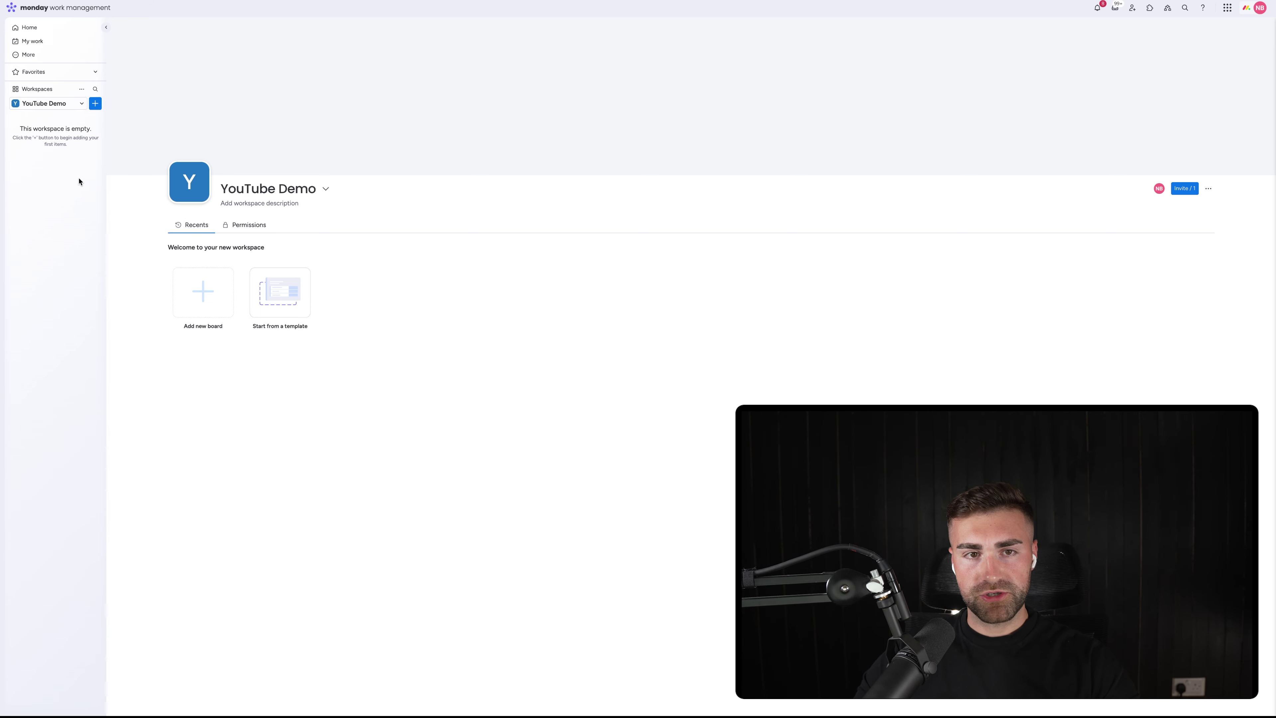
Create a board named 'Cases' with custom item type 'Cases' in the YouTube Demo workspace
click(95, 103)
click(131, 167)
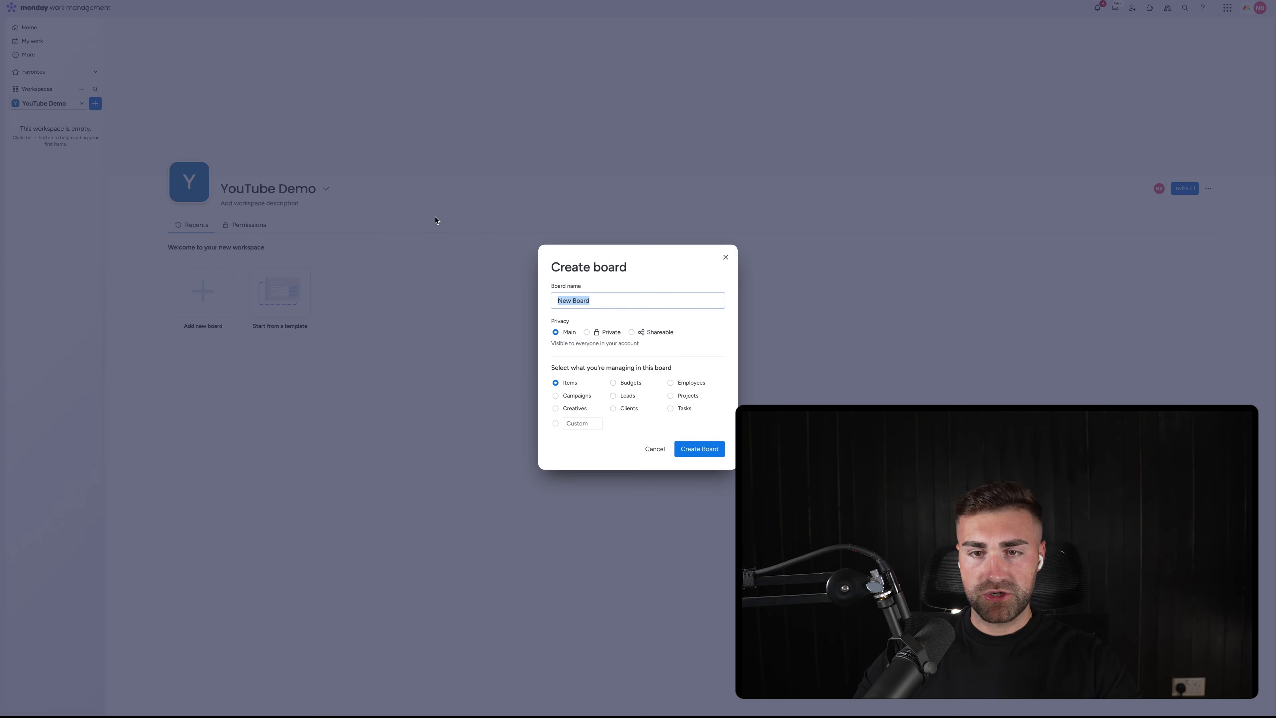
text(Cases)
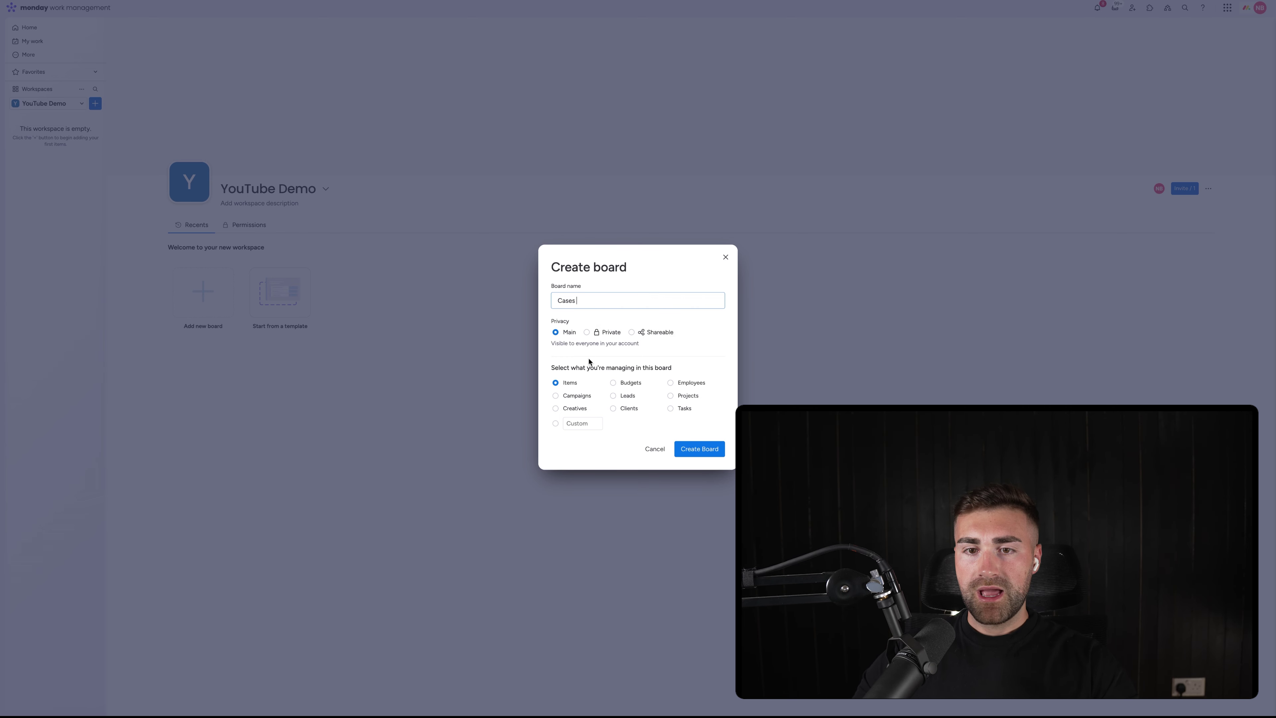
drag(557, 367, 684, 367)
click(684, 367)
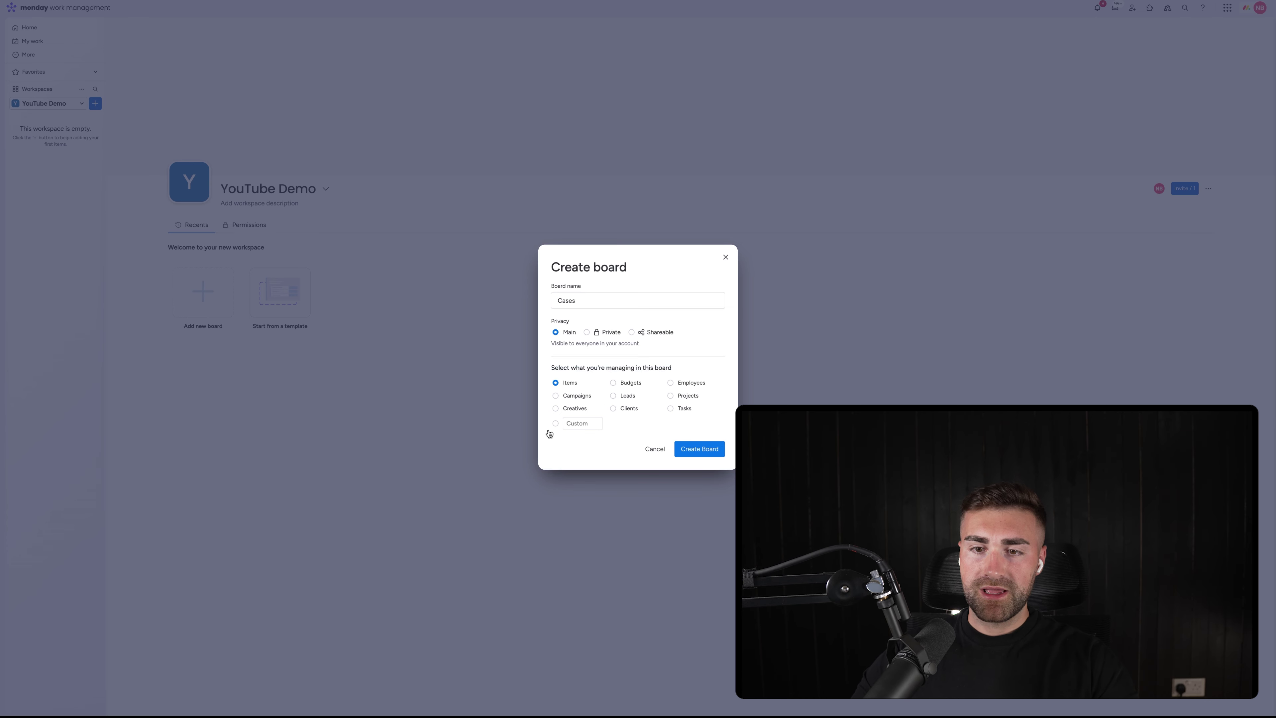
click(585, 422)
text(Cases)
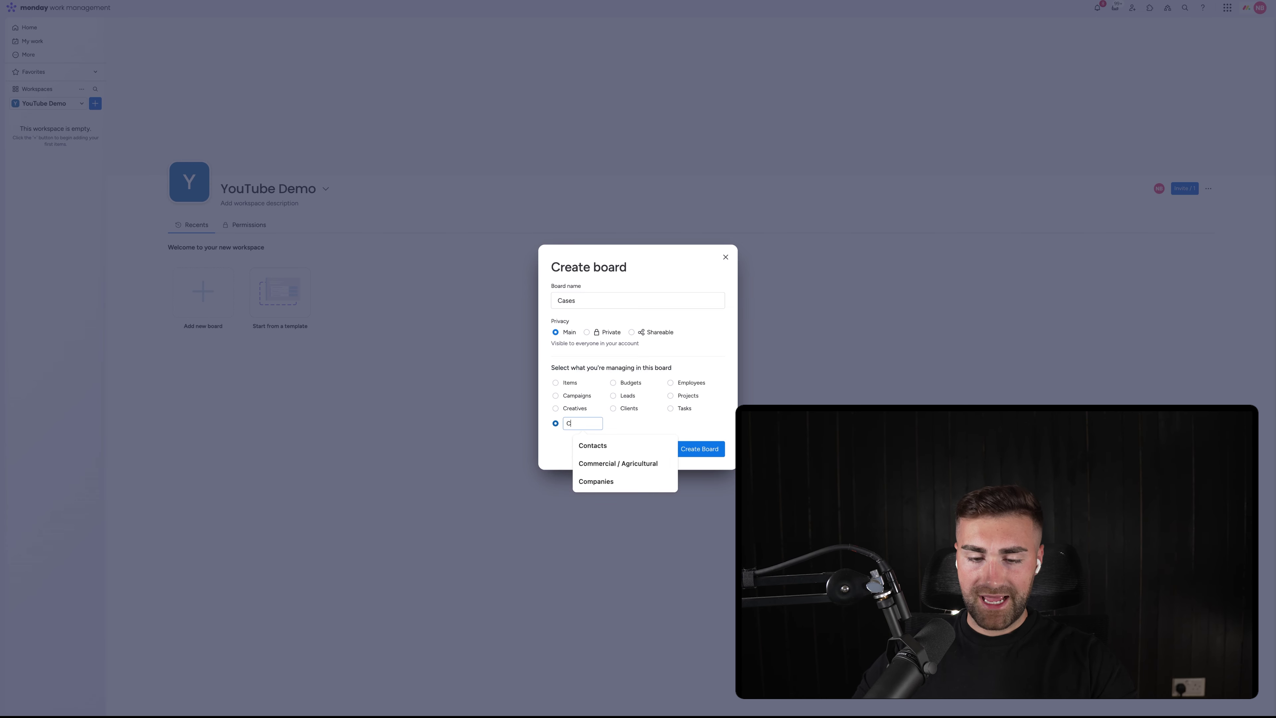
click(719, 451)
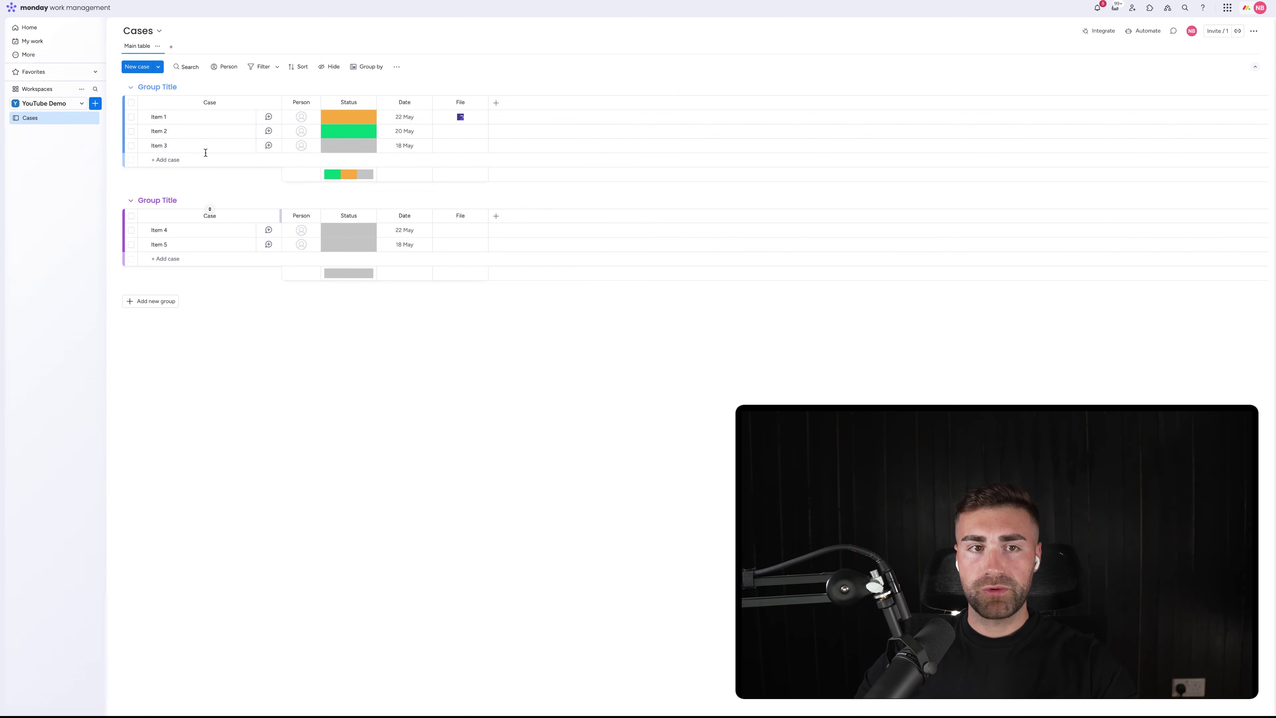
Rename the first two groups to 'New Cases' (dark grey) and 'Open Cases'
click(166, 88)
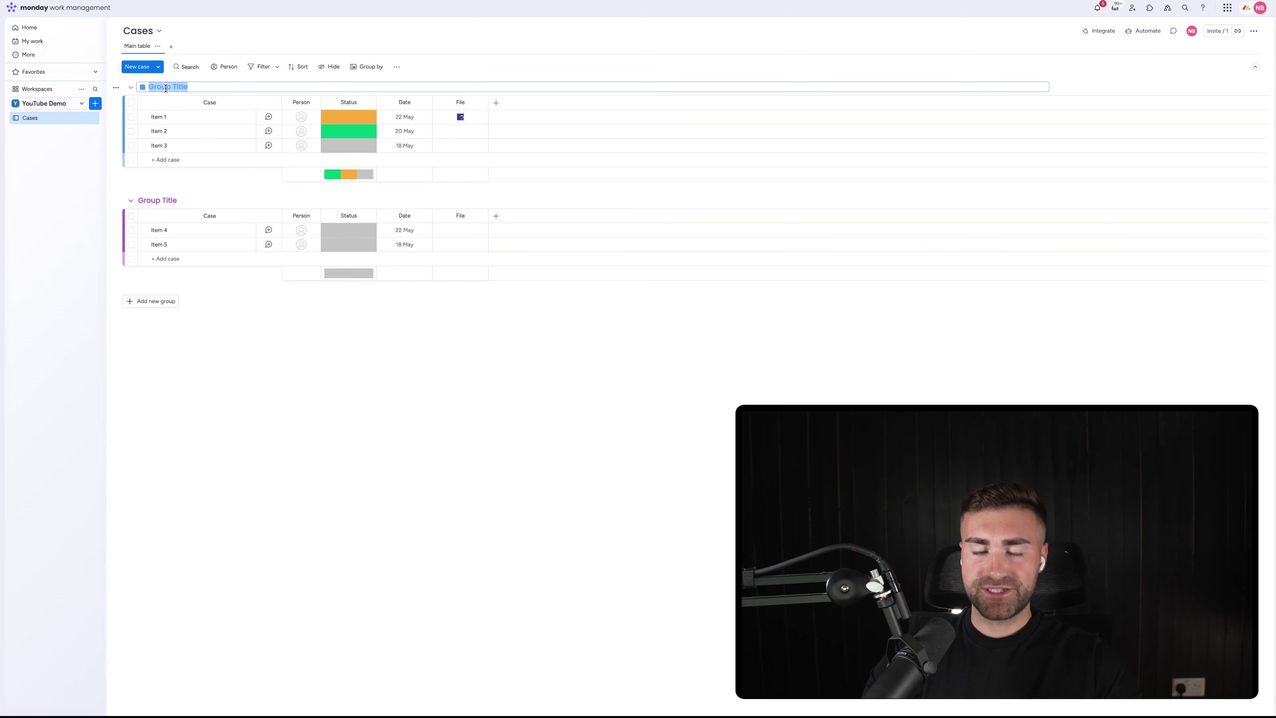
text(New Cases)
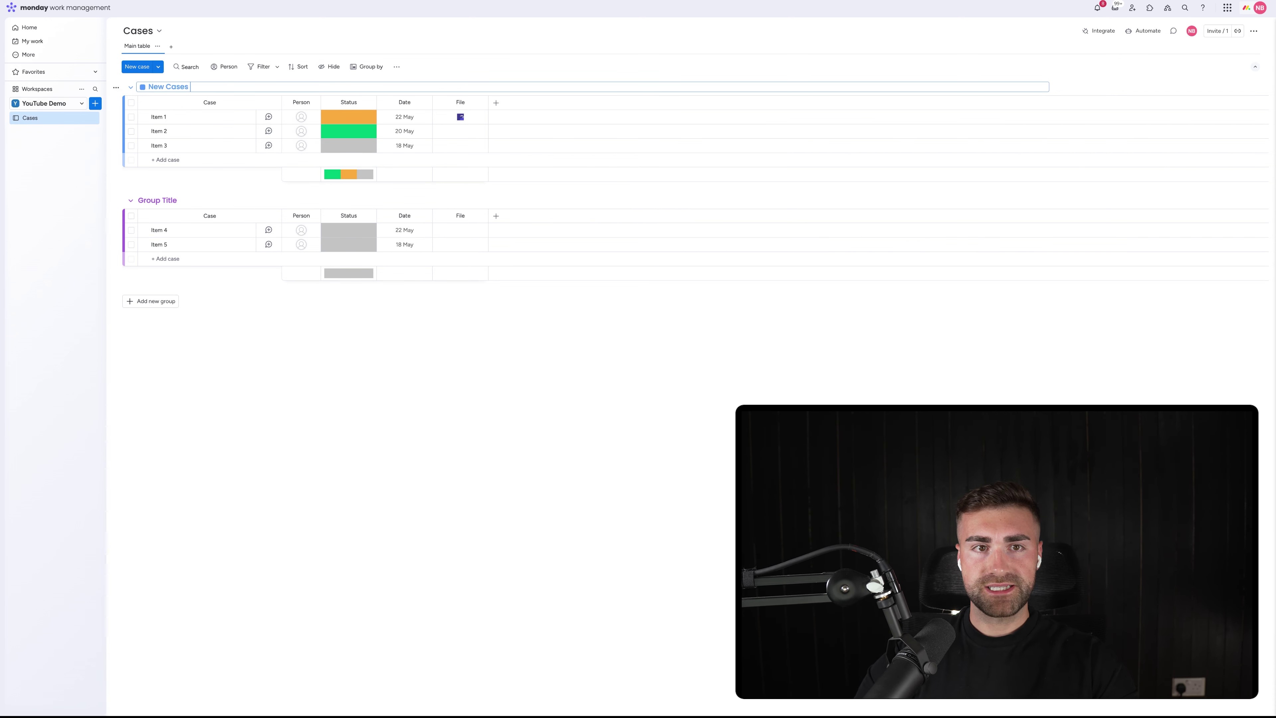
key(Return)
click(151, 87)
click(143, 87)
click(171, 145)
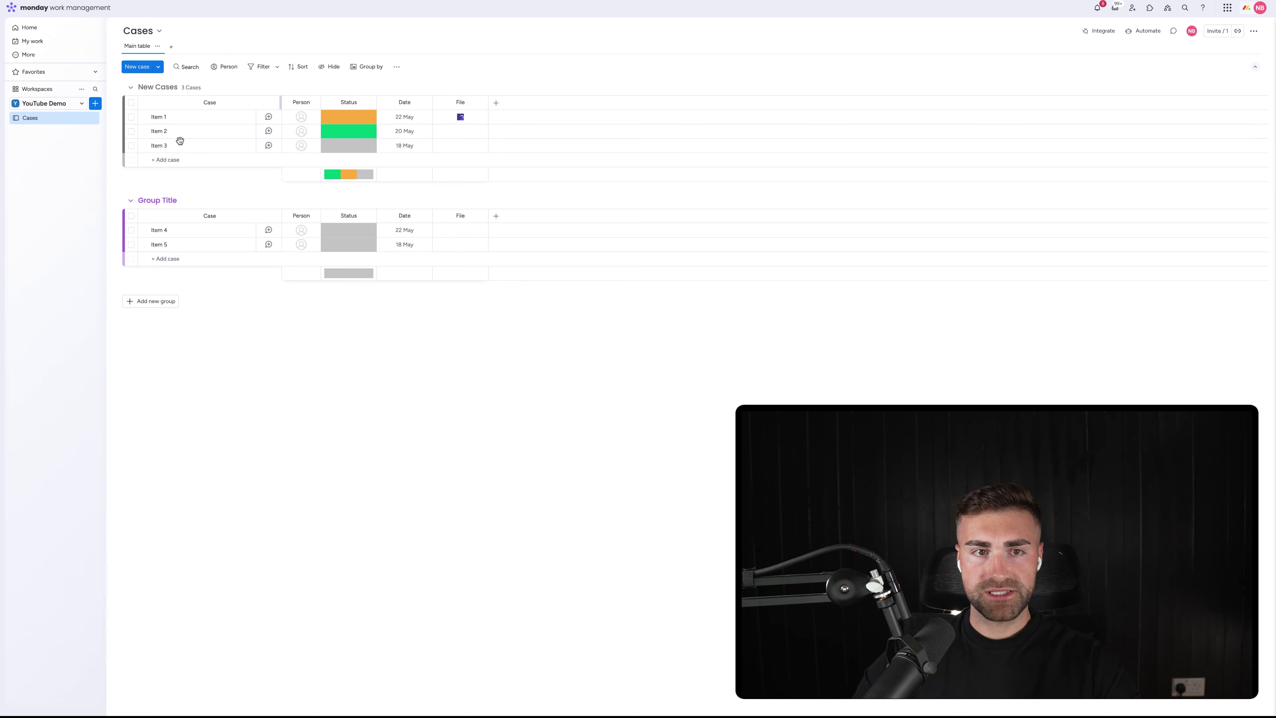
click(151, 200)
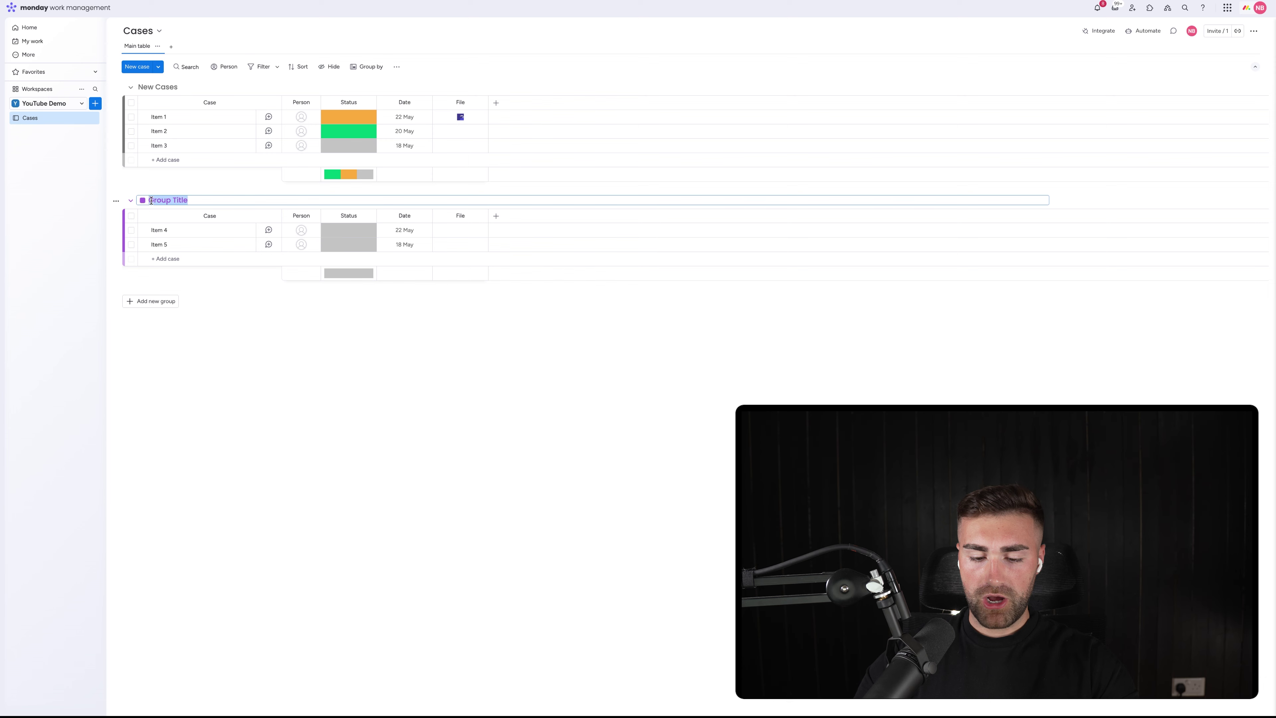
text(Open C)
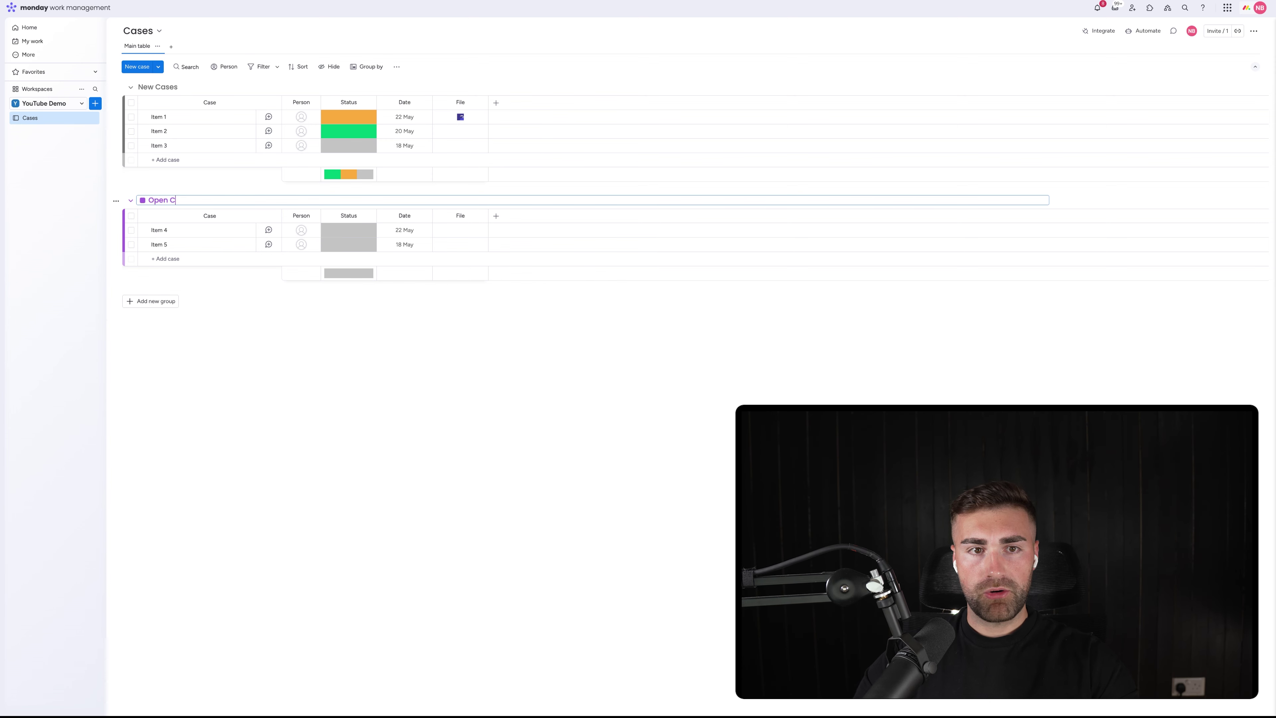
text(ases)
key(Return)
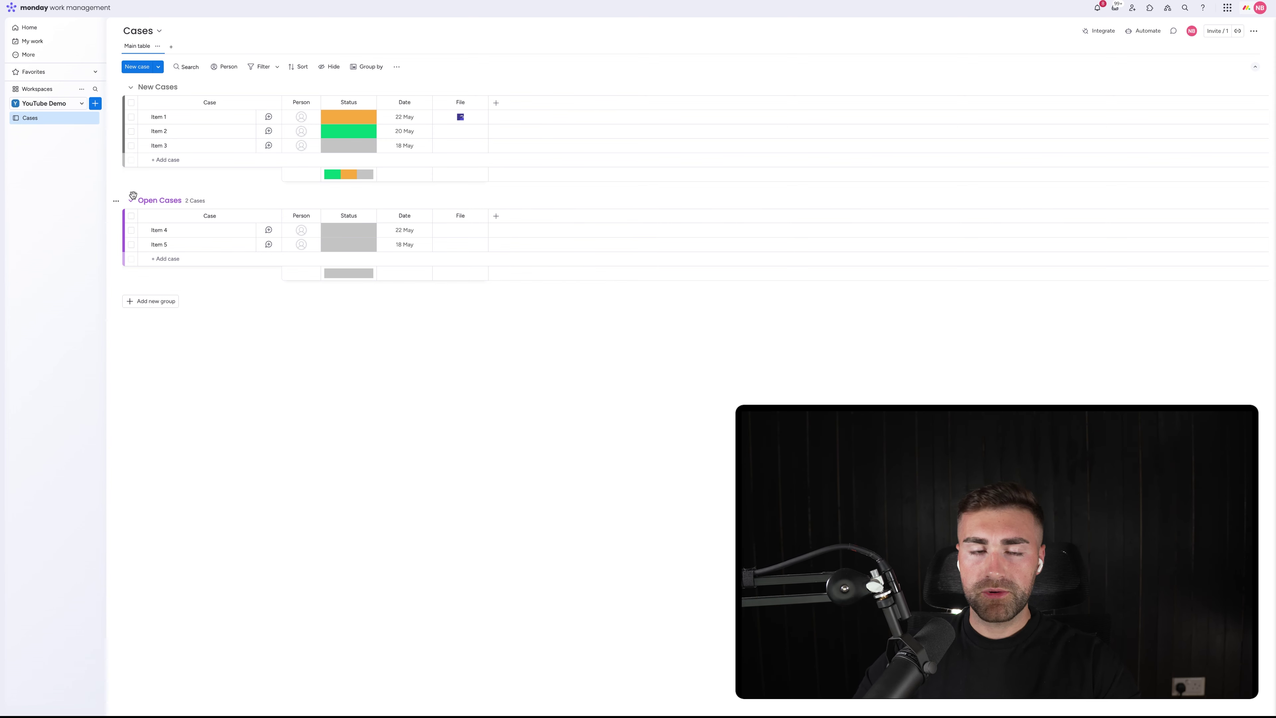
Add an orange-red 'Escalated Cases' group, fixing the misspelled title
click(143, 301)
click(142, 302)
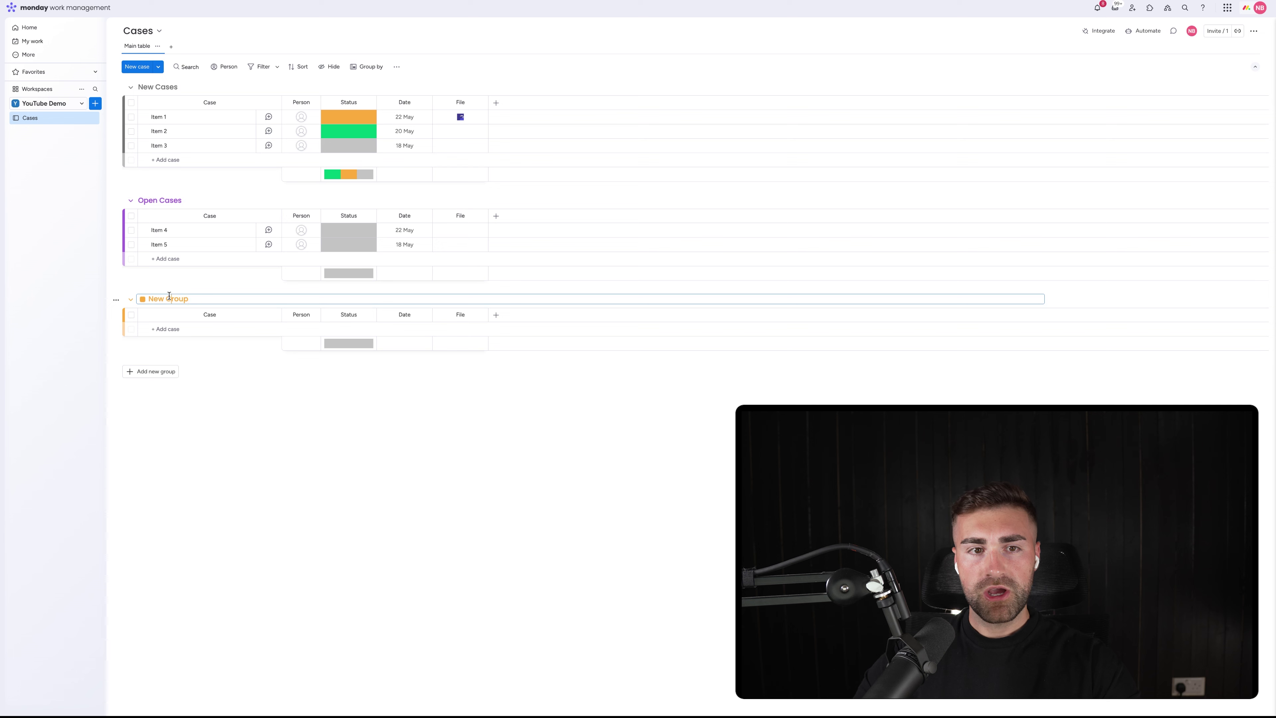
text(Esca)
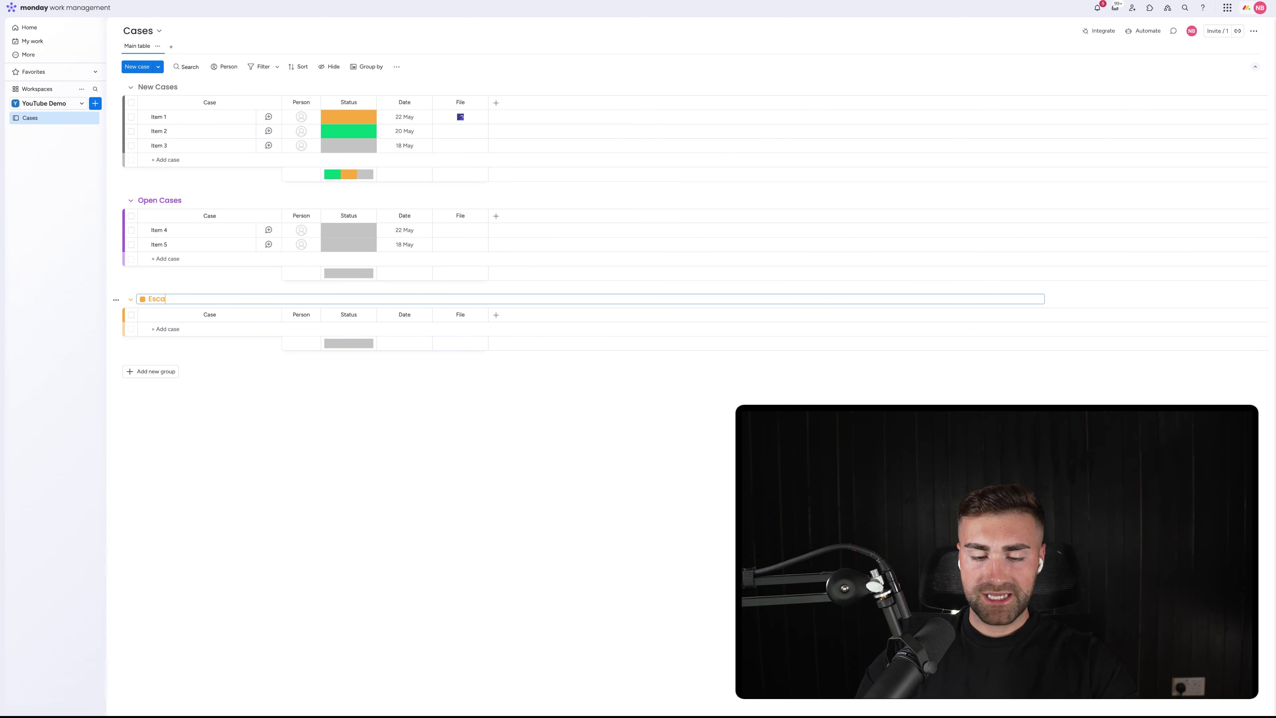
text(ses)
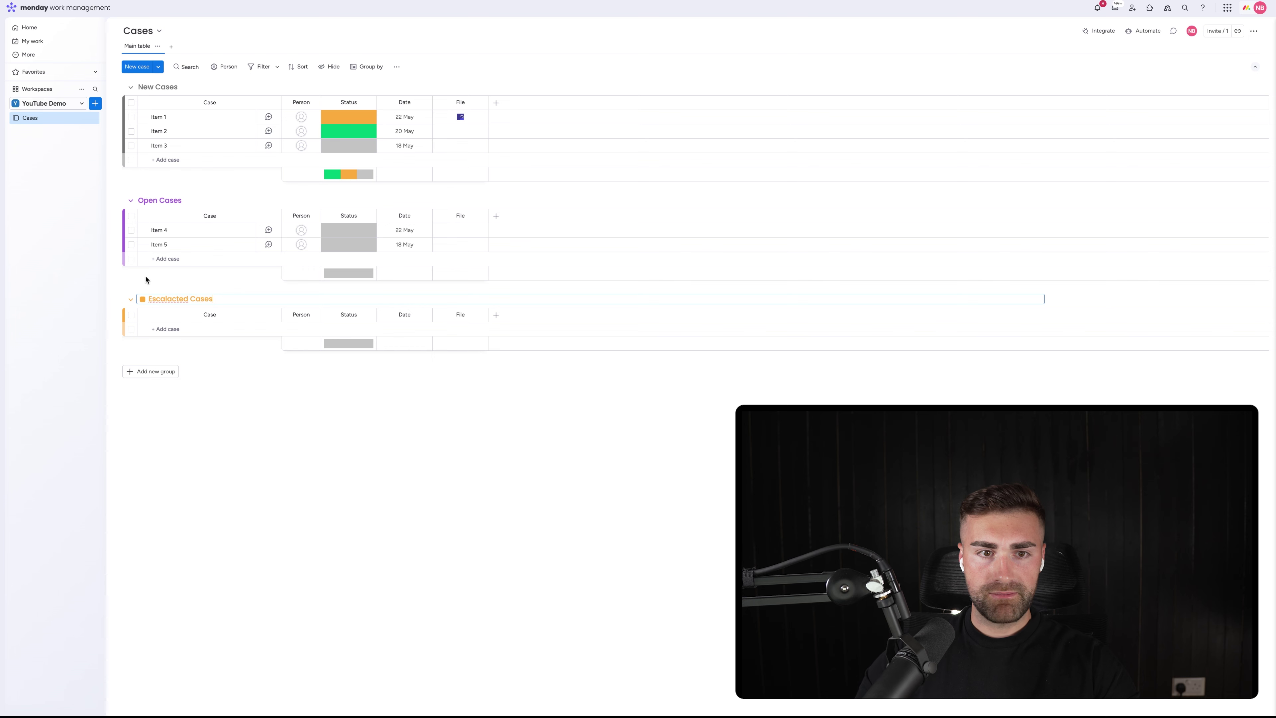
right_click(158, 296)
click(221, 301)
key(Return)
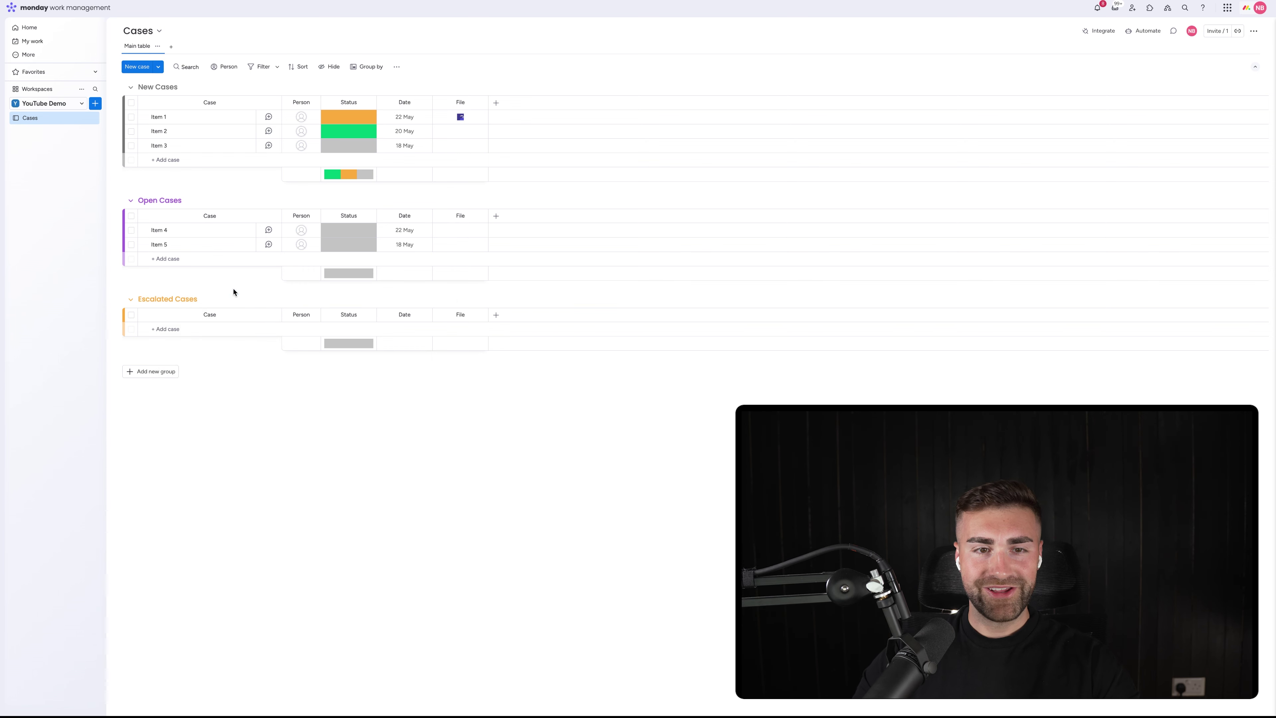
click(183, 298)
click(142, 299)
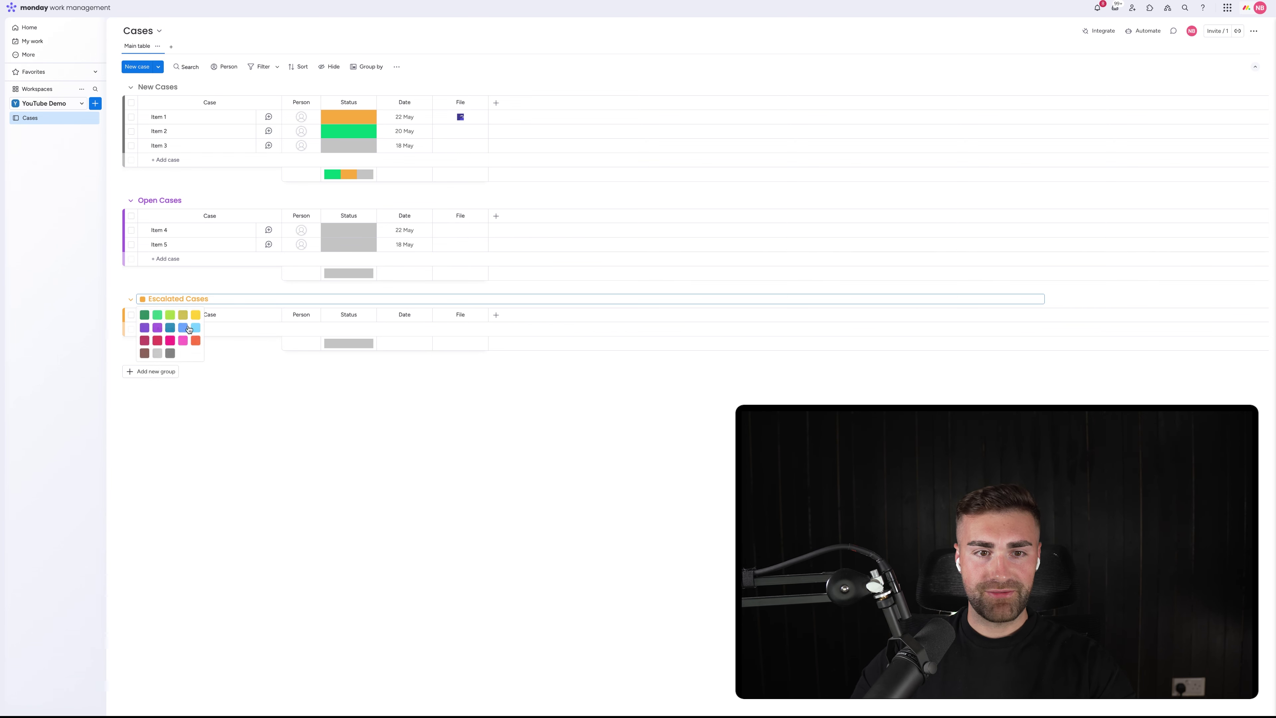
click(195, 341)
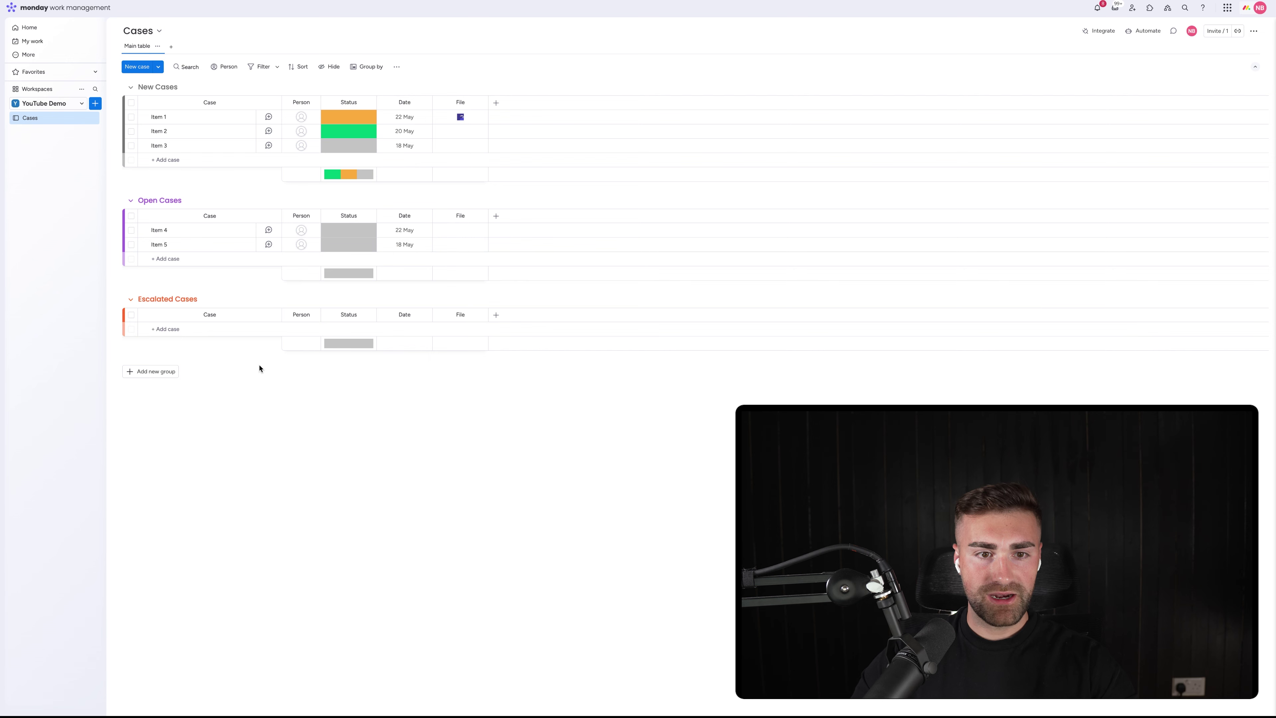
Add a 'Closed Cases' group and colour it green
click(154, 371)
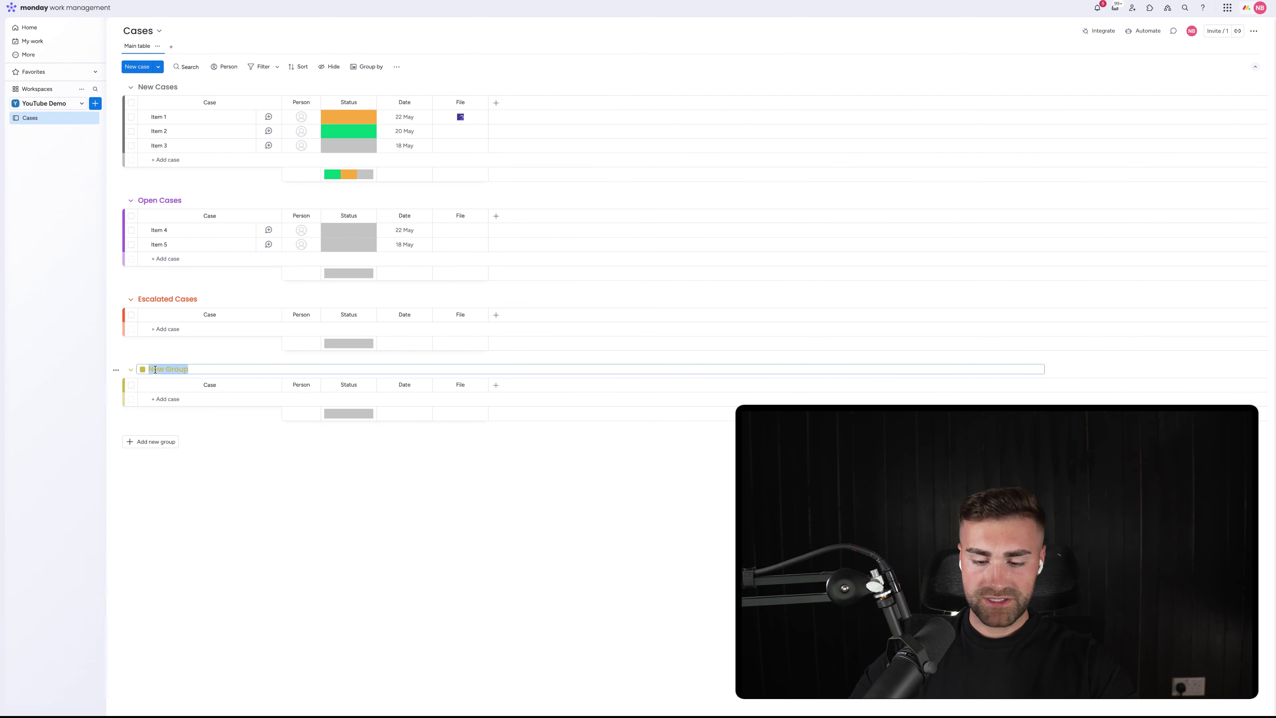
text(Closed Case)
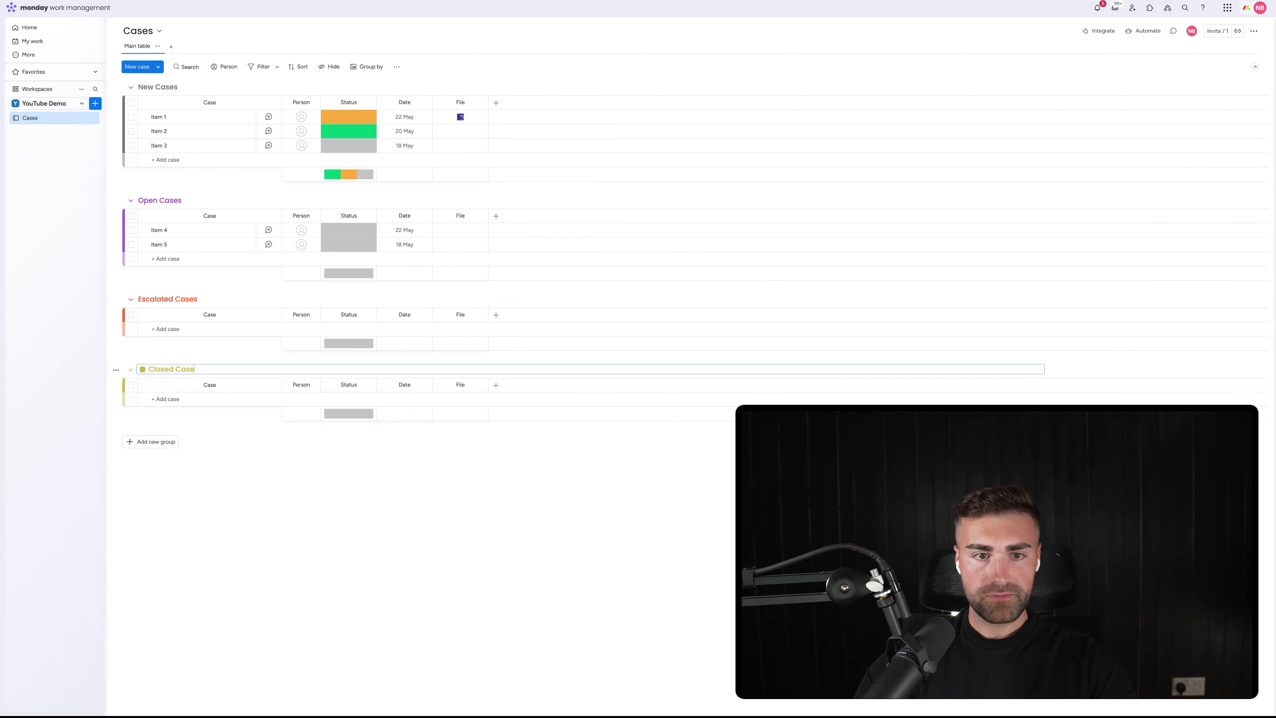
text(s)
key(Return)
click(154, 374)
click(142, 370)
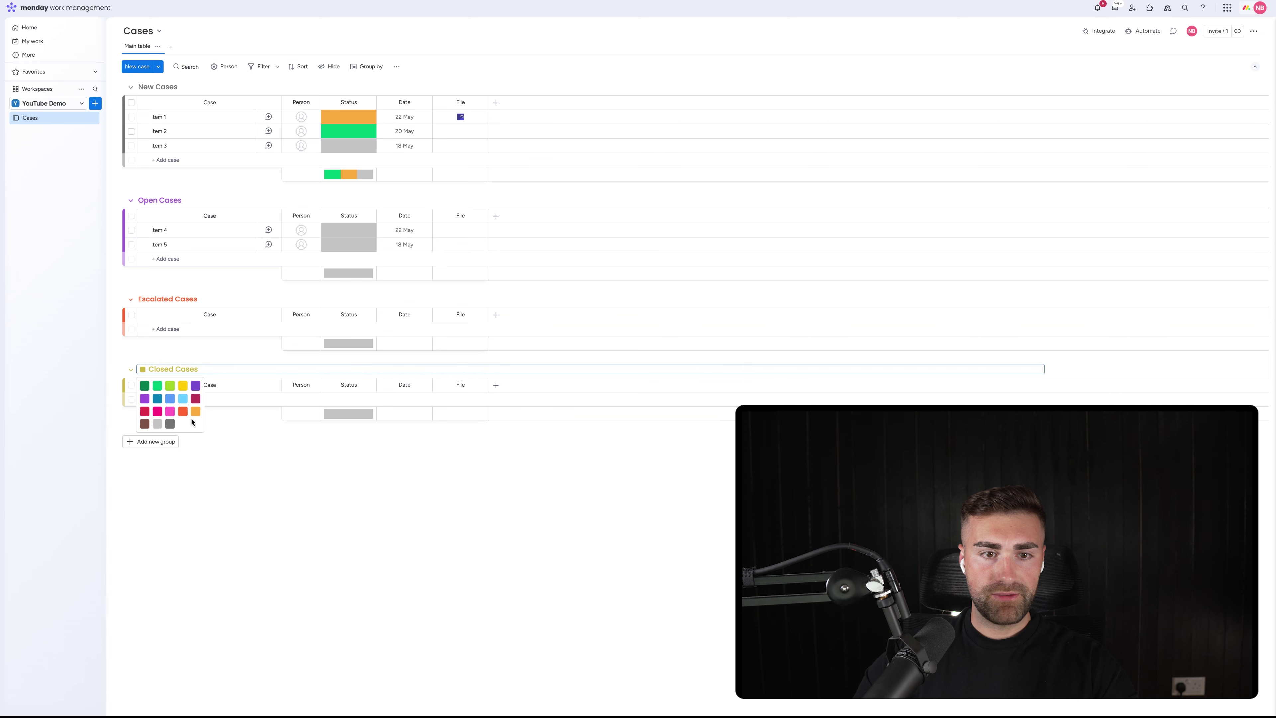
click(157, 412)
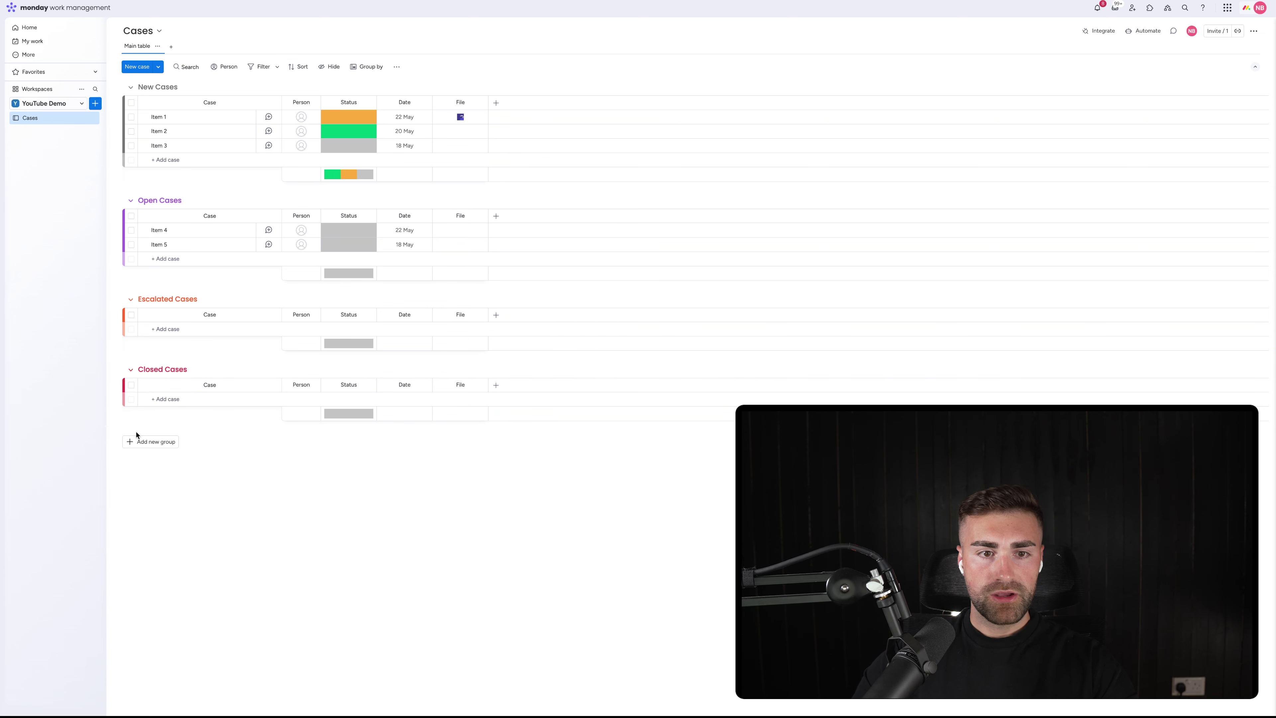
click(161, 370)
click(142, 370)
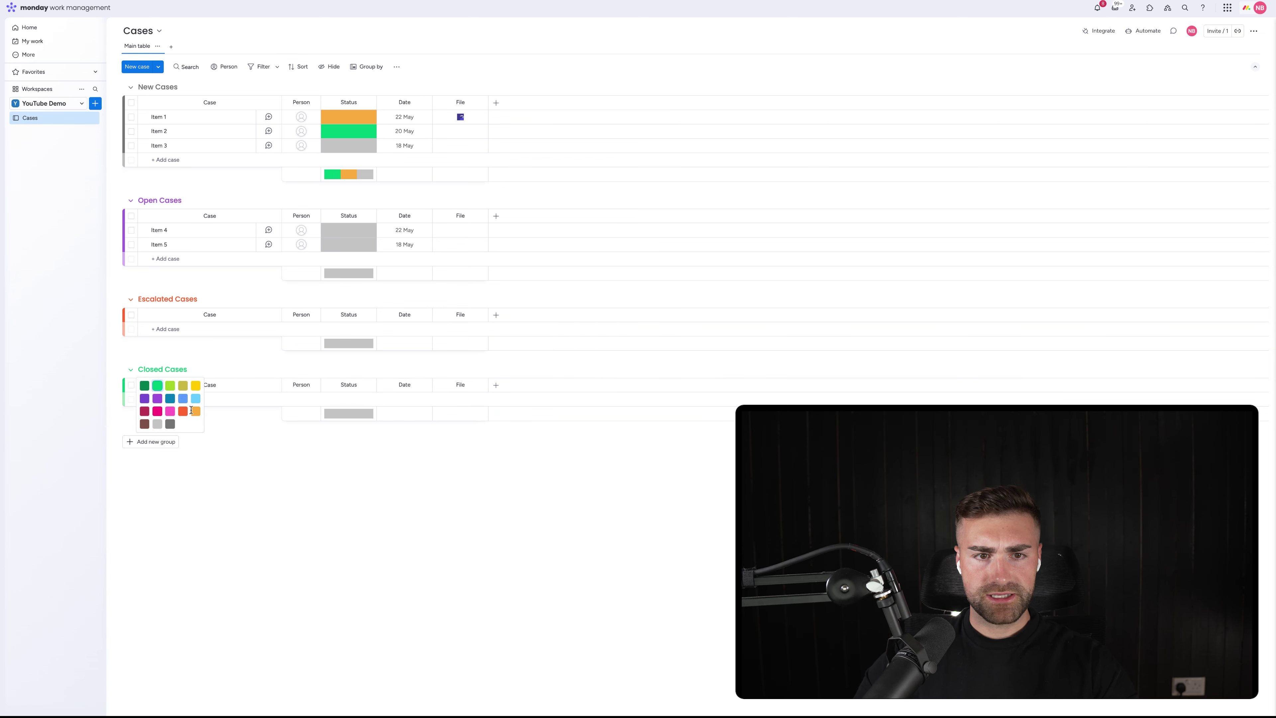
click(158, 387)
Delete the extra 'New Group' from the board
click(151, 442)
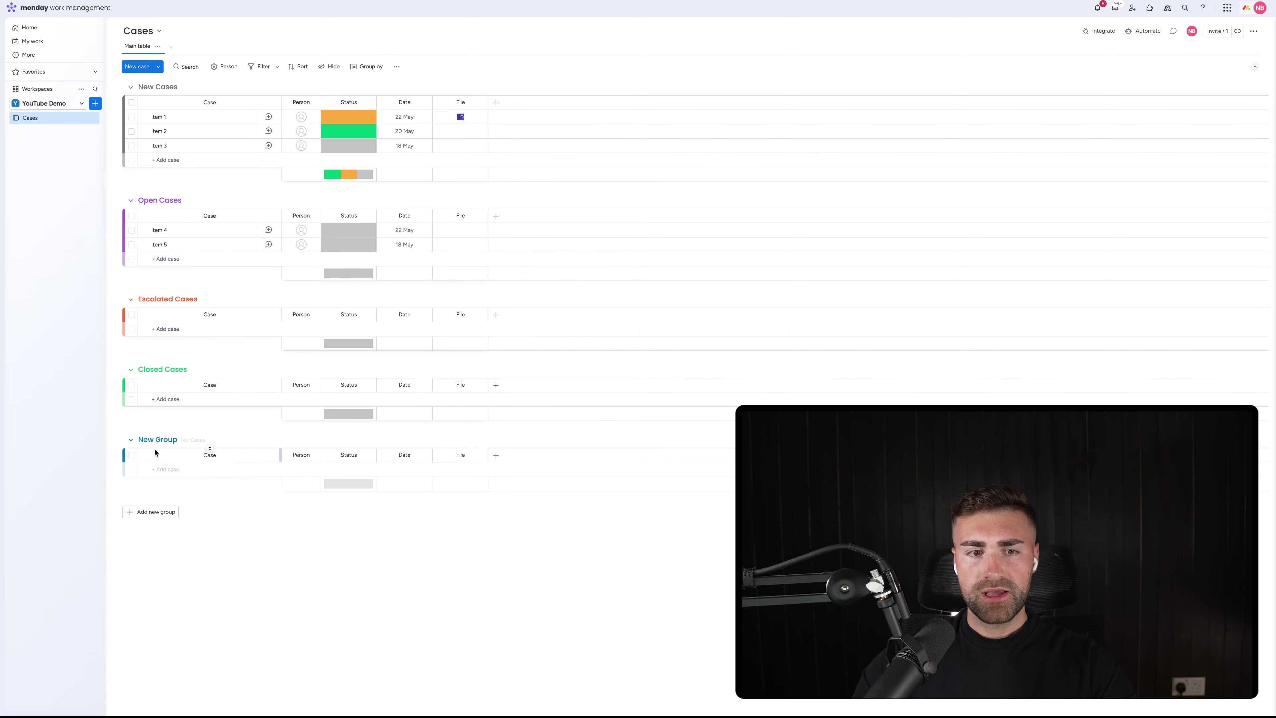
click(156, 439)
triple_click(156, 439)
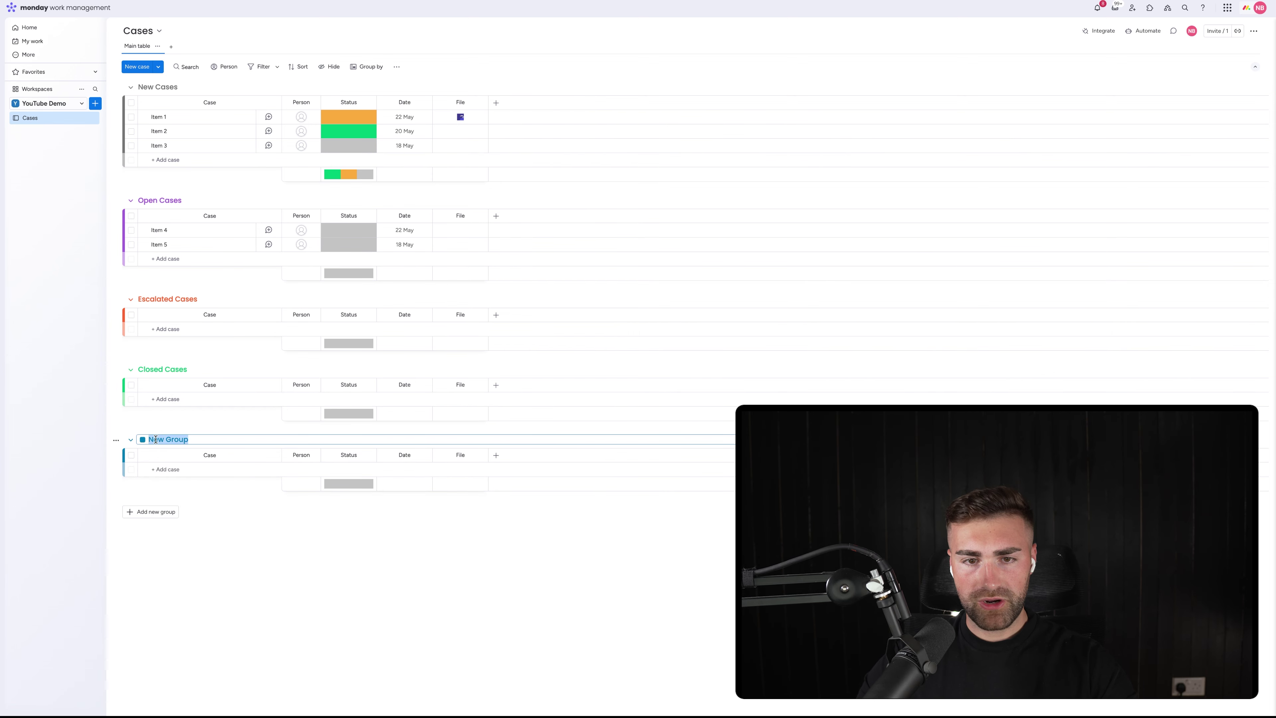
click(116, 440)
click(152, 605)
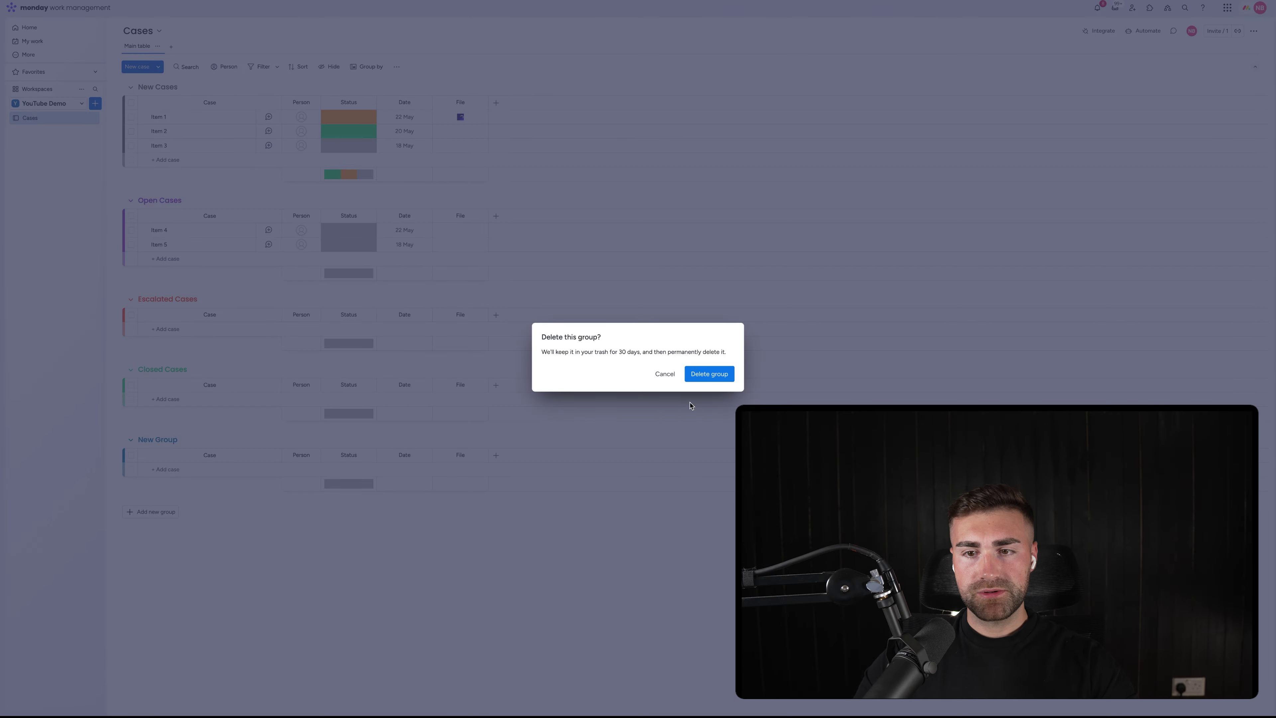
click(709, 374)
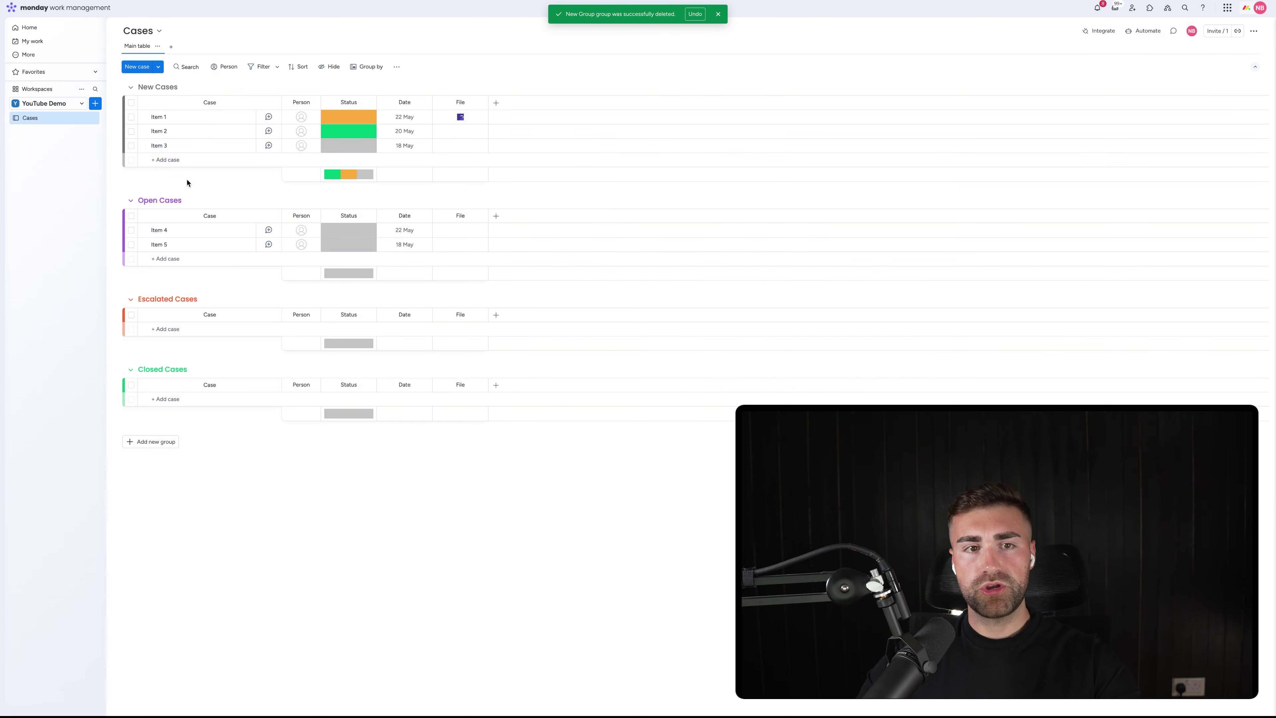
Edit the Status labels to New and Open, and add Escalated and Closed labels
click(354, 118)
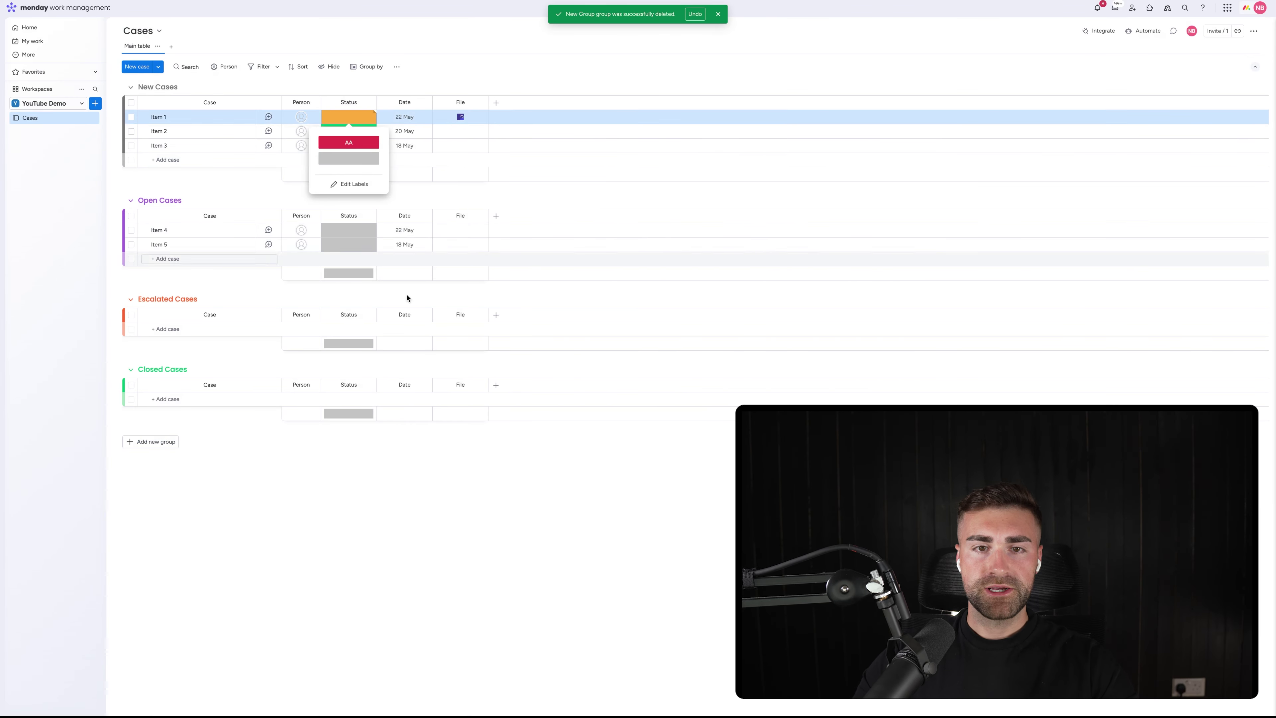
click(353, 184)
click(354, 176)
click(351, 191)
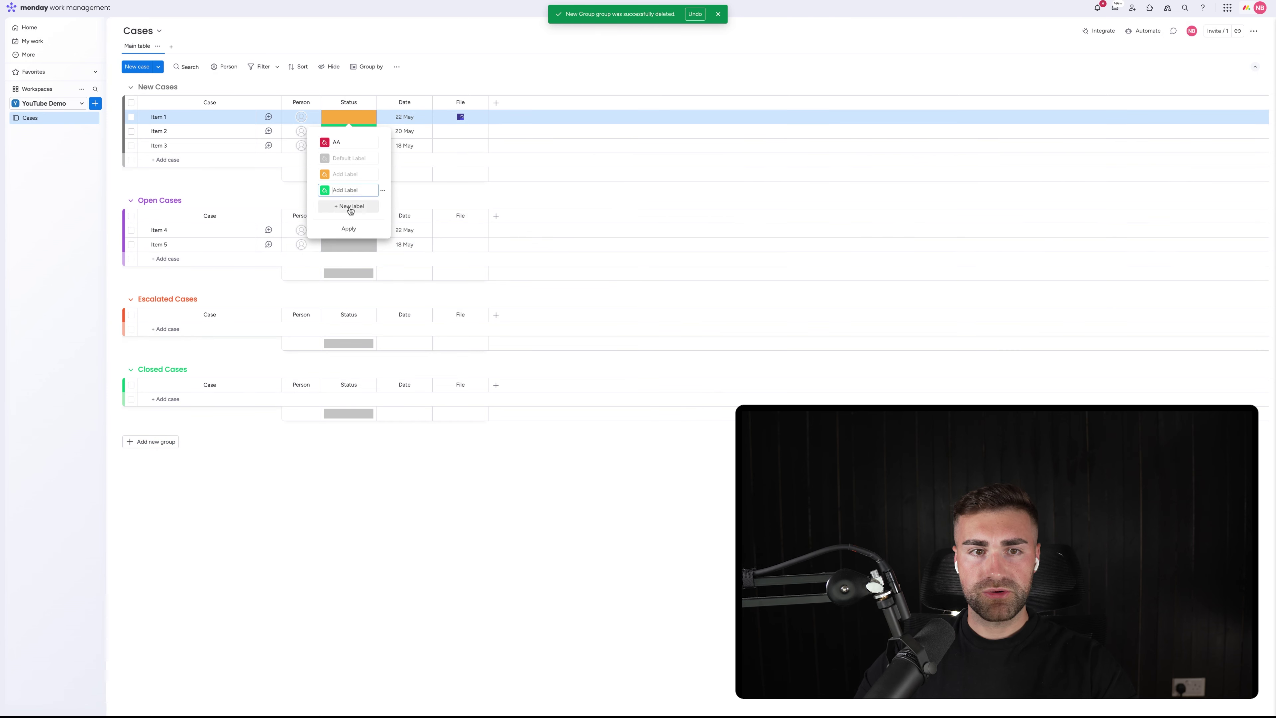
click(350, 207)
click(339, 159)
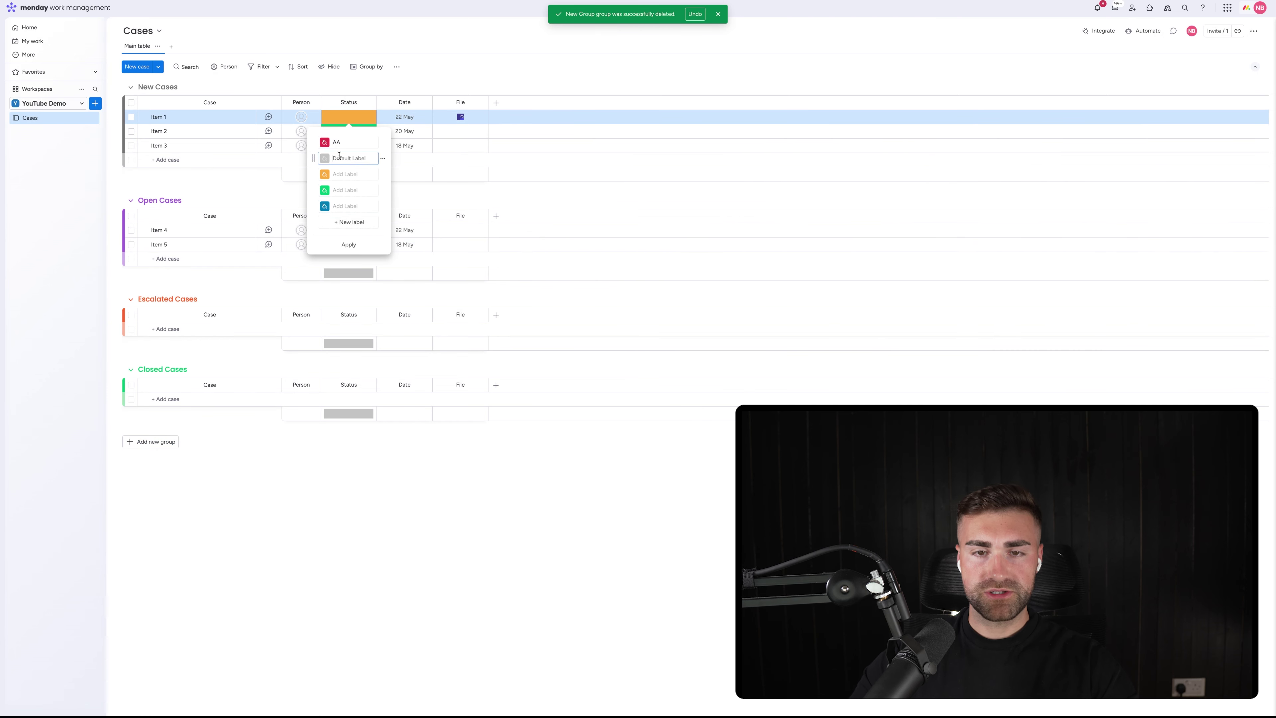
text(New)
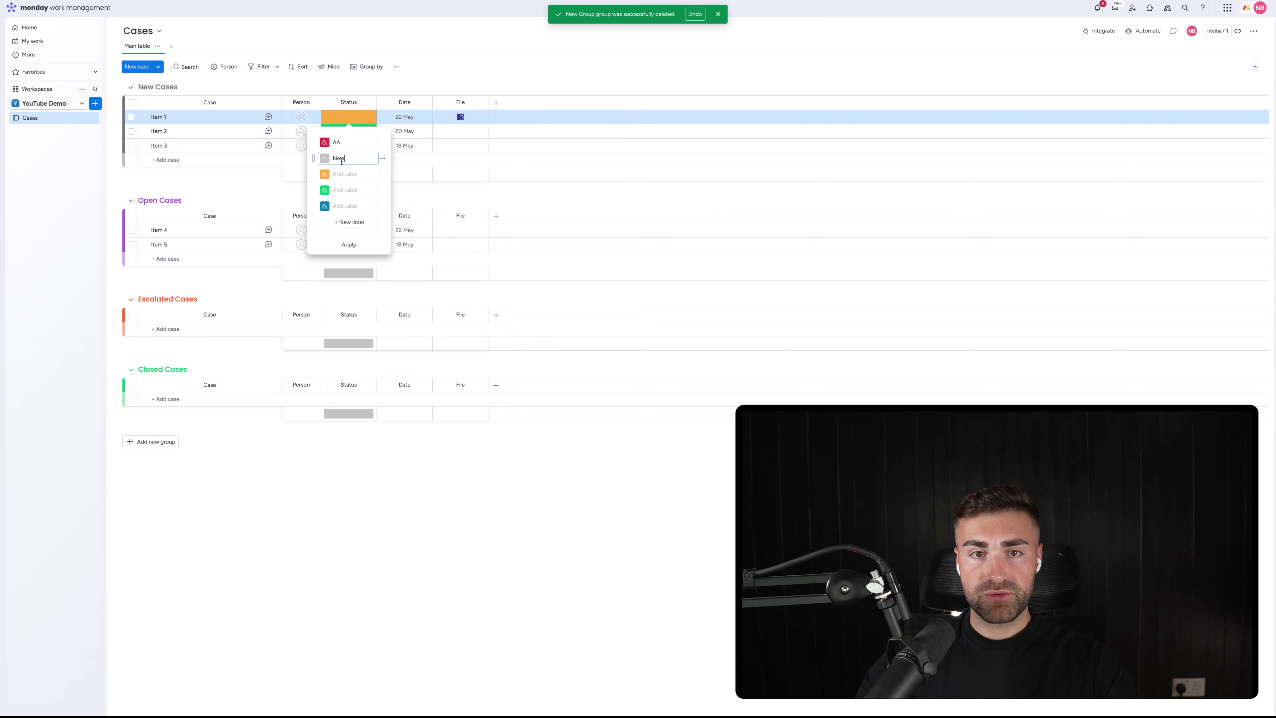
click(354, 174)
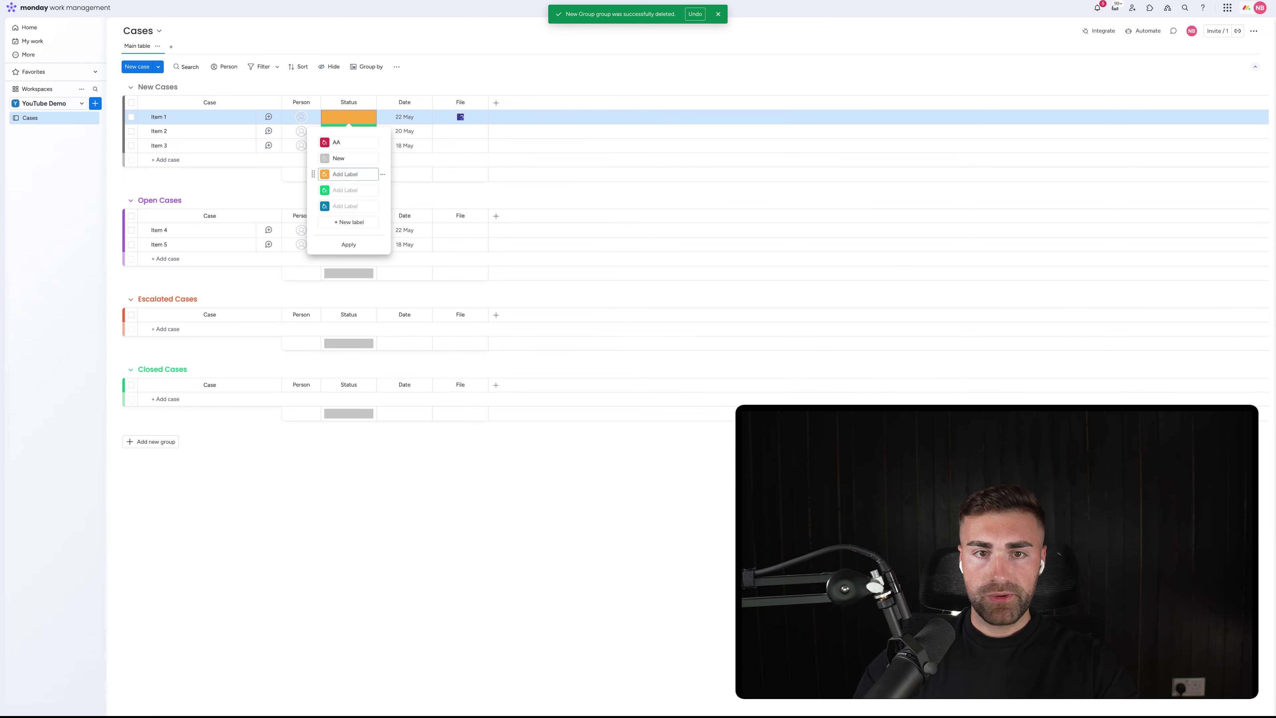
text(Open)
click(351, 206)
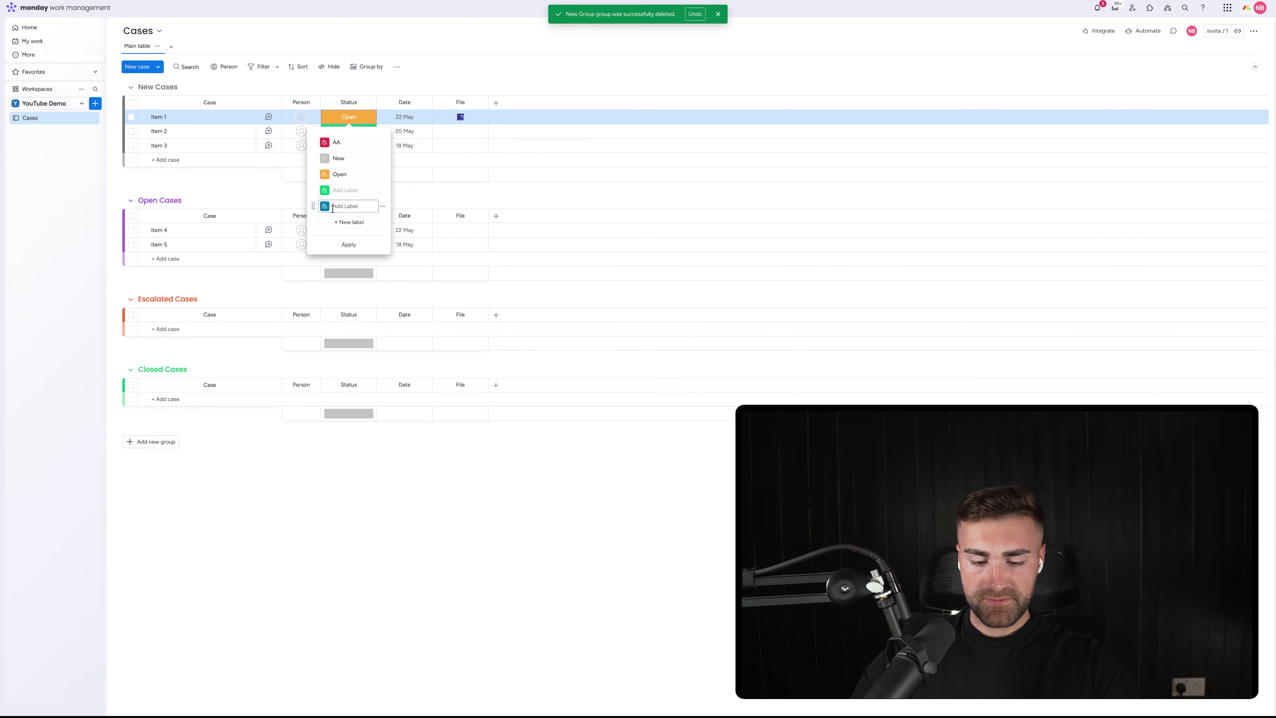
text(Escalated)
click(331, 193)
text(C)
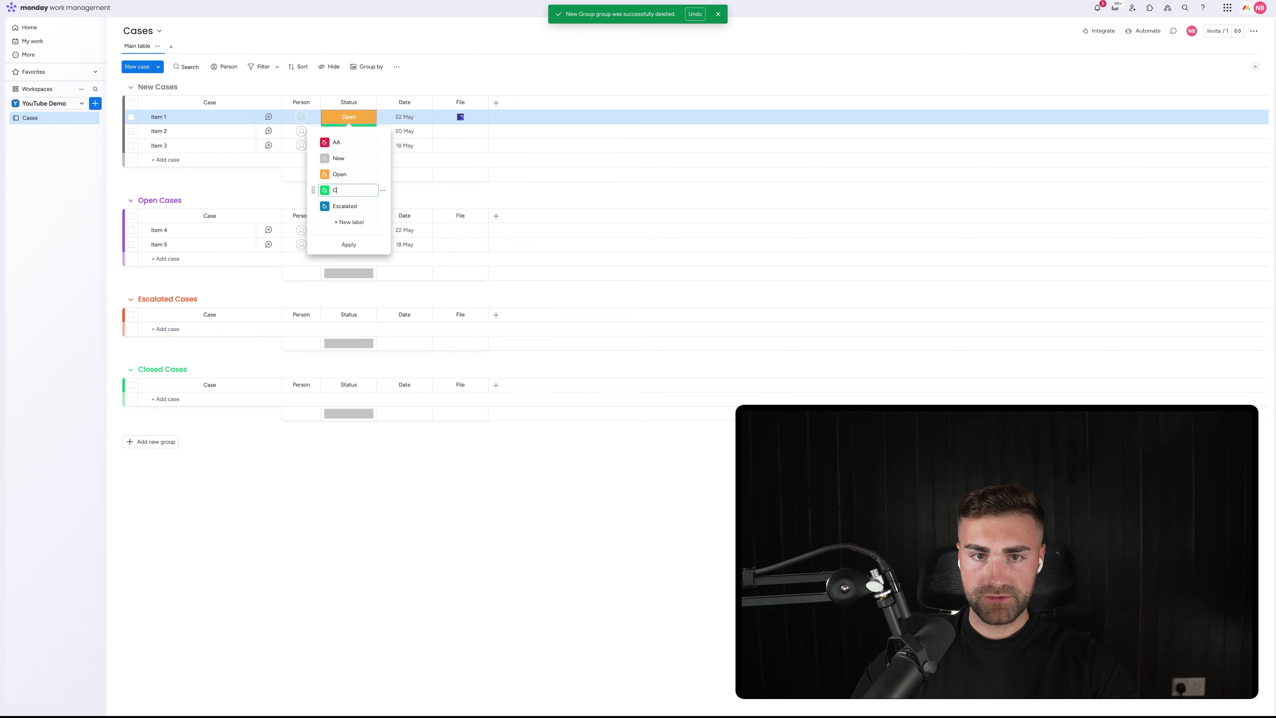
text(losed)
Place Closed after Escalated, delete AA, colour Open purple and Escalated orange, then apply
drag(313, 190, 313, 206)
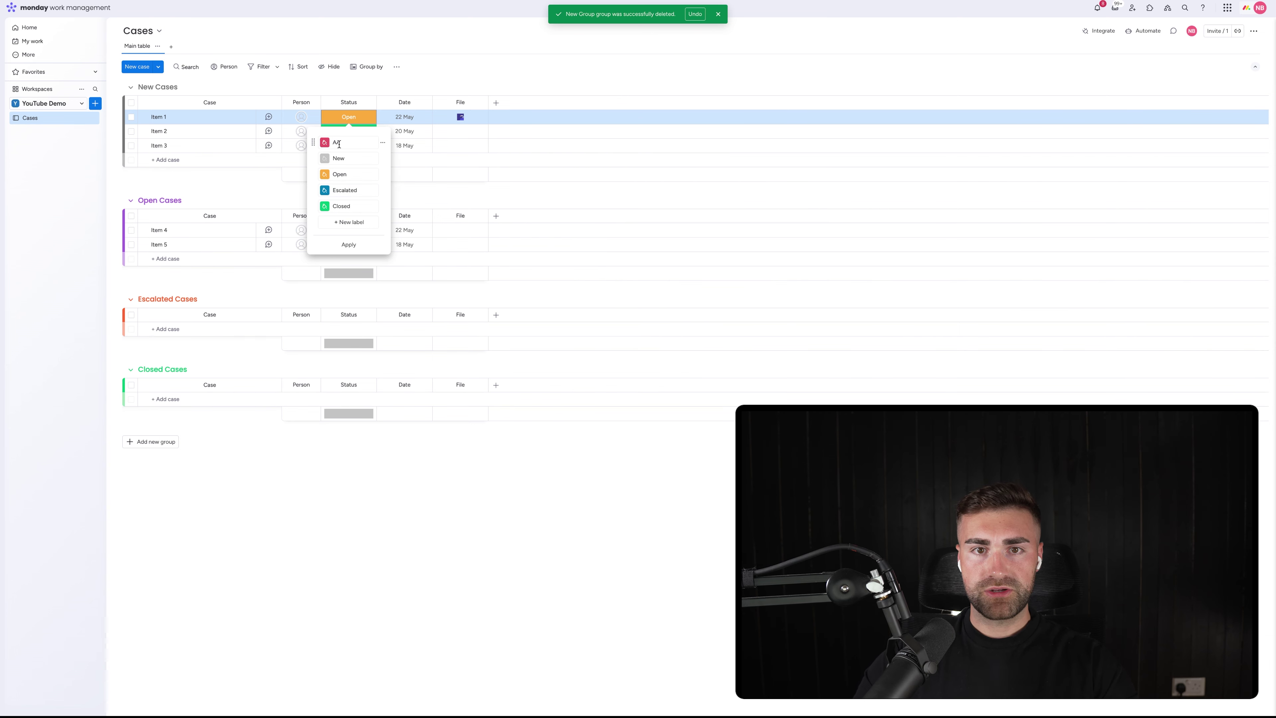
click(384, 144)
click(397, 174)
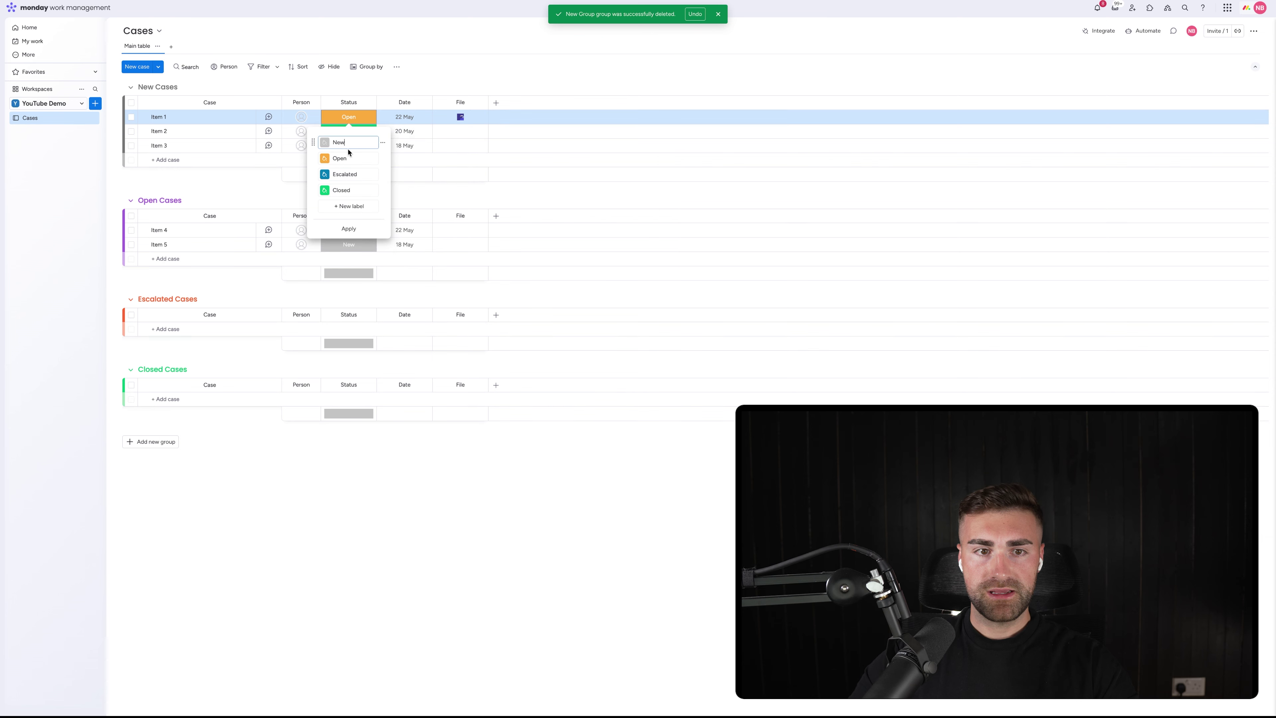
click(326, 157)
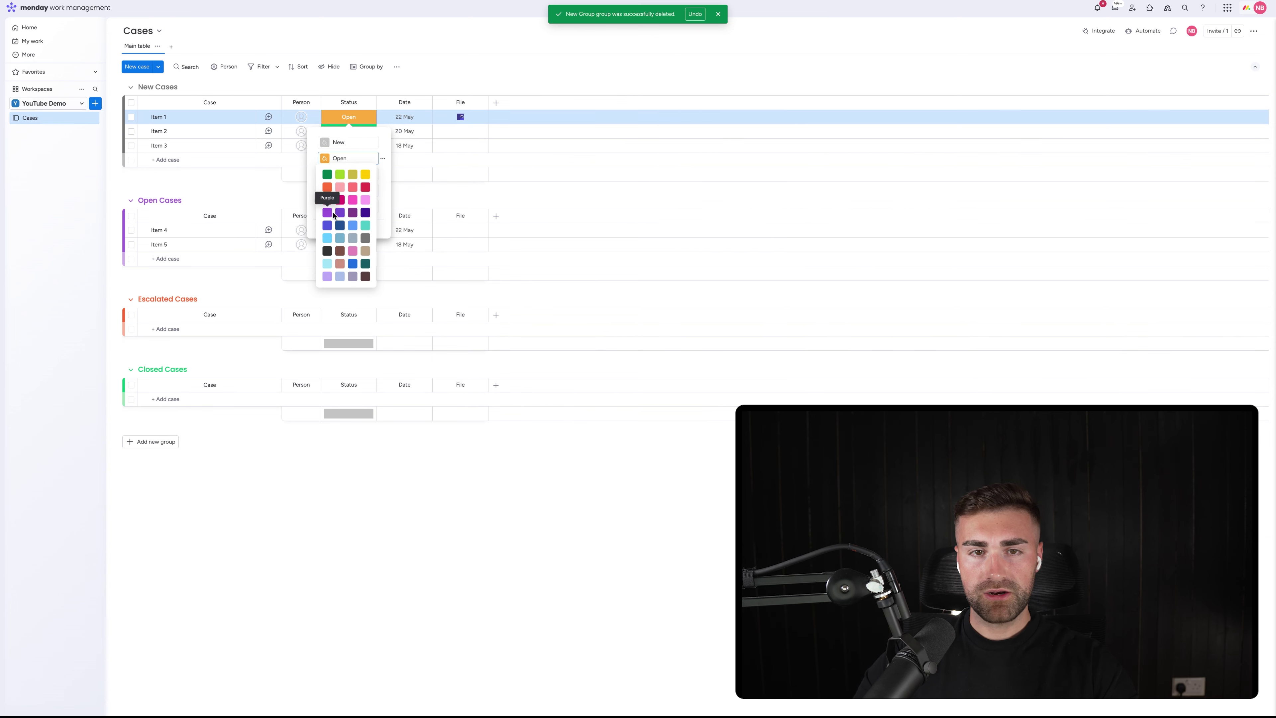
click(332, 213)
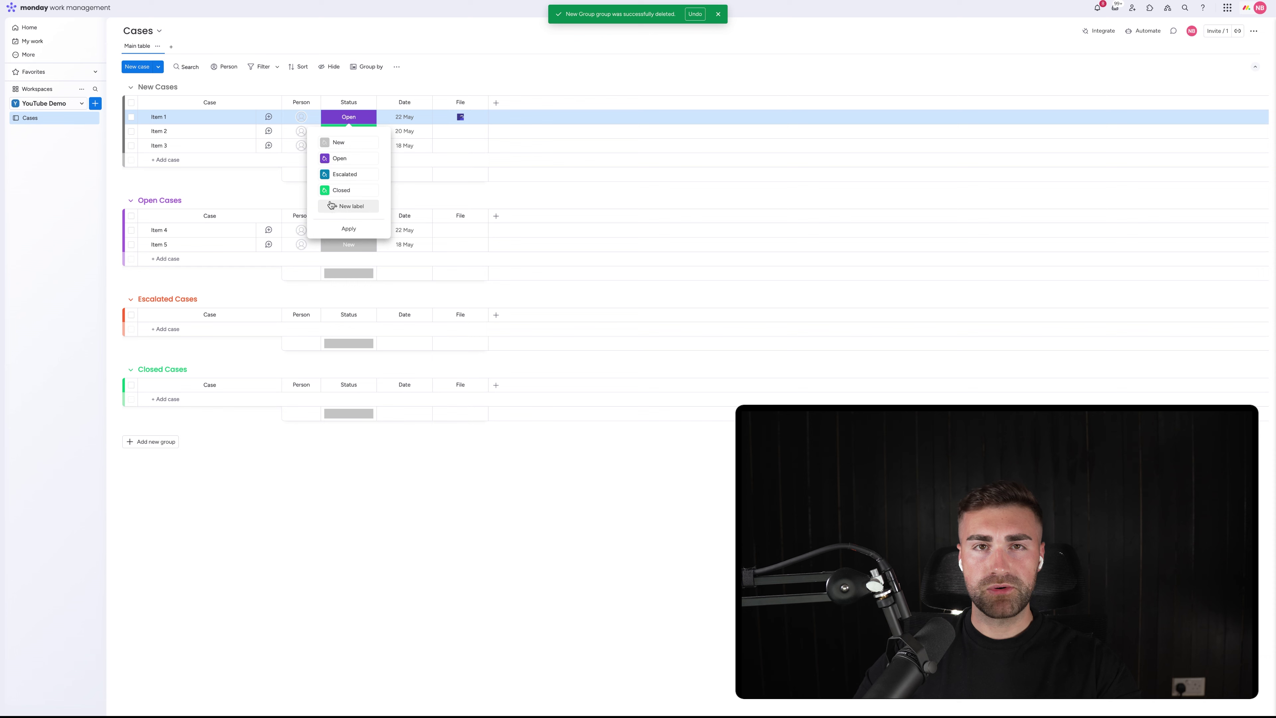
click(325, 175)
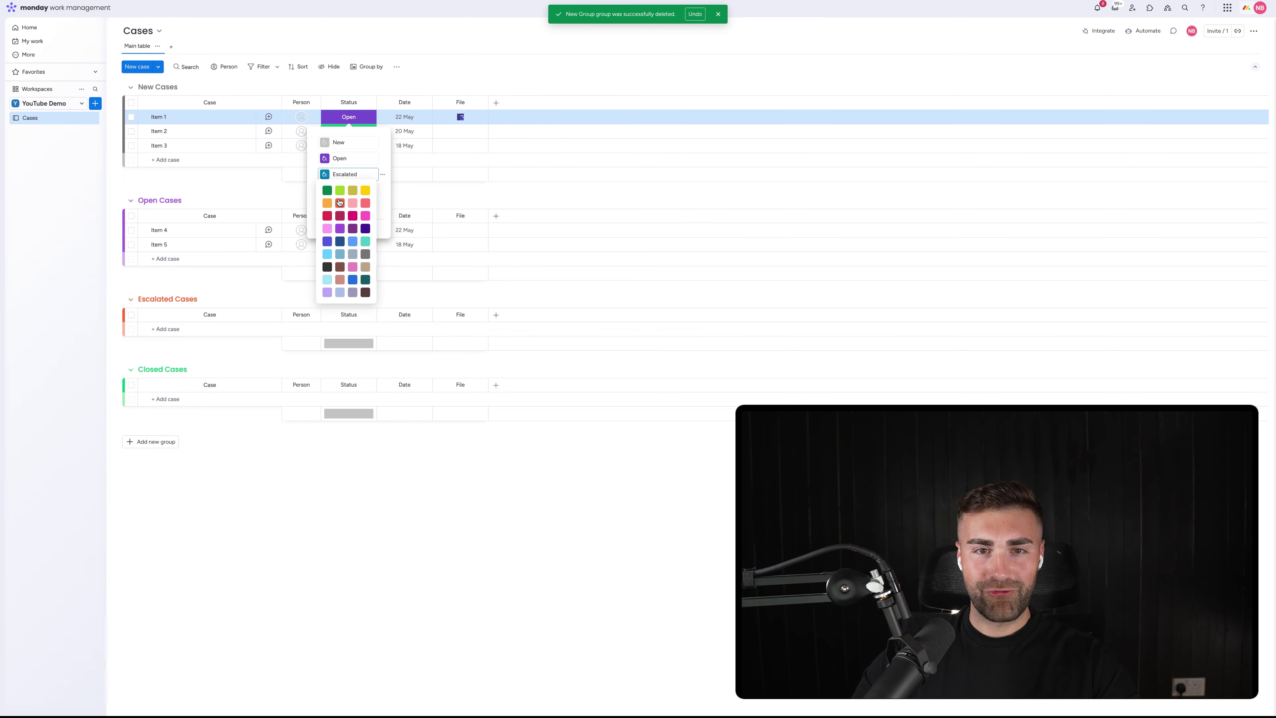
click(340, 202)
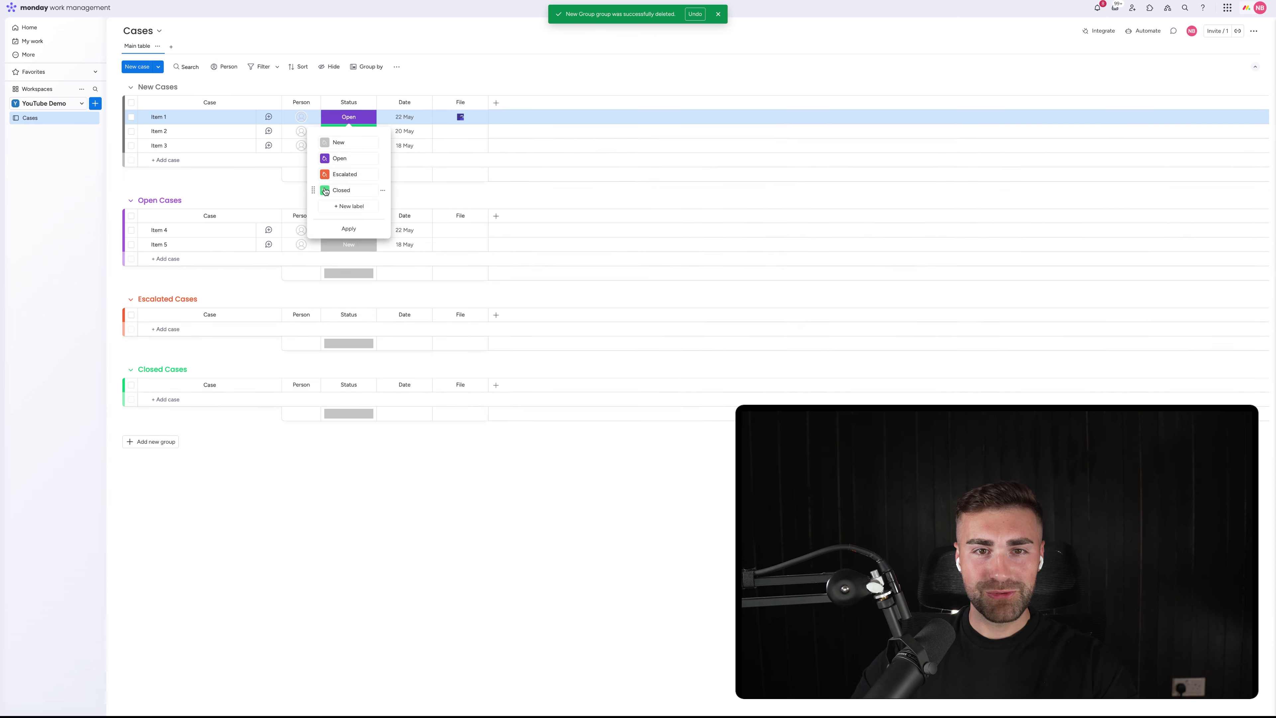
click(348, 228)
Hide the Status column summary
click(392, 127)
click(368, 102)
mouse_move(402, 107)
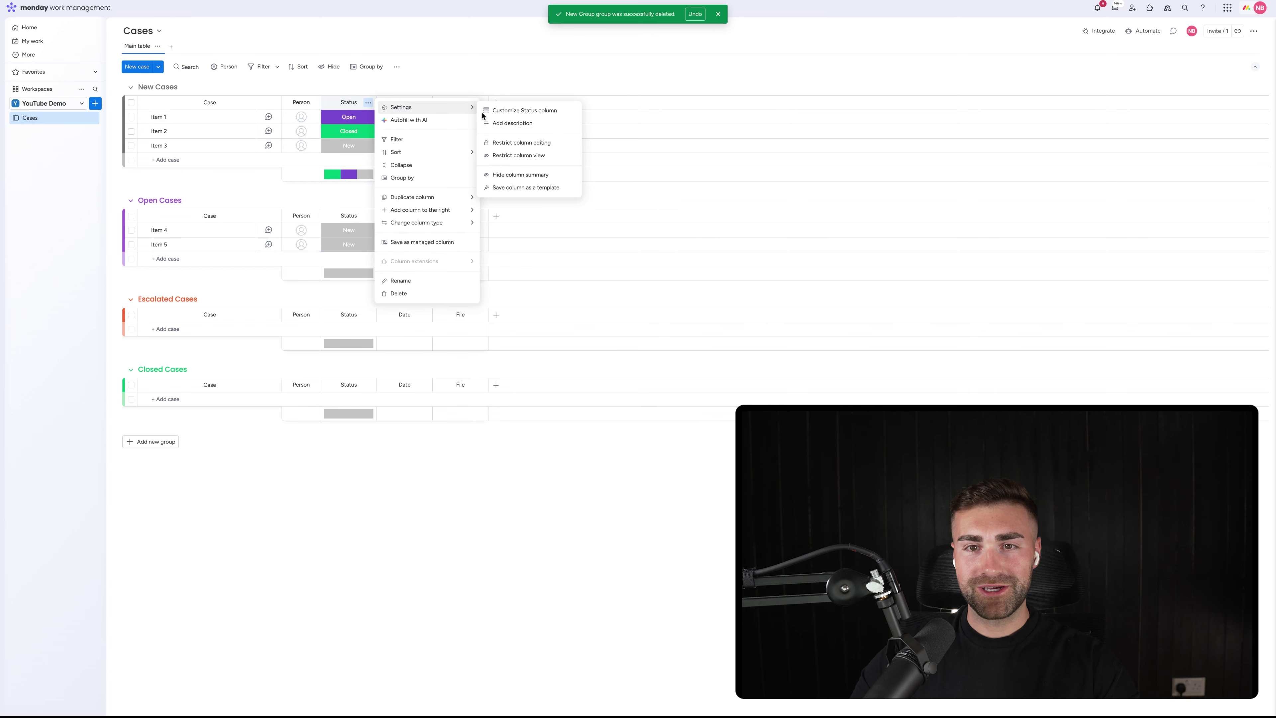
click(509, 182)
Check Item 1's updated status options and open the board's Automations center
click(348, 116)
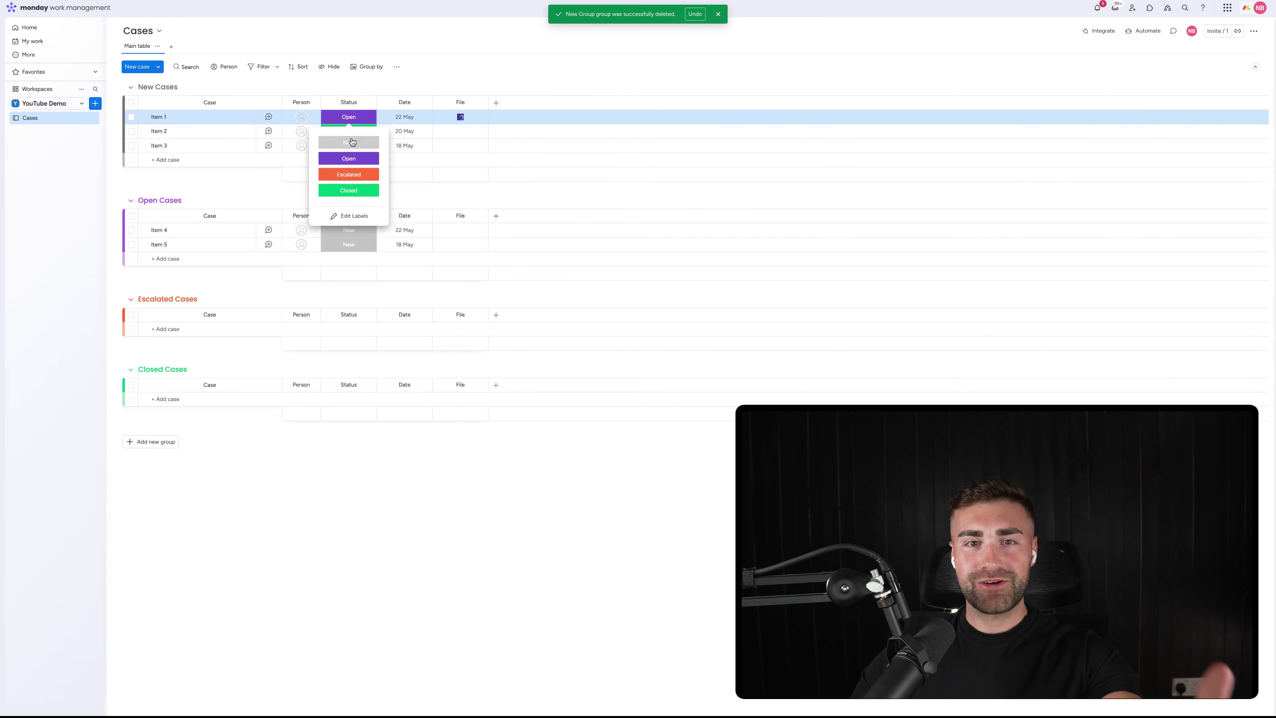
click(449, 82)
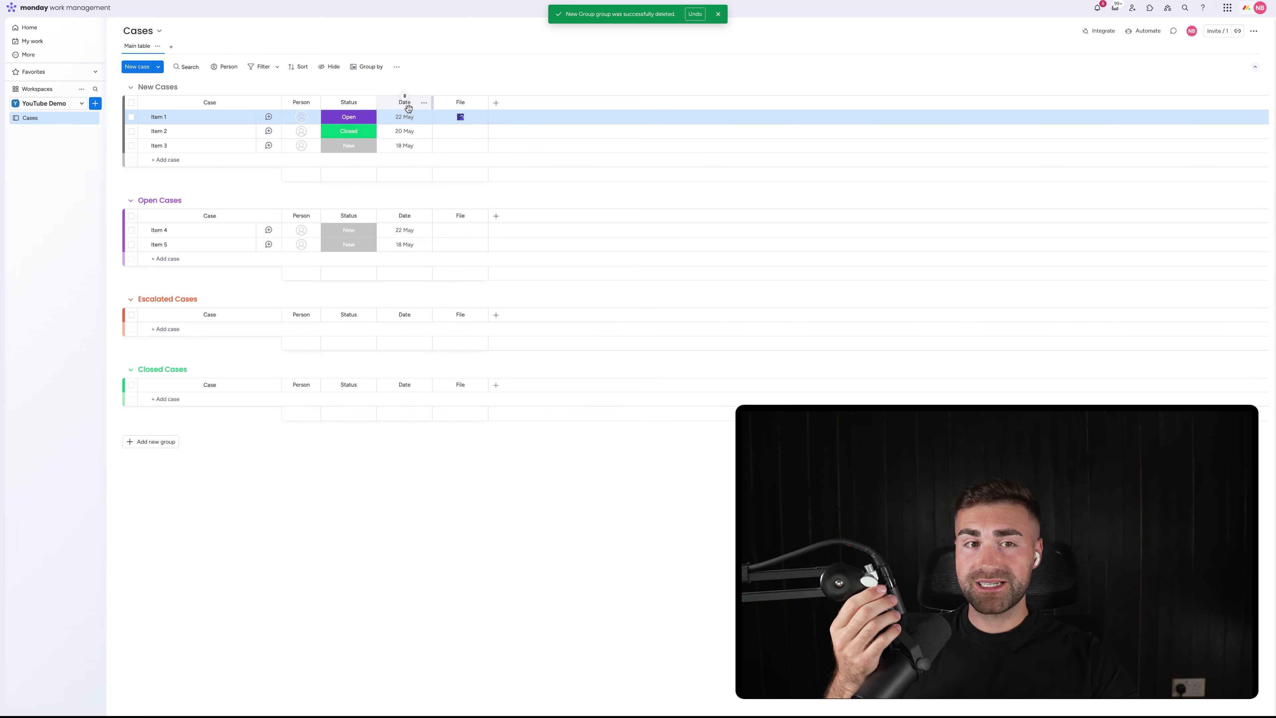
click(719, 15)
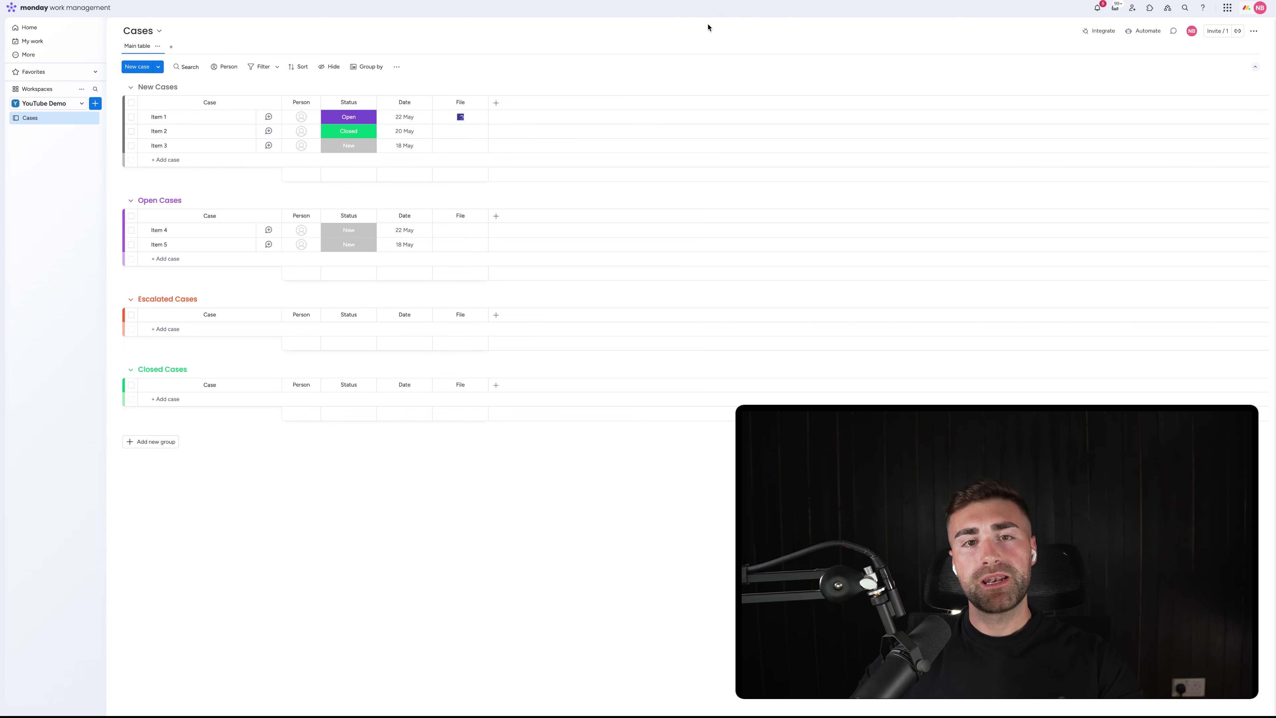
click(345, 120)
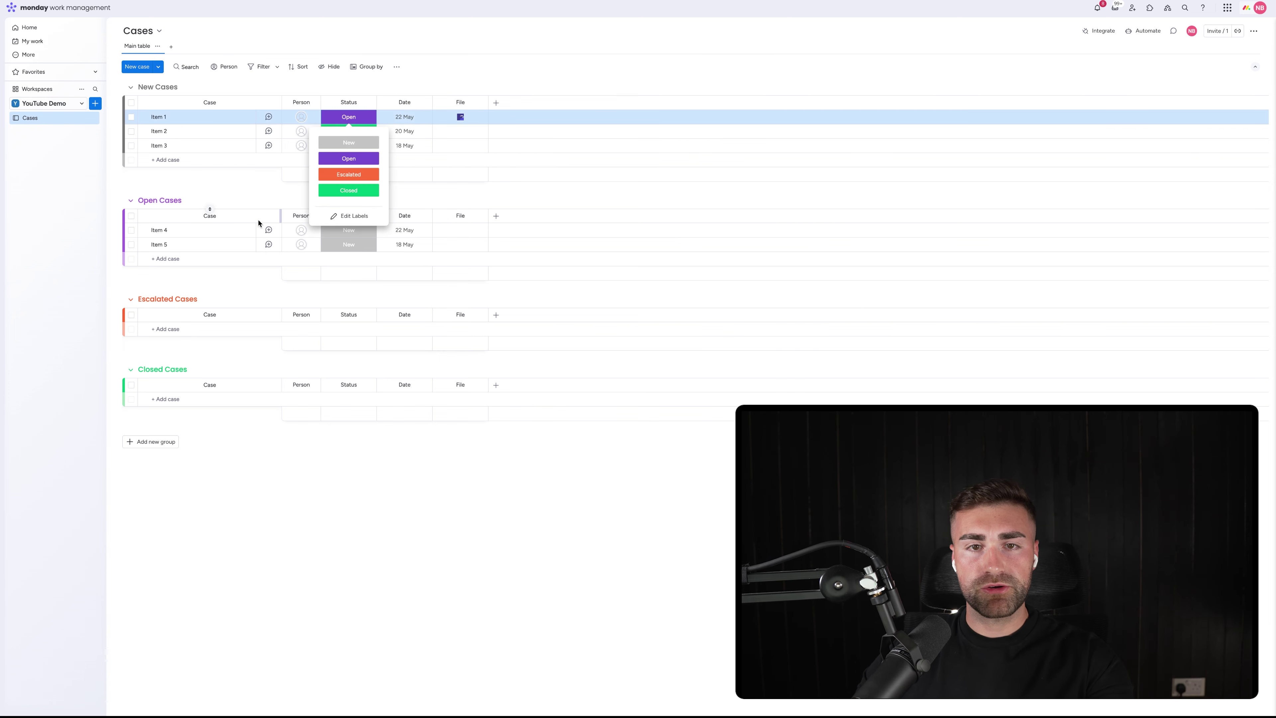
click(495, 88)
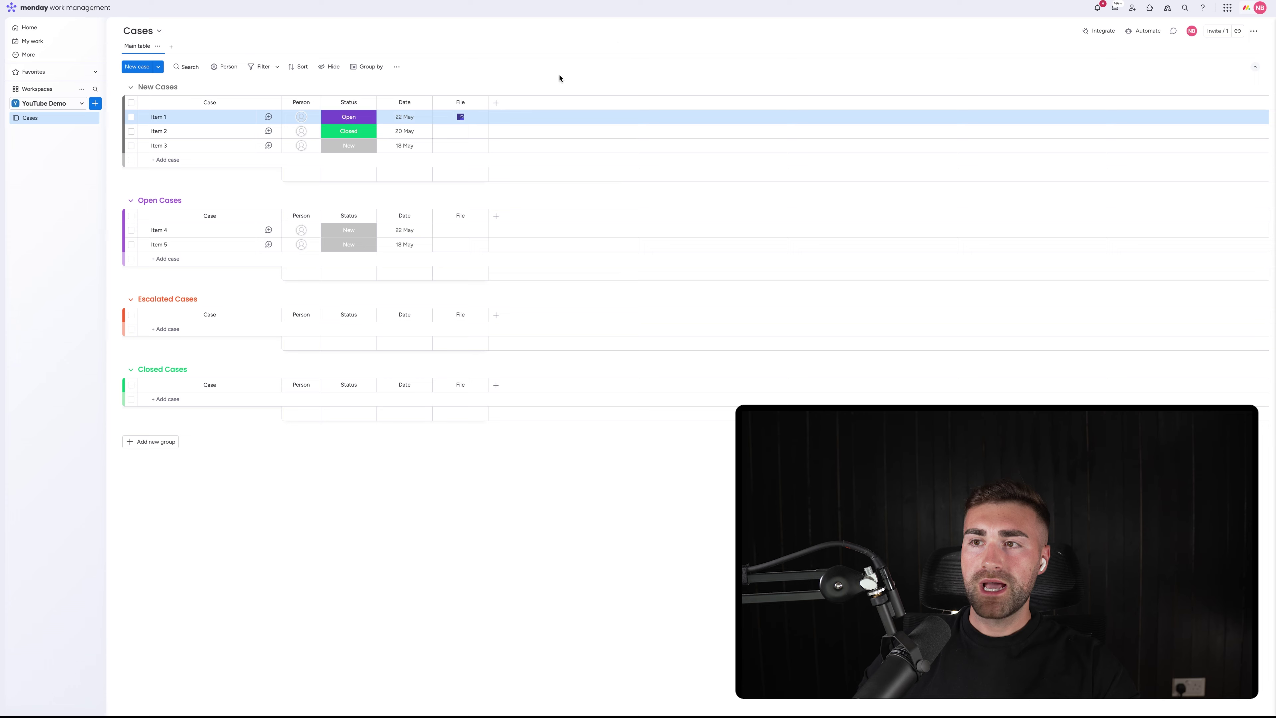
click(1142, 32)
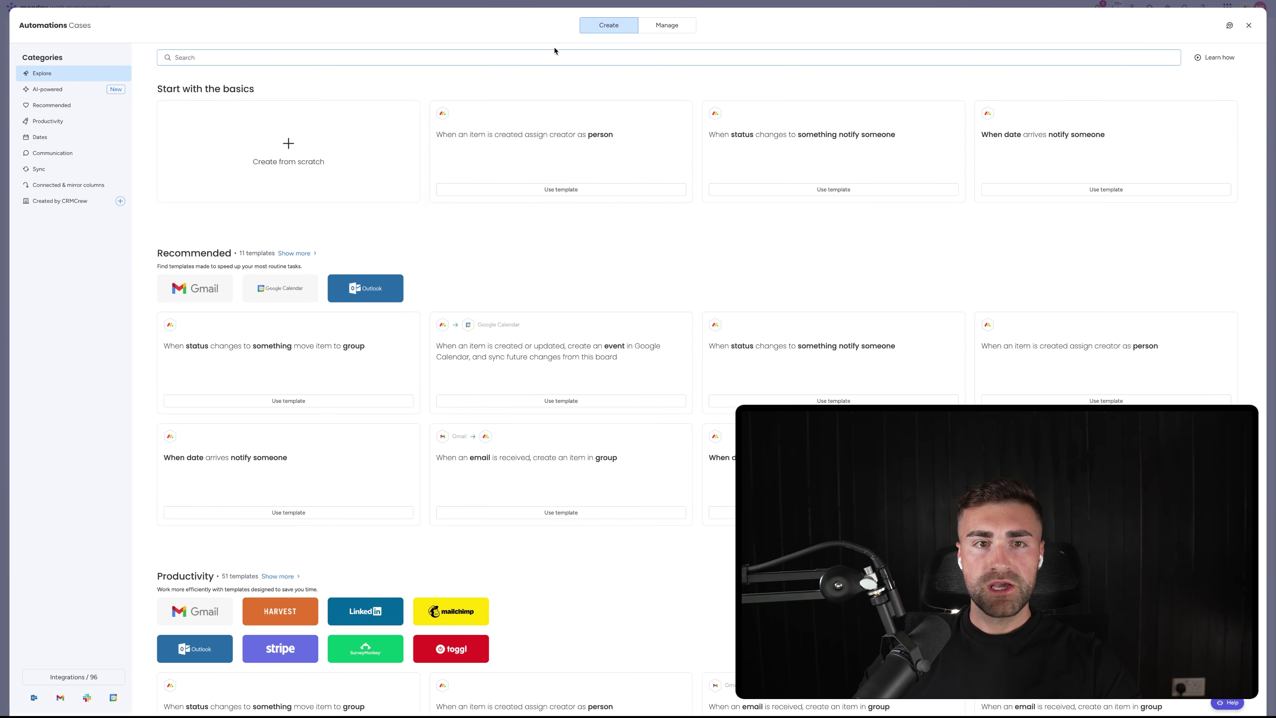
Create an automation: when Status changes to New, move the item to New Cases
click(347, 137)
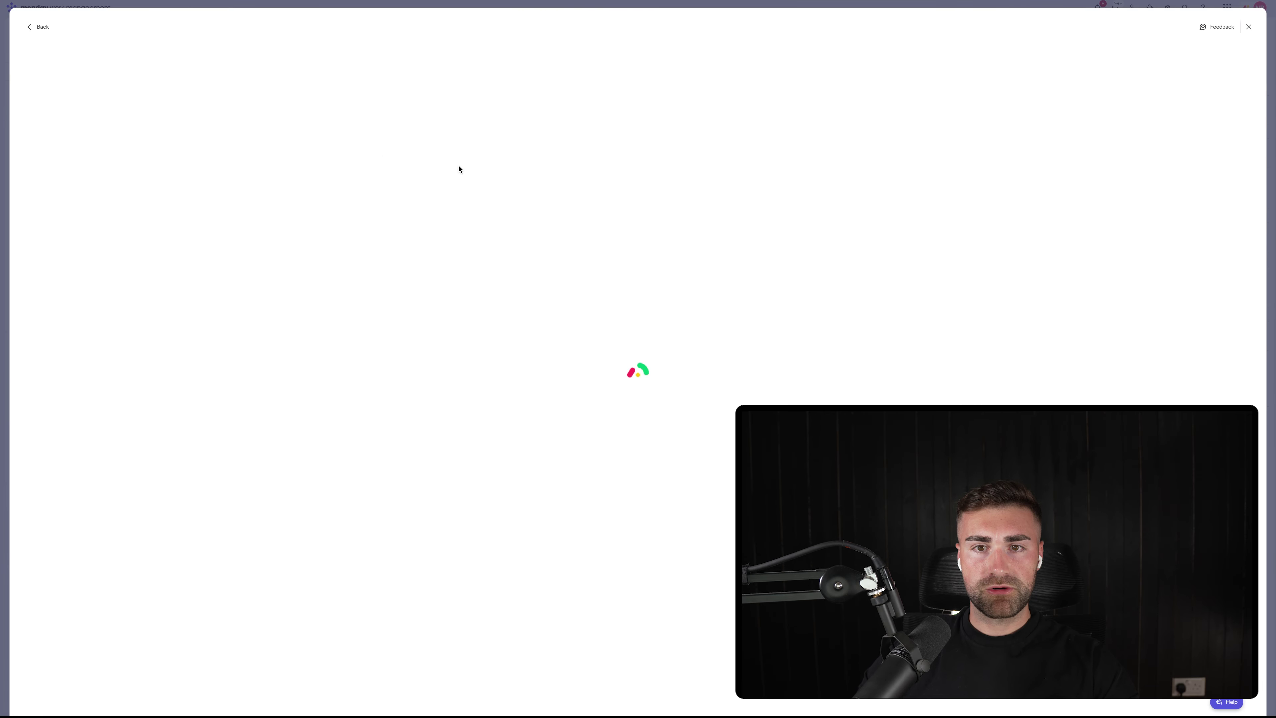
click(369, 90)
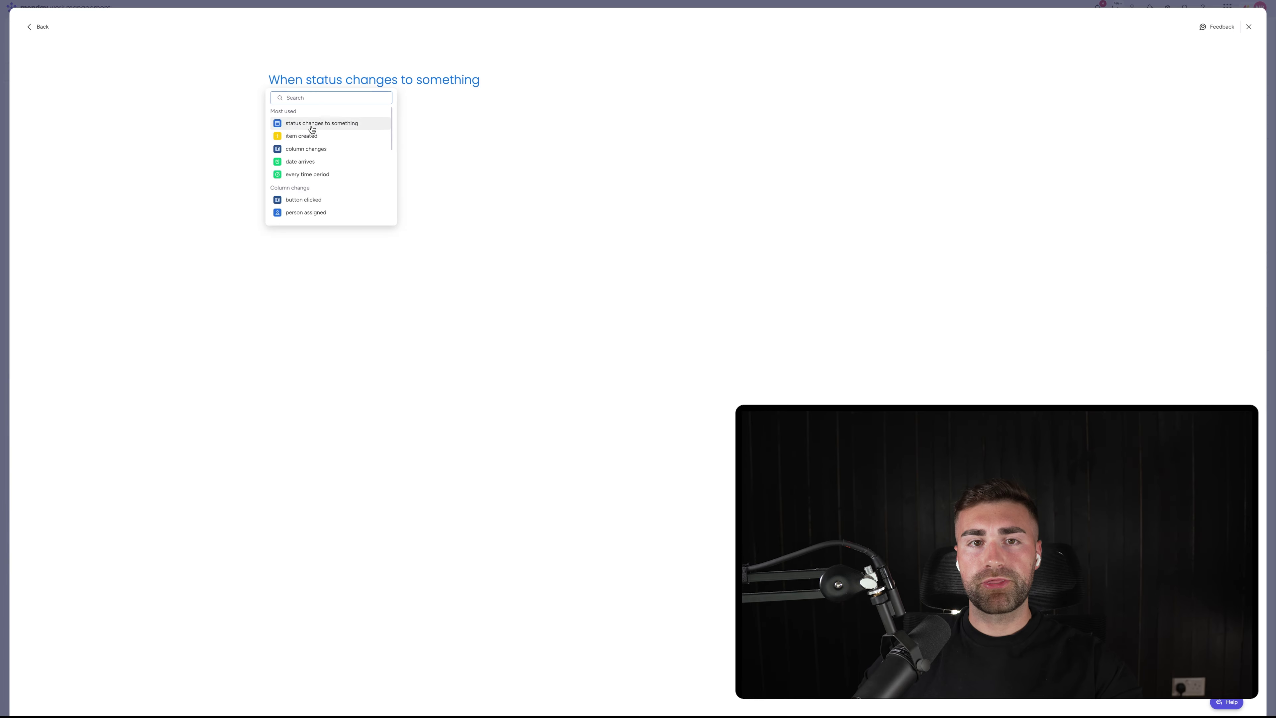
click(311, 91)
click(312, 88)
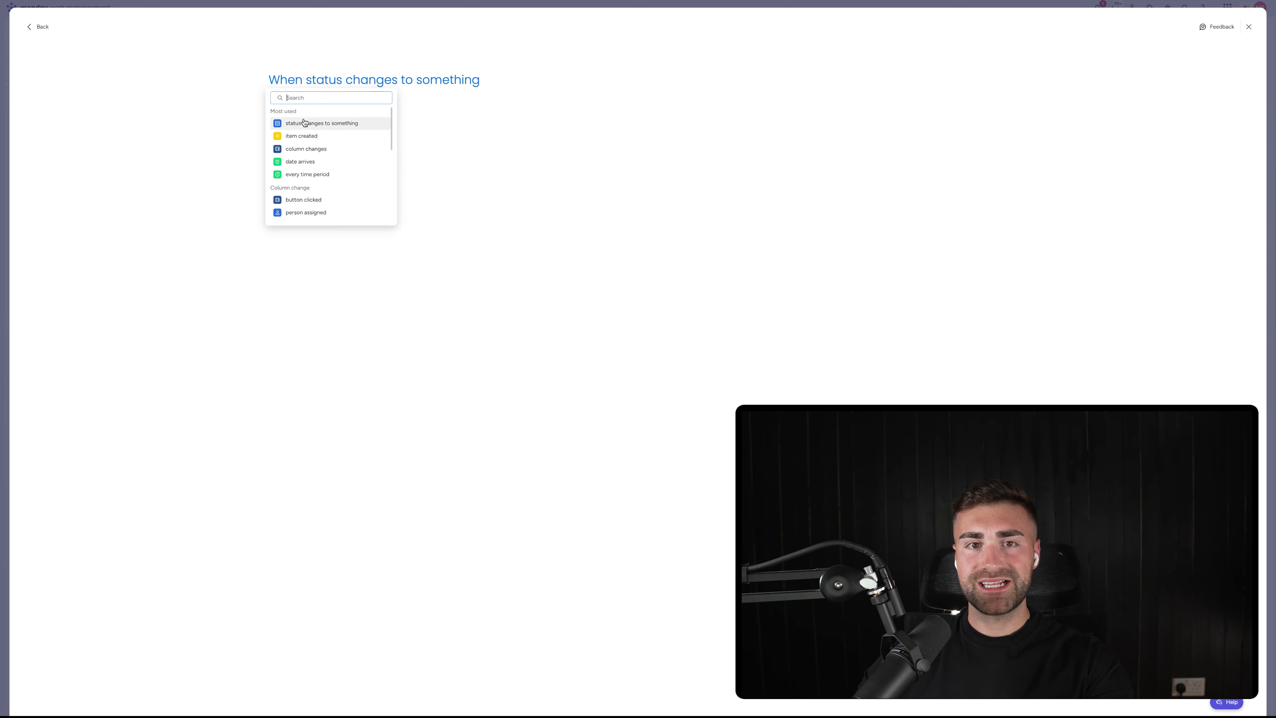
click(305, 123)
click(327, 84)
click(329, 112)
click(461, 80)
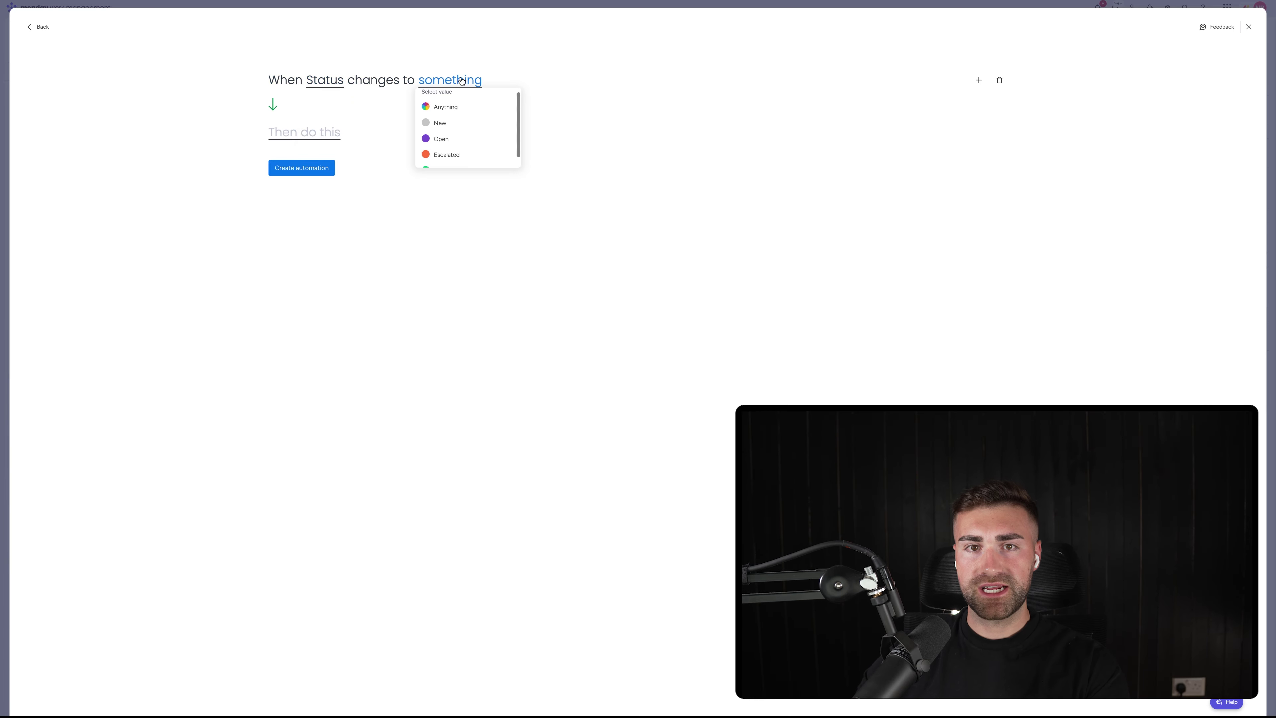
click(447, 124)
click(331, 181)
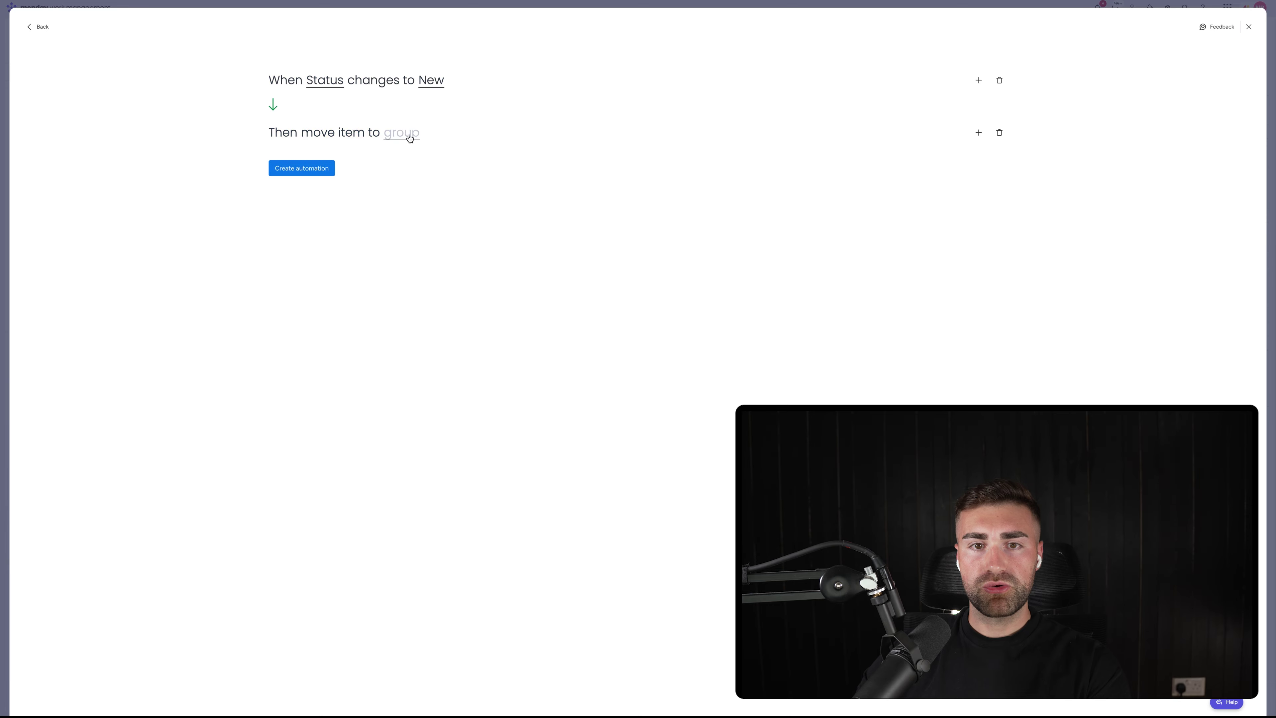
click(408, 134)
click(402, 177)
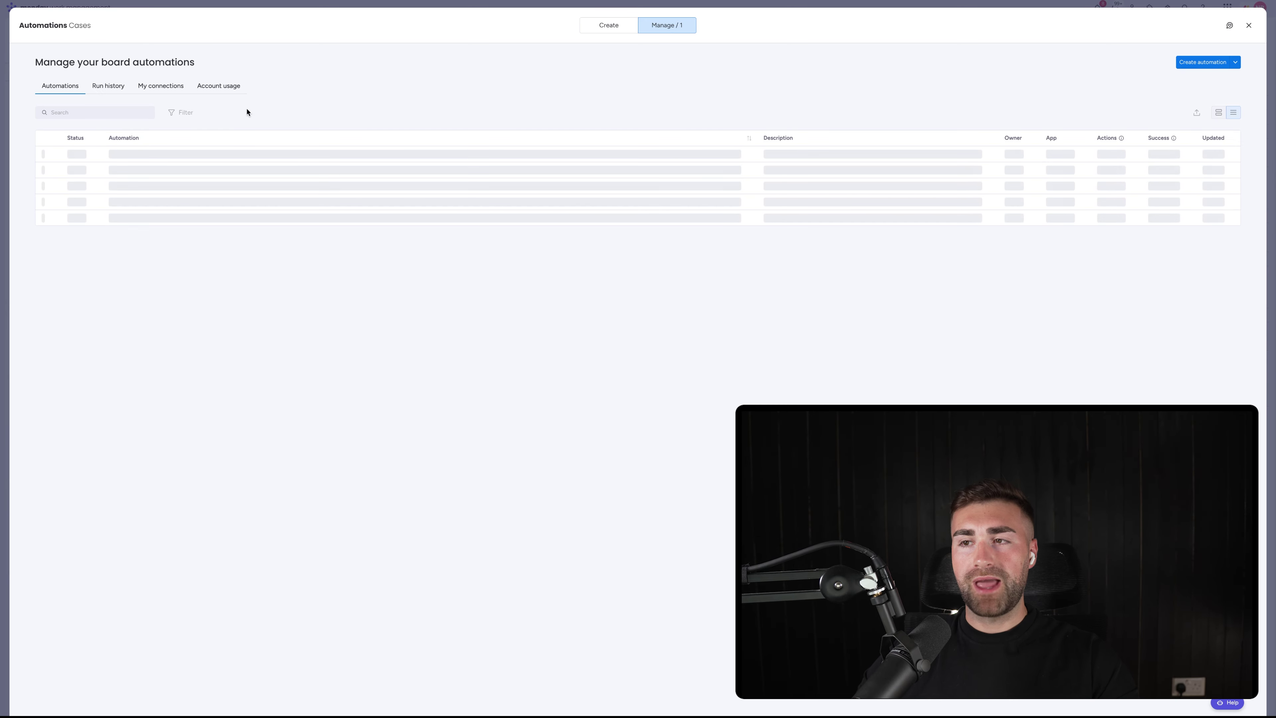
Create an automation: when Status changes to Open, move the item to Open Cases
click(1200, 63)
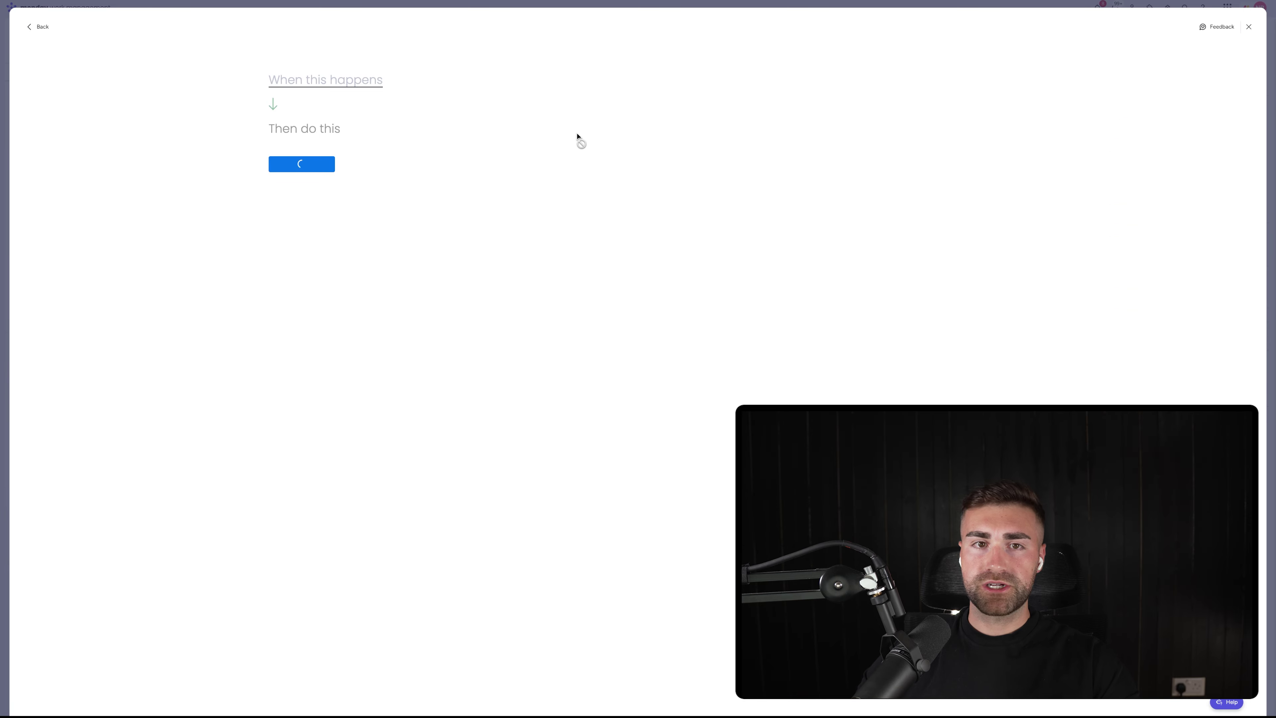
click(353, 89)
click(328, 125)
click(326, 79)
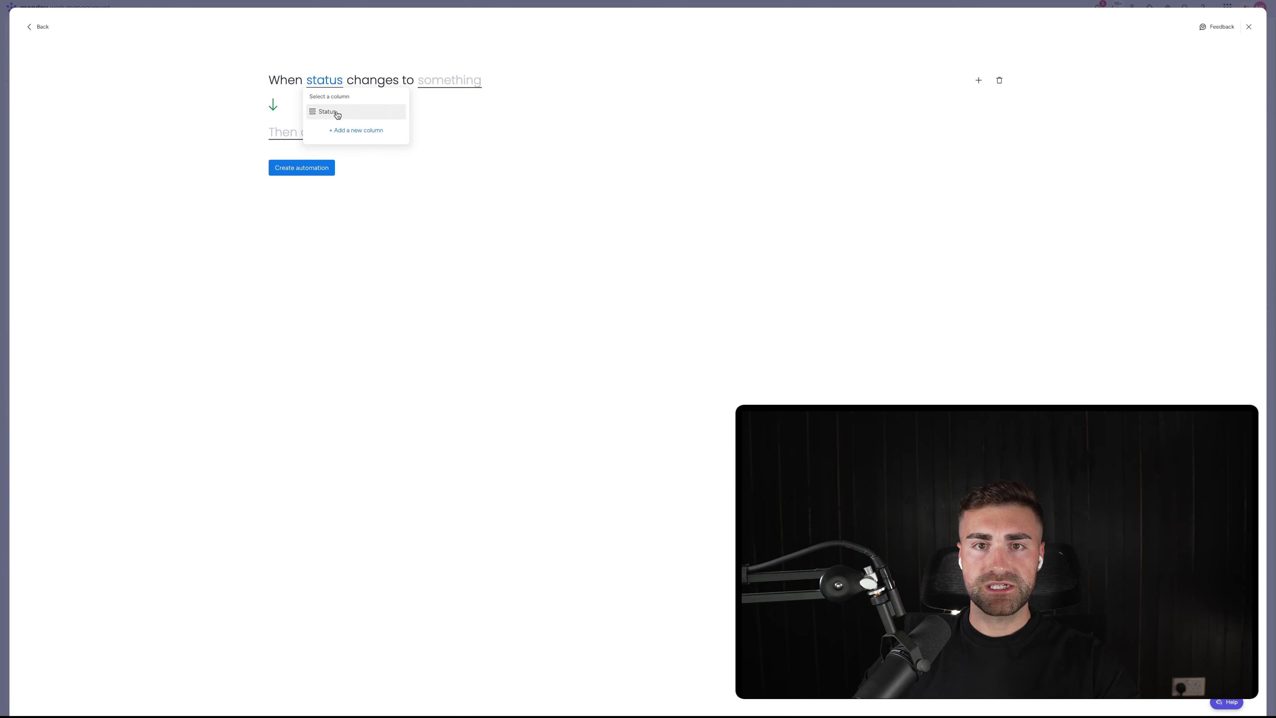
click(335, 114)
click(446, 88)
click(455, 136)
click(291, 134)
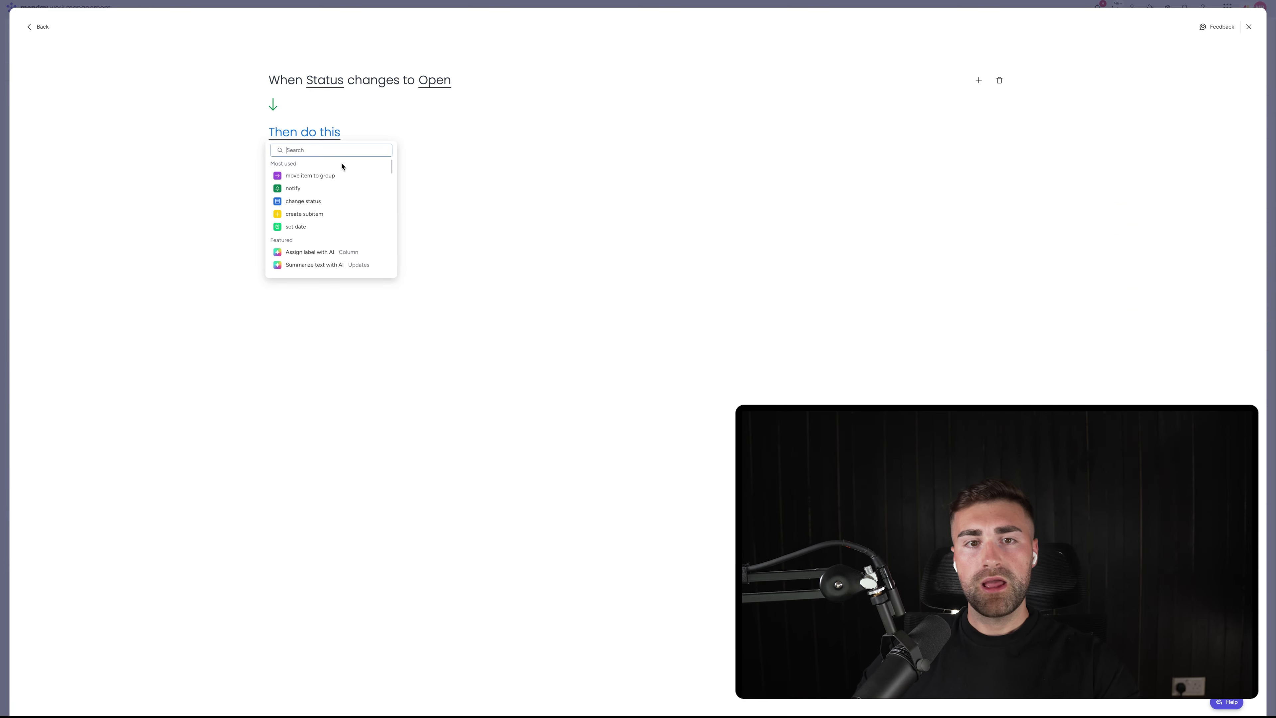
click(345, 168)
click(405, 134)
click(408, 193)
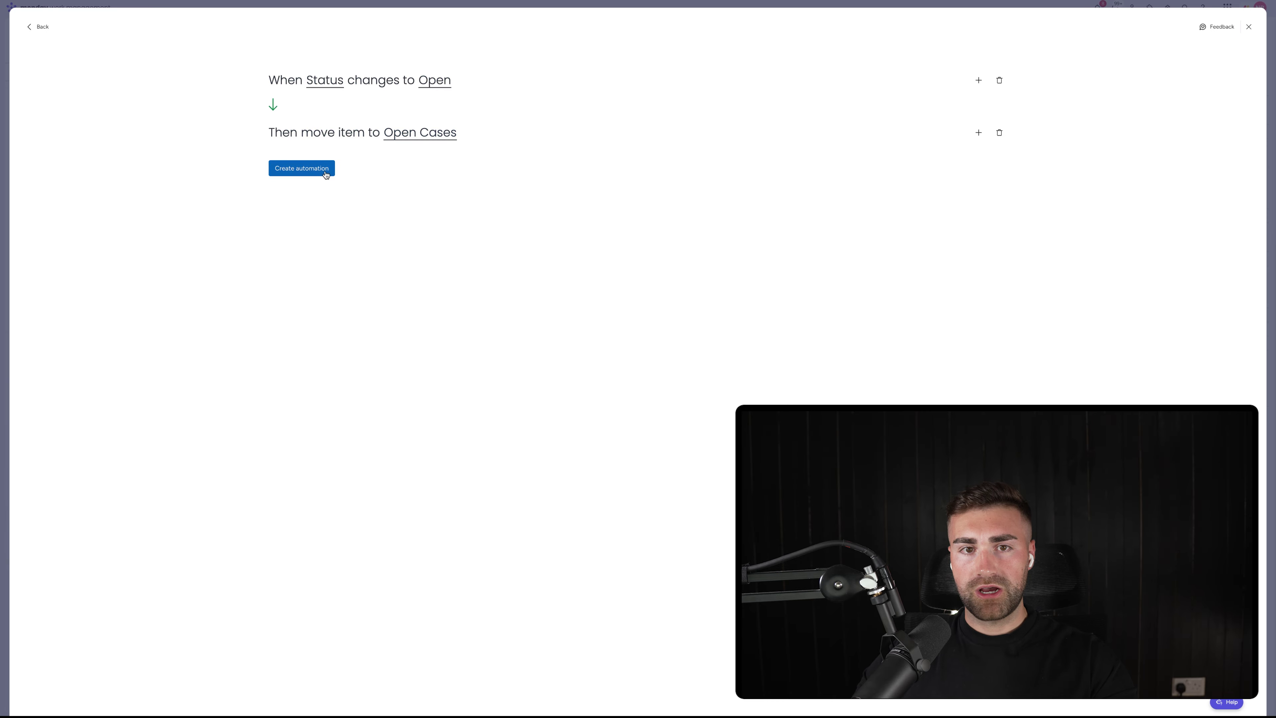
click(329, 171)
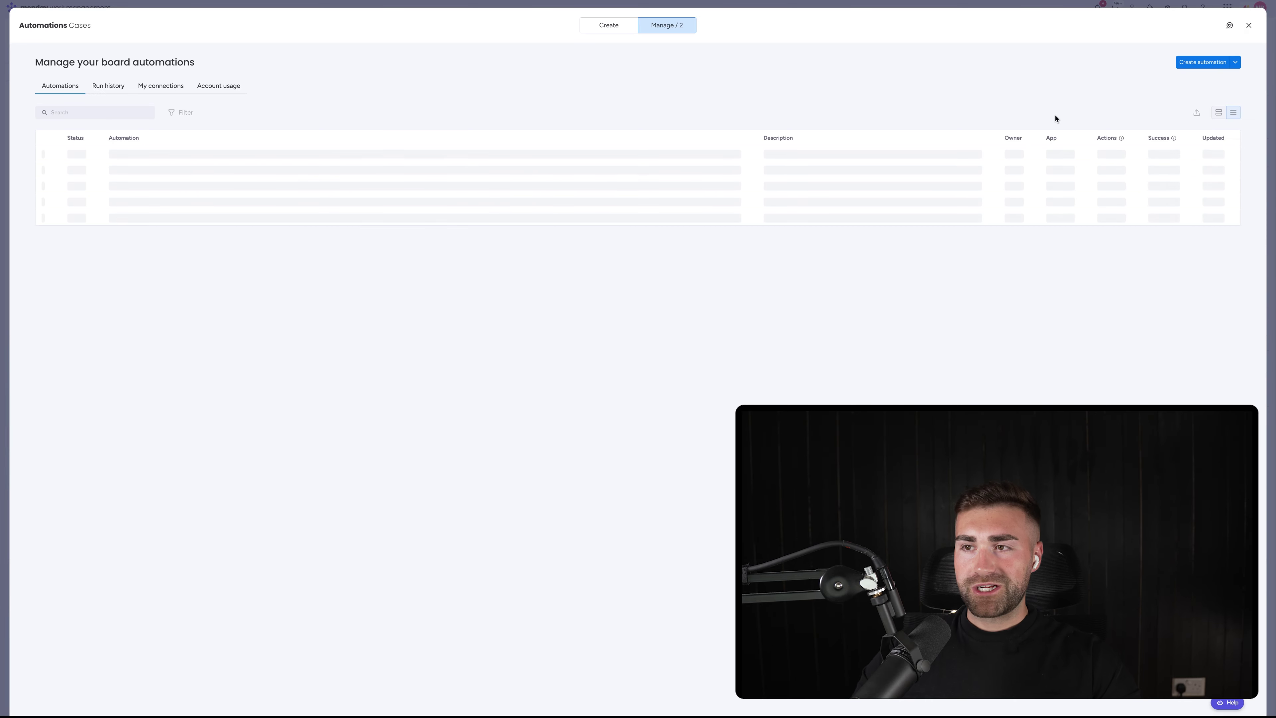
Create an automation: when Status changes to Escalated, move the item to Escalated Cases
click(1191, 62)
click(339, 79)
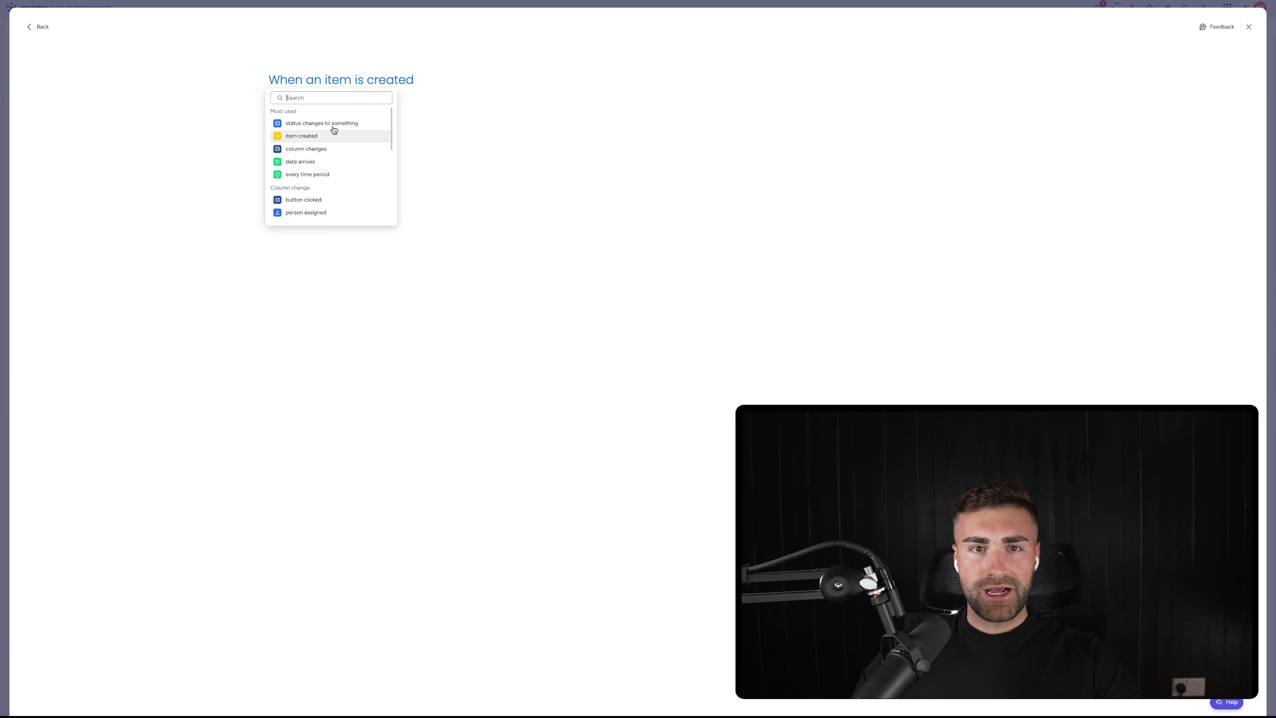
click(336, 132)
click(324, 81)
click(342, 128)
click(451, 82)
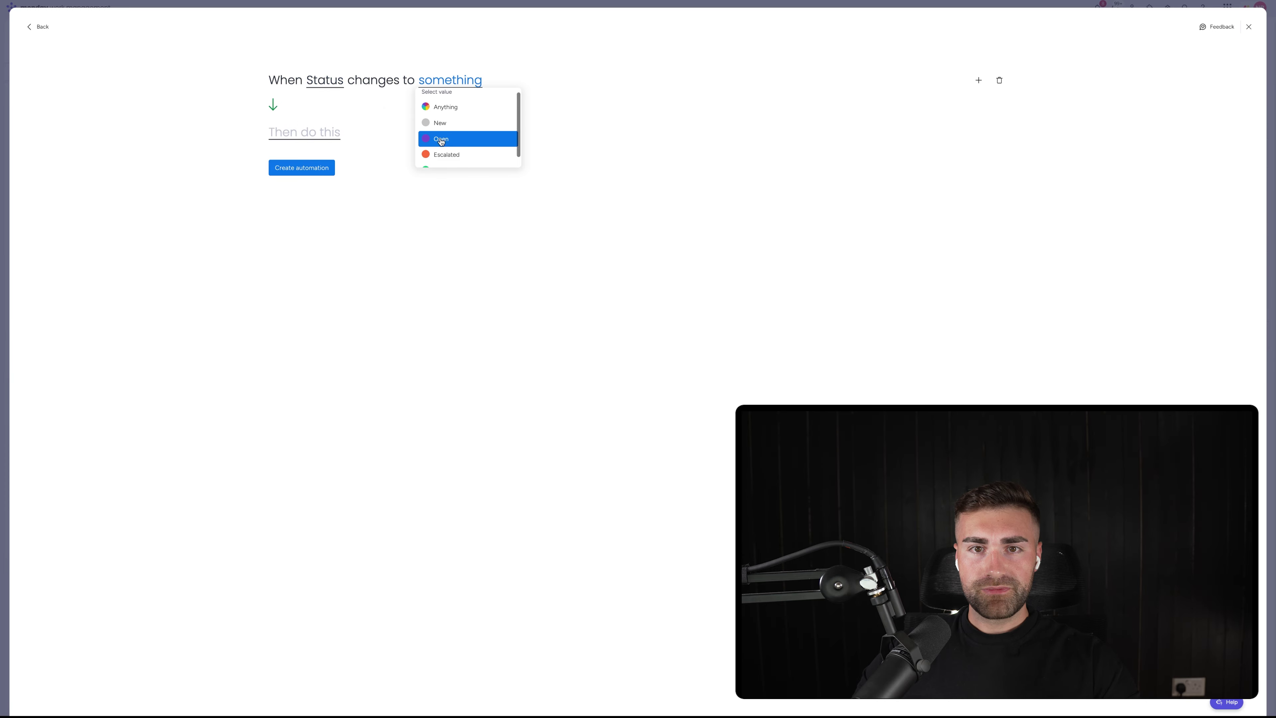
click(440, 143)
click(329, 136)
click(357, 175)
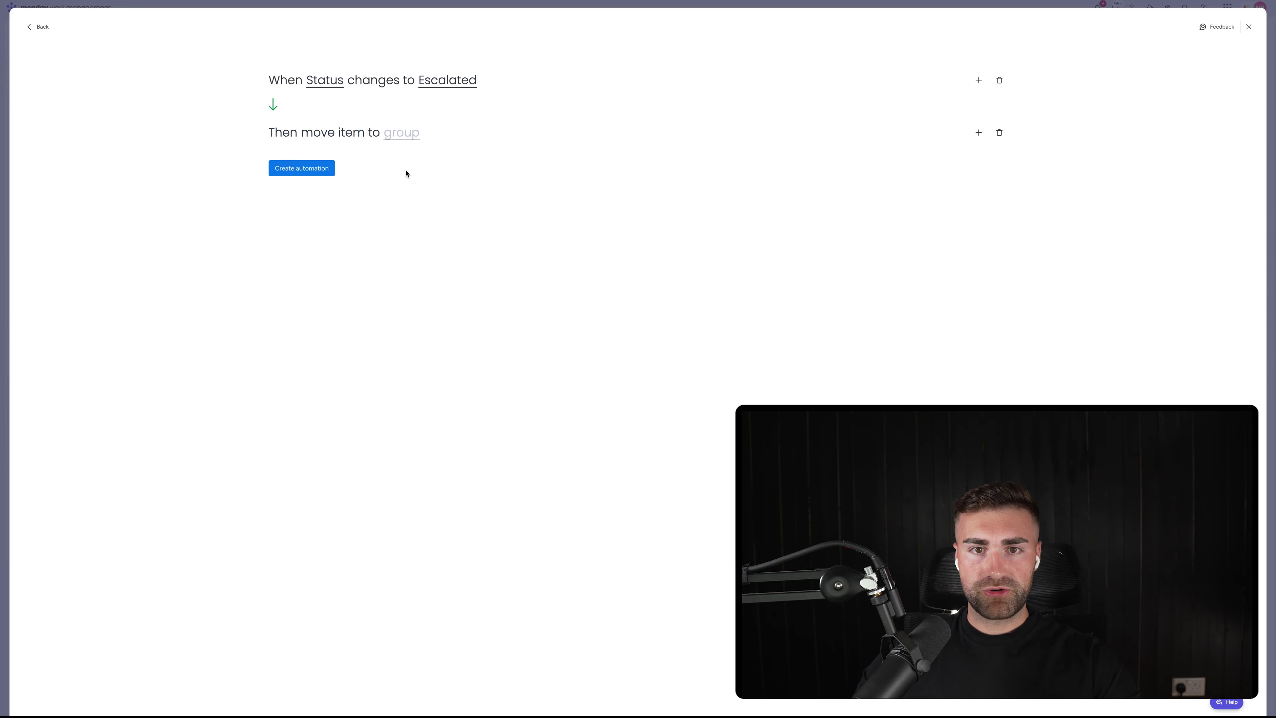
click(400, 133)
click(417, 181)
click(284, 168)
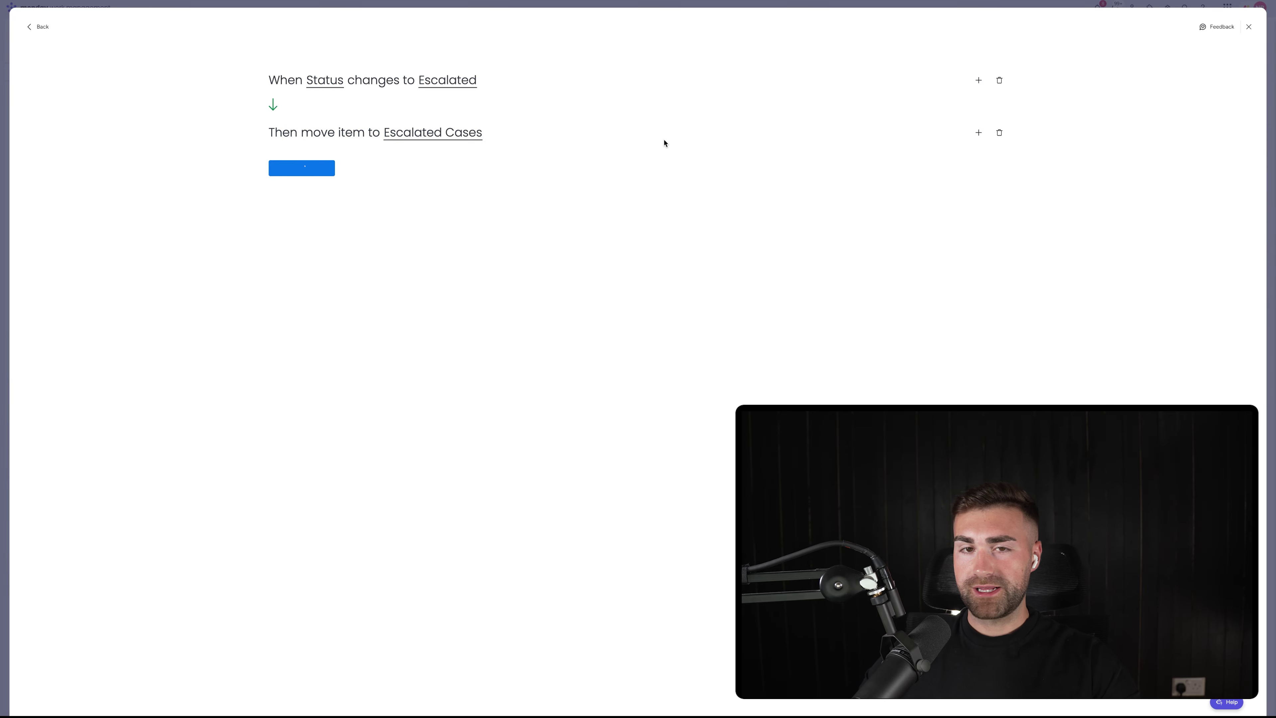
Create an automation: when Status changes to Closed, move the item to Closed Cases
click(1192, 64)
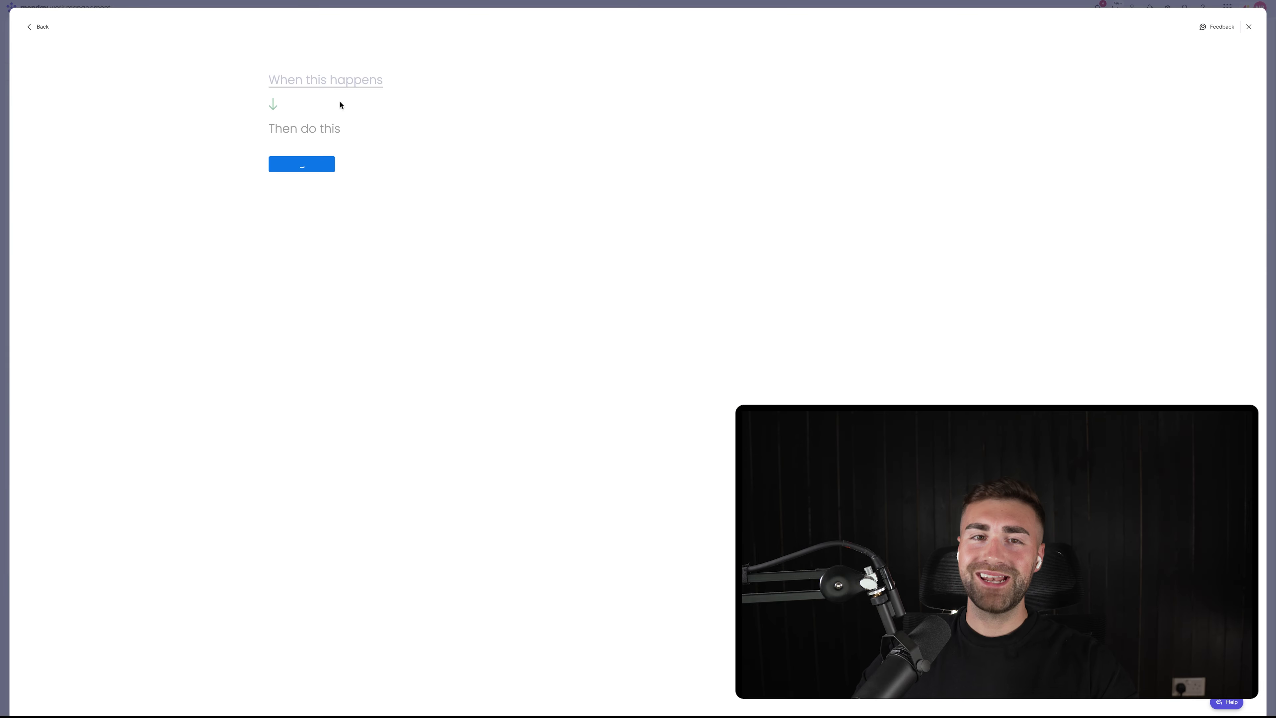
click(324, 89)
click(292, 124)
click(324, 82)
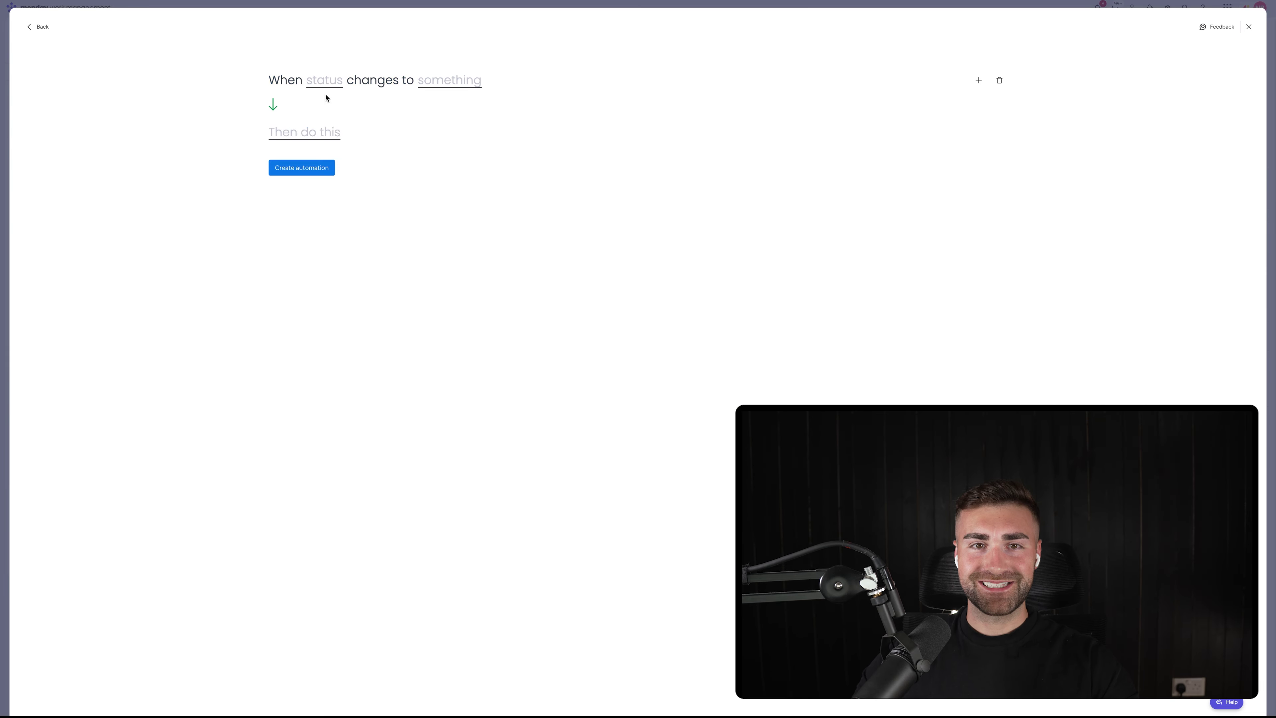
click(359, 109)
click(450, 80)
click(442, 141)
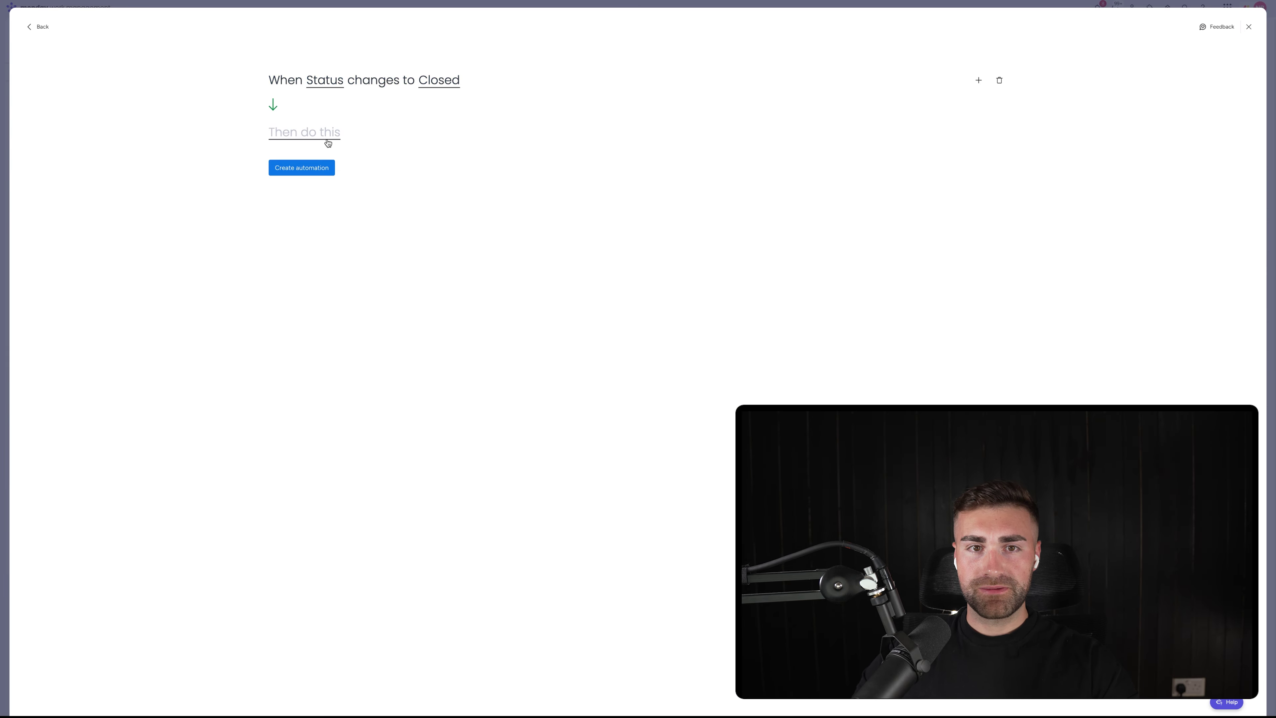
click(328, 134)
click(310, 175)
click(401, 132)
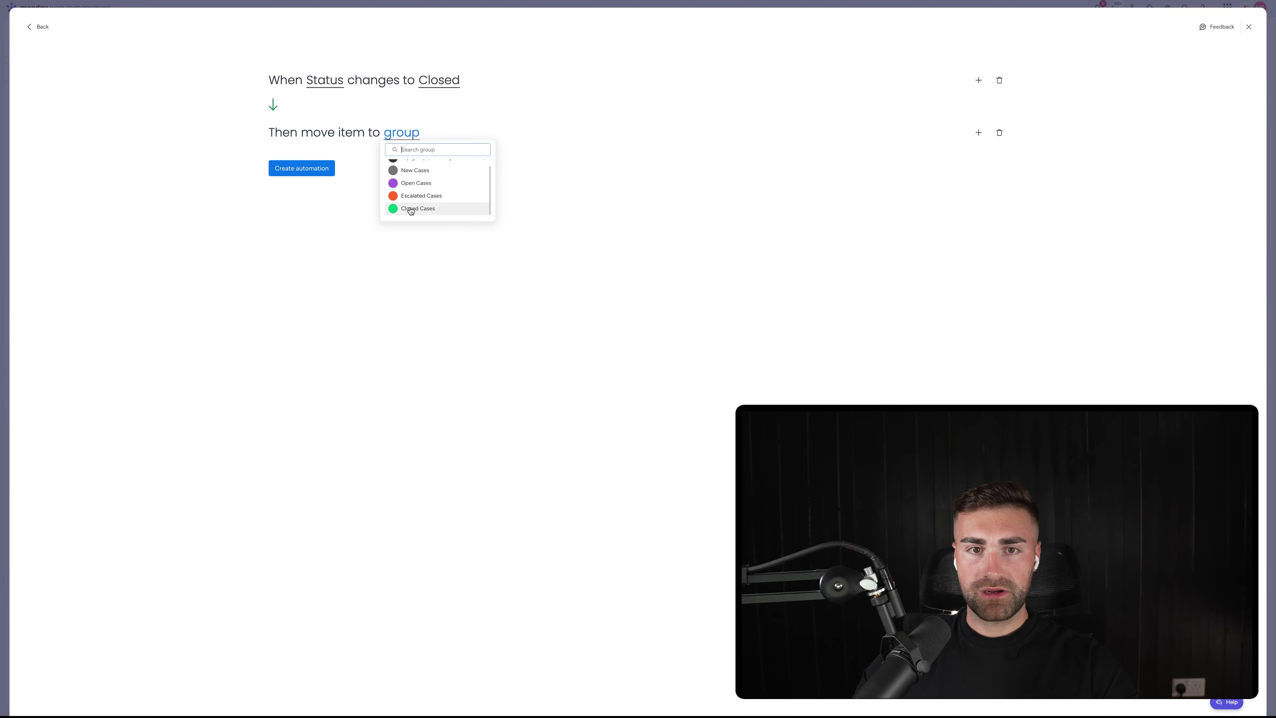
click(412, 208)
click(302, 168)
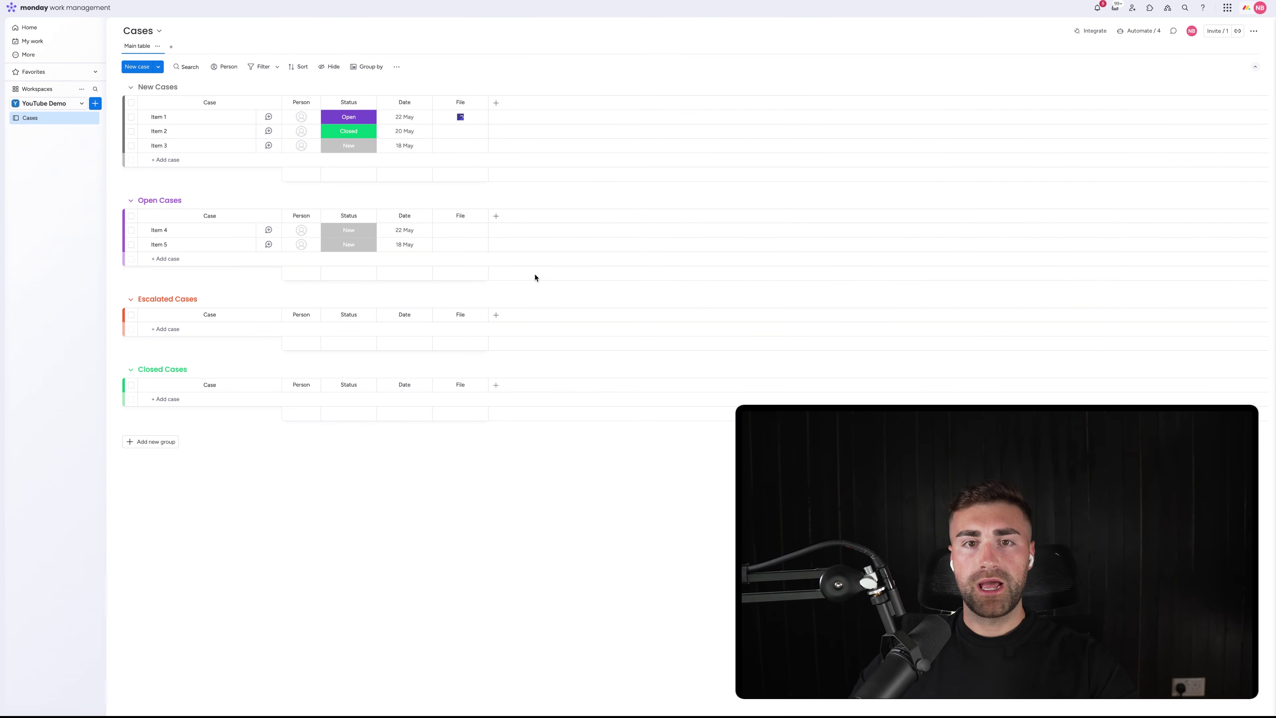
Move the File column before Date and rename Date to 'Date Created'
mouse_move(460, 102)
mouse_down()
mouse_move(445, 122)
mouse_move(456, 99)
mouse_up()
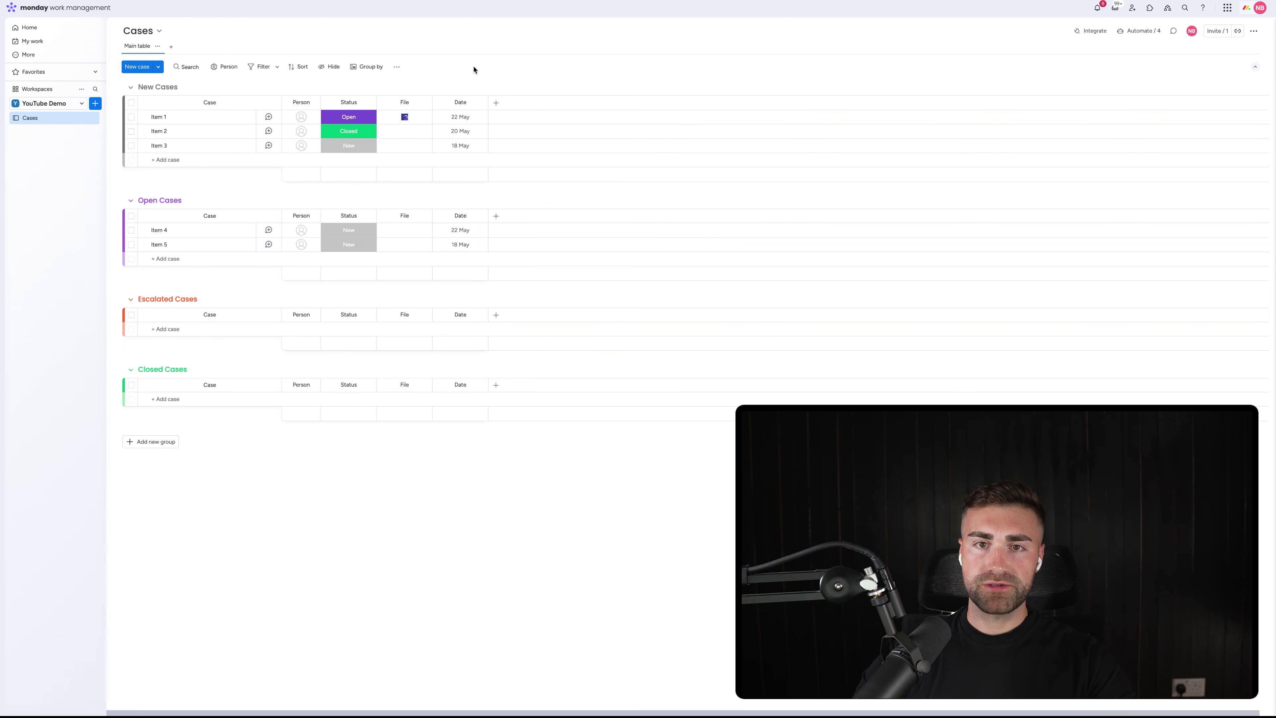
click(459, 101)
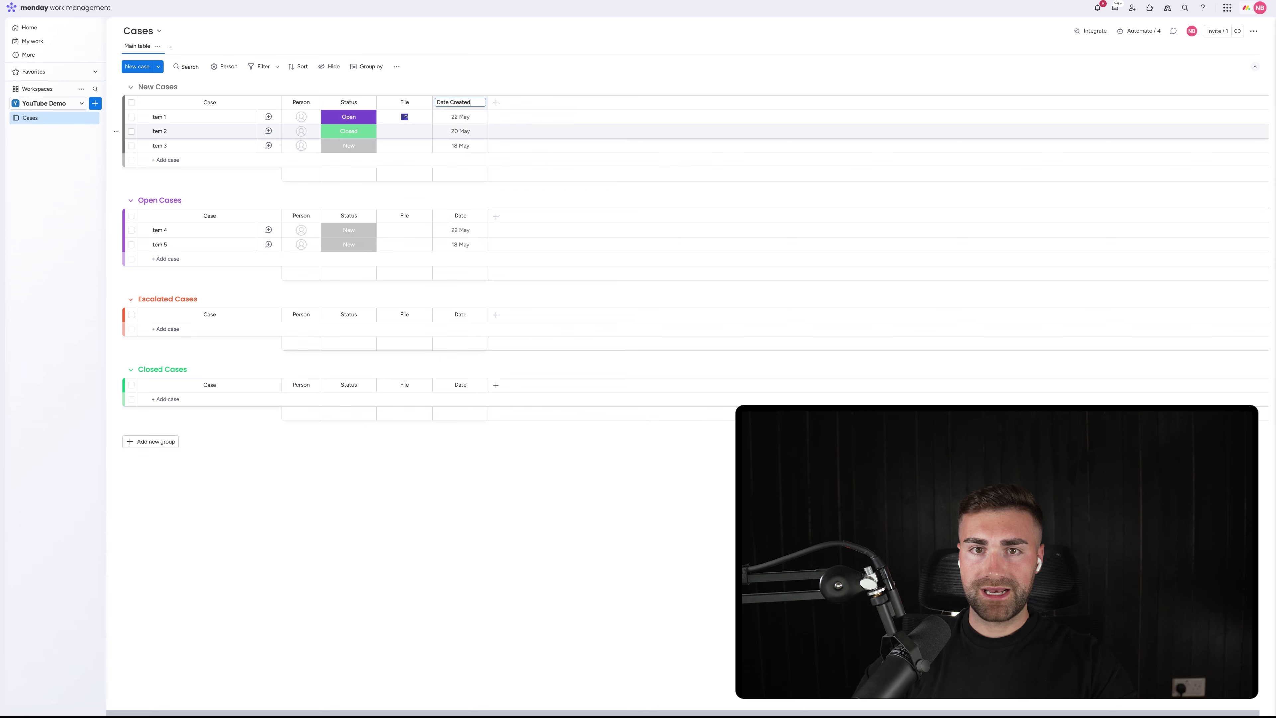
key(Return)
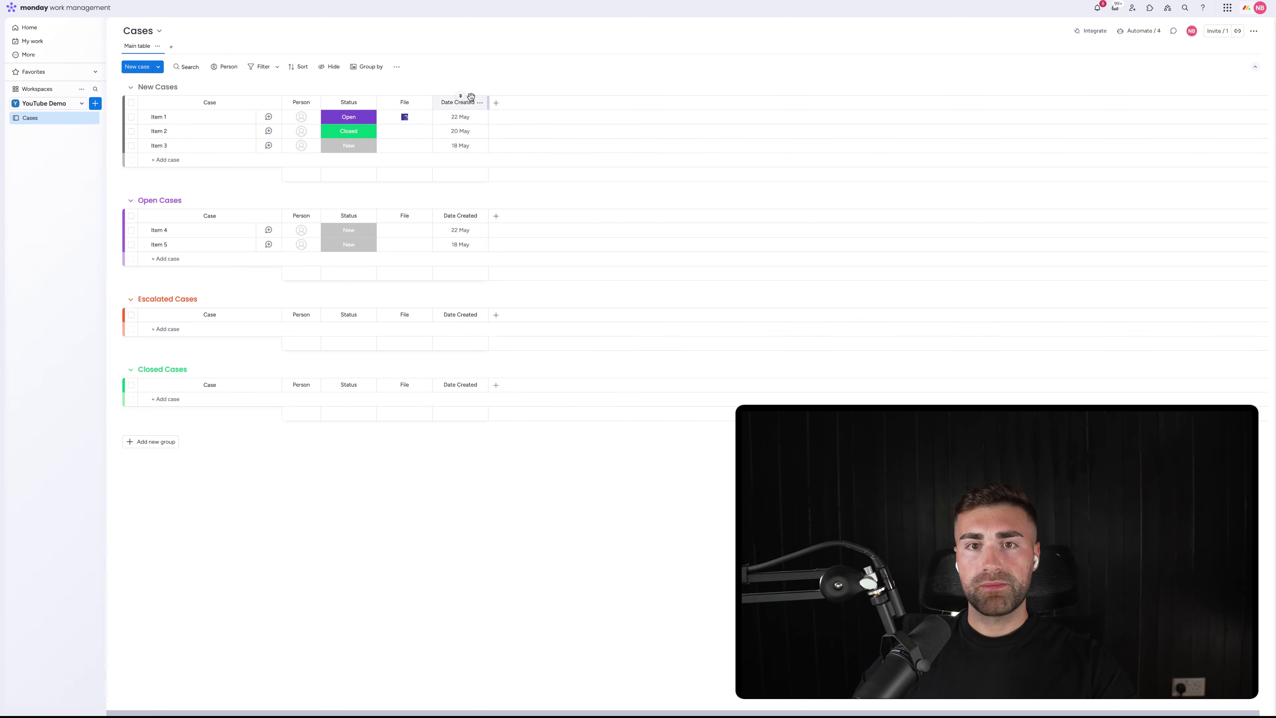
Restrict editing of the Date Created column
click(480, 103)
mouse_move(550, 109)
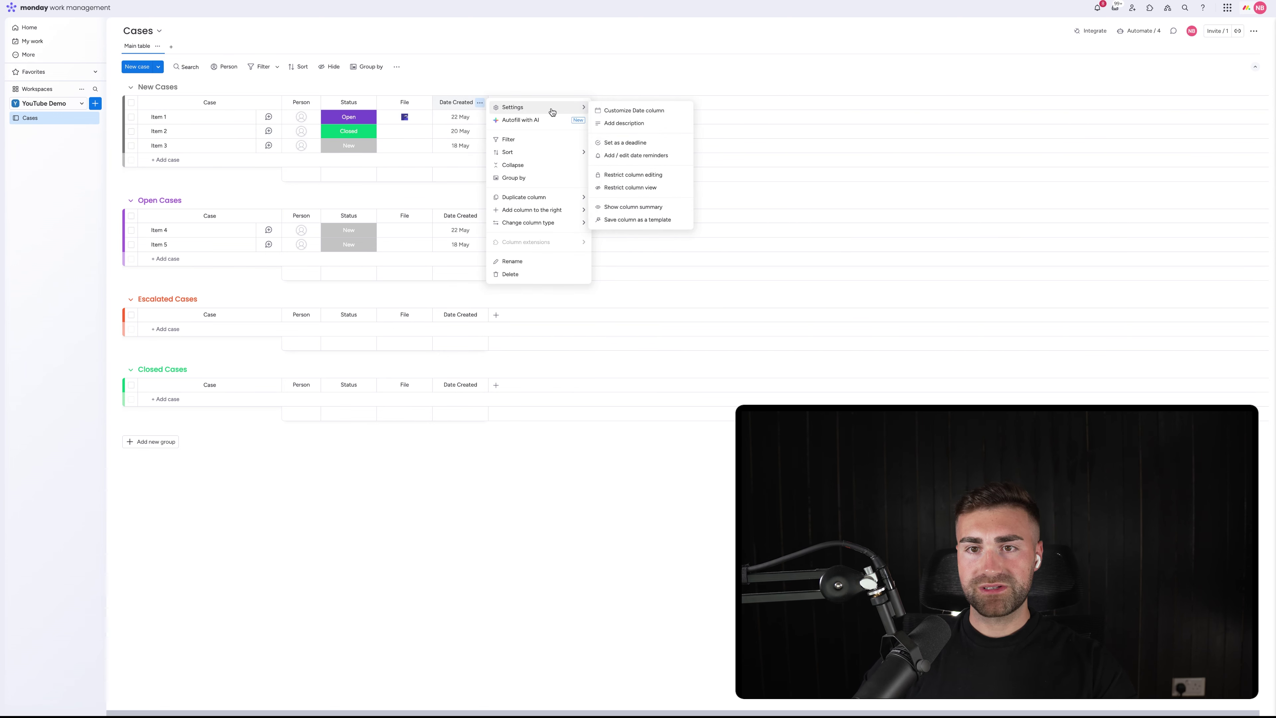
click(656, 180)
click(573, 53)
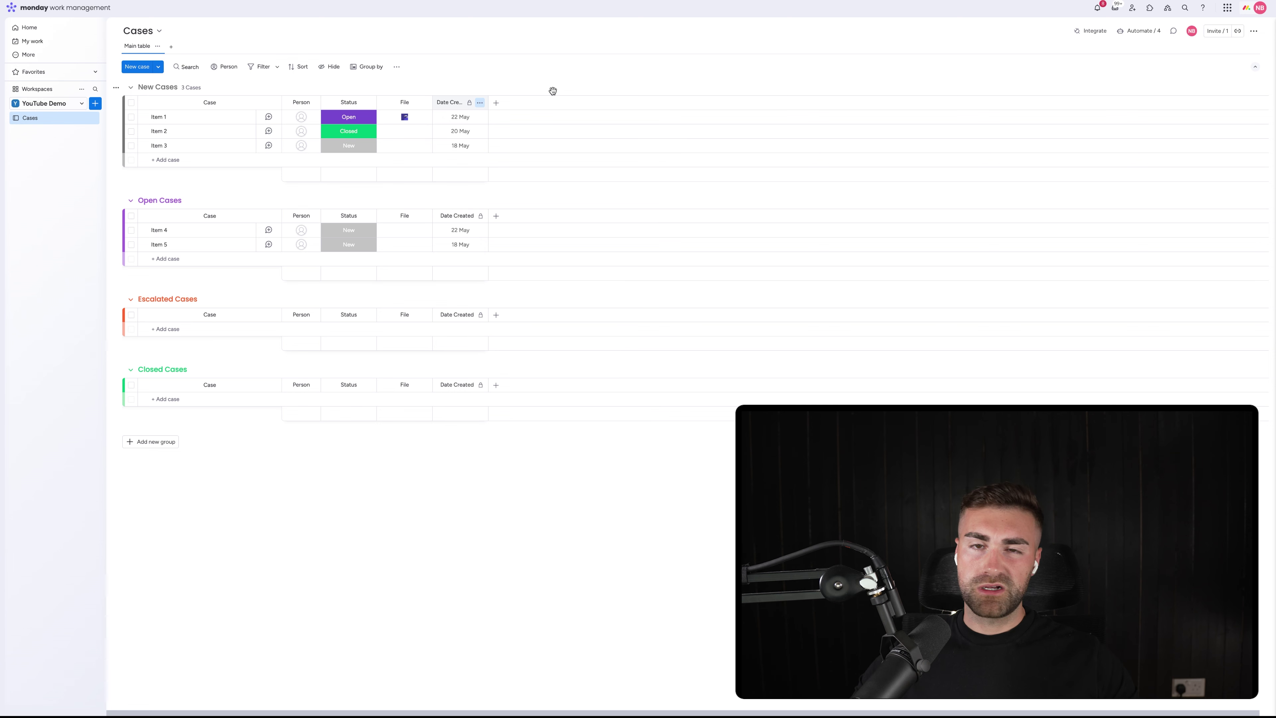
Add a Date column named 'Date Completed' with its column summary hidden
click(499, 103)
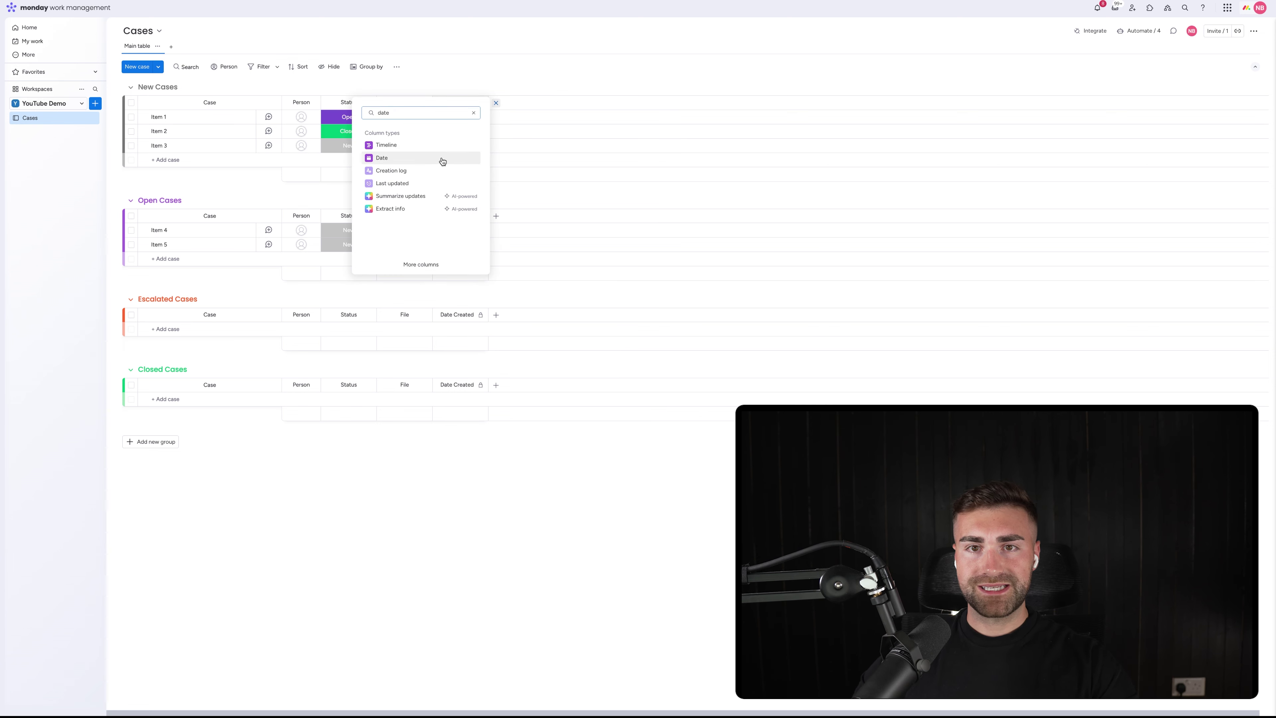
click(442, 160)
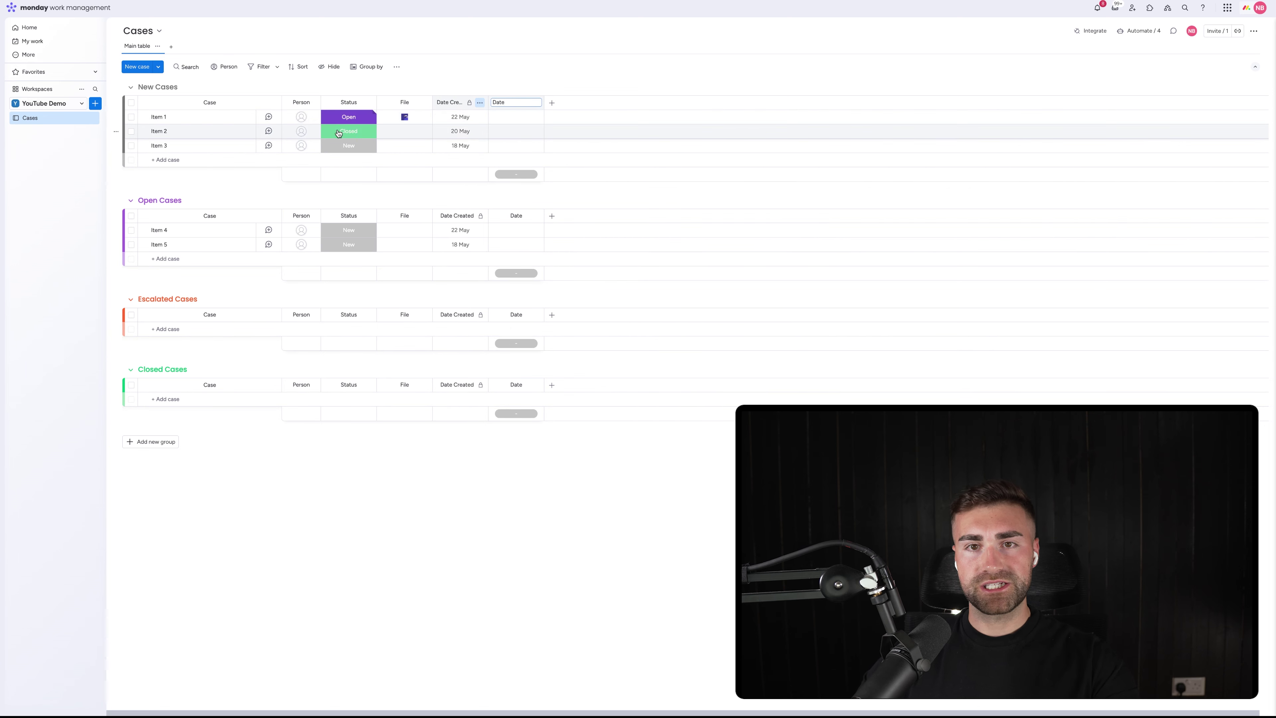
text(Completed)
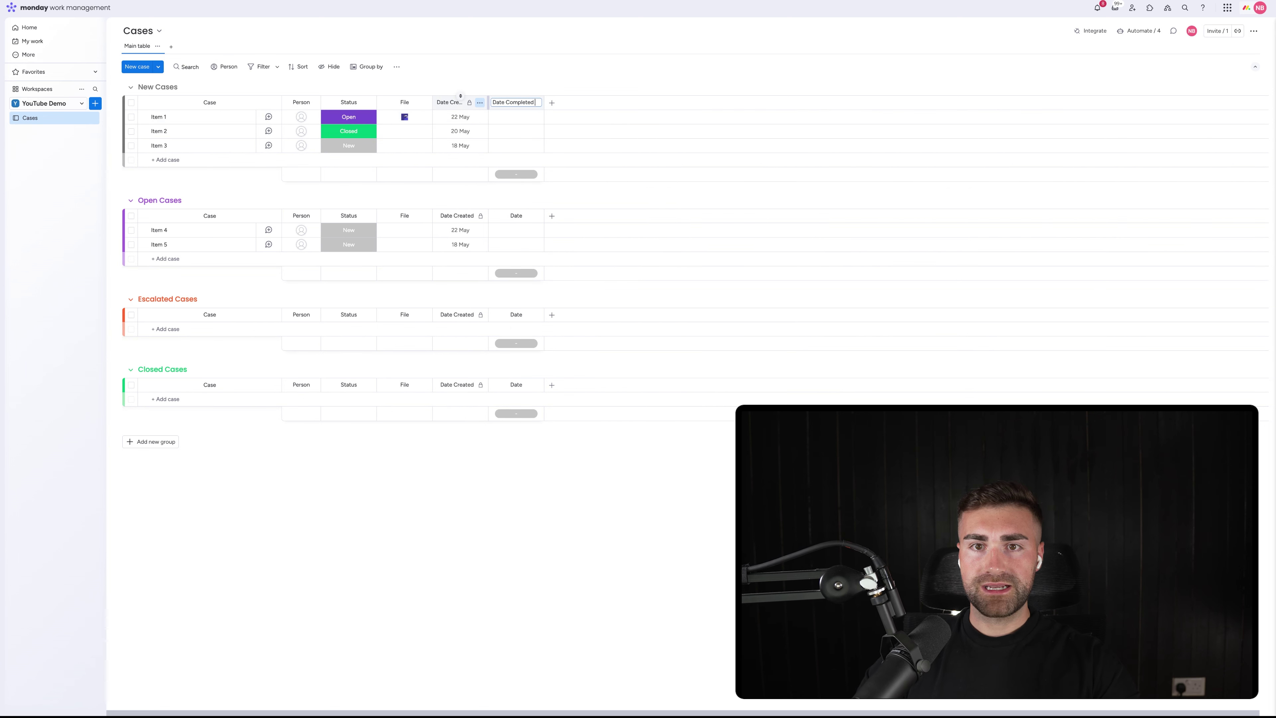
key(Return)
click(537, 103)
mouse_move(623, 116)
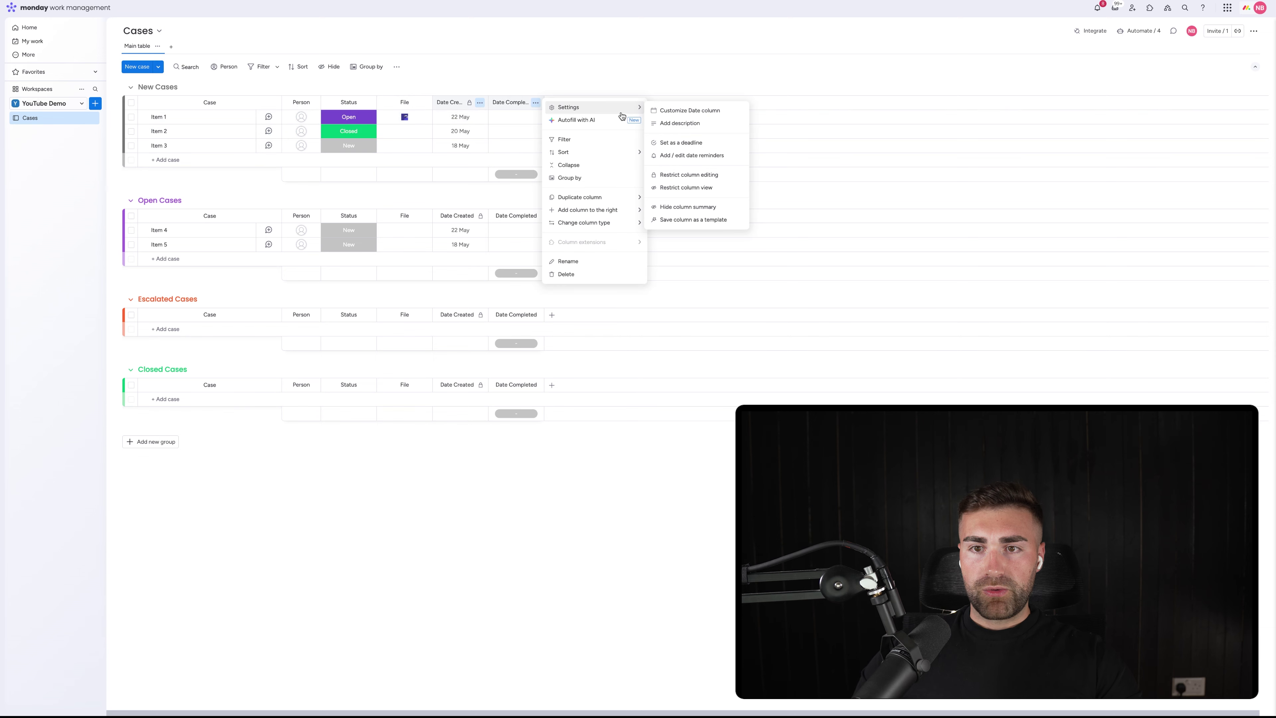
click(687, 208)
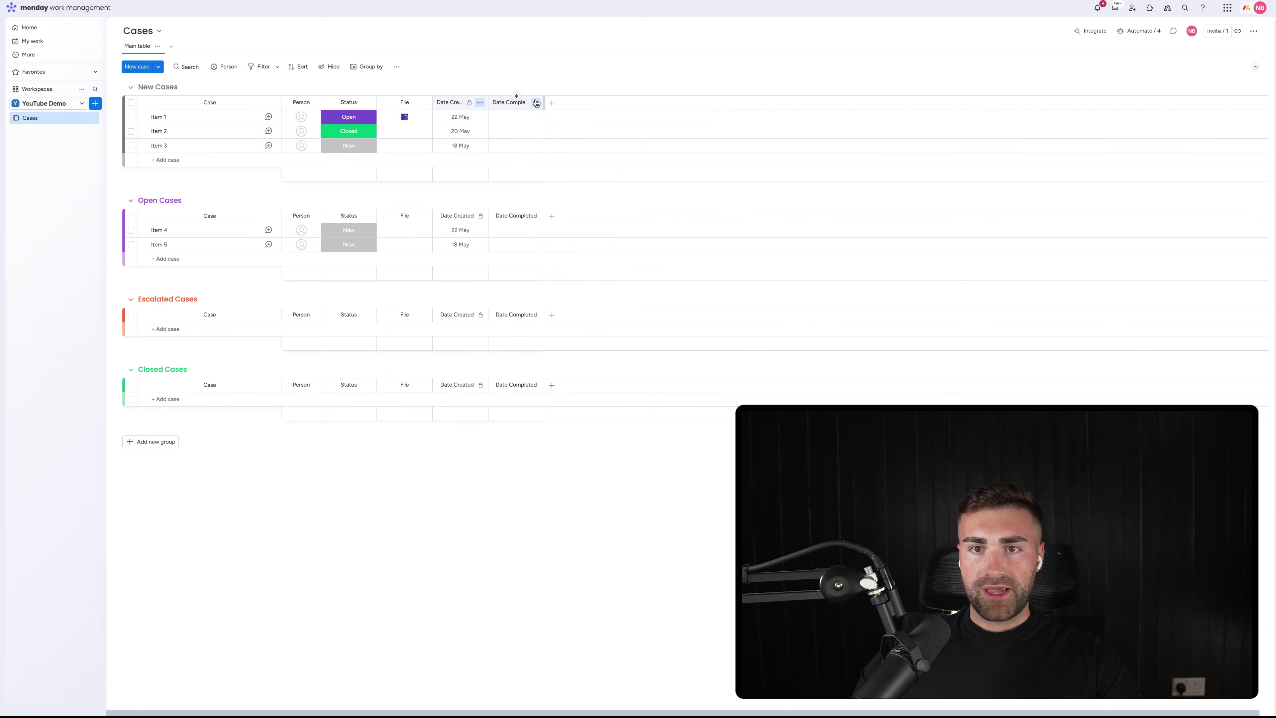
Restrict editing of the Date Completed column, then begin adding another column
click(536, 103)
mouse_move(598, 108)
click(712, 176)
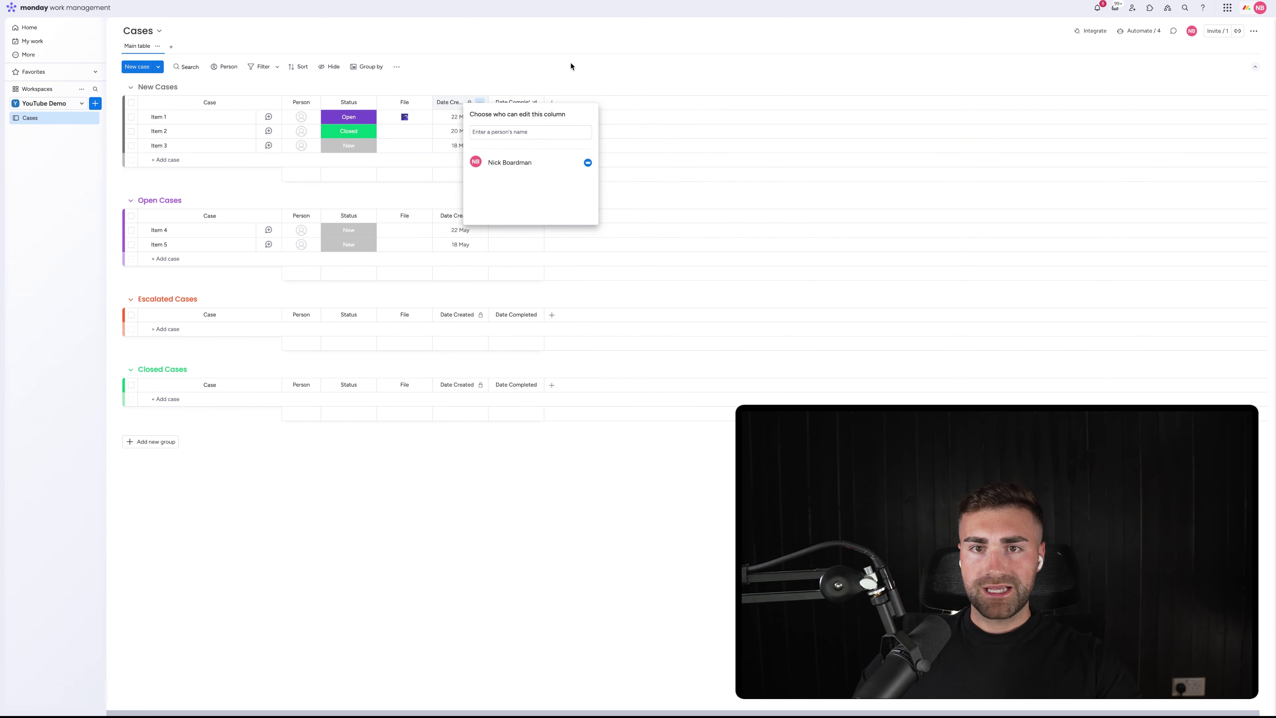
click(569, 63)
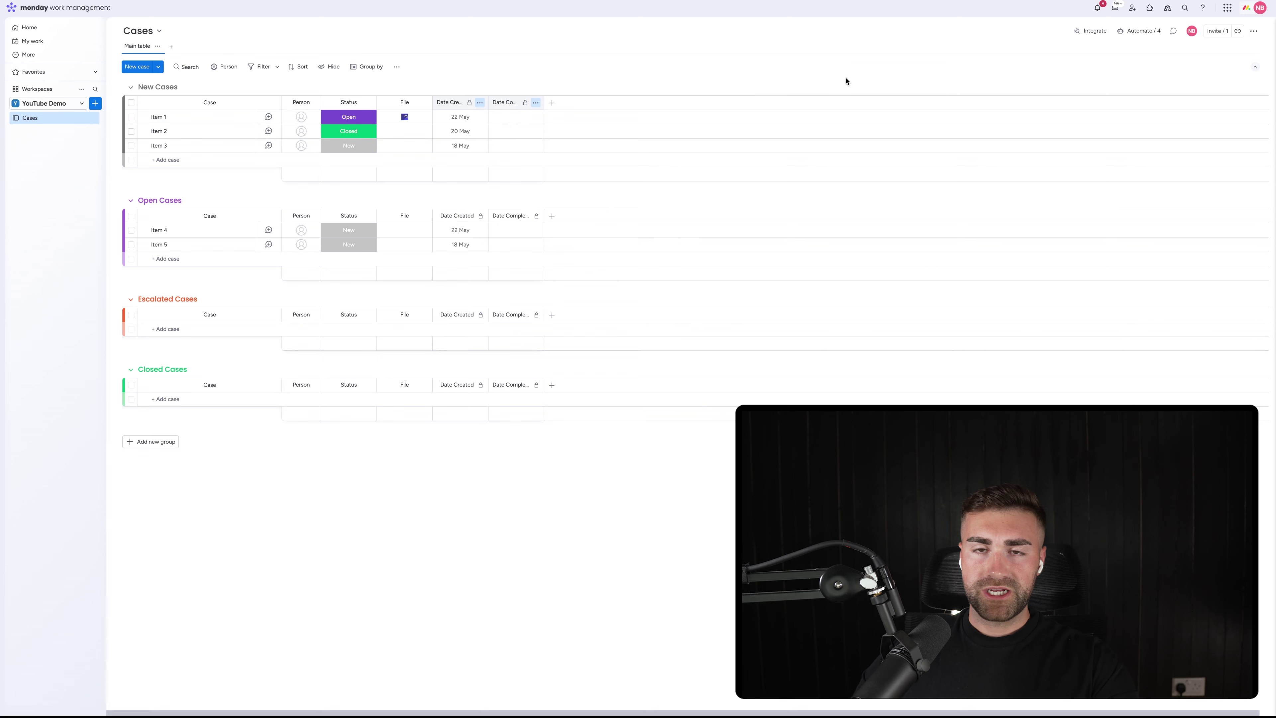
click(551, 102)
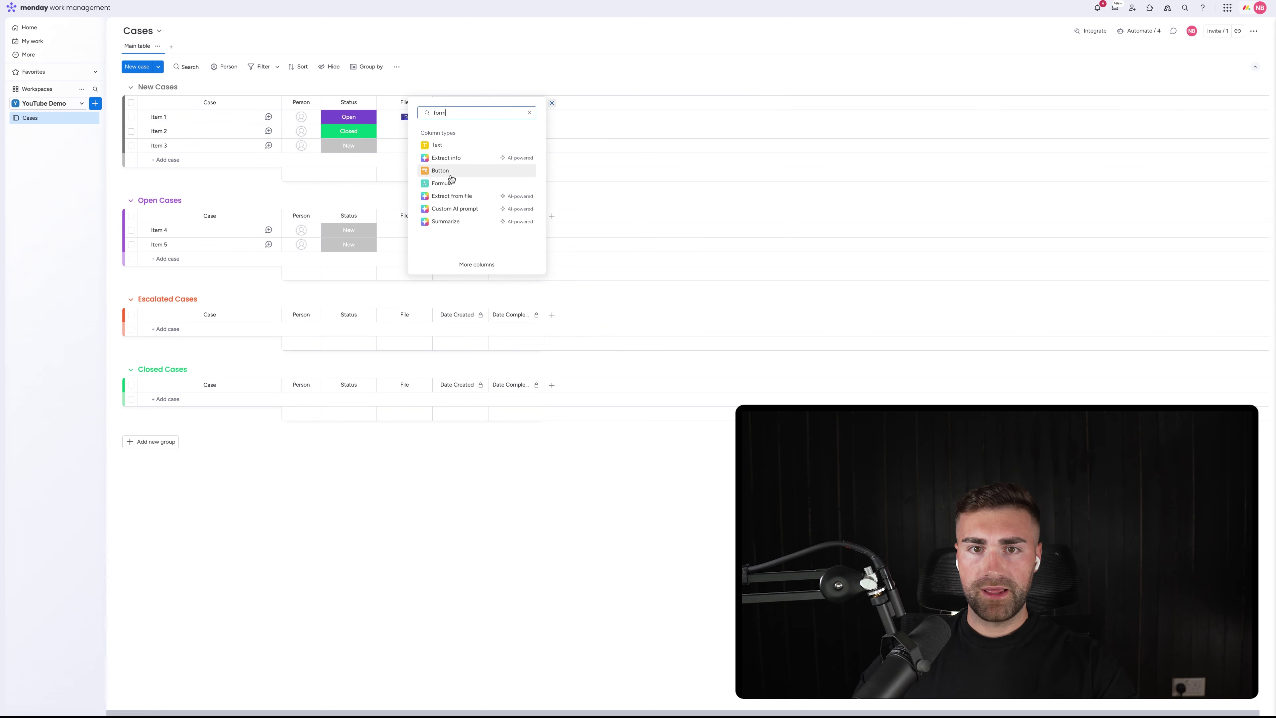
Add a Formula column after Date Completed using the AI-suggested DAYS({Date Completed}, {Date Created}) formula
click(450, 187)
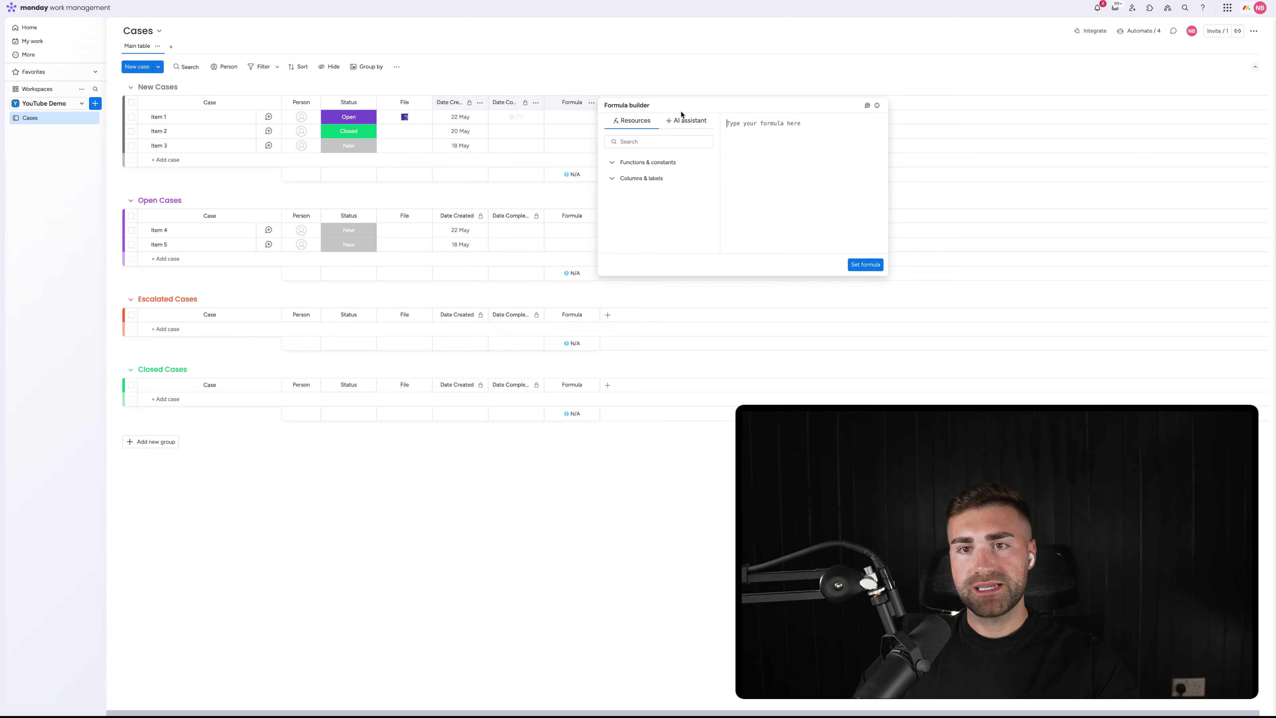
click(688, 125)
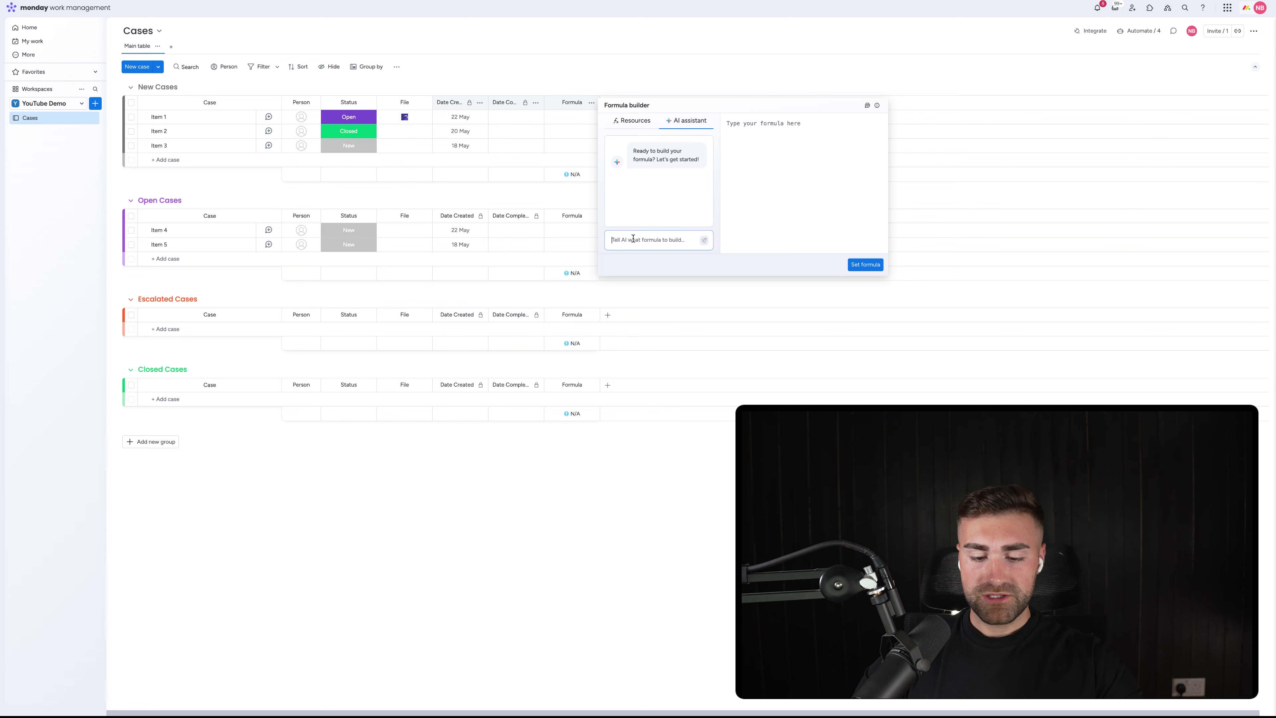
text(tell me the difference in da)
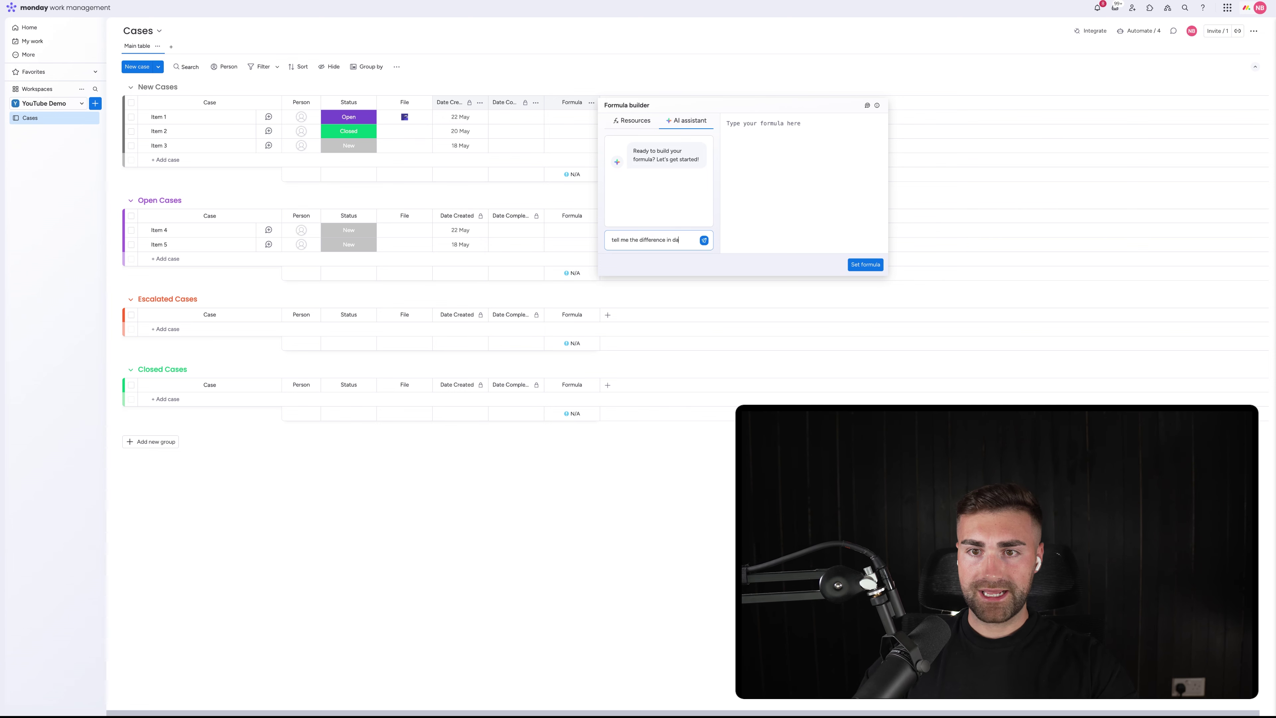
text(ys between the column date created)
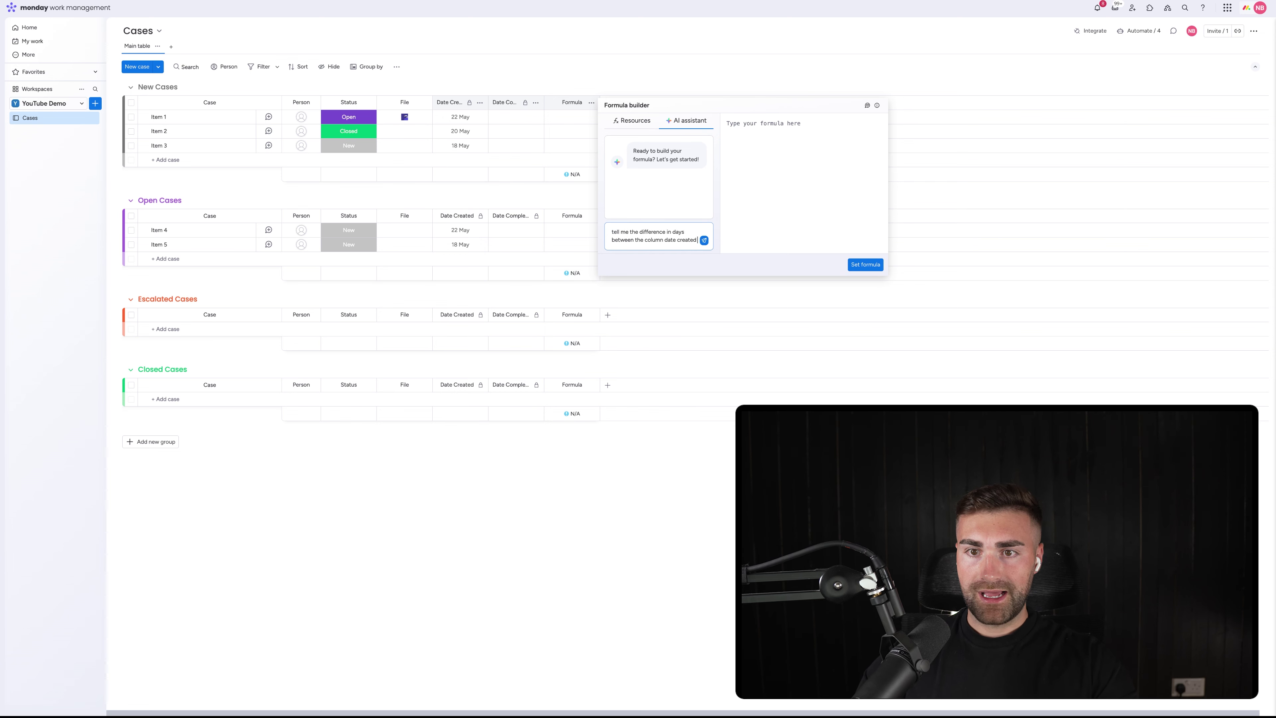
text( and the column)
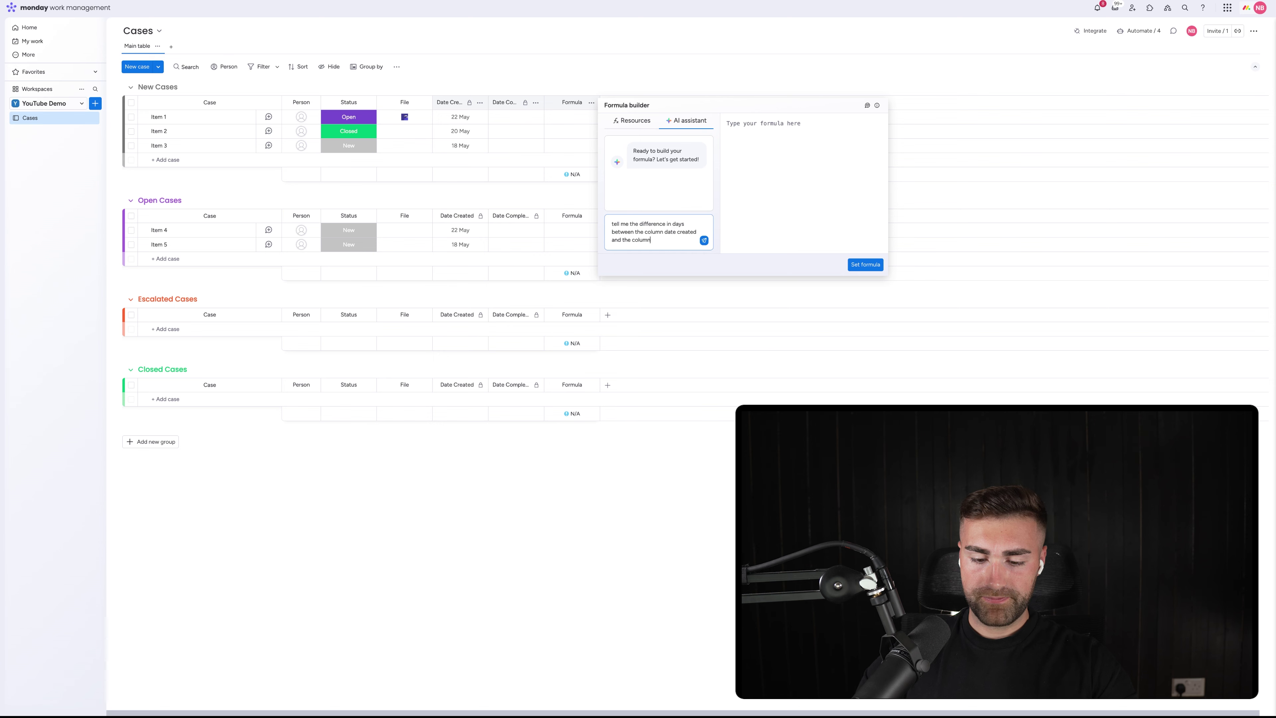
text( date closed)
key(Return)
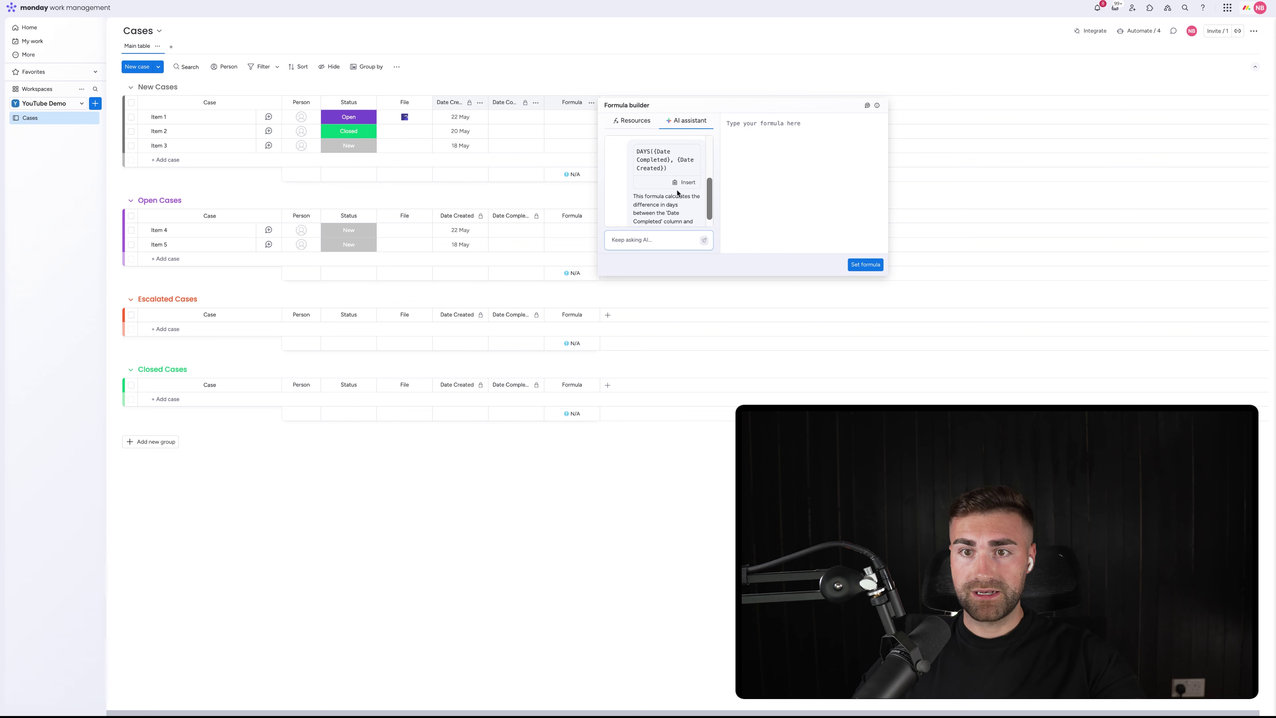
click(684, 182)
click(866, 265)
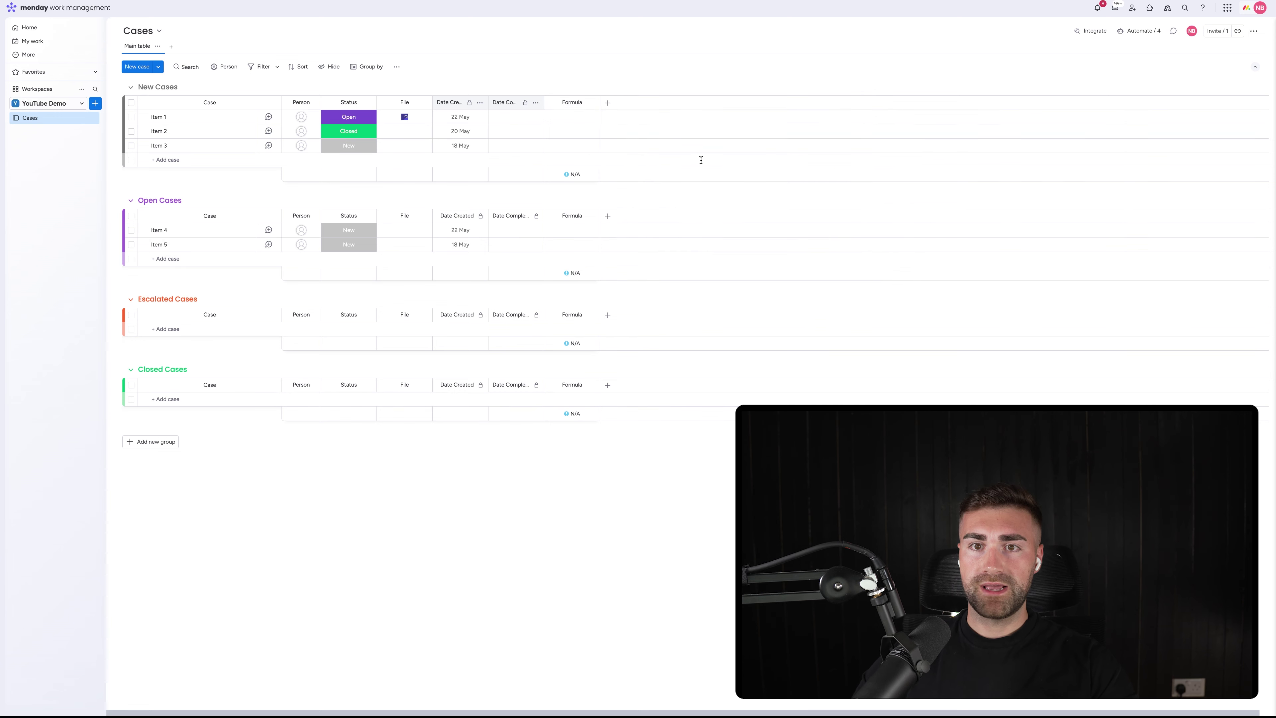
Rename the Formula column to TTC, hide its summary, restrict its editing and narrow it
click(573, 104)
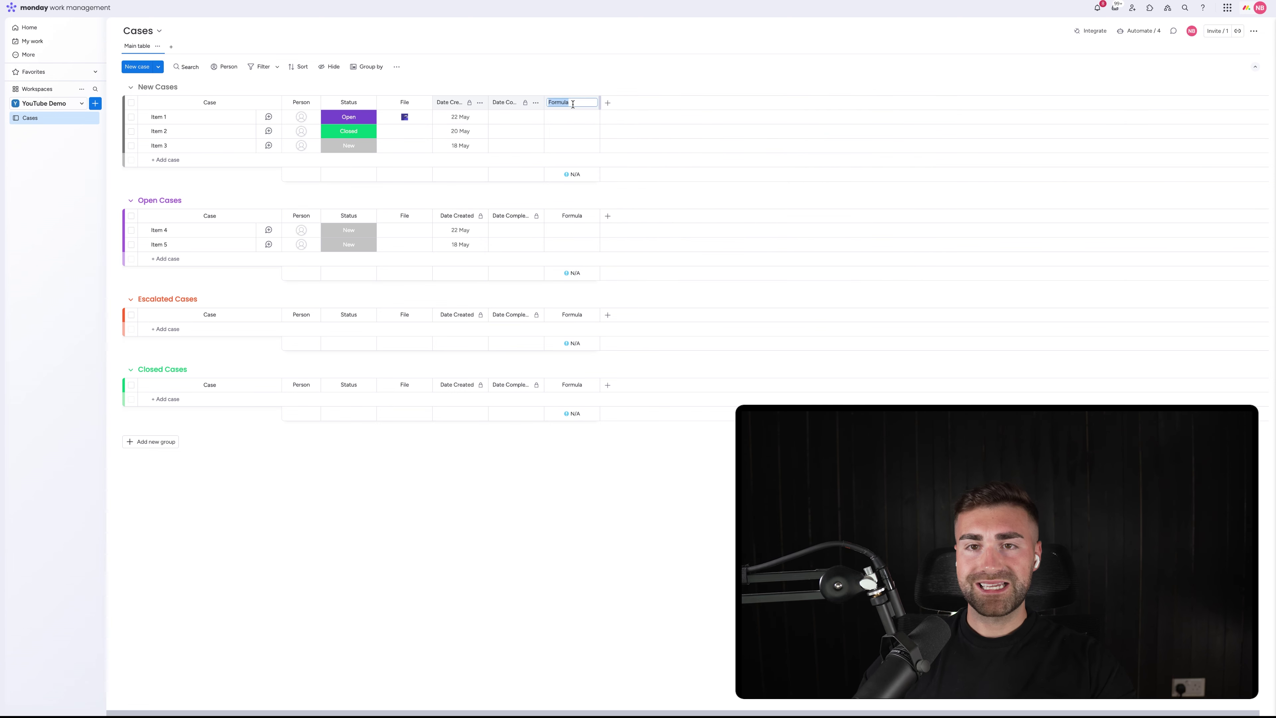
key(Return)
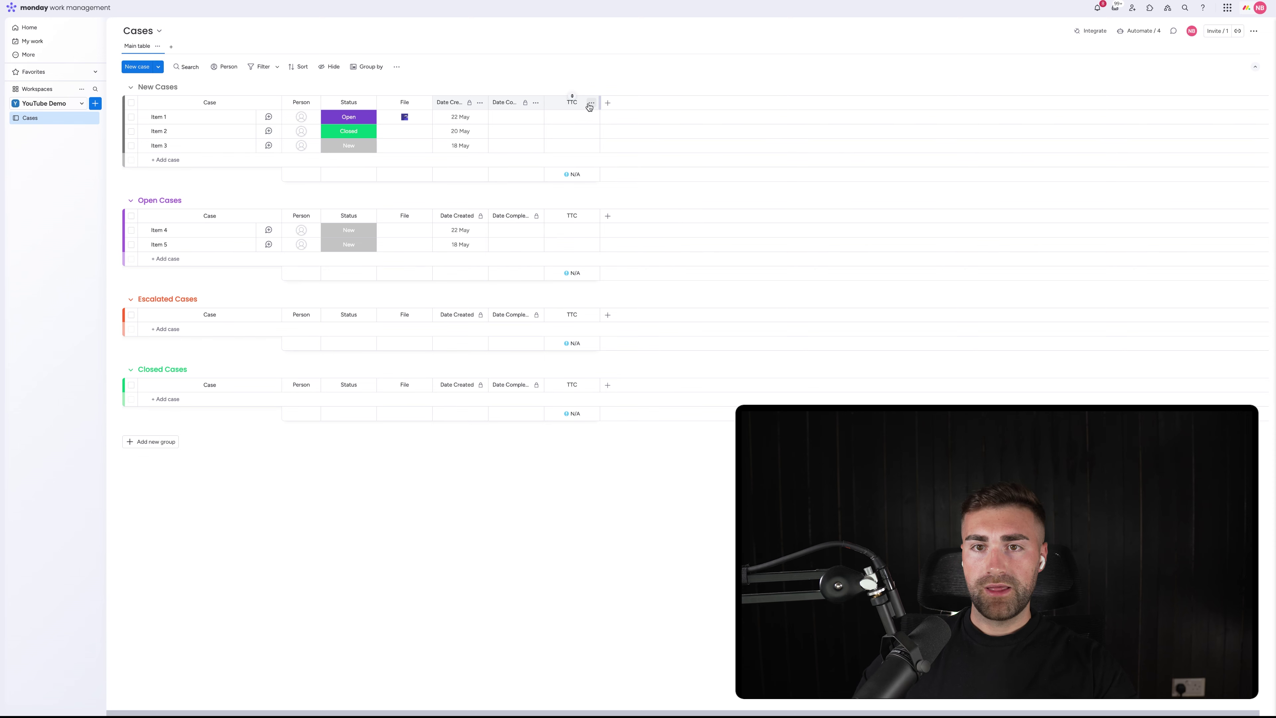
click(589, 107)
mouse_move(650, 114)
click(788, 174)
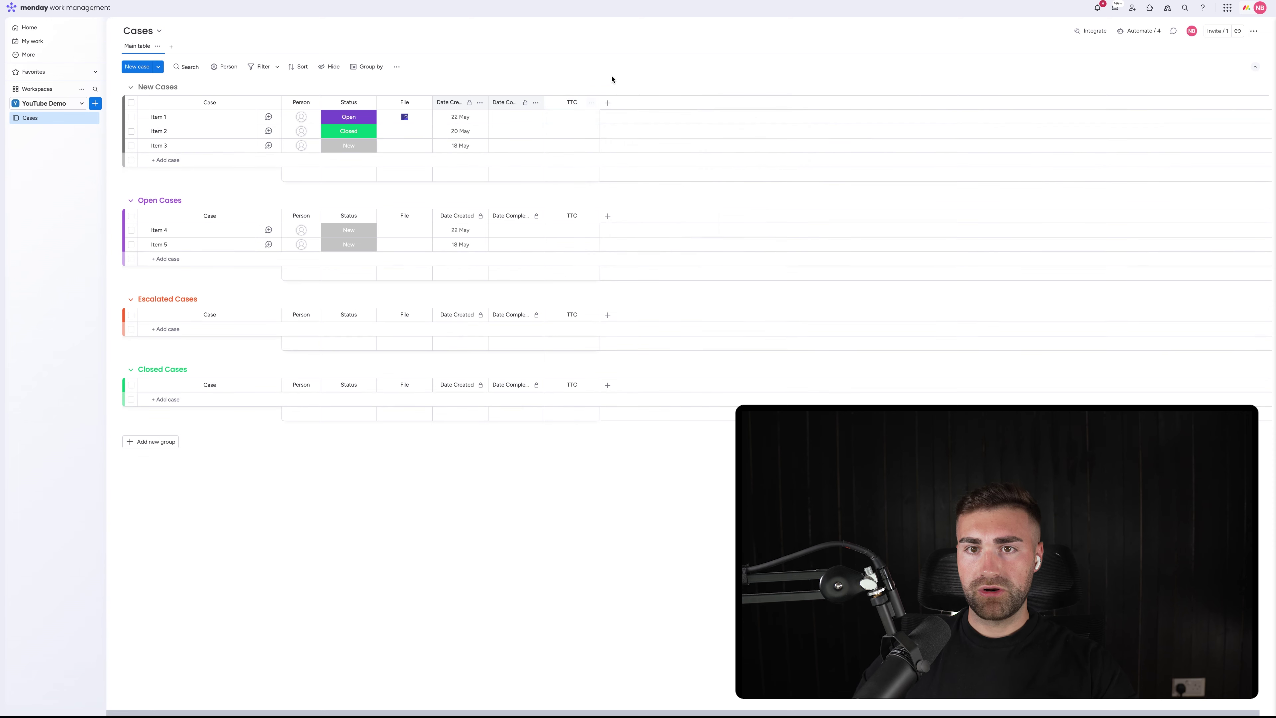
click(591, 104)
click(739, 143)
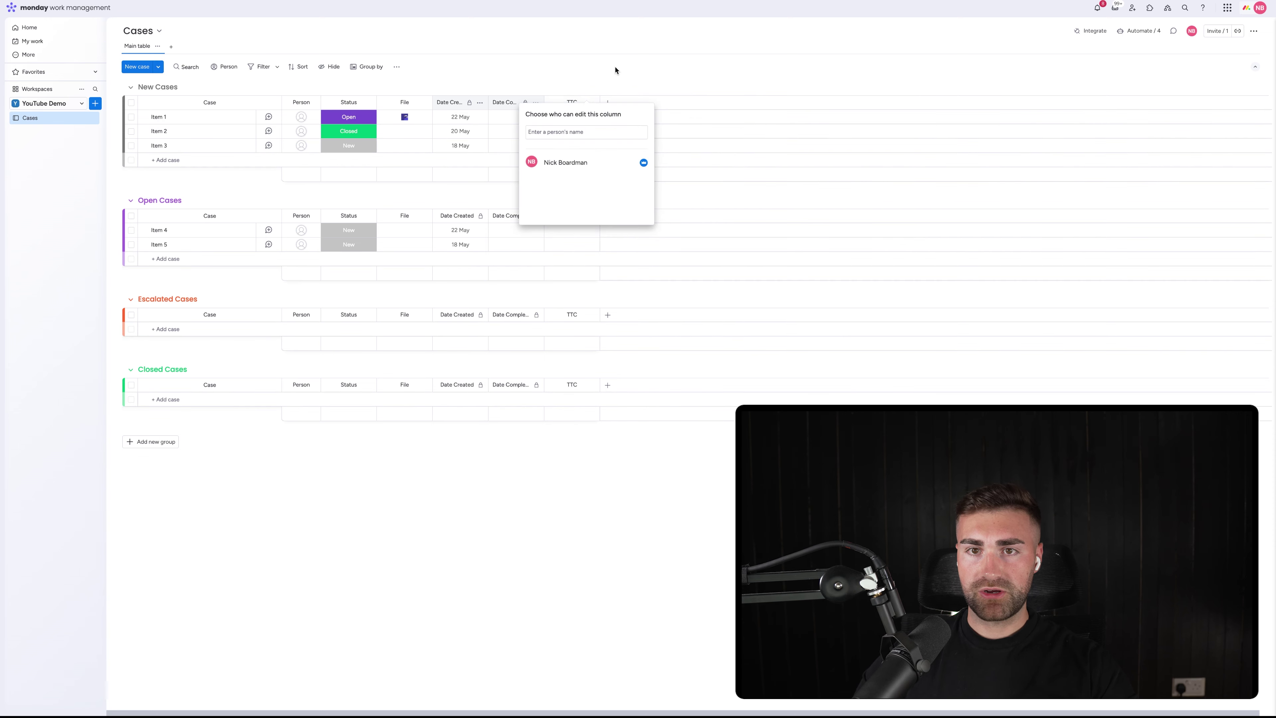
click(617, 71)
drag(600, 102, 541, 67)
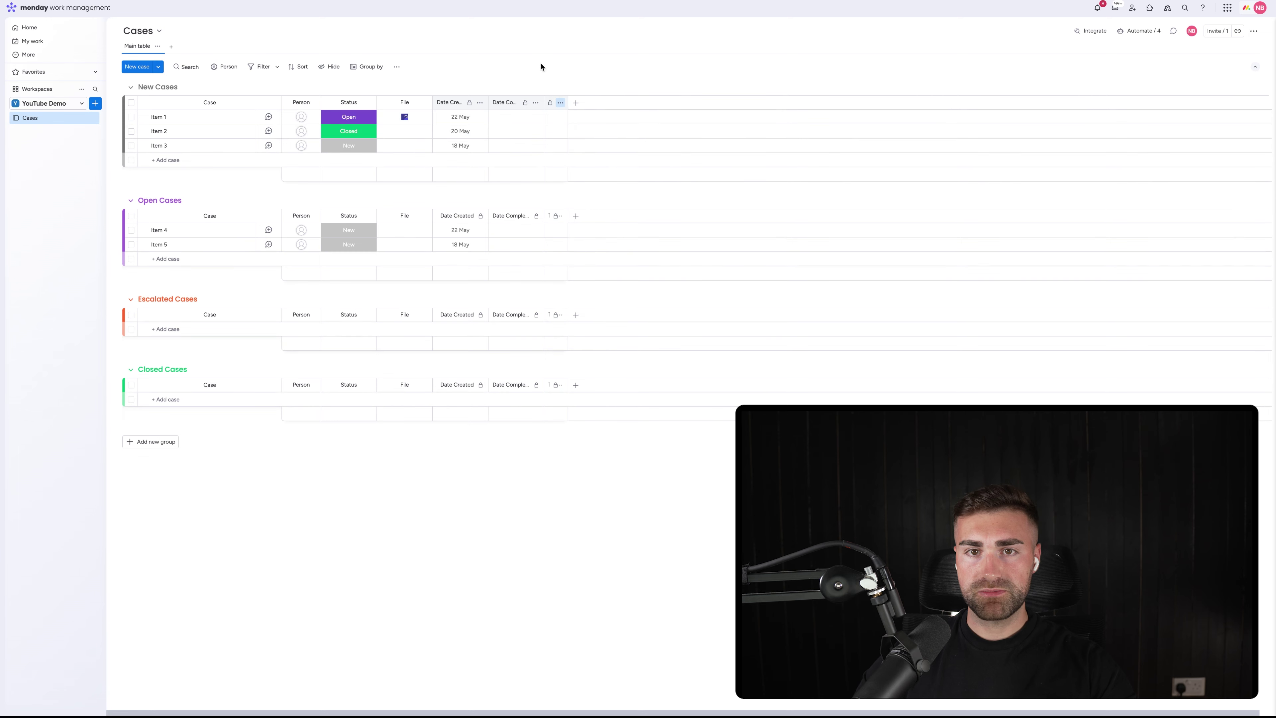
Set Item 1's Date Completed to 23 May, giving a TTC of 1
click(508, 117)
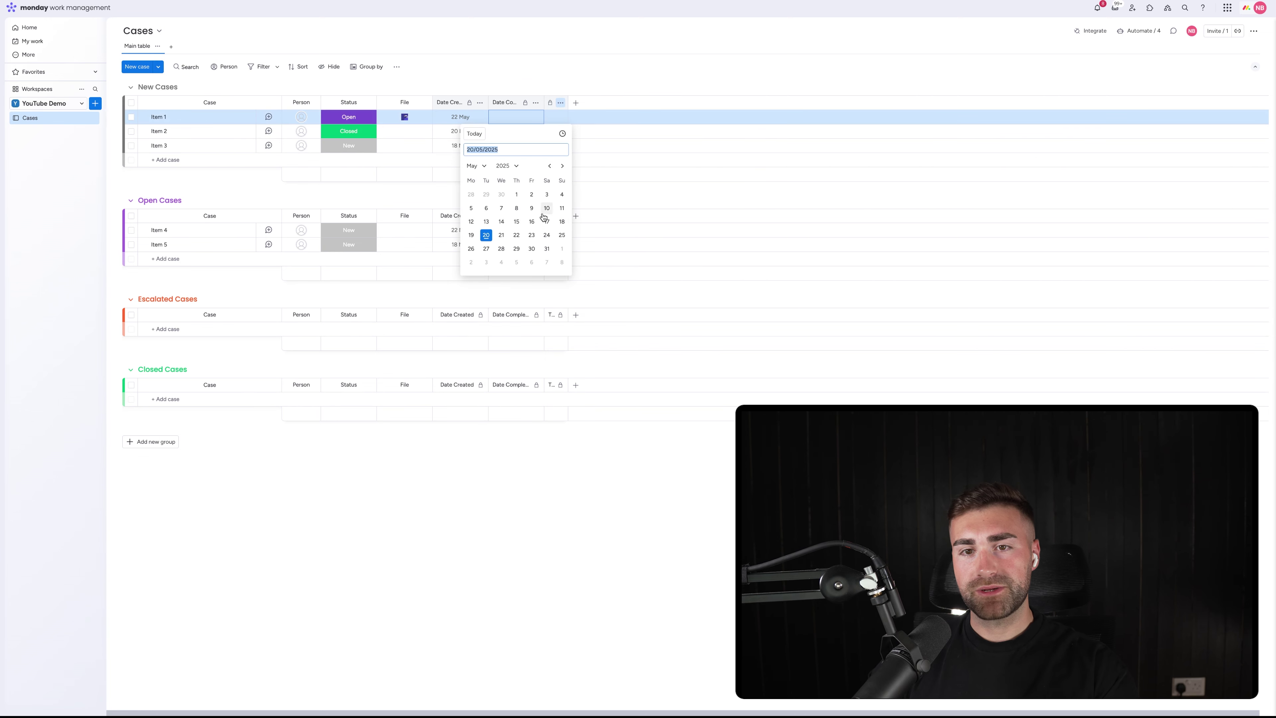
click(533, 234)
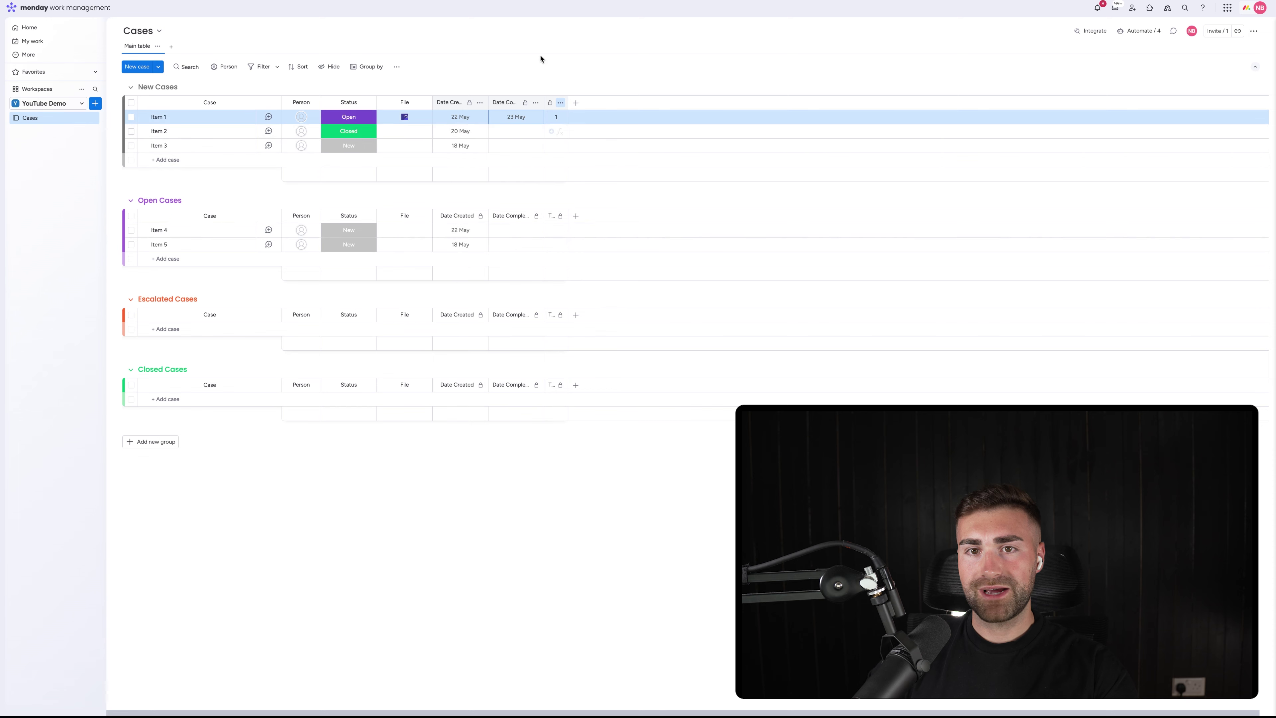
click(509, 119)
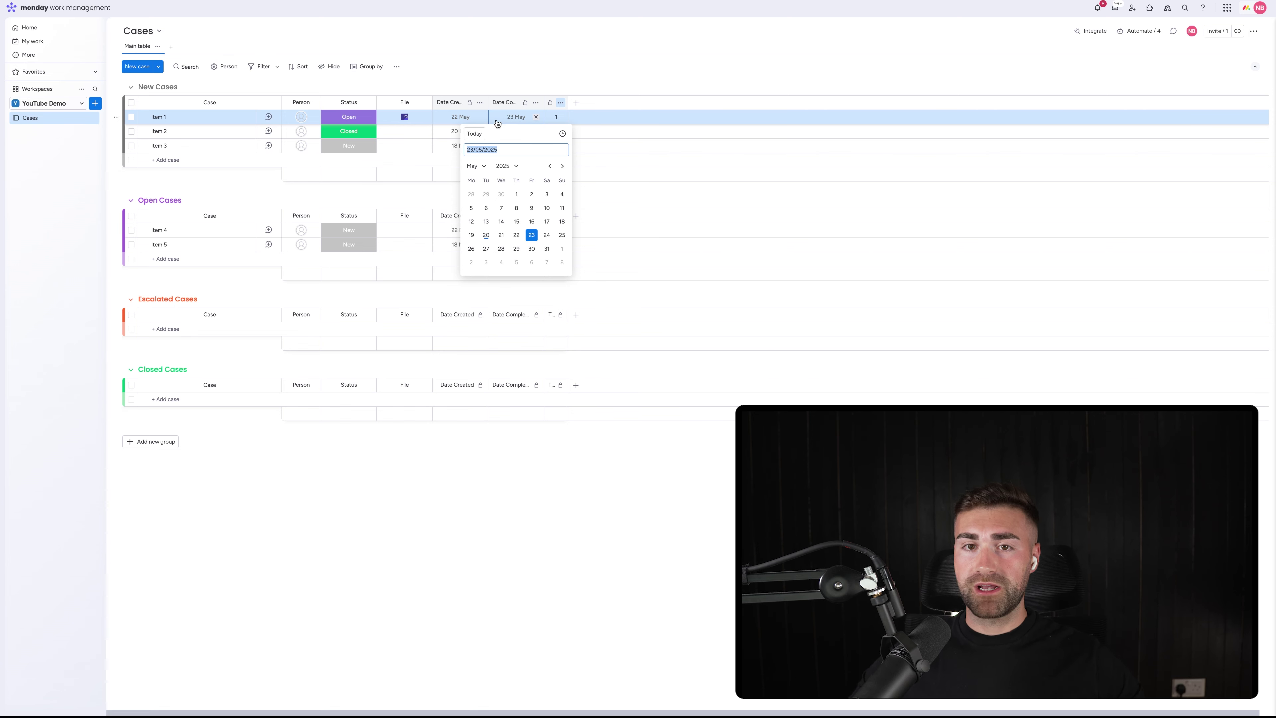
click(506, 66)
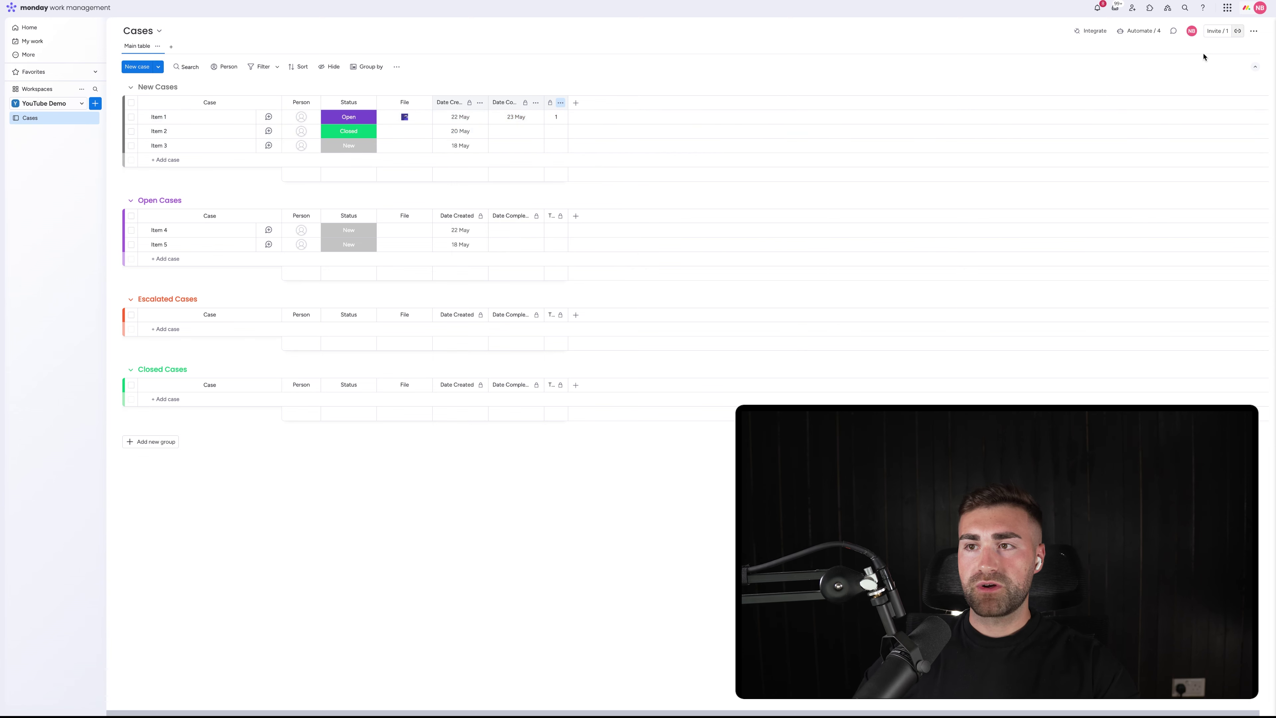
Create a 'When an item is created, set Date Created to today' automation for the Cases board
click(1133, 33)
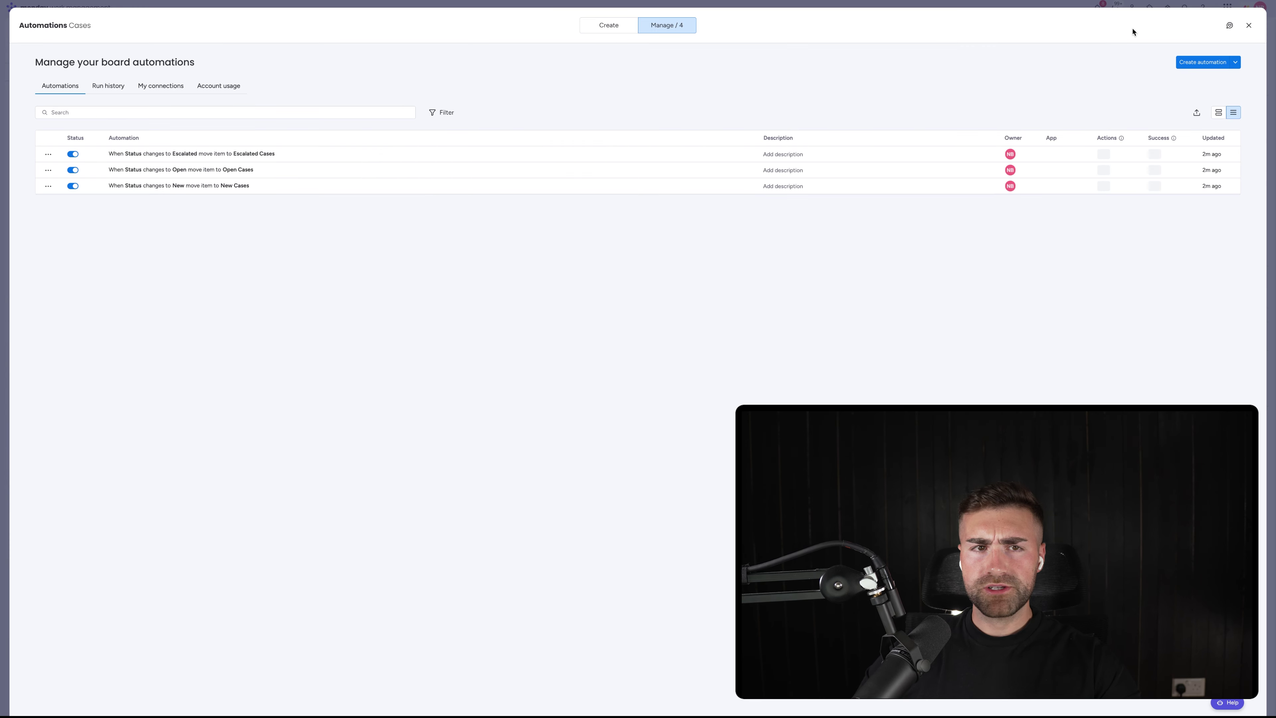
click(1202, 62)
click(362, 86)
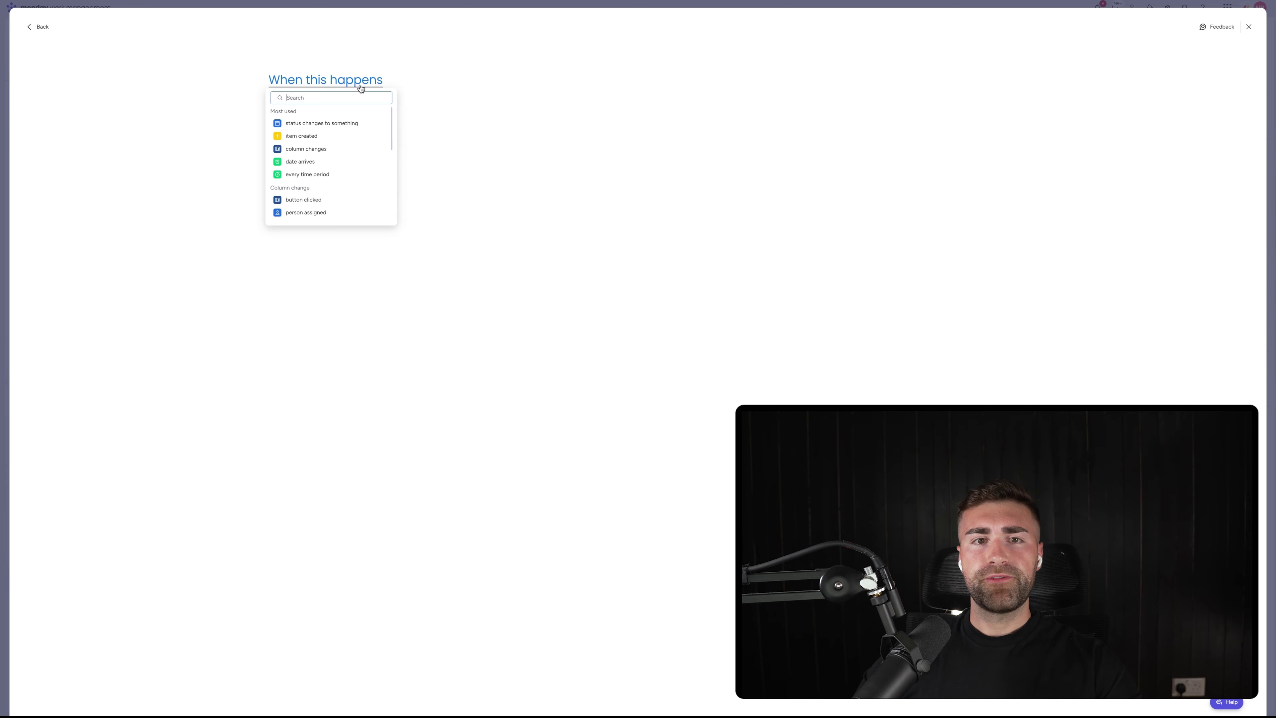
click(310, 139)
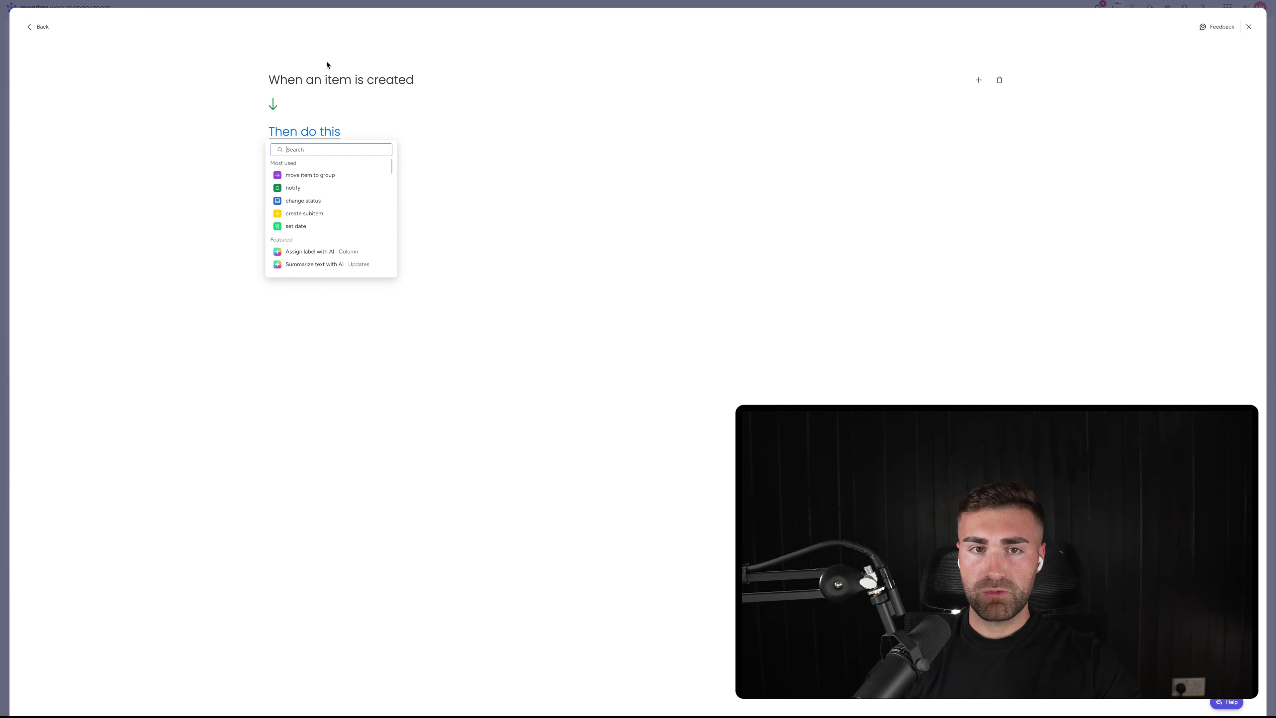
text(set dat)
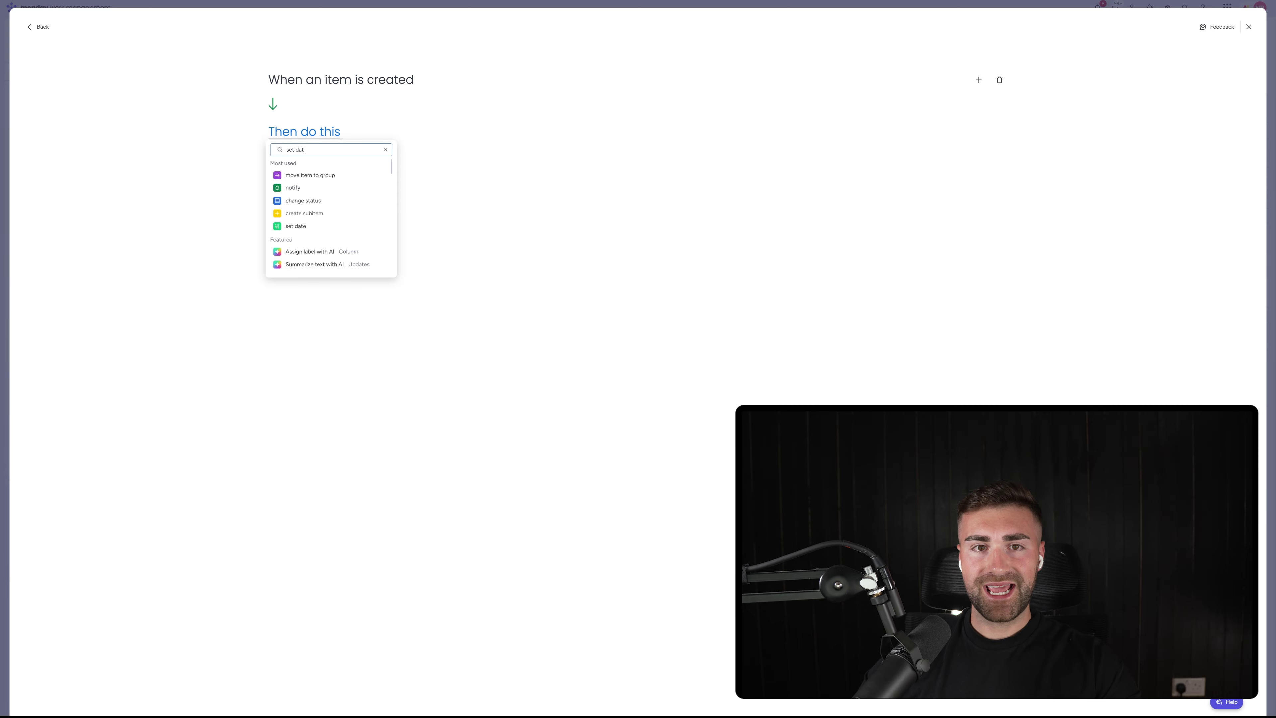
text(e)
click(296, 175)
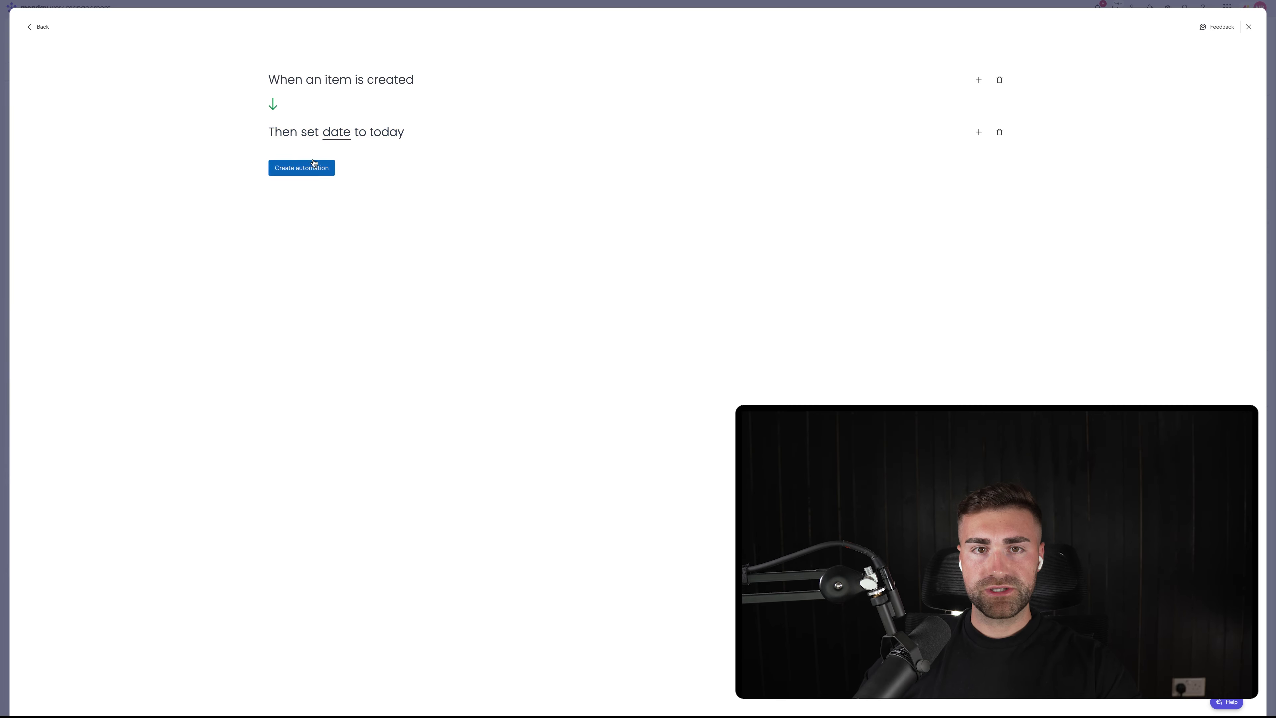
click(336, 132)
click(364, 163)
click(301, 167)
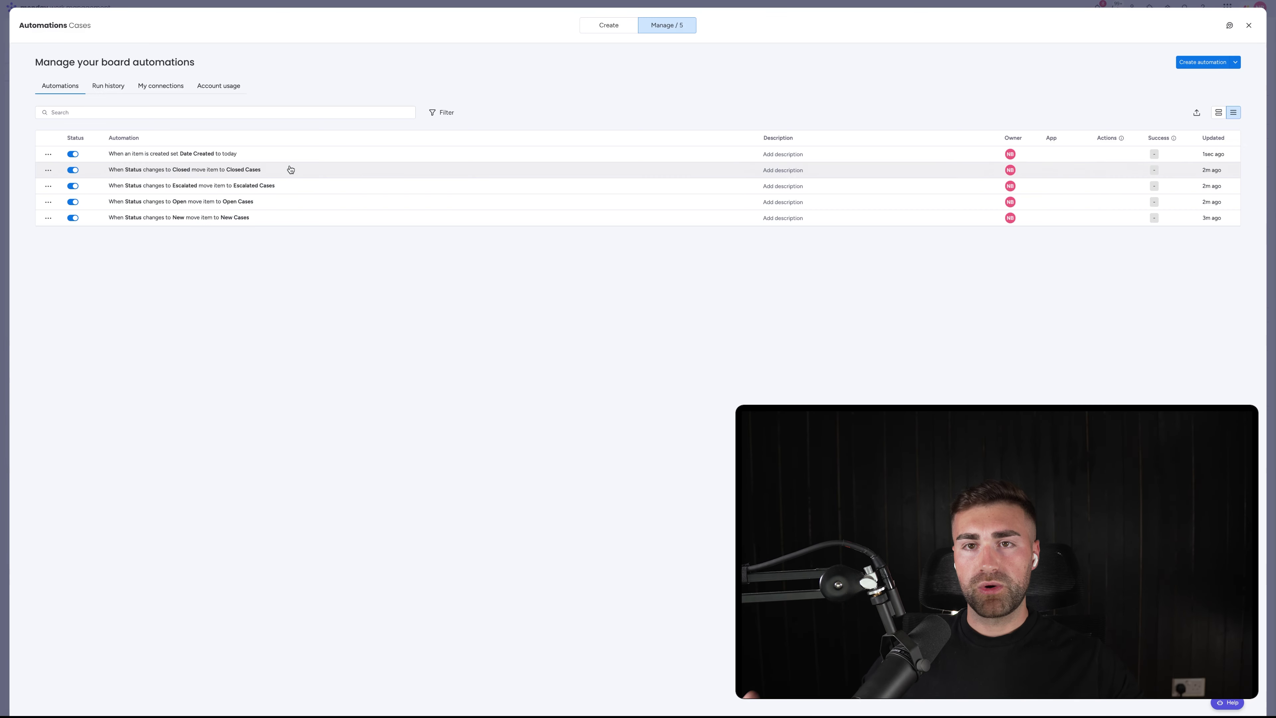
key(Escape)
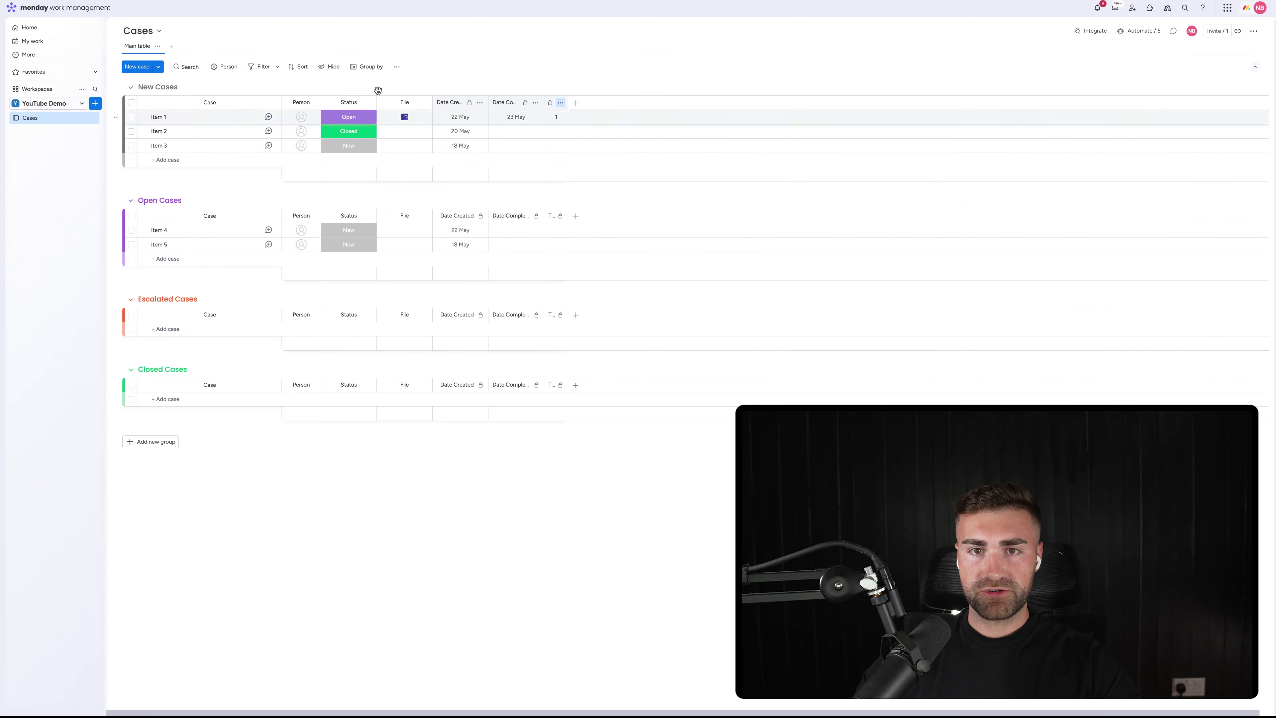
Add case AA to New Cases and reopen the board's automations list
click(226, 159)
text(AA)
key(Return)
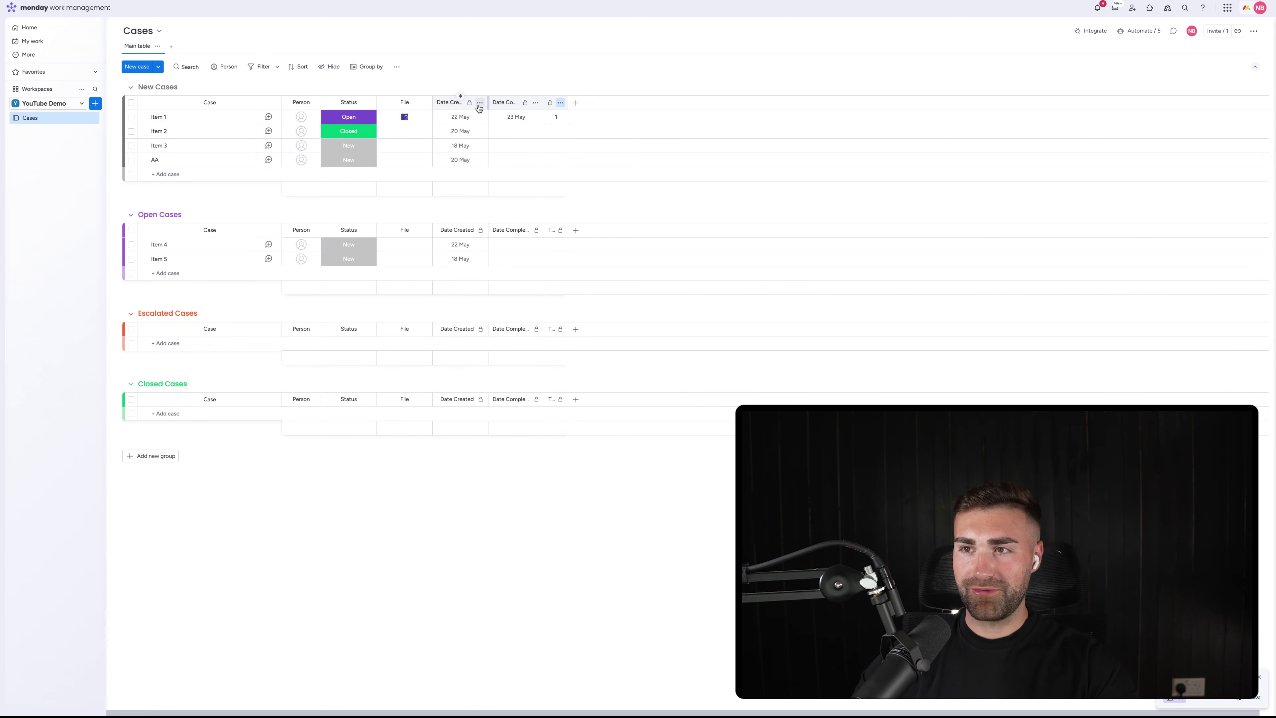
click(1128, 32)
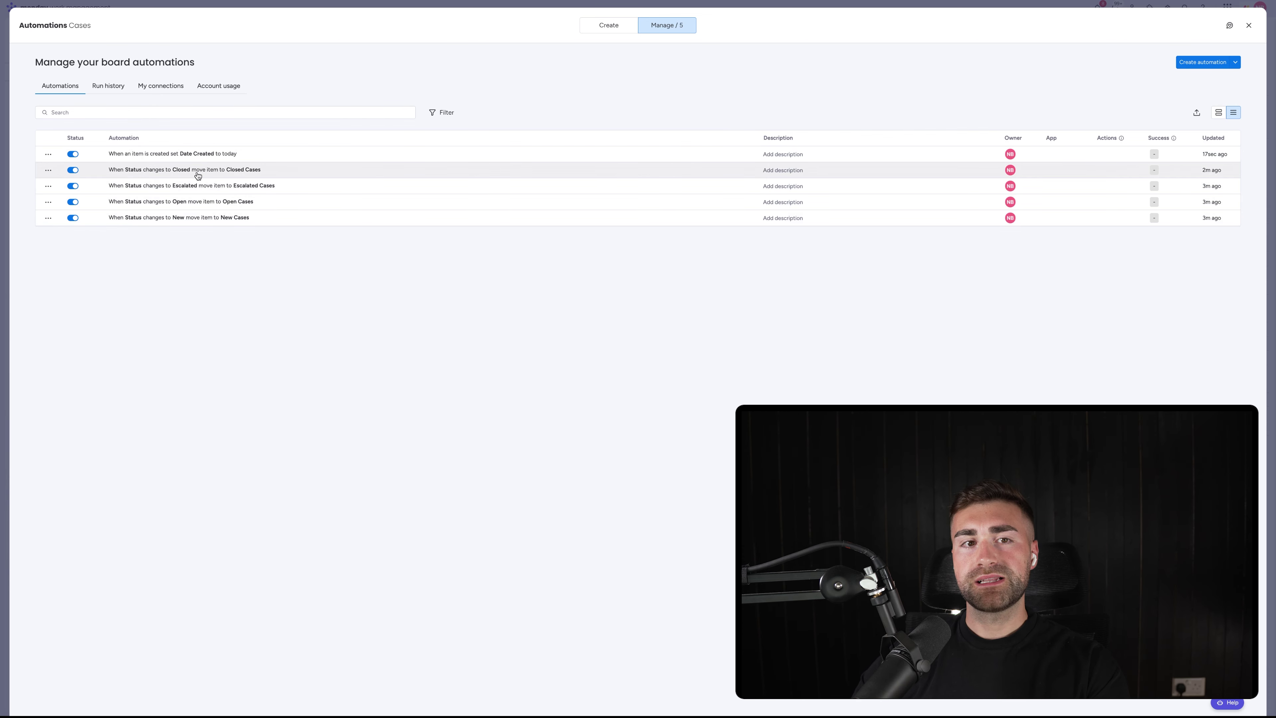
Add a 'set Date Completed to today' action to the Status changes to Closed automation
click(197, 175)
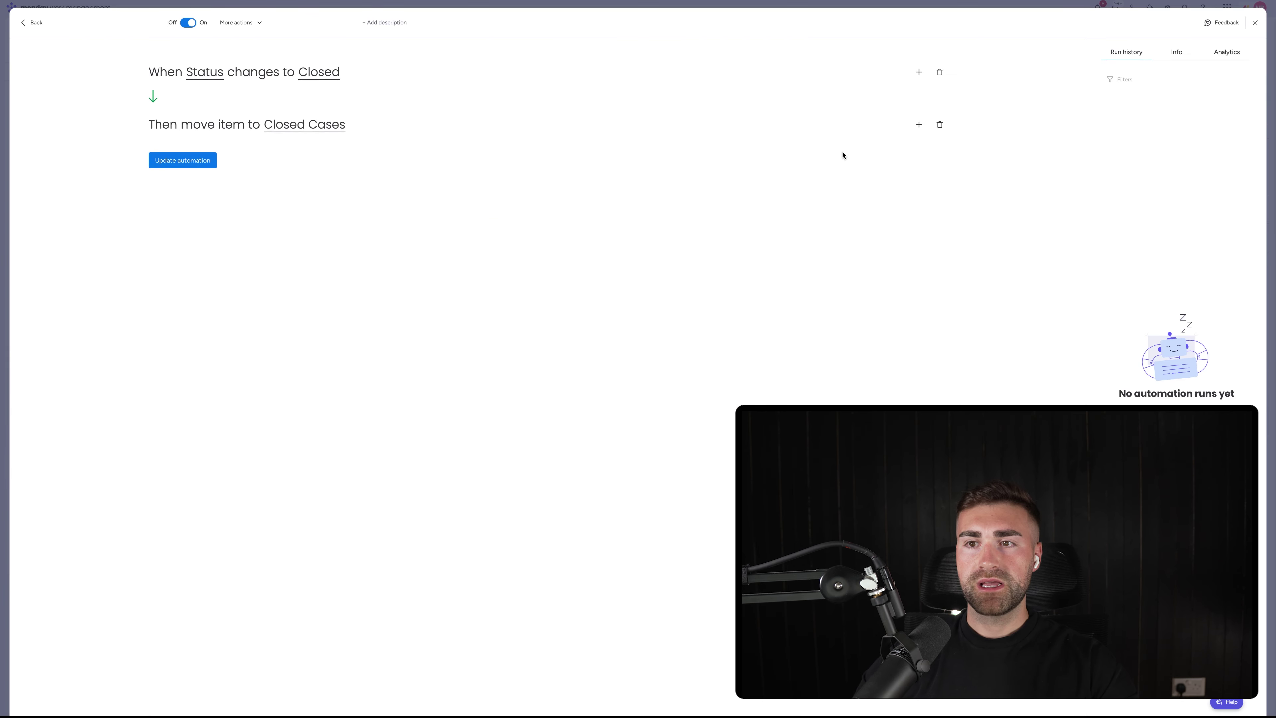
click(917, 125)
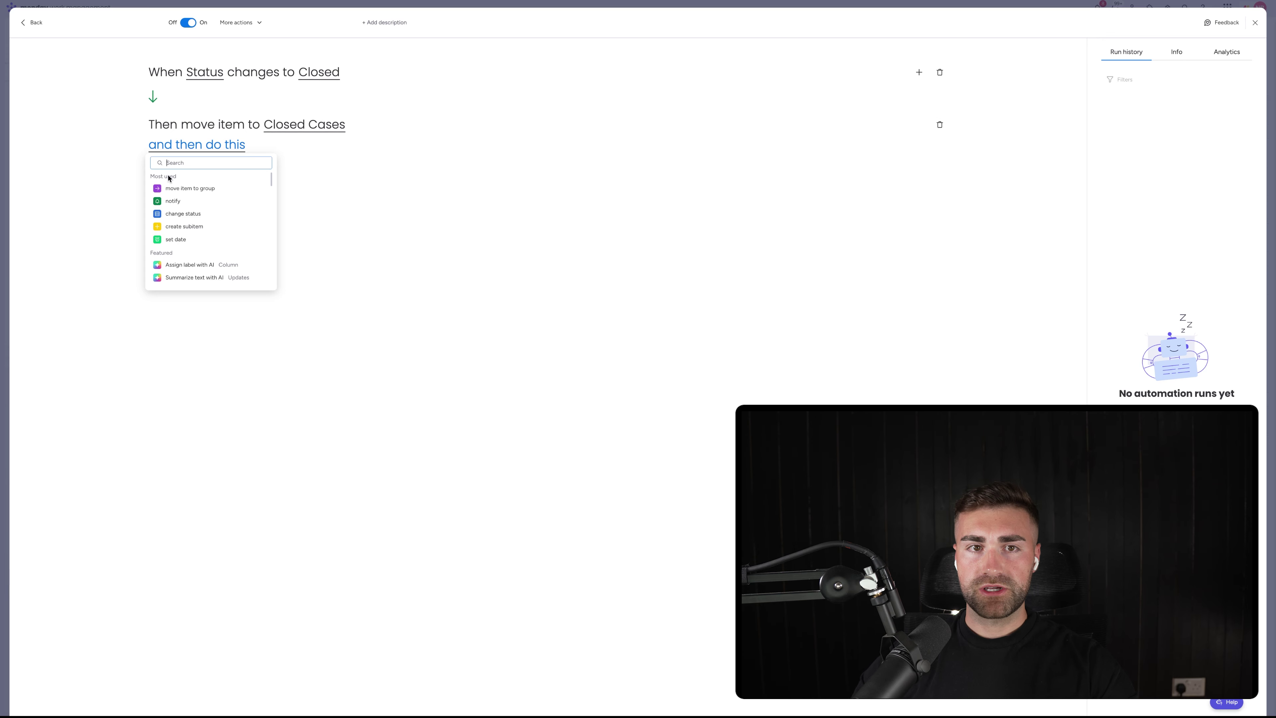
click(174, 240)
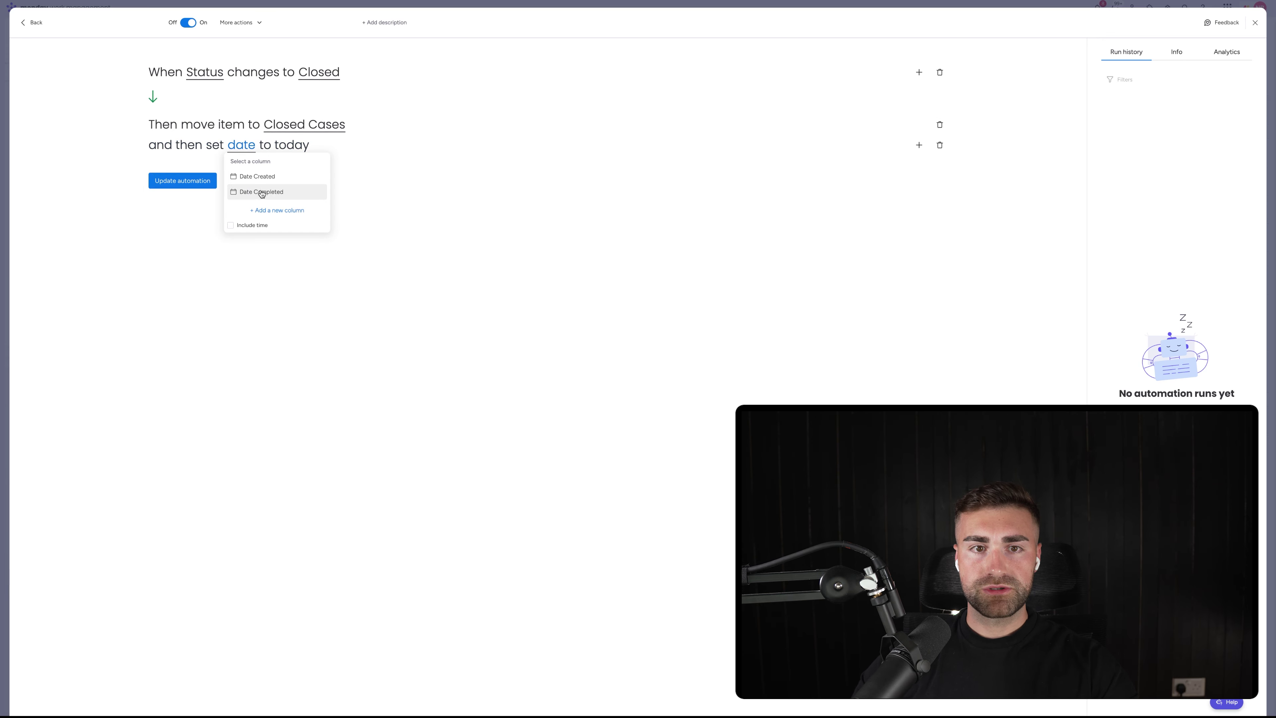
click(259, 191)
click(183, 181)
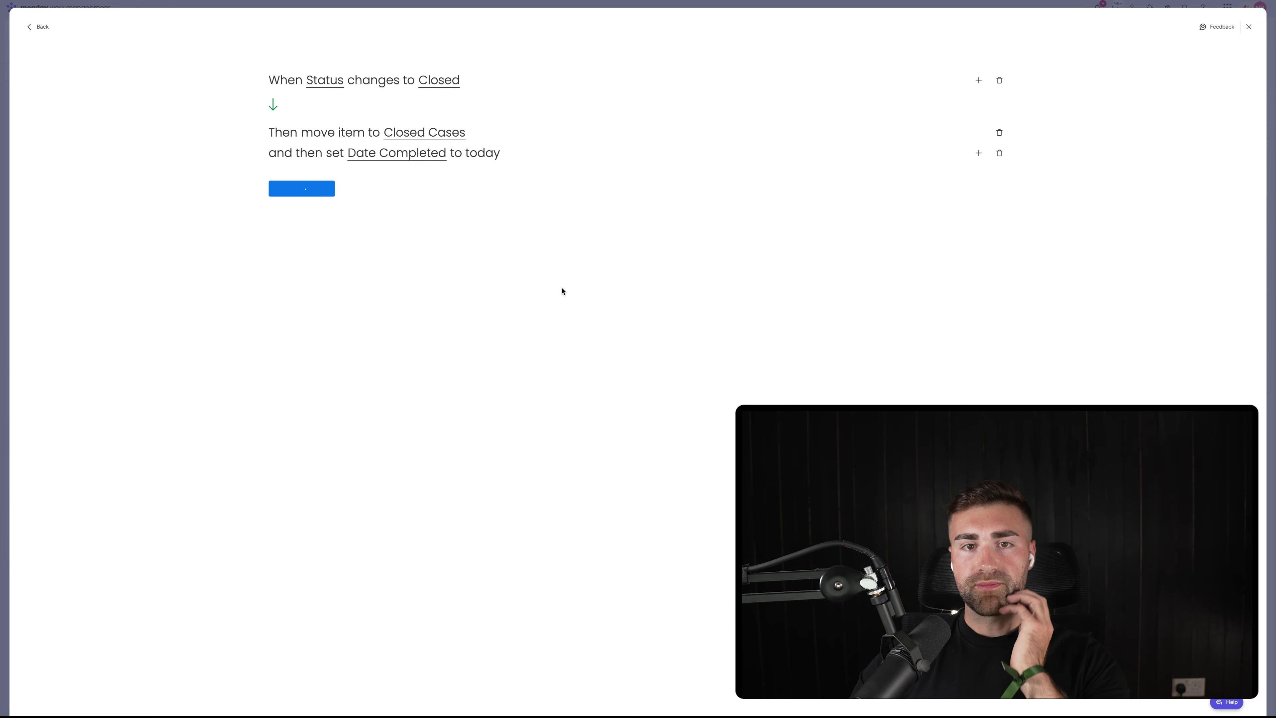
key(Escape)
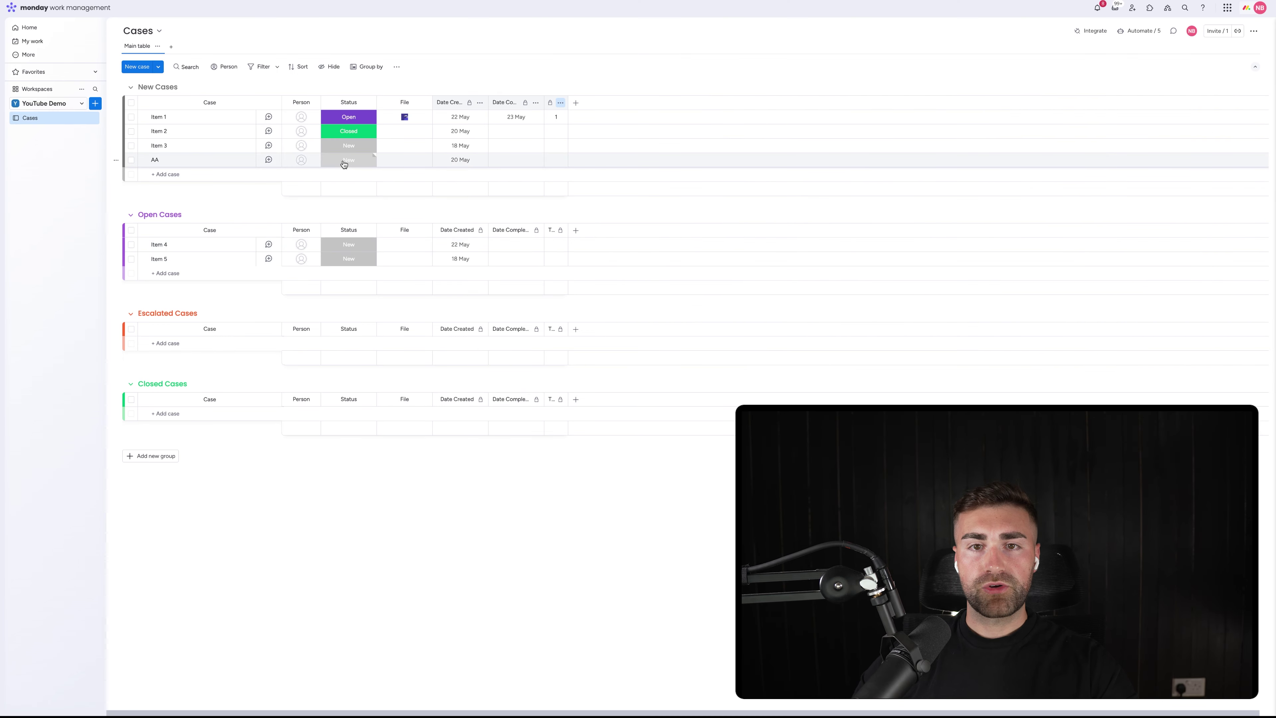
Set Item 3's status to Closed so it moves to Closed Cases with Date Completed 20 May
click(352, 147)
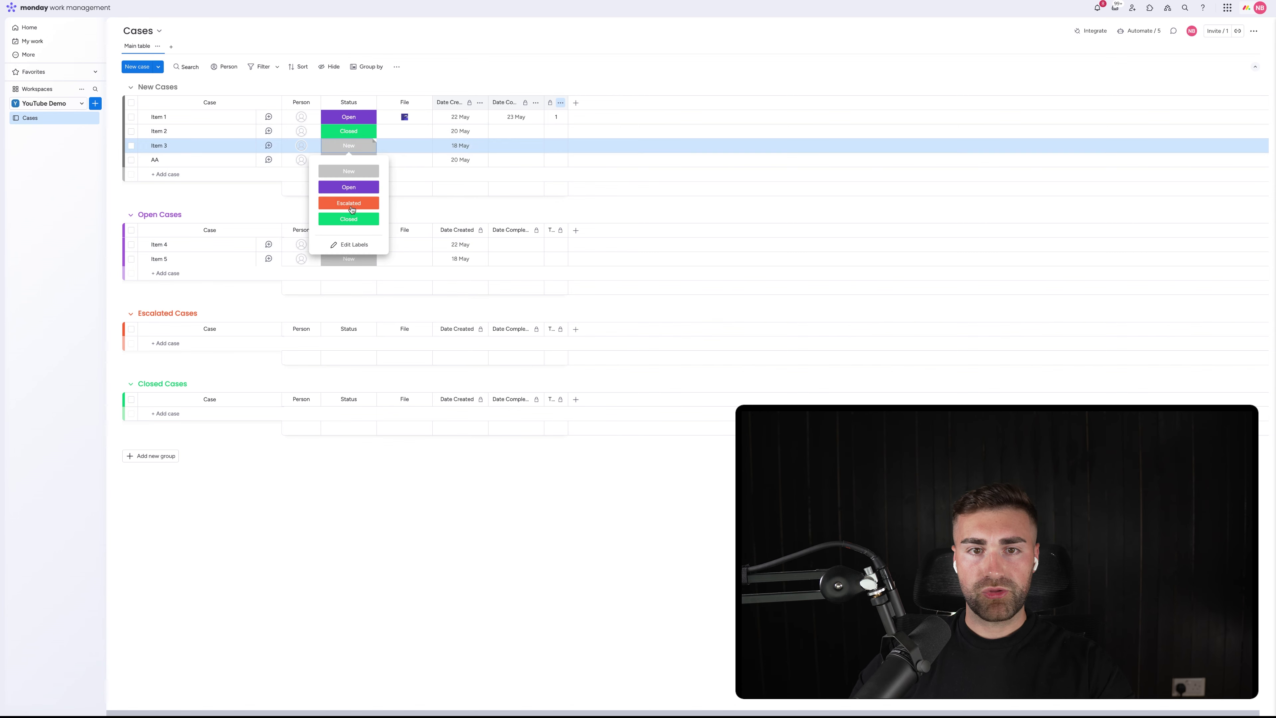
click(348, 222)
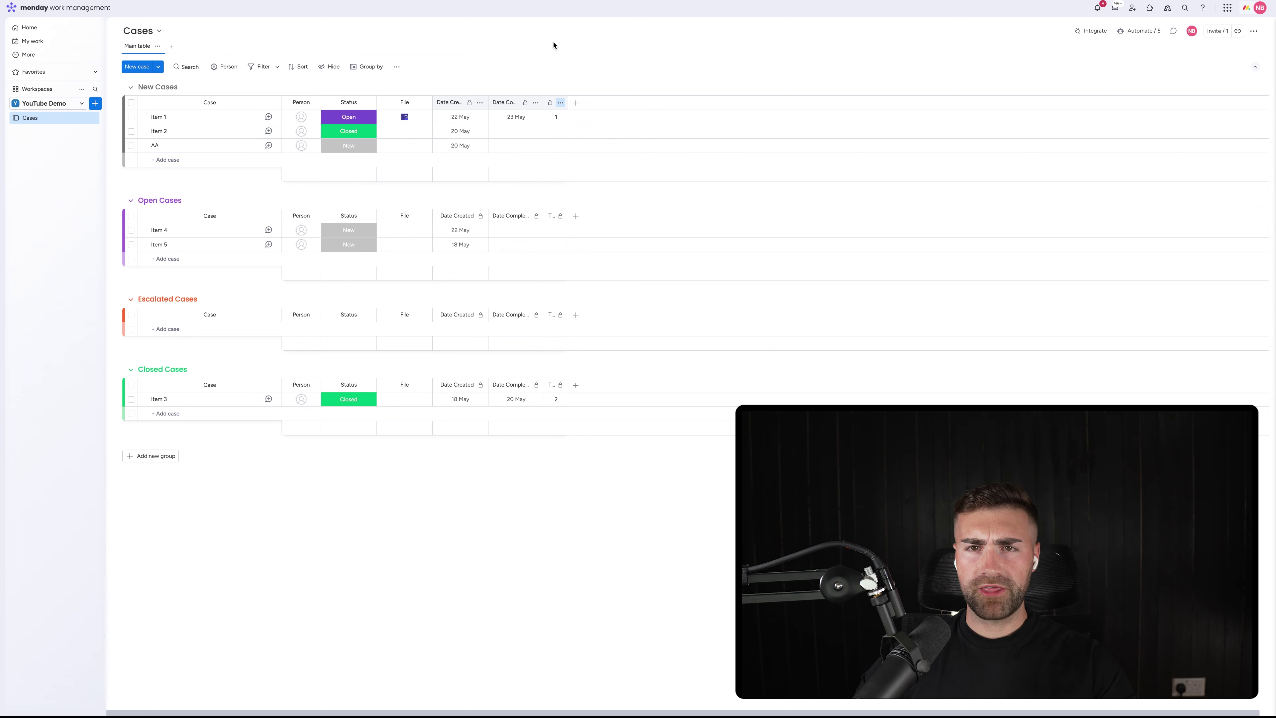
Add a Label column, move it right after File, and name it Case Type
click(571, 105)
text(labe)
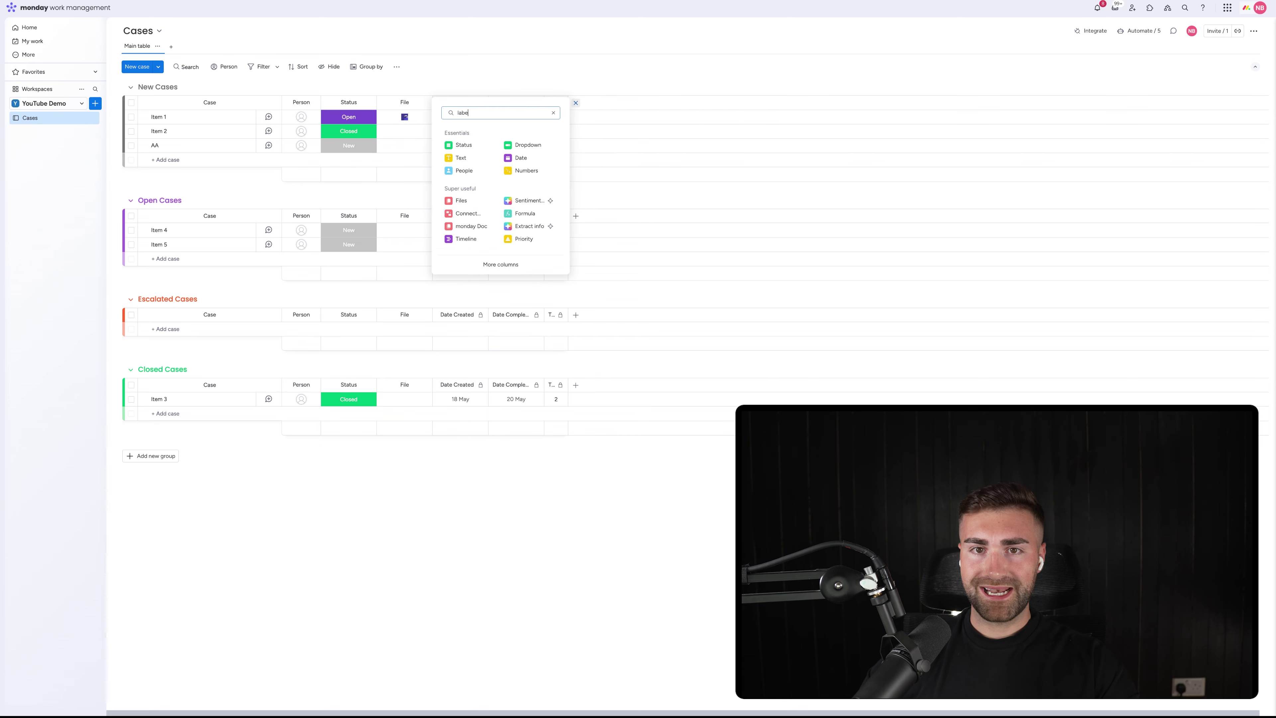
text(l)
click(467, 148)
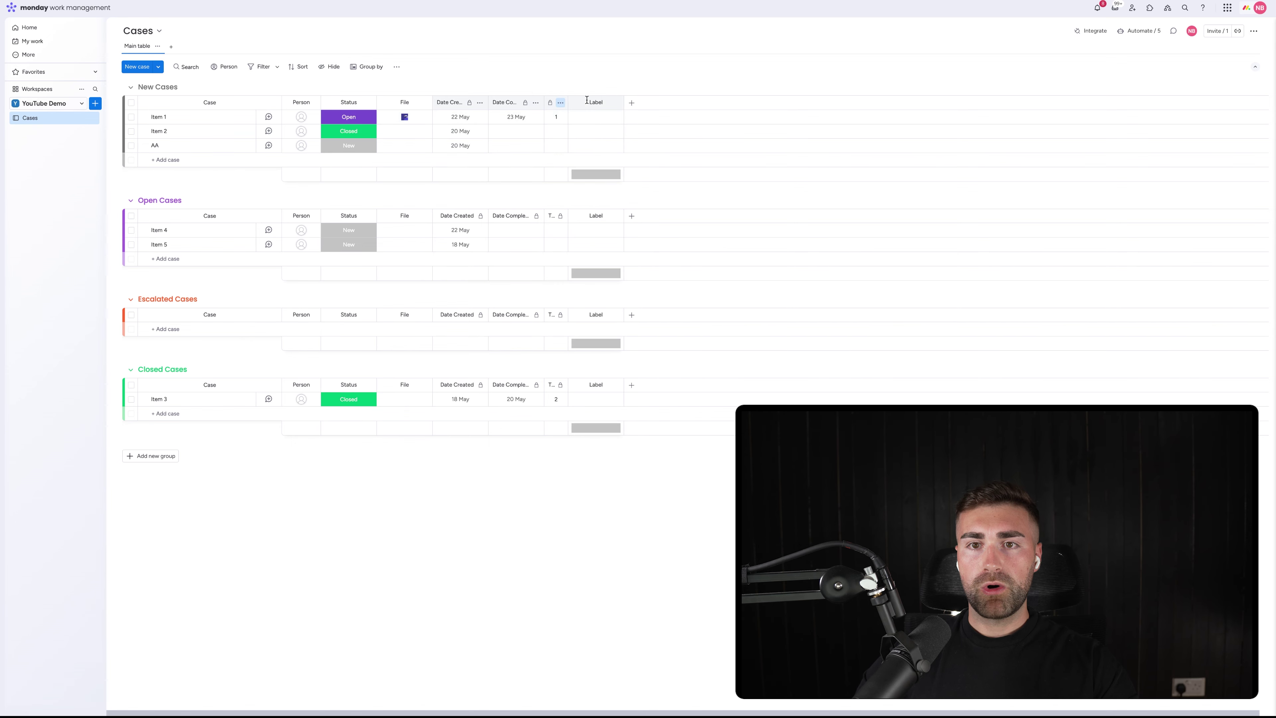
drag(587, 100, 453, 88)
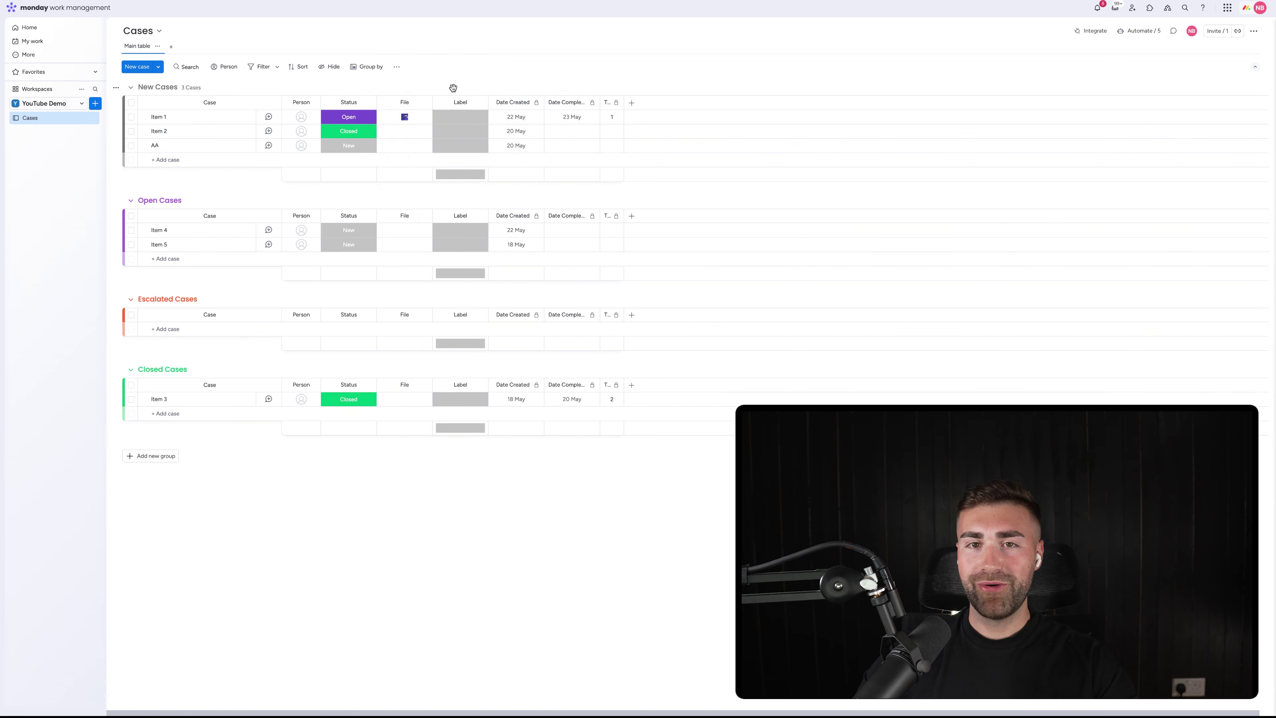
click(456, 103)
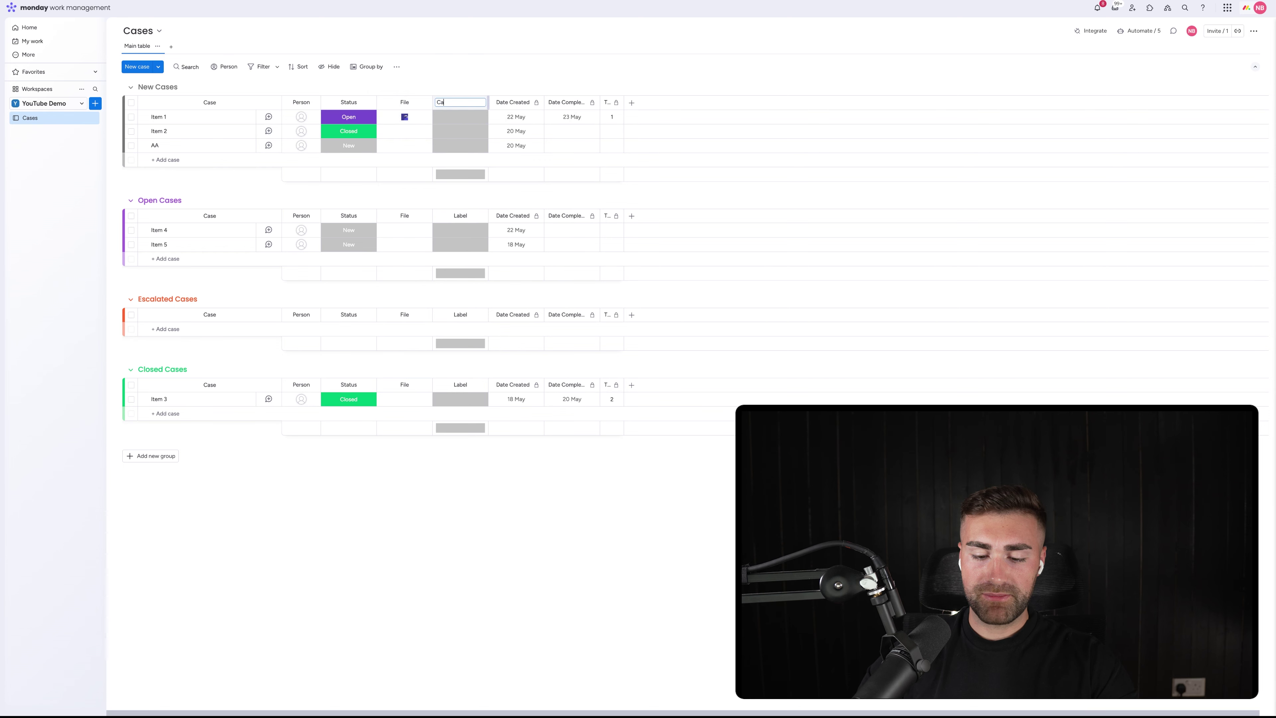
key(Return)
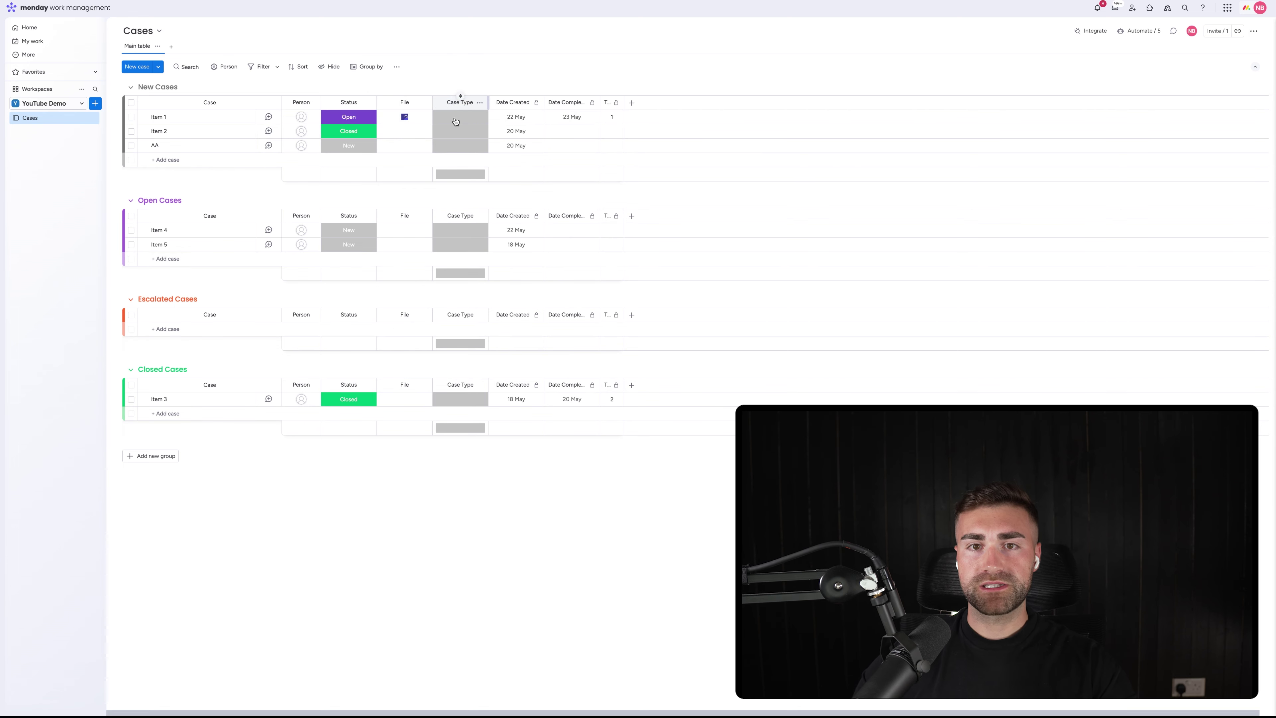
click(456, 120)
Move the default label to the top and name labels Water Leak, Gas Leak and Broken Door
click(473, 214)
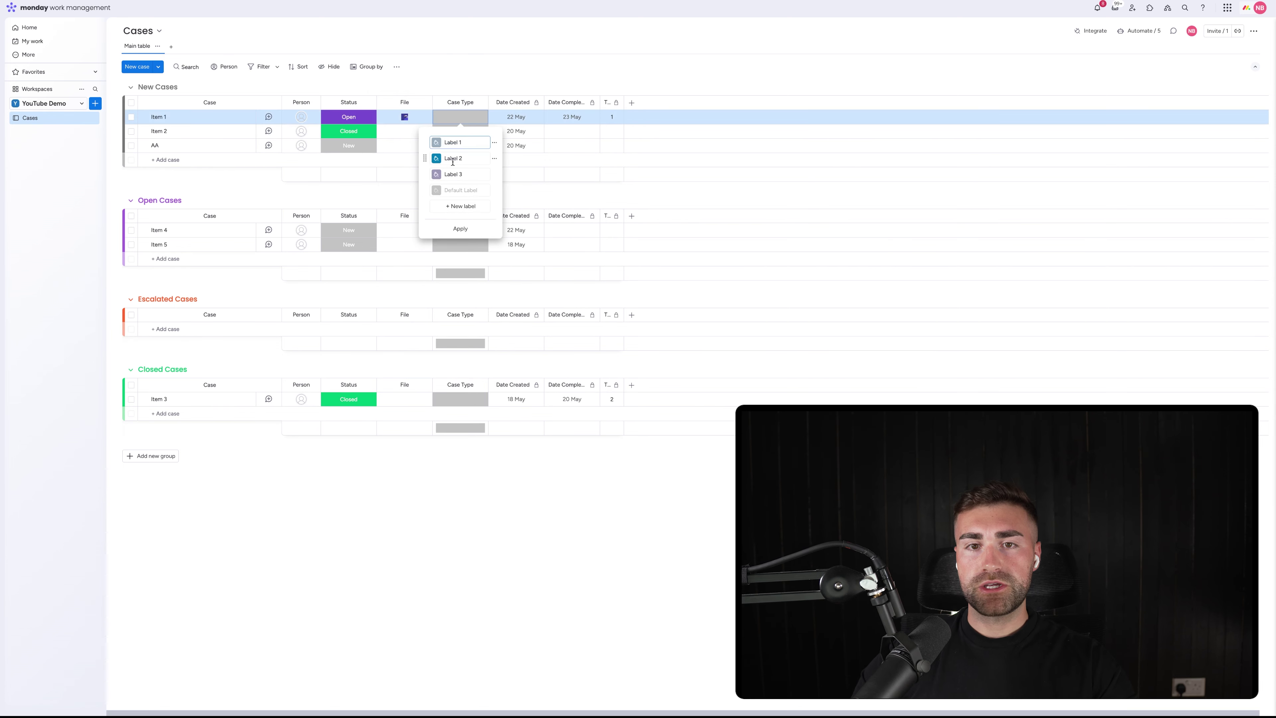
drag(426, 187, 427, 142)
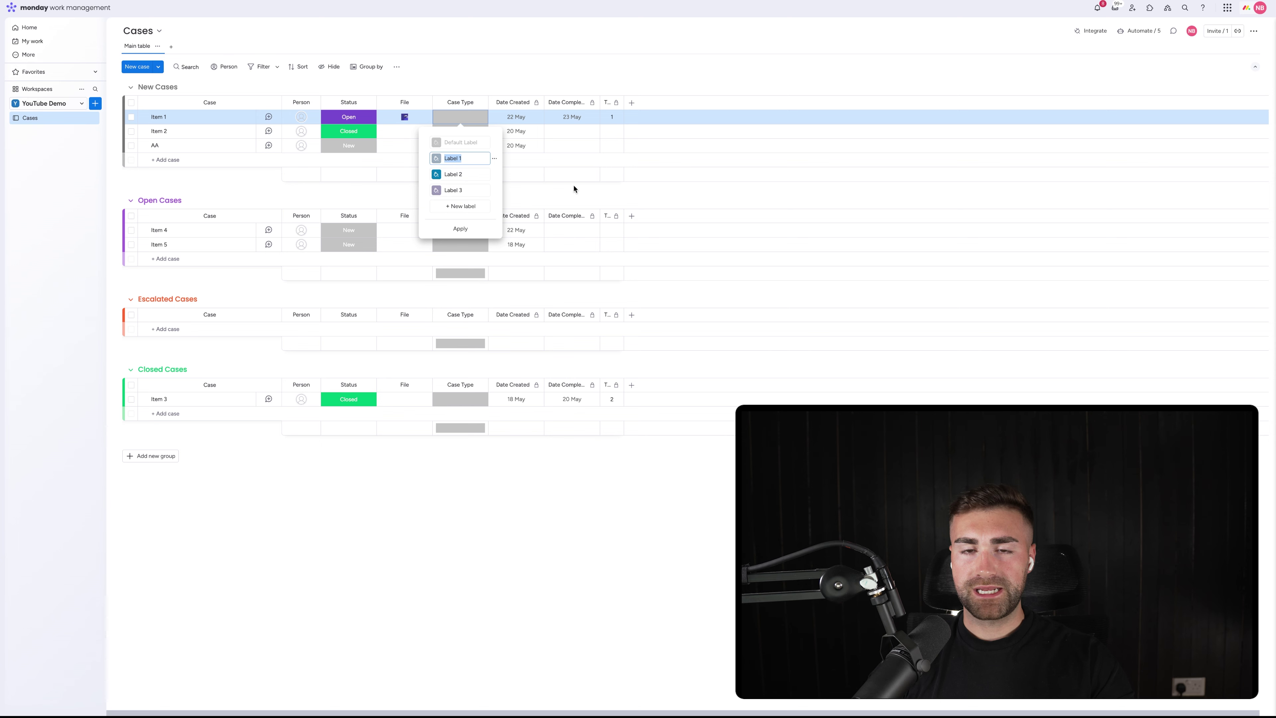
text(Water Leak)
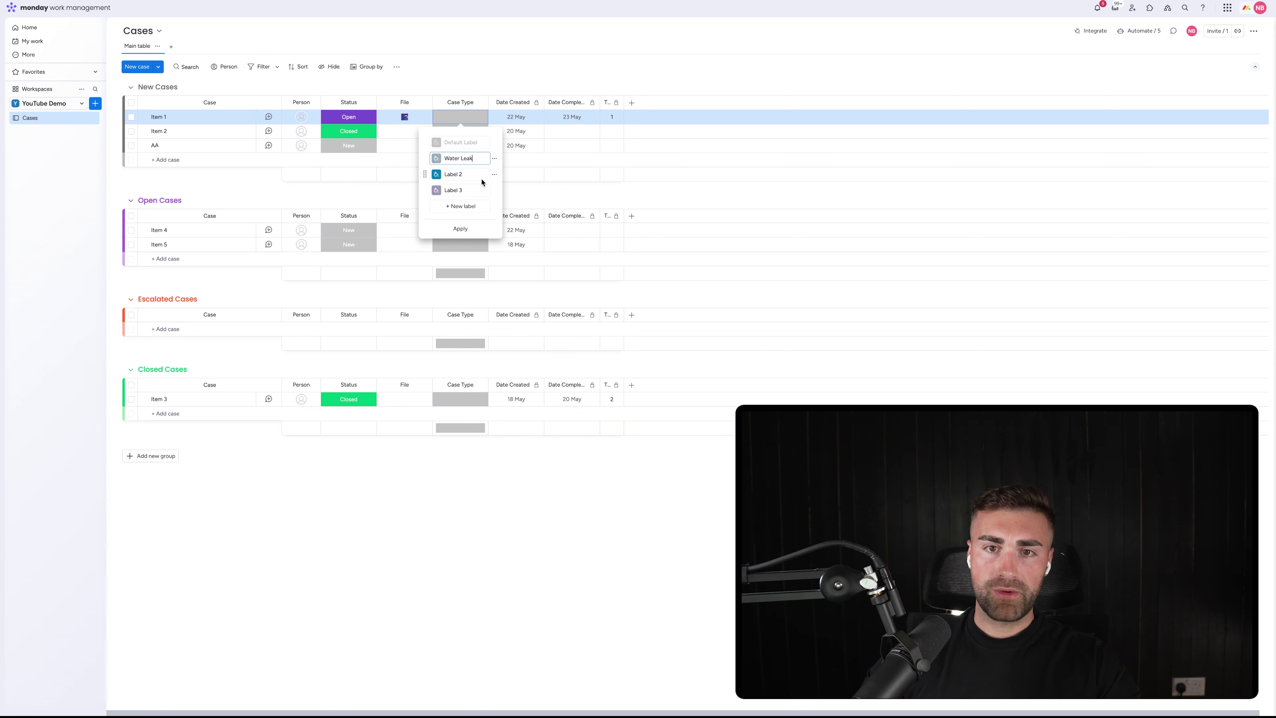
click(463, 174)
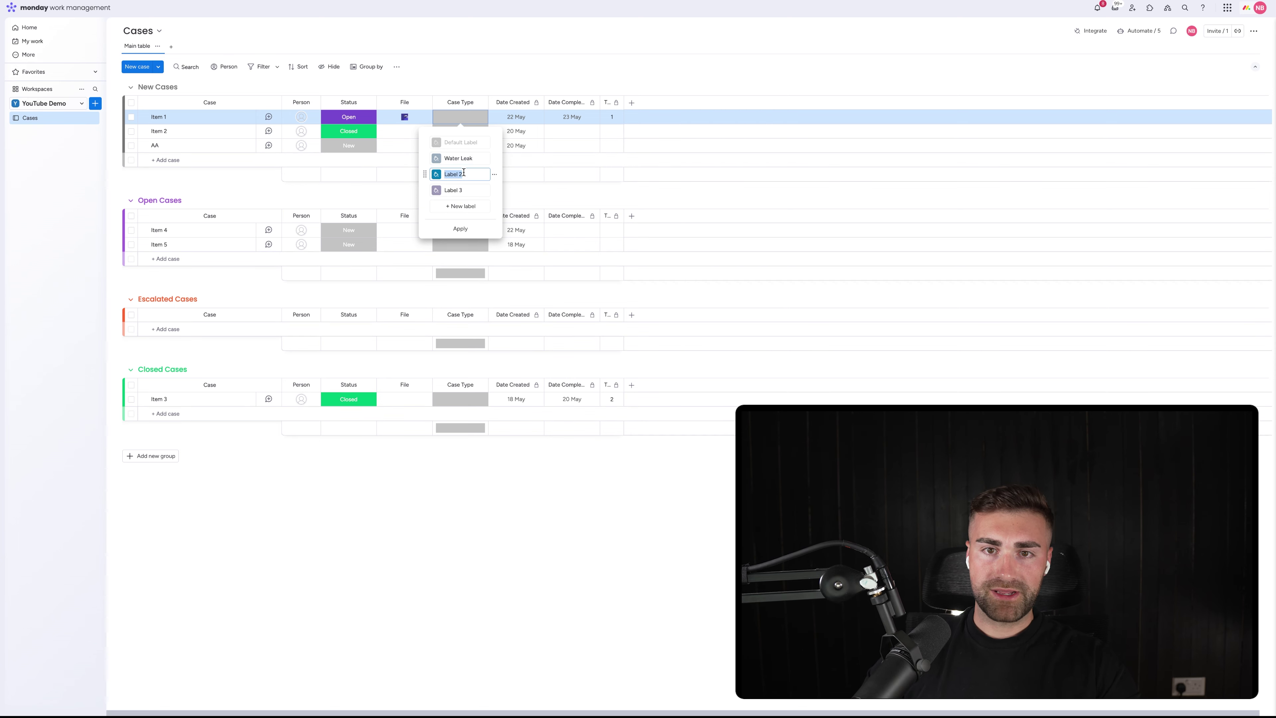
text(Gas Leak)
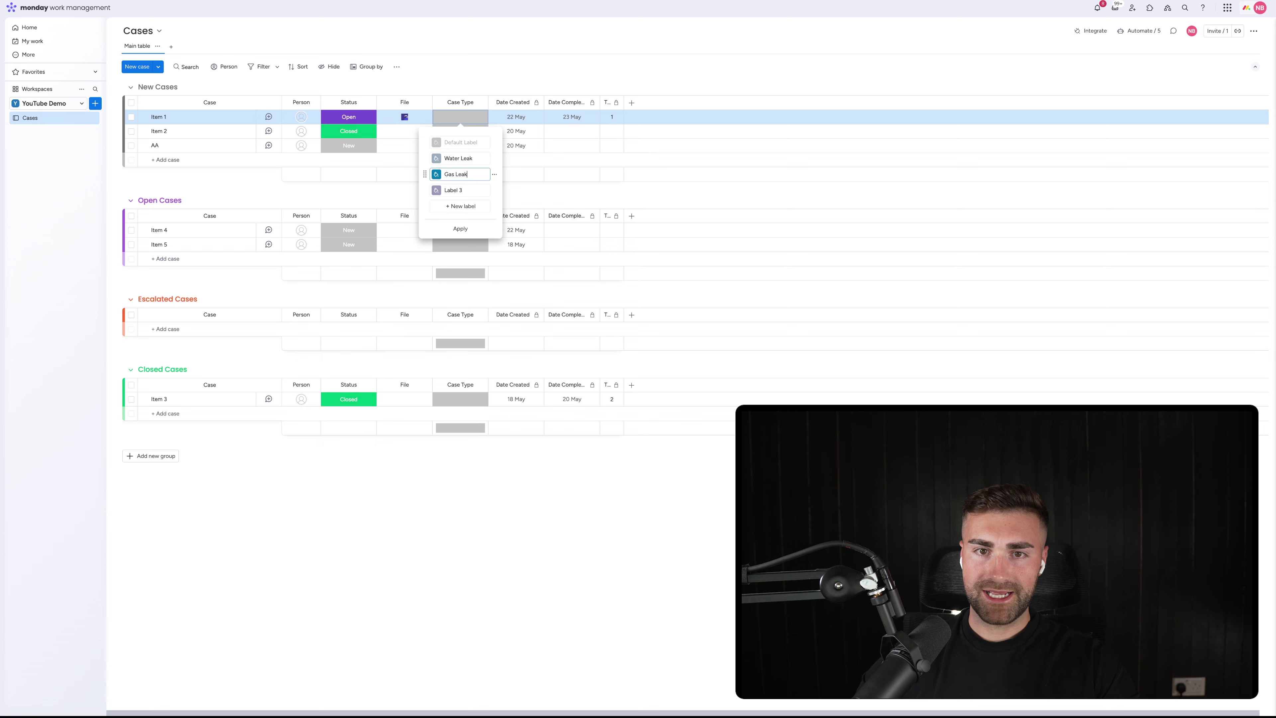
click(459, 190)
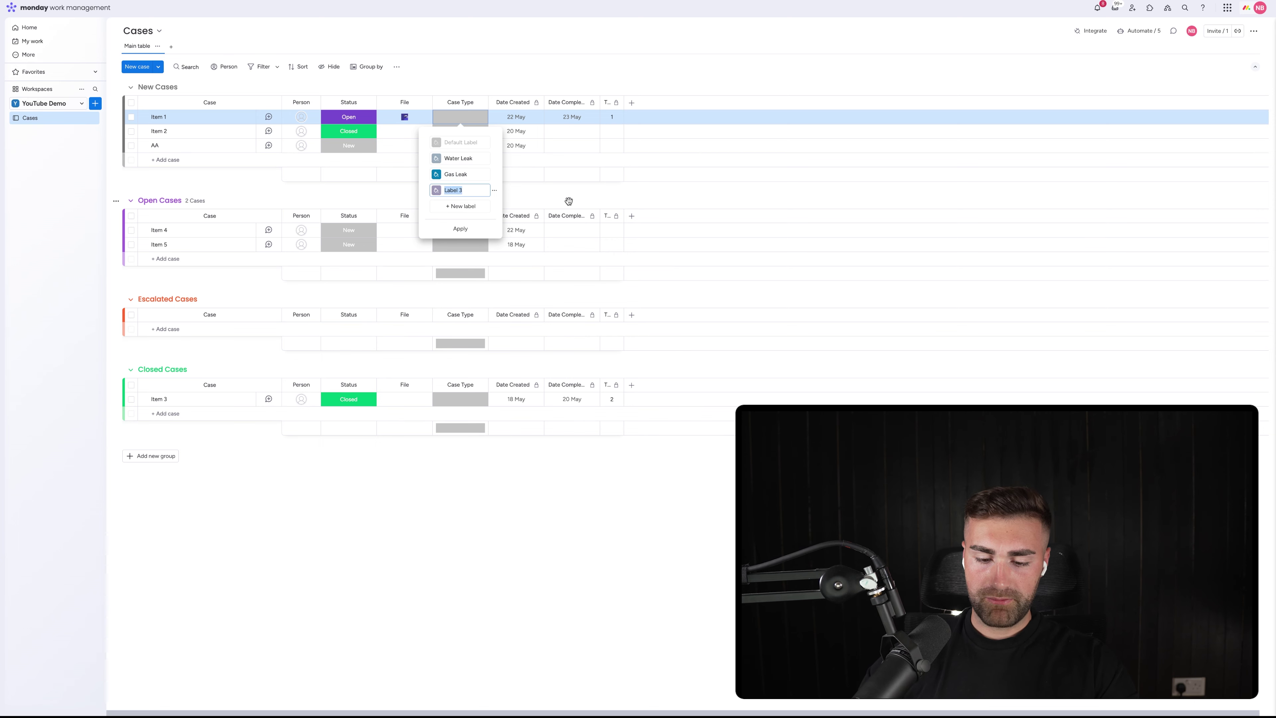
text(Broken Door)
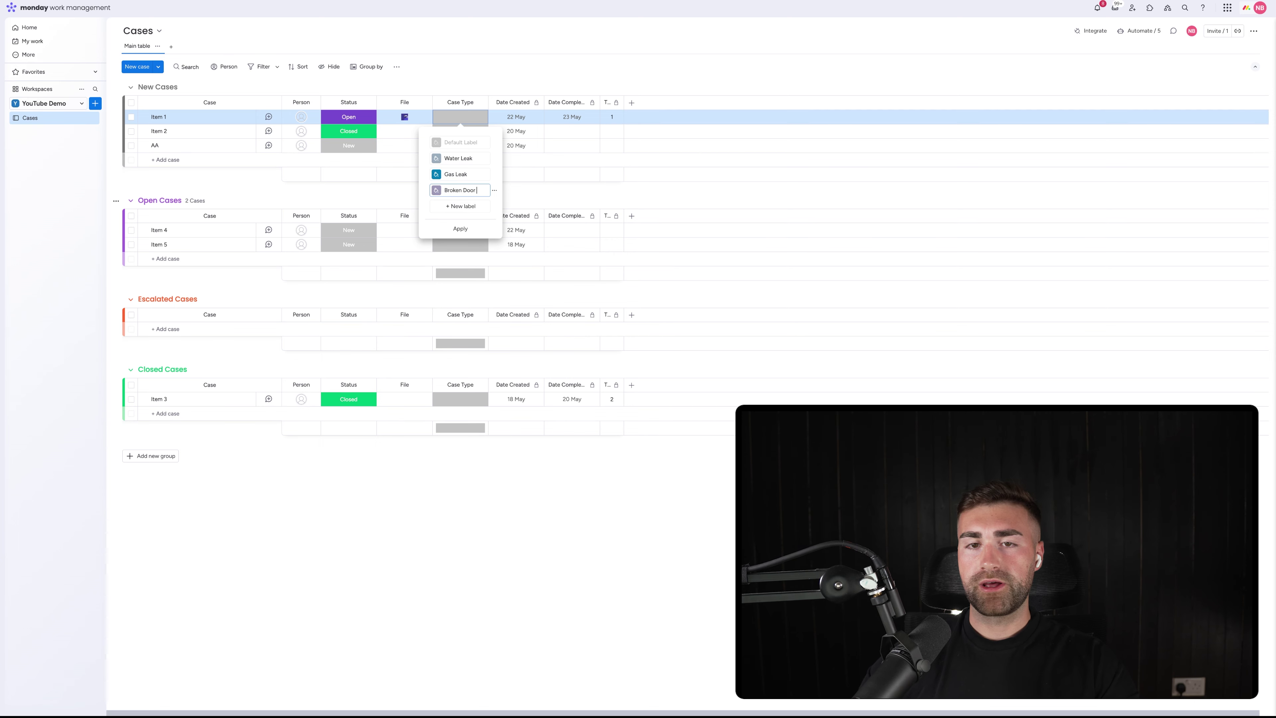
Add Change Request and a red Bug label, delete the empty placeholder label, and apply
click(460, 206)
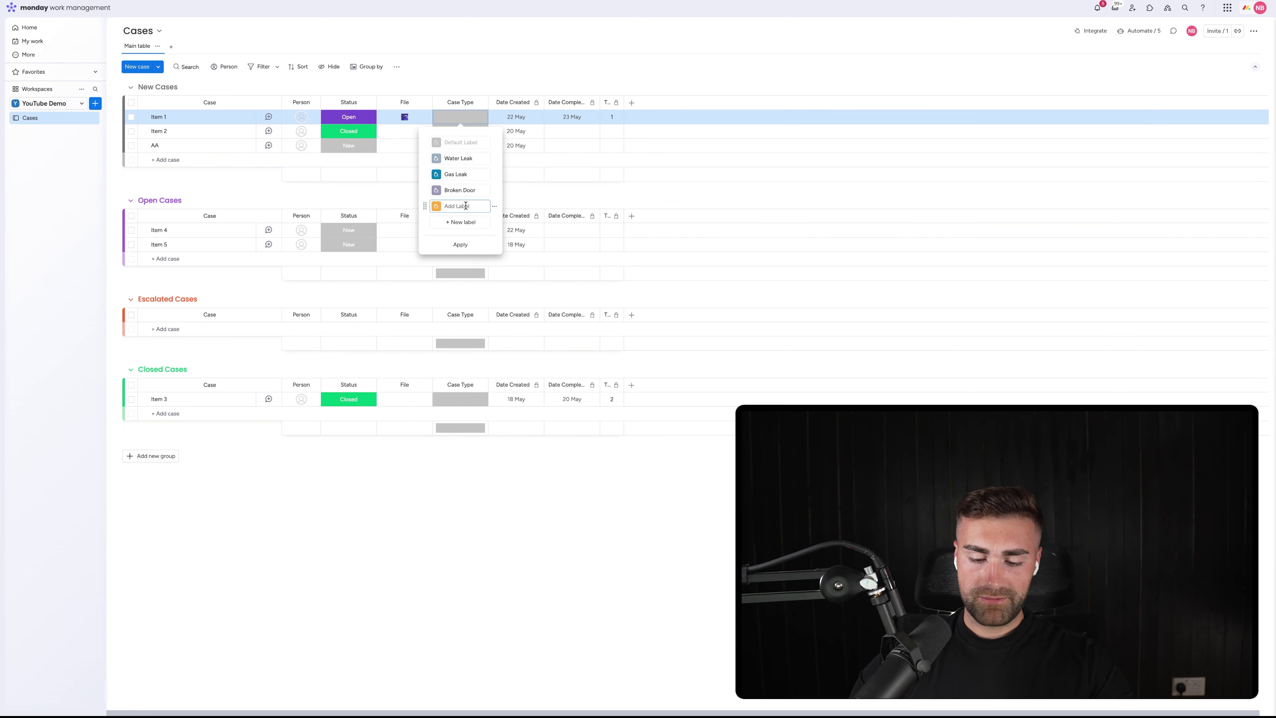
text(Sy)
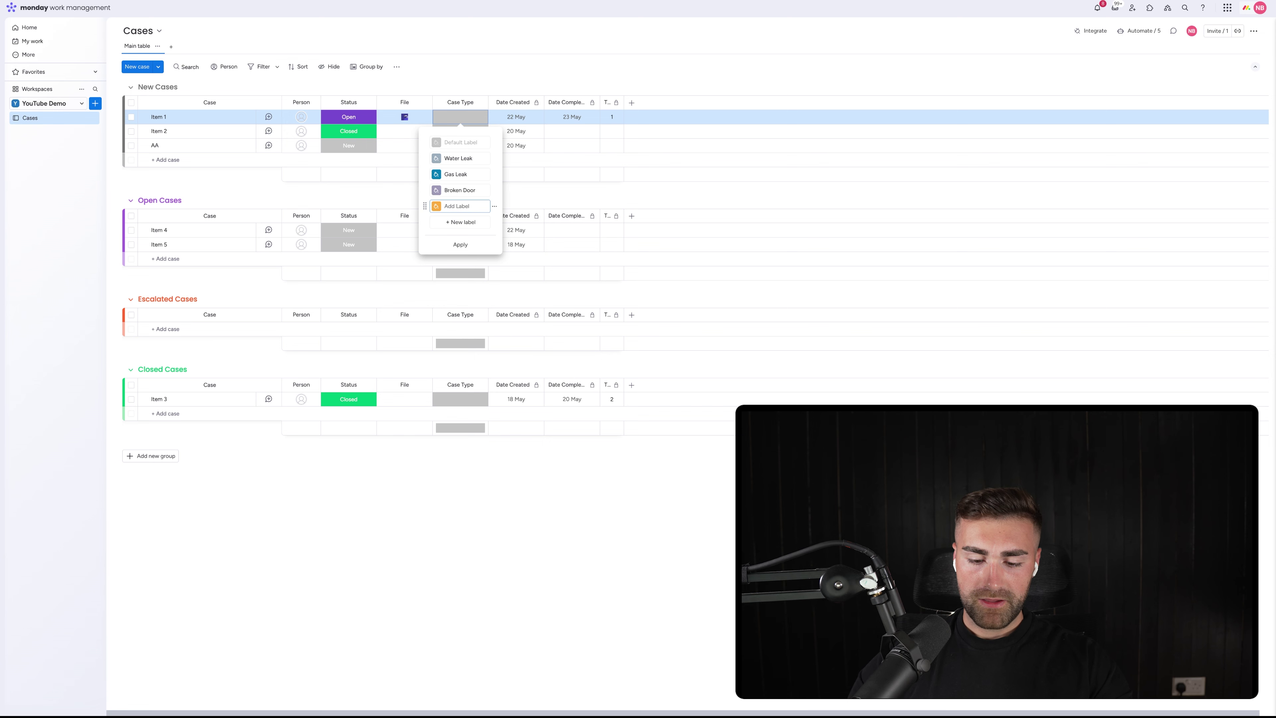
text(Change Request)
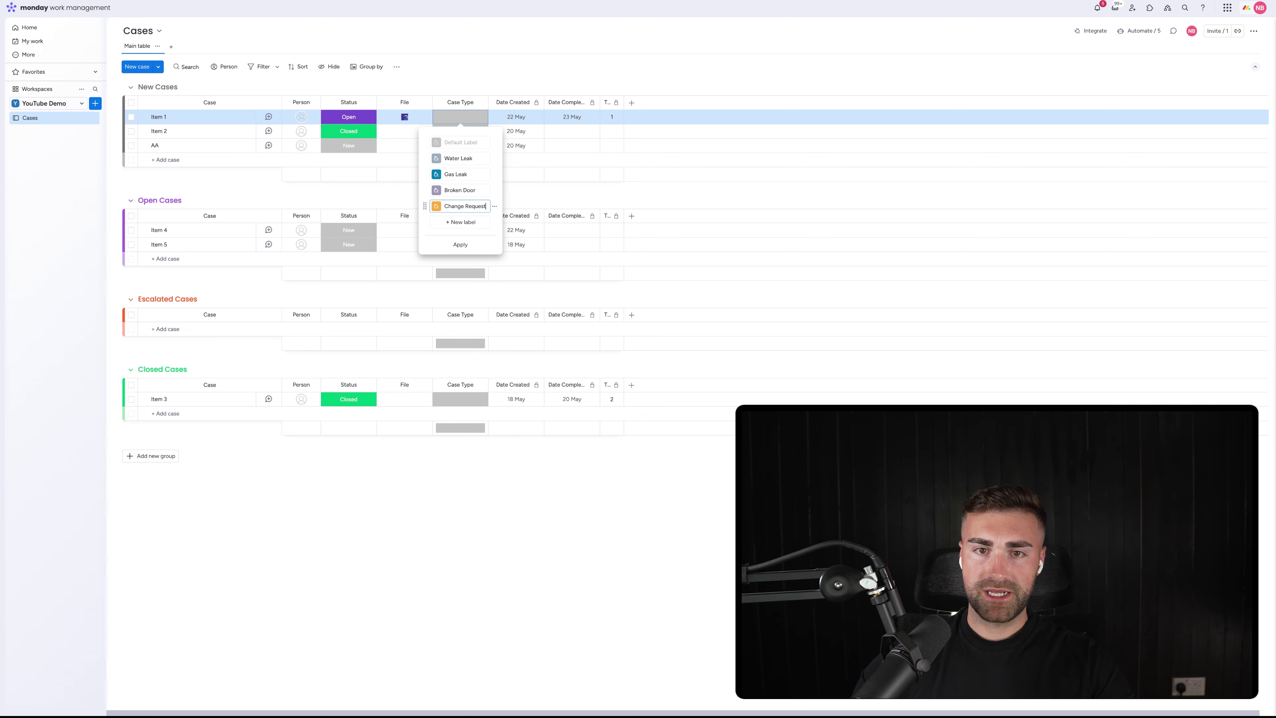
click(461, 222)
click(489, 142)
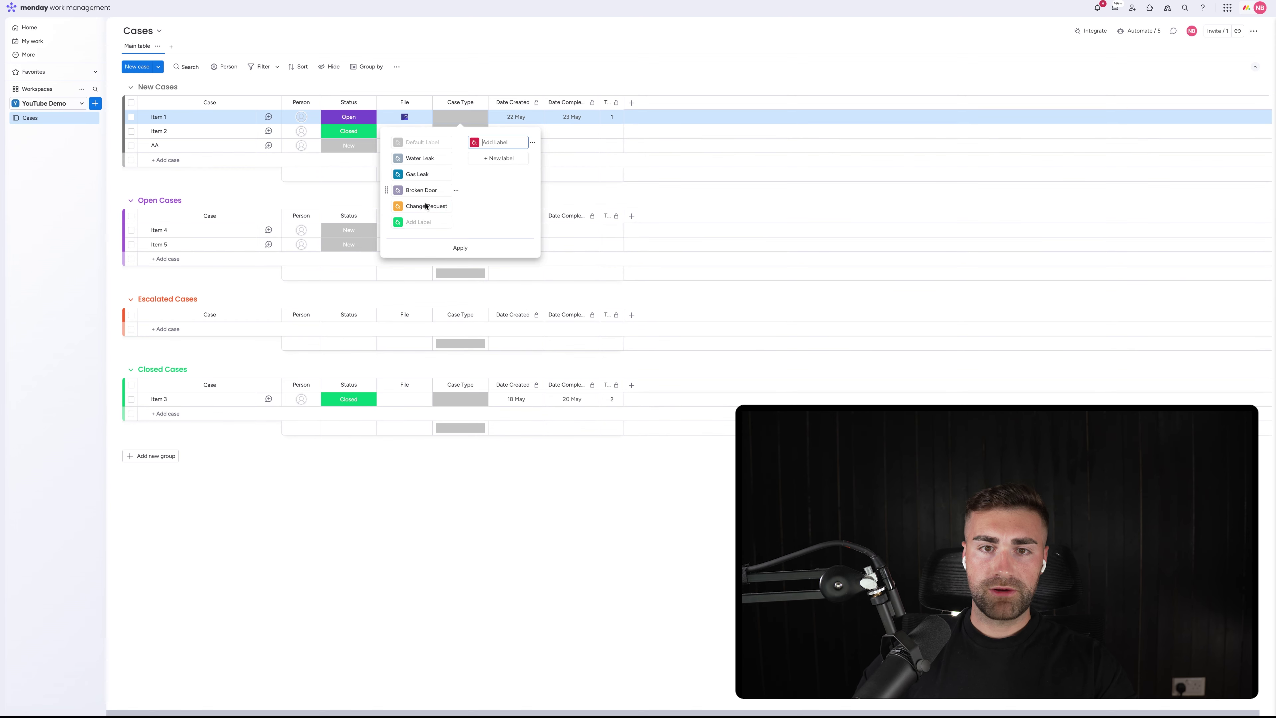
drag(383, 219, 482, 143)
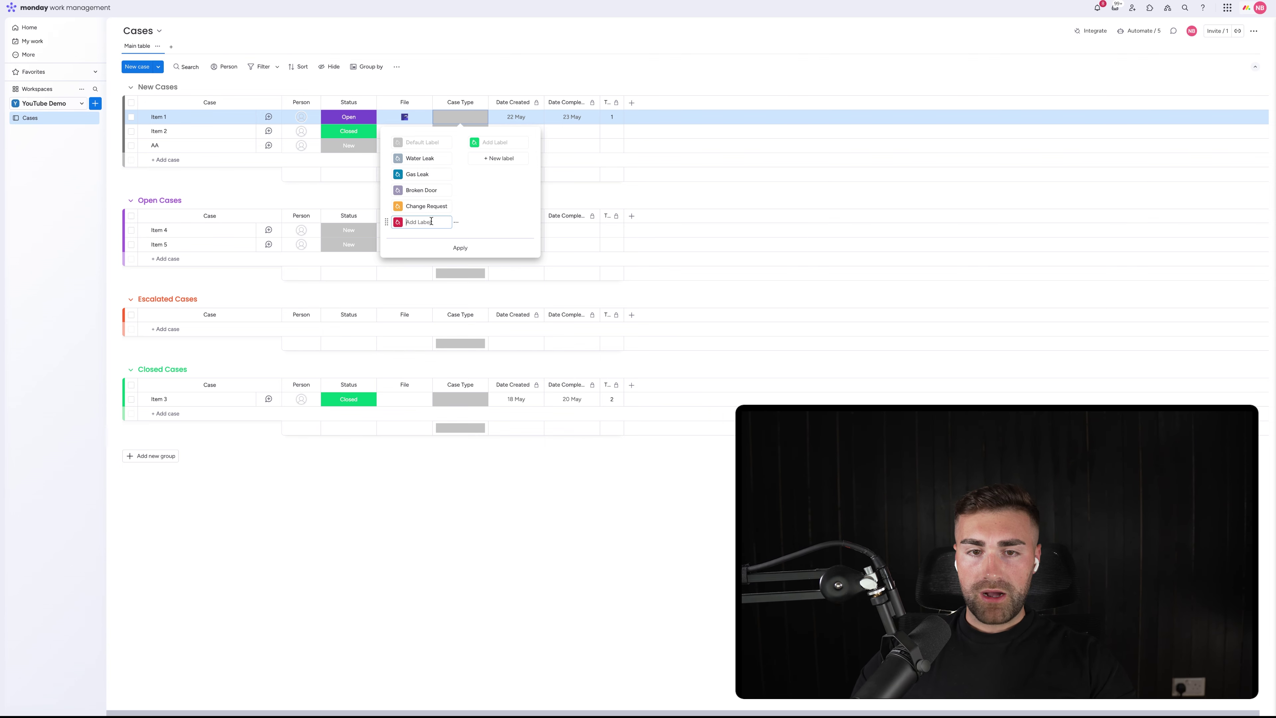
click(431, 221)
text(Bug)
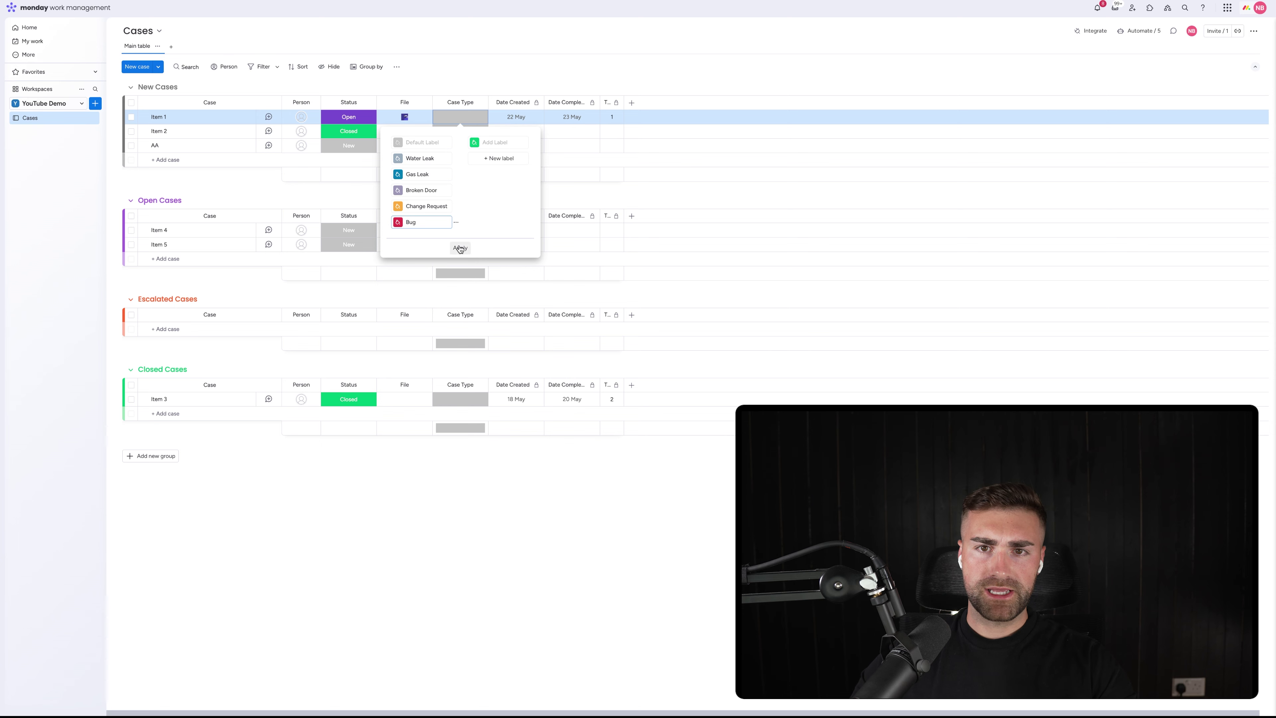
click(533, 144)
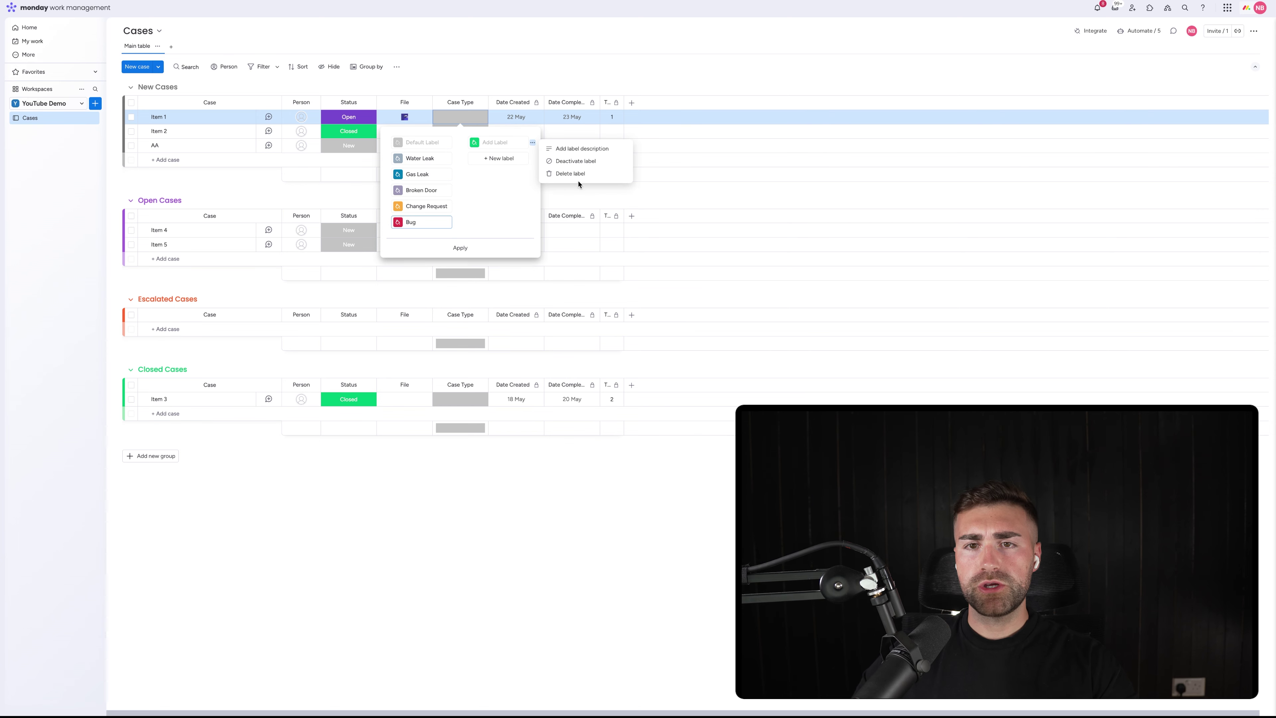
click(578, 177)
click(453, 246)
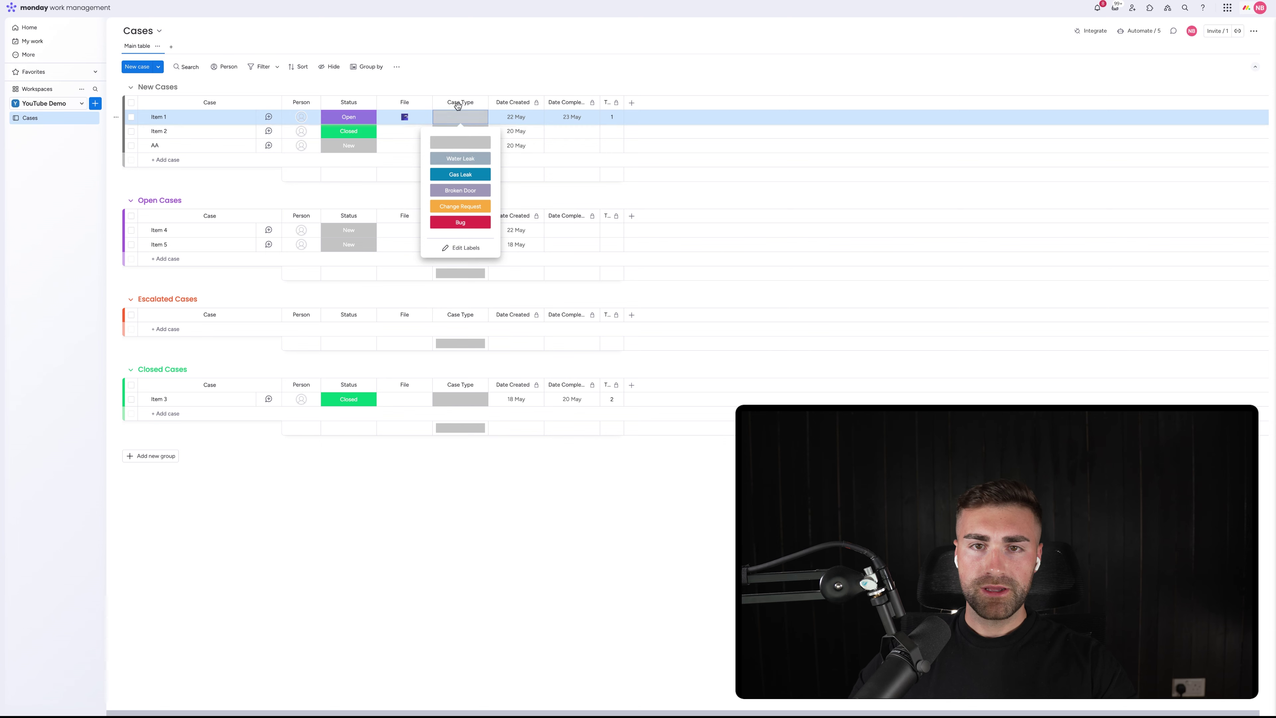
Hide the Case Type column summary
click(515, 103)
click(479, 103)
mouse_move(527, 111)
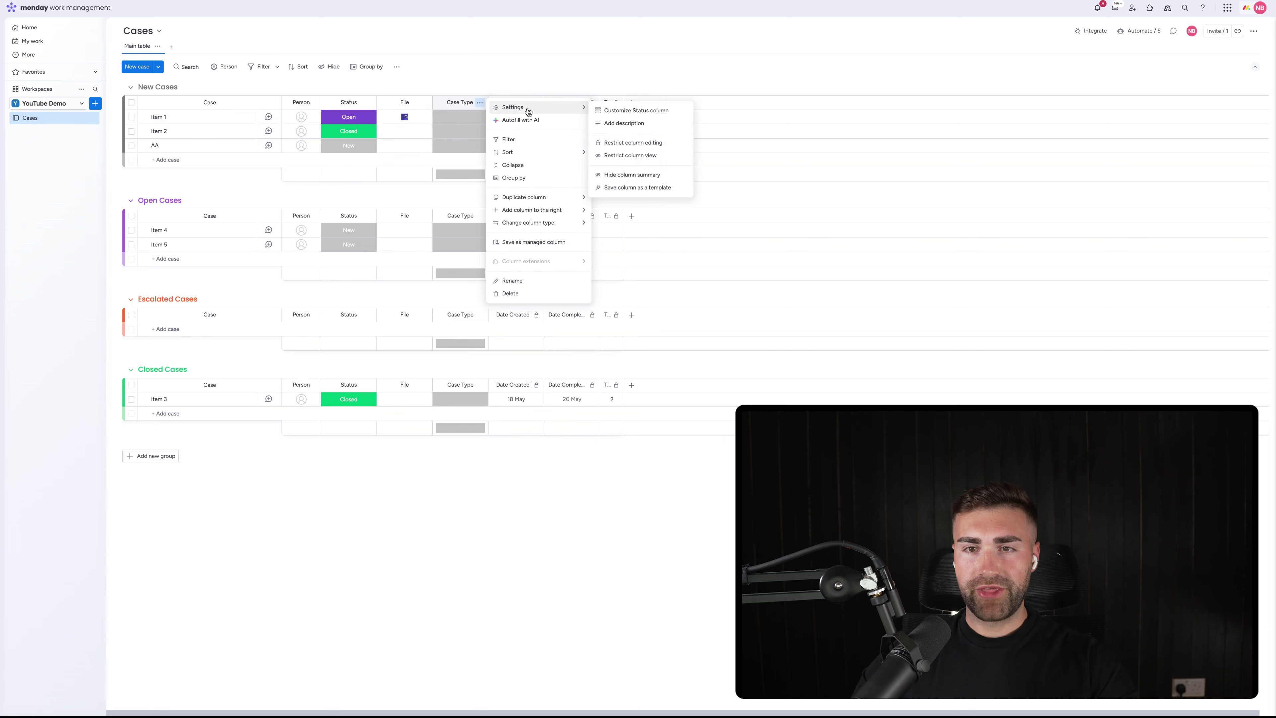
click(616, 176)
click(461, 117)
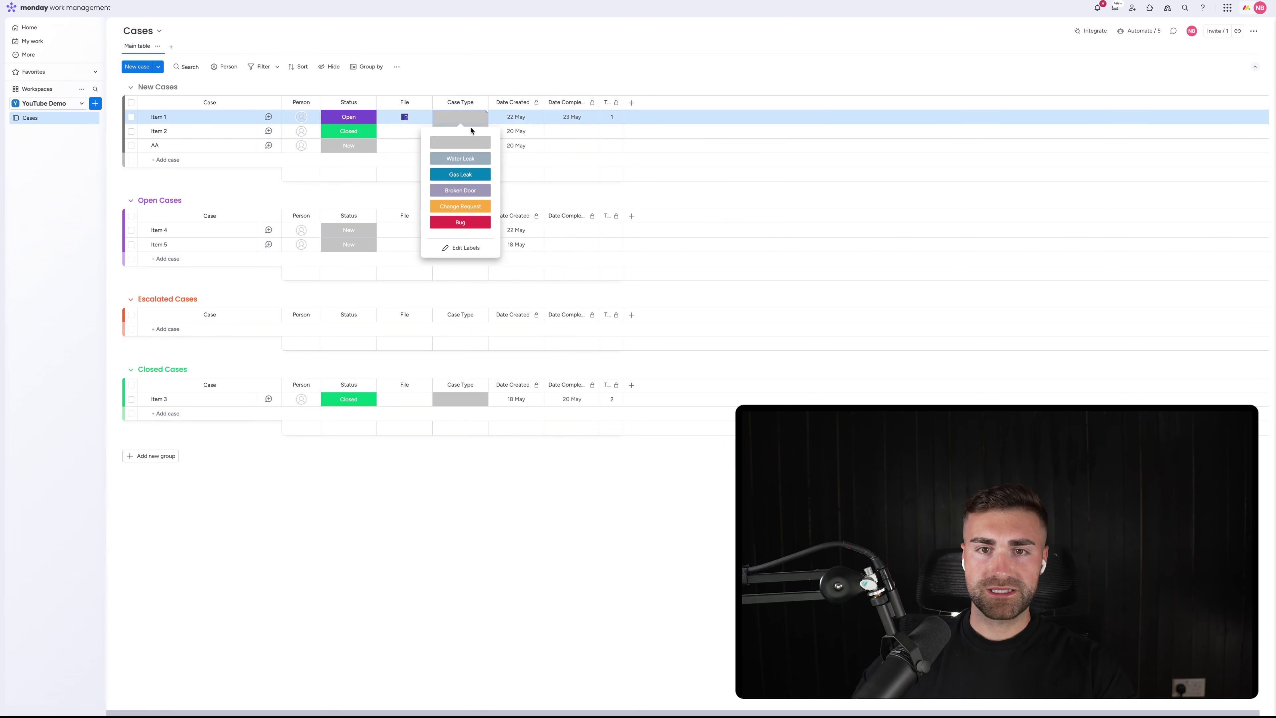
Add a Priority column to the right of Case Type
click(472, 64)
click(479, 103)
mouse_move(525, 212)
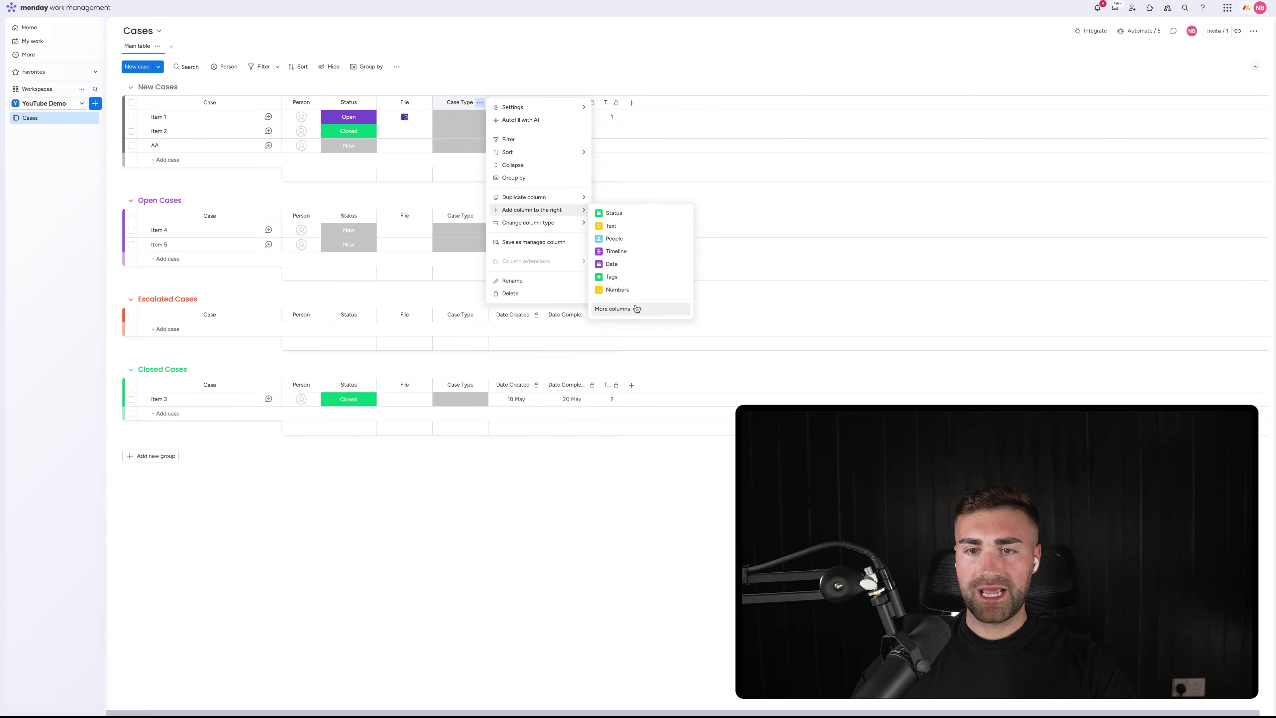
click(612, 309)
text(prio)
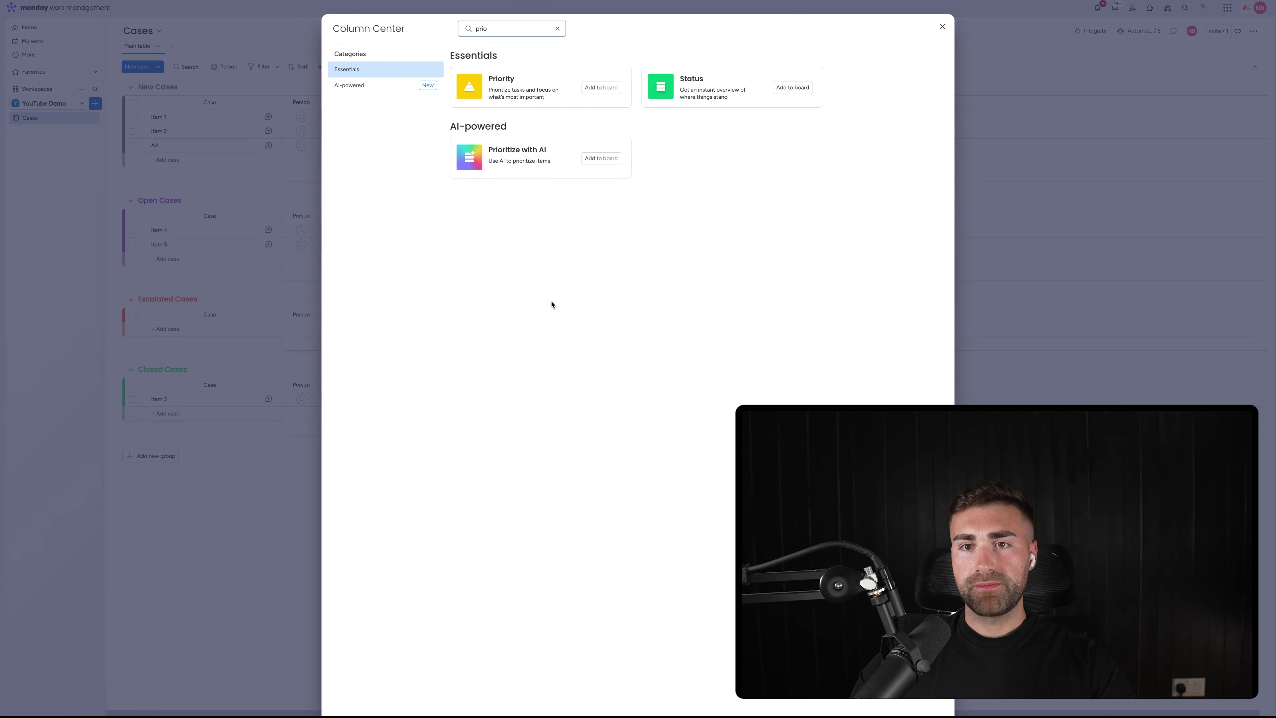
click(602, 87)
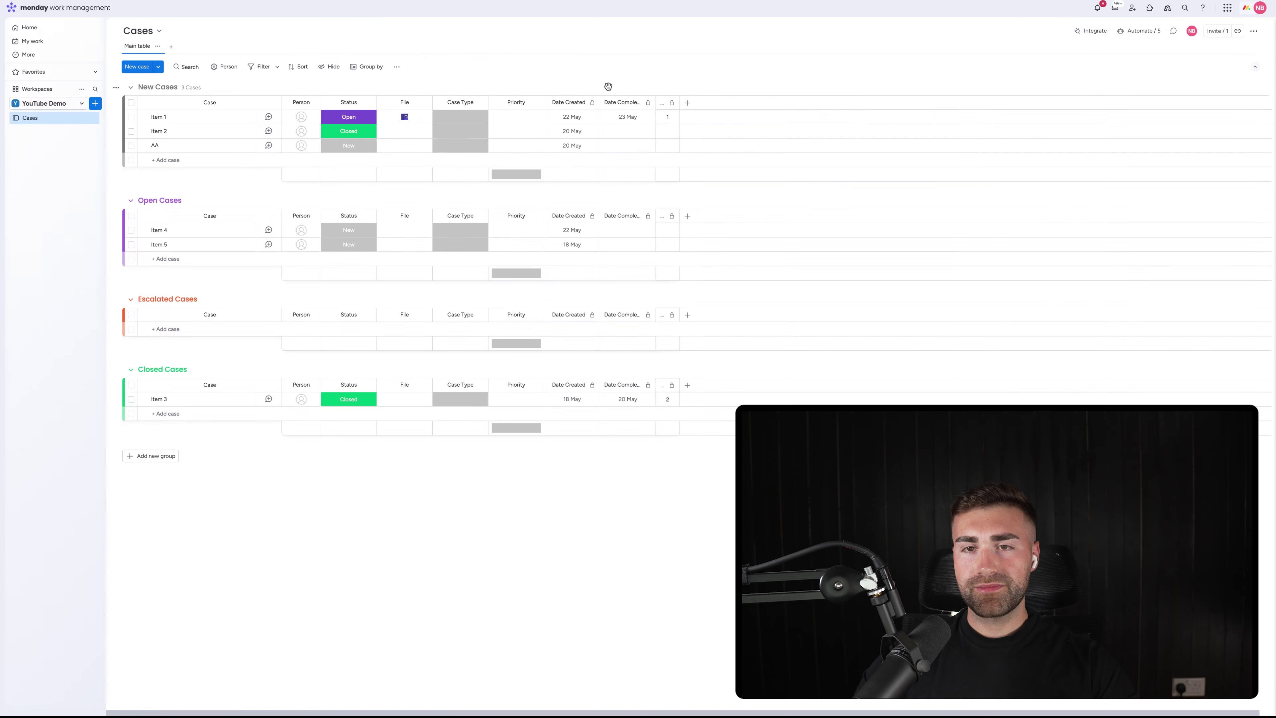
Hide the Priority column summary
click(535, 103)
mouse_move(593, 107)
click(700, 176)
Reorder the Priority labels to blank default, Low, Medium, High, Critical and apply
click(527, 121)
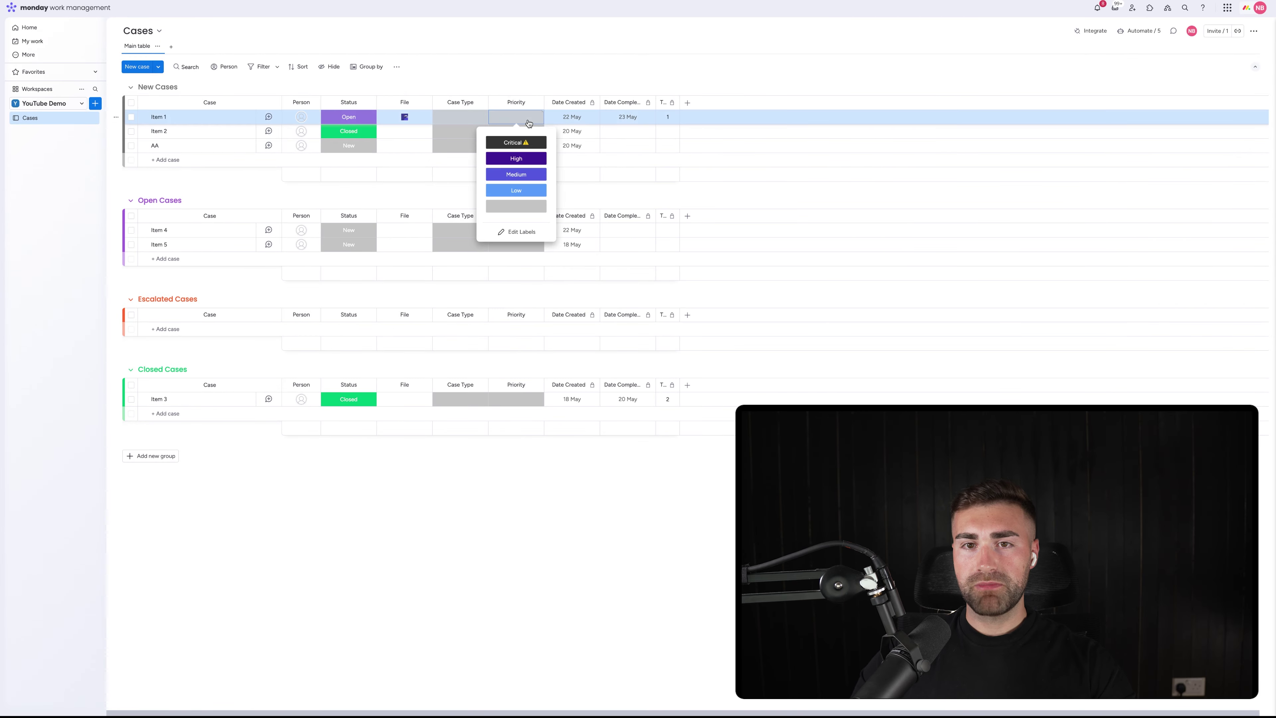
click(517, 232)
drag(480, 208, 486, 141)
mouse_move(481, 207)
mouse_down()
mouse_move(486, 148)
mouse_move(485, 190)
mouse_up()
click(517, 245)
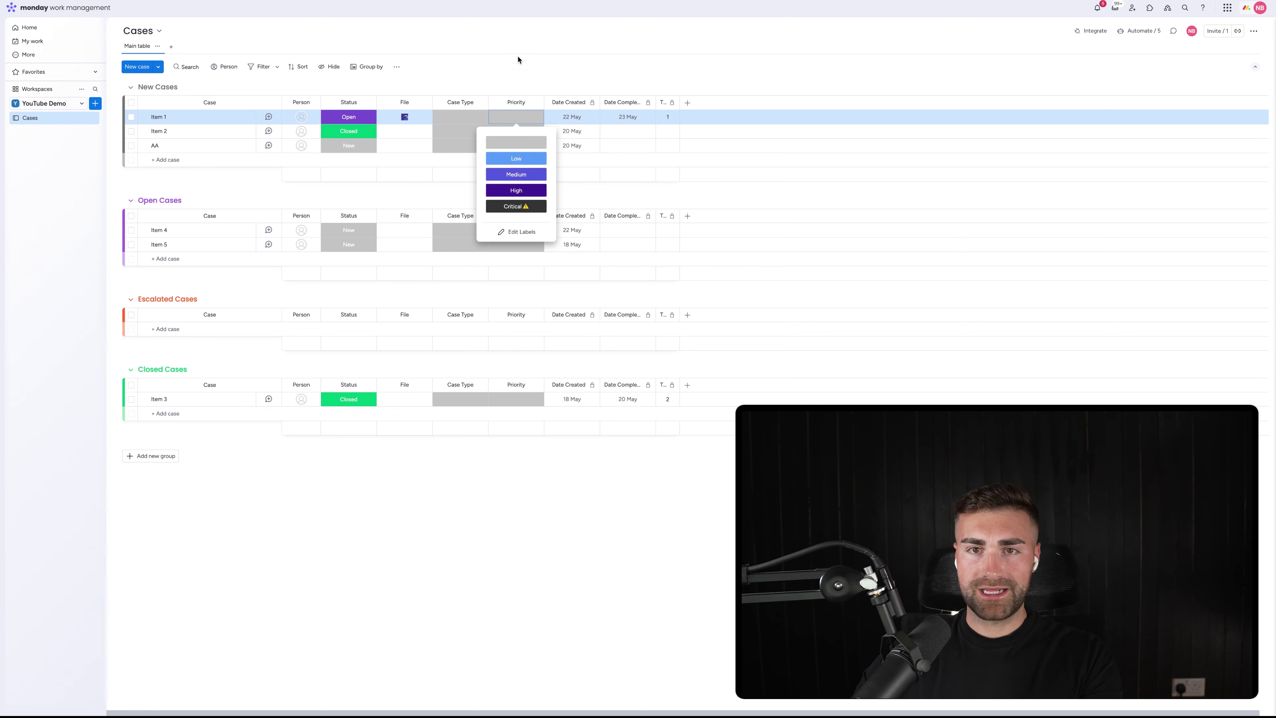
Review Item 1's Priority label list, leaving it without a label
click(517, 68)
click(516, 115)
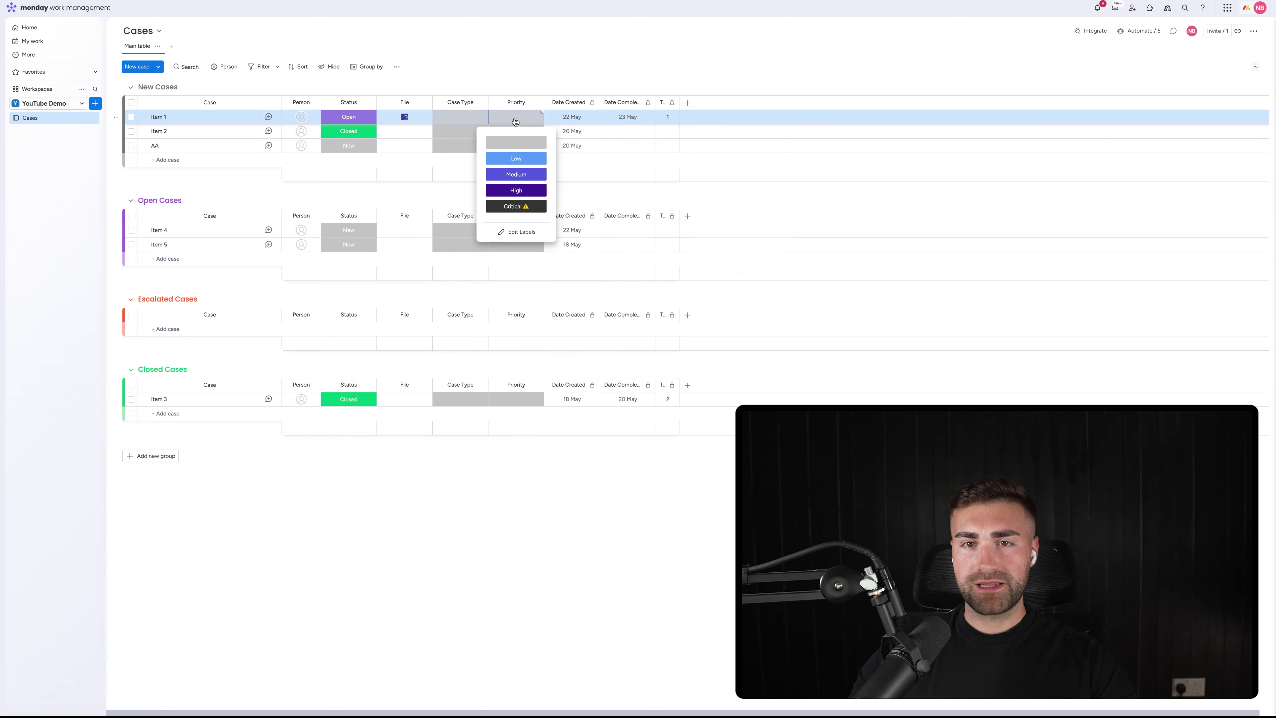
click(545, 73)
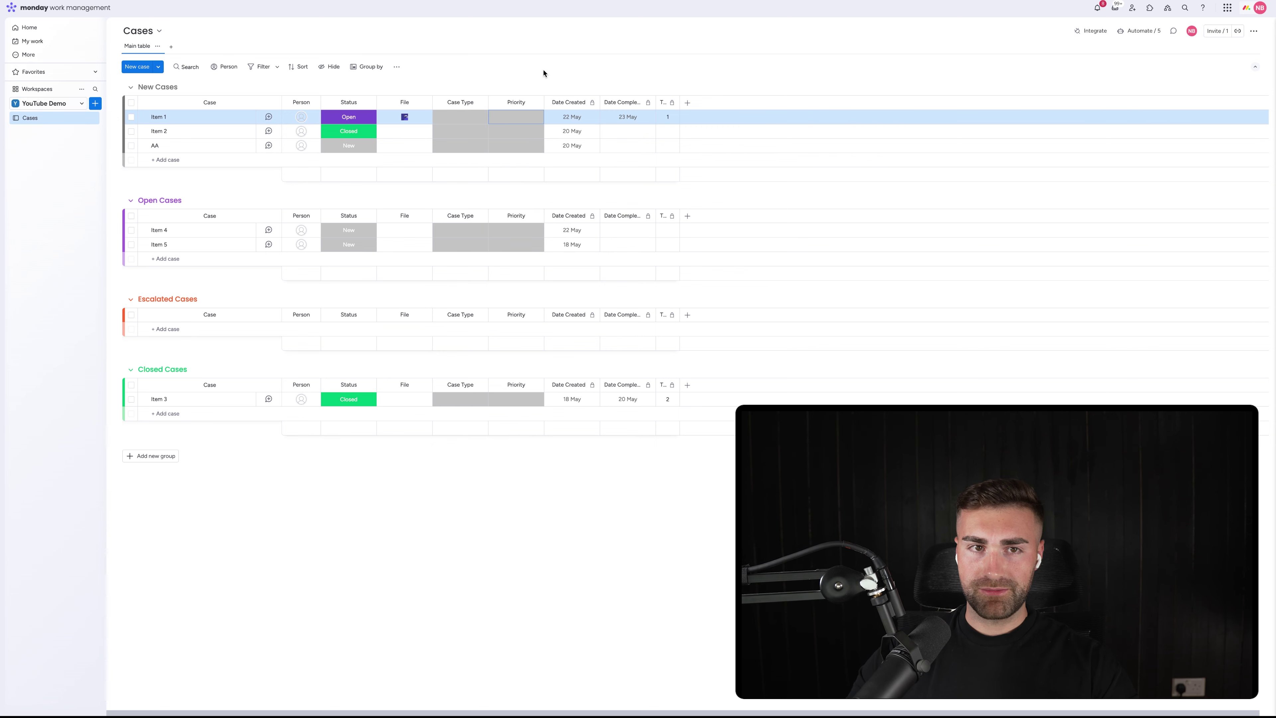
click(514, 124)
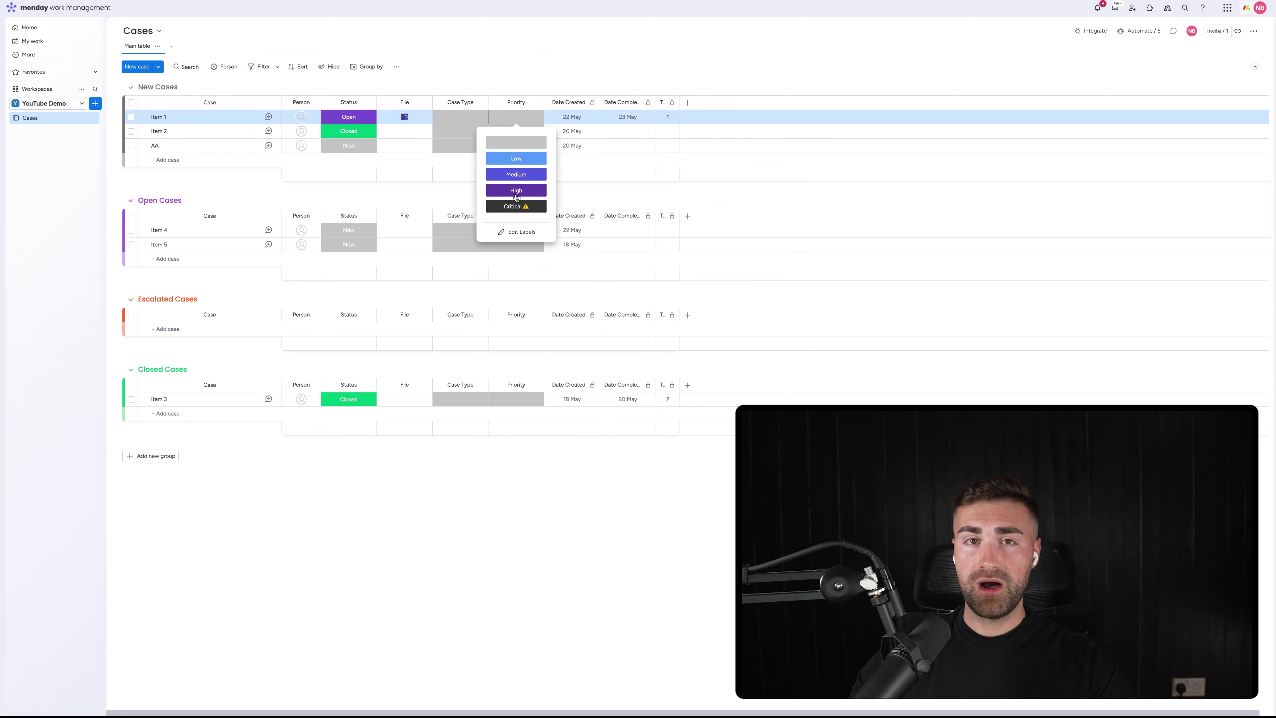
click(507, 80)
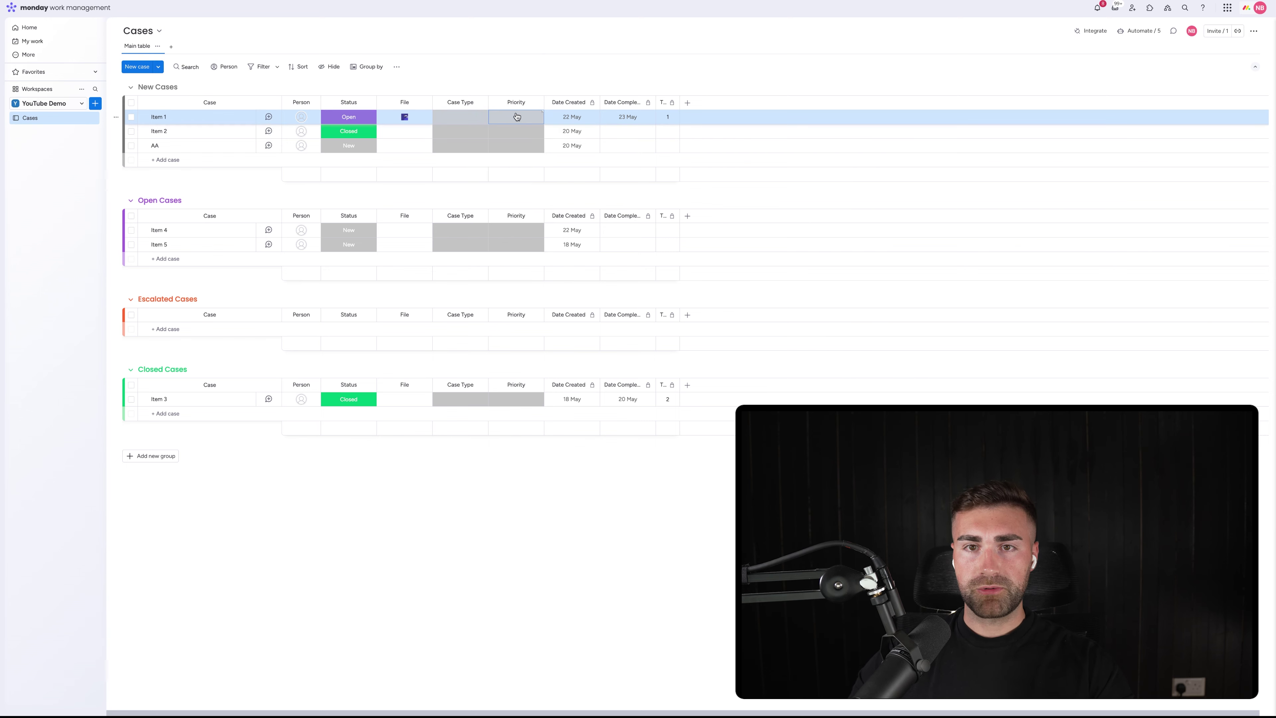
click(687, 104)
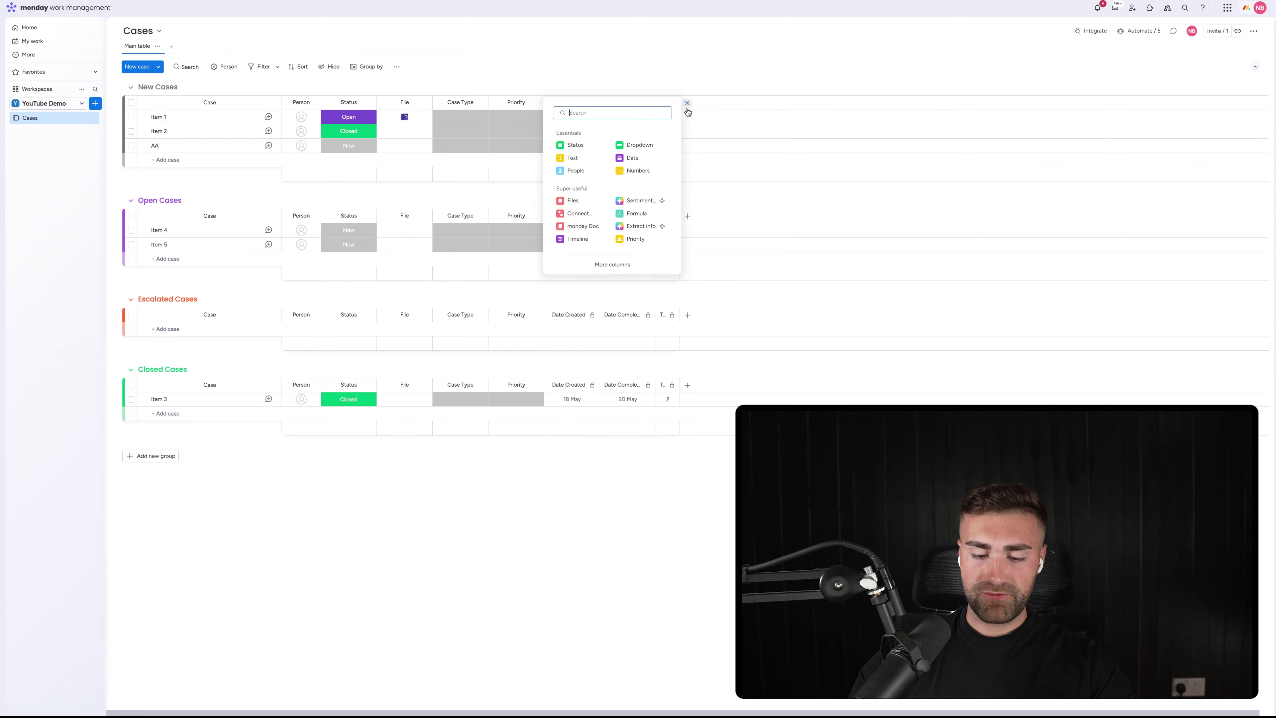
Add a Long text column after Priority and name it Case Description
text(long text)
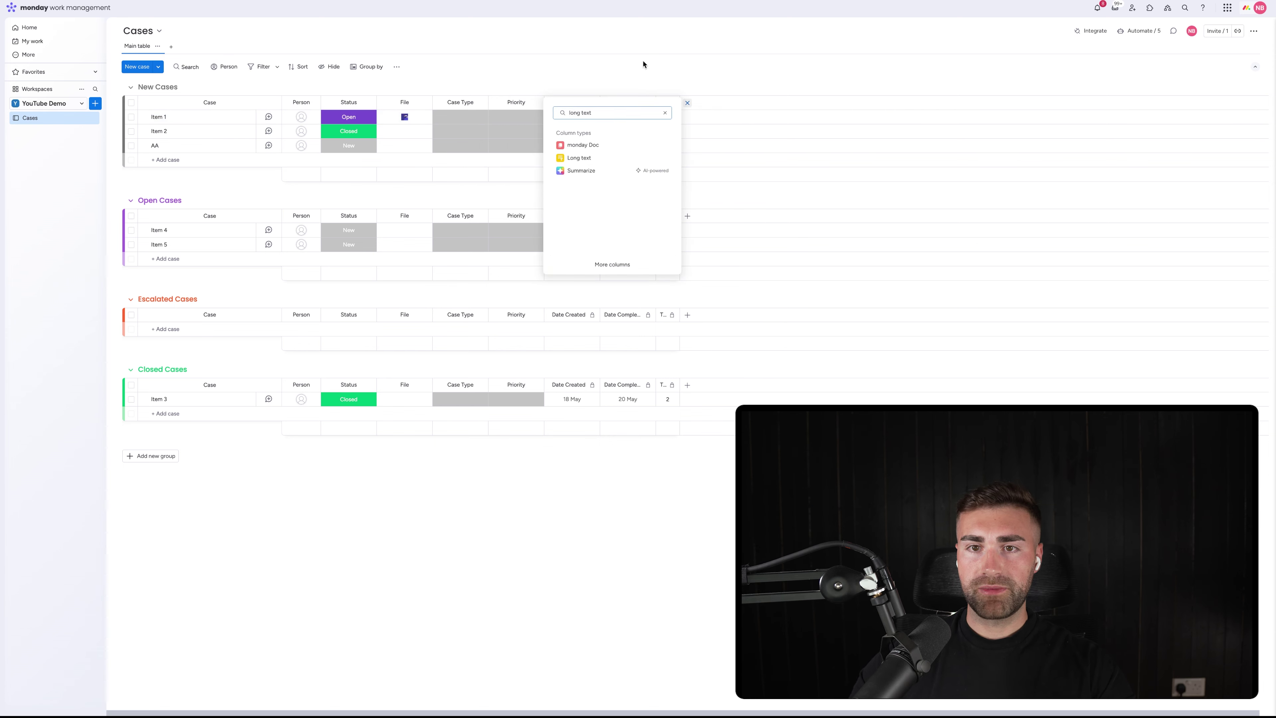
click(584, 159)
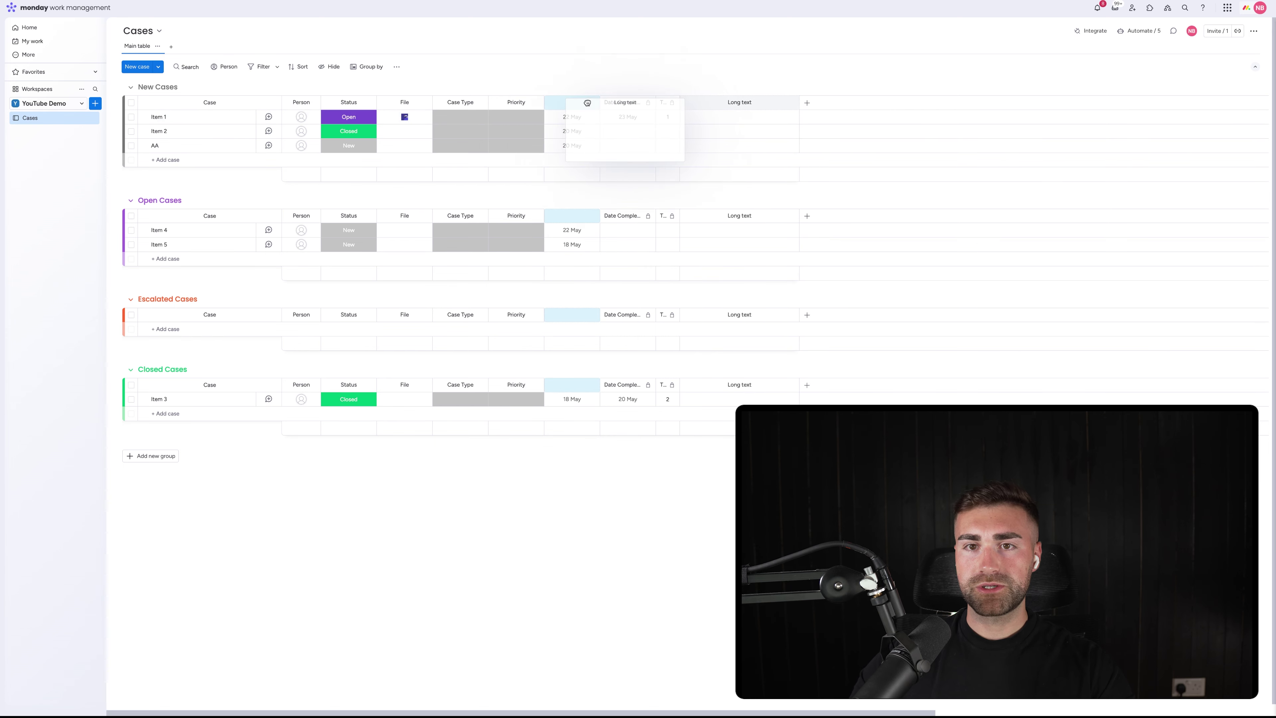
click(601, 103)
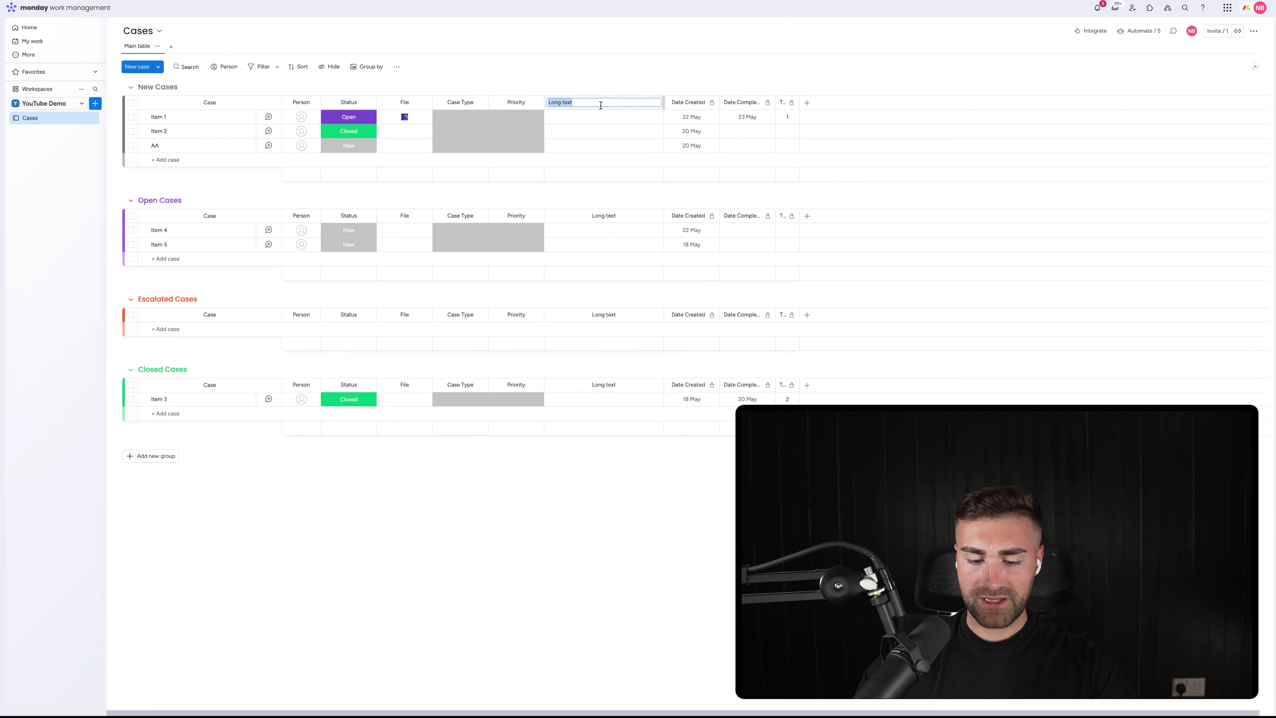
text(Case Descript)
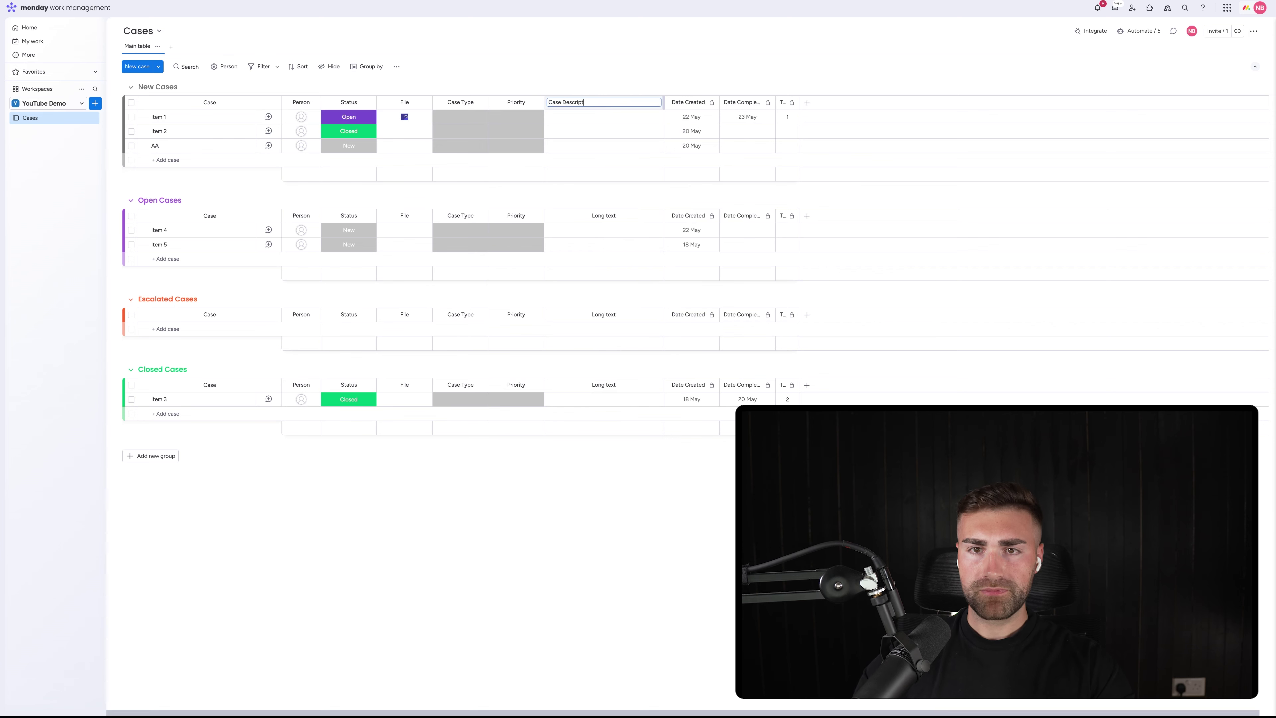
text(ion)
key(Return)
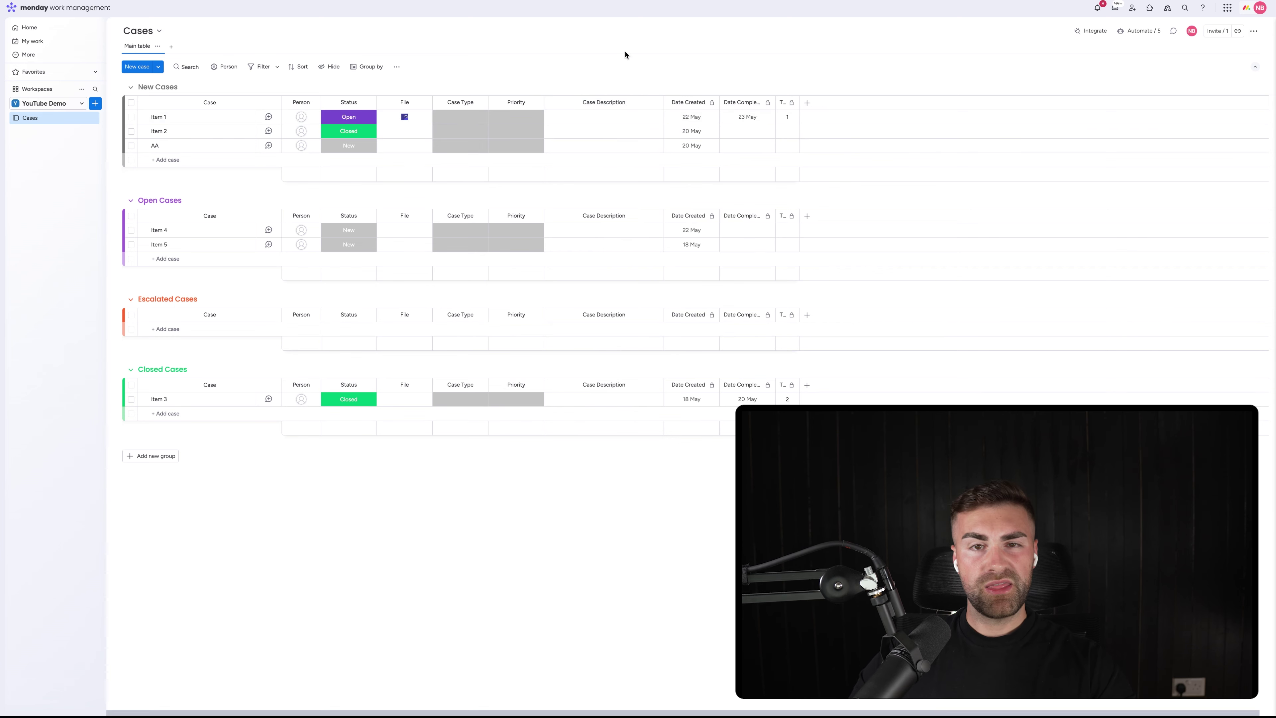
Move the File column after Case Description and rename it Case Files
drag(399, 102, 648, 112)
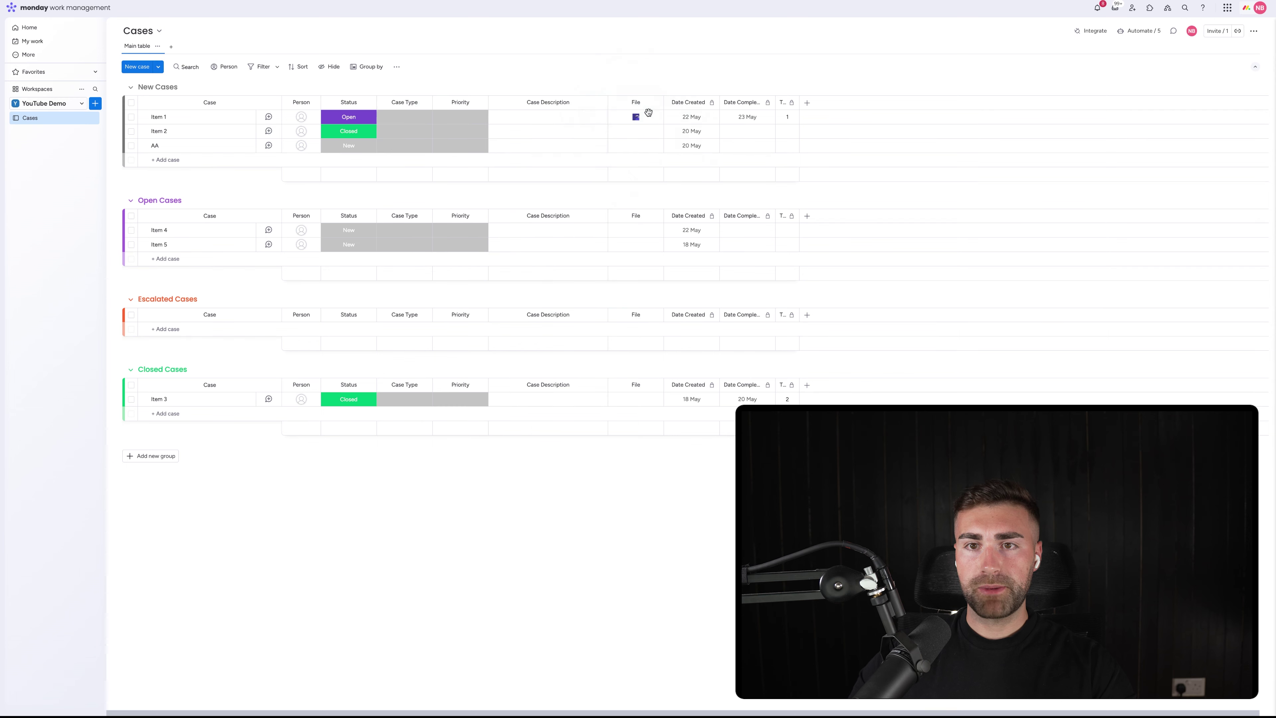
click(632, 103)
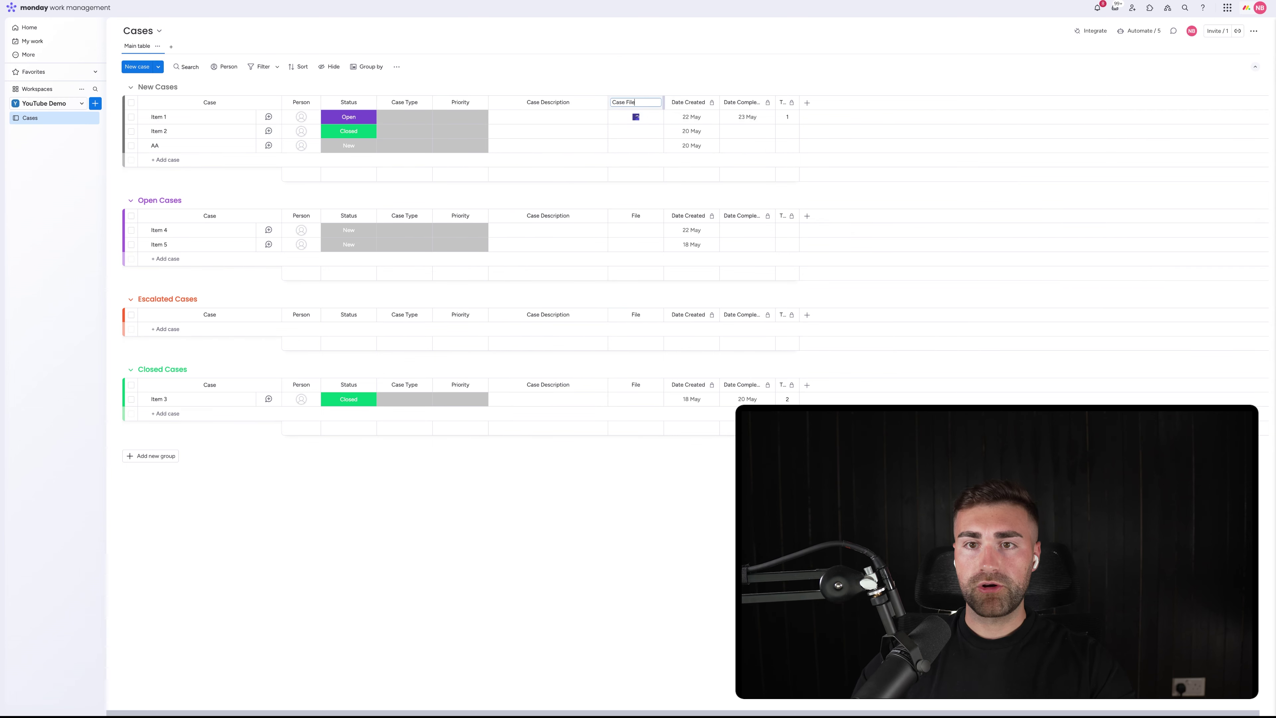
text(s)
key(Return)
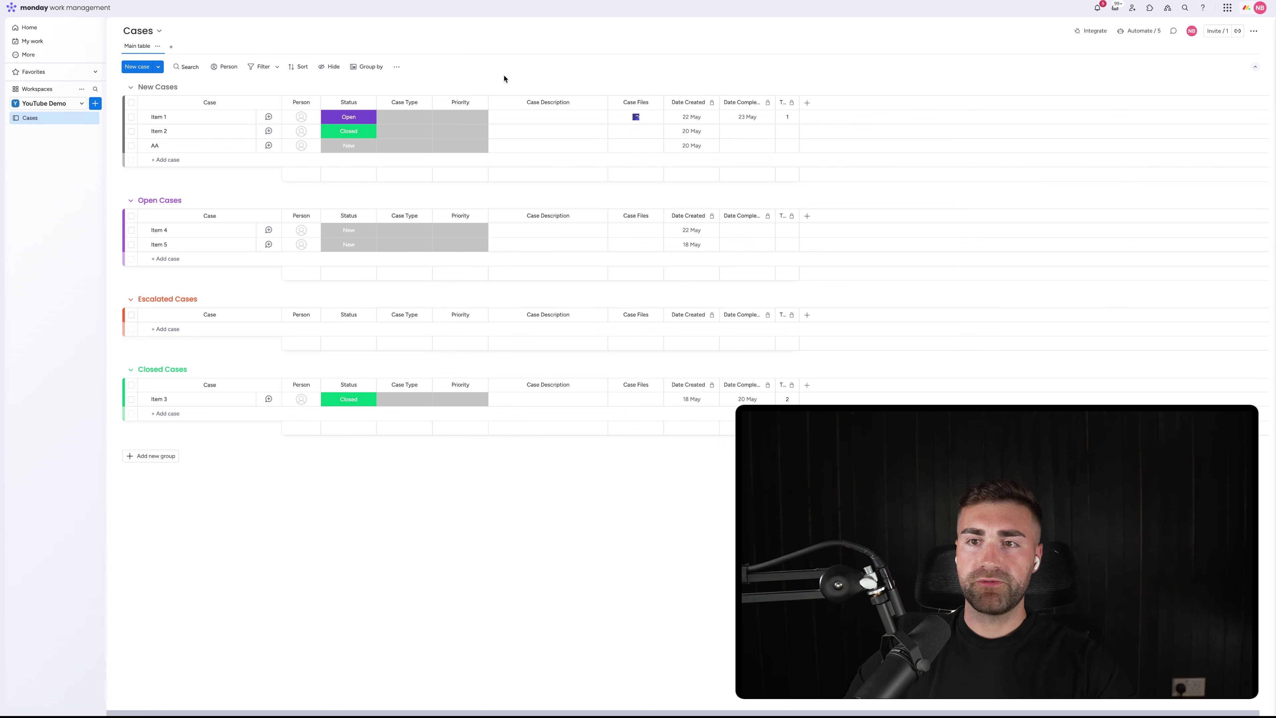
Add a Numbers column from the full column catalogue and place it after Case Files
click(807, 102)
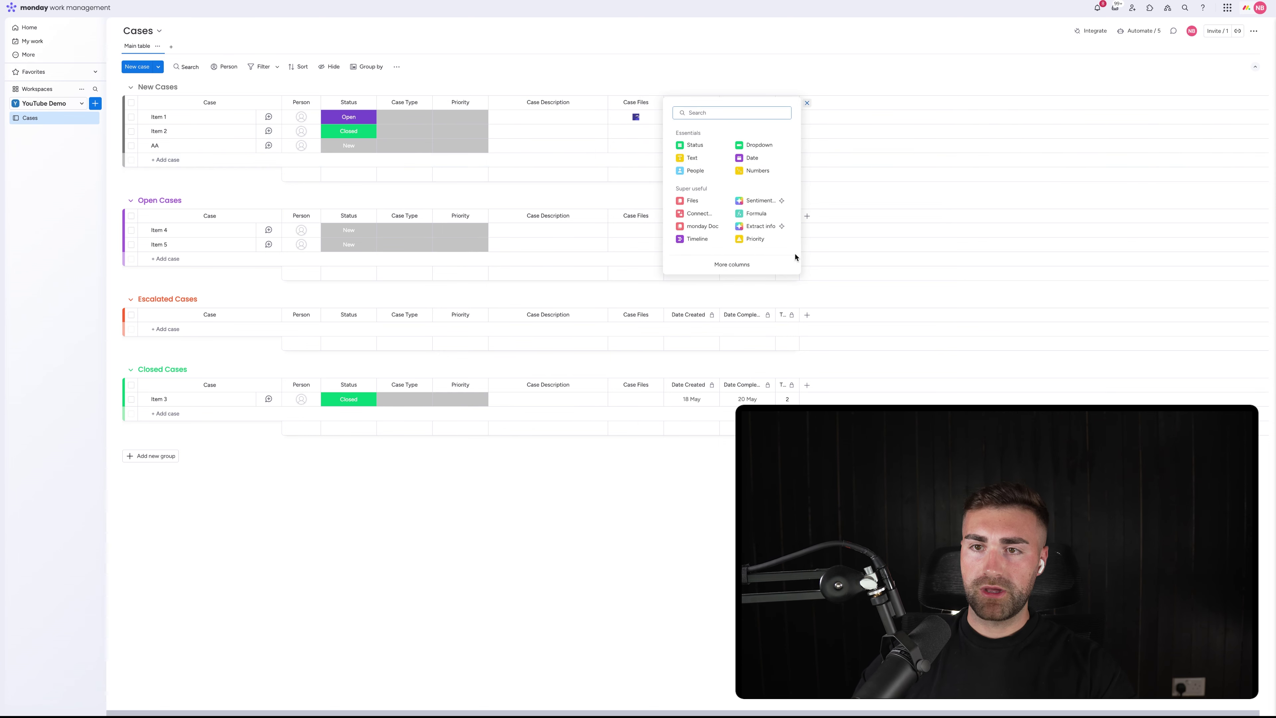
click(736, 264)
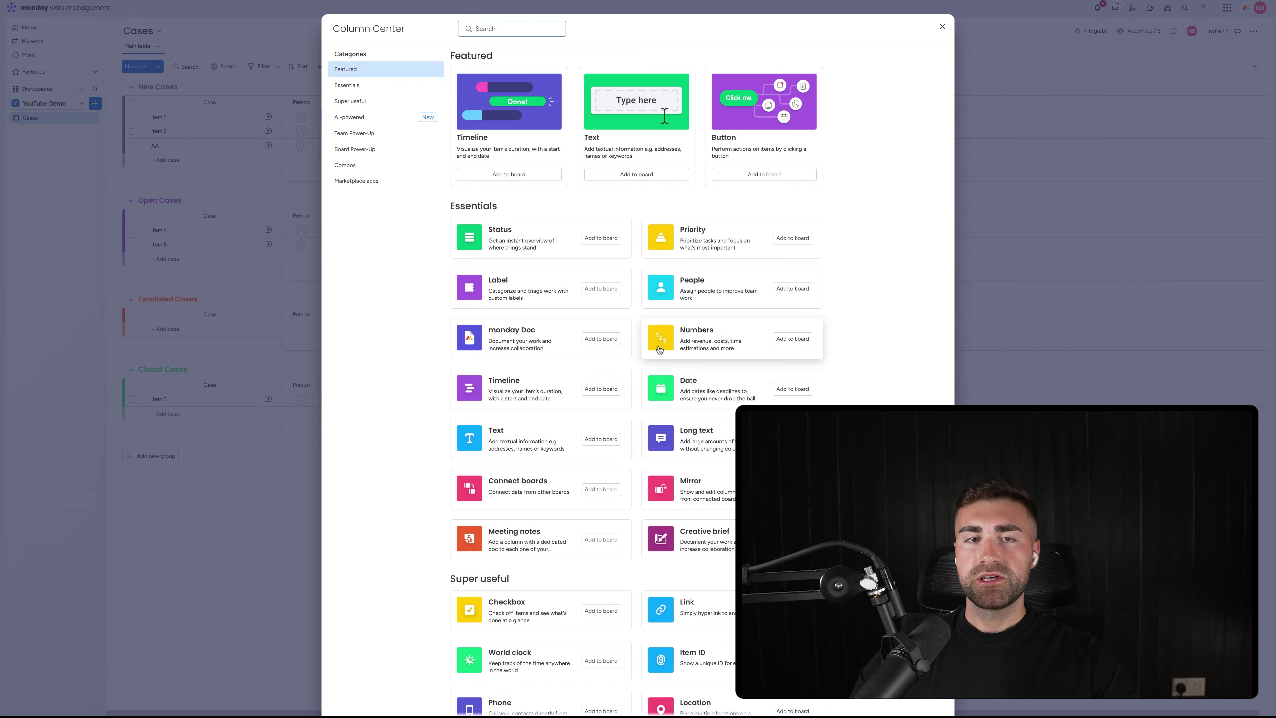
click(694, 331)
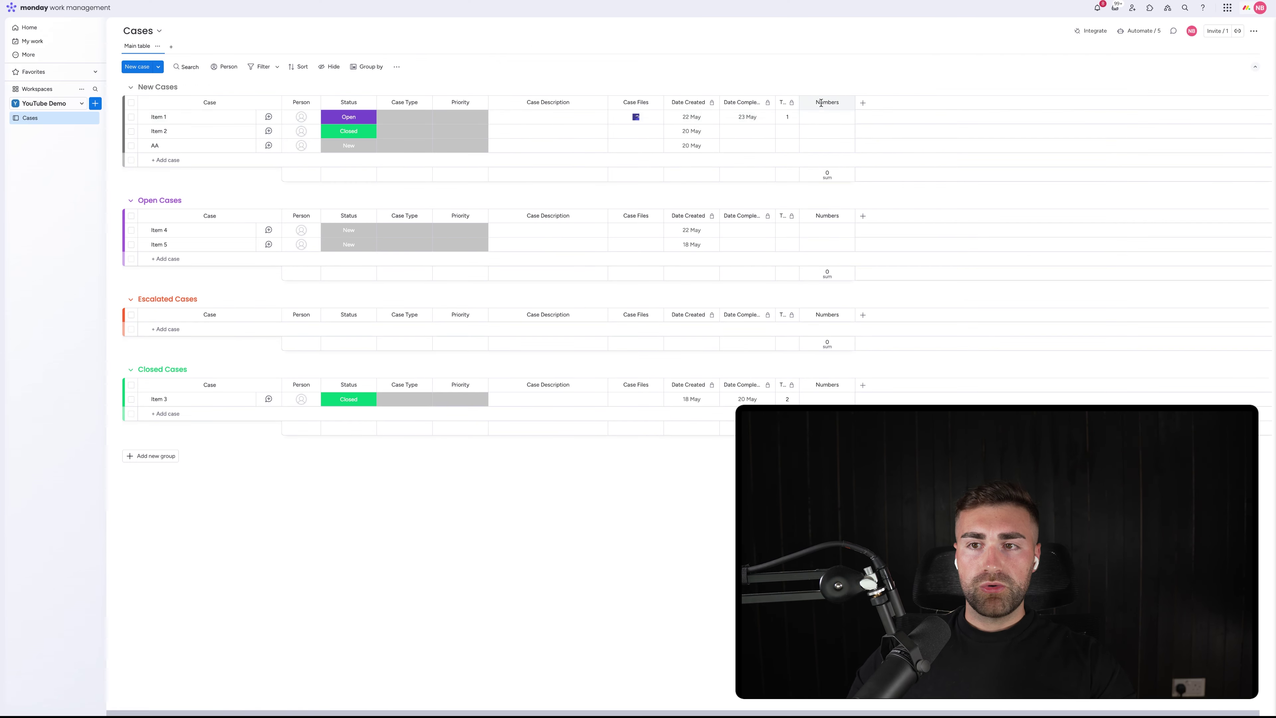
drag(754, 102, 681, 84)
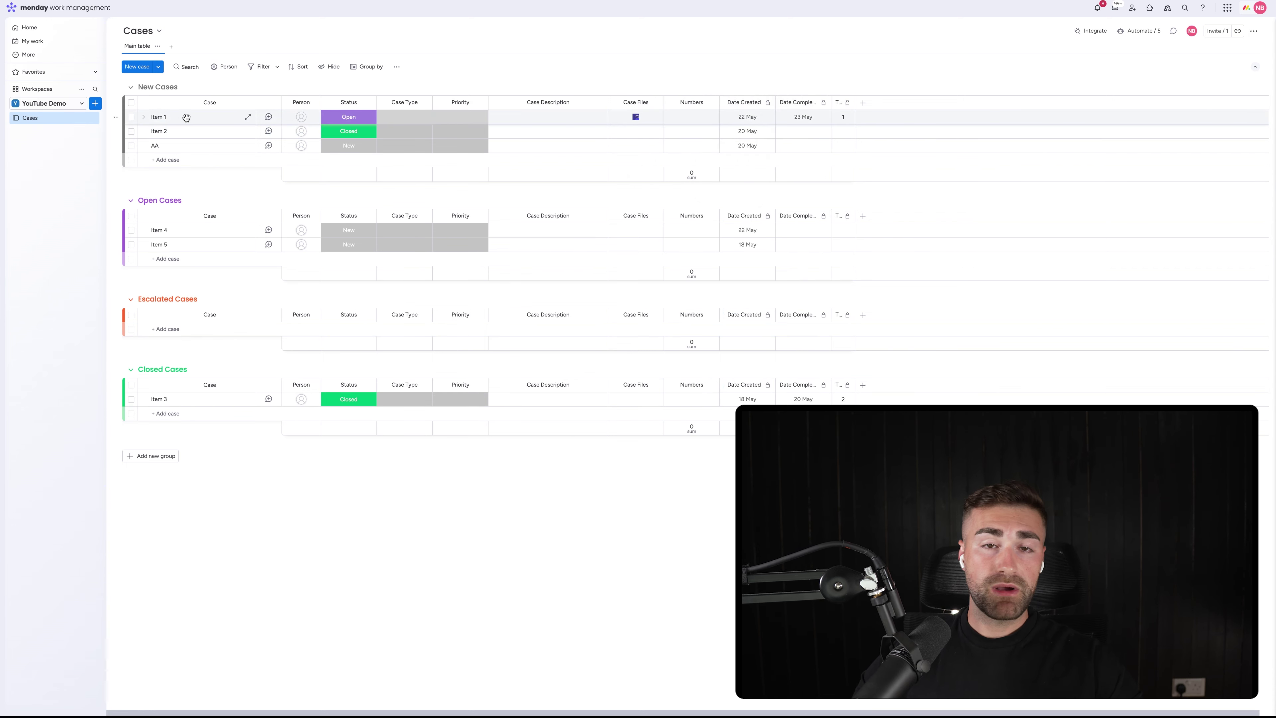
Rename the new Numbers column to Case Cost
click(404, 116)
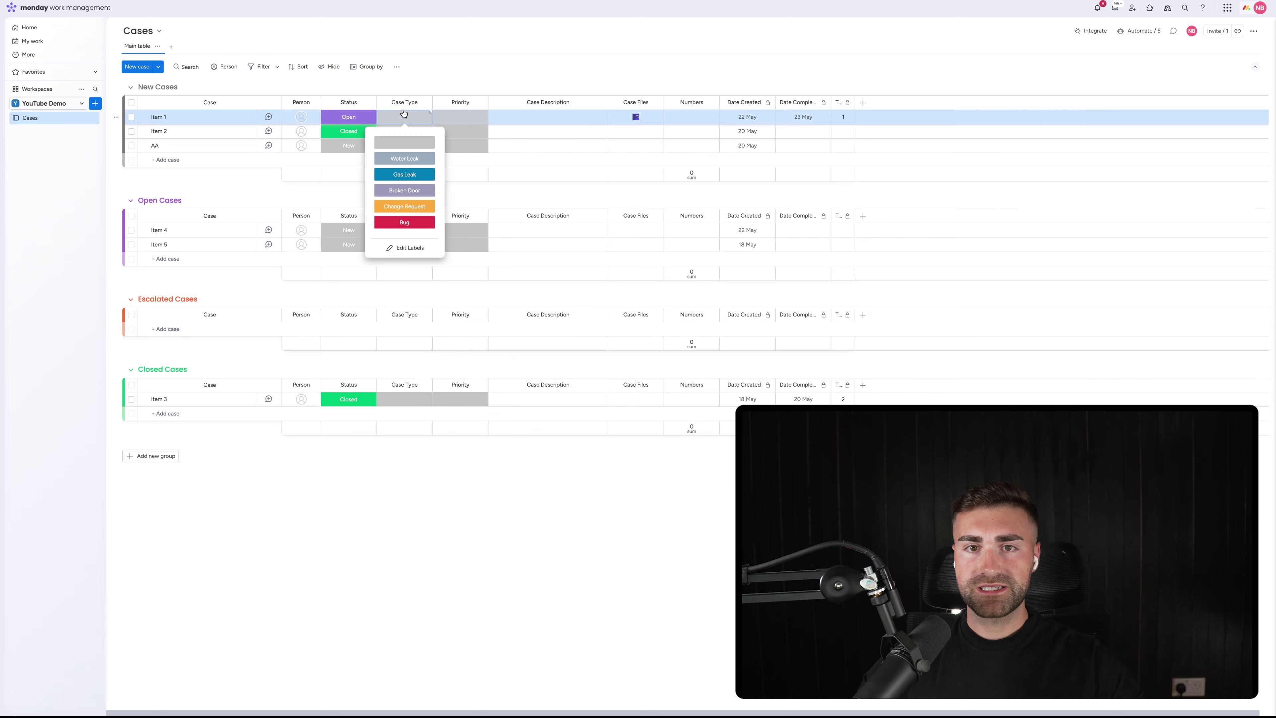
click(474, 123)
click(591, 119)
click(632, 108)
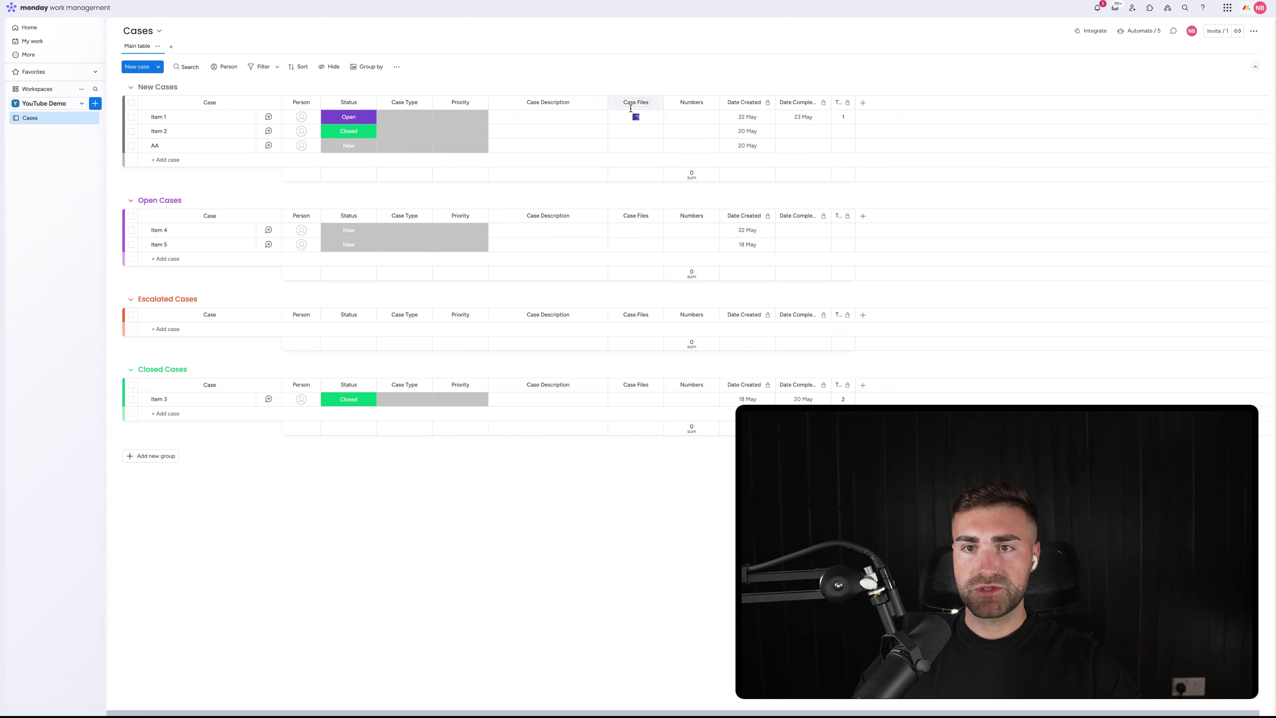
click(691, 103)
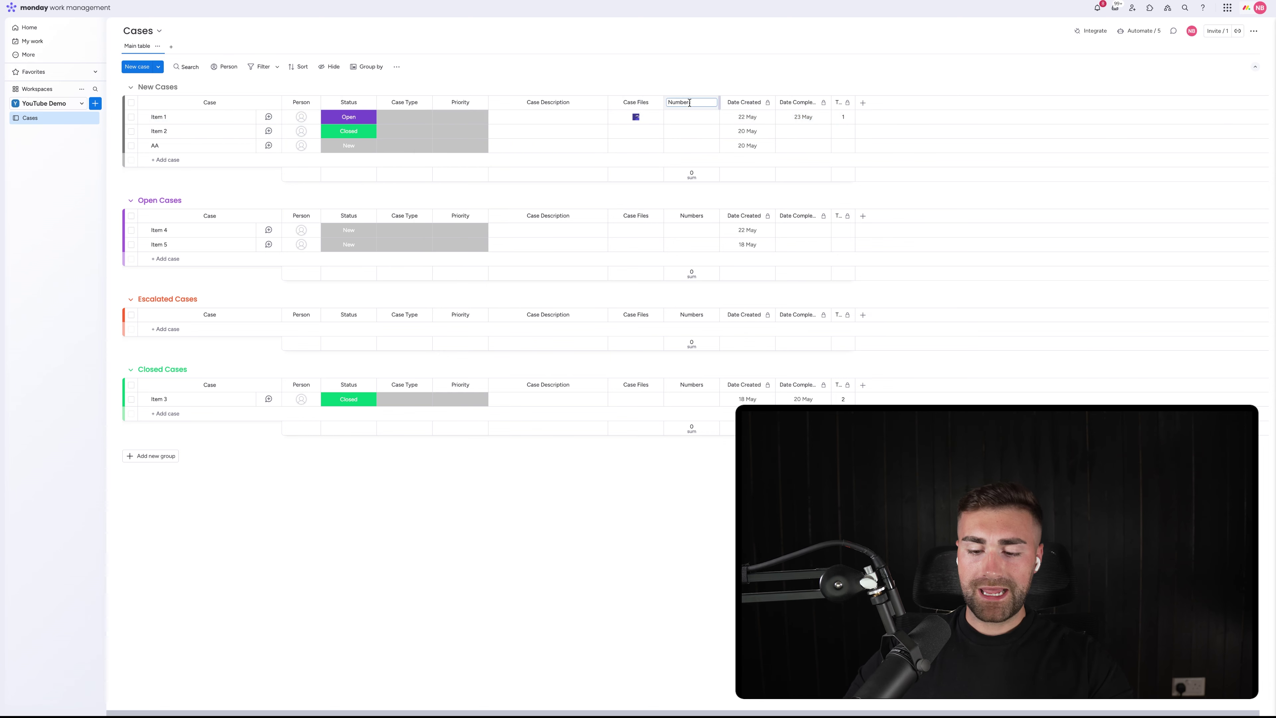
key(BackSpace)
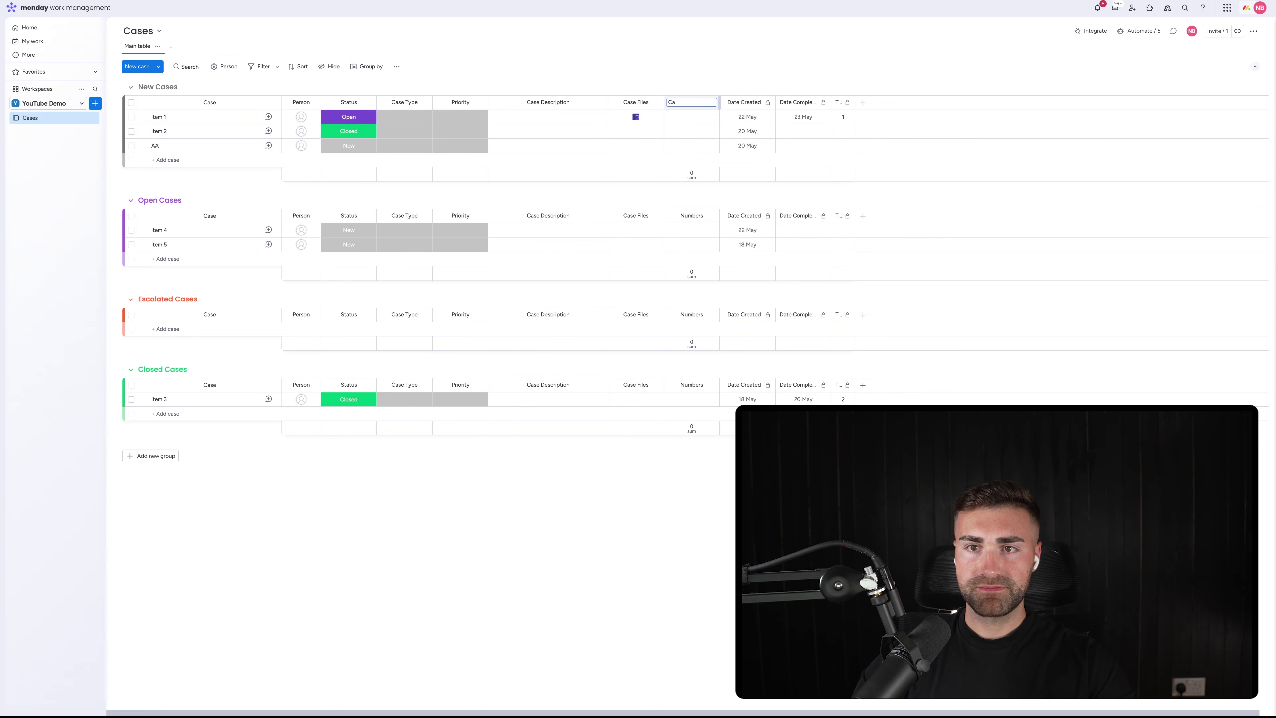
text(Case Cost)
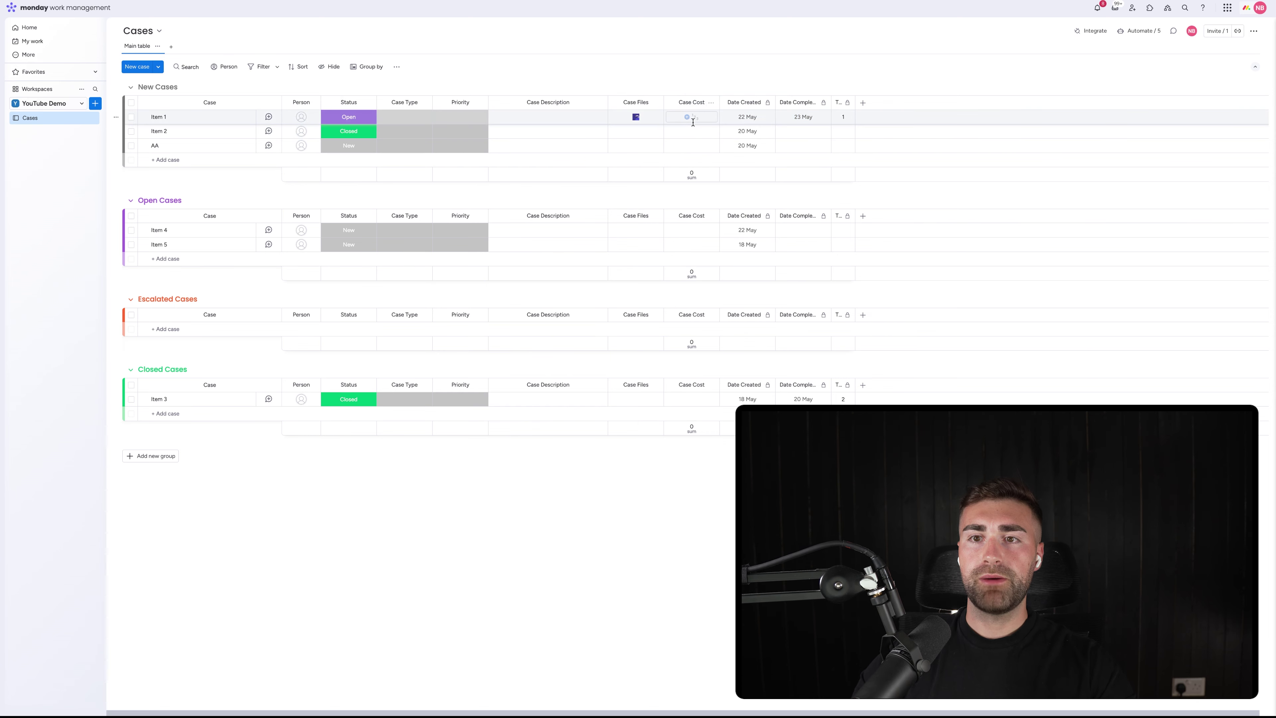
key(Return)
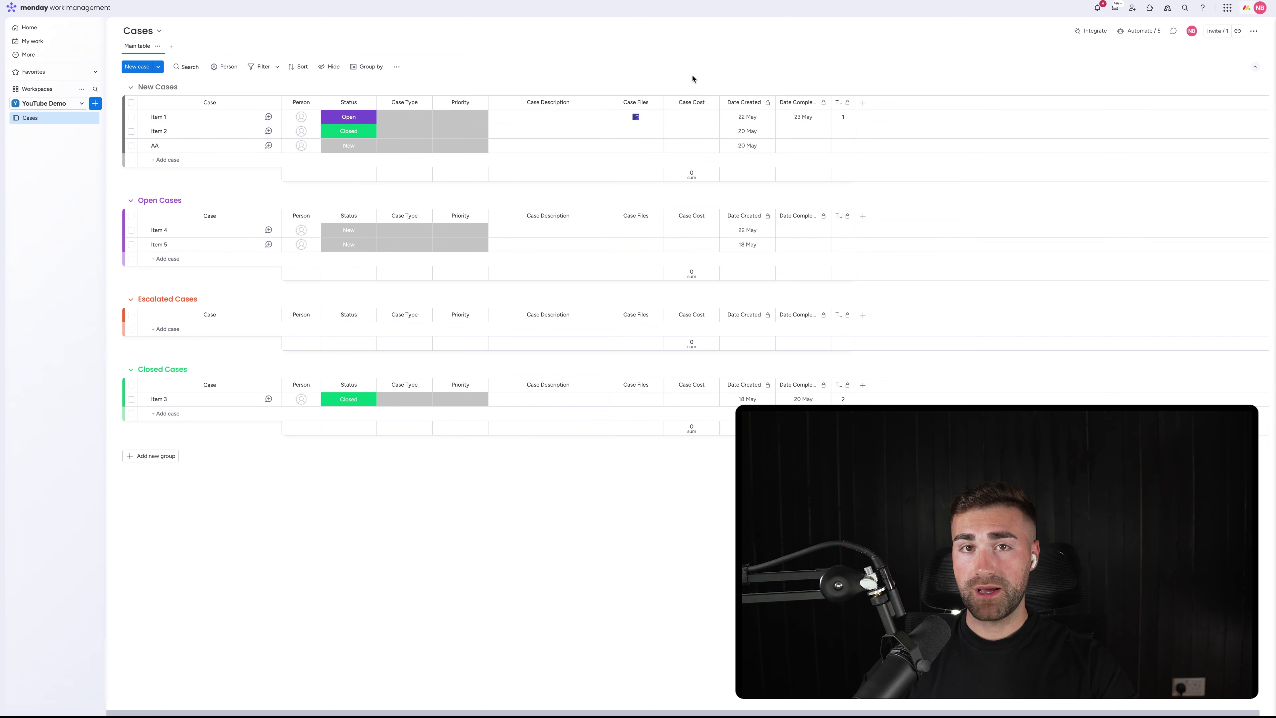
Set the Case Cost unit to dollars and hide its column summary
click(710, 103)
mouse_move(741, 106)
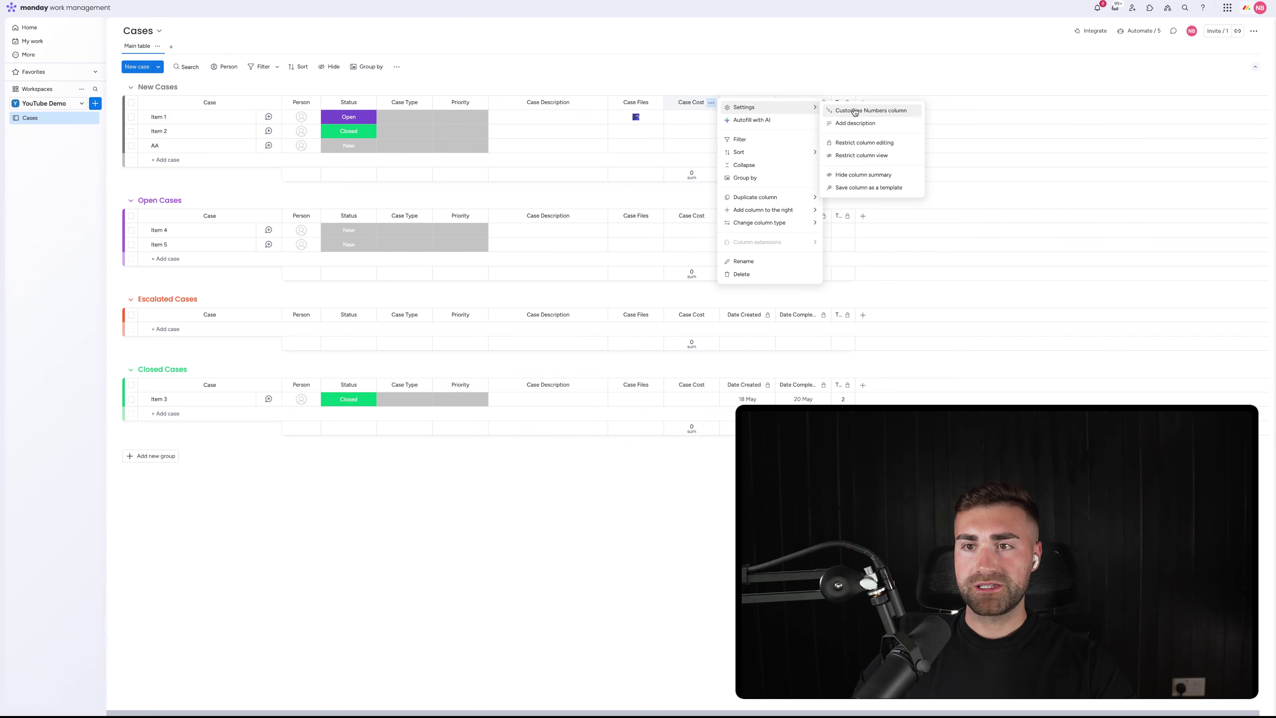
click(869, 110)
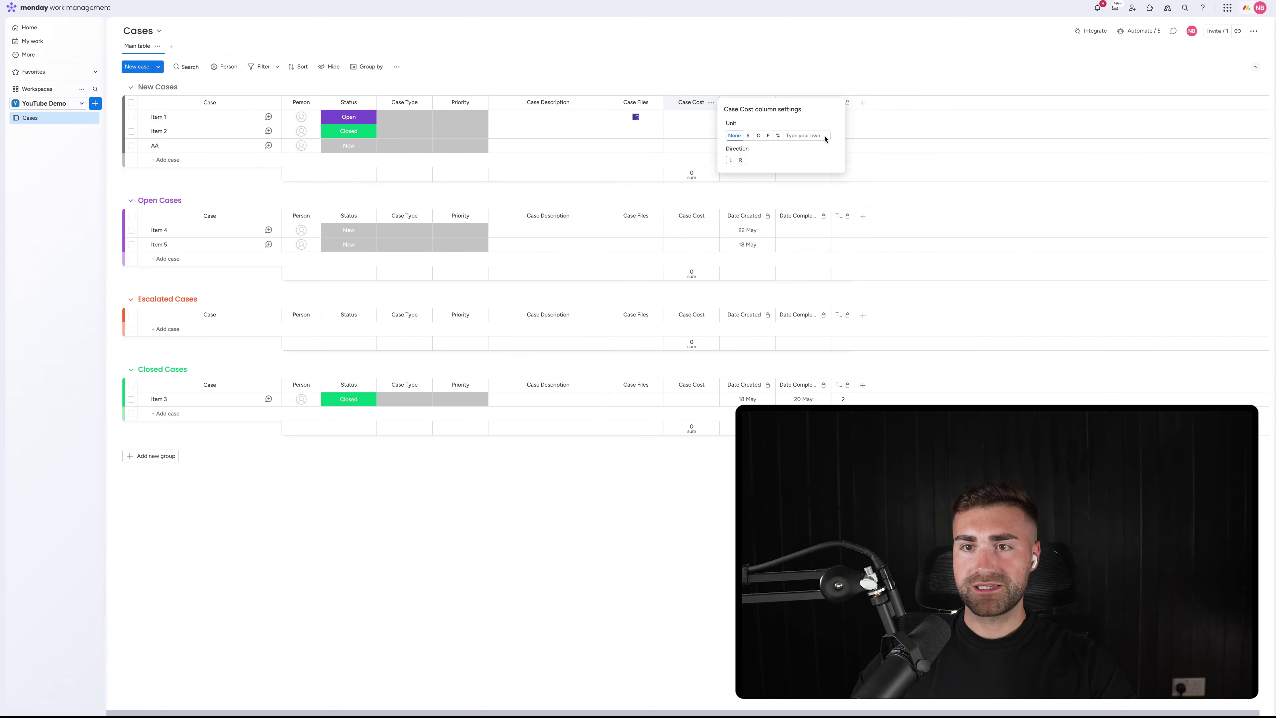
click(749, 136)
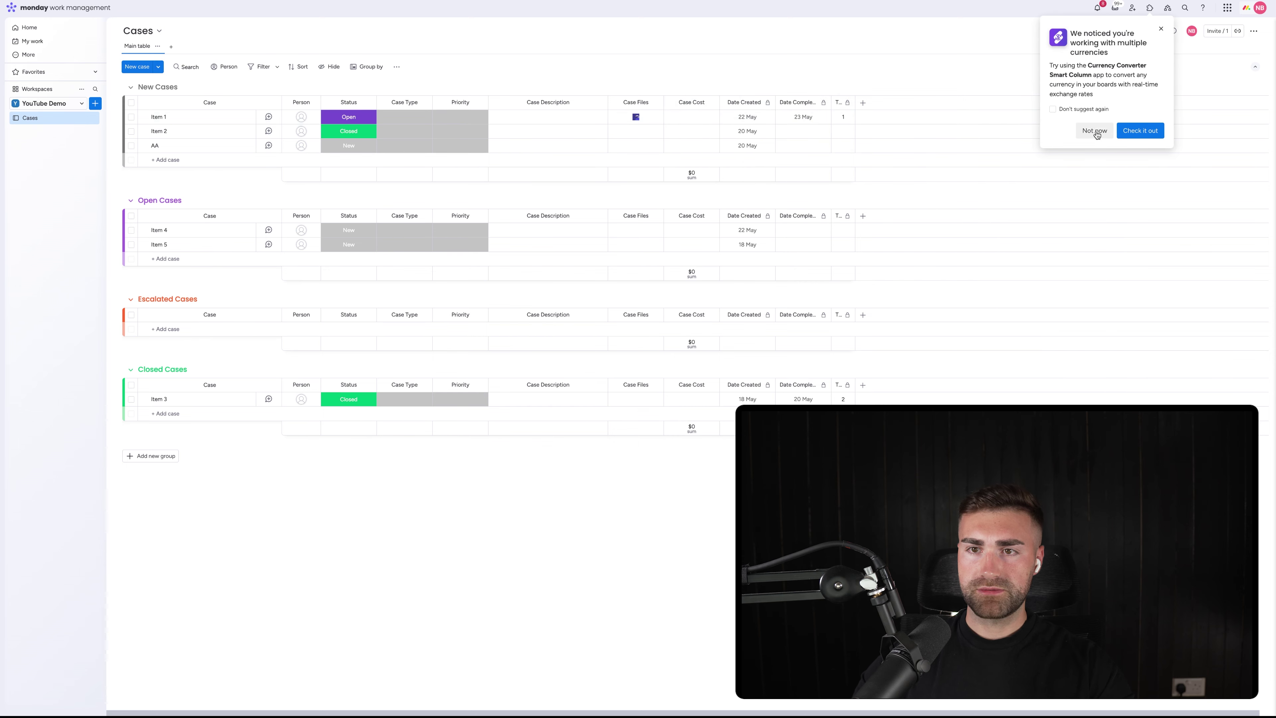
click(1094, 130)
click(857, 174)
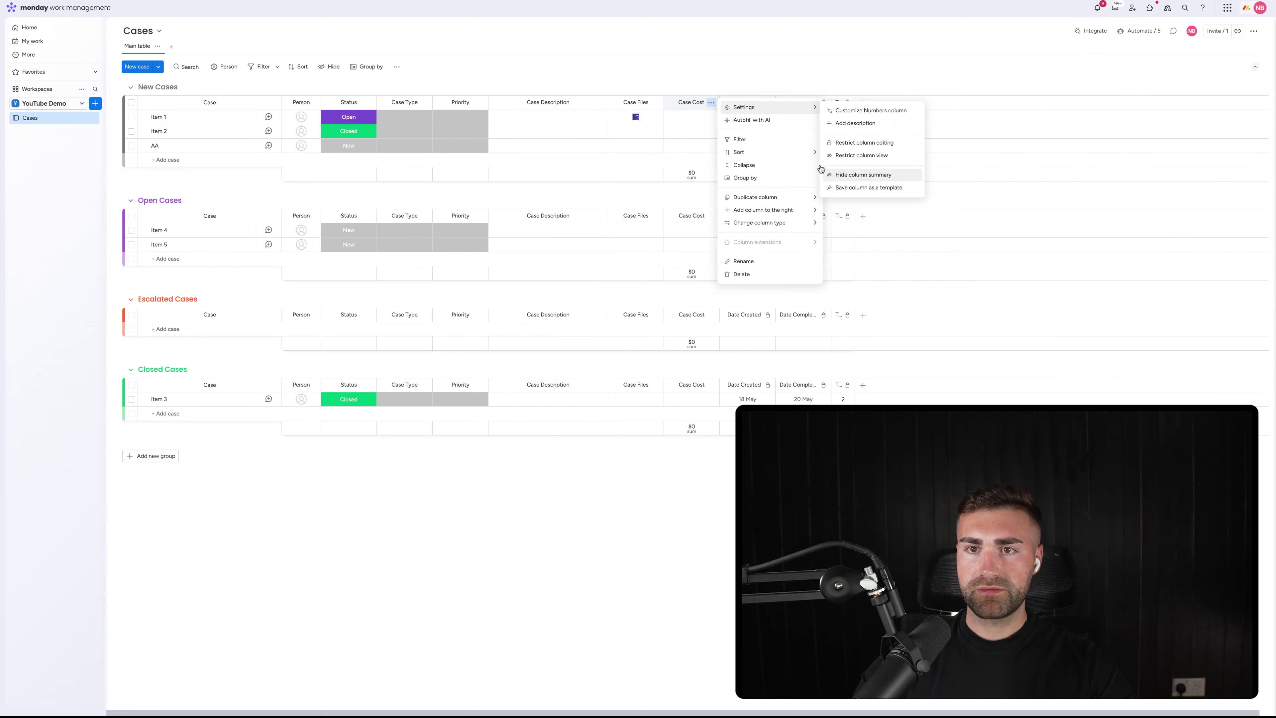
Enter a Case Cost of 100 for Item 1
click(690, 117)
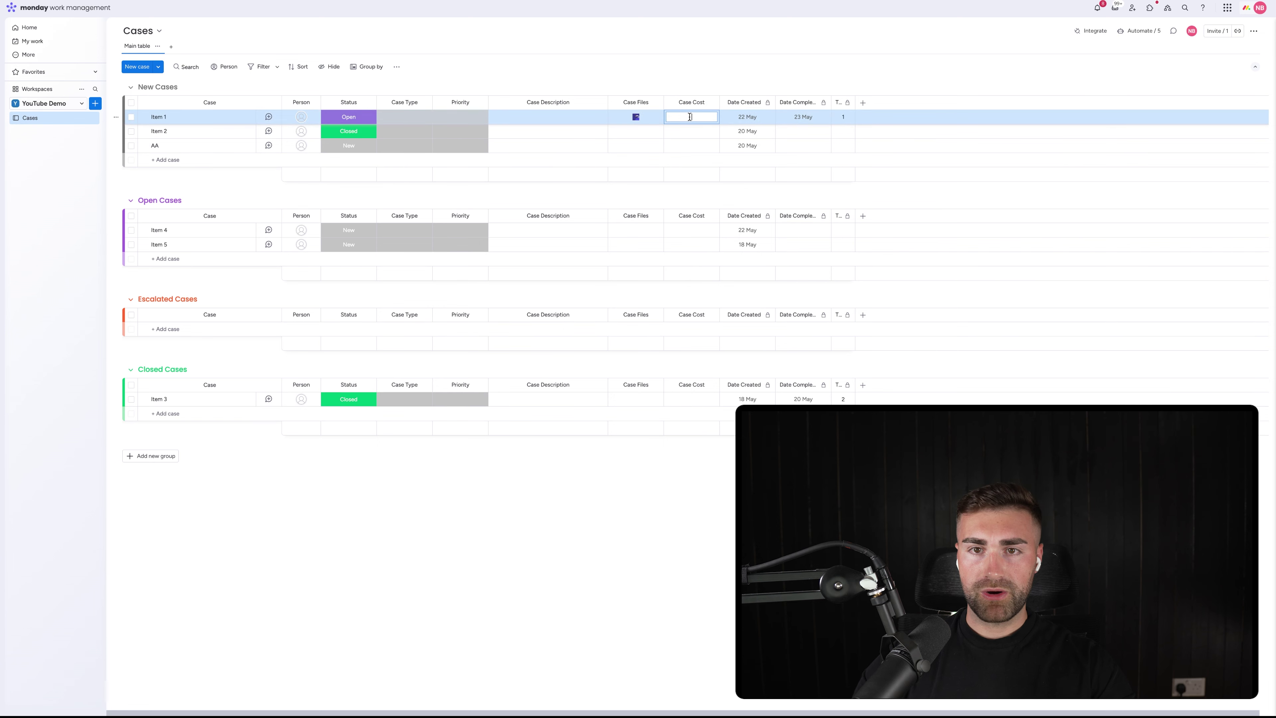
text(100)
key(Return)
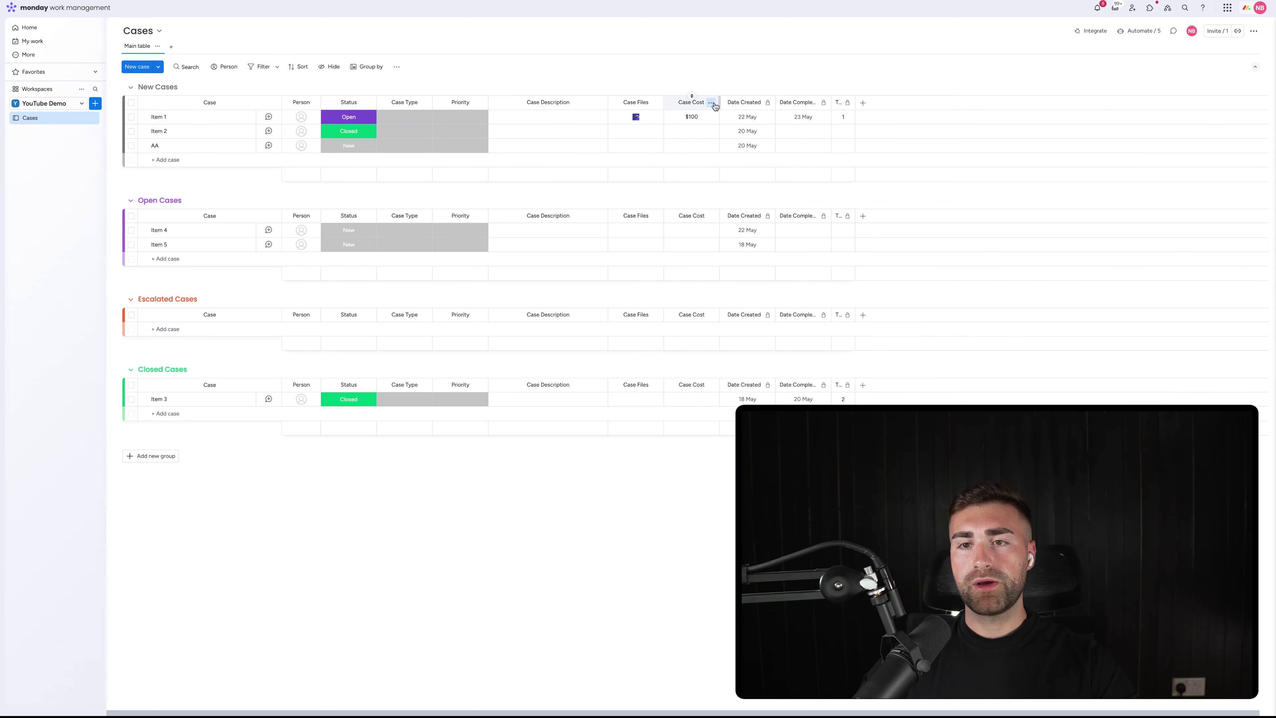
click(715, 106)
click(884, 105)
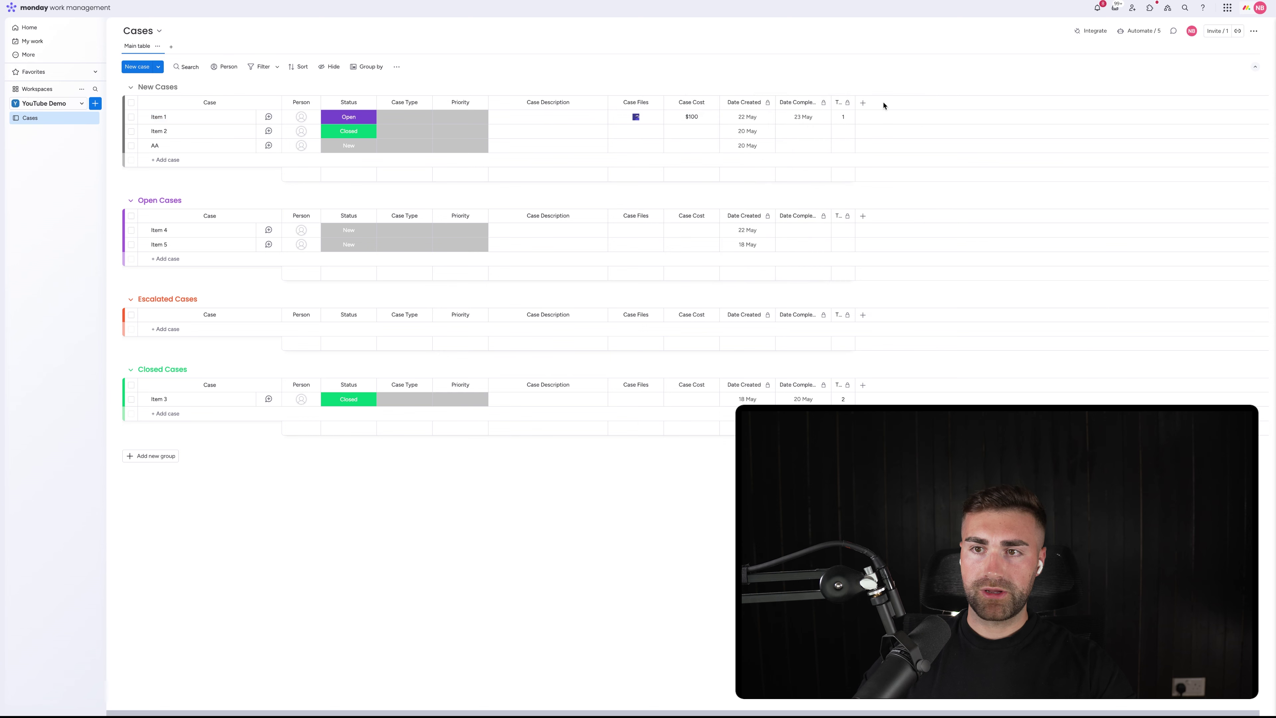
click(863, 105)
Add a Numbers column named Case Revenue and place it before Case Cost
text(numbers)
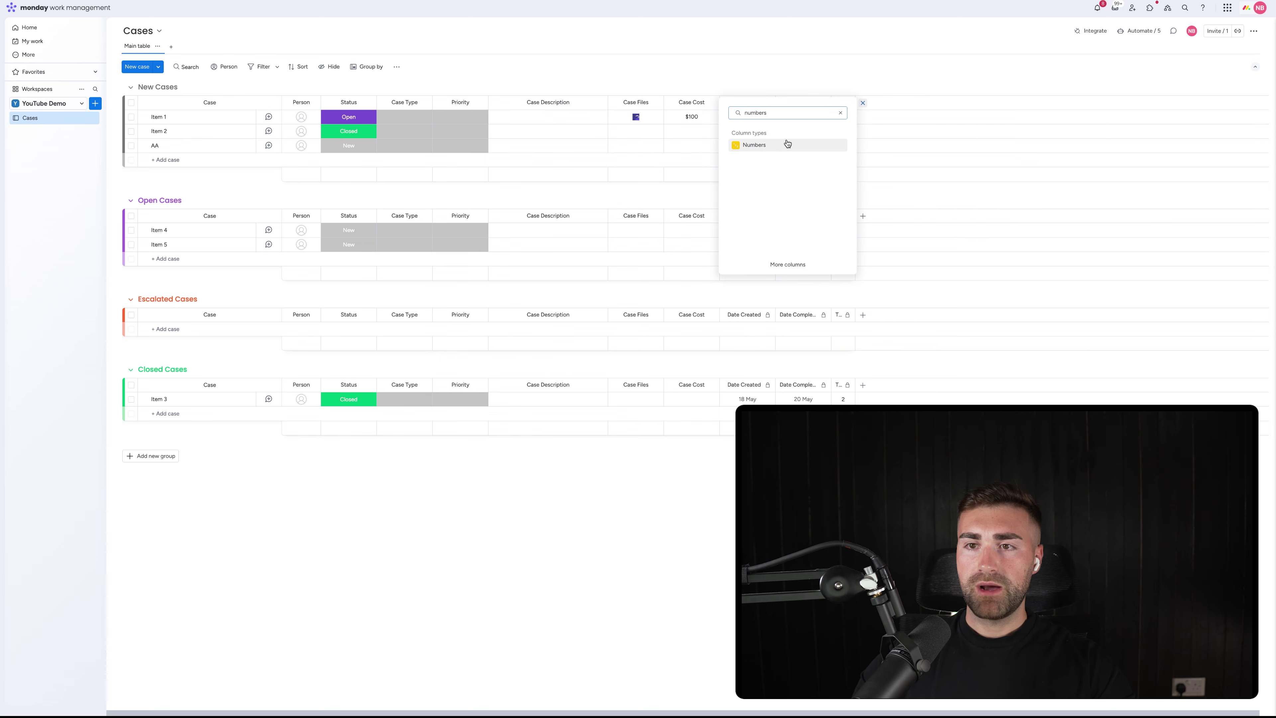
click(787, 144)
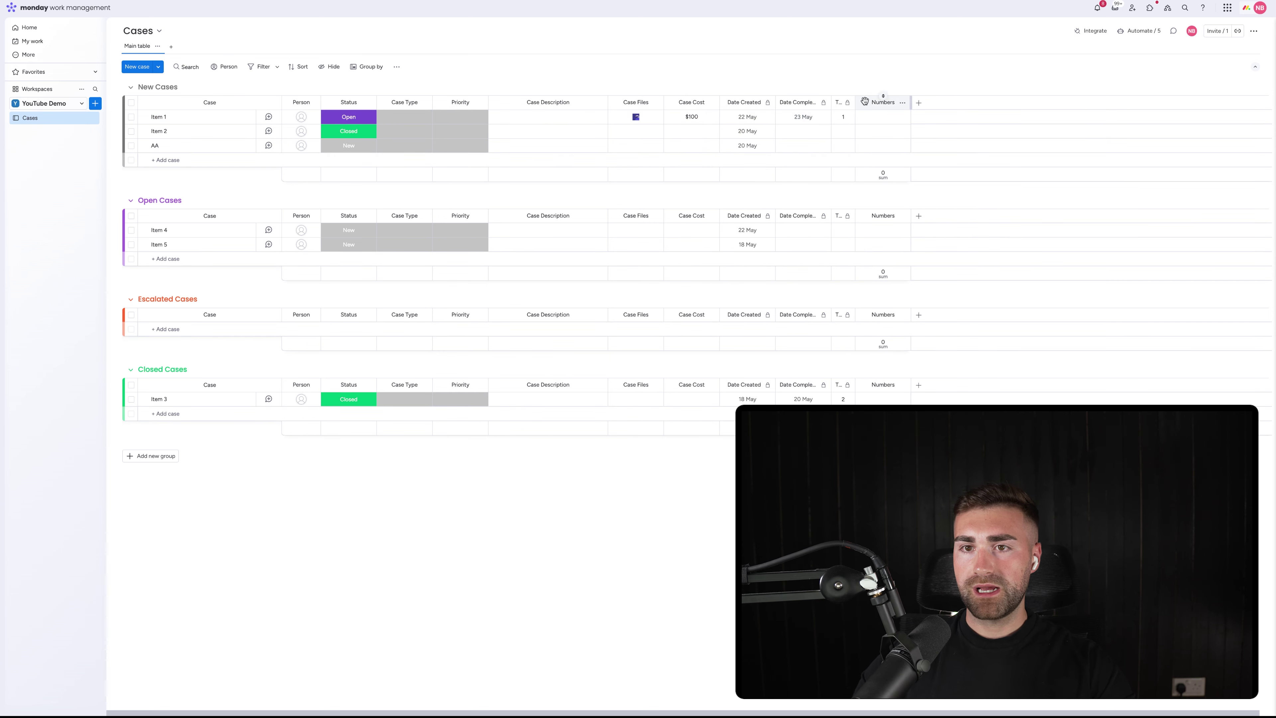
drag(864, 104, 746, 104)
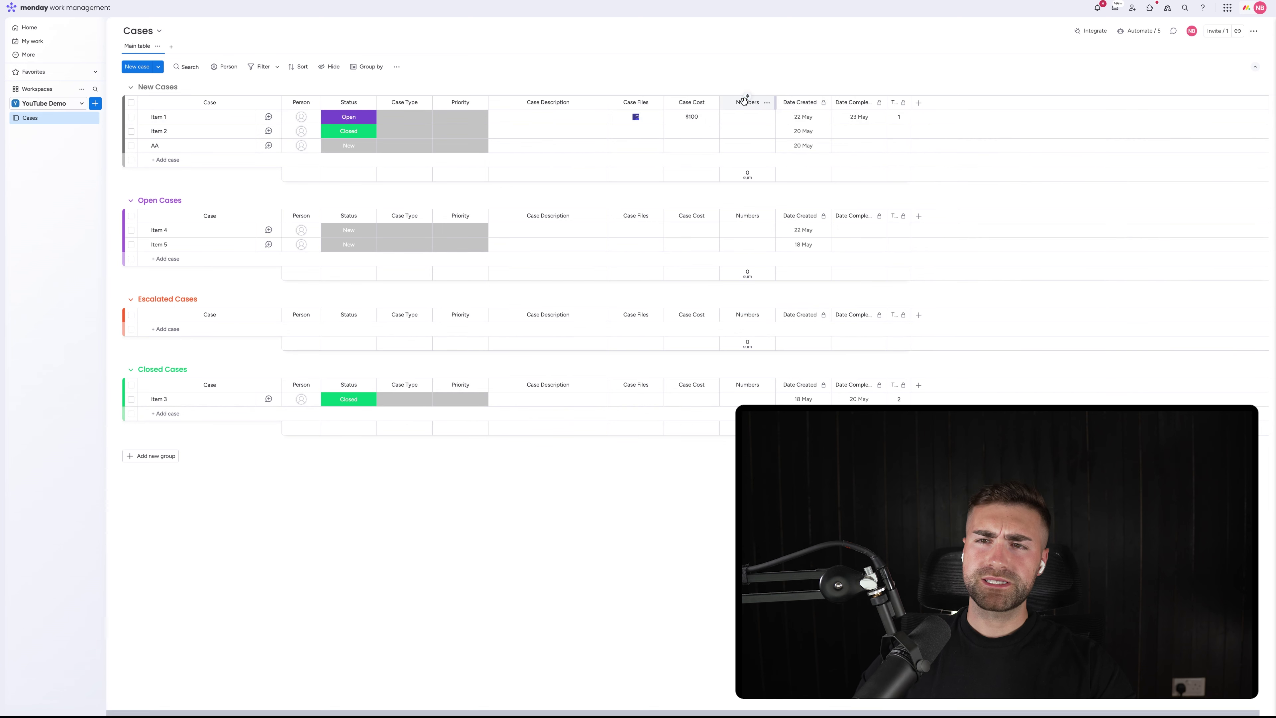
click(744, 104)
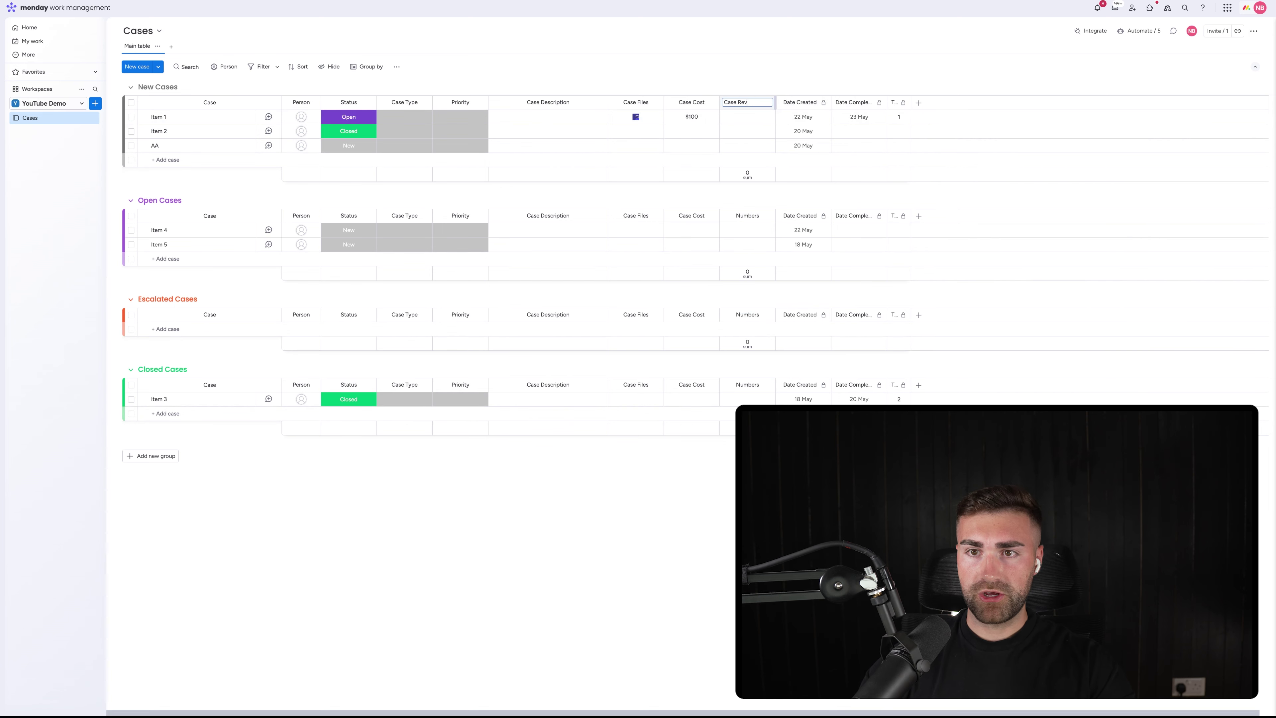
text(Case Revenue)
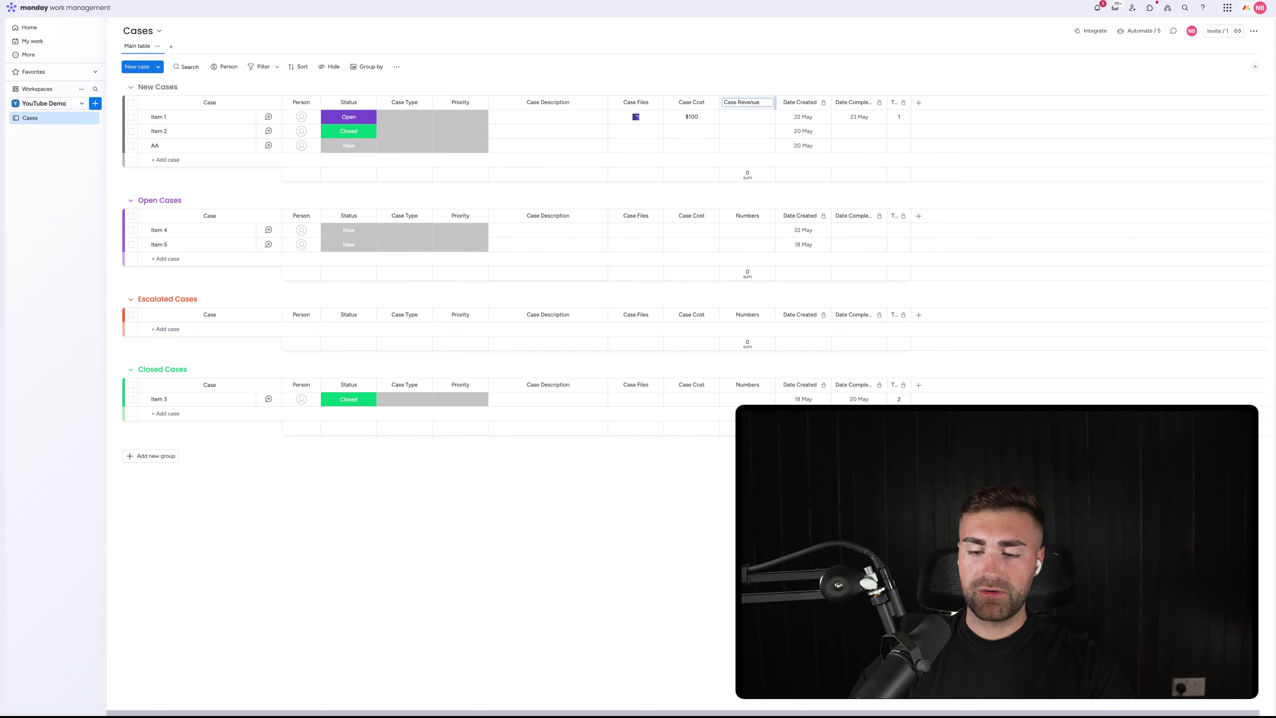
key(Return)
drag(737, 100, 692, 100)
click(697, 117)
Set the Case Revenue unit to dollars and hide its column summary
click(710, 102)
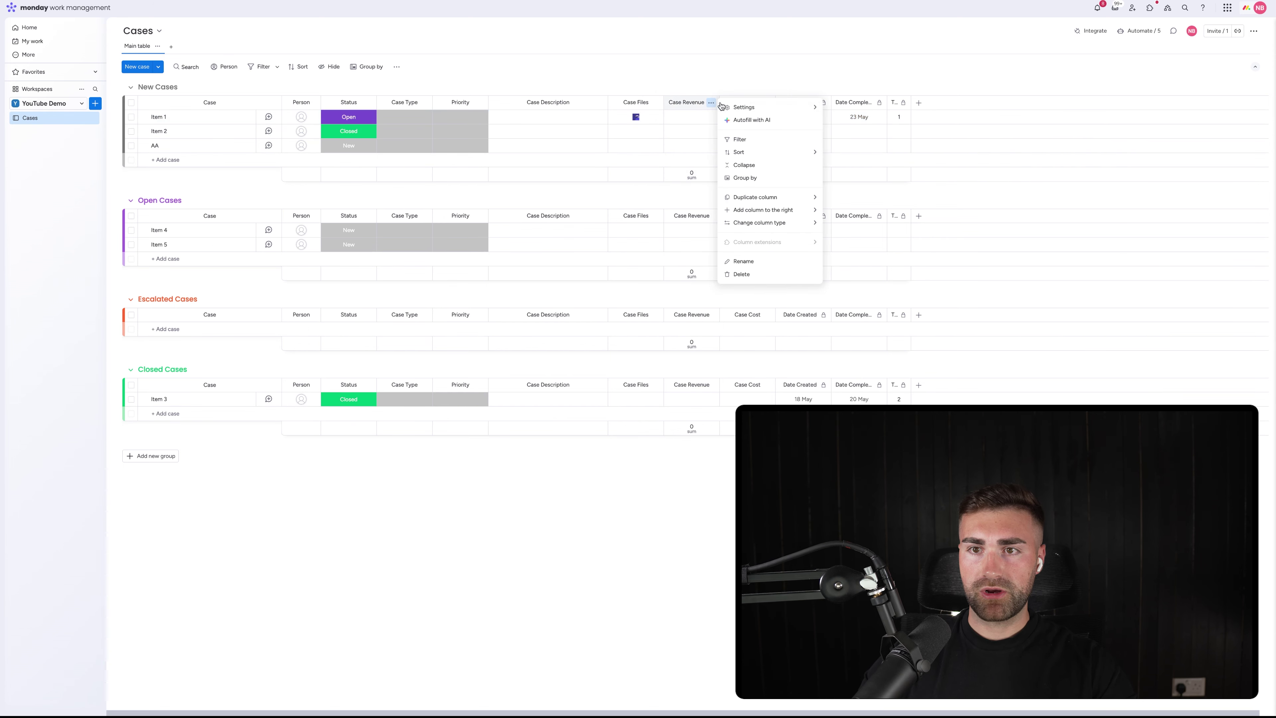
mouse_move(743, 105)
click(869, 108)
click(749, 138)
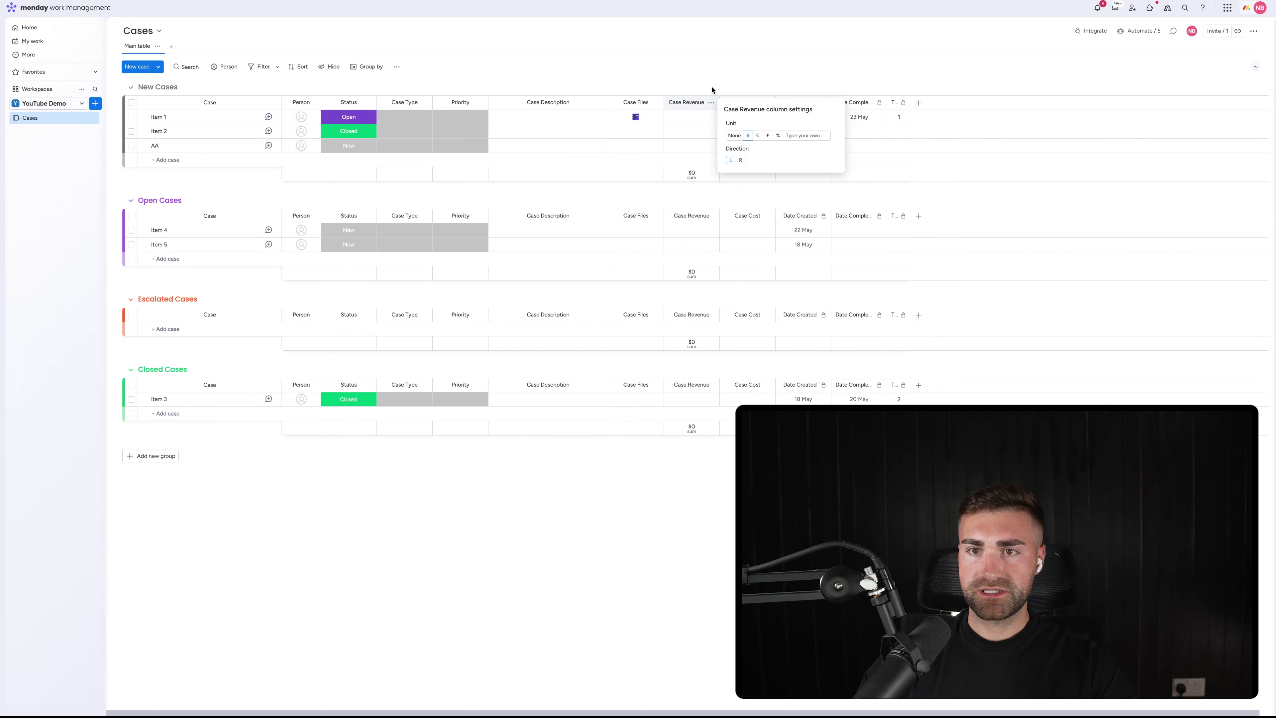
click(686, 101)
click(711, 102)
mouse_move(784, 107)
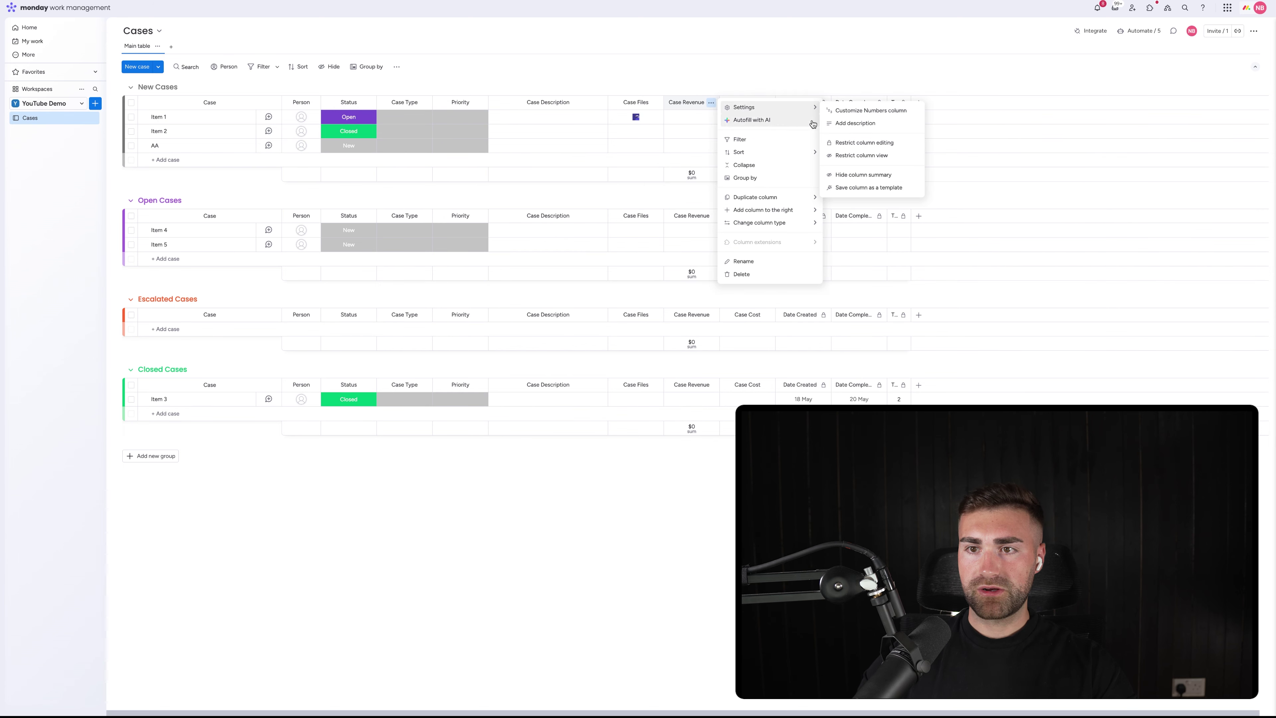
click(863, 174)
Enter a Case Revenue of 150 for Item 1
click(695, 120)
text(1)
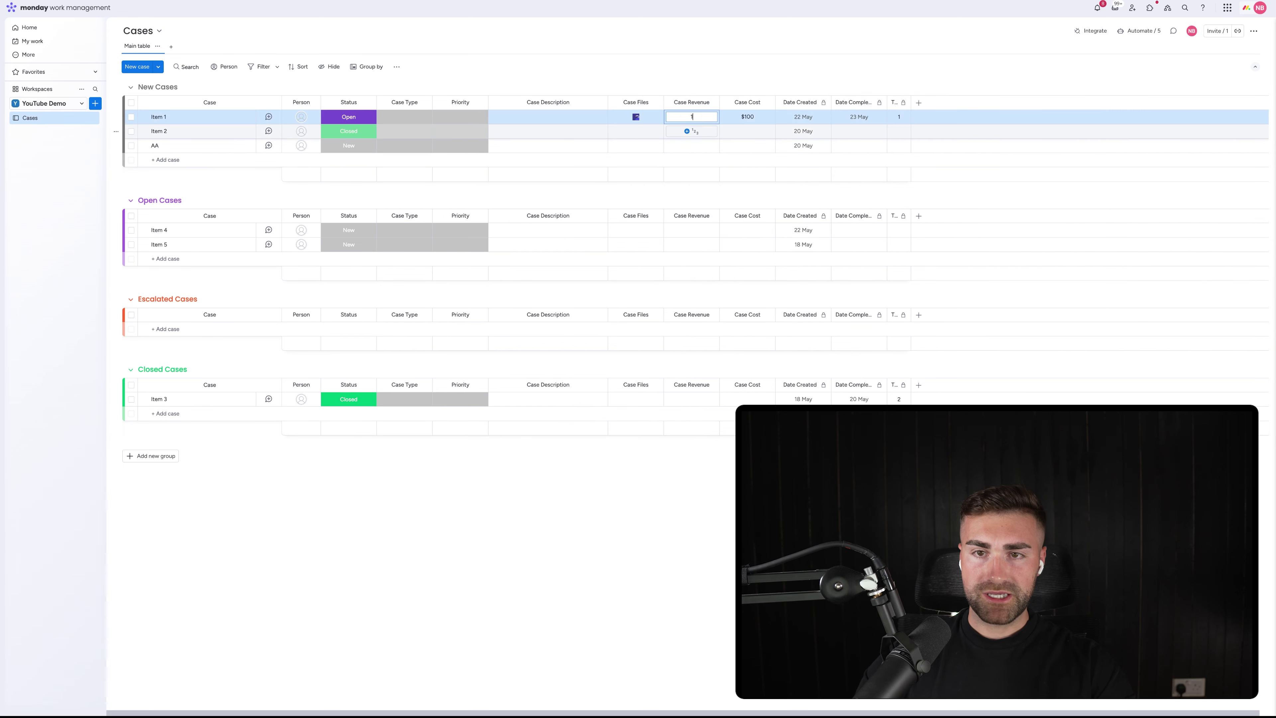
text(50)
key(Return)
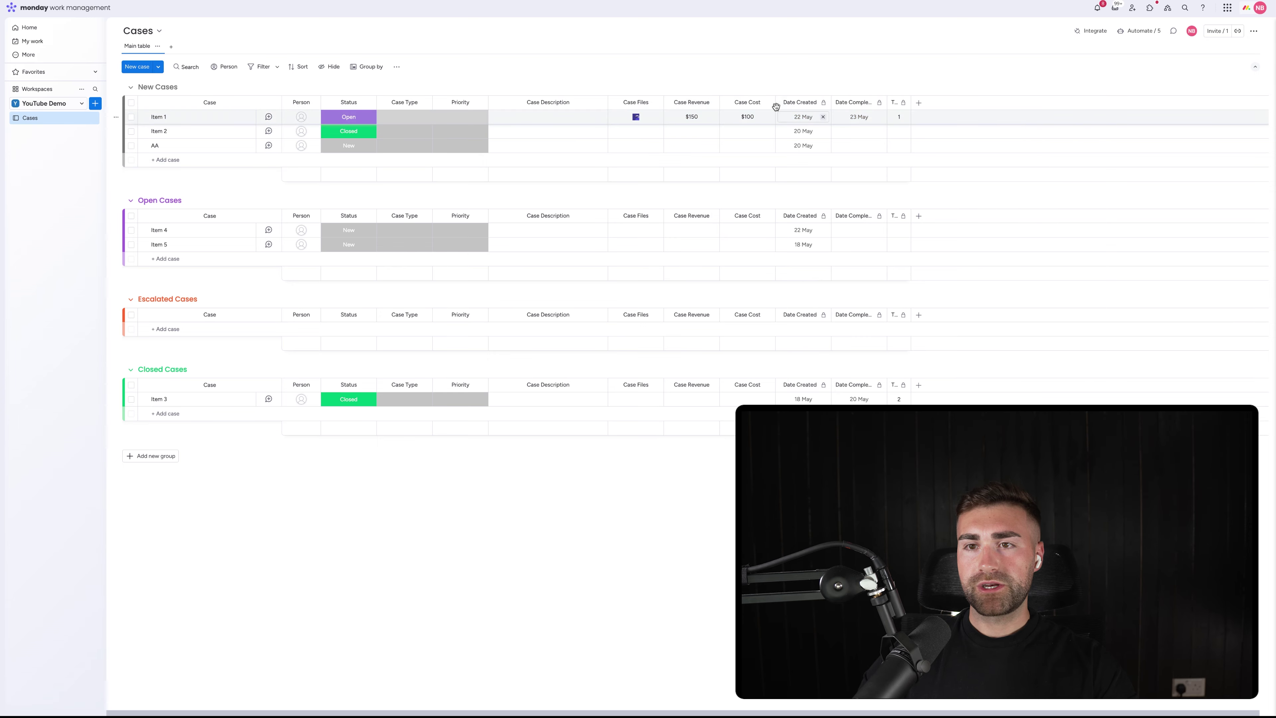
click(767, 102)
Add a Formula column computing {Case Revenue} - {Case Cost} with the AI formula assistant
mouse_move(824, 210)
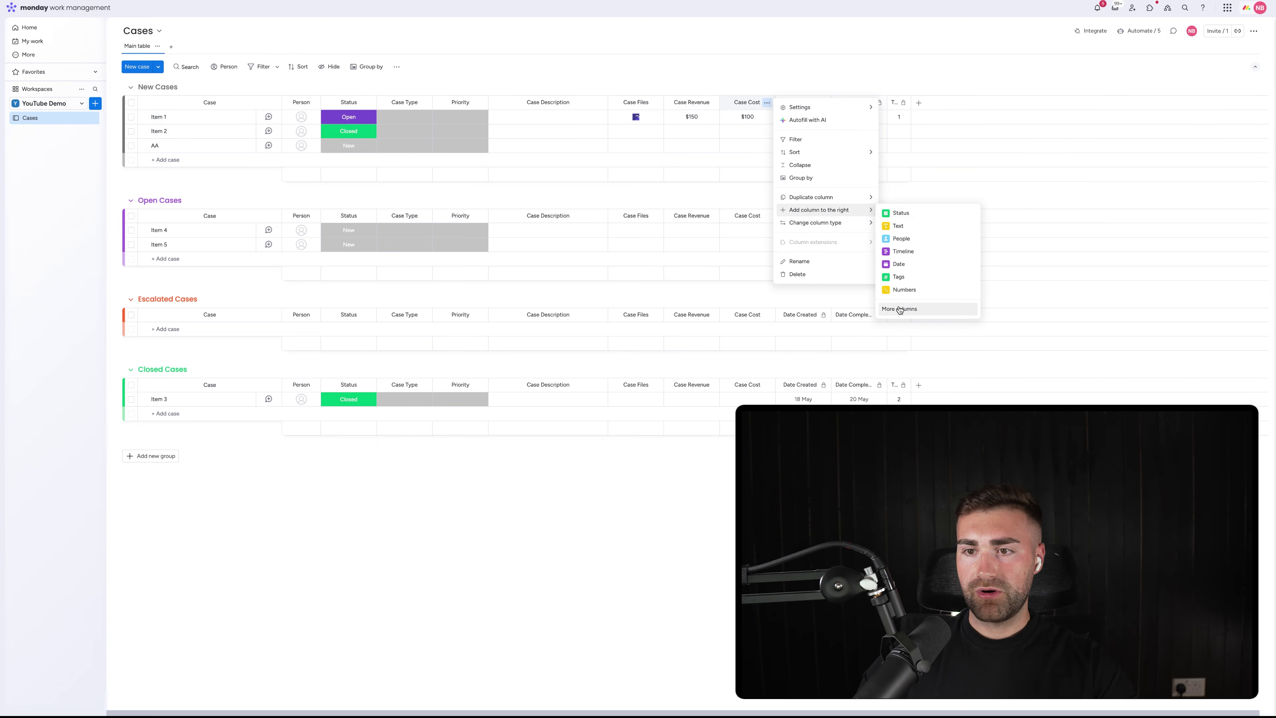
click(900, 309)
text(form)
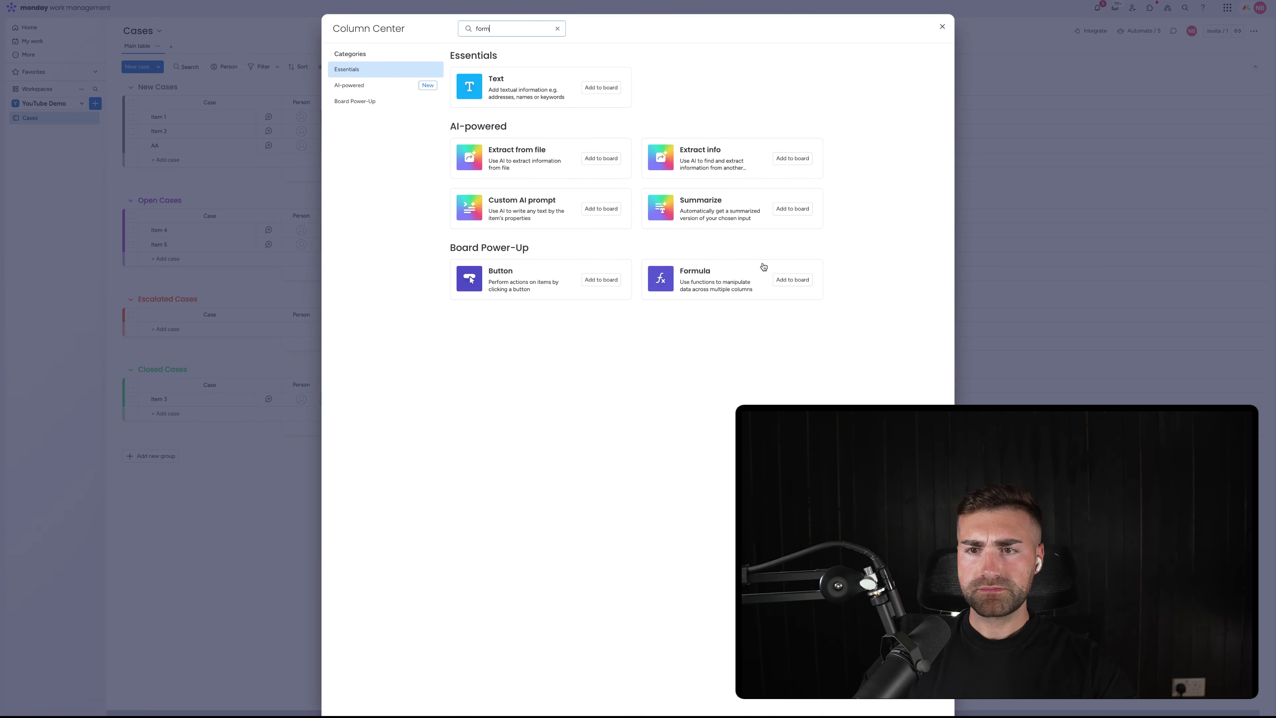
click(793, 279)
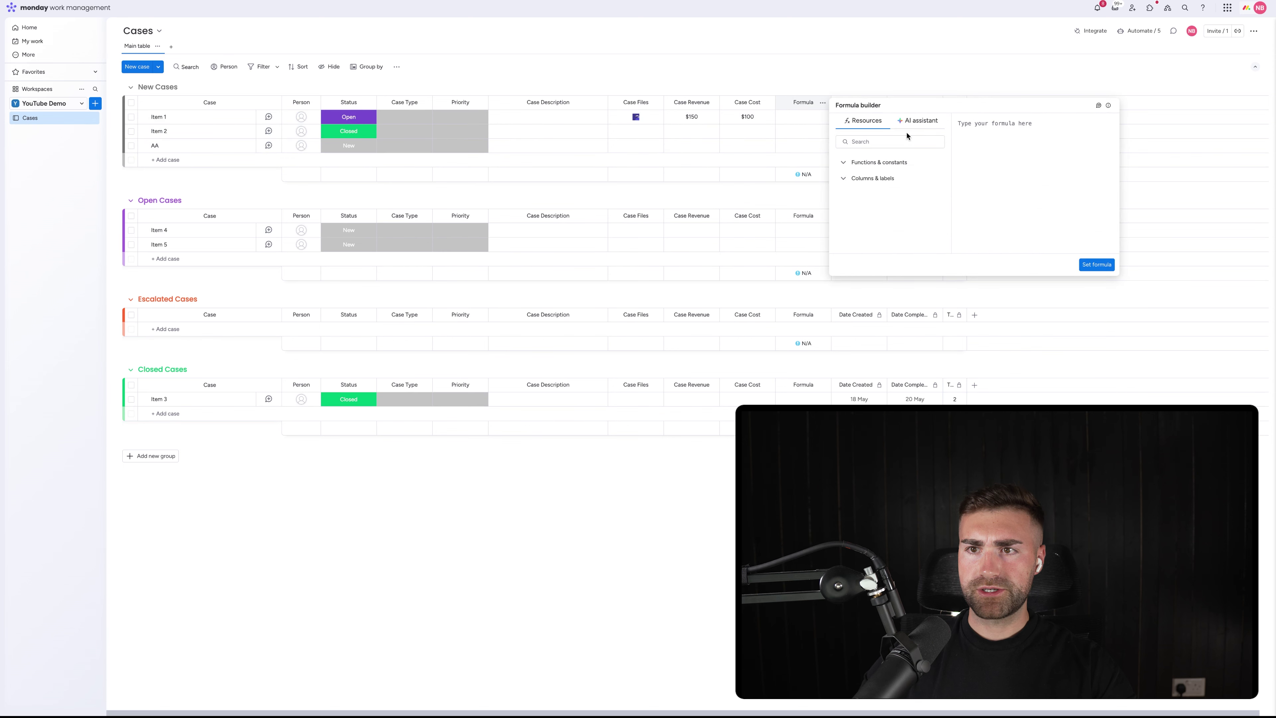
click(917, 120)
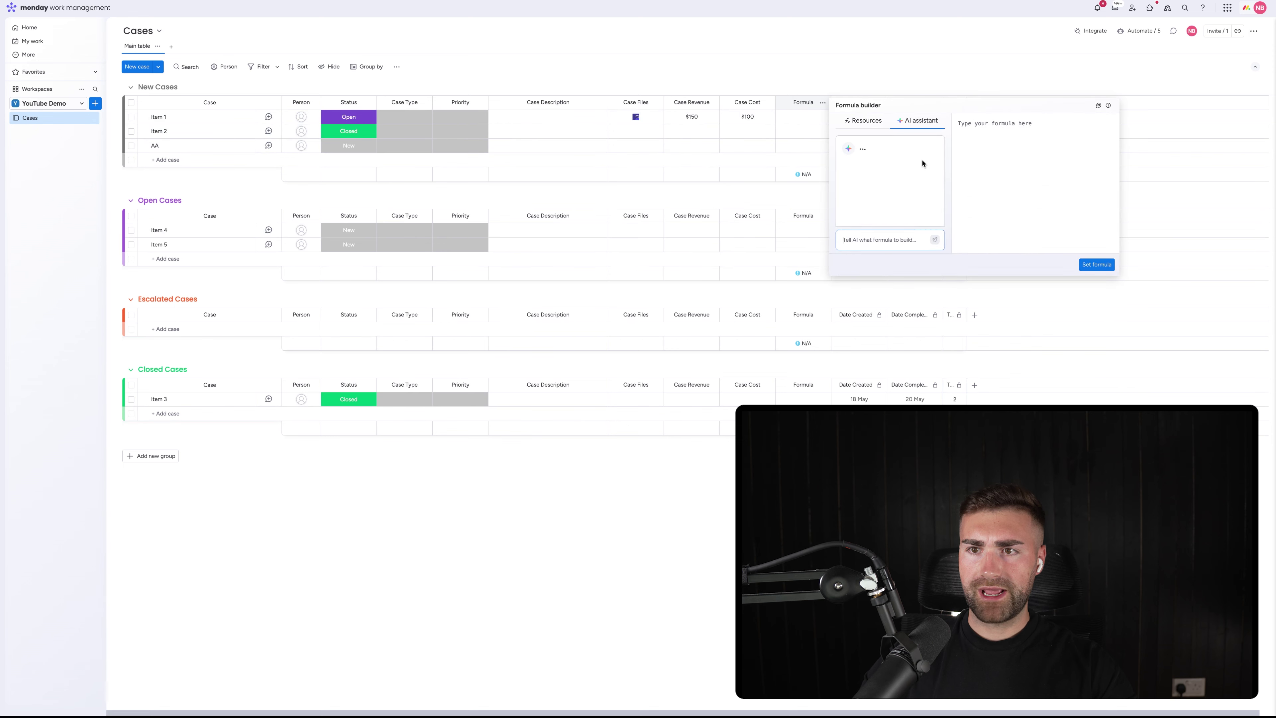
click(859, 241)
text(give me the diff)
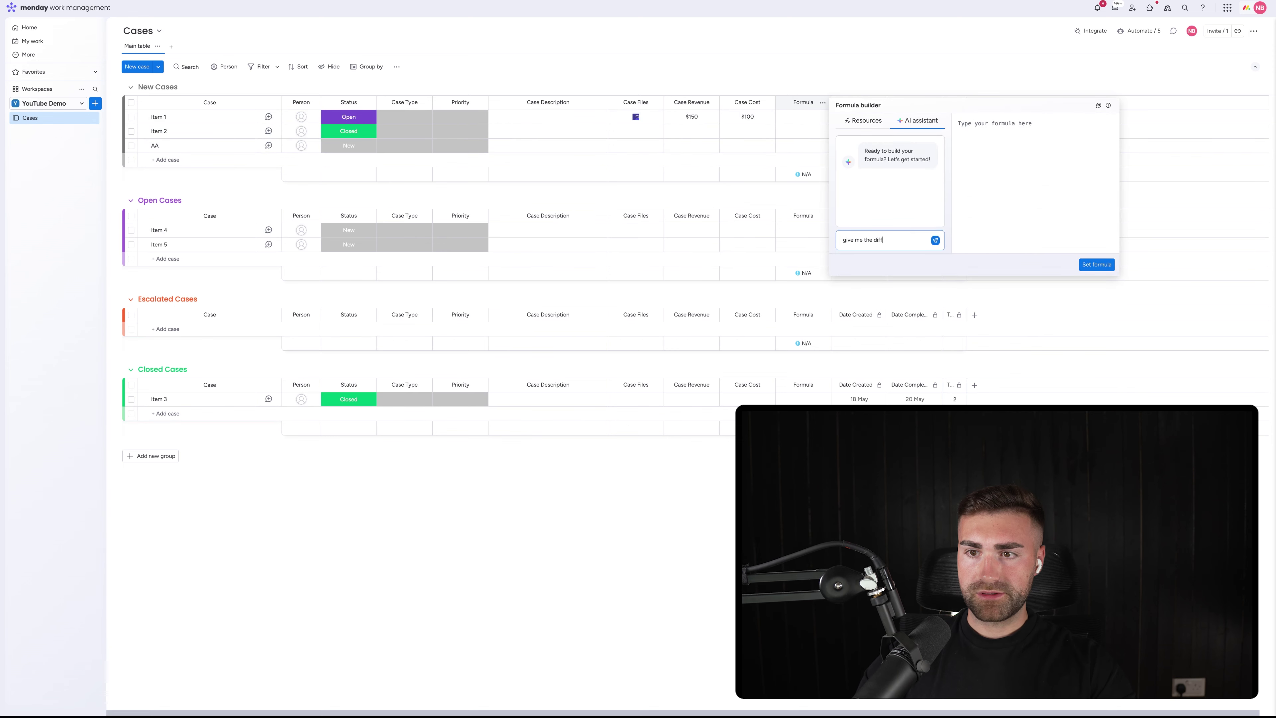
text(erence between)
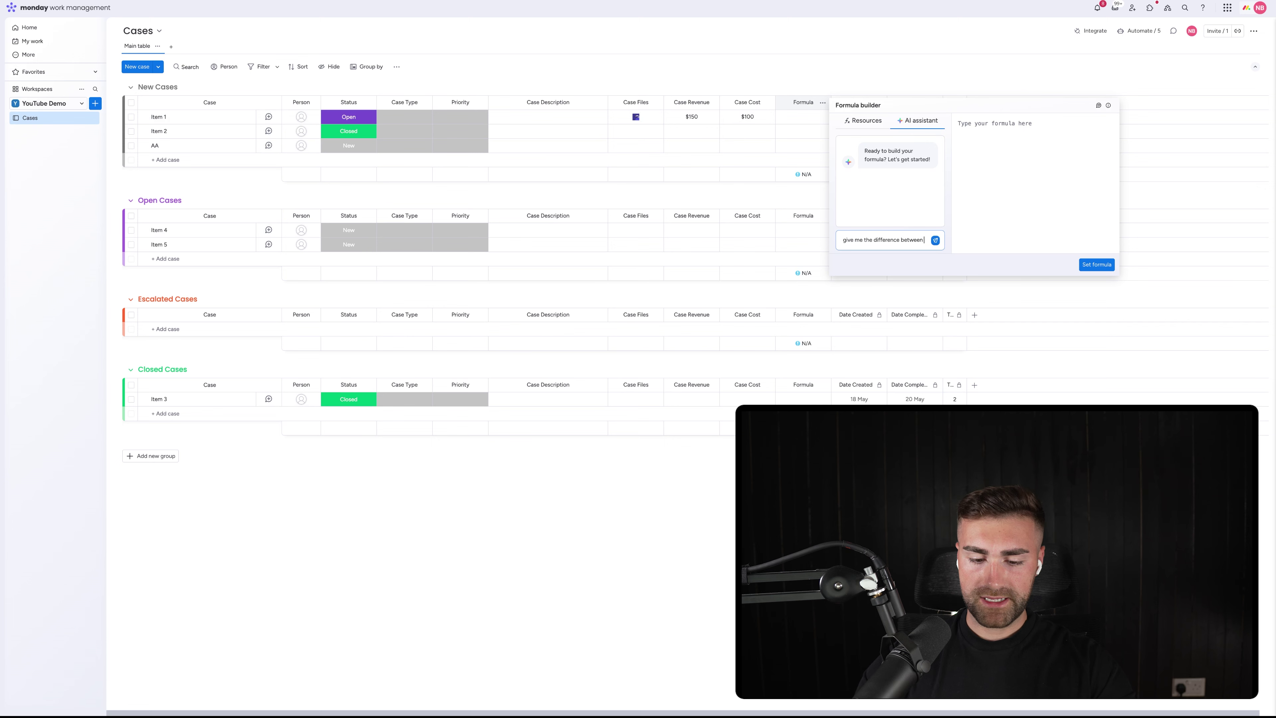
text( case revenue and cas)
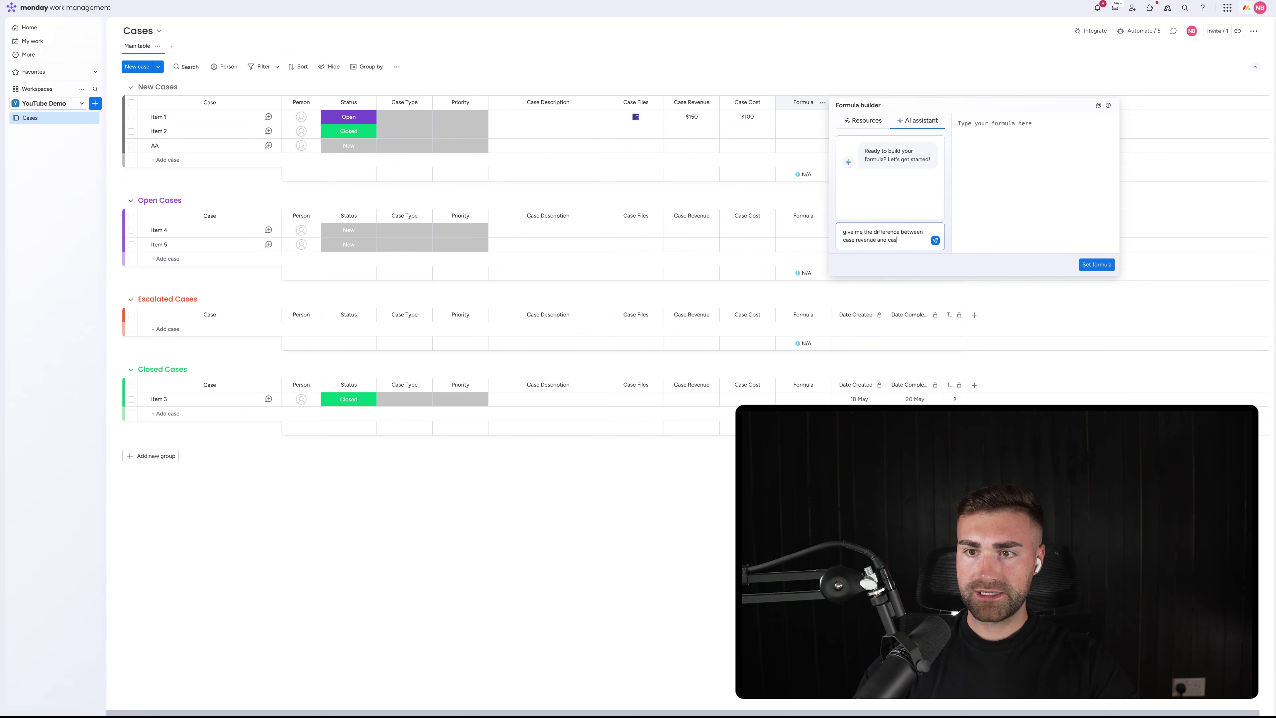
text(e cost)
key(Return)
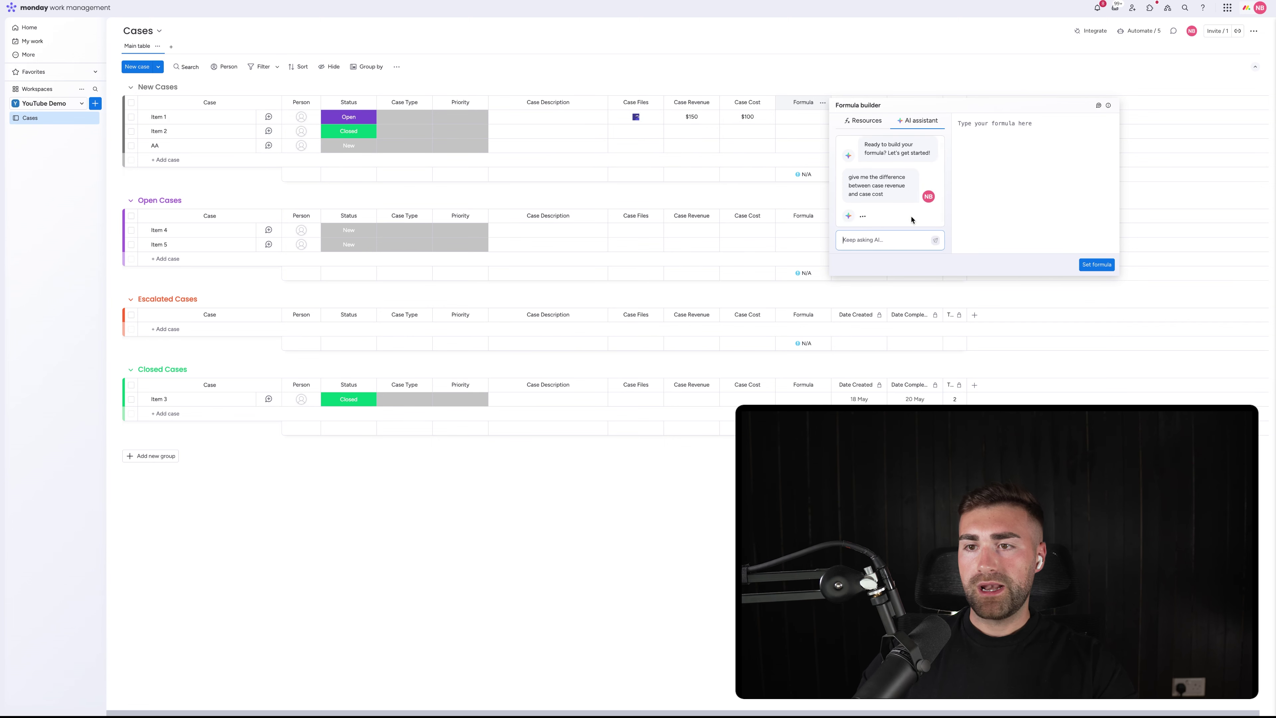
click(918, 179)
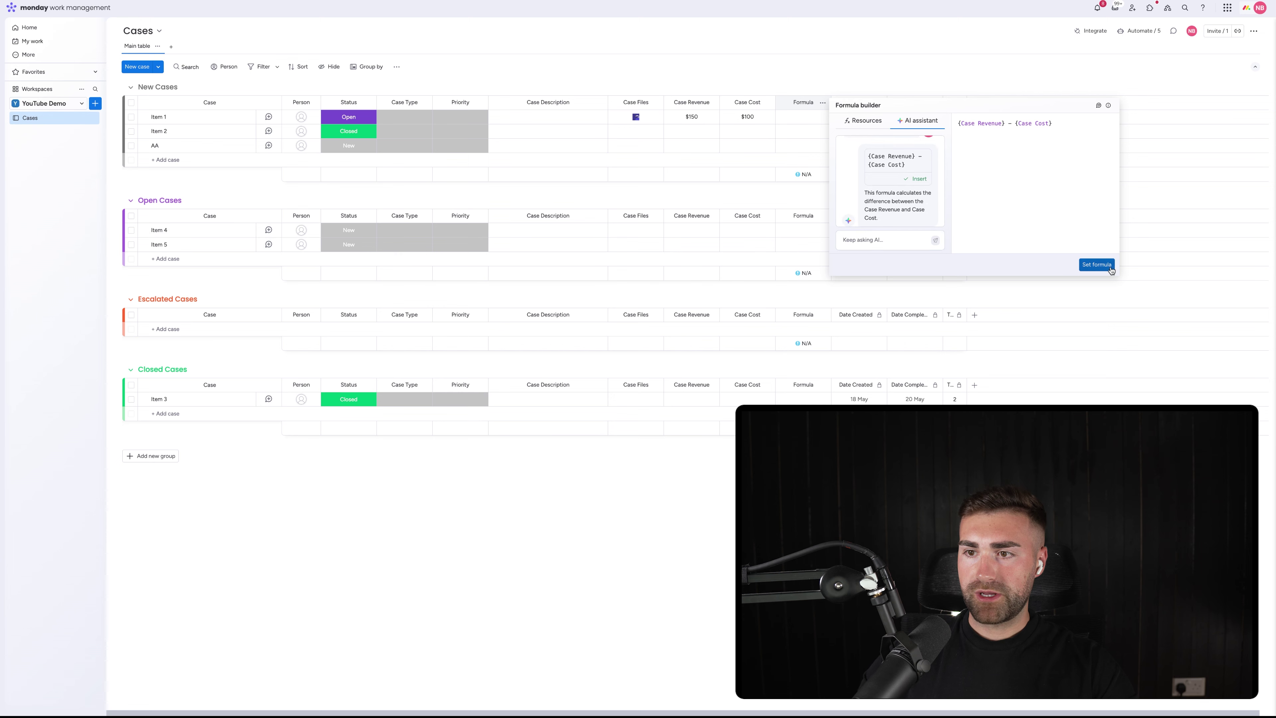
click(1097, 265)
Show the Formula column's sum in dollars
click(823, 102)
mouse_move(902, 109)
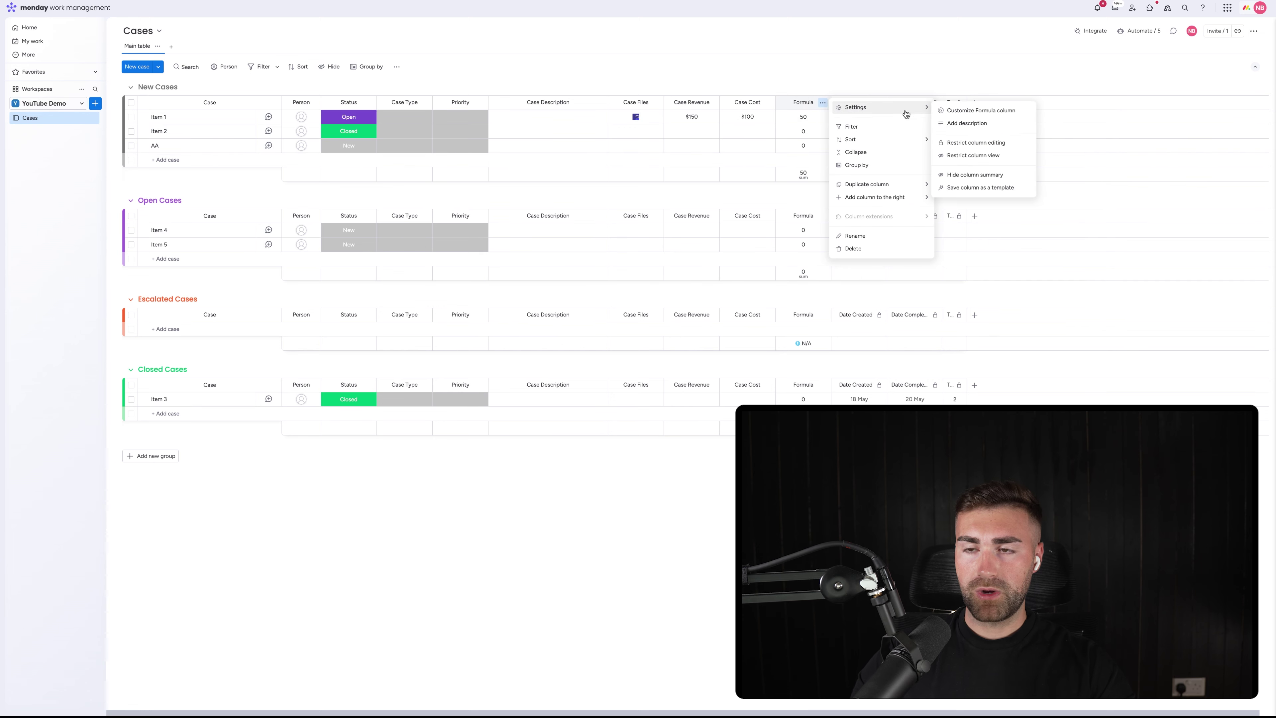
click(971, 174)
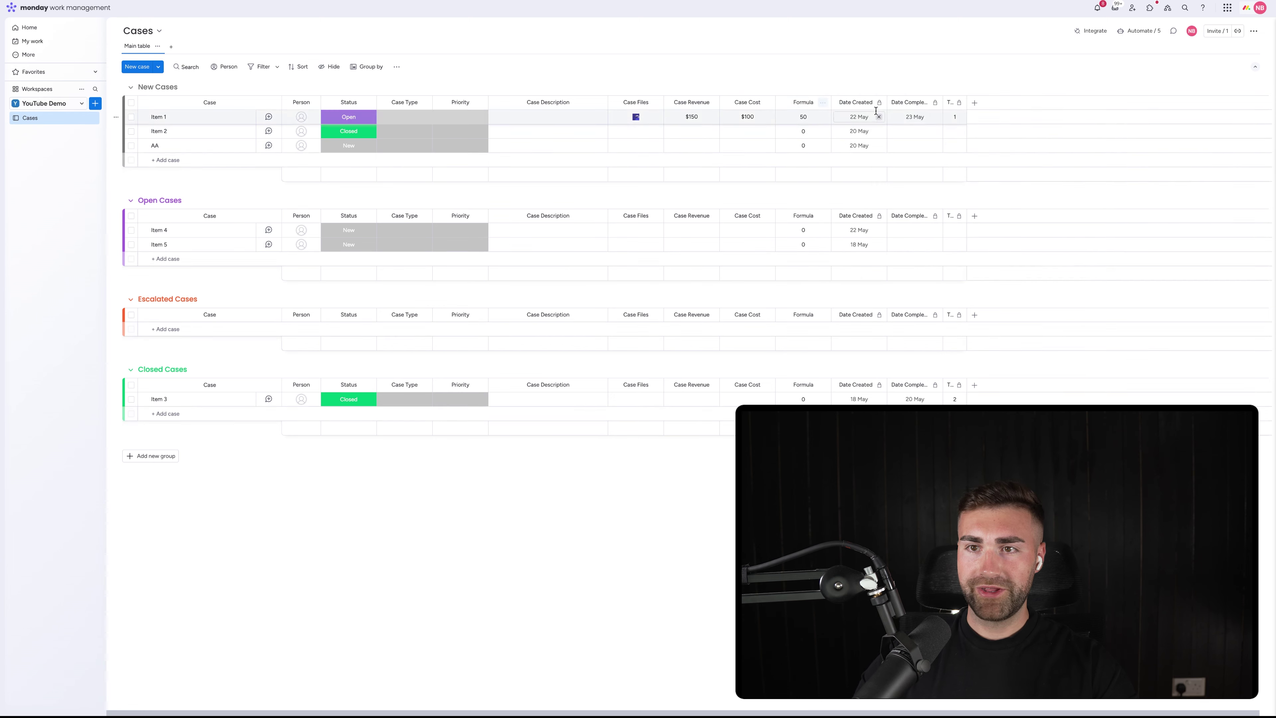
click(823, 102)
mouse_move(858, 112)
click(975, 171)
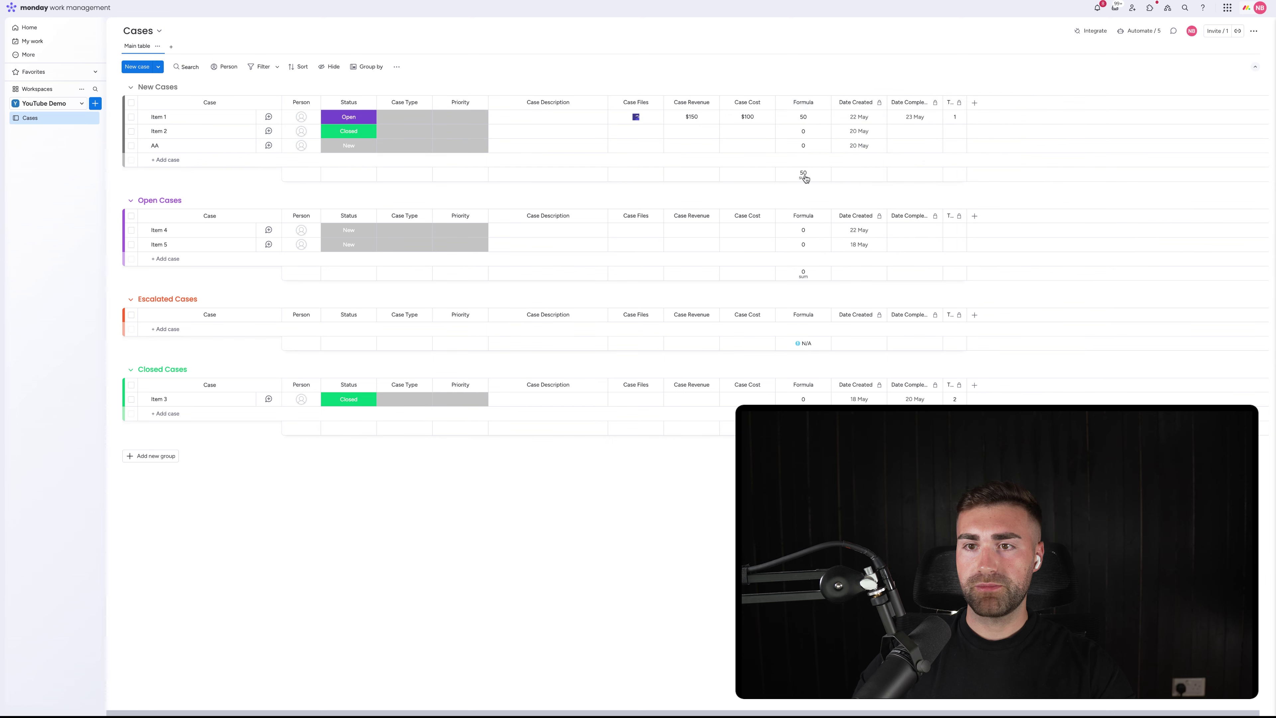
click(804, 175)
click(645, 189)
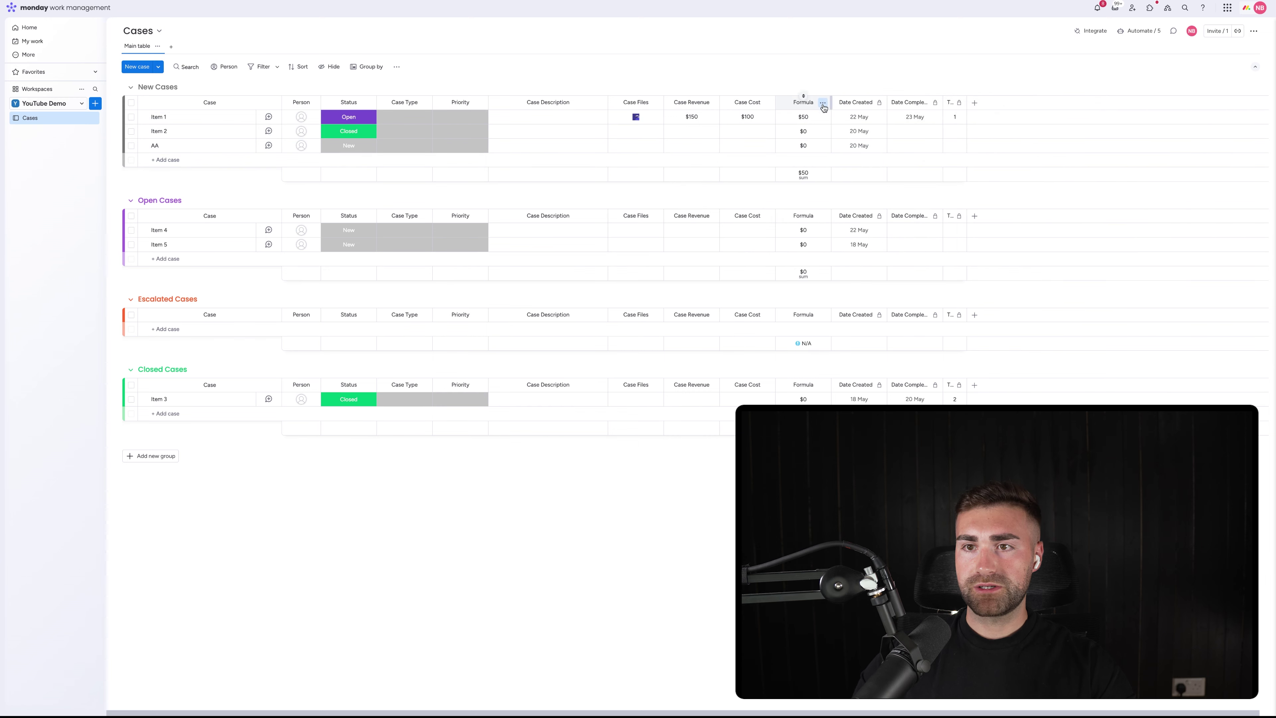
click(823, 103)
Hide the Formula column summary and rename the column Case Profit
mouse_move(885, 108)
click(971, 181)
click(806, 103)
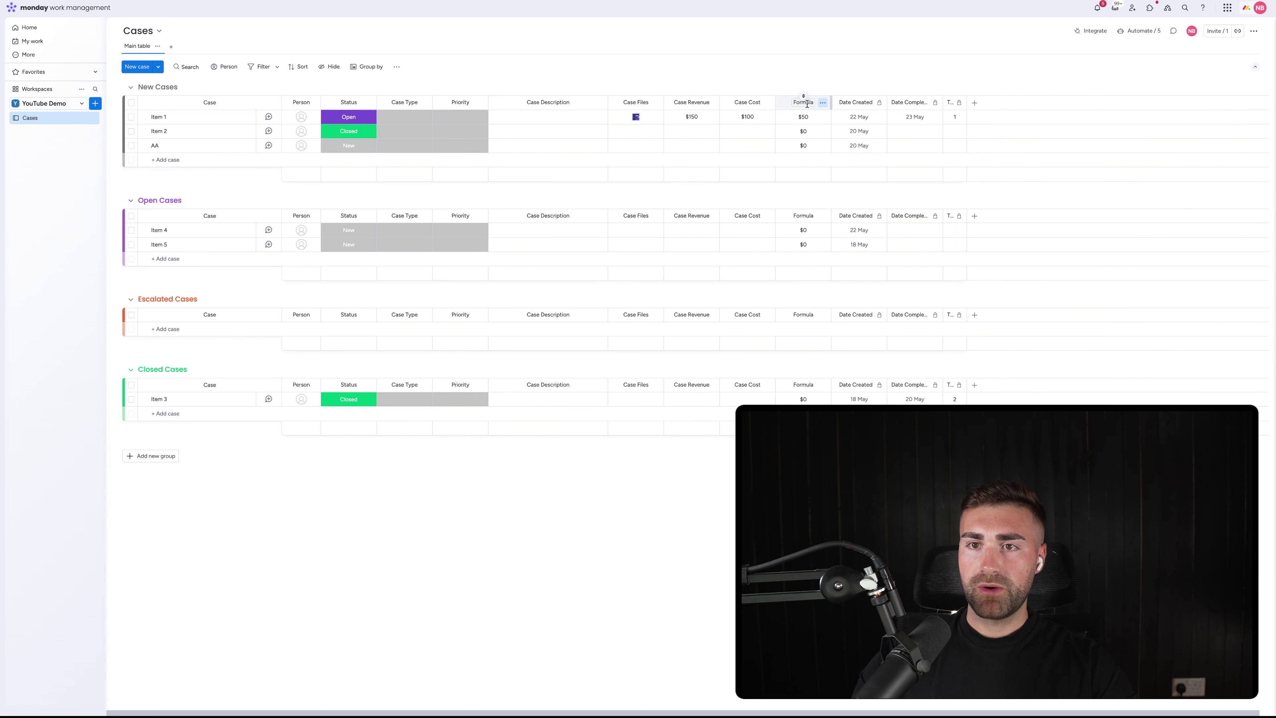
text(Case Pro)
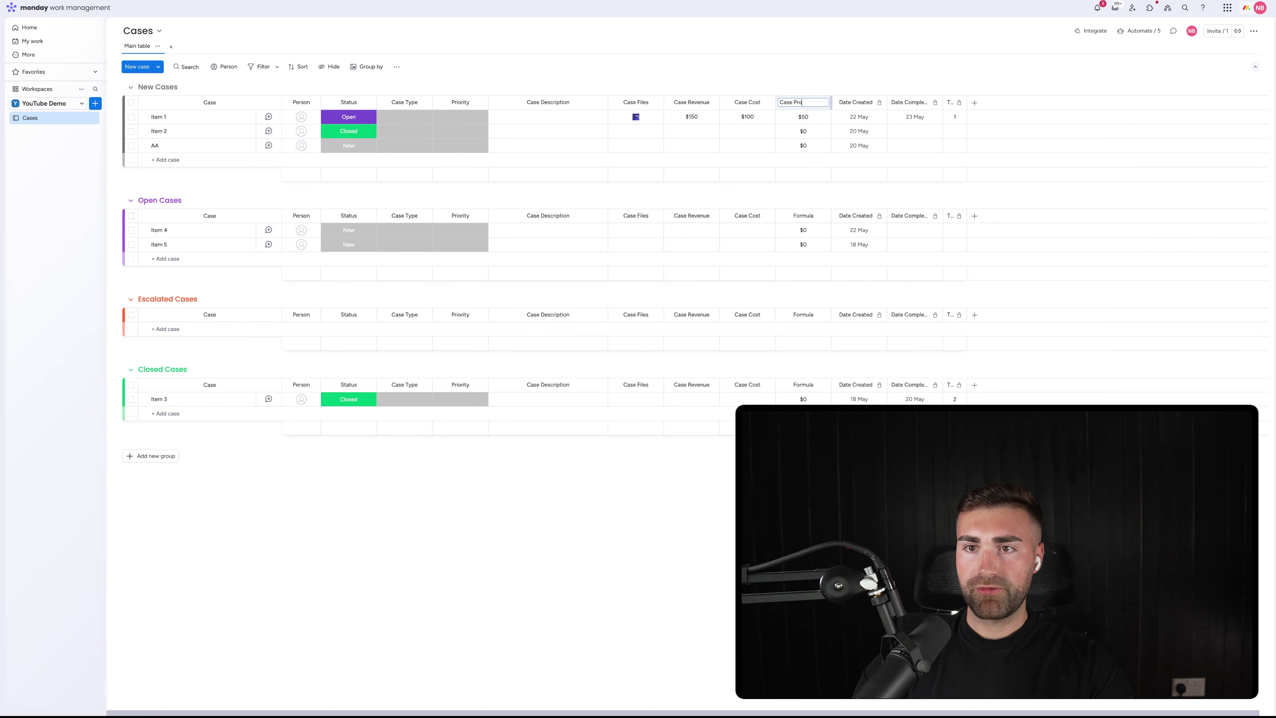
text(fit)
key(Return)
Restrict editing of the Case Profit column and widen it slightly
click(822, 103)
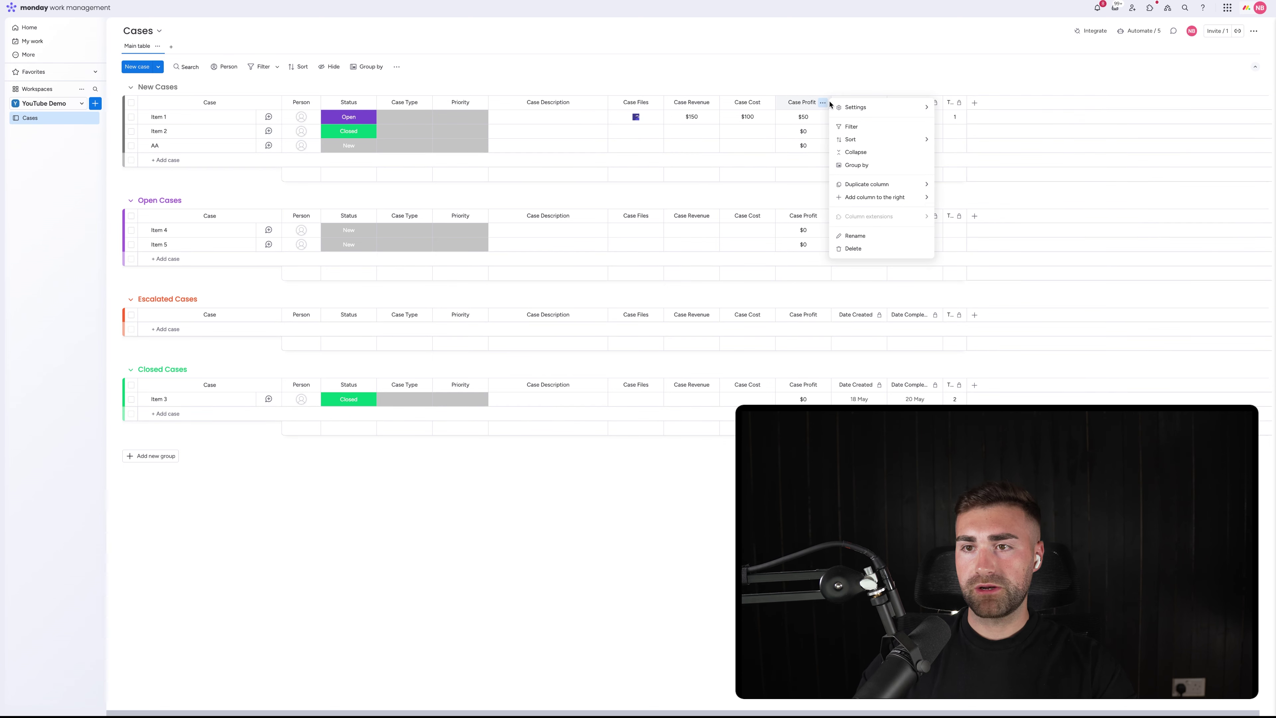
mouse_move(879, 115)
click(976, 143)
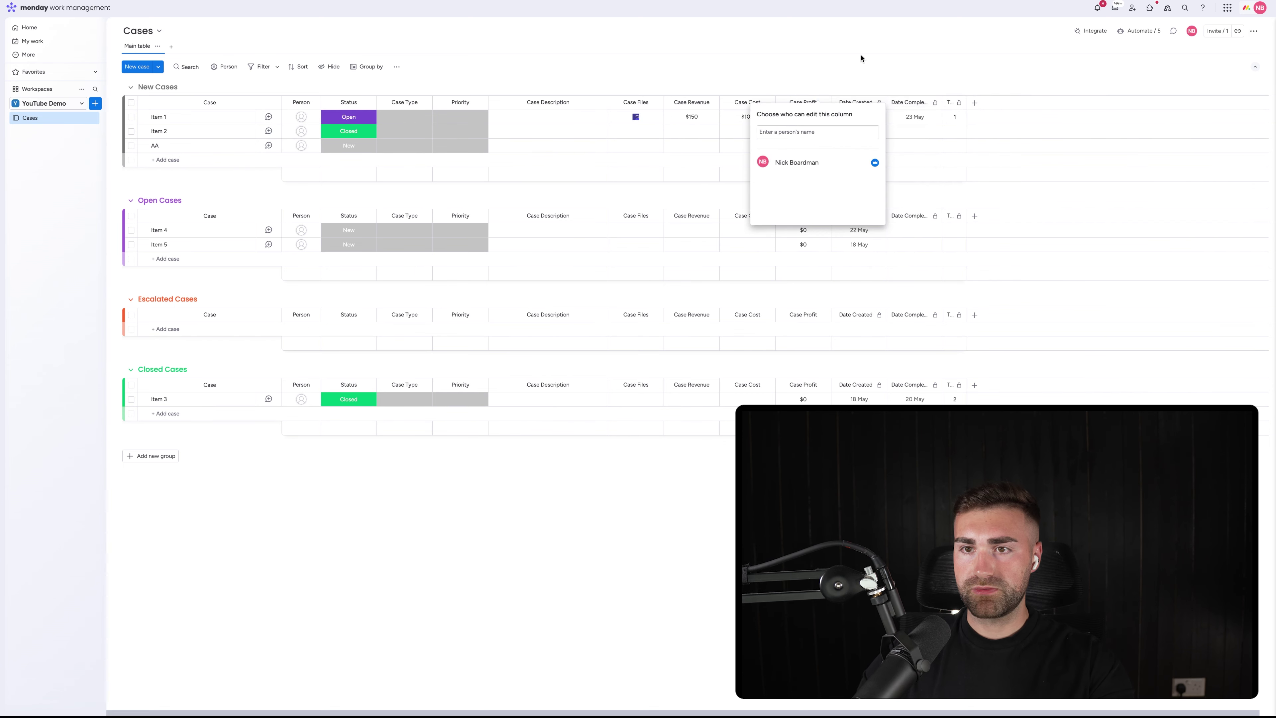
click(848, 81)
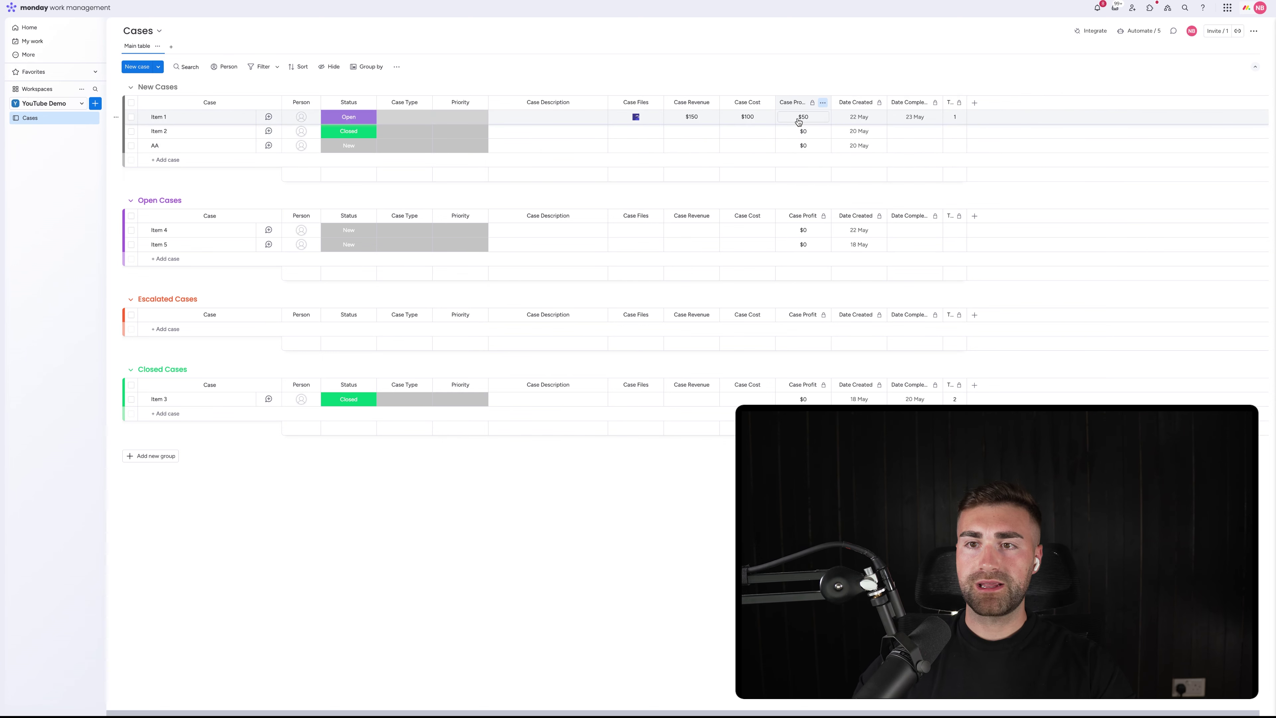
click(813, 103)
click(869, 65)
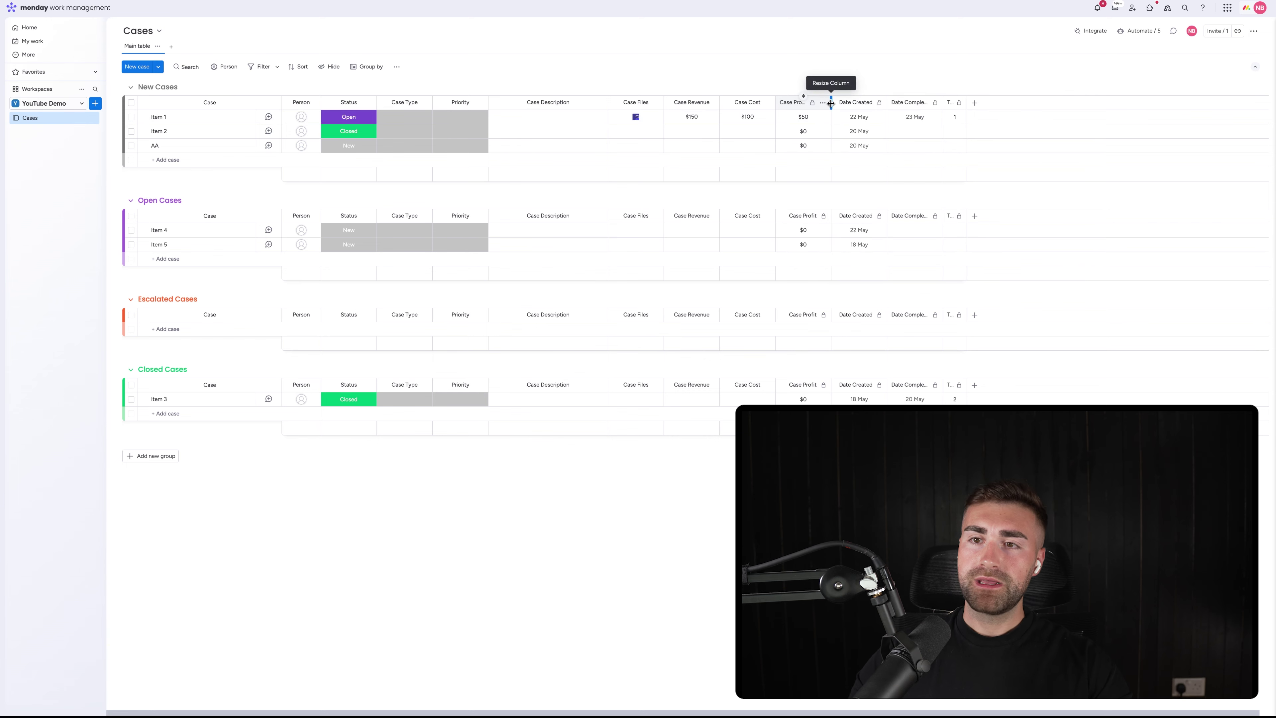
drag(831, 104, 841, 103)
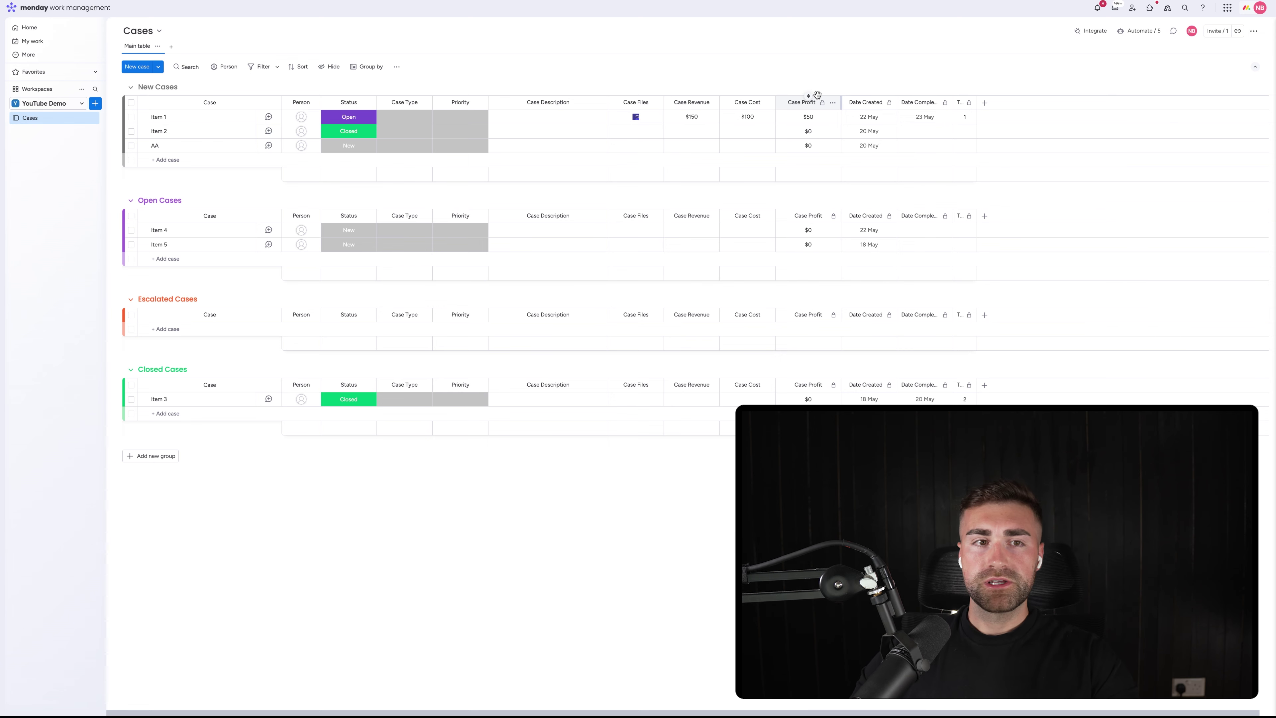
Create a board named Contacts with the custom item type Contacts in the YouTube Demo workspace
click(94, 104)
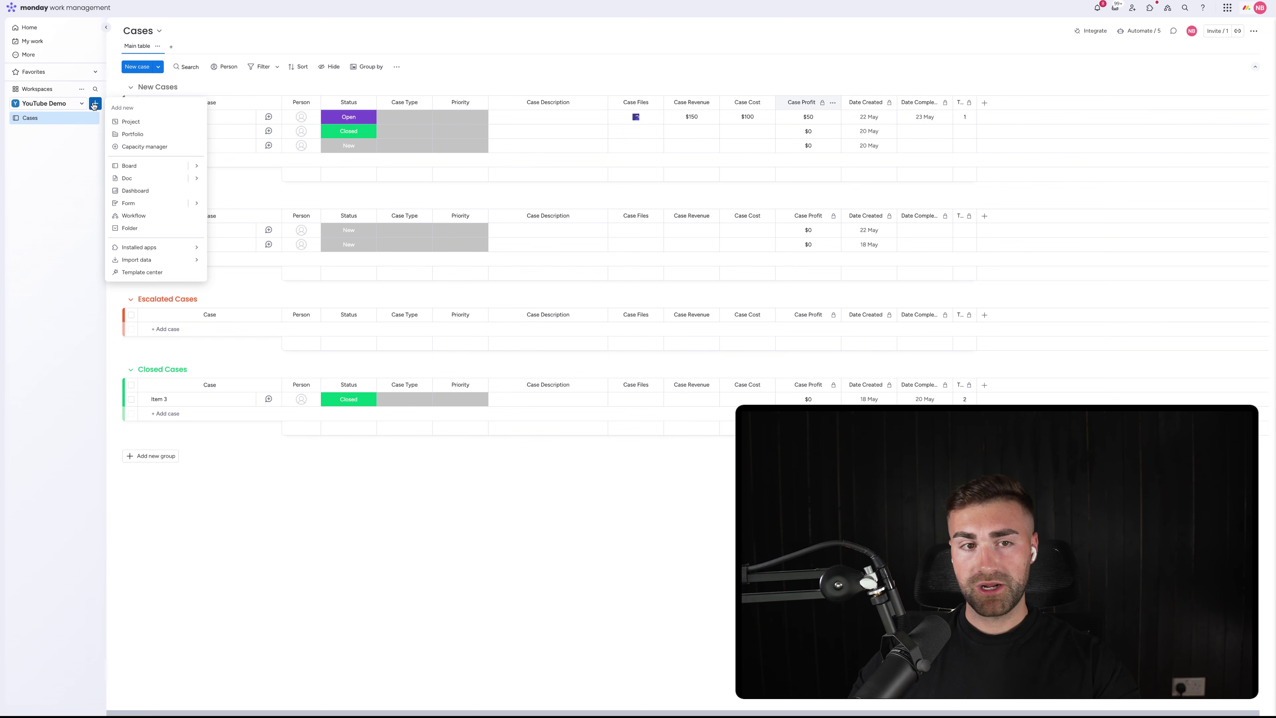
click(147, 168)
text(Contacts)
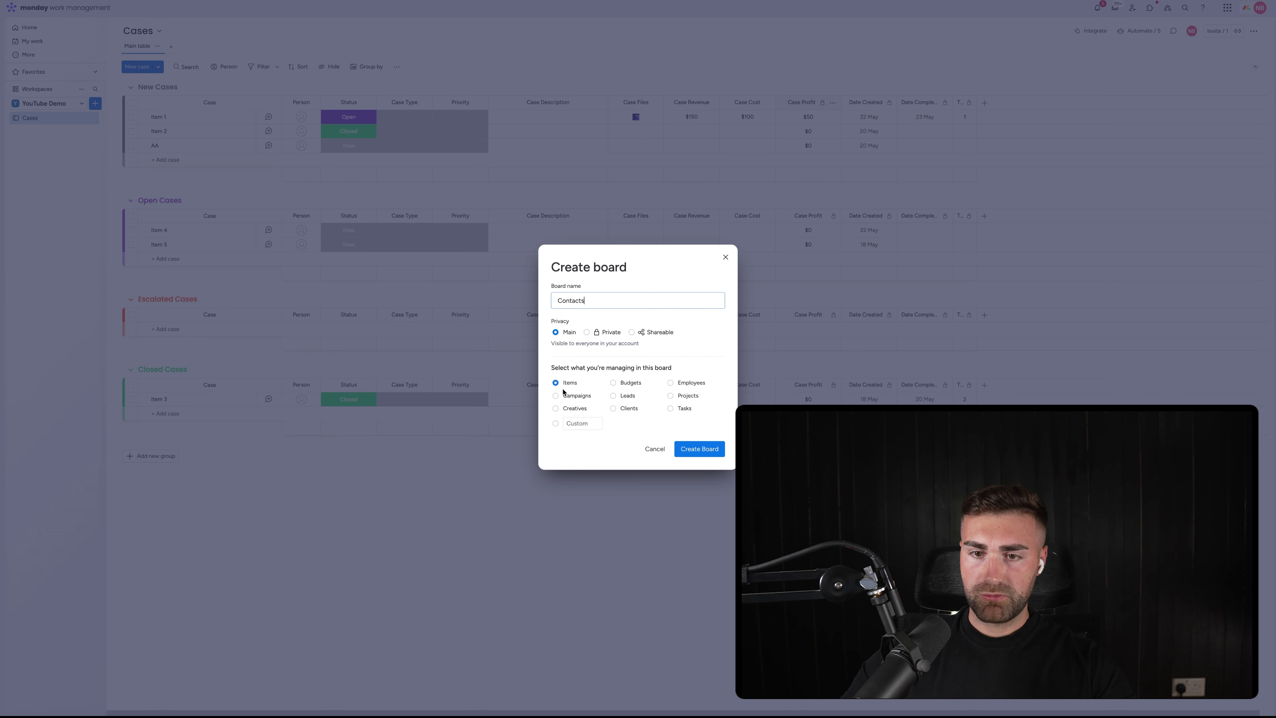
click(606, 424)
text(Contacts)
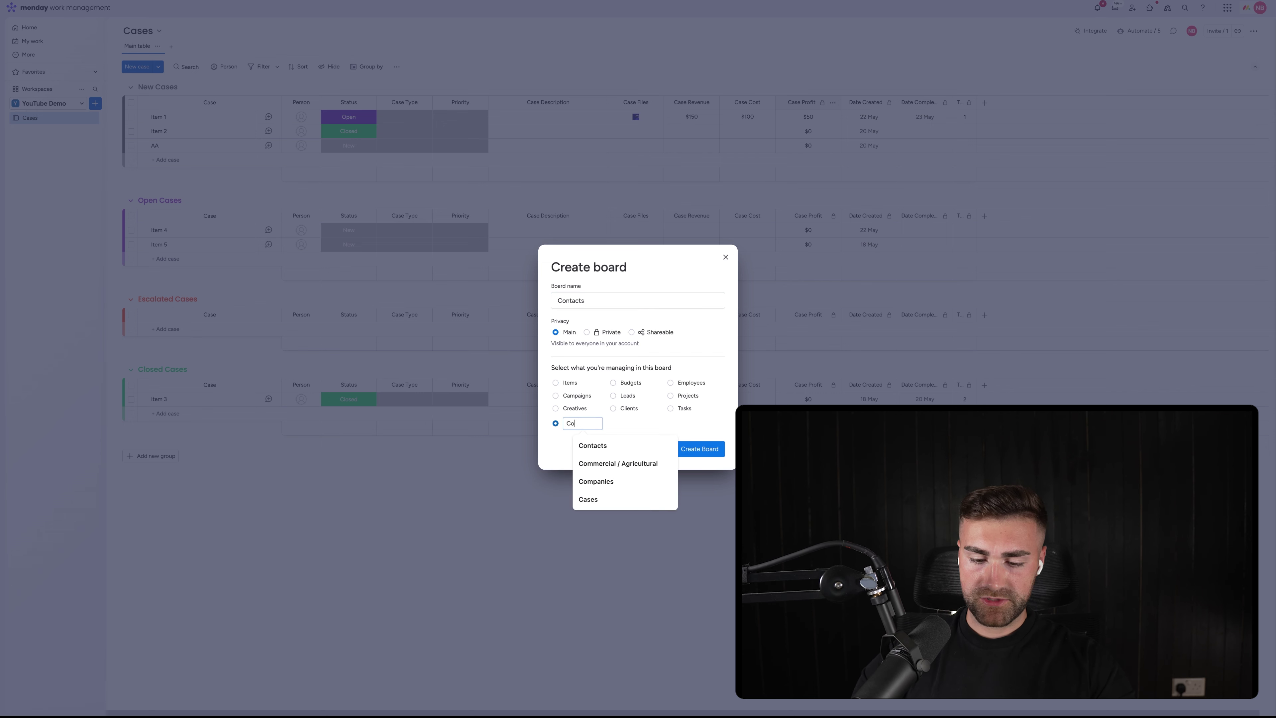
click(699, 448)
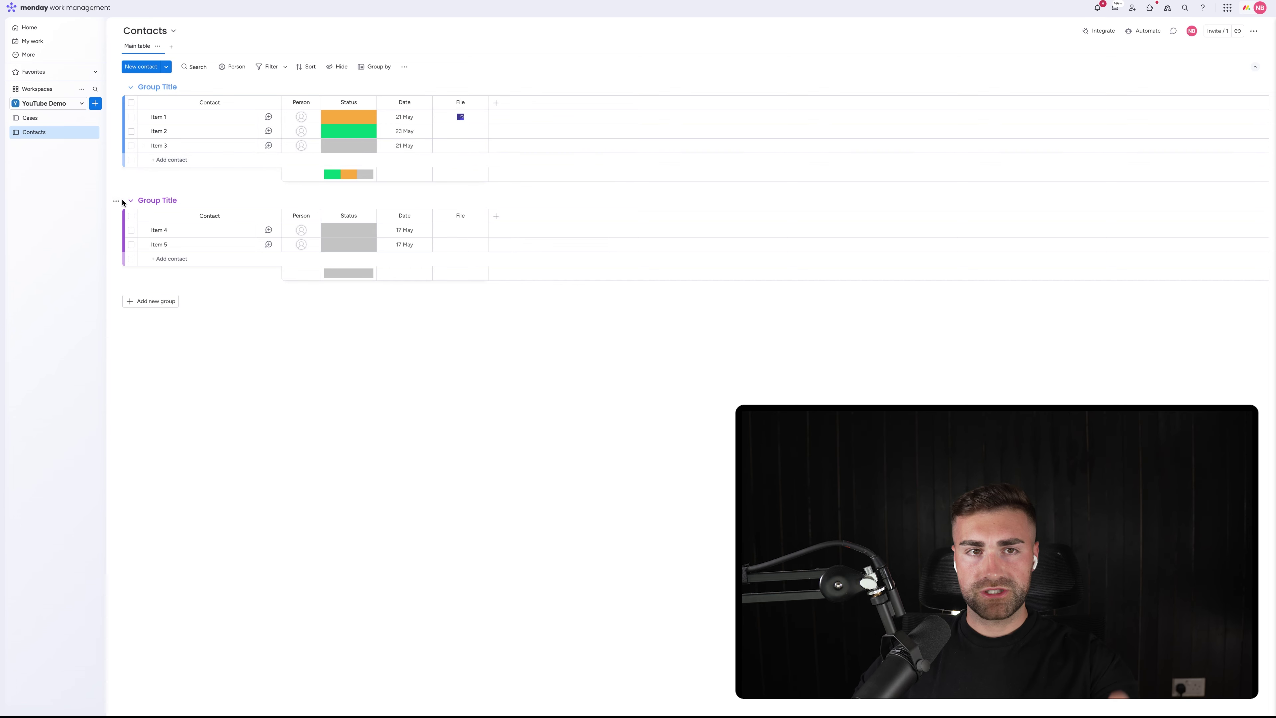
Delete the second group and rename the remaining group Contacts
click(117, 201)
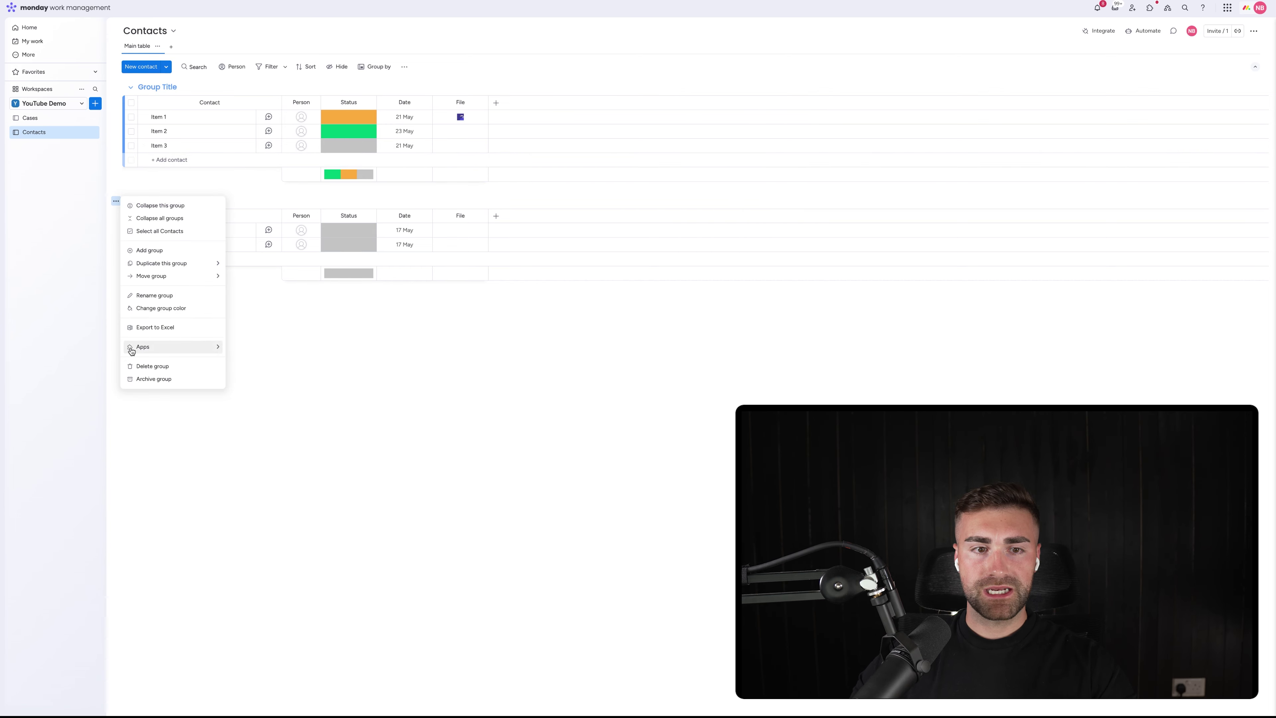
click(132, 349)
click(711, 374)
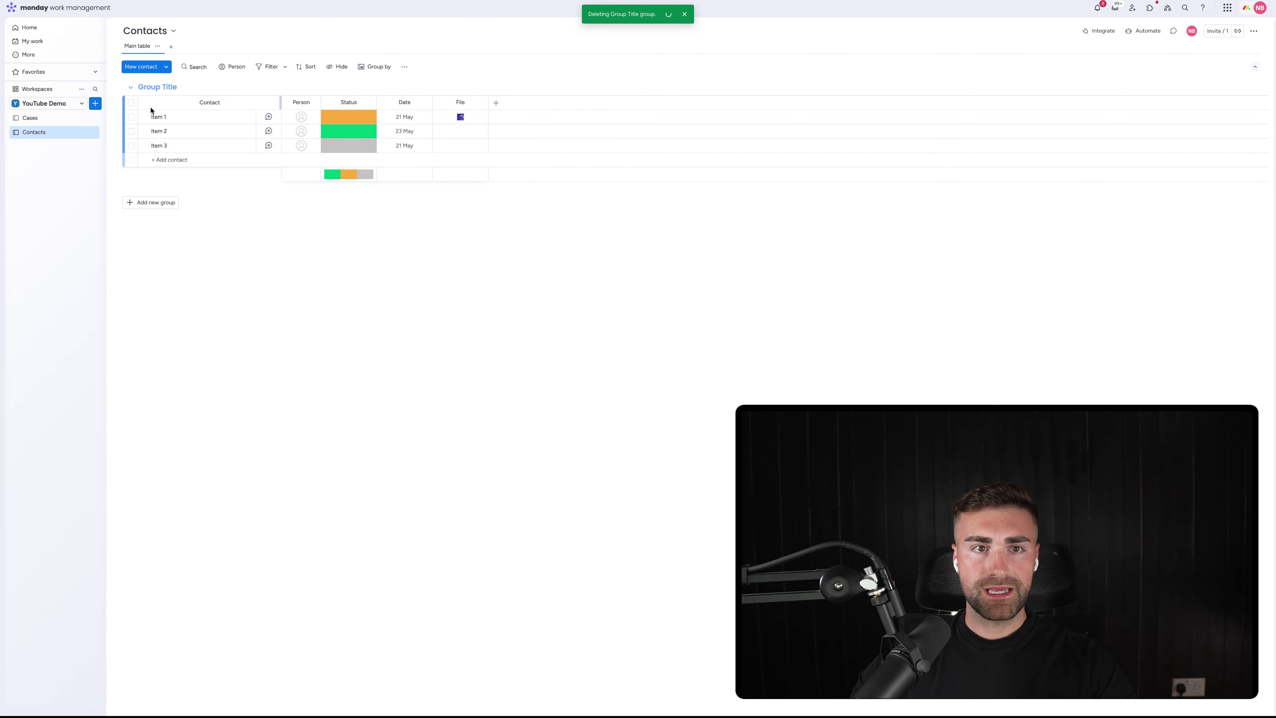
click(155, 86)
text(Contacts)
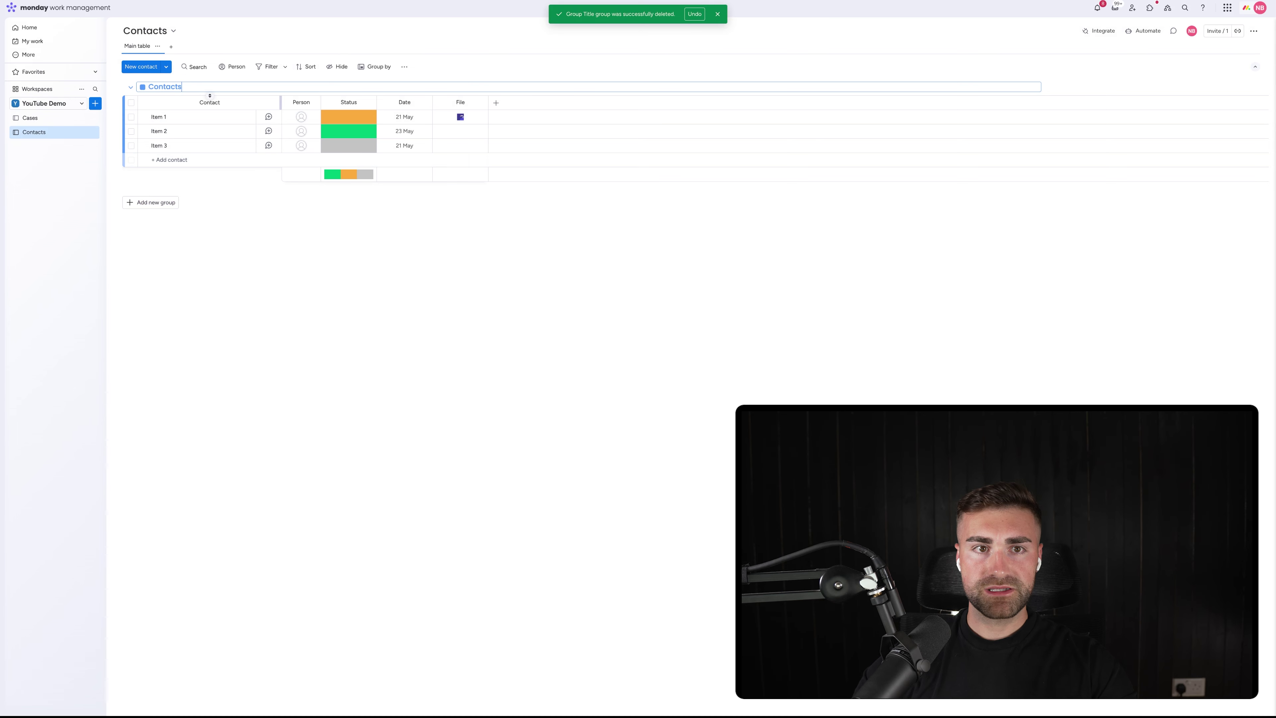
key(Return)
Rename the Status column to Contact Type
click(352, 117)
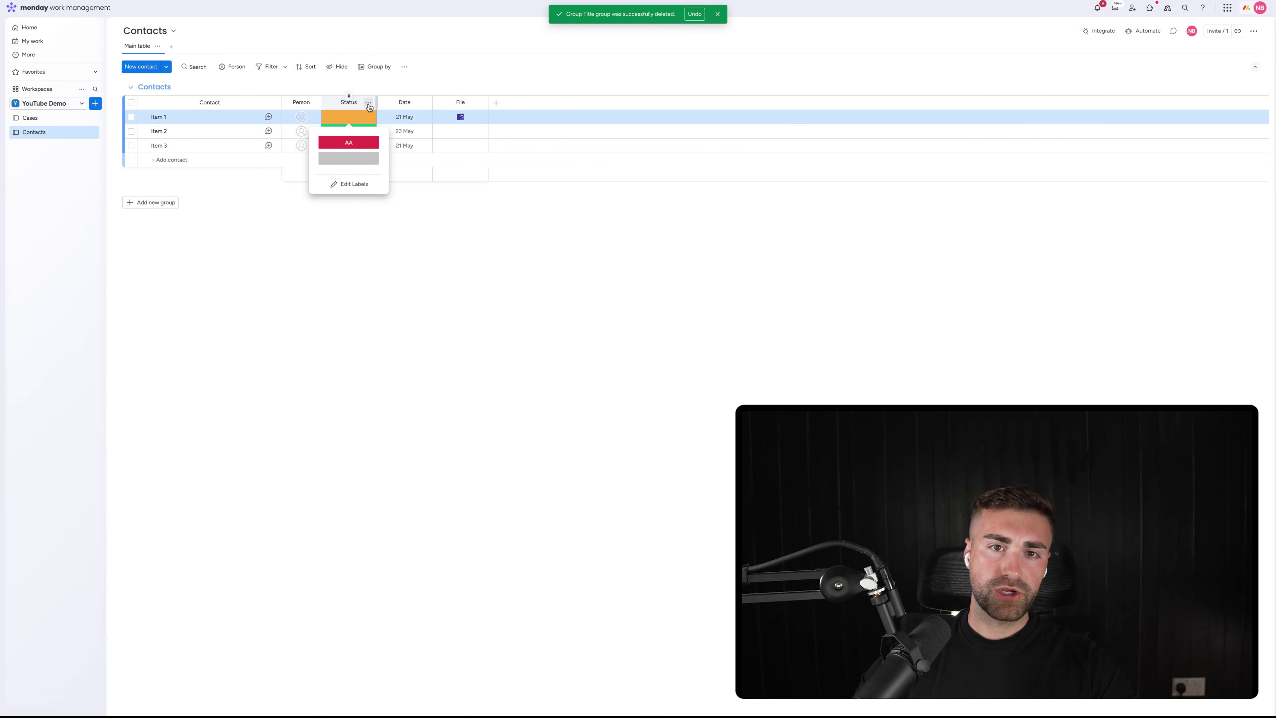
click(350, 103)
text(C)
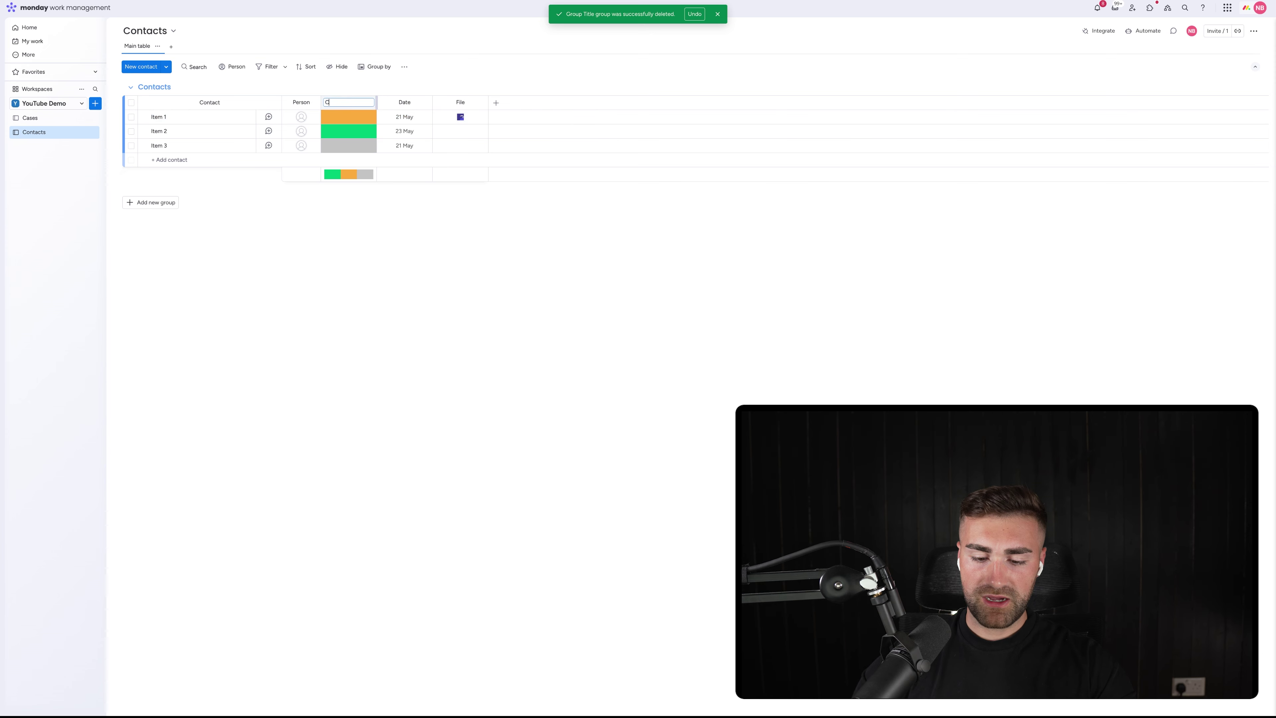
text(ontact Type)
key(Return)
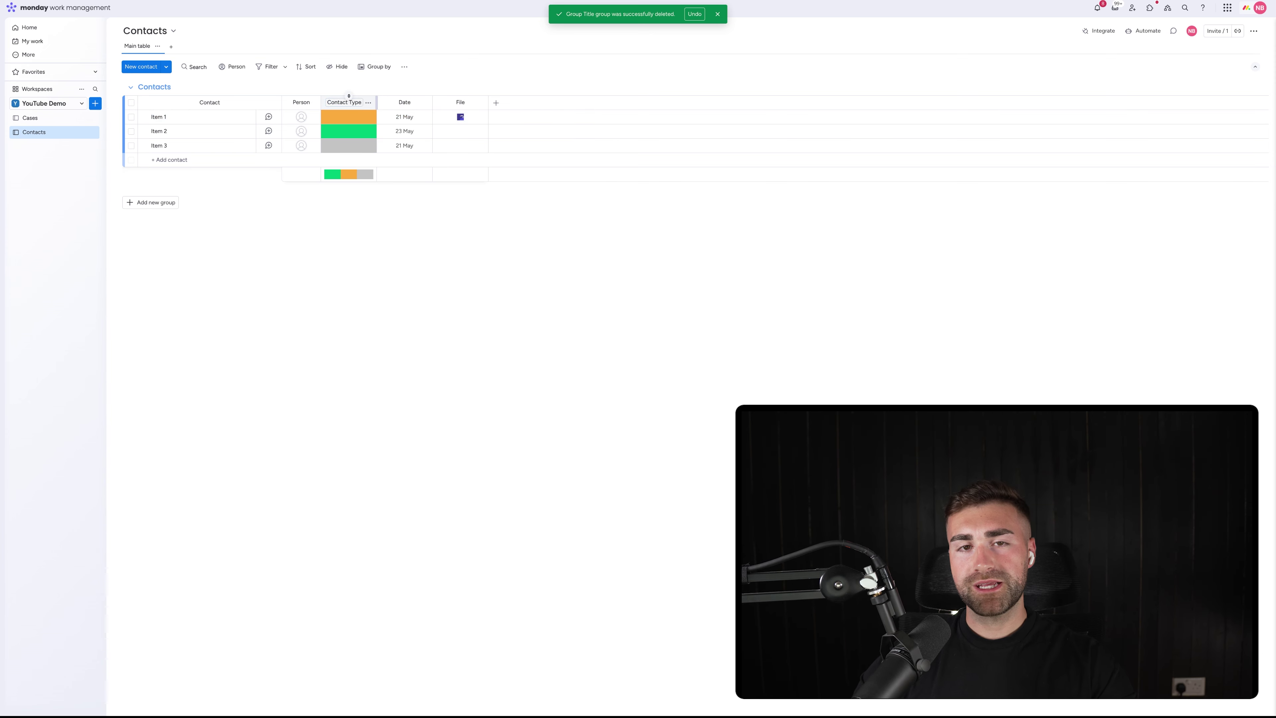
click(717, 14)
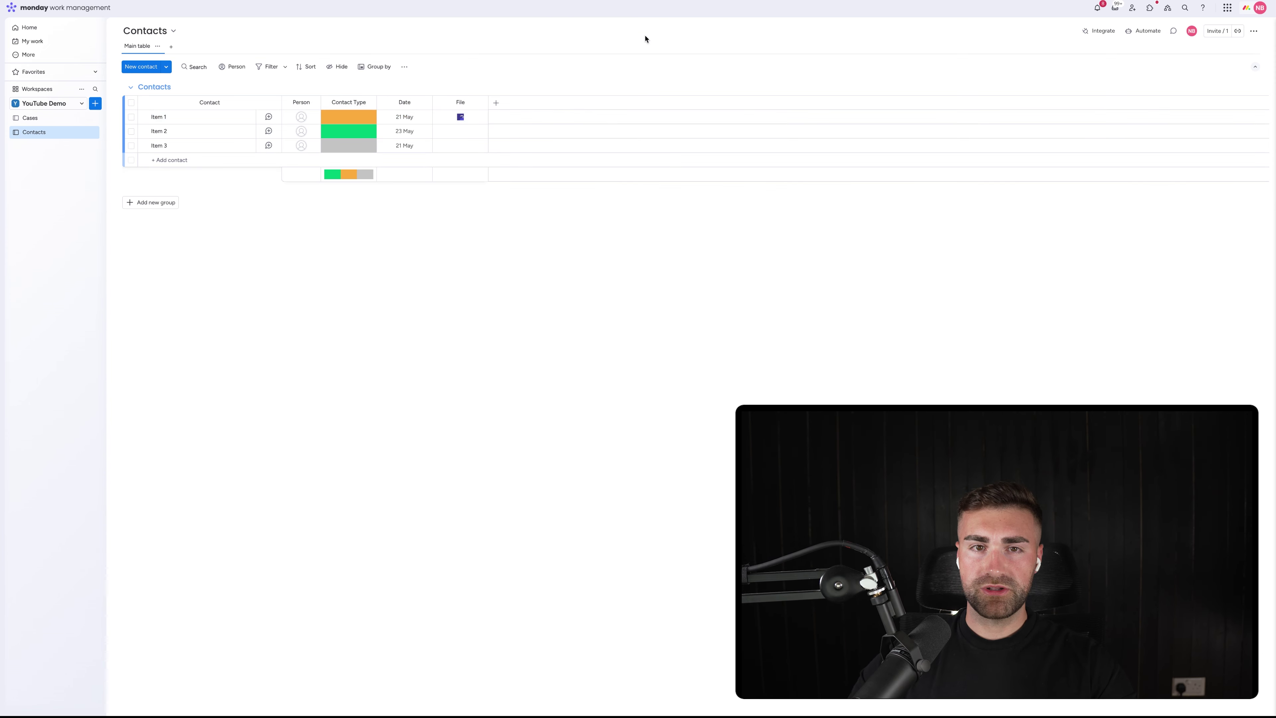
Add a Sub-Contractor label to the Contact Type column
click(349, 117)
click(355, 193)
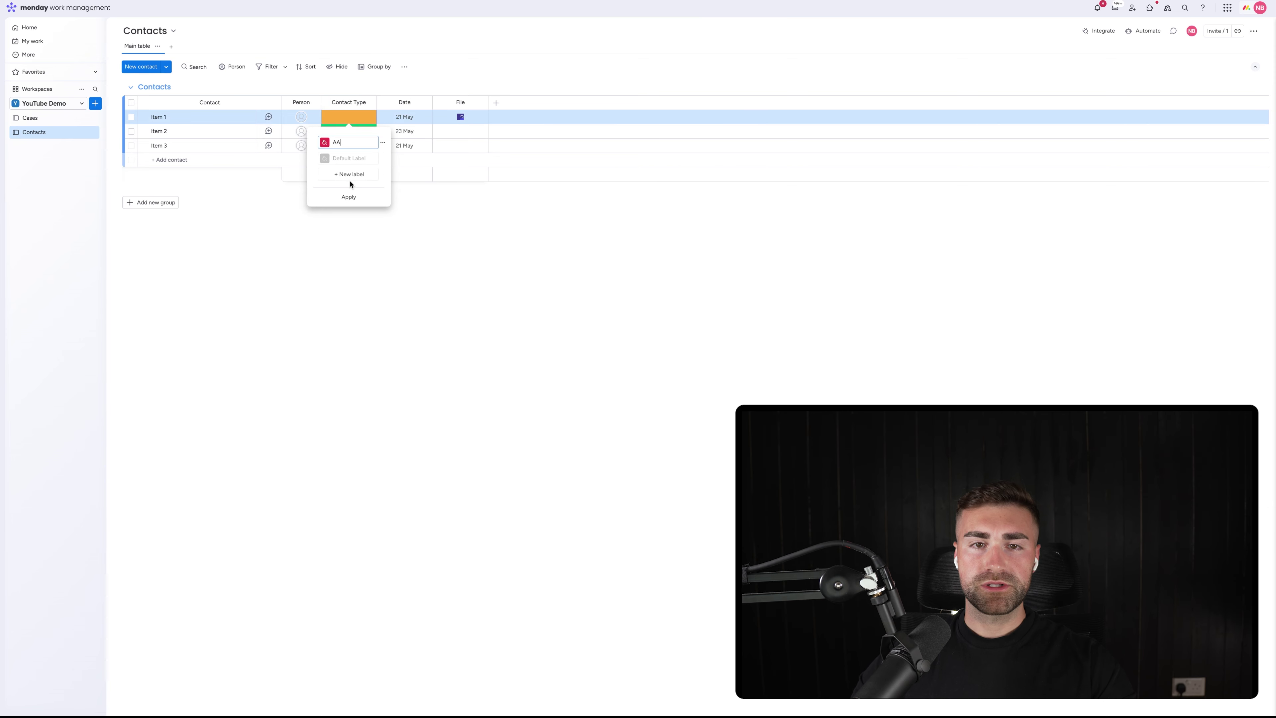
click(348, 174)
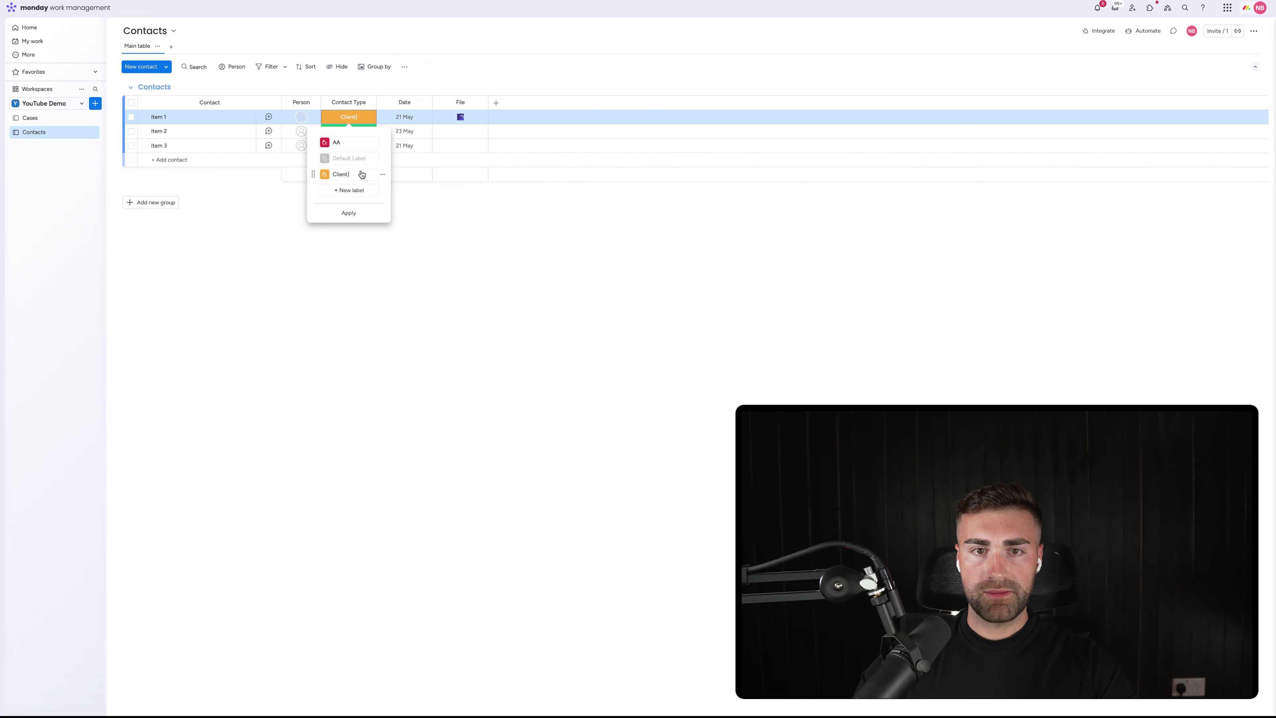
click(346, 190)
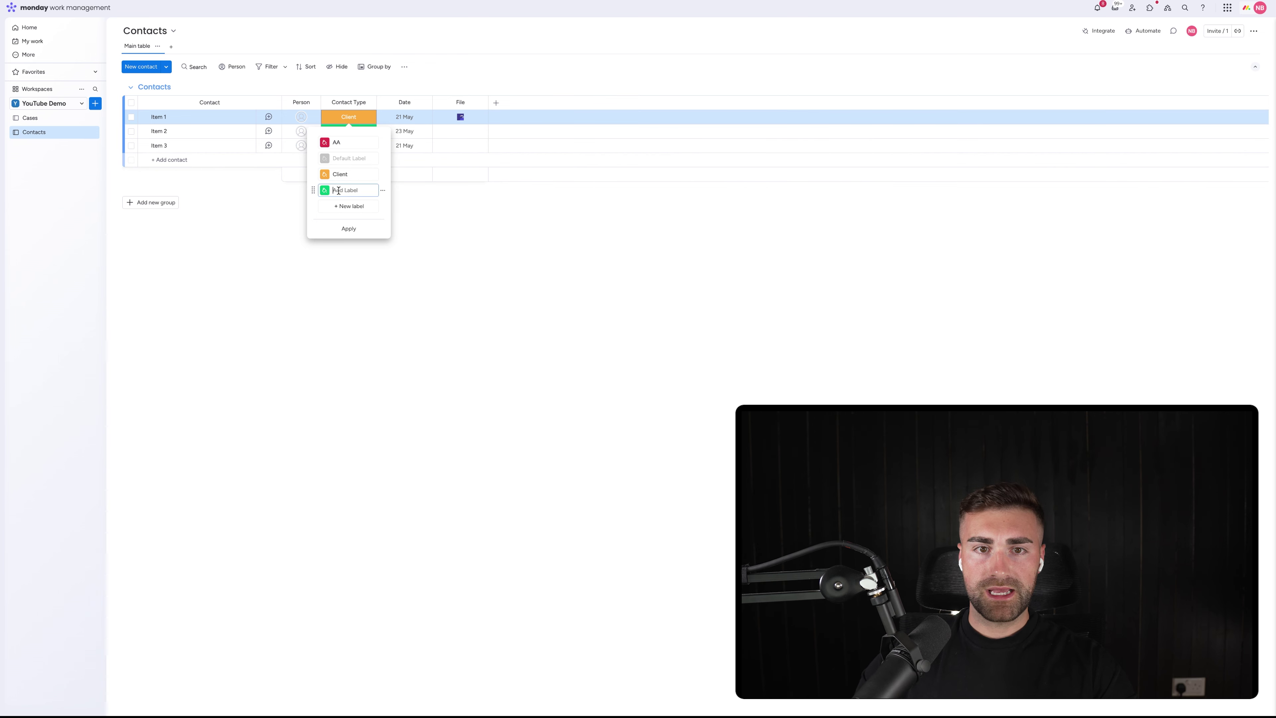
click(347, 207)
text(Sub)
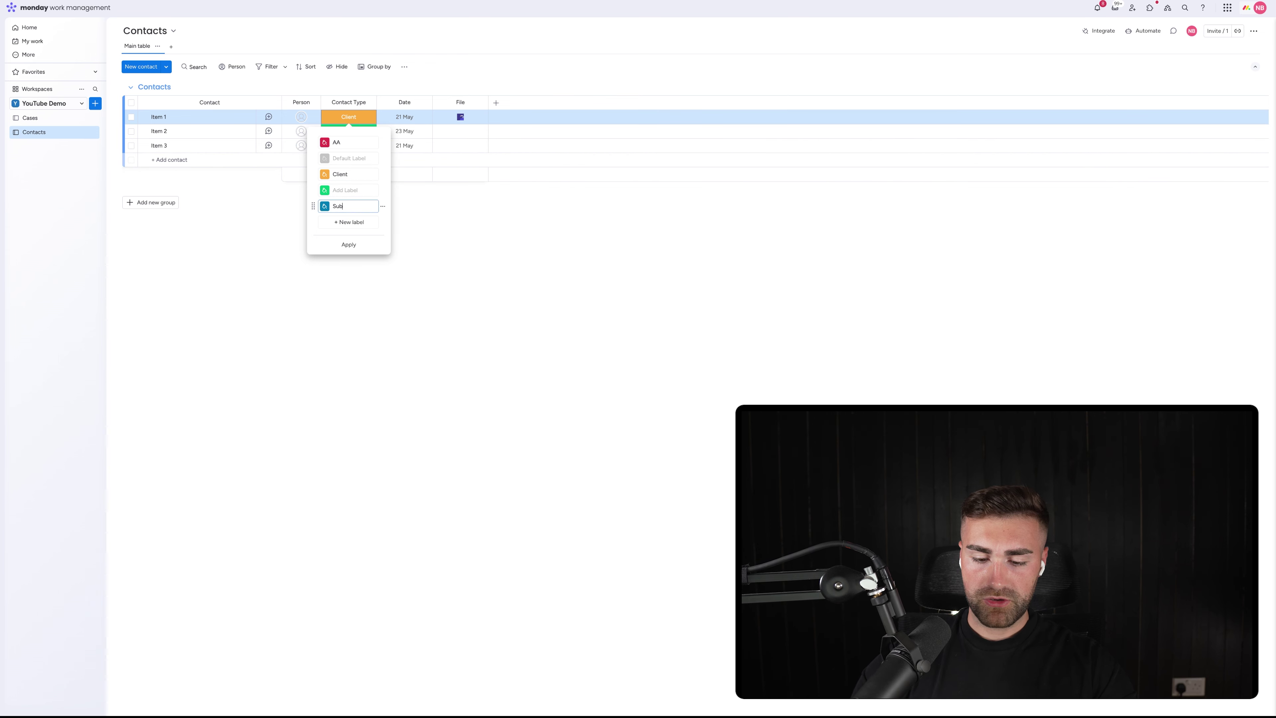
text(-Contractor)
key(Return)
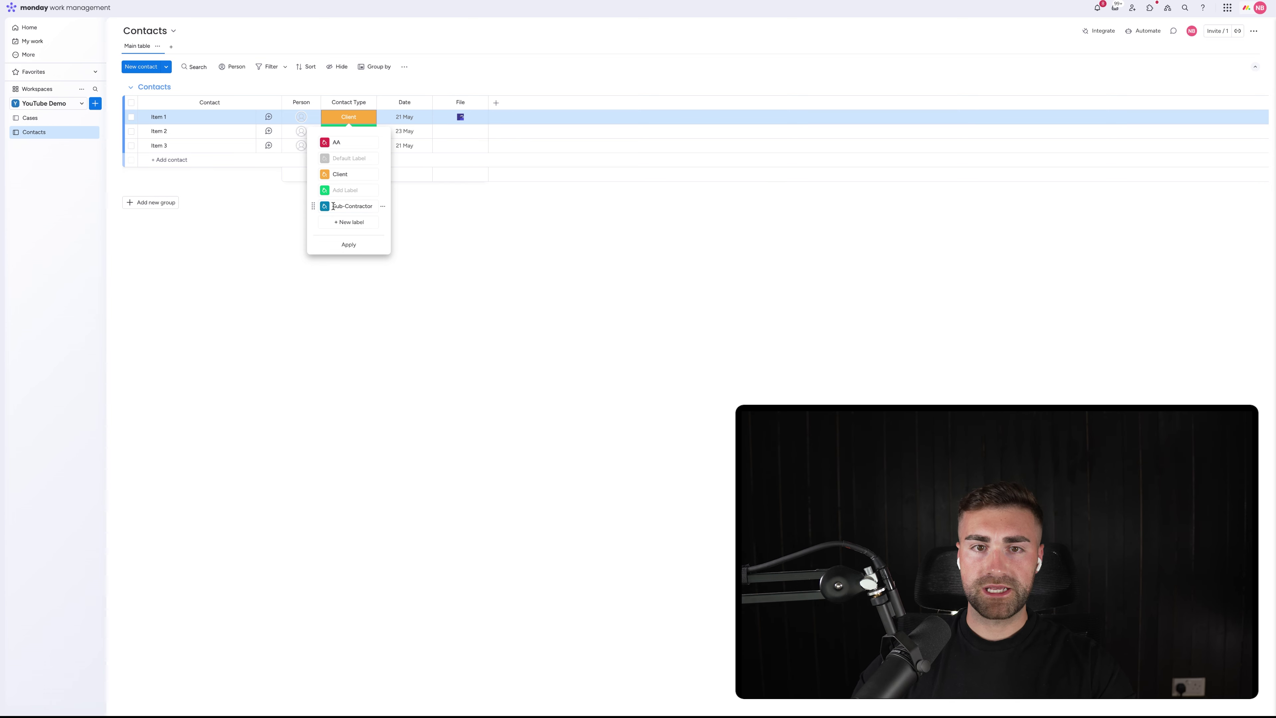
click(383, 190)
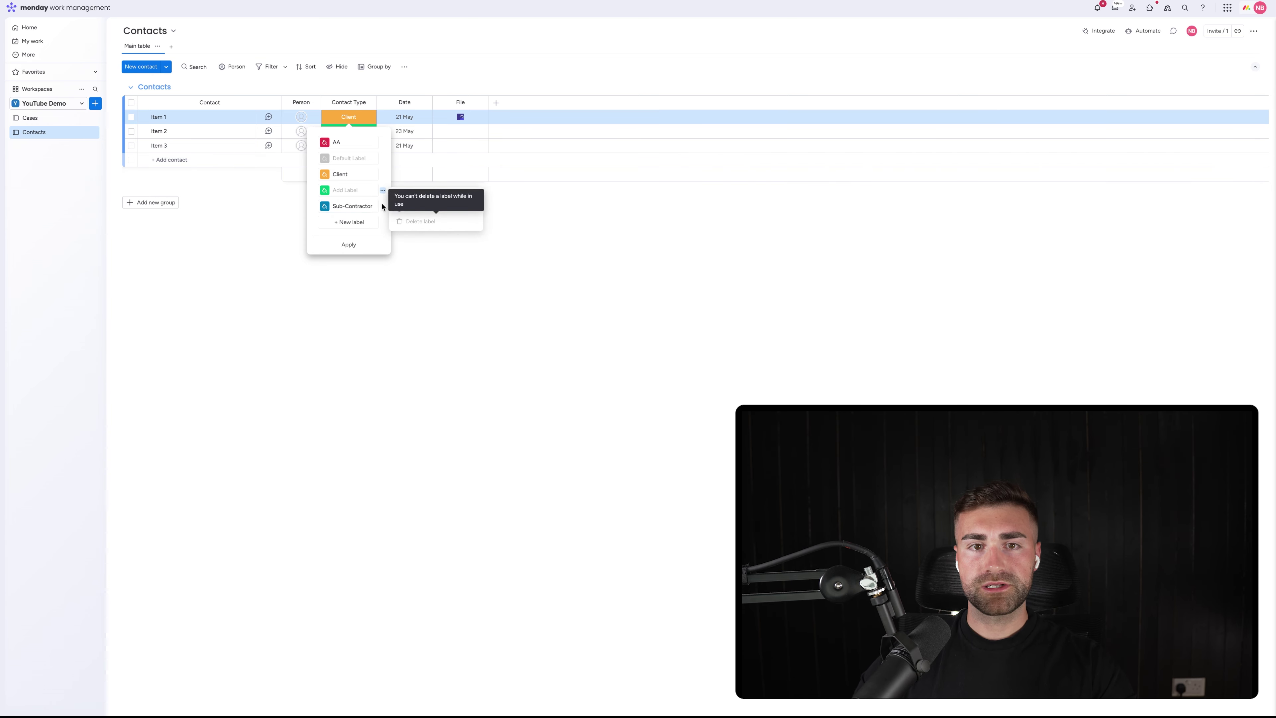
click(340, 119)
Check Item 1's Contact Type labels and clear Item 2's Contact Type
click(341, 119)
click(343, 121)
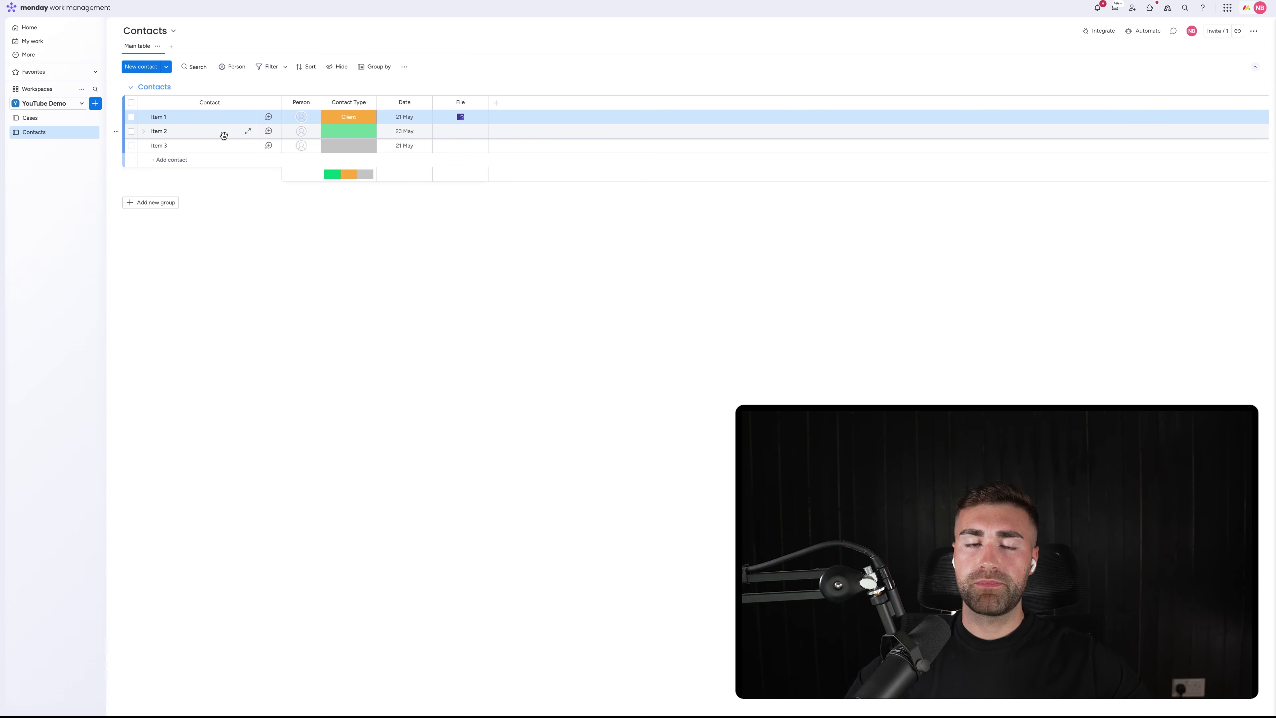
click(352, 120)
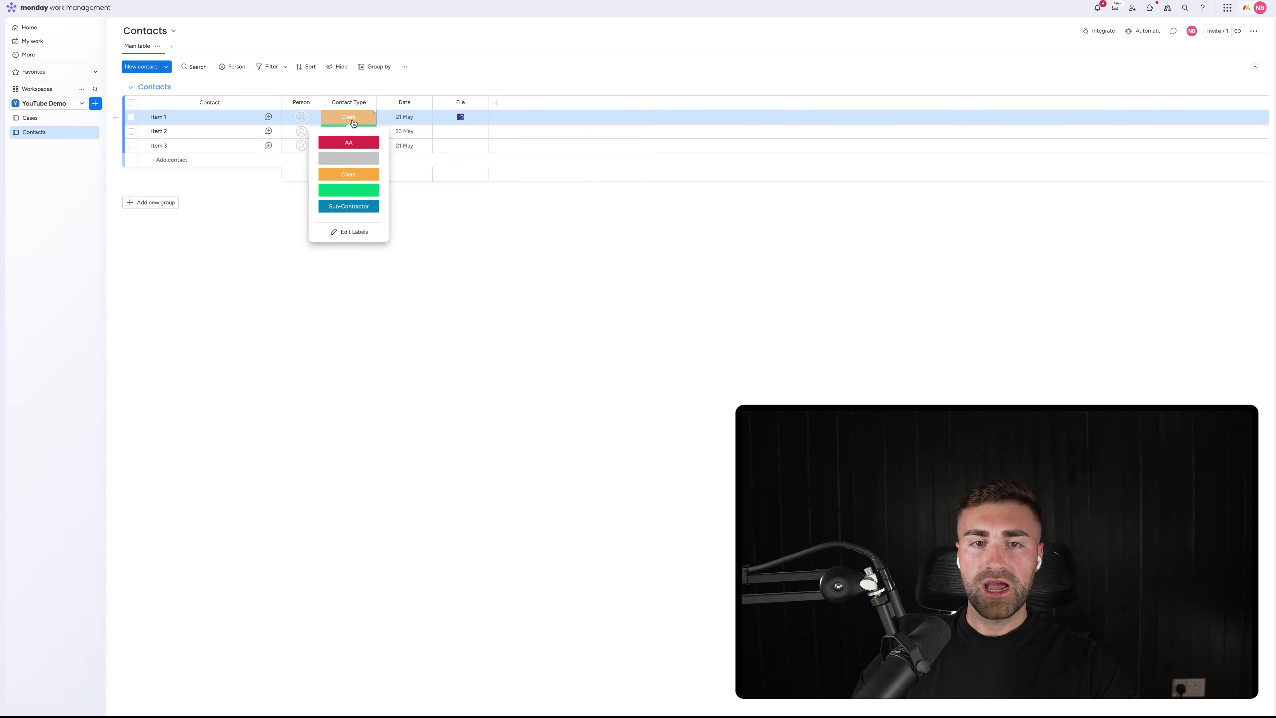
click(352, 121)
click(353, 122)
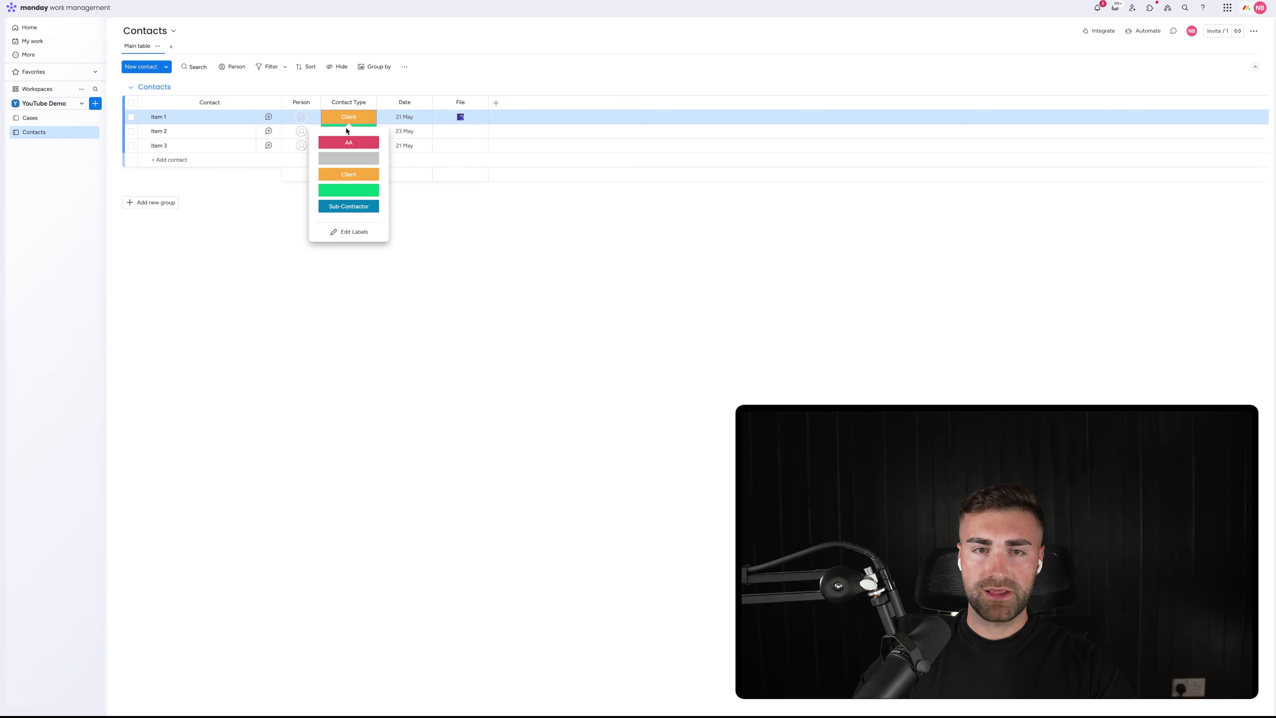
click(348, 120)
click(348, 120)
click(348, 121)
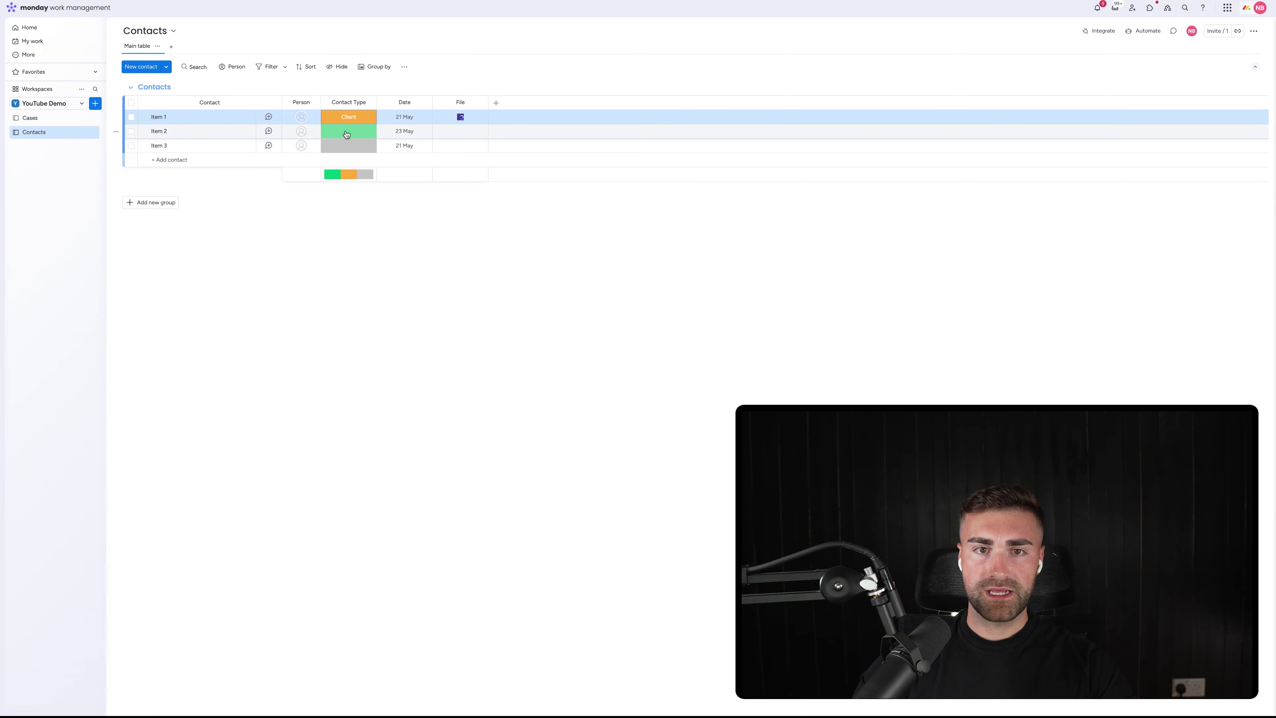
click(348, 131)
click(345, 171)
Delete the empty and AA labels so only Client and Sub-Contractor remain
click(345, 122)
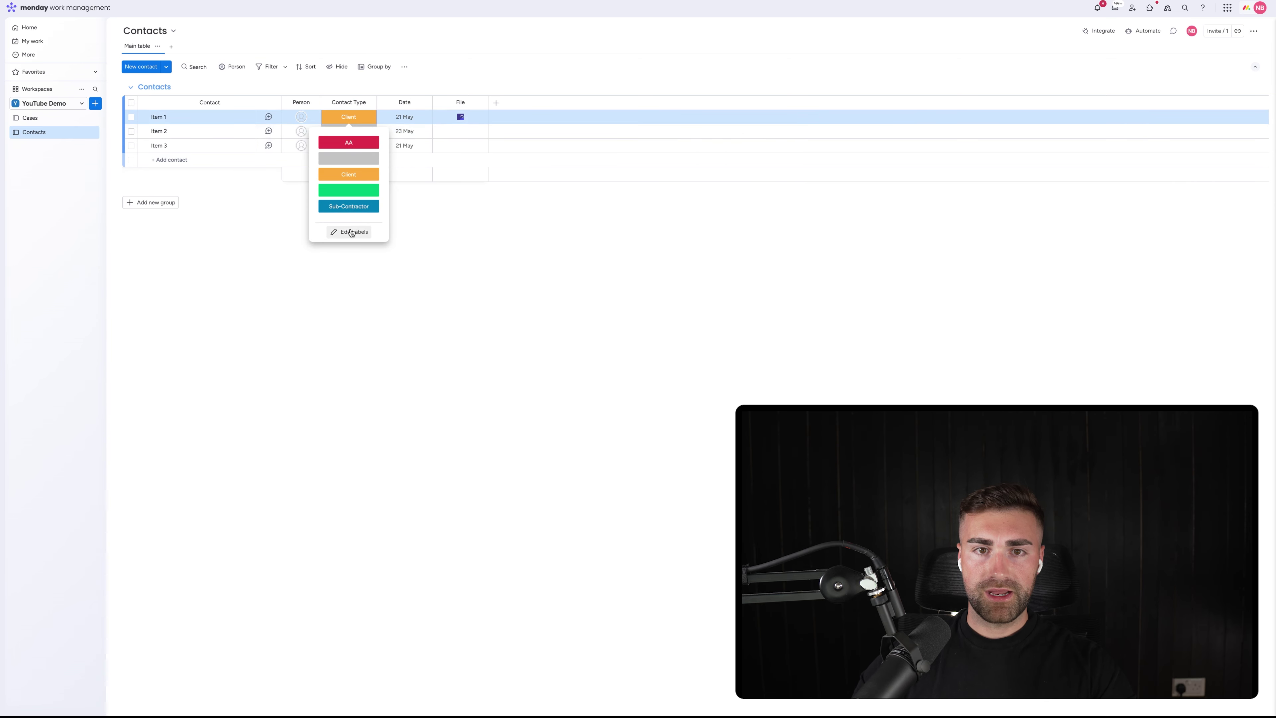
click(342, 229)
click(383, 190)
click(399, 222)
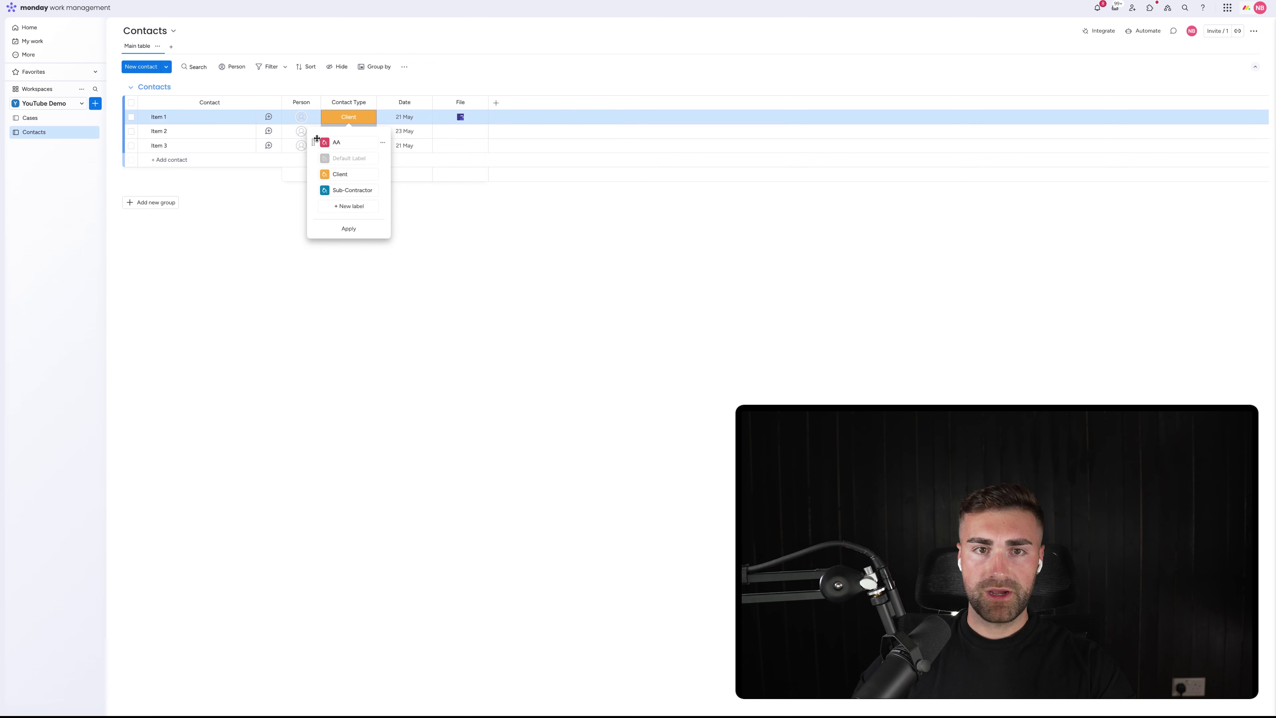
drag(317, 139, 331, 190)
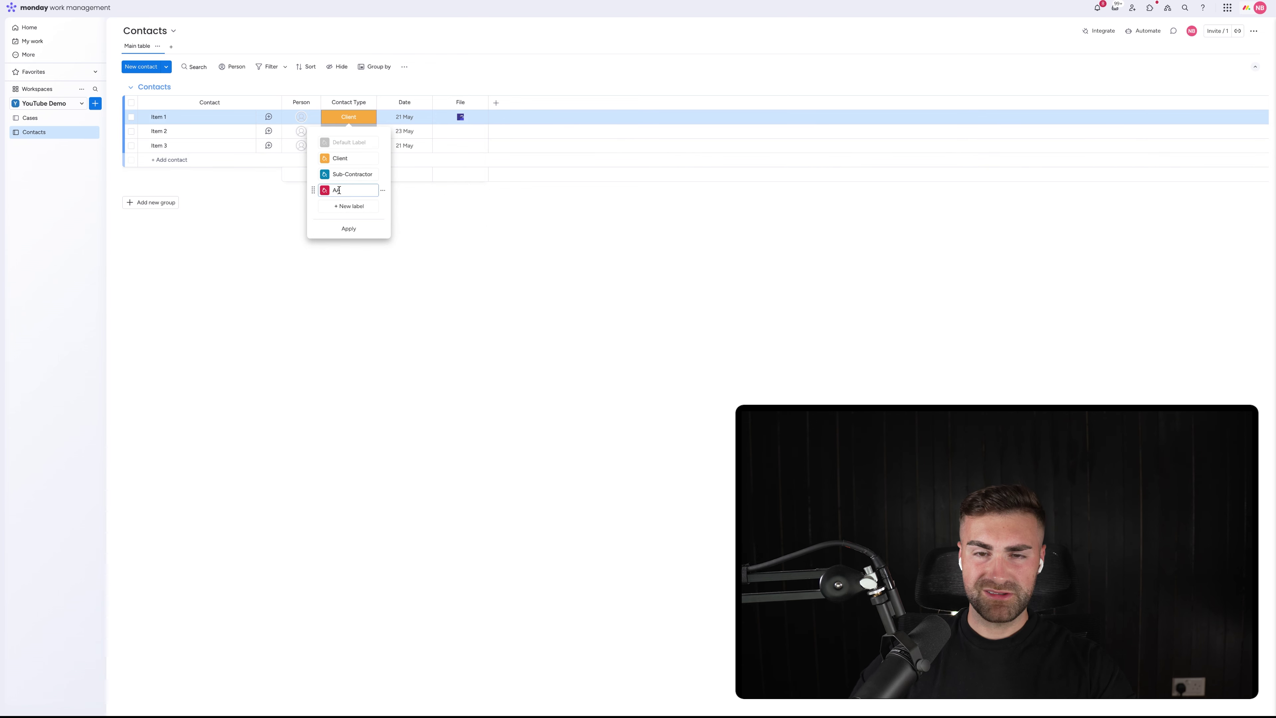
click(384, 193)
click(433, 222)
click(348, 212)
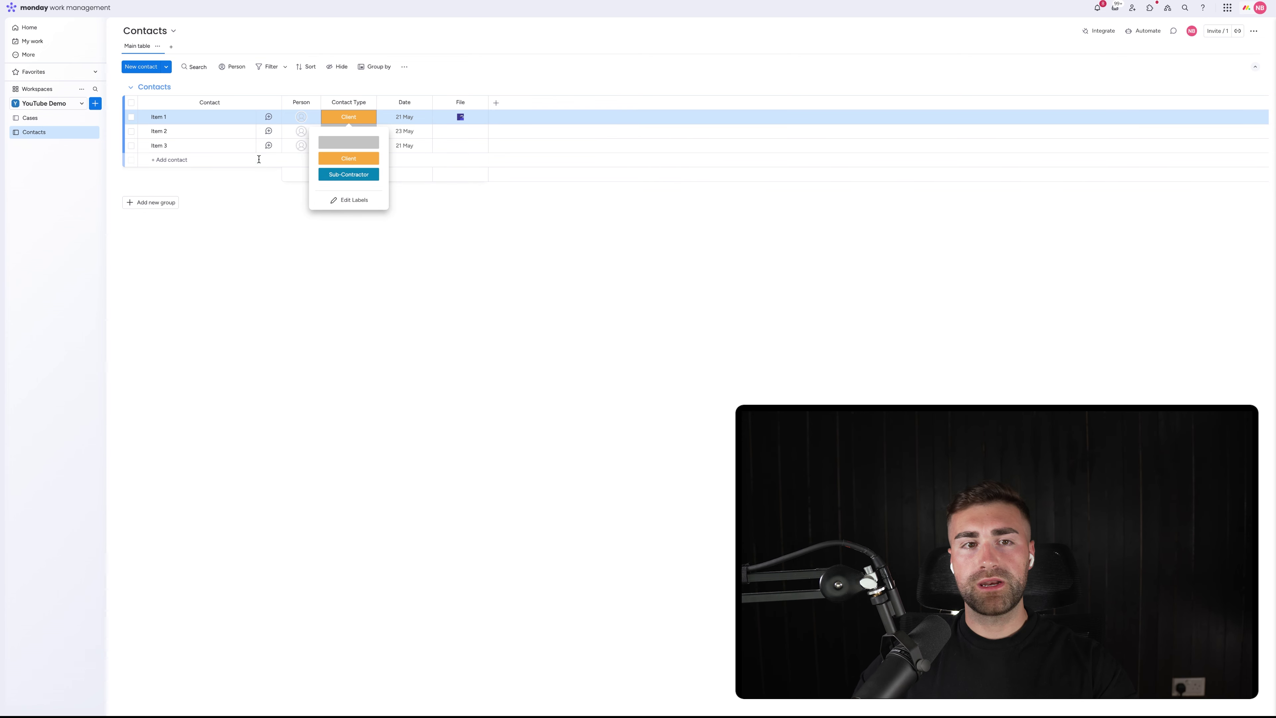
Mark Item 2 and Item 3 as Sub-Contractor
click(330, 158)
click(349, 131)
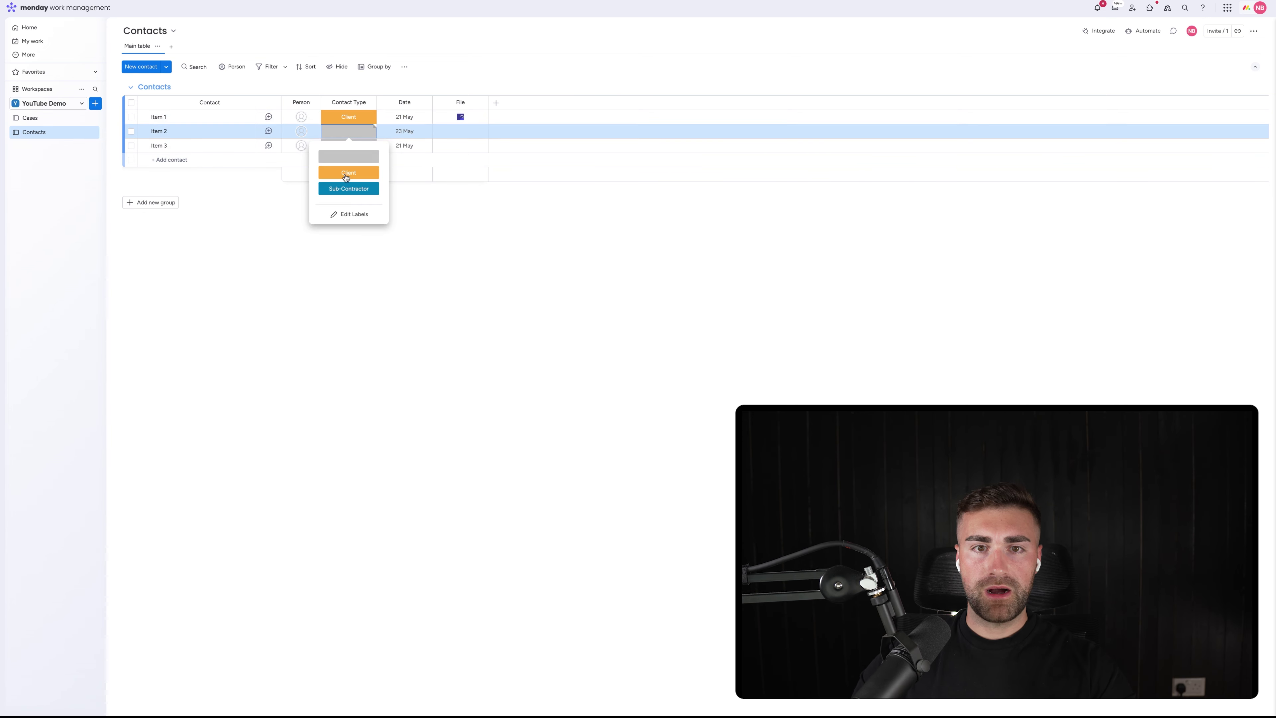
click(342, 189)
click(348, 145)
click(348, 202)
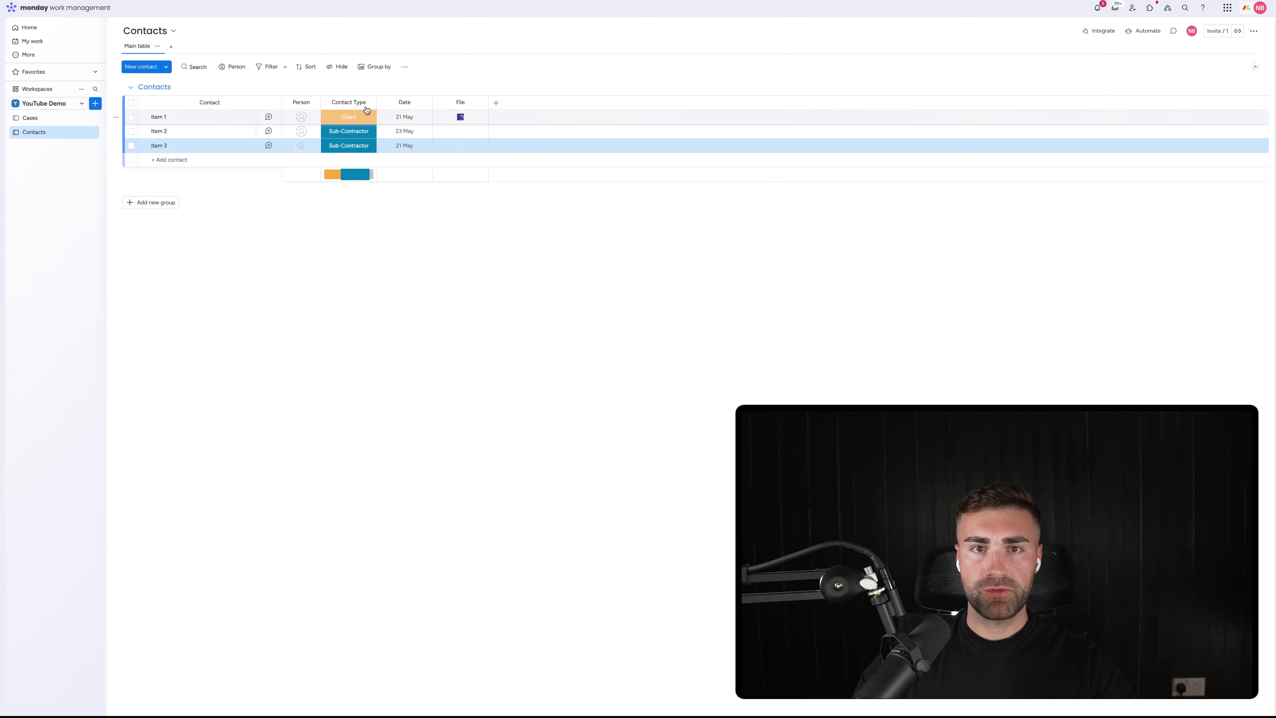
Group the Contacts board by Contact Type, then clear the grouping
click(373, 67)
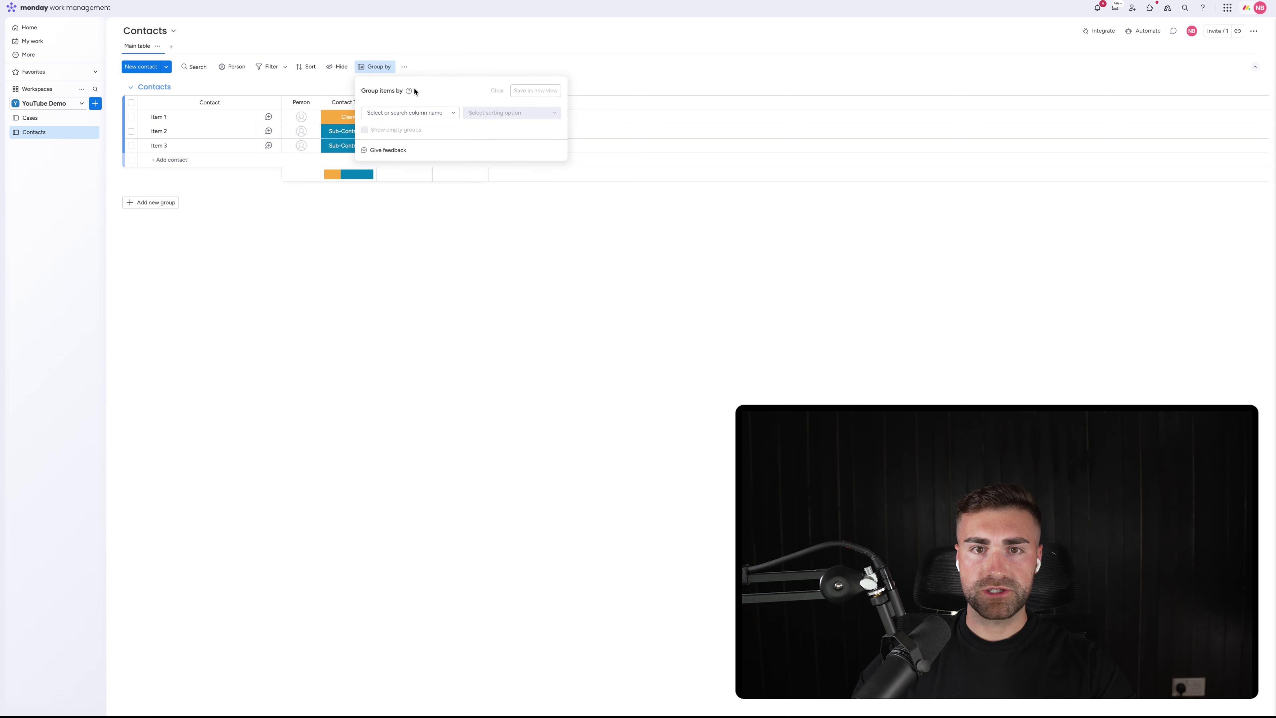
click(405, 113)
click(396, 159)
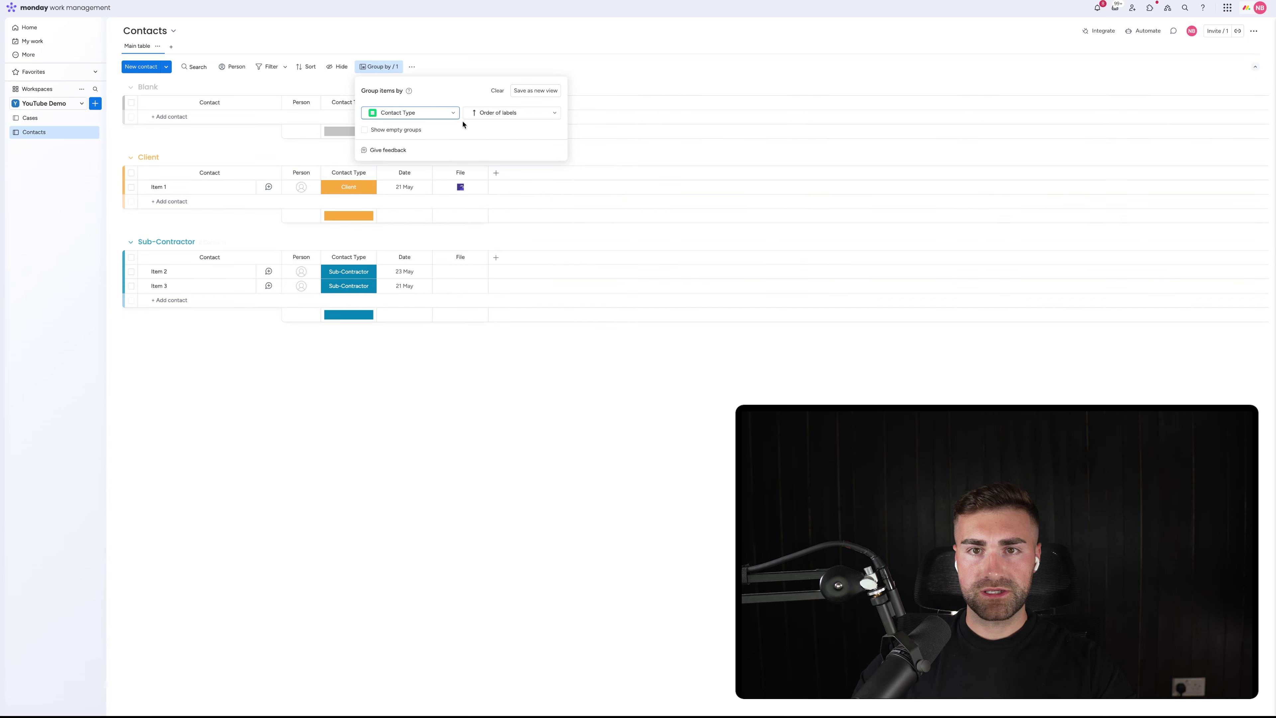
click(497, 90)
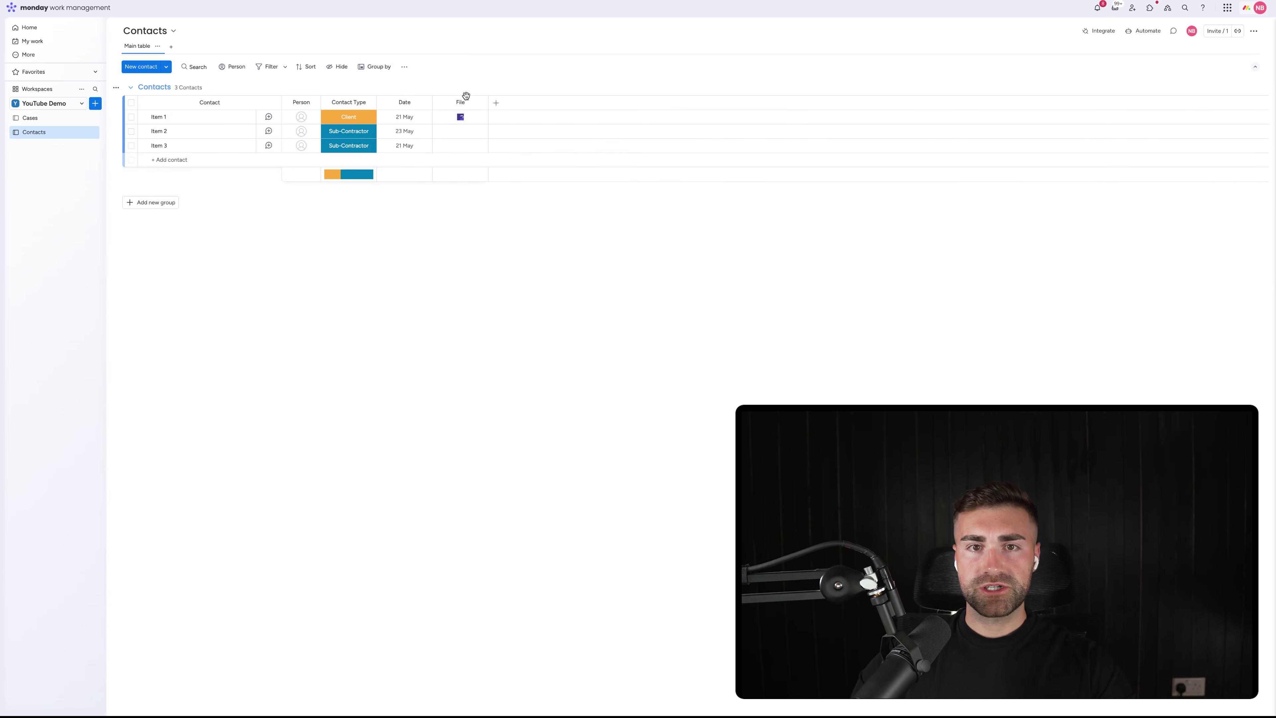
Rename the Date column to Date Created and move it after the File column
click(405, 102)
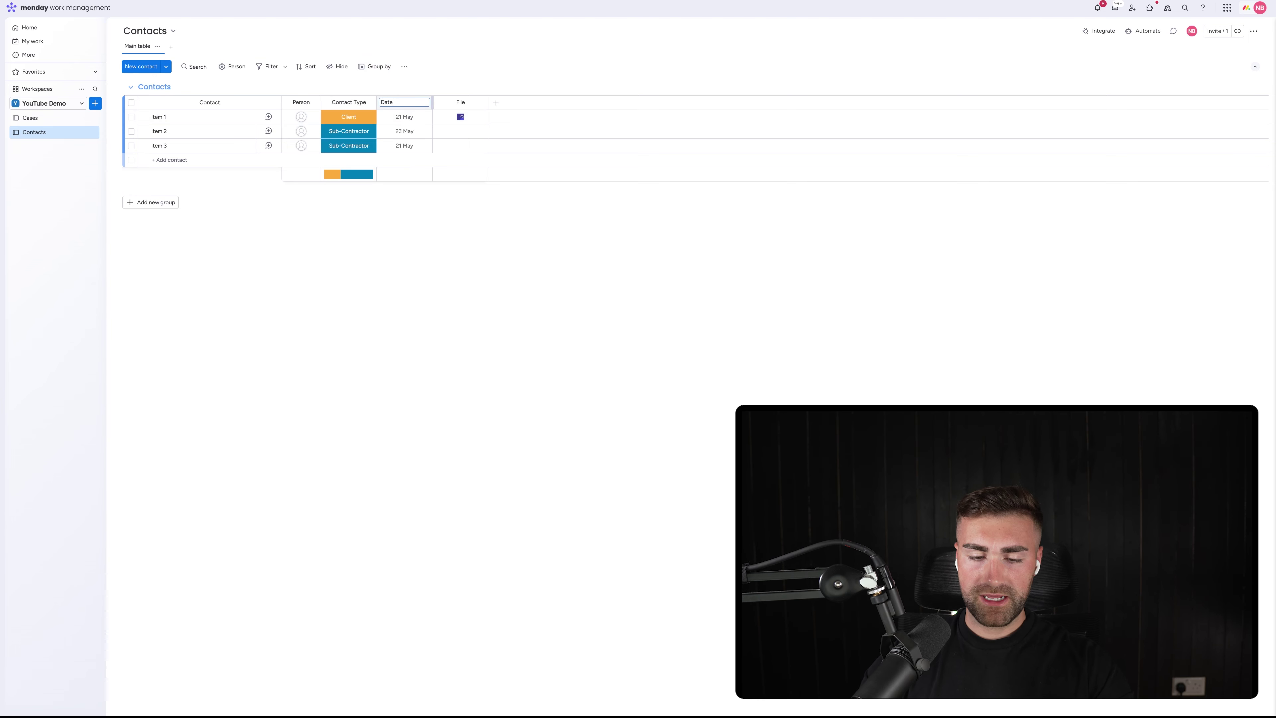
text(Created)
key(Return)
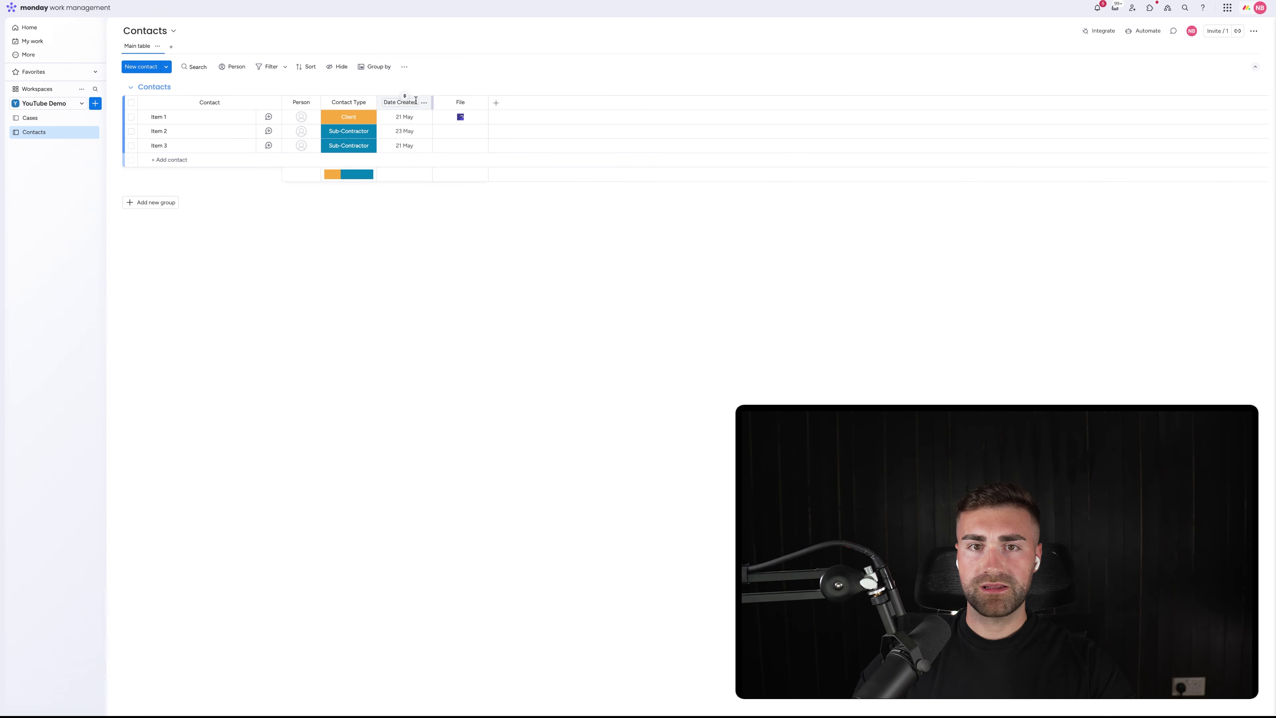
click(424, 102)
mouse_move(478, 107)
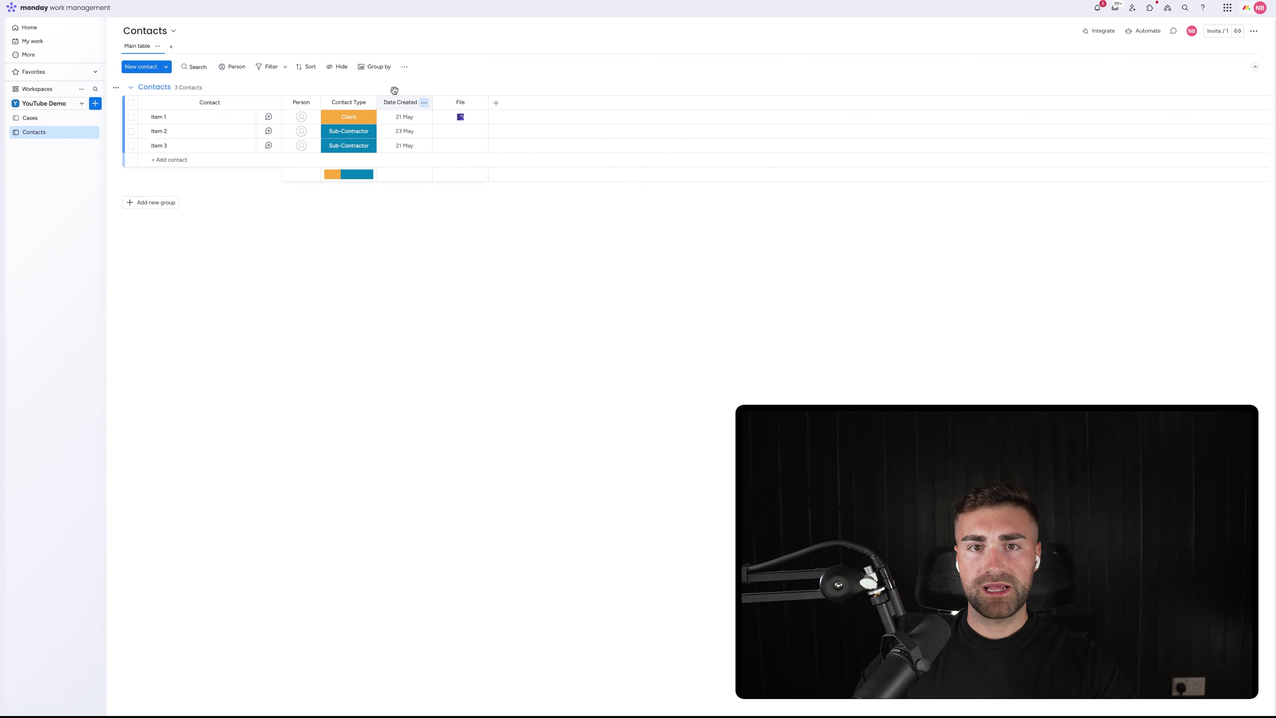
drag(397, 102, 460, 103)
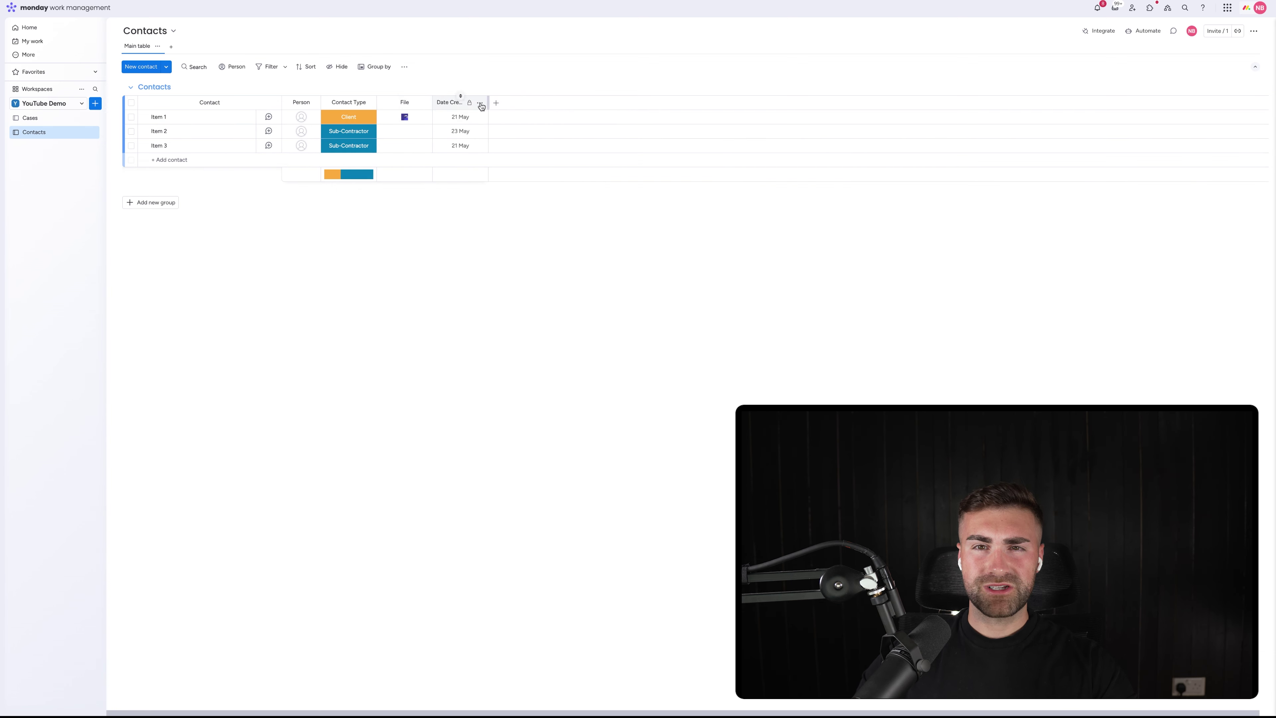
Add Email, Phone and Location columns to the Contacts board
click(496, 103)
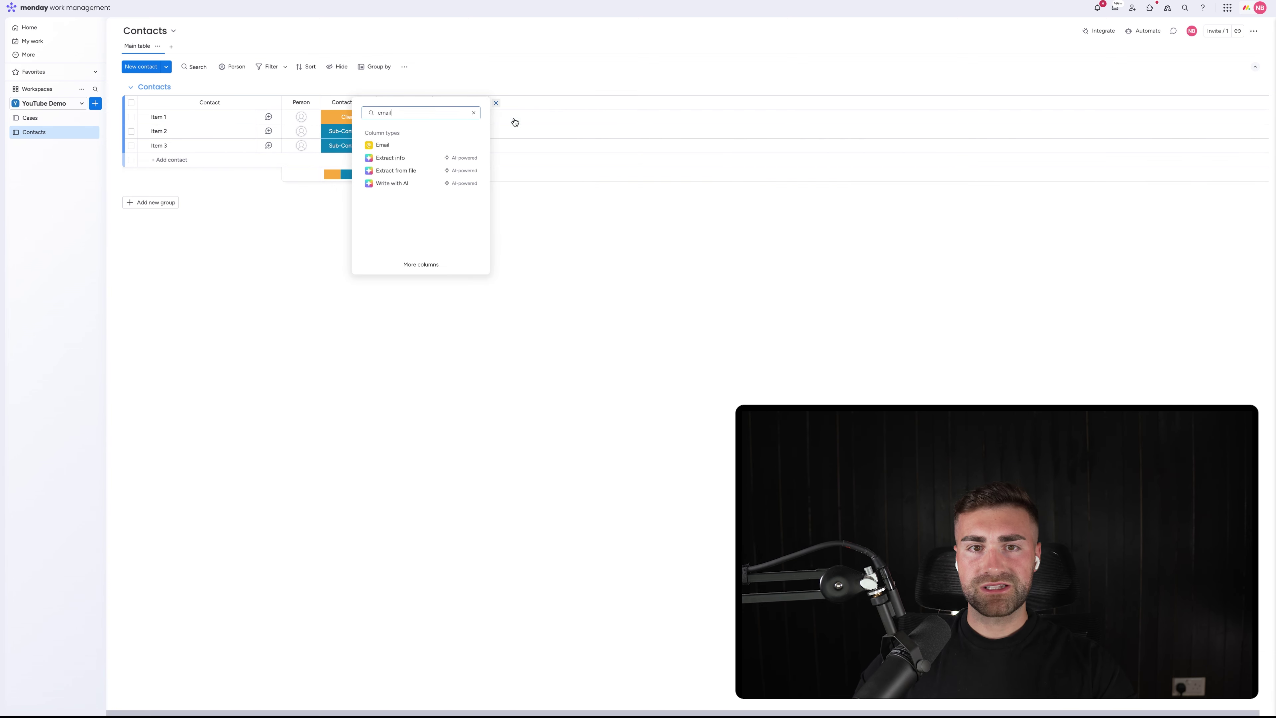
click(386, 147)
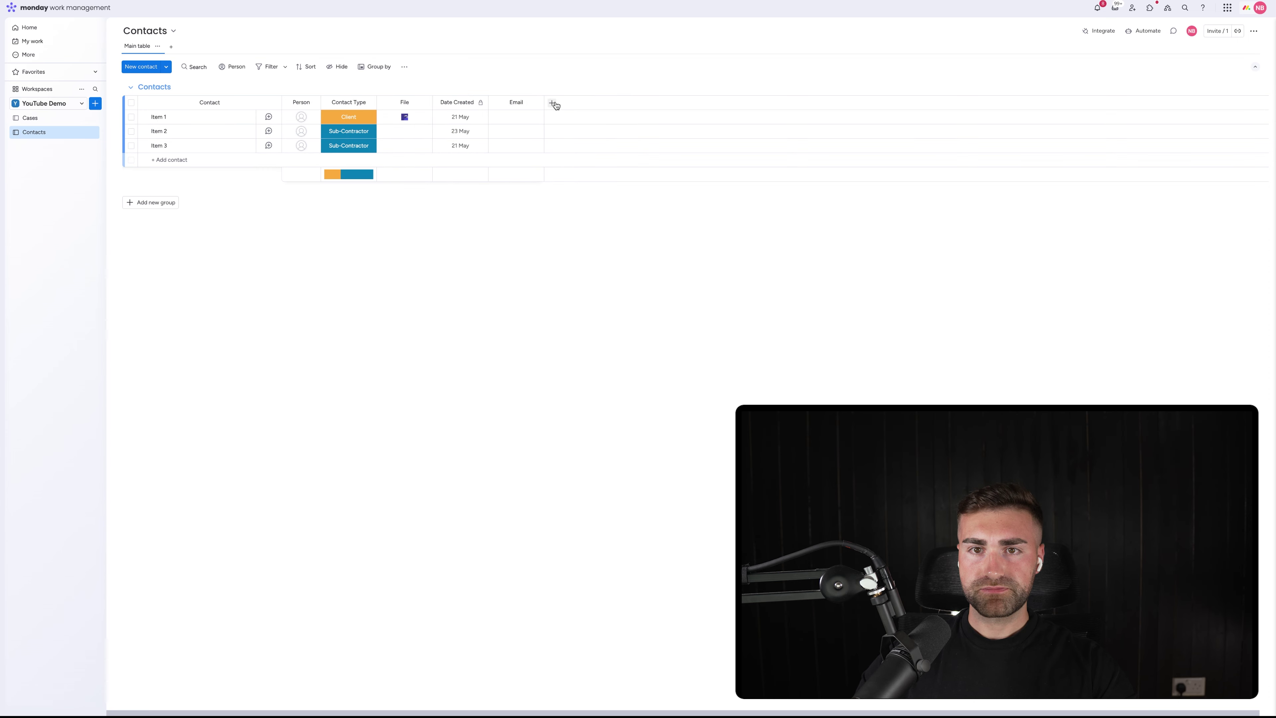
click(553, 104)
text(phone)
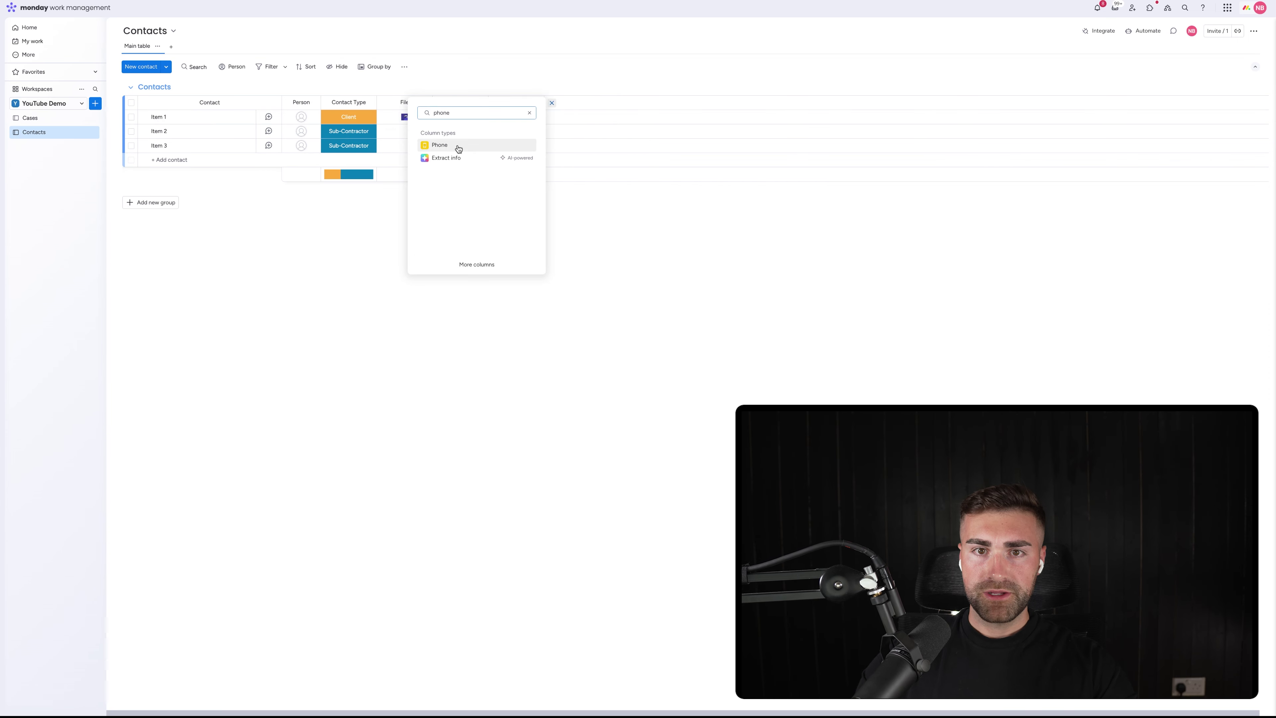
click(449, 145)
click(622, 103)
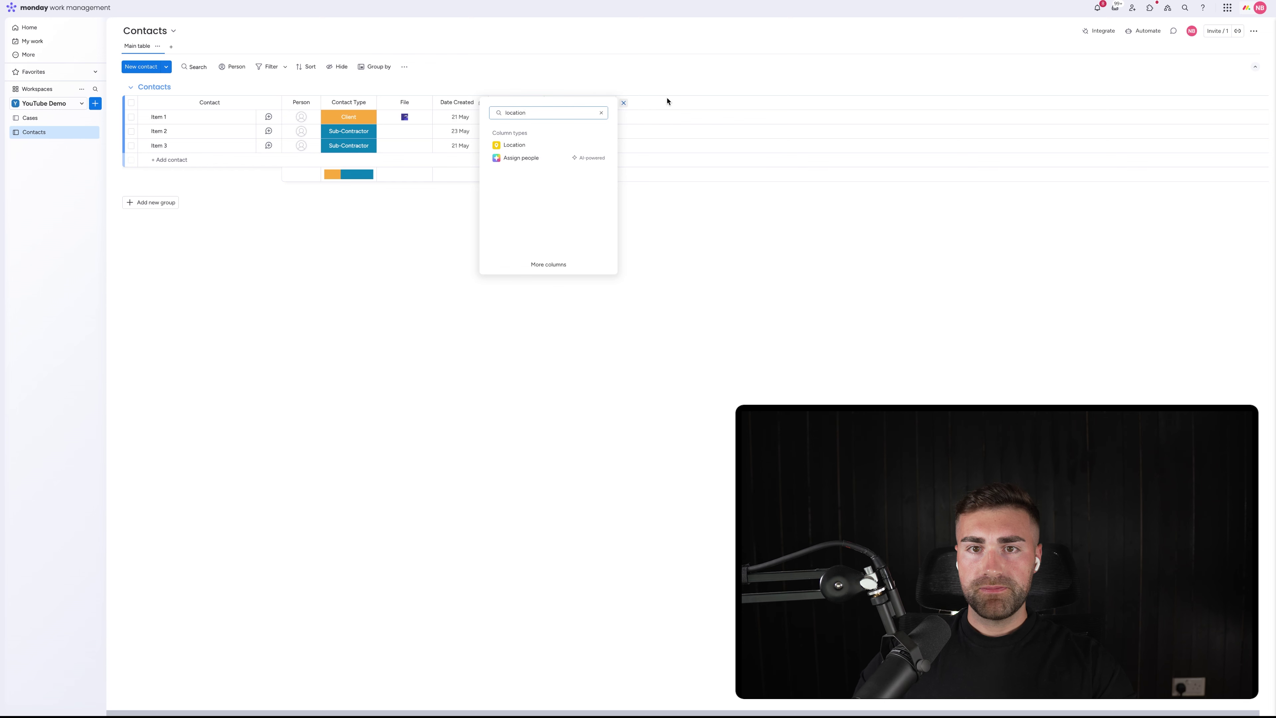
click(549, 144)
Rename the Location column to Address and move Date Created after it, to the end
click(648, 103)
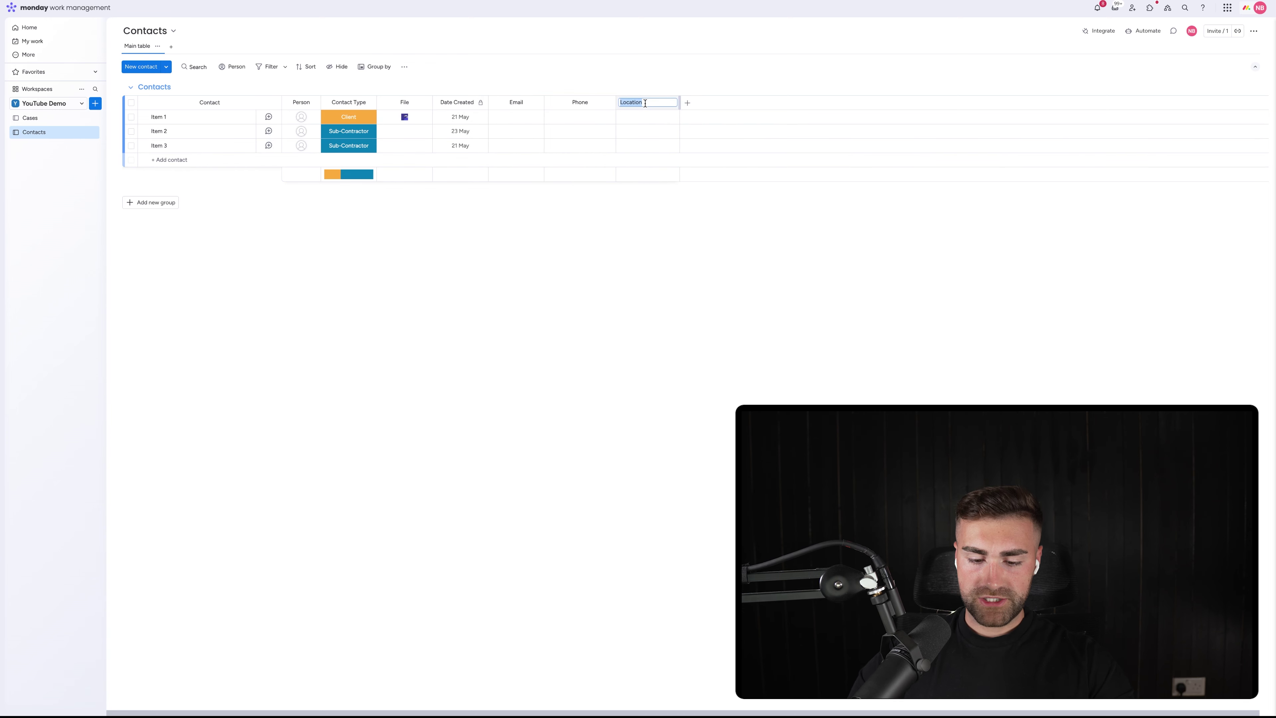
text(Address)
key(Return)
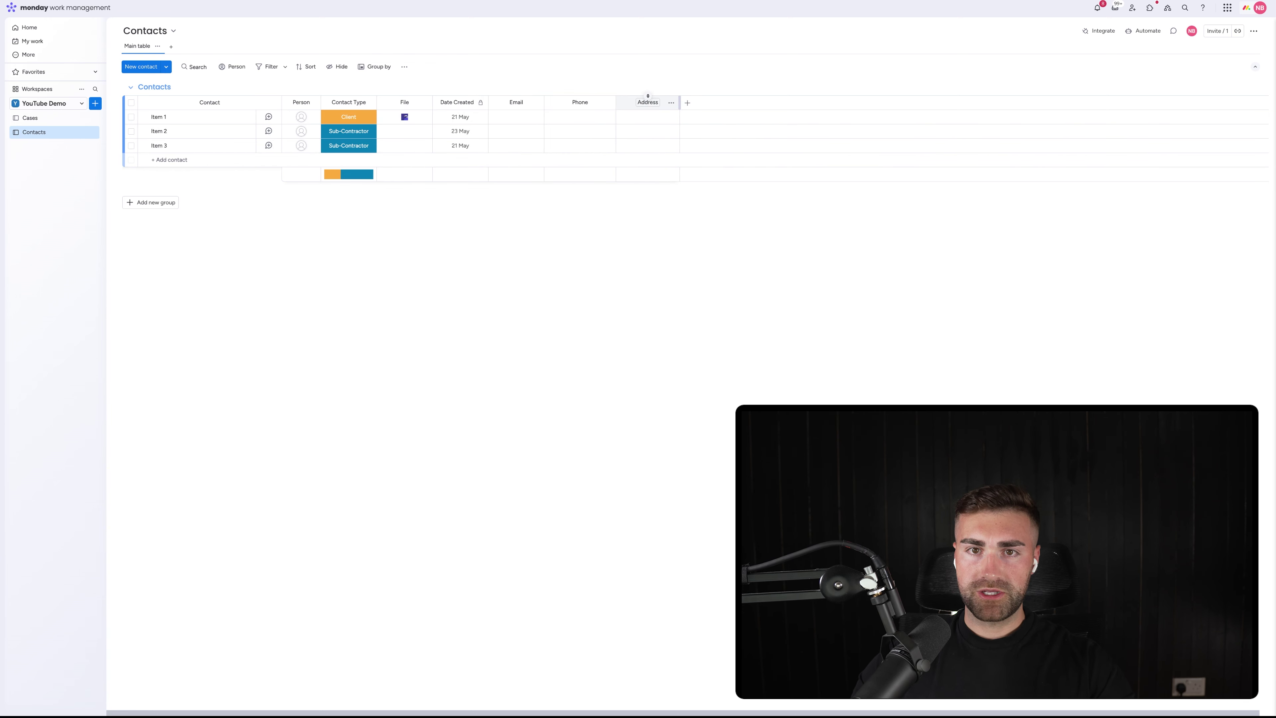
drag(467, 99, 658, 102)
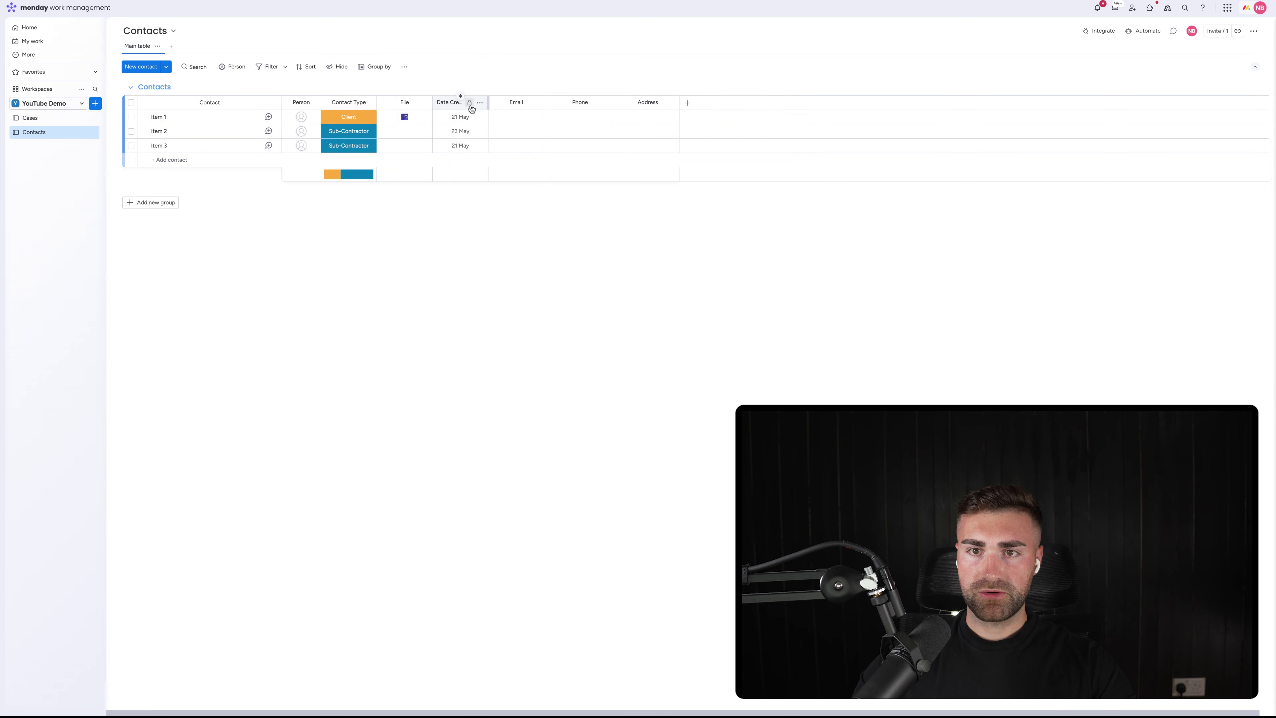
drag(473, 102, 655, 102)
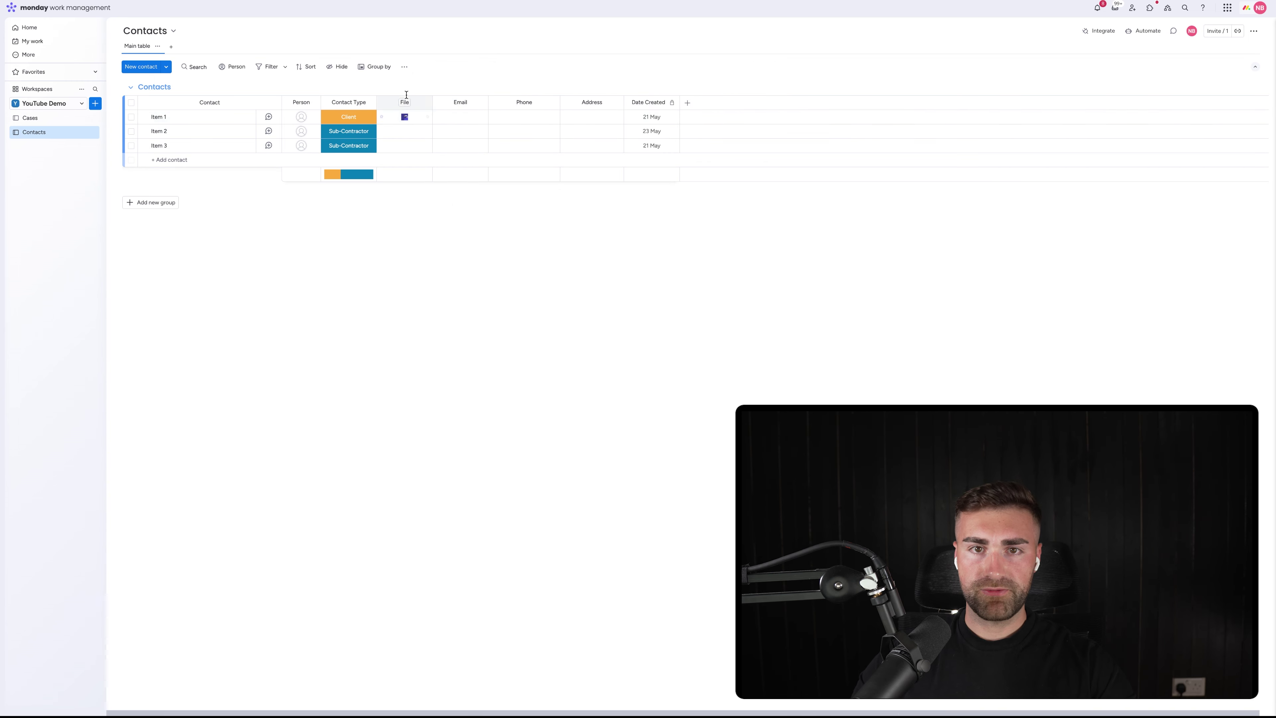
Delete the File column from the Contacts board
drag(404, 101, 598, 103)
click(619, 103)
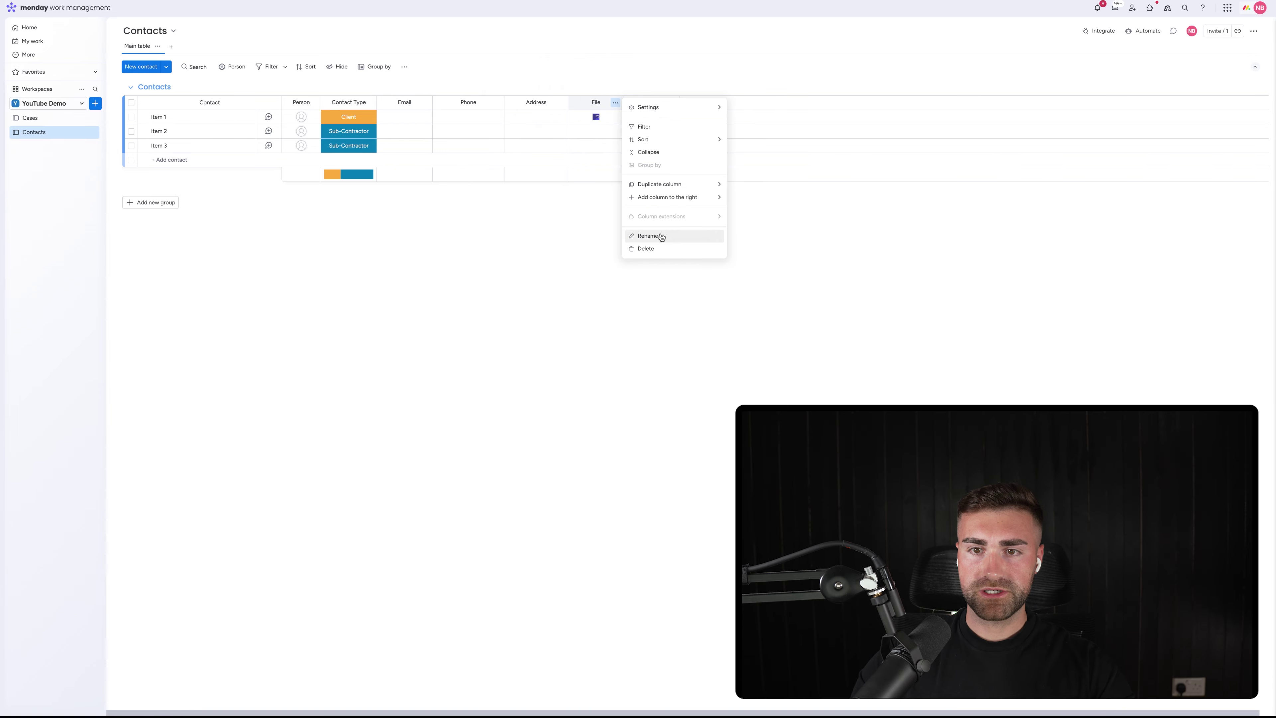
click(648, 246)
click(734, 60)
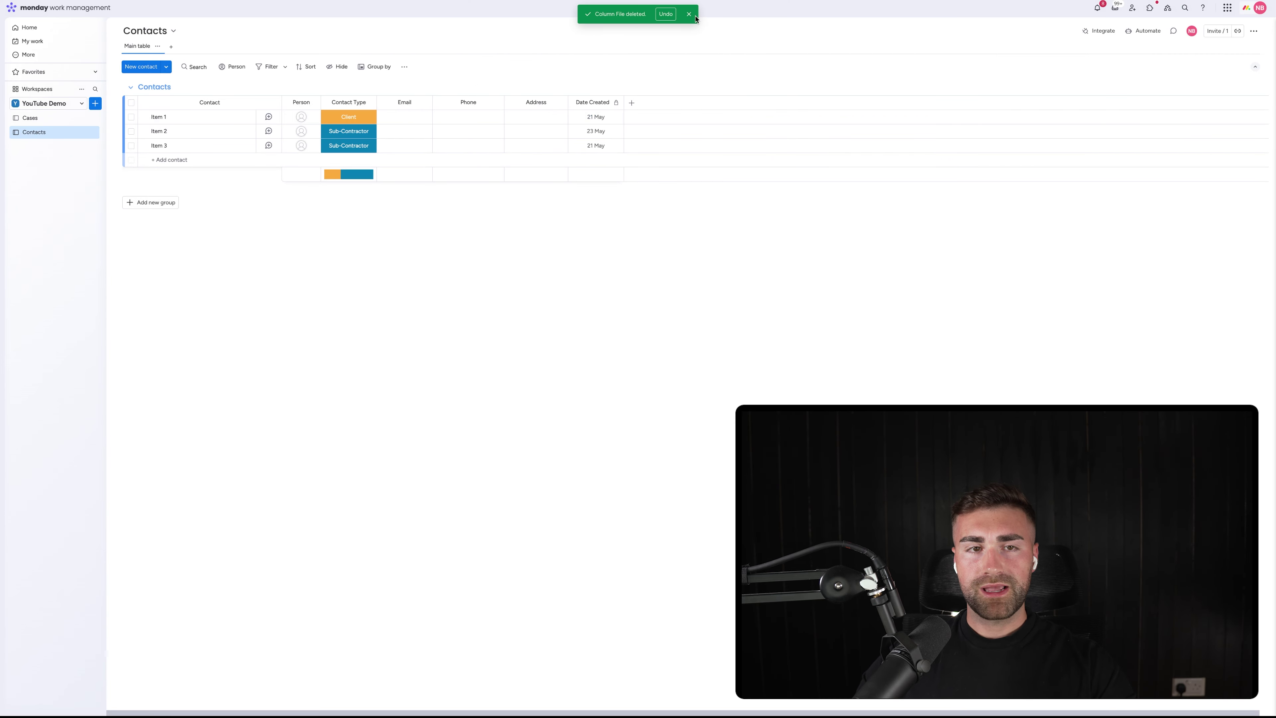
click(688, 15)
Add a new board named Companies from the workspace's + menu
click(95, 103)
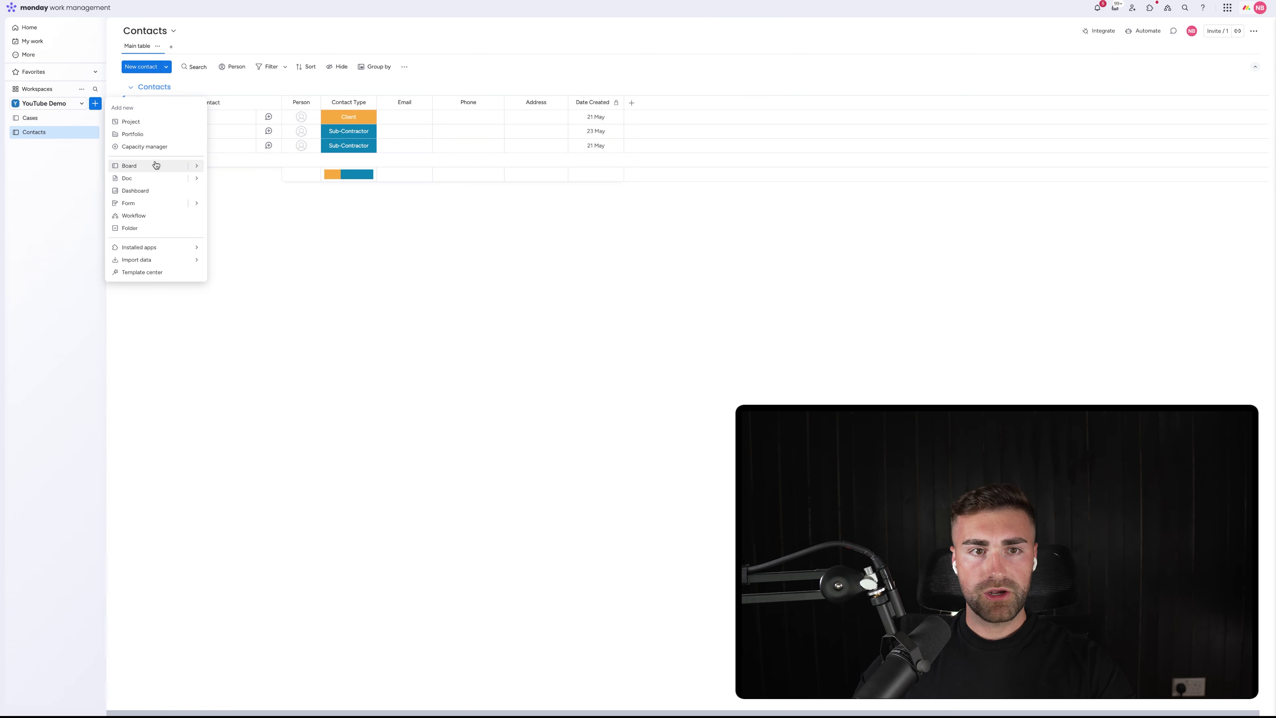
click(130, 166)
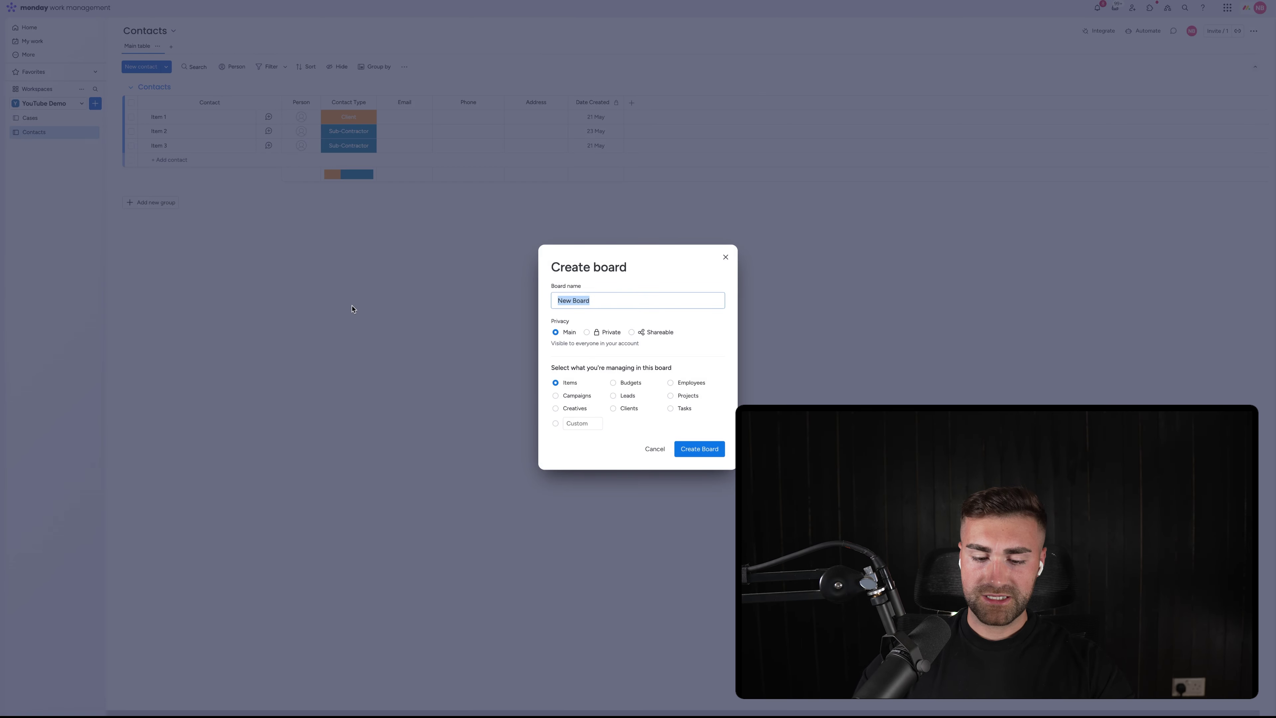
text(Companies)
key(Return)
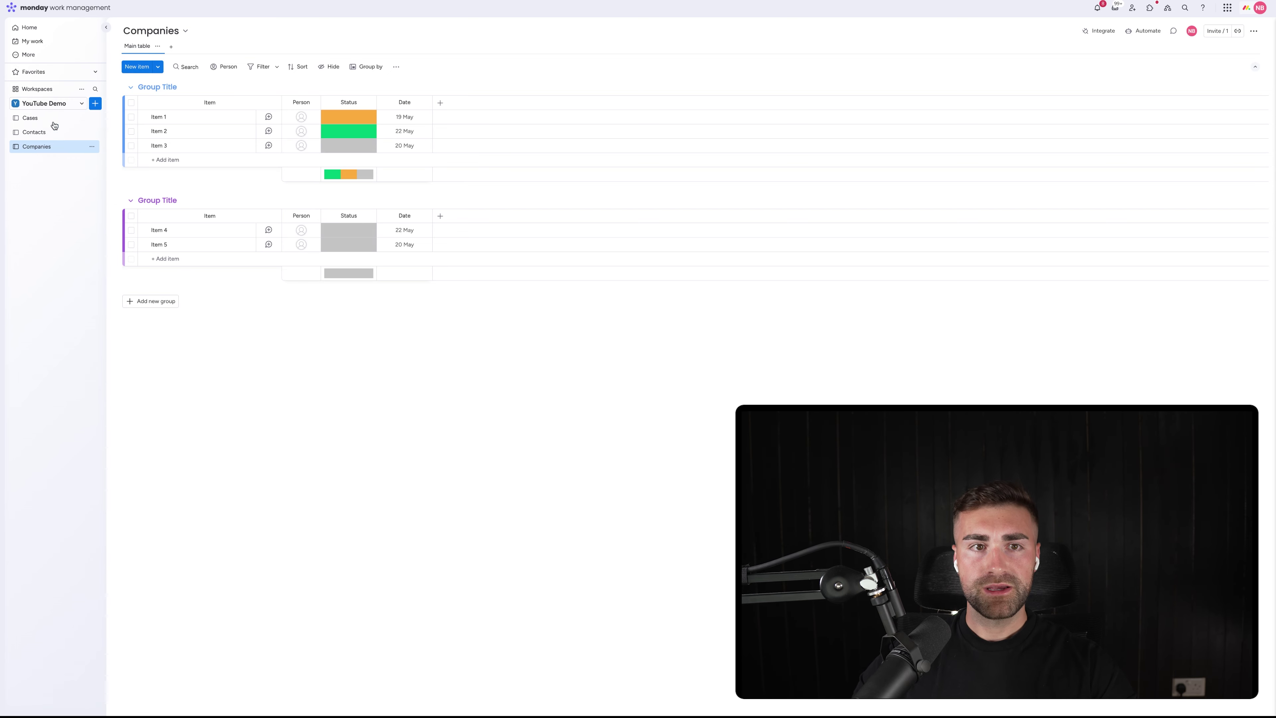
Delete the second group and rename the remaining group to Companies
click(117, 202)
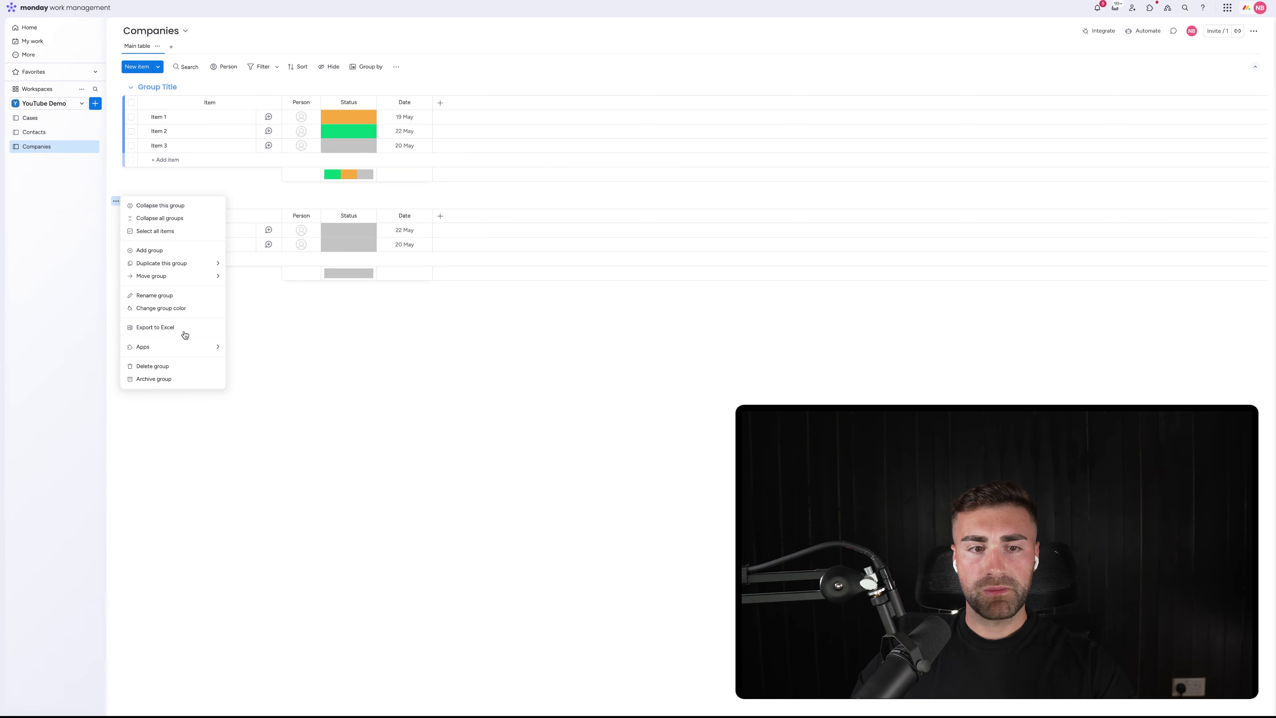
click(162, 377)
click(706, 371)
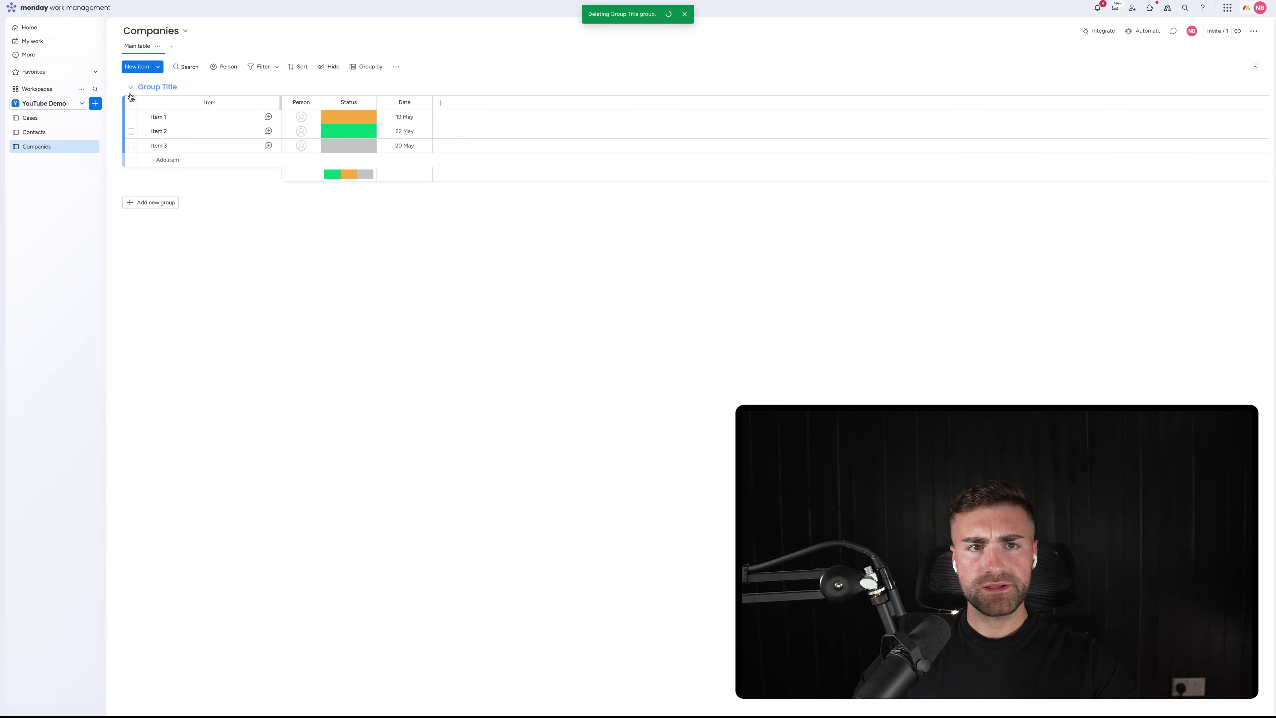
click(144, 88)
text(Companies)
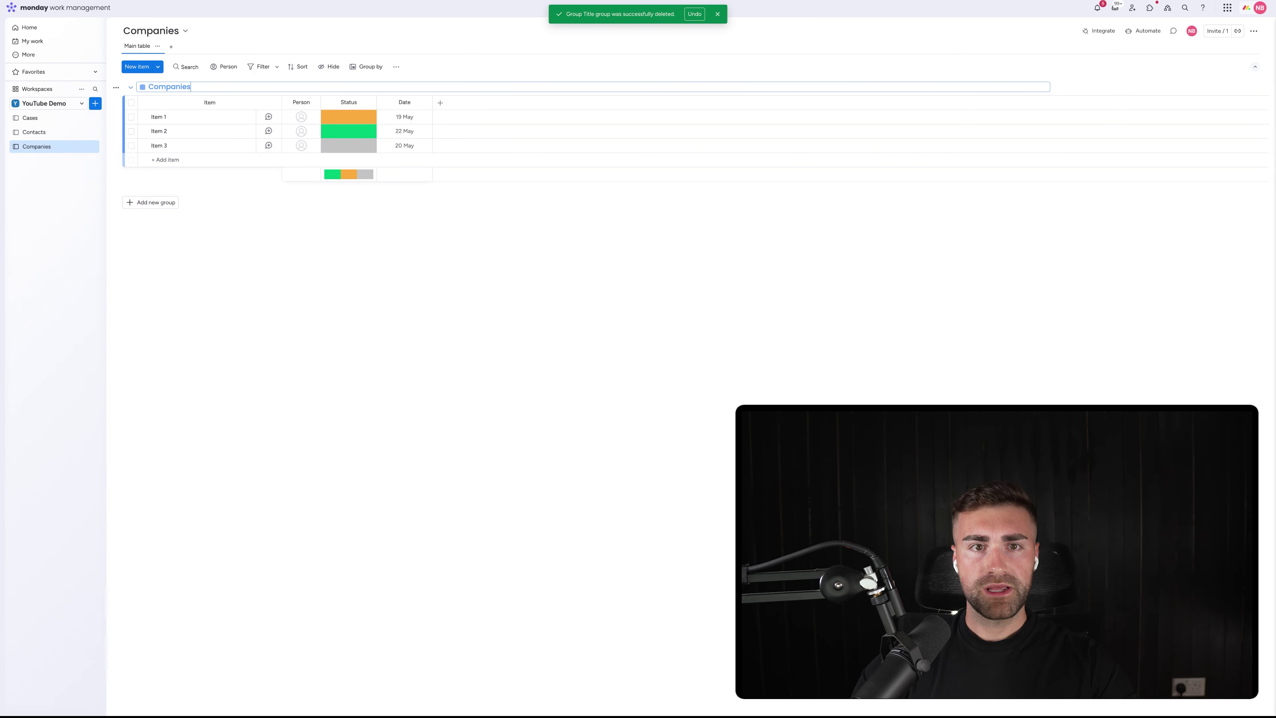
key(Return)
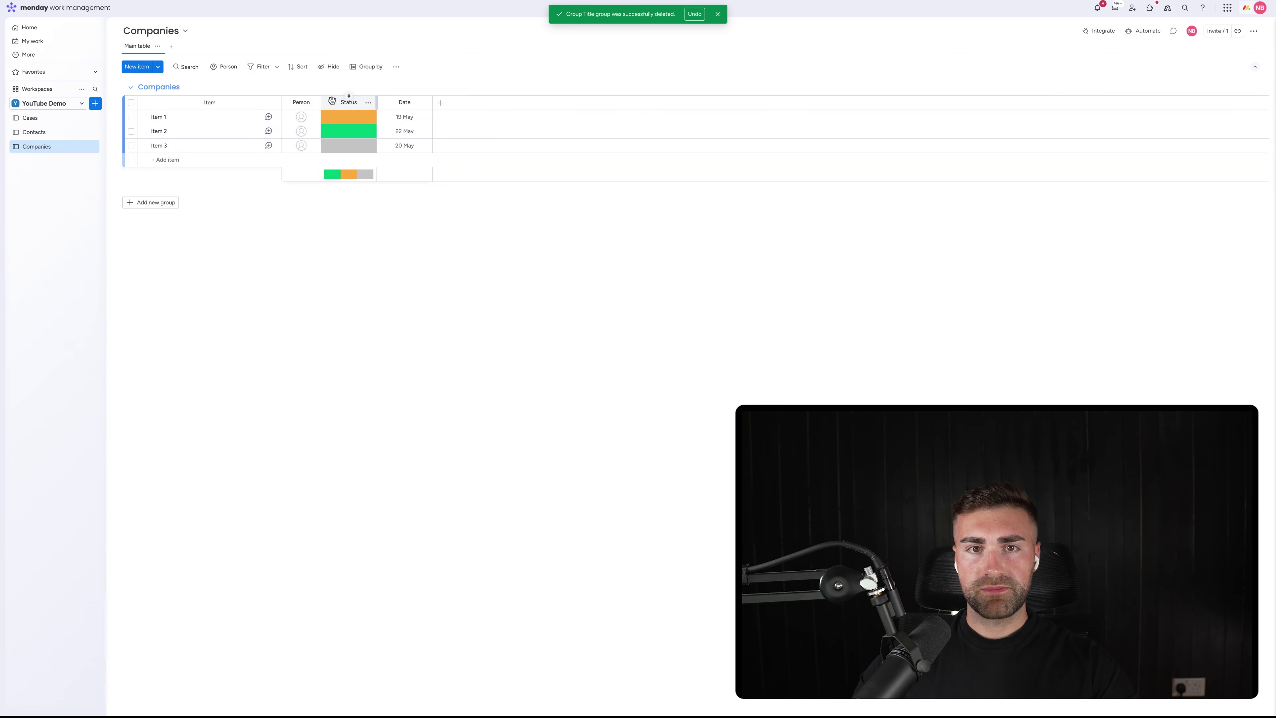
Rename the Status column to Company Type, with Sub-Contractor and Client labels in that order
click(352, 103)
text(Company)
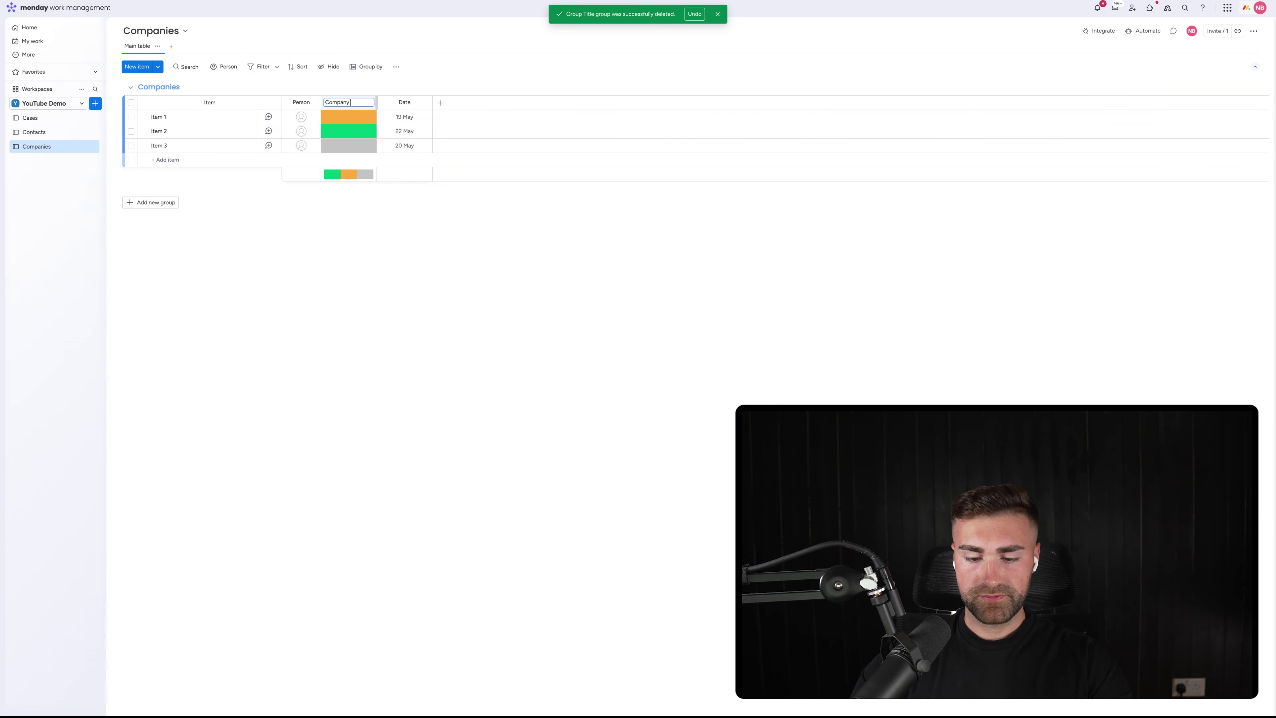
text( Type)
key(Return)
click(349, 132)
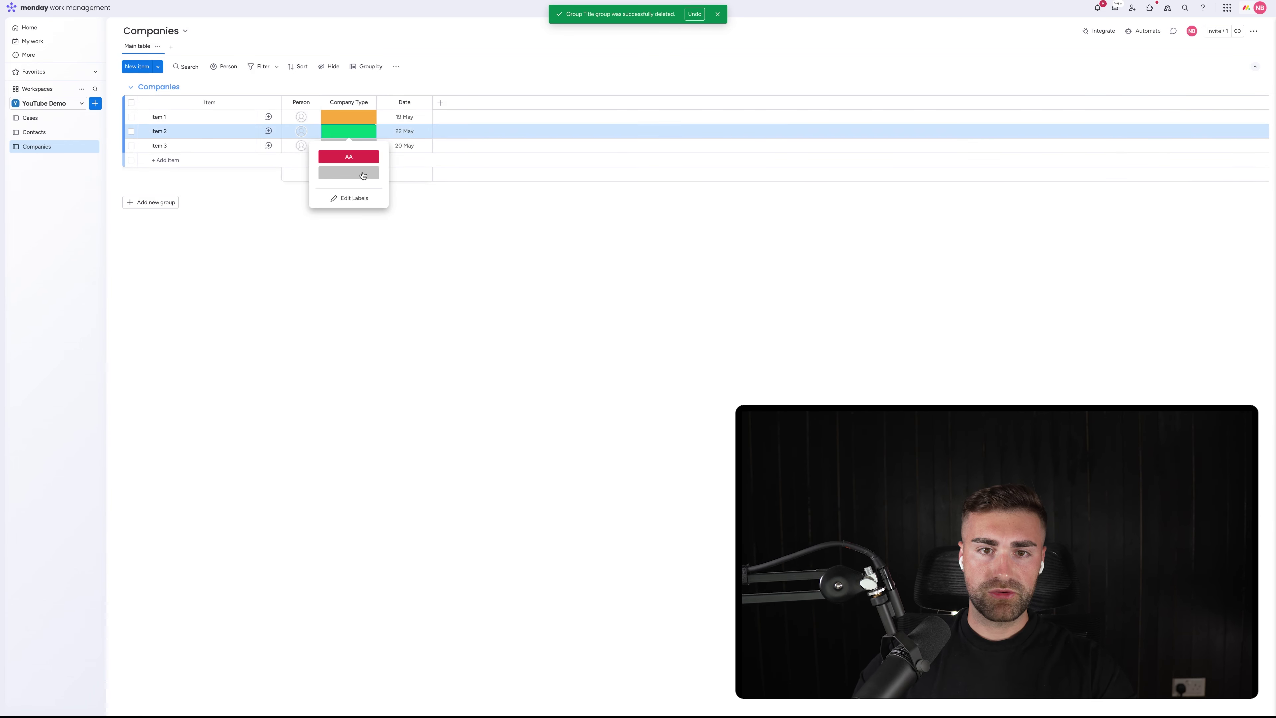
click(345, 201)
click(342, 189)
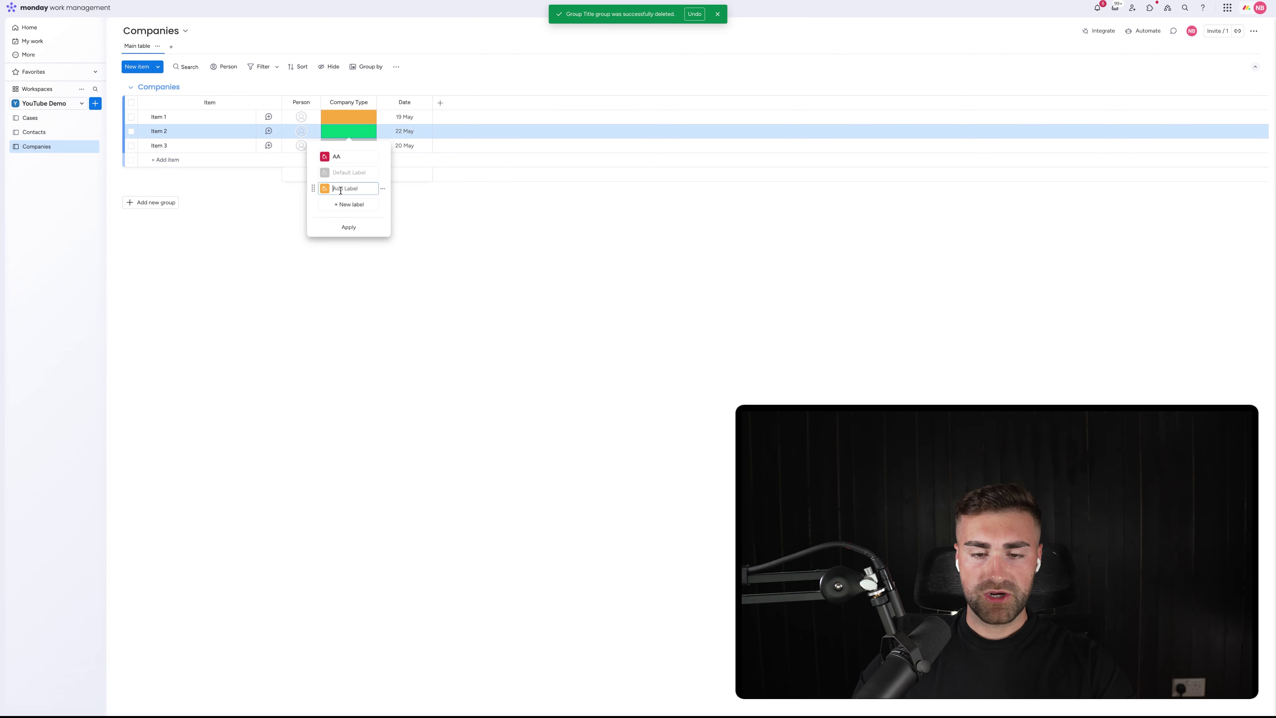
text(Sub-Contractor)
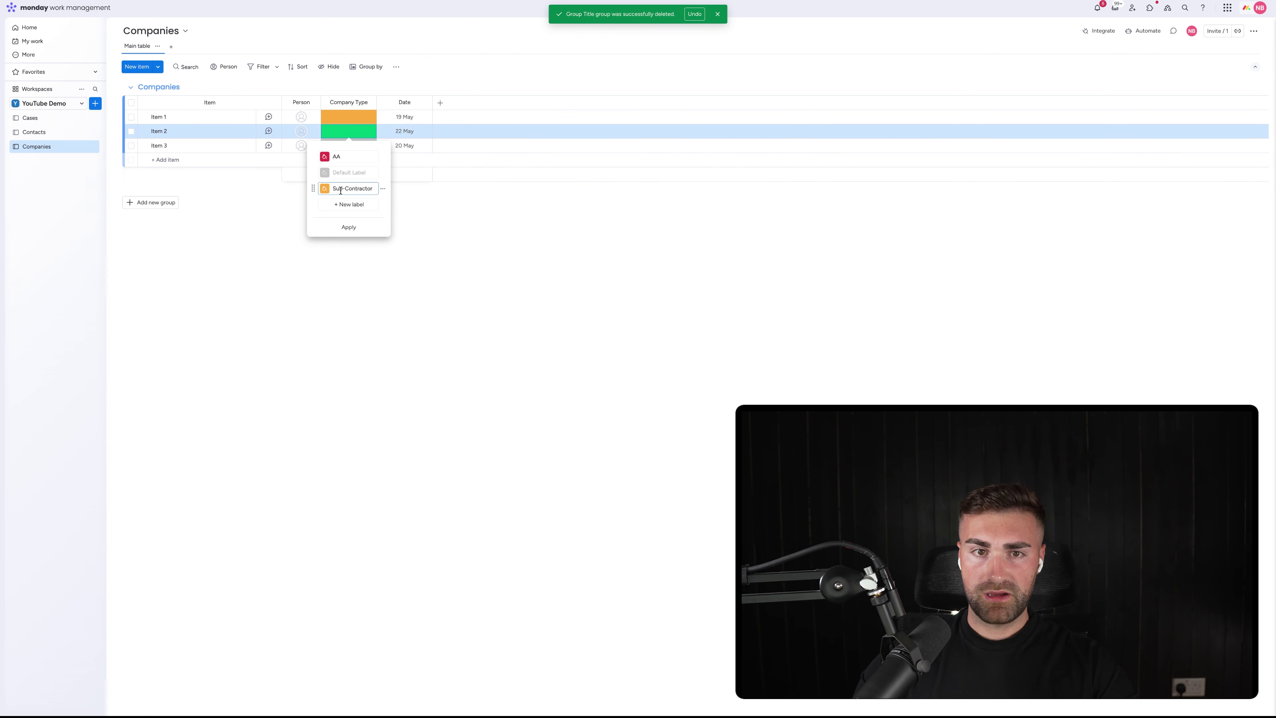
click(349, 204)
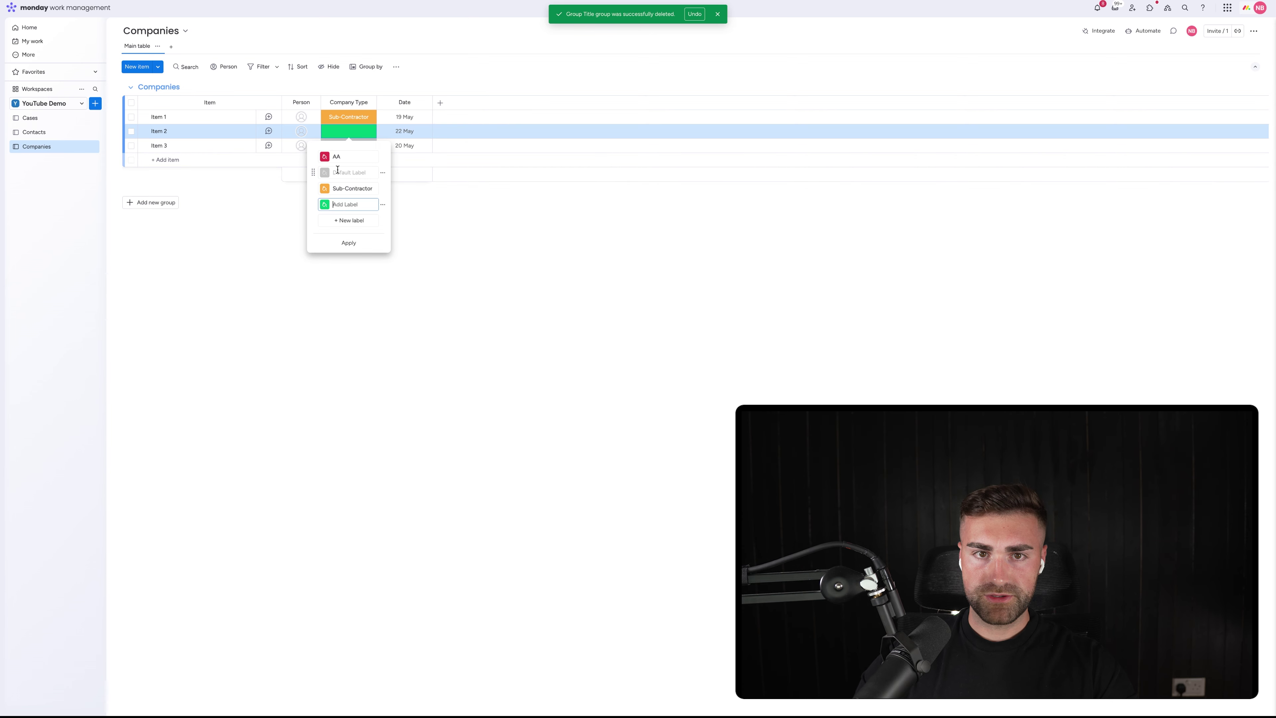
click(339, 158)
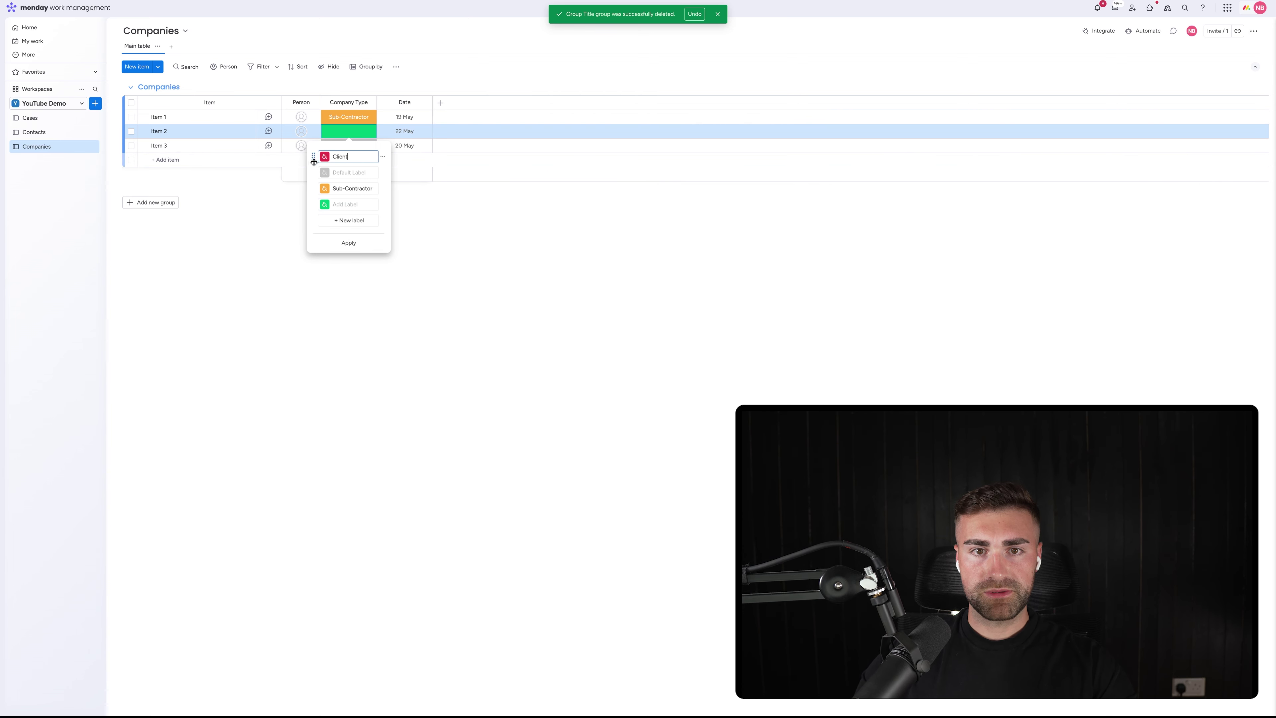
drag(313, 157, 322, 190)
click(348, 243)
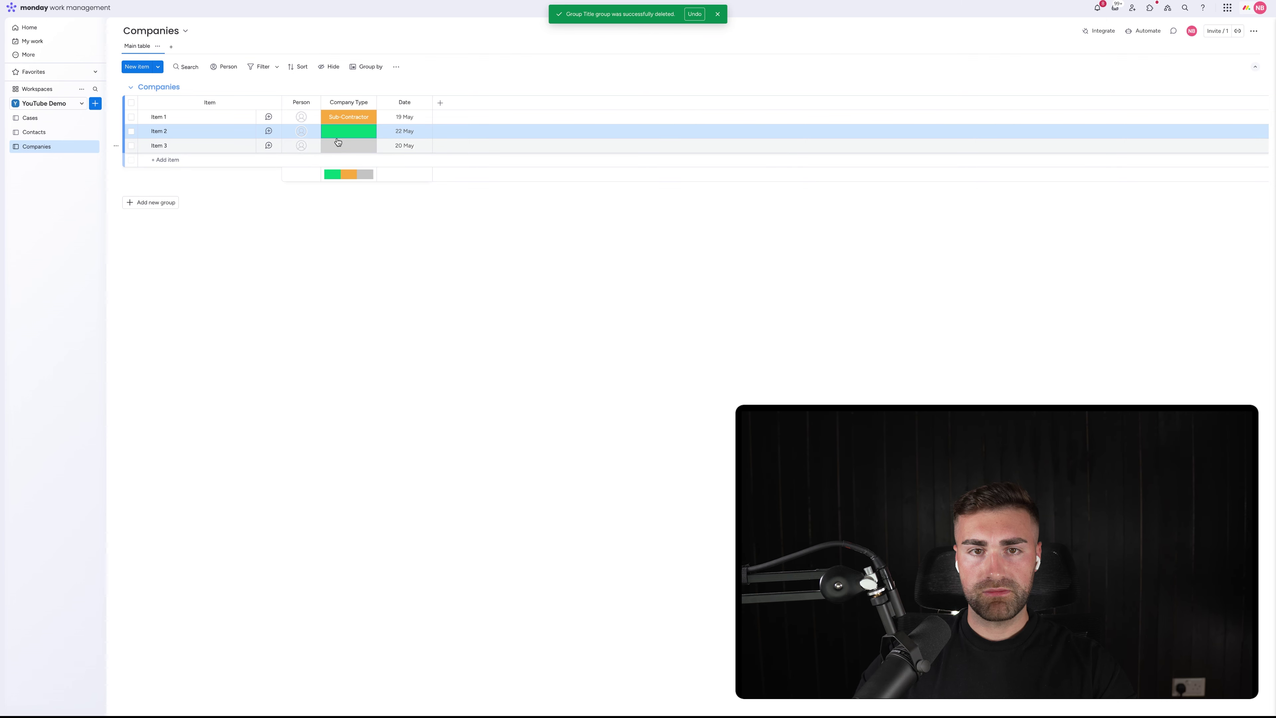
Reset Item 2's Company Type to blank and delete the empty green label
click(347, 157)
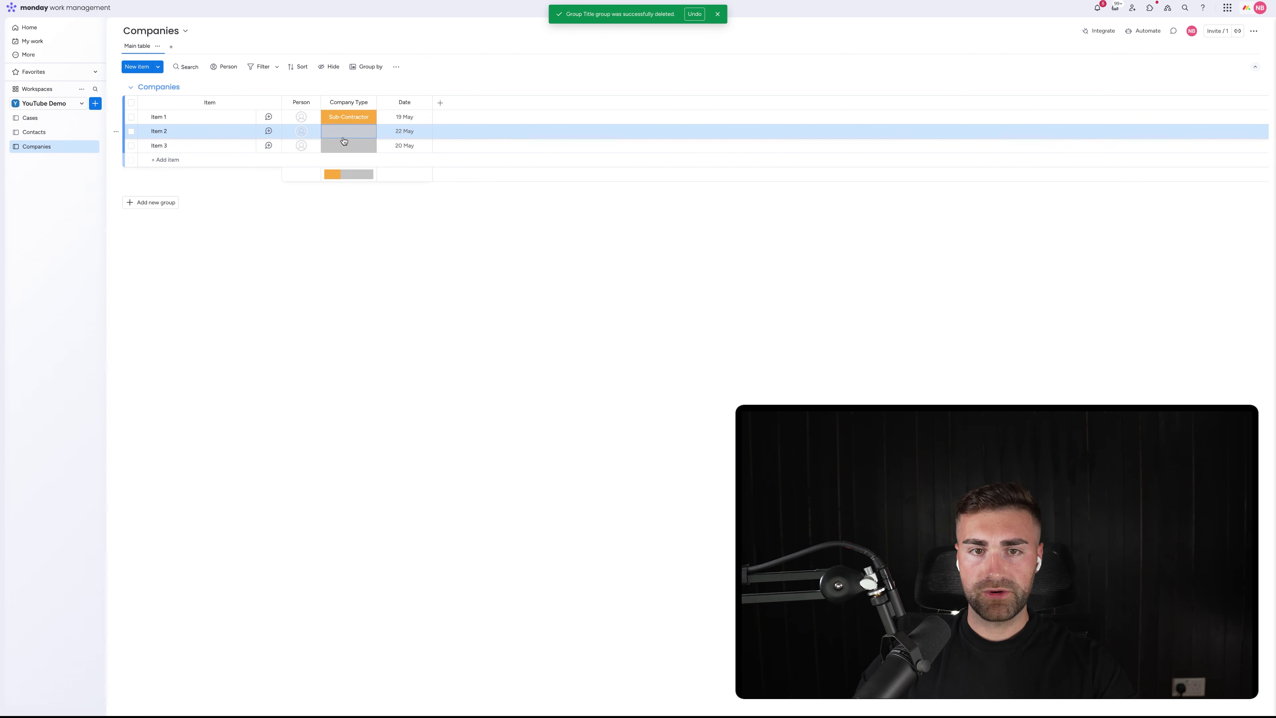
click(346, 134)
click(358, 231)
click(383, 205)
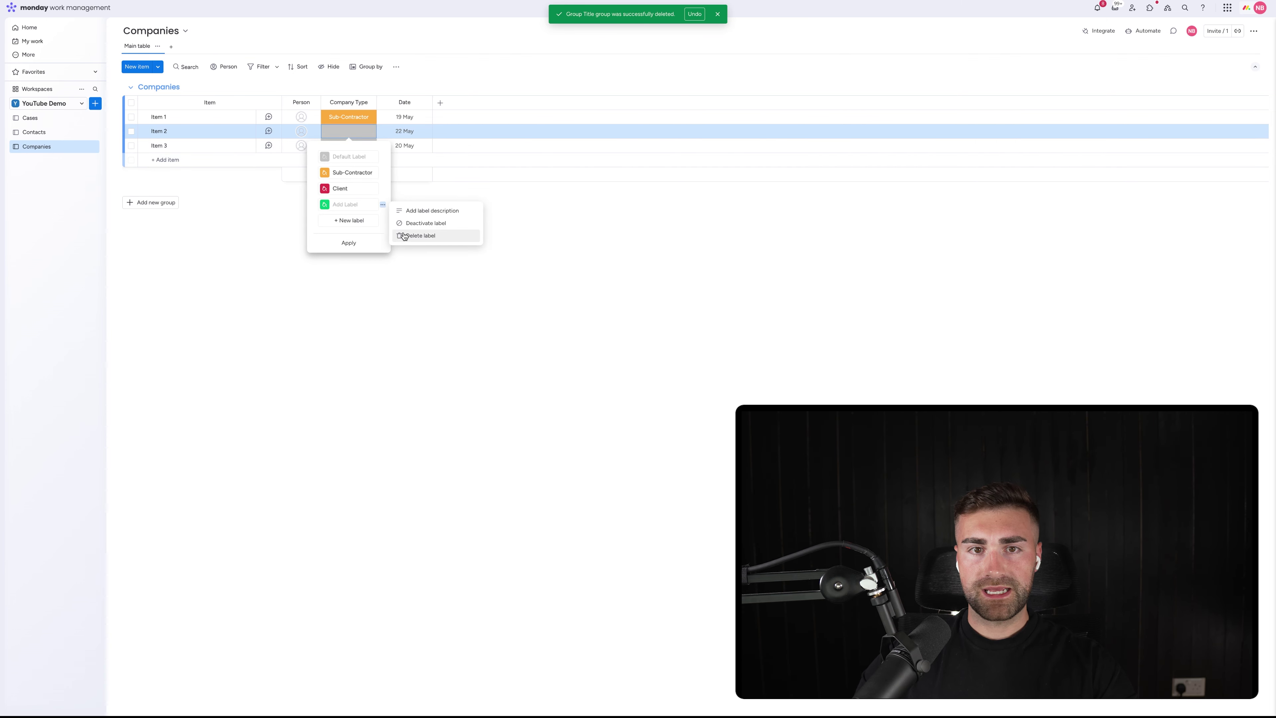
click(402, 234)
click(349, 228)
click(367, 230)
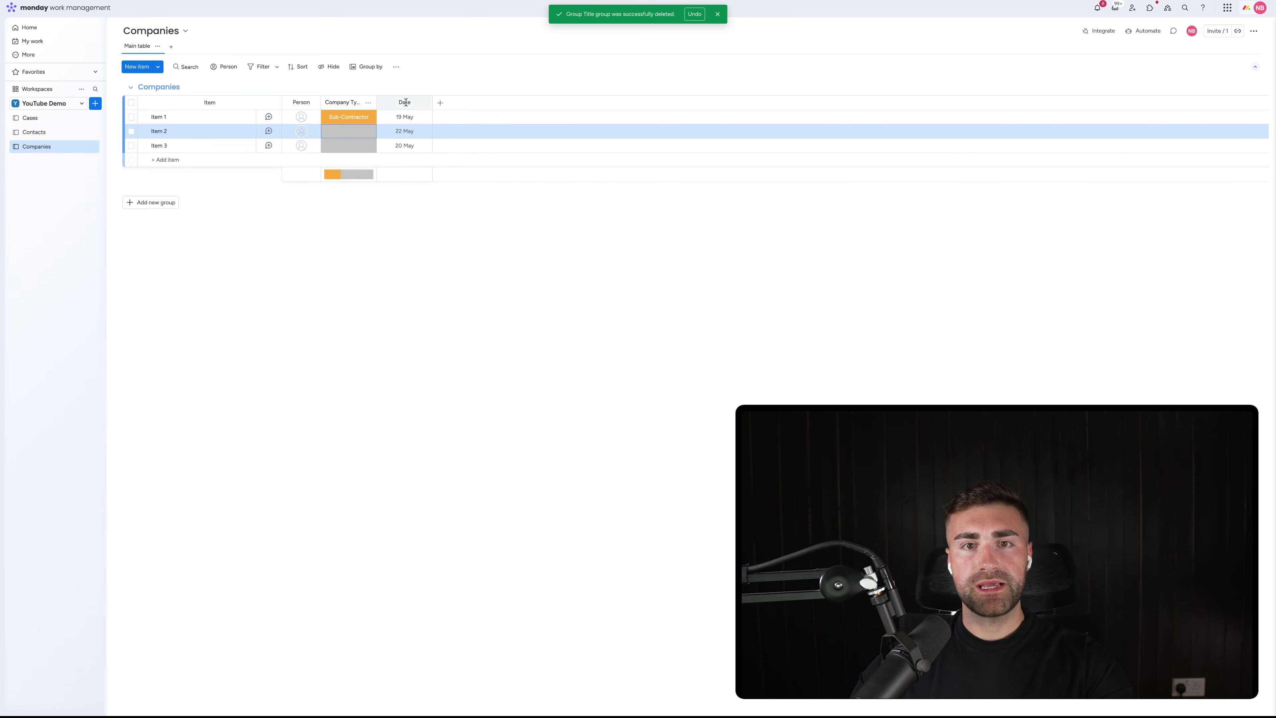
Hide the Company Type summary bar and rename the Date column to Date Created
click(369, 102)
mouse_move(452, 107)
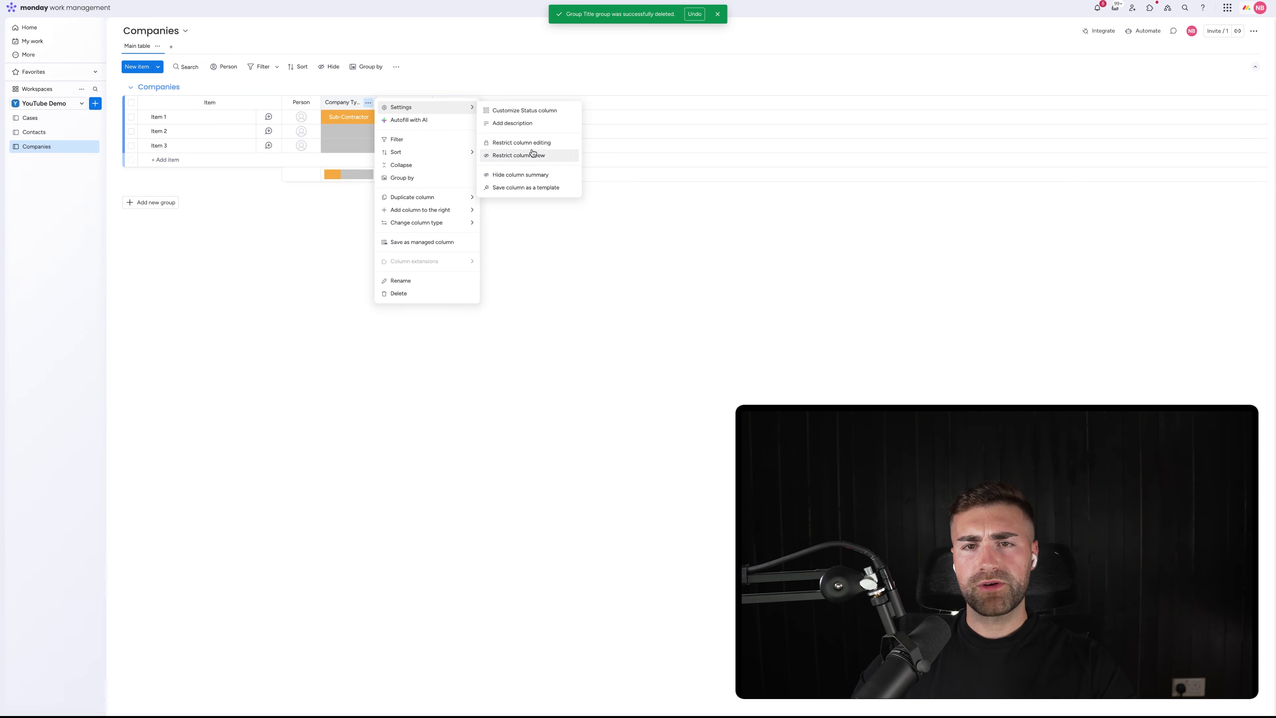
click(507, 177)
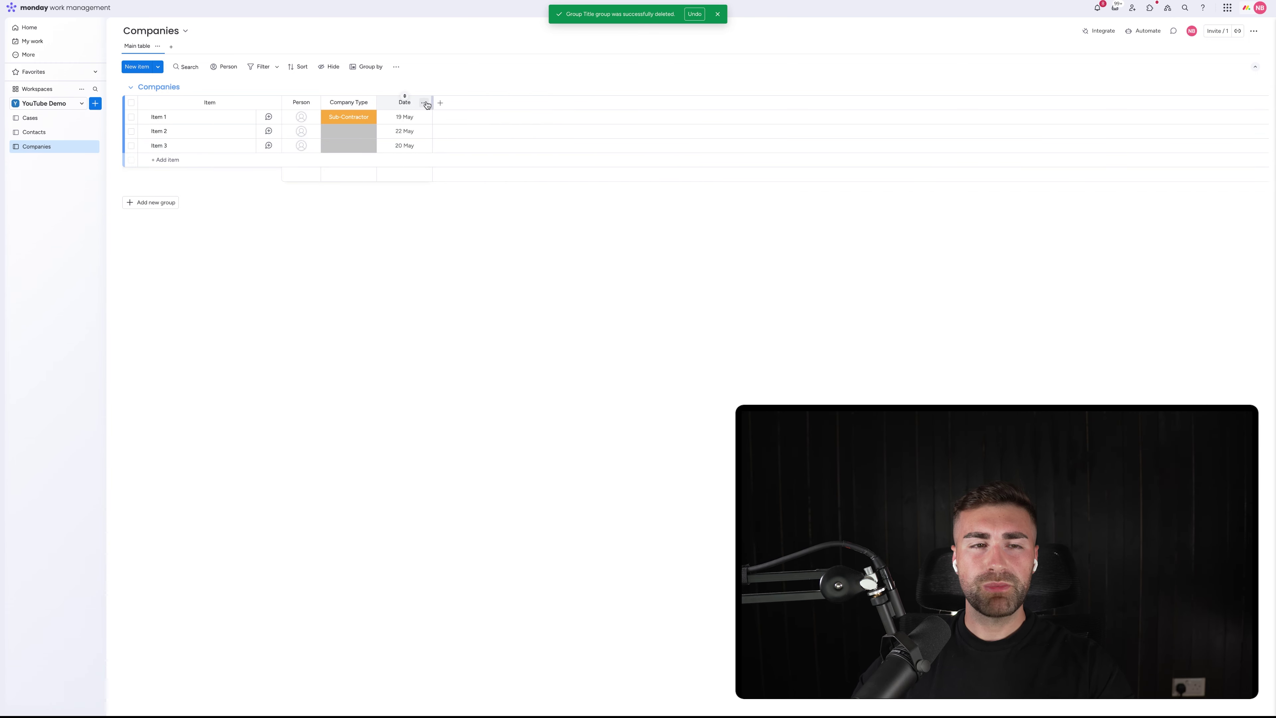
click(447, 274)
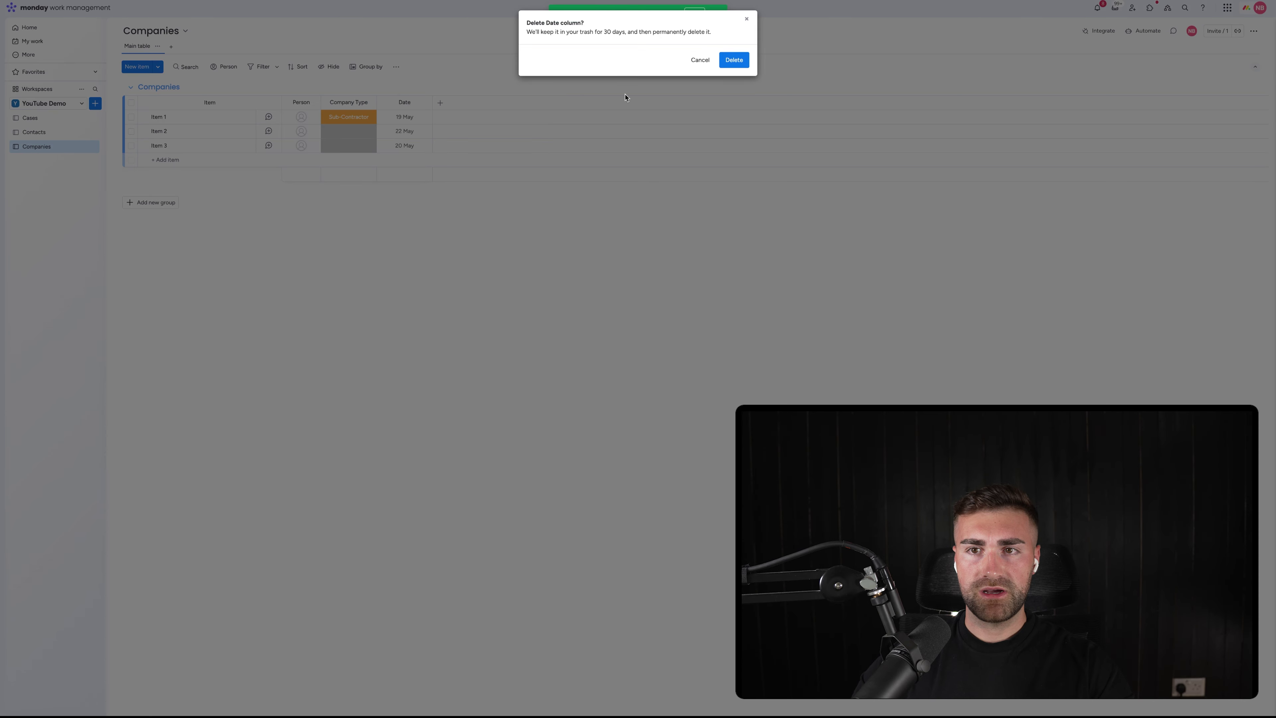
click(700, 59)
click(402, 102)
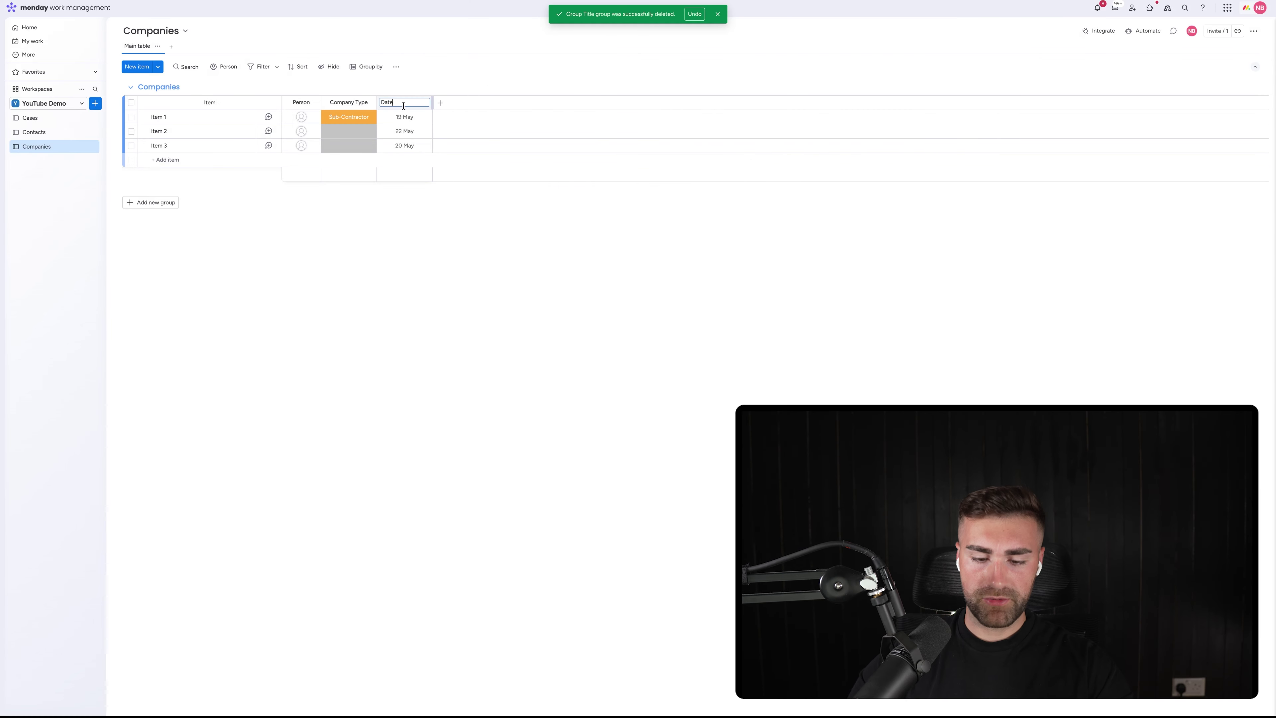
text(Created)
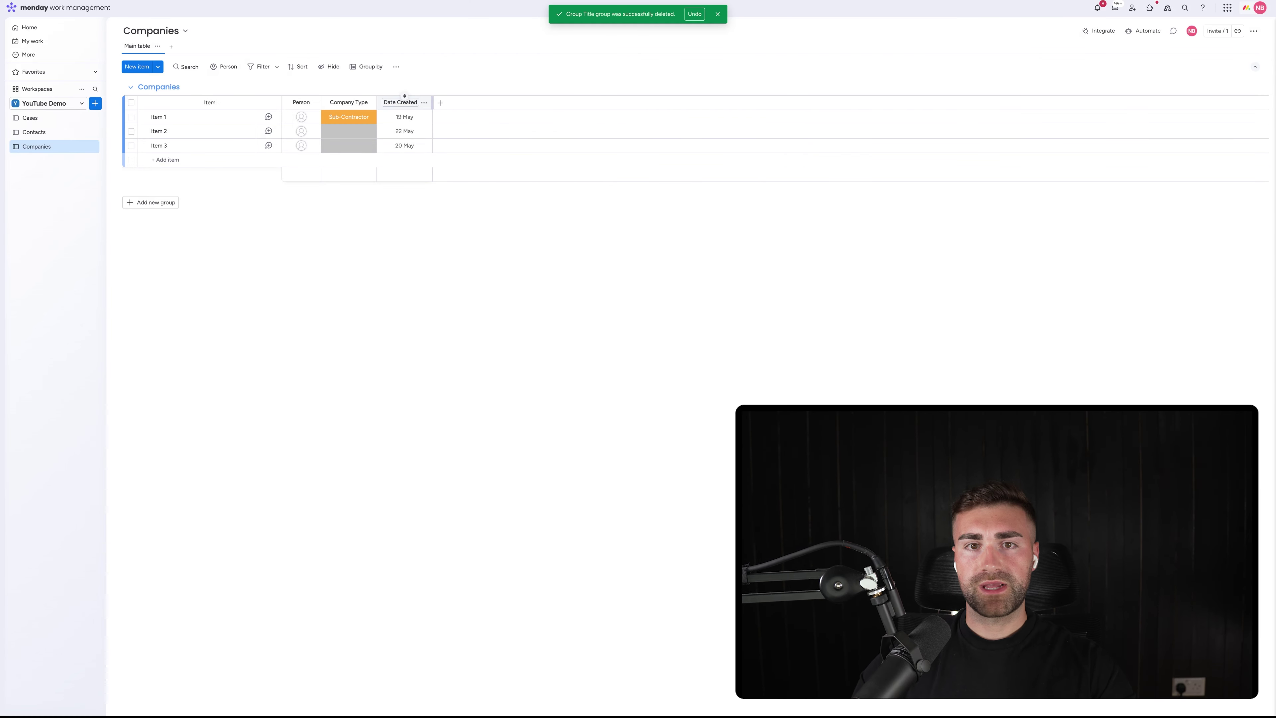
key(Return)
click(424, 103)
mouse_move(513, 108)
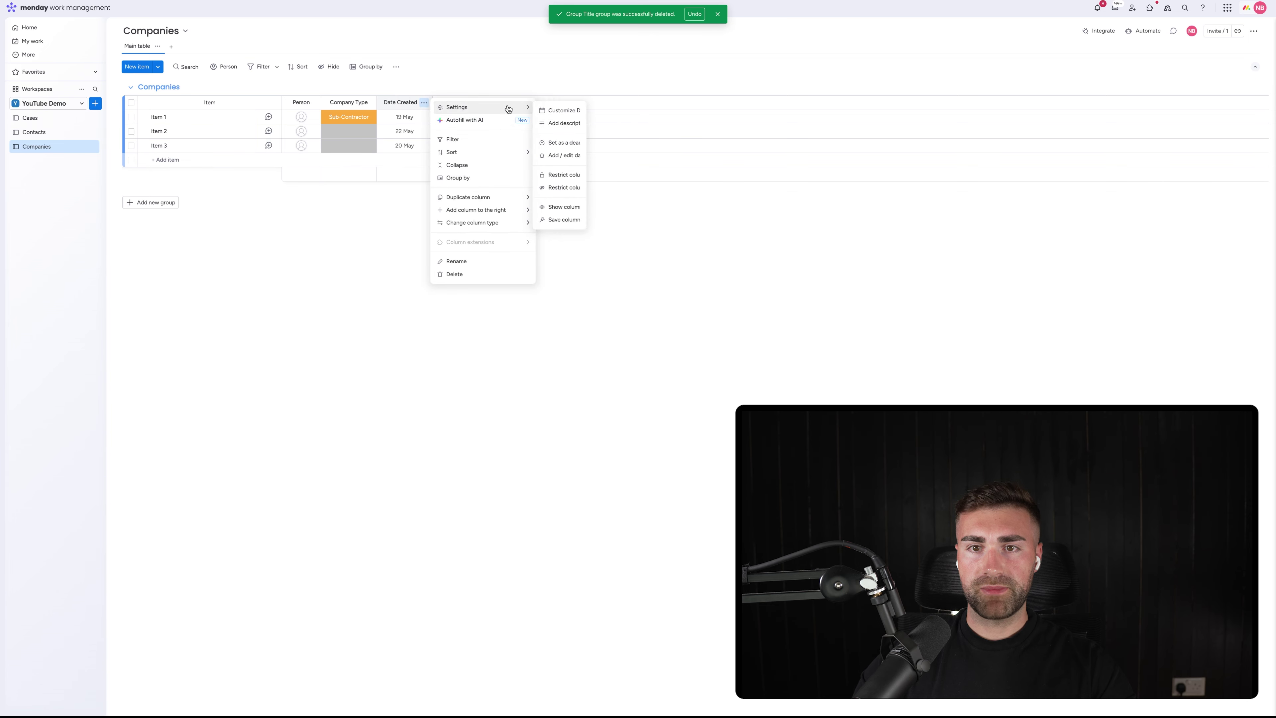
key(Escape)
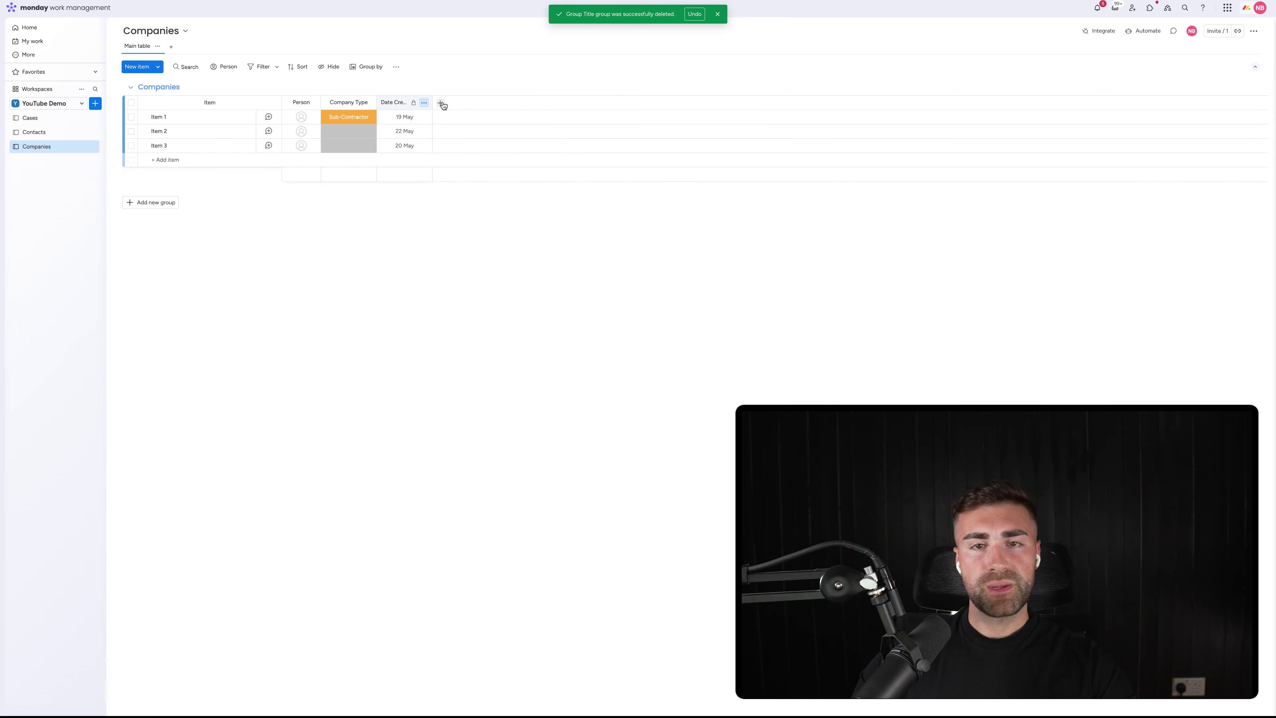
Add a Long Text 'Company Description' and a Text 'Tax Number' column before Date Created
click(441, 103)
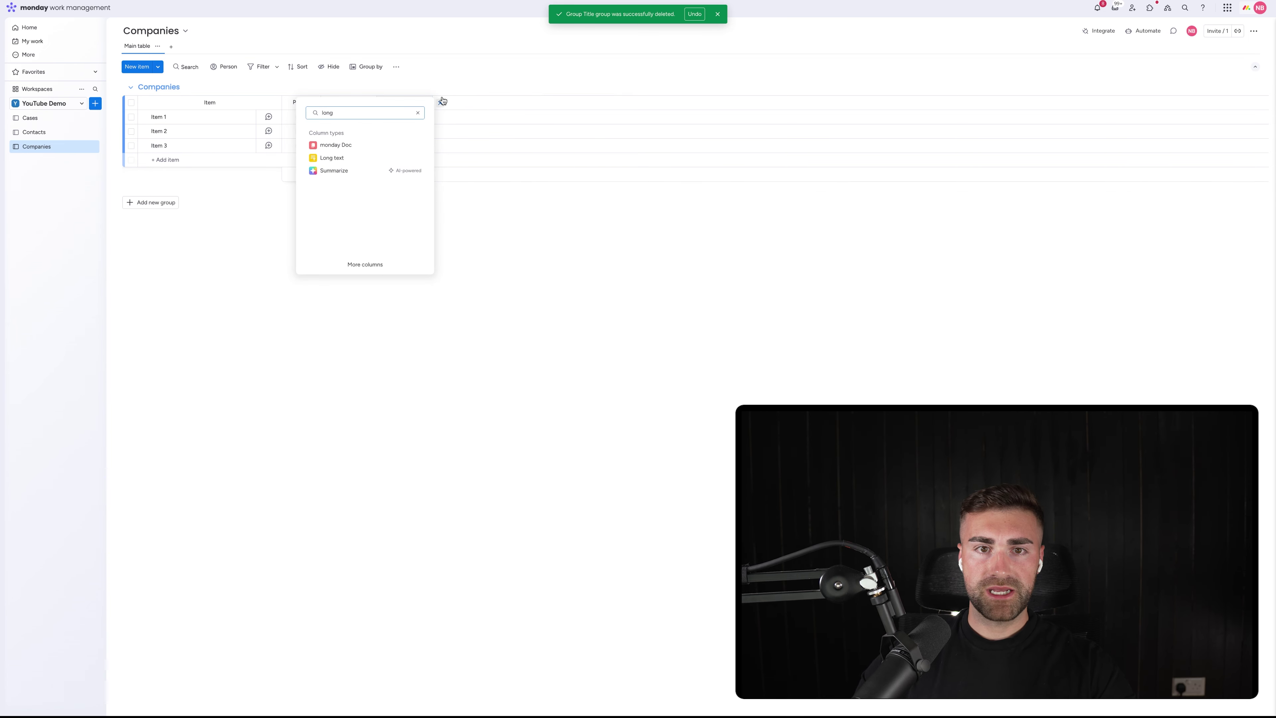
click(331, 157)
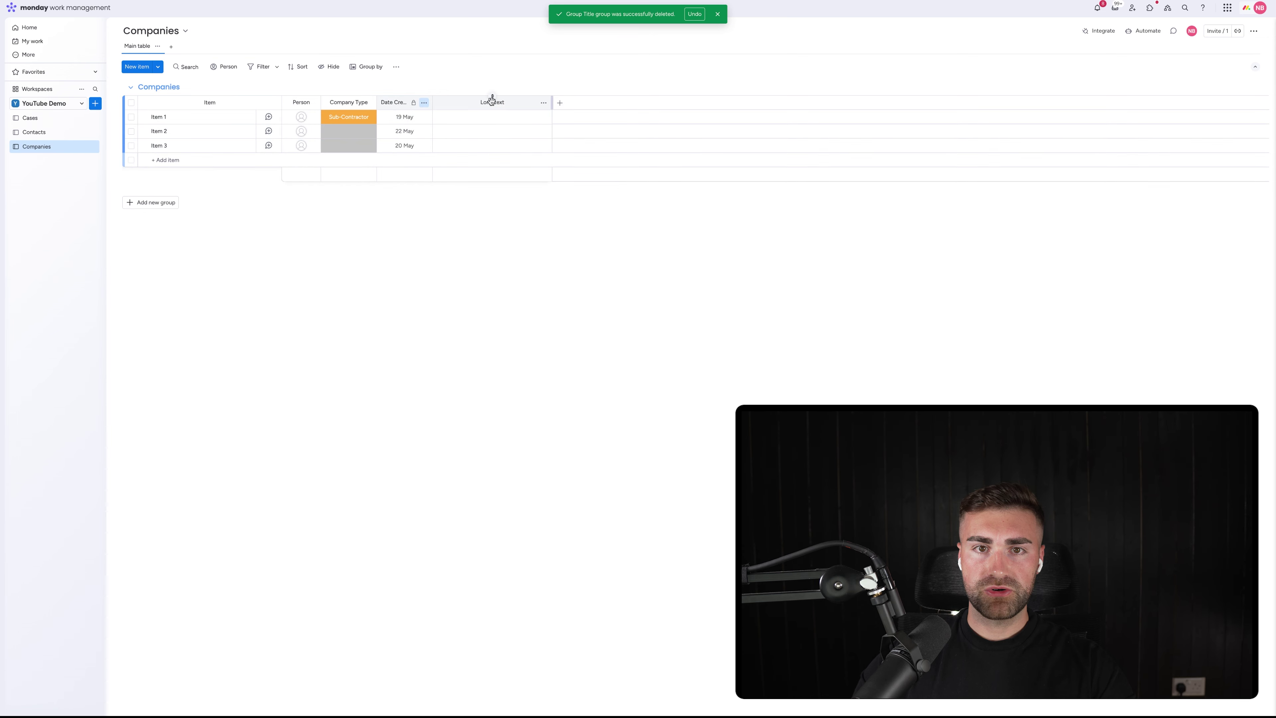
drag(451, 97, 424, 109)
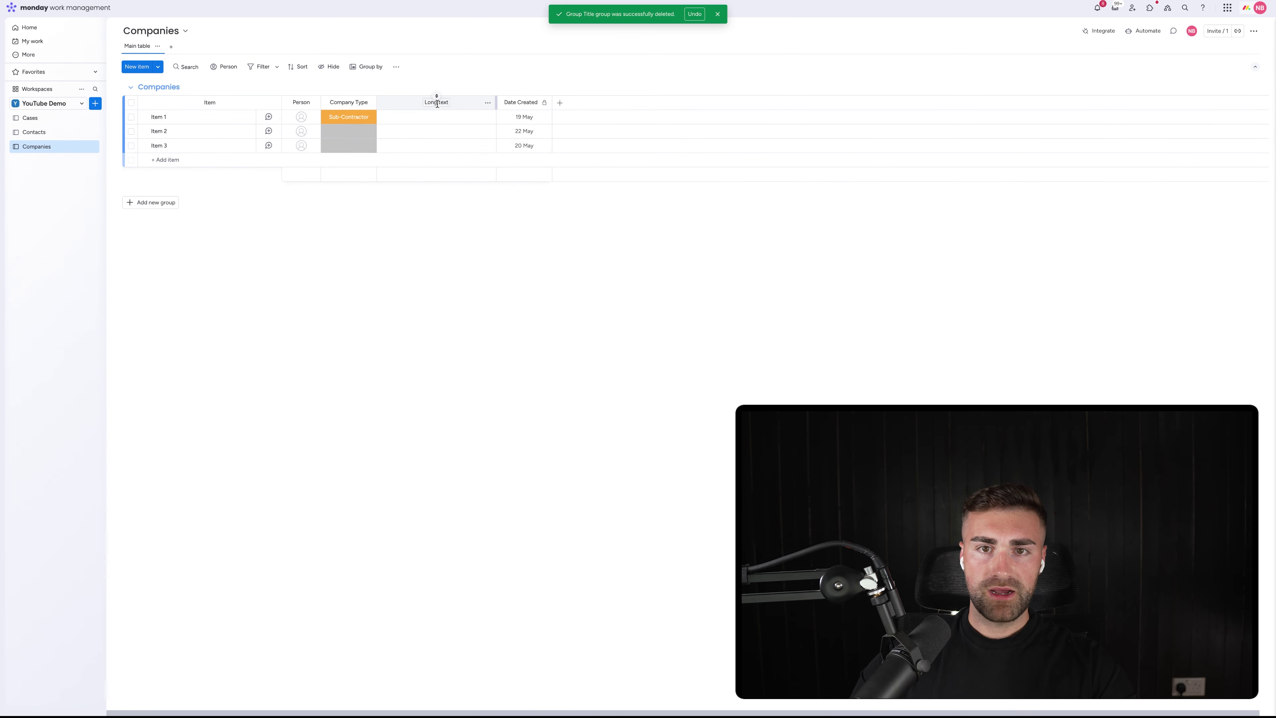
click(437, 103)
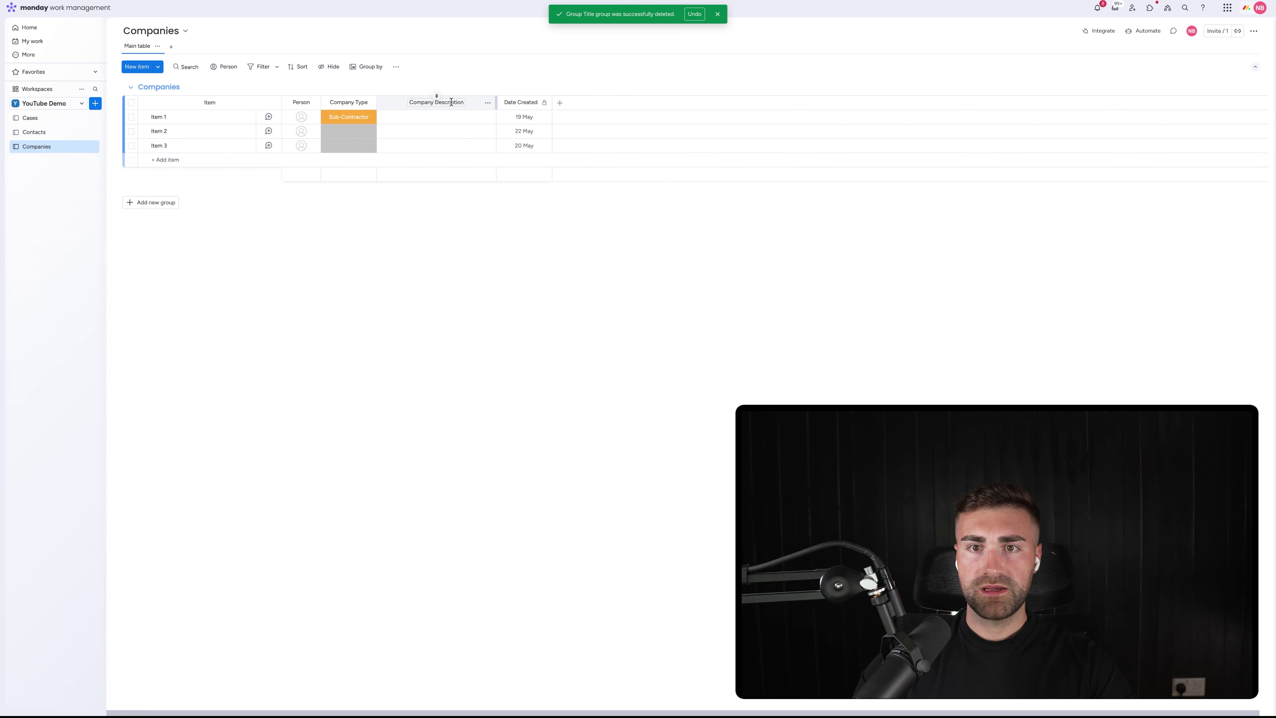
key(Return)
click(560, 106)
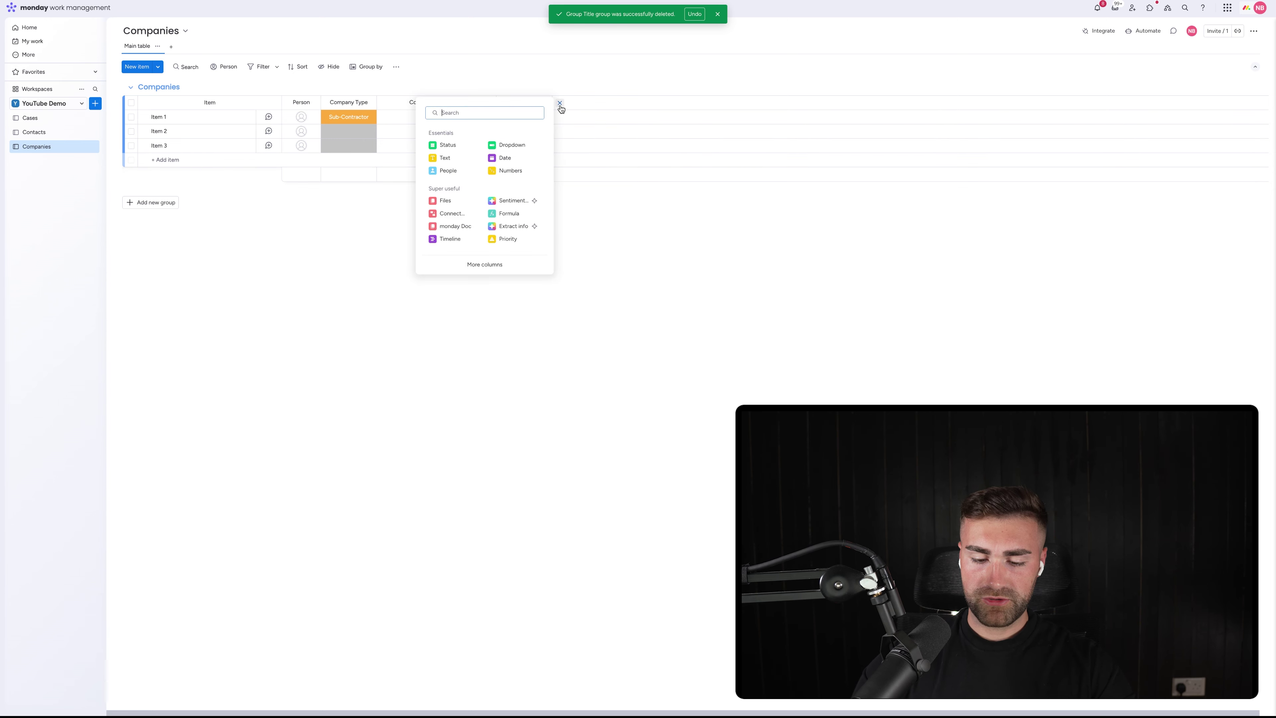
text(text)
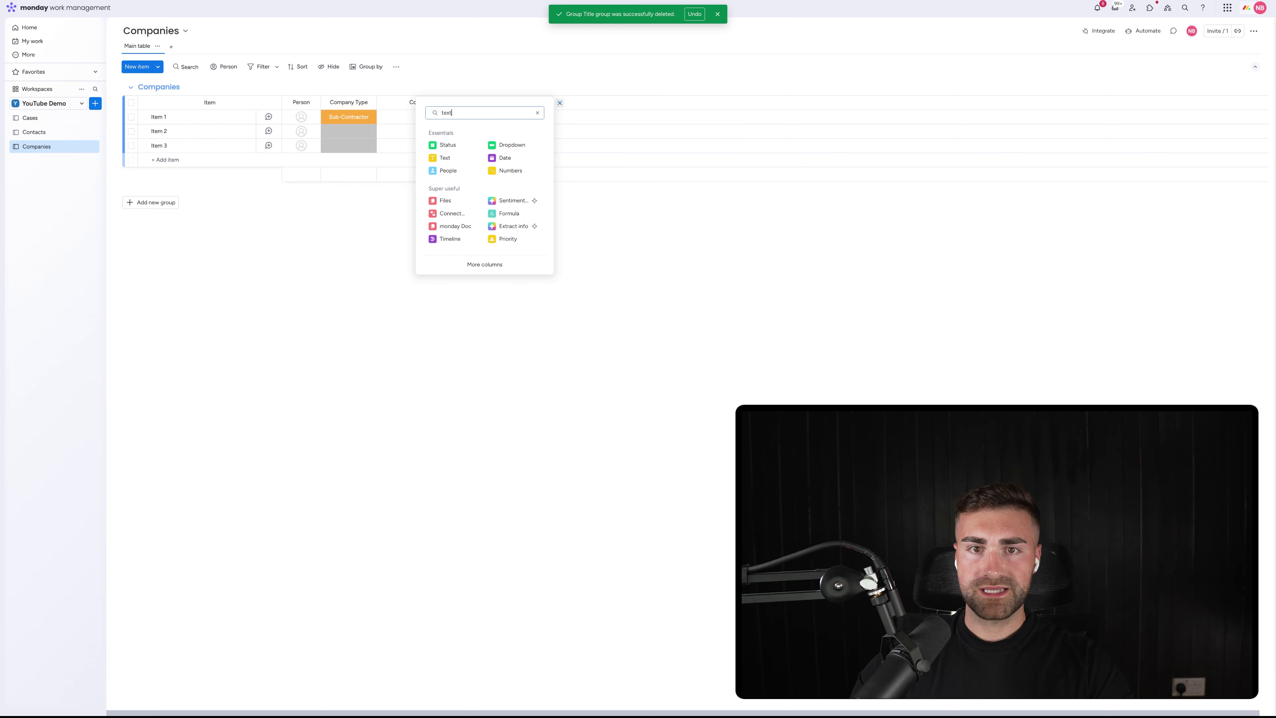
click(470, 165)
drag(566, 103, 514, 106)
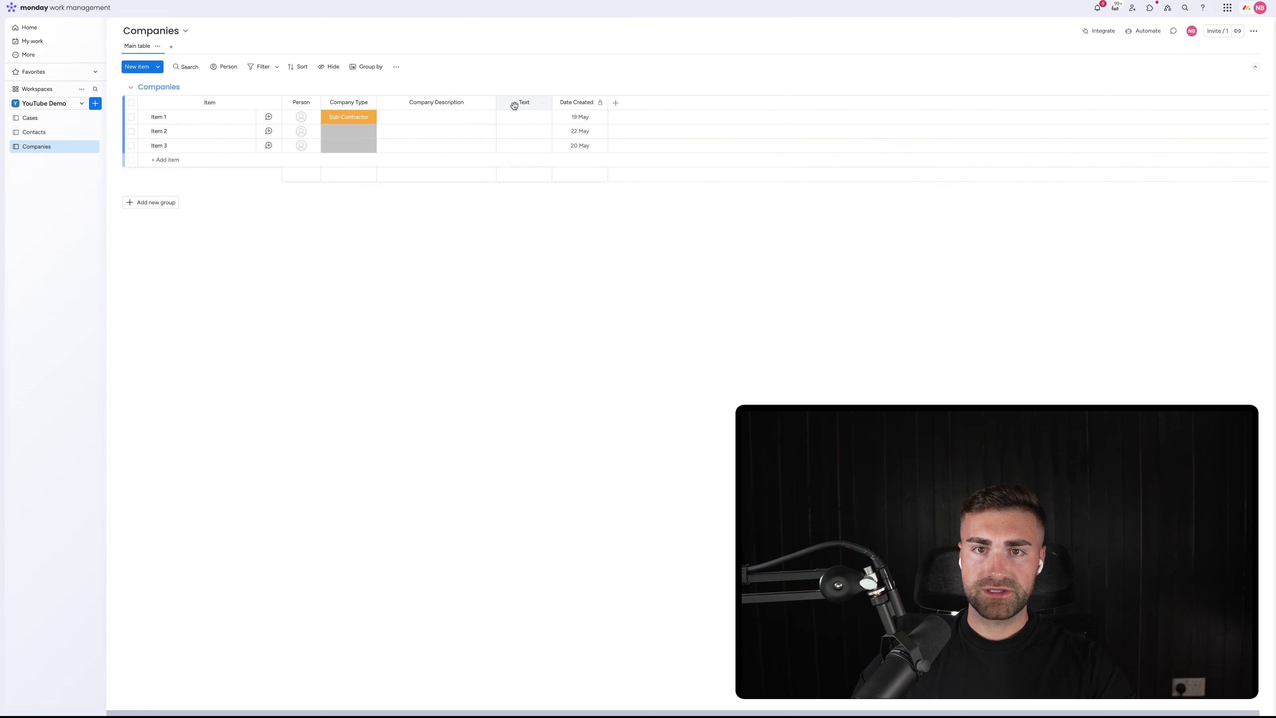
click(522, 103)
text(Tax Number)
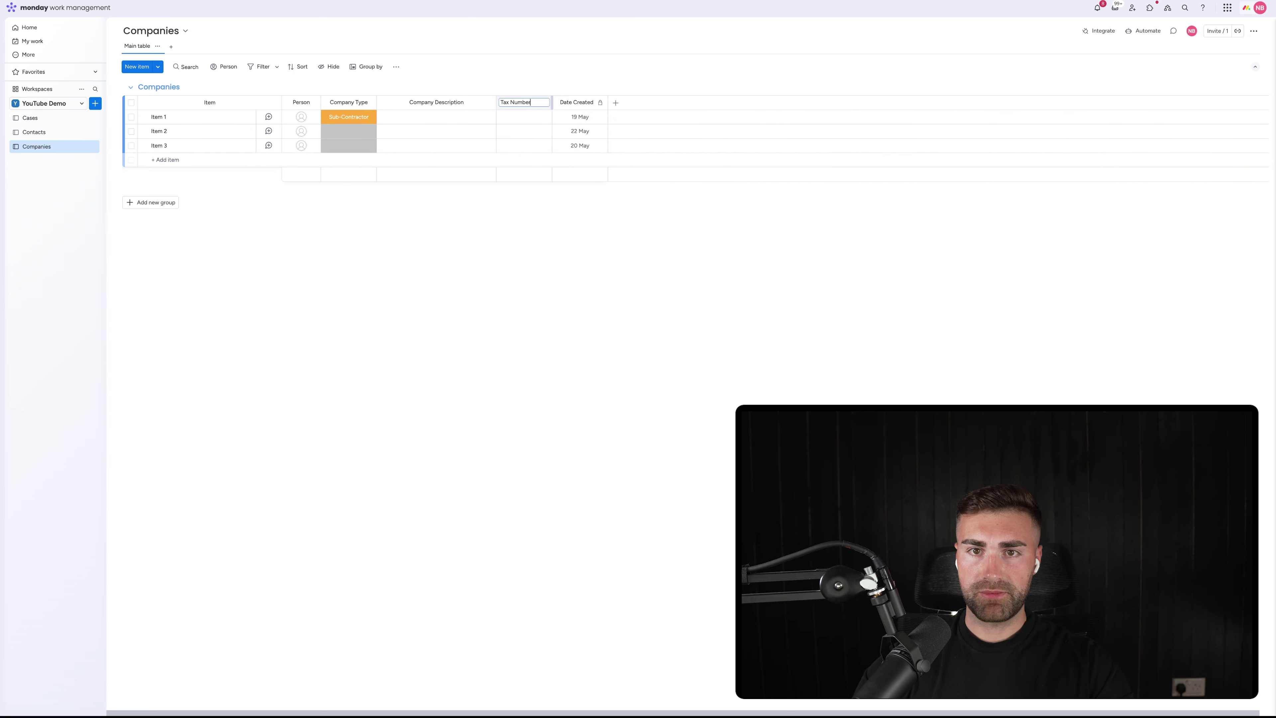
key(Return)
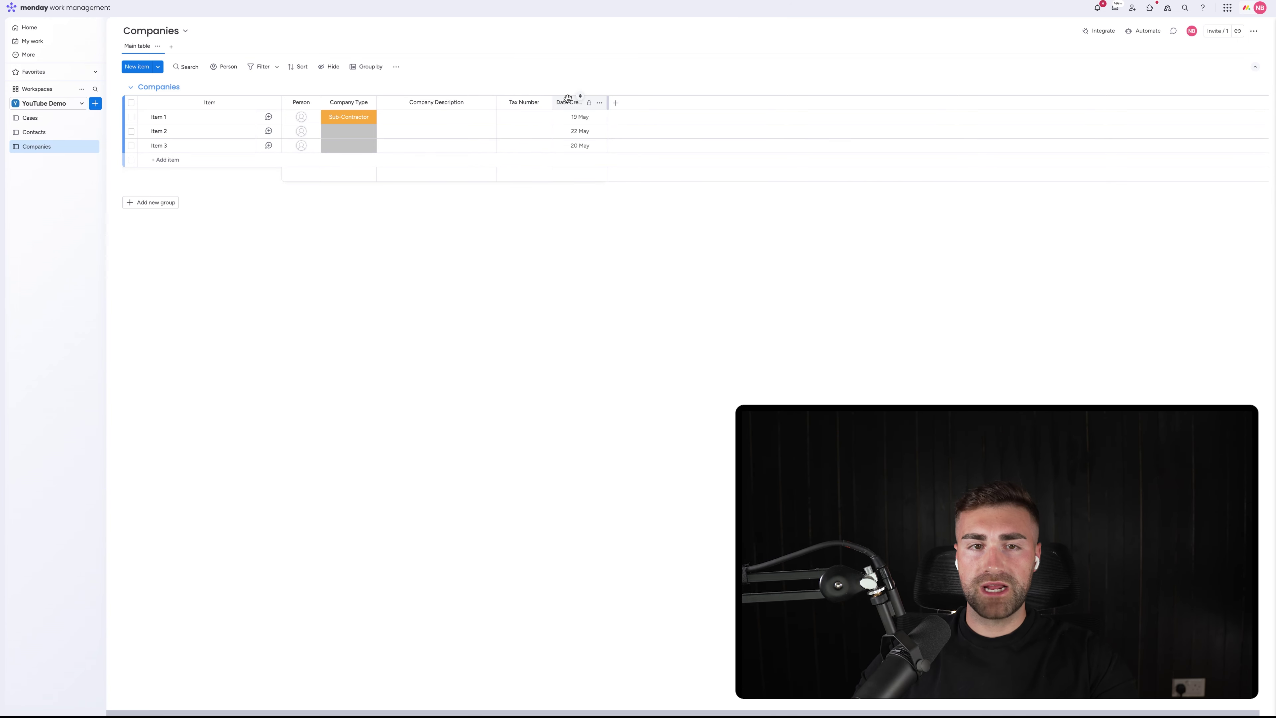
On the Contacts board, hide the Contact Type column's summary bar
click(45, 132)
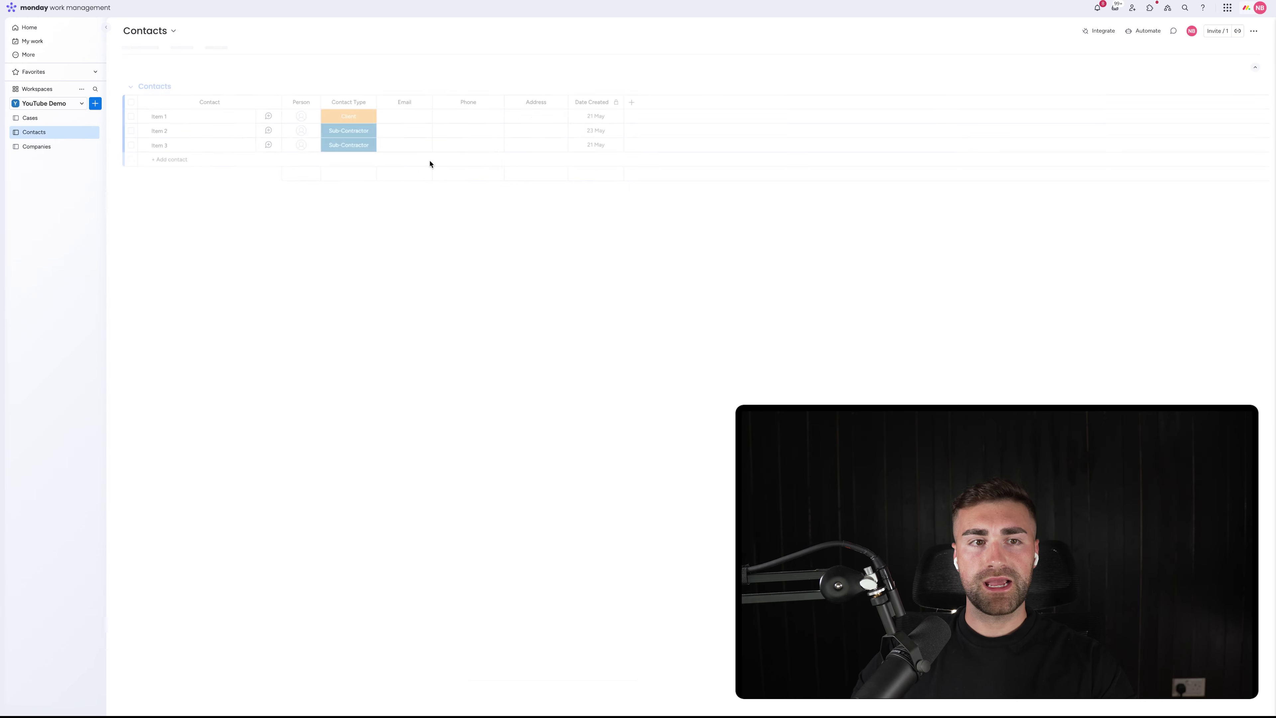
click(381, 99)
mouse_move(401, 107)
click(524, 177)
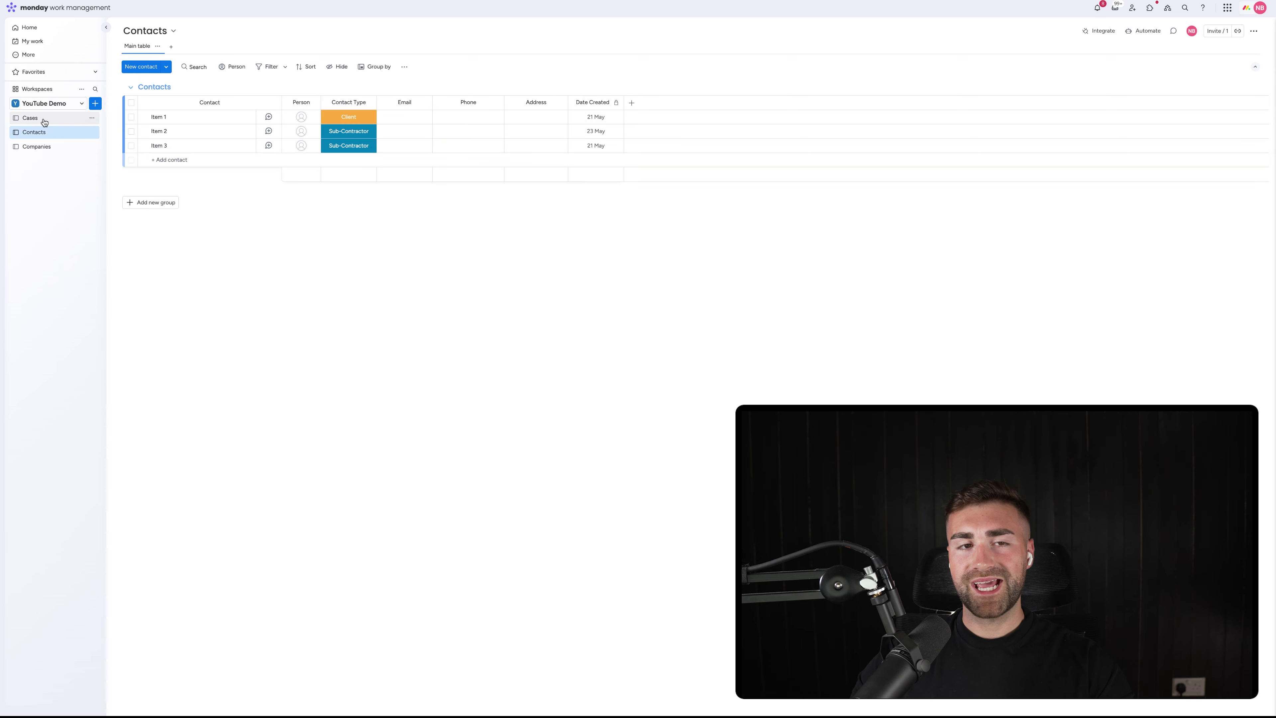
Add a Connect boards column linked to Companies with a two-way connection
click(633, 104)
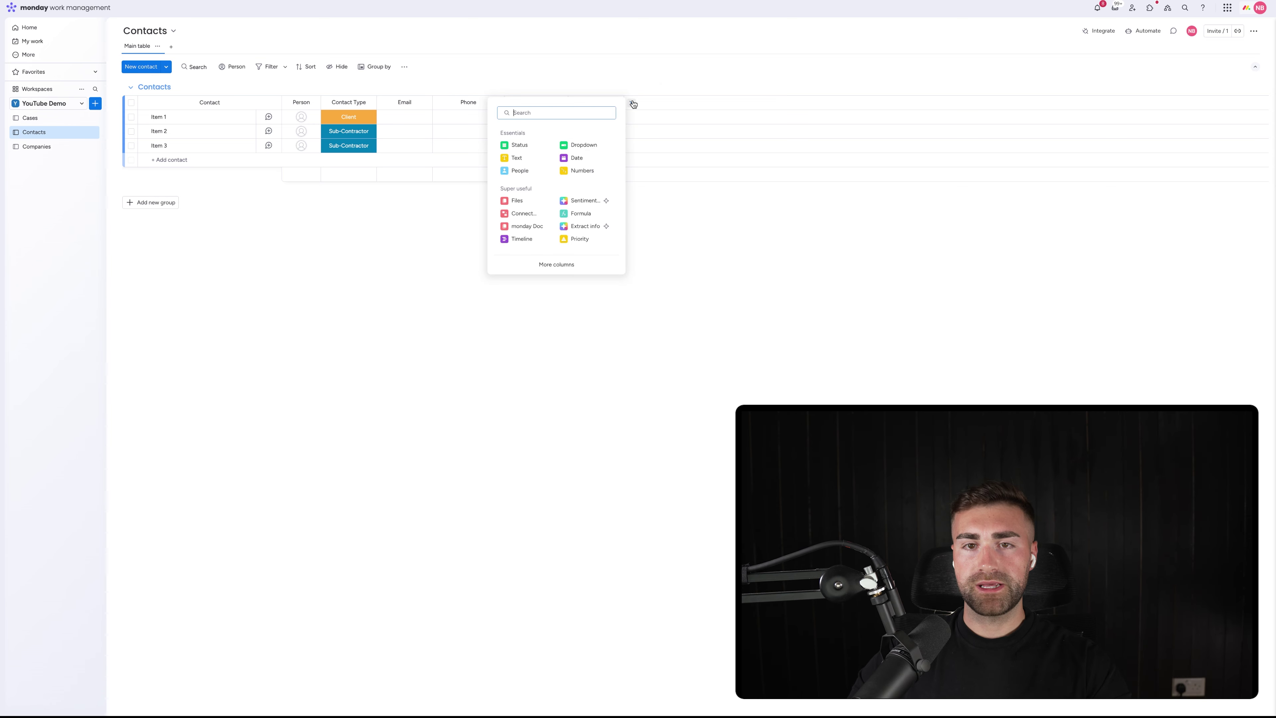
text(co)
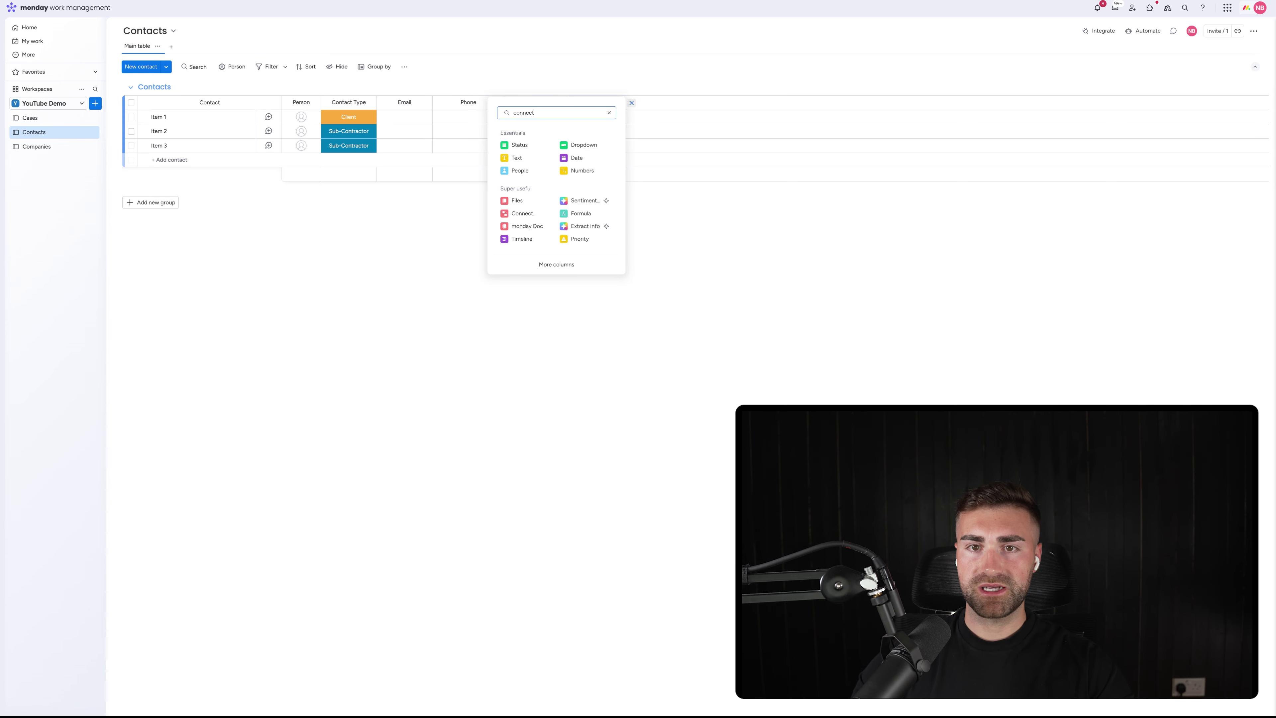
text(nnect)
click(578, 161)
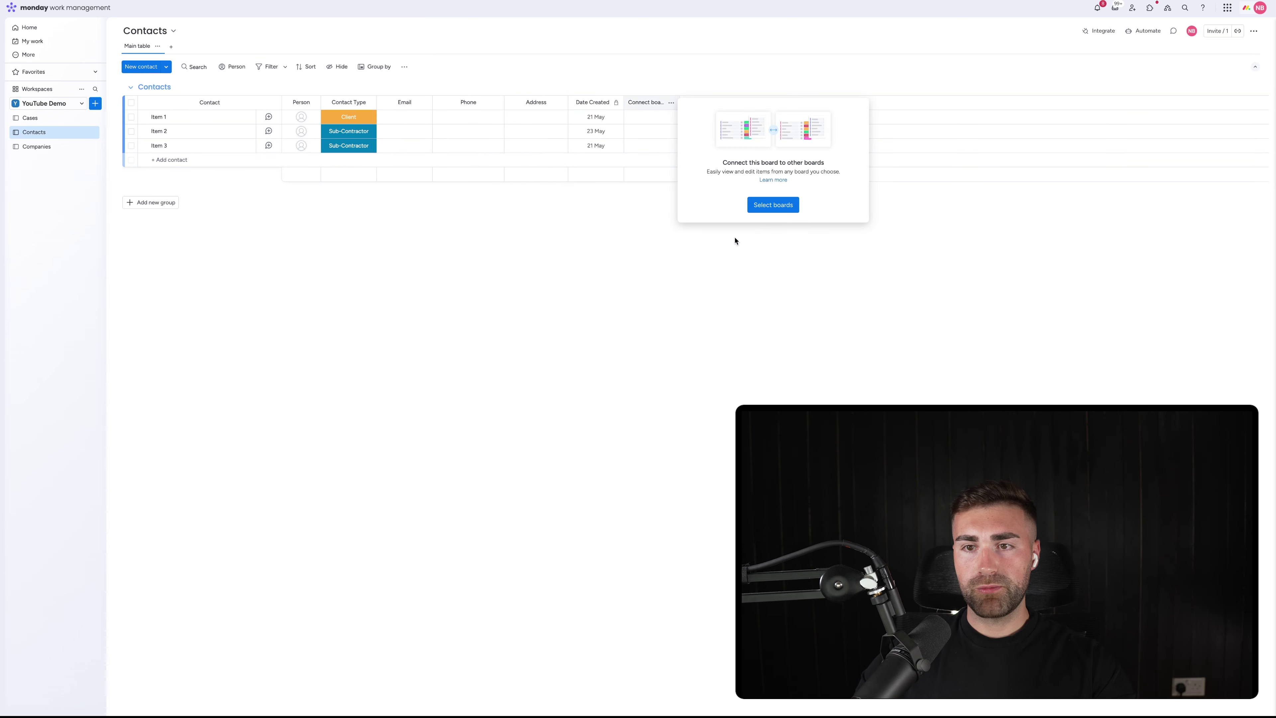
click(771, 205)
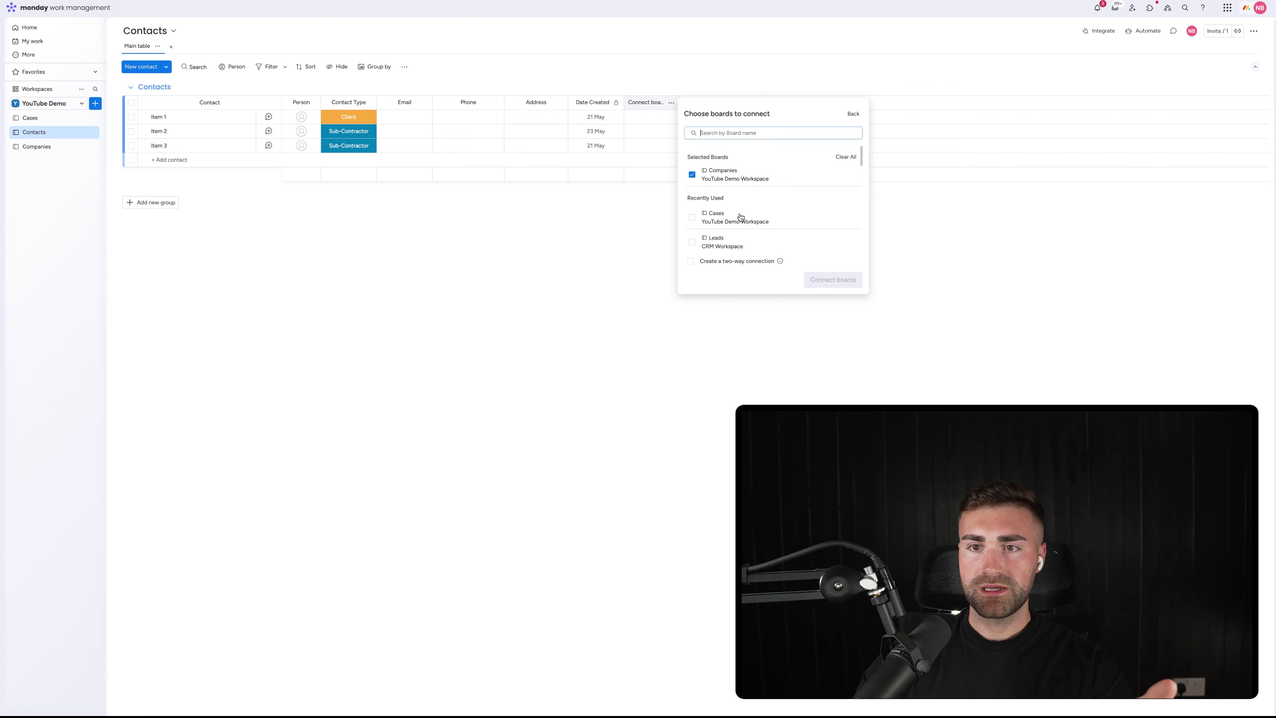
click(717, 262)
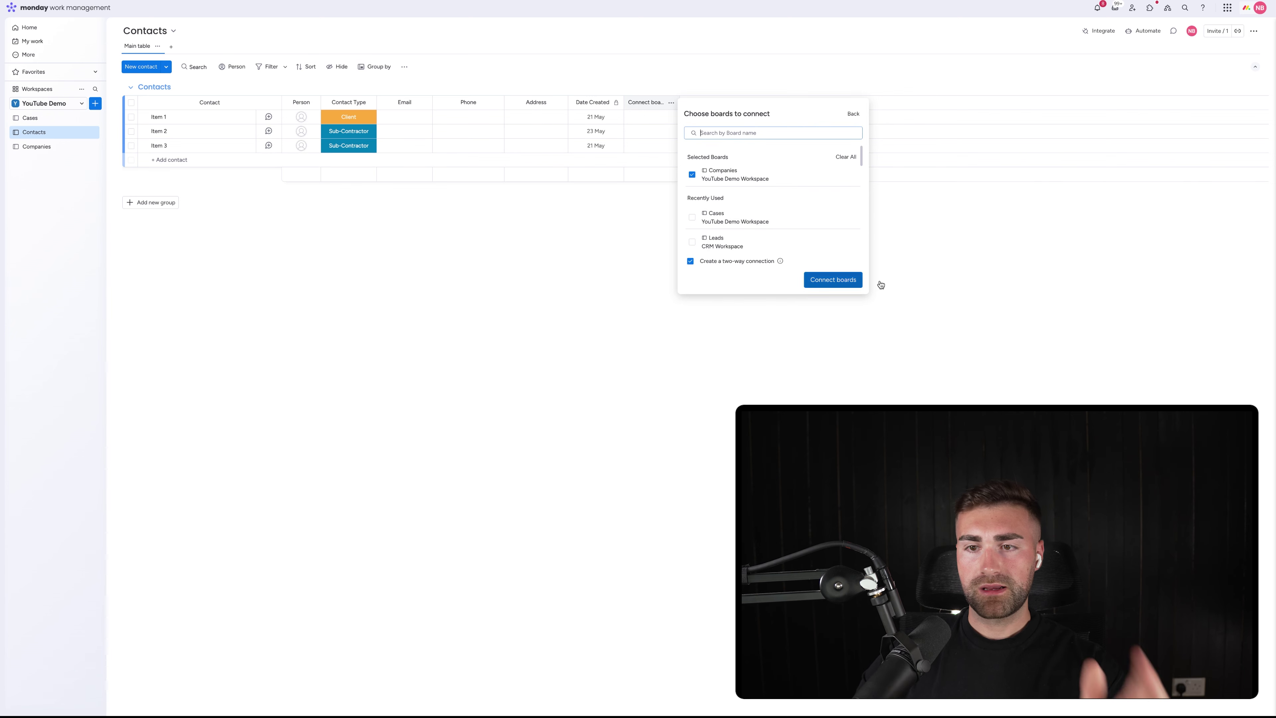
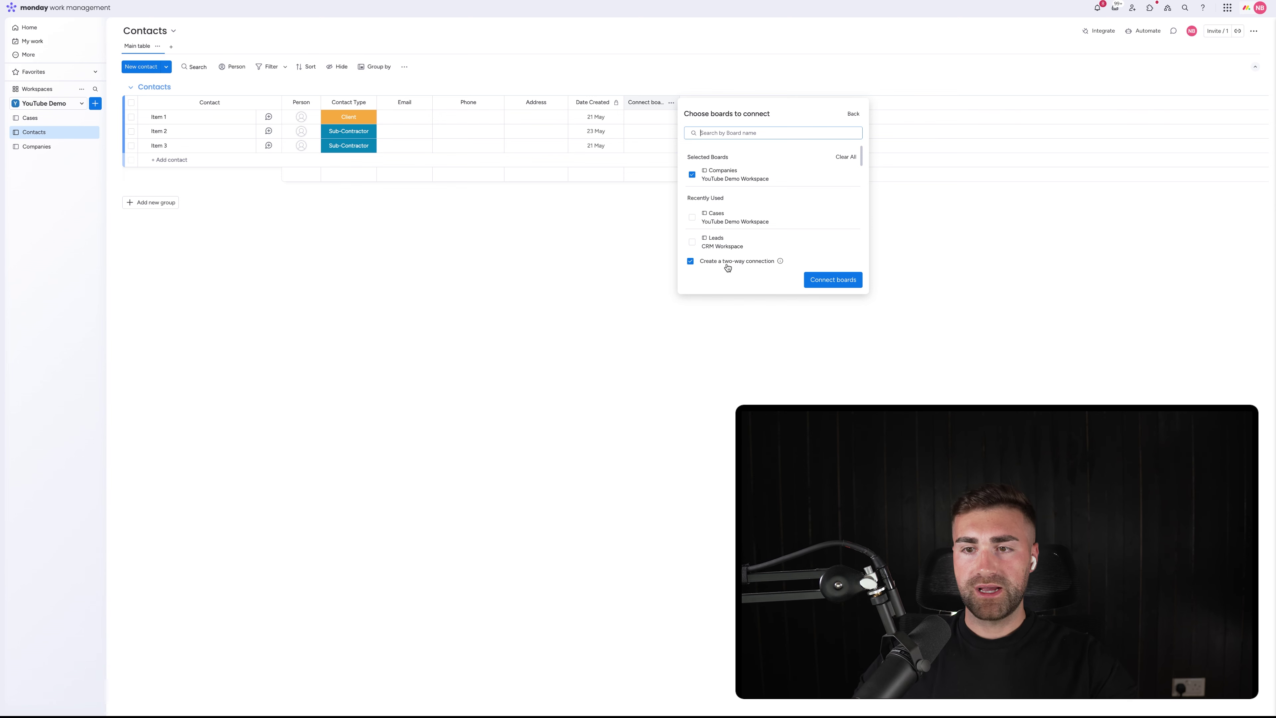
Create the two-way Companies connection without a mirror column and title it 'Company'
click(809, 280)
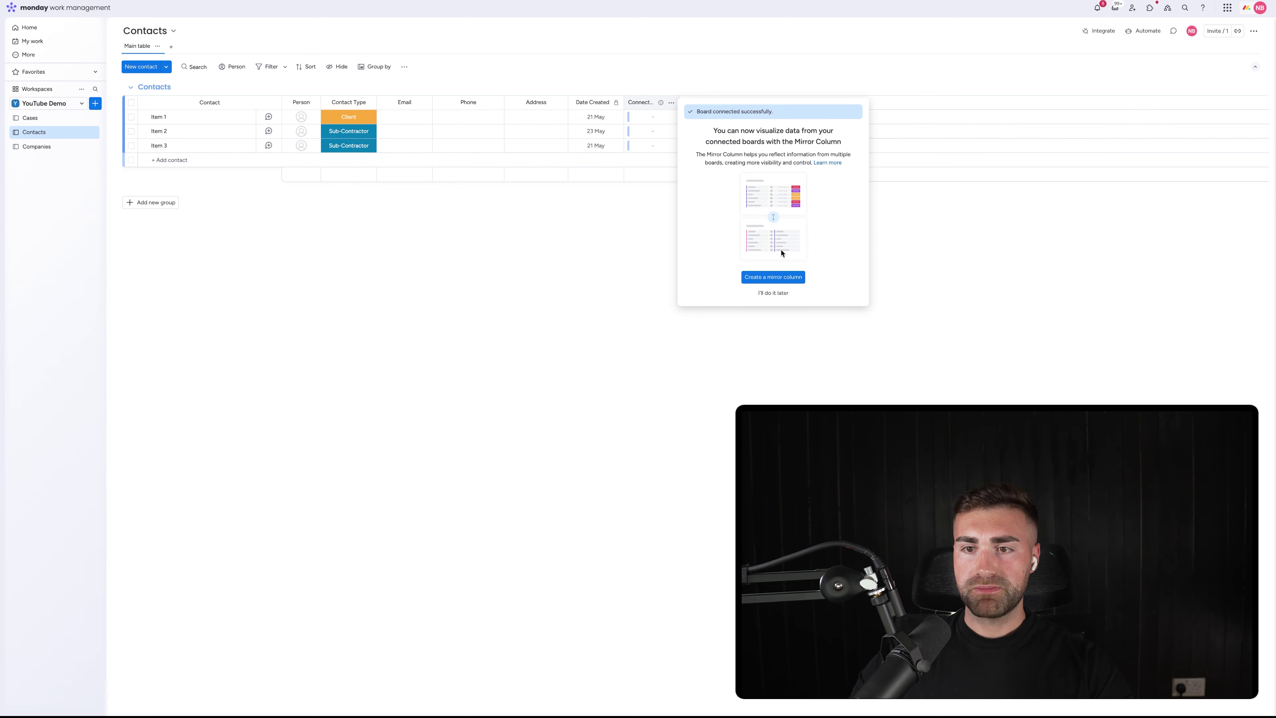
click(773, 292)
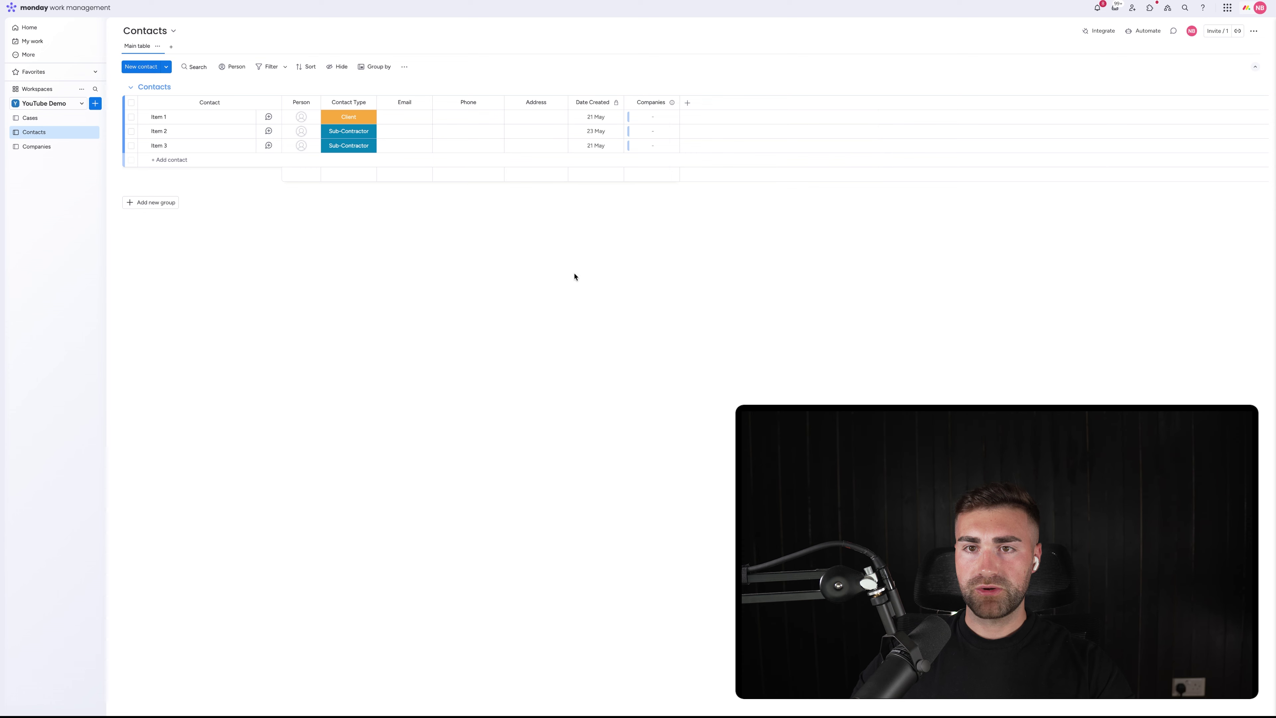
click(650, 103)
double_click(650, 103)
text(COm)
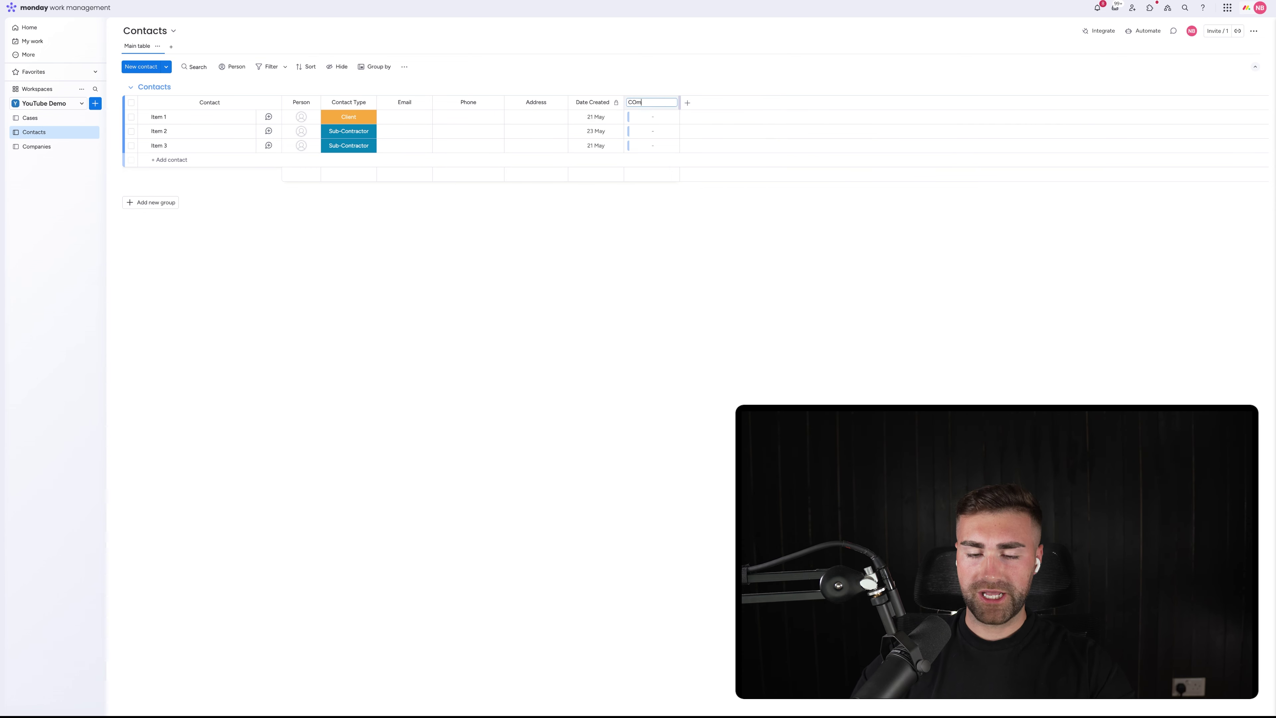
text(pany)
key(alt+BackSpace)
text(Comp)
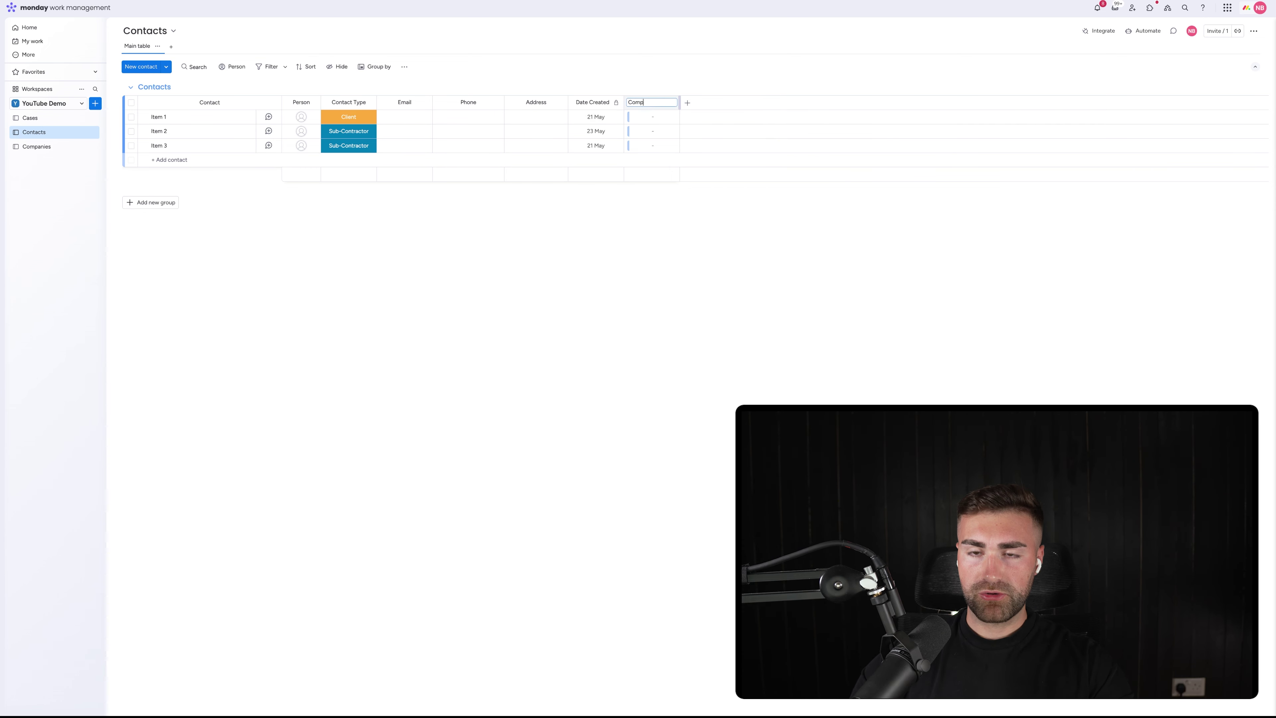
text(any)
key(Return)
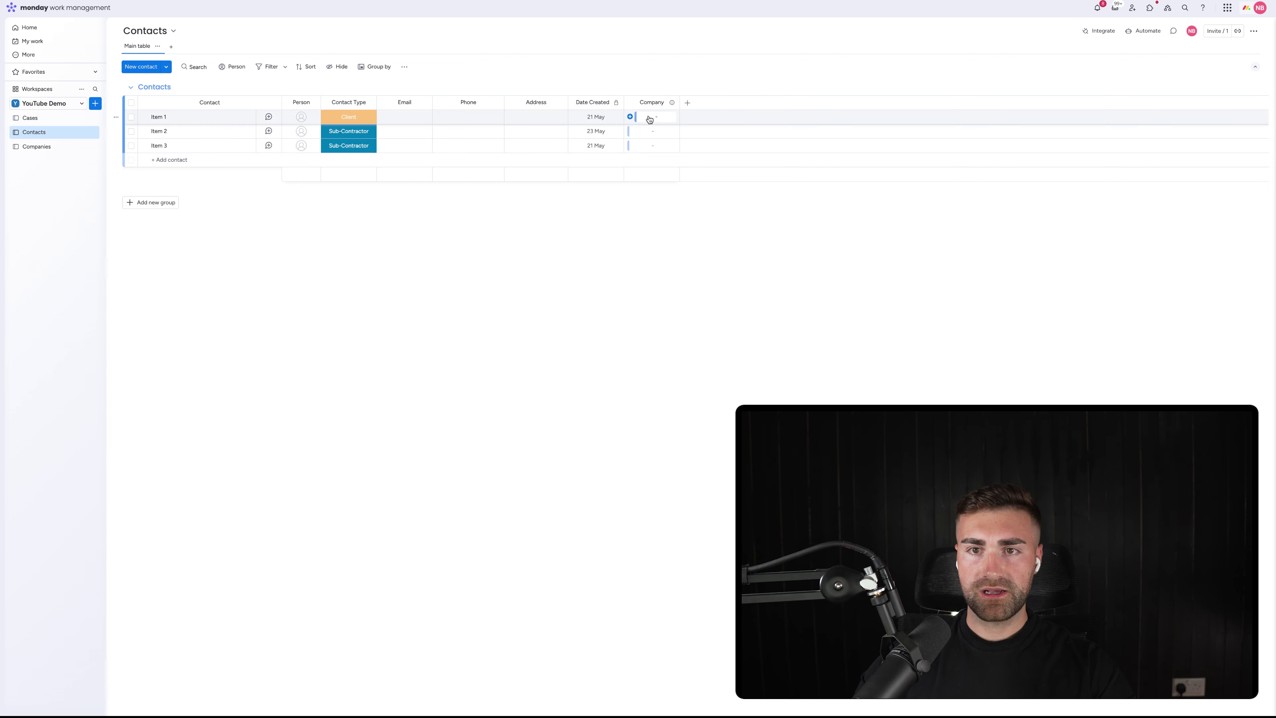
Give the three contact items their first names
click(169, 120)
text(Nick)
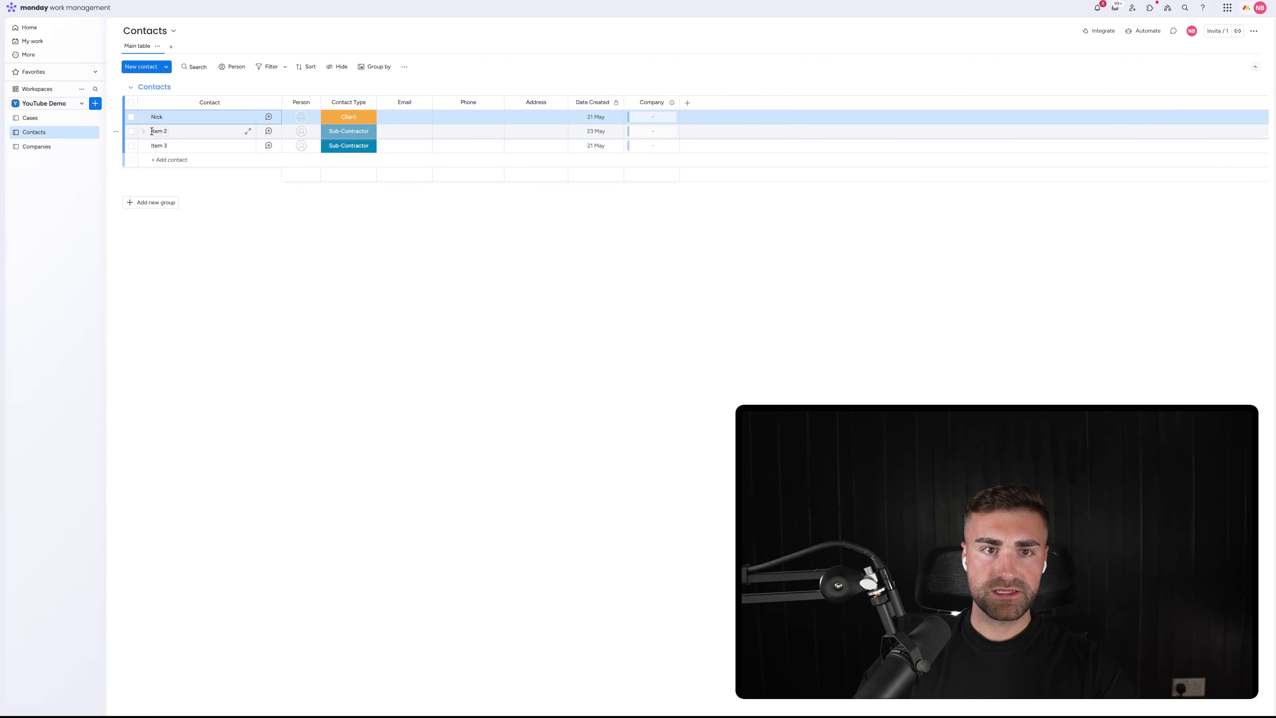
click(157, 130)
text(Alewx)
key(BackSpace)
key(BackSpace)
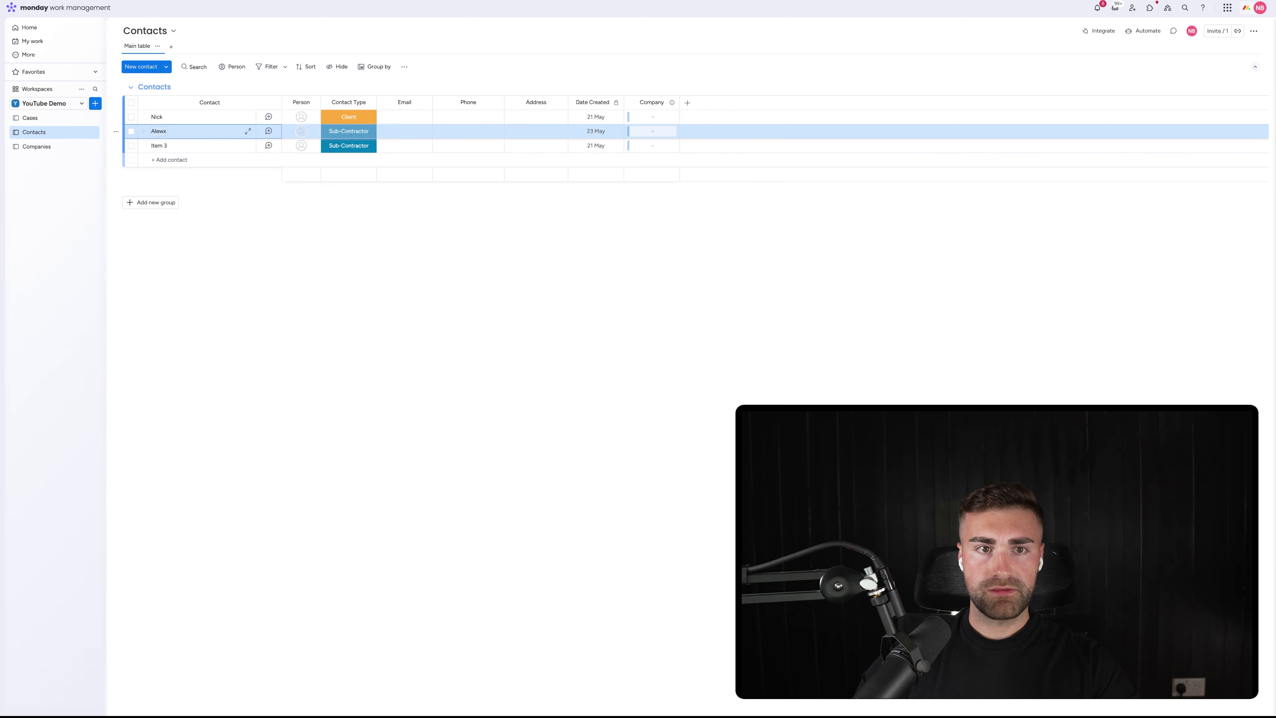
text(x)
key(Return)
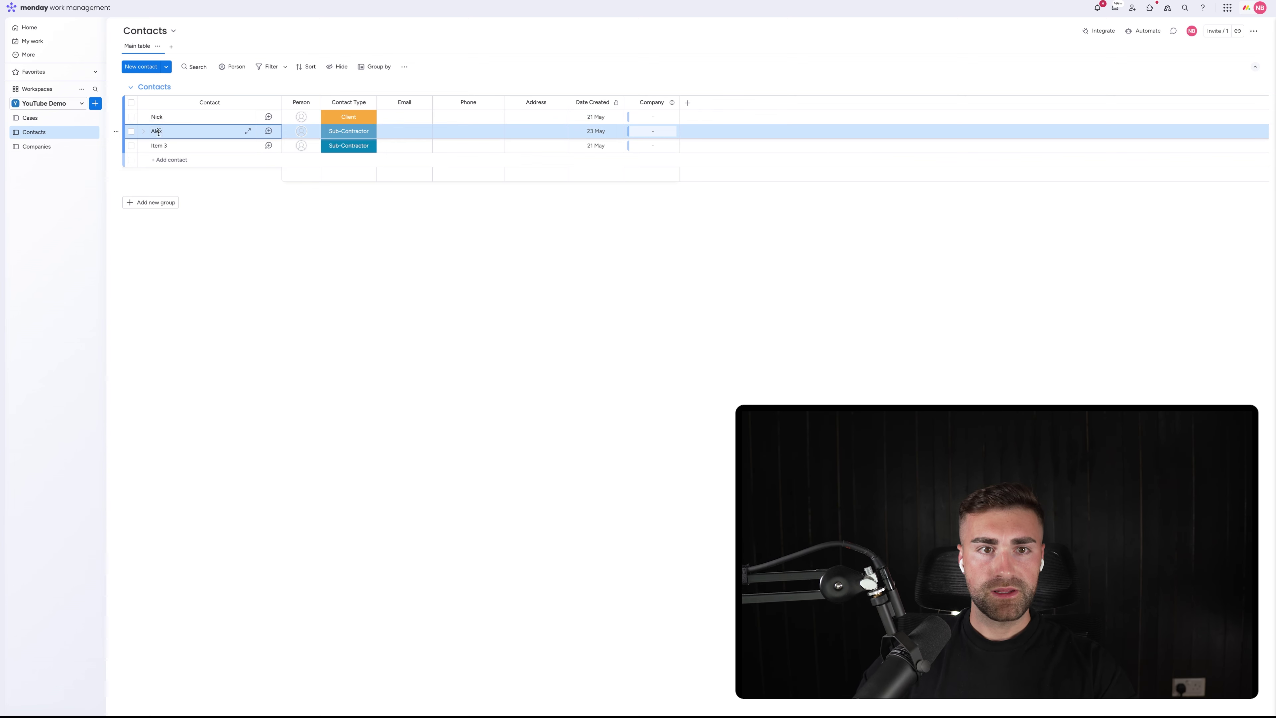
click(159, 146)
text(Sally)
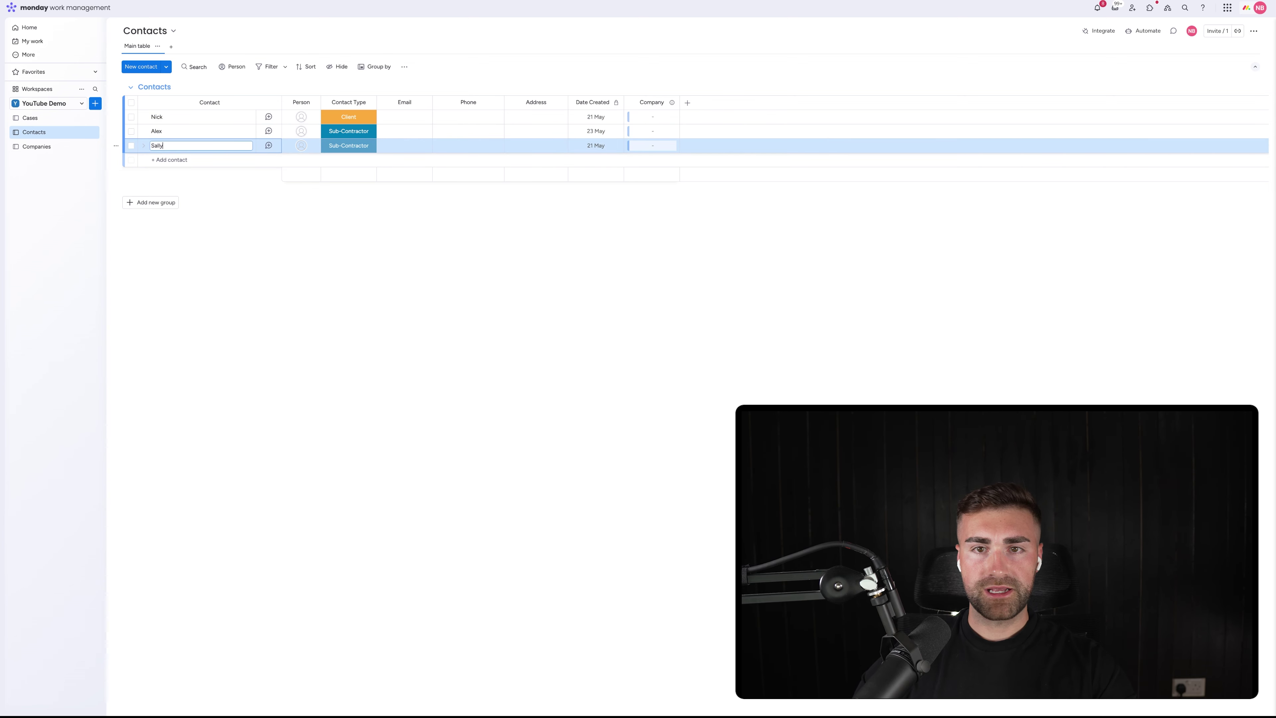
key(Return)
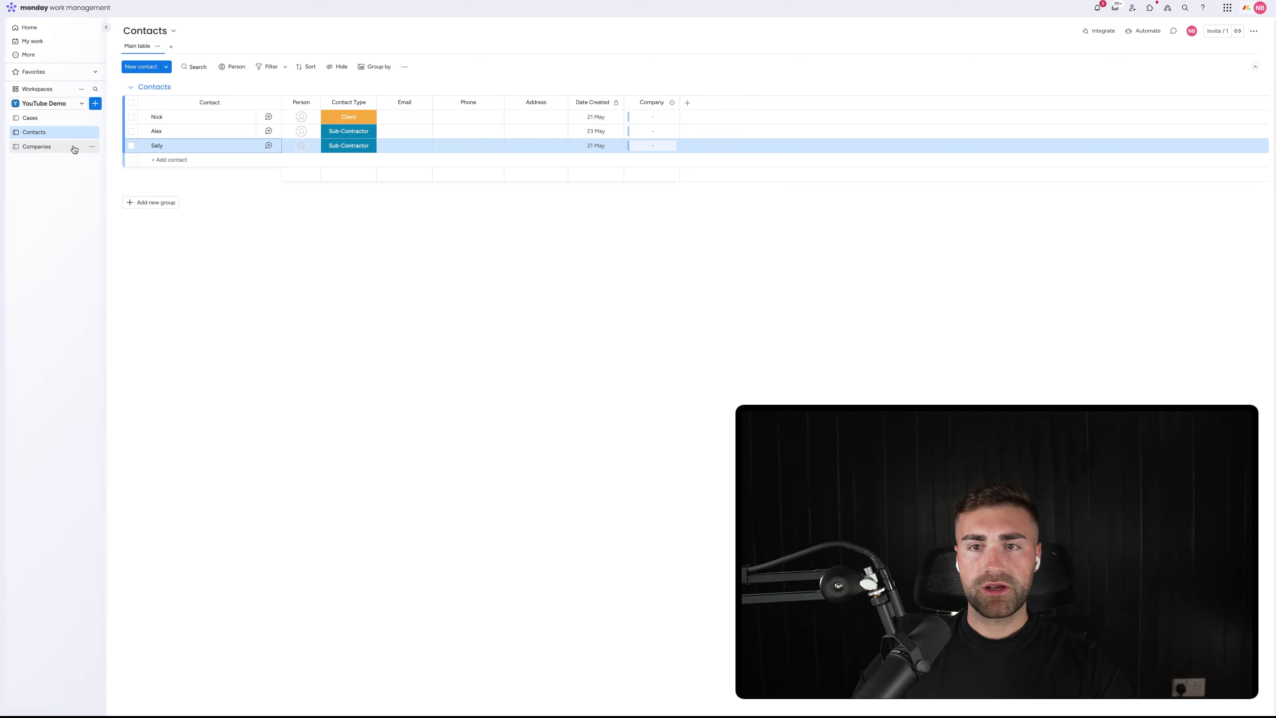
On the Companies board, rename the connection column 'Contacts' and move it before Date Created
click(74, 149)
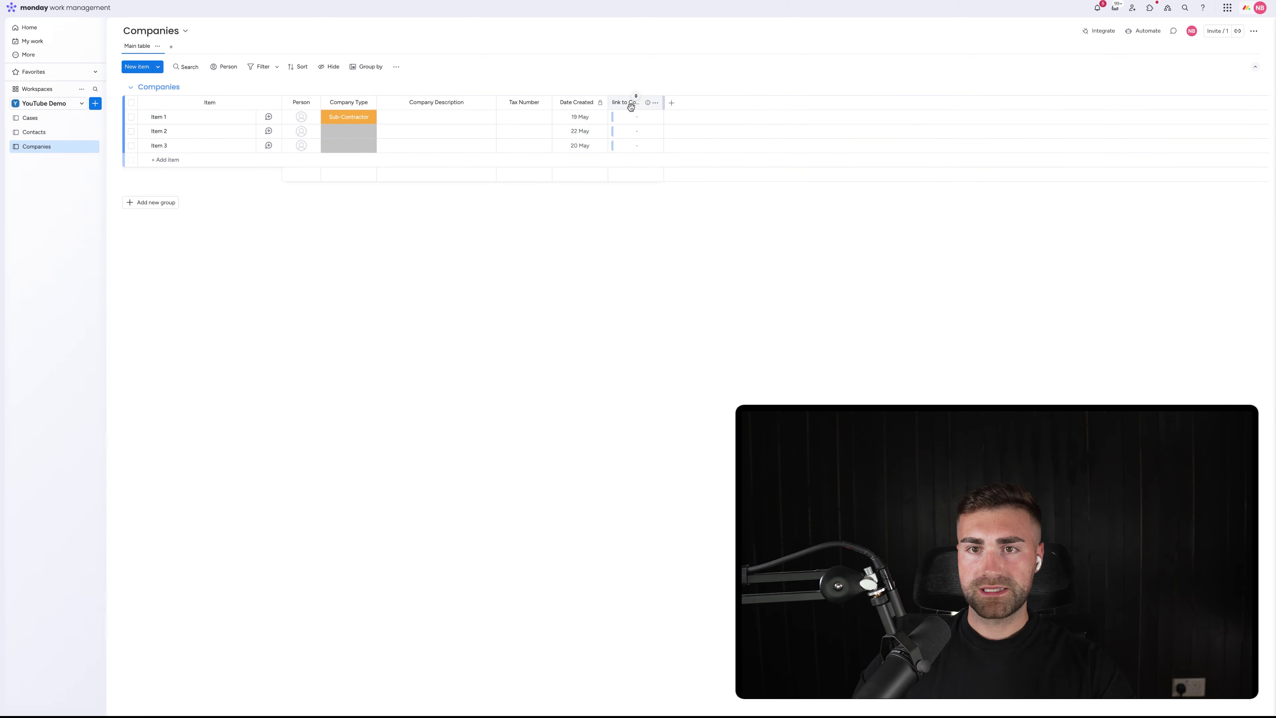
click(631, 107)
text(Contacts)
key(Return)
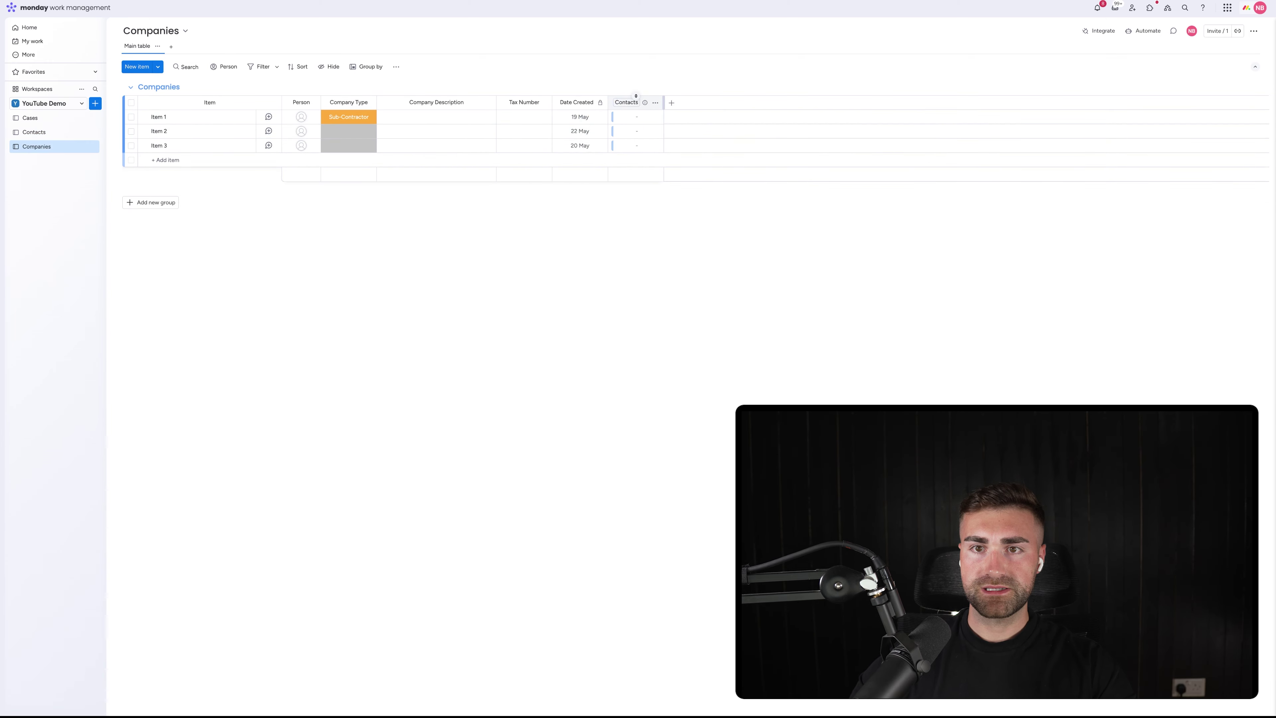
drag(607, 99, 578, 98)
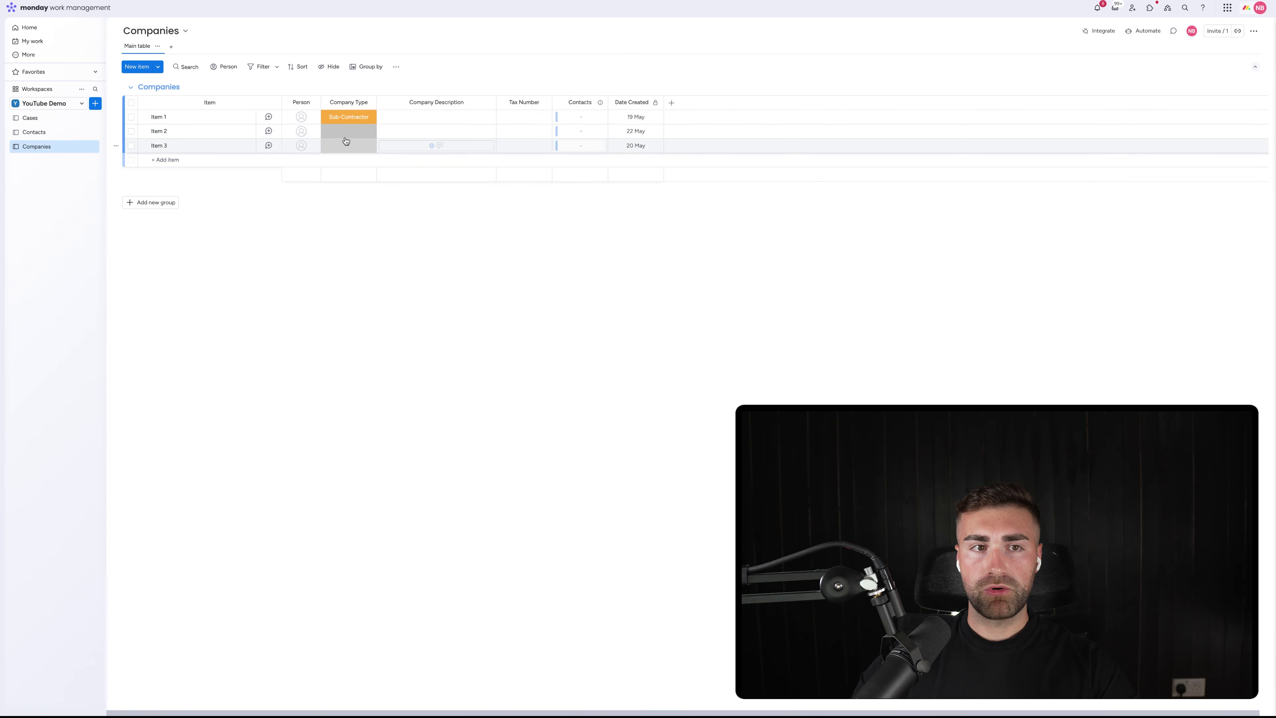
Move Company after Person and link the contacts to Item 1, Item 1 and Item 2
click(58, 133)
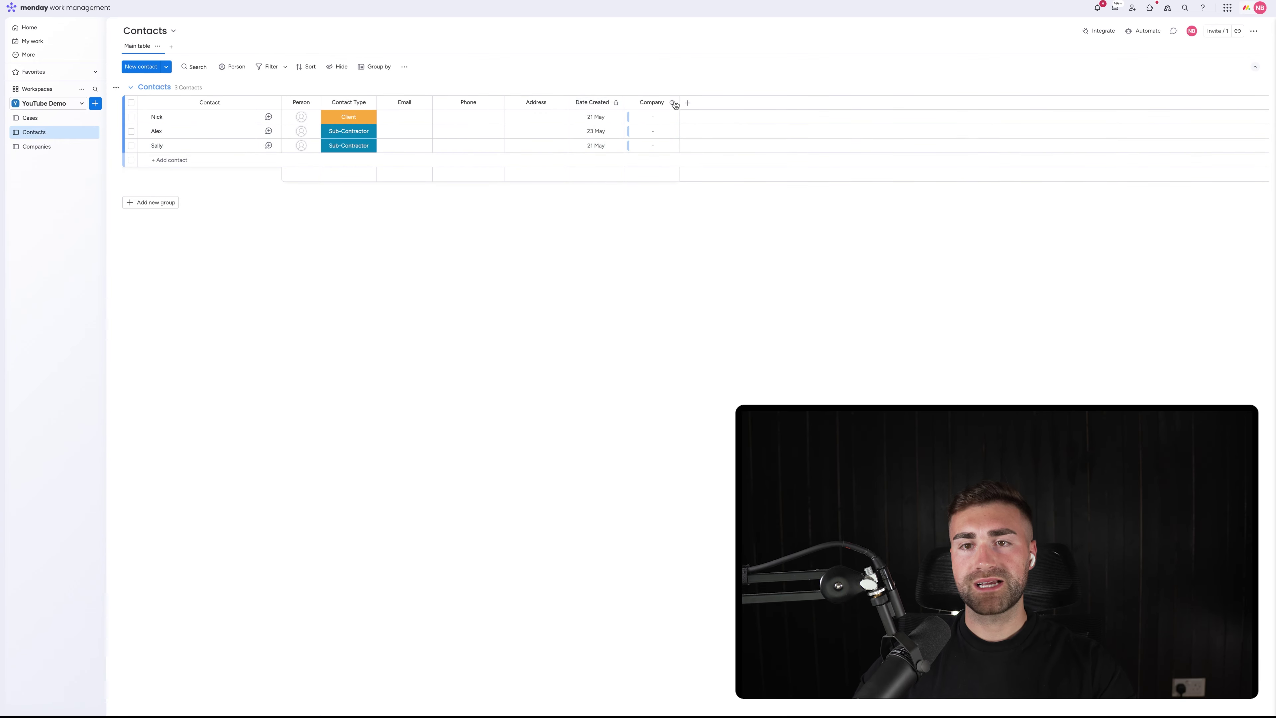
drag(630, 98, 351, 101)
click(350, 117)
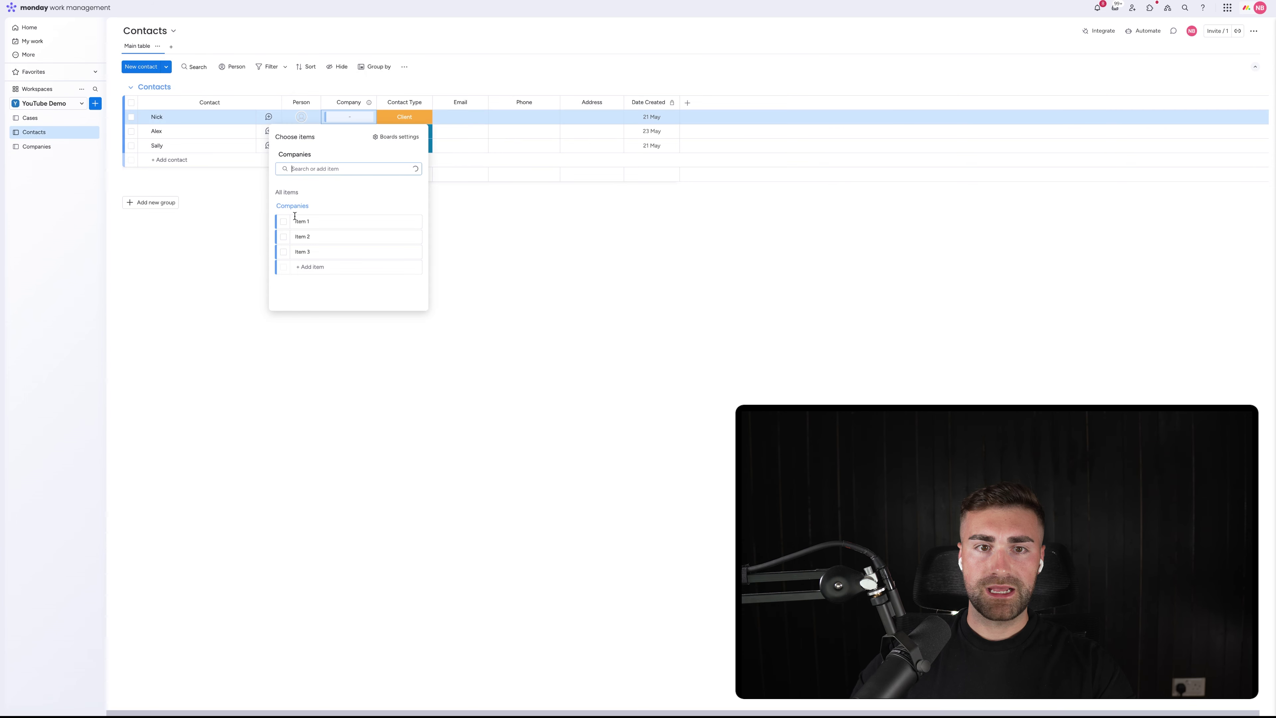
click(283, 221)
click(205, 265)
click(349, 131)
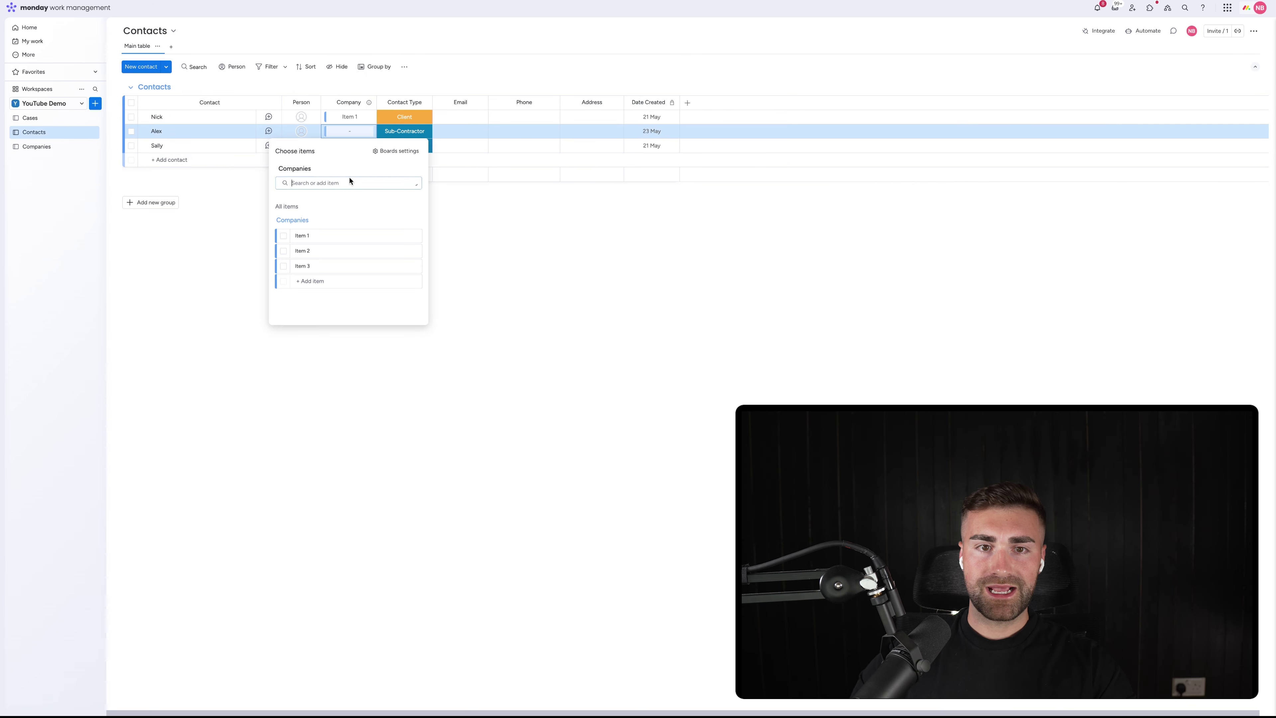
click(284, 235)
click(203, 256)
click(350, 145)
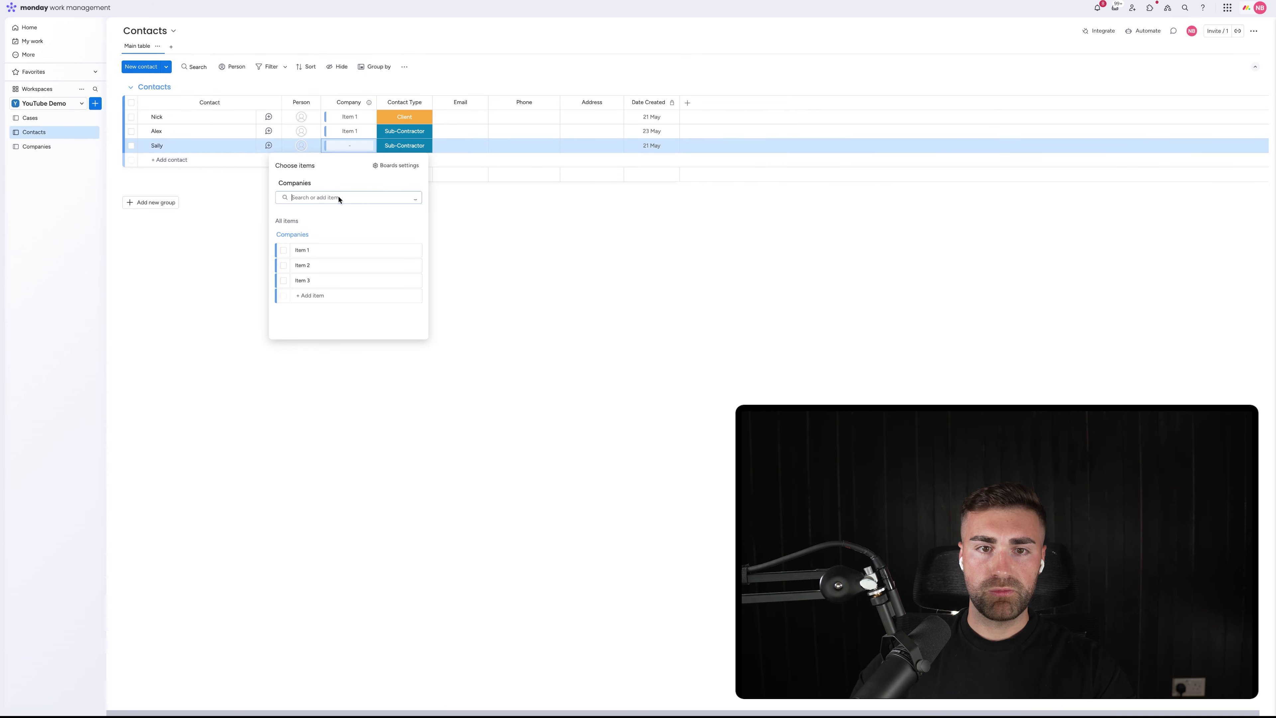
click(284, 265)
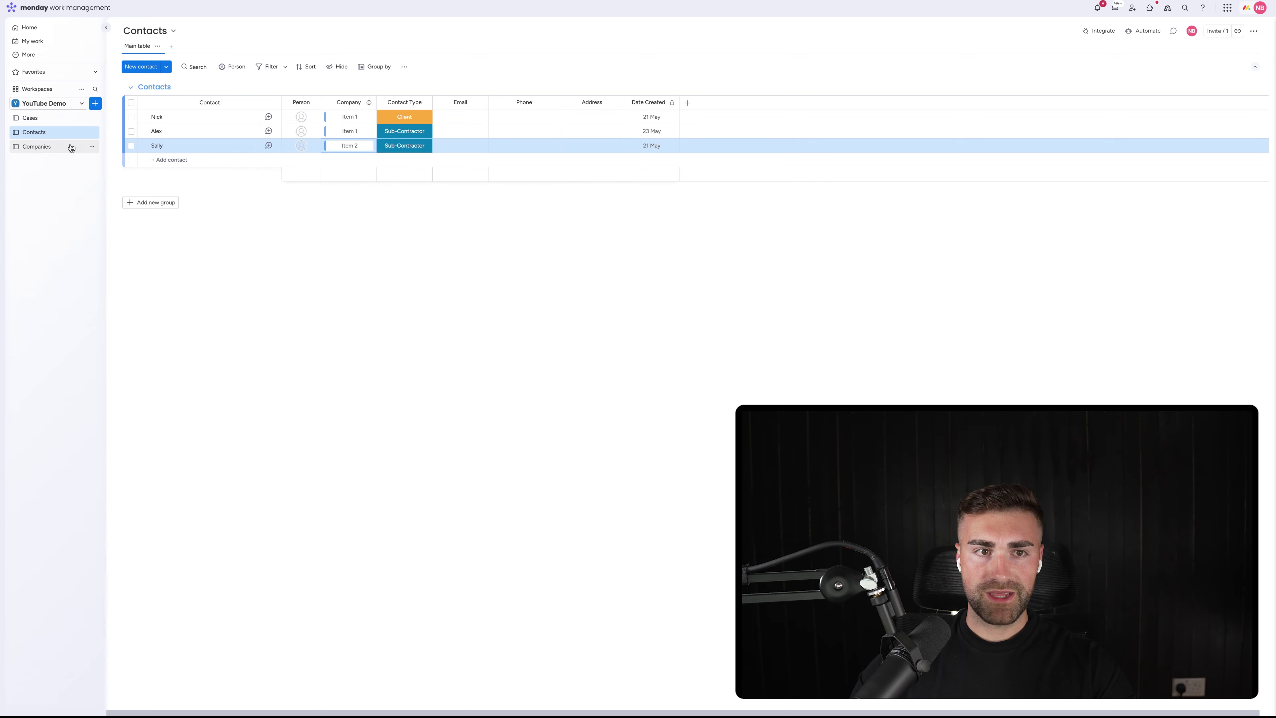
click(37, 146)
Rename the companies 'Big Important Company' and 'Not So Important Company'
click(161, 116)
key(ctrl+a)
text(Big I)
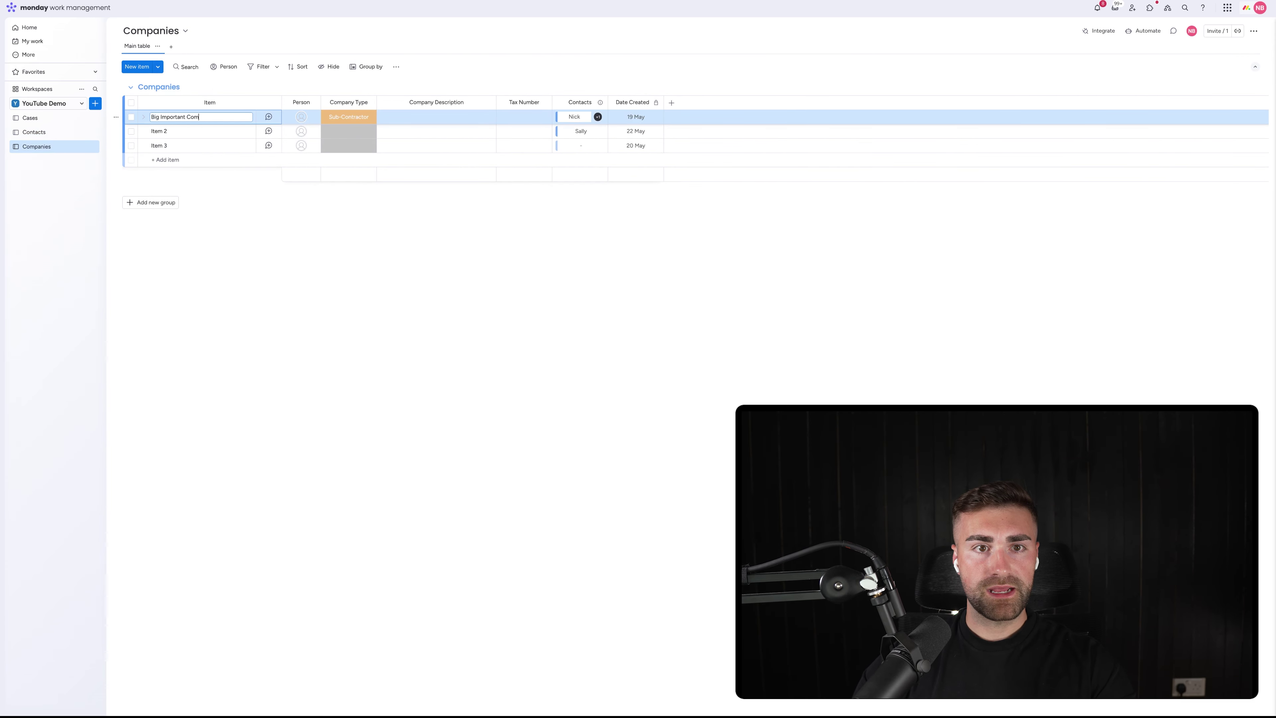
click(155, 131)
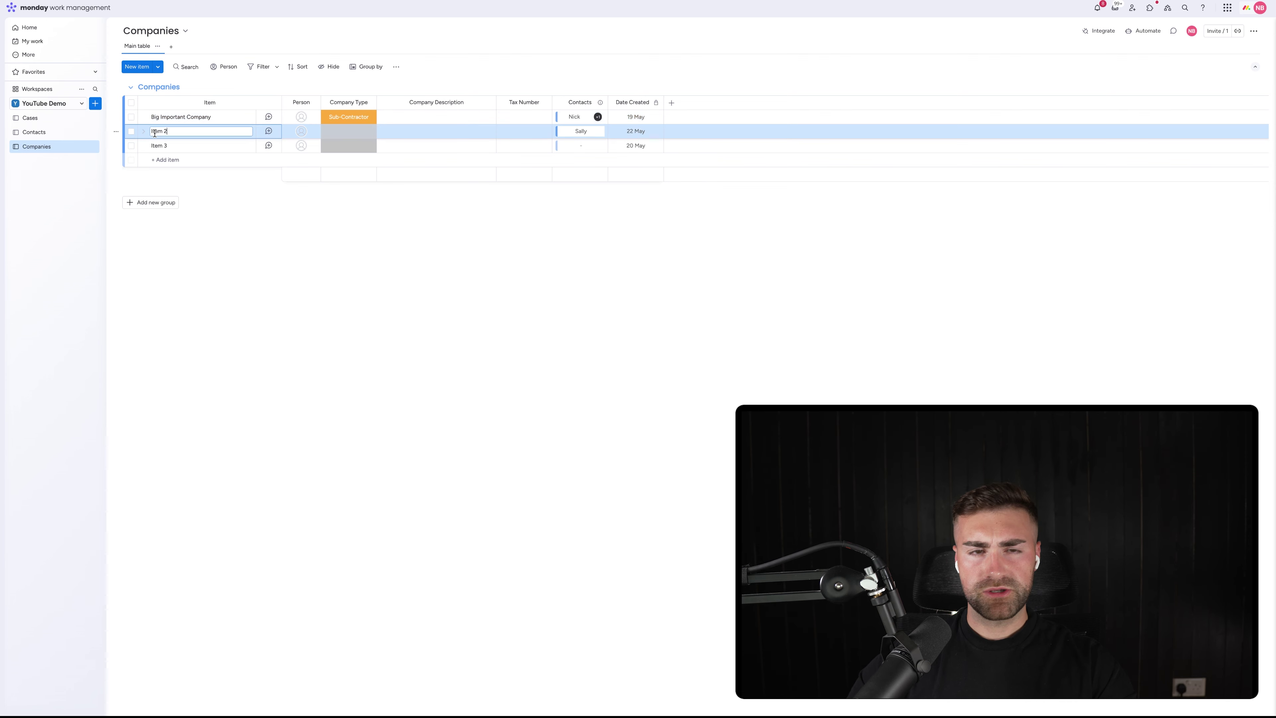
text(Not So)
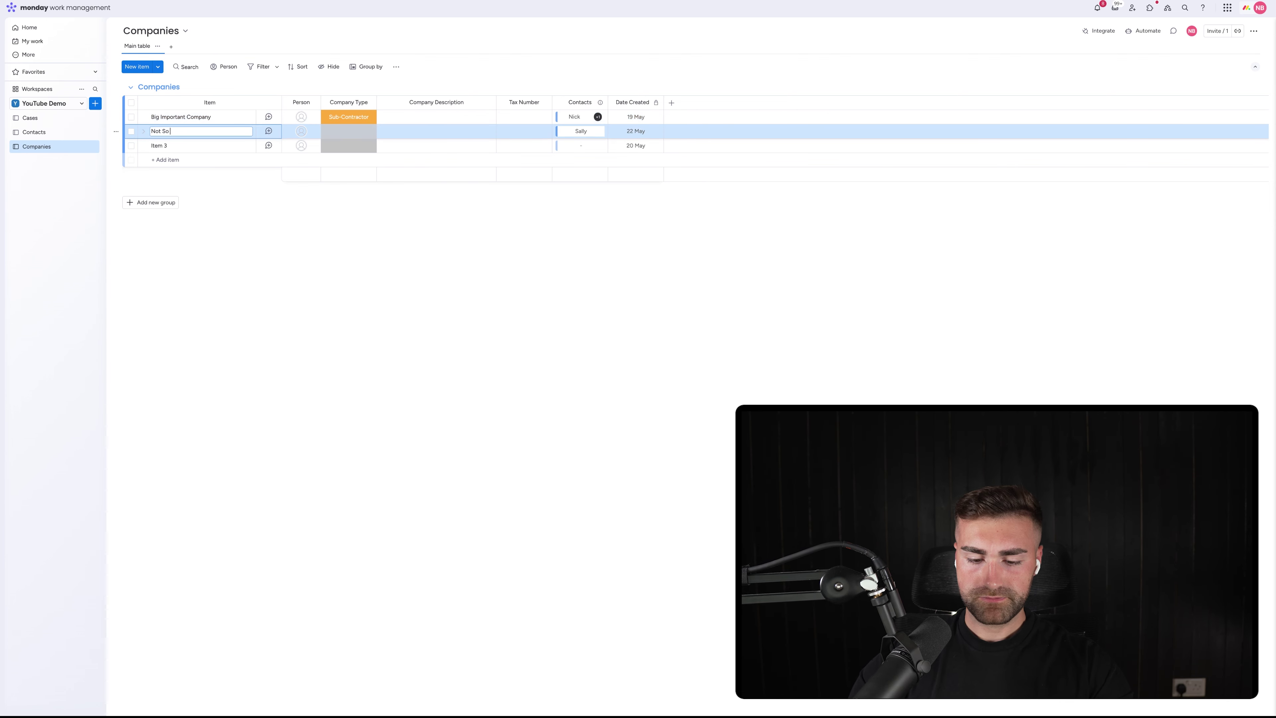
text( Important Company)
key(Return)
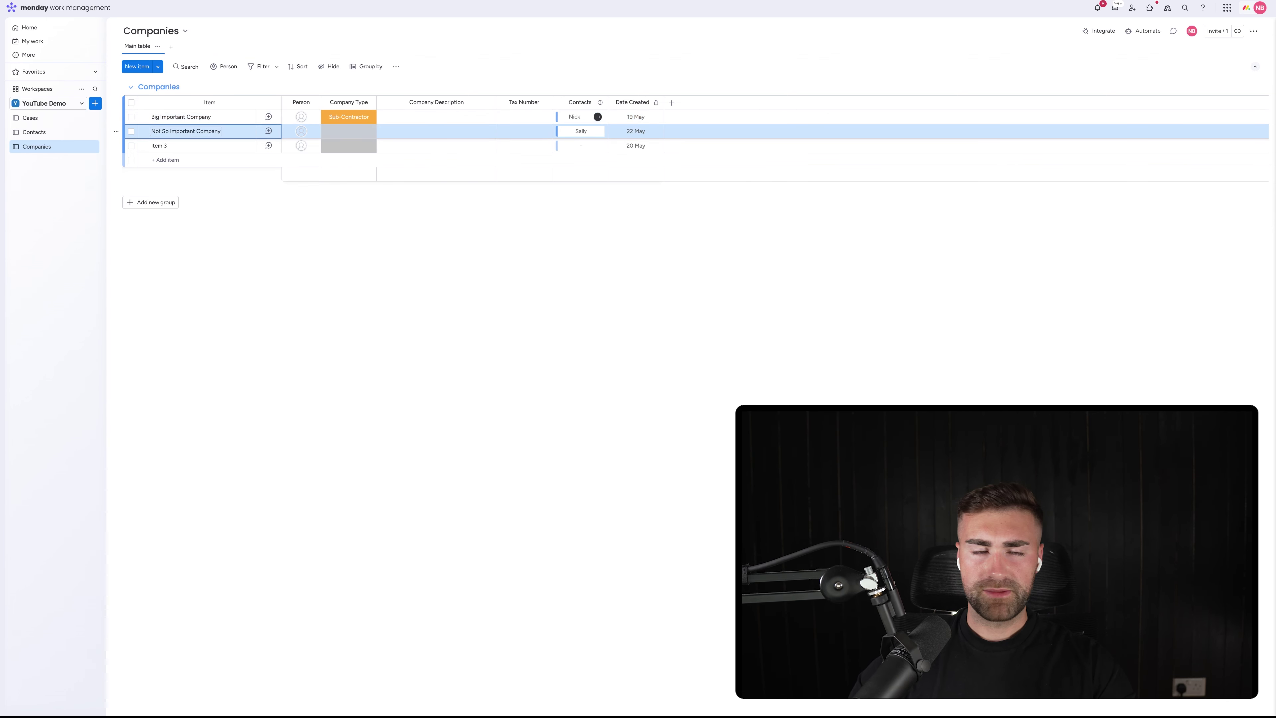
Delete the leftover Item 3 and widen the Contacts column
click(131, 145)
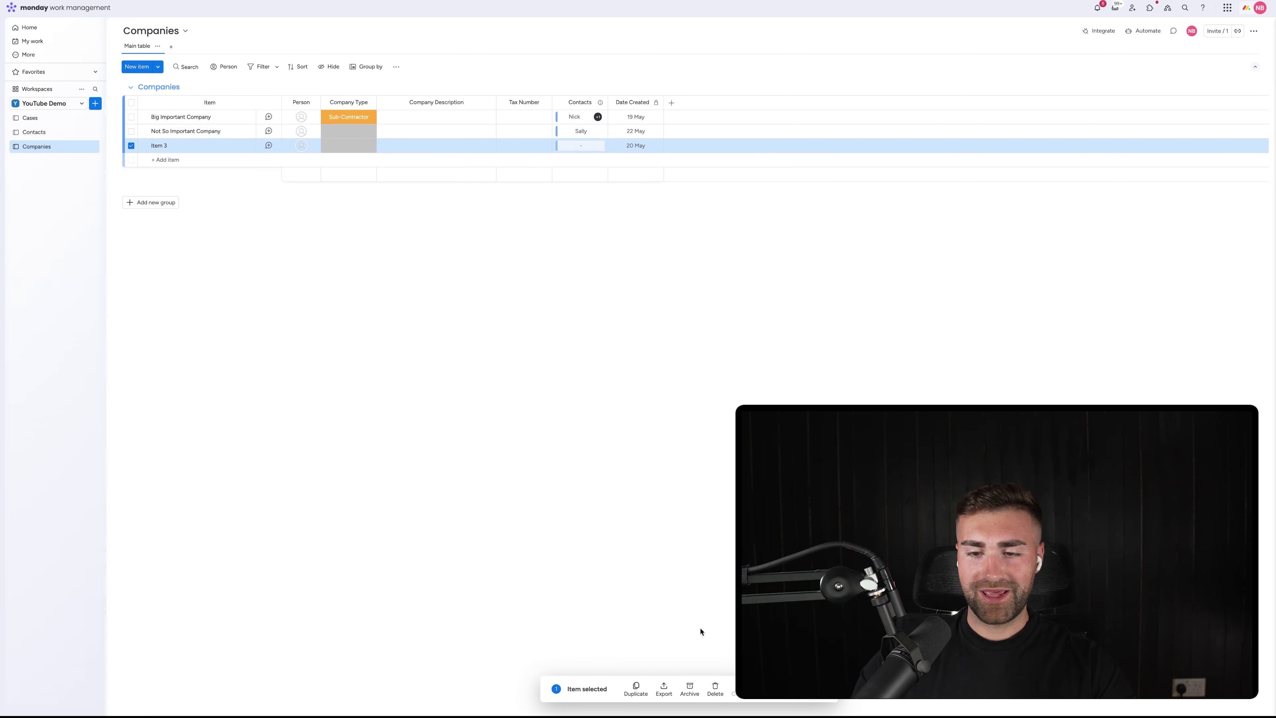
click(715, 690)
click(707, 382)
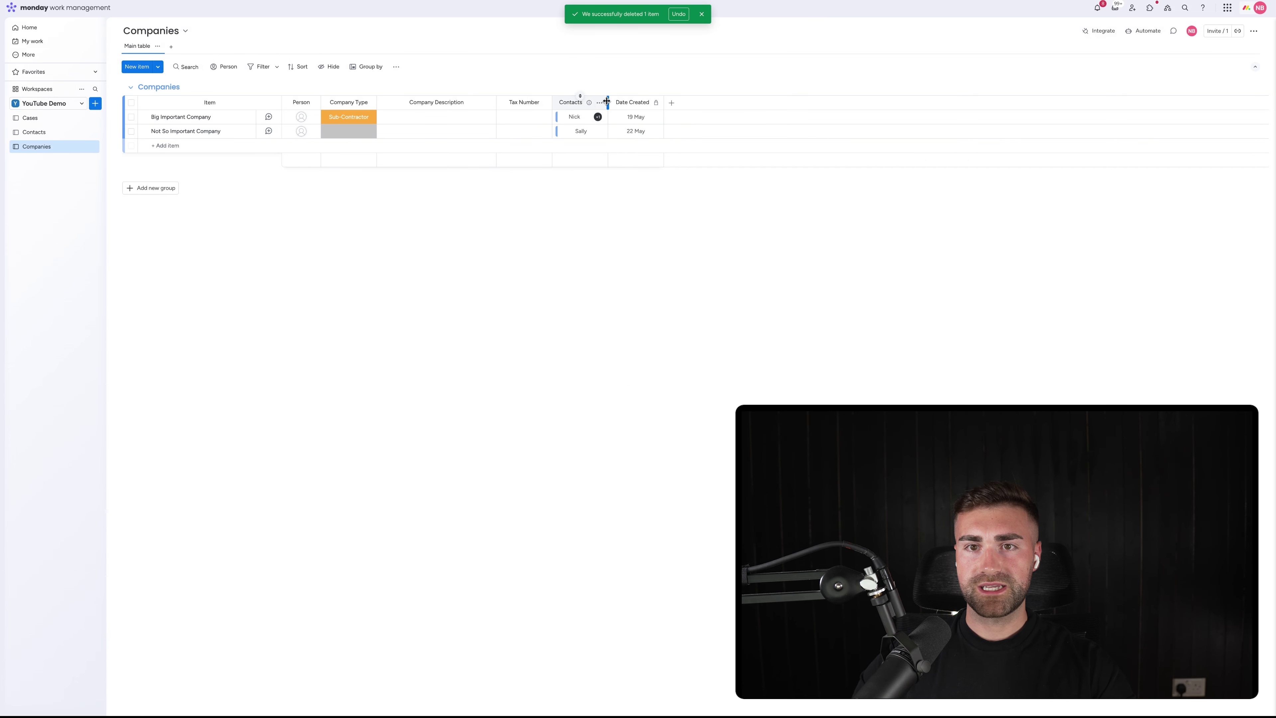
drag(607, 101, 632, 100)
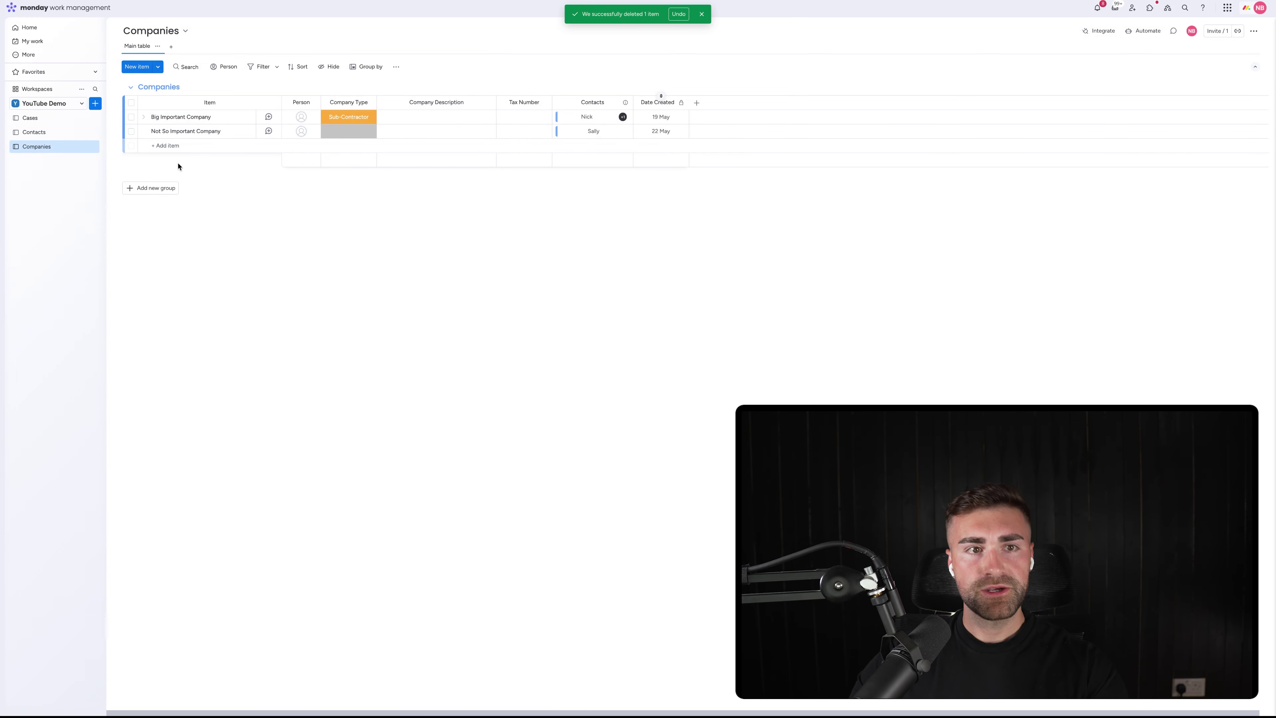
click(29, 119)
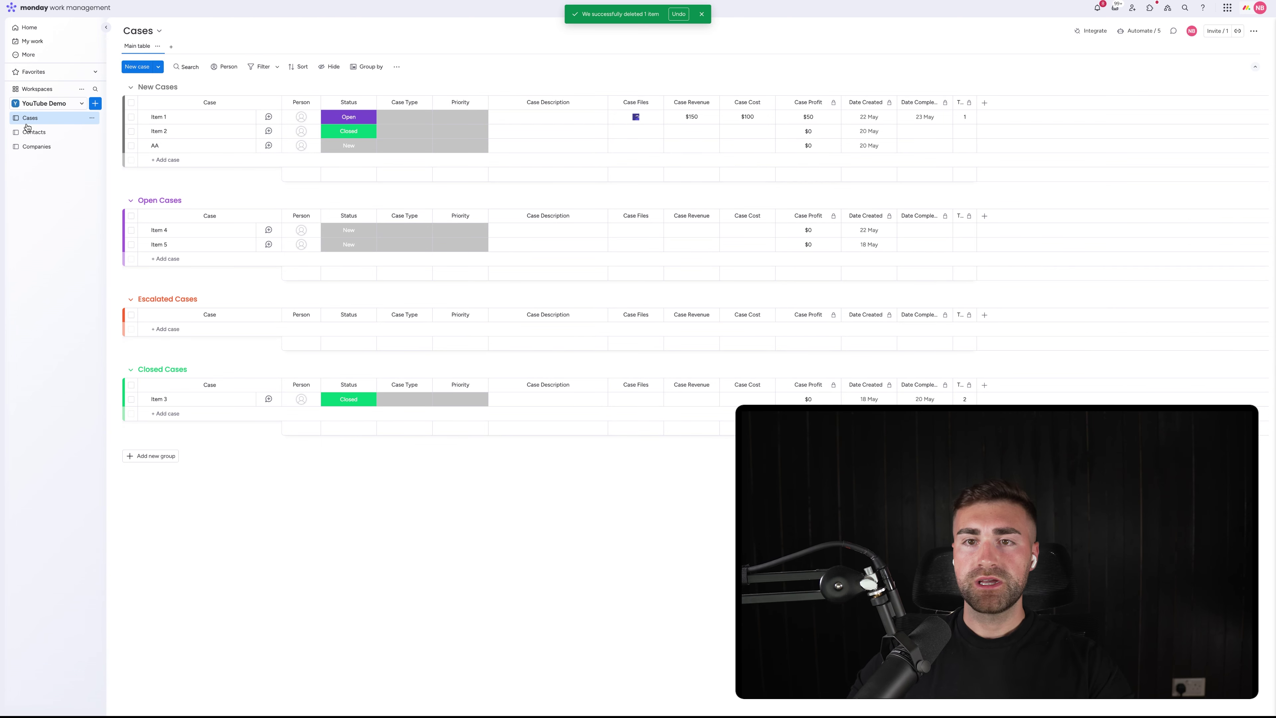
Add a Connect boards column linked to the Contacts board, skipping the mirror column
click(984, 103)
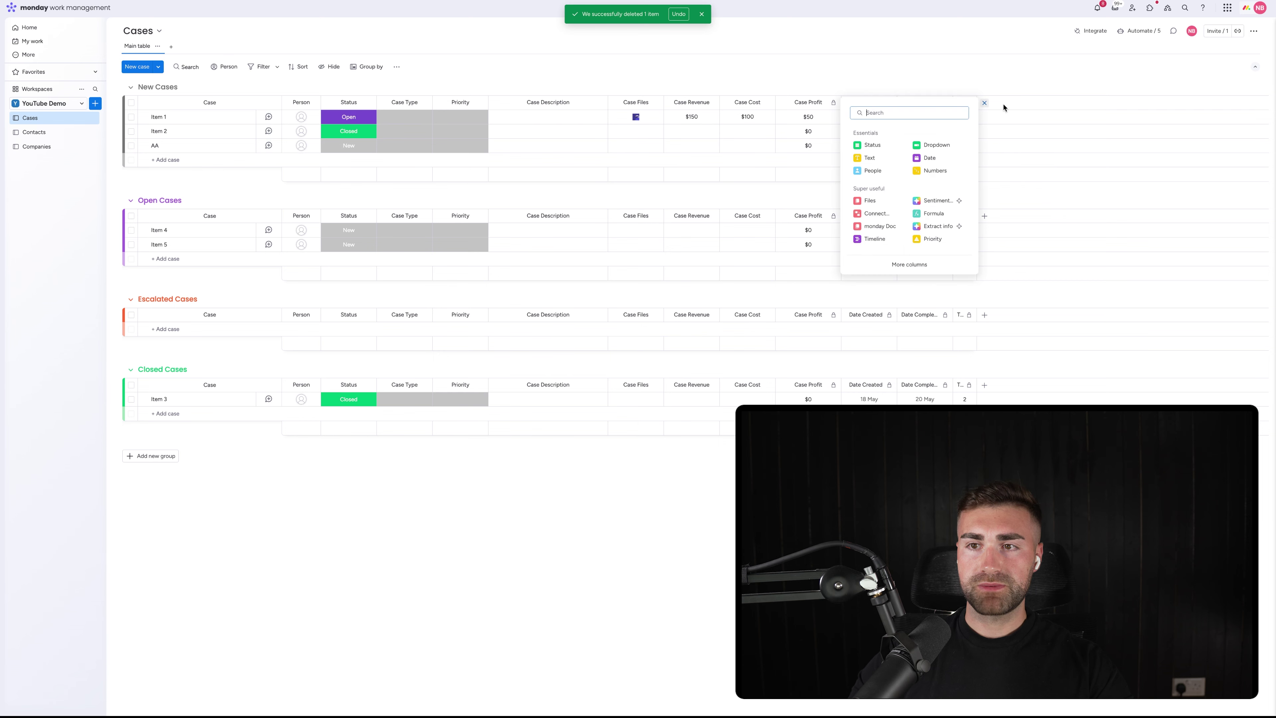
text(connect)
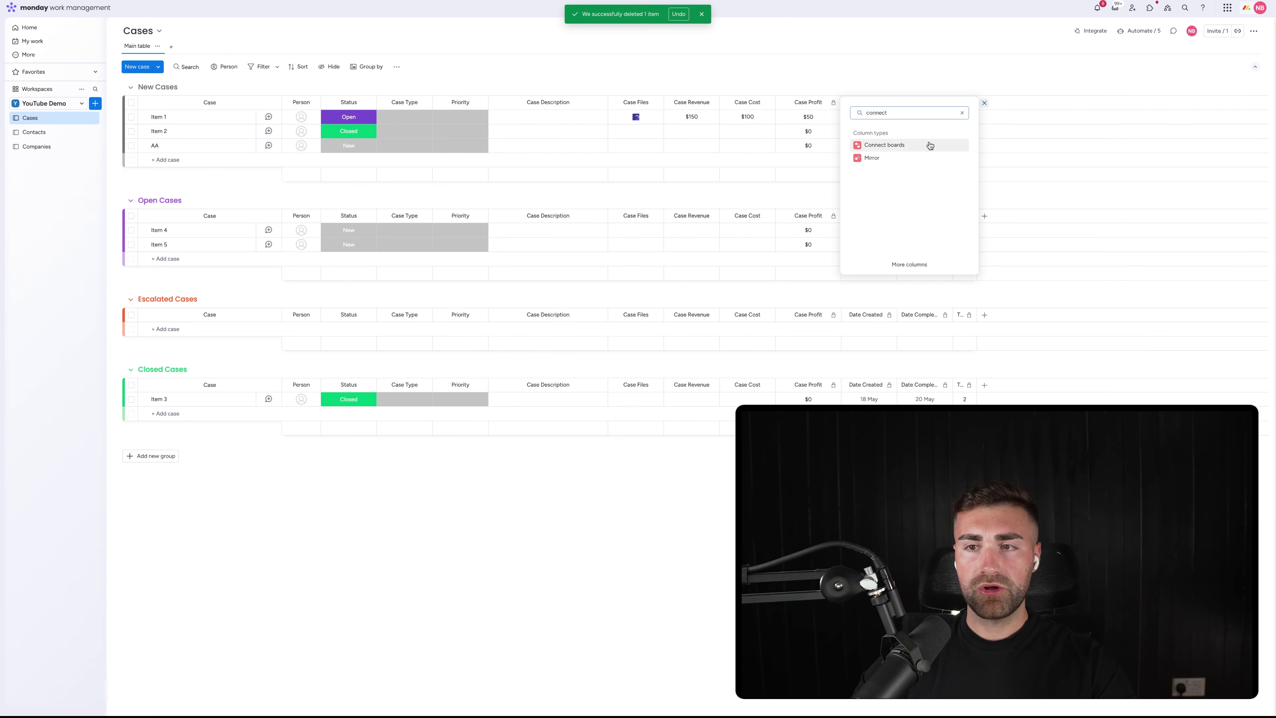
click(930, 146)
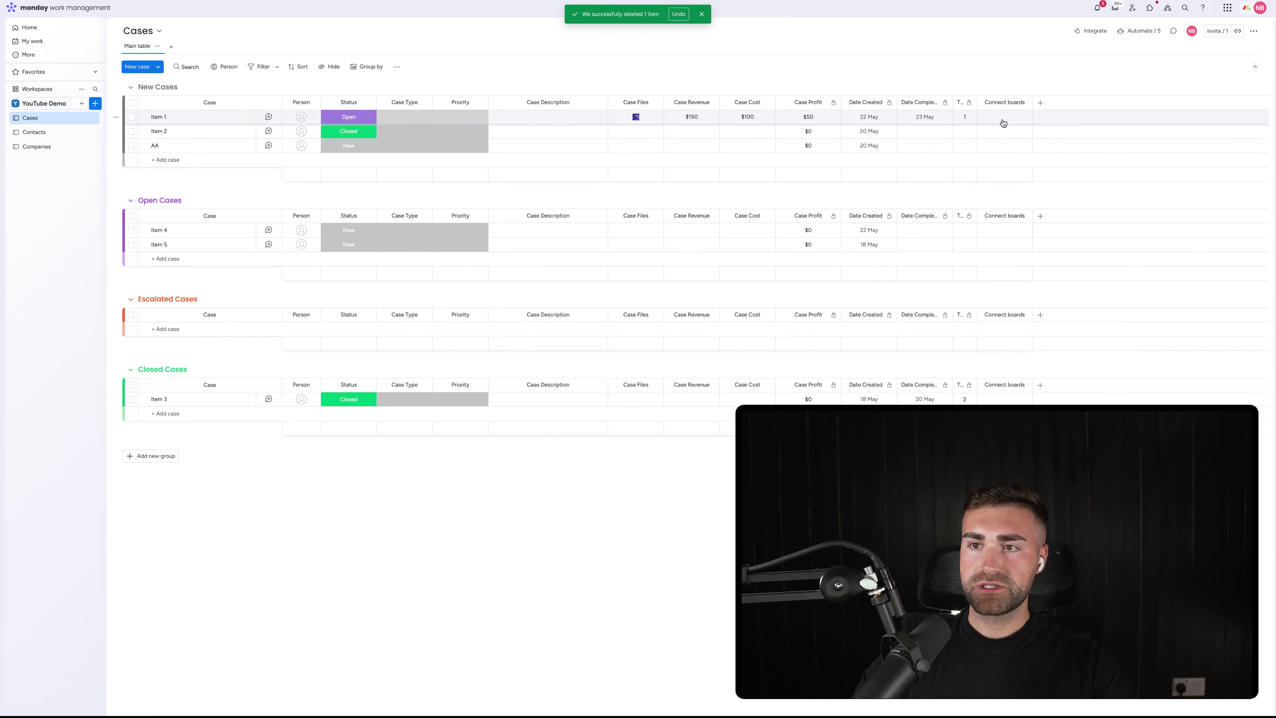
click(1112, 210)
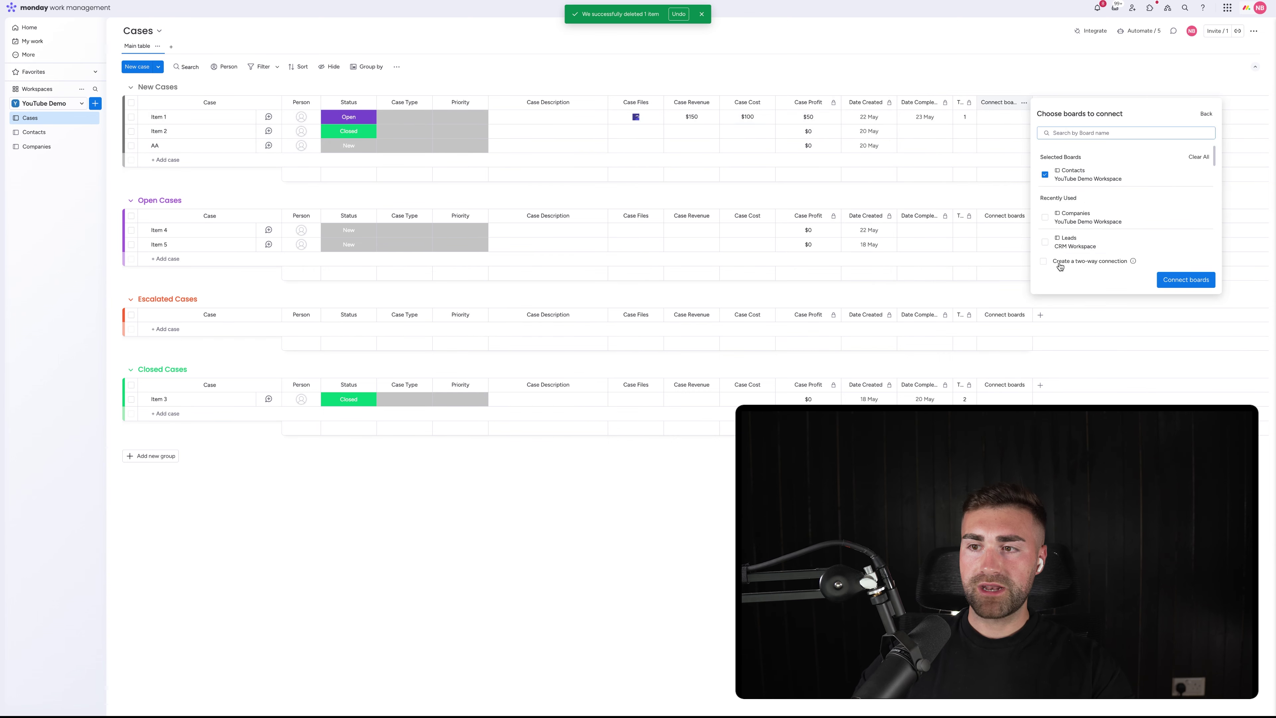
click(1199, 280)
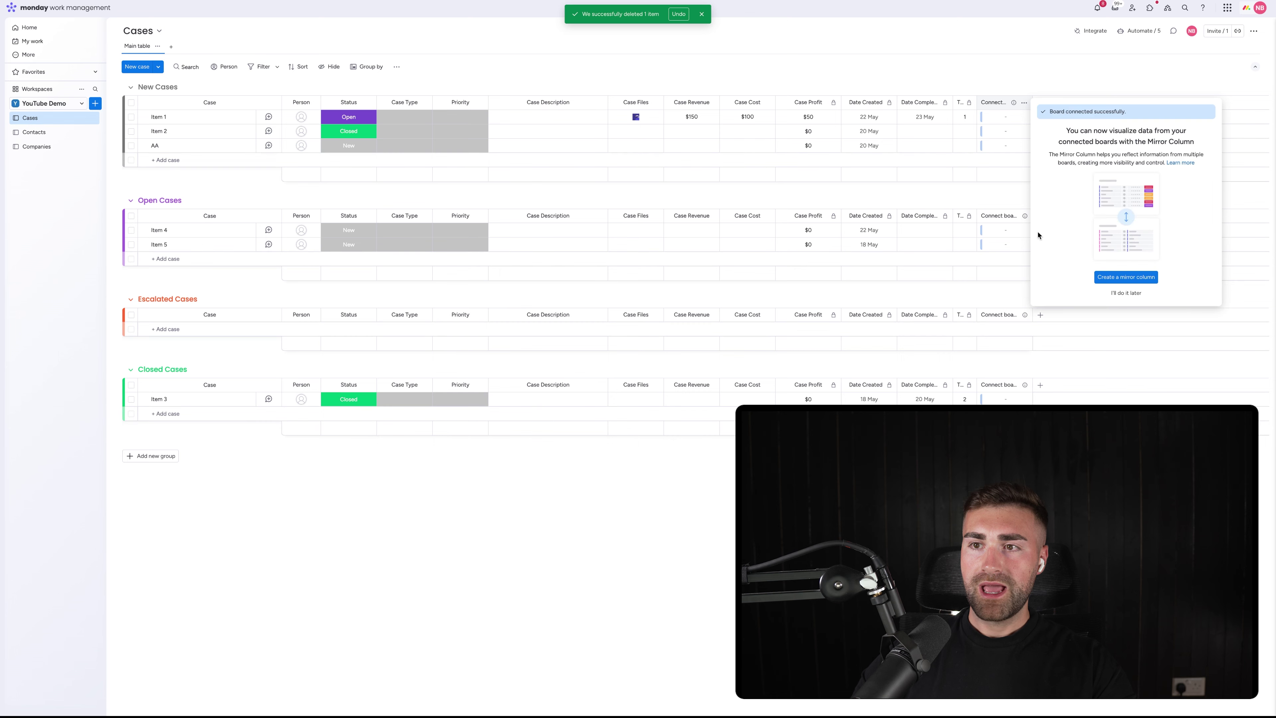
click(1016, 81)
click(991, 103)
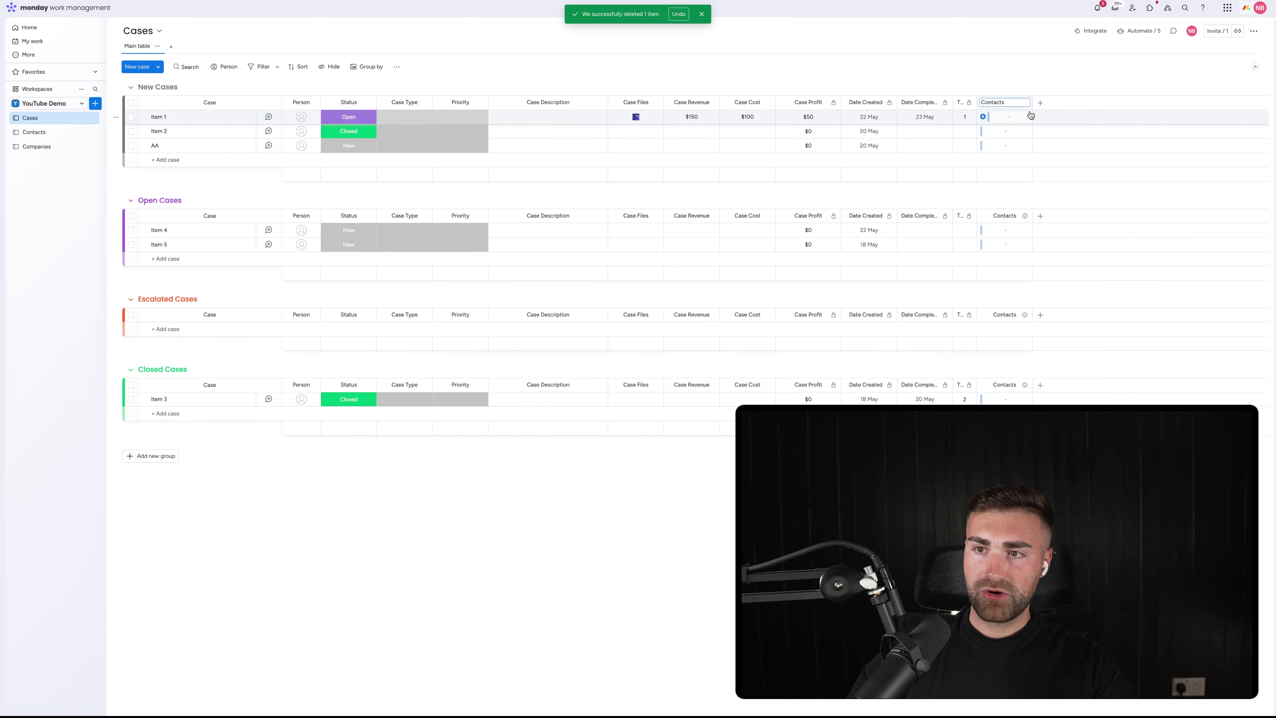
click(1031, 115)
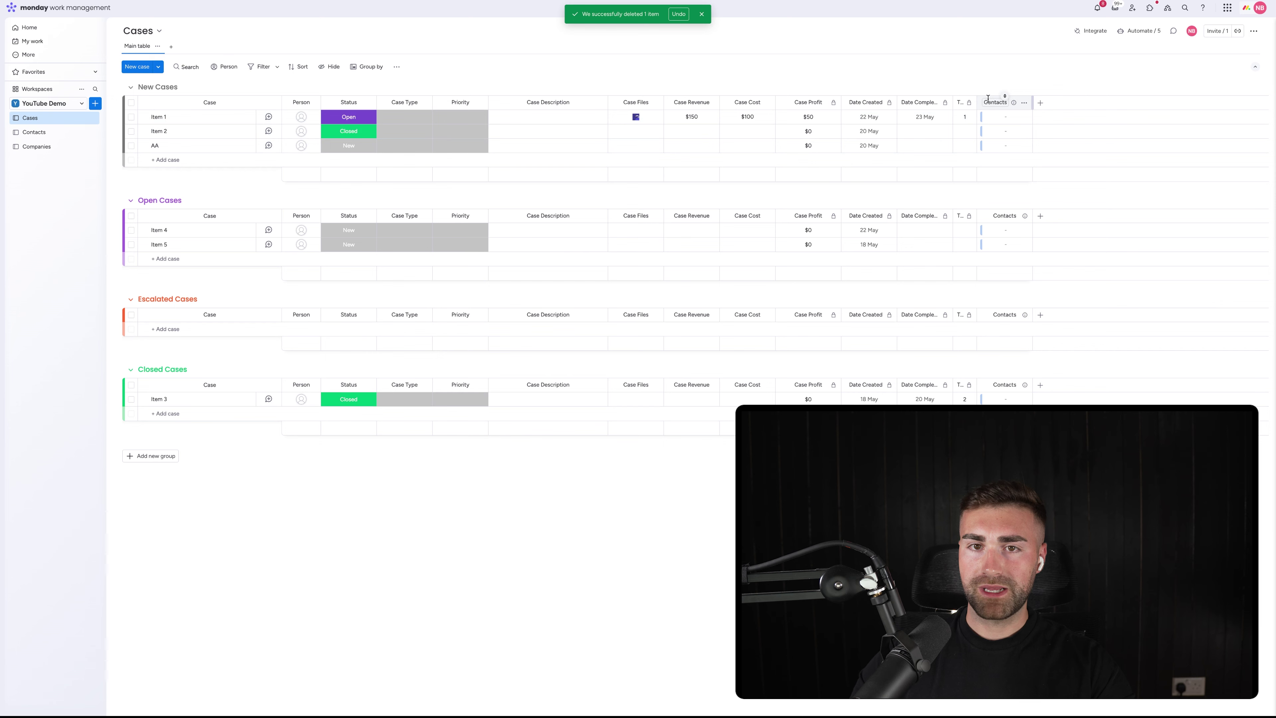
Move the column beside Person, rename it 'Contact', widen it, and link Item 1 to the first contact
drag(877, 109, 359, 103)
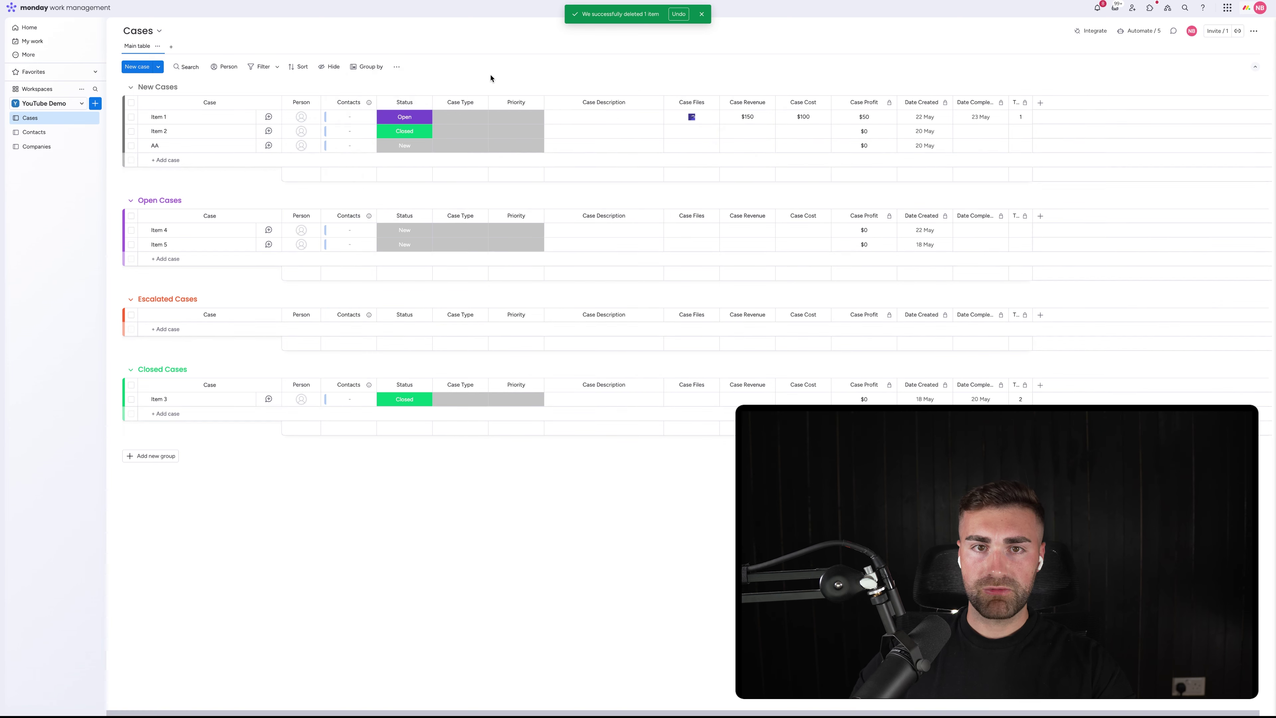
click(353, 105)
text(Contact)
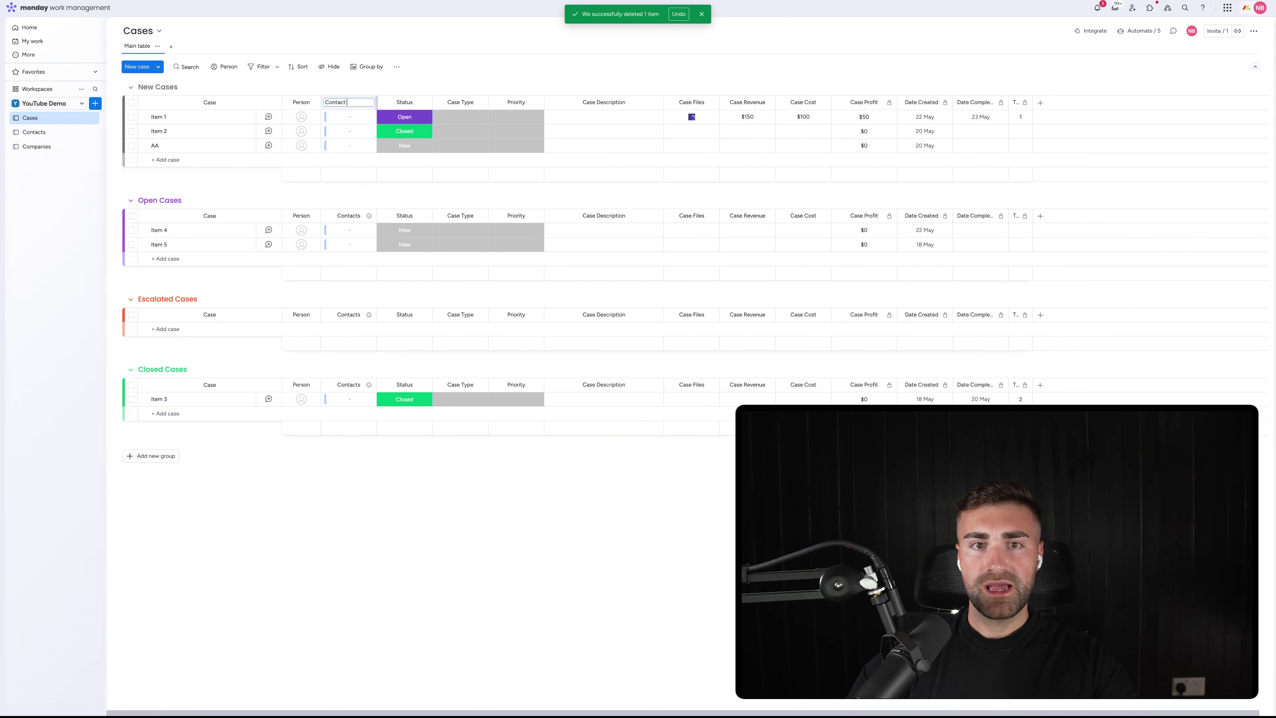
key(Return)
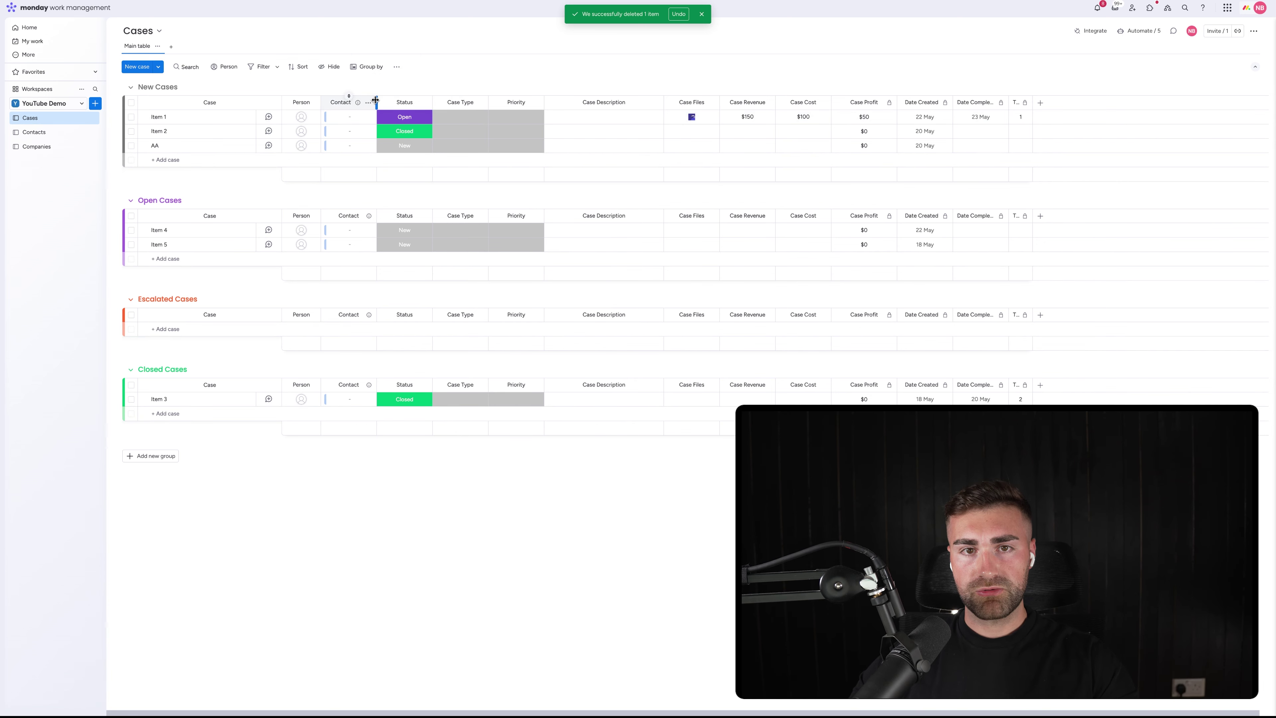
drag(375, 100, 395, 99)
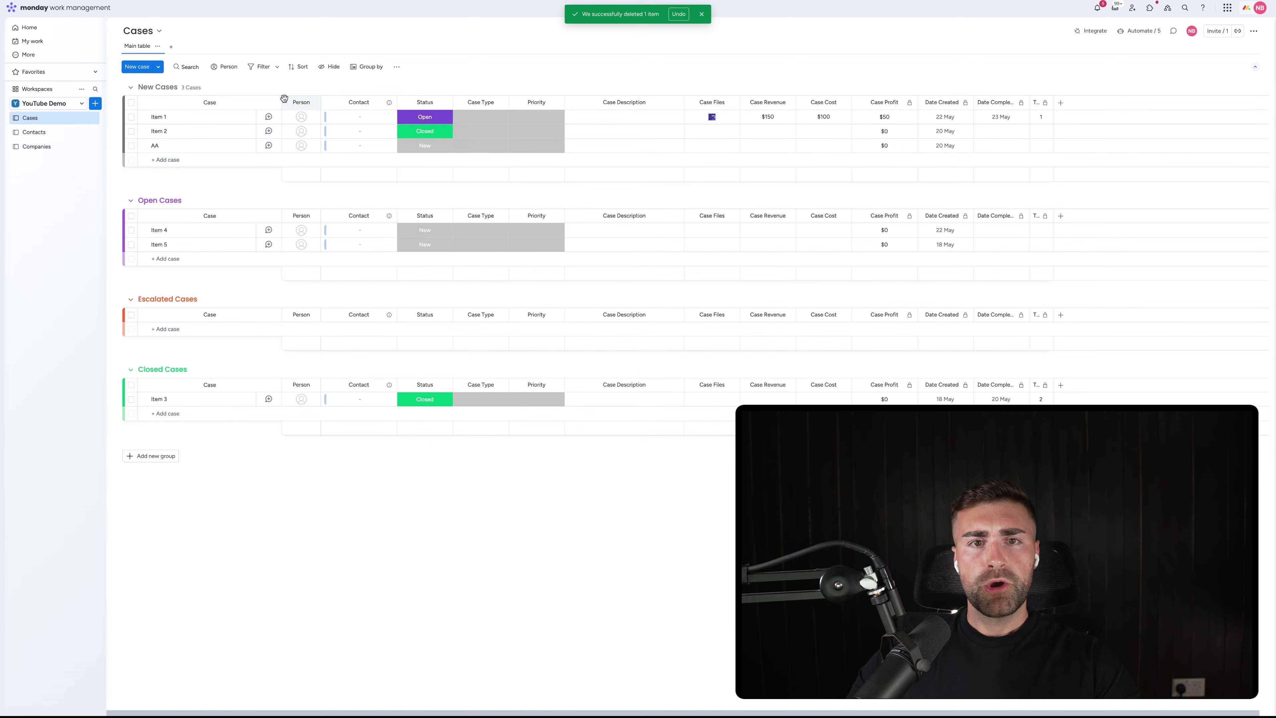
click(328, 117)
click(294, 222)
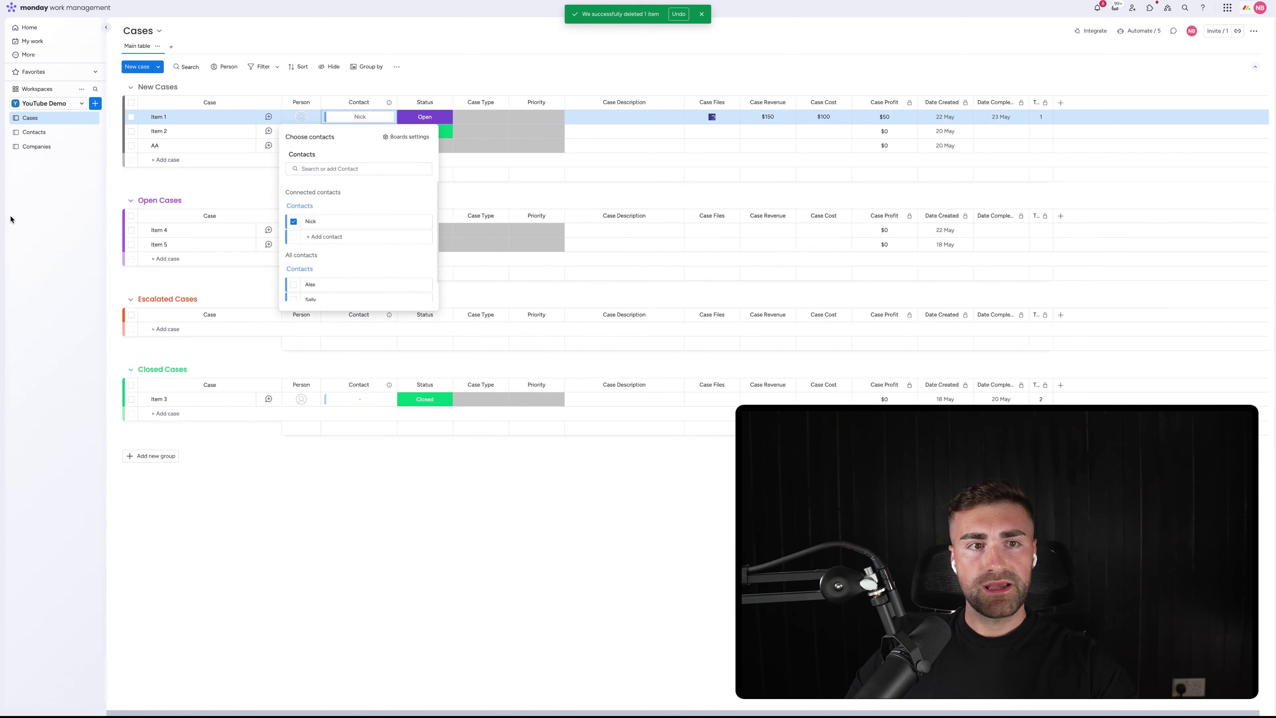
click(33, 132)
Fill in the first contact's email, phone number and a London address
click(458, 120)
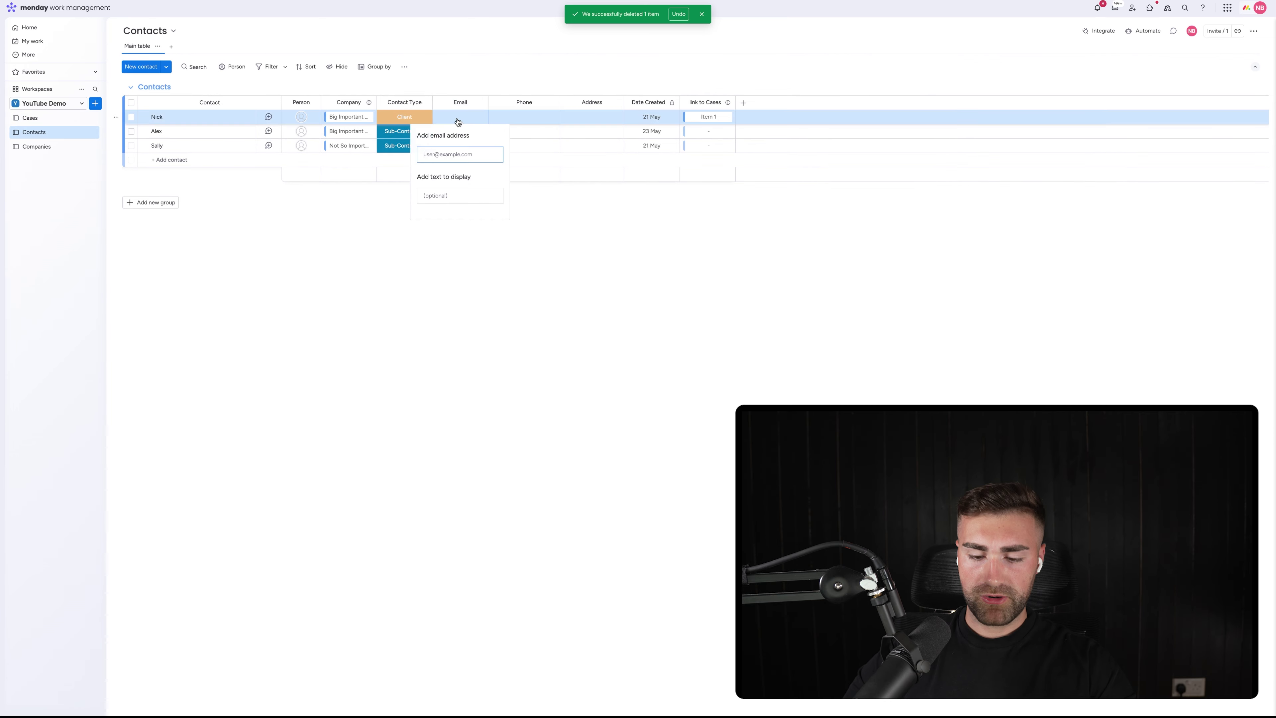
text(nick)
key(Down)
key(Return)
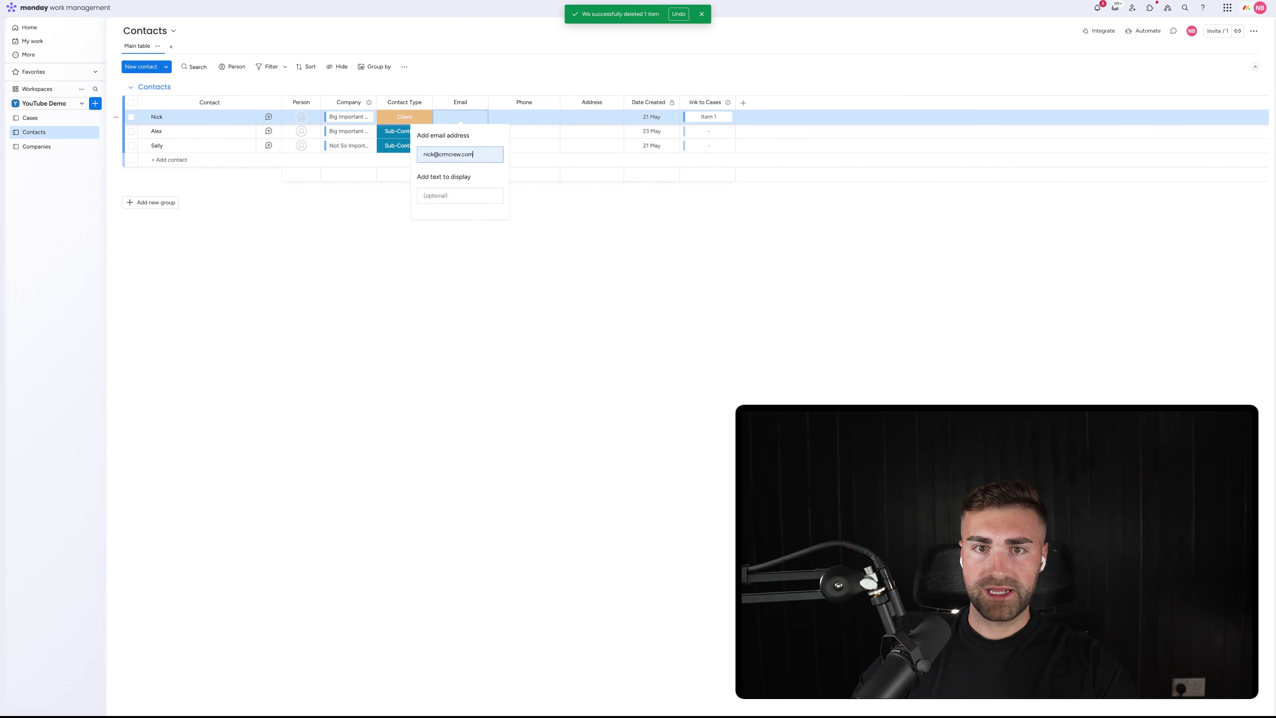
click(549, 72)
click(543, 121)
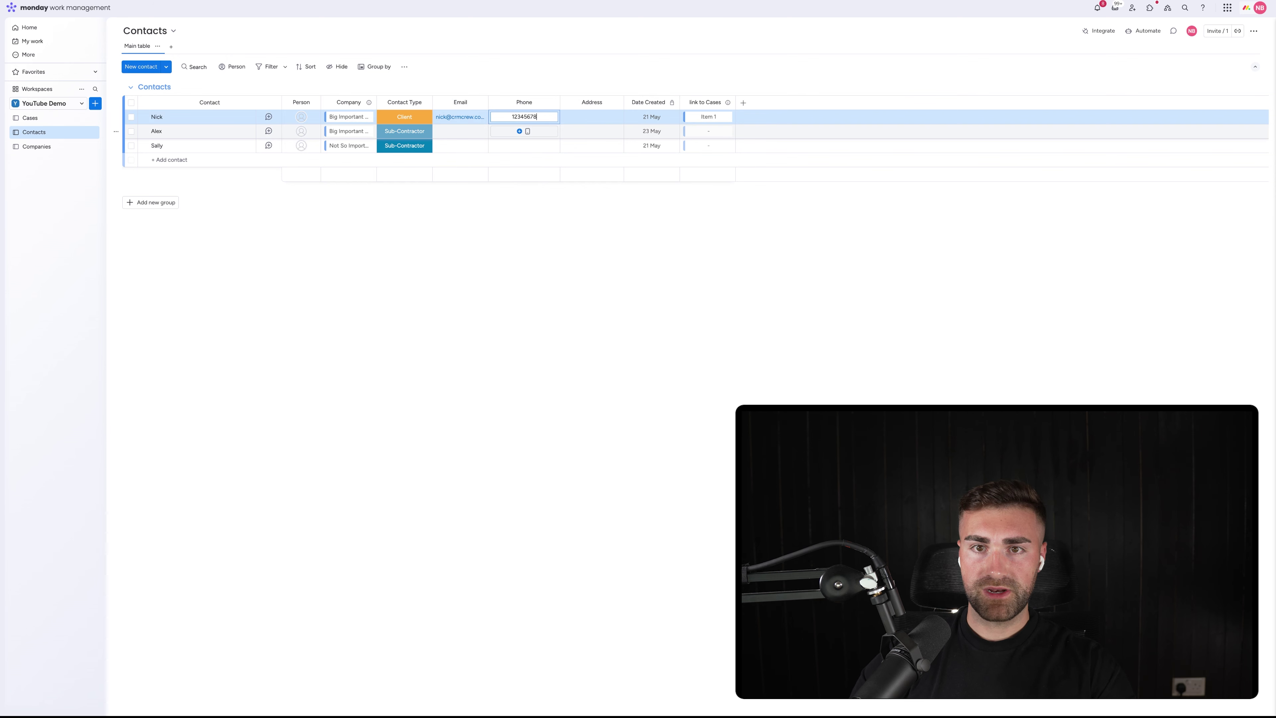
key(Return)
click(597, 116)
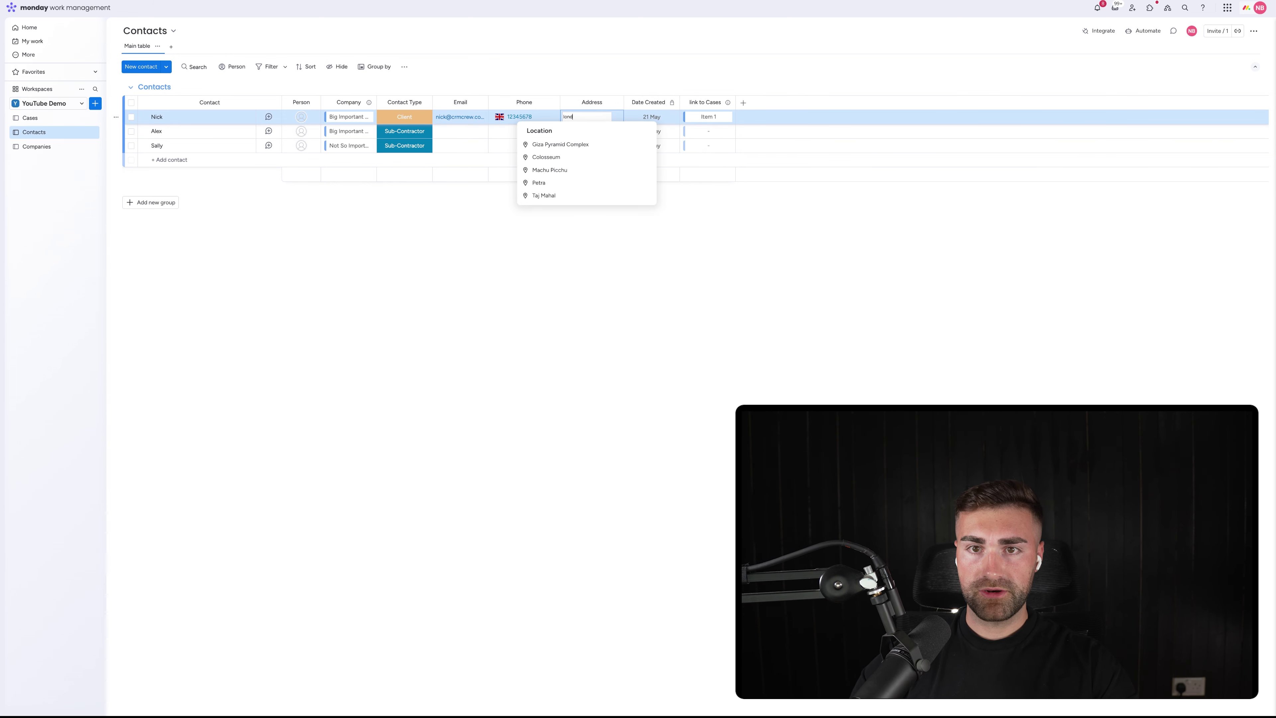
click(547, 143)
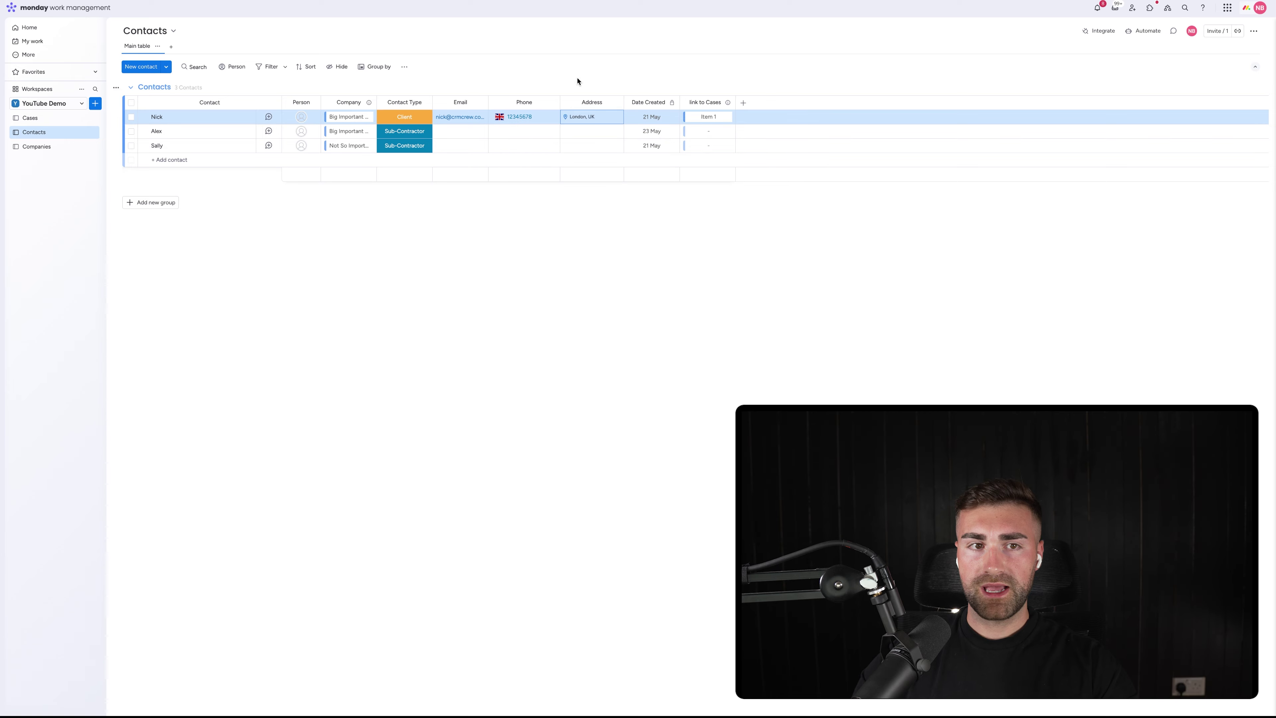
Add a Mirror column right of Contact showing the linked contacts' Company
click(48, 119)
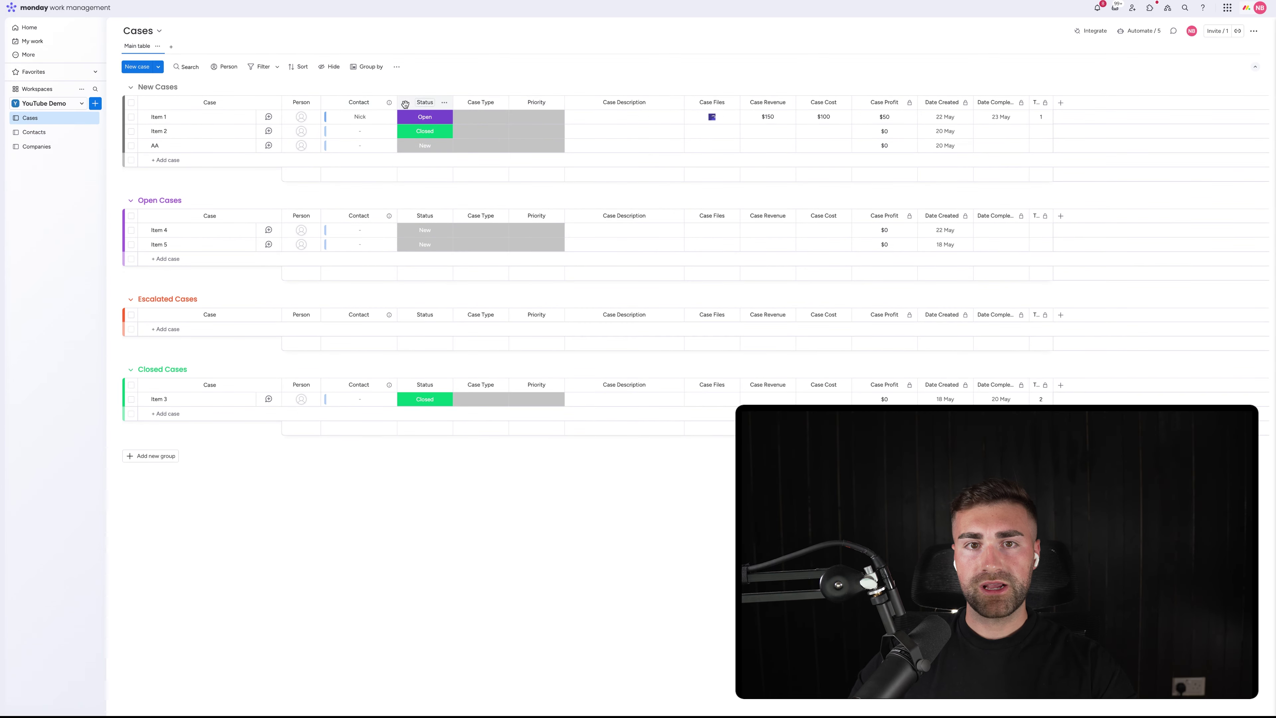
click(390, 103)
mouse_move(438, 198)
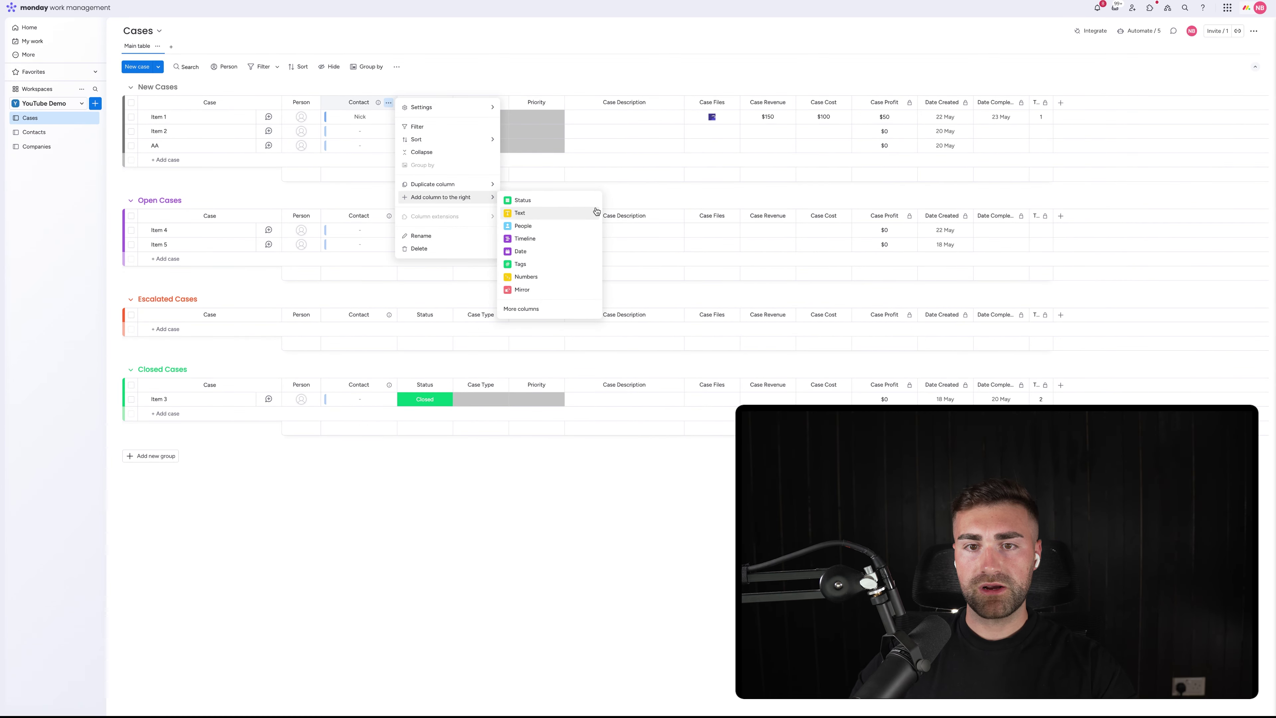
click(549, 291)
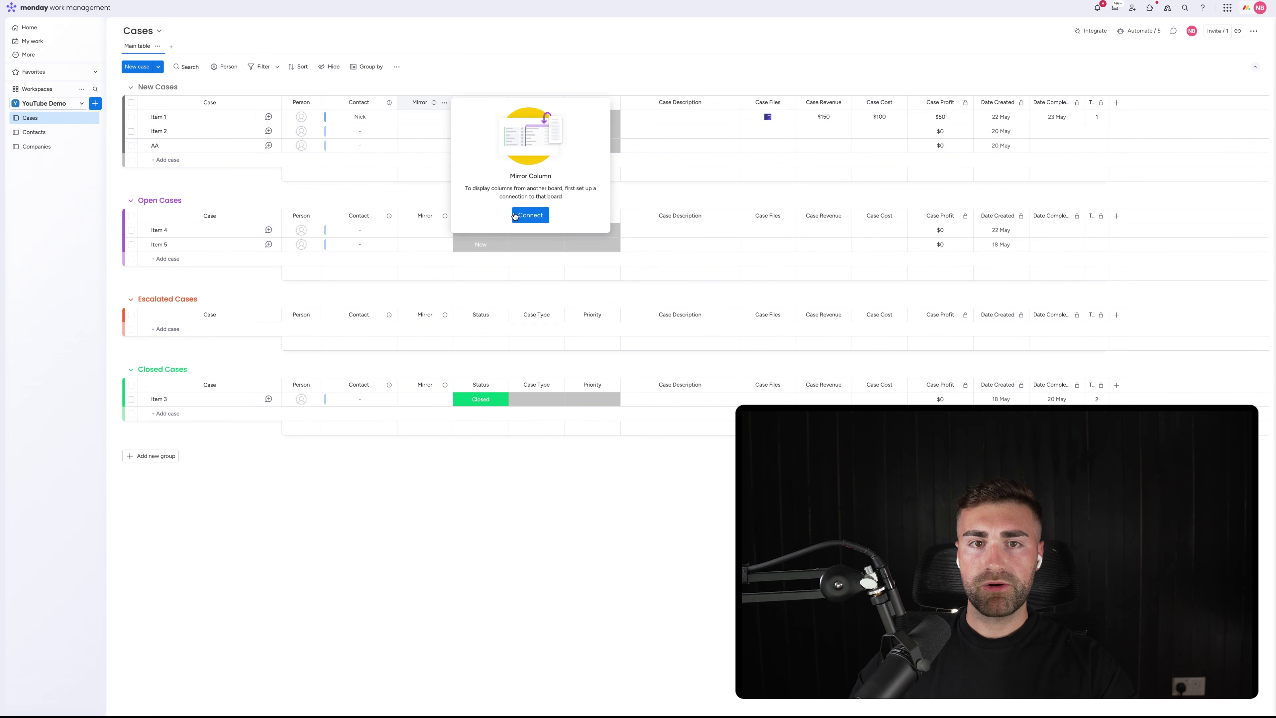
click(536, 213)
click(503, 126)
click(507, 159)
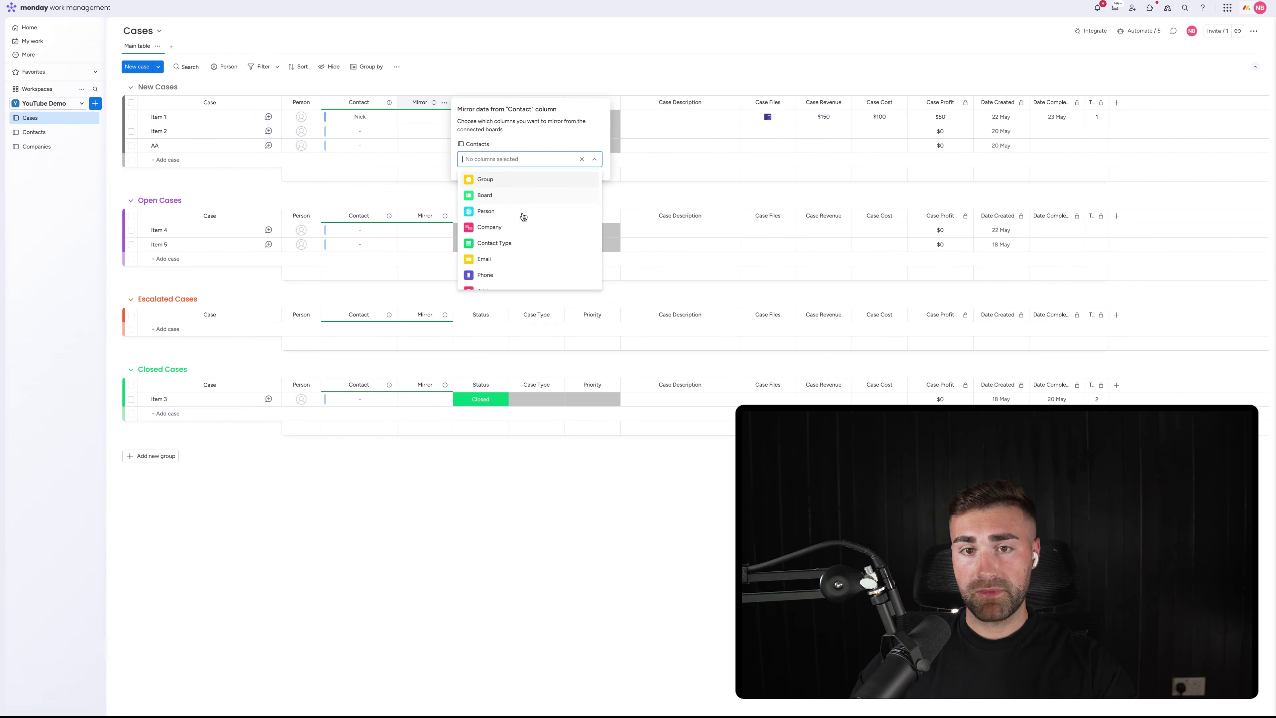
scroll(518, 238, down, 1)
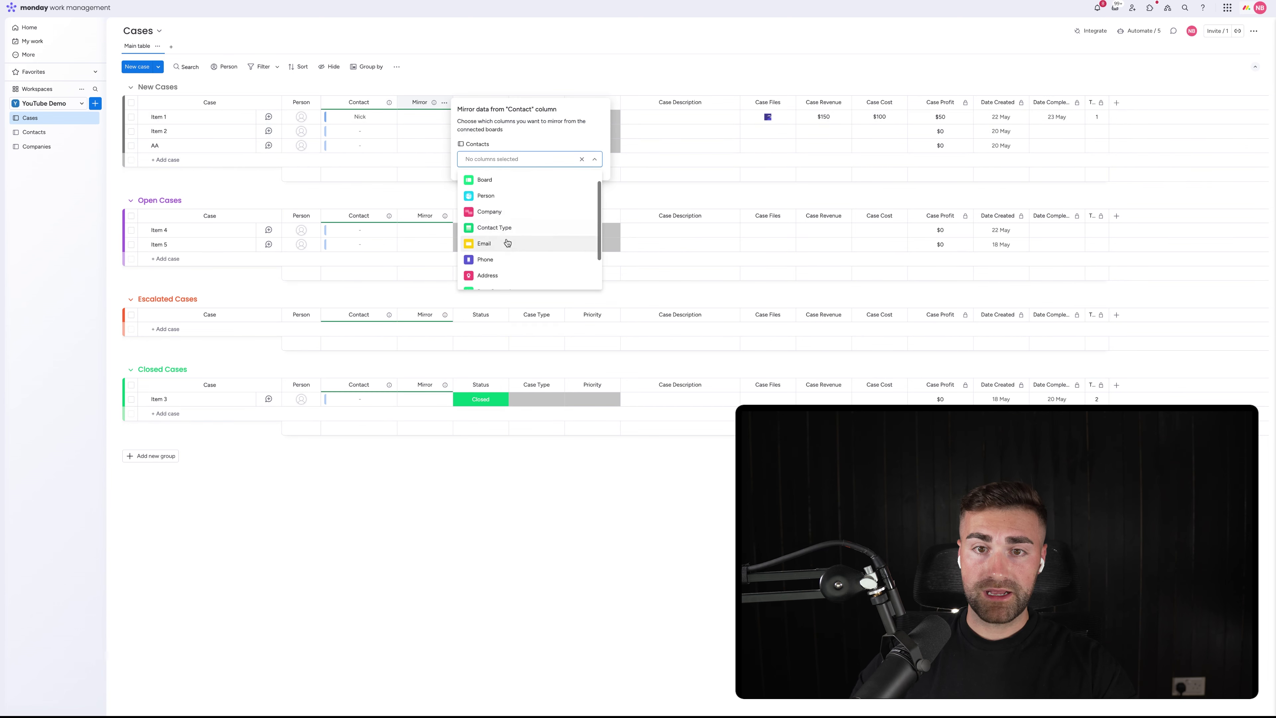
click(496, 214)
click(463, 62)
Rename the new mirror column 'Company'
click(412, 103)
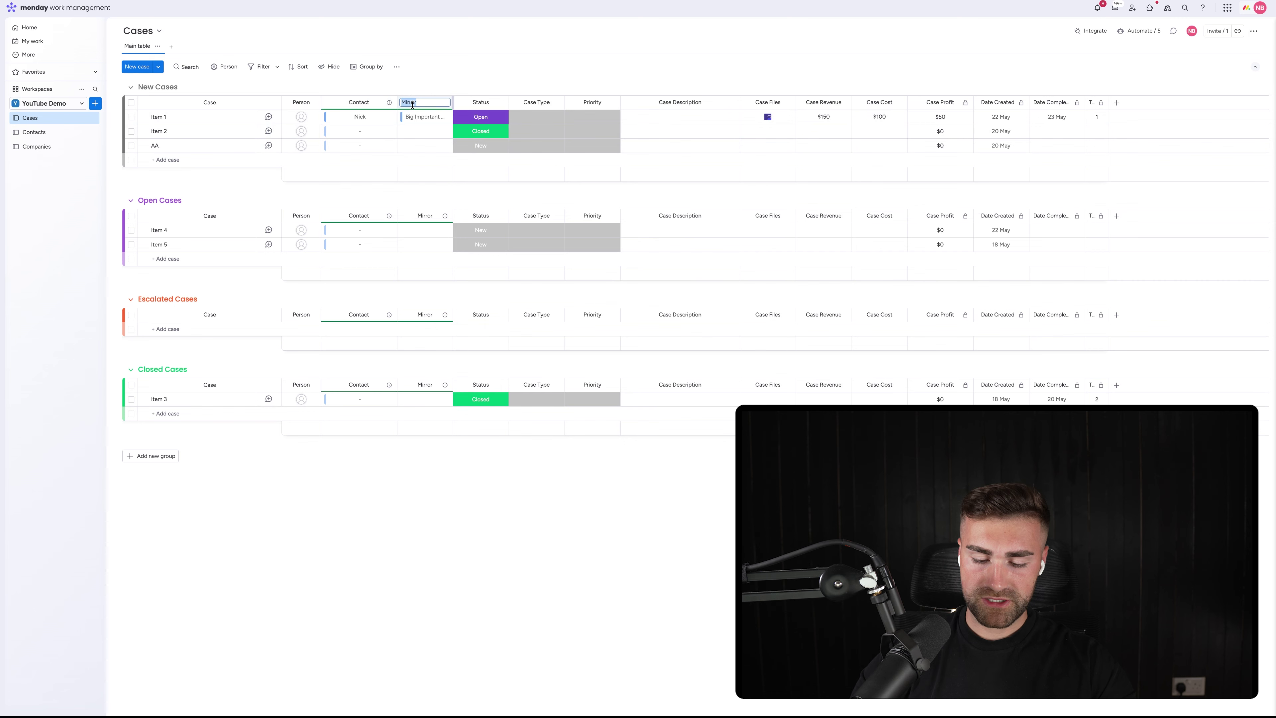
text(Compan)
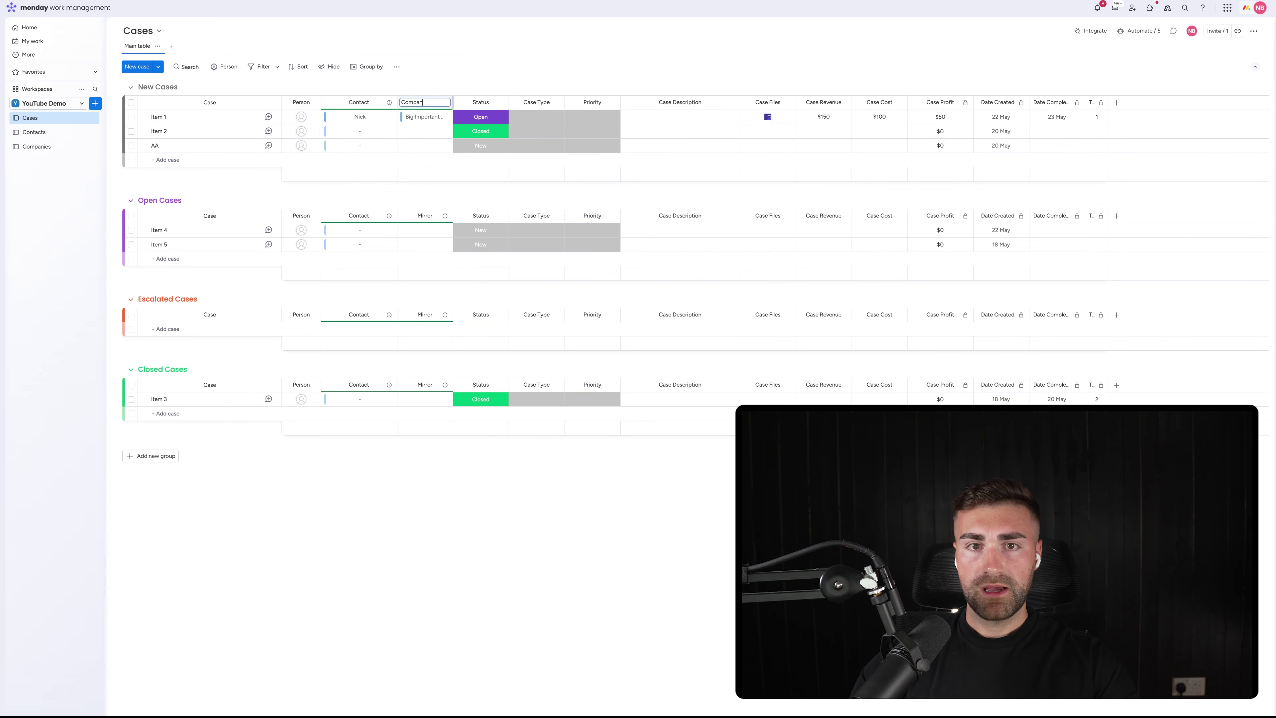
text(y)
key(Return)
click(444, 102)
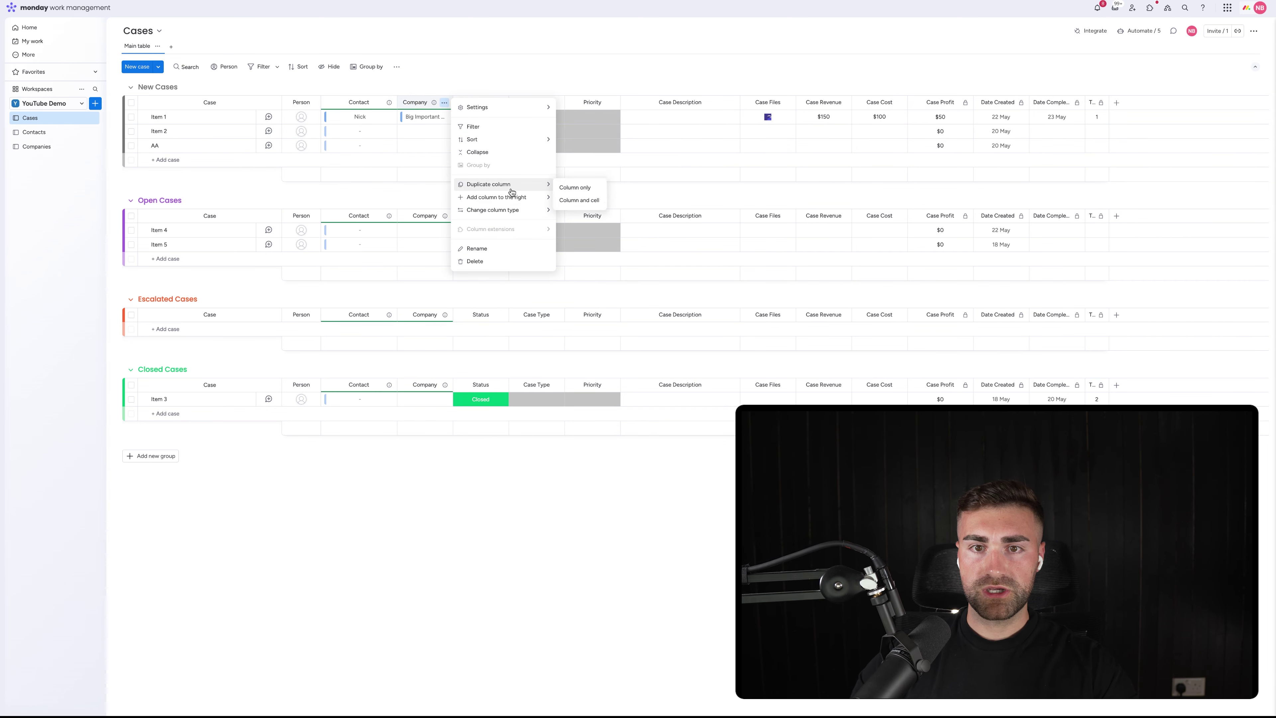
Add another Mirror column showing the linked contacts' Email through the Contact connection
mouse_move(509, 200)
click(590, 299)
text(email)
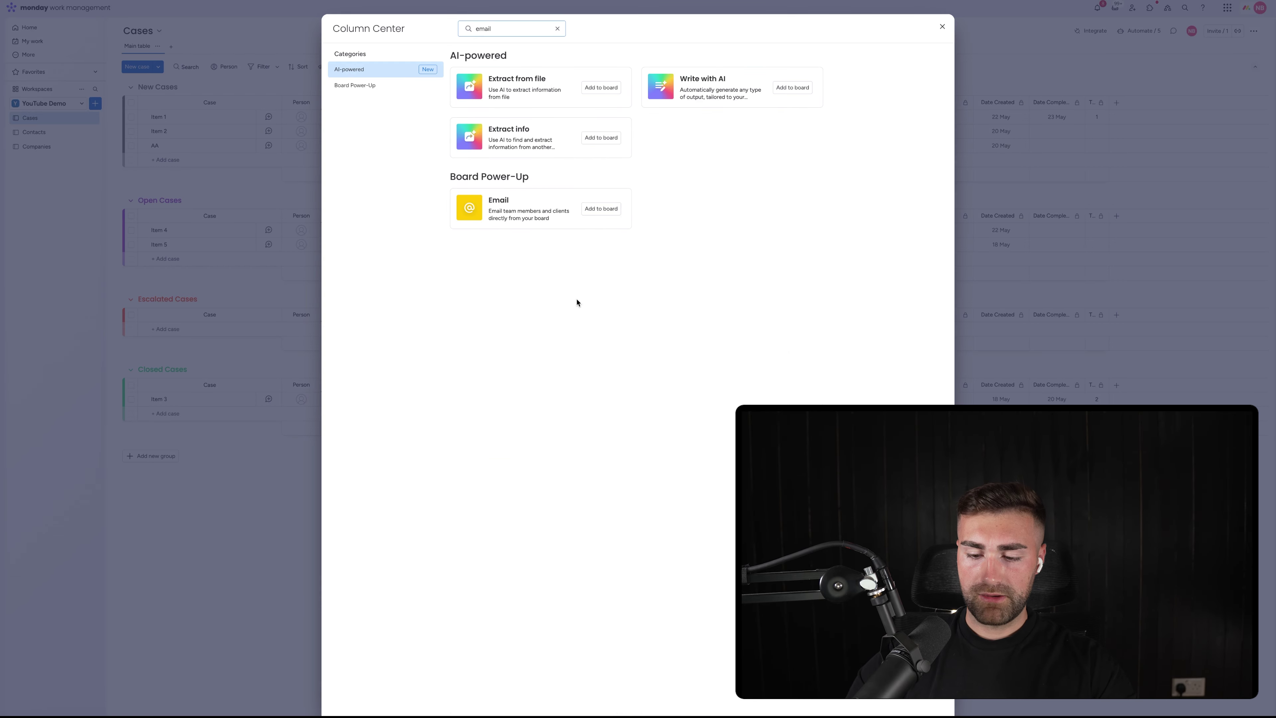
key(super+a)
key(BackSpace)
text(mir)
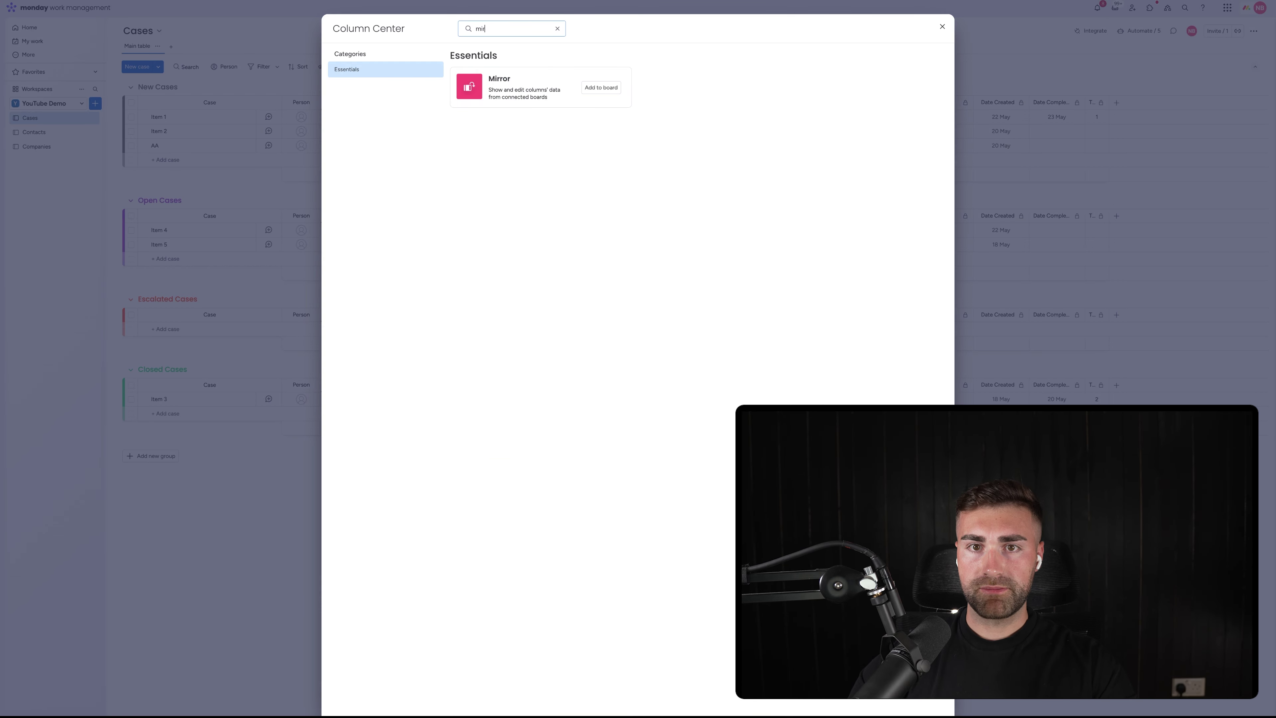
click(601, 88)
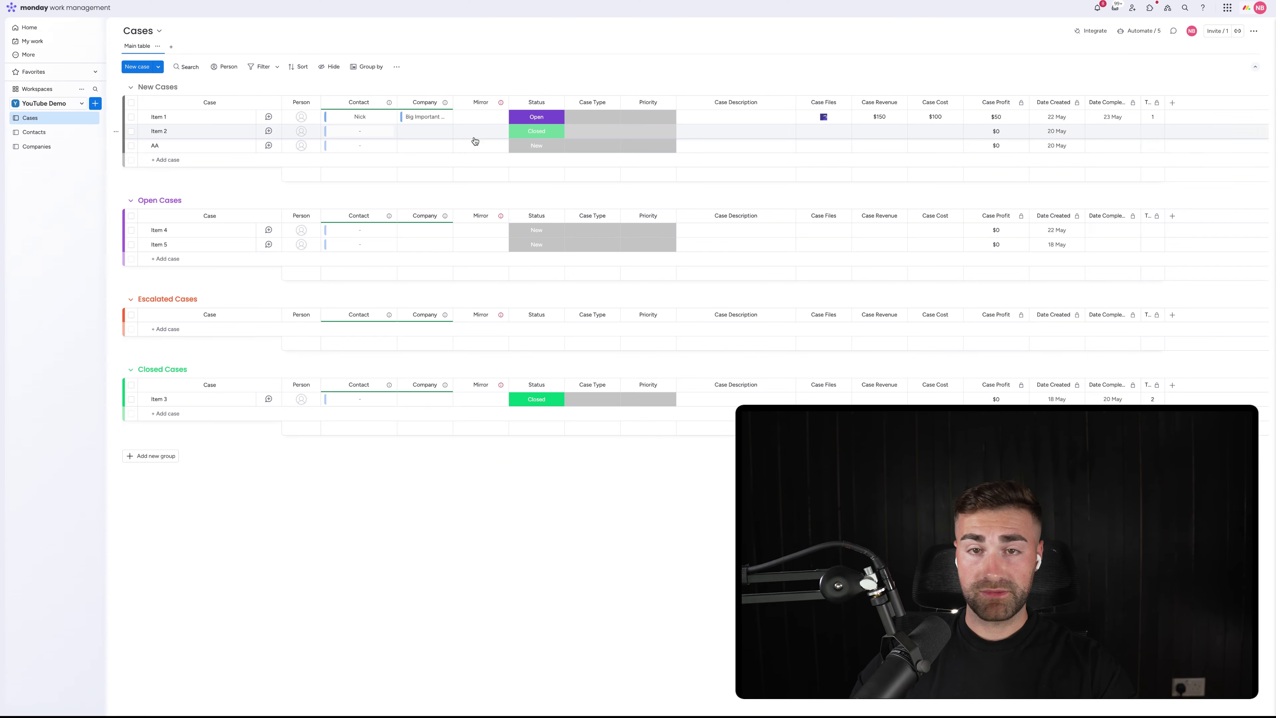
click(586, 214)
click(573, 124)
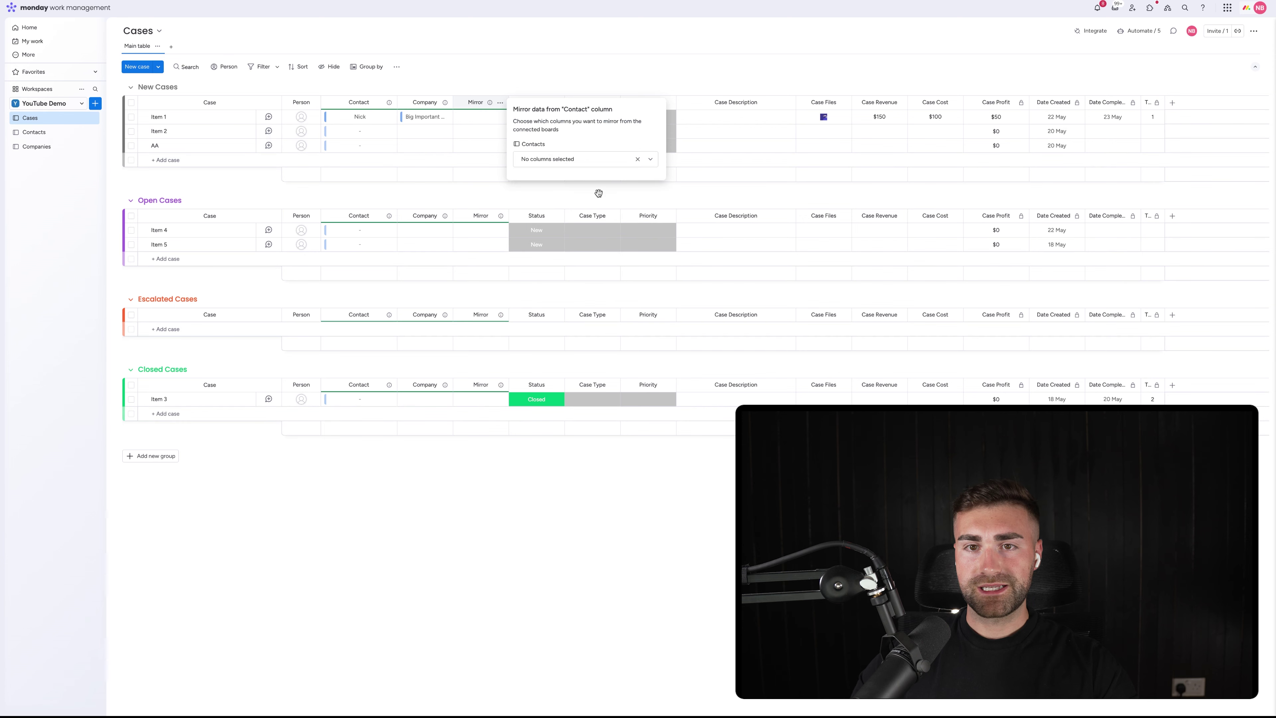
click(549, 159)
text(email)
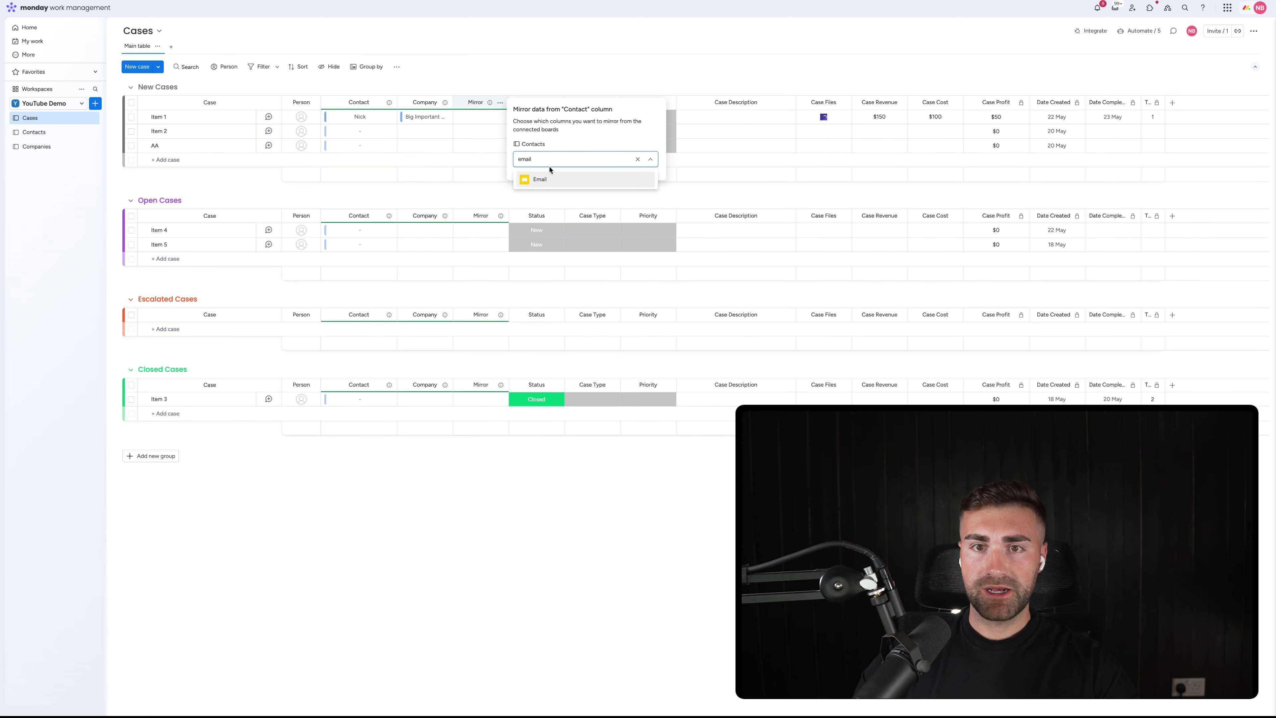
click(543, 179)
click(521, 57)
Commit the new mirror column's title as 'Email'
click(475, 102)
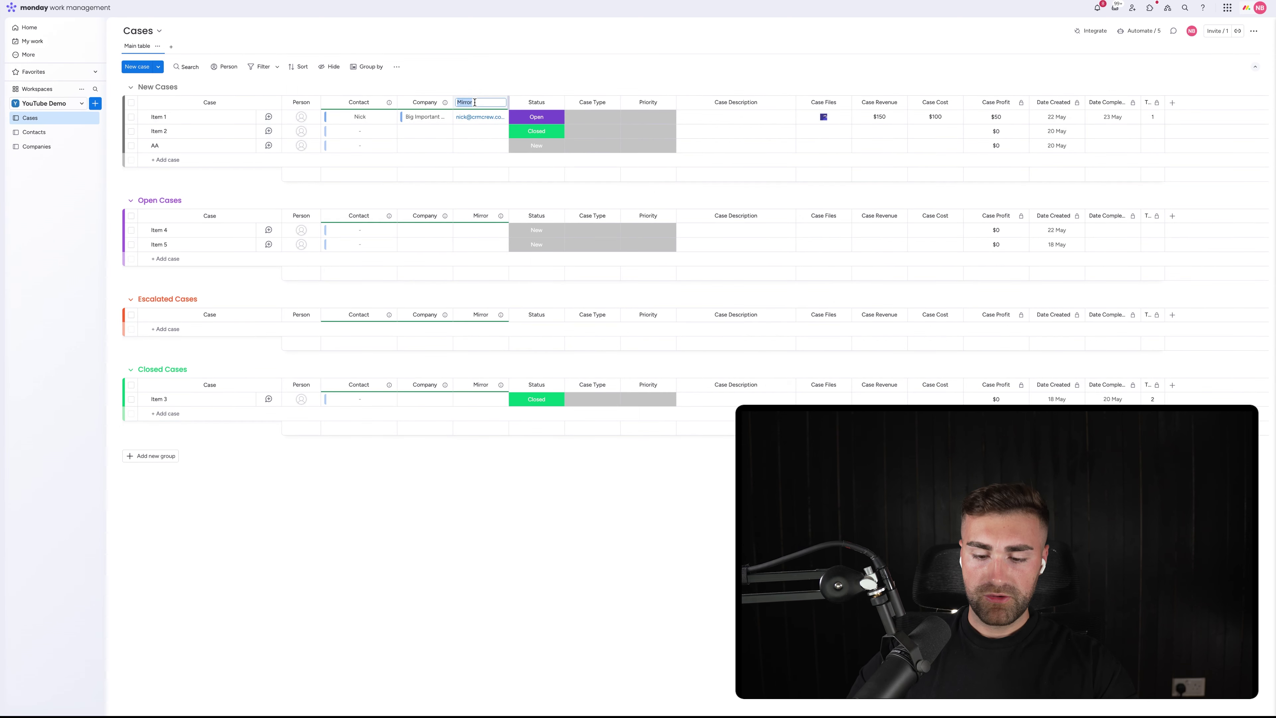
key(Return)
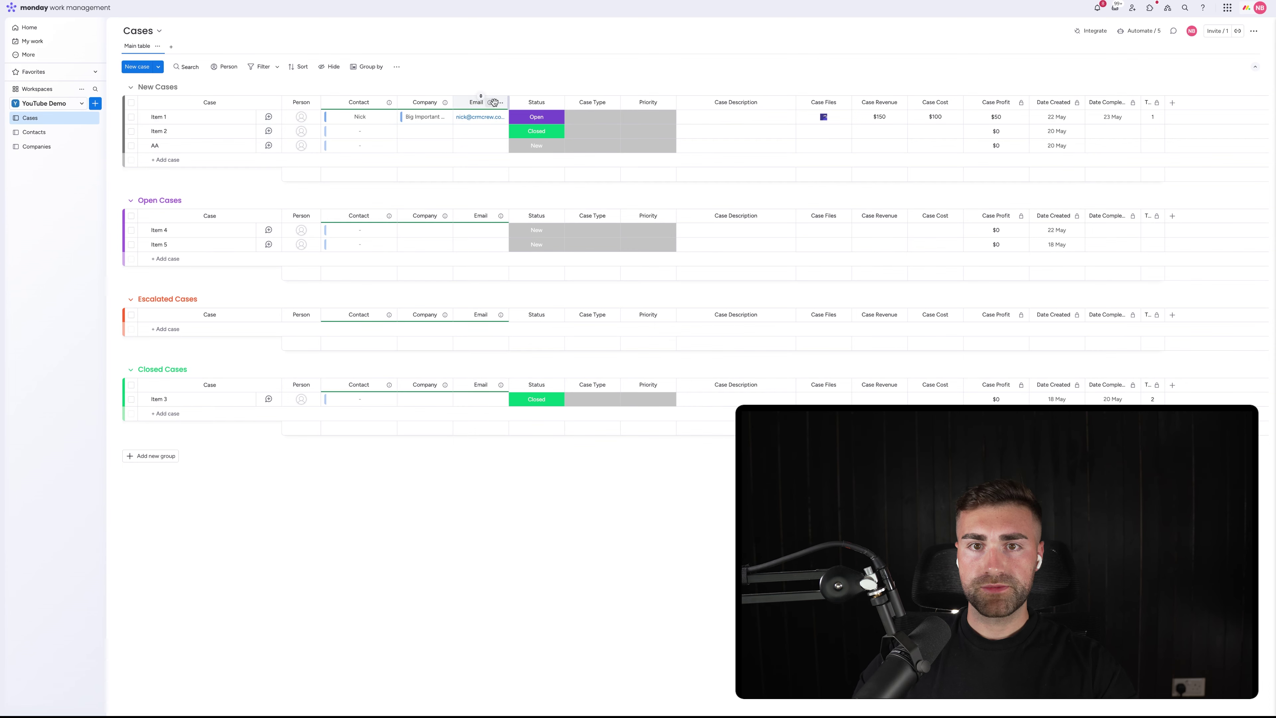
click(500, 102)
Add a Mirror column showing the linked contacts' Phone through the Contact connection
mouse_move(577, 209)
click(656, 299)
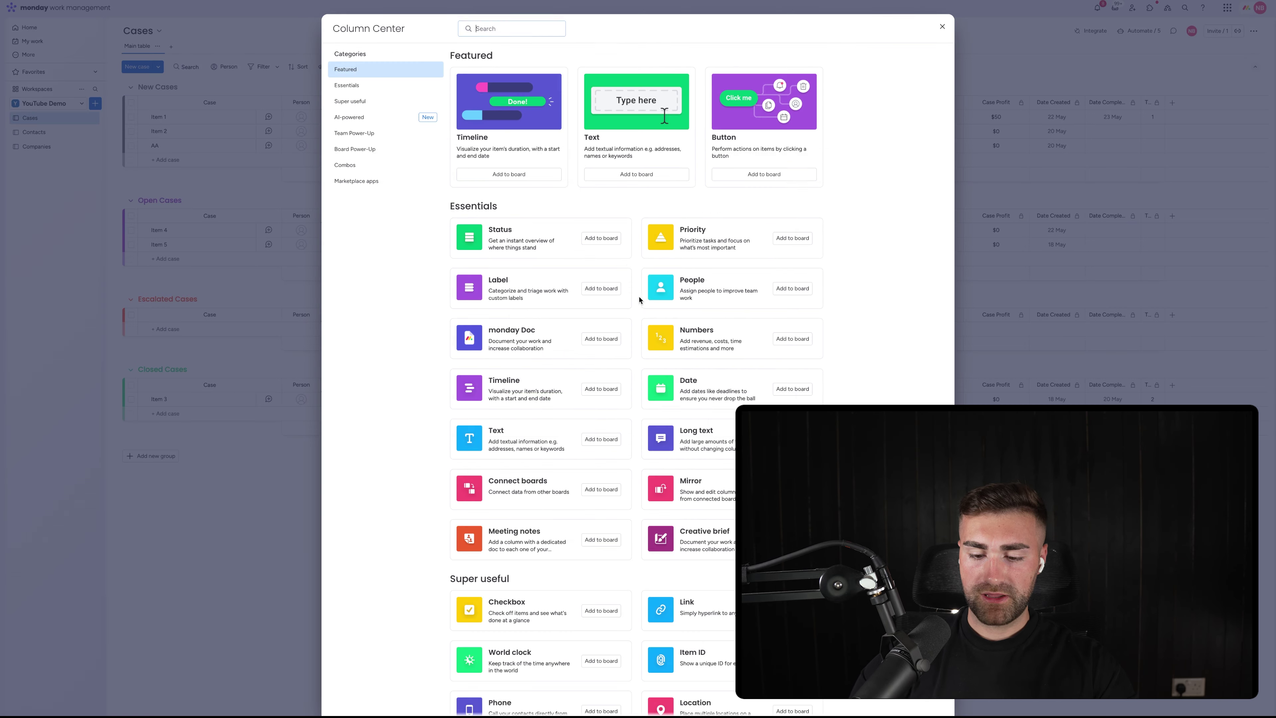
text(mirror)
click(601, 88)
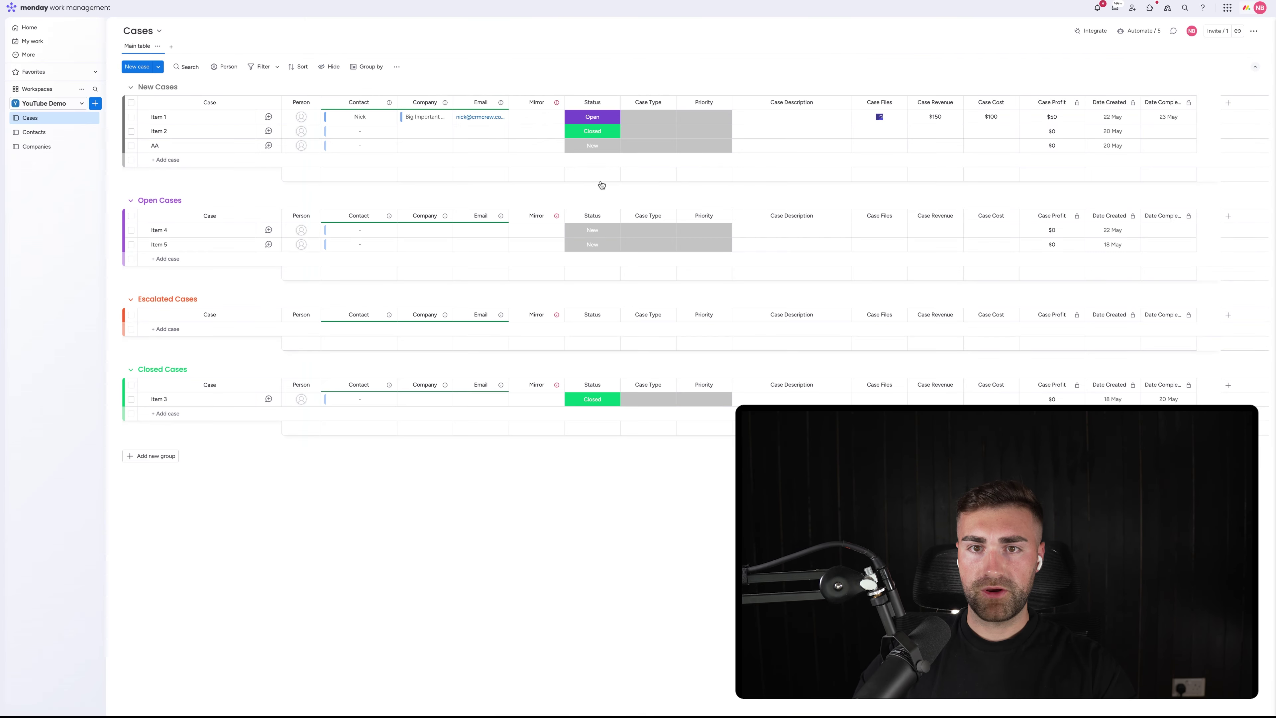
click(639, 215)
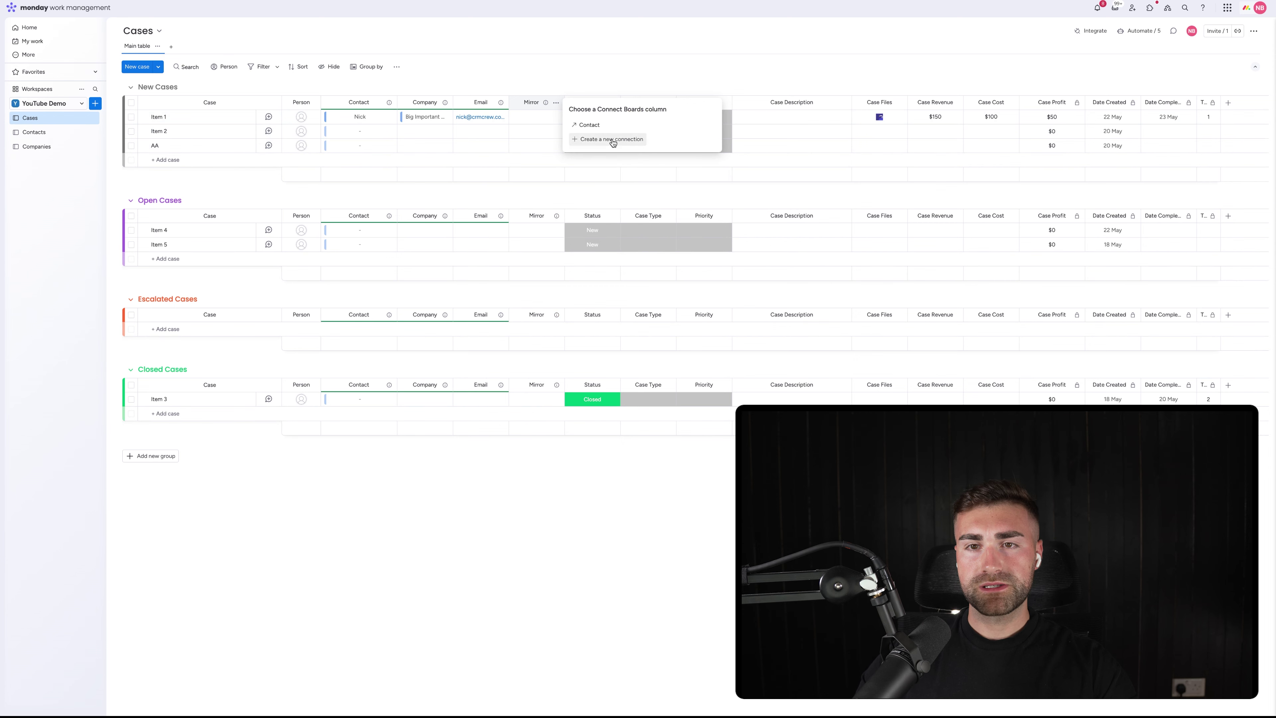
click(610, 131)
click(609, 158)
text(phone)
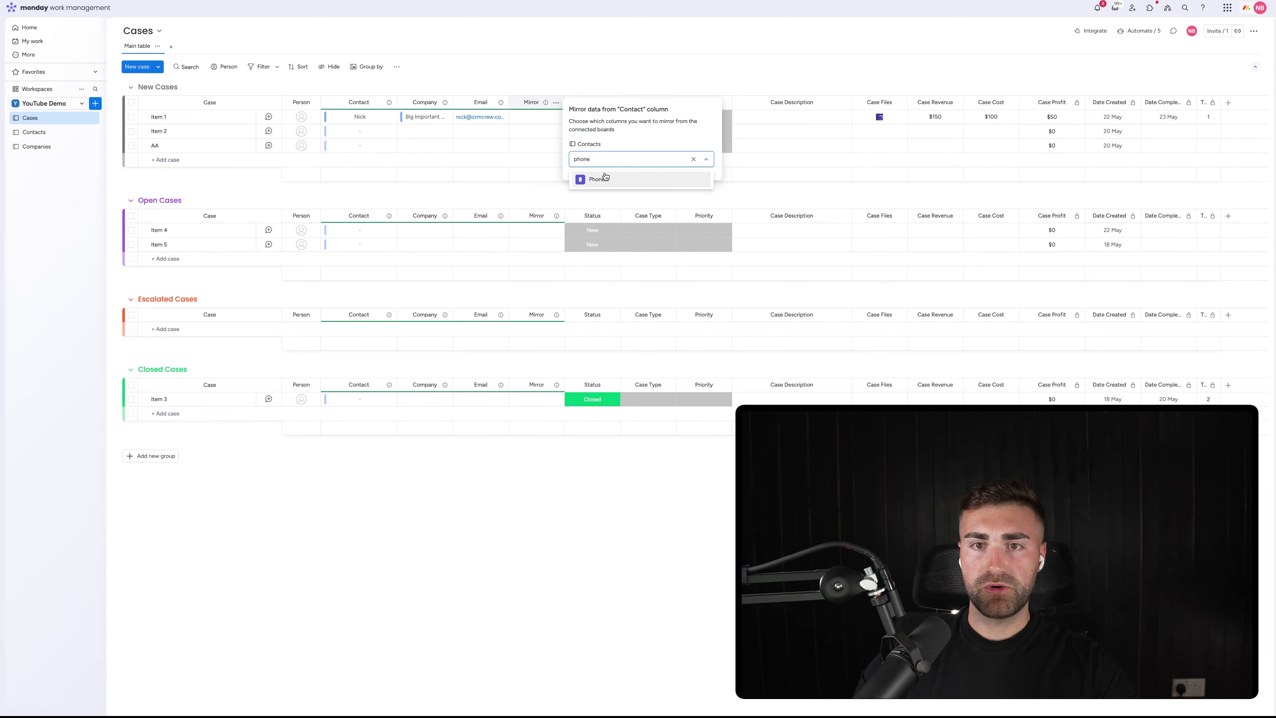
click(605, 177)
click(593, 66)
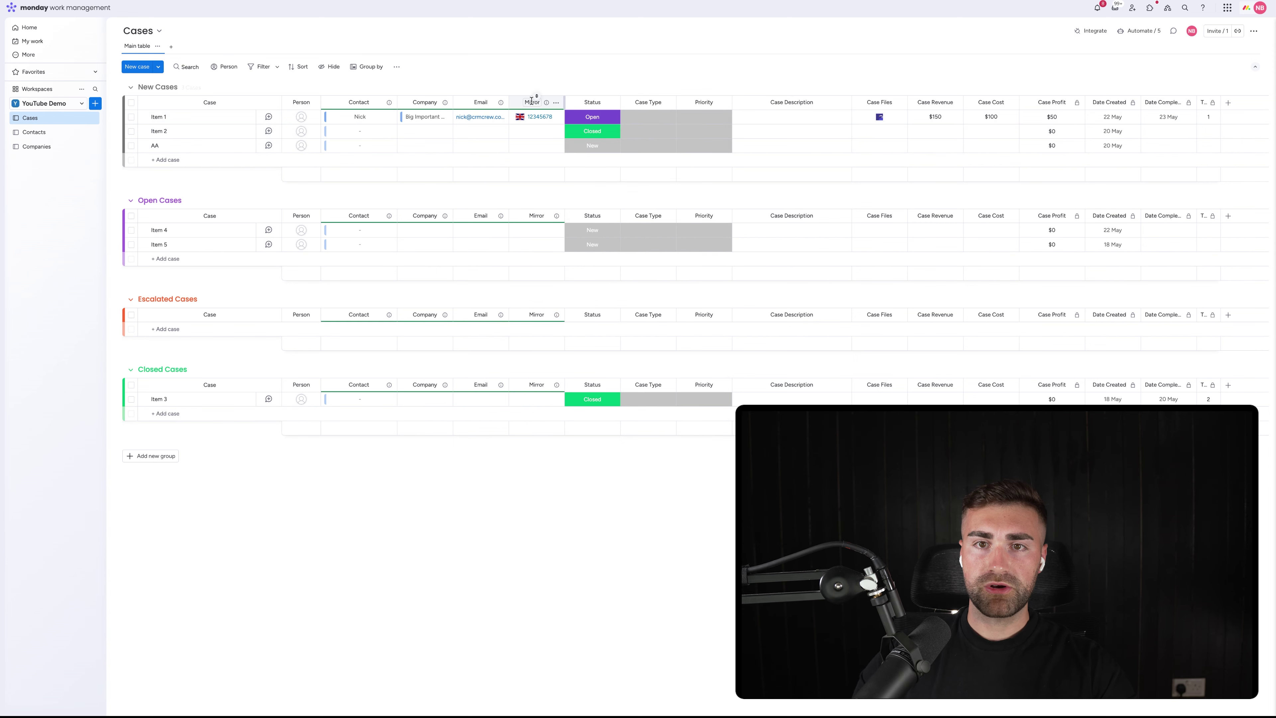
Title the phone mirror column 'Phone Number'
click(532, 102)
text(Phone)
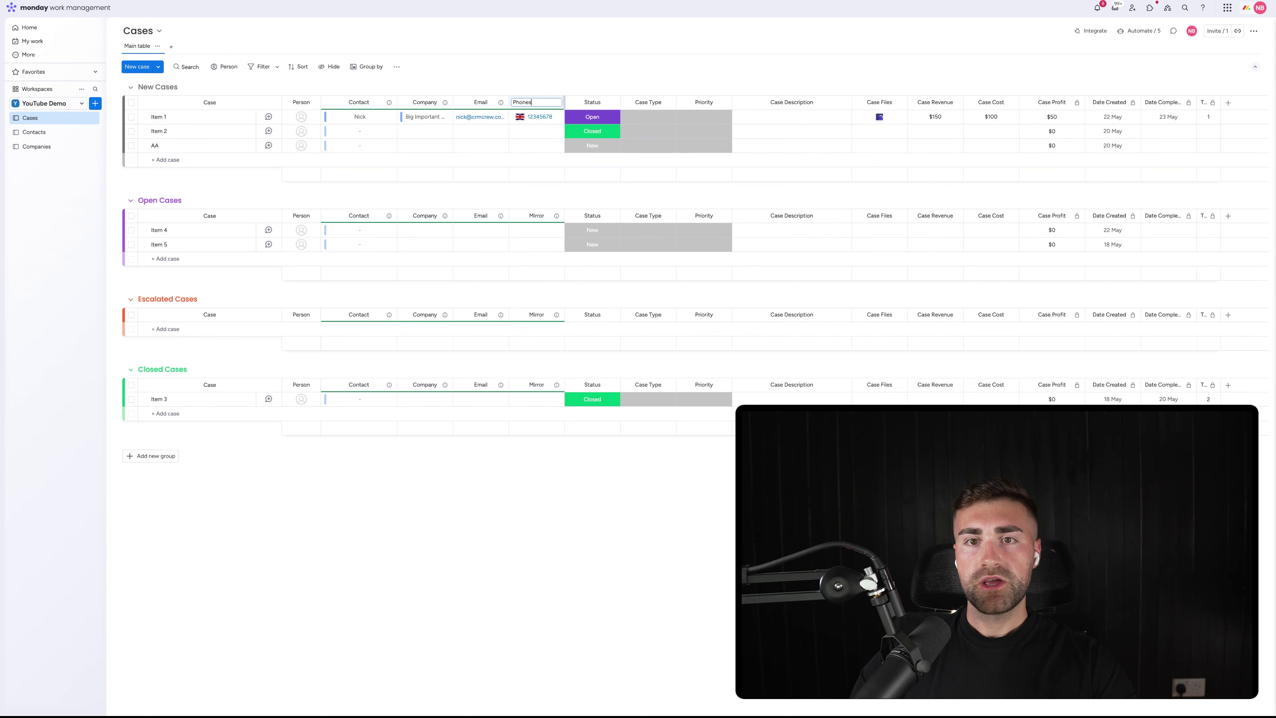
text(s)
key(BackSpace)
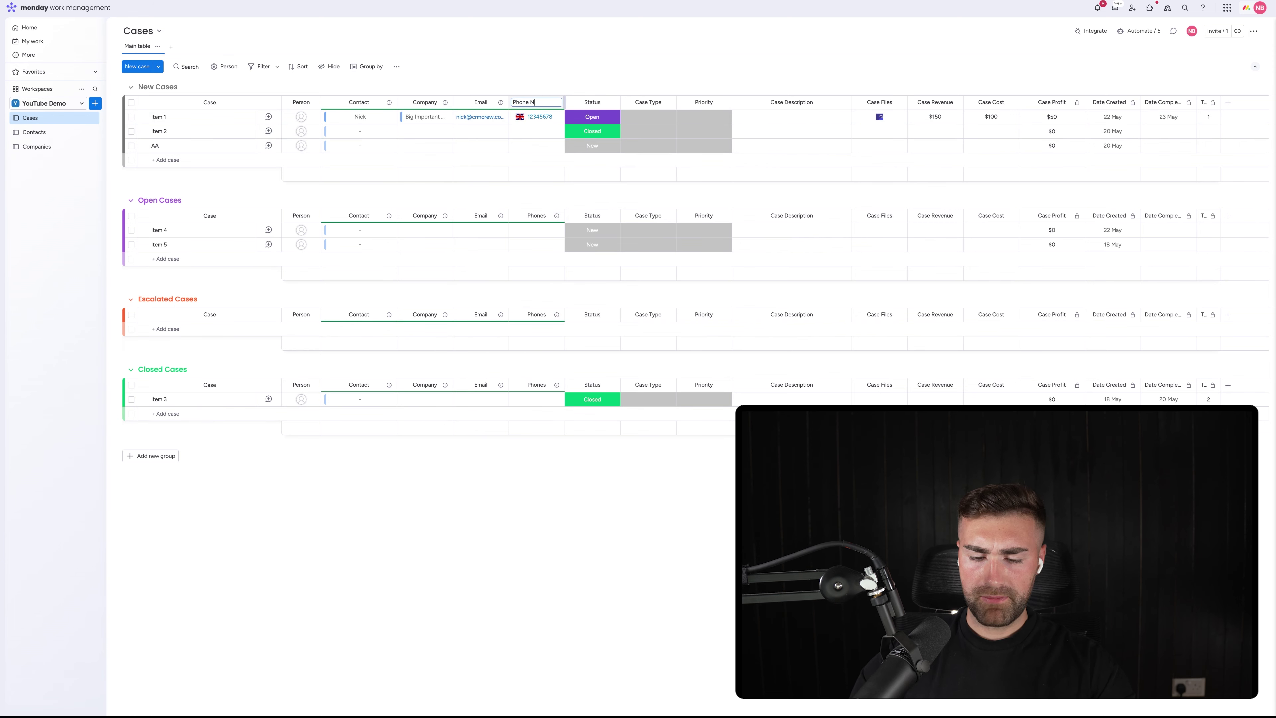
text(Number)
click(485, 94)
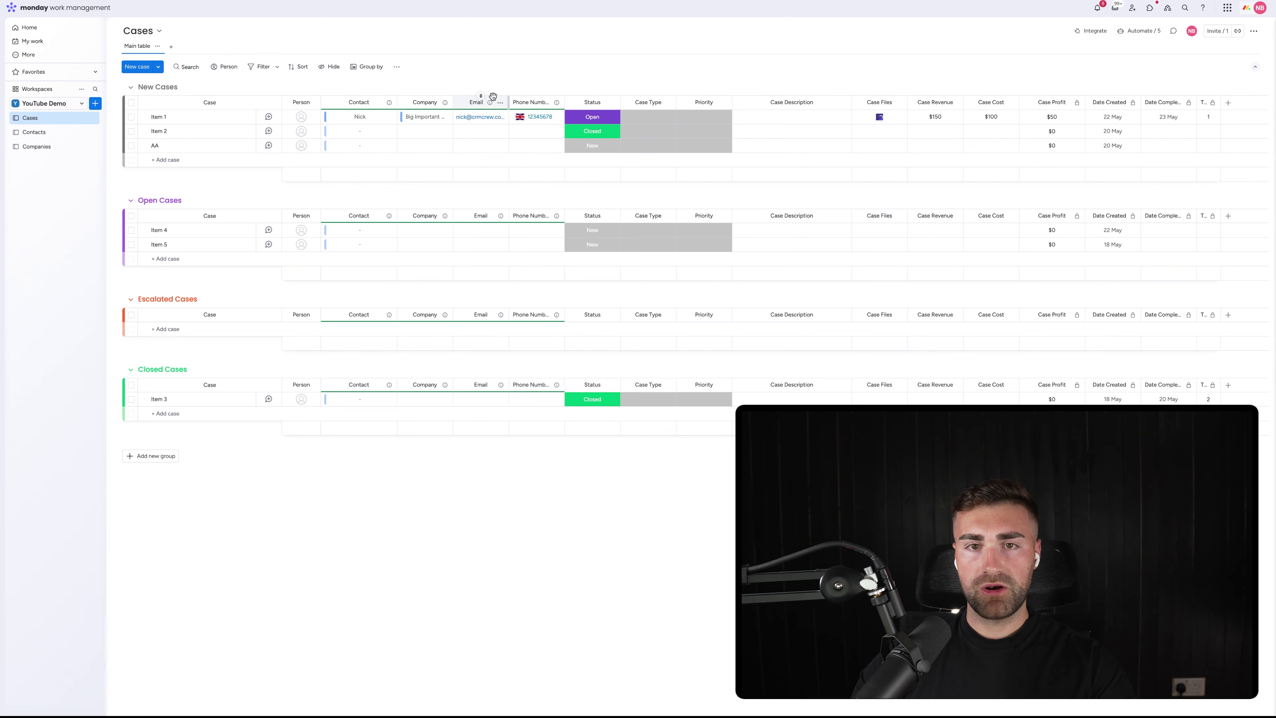
click(171, 159)
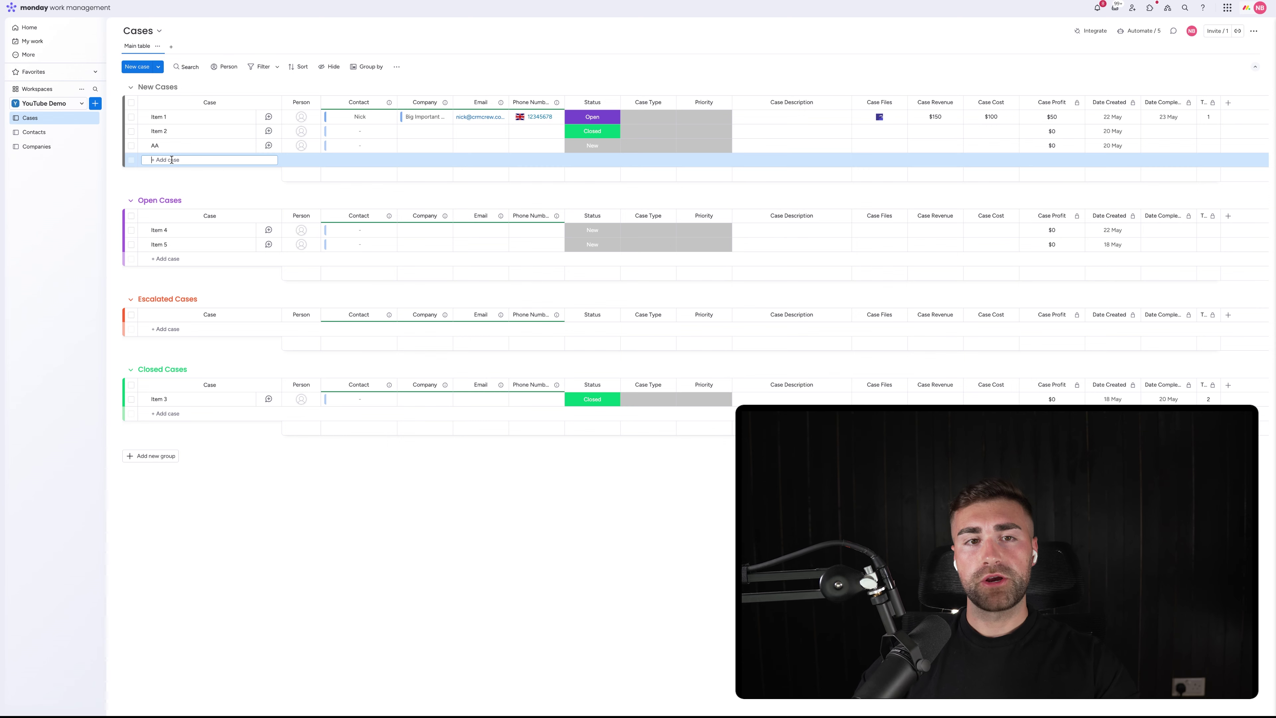
click(203, 187)
Bulk-delete Item 1, Item 2, AA, Item 4 and Item 5 from the Cases board
click(131, 117)
click(131, 131)
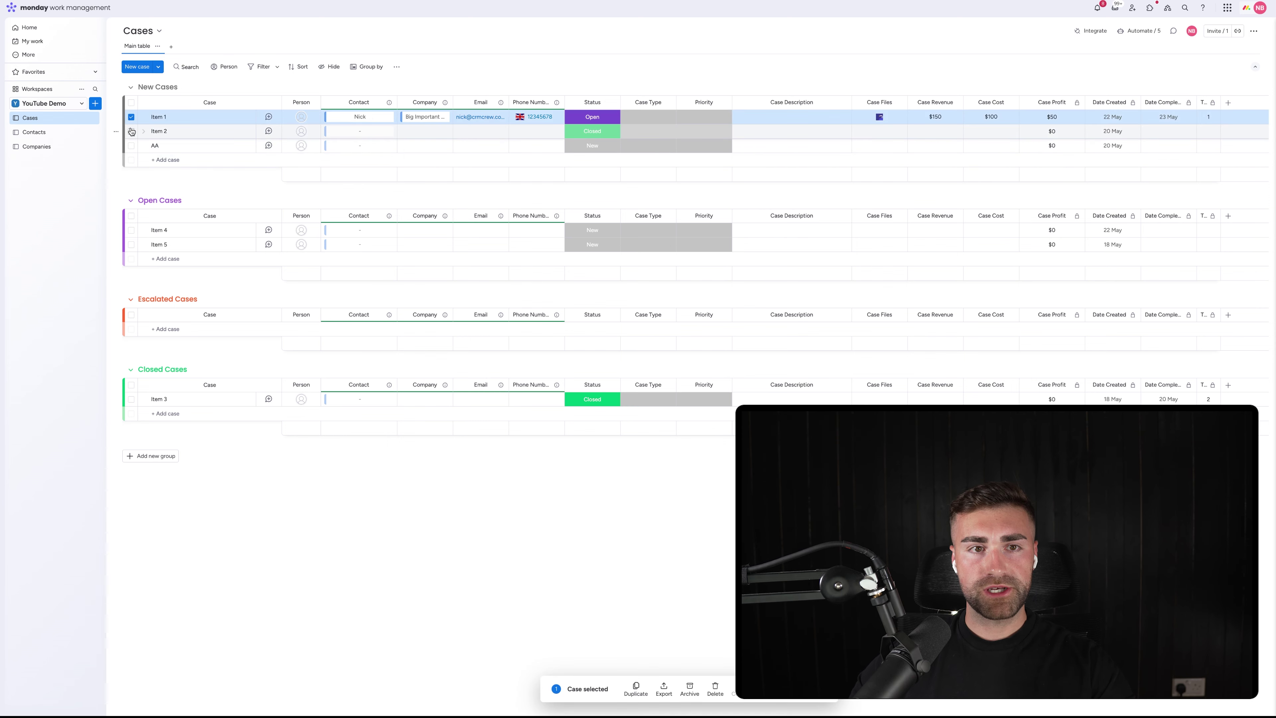
click(131, 146)
click(132, 230)
click(133, 245)
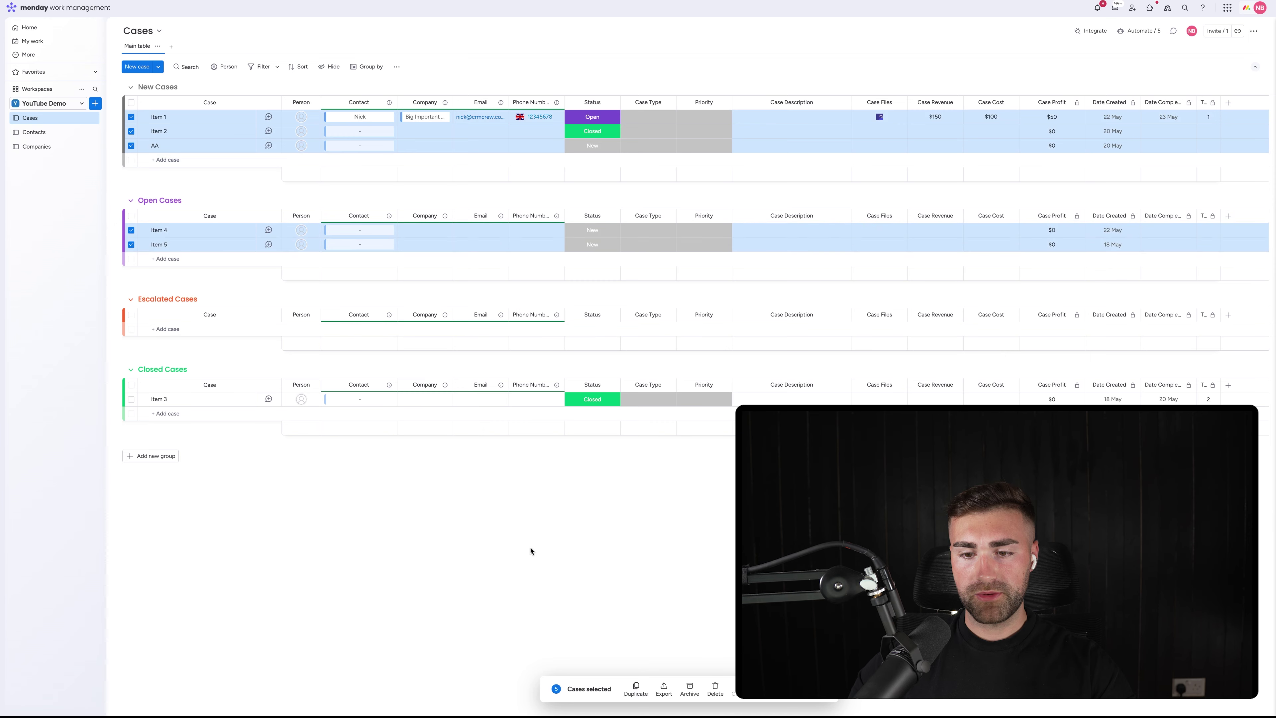
click(715, 687)
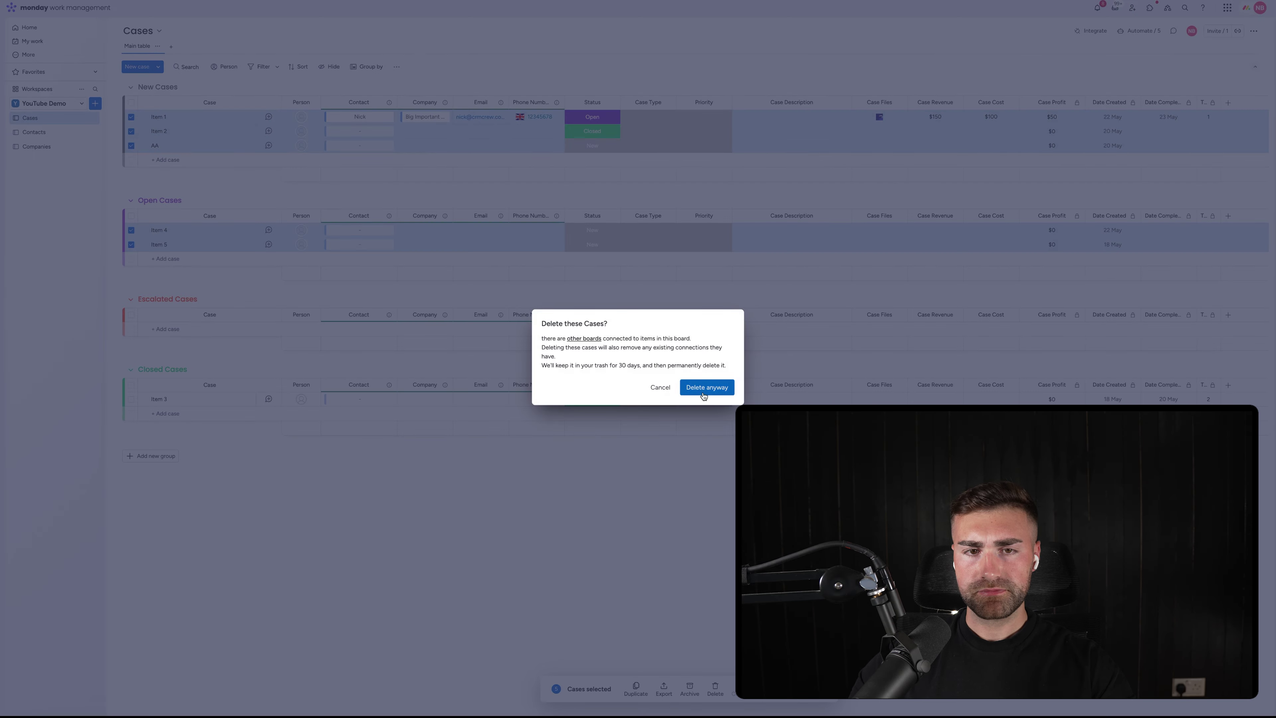
click(703, 391)
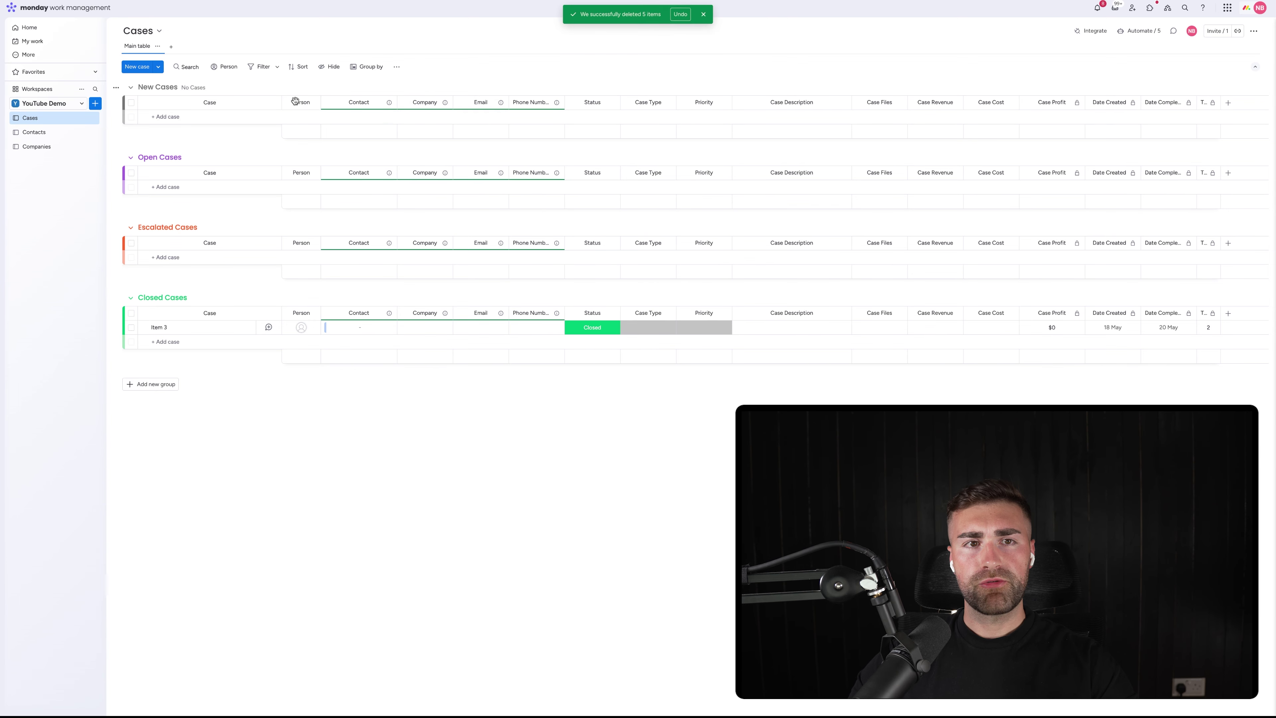
Add a new case named after Company A and the contact, assign an owner, and link the first contact
click(139, 65)
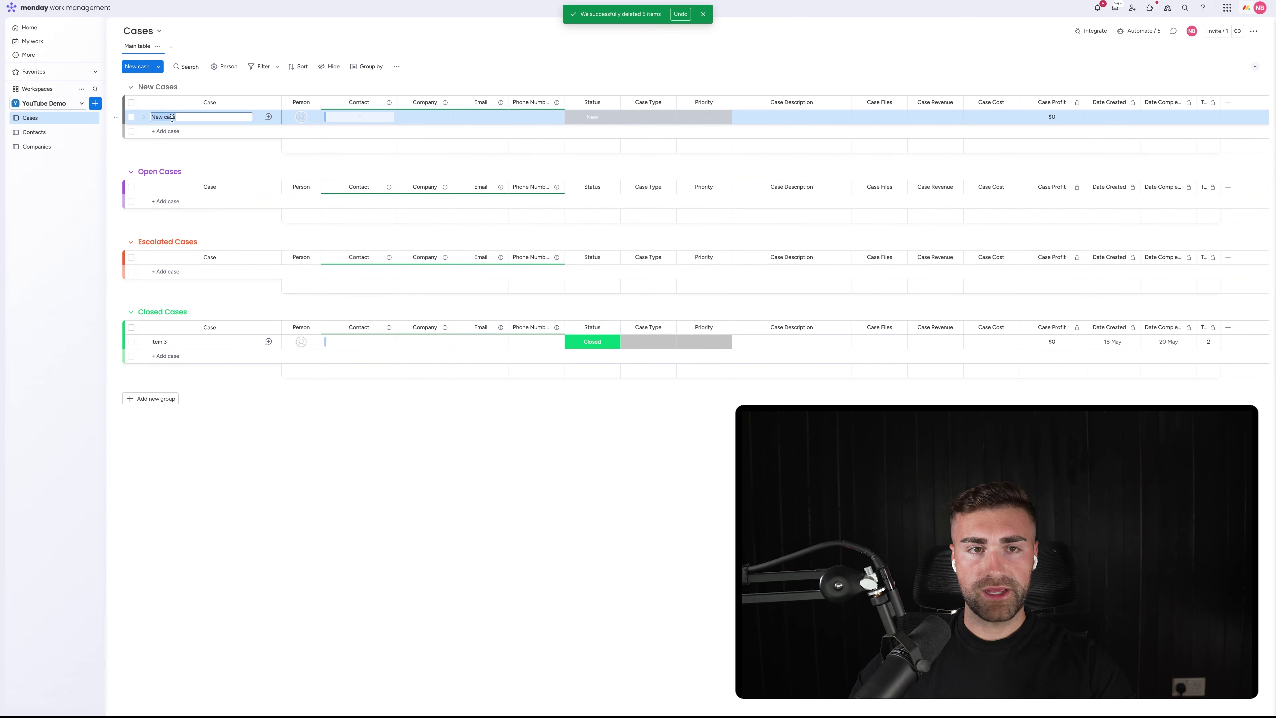
text(Company)
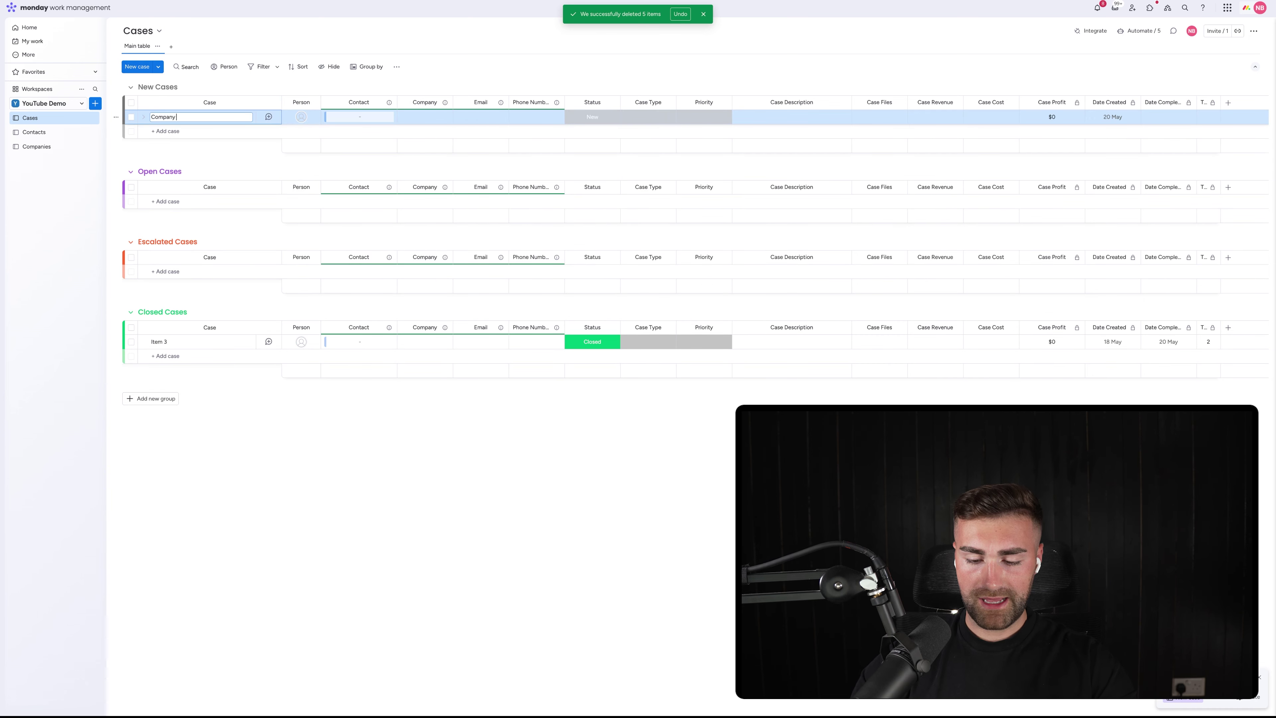
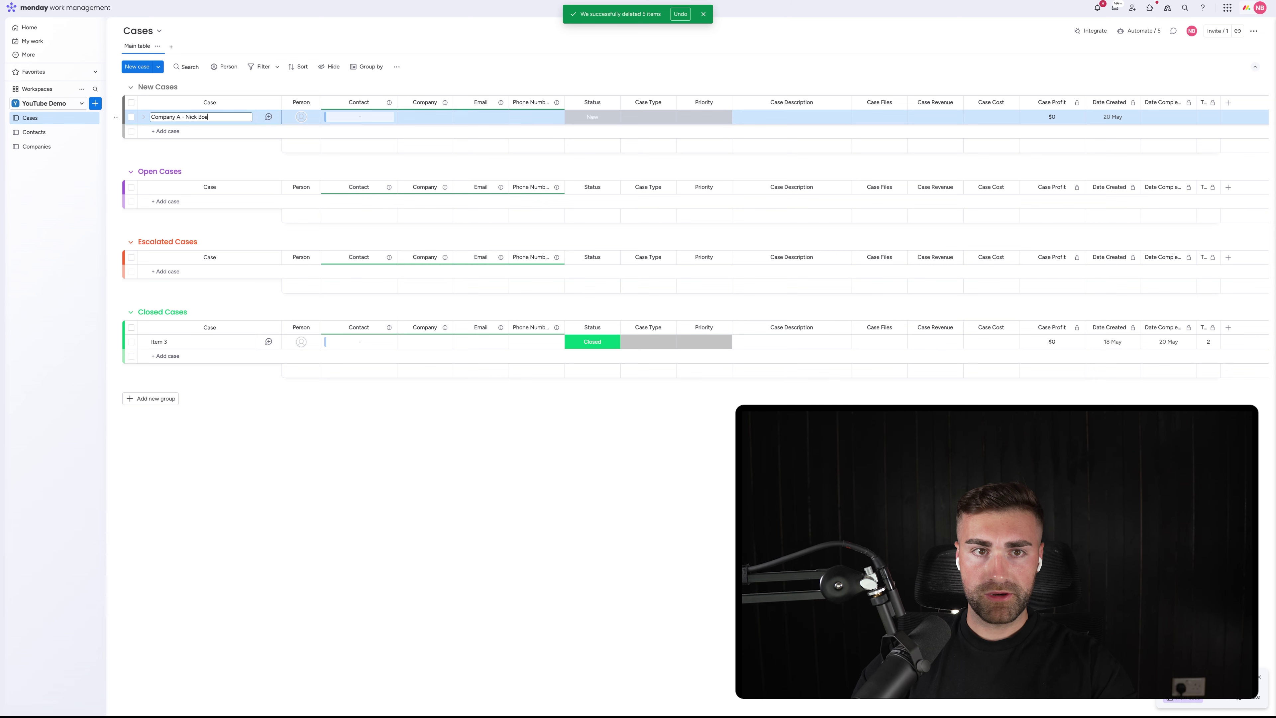
key(Return)
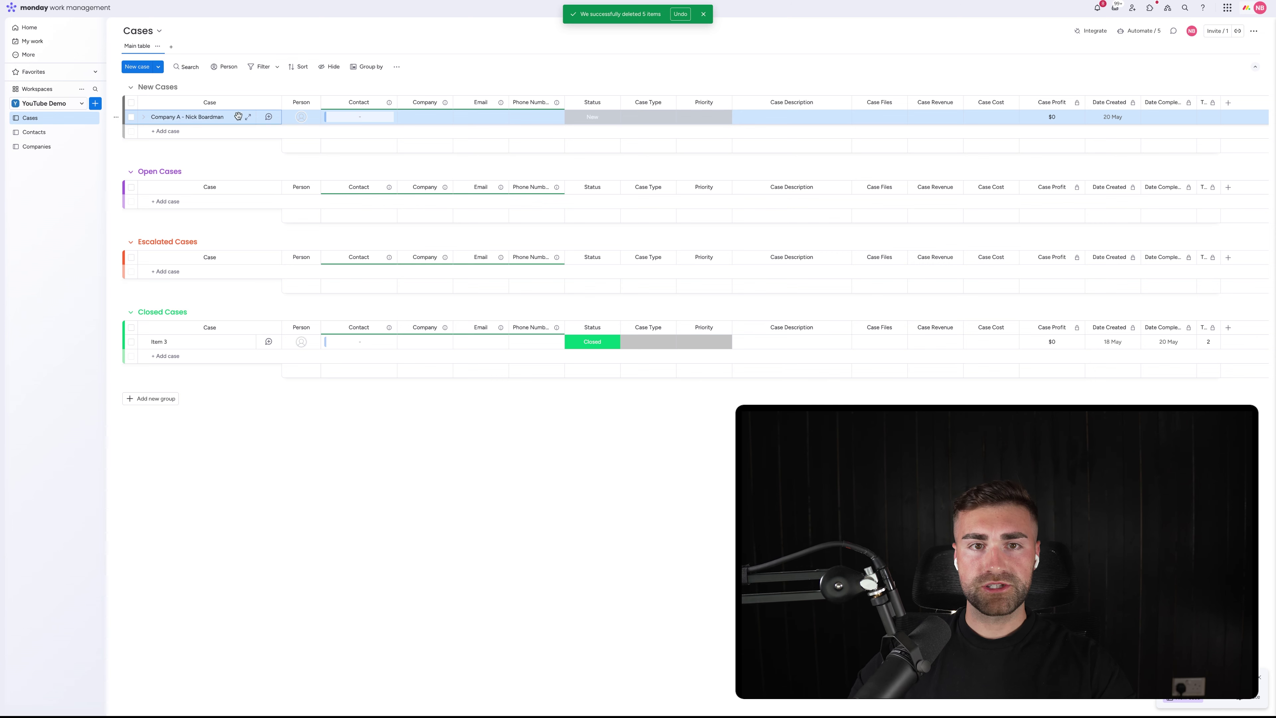
click(301, 118)
click(284, 170)
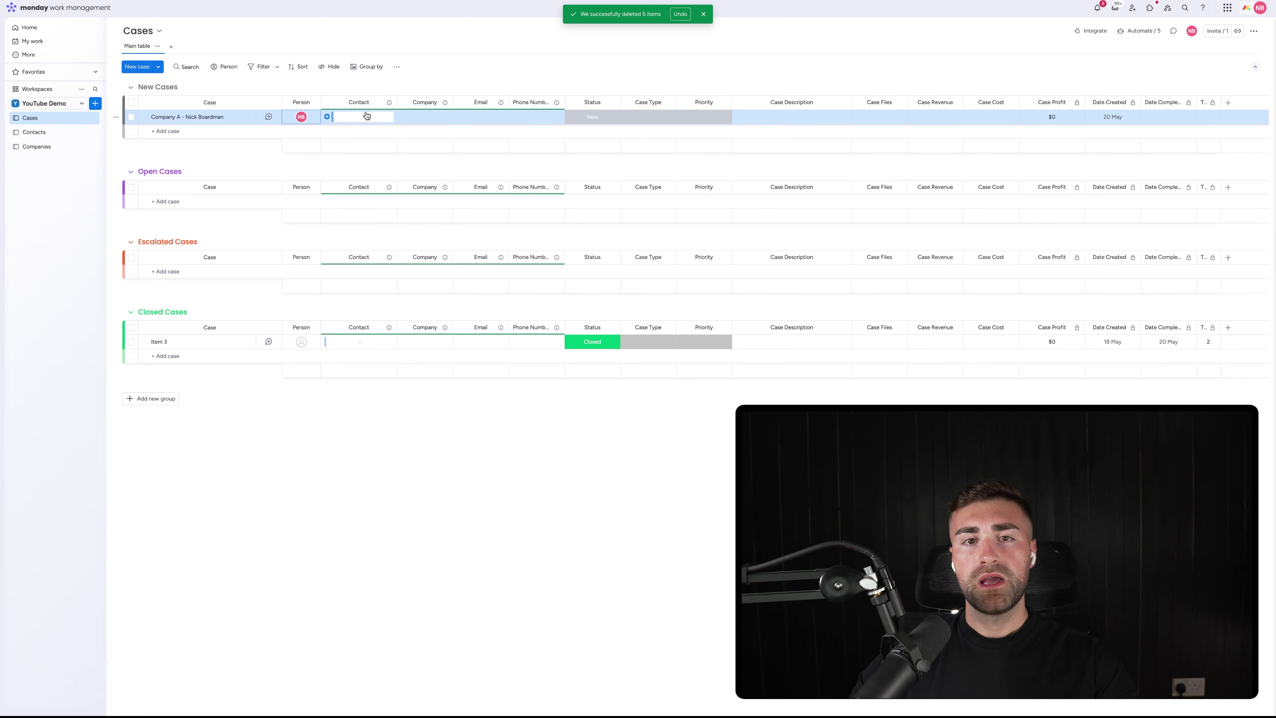
click(363, 117)
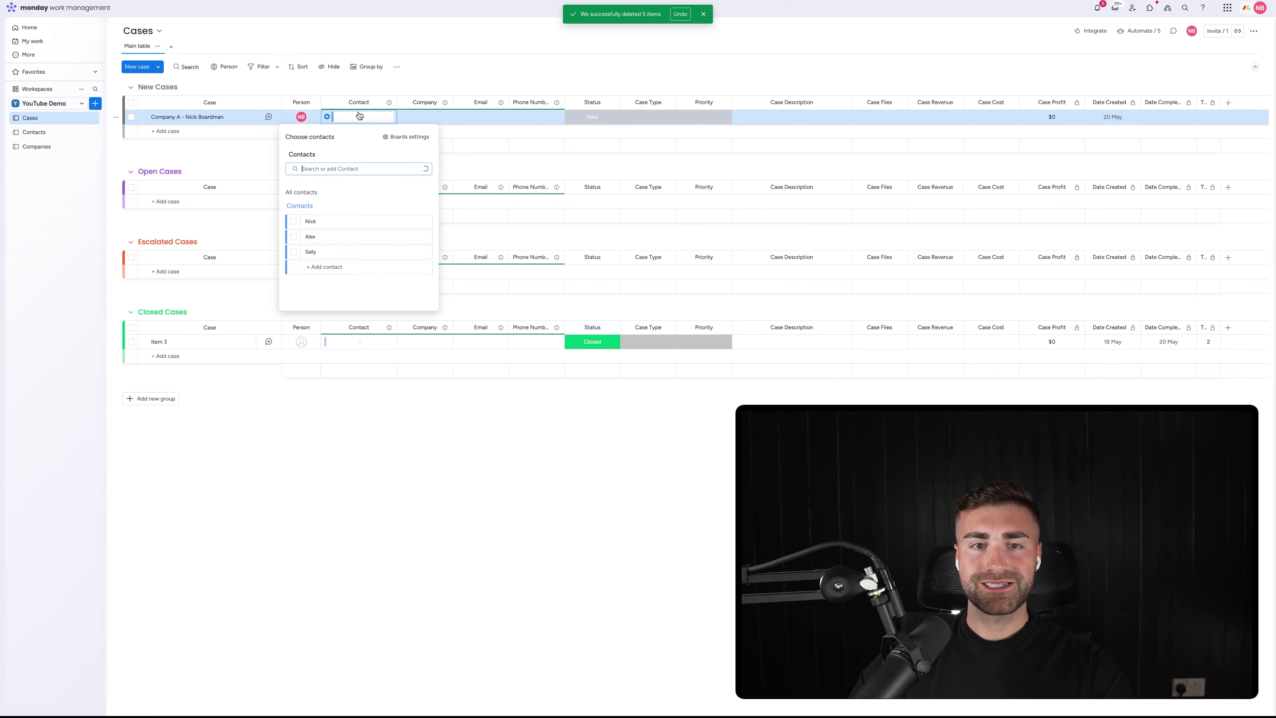
click(294, 222)
click(450, 77)
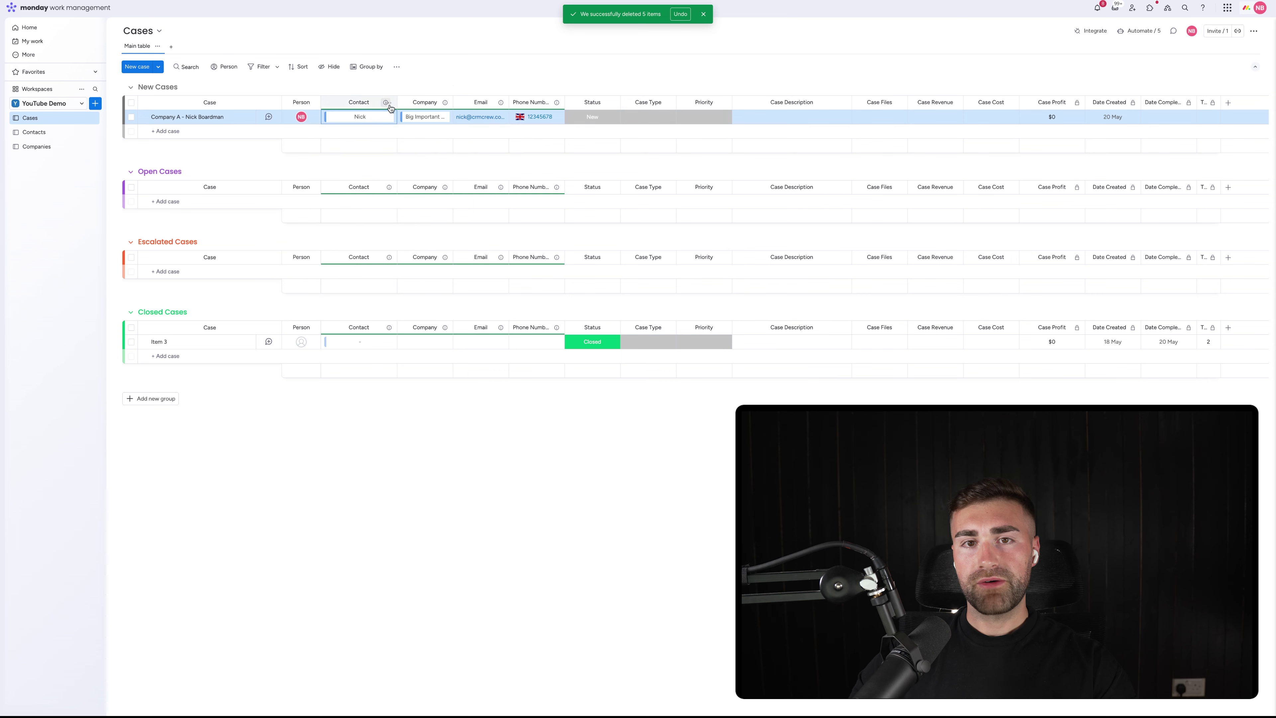
drag(453, 102, 478, 102)
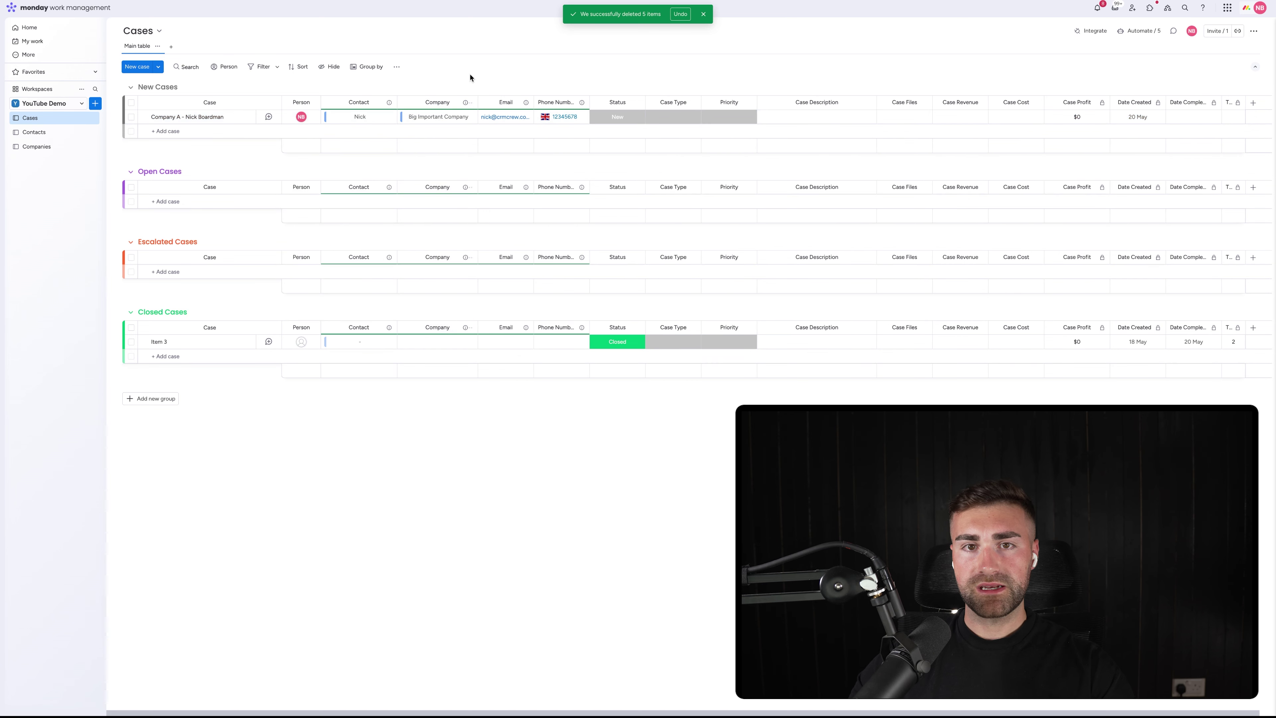
Replace 'Company A' in the case name with 'Big Important Company' and widen the Email column
click(181, 116)
drag(181, 117, 150, 116)
text(B)
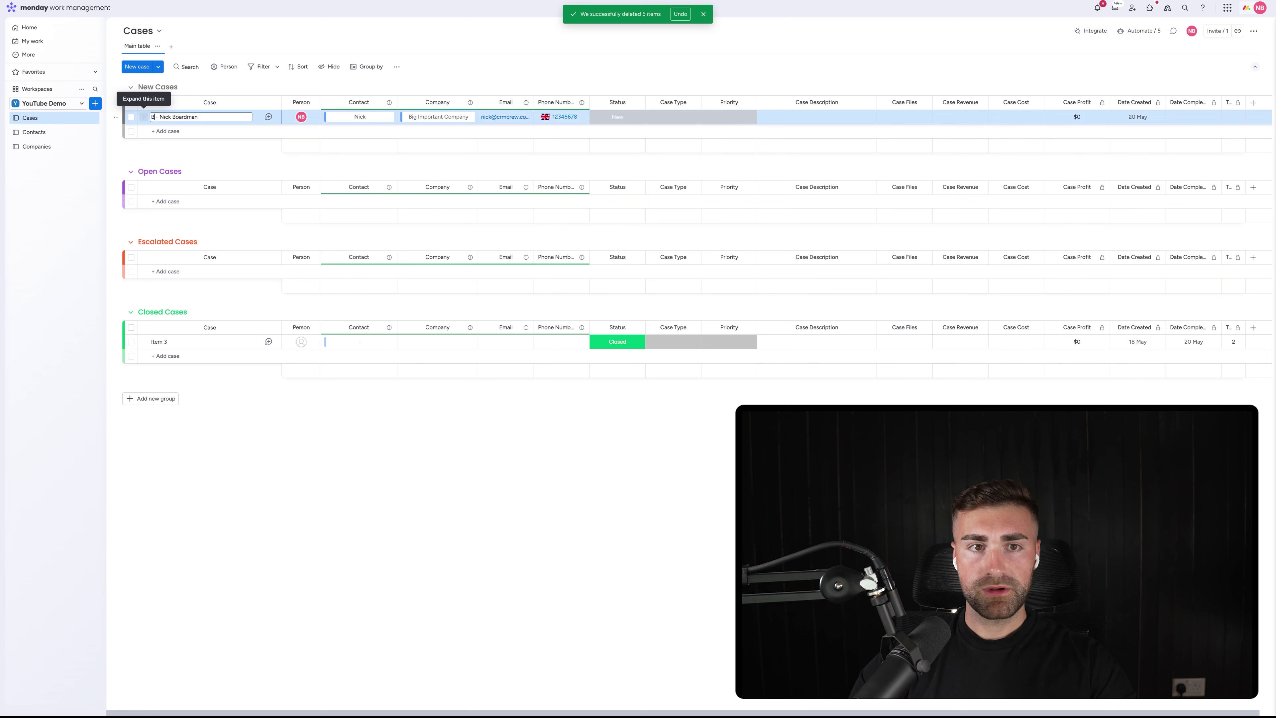
text(ig Importanty C)
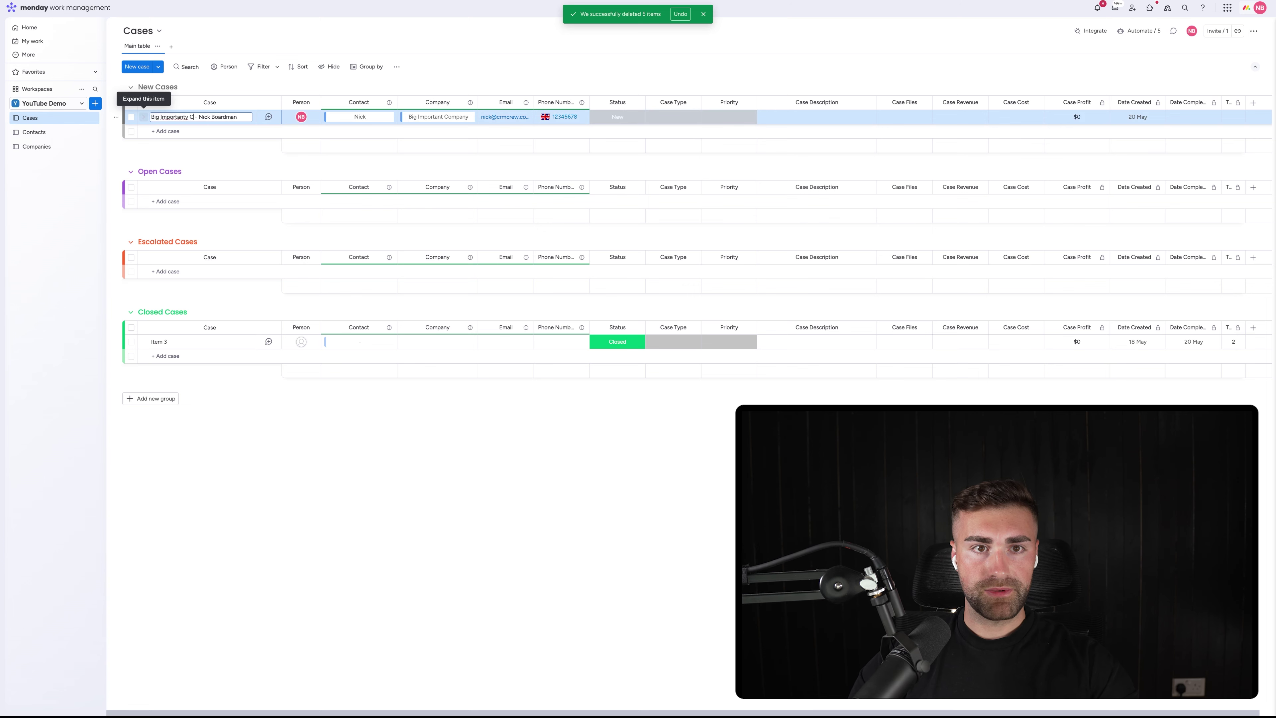
key(BackSpace)
key(BackSpace)
key(BackSpace)
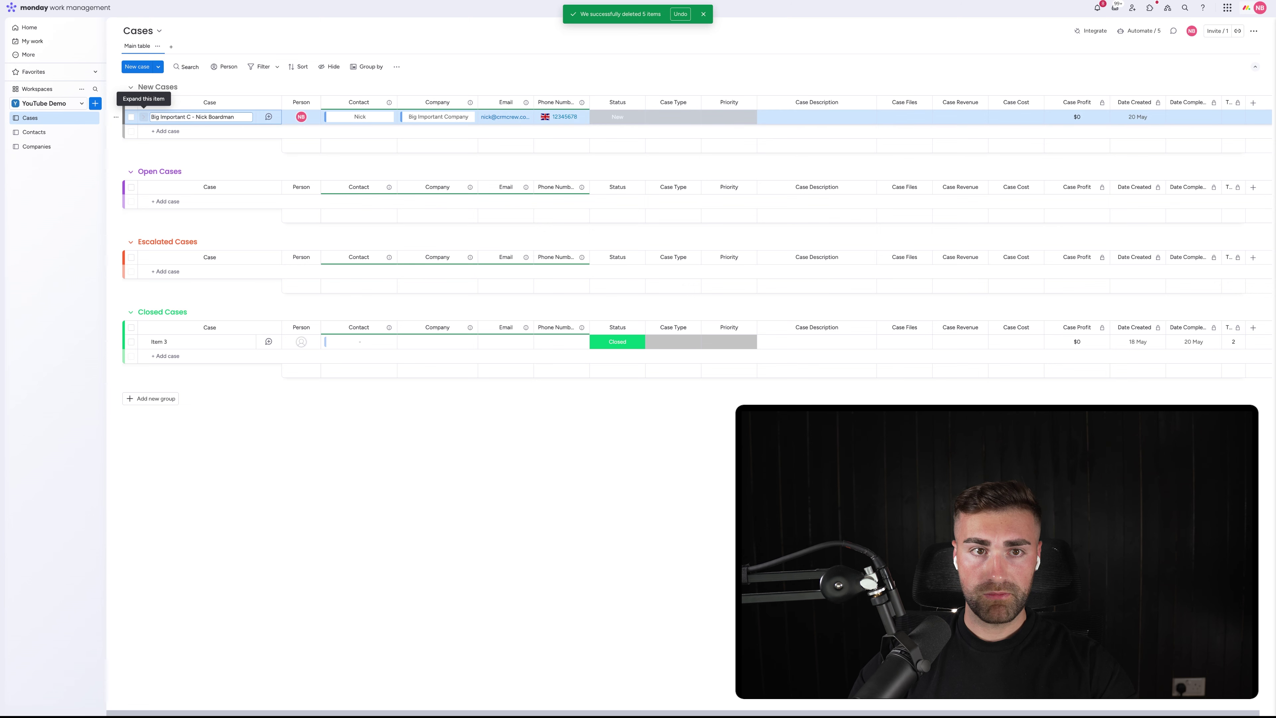
text(Company)
key(Return)
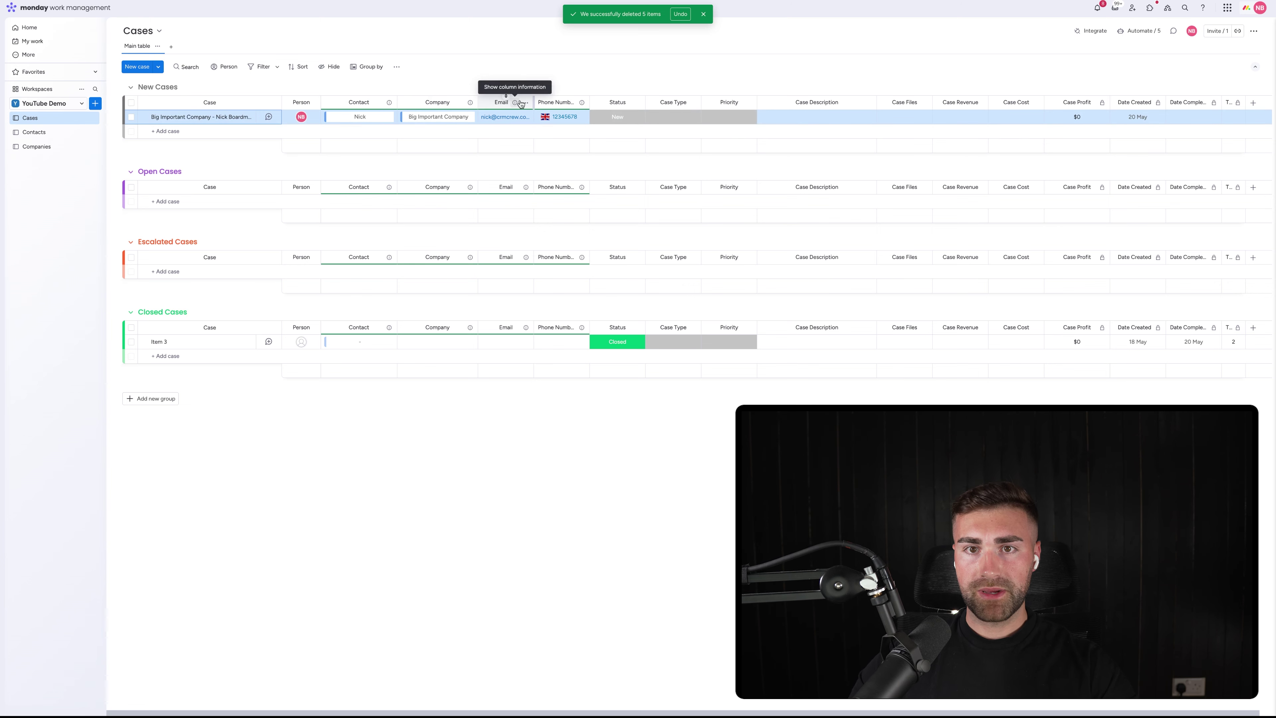
drag(533, 101, 625, 100)
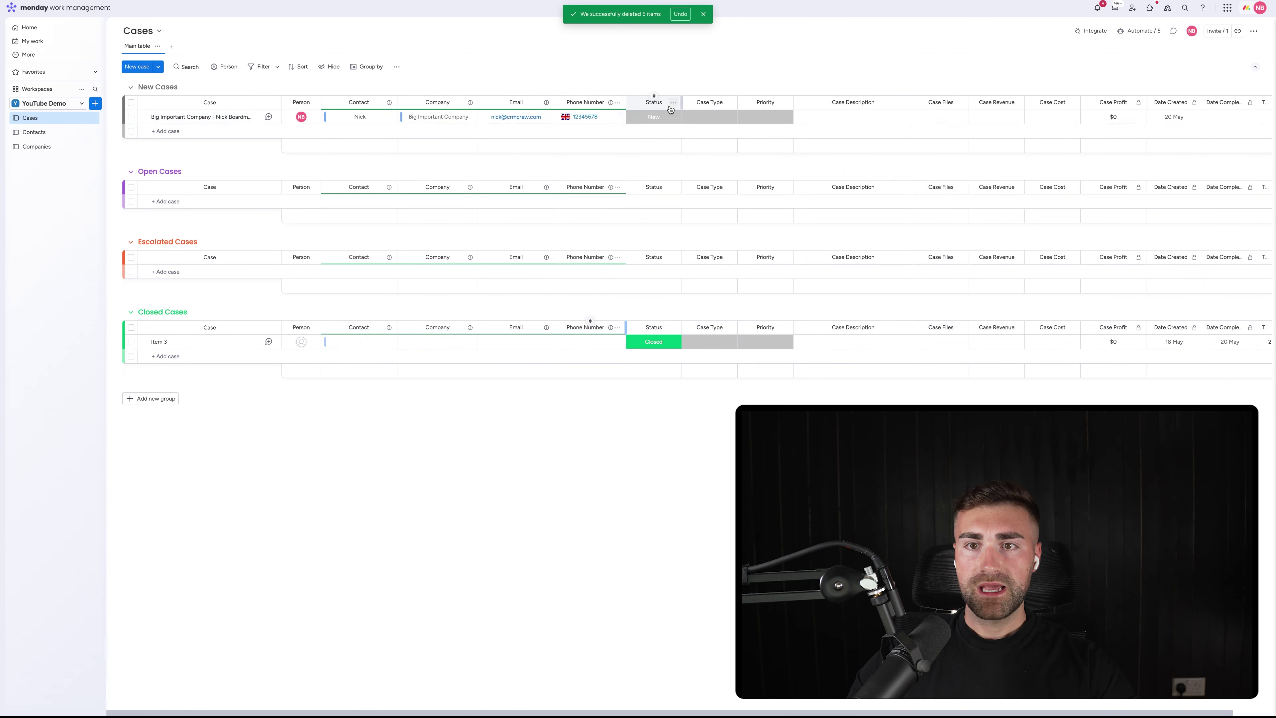
Set the Big Important Company case's Case Type to Change Request and Priority to Critical
click(661, 121)
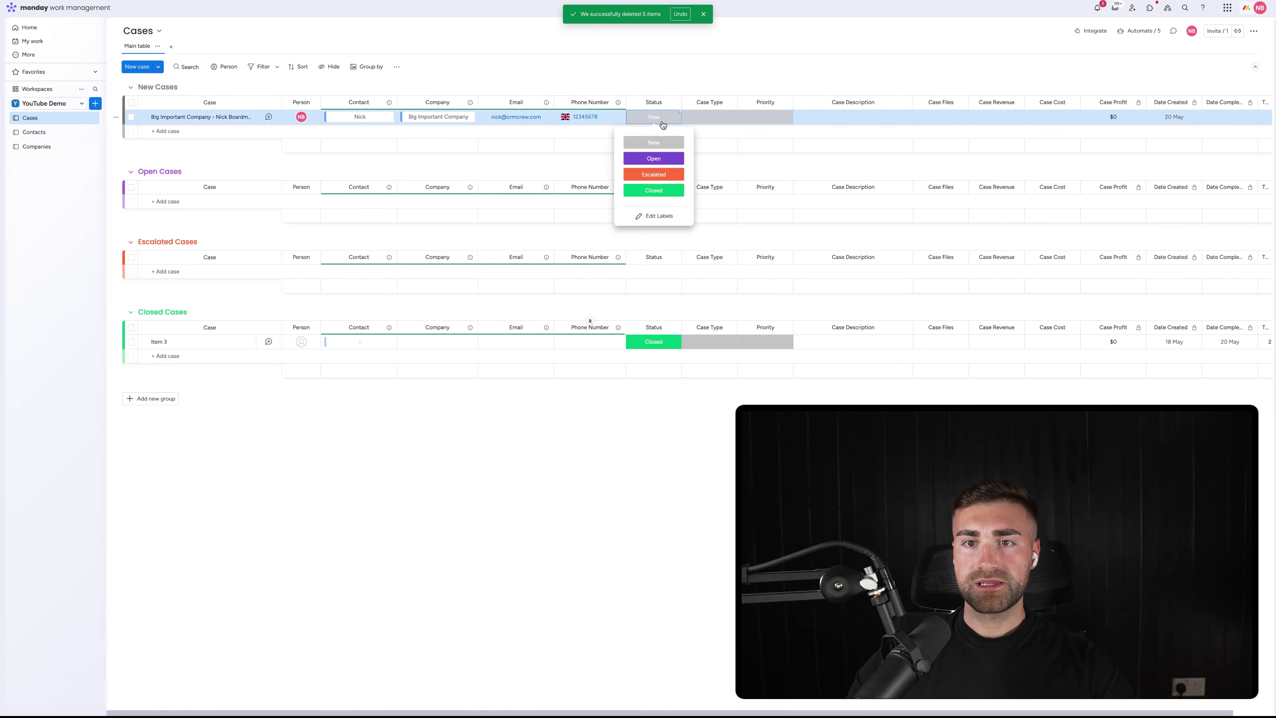
click(649, 81)
click(643, 116)
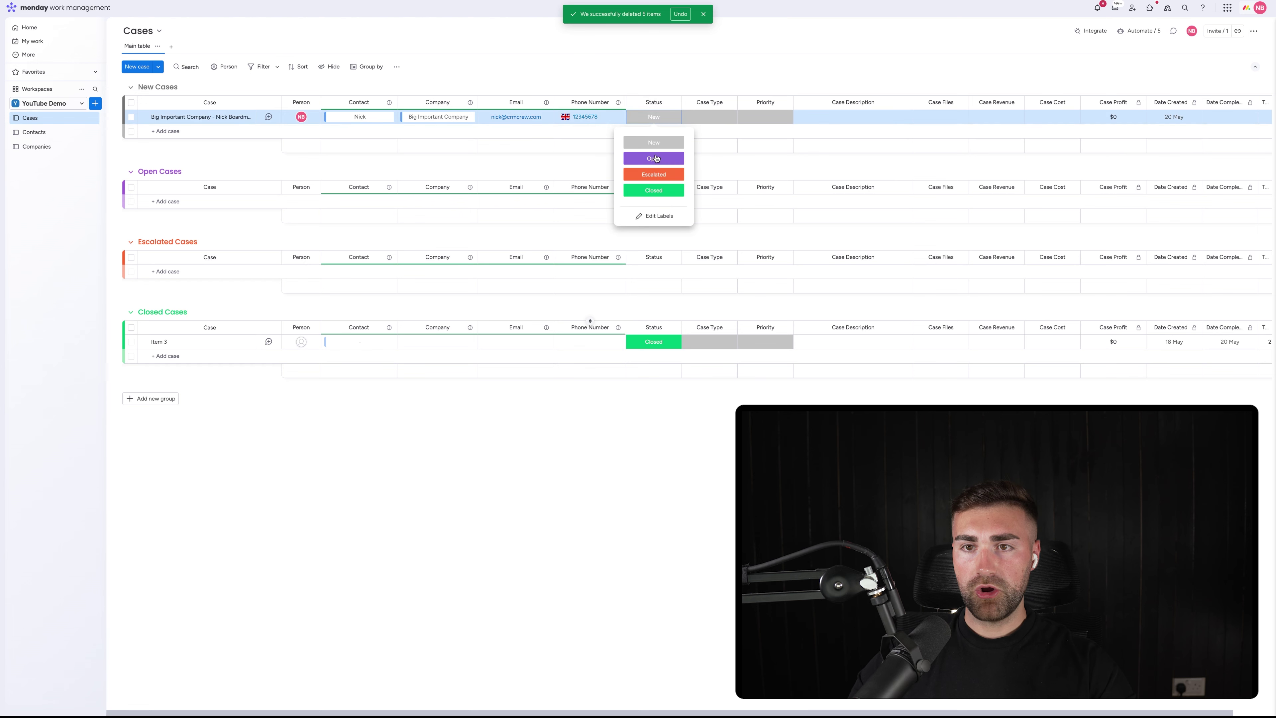
click(714, 109)
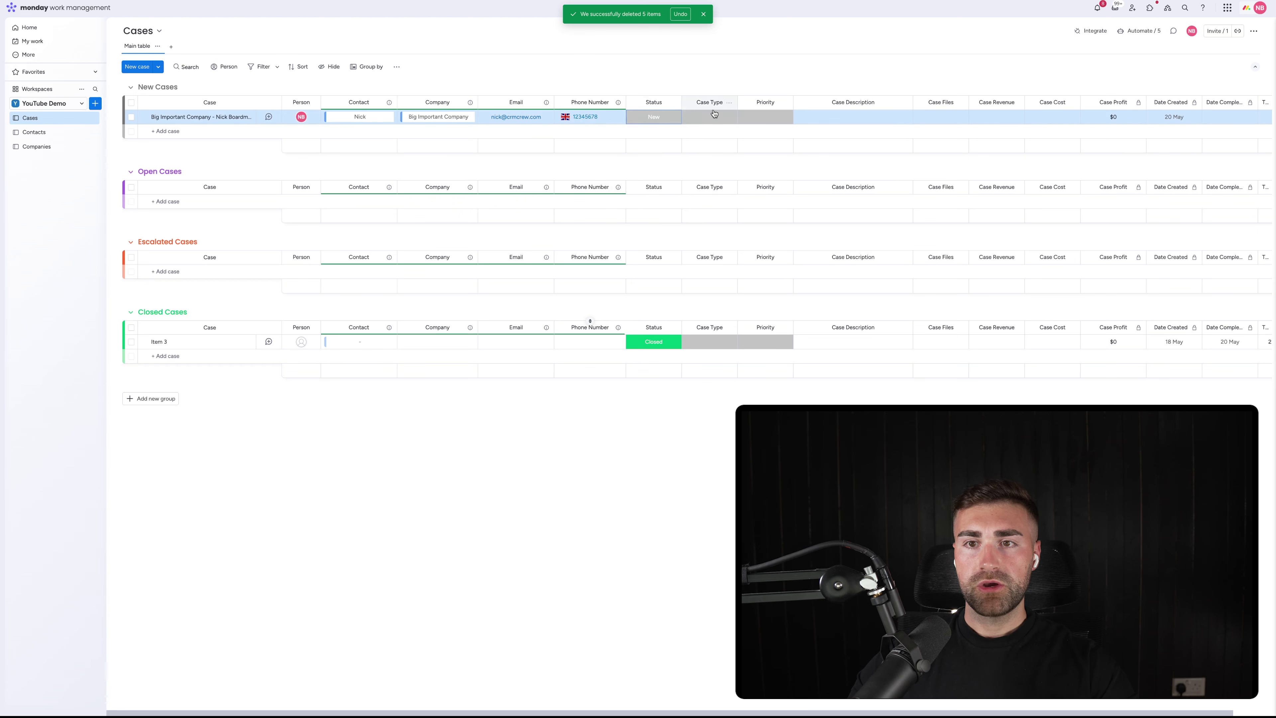
click(714, 116)
click(713, 117)
click(713, 117)
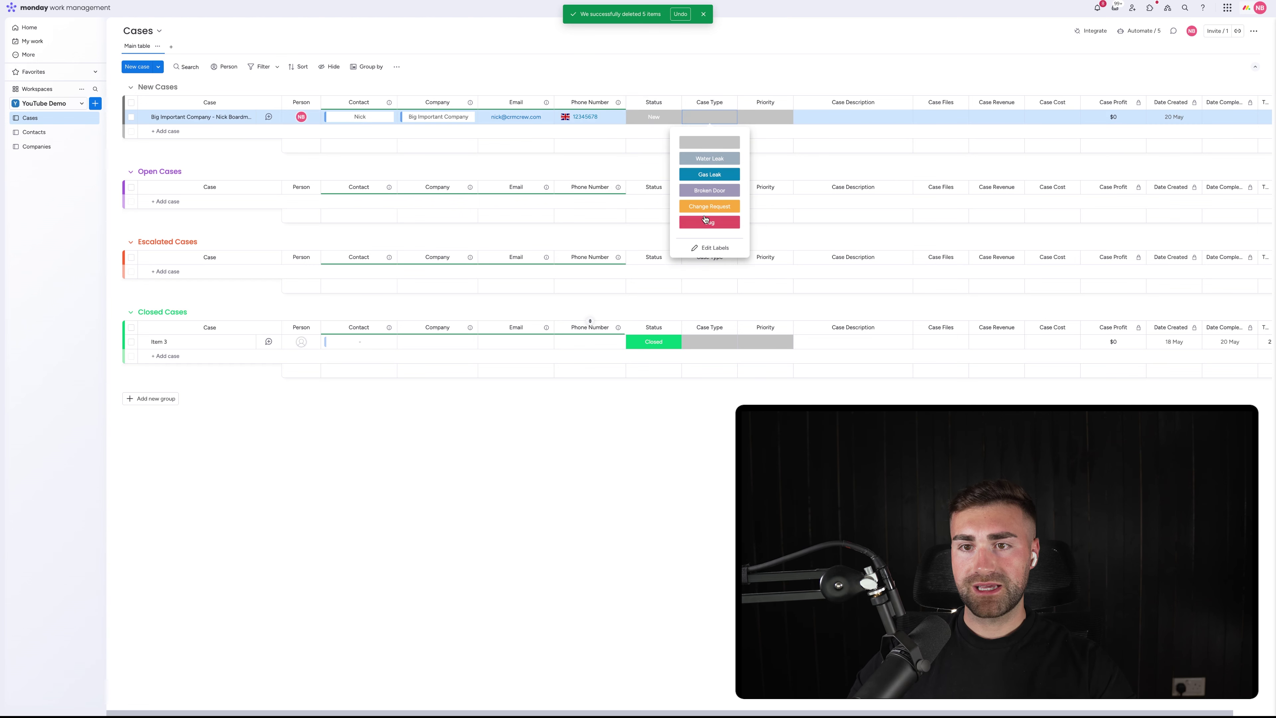
click(710, 205)
click(765, 117)
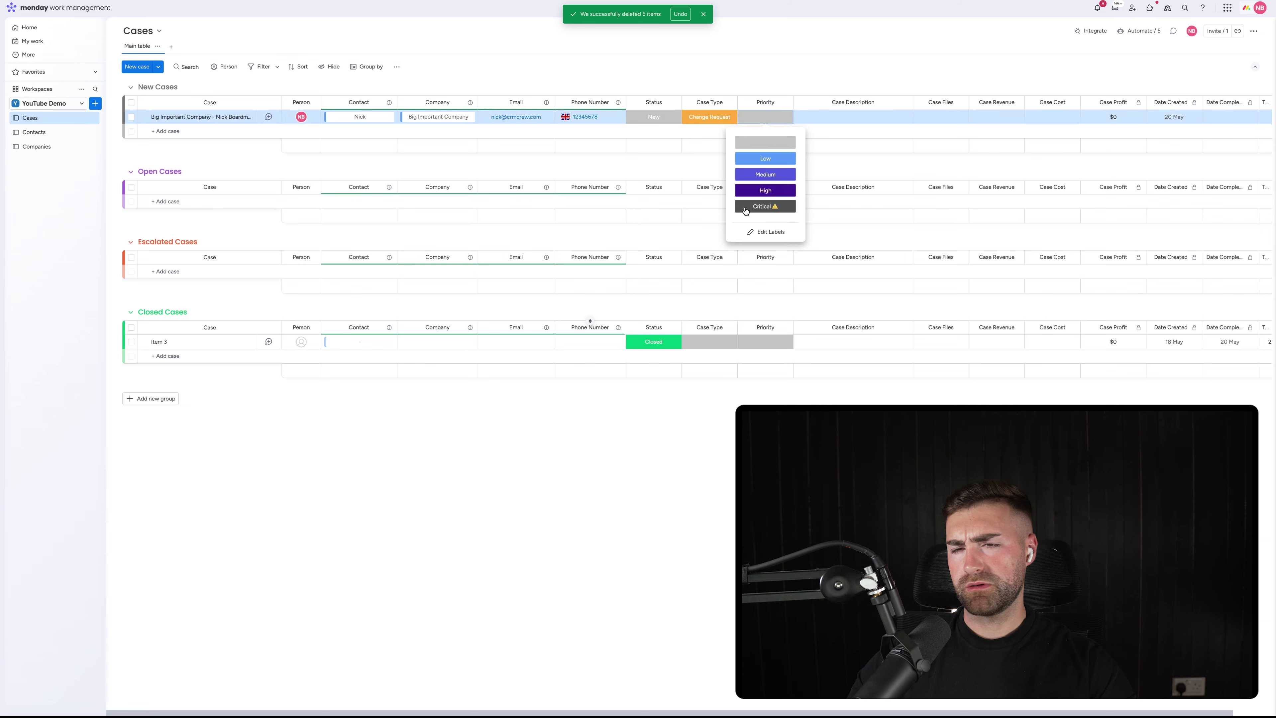
click(756, 206)
Write a brief description of this particular case
click(853, 117)
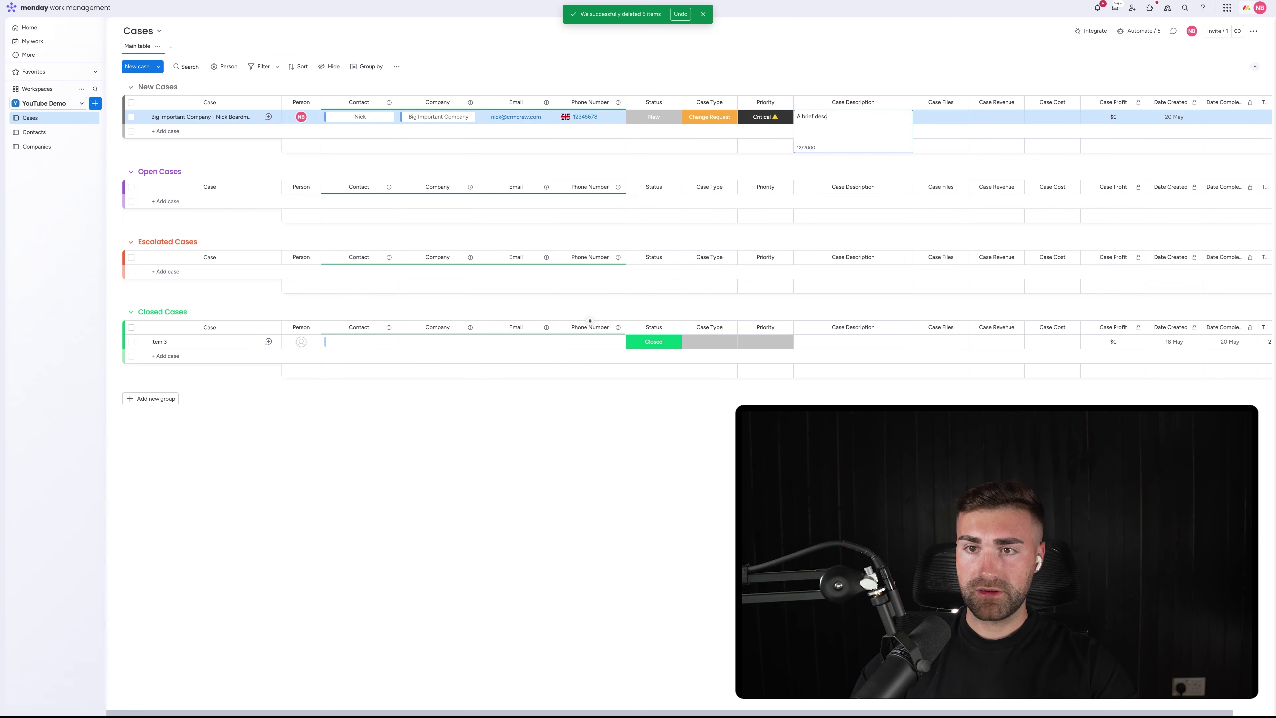
text(ription about this pa)
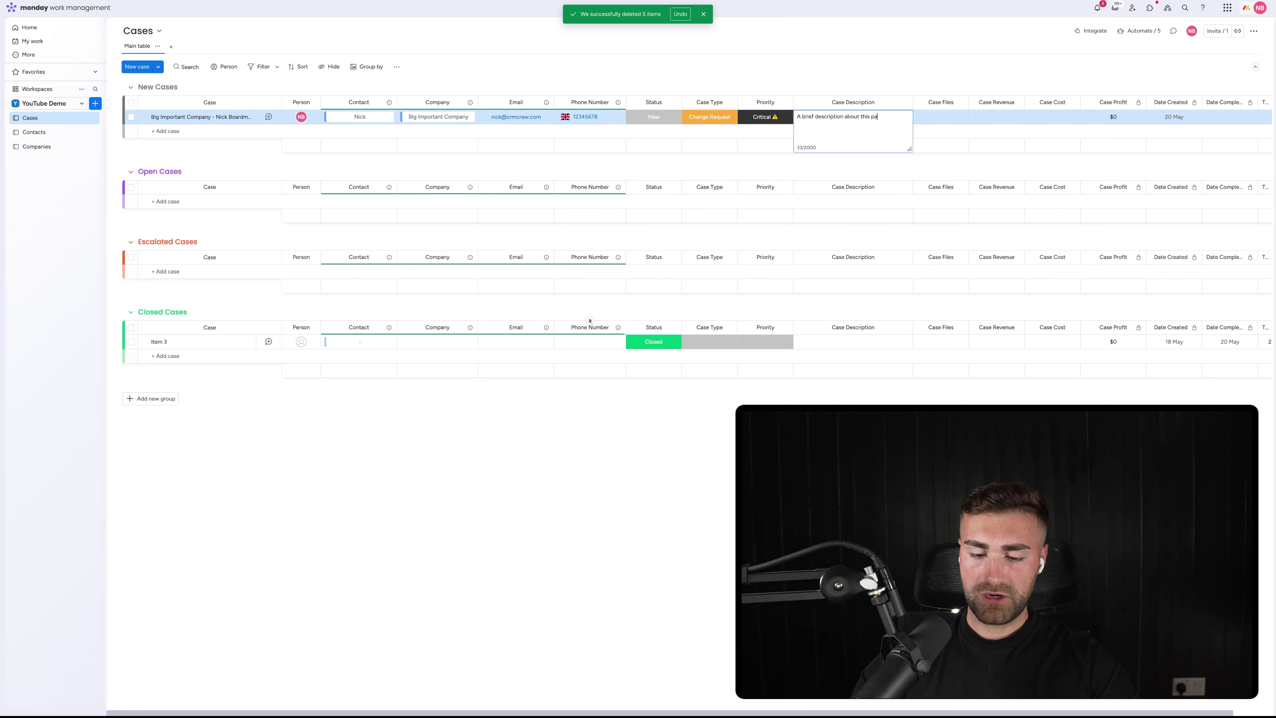
text(rti)
text(iular case)
key(Return)
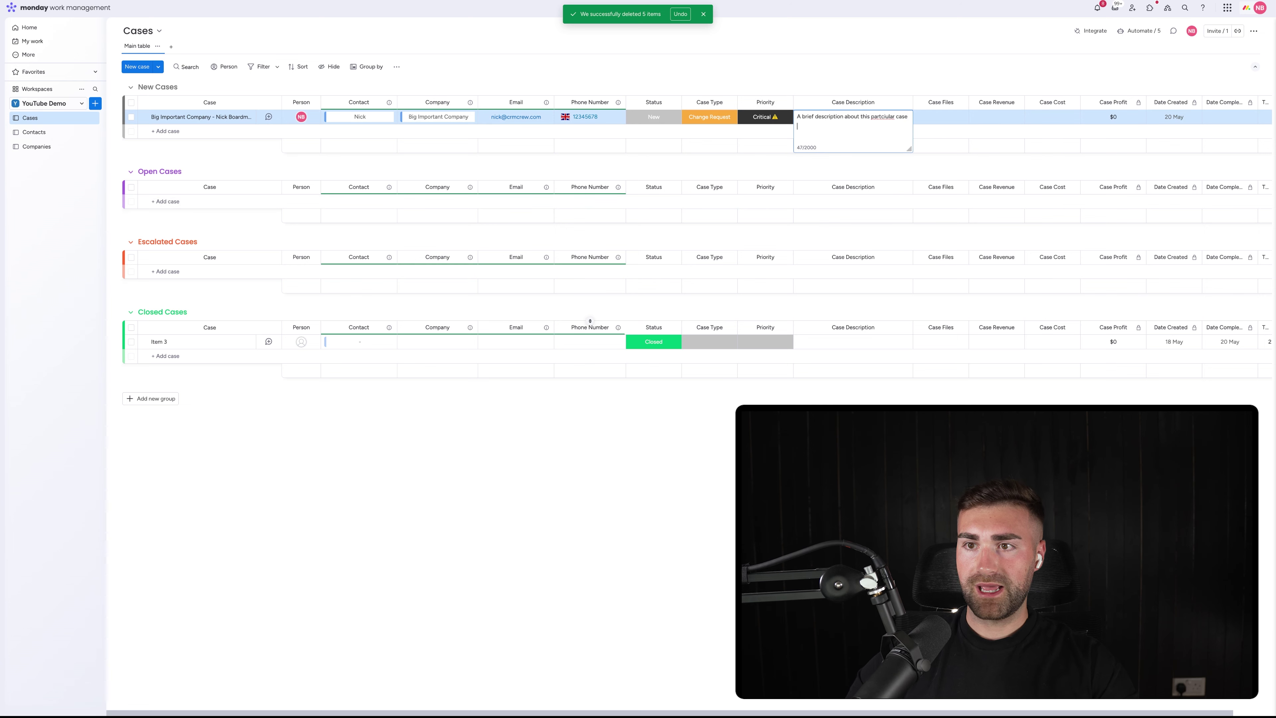
click(842, 92)
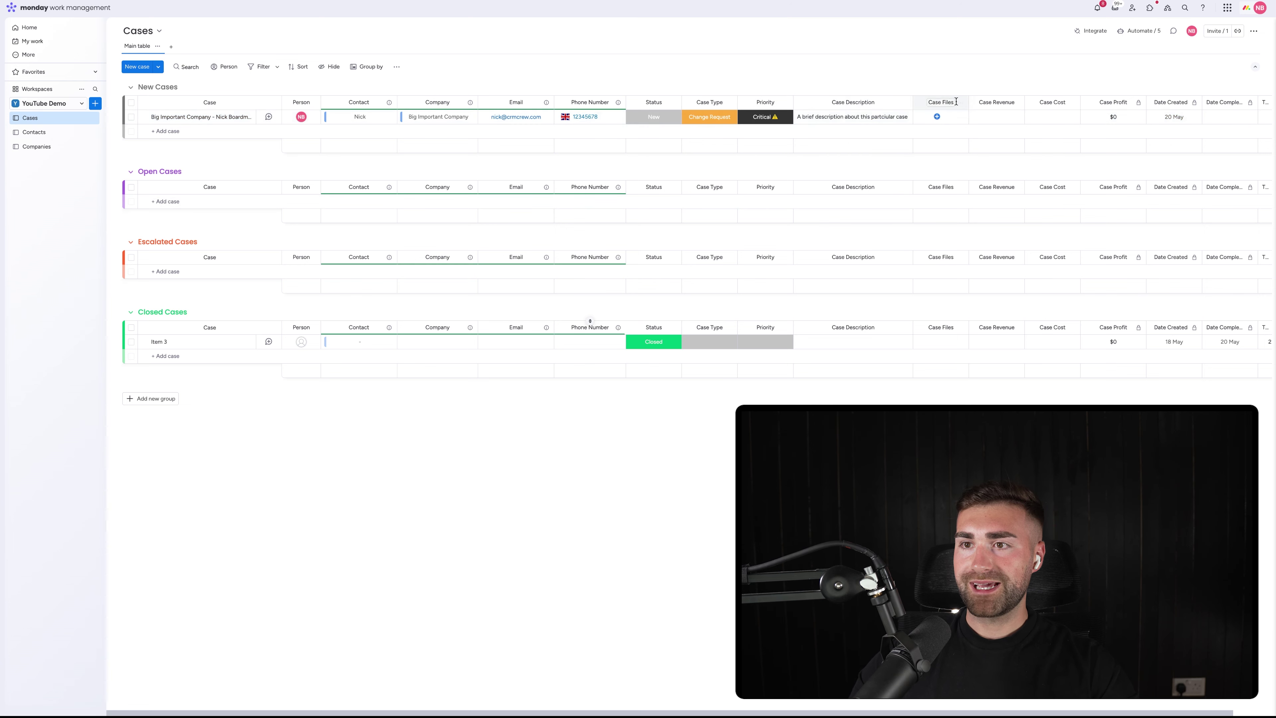
Enter Case Revenue 200 and Case Cost 50 for the case
click(1011, 118)
click(1004, 116)
click(1004, 84)
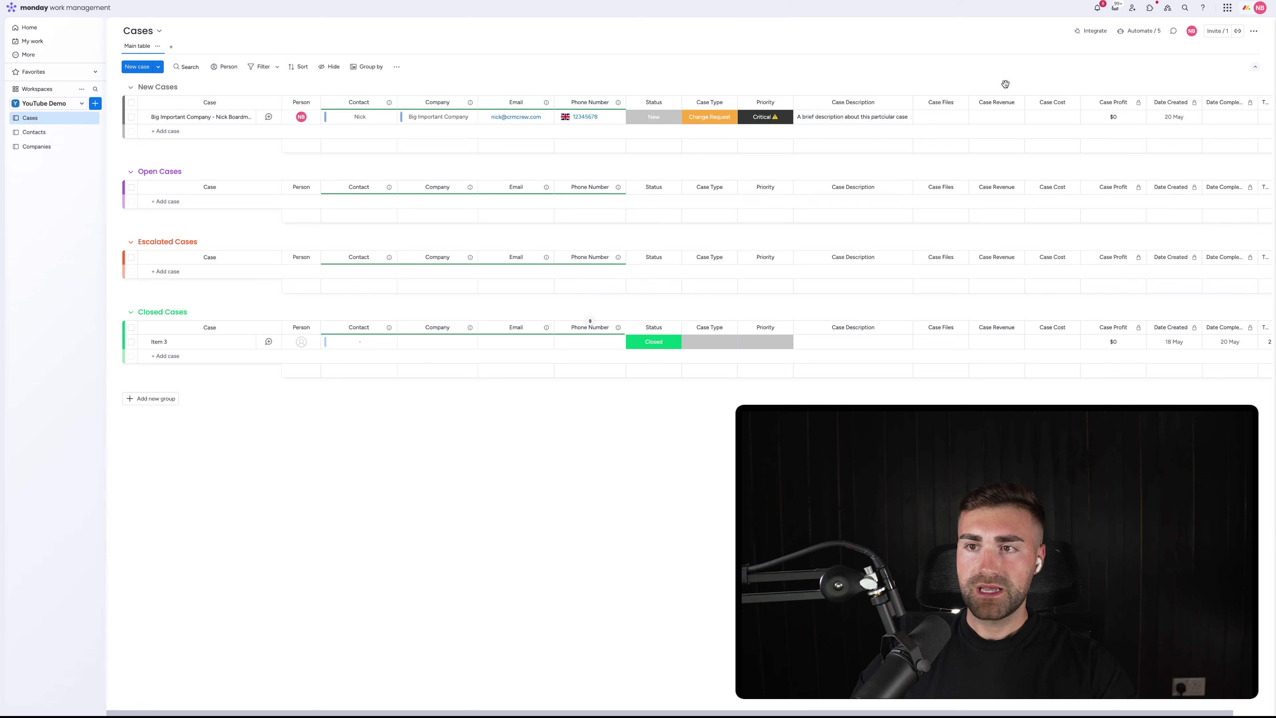
click(998, 118)
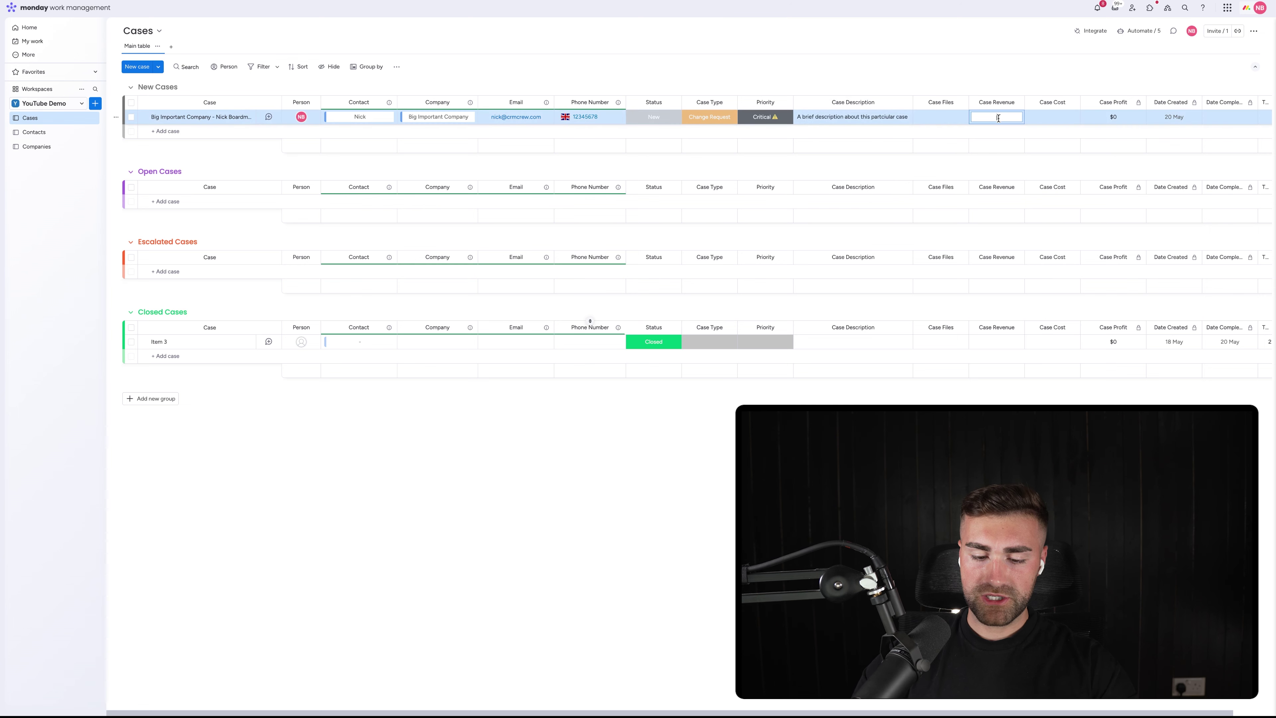
text(100)
key(Return)
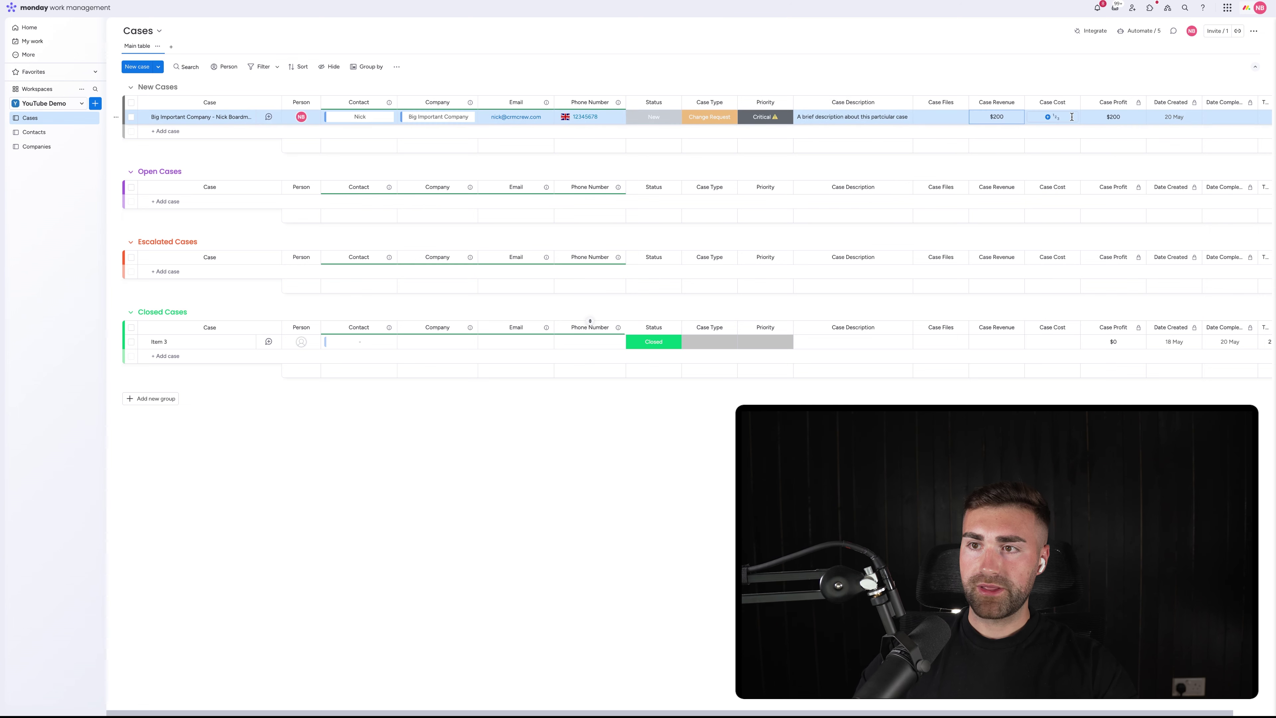
click(1072, 117)
text(50)
key(Return)
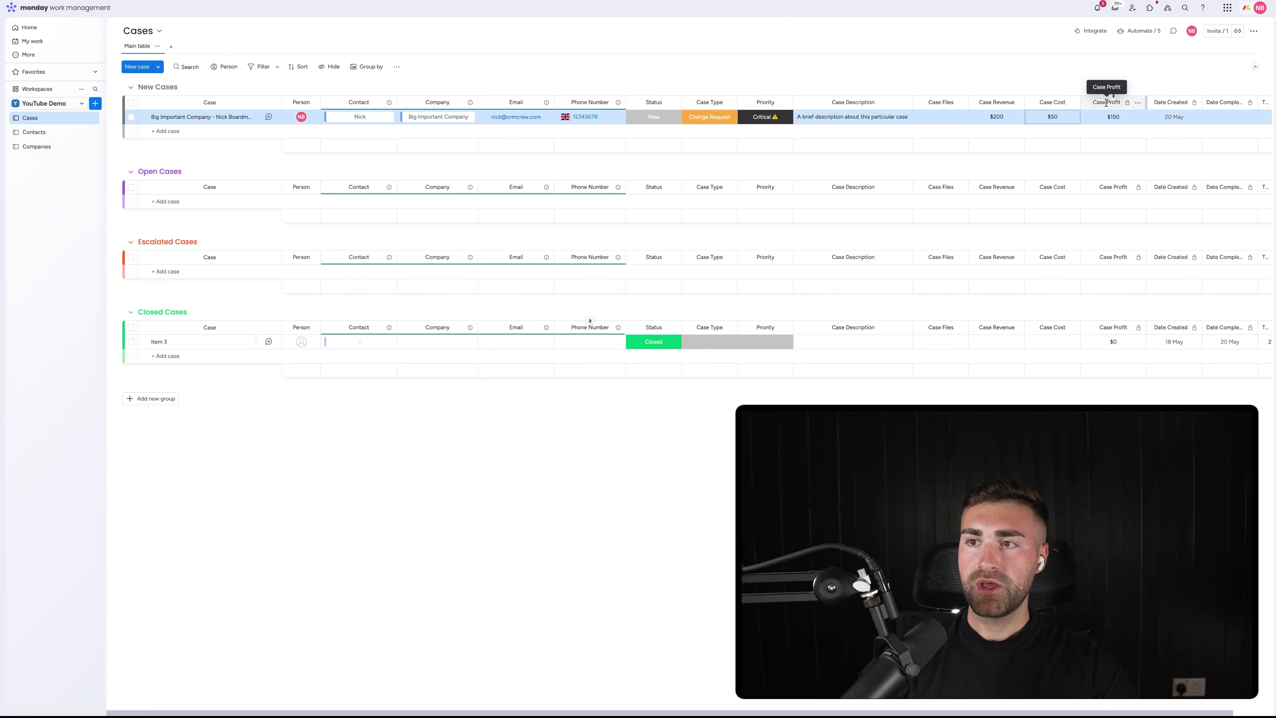
Set the case's Status to Open
scroll(1107, 103, right, 1)
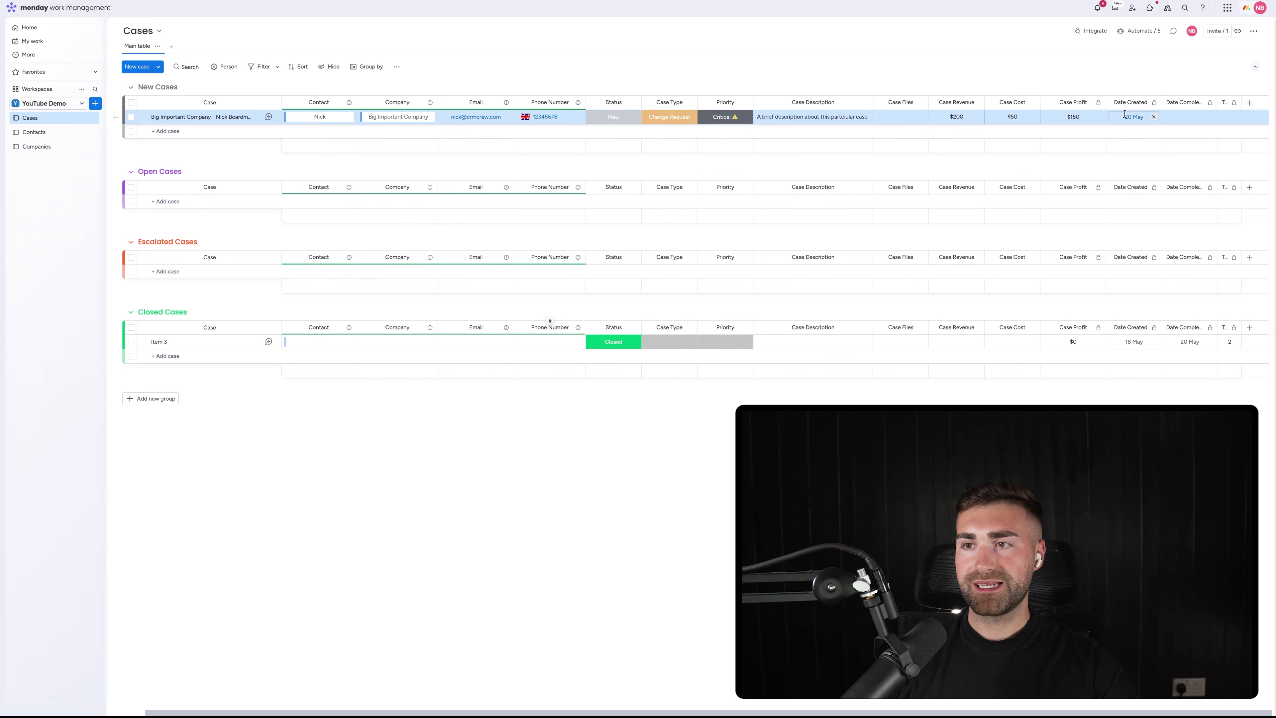
scroll(1124, 114, left, 1)
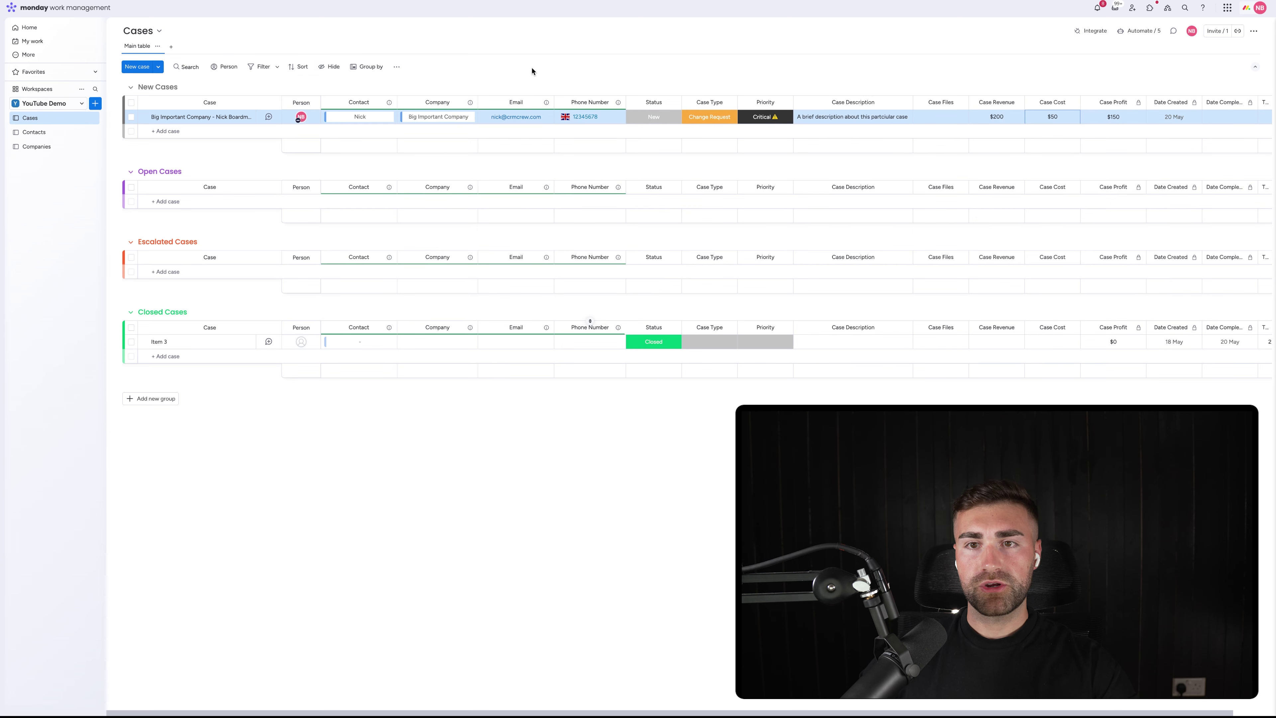
click(649, 119)
click(648, 159)
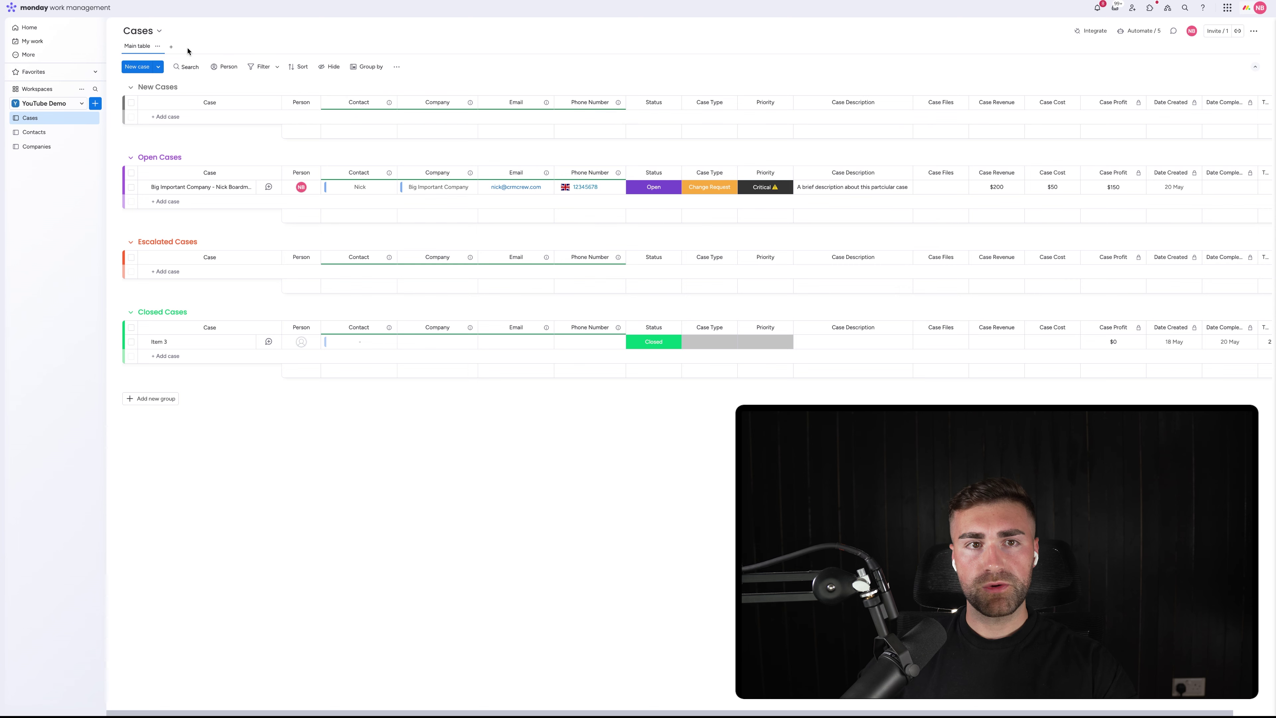
Add a Kanban view with cards grouped by Status in the new Kanban style
click(171, 47)
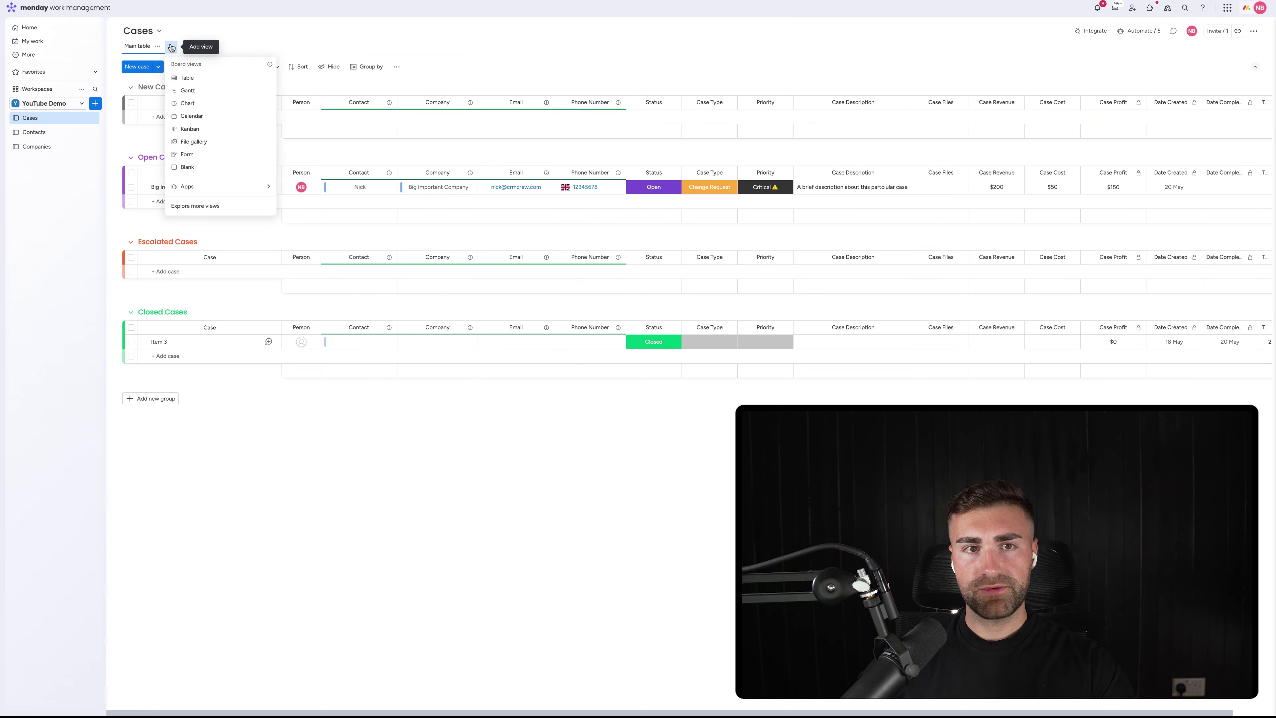
click(218, 132)
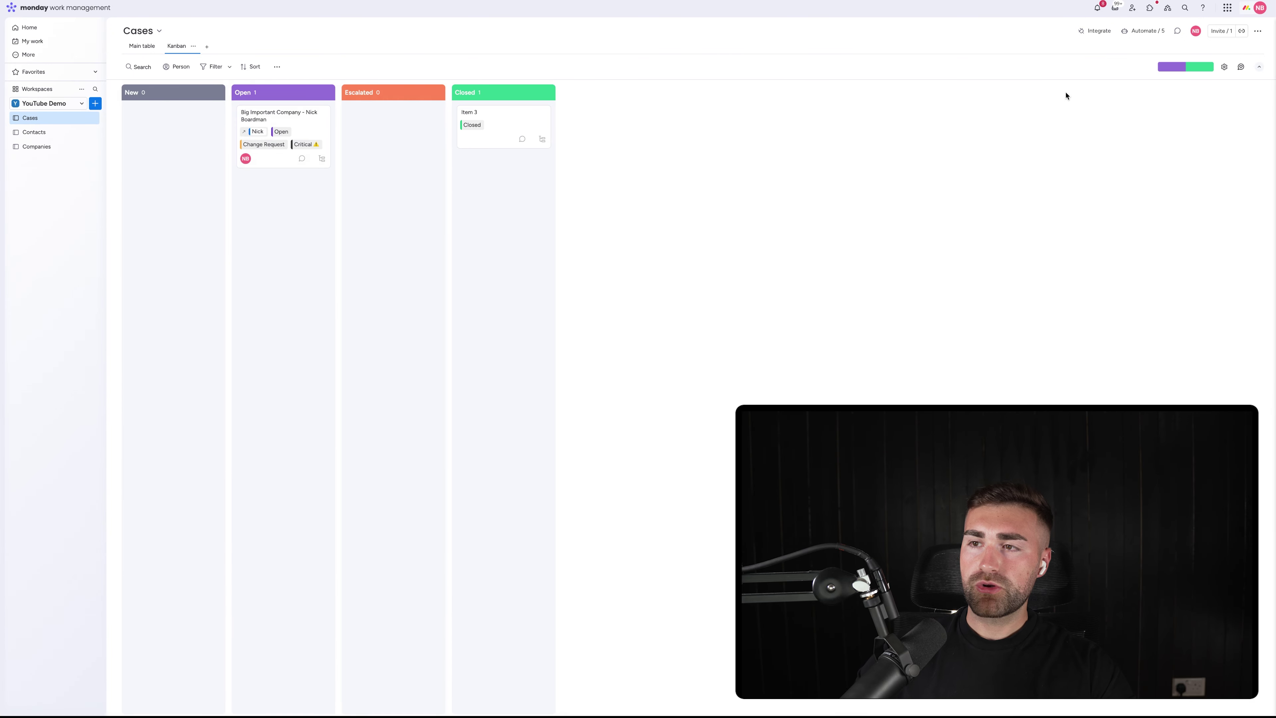
click(1224, 67)
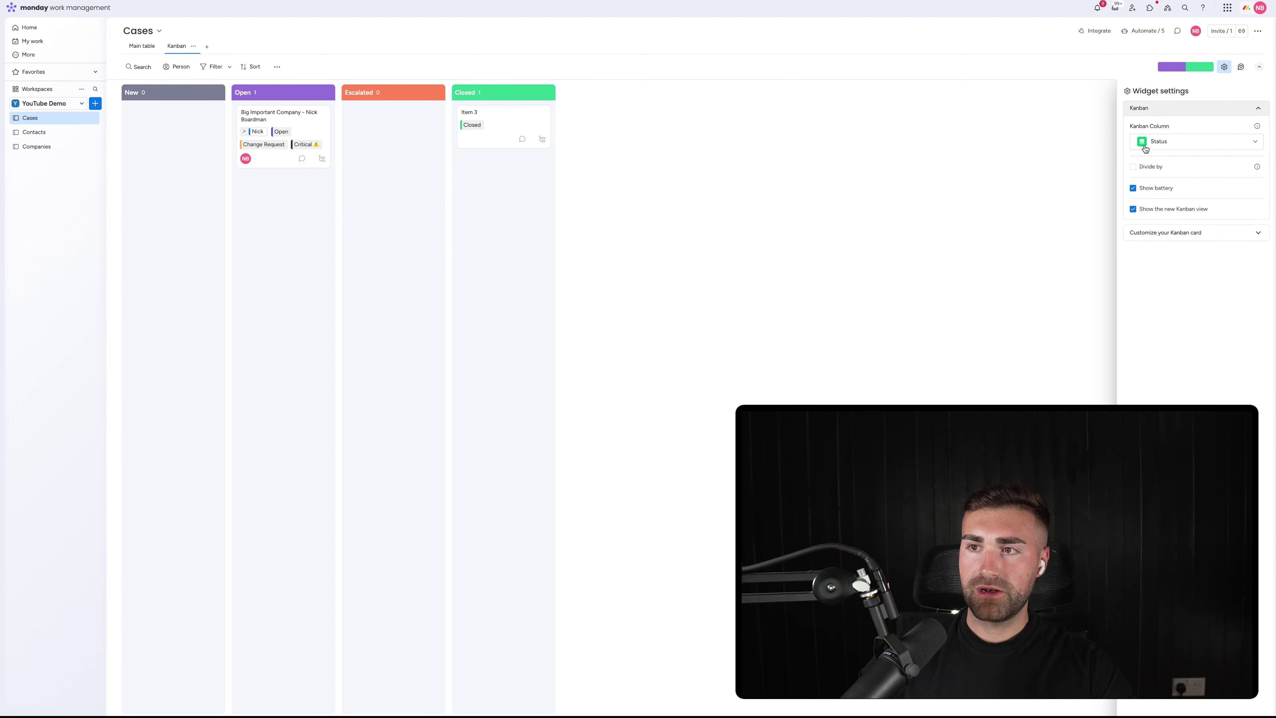
click(1171, 143)
click(1171, 141)
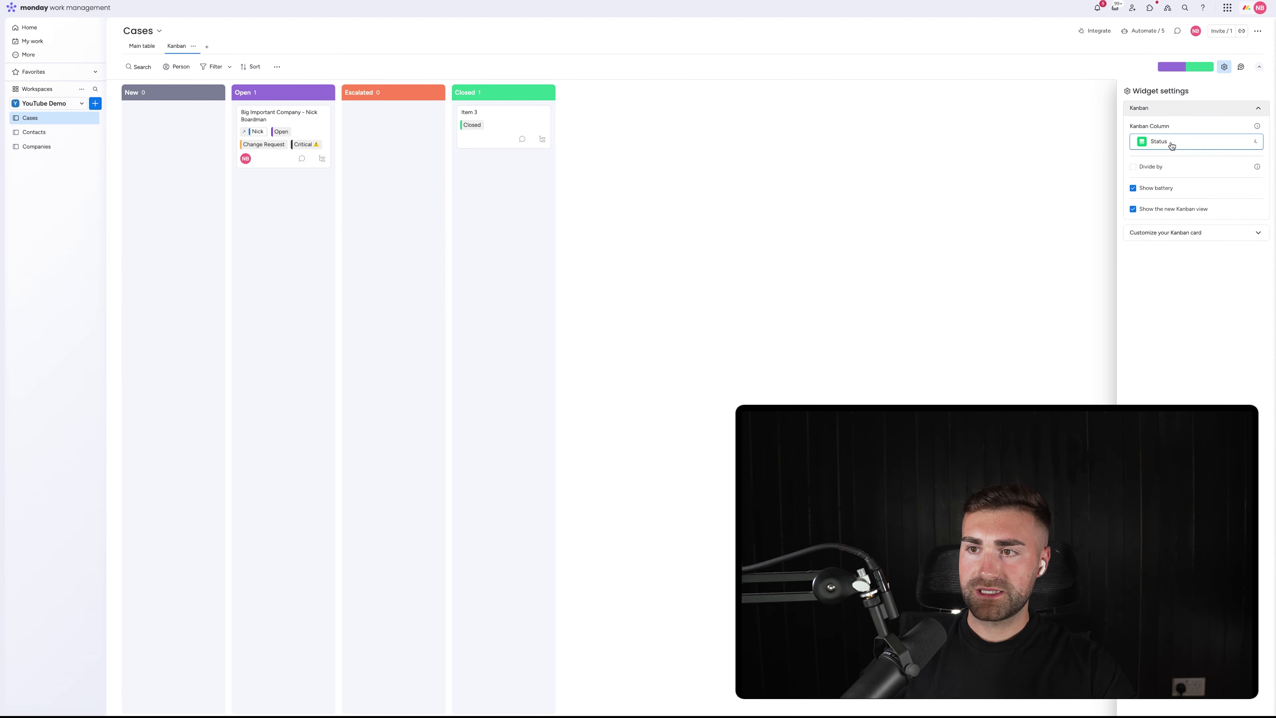
click(1172, 145)
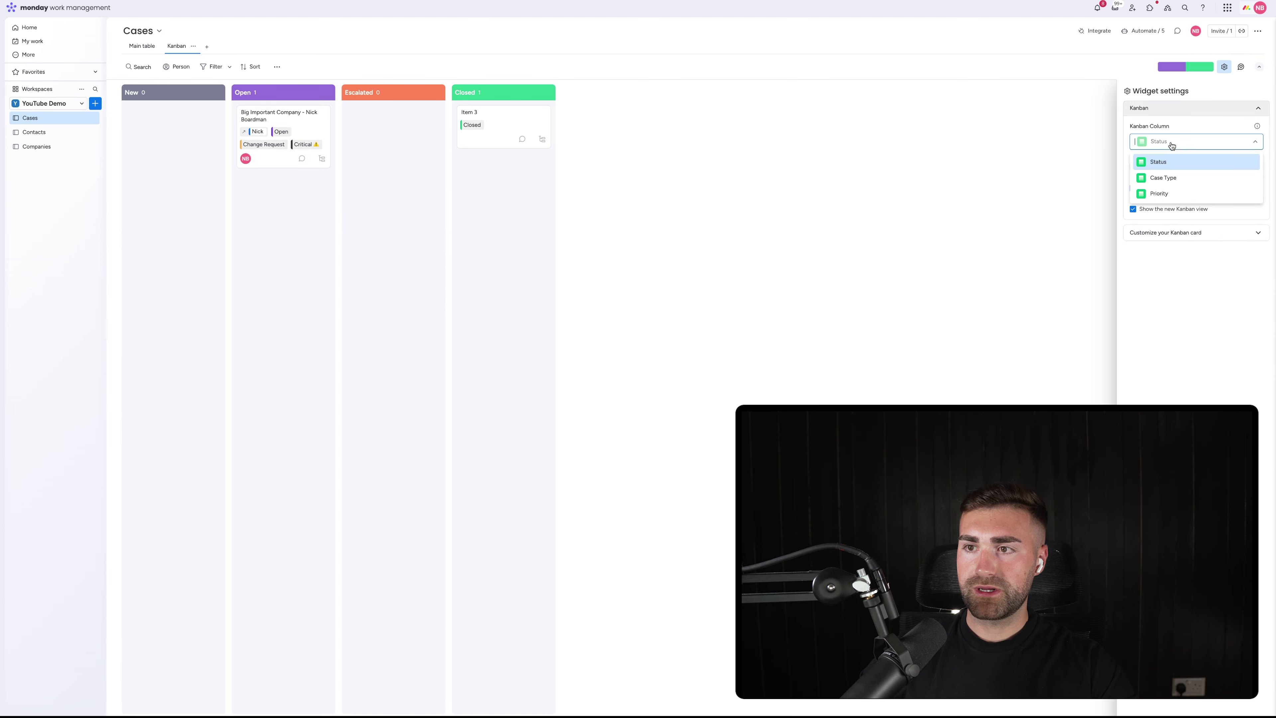
click(1164, 178)
click(1169, 141)
click(1169, 192)
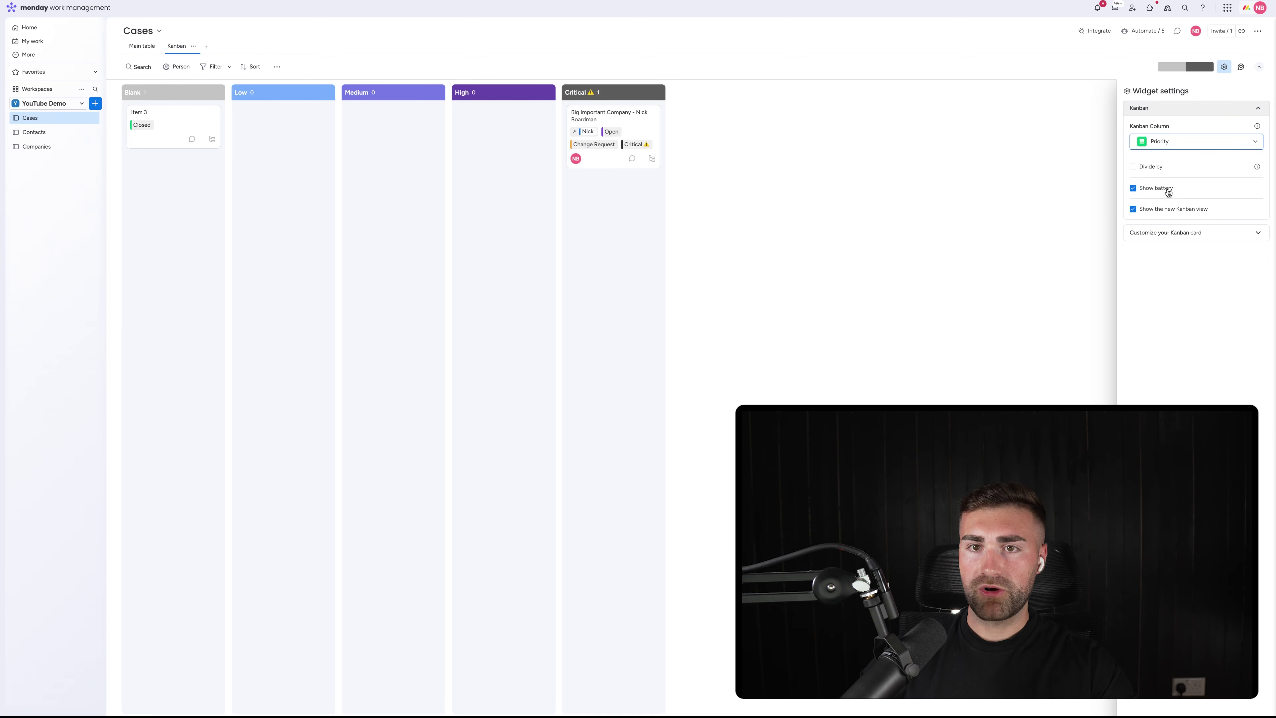
click(1166, 141)
click(1165, 161)
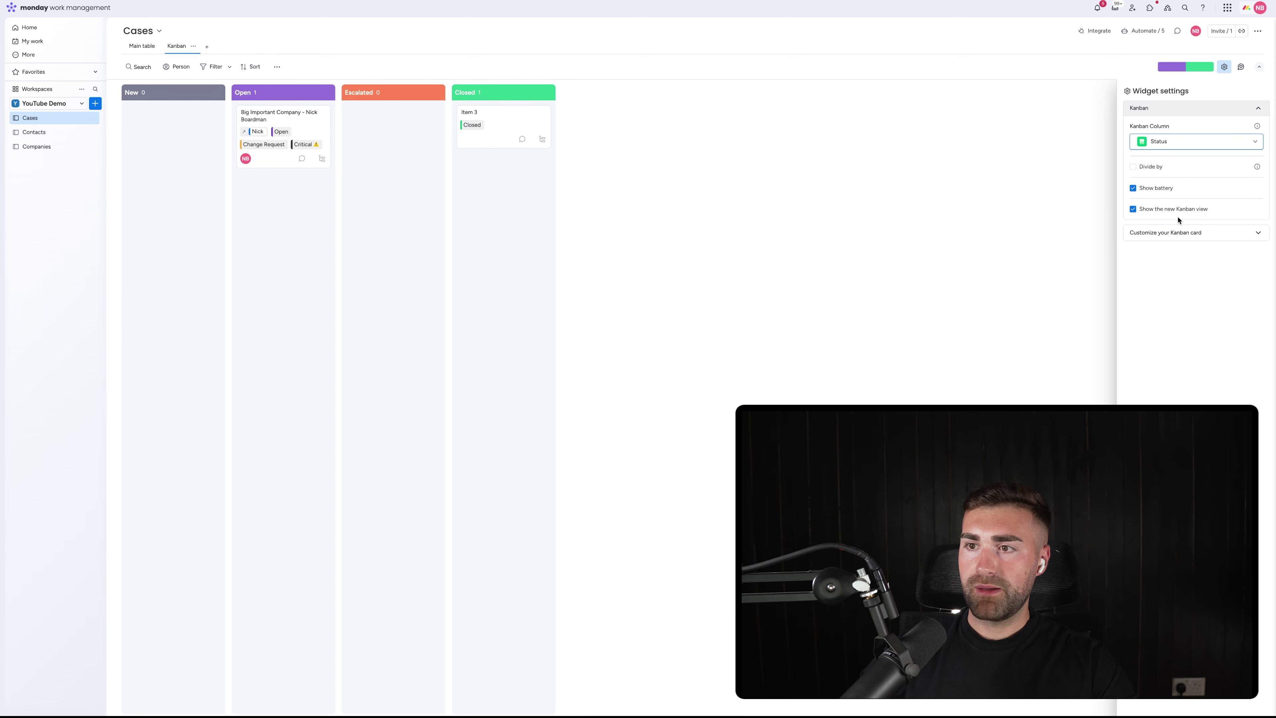
click(1159, 211)
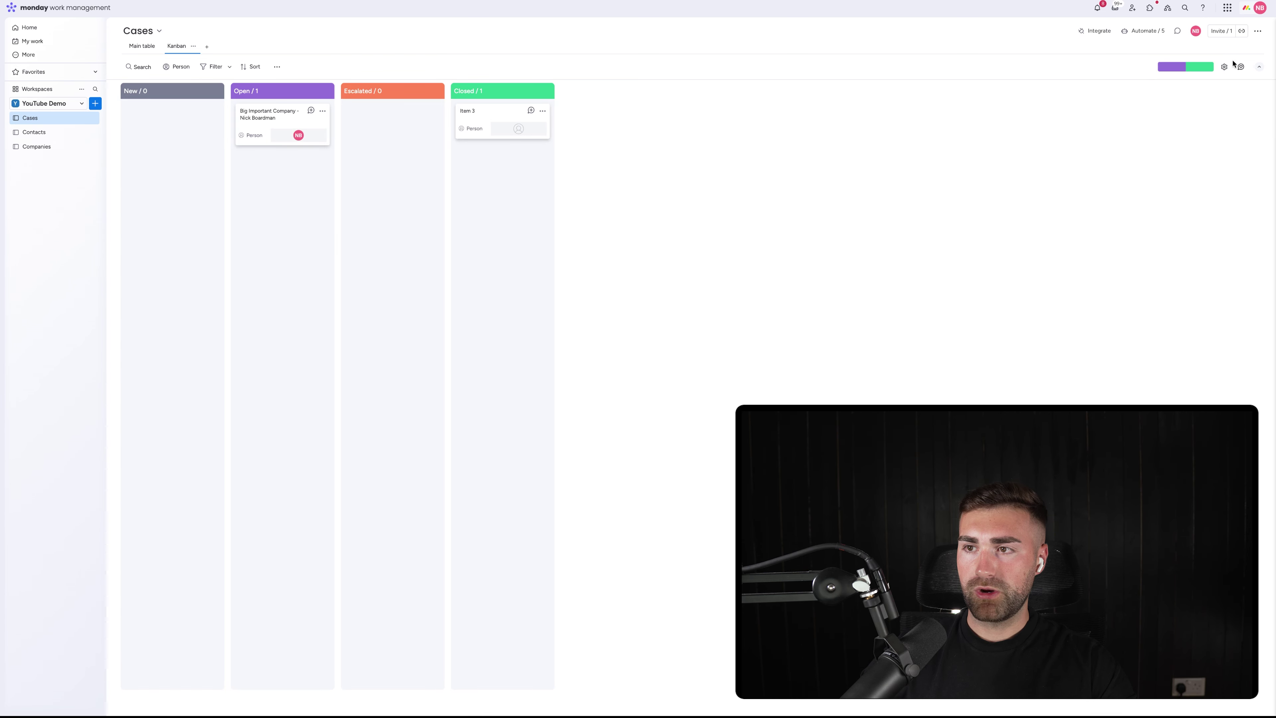
Show Contact, Company, Email, Status, Case Type, Priority and Case Revenue on the cards; move the case to Escalated
click(1225, 66)
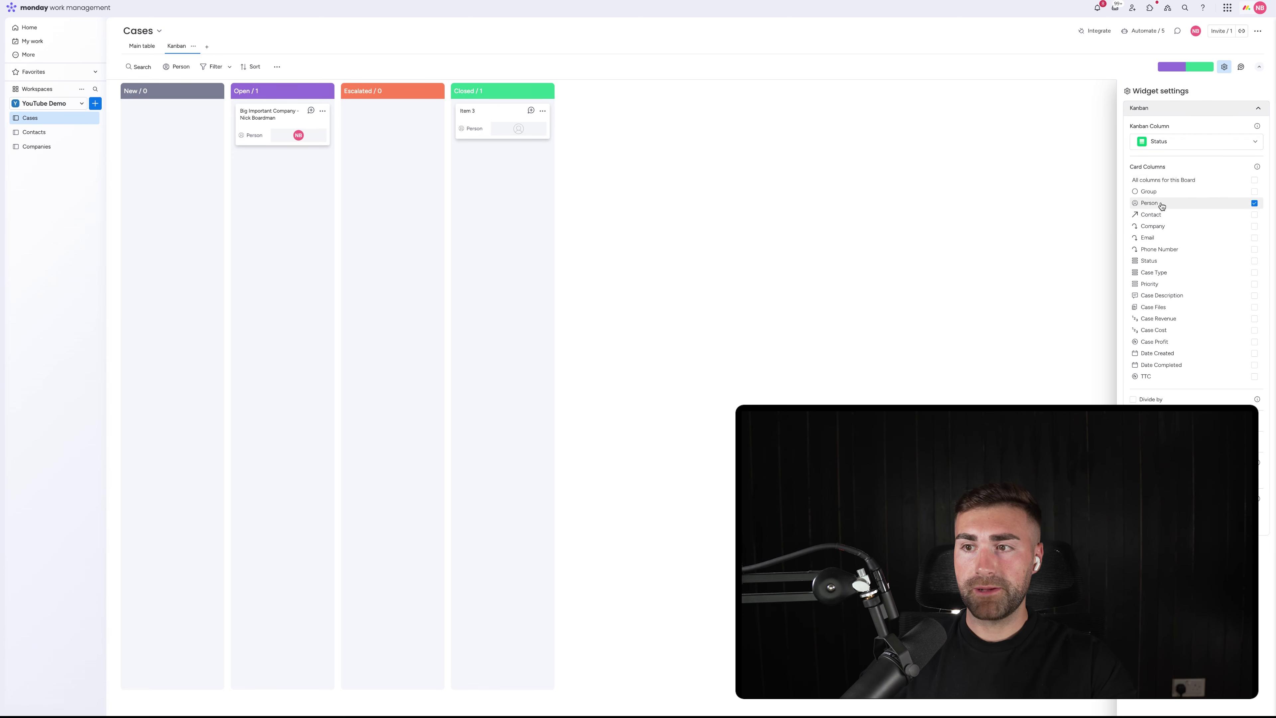
click(1154, 215)
click(1153, 226)
click(1151, 238)
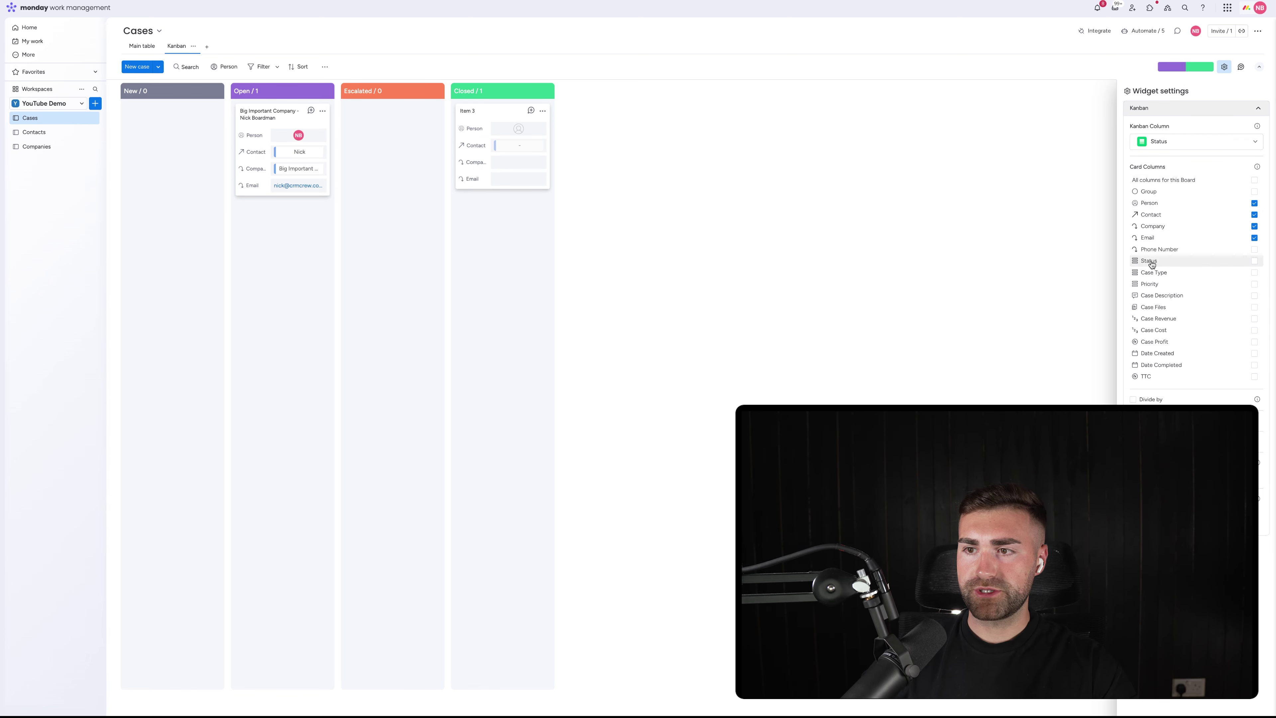
click(1150, 262)
click(1153, 273)
click(1151, 284)
click(1156, 319)
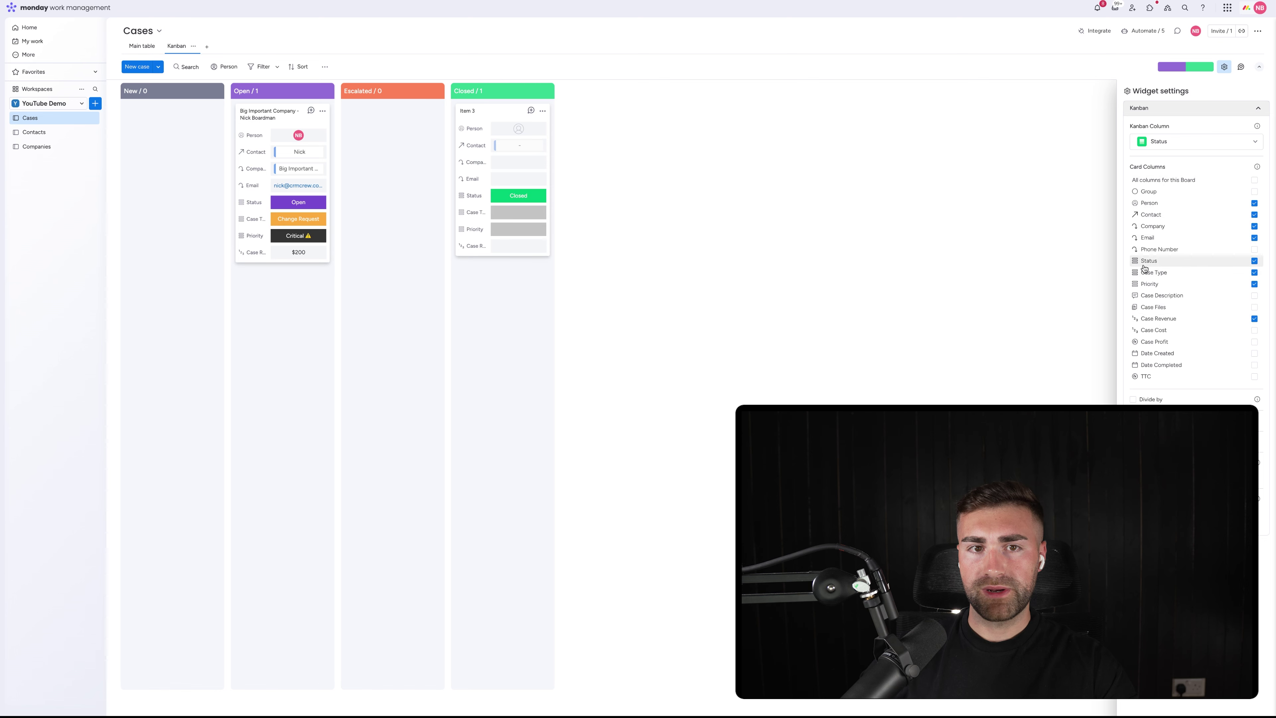
mouse_move(276, 124)
mouse_down()
mouse_move(387, 124)
mouse_move(289, 121)
mouse_up()
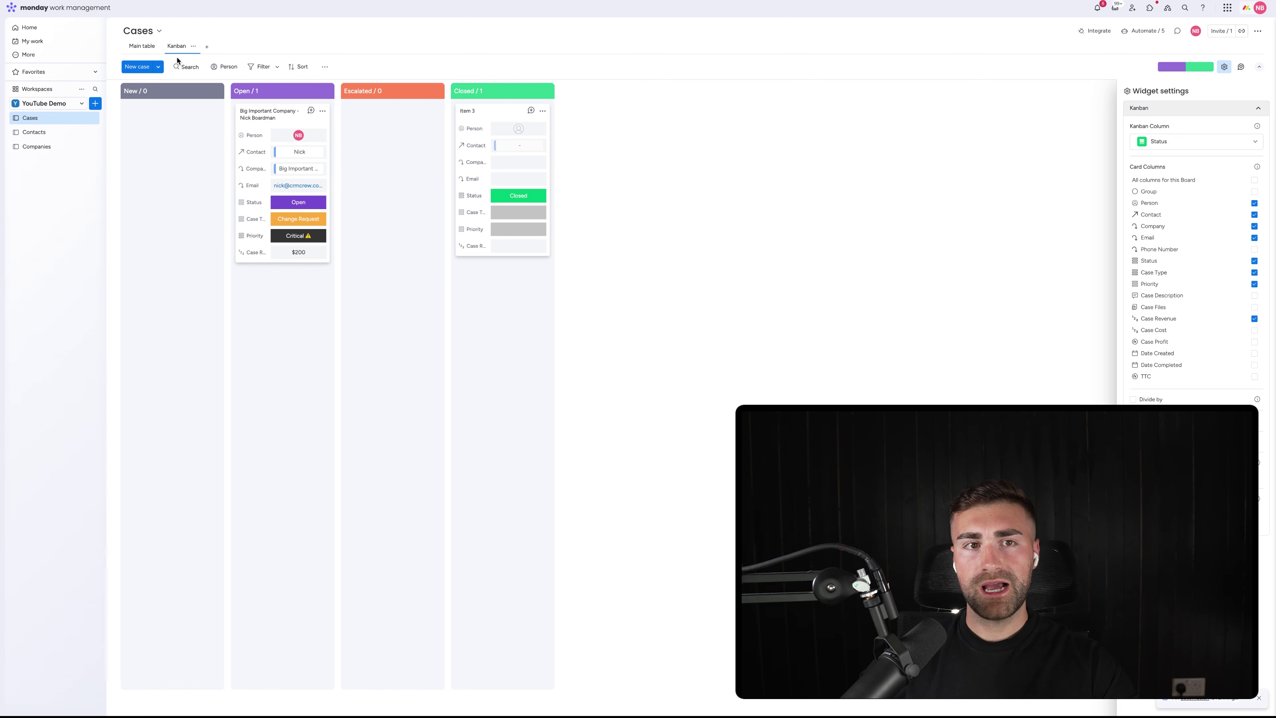
click(143, 47)
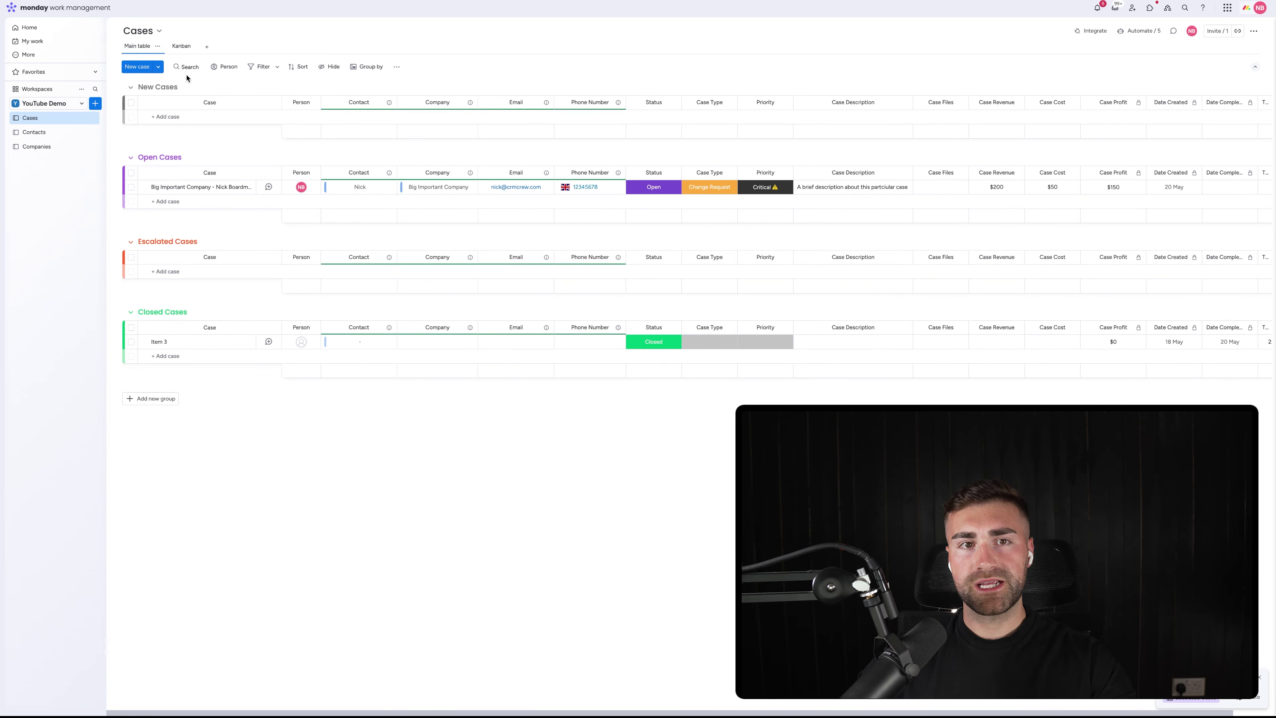
click(225, 67)
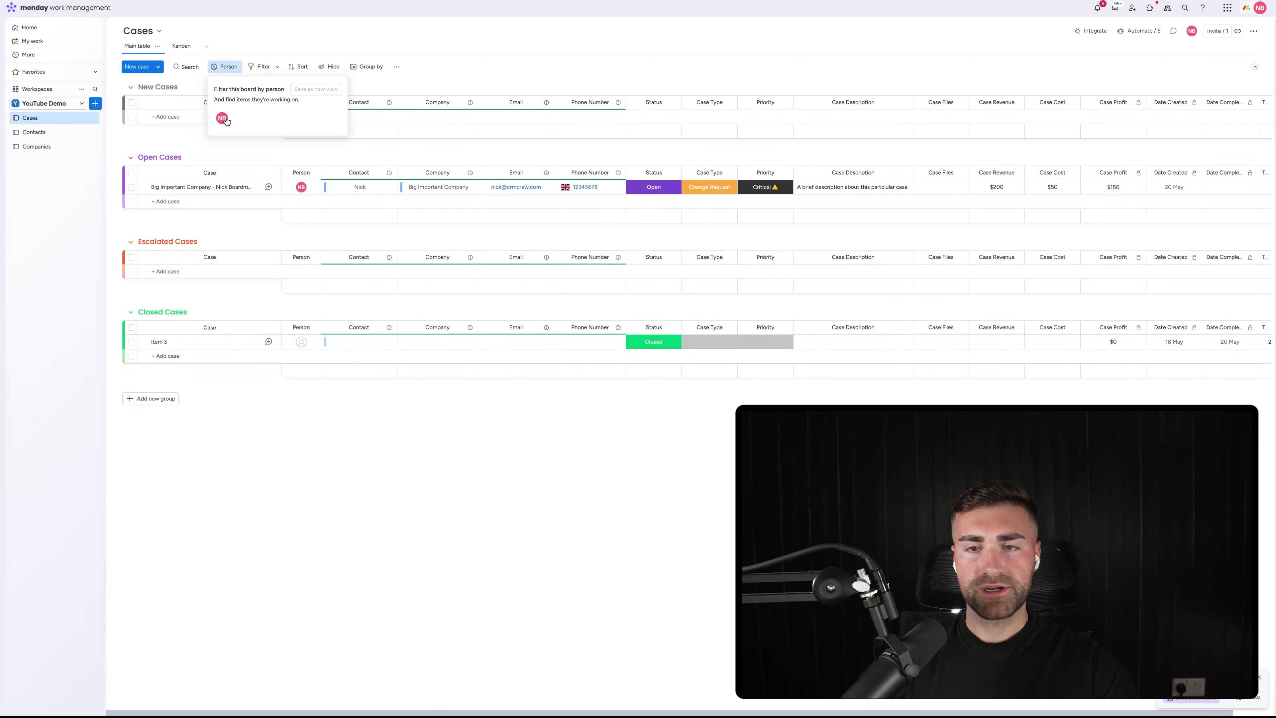
click(477, 72)
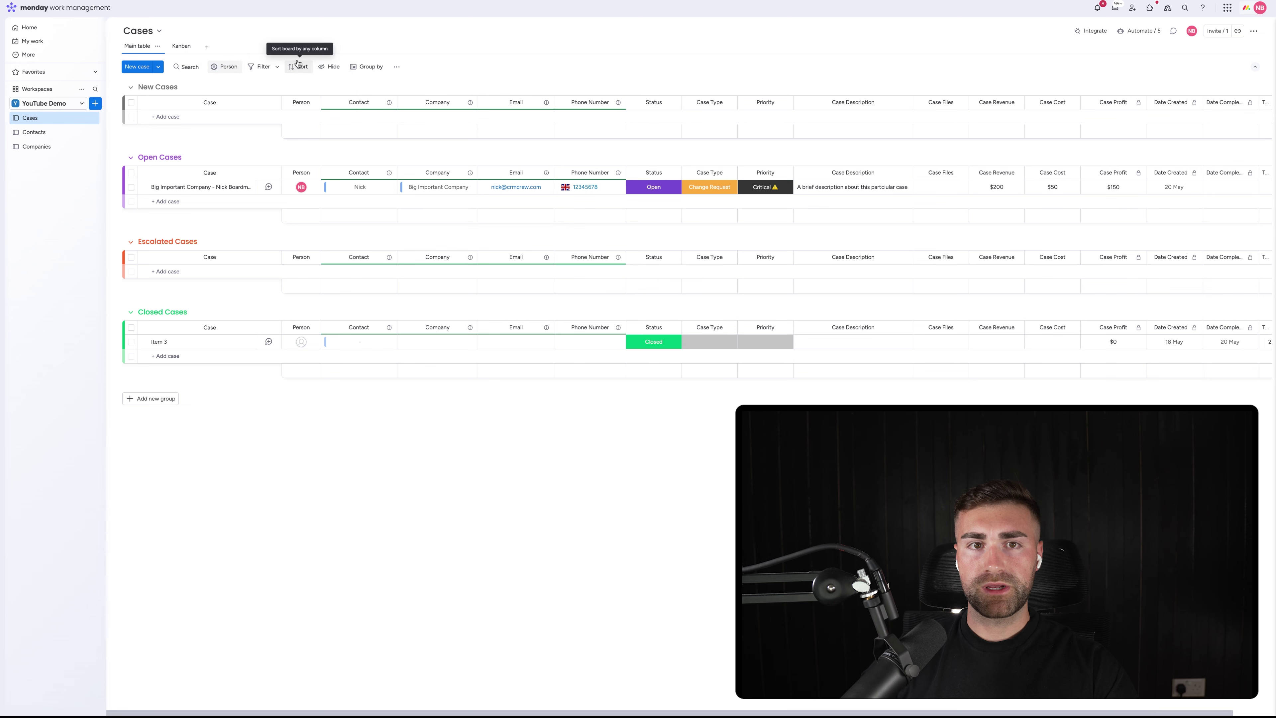
click(279, 67)
click(302, 111)
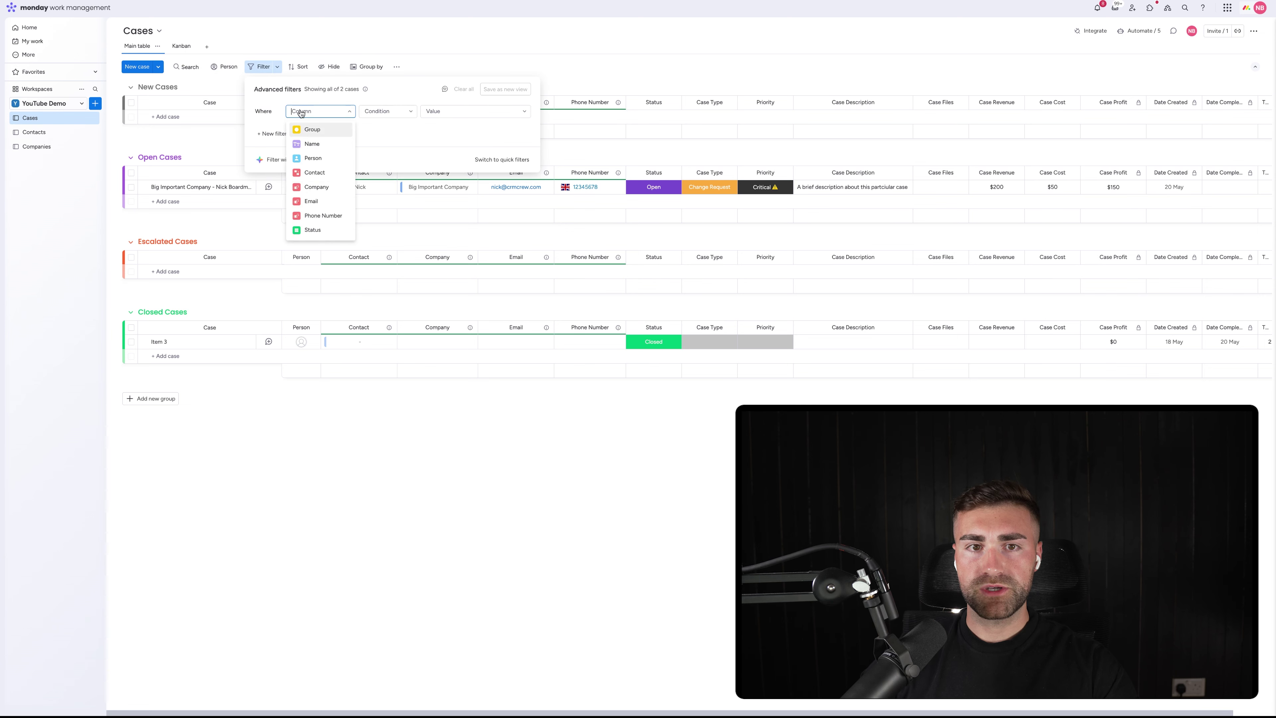
click(306, 158)
click(435, 111)
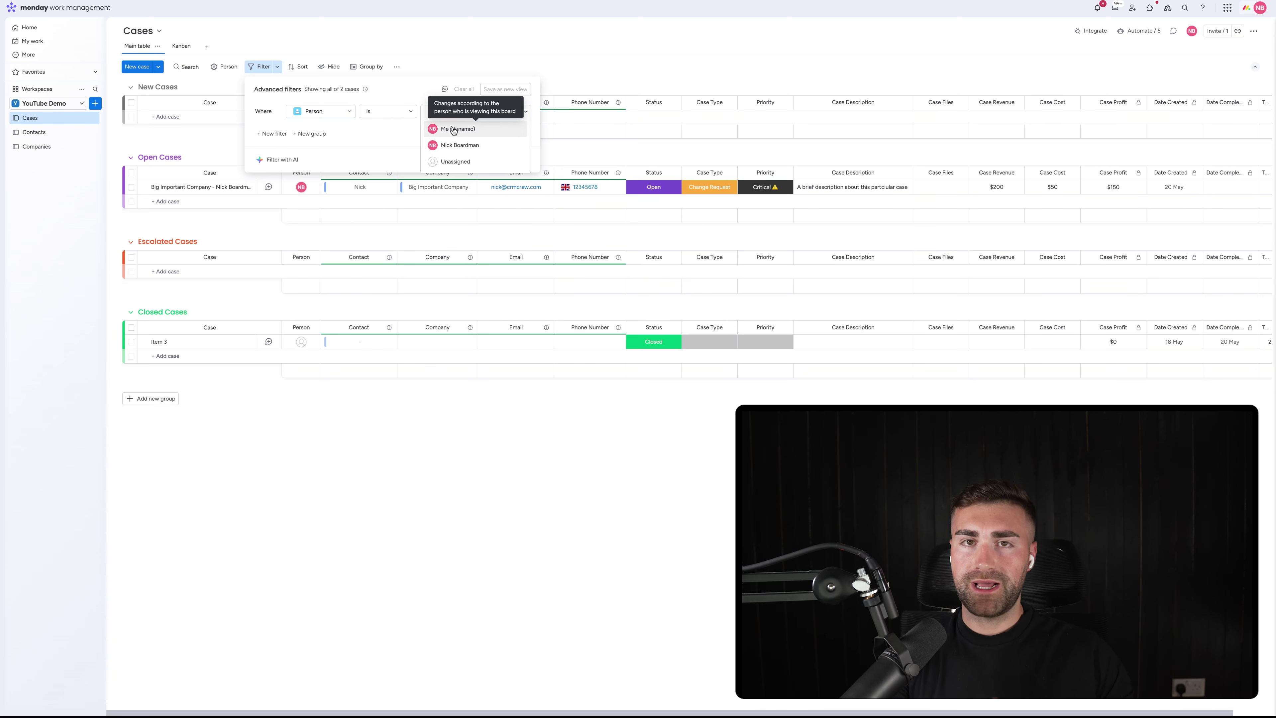
click(453, 129)
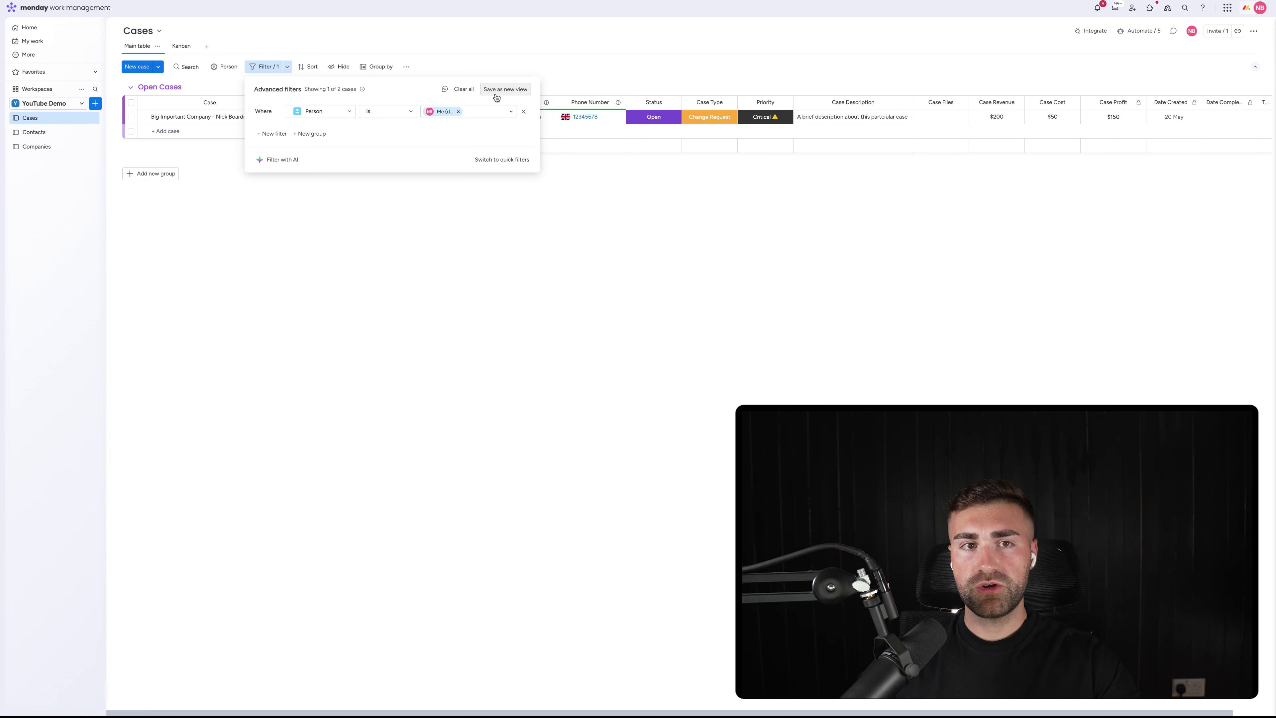
click(459, 89)
click(516, 58)
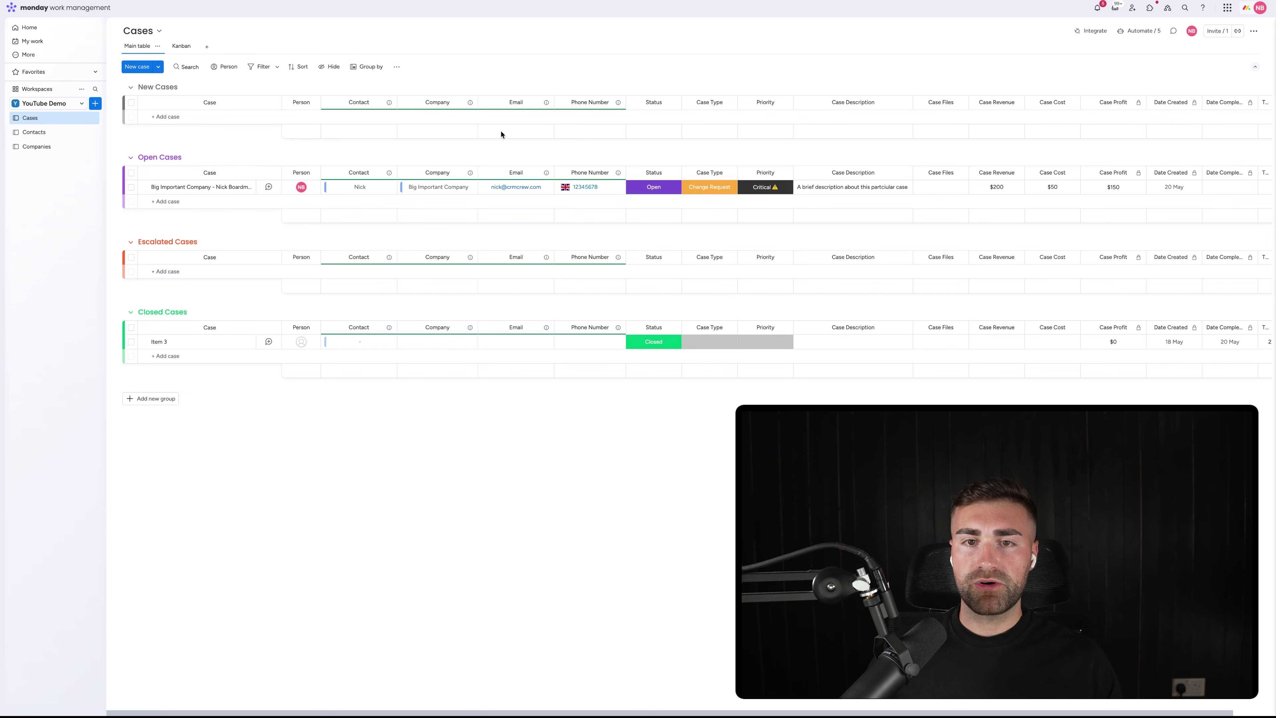
scroll(756, 159, right, 1)
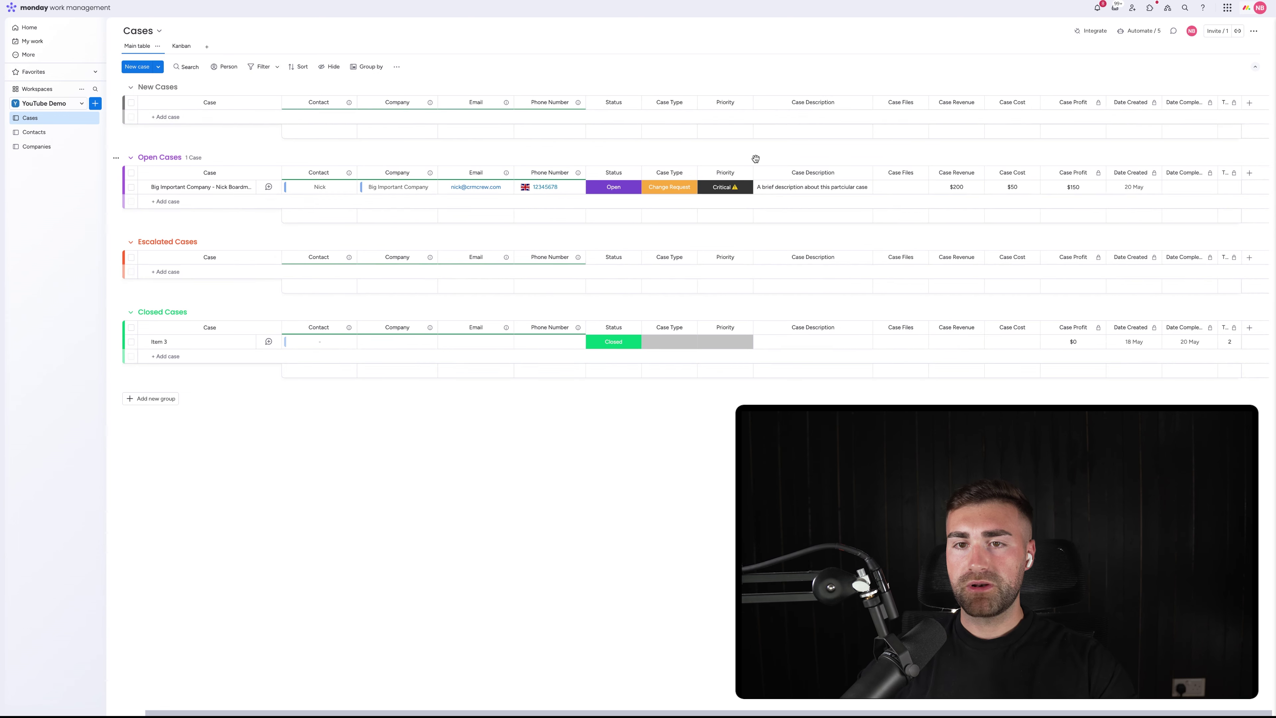
Open the Add new menu beside the workspace name in the sidebar
scroll(703, 173, left, 1)
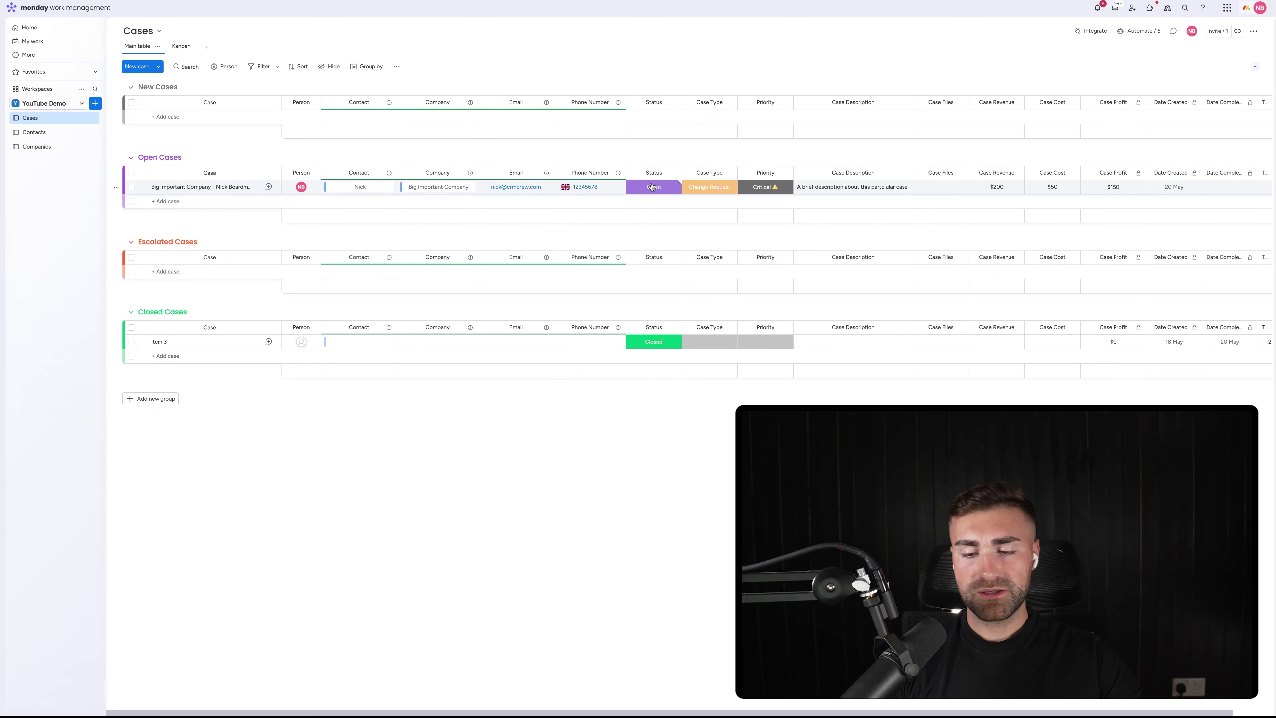
click(93, 105)
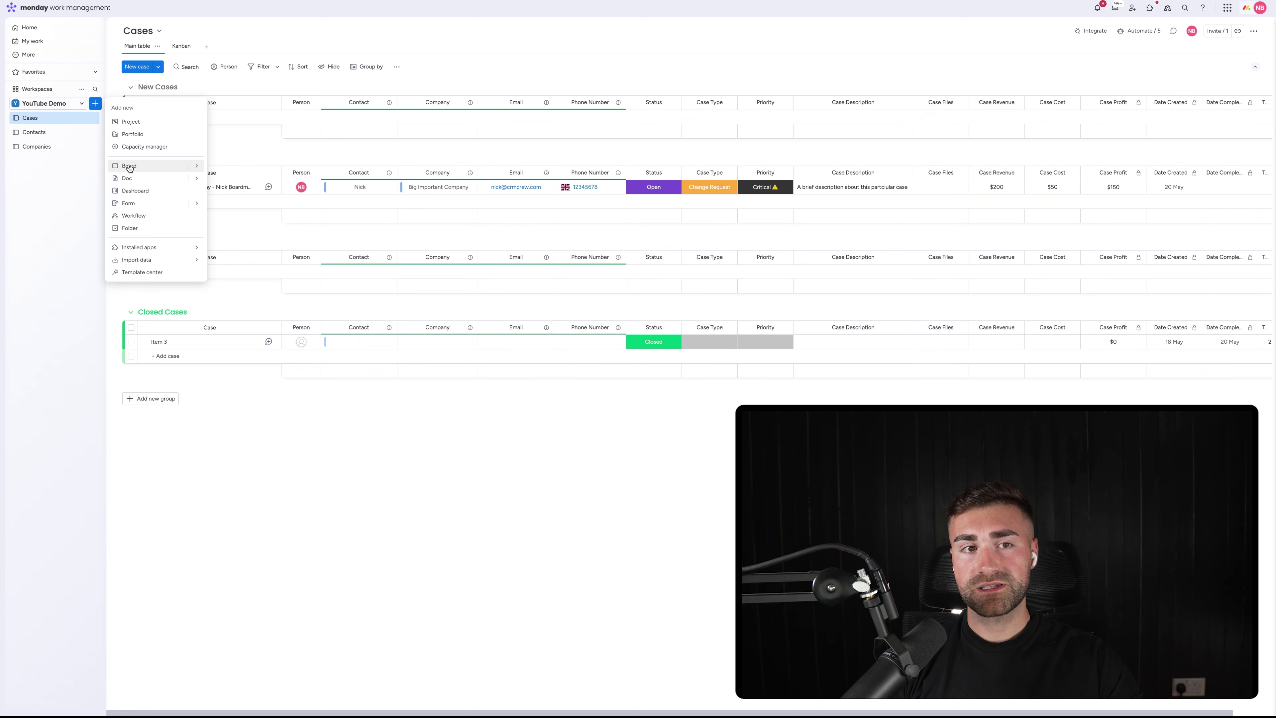
Create a new board named Sites
click(129, 167)
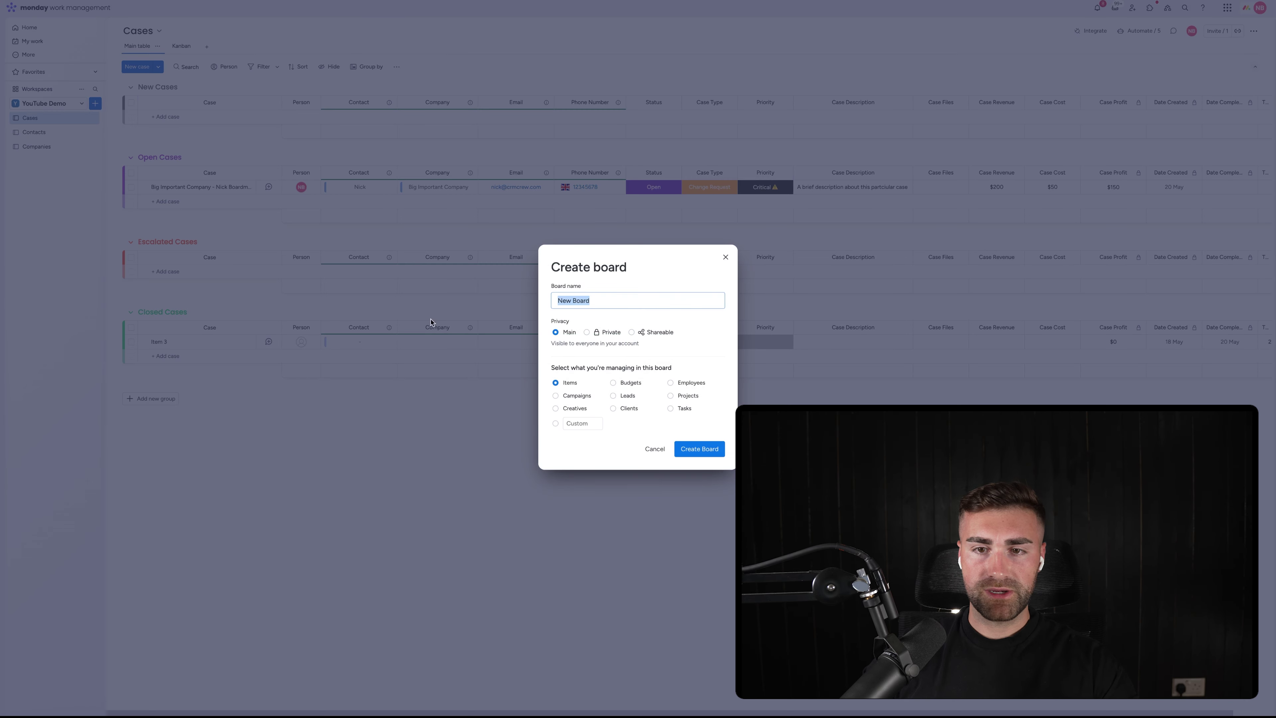
text(Sites)
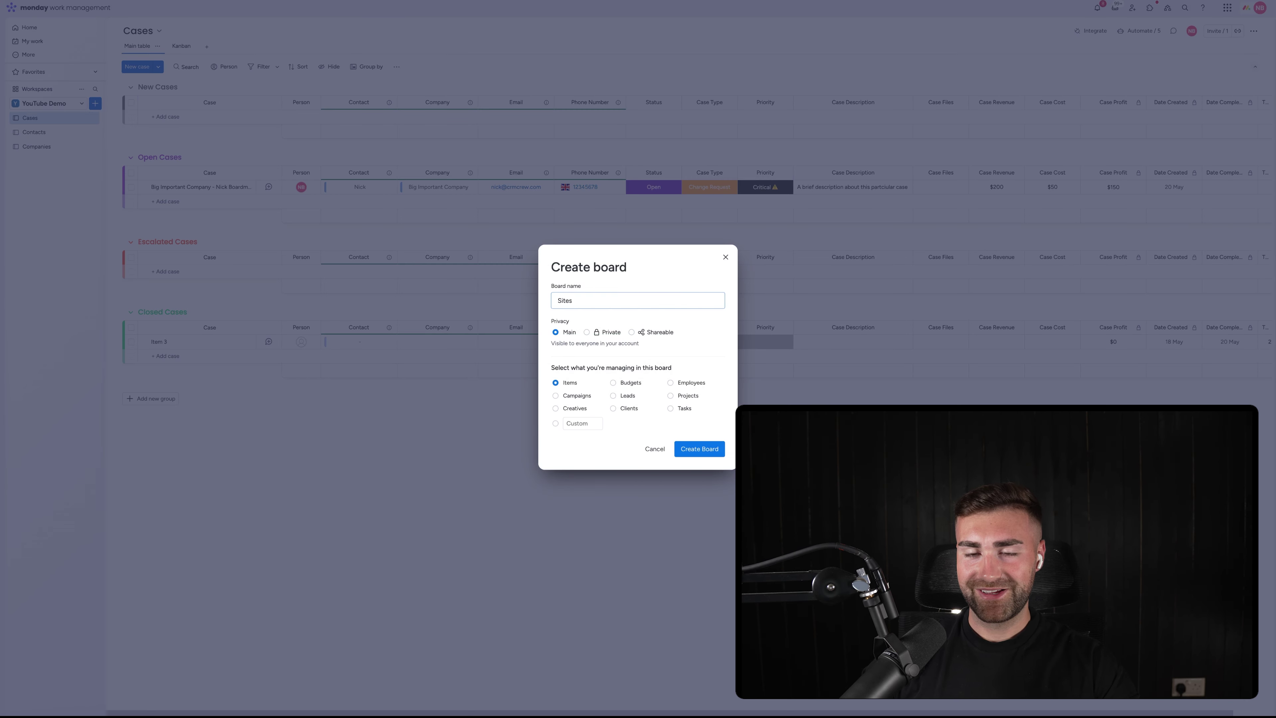
click(698, 448)
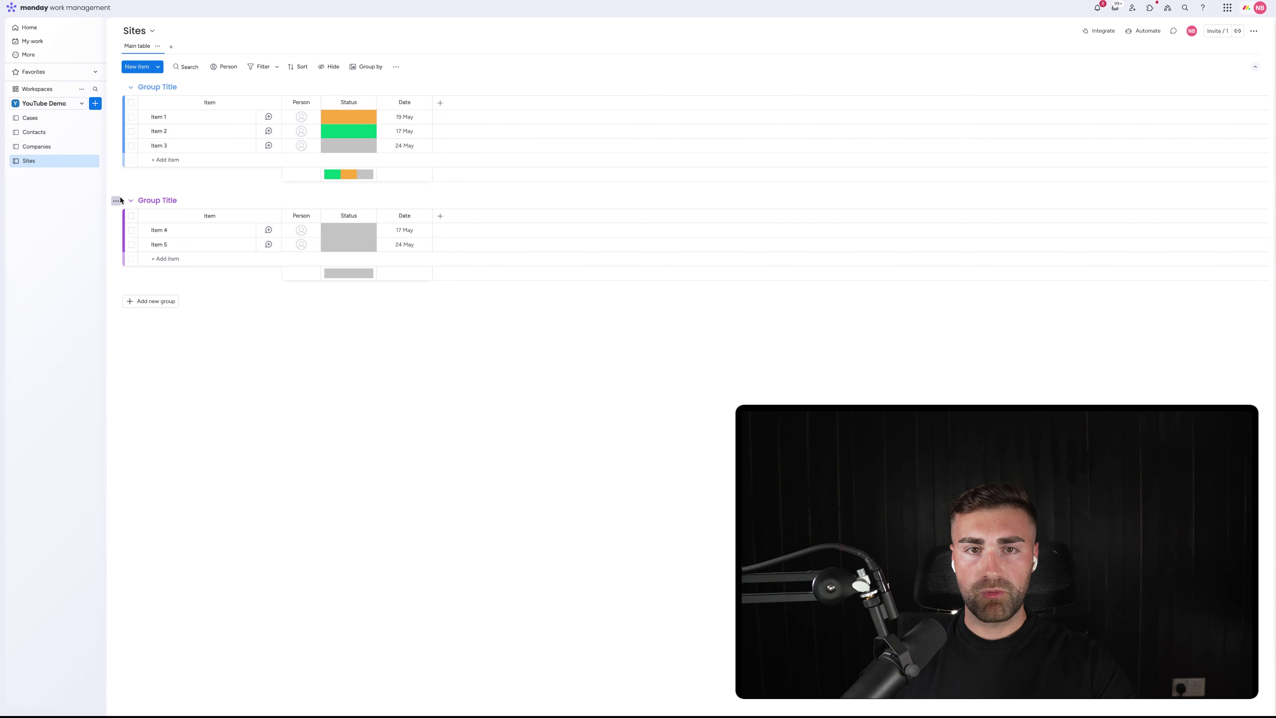
Delete the second group and rename the remaining group to All Sites
click(116, 201)
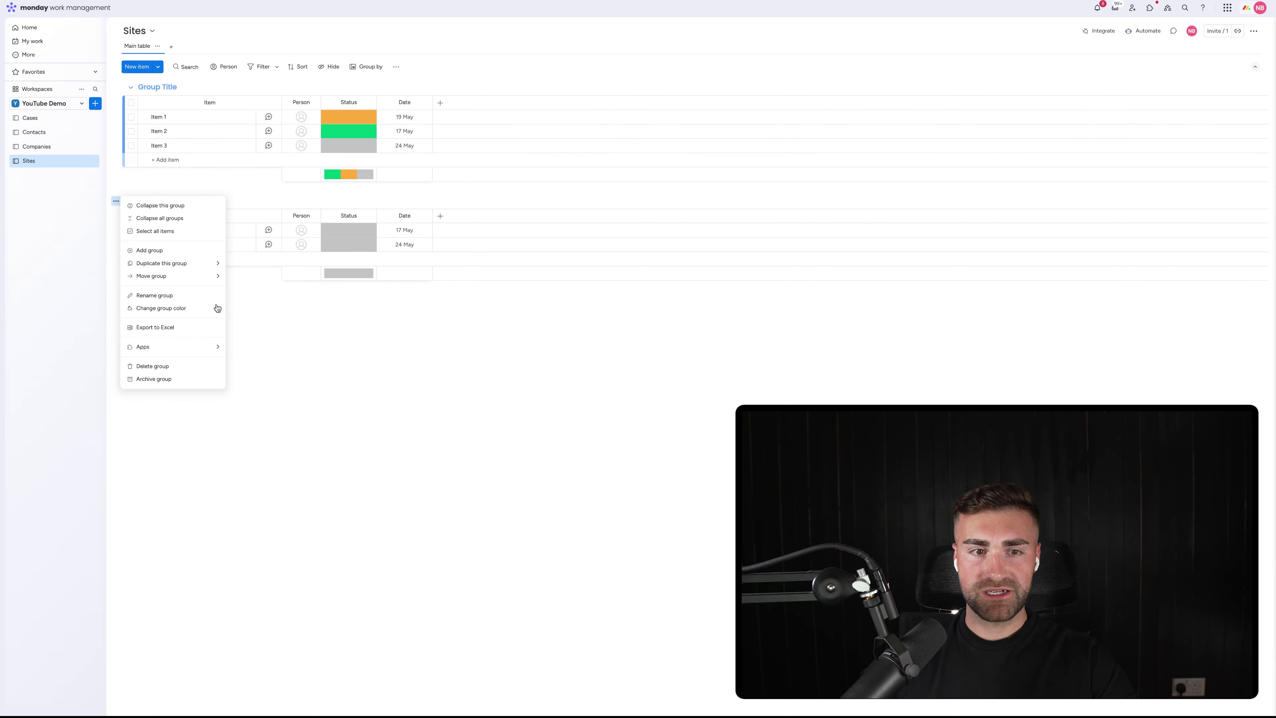
click(173, 367)
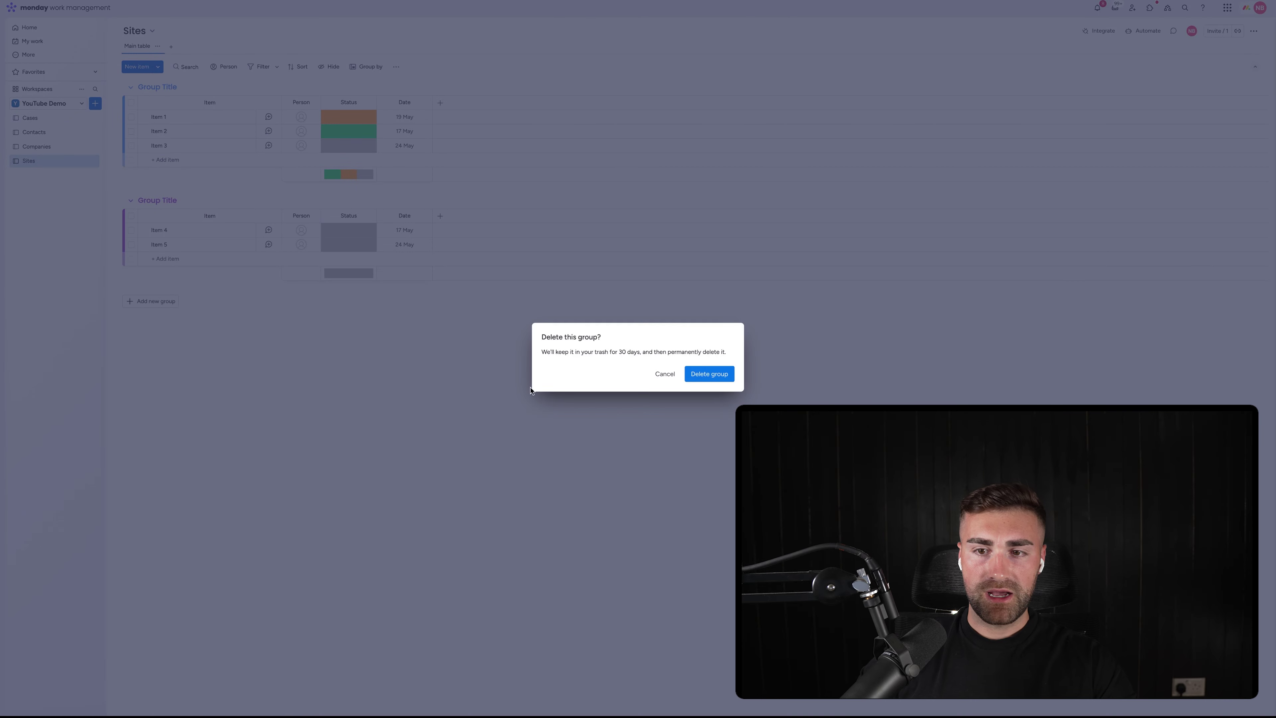
click(706, 374)
click(157, 86)
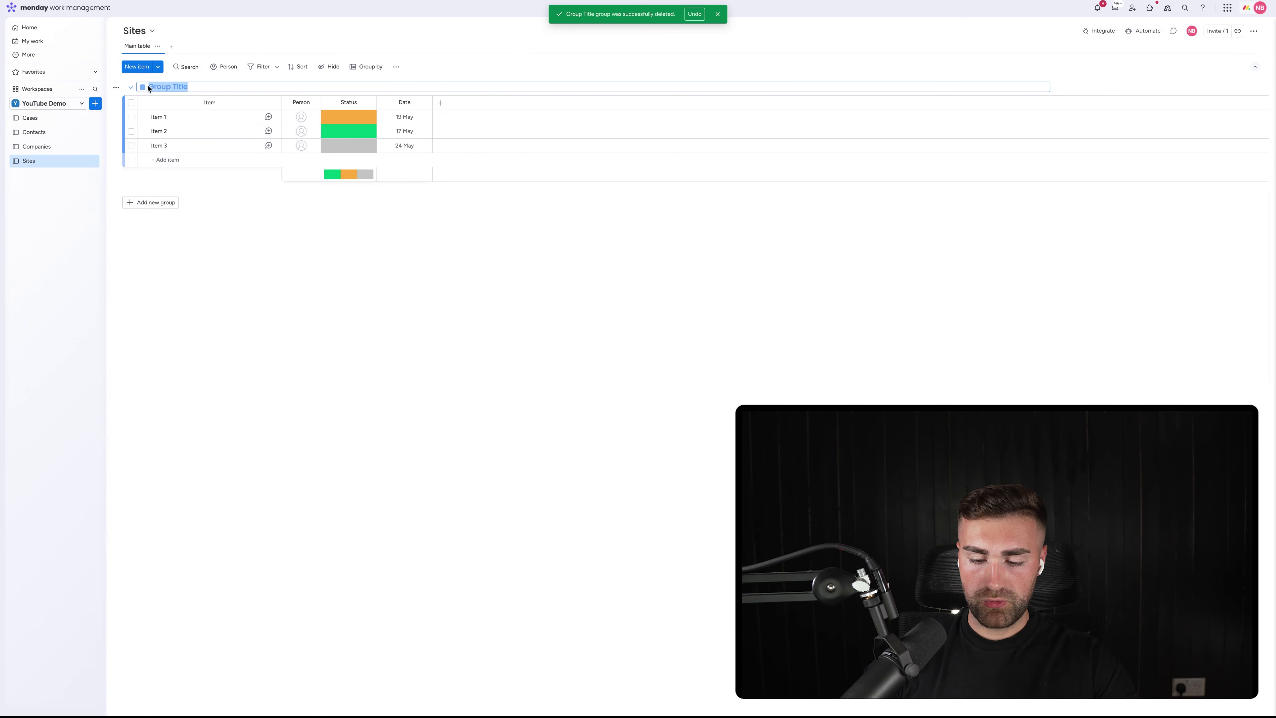
text(All Sites)
key(Return)
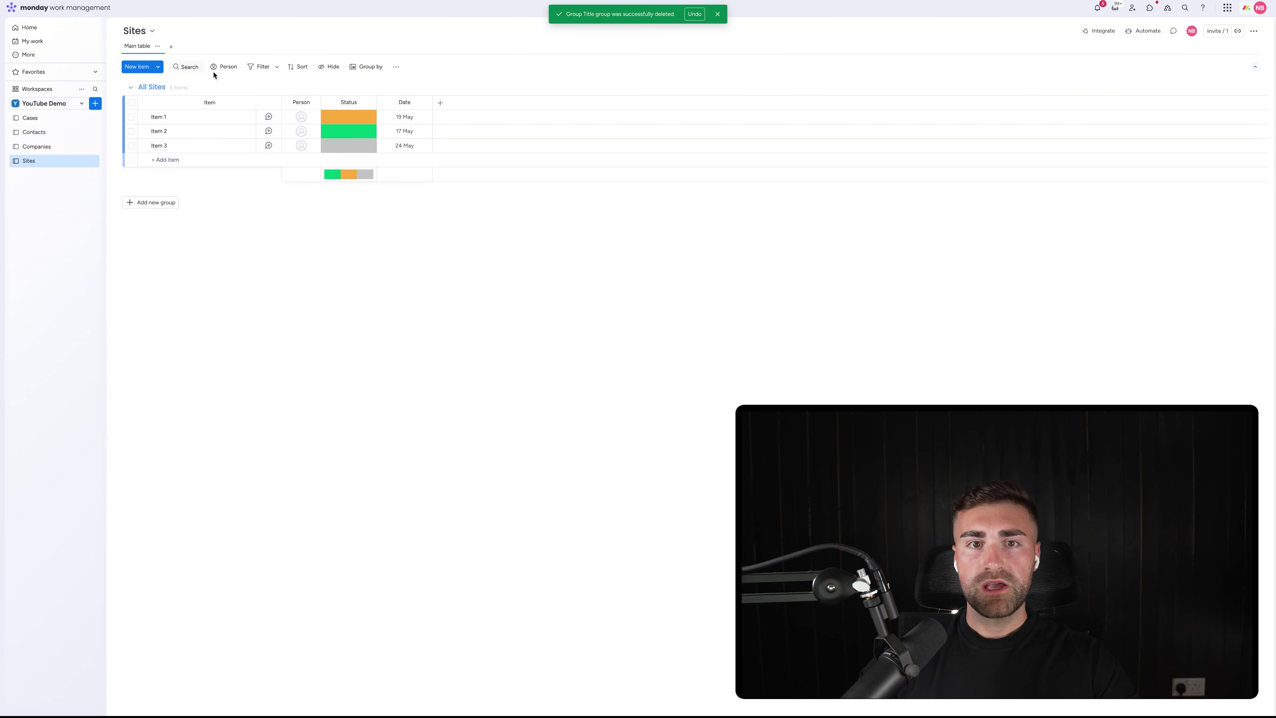
Delete the Status column from Sites and add a Location column
click(368, 102)
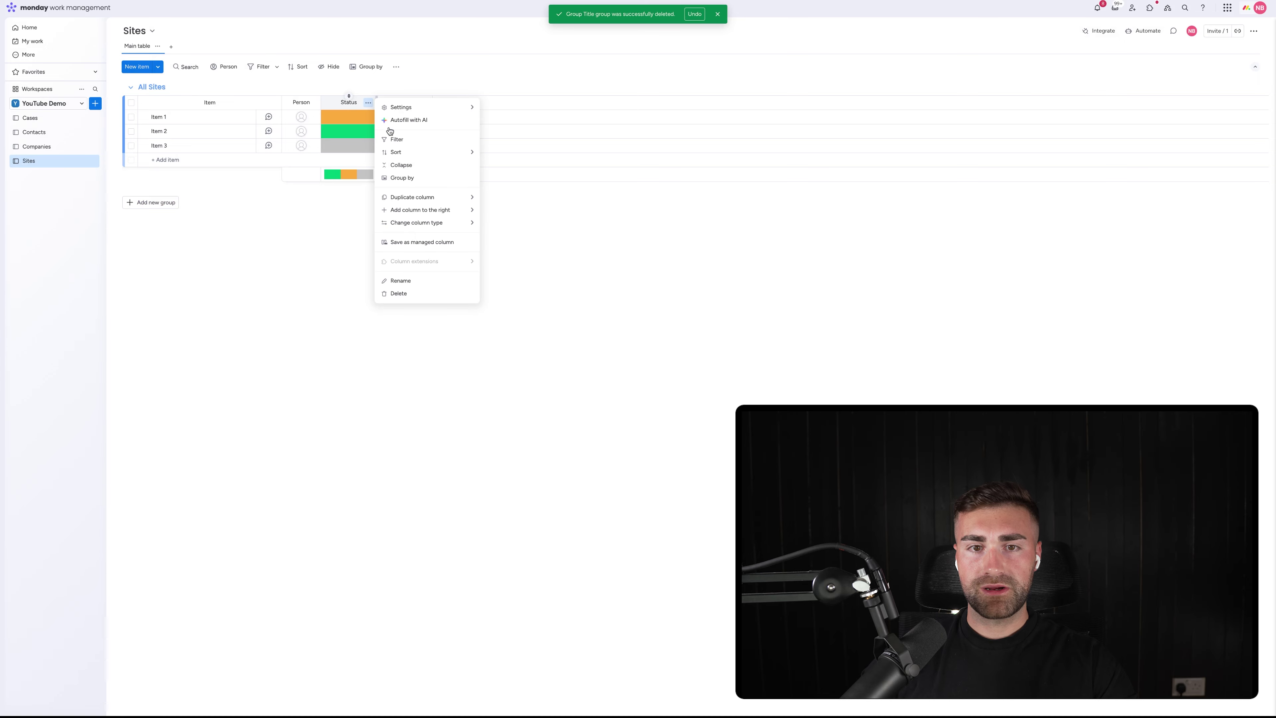
click(404, 300)
click(734, 59)
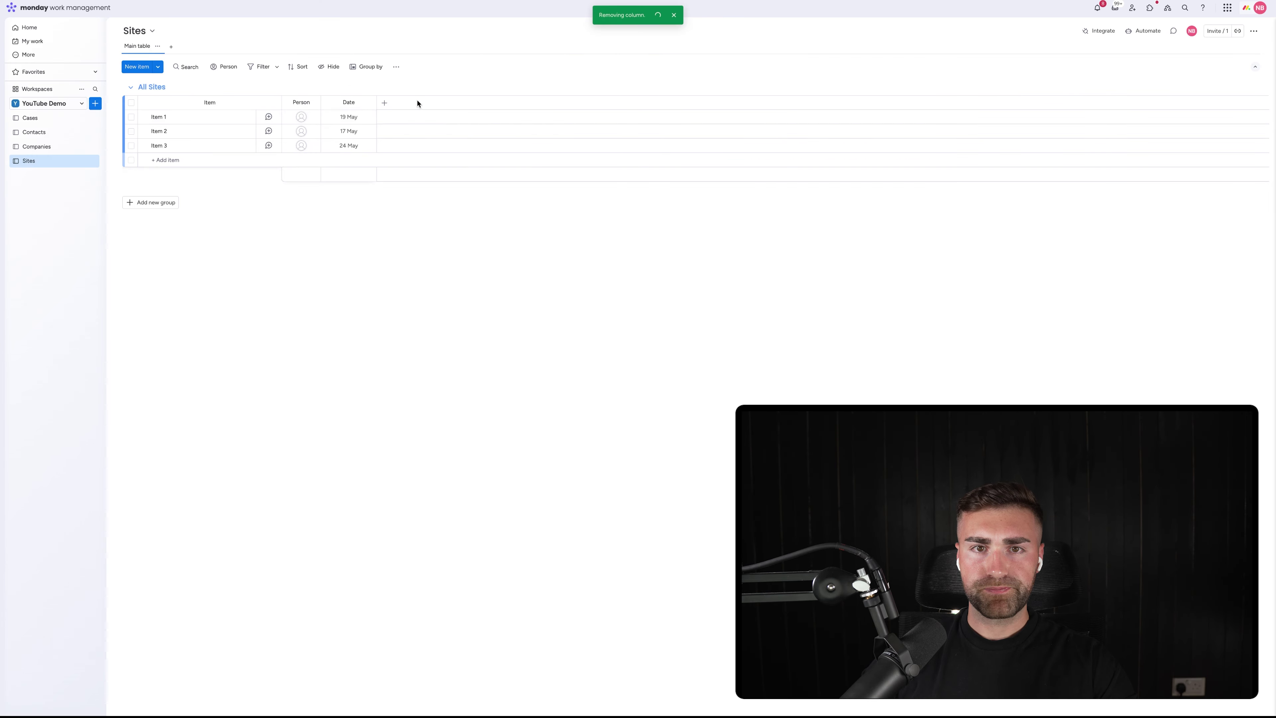
click(385, 103)
text(location)
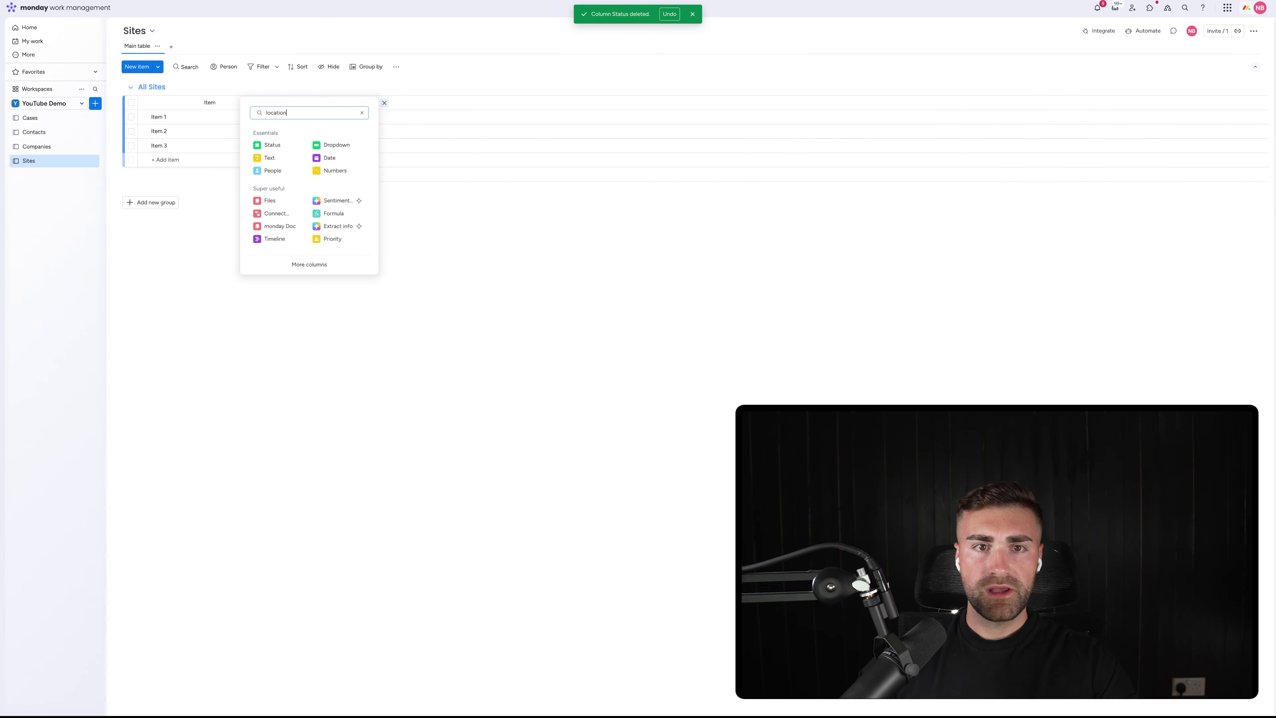
click(281, 146)
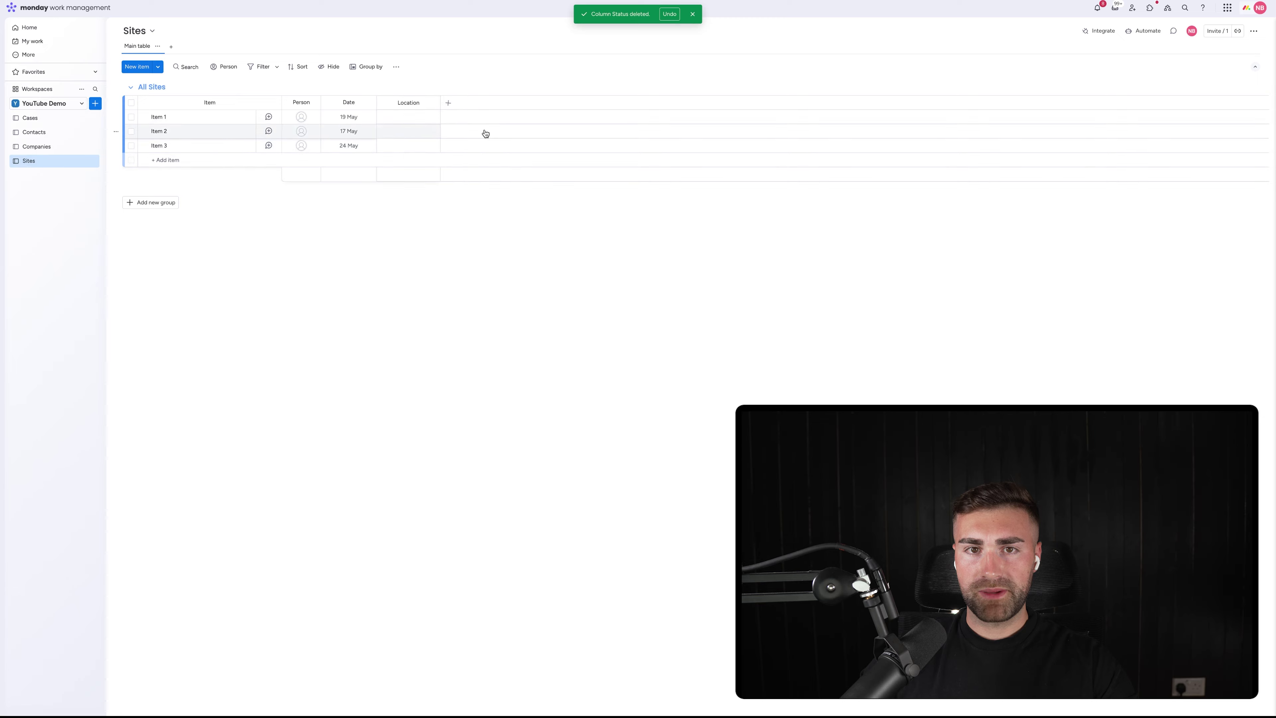
click(52, 120)
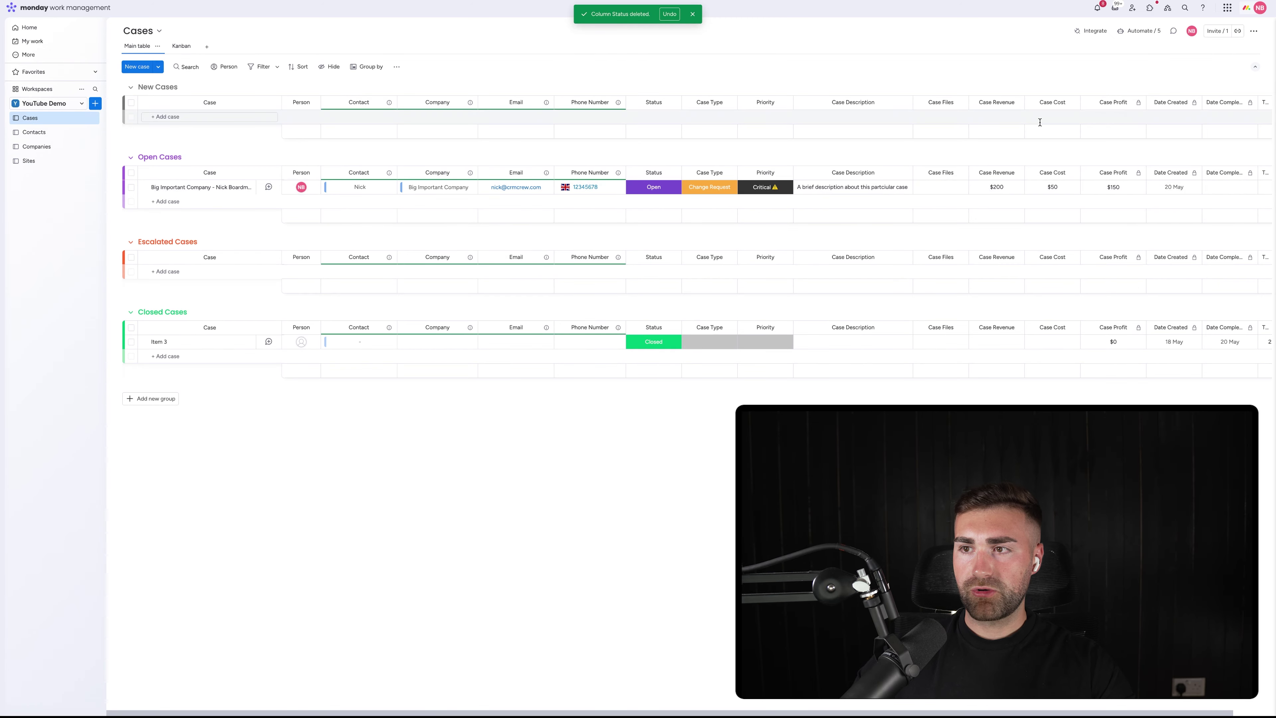
Add a Connect boards column to Cases, linking it to the Sites board
click(1250, 103)
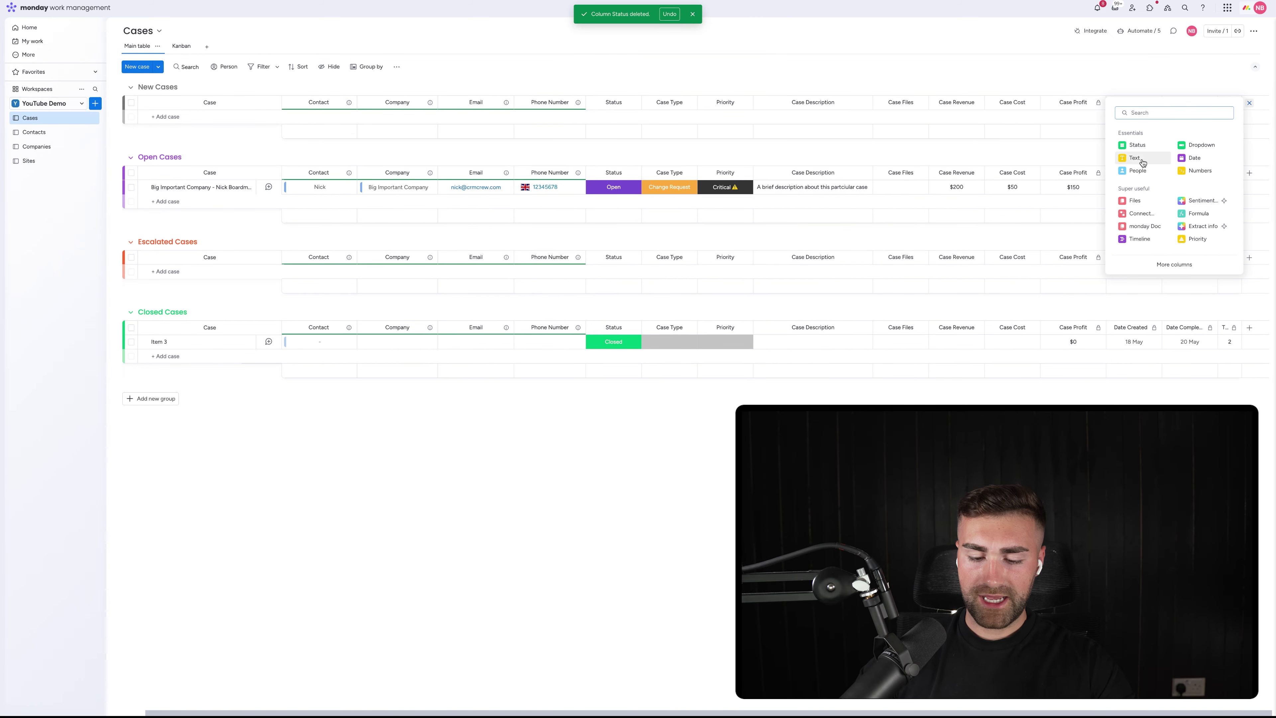
text(connect)
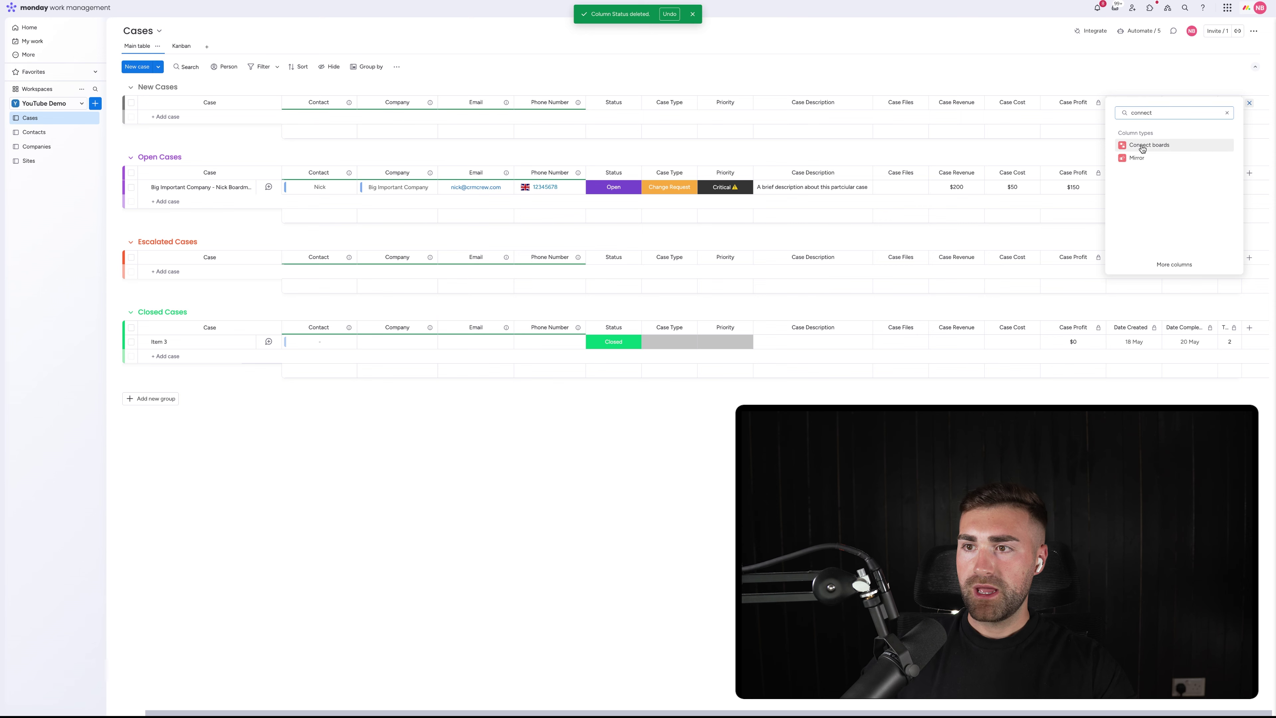
click(1142, 146)
click(1139, 203)
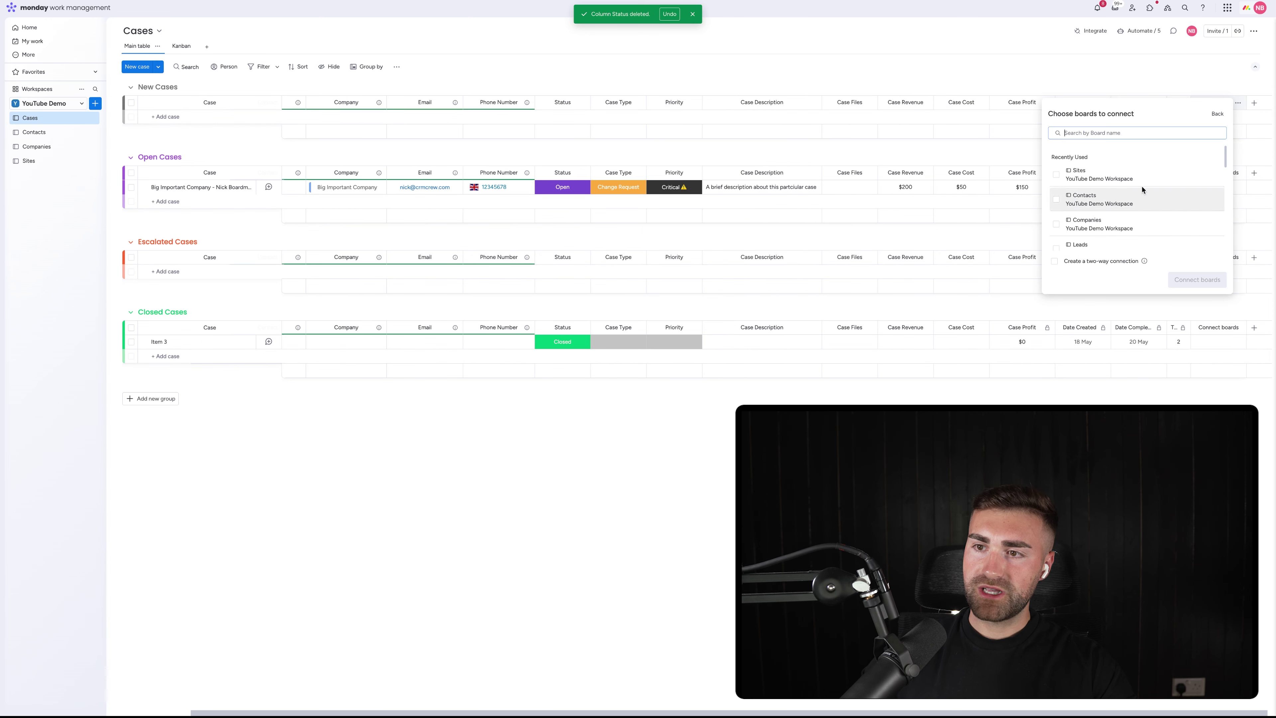
click(1080, 176)
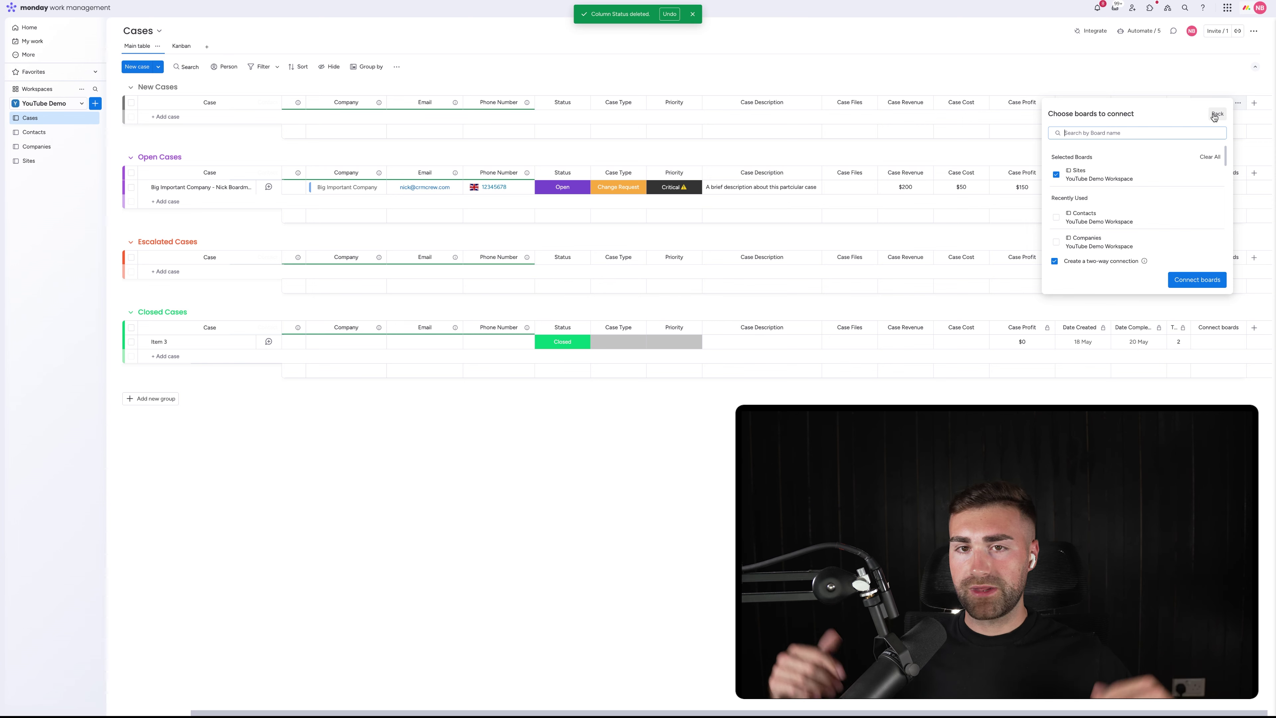
Delete the Connect boards column from the Cases board
click(1180, 68)
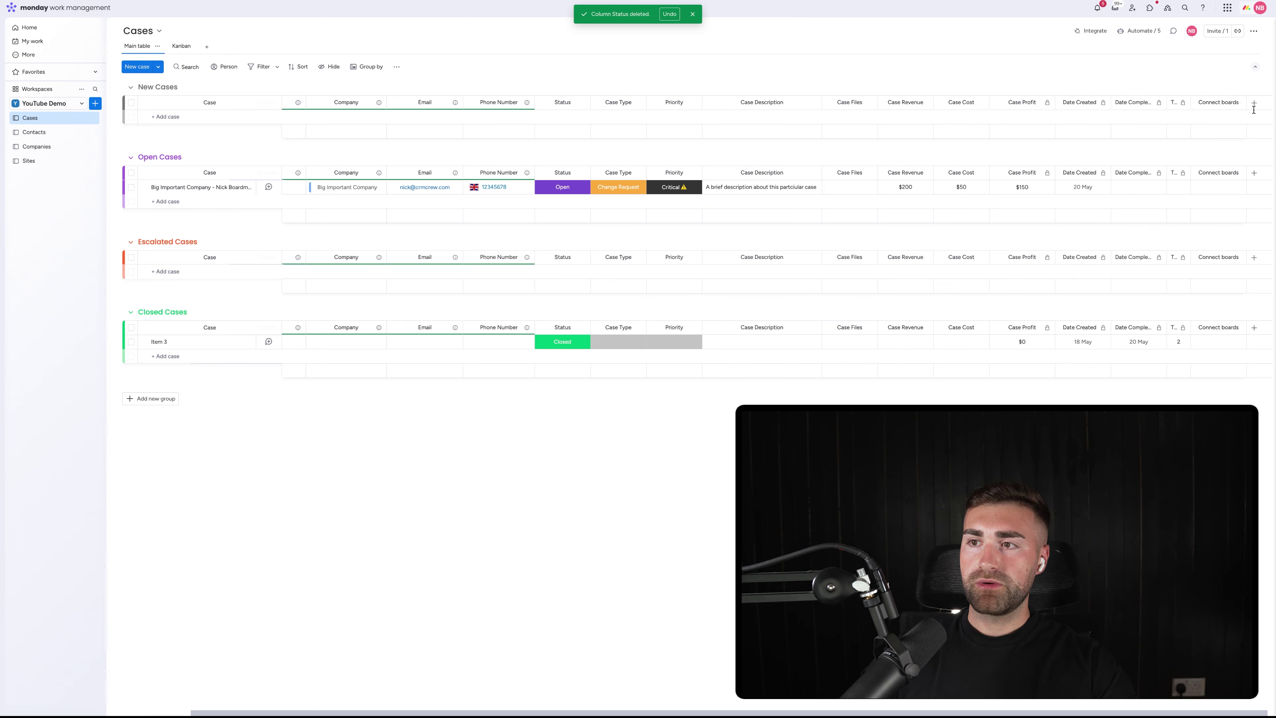
click(1238, 102)
click(1173, 251)
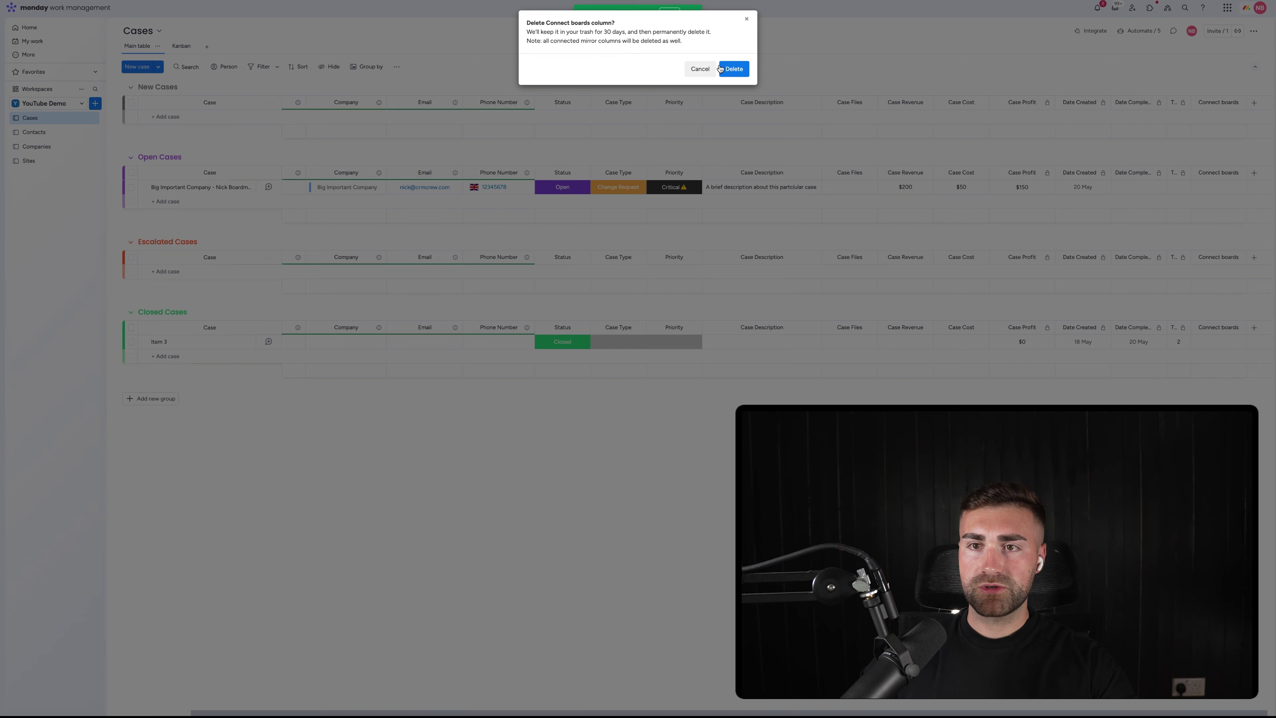
click(734, 68)
Delete the Sites board and return to the Cases board
click(30, 160)
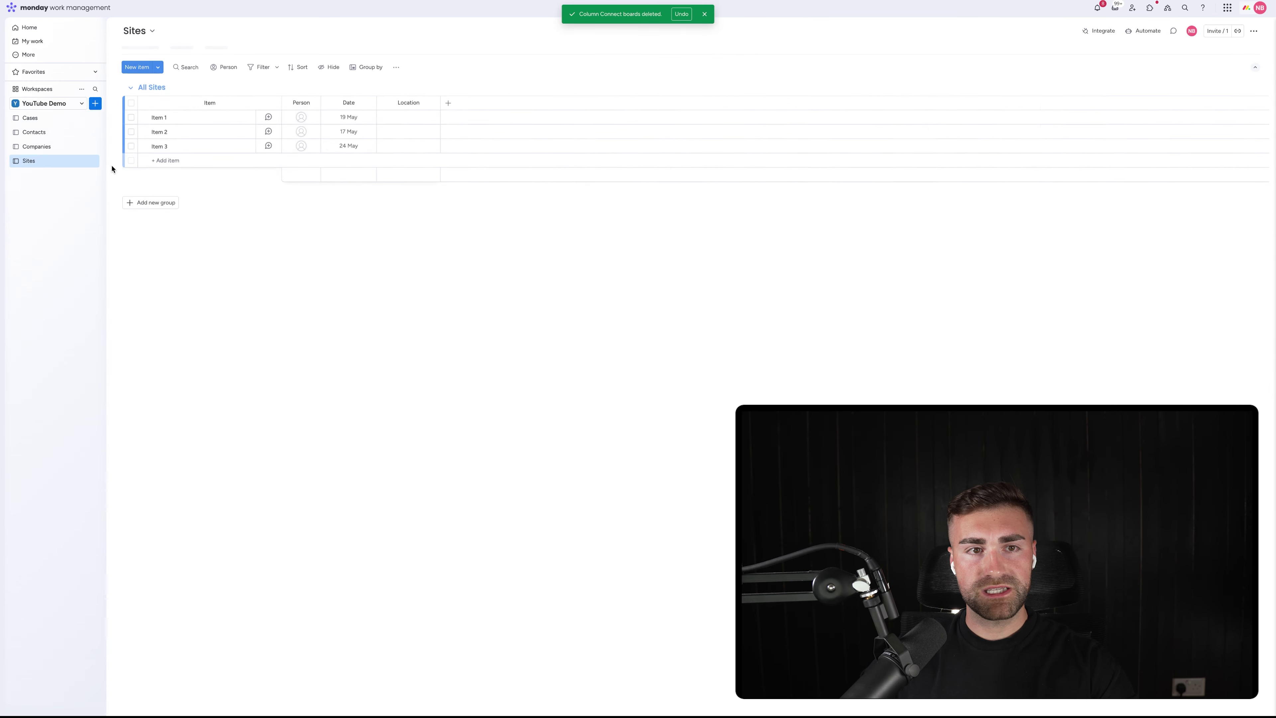
click(88, 162)
click(117, 284)
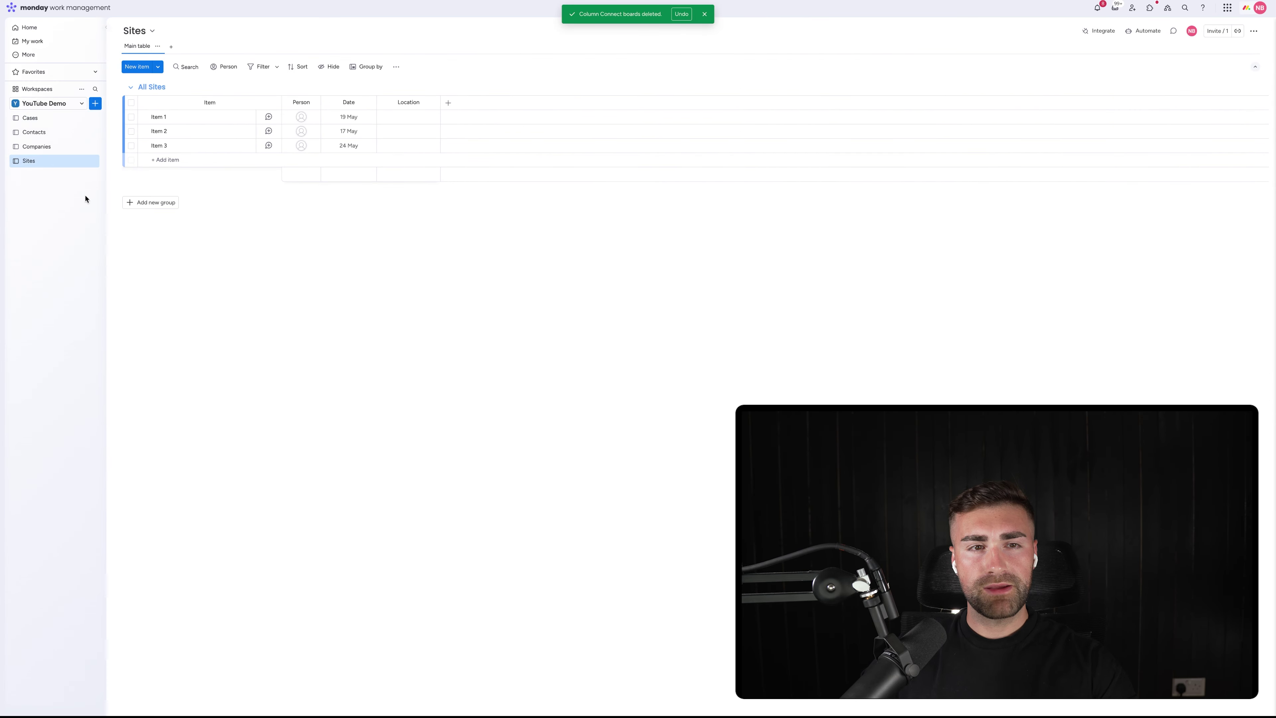
click(88, 162)
click(130, 269)
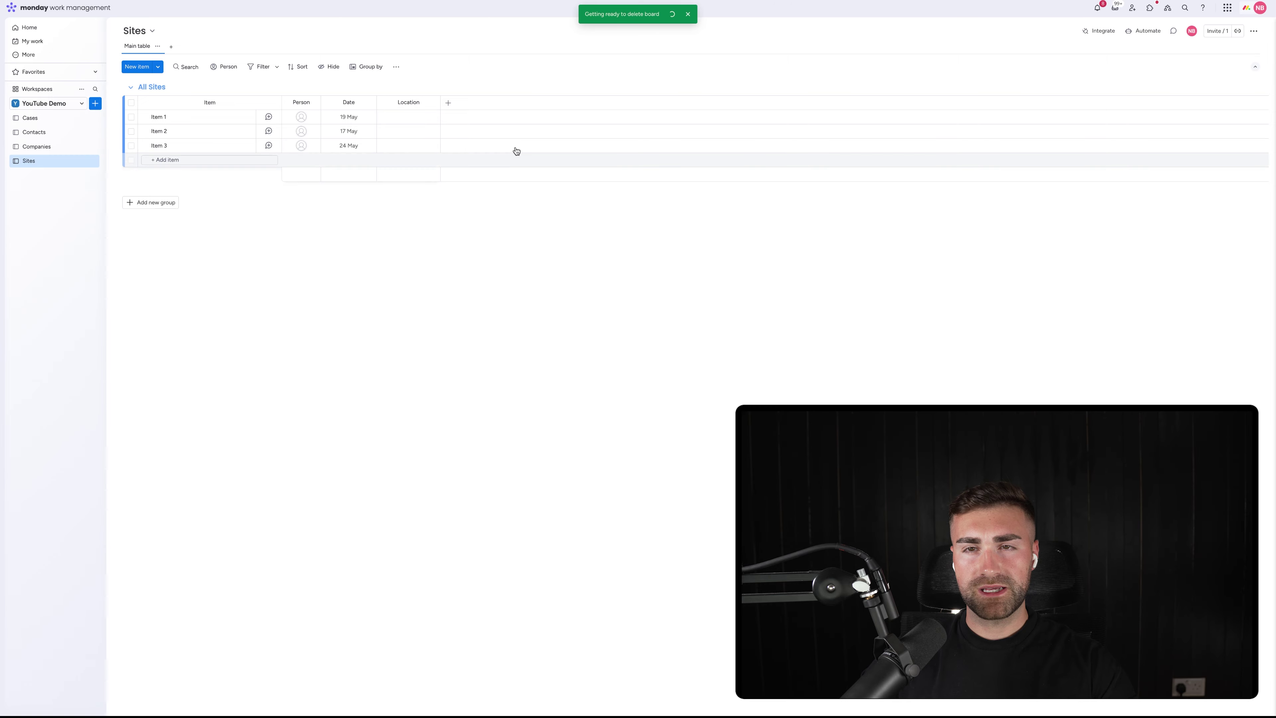
click(12, 120)
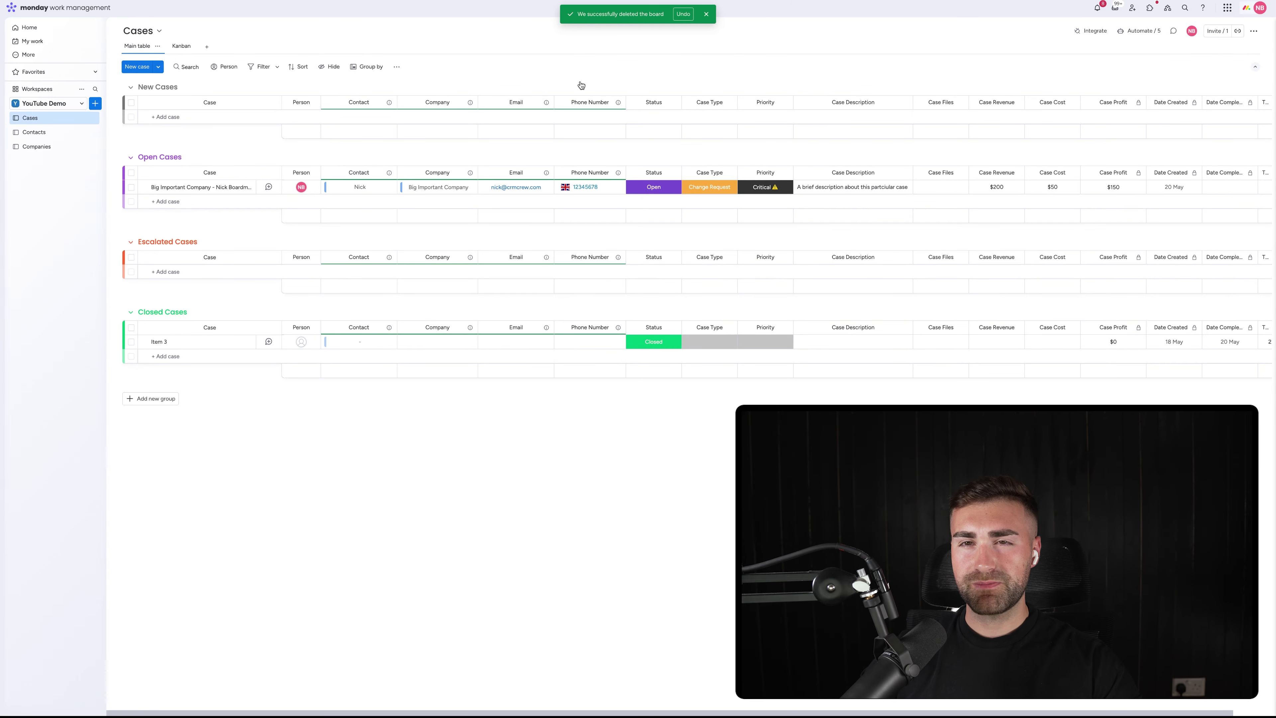
click(705, 15)
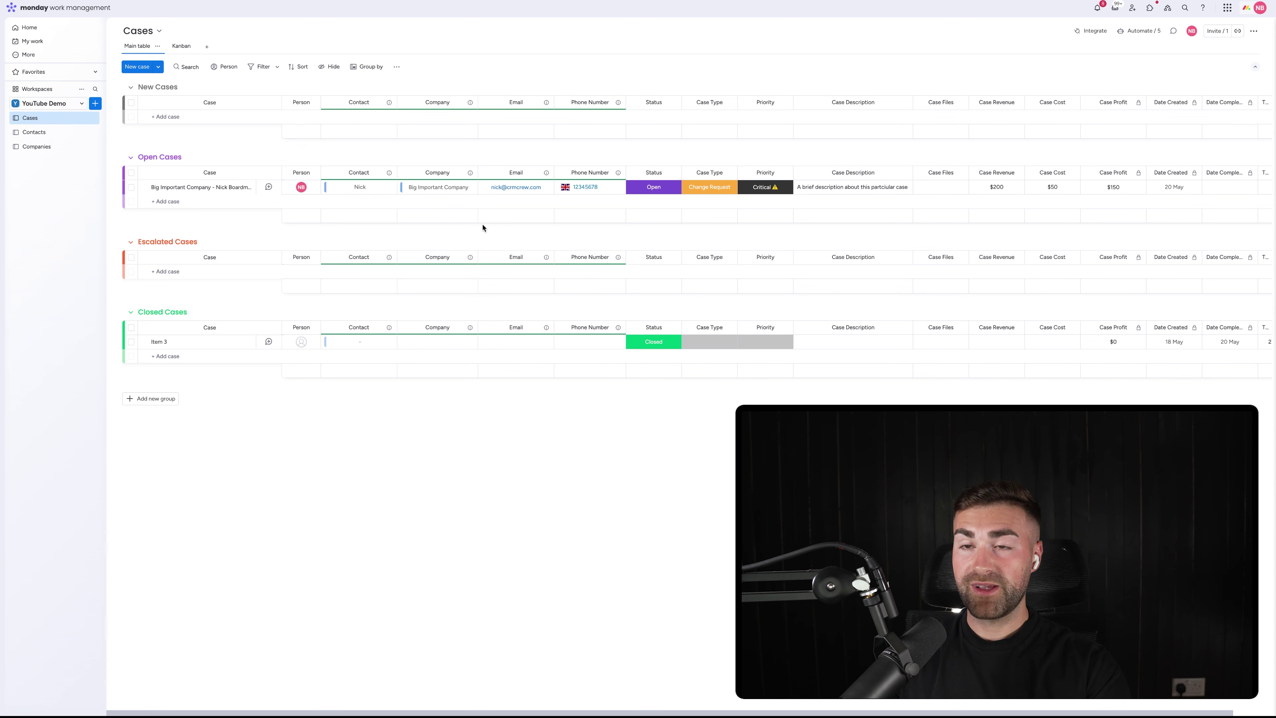
Open the Add view dropdown next to the Main table and Kanban tabs
scroll(516, 232, right, 1)
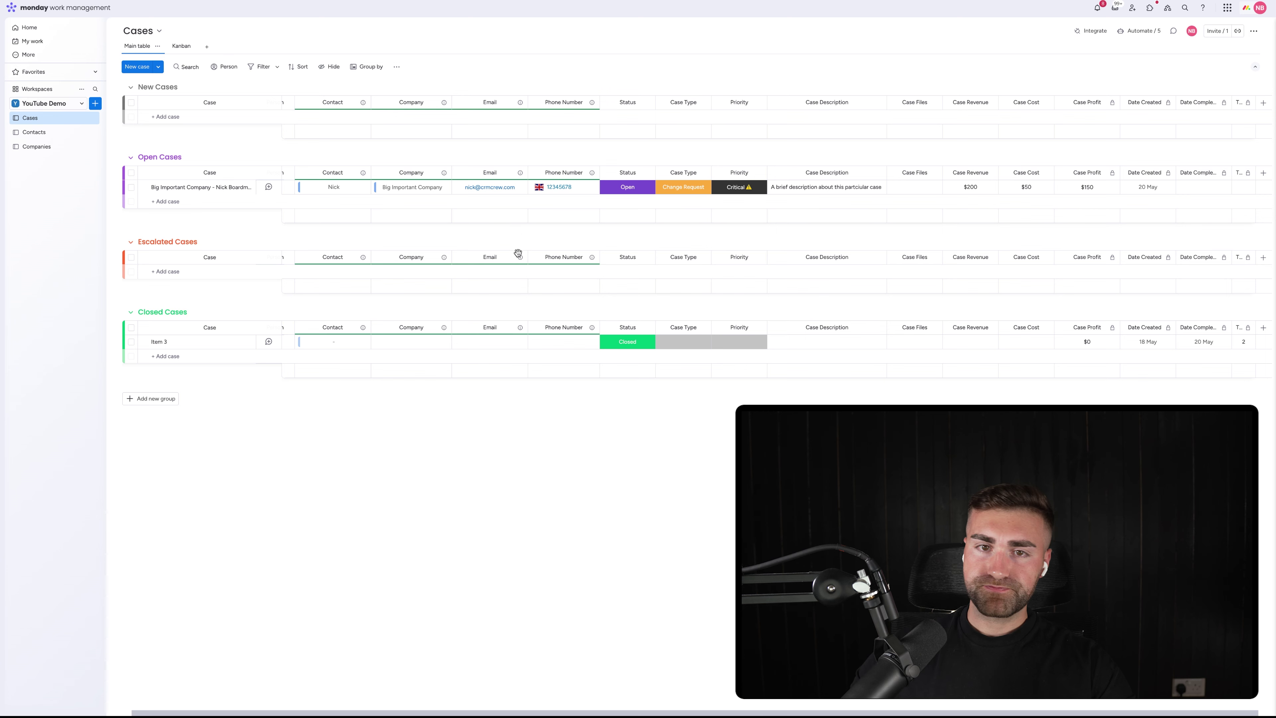
scroll(518, 253, left, 1)
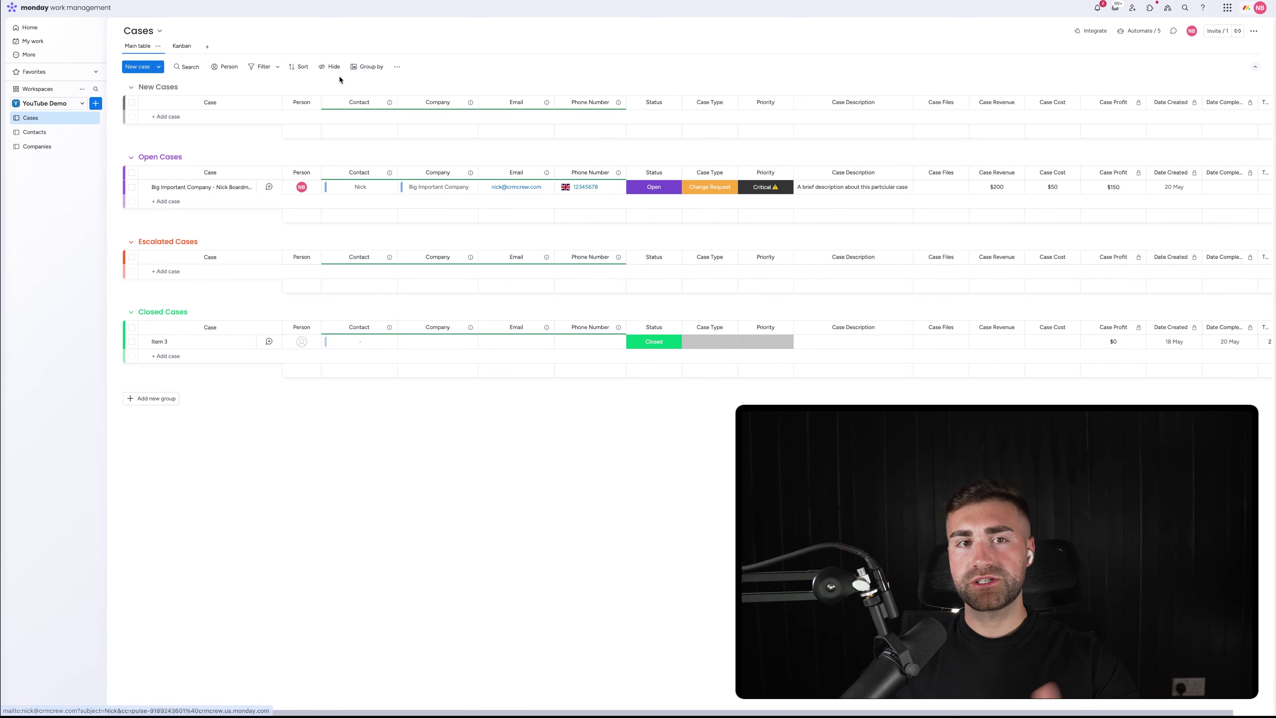
click(208, 46)
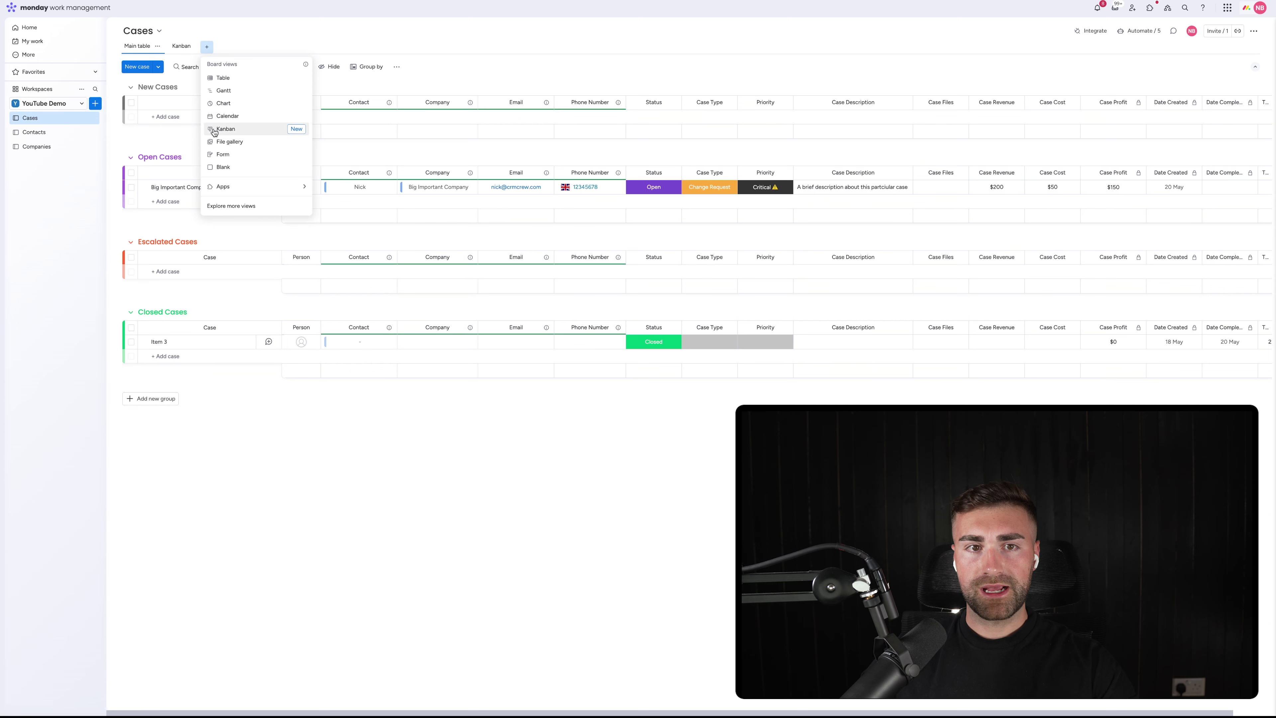
Add a Form view to Cases, refresh it after the loading error, and edit the form
click(540, 218)
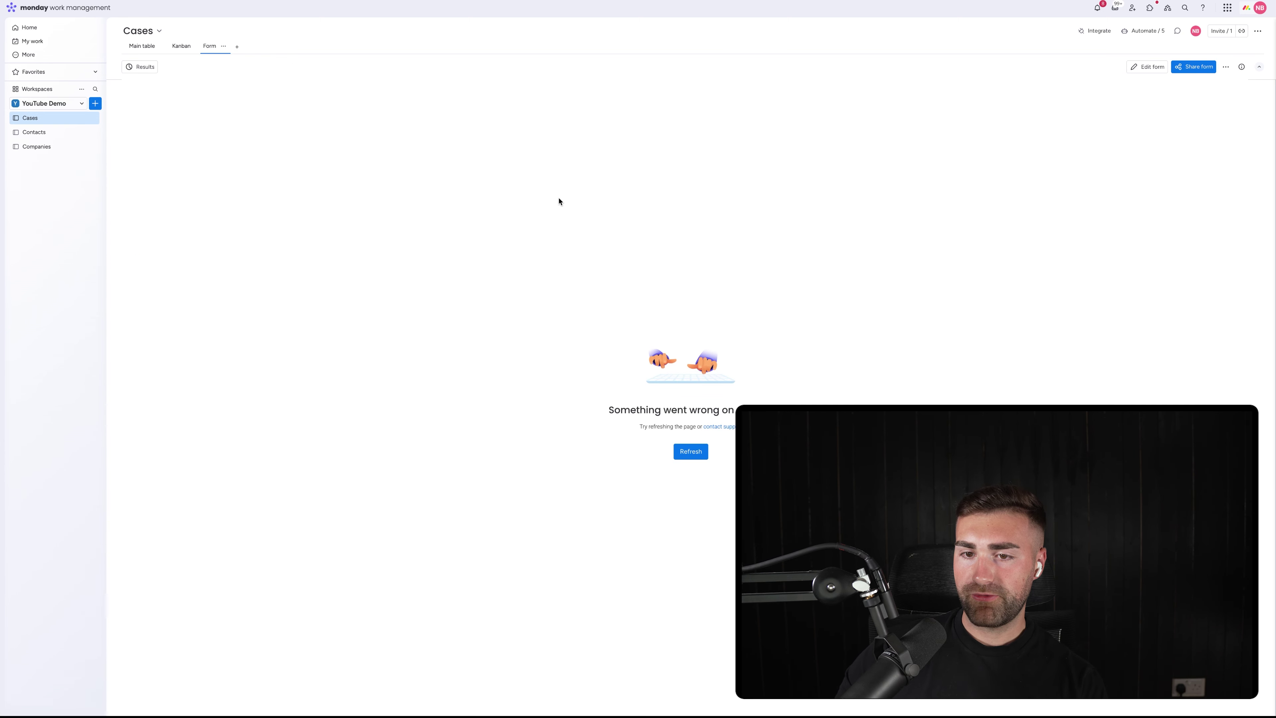
click(687, 457)
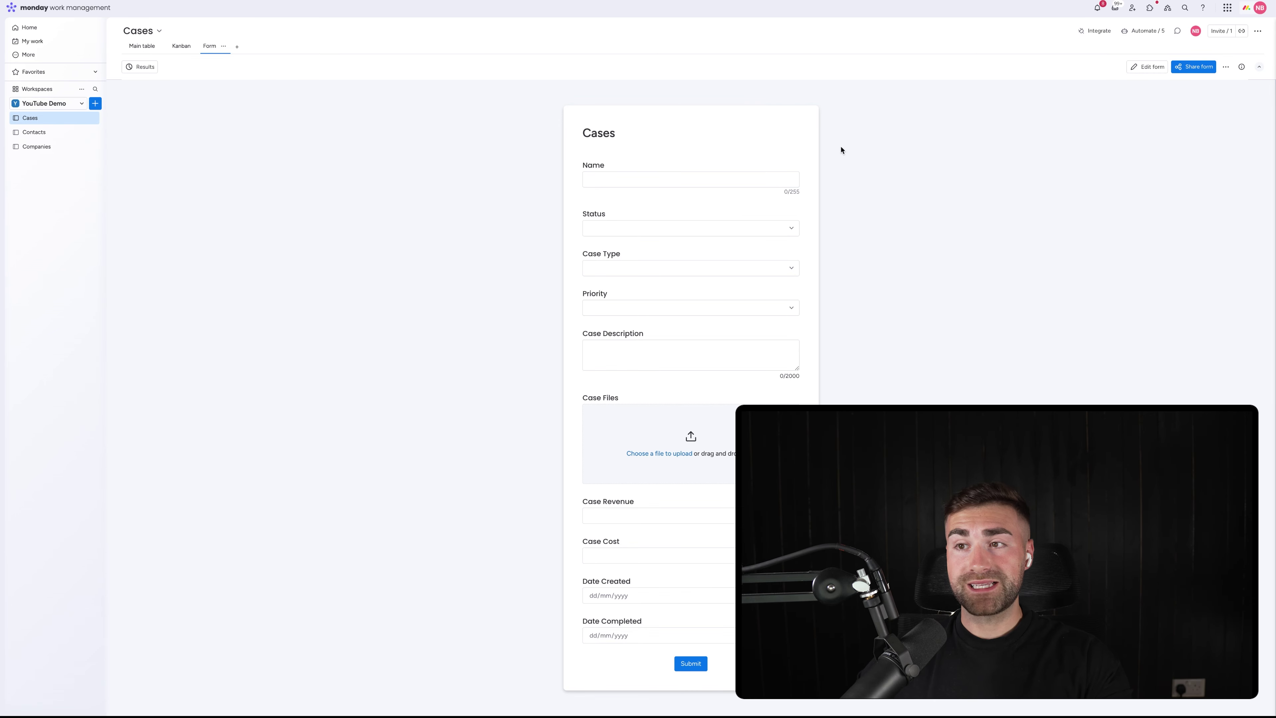
click(1149, 66)
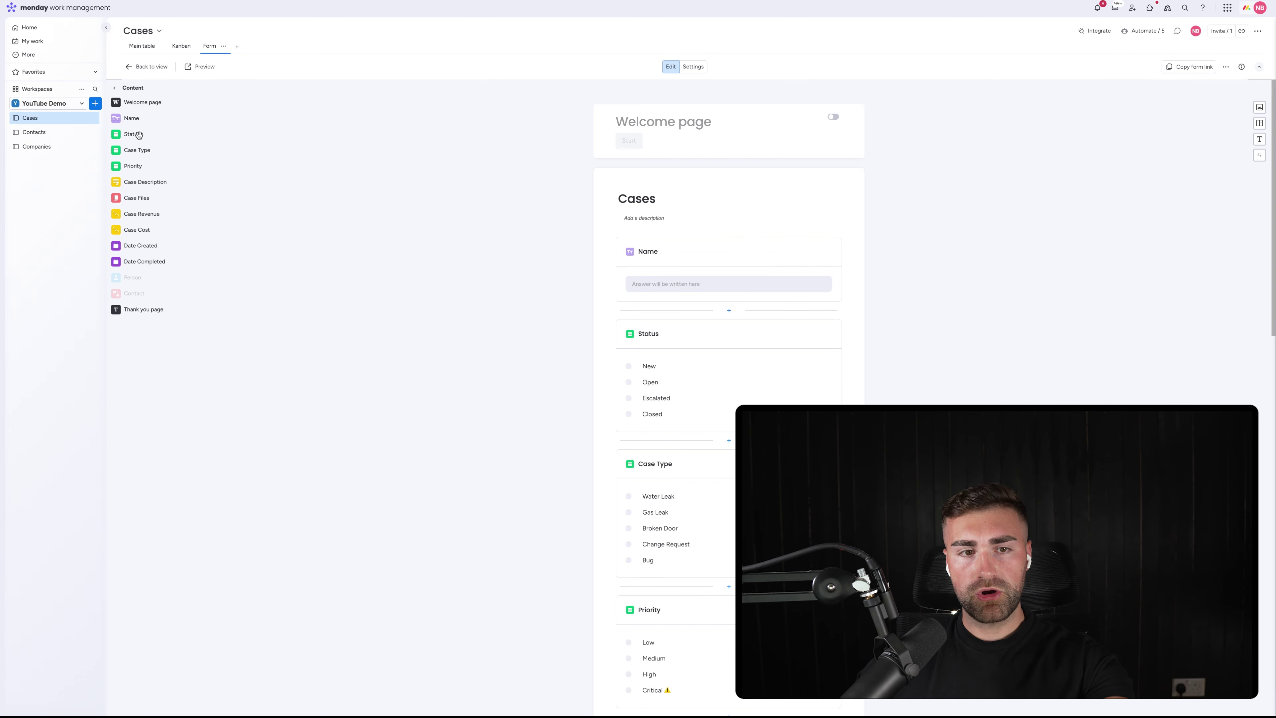
Hide the Date Created and Date Completed questions on the form
scroll(712, 387, down, 2)
scroll(712, 387, down, 10)
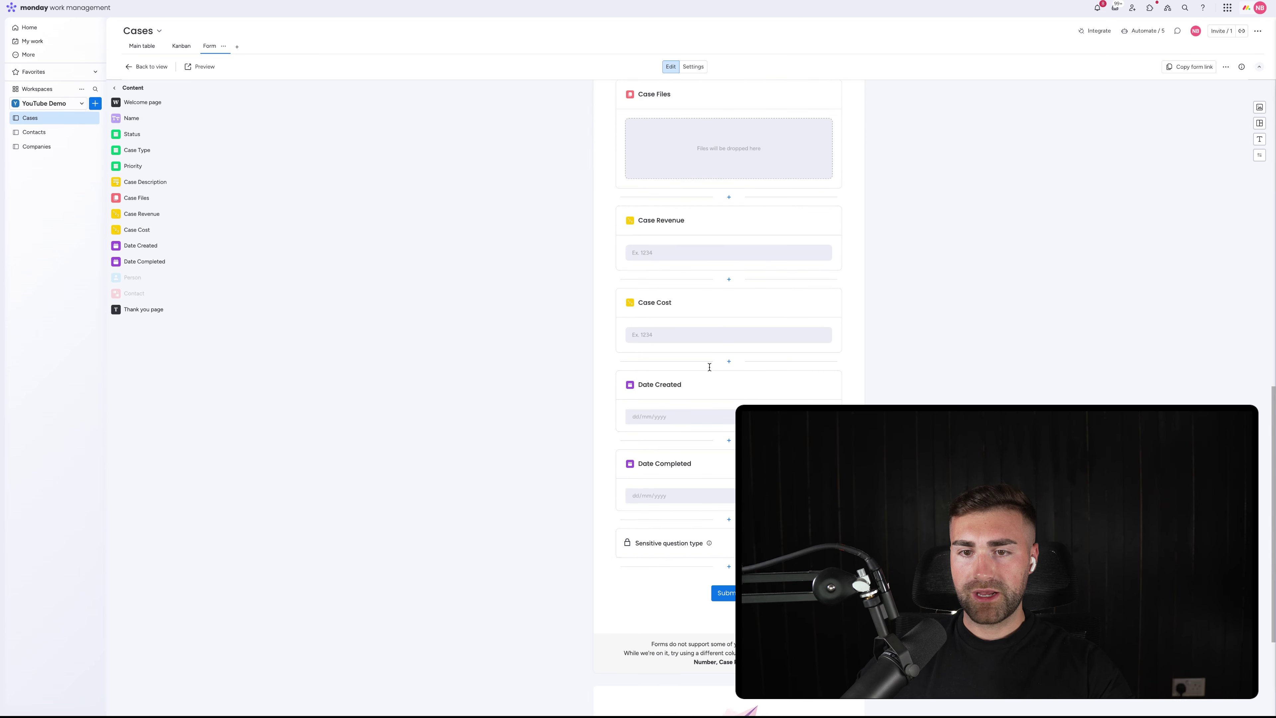
click(683, 318)
scroll(683, 317, down, 4)
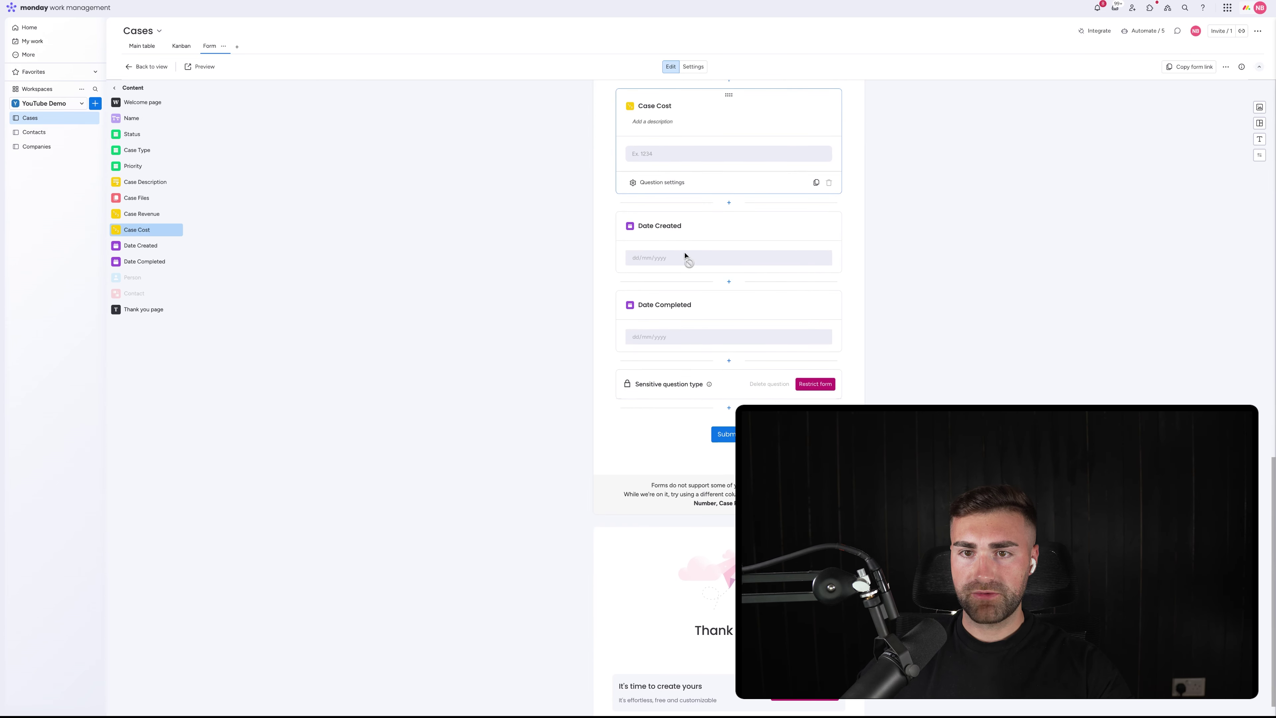
click(684, 226)
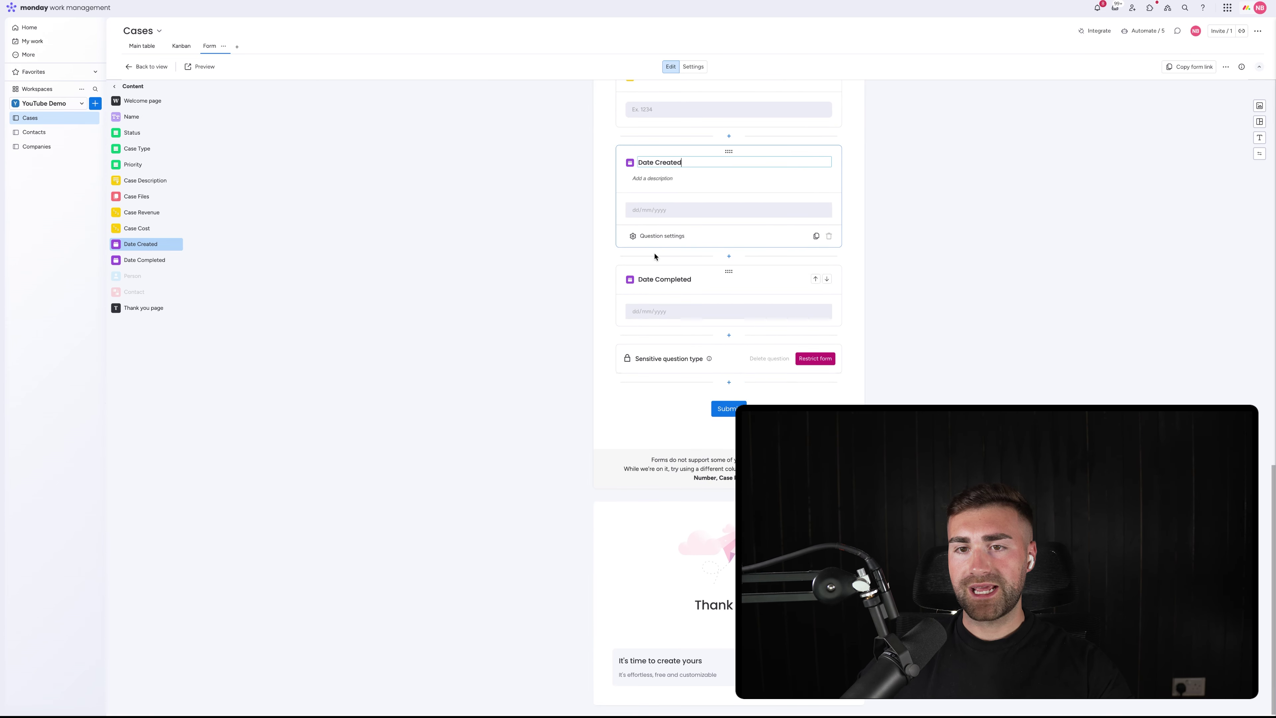
click(649, 237)
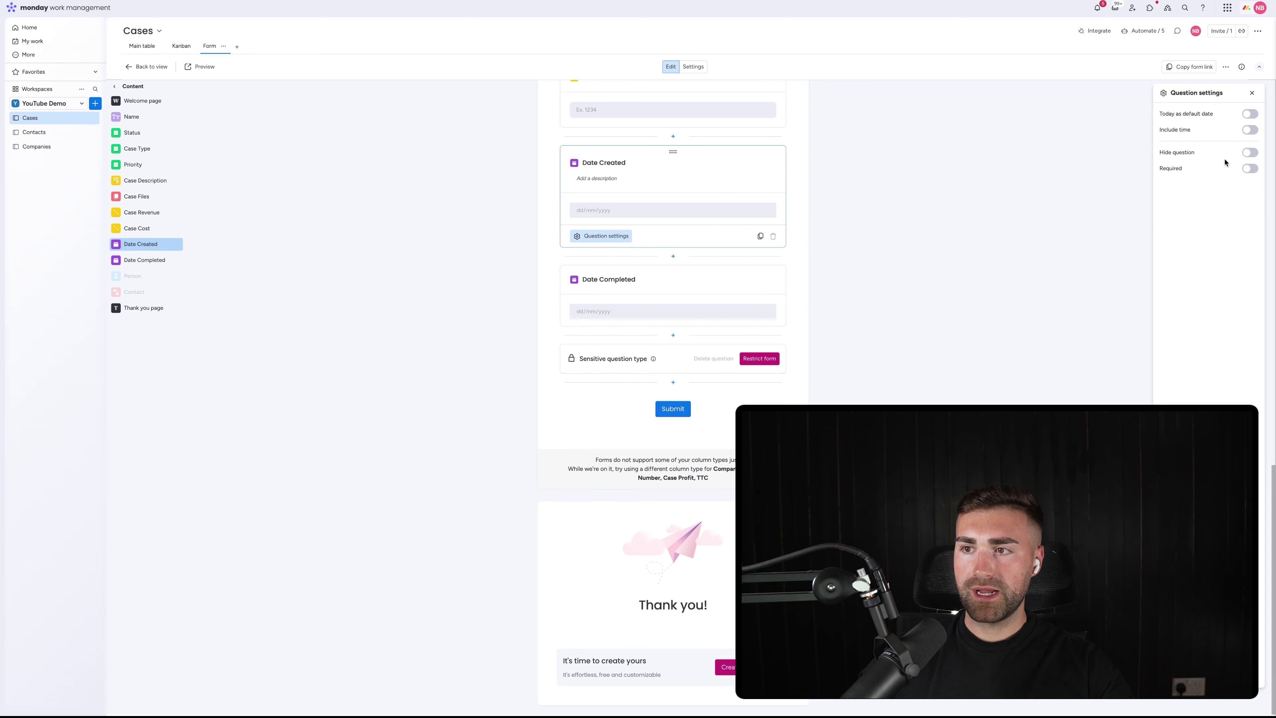
click(1256, 153)
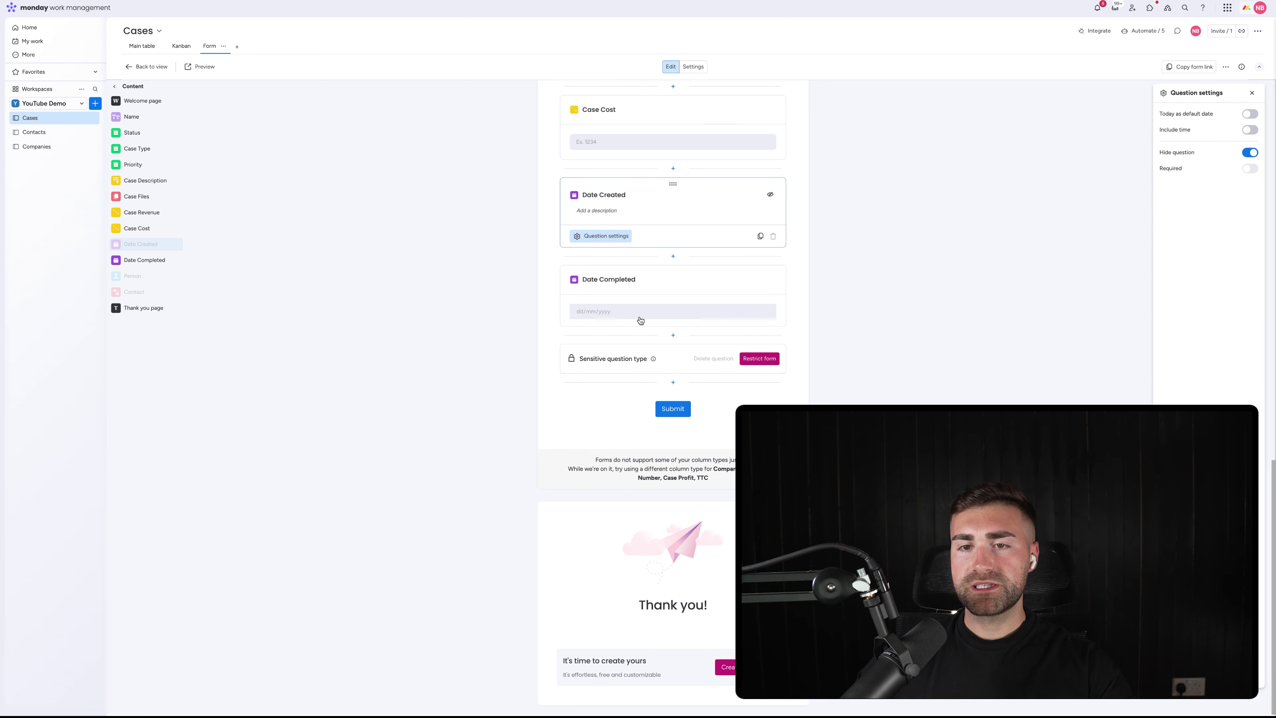
click(631, 284)
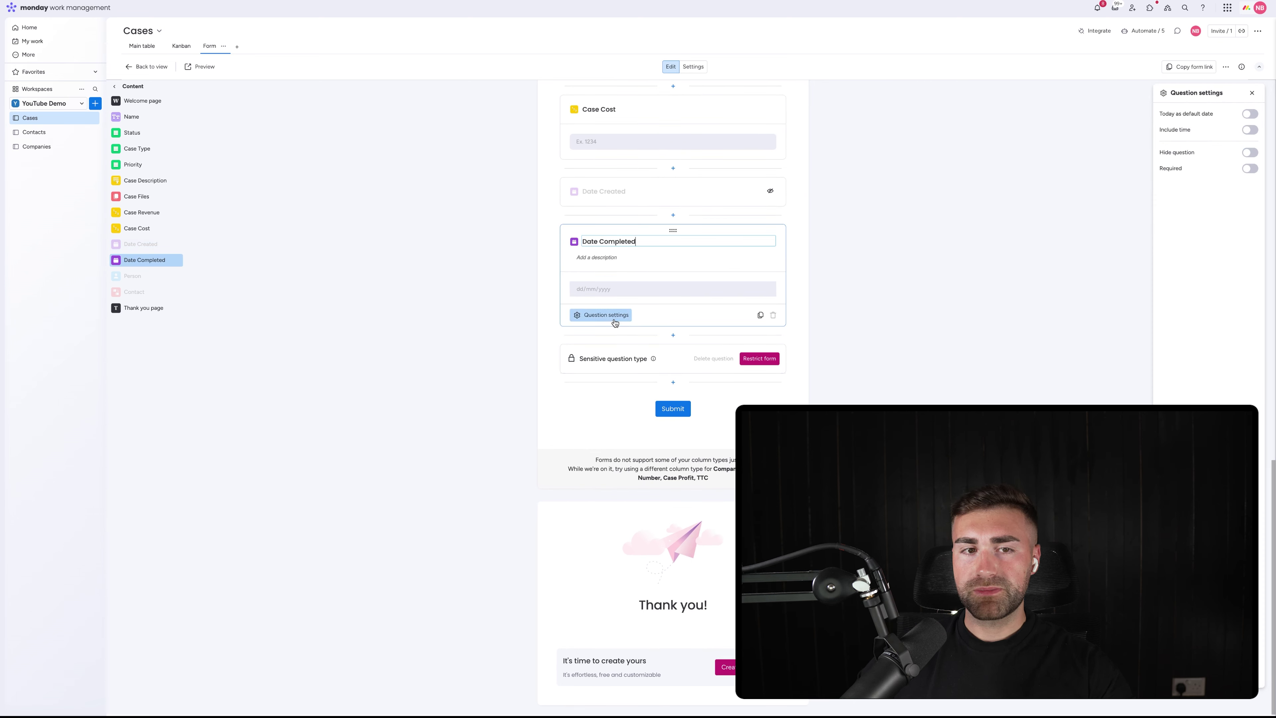
click(615, 323)
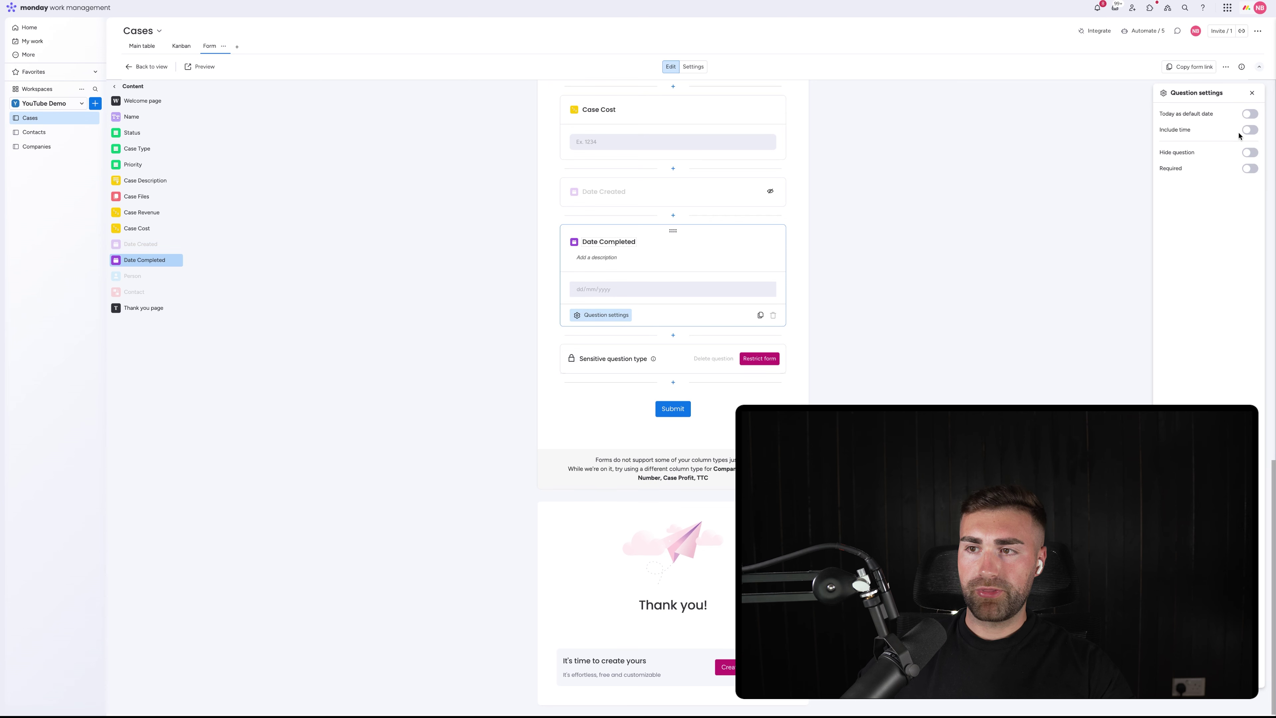
click(1250, 152)
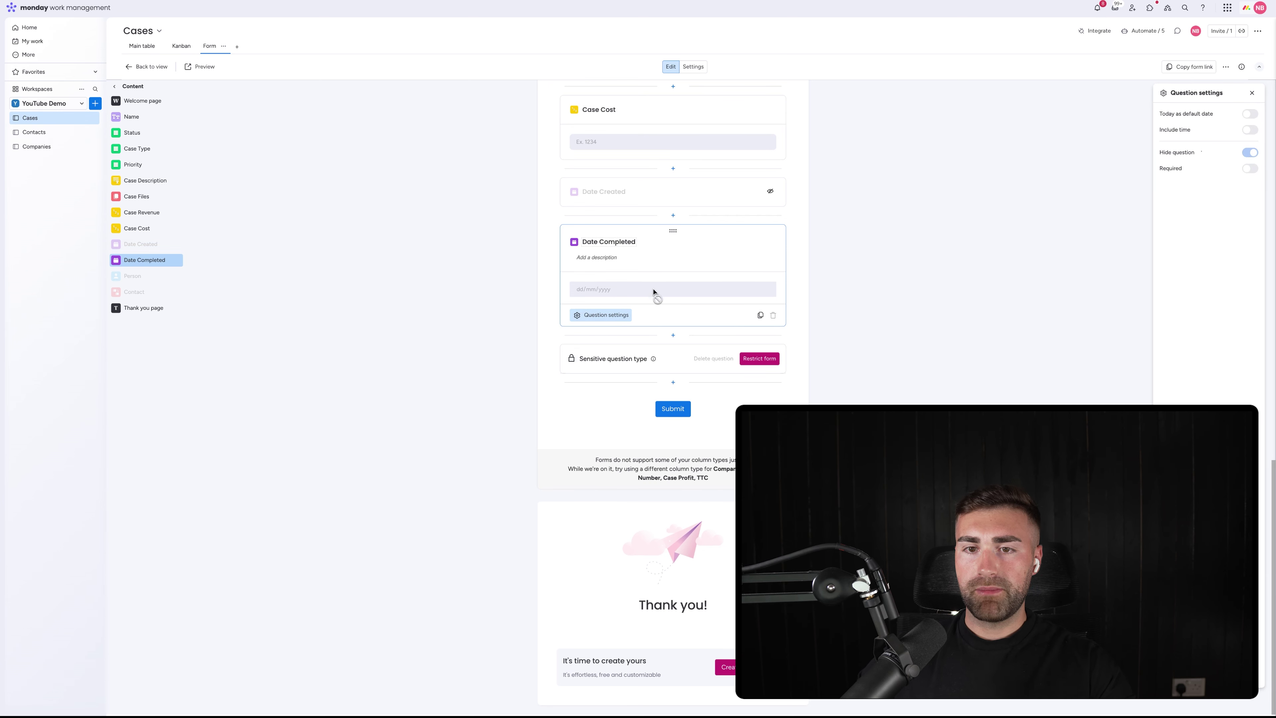
Hide the Case Cost and Case Revenue questions on the form
scroll(663, 302, up, 1)
click(849, 312)
scroll(686, 306, up, 1)
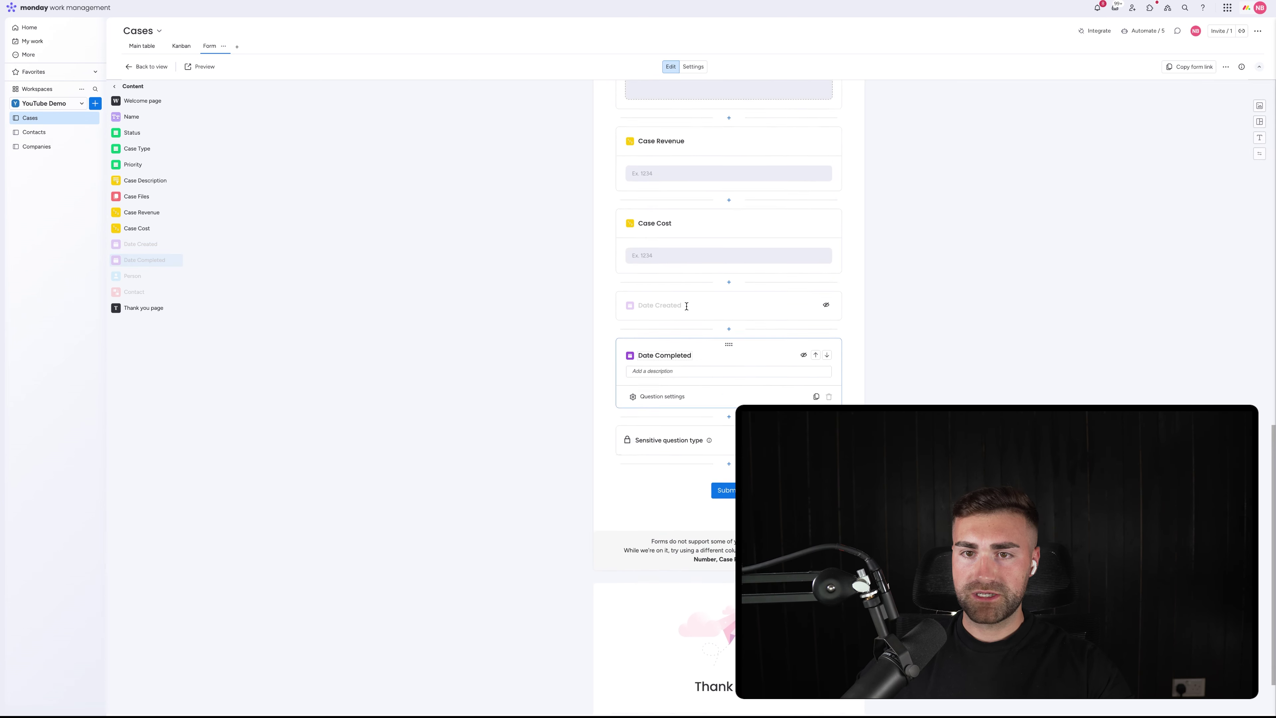
scroll(686, 307, up, 3)
click(676, 358)
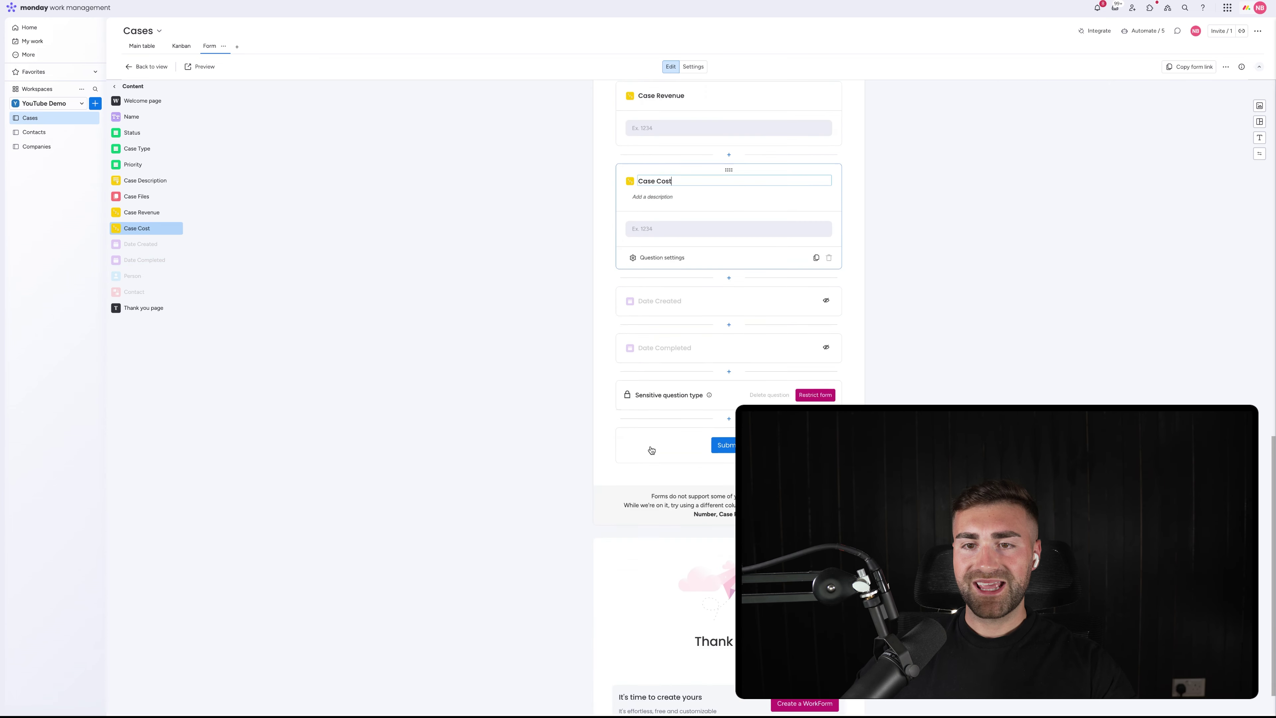
click(653, 222)
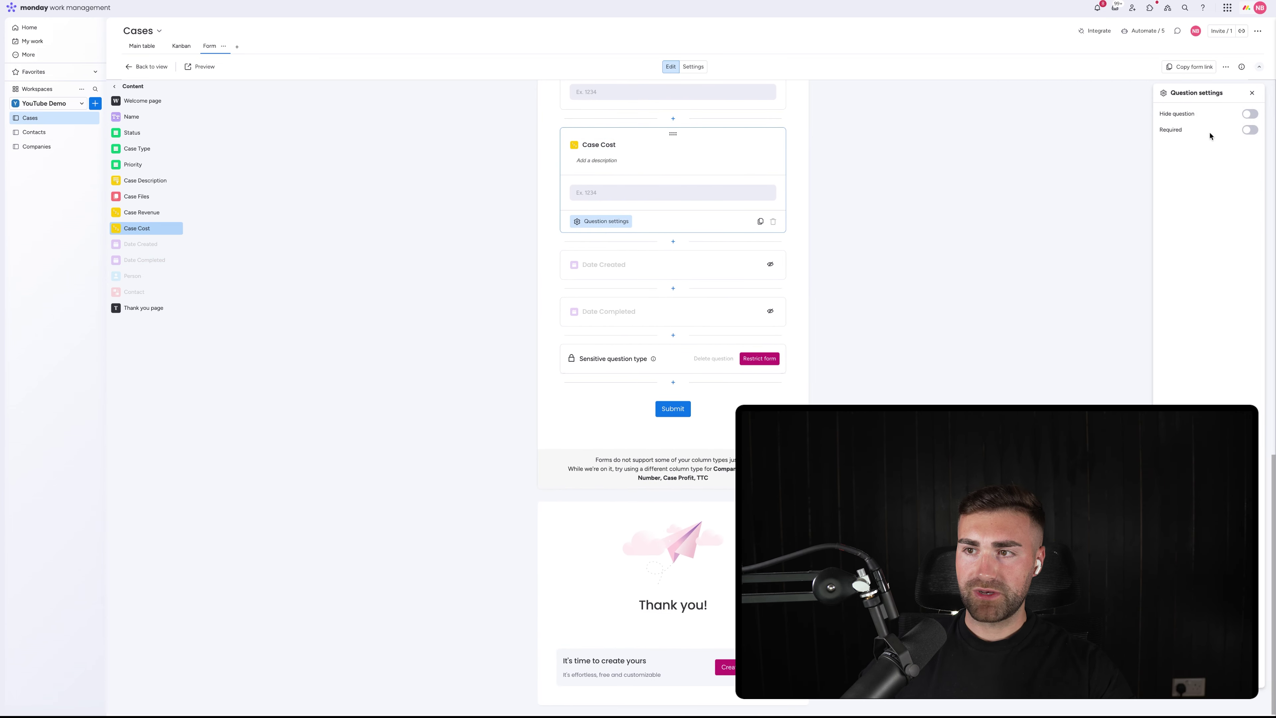
scroll(753, 226, up, 2)
click(1249, 113)
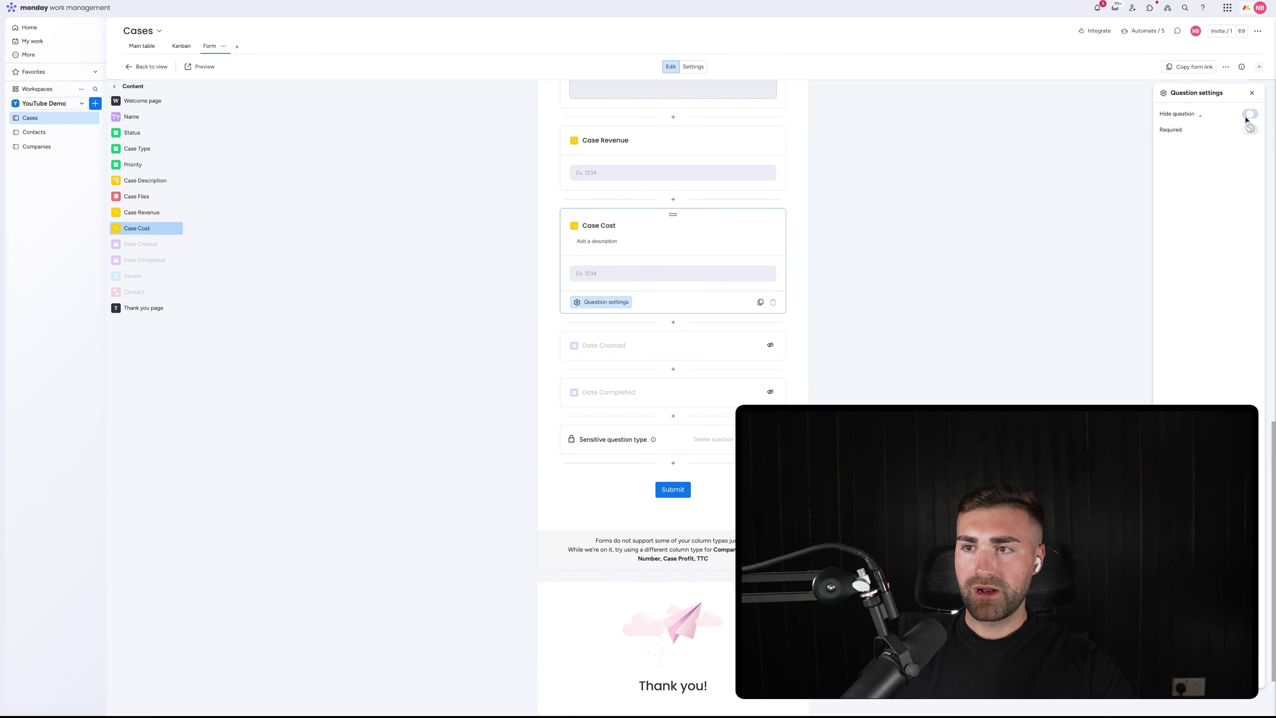
click(608, 158)
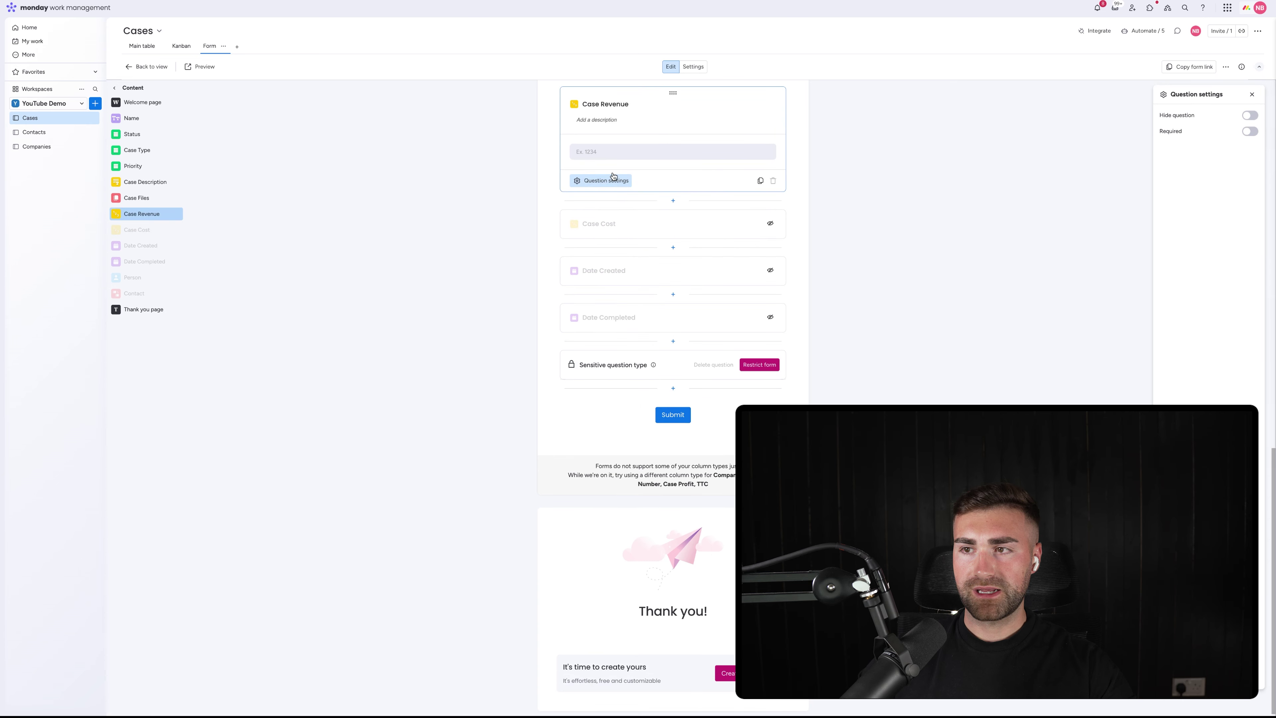
click(1250, 115)
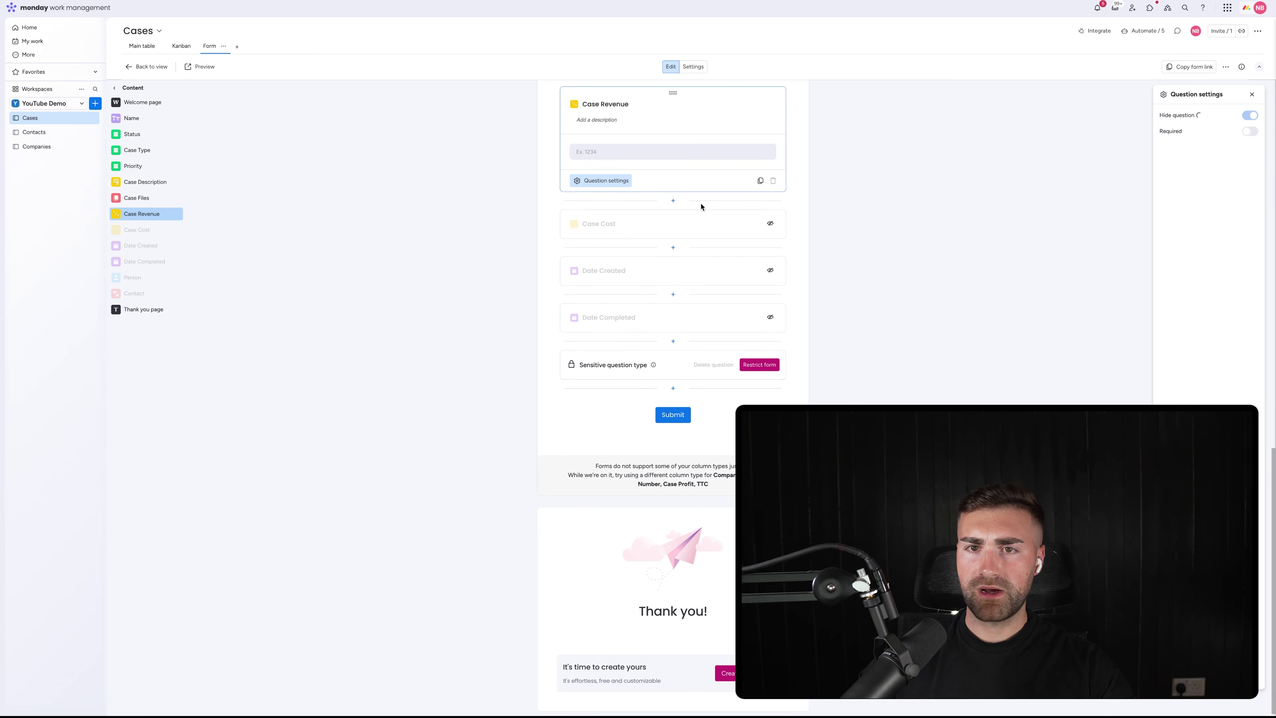
scroll(636, 203, up, 5)
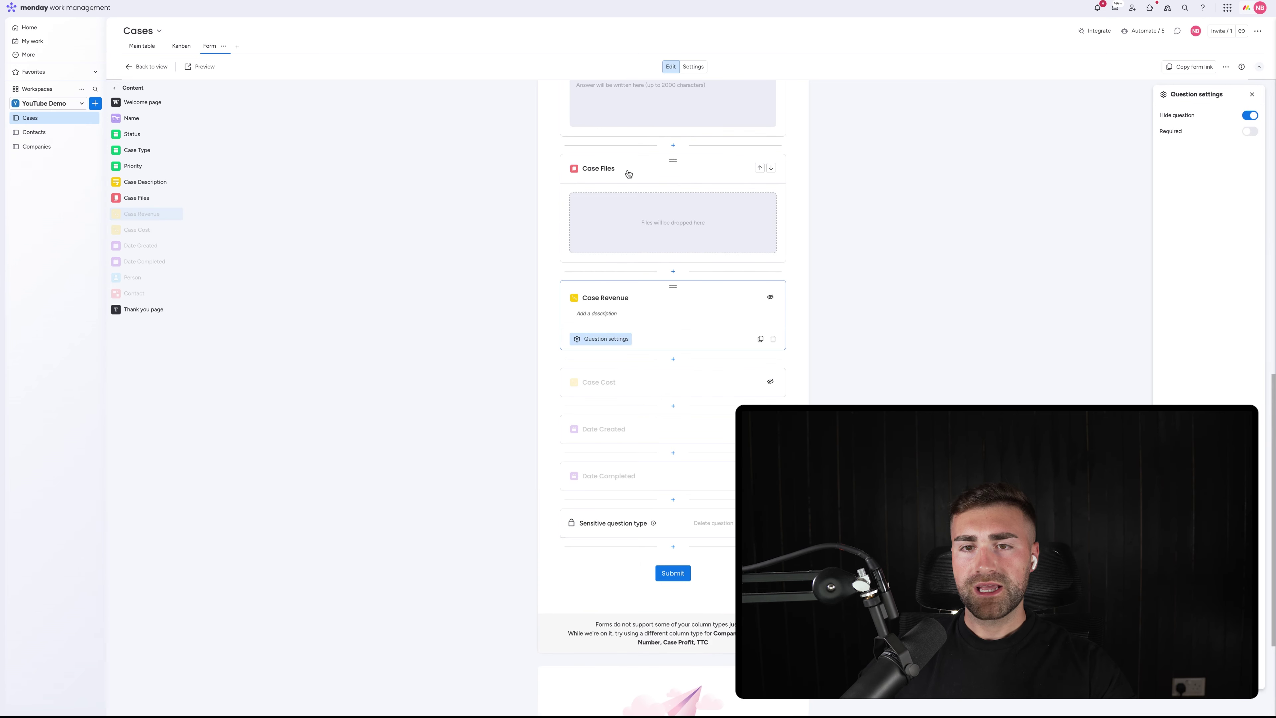
Make the Case Description question required on the form
click(629, 261)
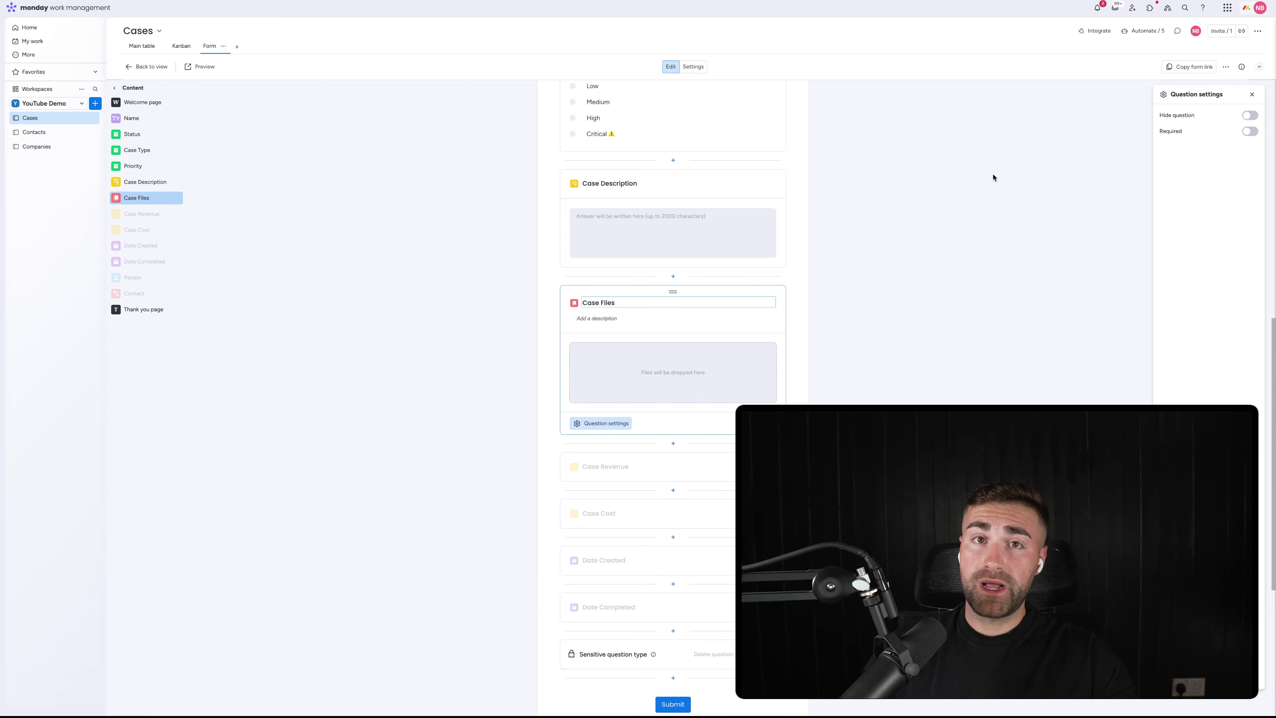
scroll(715, 279, up, 2)
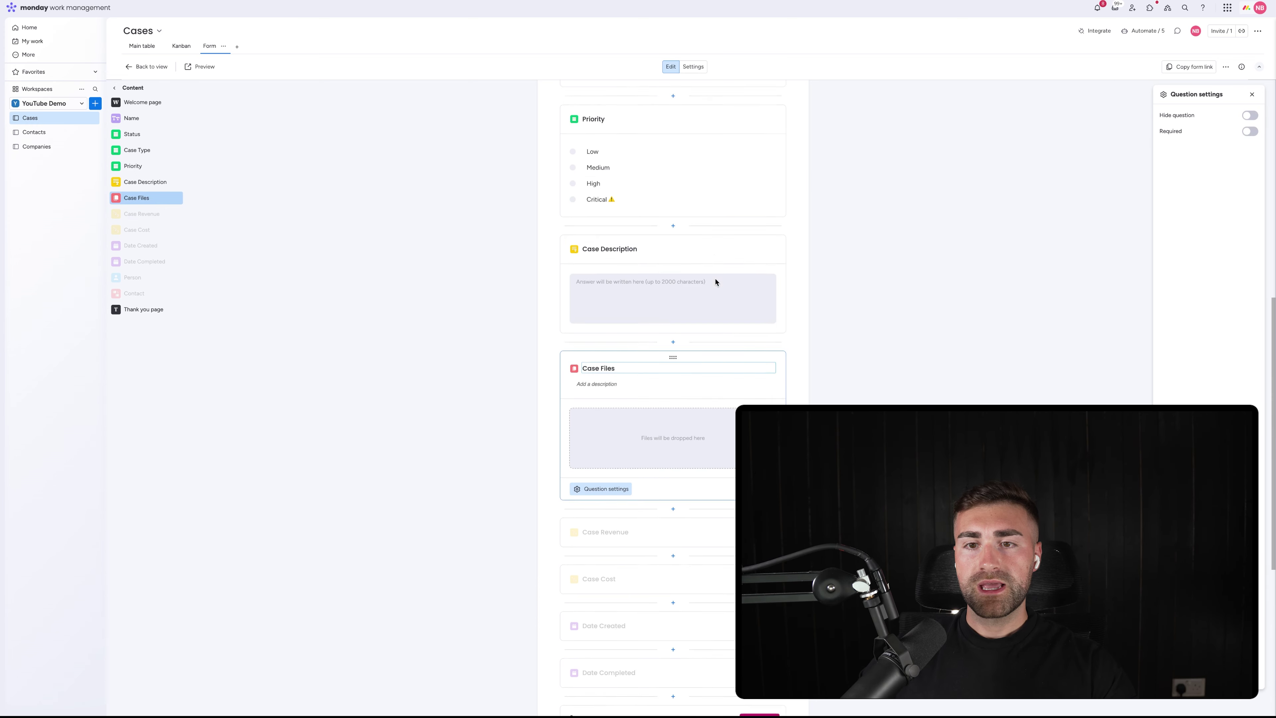
click(624, 285)
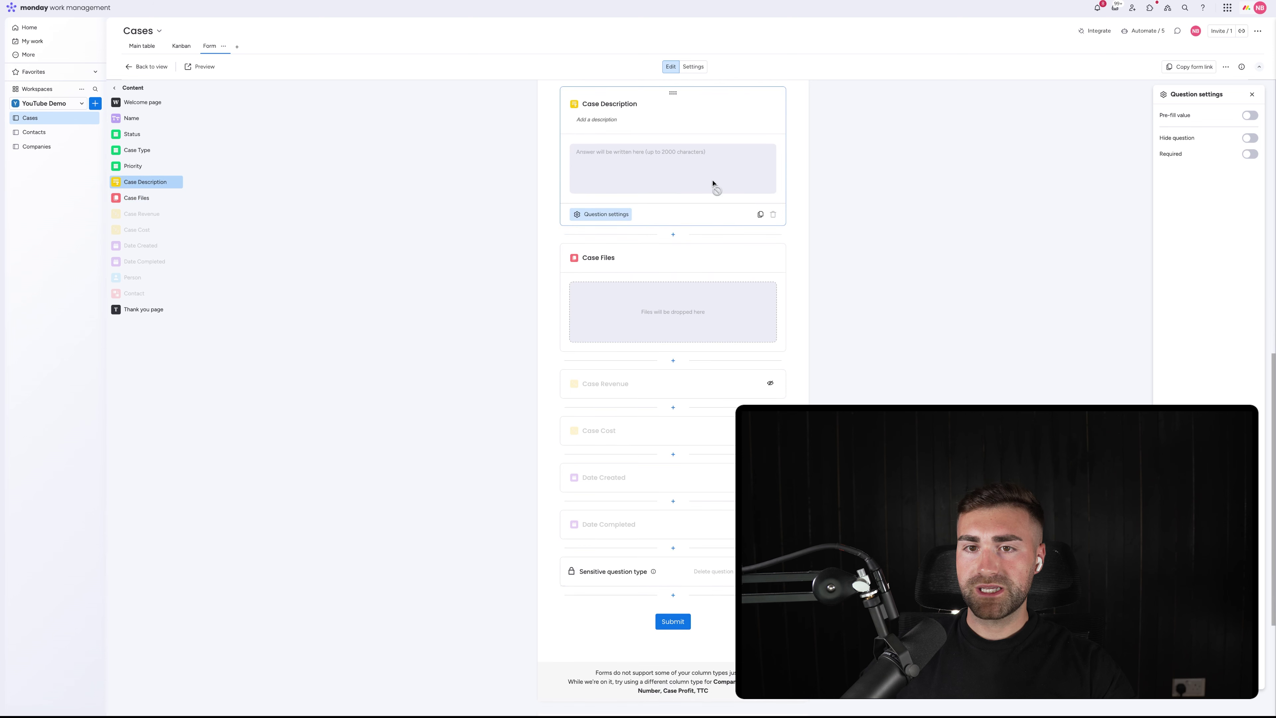
click(1243, 155)
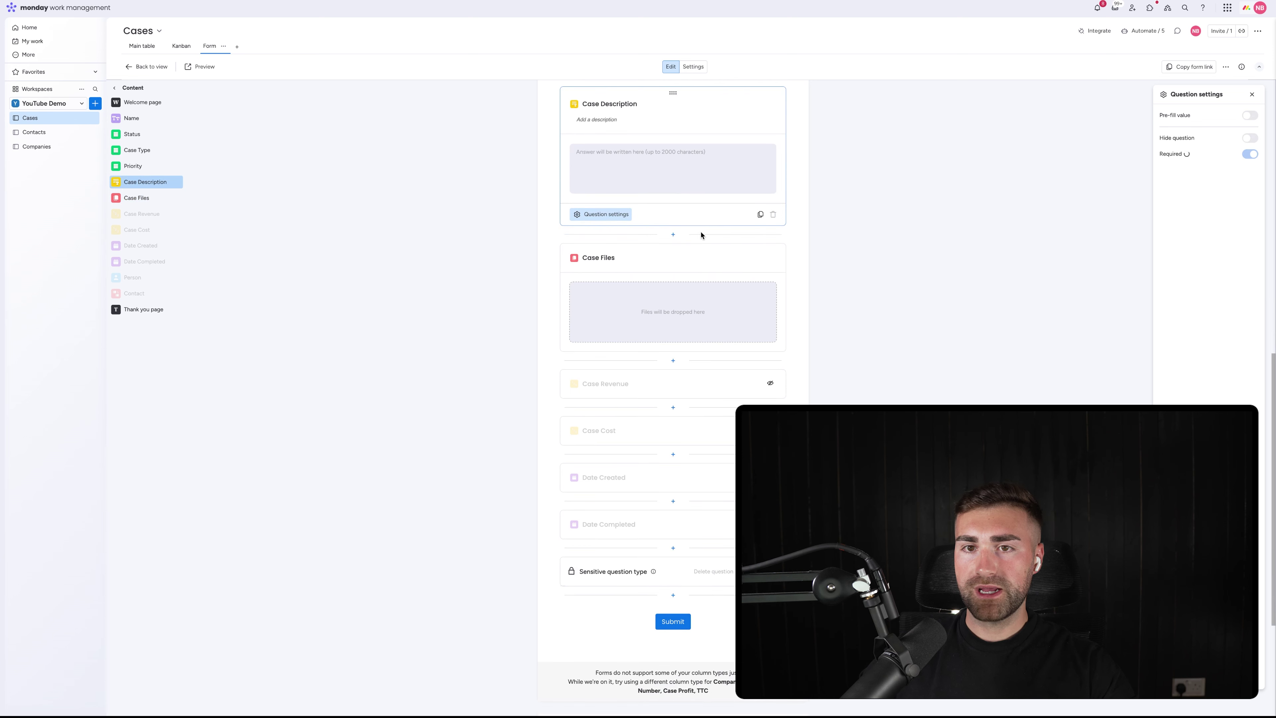
Make the Priority question required on the form
scroll(688, 237, up, 4)
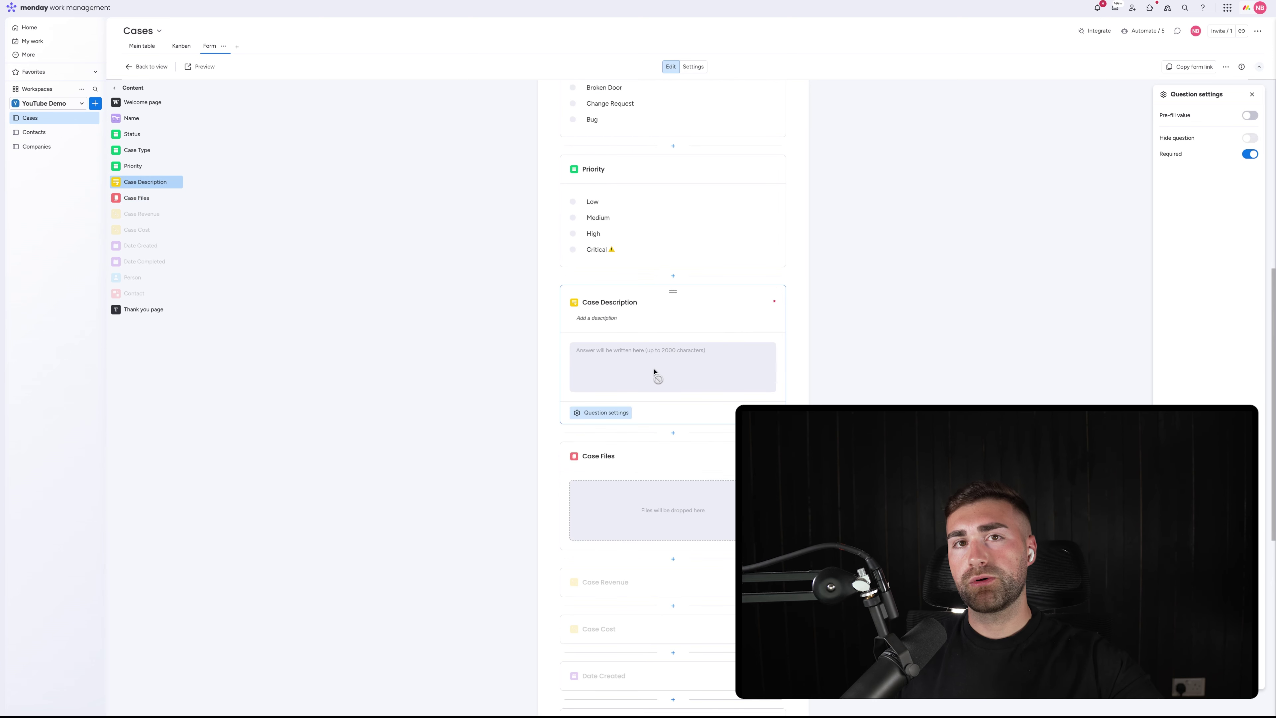
scroll(655, 371, up, 2)
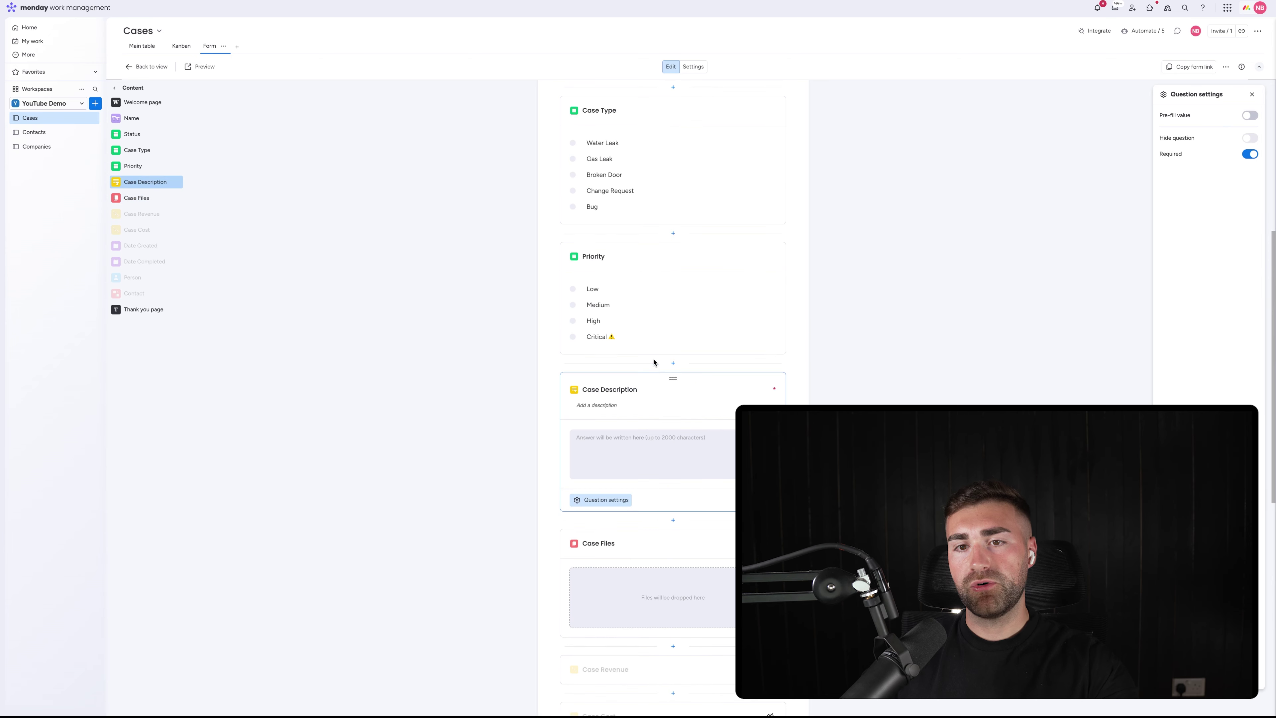
click(644, 269)
click(1249, 223)
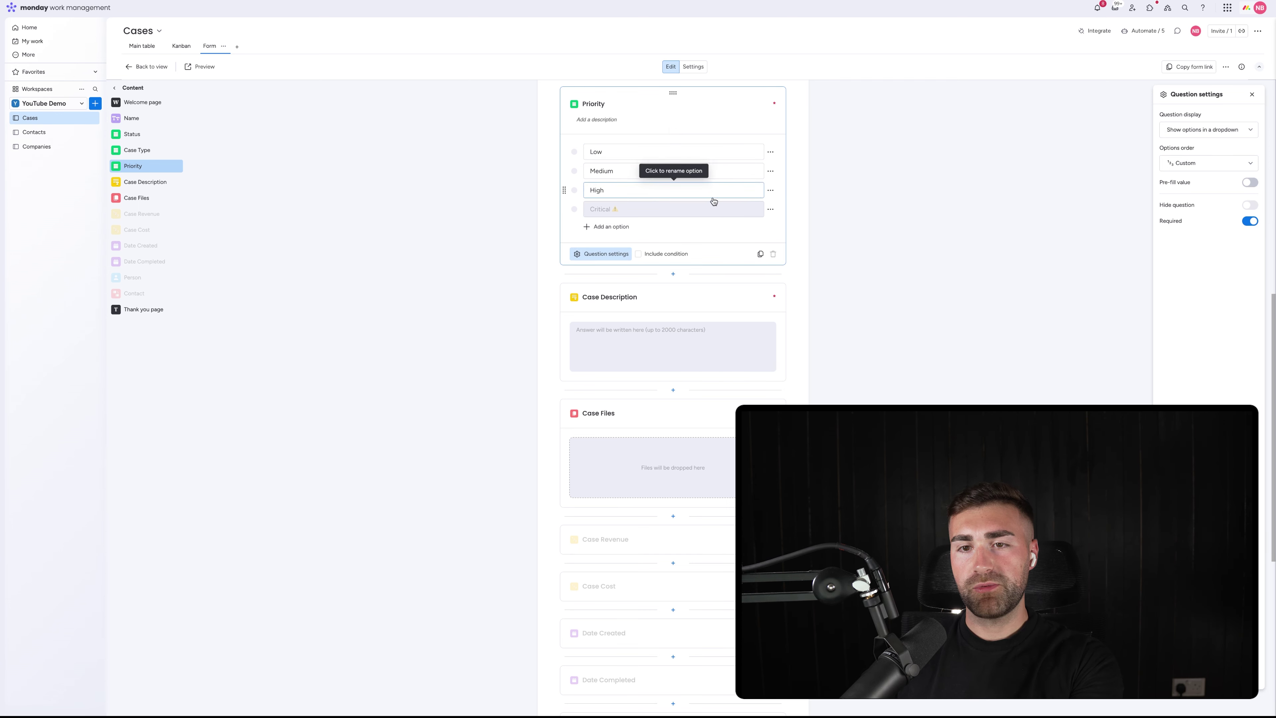
scroll(704, 227, up, 2)
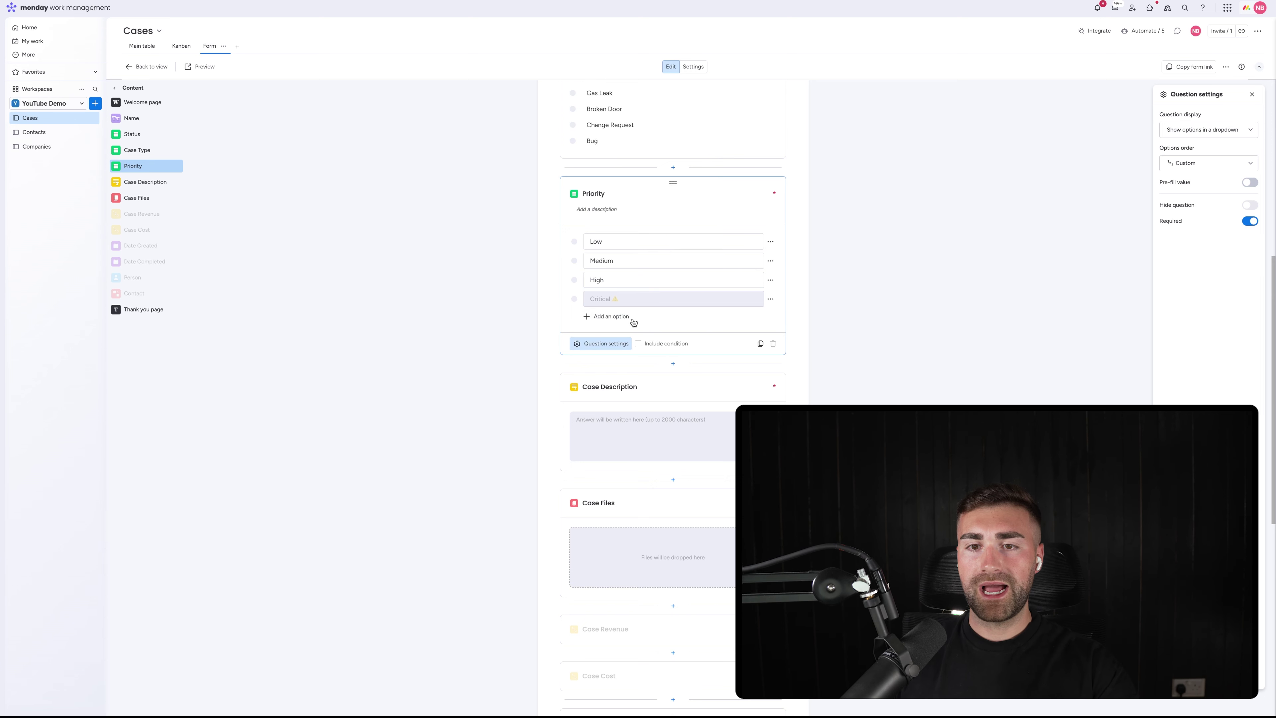
Try a Priority display condition set to Critical instead of Low, then turn it off
click(658, 344)
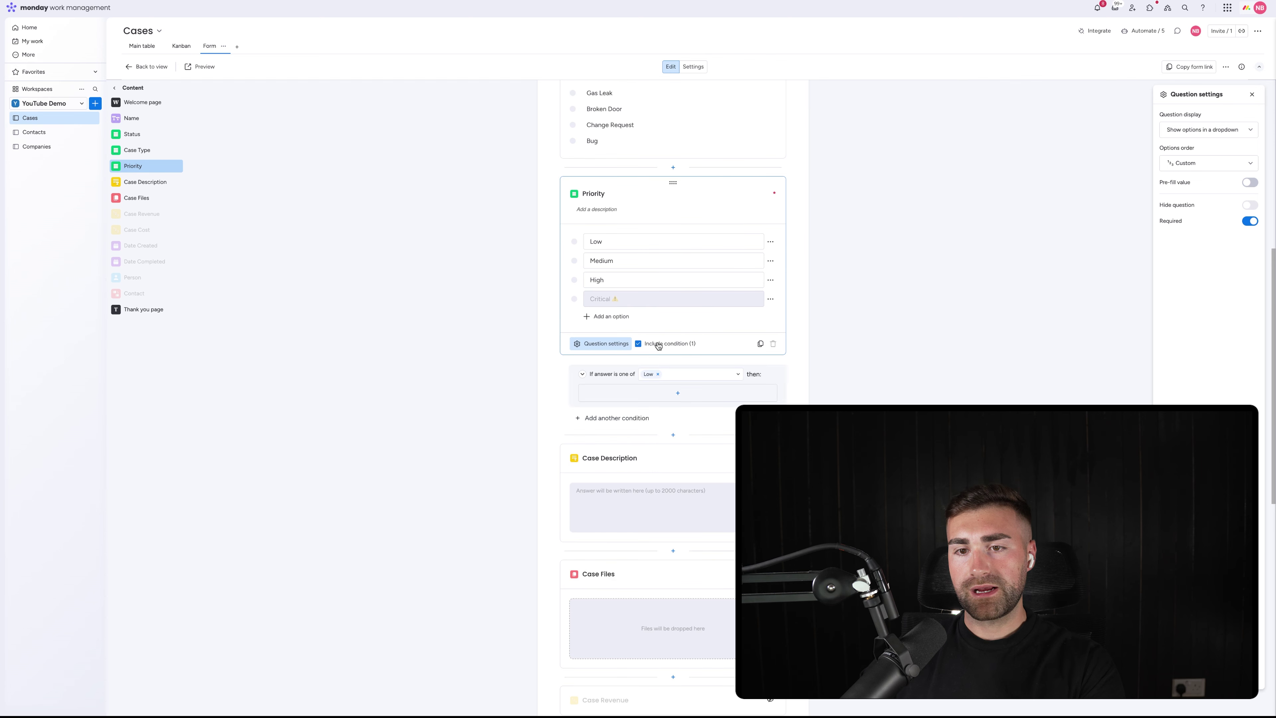
click(658, 376)
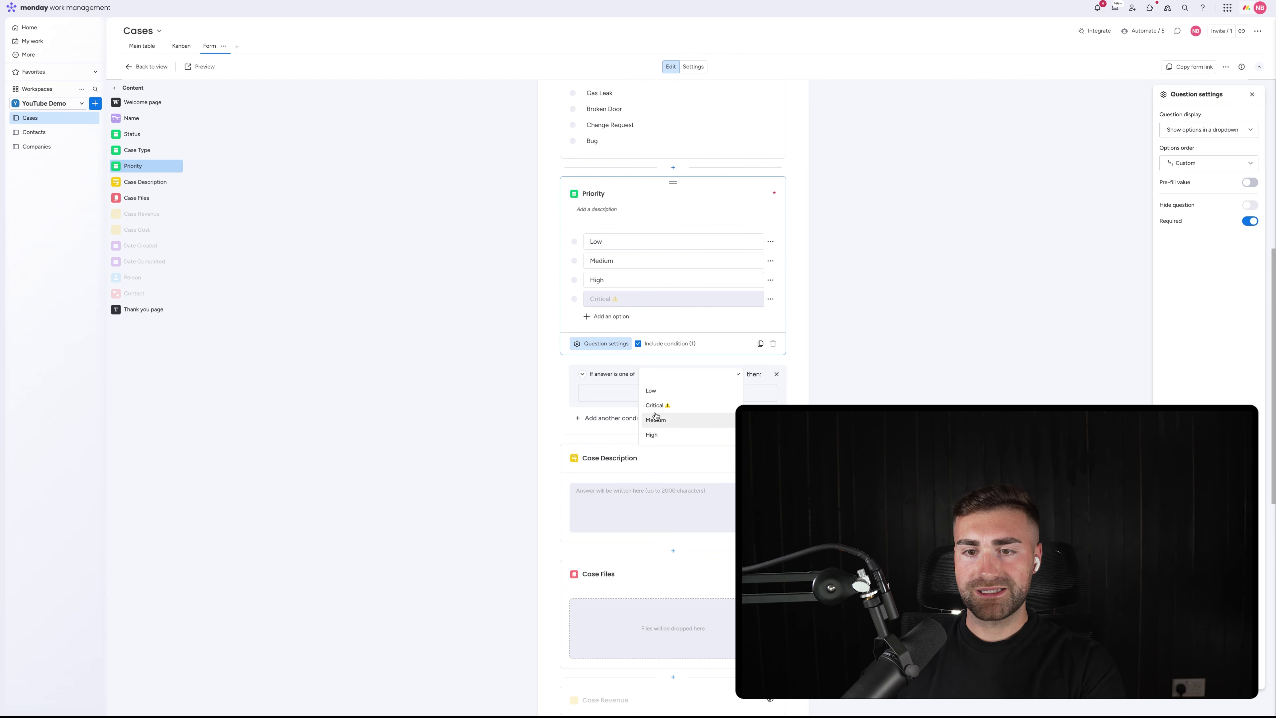
click(653, 422)
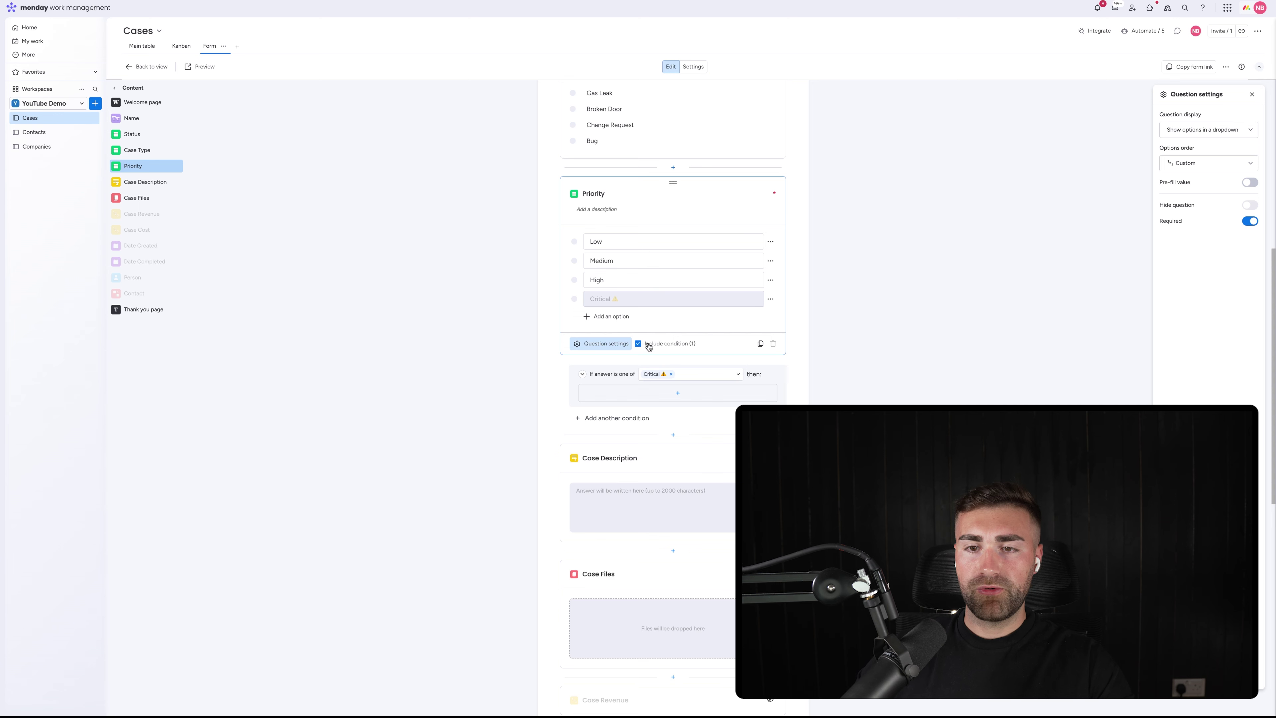
click(668, 346)
scroll(664, 352, up, 3)
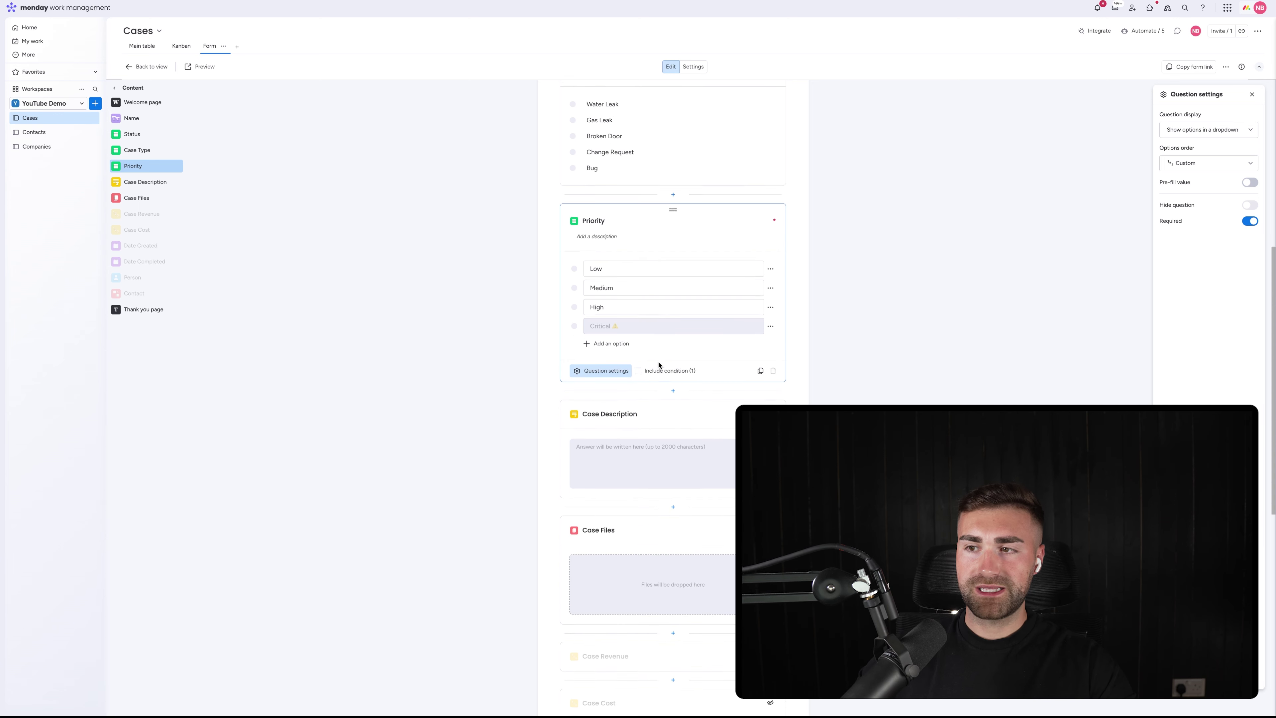
scroll(660, 369, up, 1)
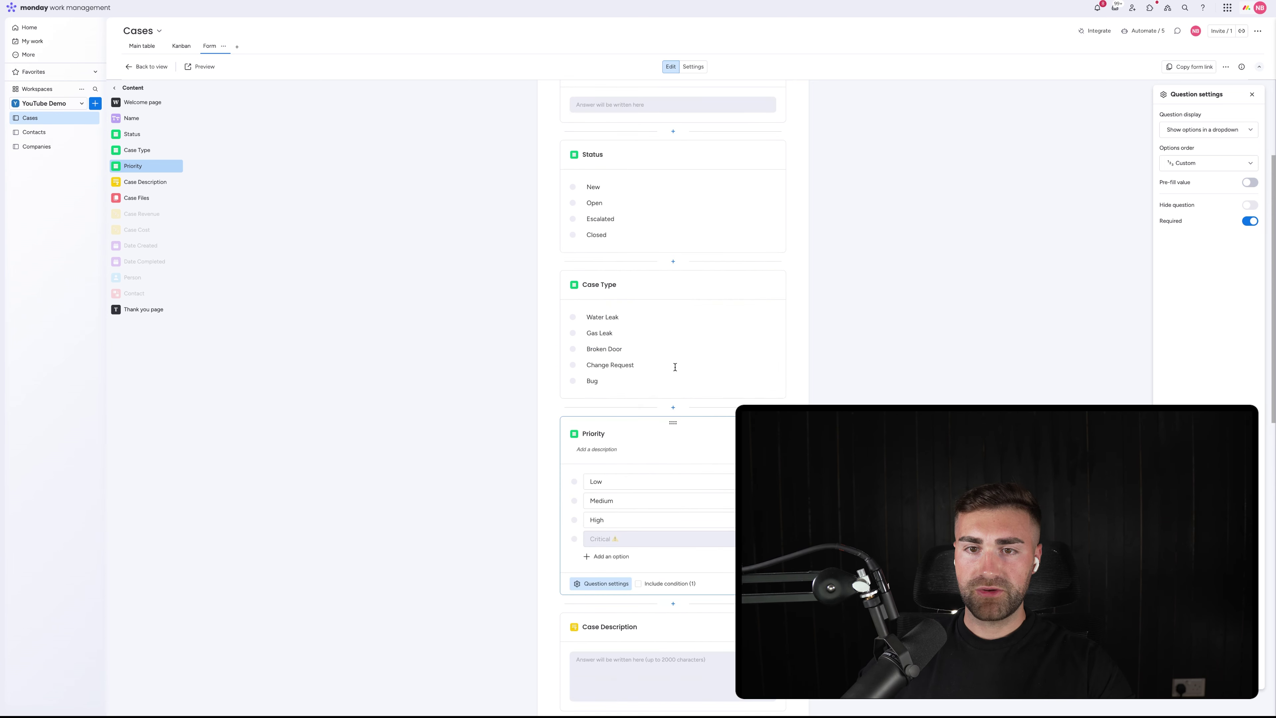
Check the Case Type and Priority questions, then set the Status question to hidden
click(624, 289)
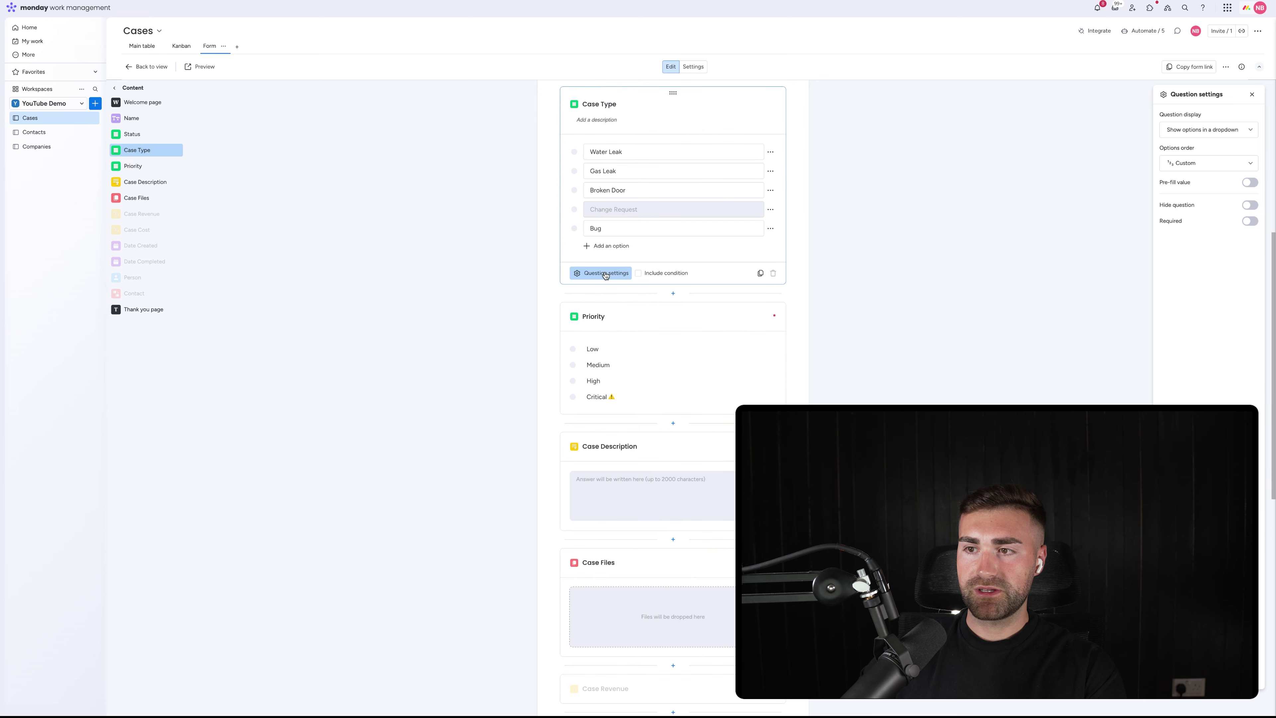
click(650, 326)
scroll(624, 267, up, 5)
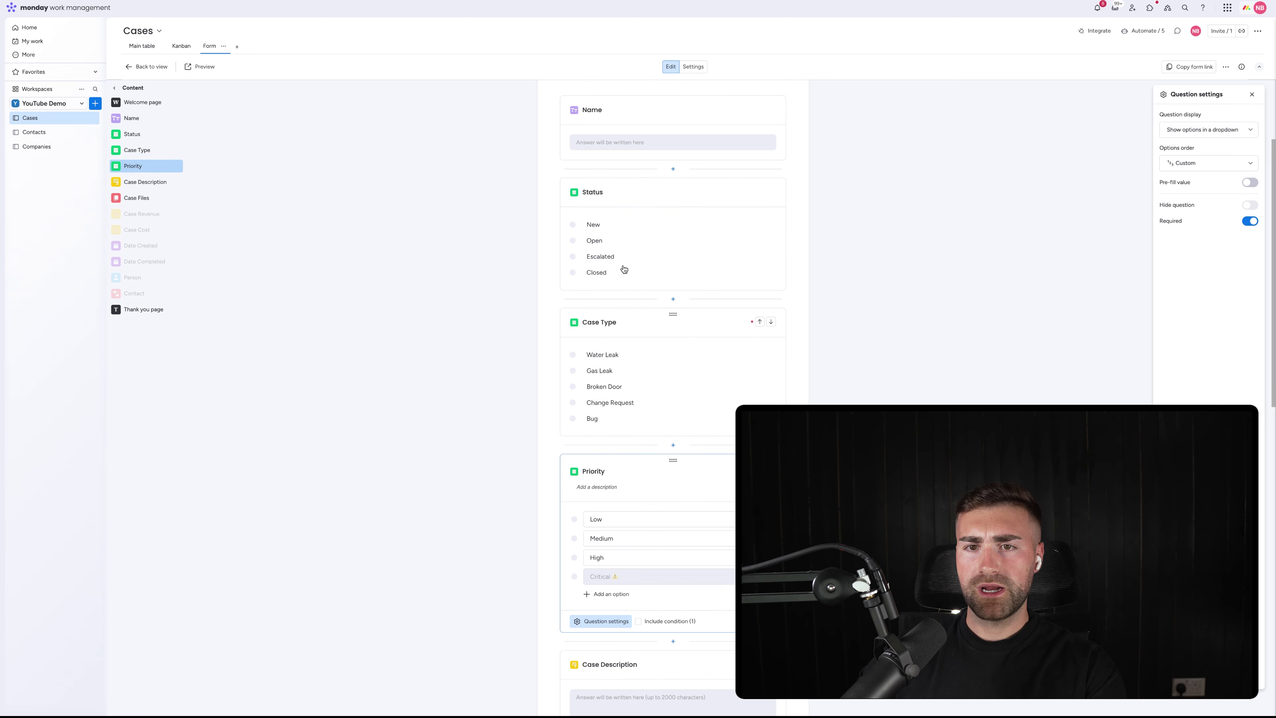
click(619, 195)
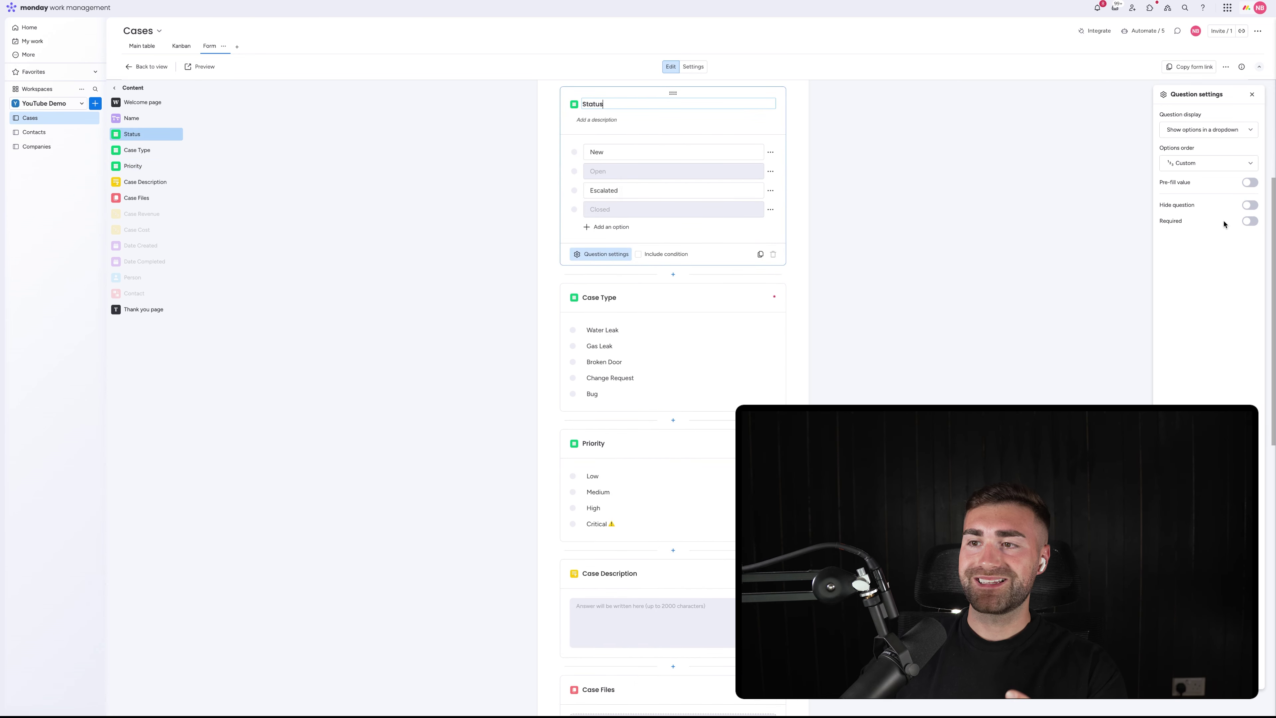
click(1250, 205)
scroll(675, 274, up, 4)
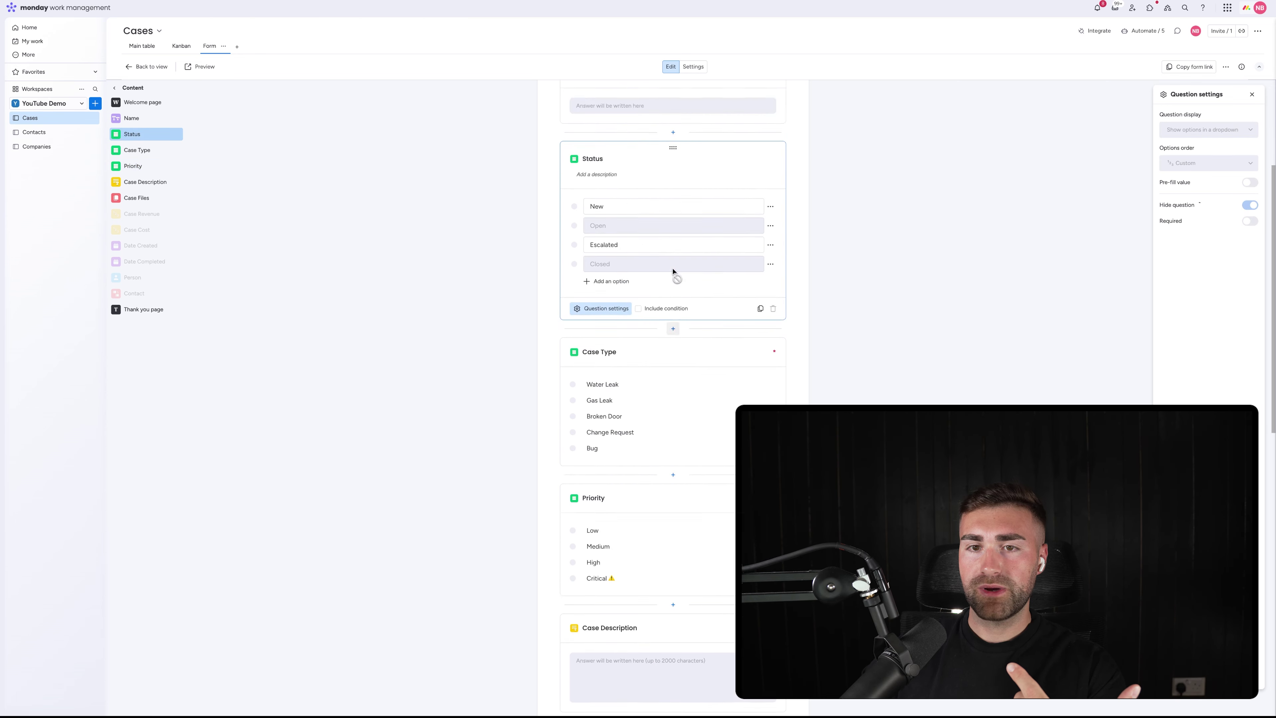
Make the Name question required, then preview the Cases form
click(618, 209)
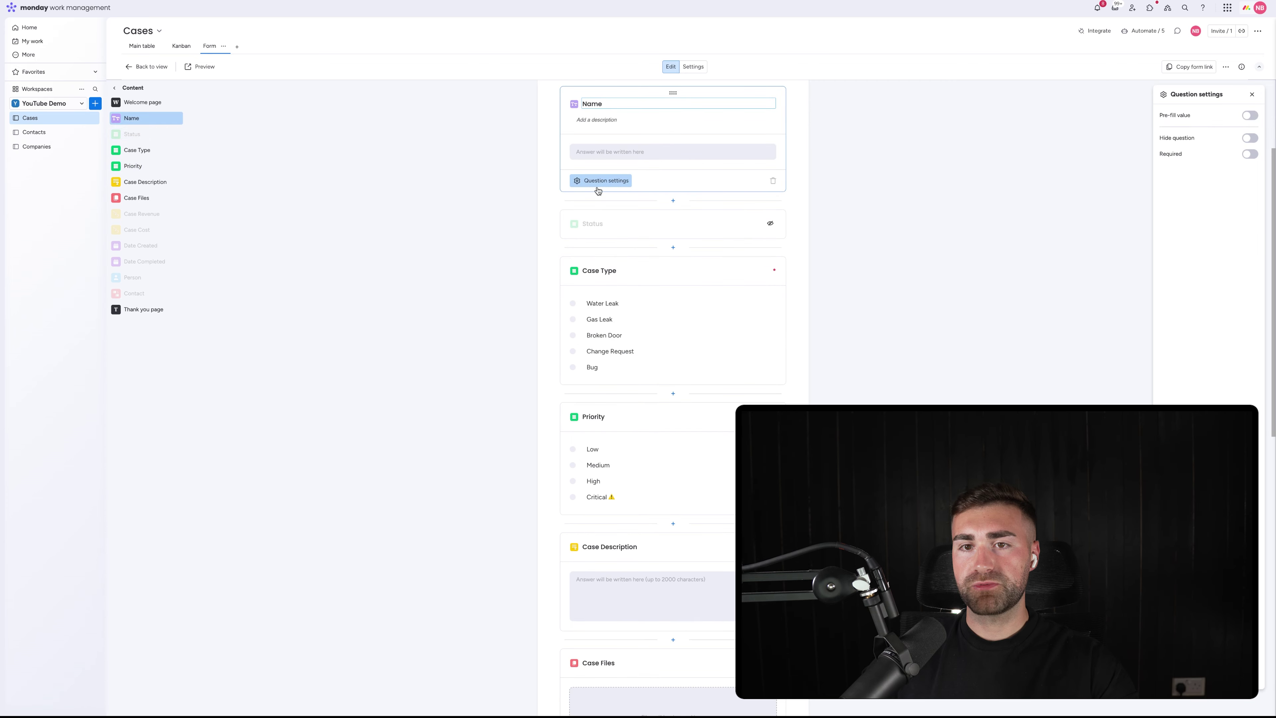
click(1249, 155)
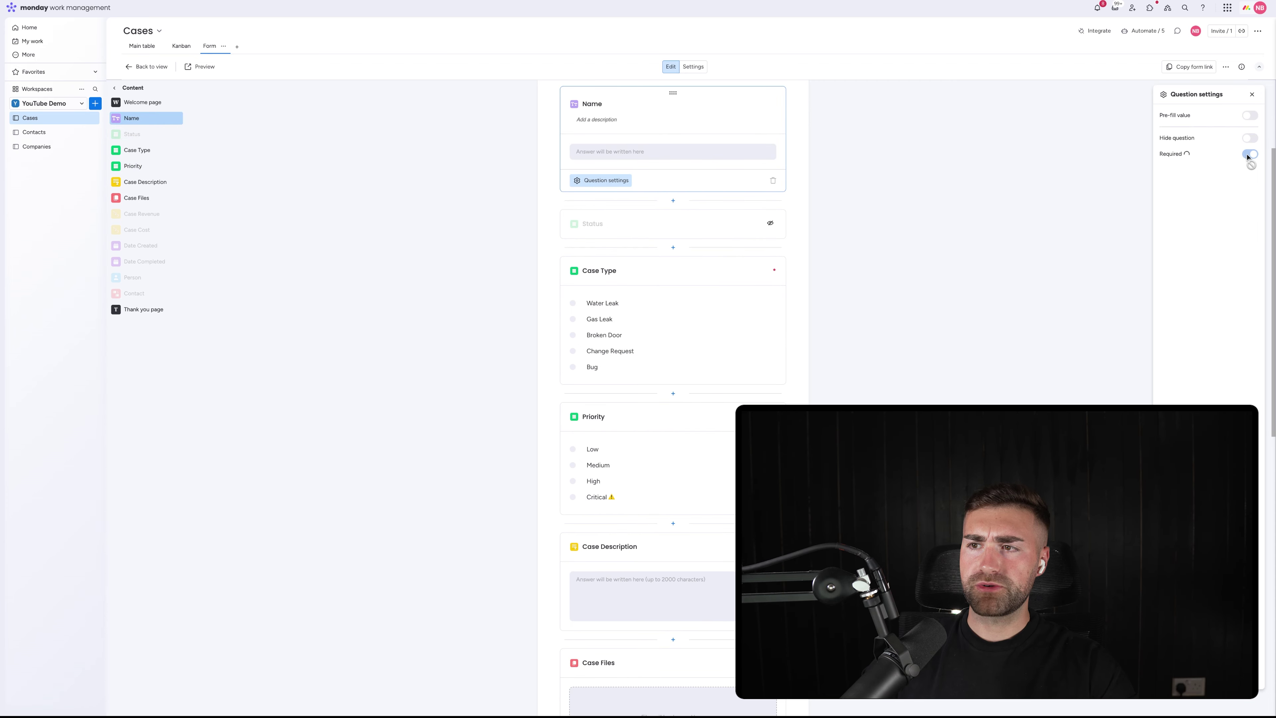
scroll(584, 285, up, 3)
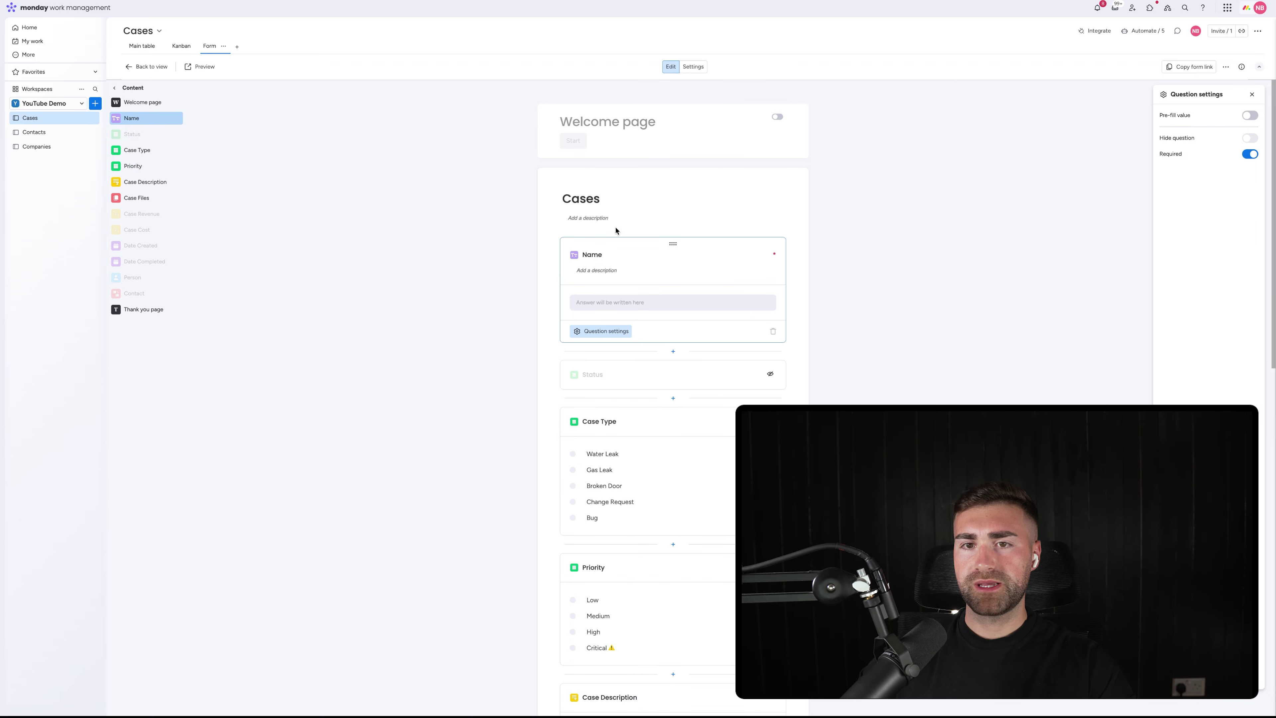
click(600, 270)
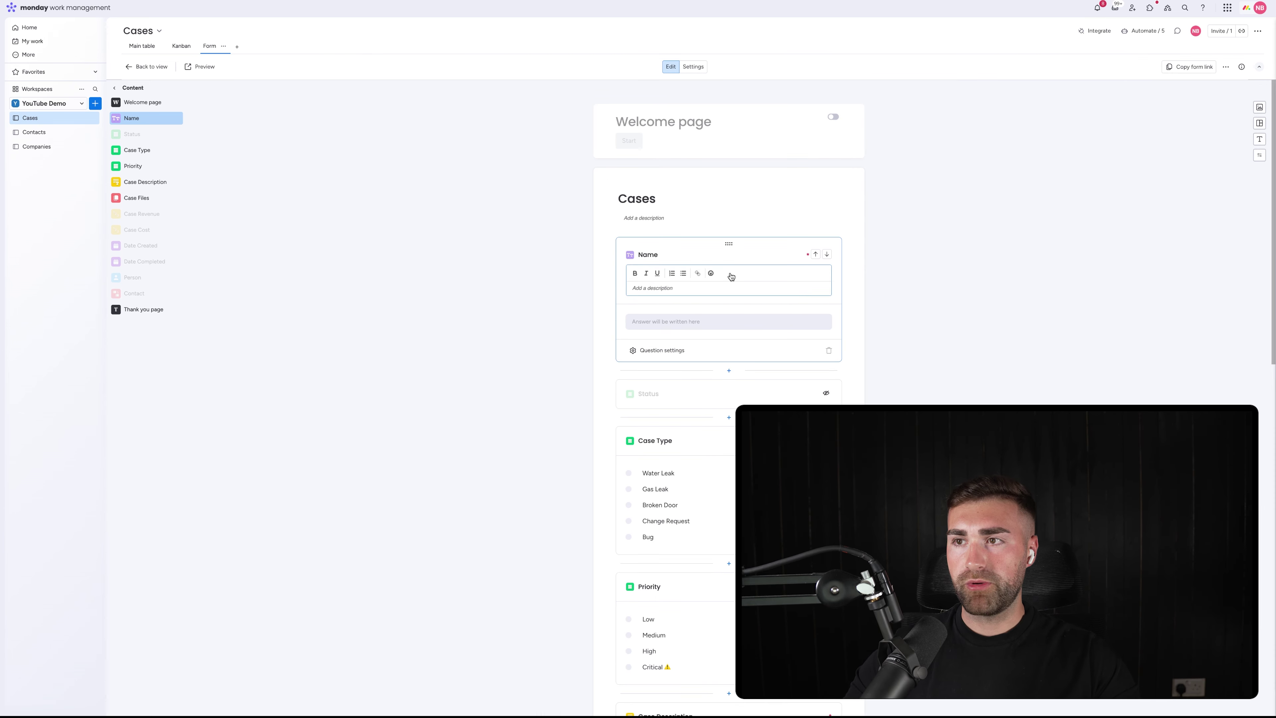
click(1020, 242)
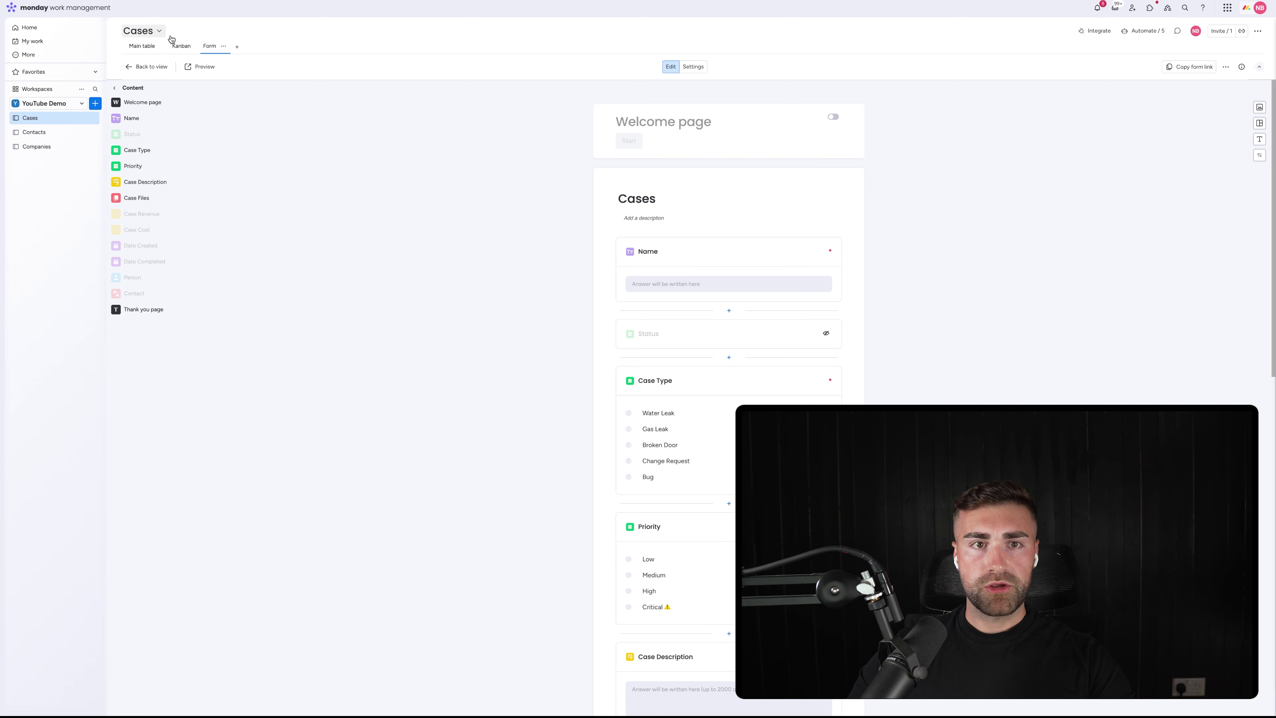
click(203, 68)
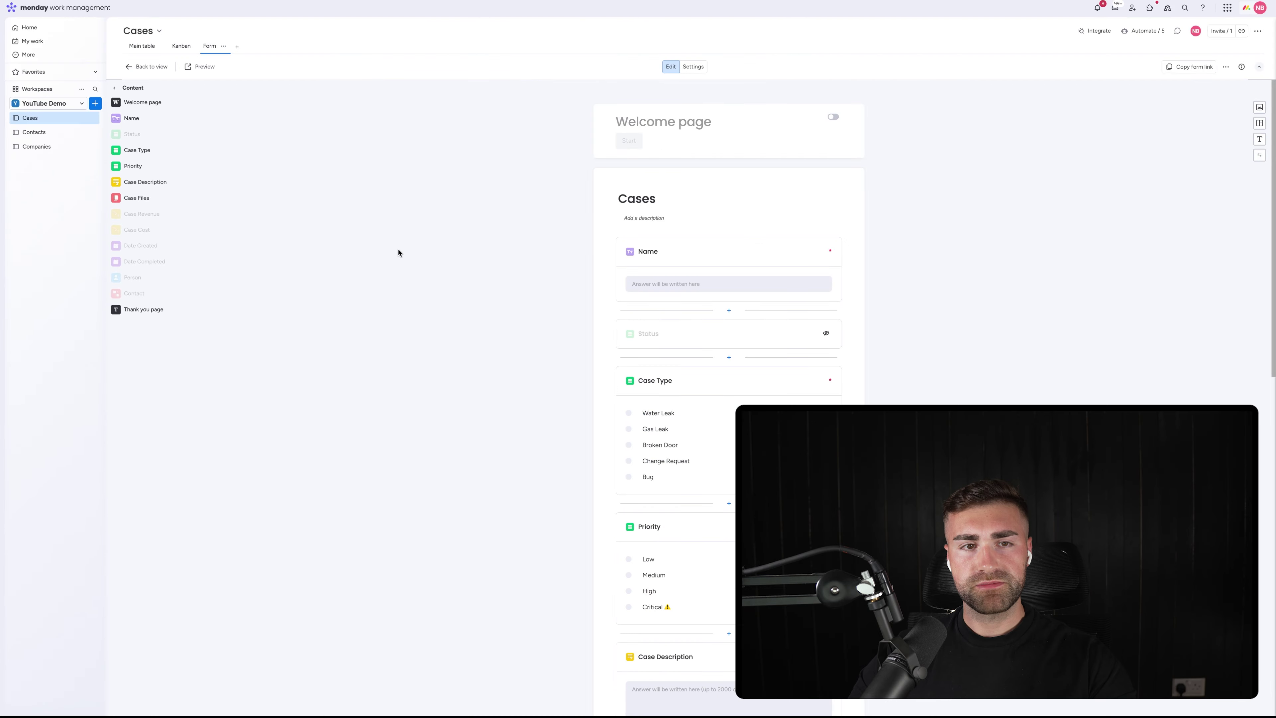
click(1260, 108)
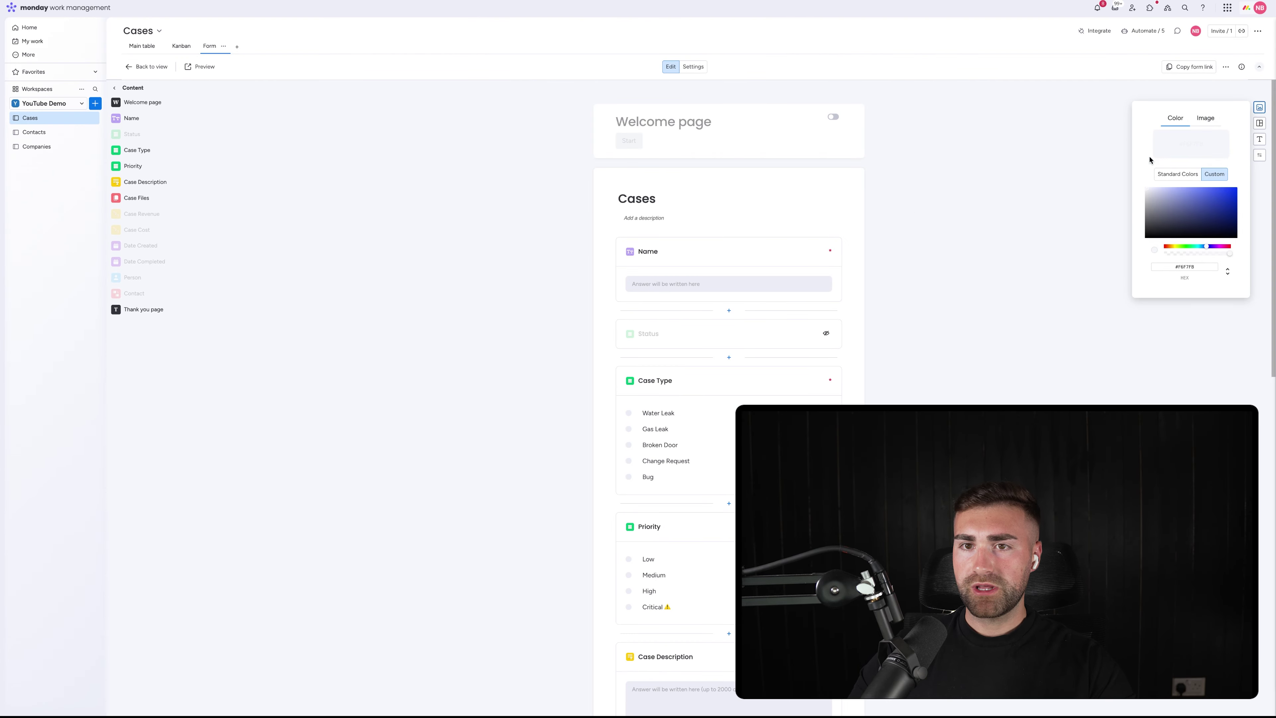
click(1204, 125)
click(1174, 126)
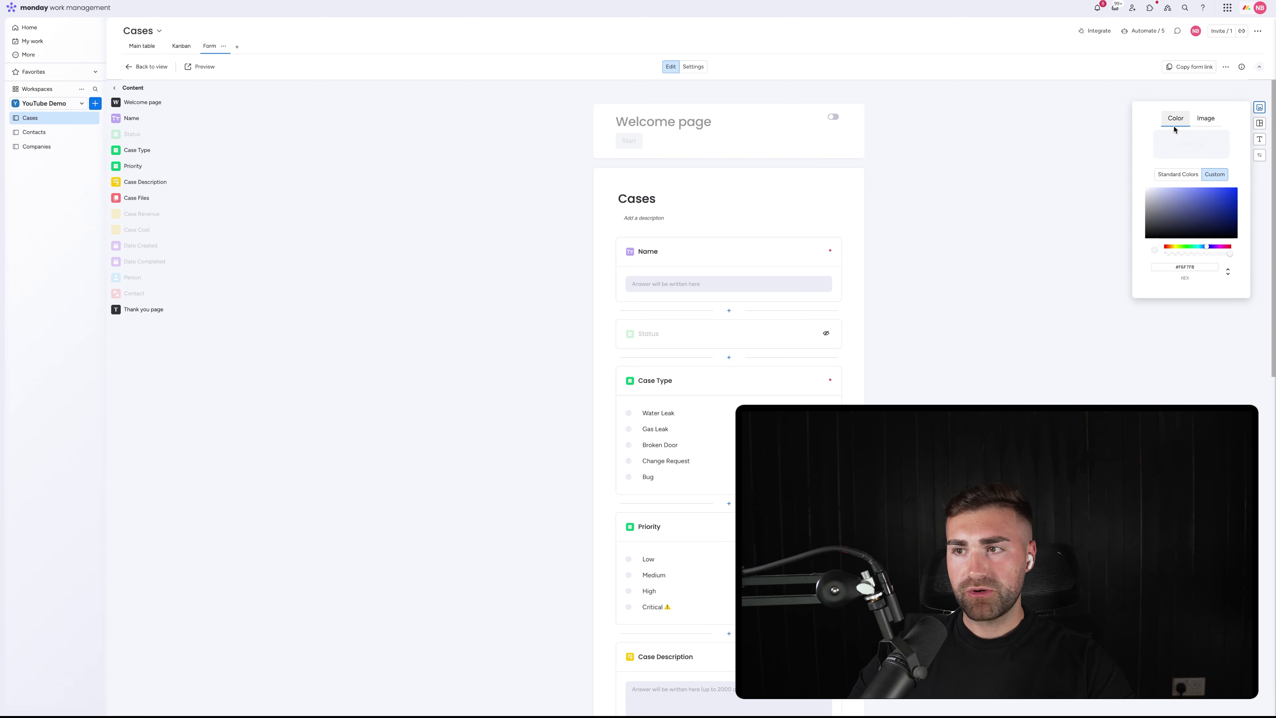
click(1259, 123)
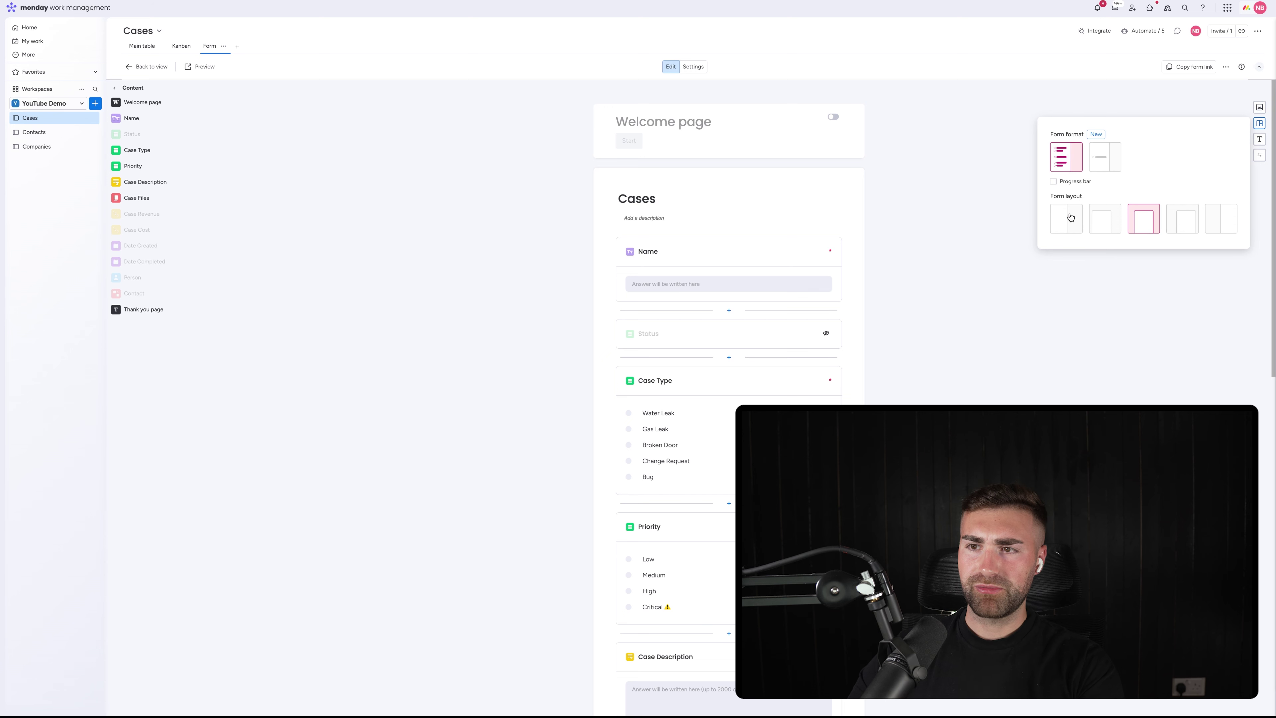
click(1259, 140)
click(1259, 156)
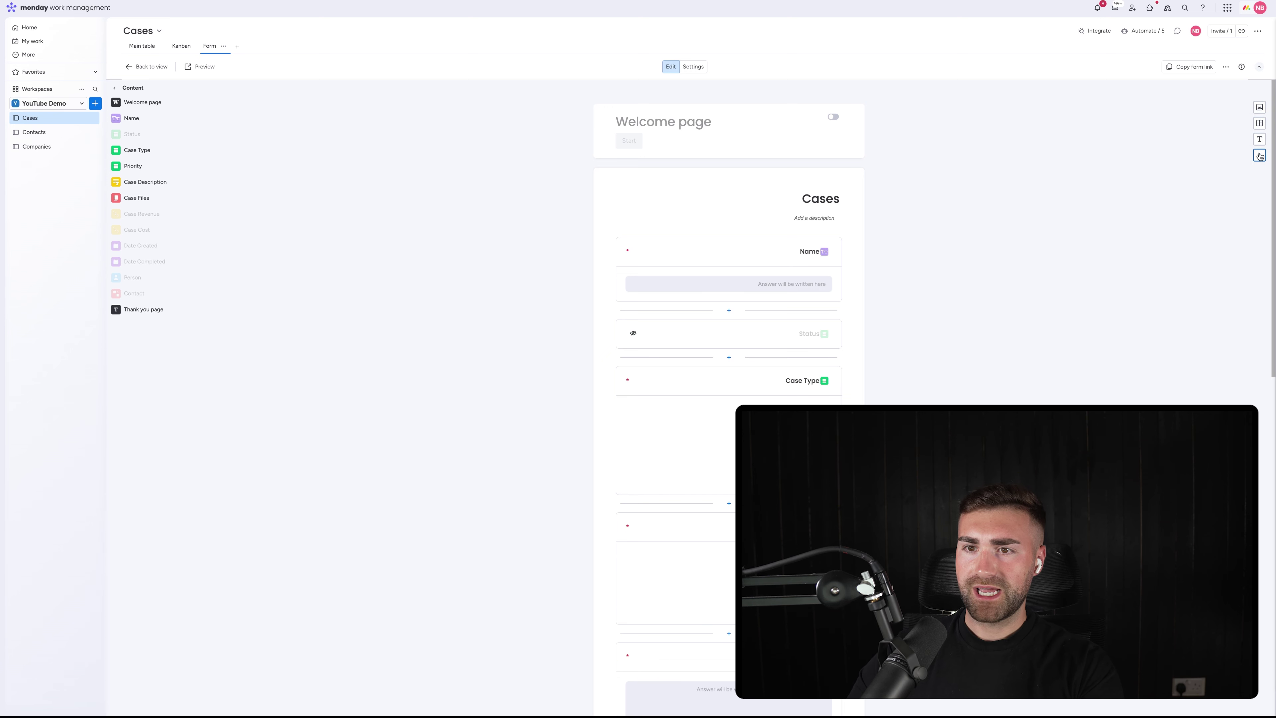
click(1260, 156)
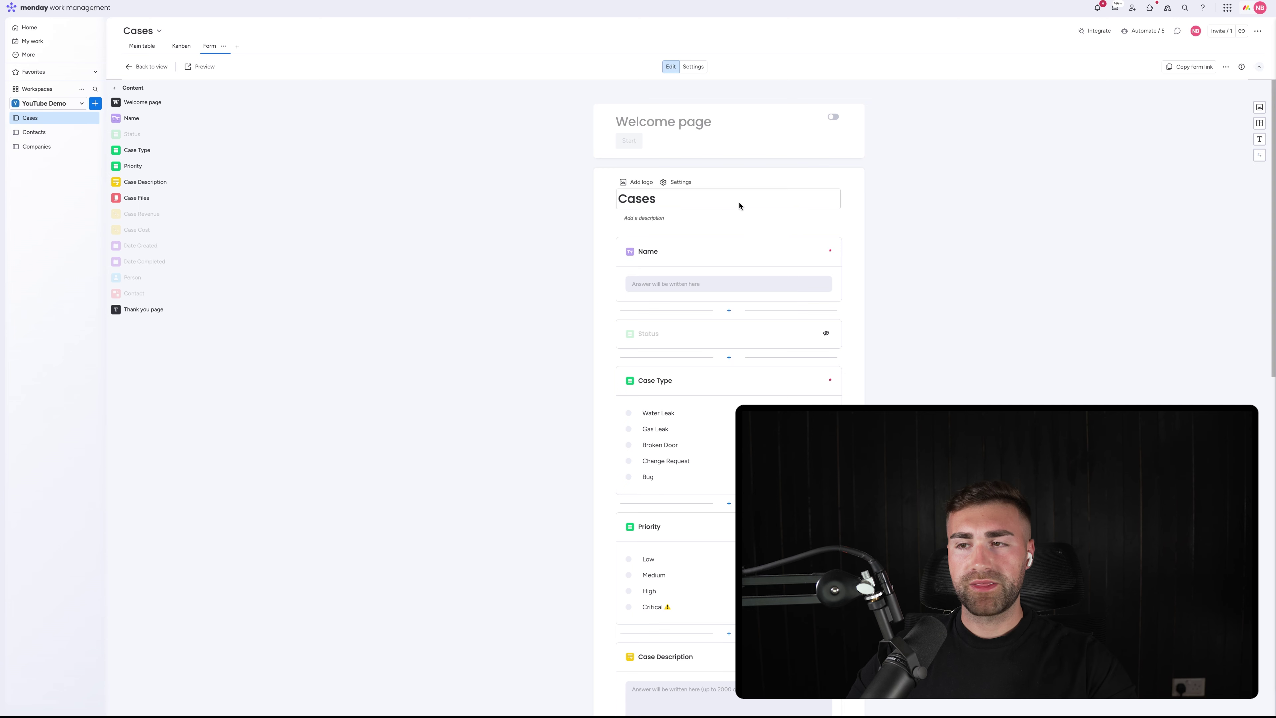
click(1260, 156)
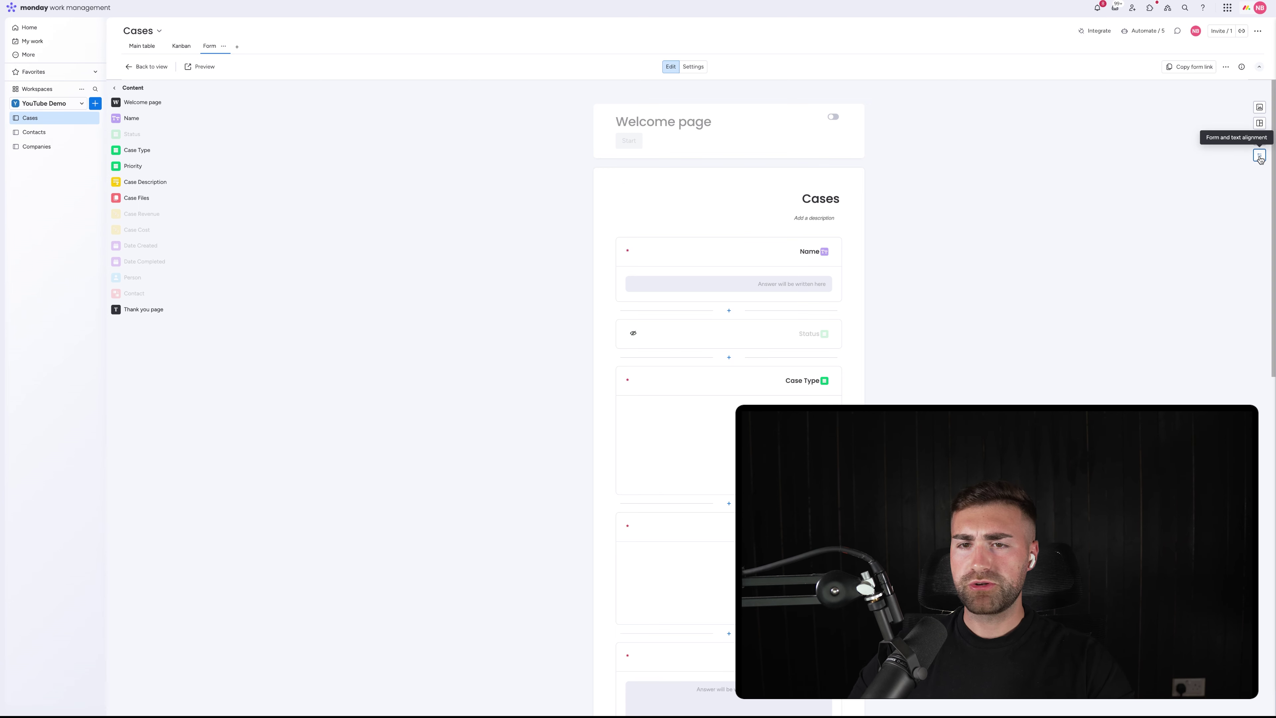
click(1260, 159)
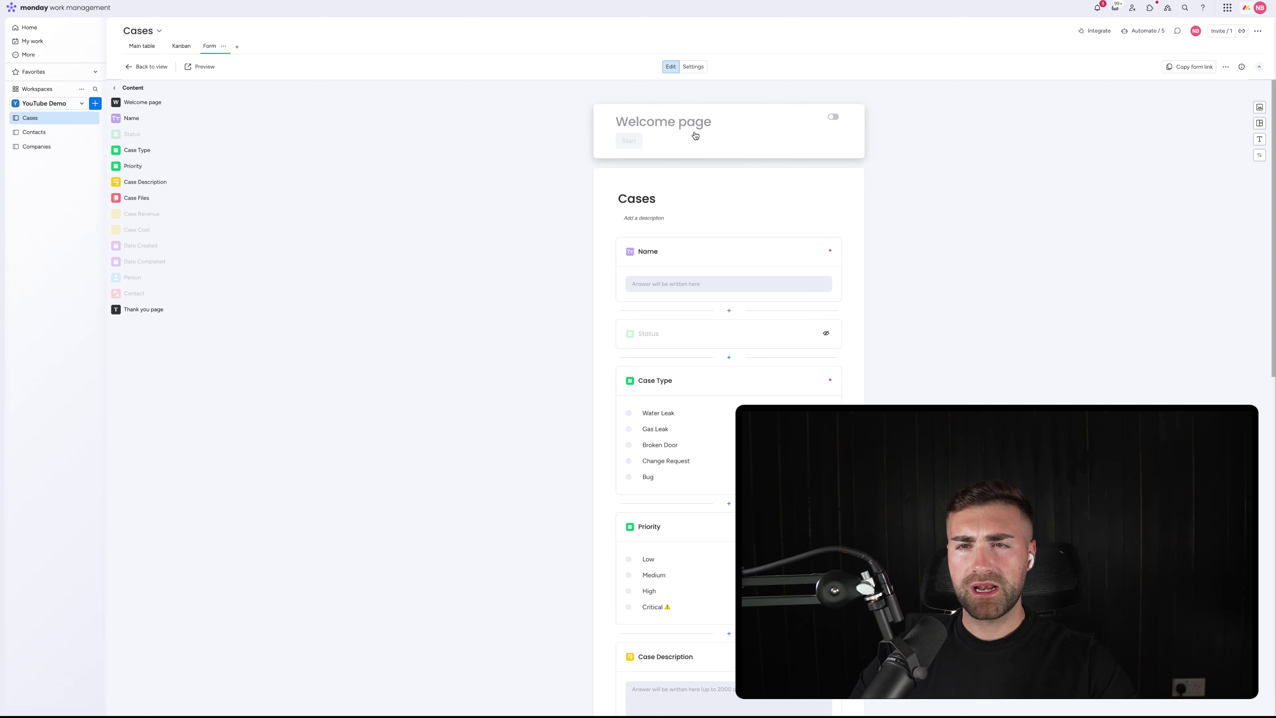
Remove the WorkForms branding in the form's settings
click(693, 67)
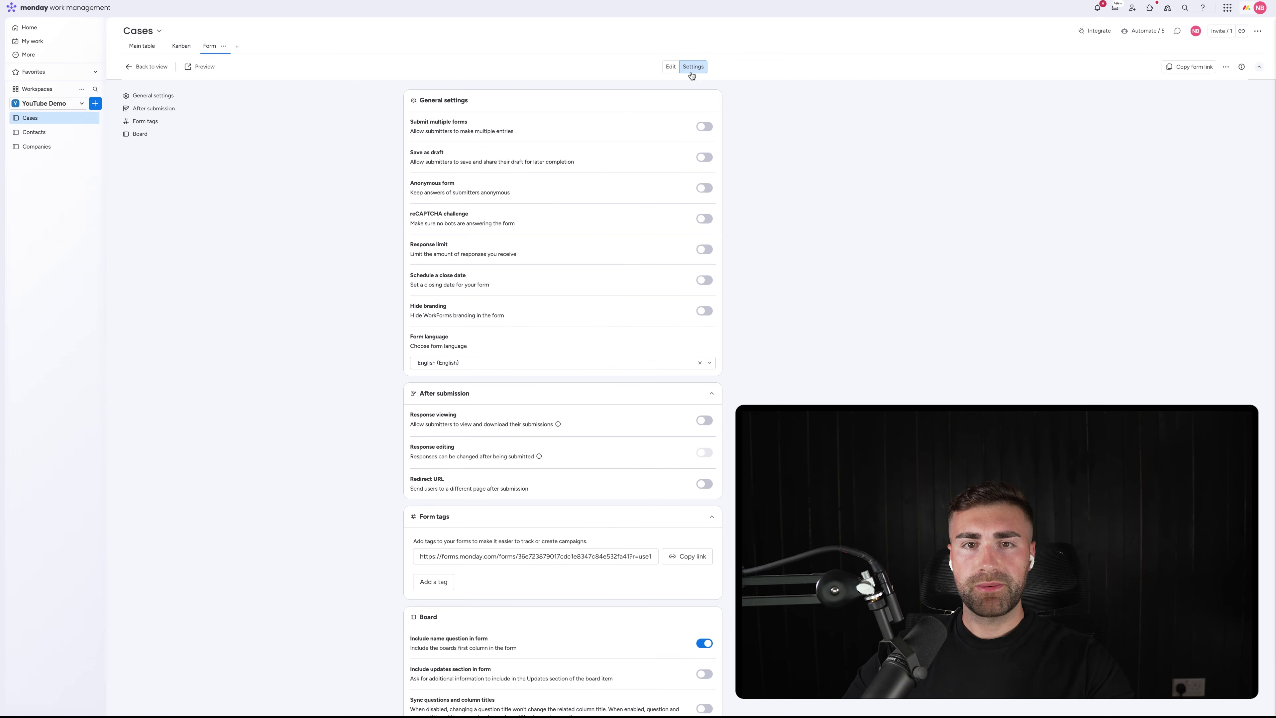
scroll(566, 242, down, 2)
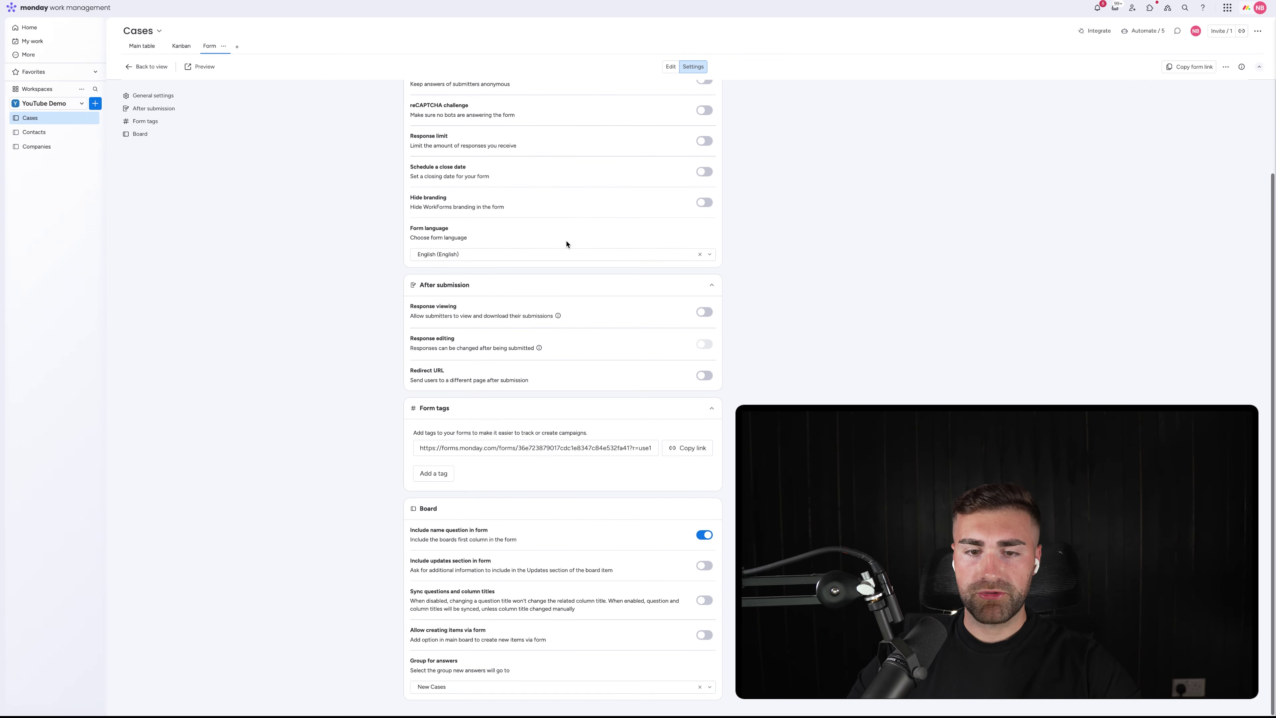
scroll(520, 482, up, 2)
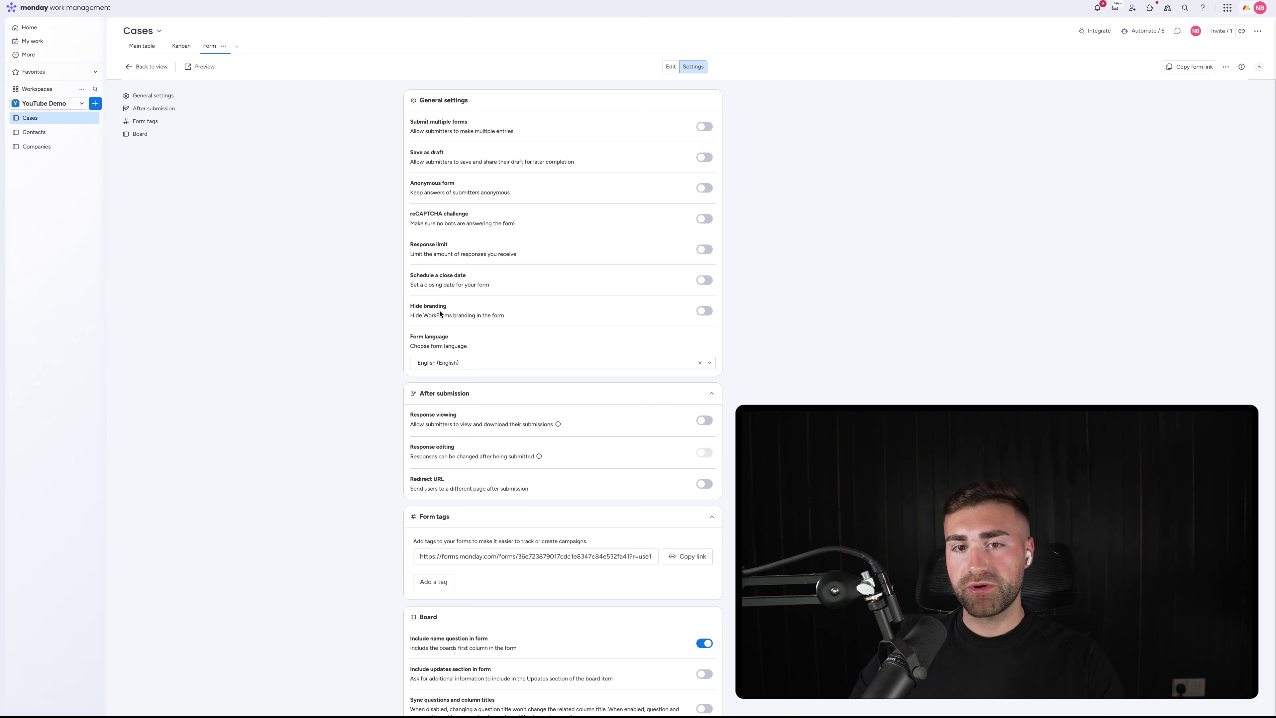
click(706, 310)
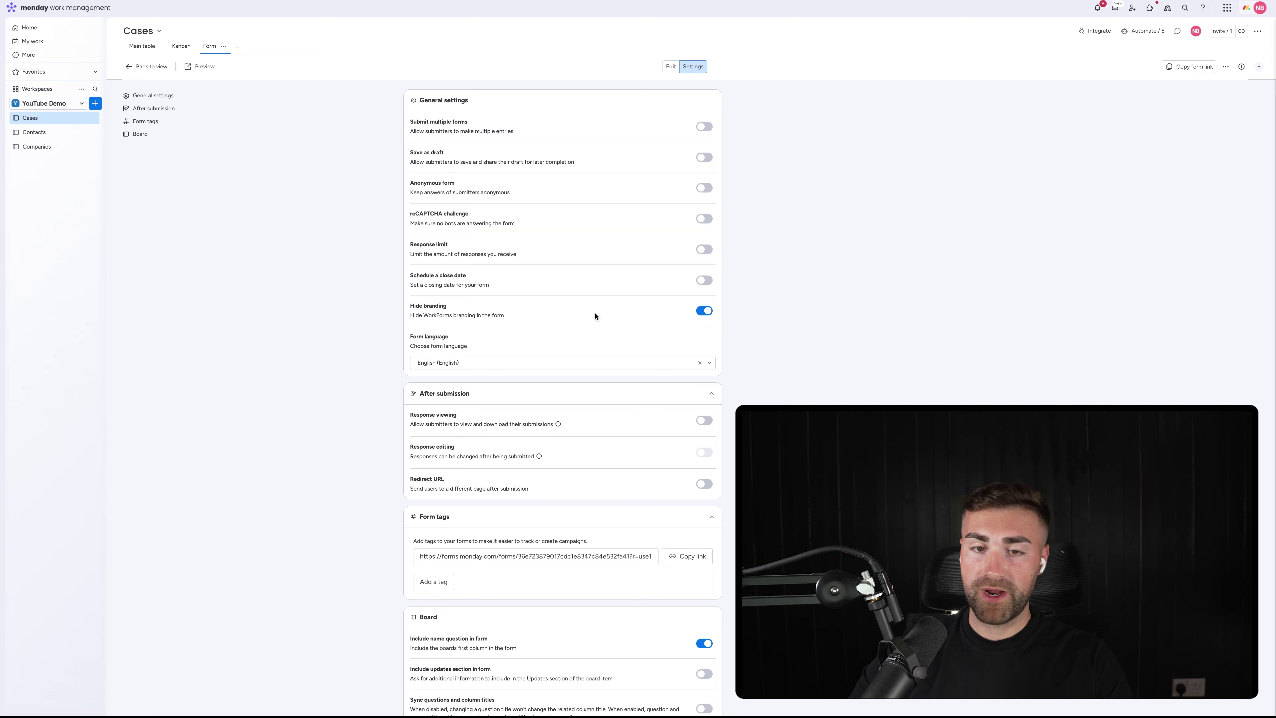
scroll(595, 314, down, 3)
scroll(663, 267, down, 1)
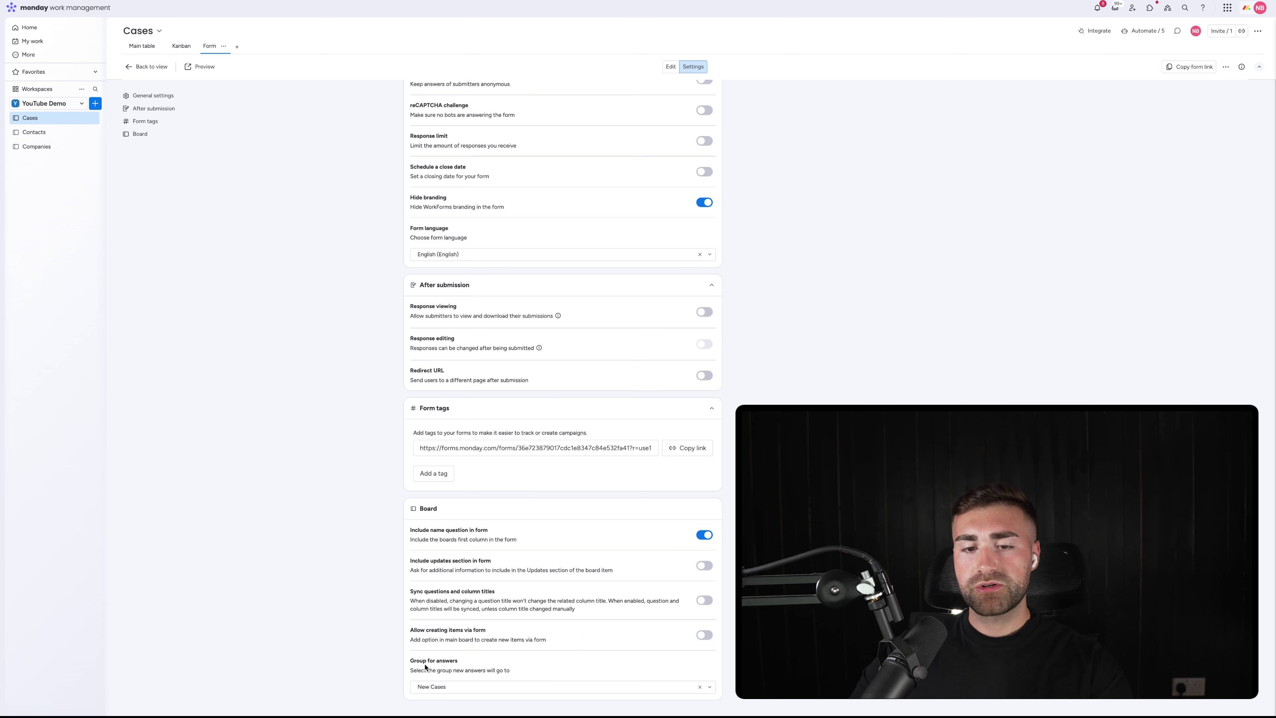
Send new form answers to the New Cases group and preview the live form
click(432, 686)
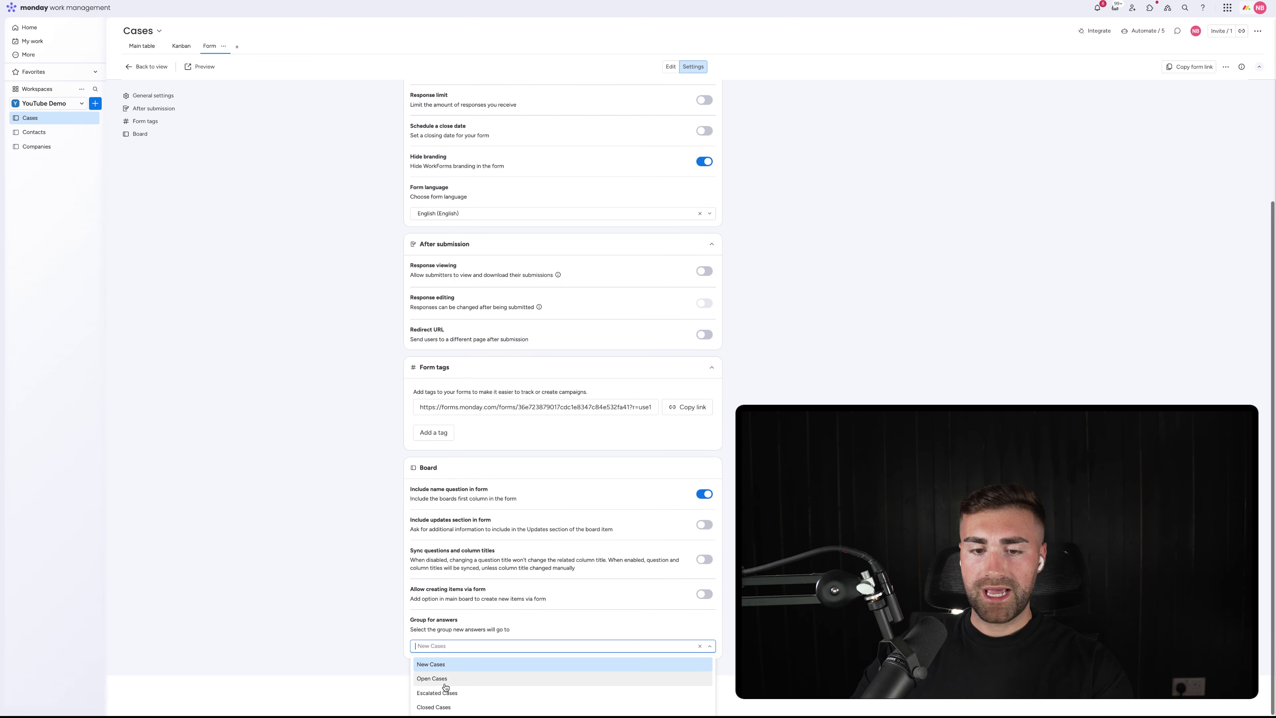
click(523, 671)
scroll(546, 651, up, 3)
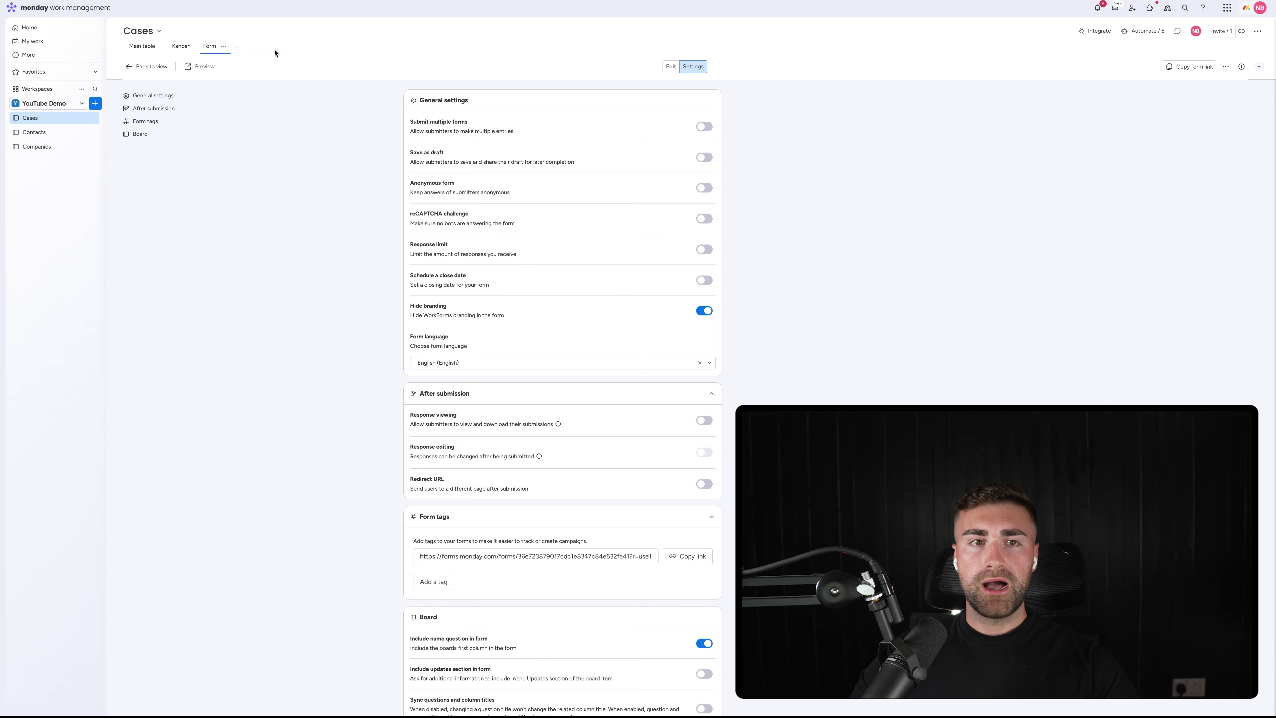
click(202, 67)
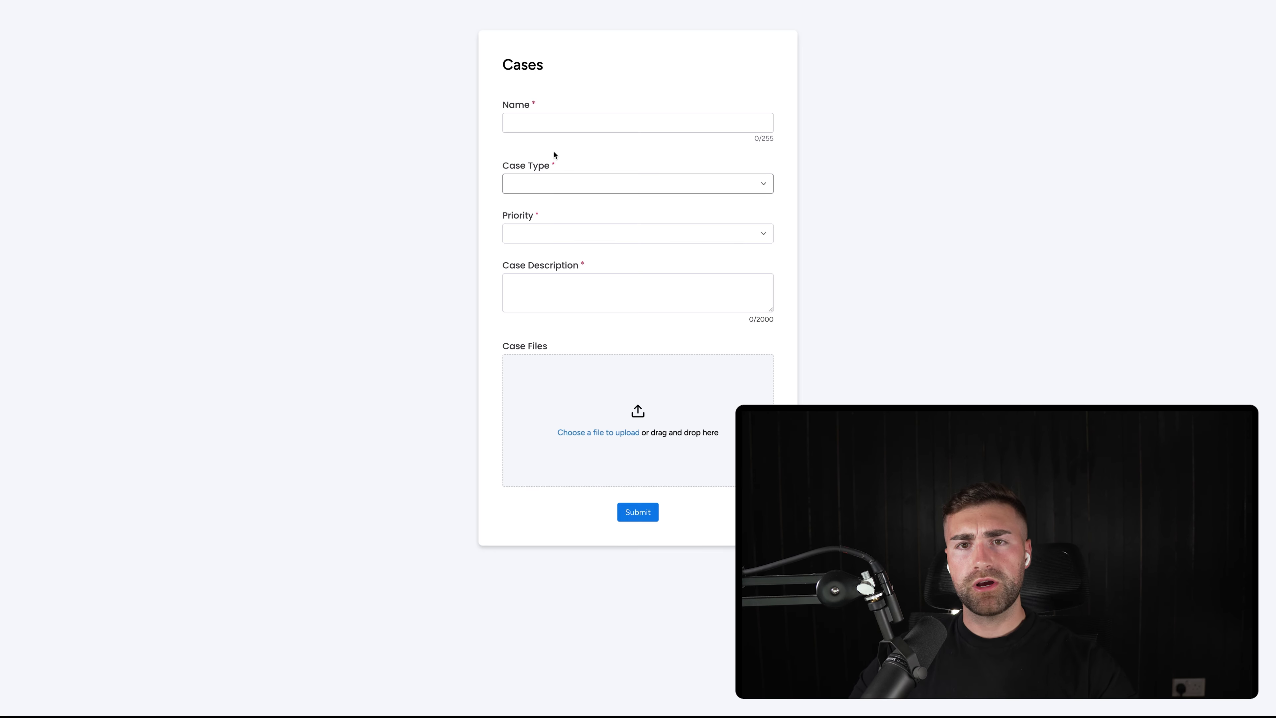
Enter 'Example Case Submission' as the case name, correcting the mistyped first attempt
click(549, 129)
text(Example )
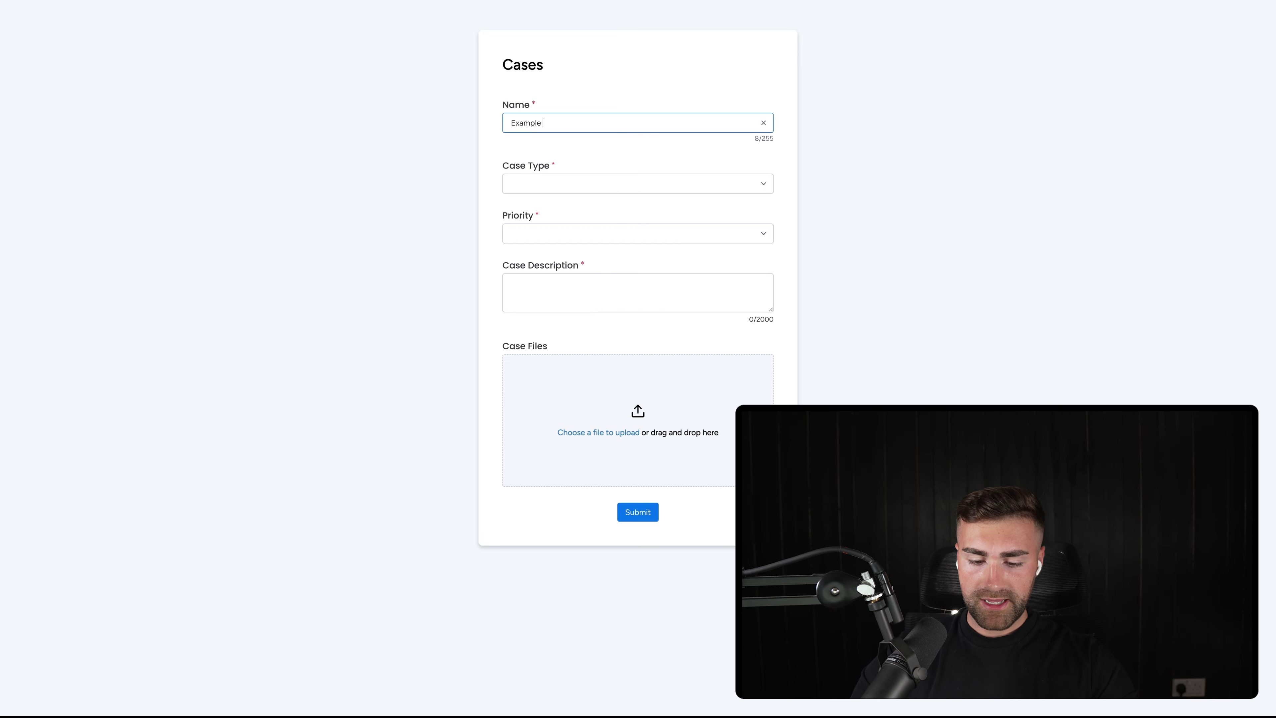
text(Case Management)
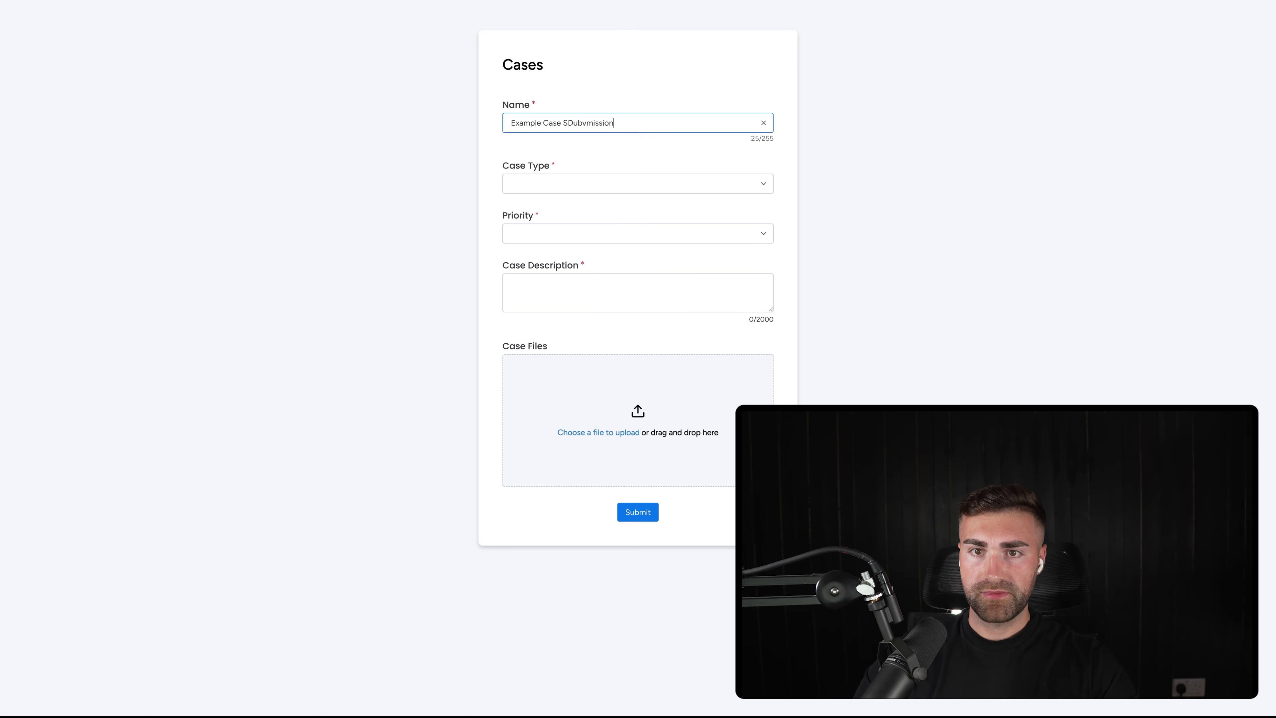
key(super+BackSpace)
text(Example )
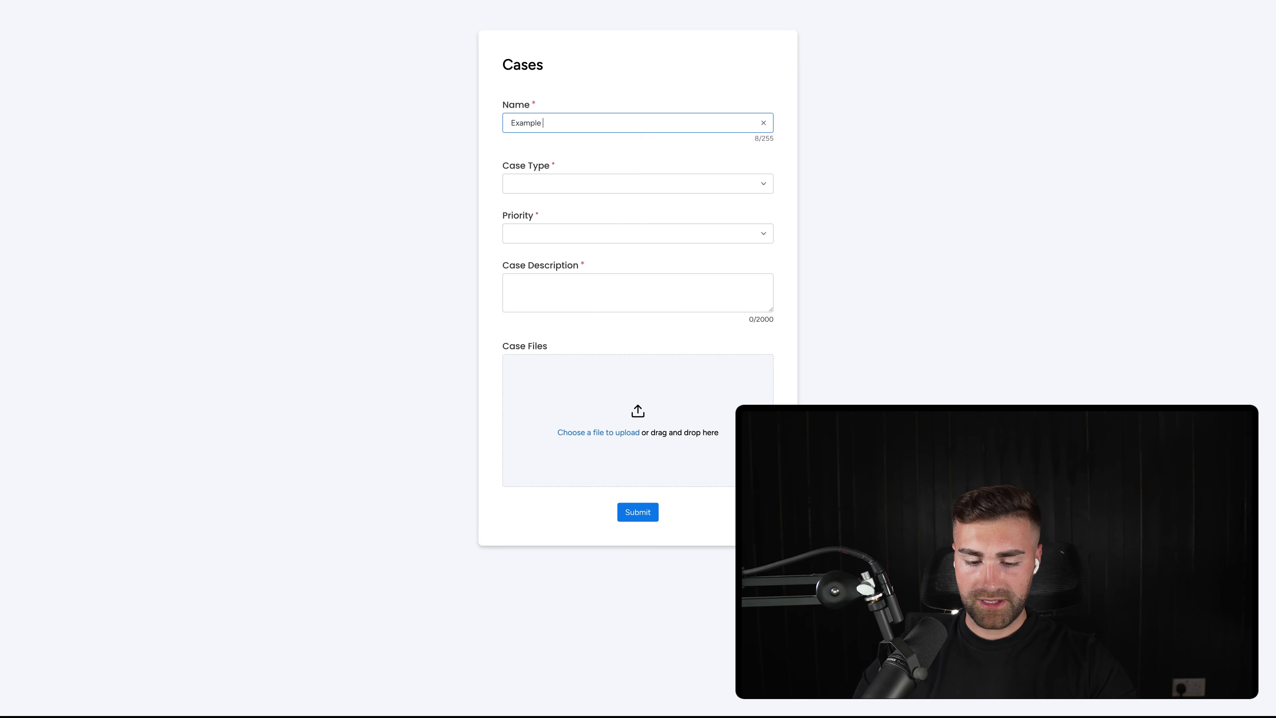
text(Case Submission)
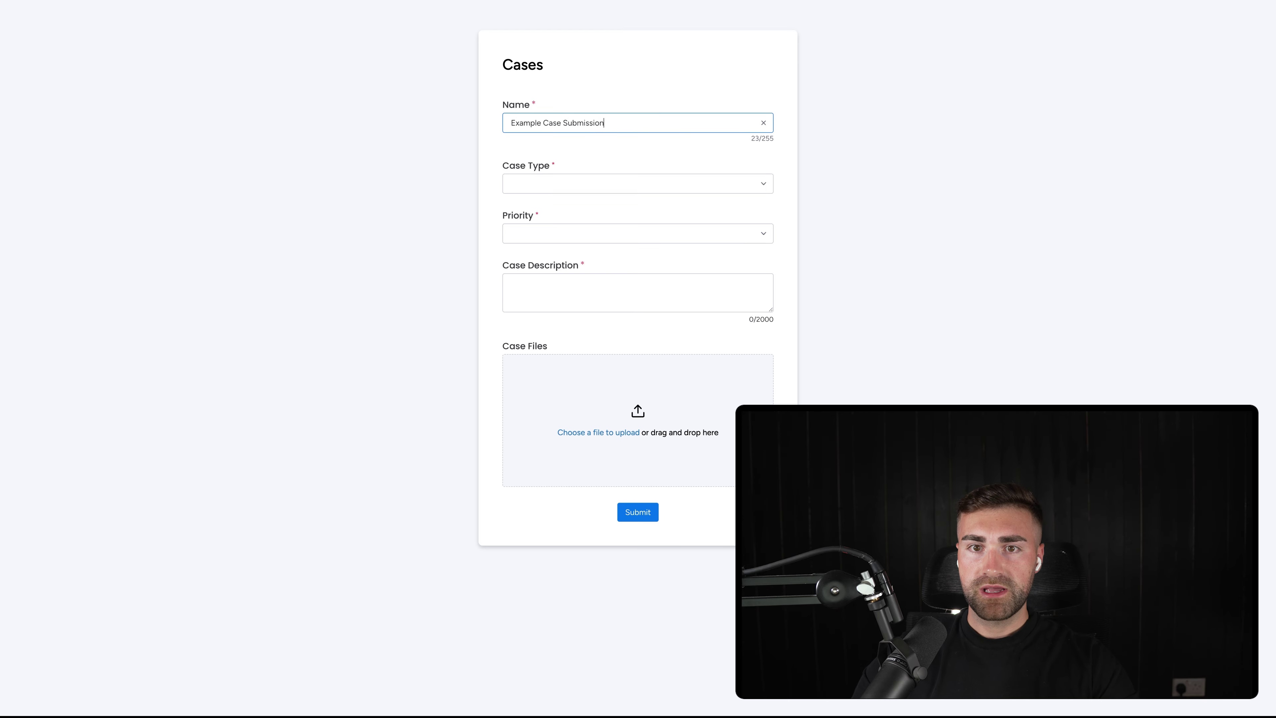
Choose Water Leak and Medium, describe it as 'gone horribly wrong', and submit the case
click(529, 180)
click(540, 208)
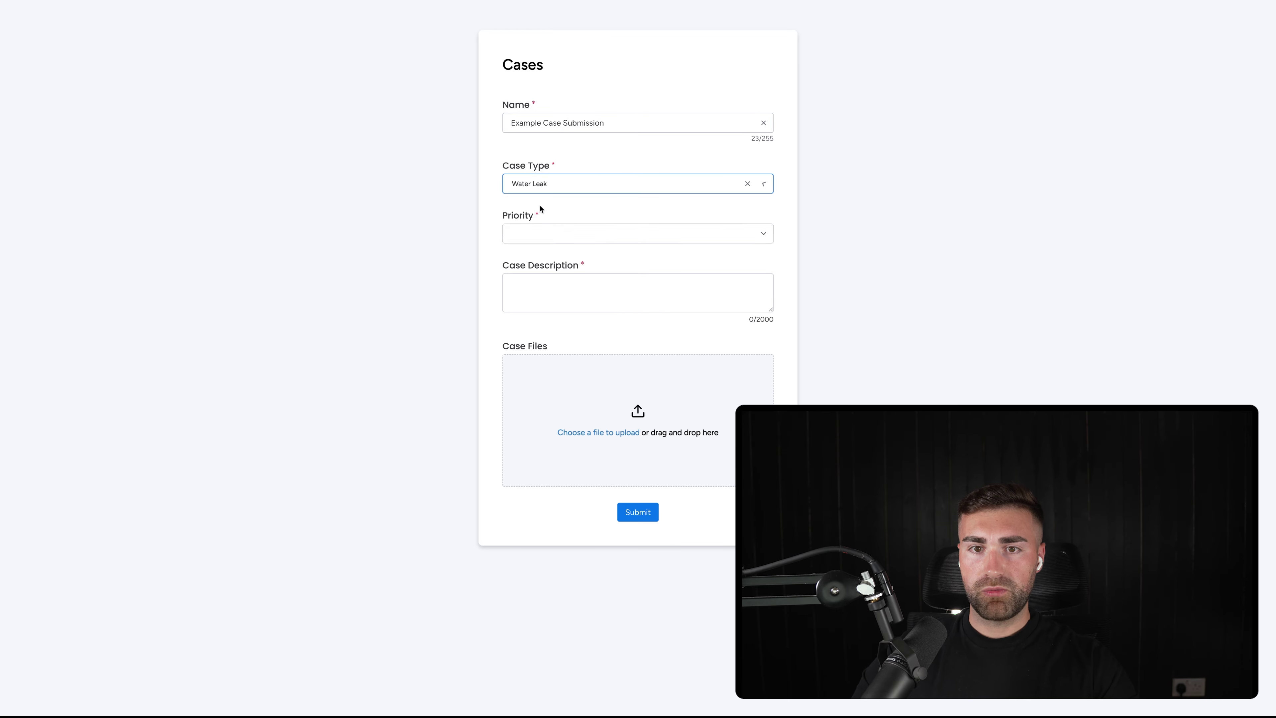
click(569, 236)
click(538, 273)
click(621, 305)
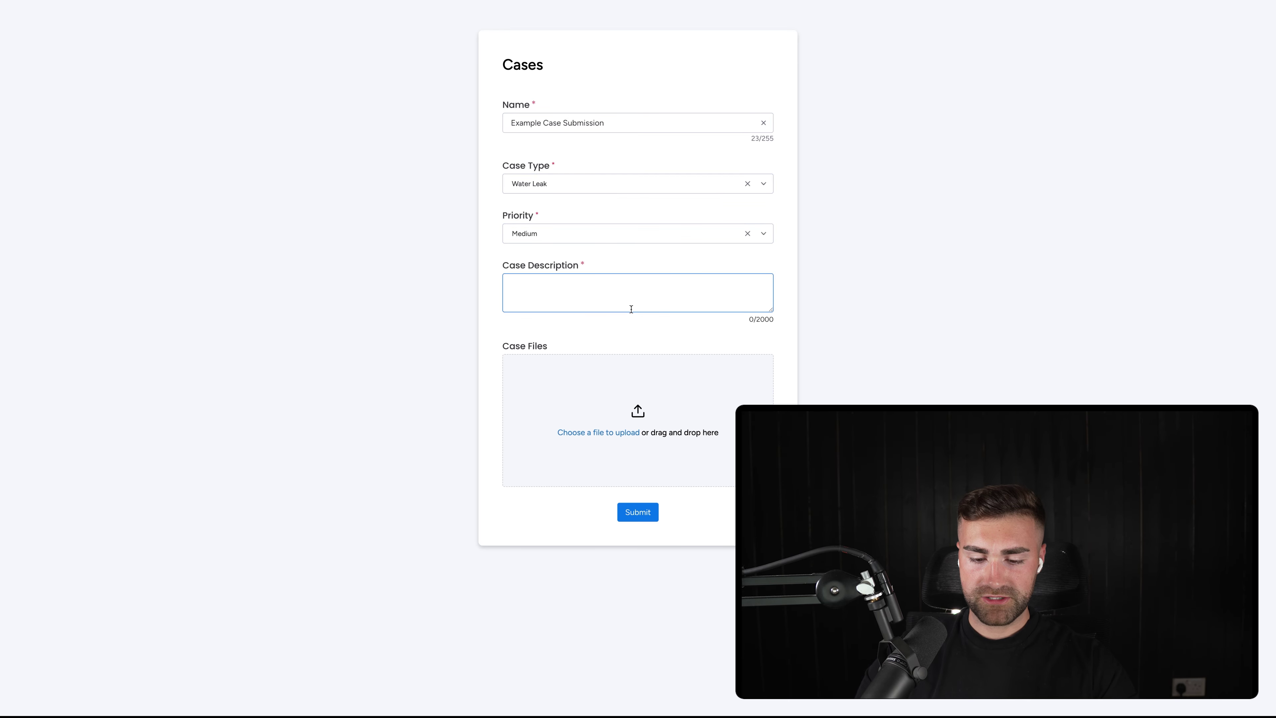
text(gone ho)
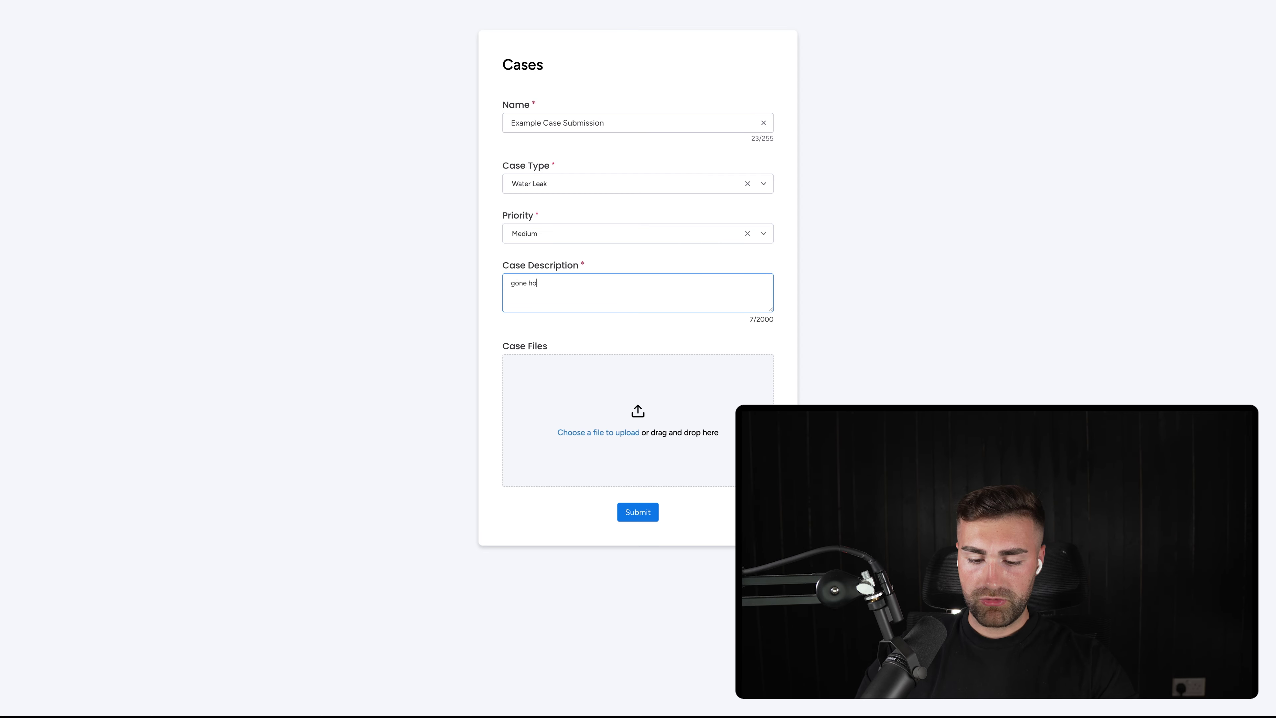
text(rribly wrong)
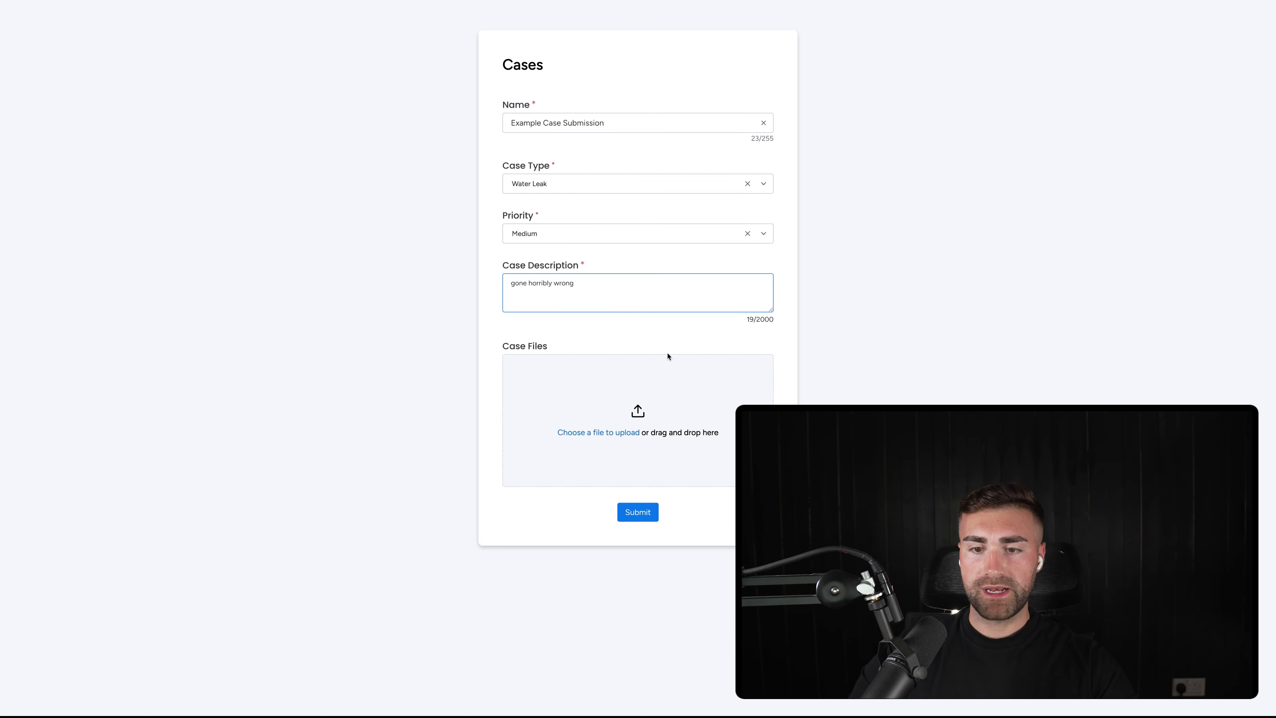
click(648, 515)
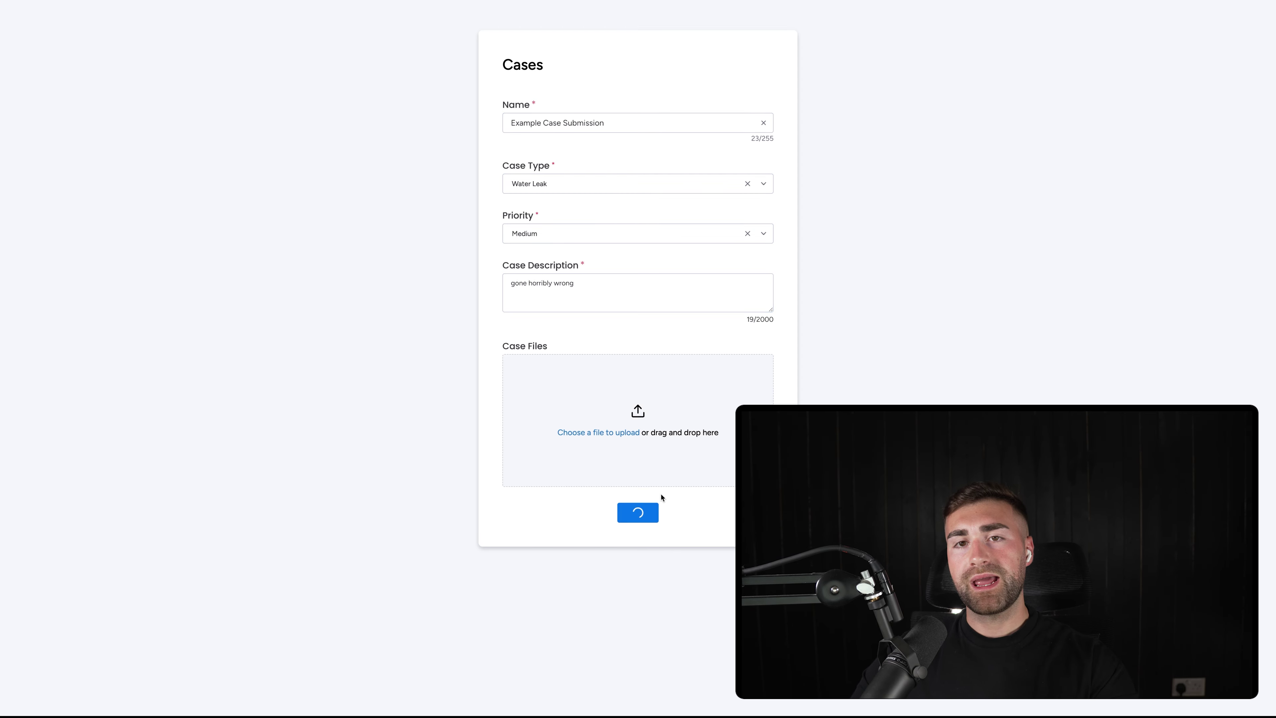
click(115, 8)
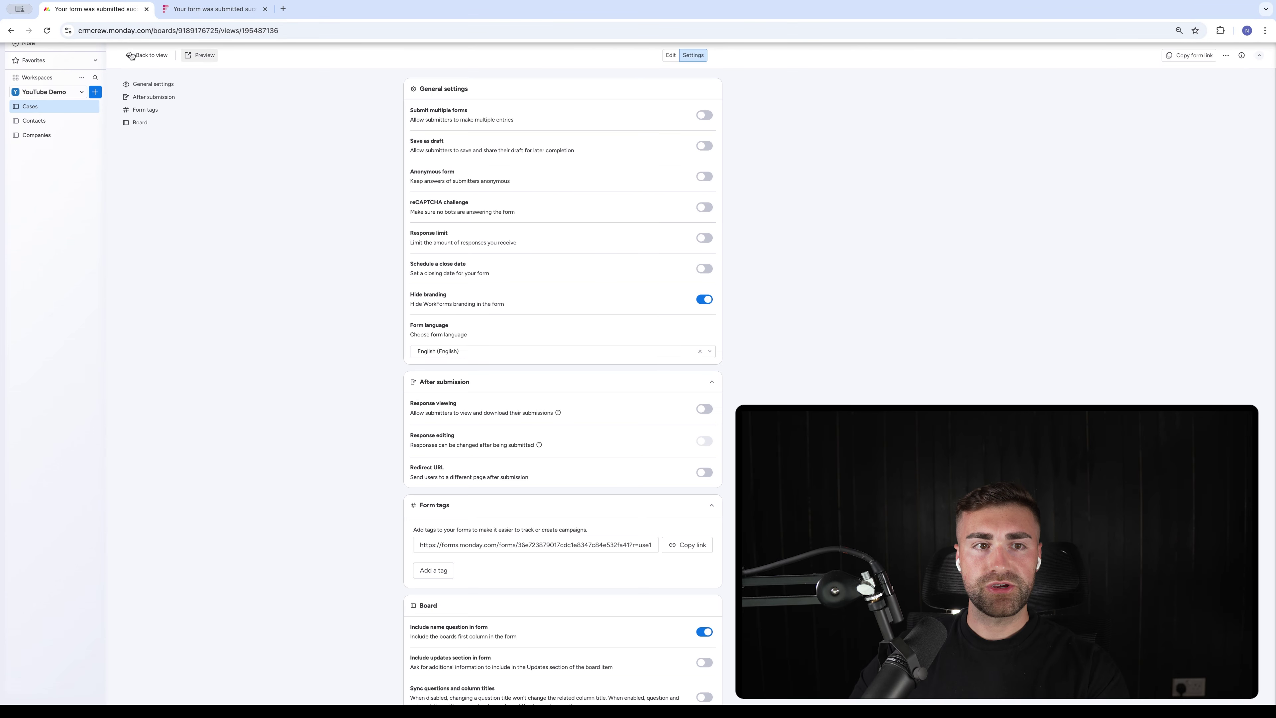
Return to the Main table and assign a team member to Example Case Submission
click(142, 46)
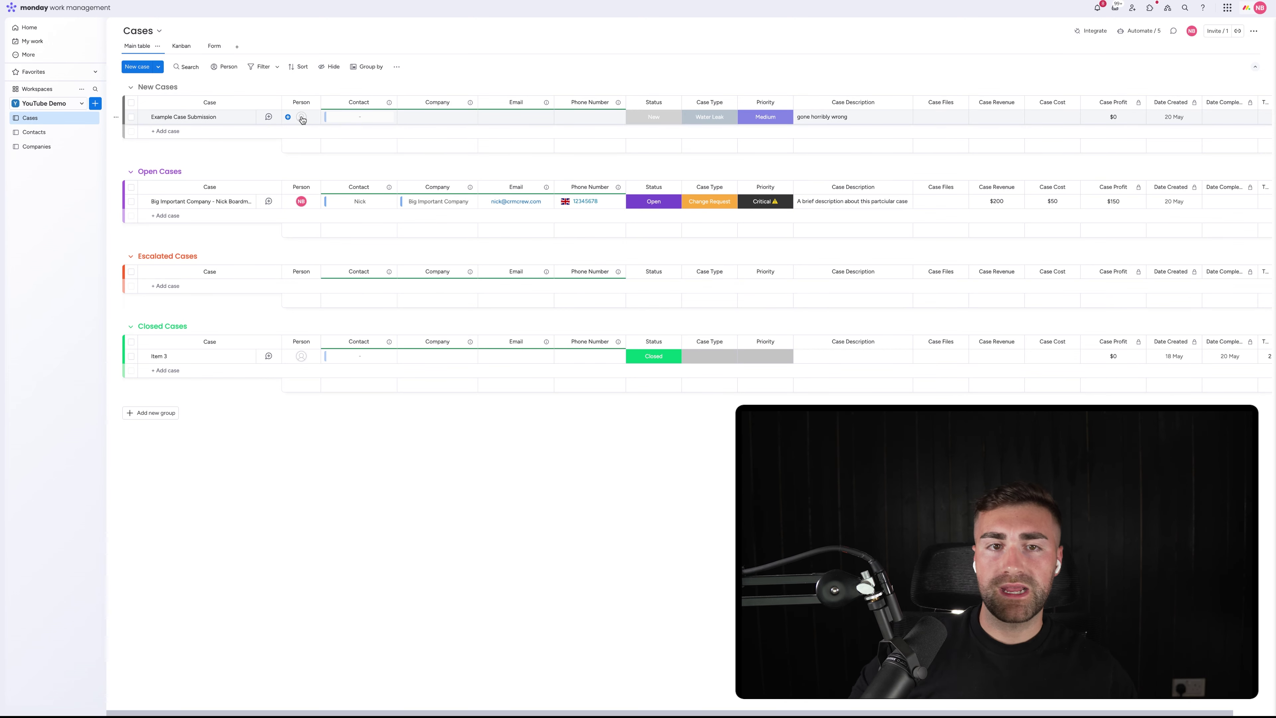
click(302, 117)
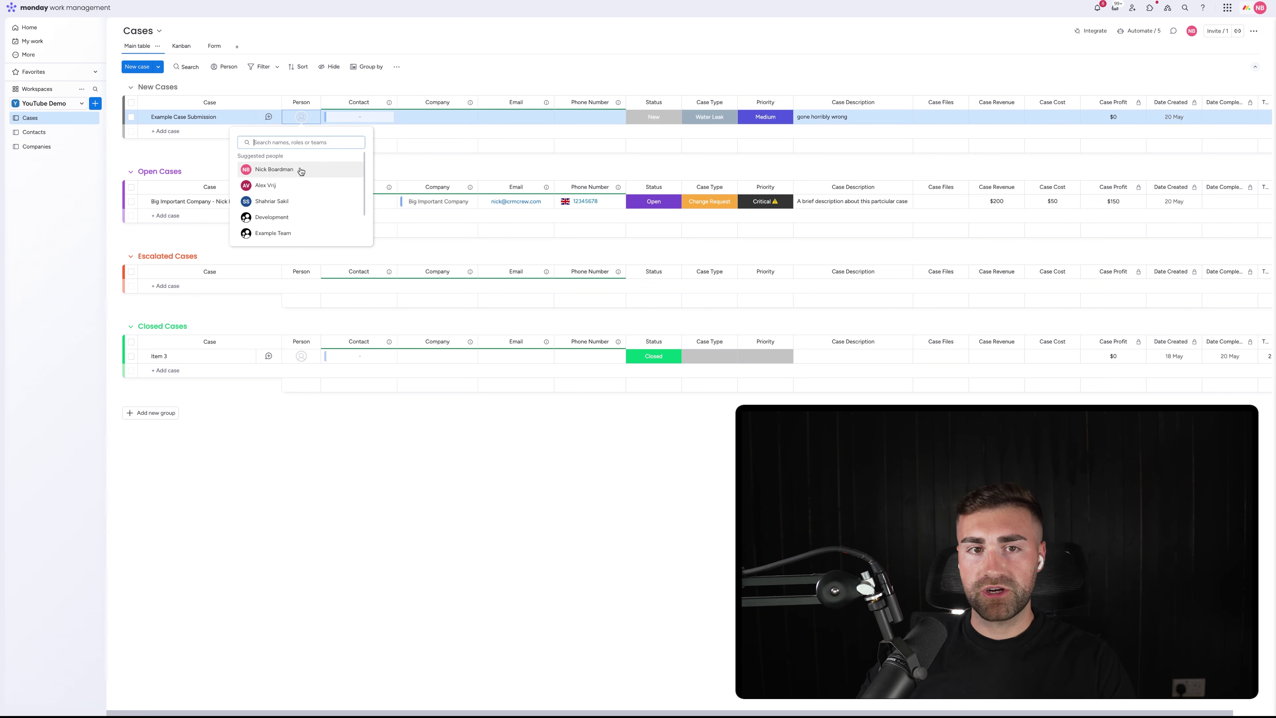
click(274, 170)
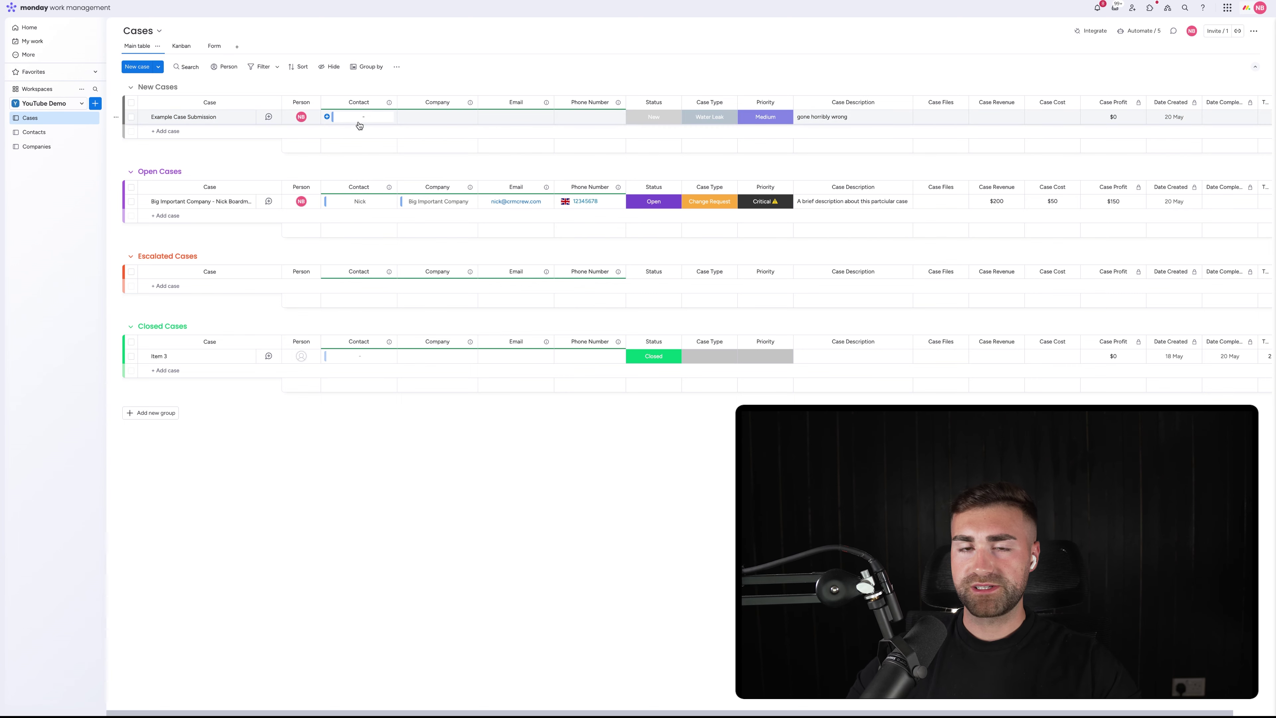
scroll(359, 126, right, 1)
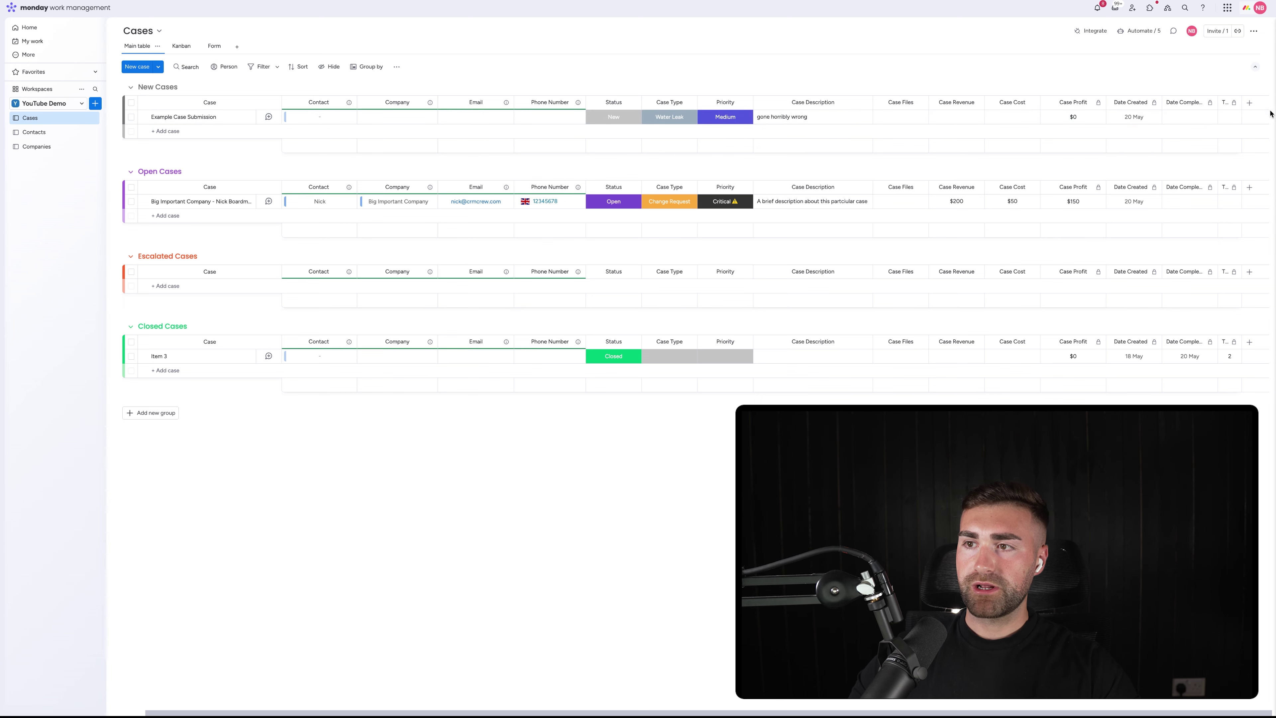
Add a Text column named External Email and restrict its column editing
click(1251, 104)
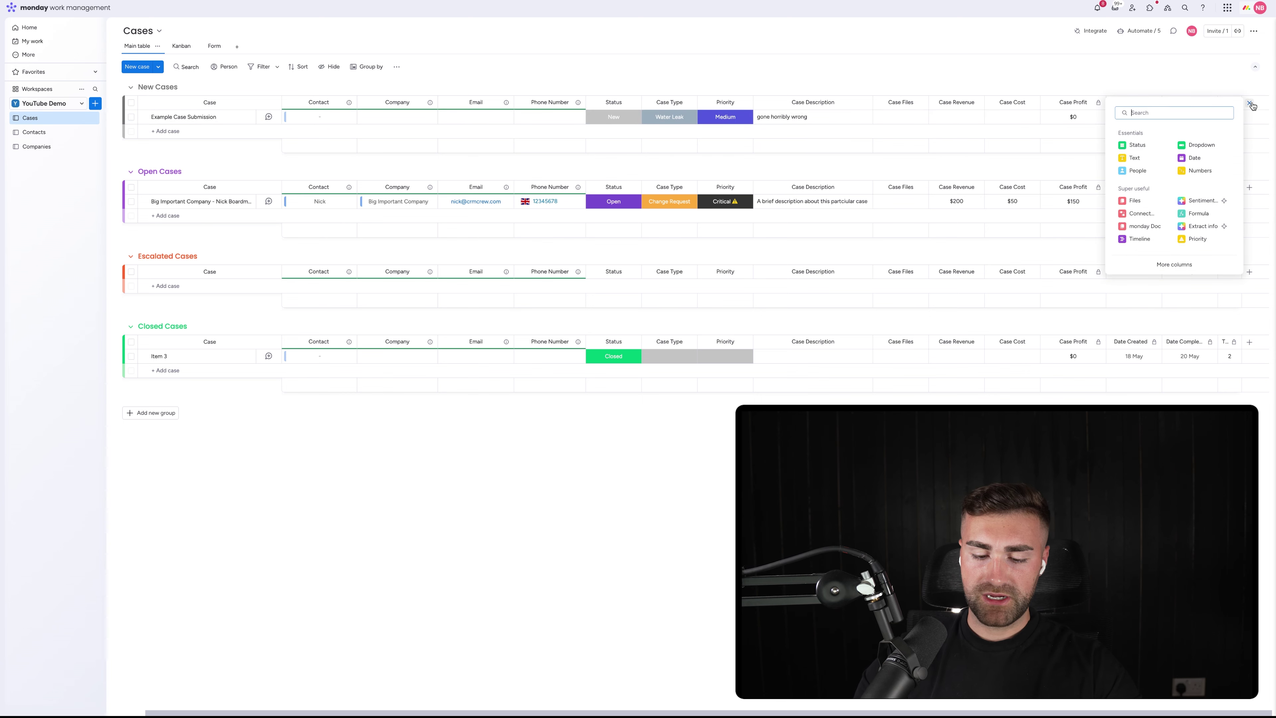
text(text)
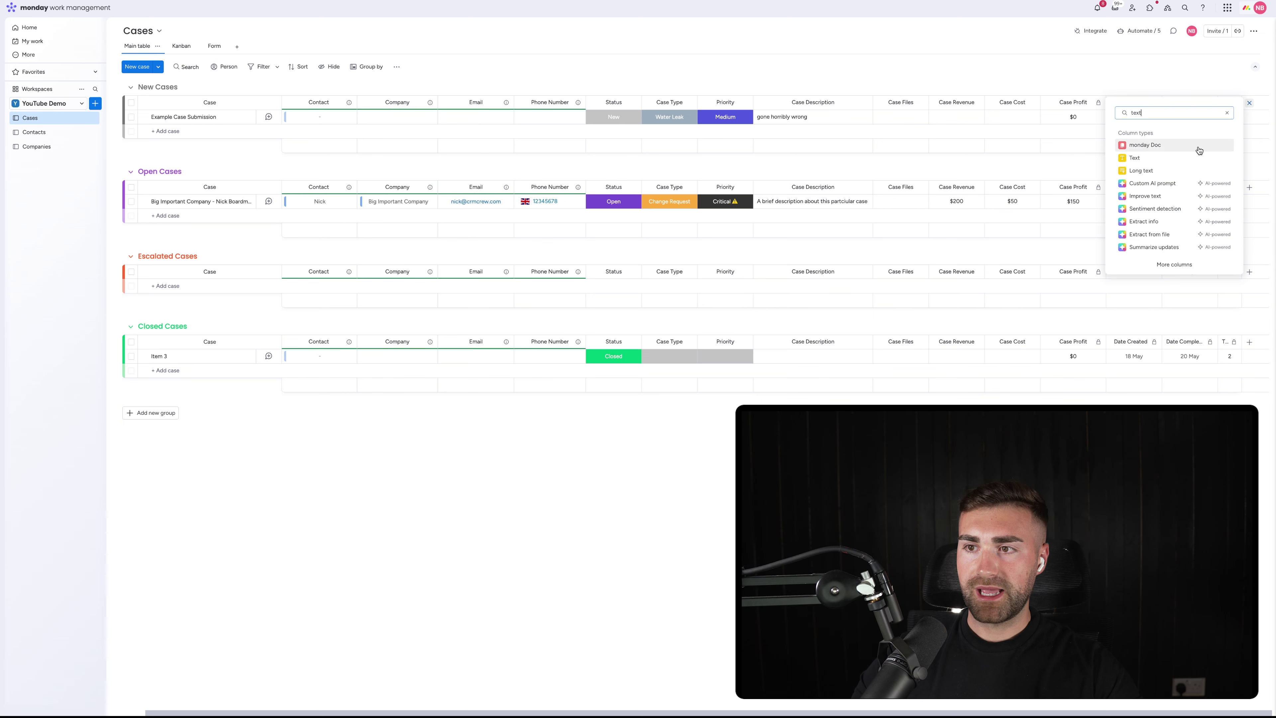
click(1174, 161)
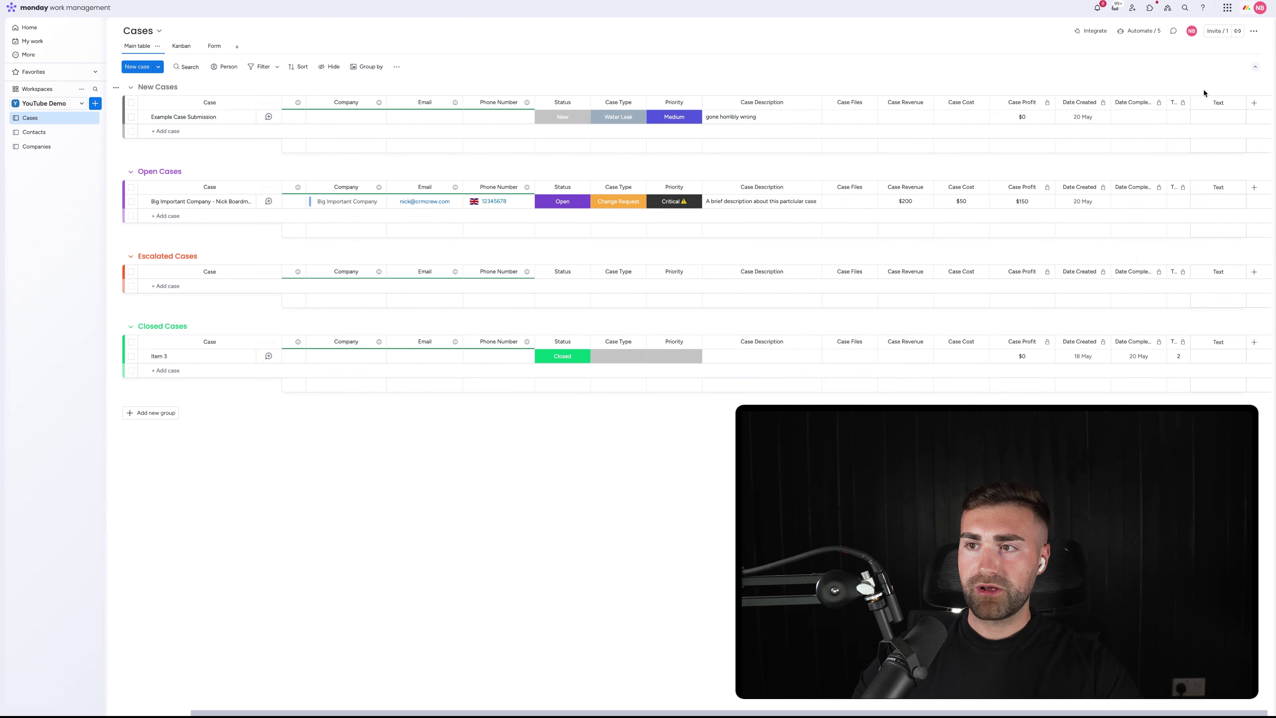
click(1220, 104)
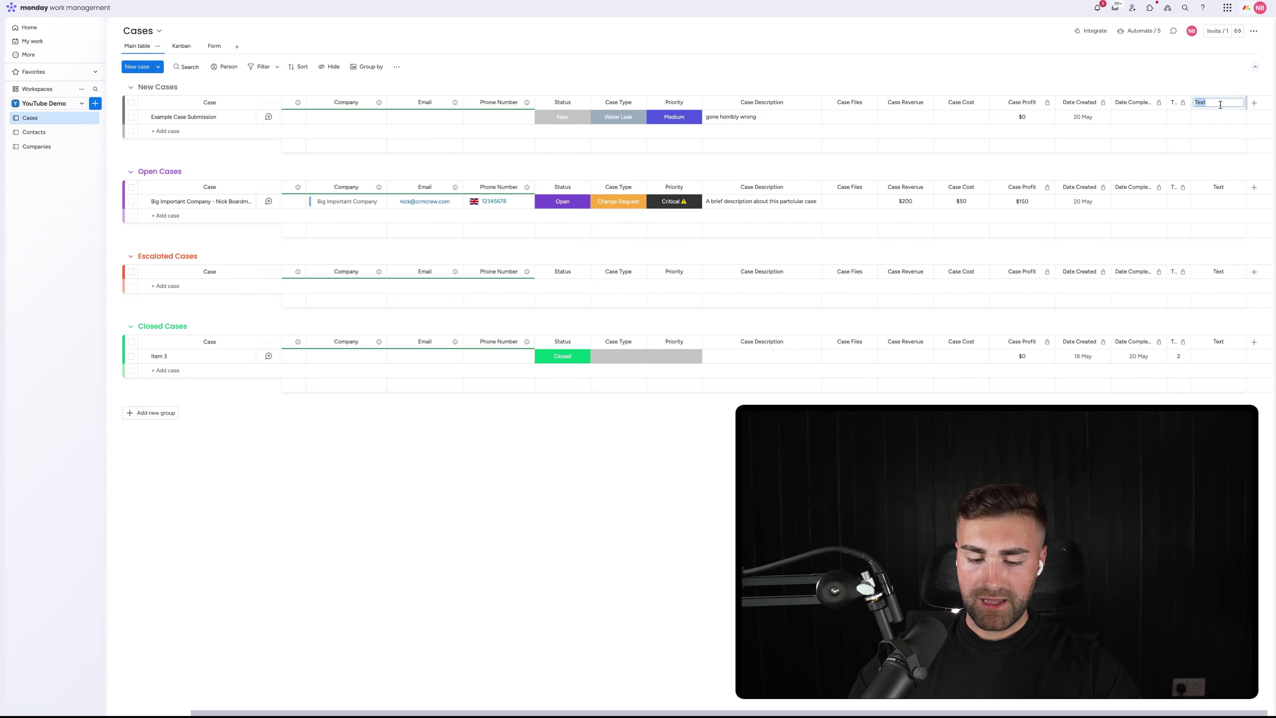
text(E)
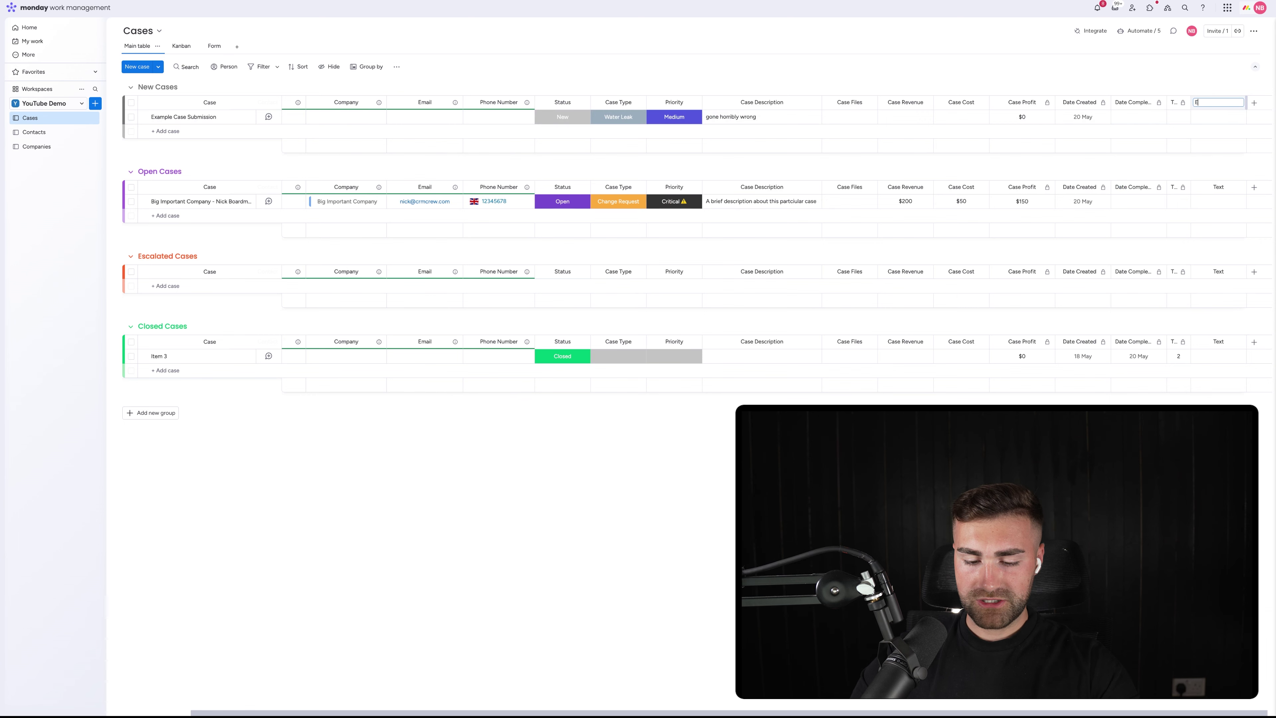
text(xternal Email)
key(Return)
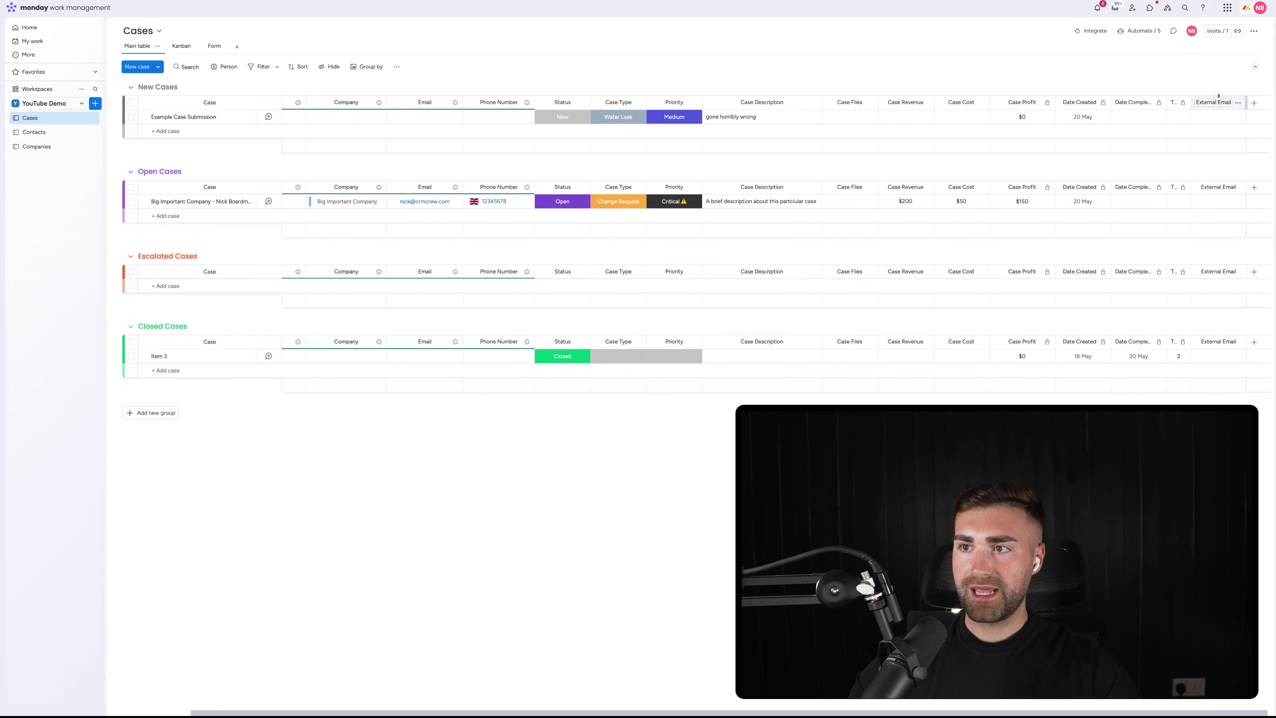
click(1238, 103)
mouse_move(1164, 107)
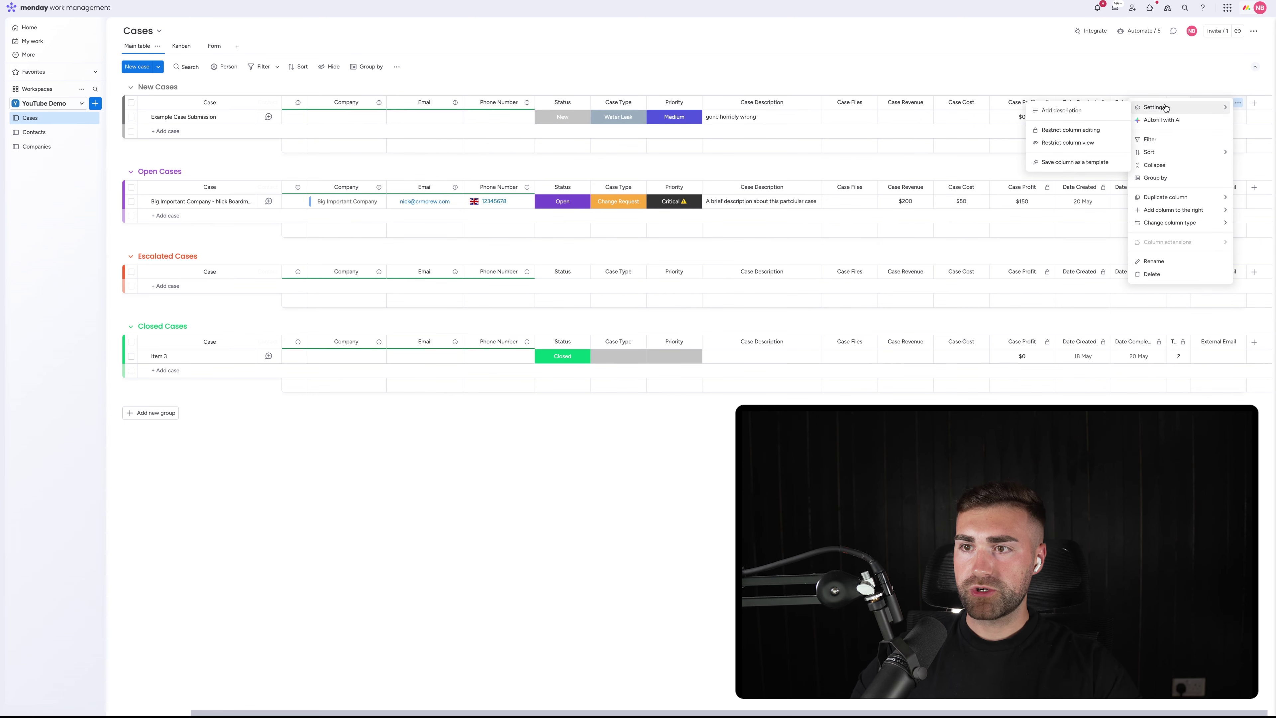
click(1077, 131)
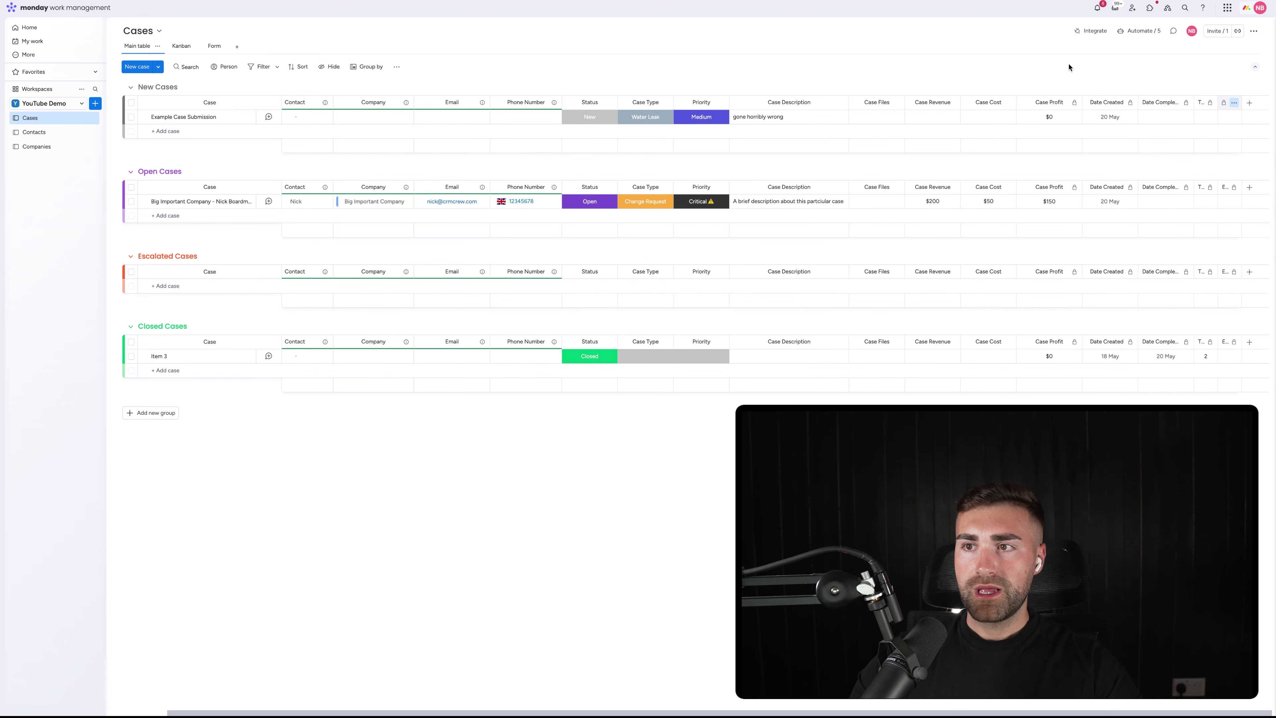
Browse the Create tab's automation templates for the Cases board, searching 'where'
click(1139, 31)
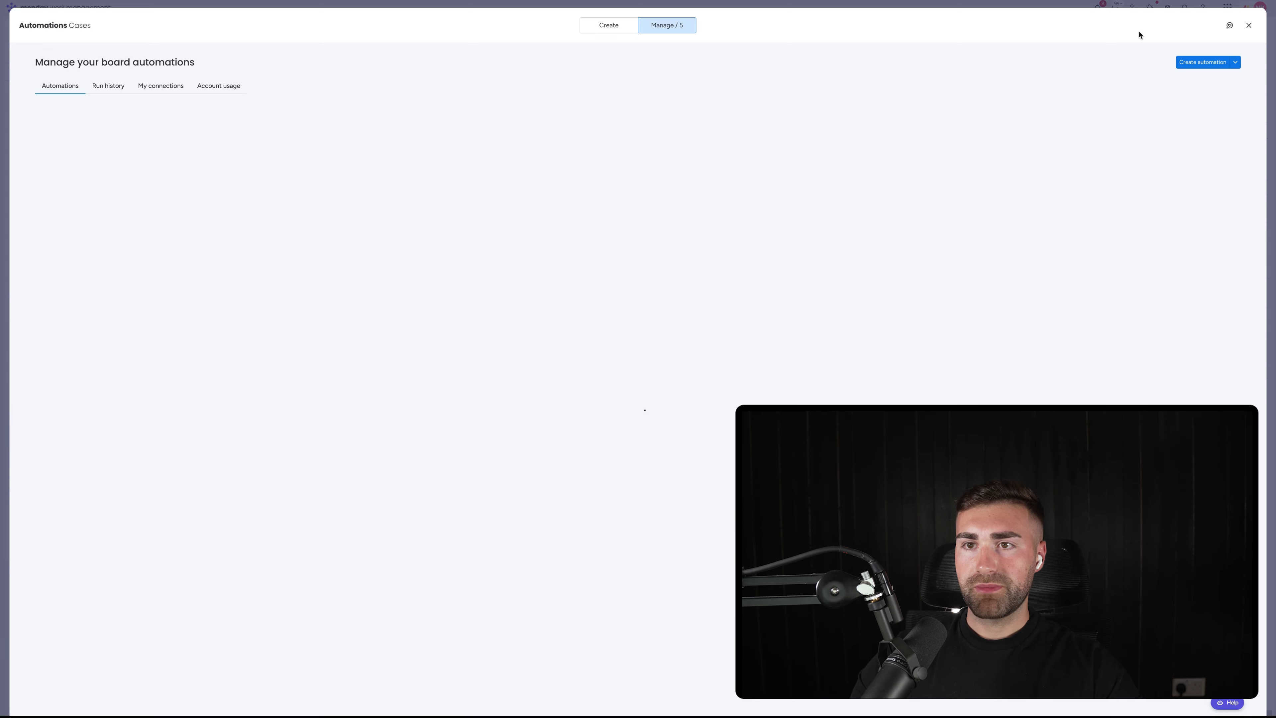
click(623, 30)
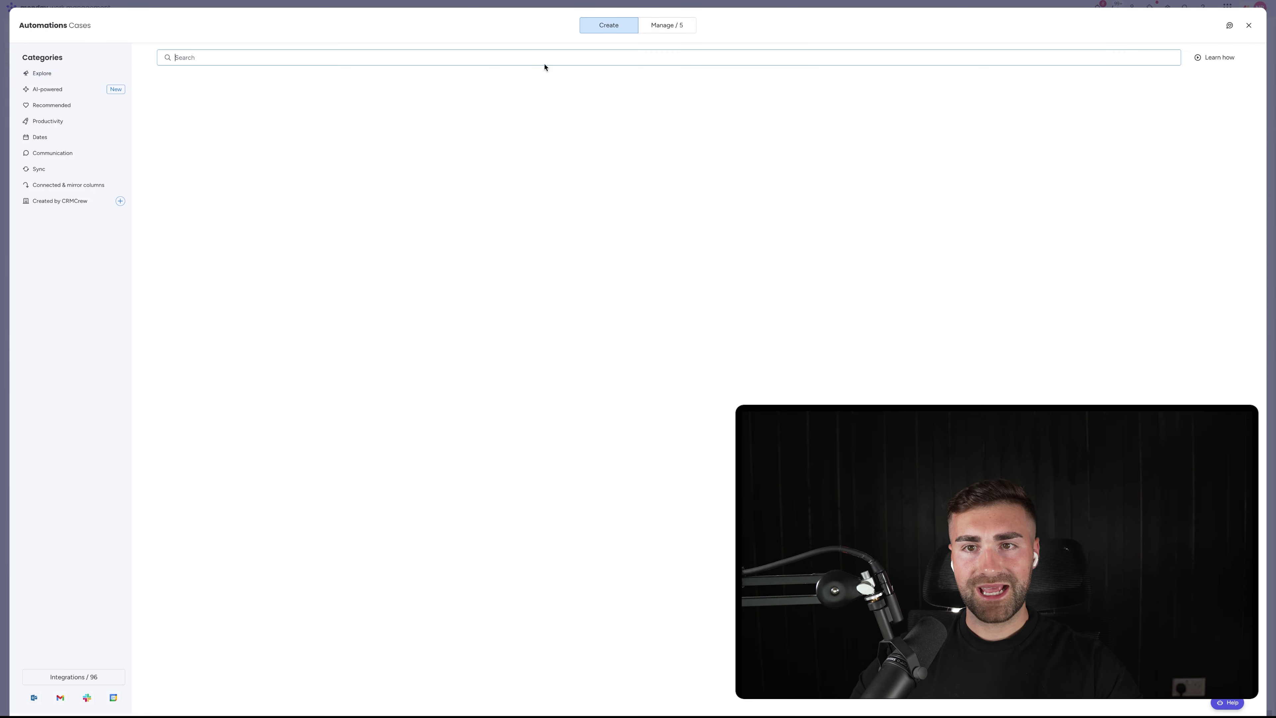
click(250, 60)
text(where)
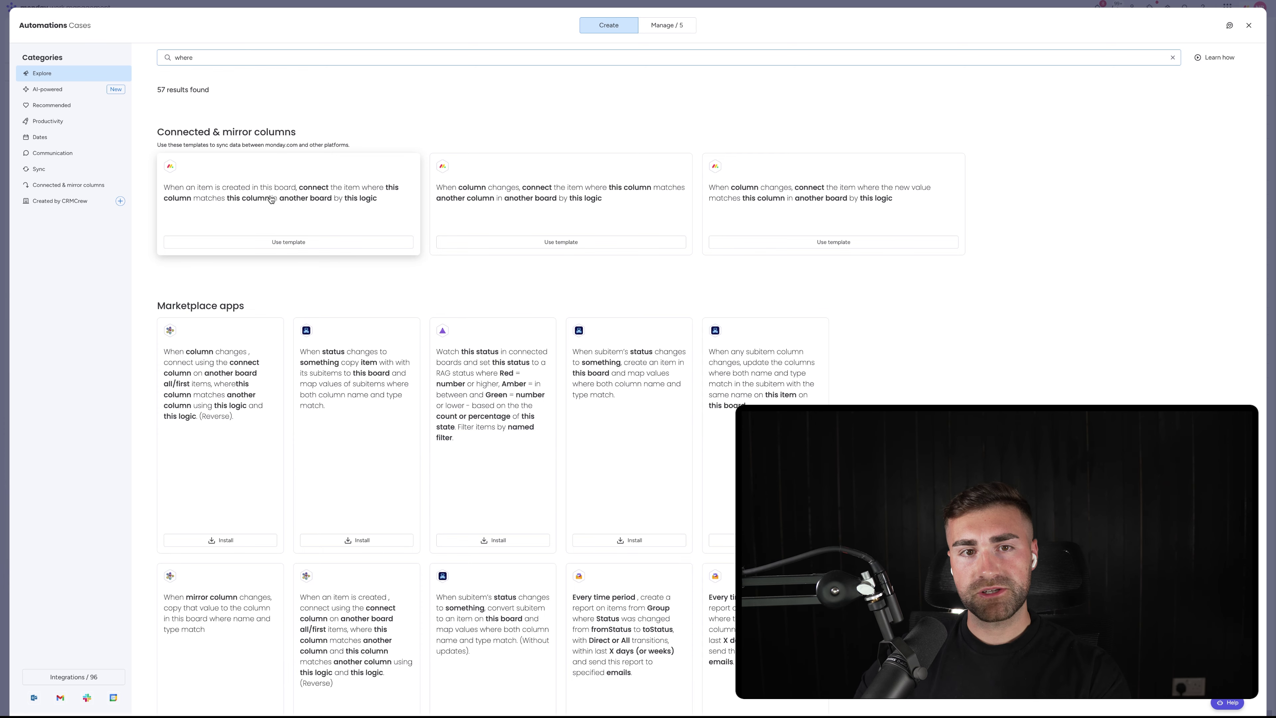
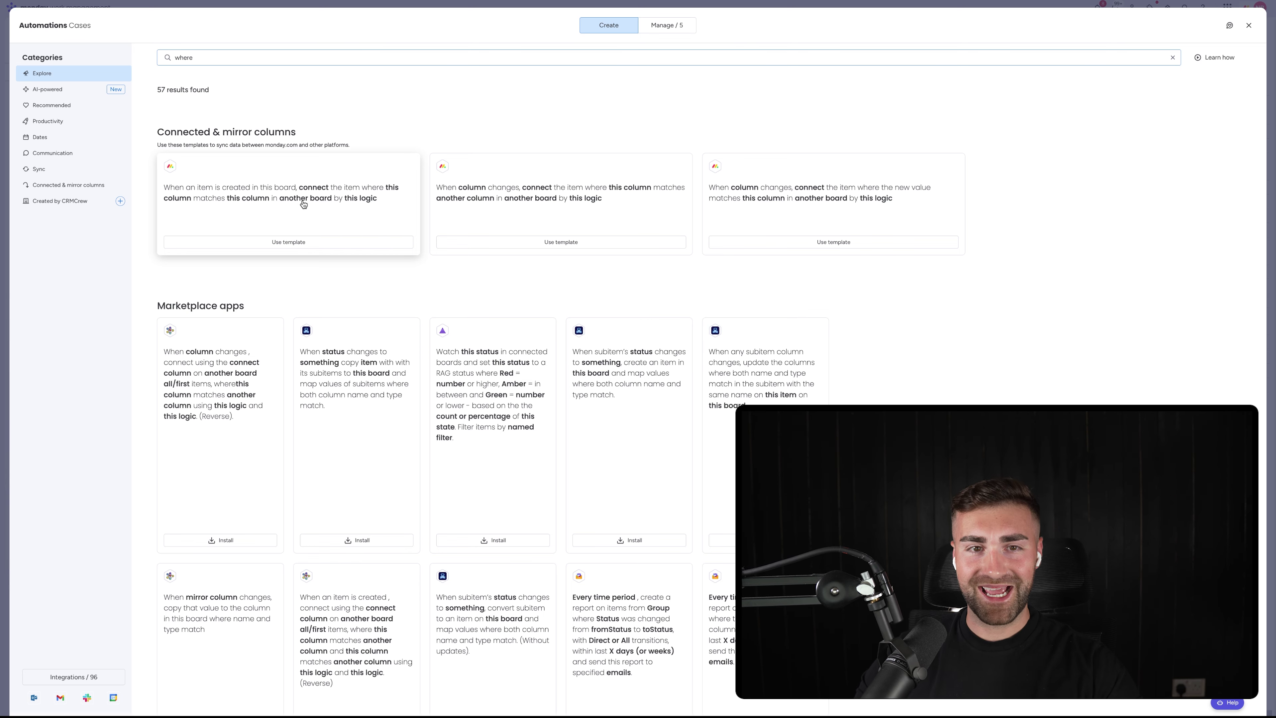
Start a connect-by-matching-column automation matching External Email against the Contacts board
click(304, 204)
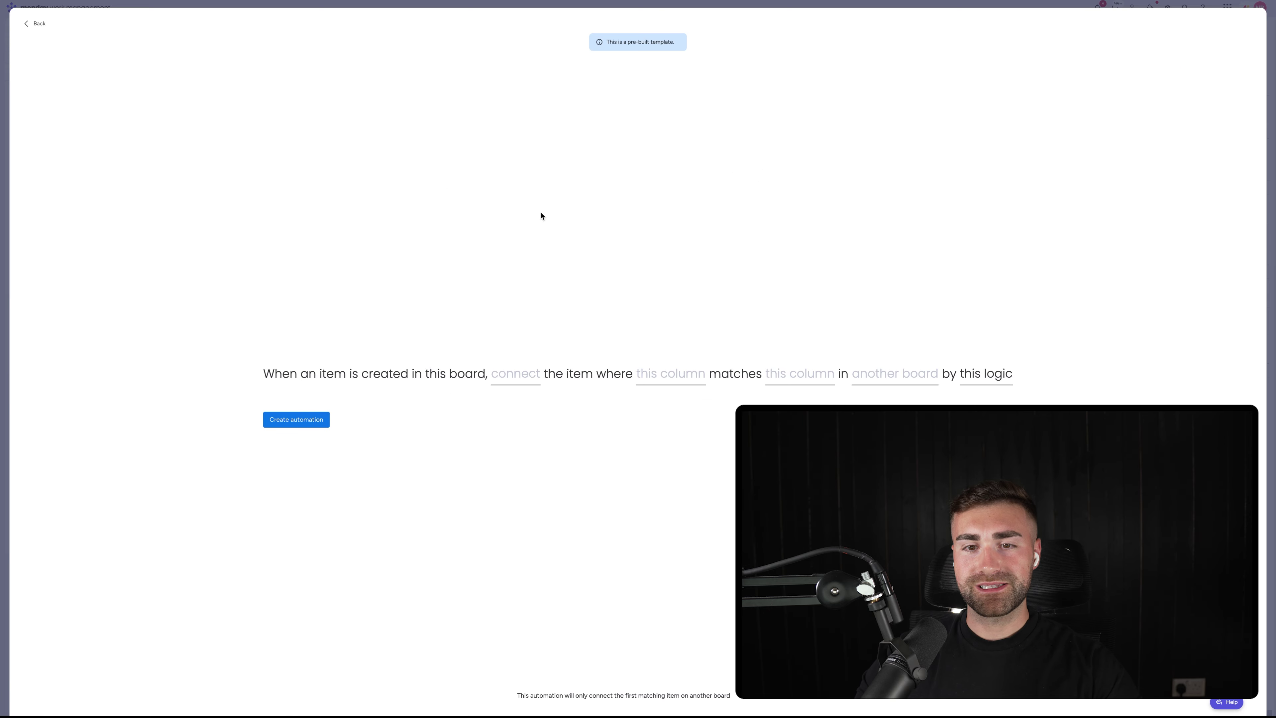
click(665, 375)
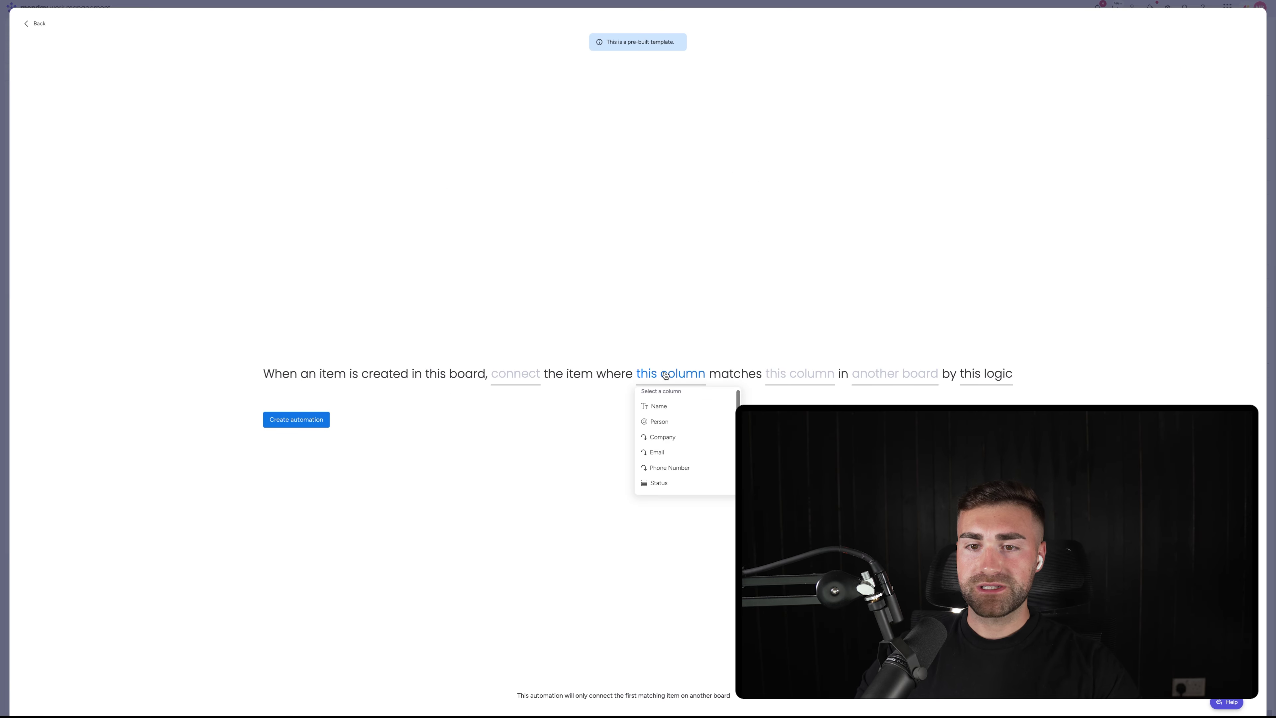
scroll(683, 434, down, 5)
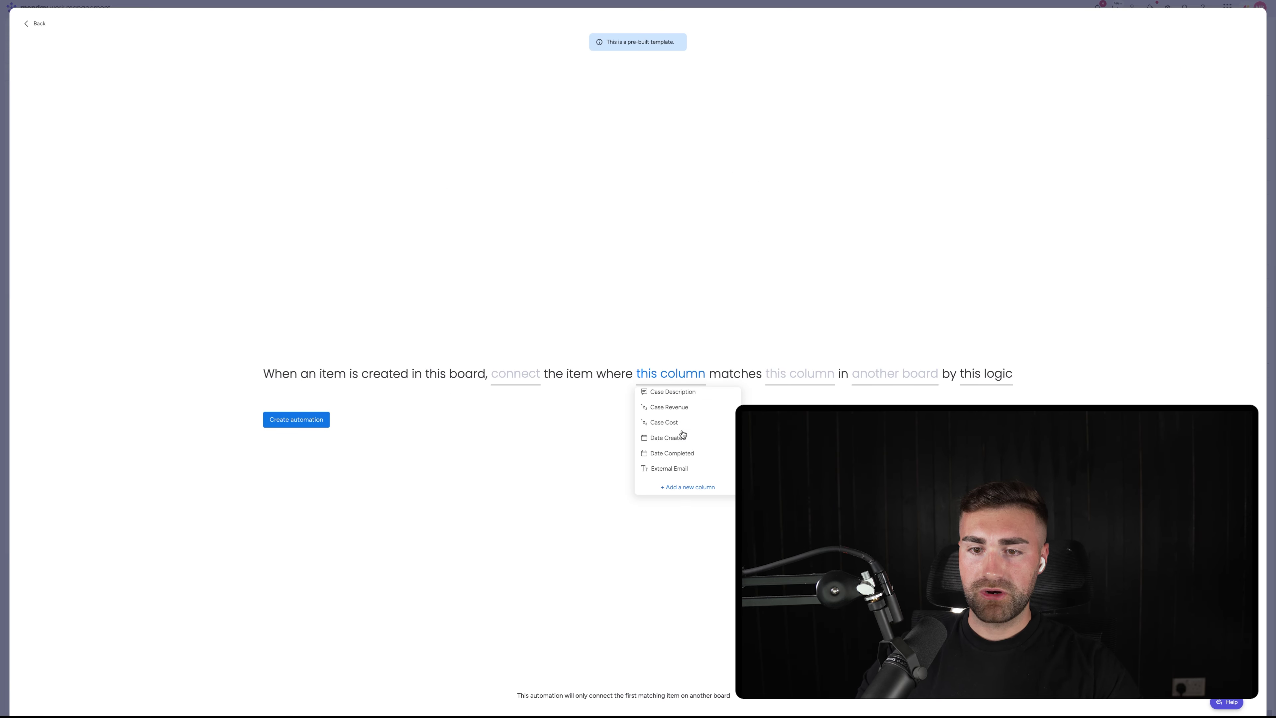
click(676, 469)
click(899, 376)
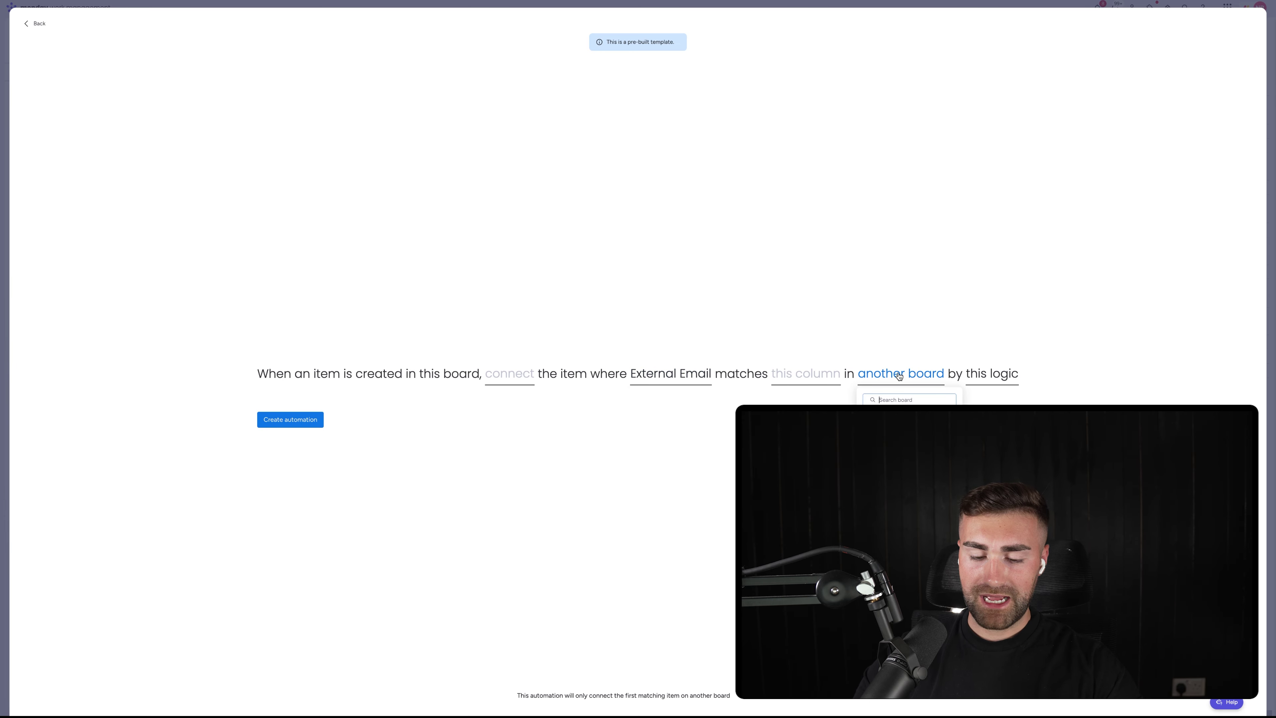
text(contacts)
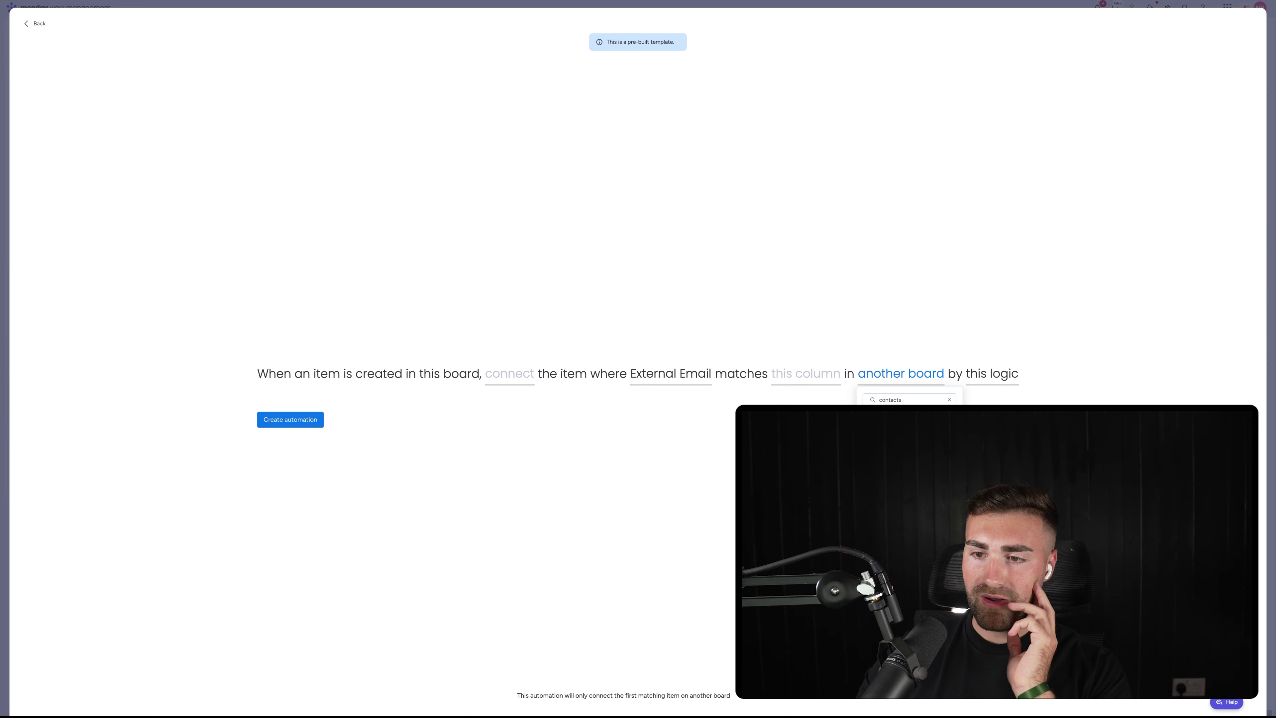
click(898, 433)
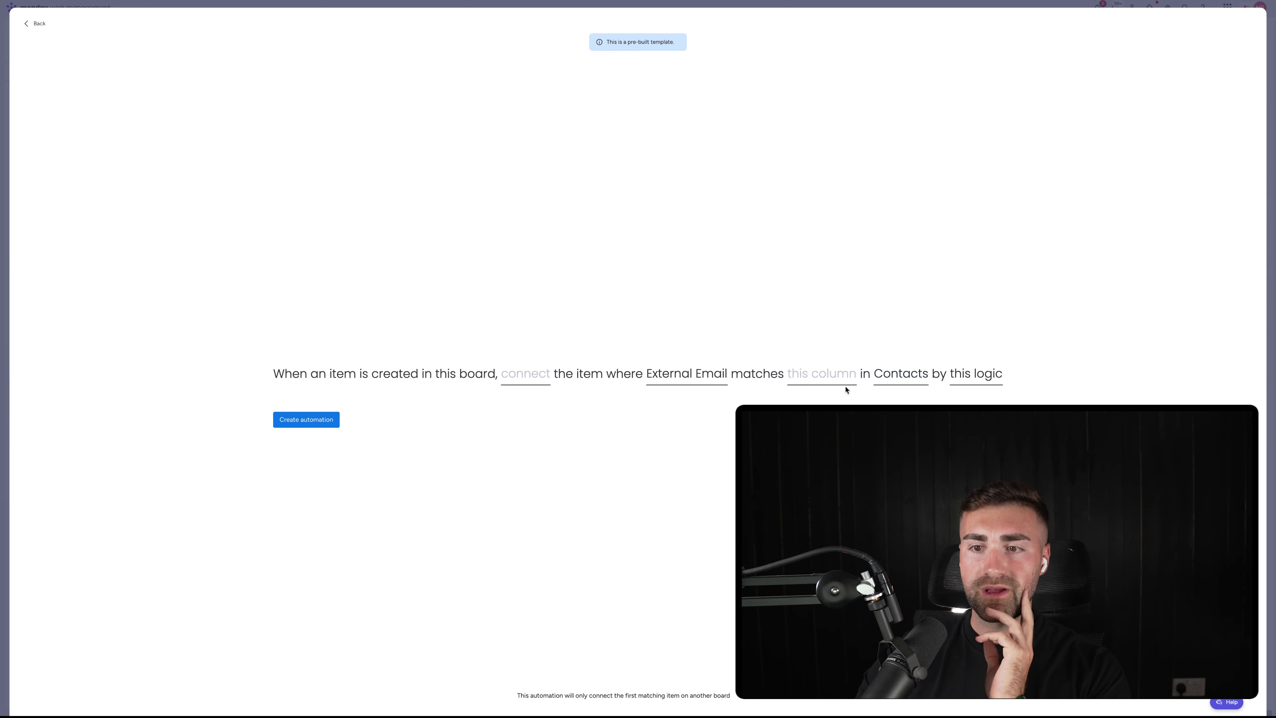
Match against Contacts' Email column, connect through the Contact column, and create the automation
click(821, 367)
scroll(838, 442, down, 2)
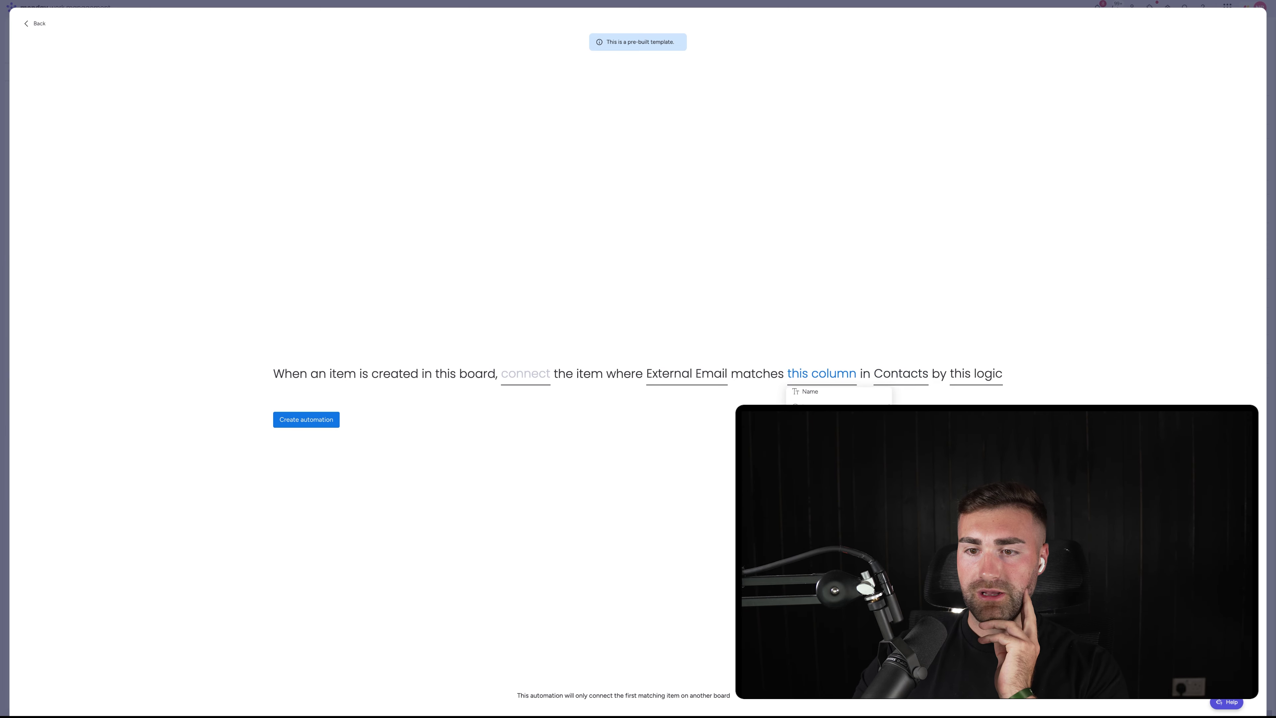
click(829, 448)
click(555, 378)
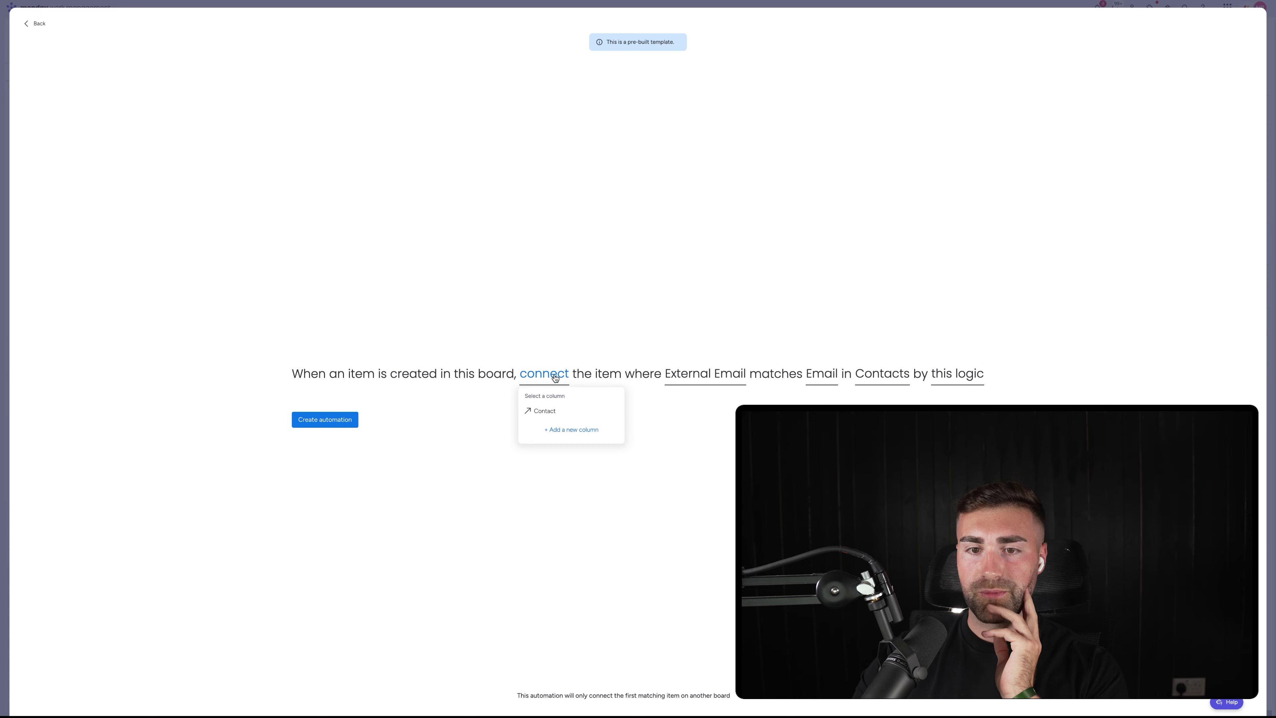
click(555, 411)
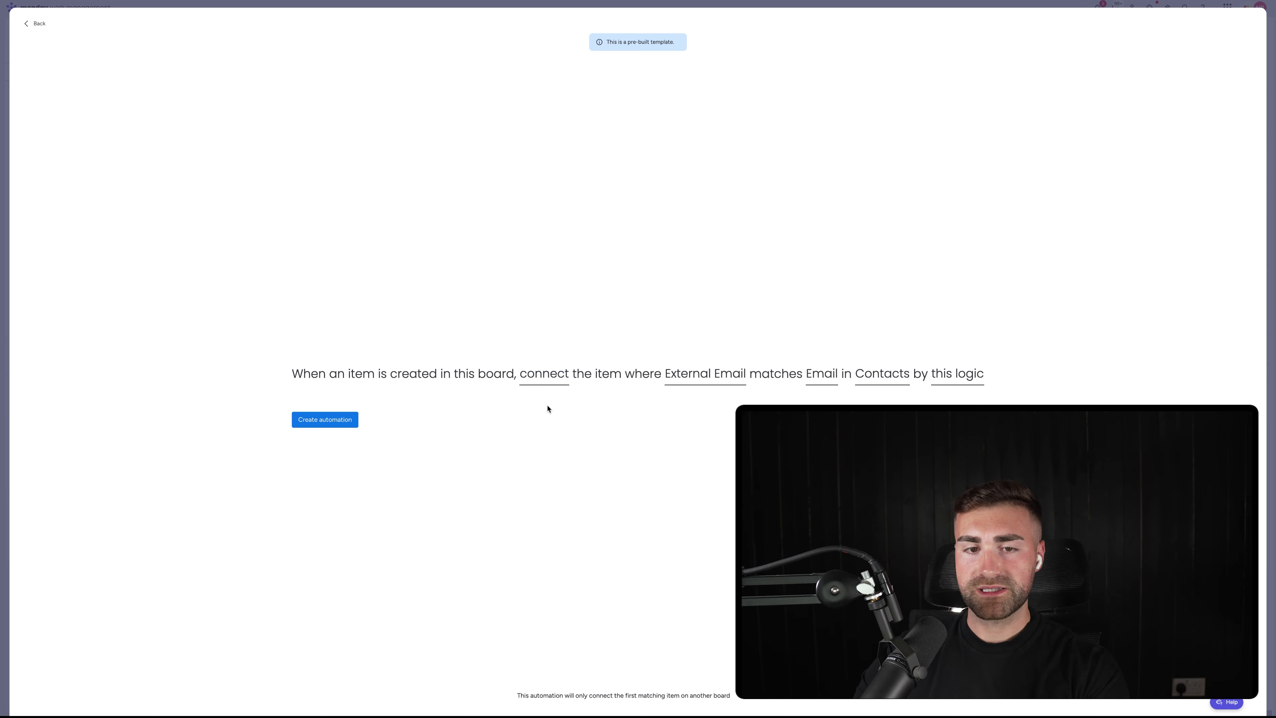
click(333, 420)
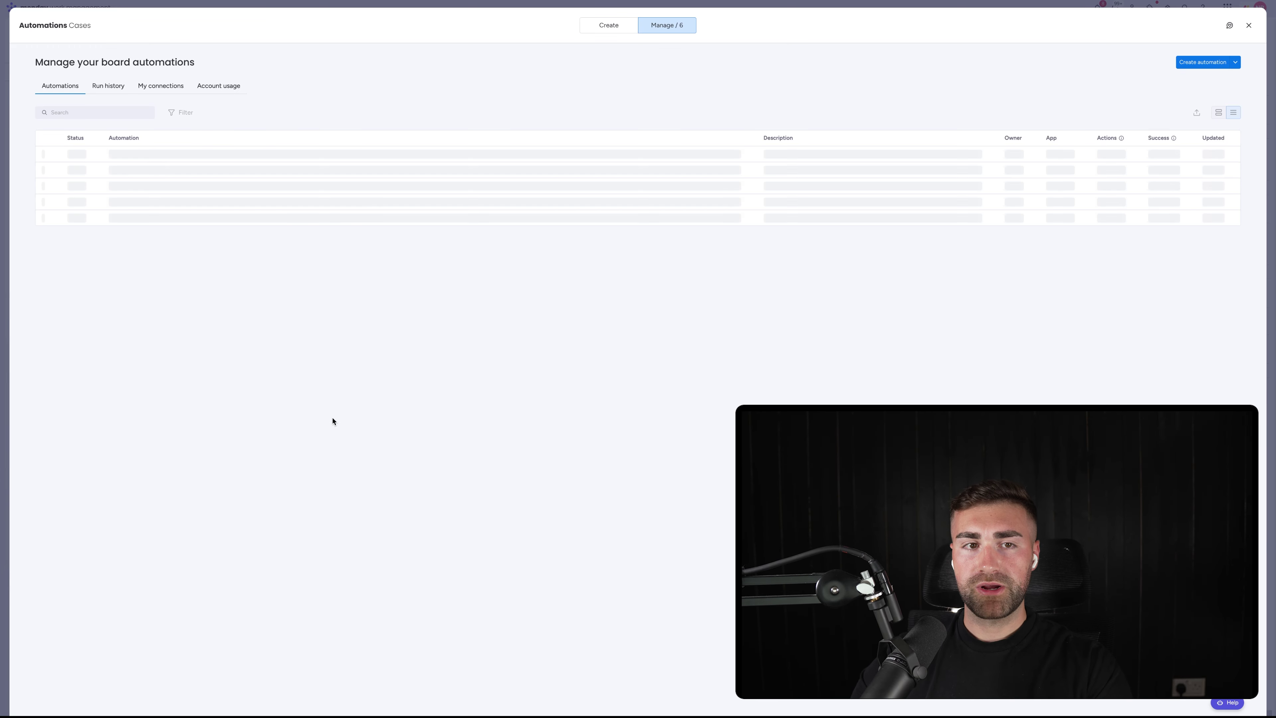
Edit the Cases form and move the External Email question above Name
key(Escape)
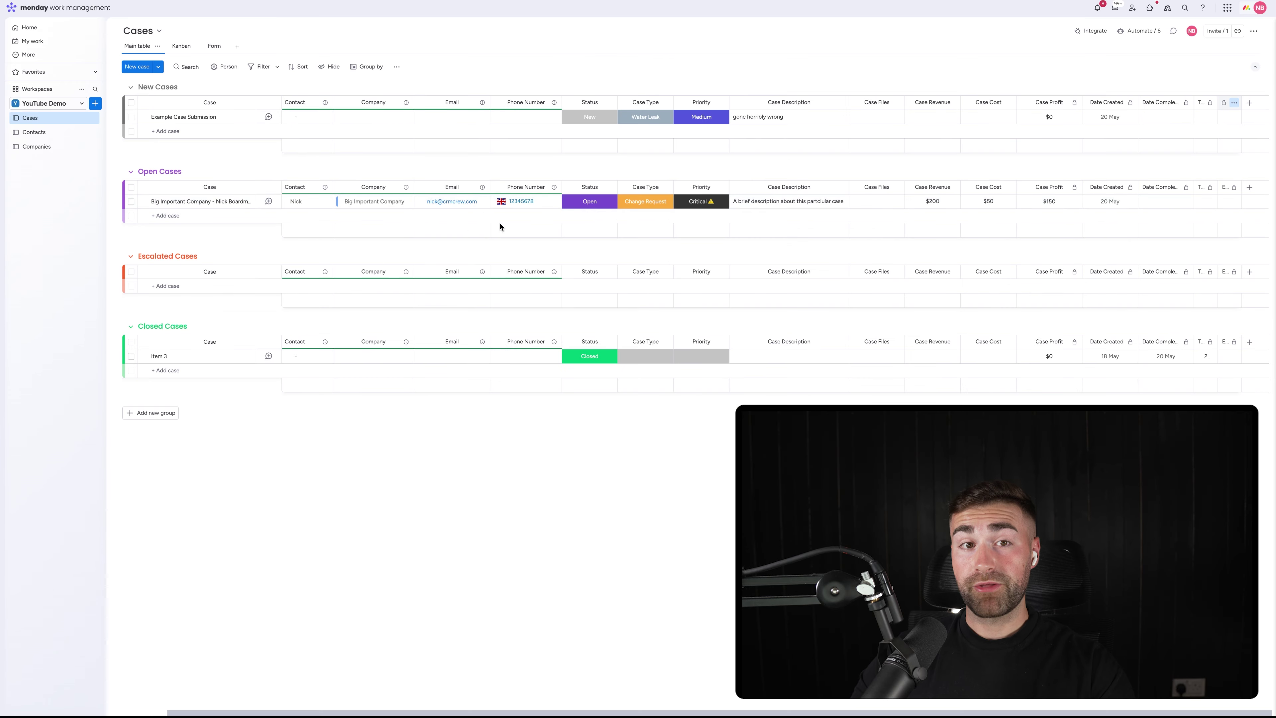
click(211, 46)
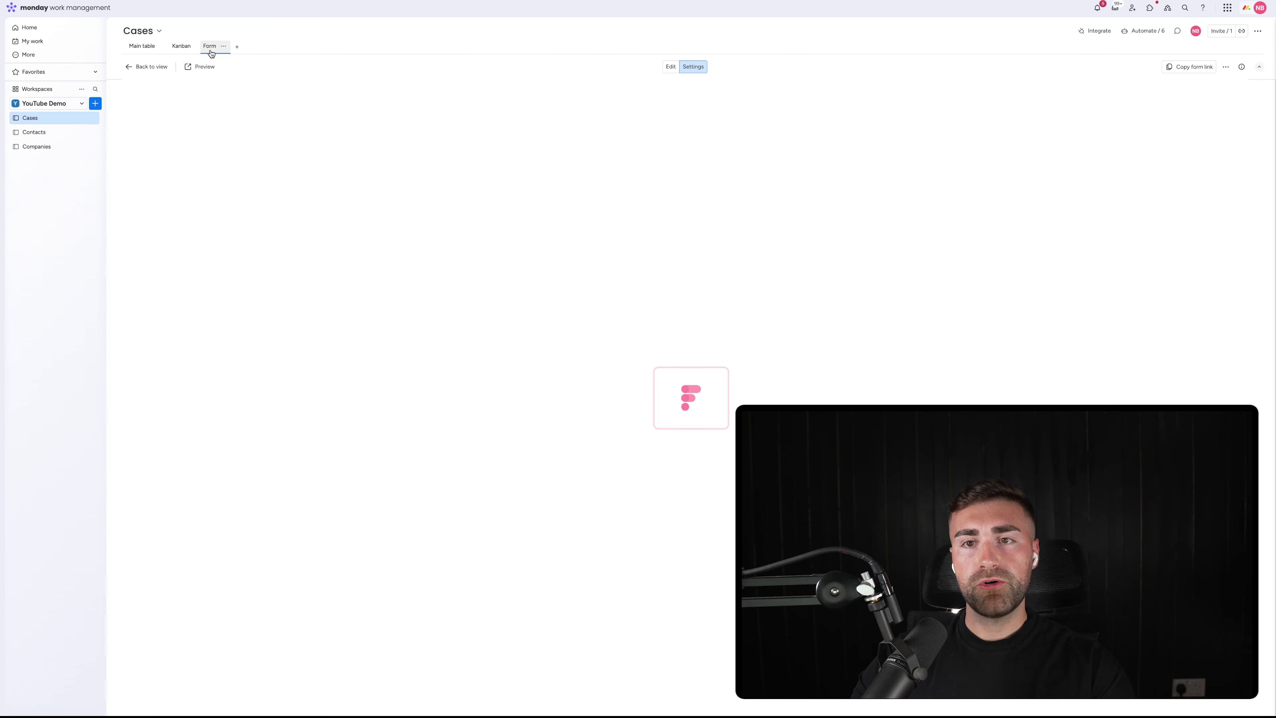
click(671, 66)
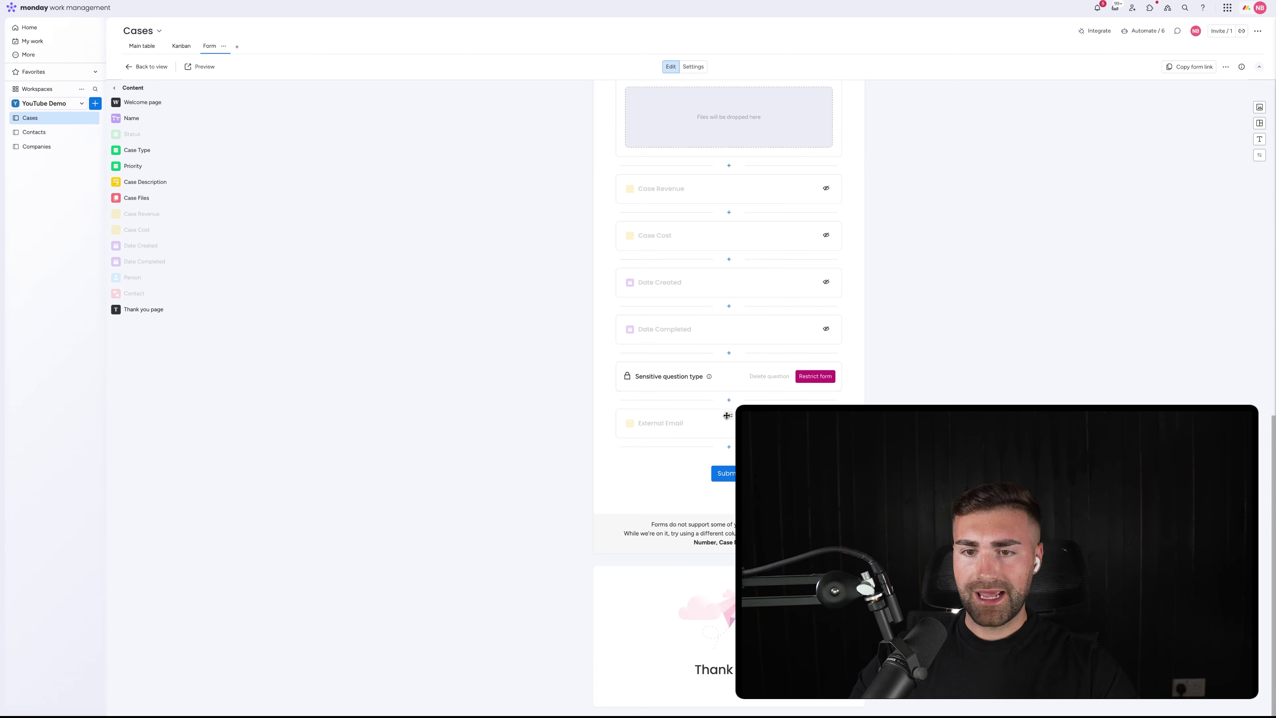
scroll(730, 390, up, 15)
drag(712, 352, 717, 269)
Unhide External Email, make it required, and retitle it 'What Is Your Email Address?'
click(715, 255)
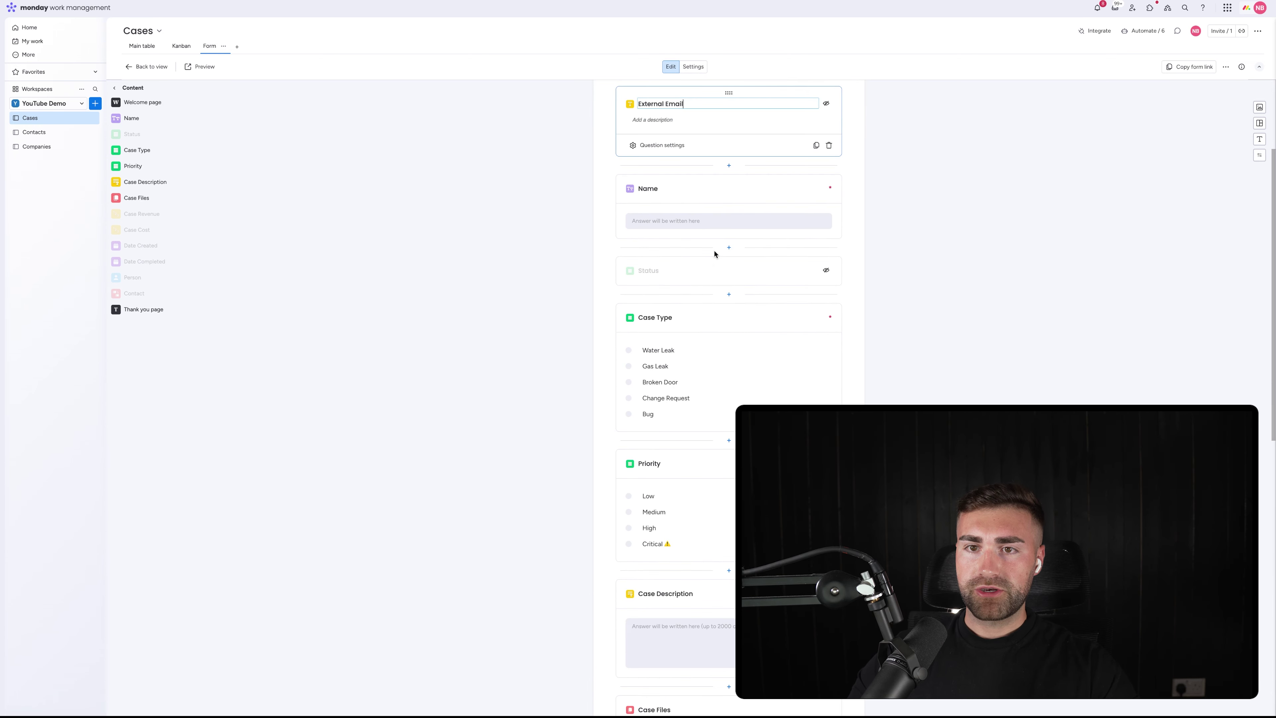
click(656, 145)
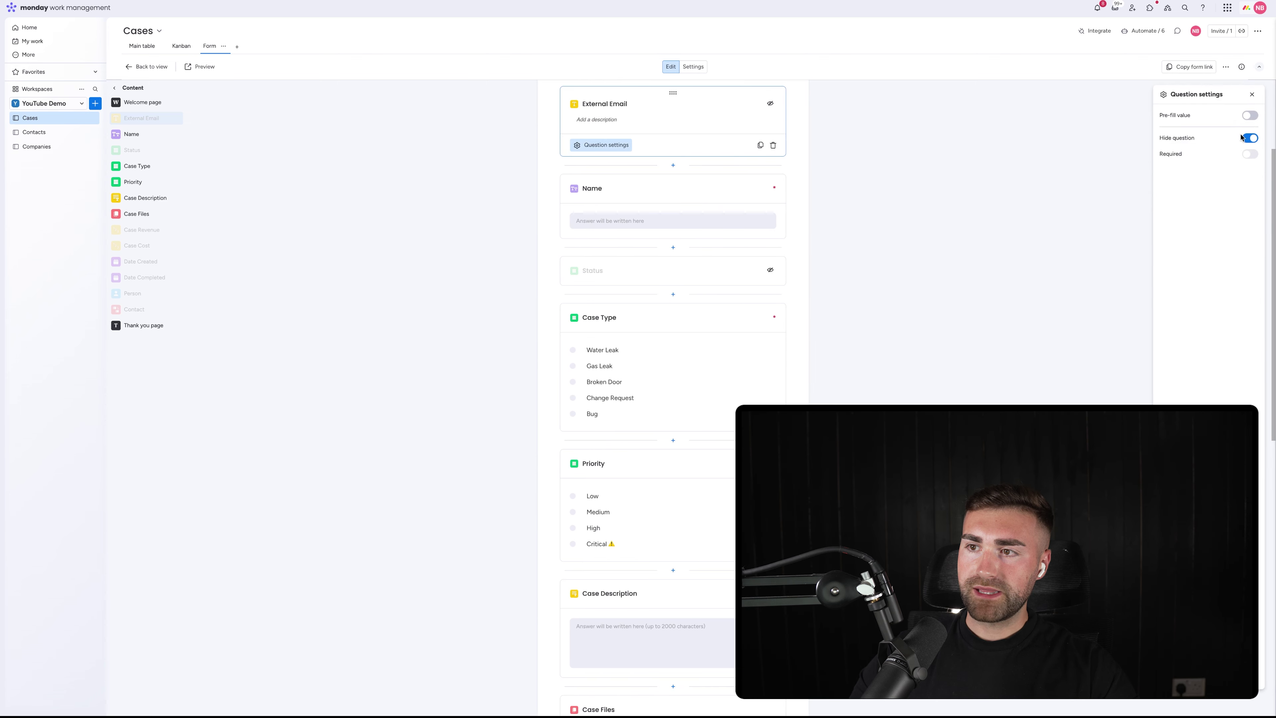
click(1242, 138)
click(1249, 154)
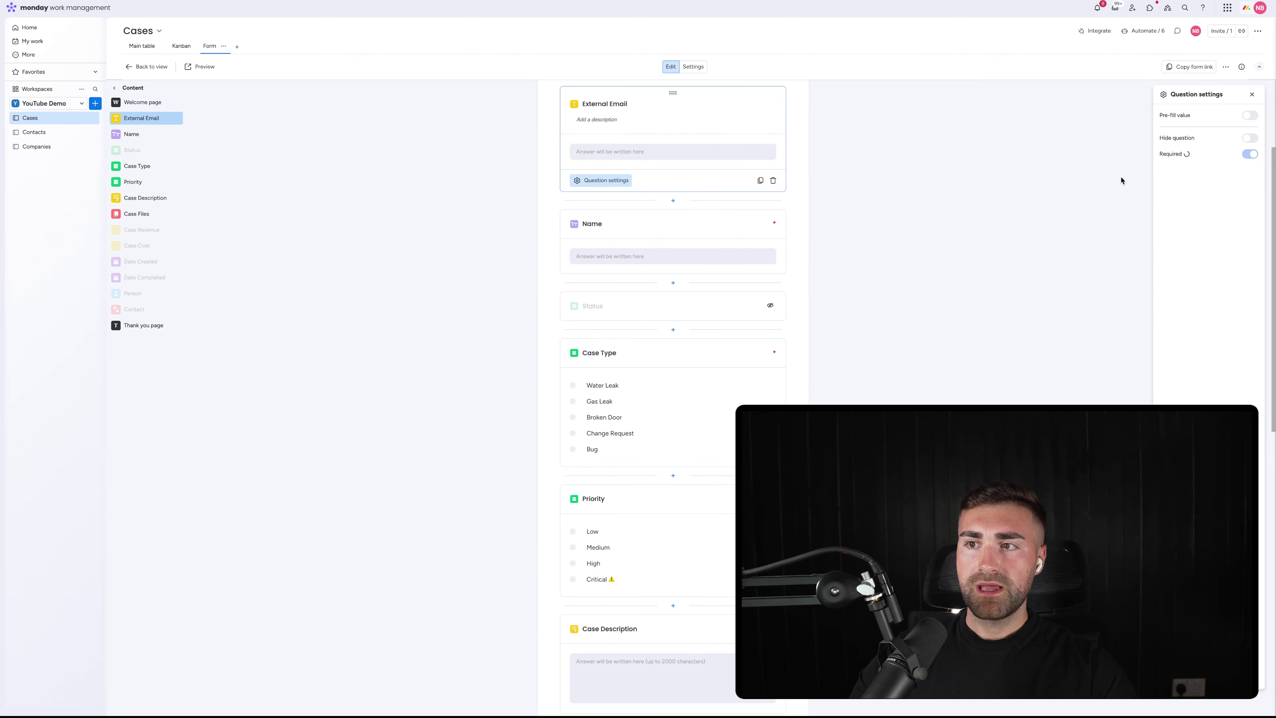
click(598, 101)
key(ctrl+a)
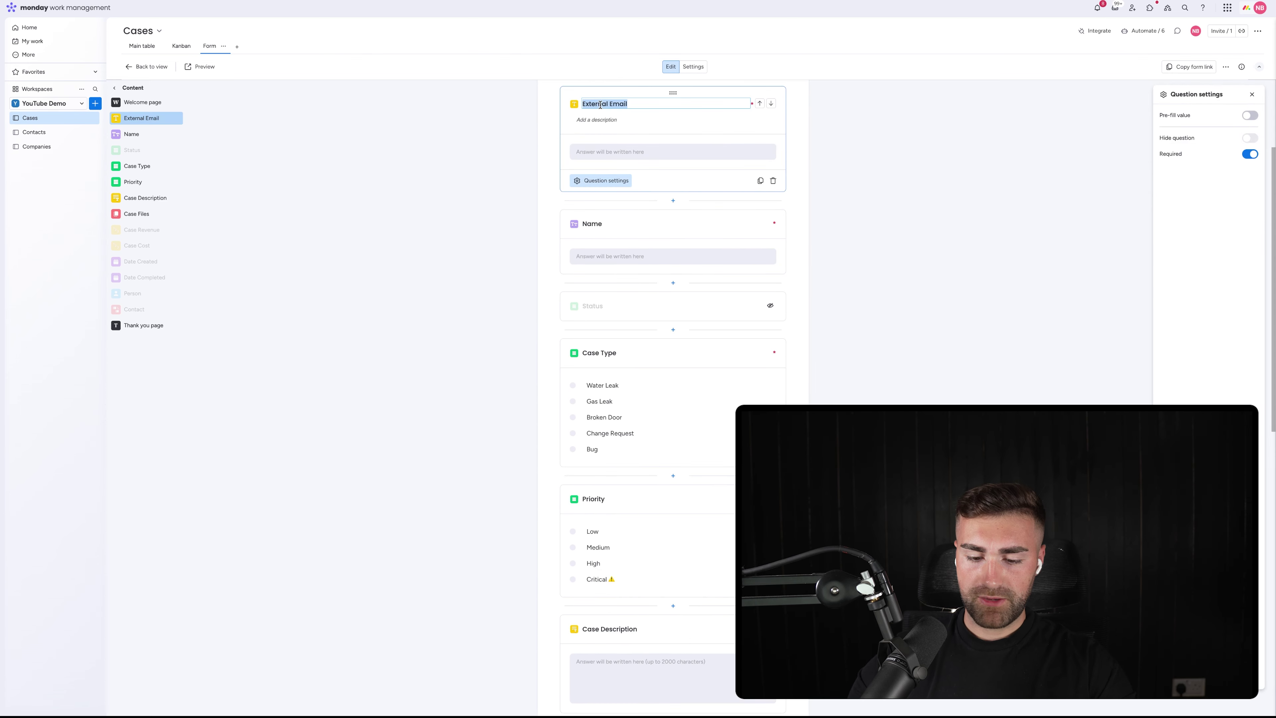
text(WHat IUs)
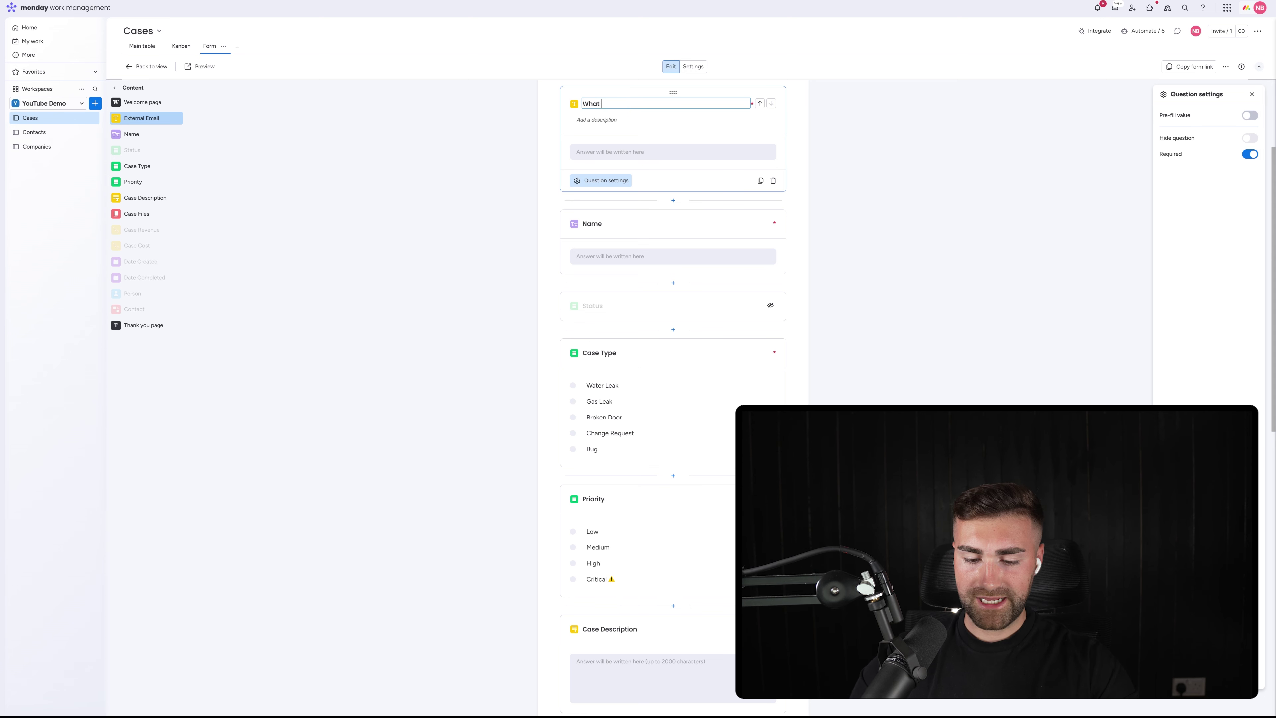
text( Is Your Email A)
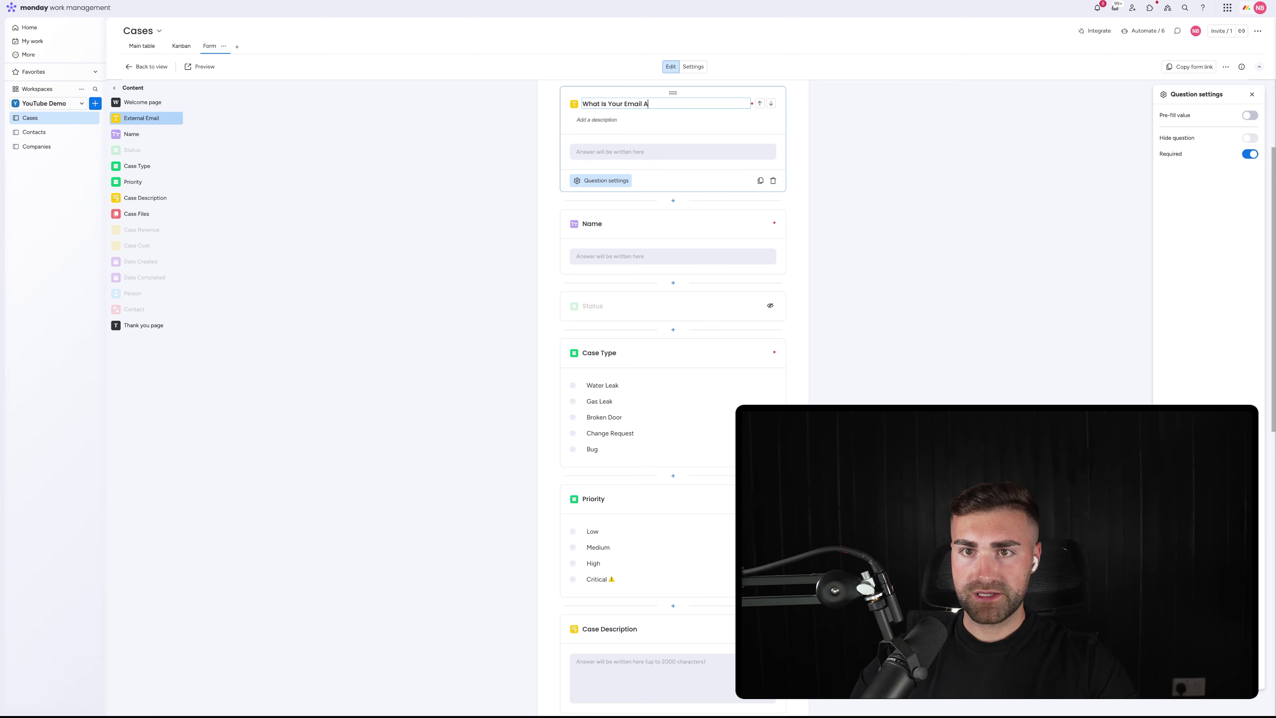
text(ddress)
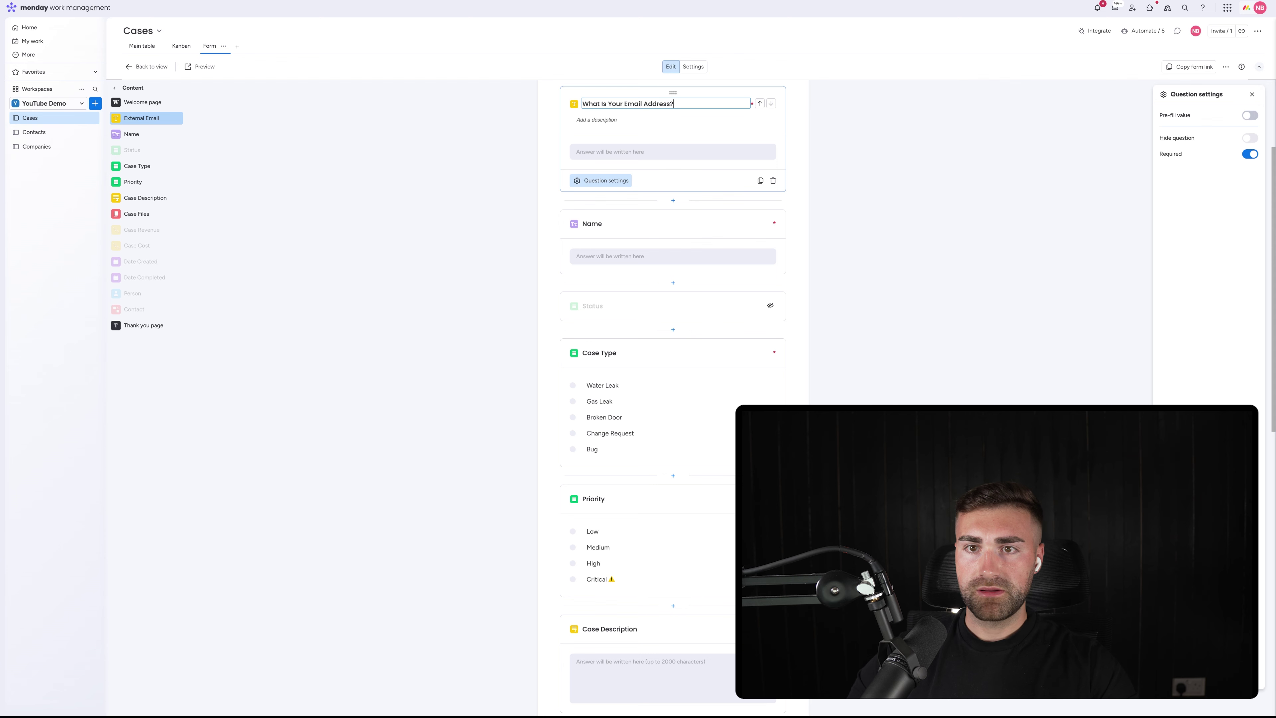
text(?)
click(866, 134)
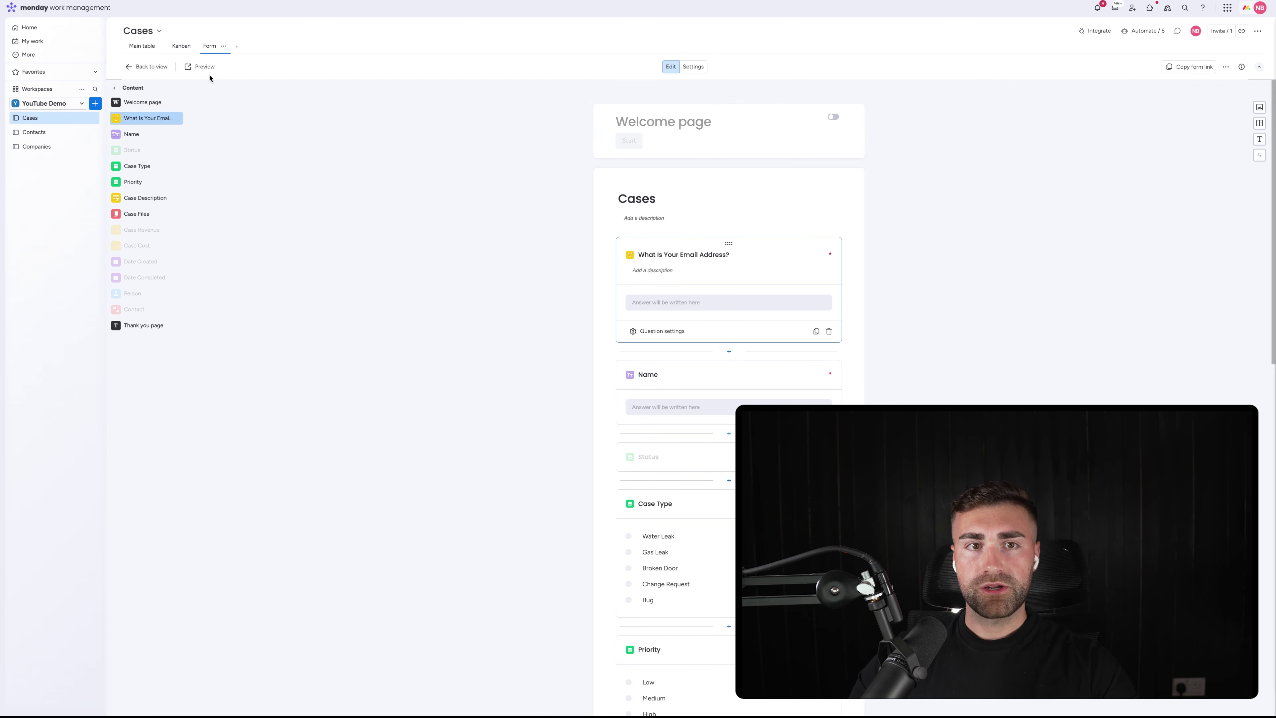
Preview the form and enter a test e-mail and the name 'case name - name'
click(187, 67)
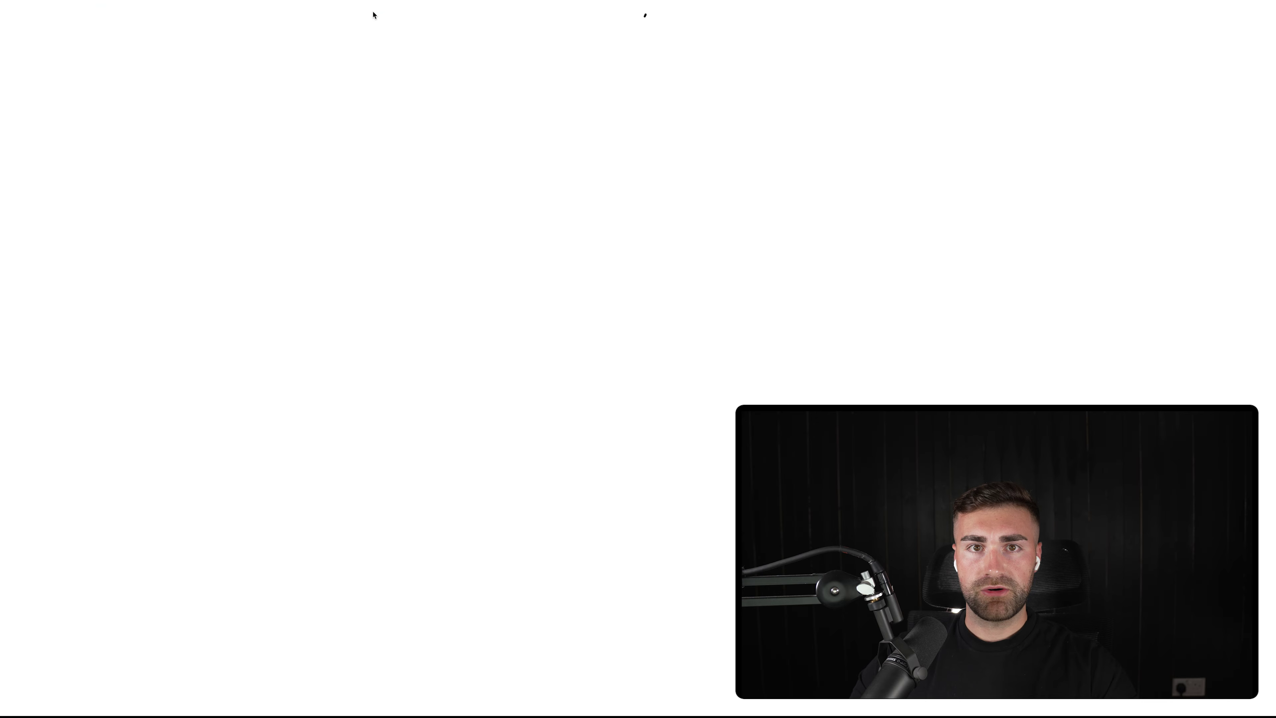
click(525, 120)
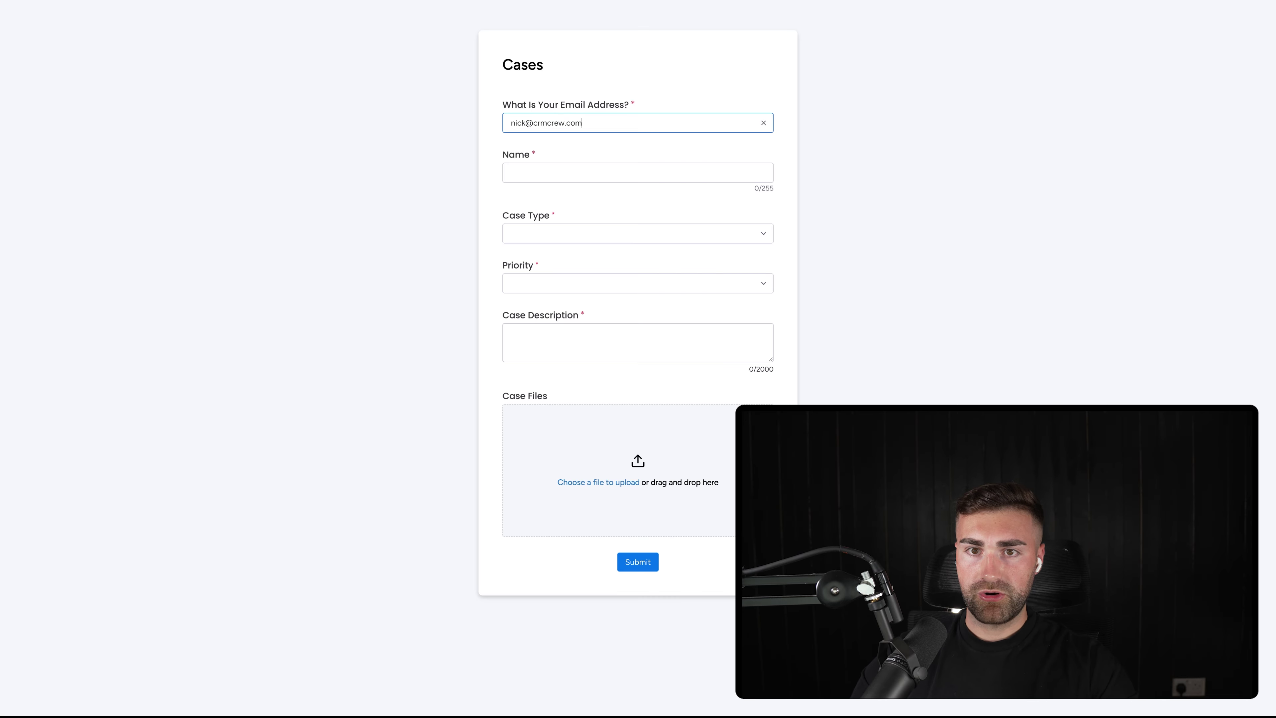
key(Tab)
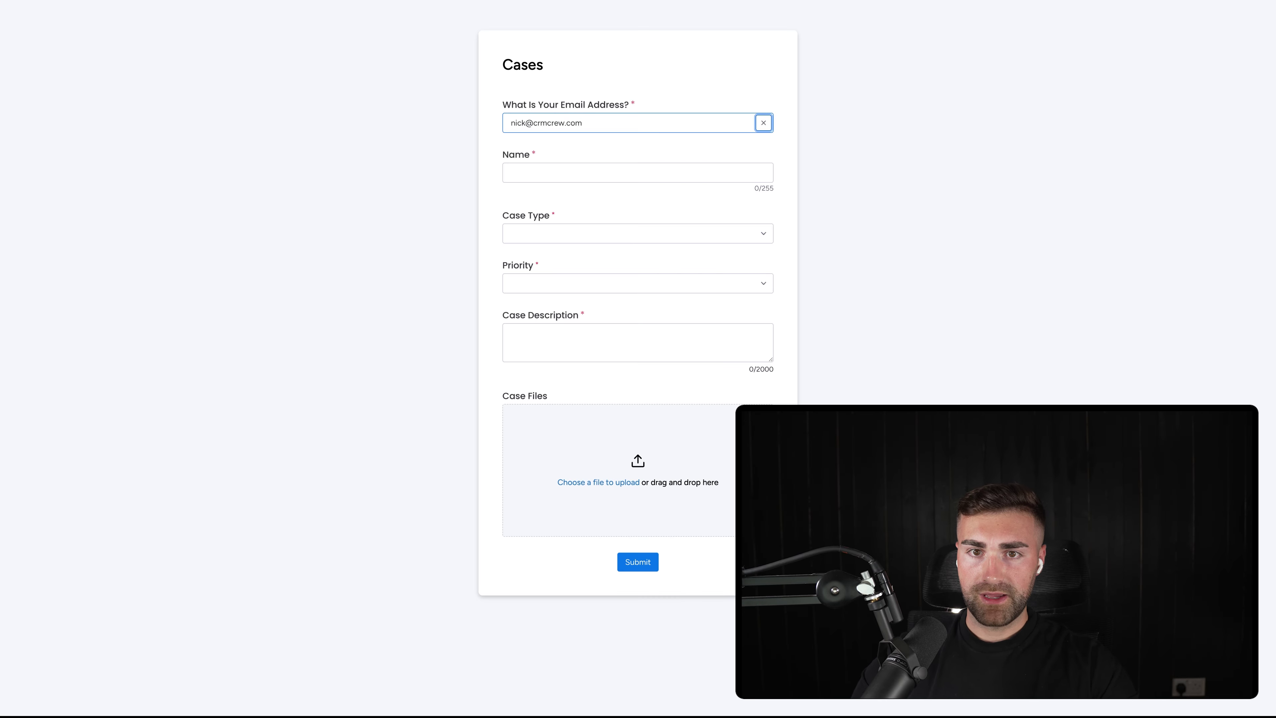
key(Tab)
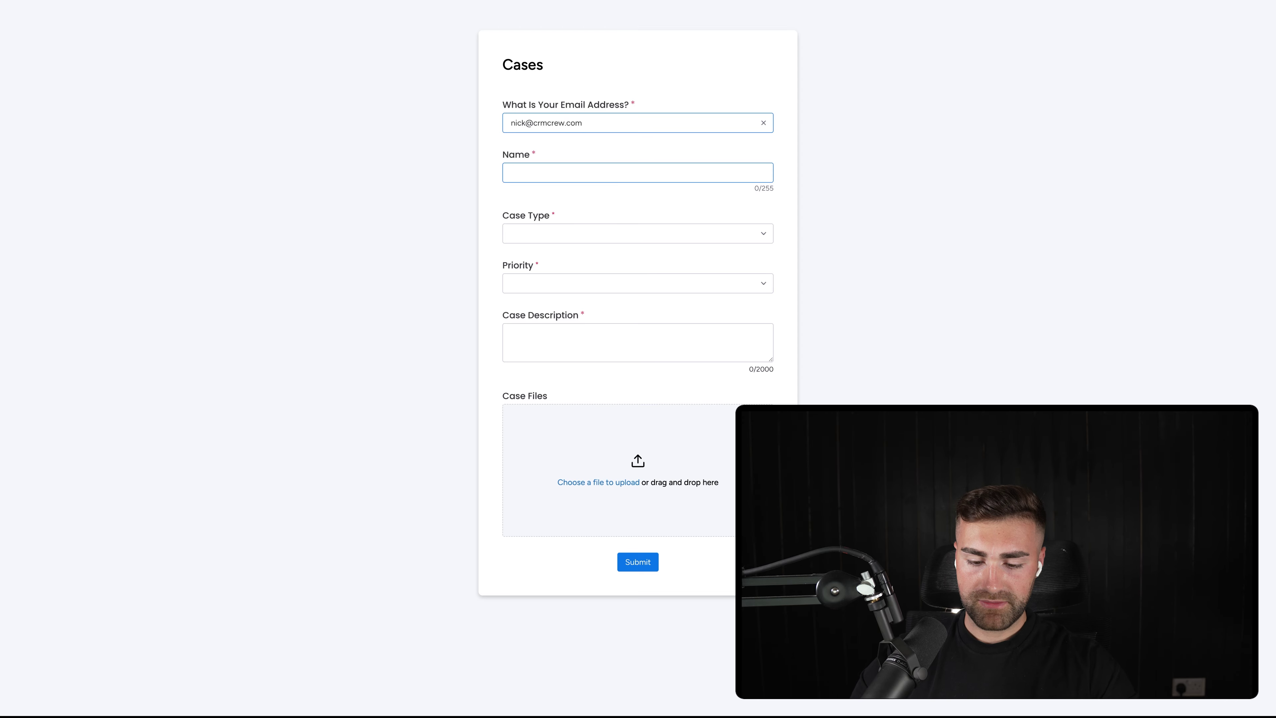
text(case name)
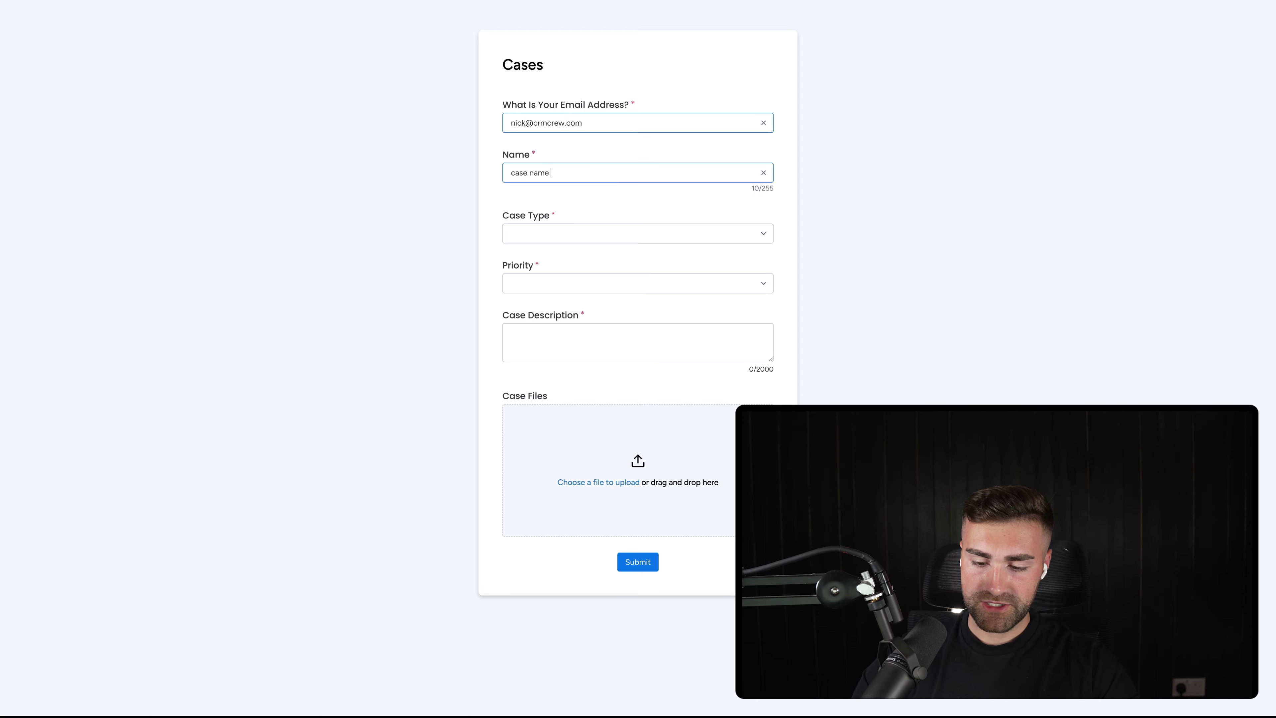
text( - name)
key(Tab)
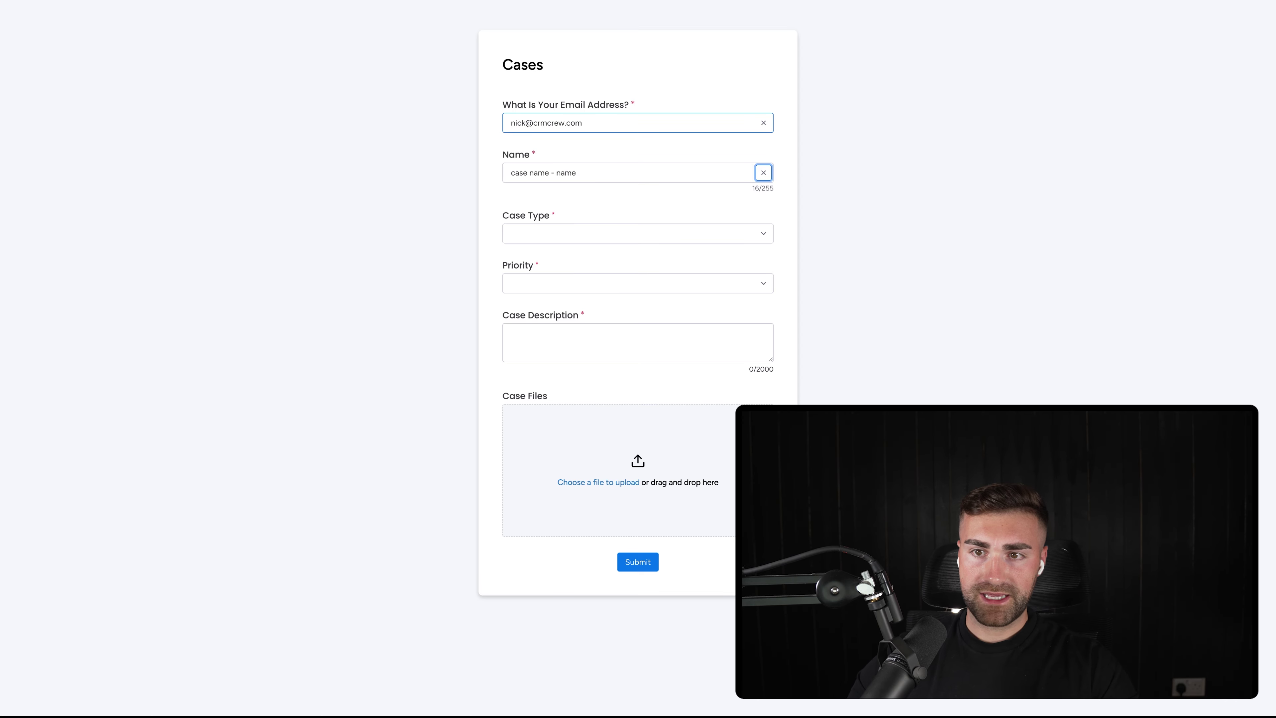
Choose Broken Door and Medium priority, add 'case description', submit, and view the Cases main table
click(589, 234)
click(563, 293)
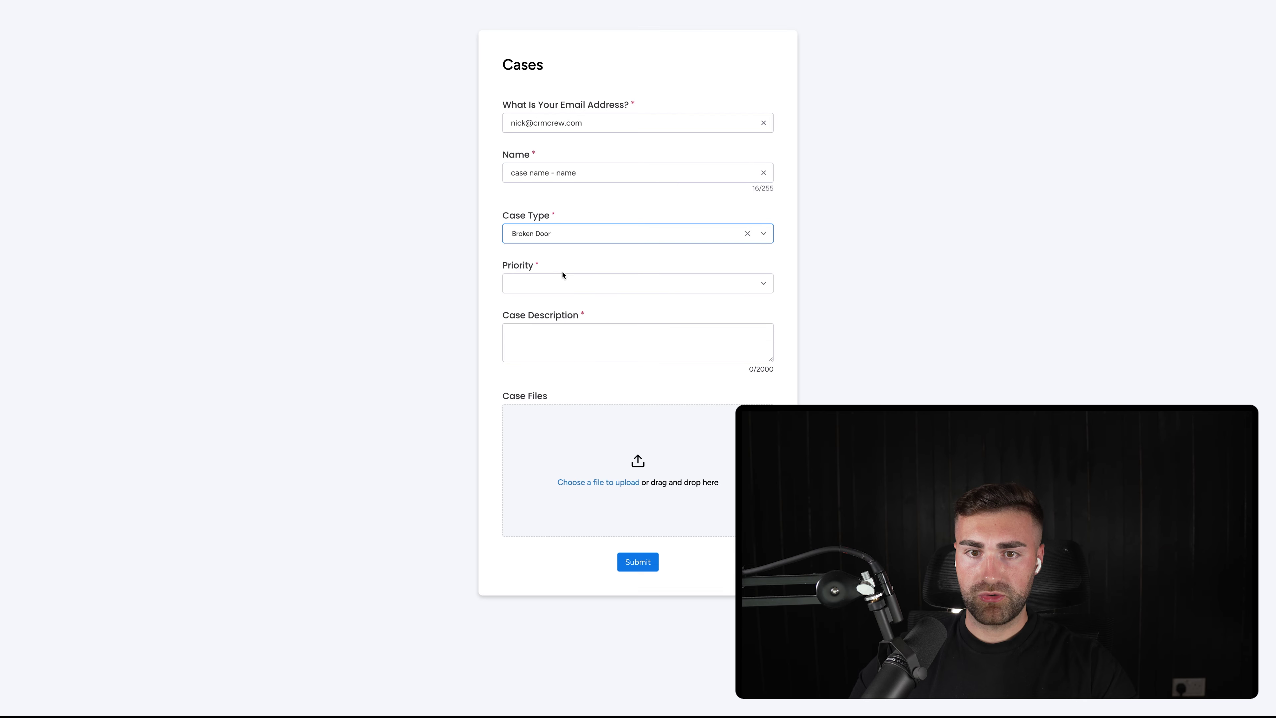
click(565, 283)
click(547, 322)
click(579, 333)
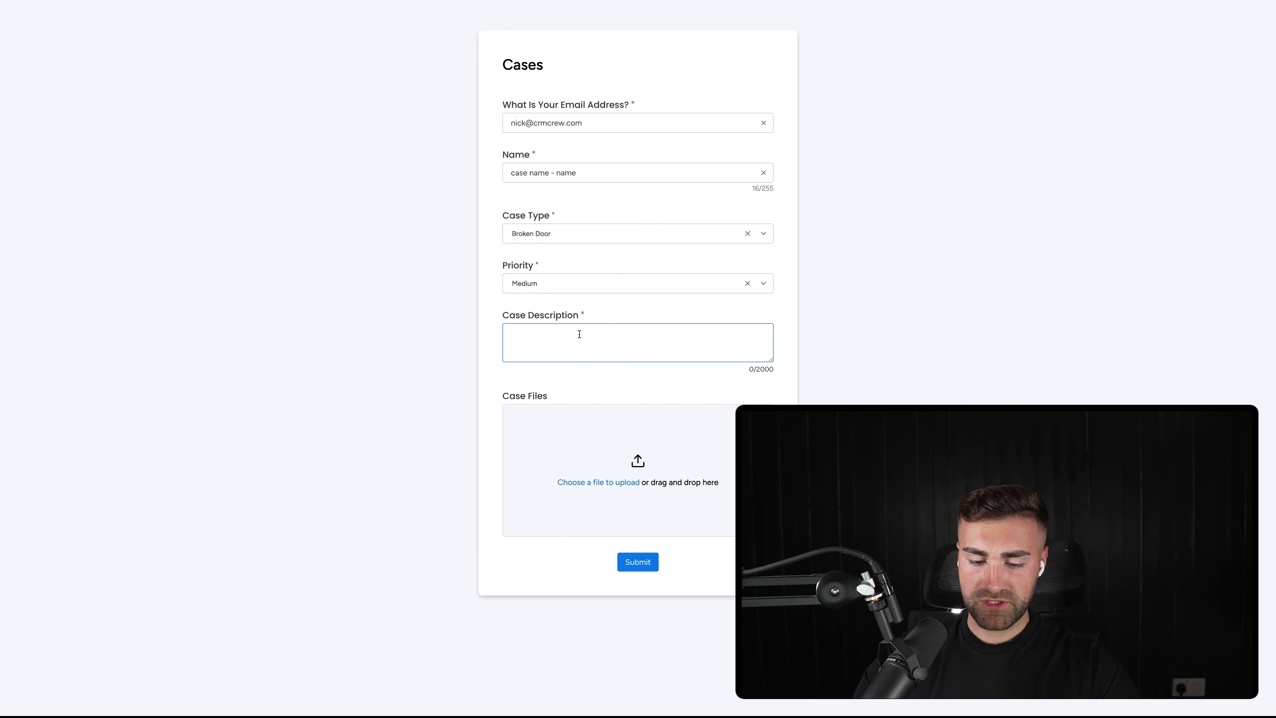
text(case description)
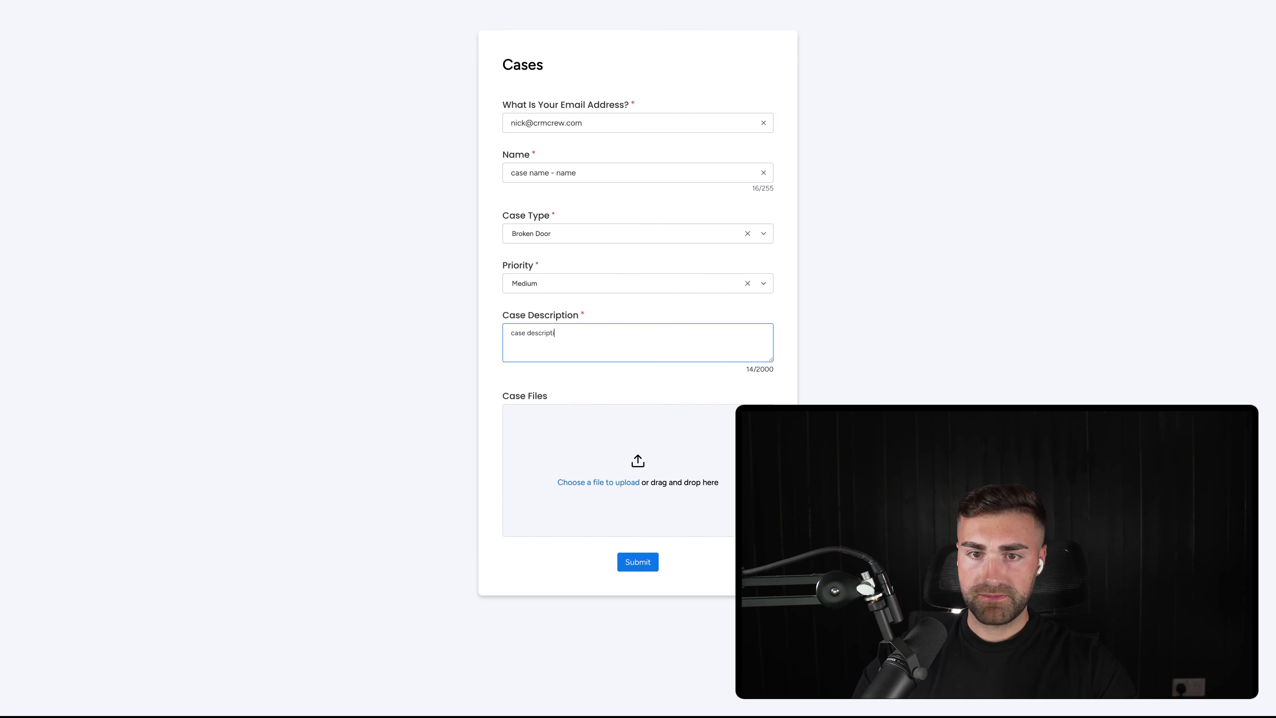
click(637, 562)
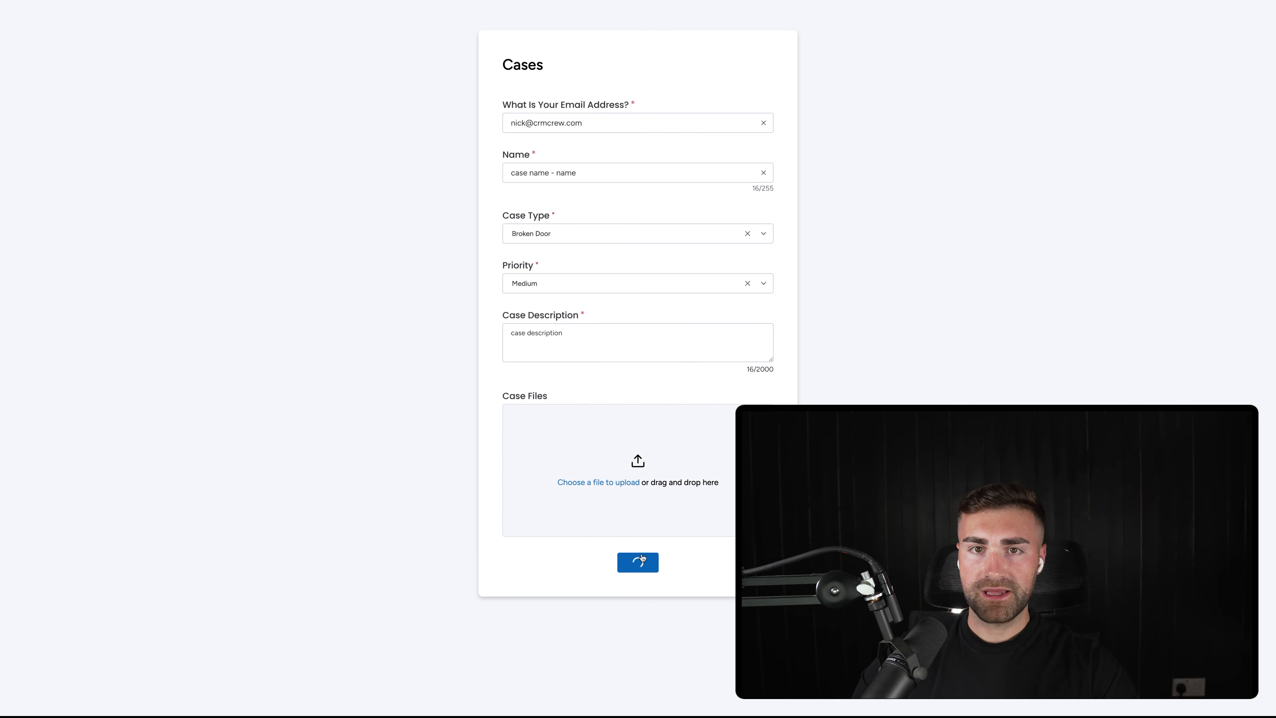
click(90, 6)
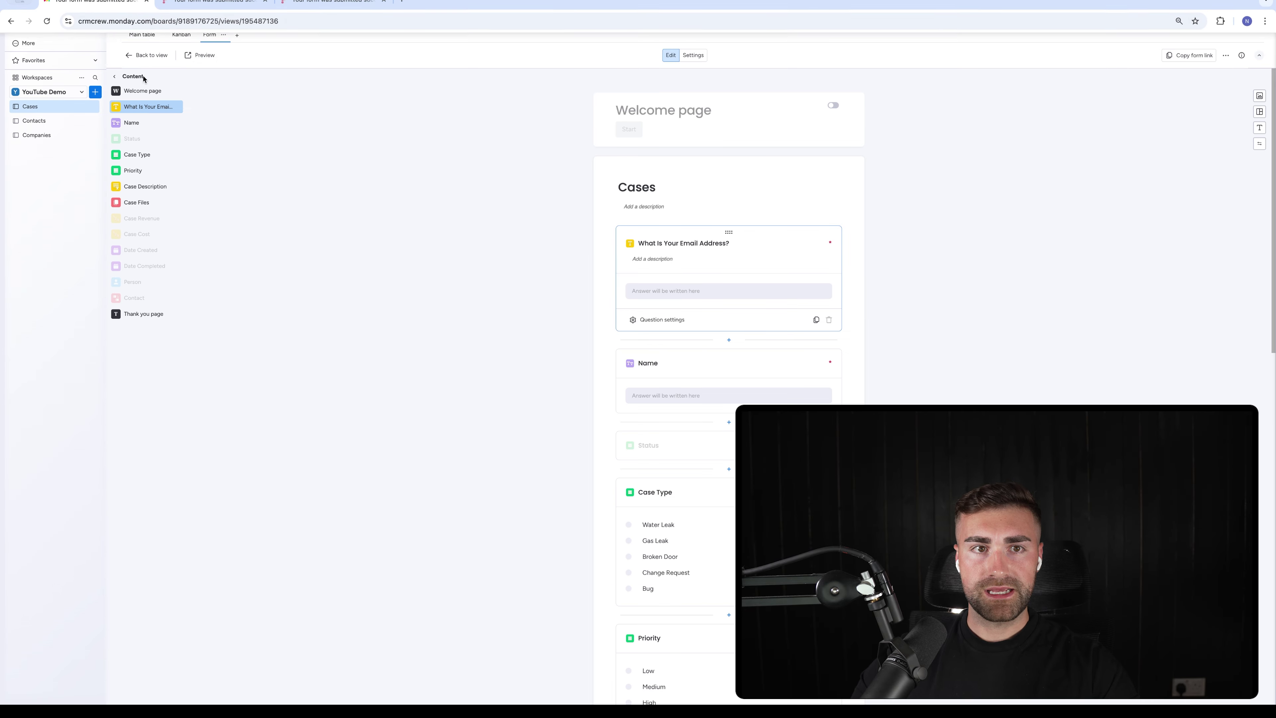
click(144, 36)
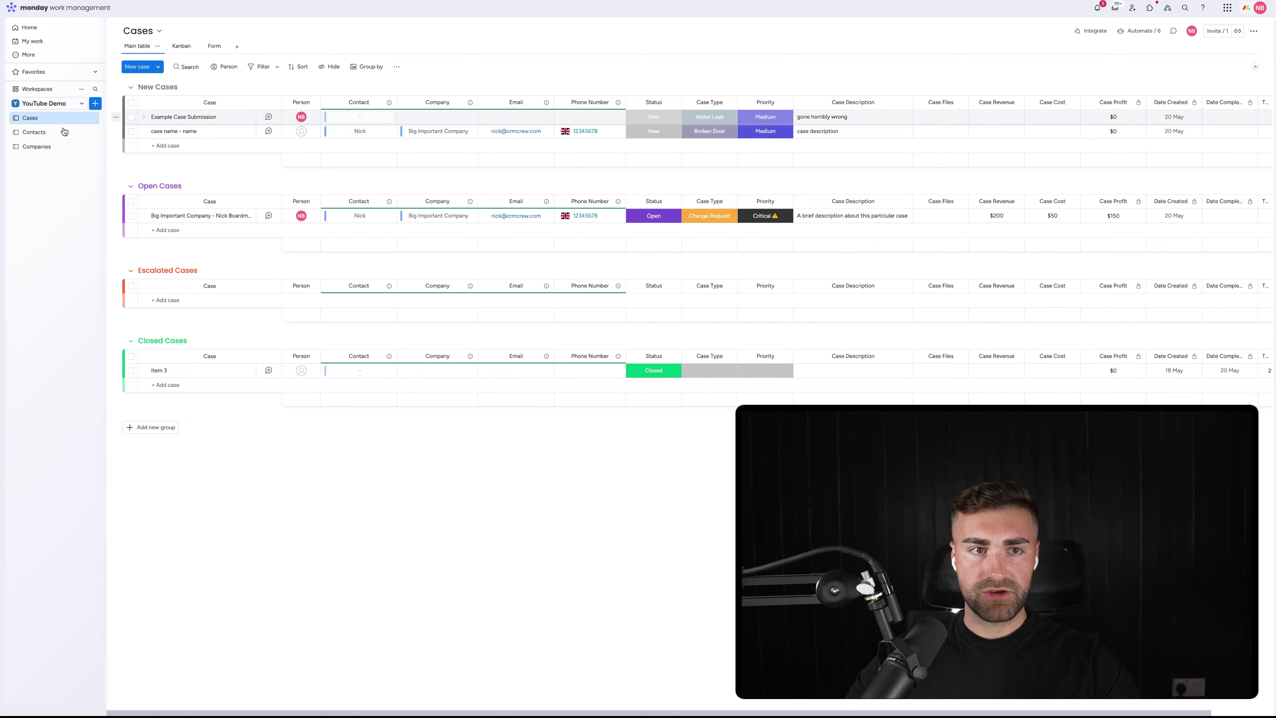
Widen the Contacts board's Email column, then return to Cases and open the workspace's Add new list
click(29, 135)
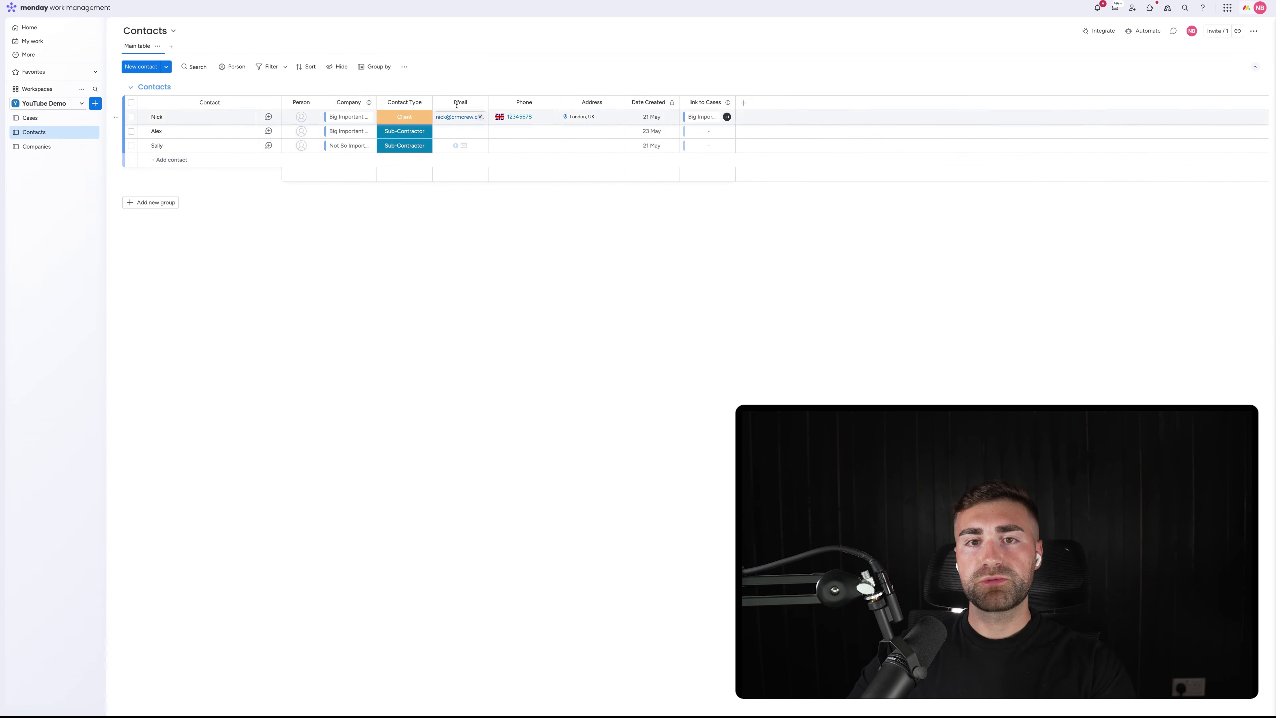
drag(487, 103, 518, 100)
click(66, 124)
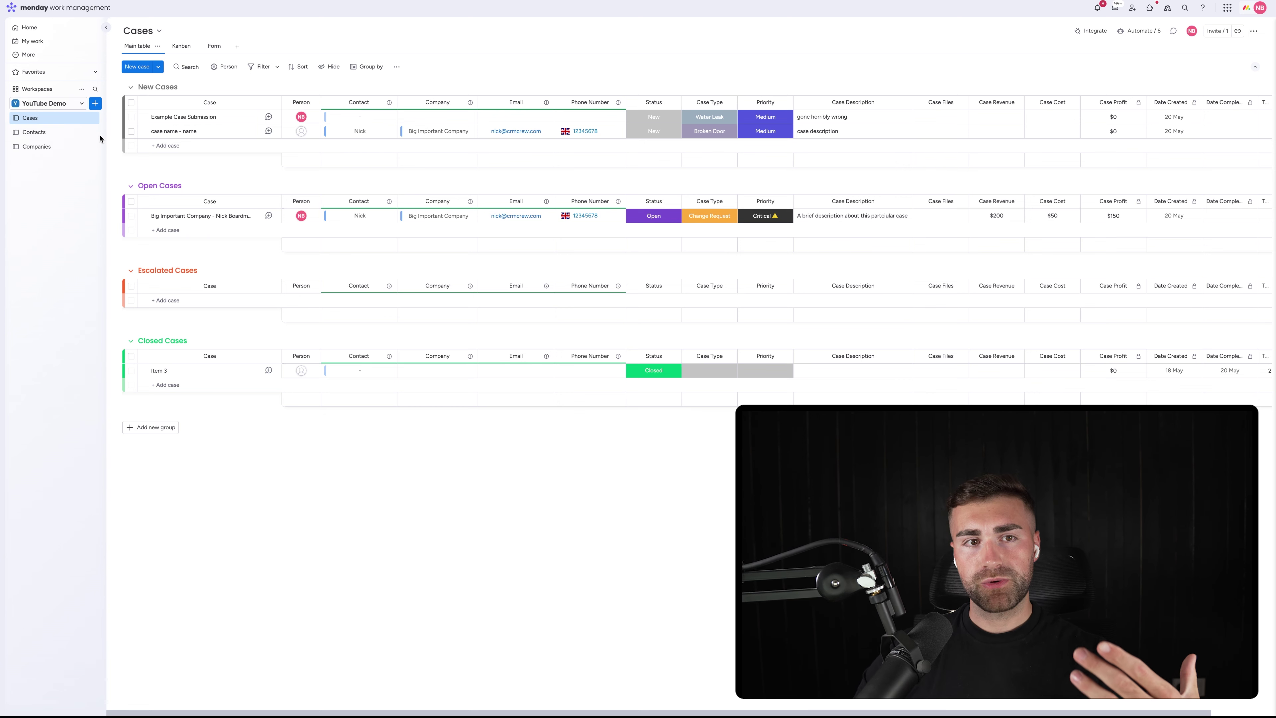
click(95, 104)
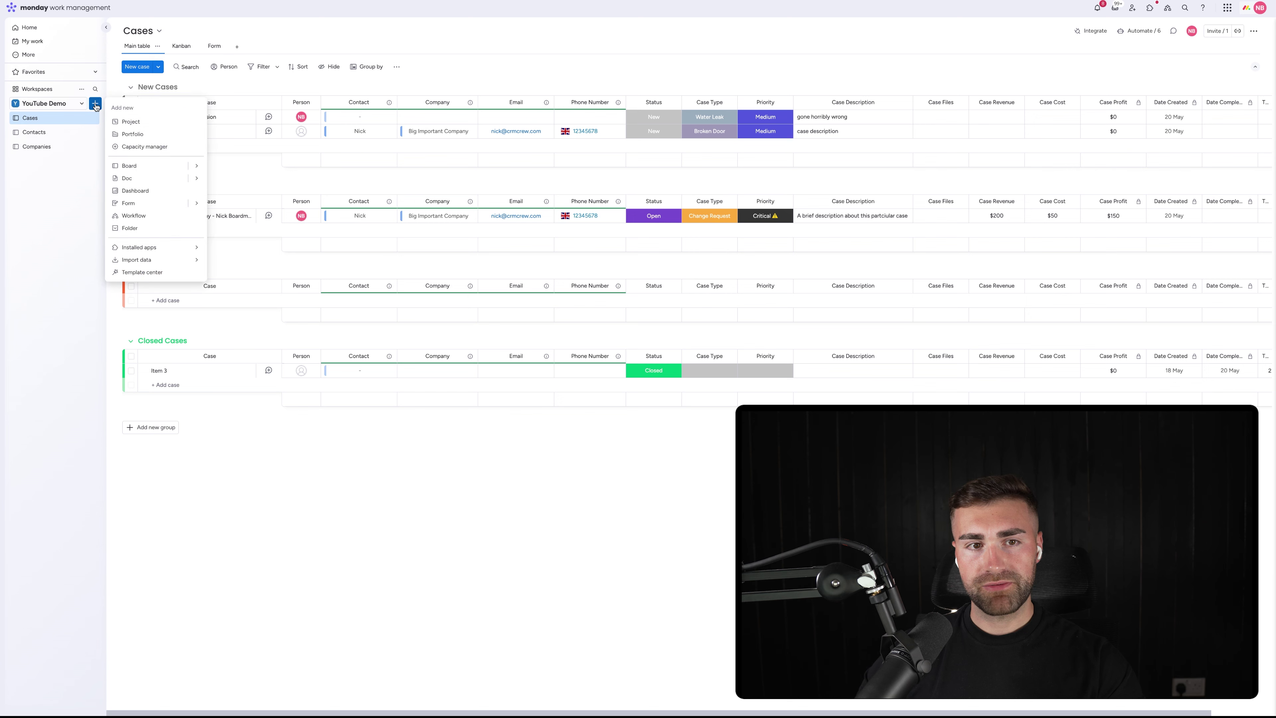
Create a new dashboard named 'Case Dashboard'
click(136, 192)
text(E)
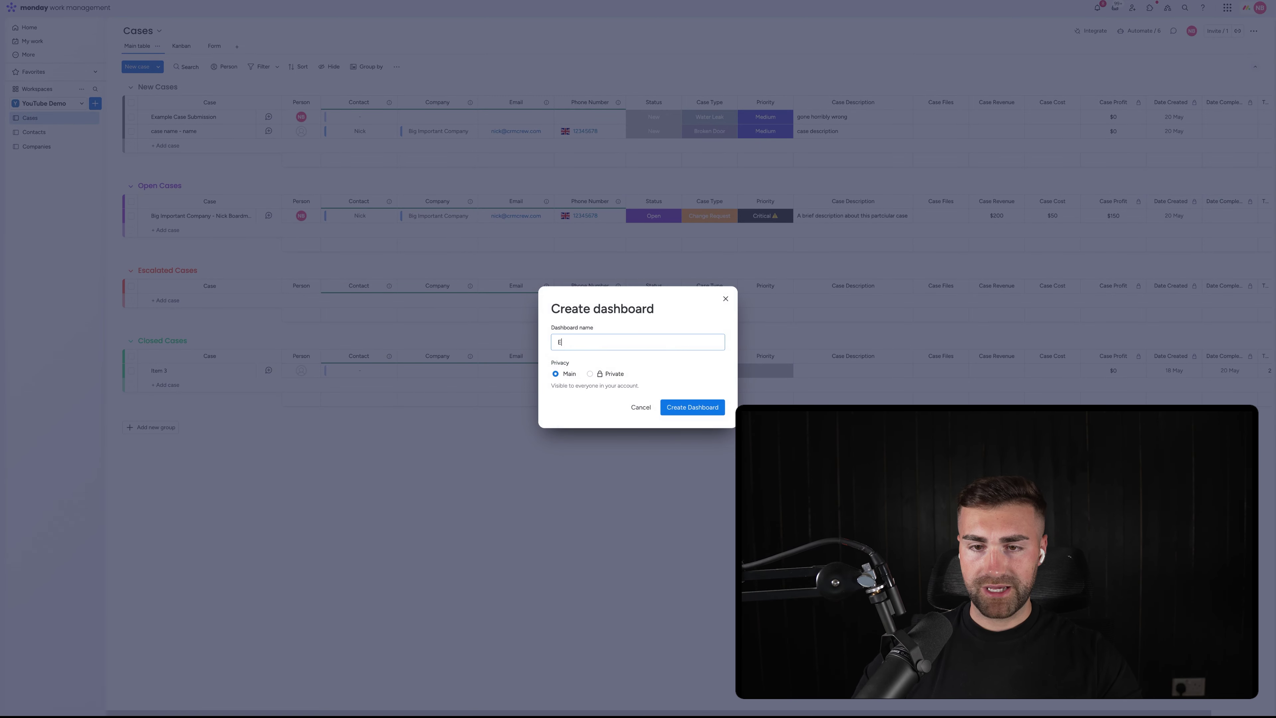
key(ctrl+z)
text(Case D)
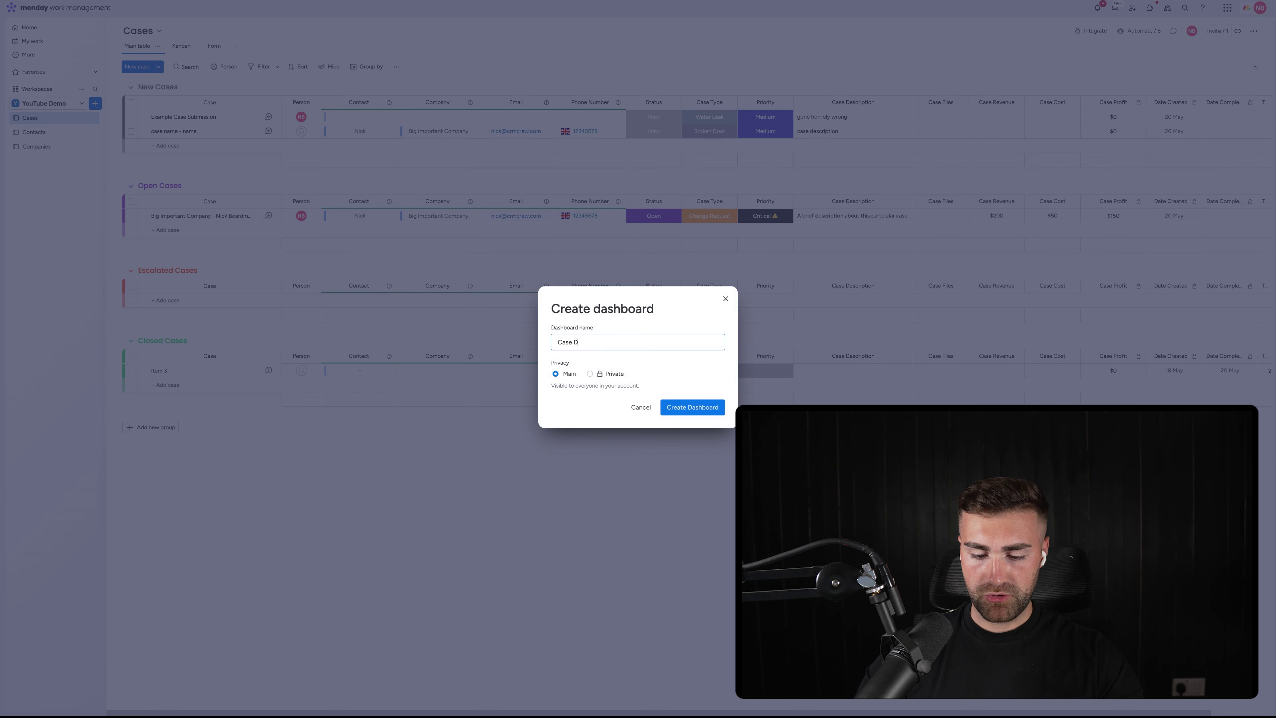
text(ashboard)
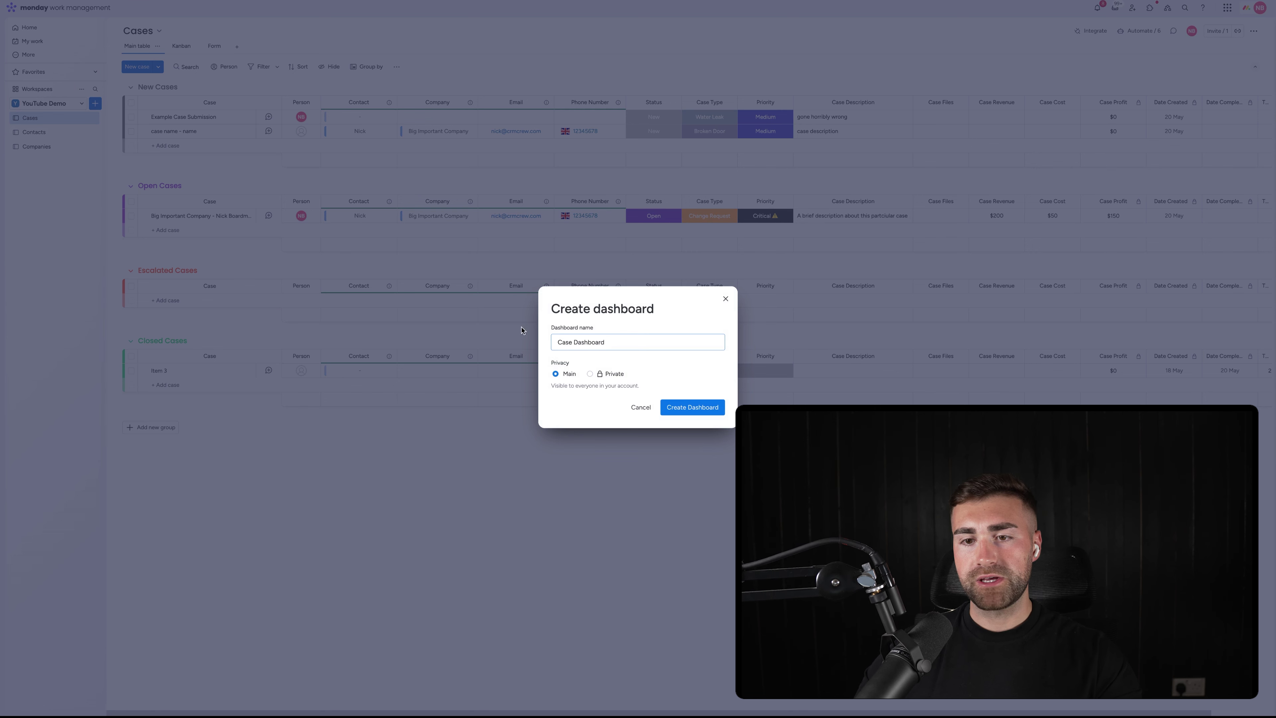
click(676, 402)
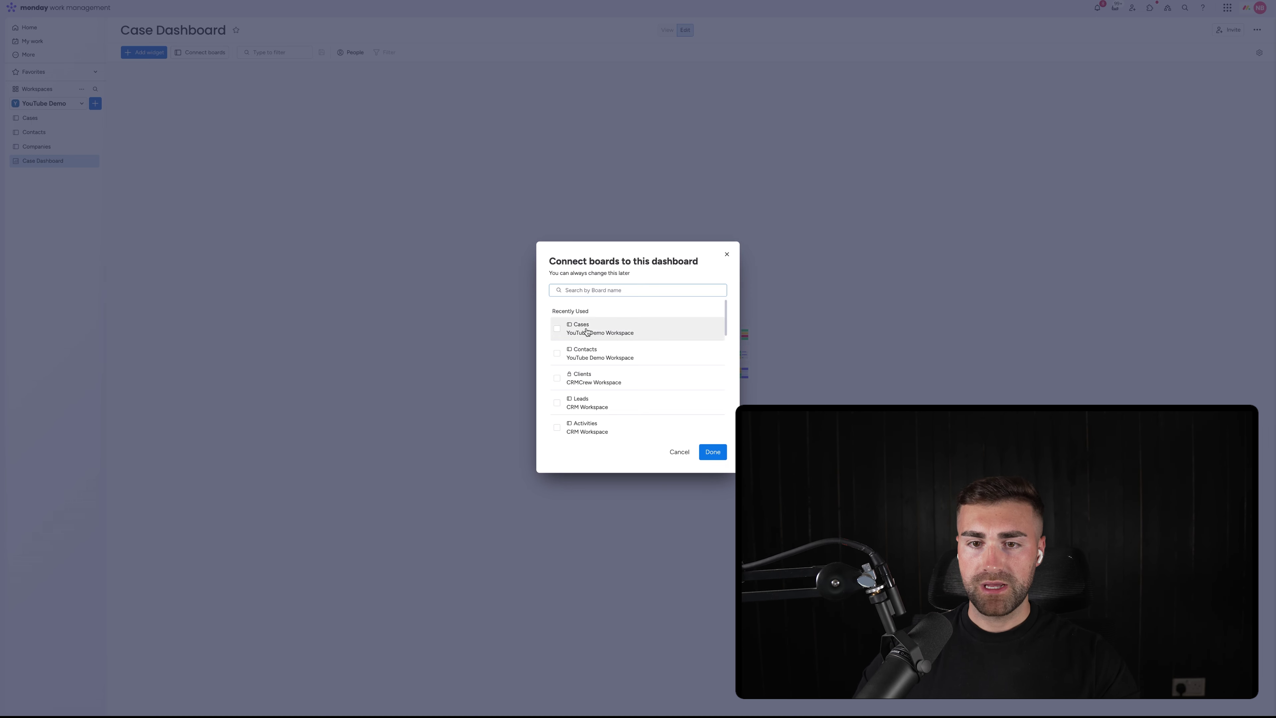
Connect the Cases and Contacts boards to the dashboard
click(601, 329)
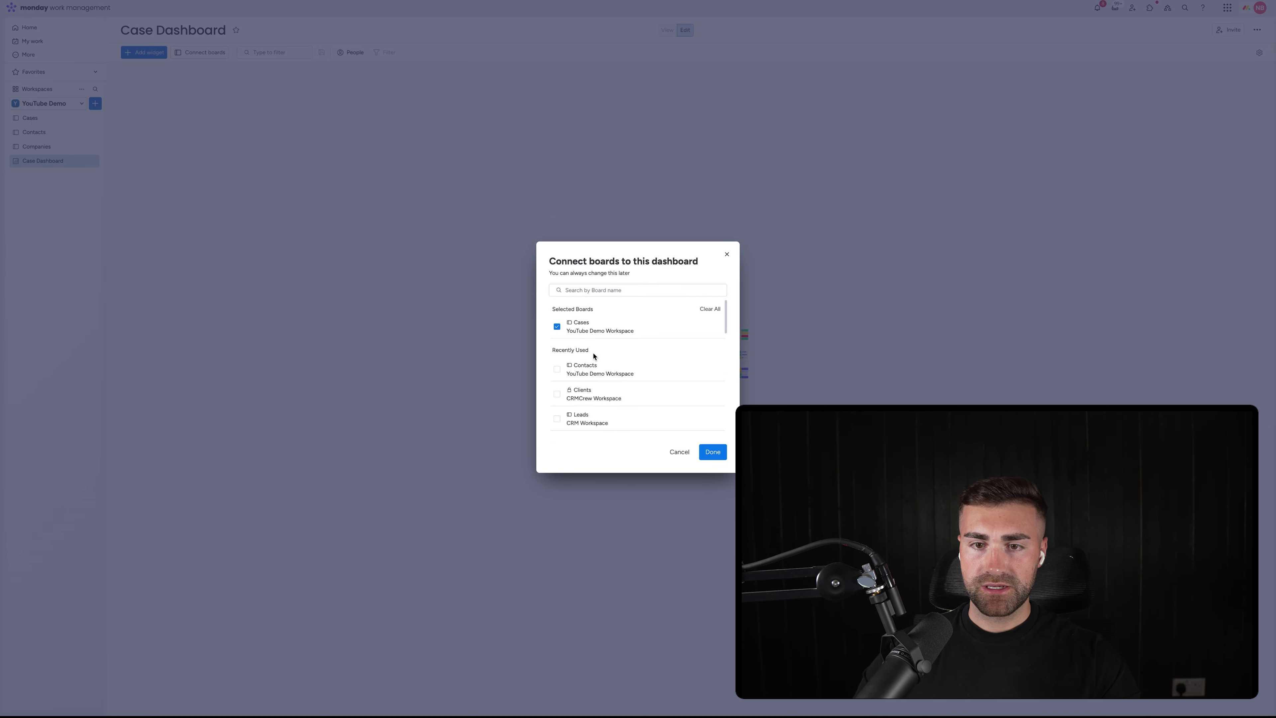
click(593, 369)
scroll(591, 368, down, 1)
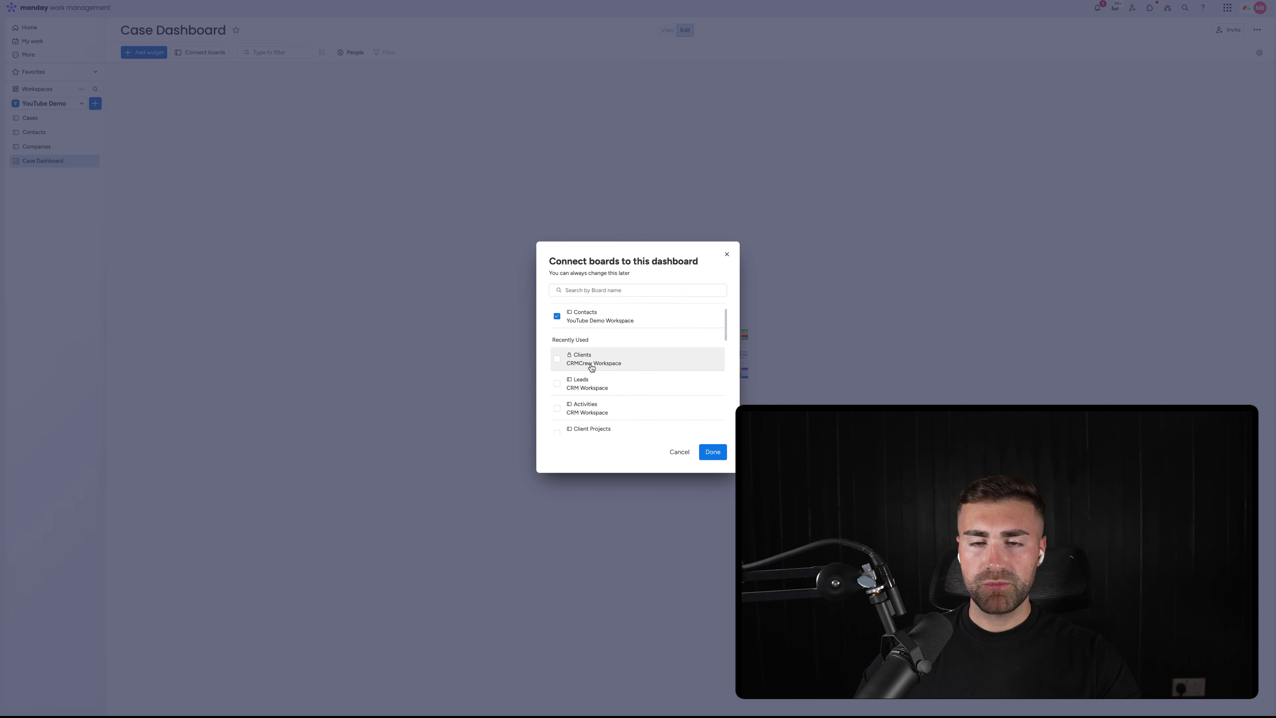
scroll(592, 368, up, 1)
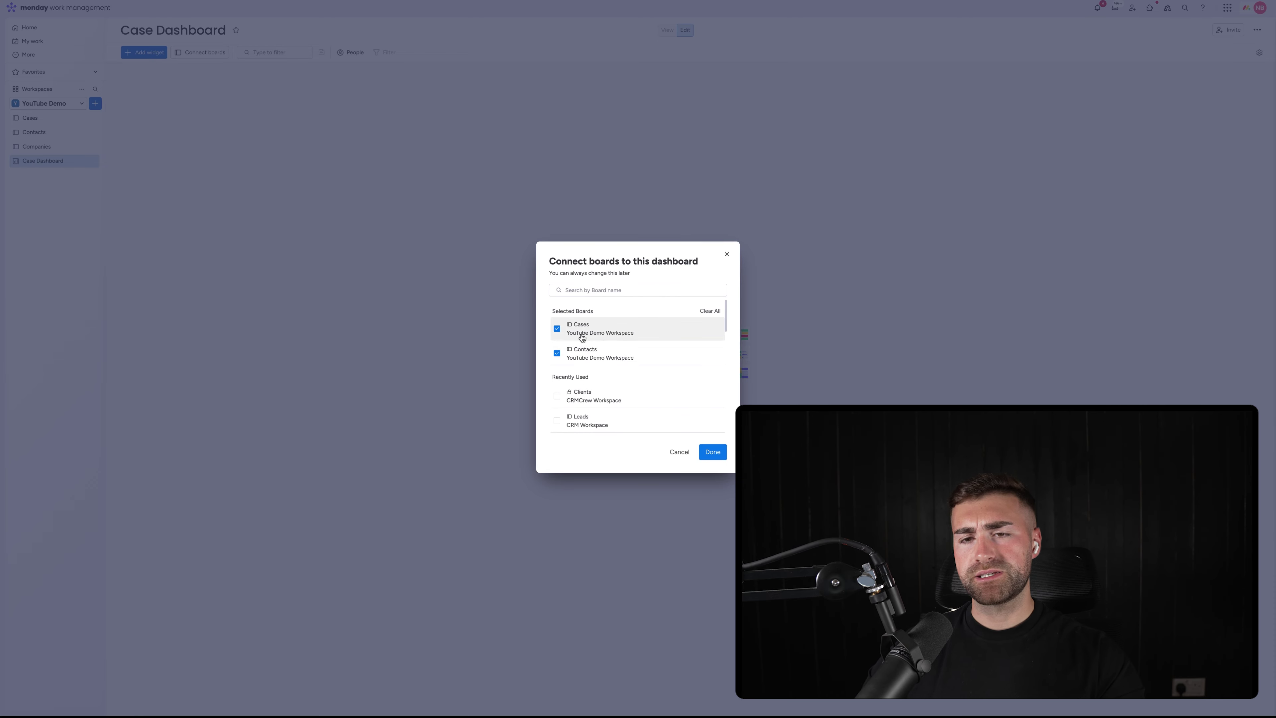
click(712, 452)
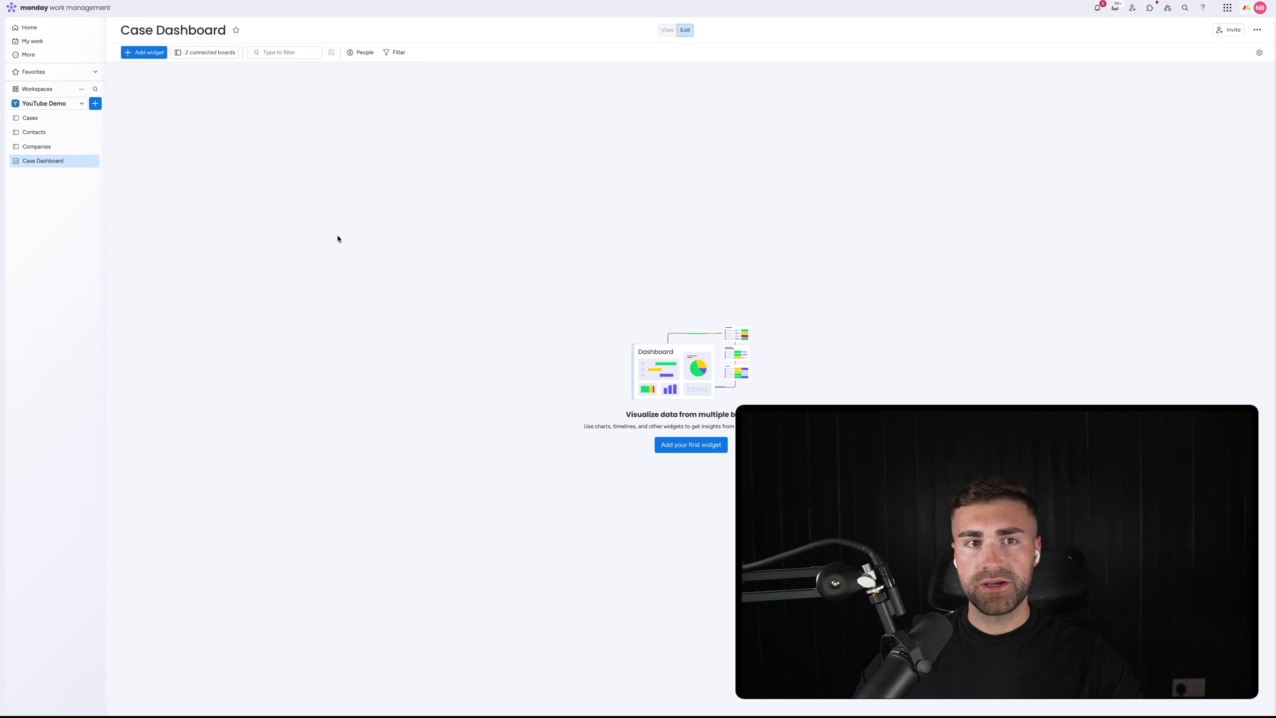
Add a Numbers widget to Case Dashboard and title it 'Open Cases'
click(162, 57)
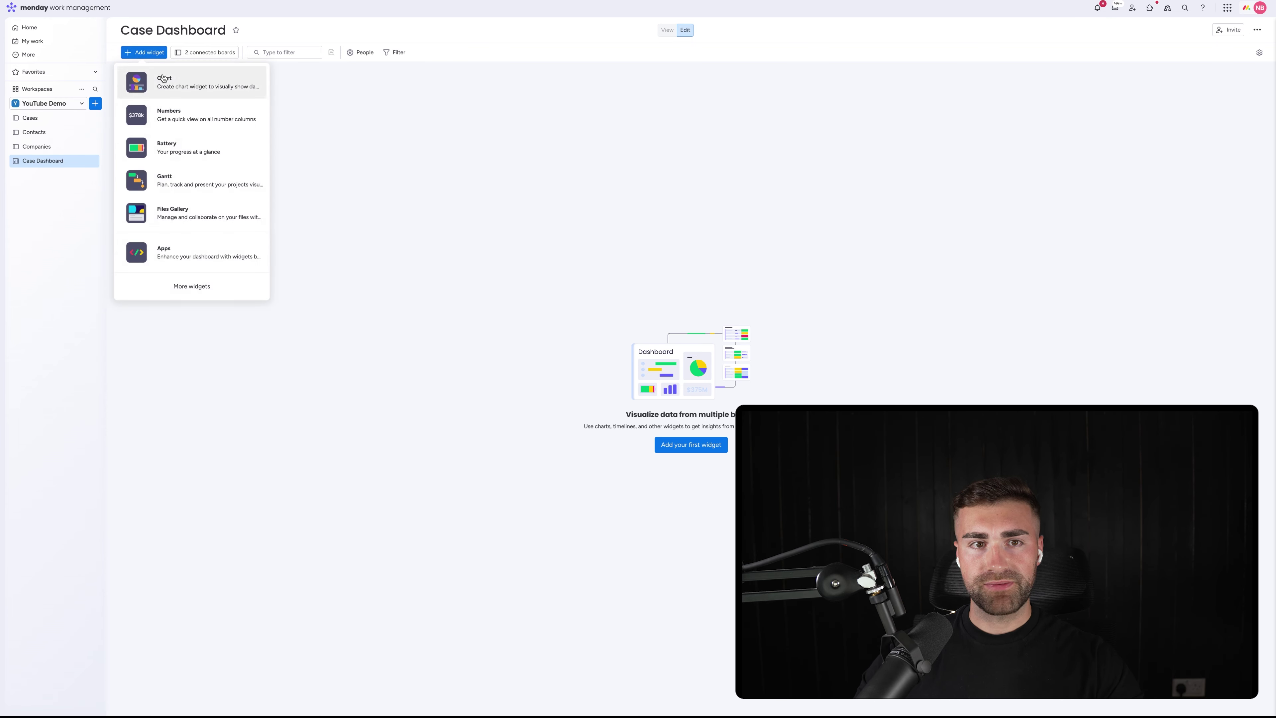
click(170, 116)
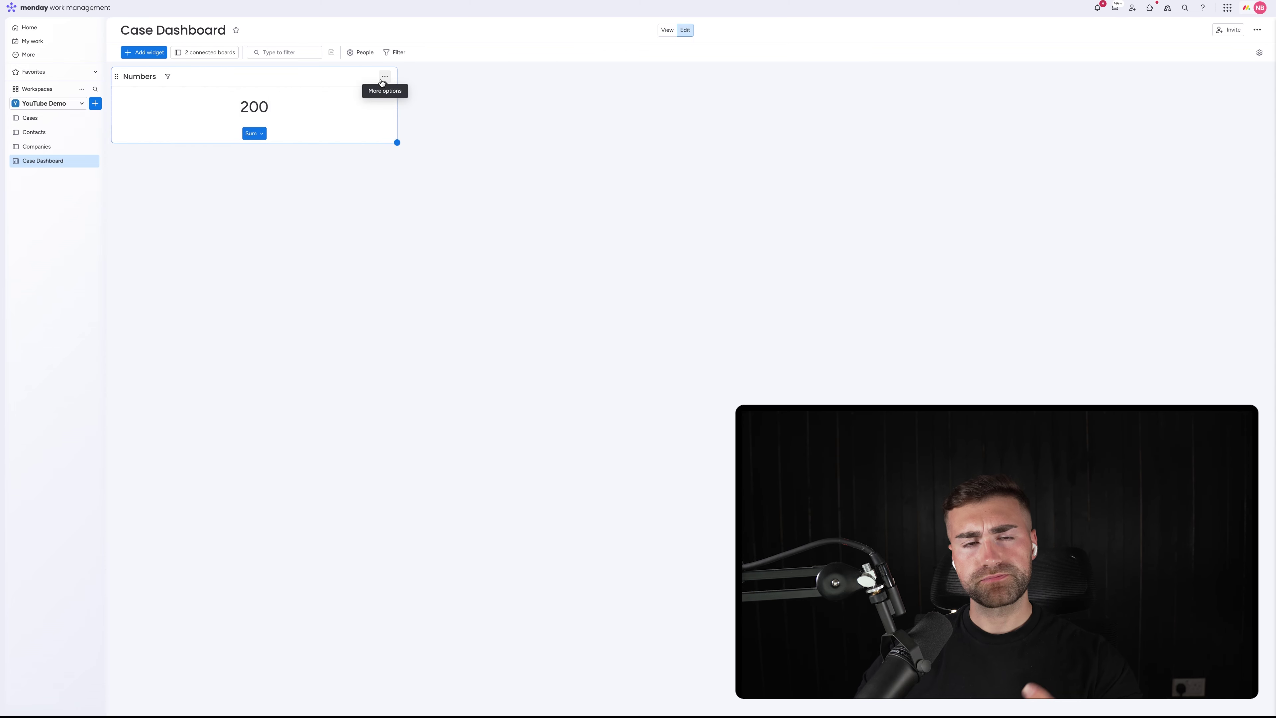
click(383, 79)
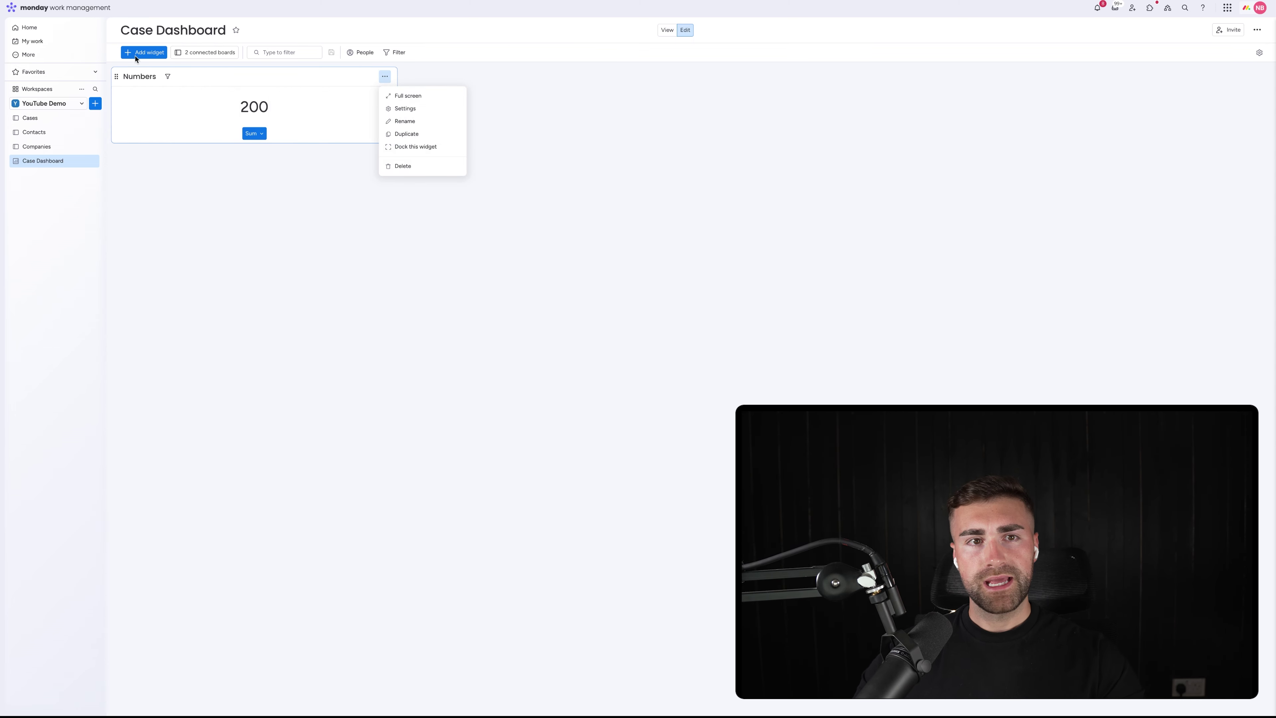
click(138, 77)
text(Acti)
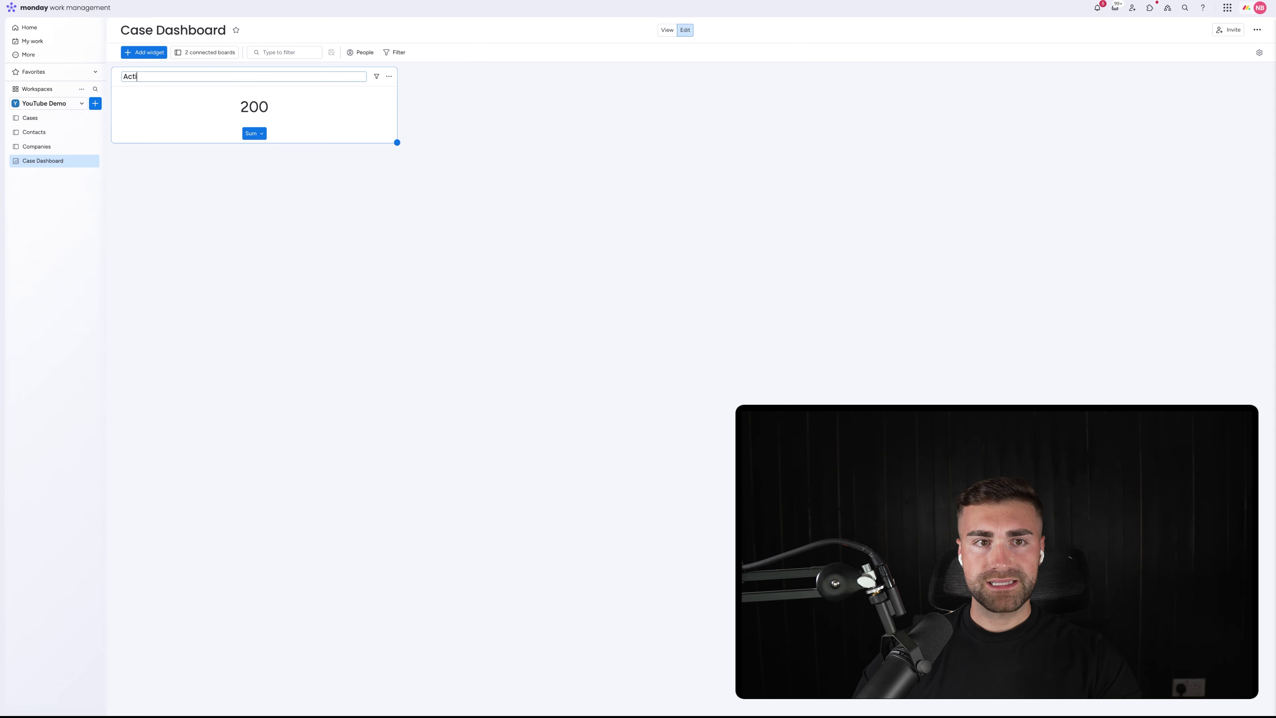
text(ve A)
key(BackSpace)
text(Cases)
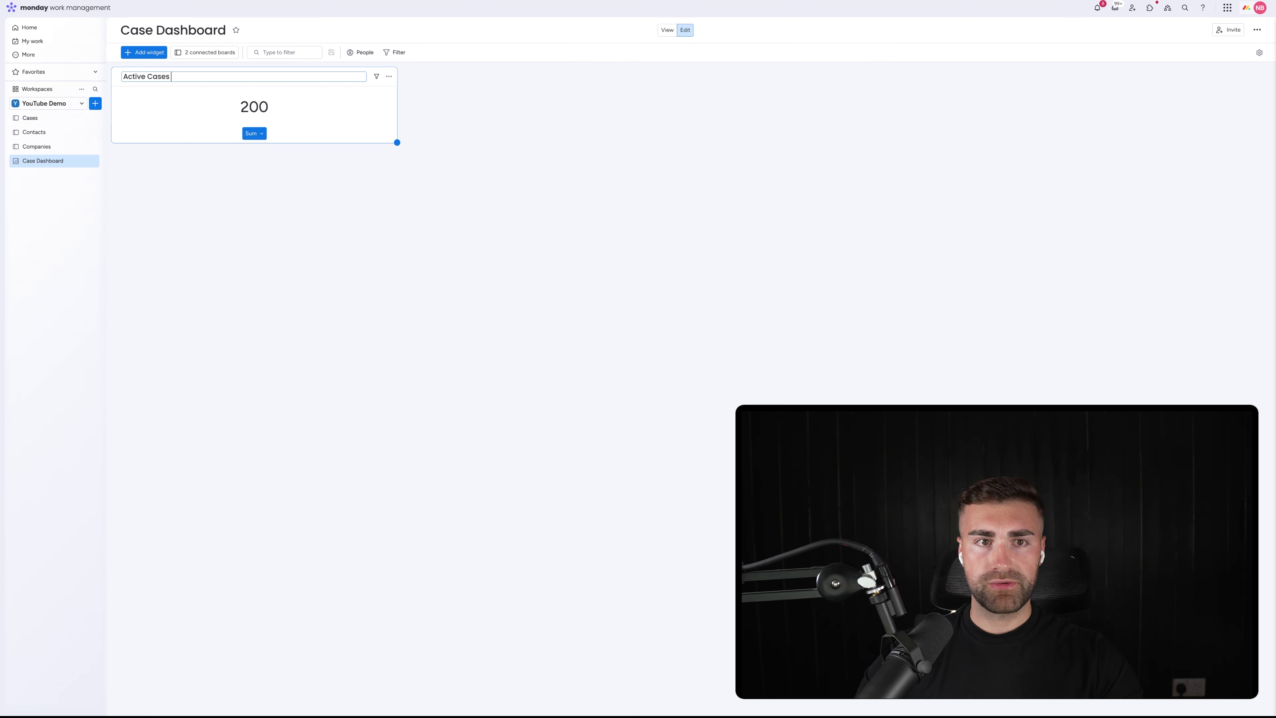
key(Return)
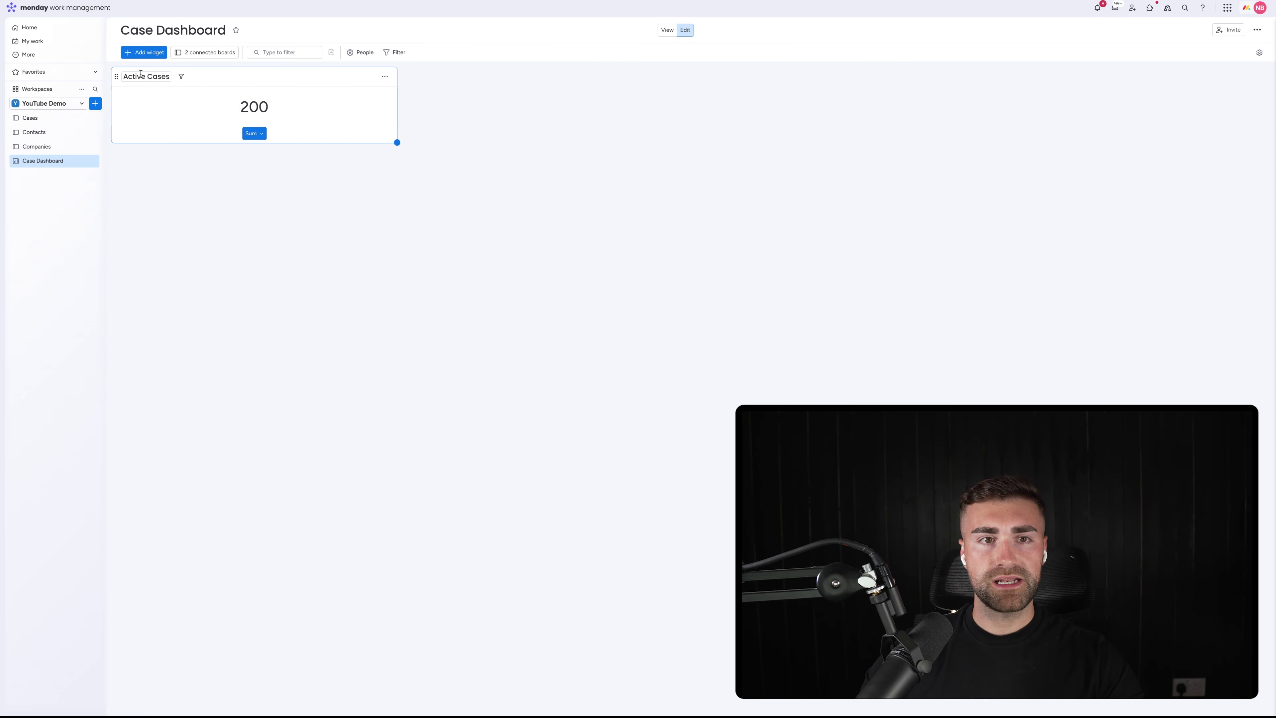
double_click(134, 77)
text(Open)
key(Return)
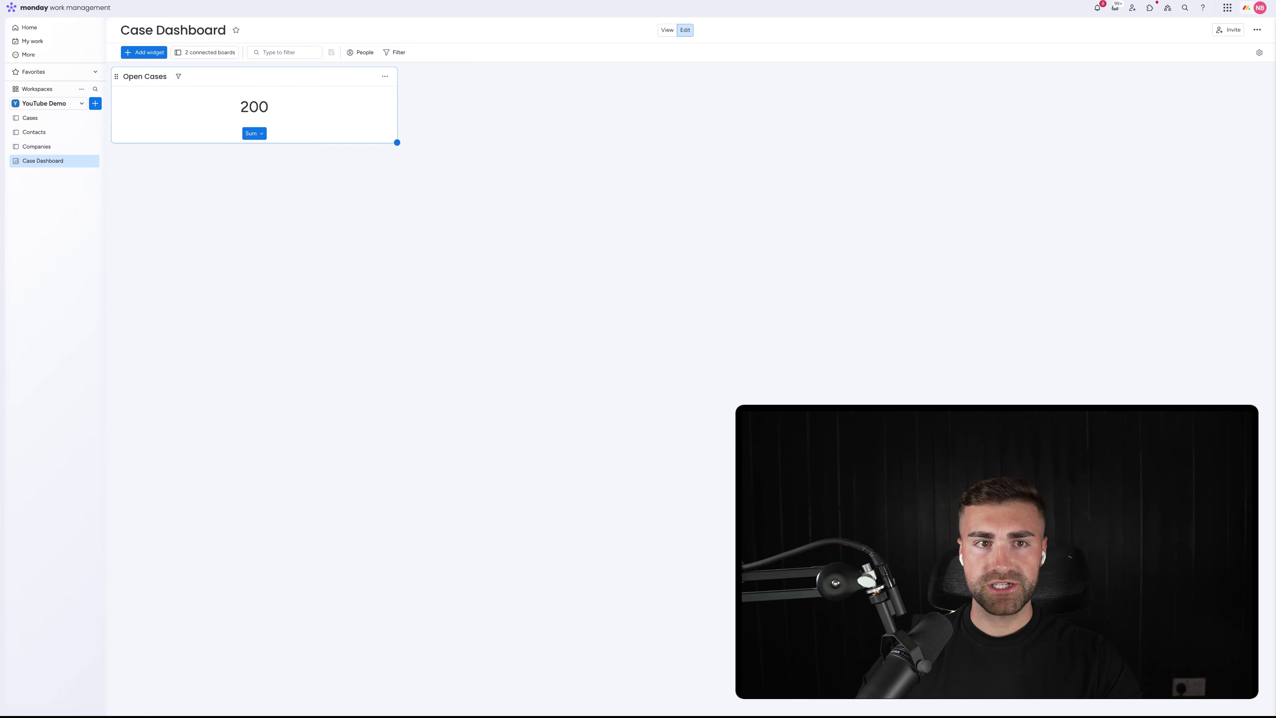
click(385, 75)
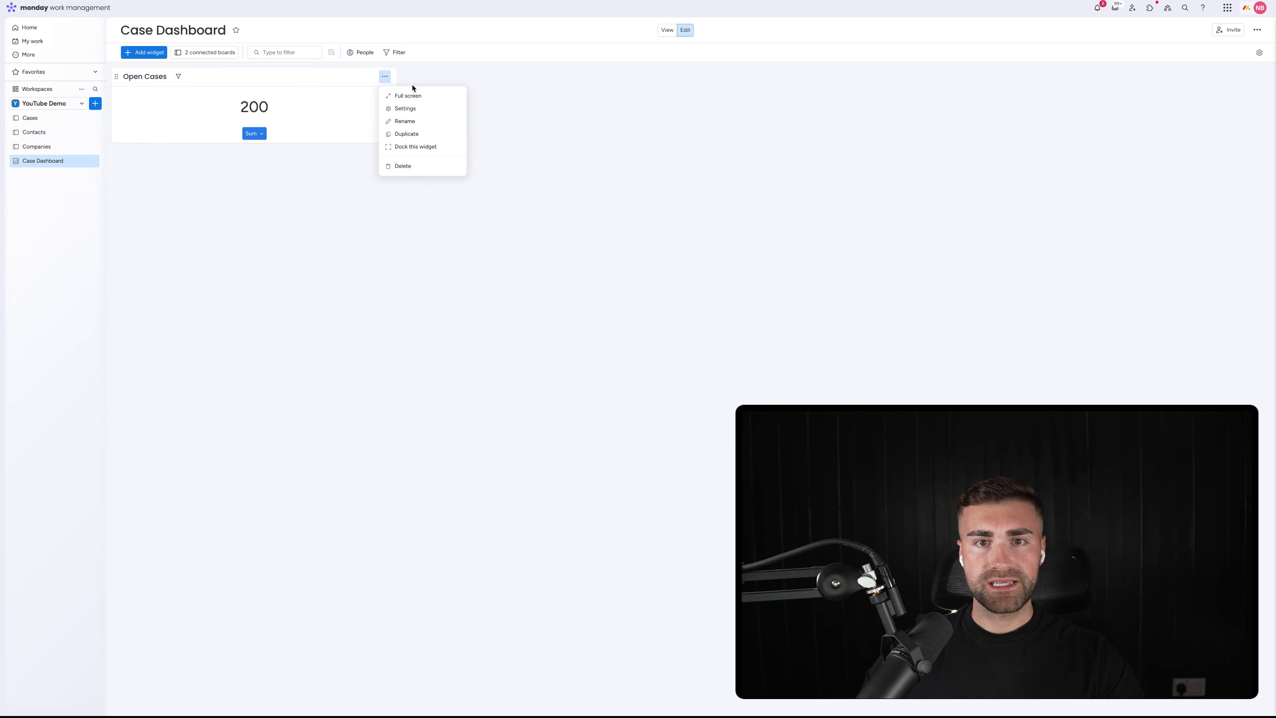
Set Open Cases to Count, excluding the Contacts board and the Closed Cases group
click(405, 109)
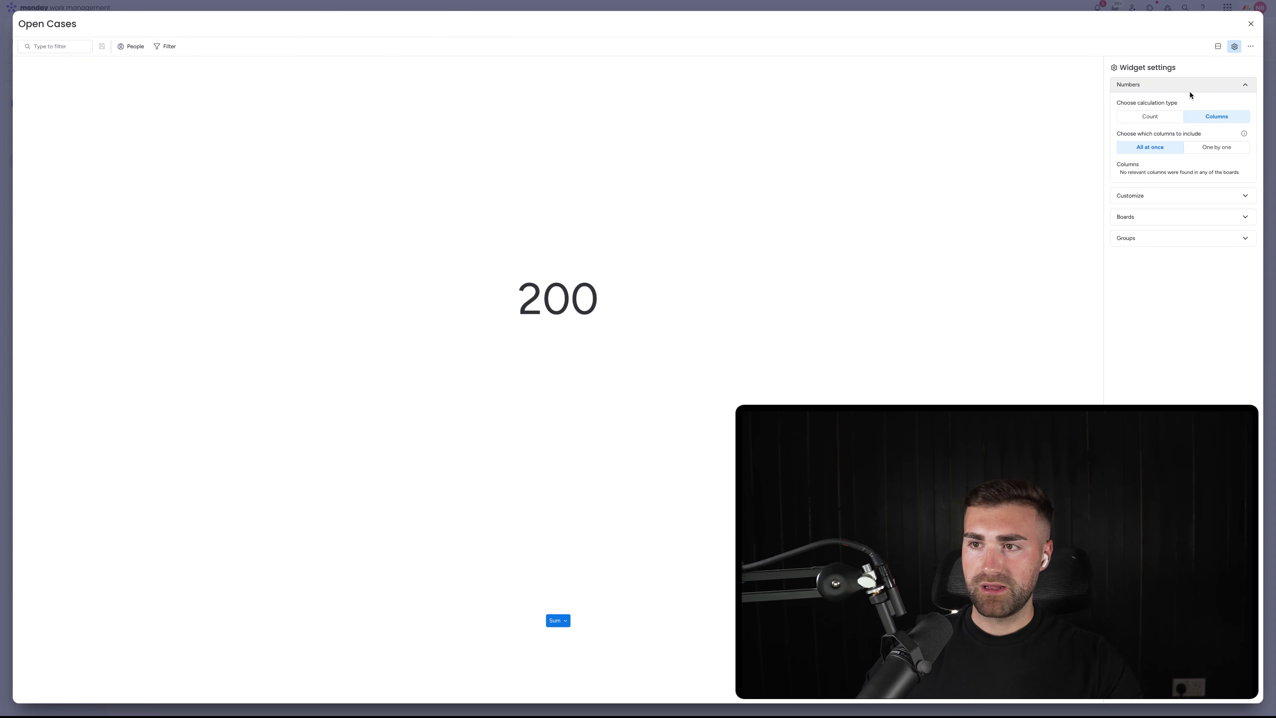
click(1163, 116)
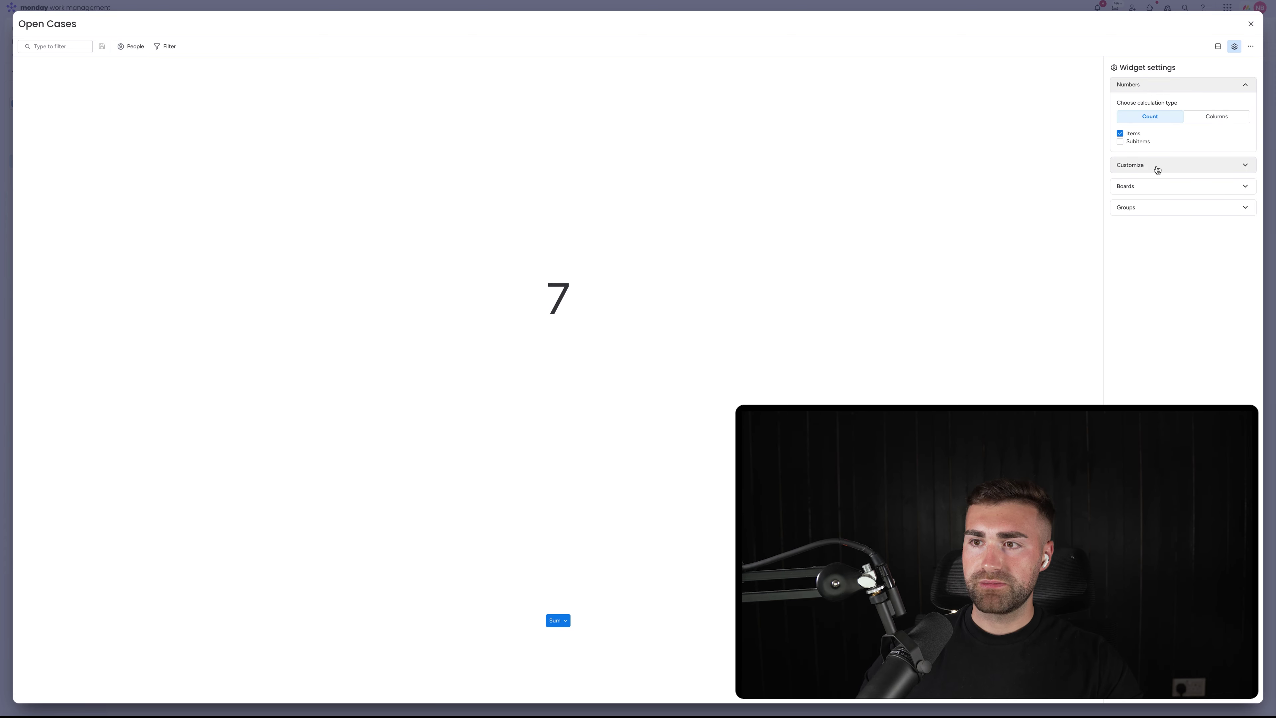
click(1156, 166)
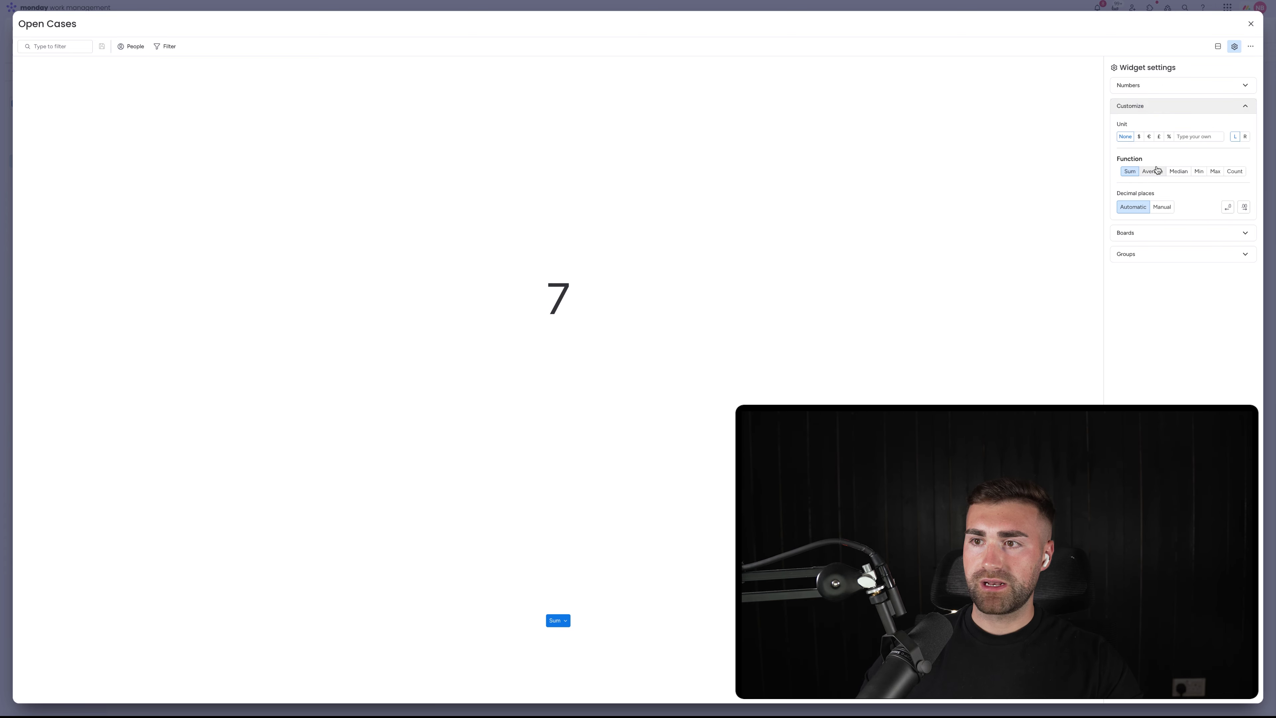
click(1146, 107)
click(1149, 127)
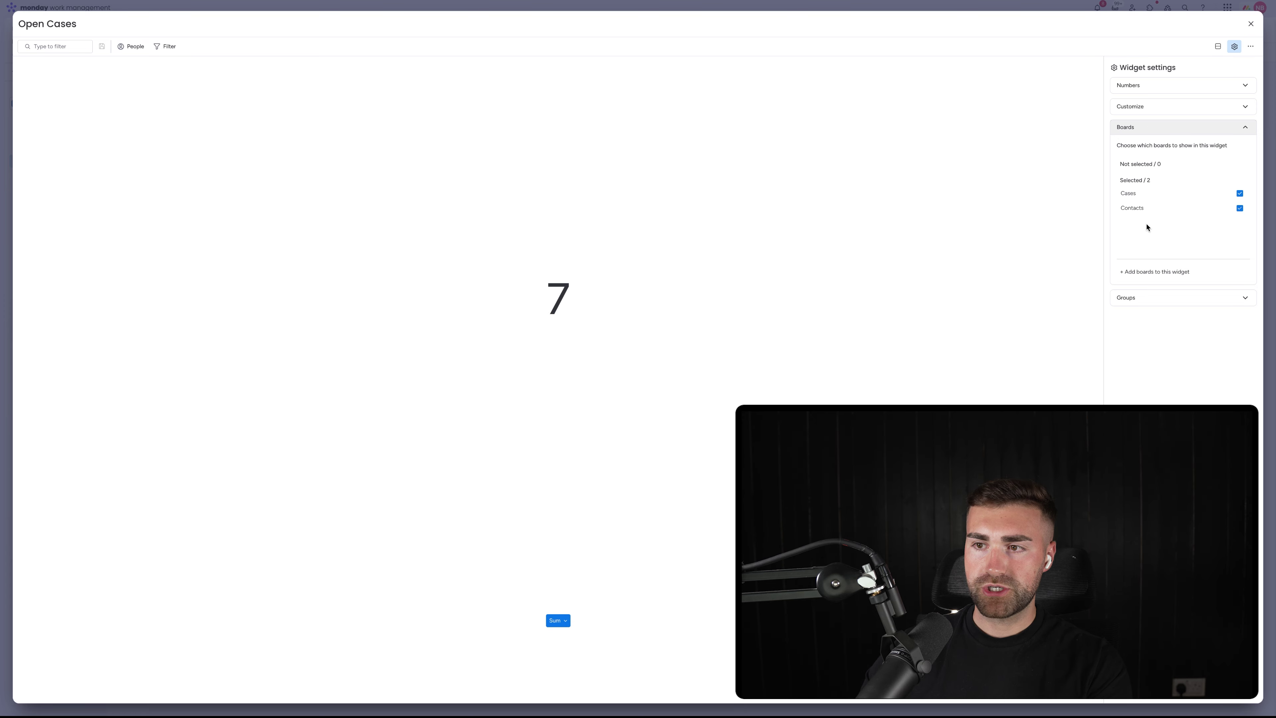
click(1145, 209)
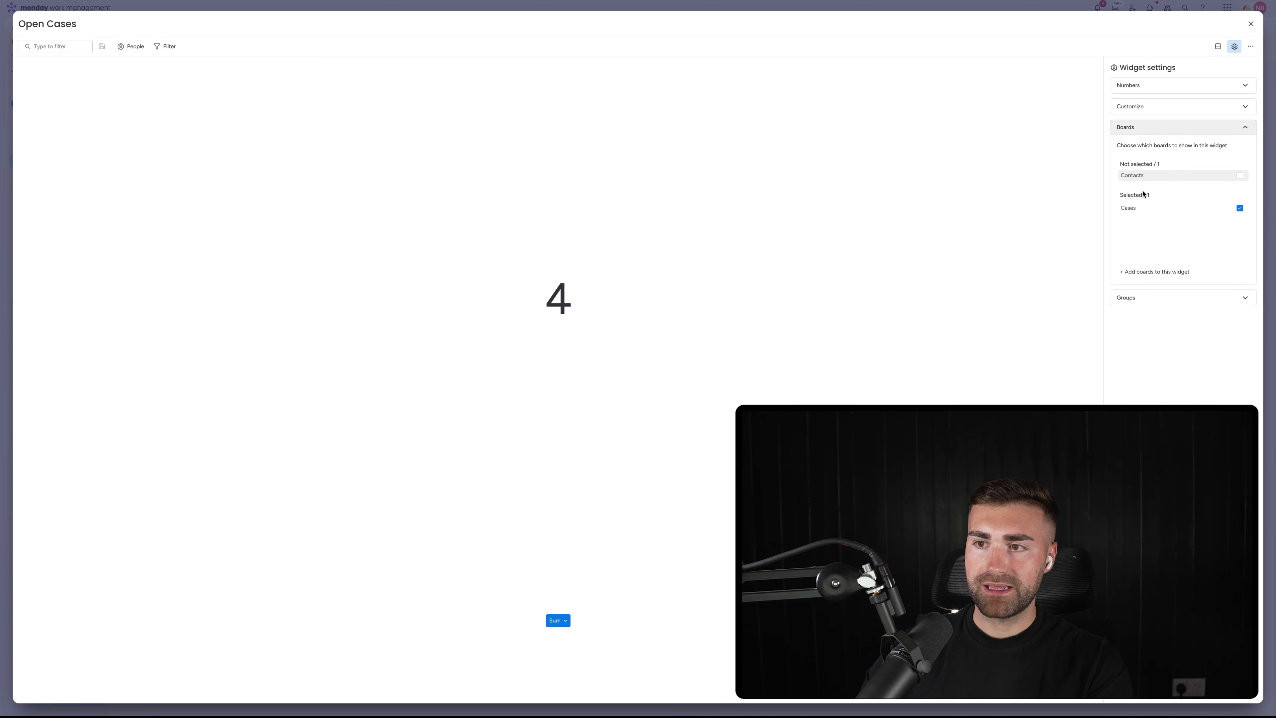
click(1139, 135)
click(1141, 151)
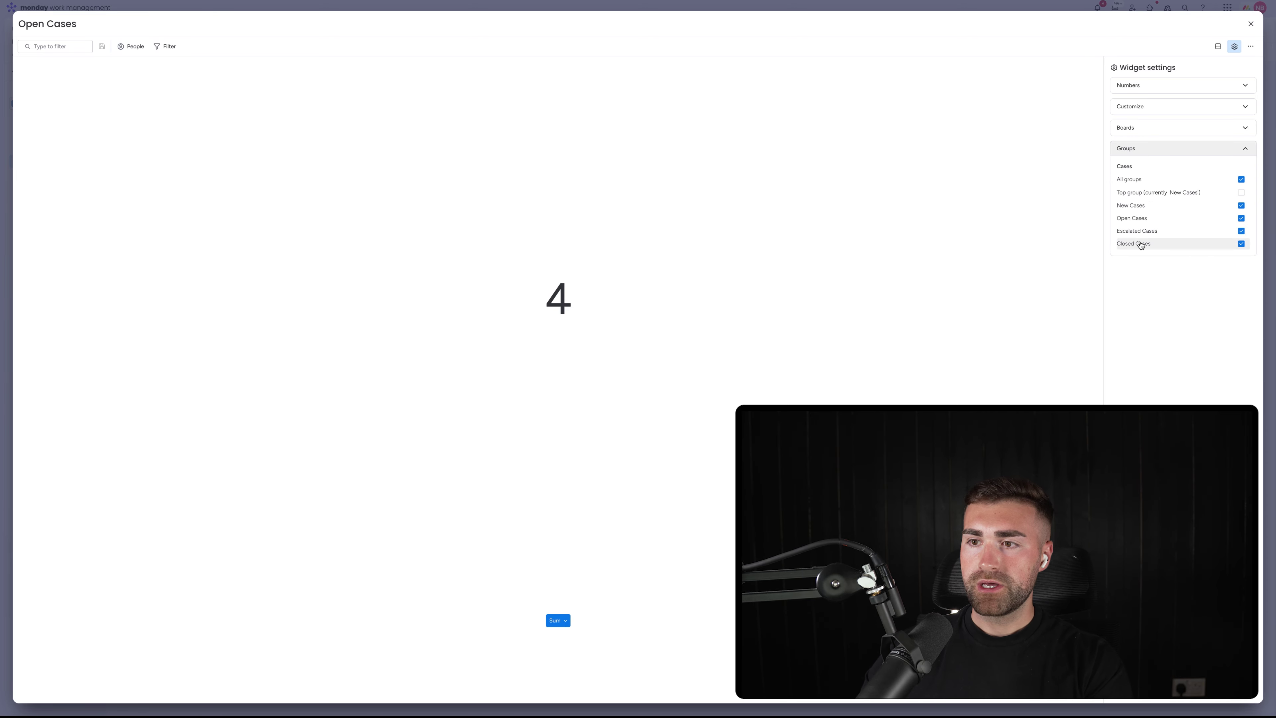
click(1143, 244)
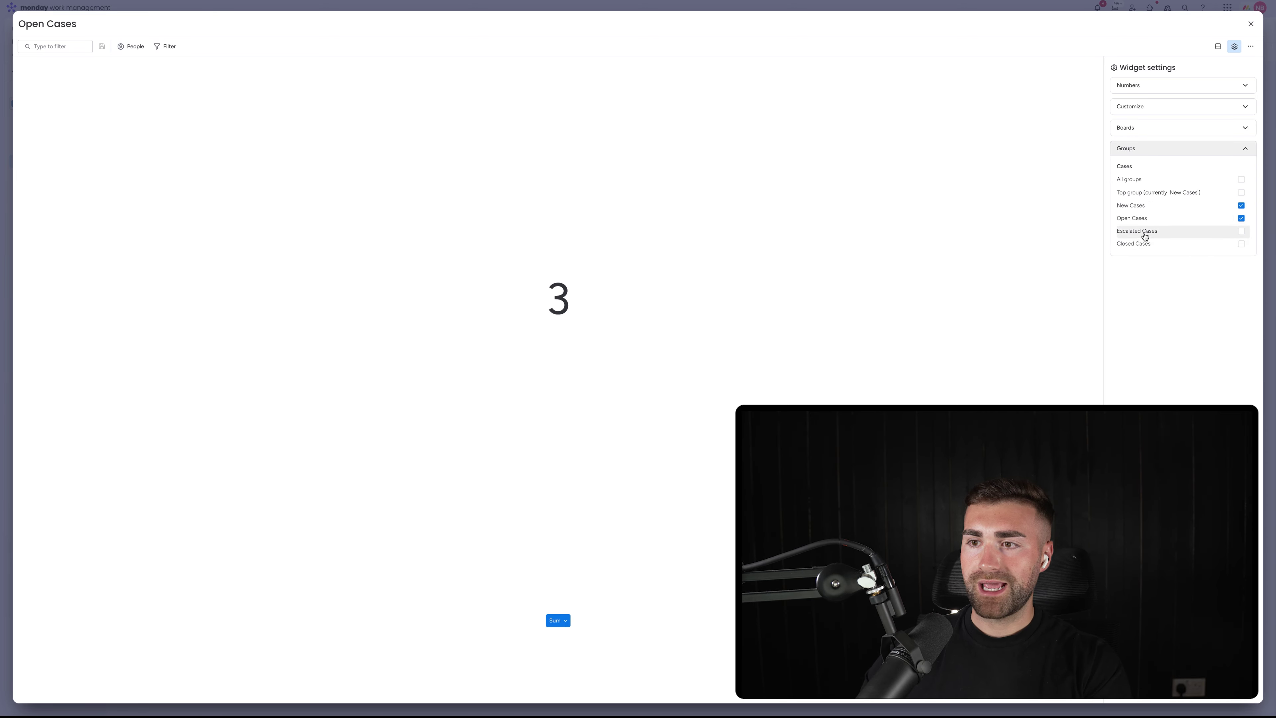
click(1251, 23)
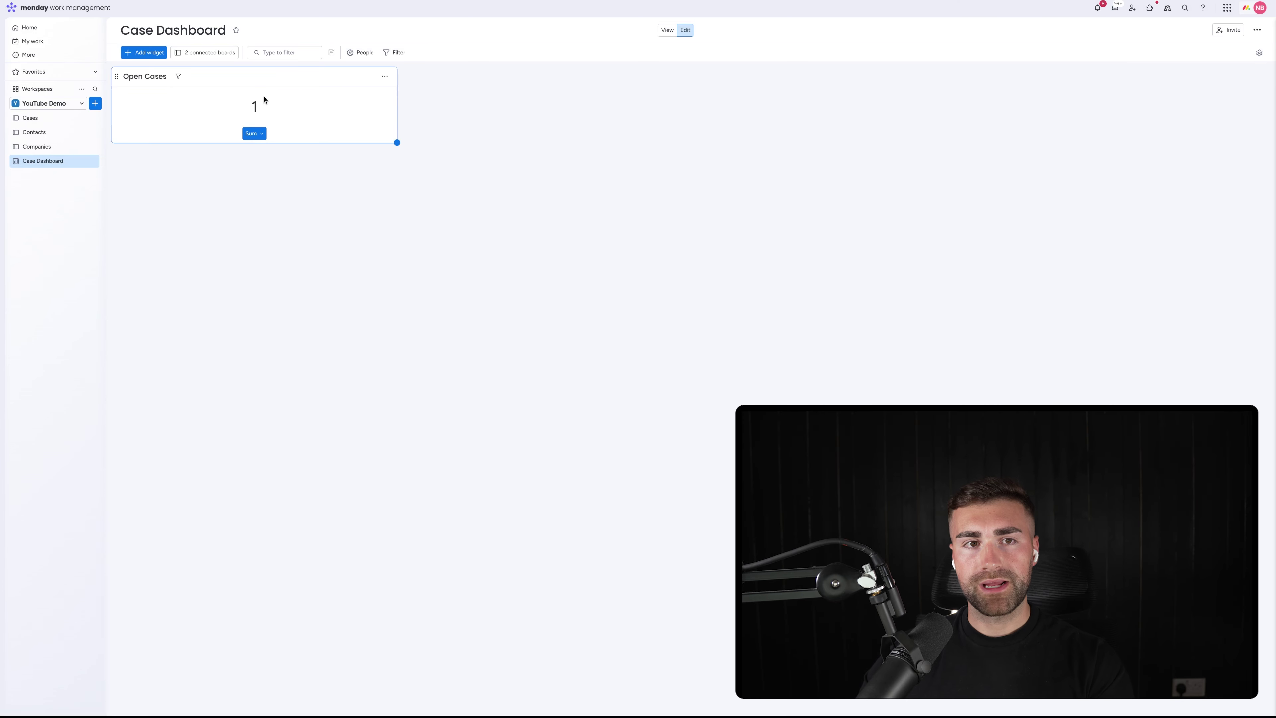
Add a second Numbers widget and title it 'Escalated Cases'
click(135, 52)
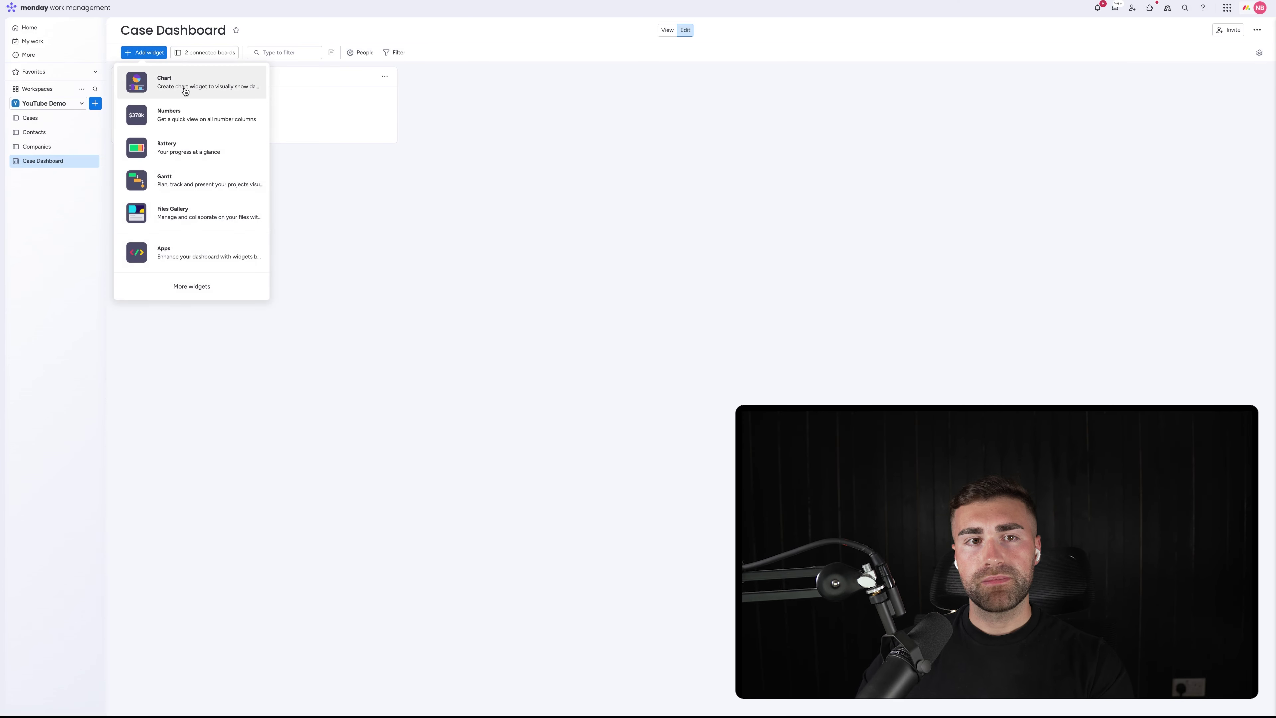
click(324, 111)
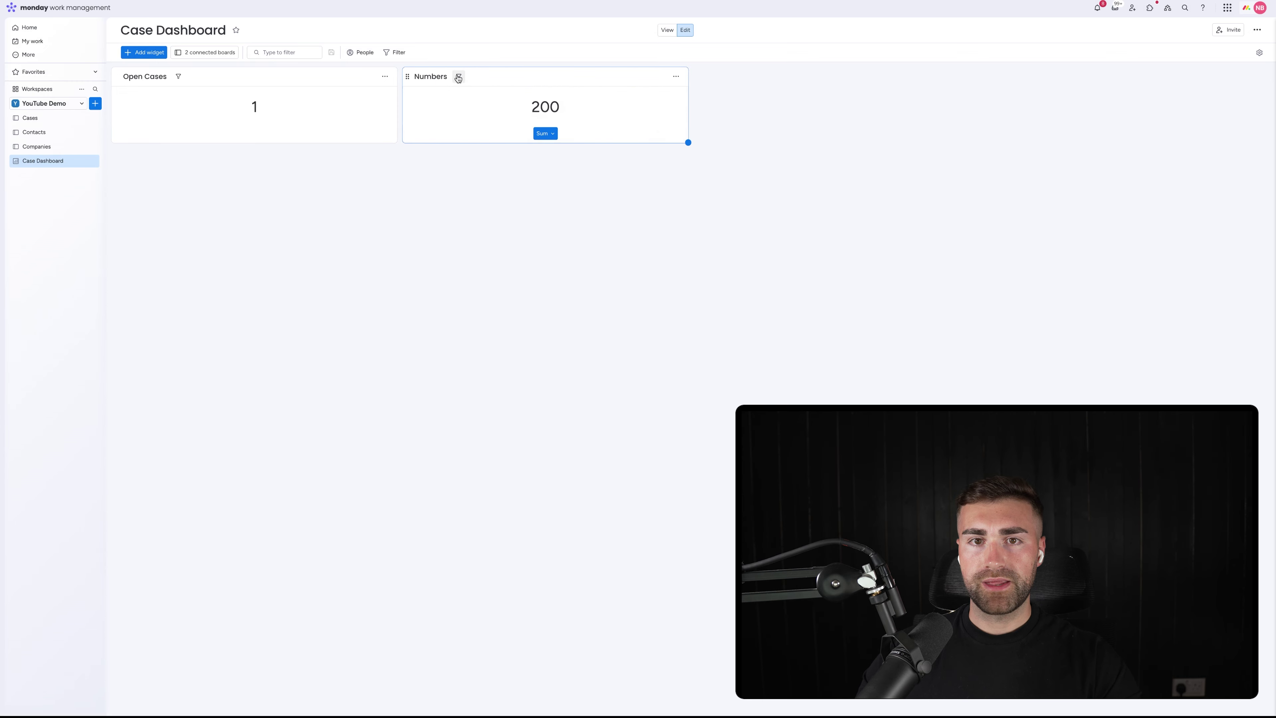
click(431, 76)
double_click(431, 76)
text(Escla)
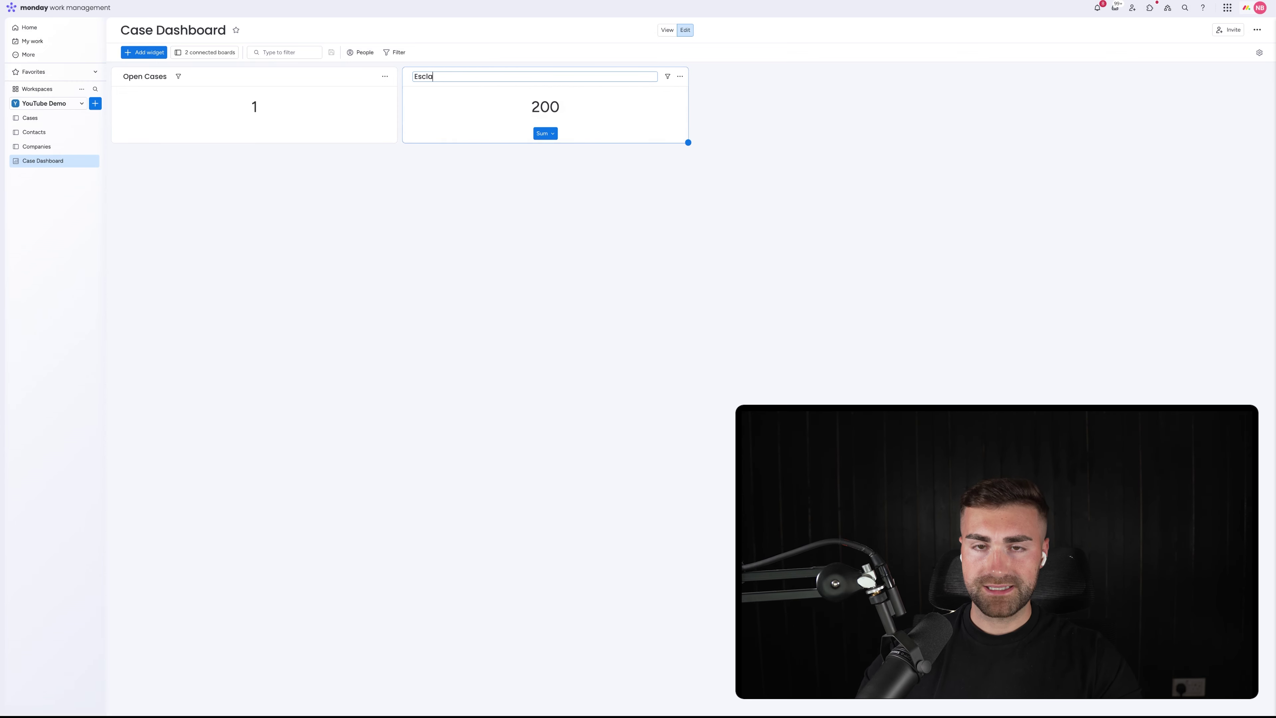
text(ted)
key(BackSpace)
key(BackSpace)
key(Return)
click(428, 77)
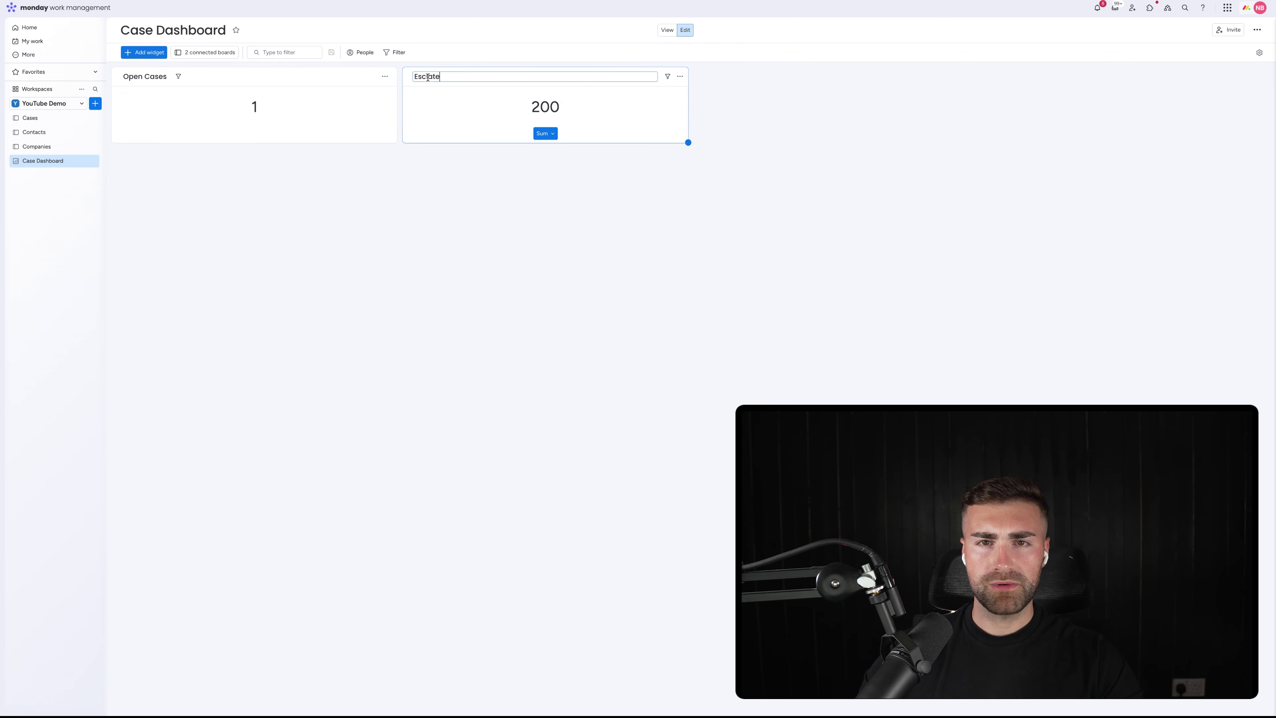
double_click(429, 76)
text(Esc)
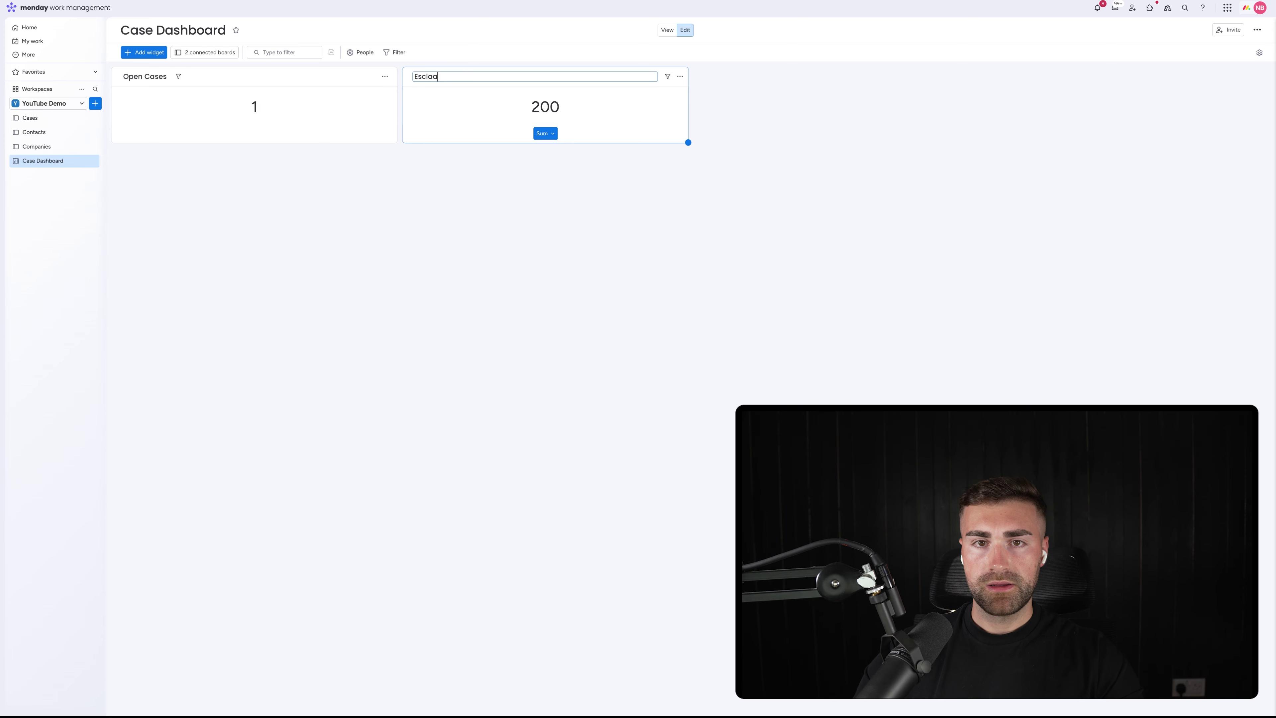
text(scalatyed)
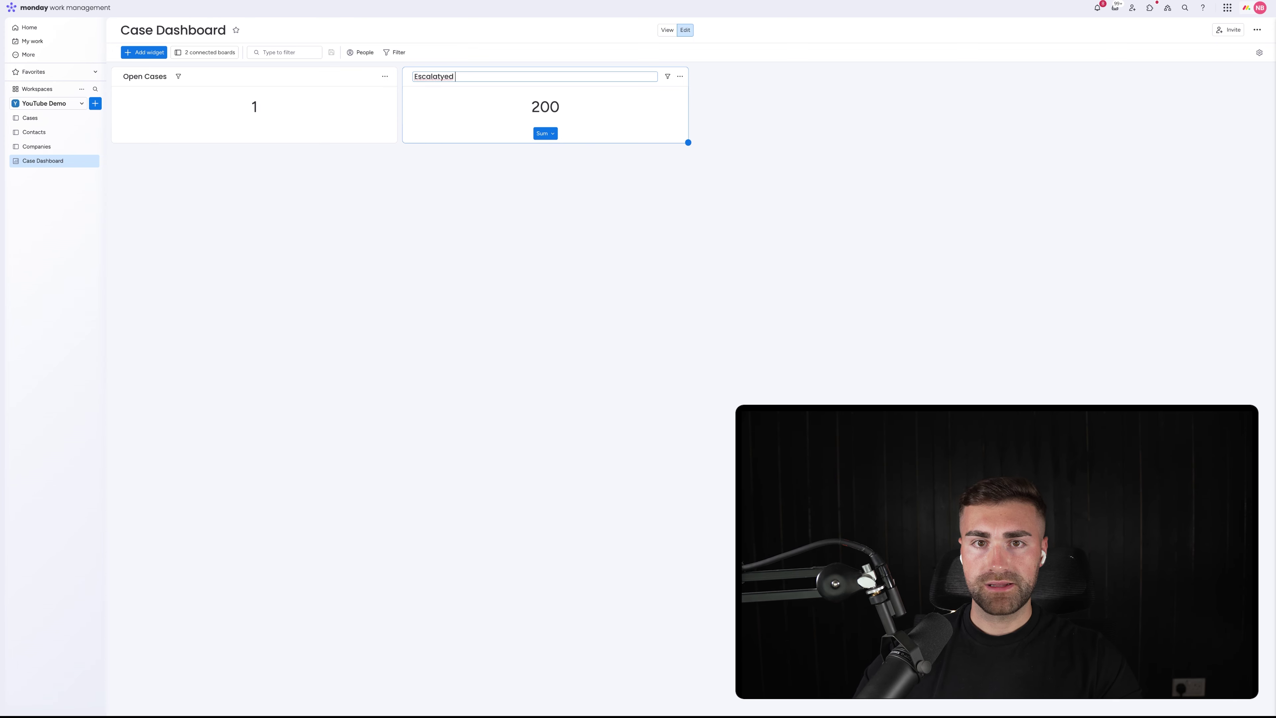
text( Cases)
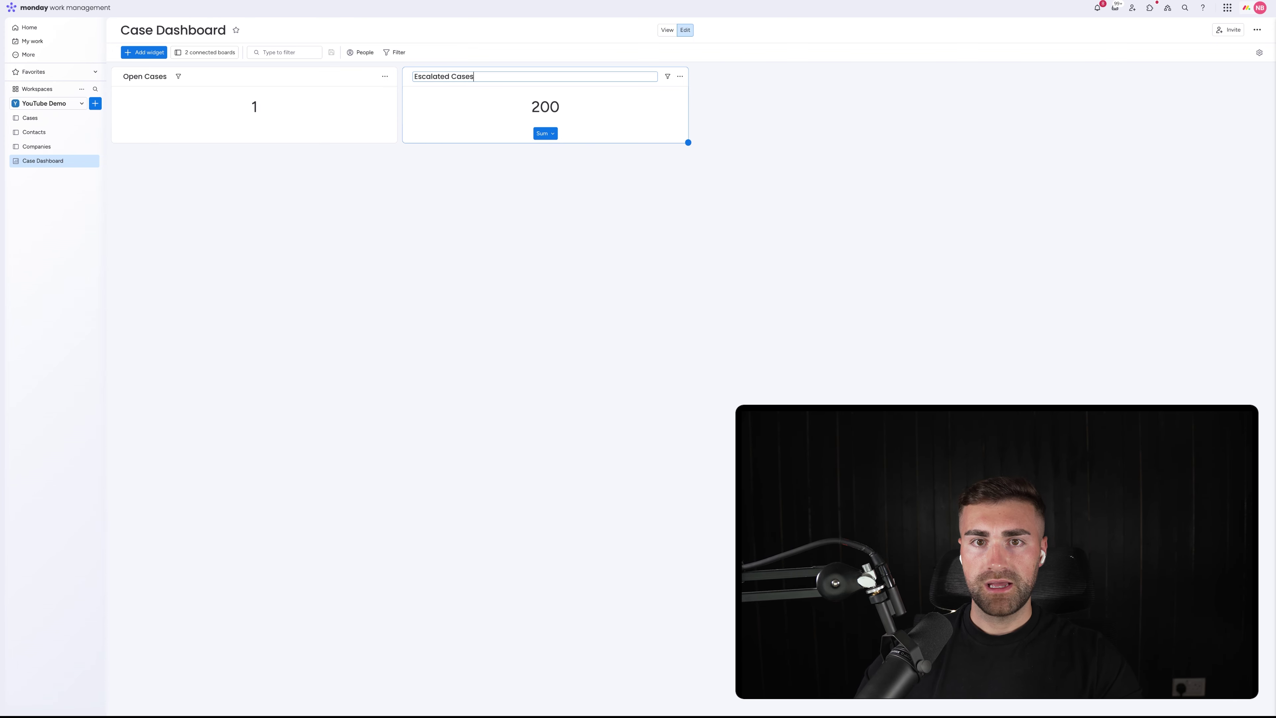
key(Return)
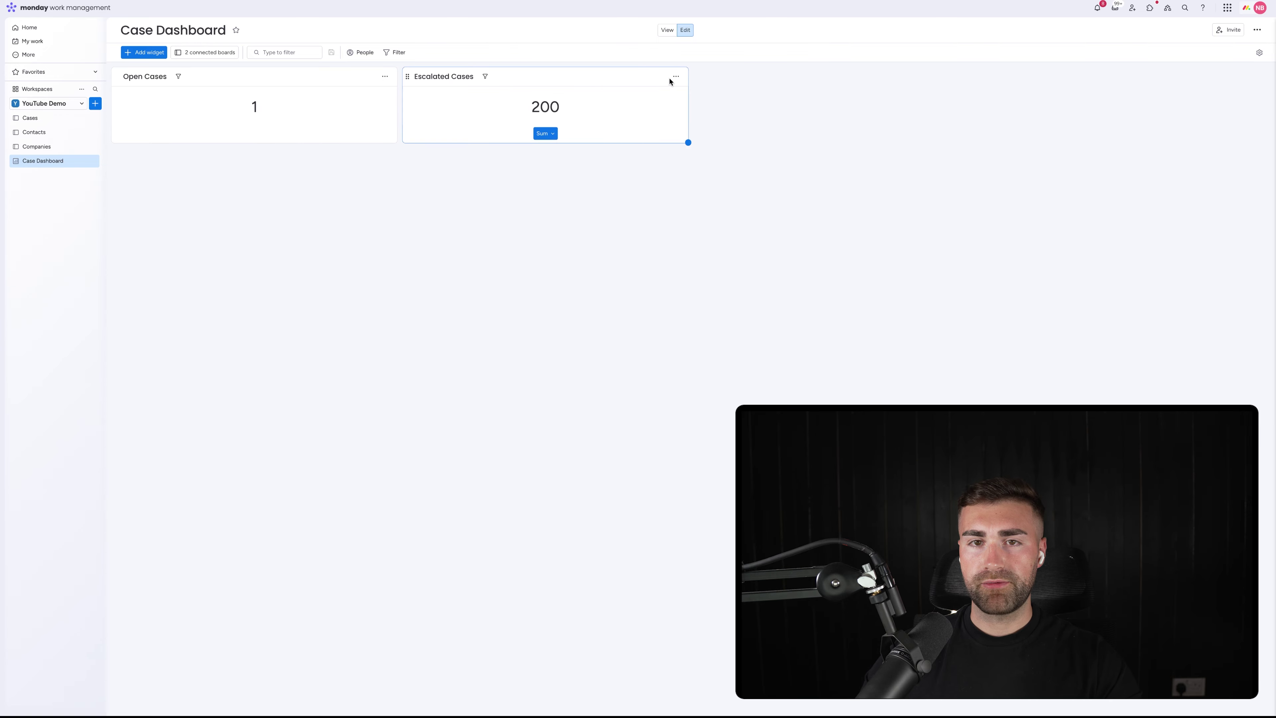
click(680, 76)
Set Escalated Cases to Count only the Cases board's Escalated Cases group, excluding Contacts
click(683, 96)
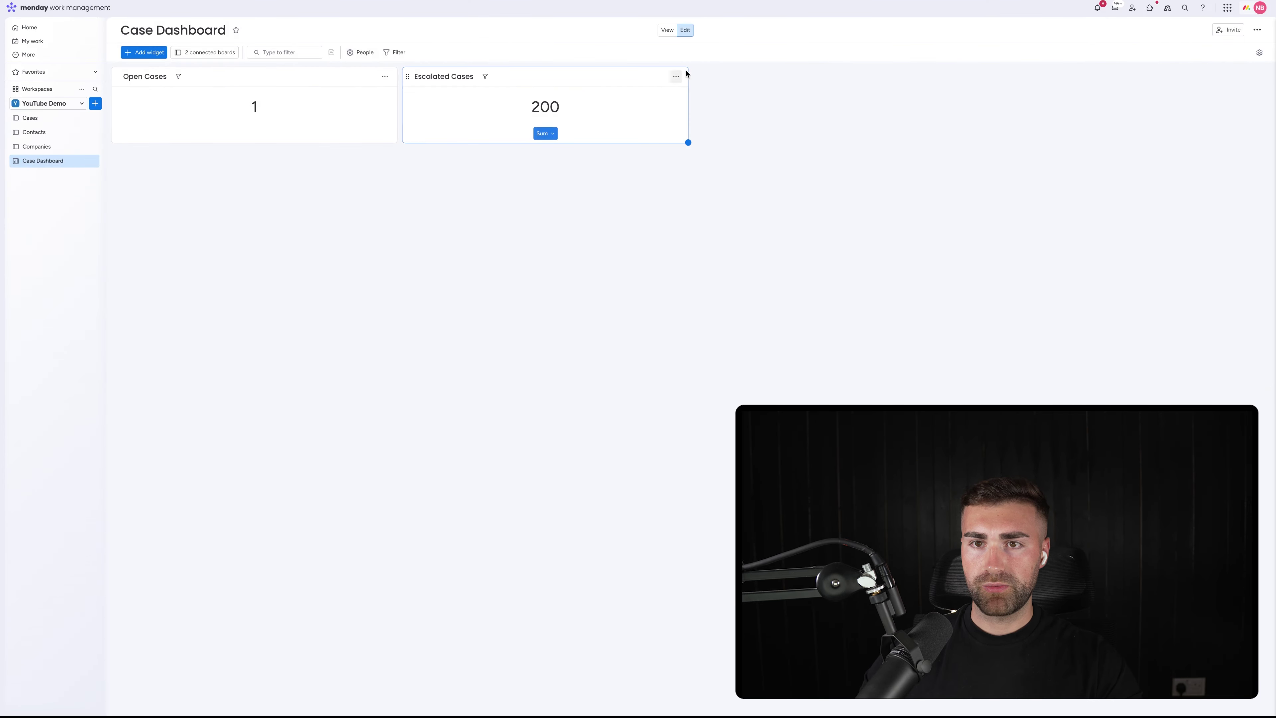
click(677, 77)
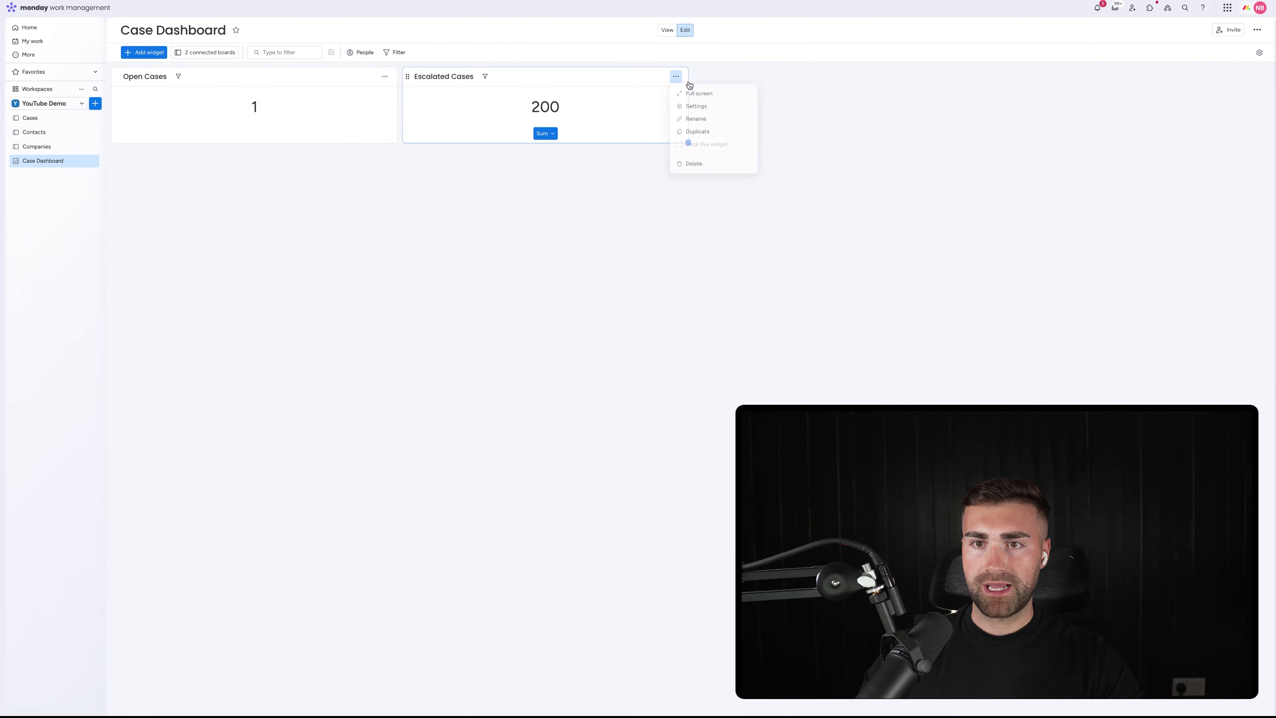
click(691, 109)
click(1150, 116)
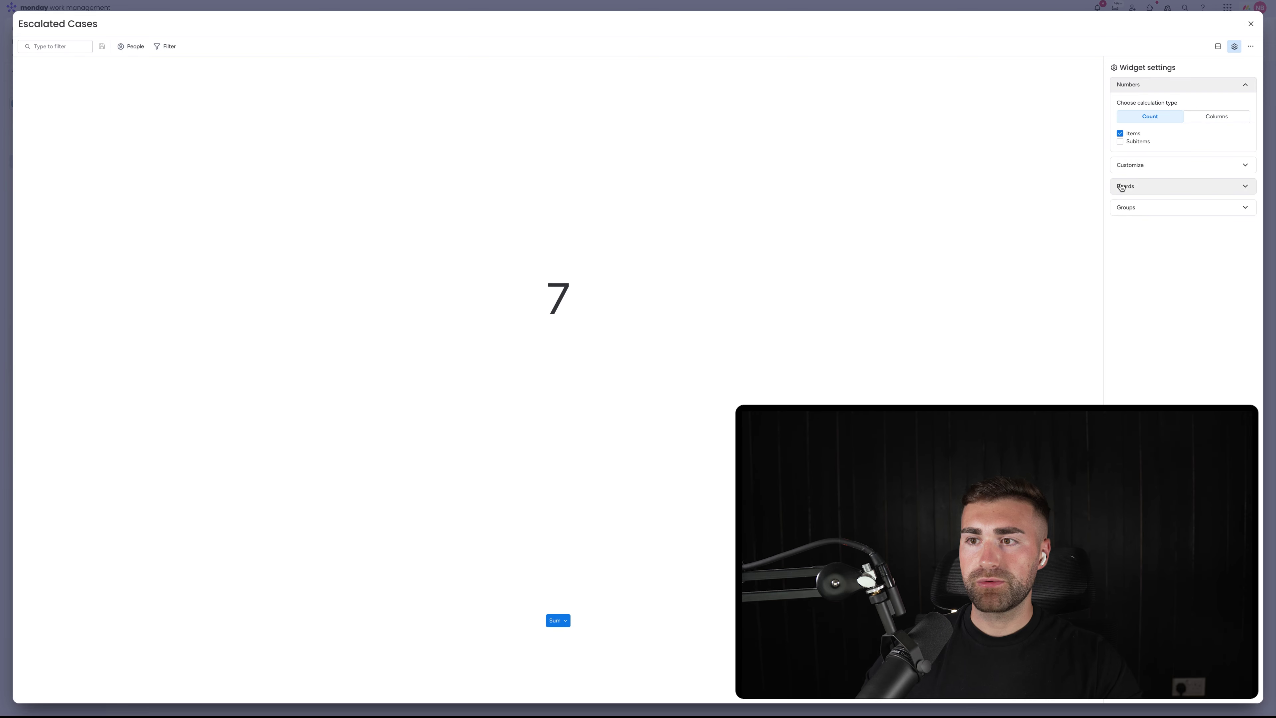
click(1125, 162)
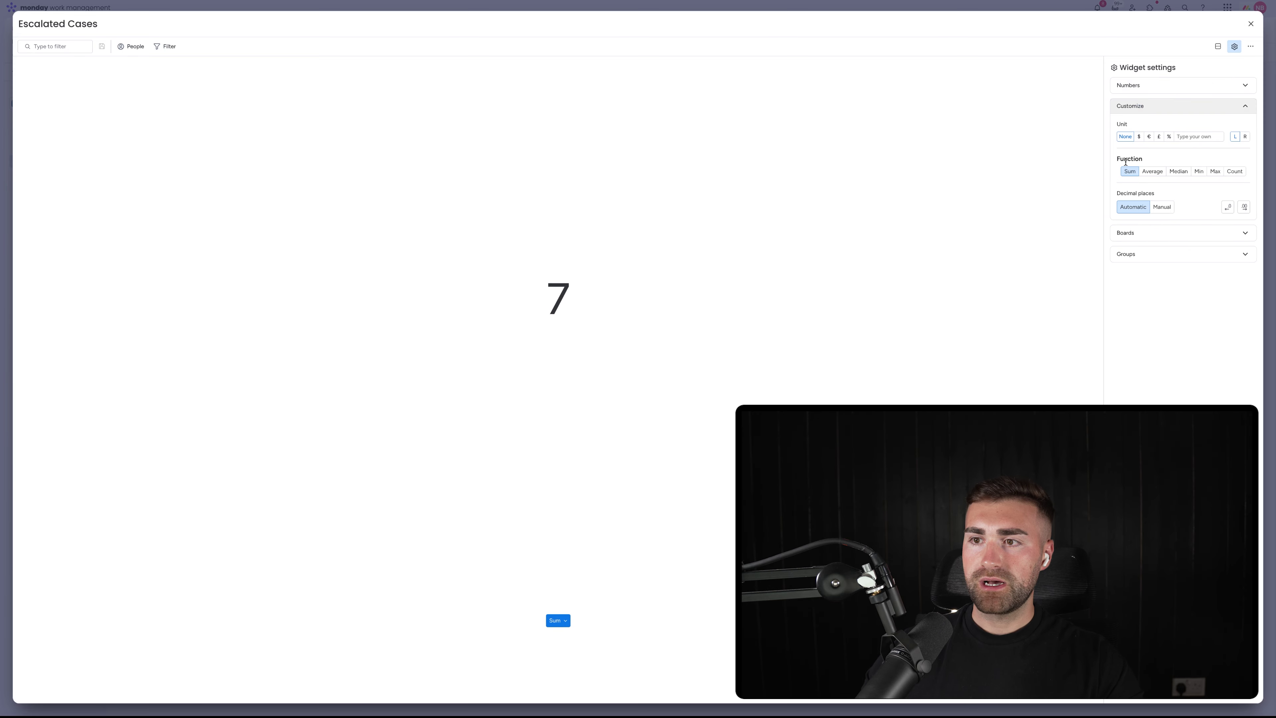
click(1139, 233)
click(1139, 209)
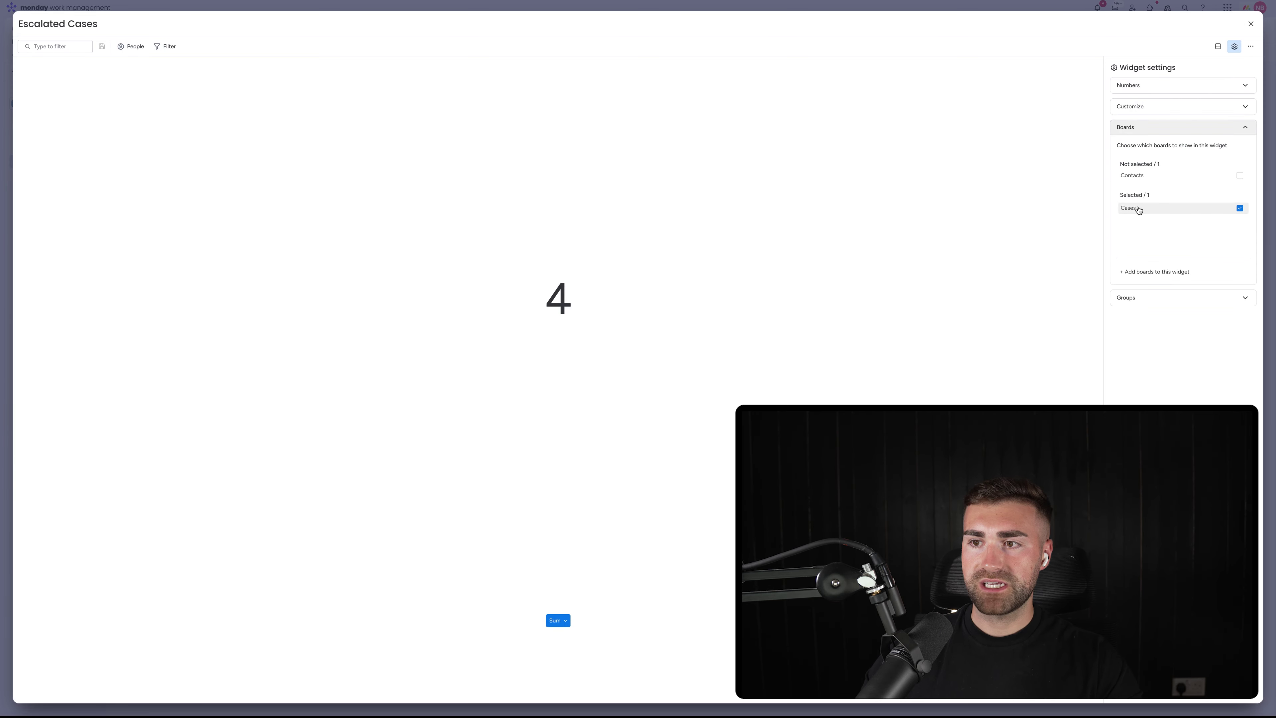
click(1141, 298)
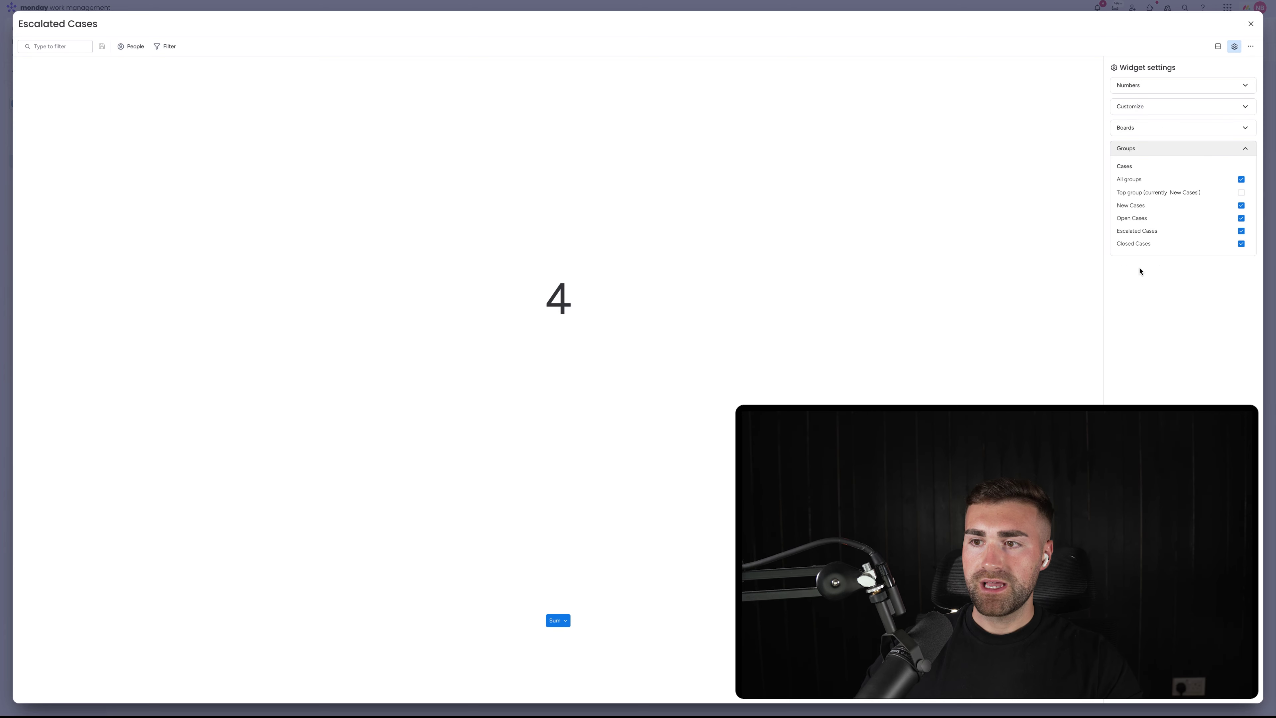
click(1135, 244)
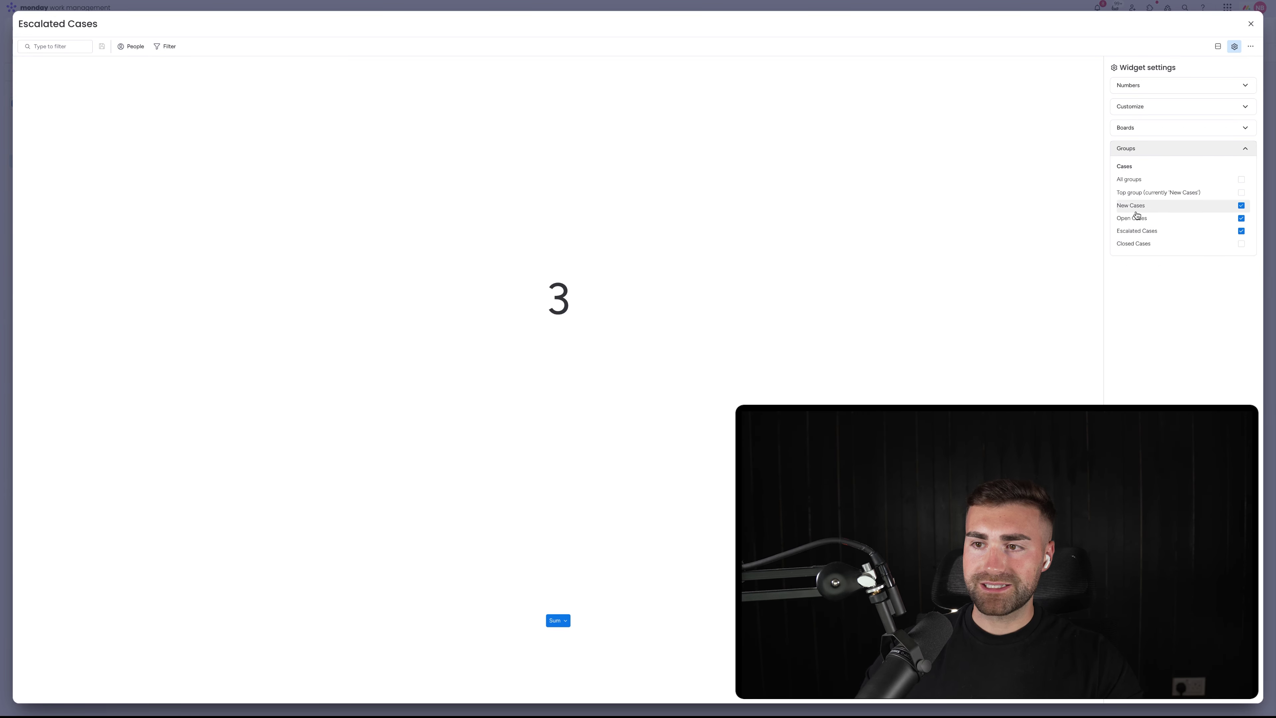
click(1134, 218)
click(1136, 210)
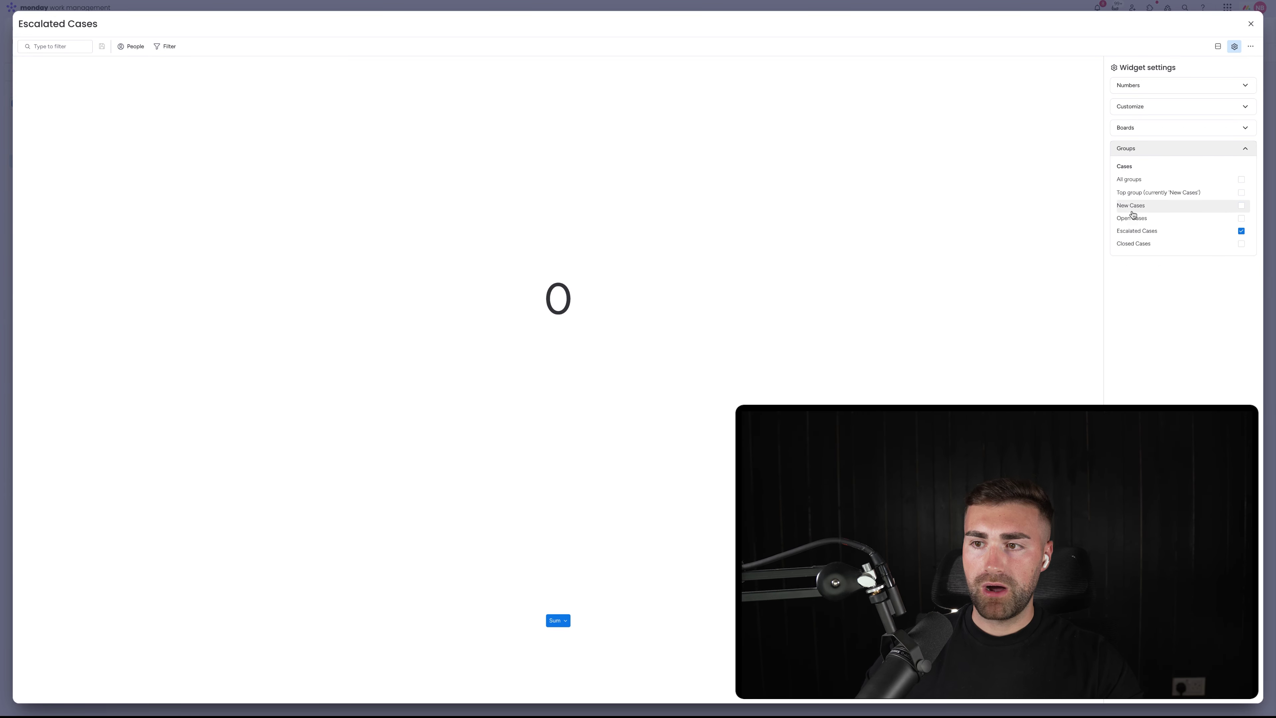
click(1251, 24)
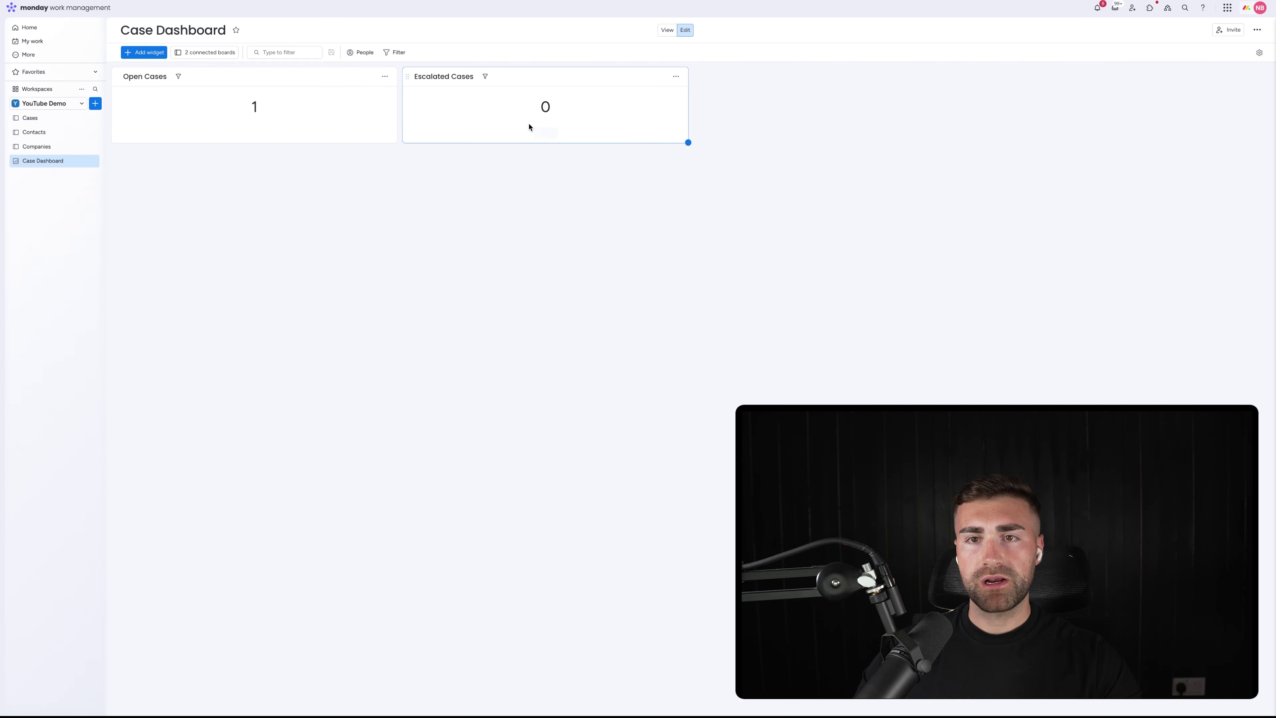
Duplicate the Escalated Cases widget and rename the copy 'New Cases'
click(675, 76)
click(702, 135)
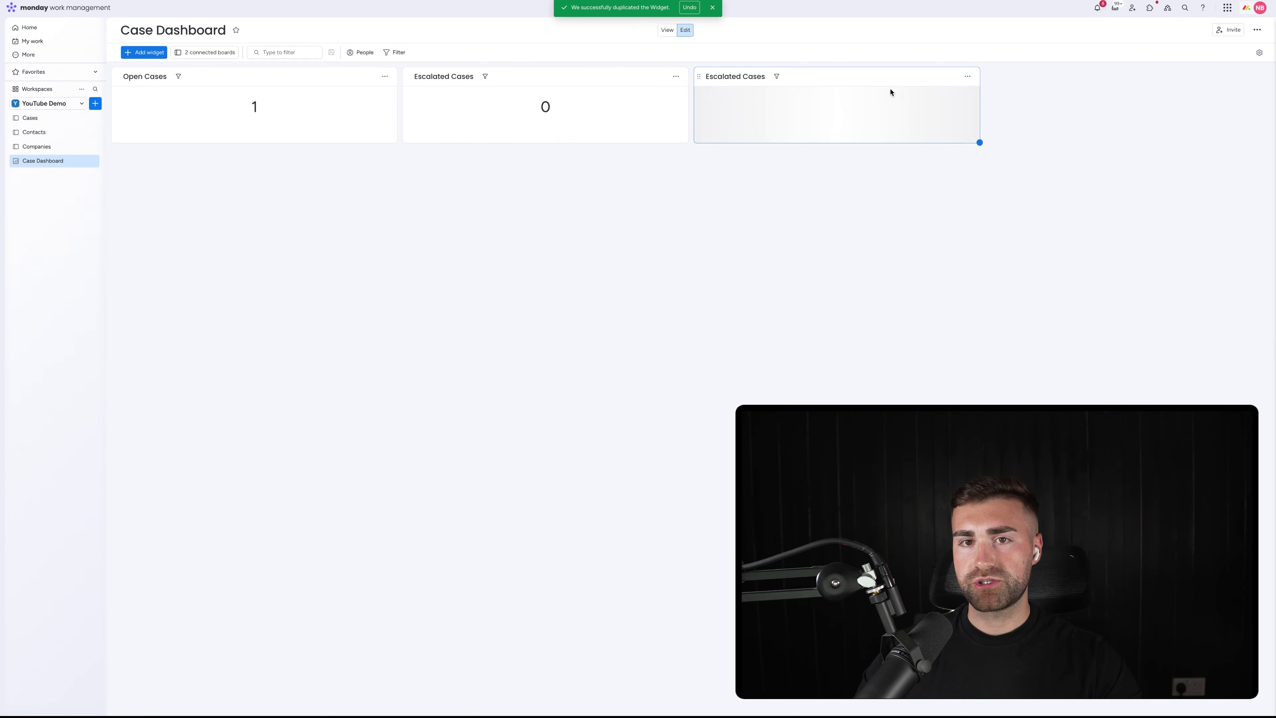
click(725, 75)
double_click(726, 75)
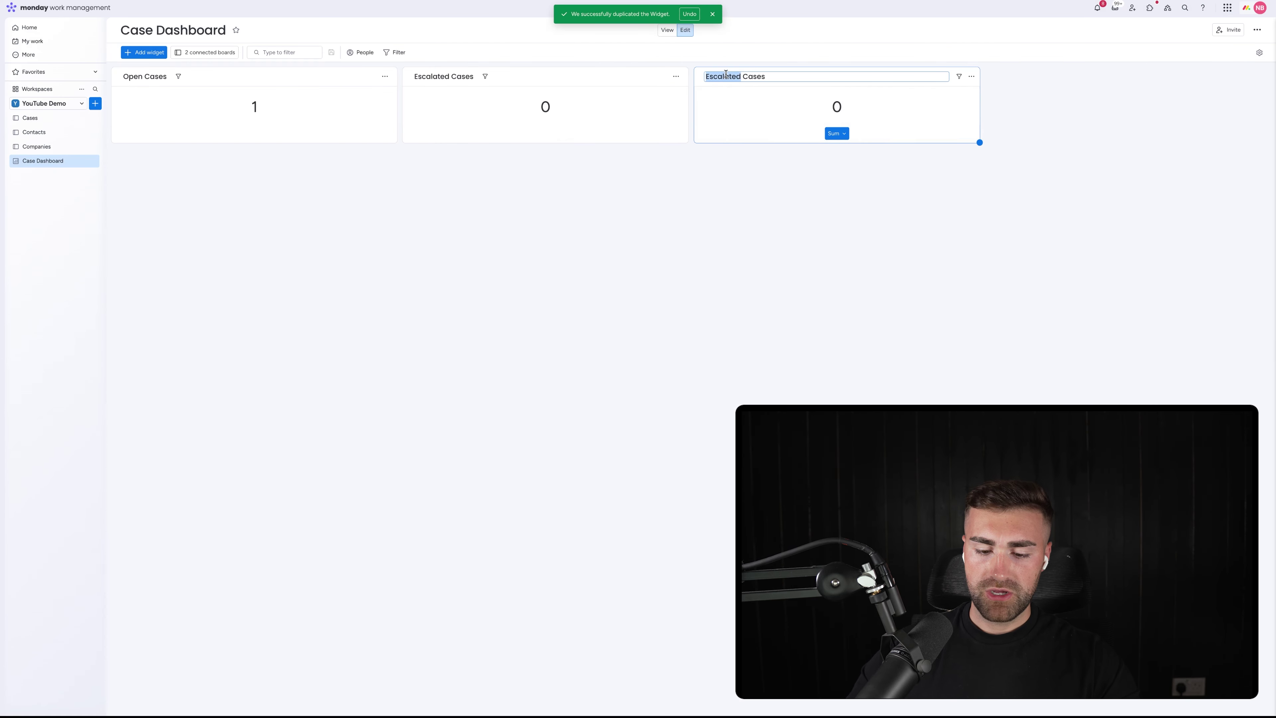
text(New)
key(Return)
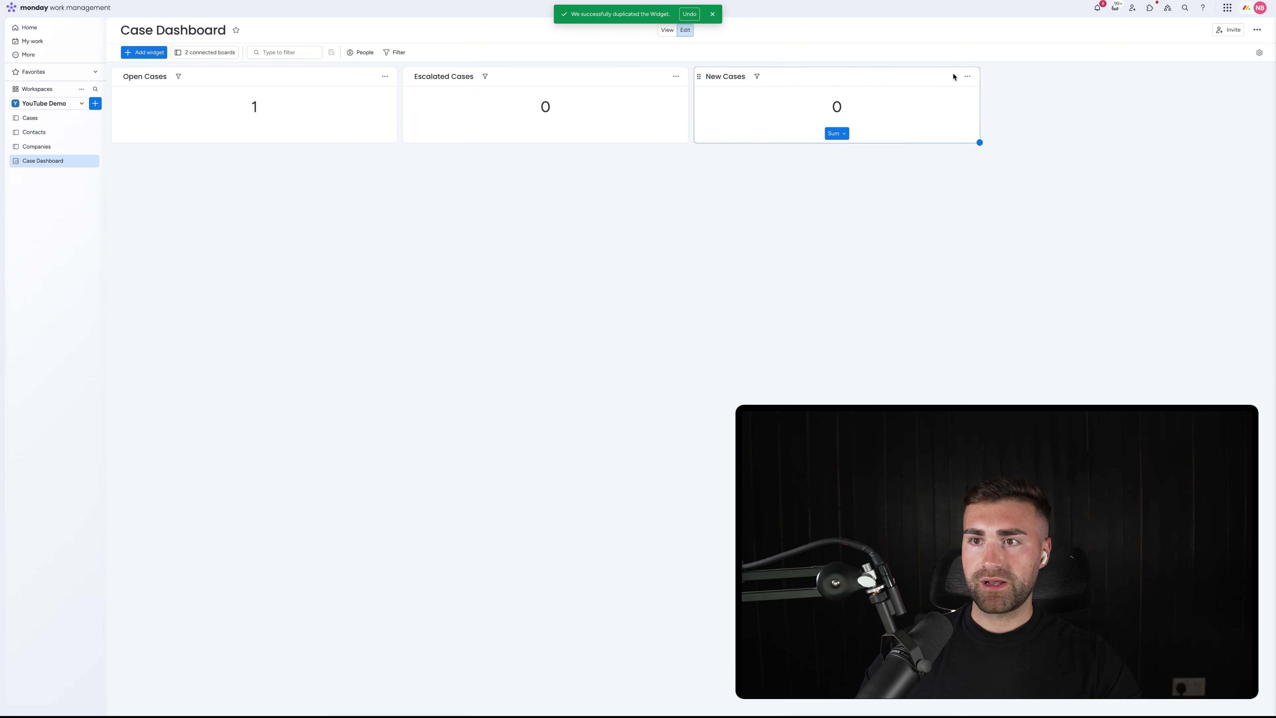
Limit the New Cases widget's count to the New Cases group
click(966, 76)
click(997, 125)
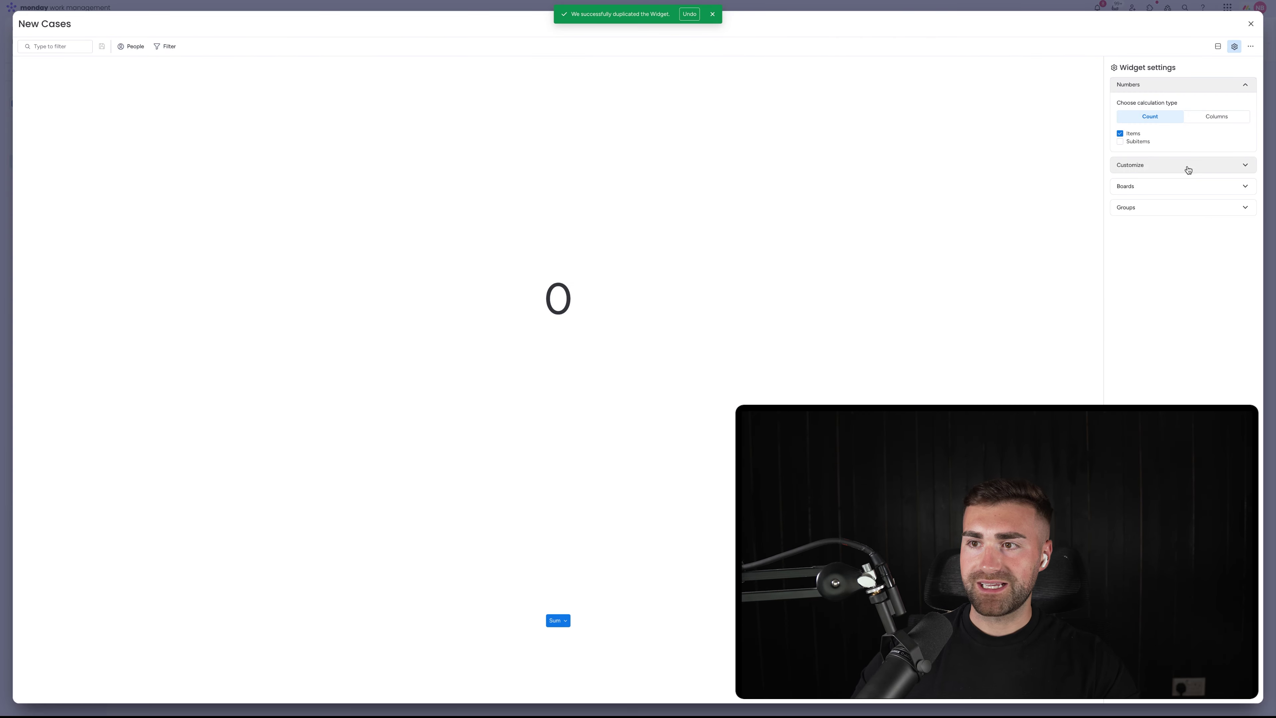
click(1137, 207)
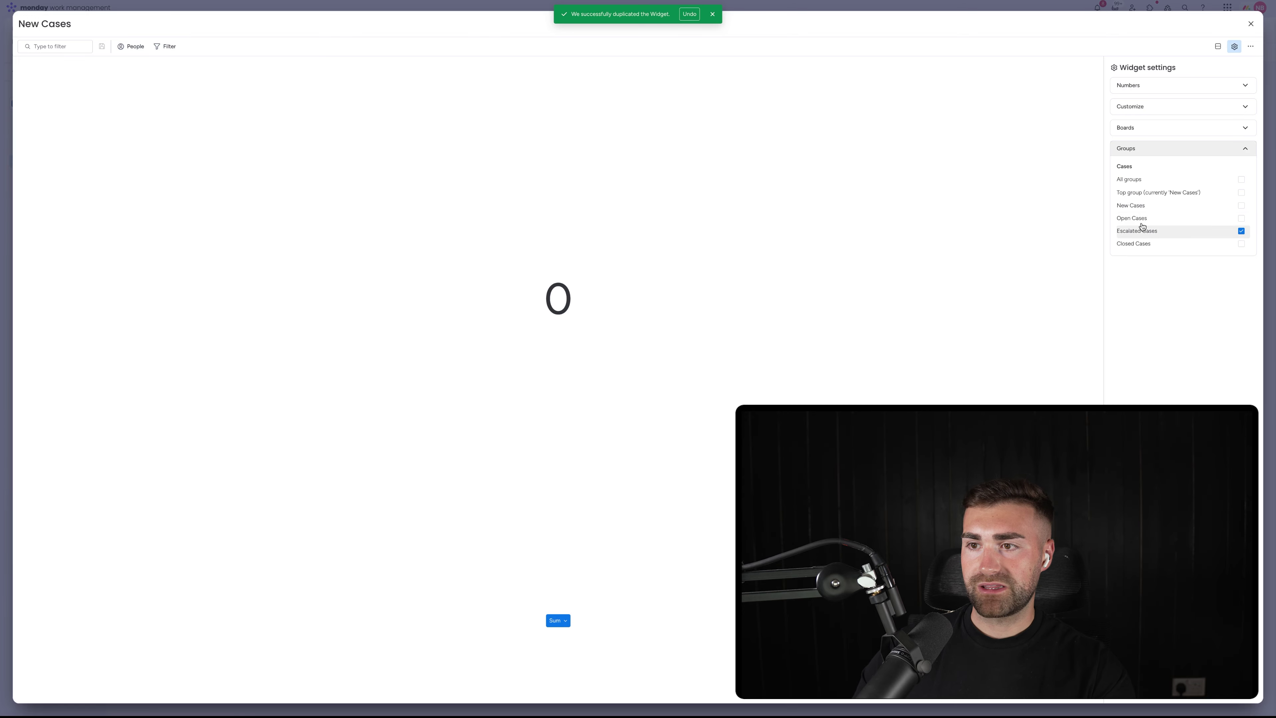
click(1140, 206)
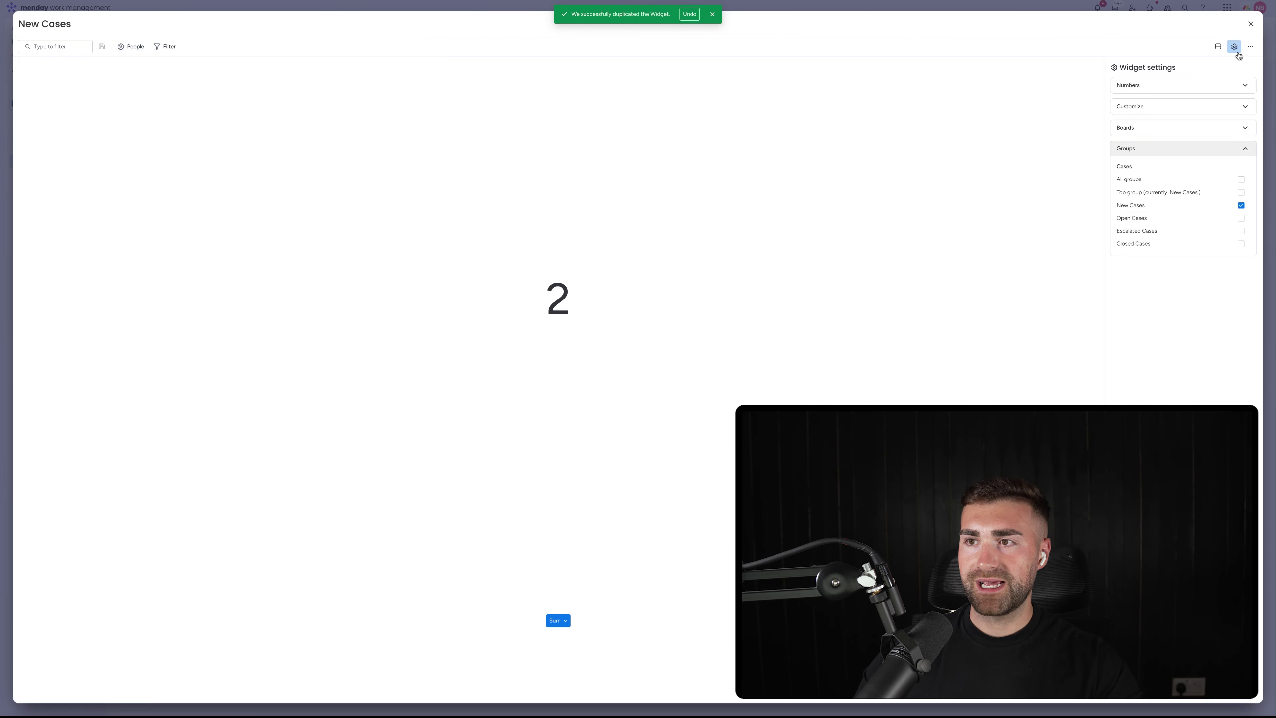
click(1251, 24)
mouse_move(748, 14)
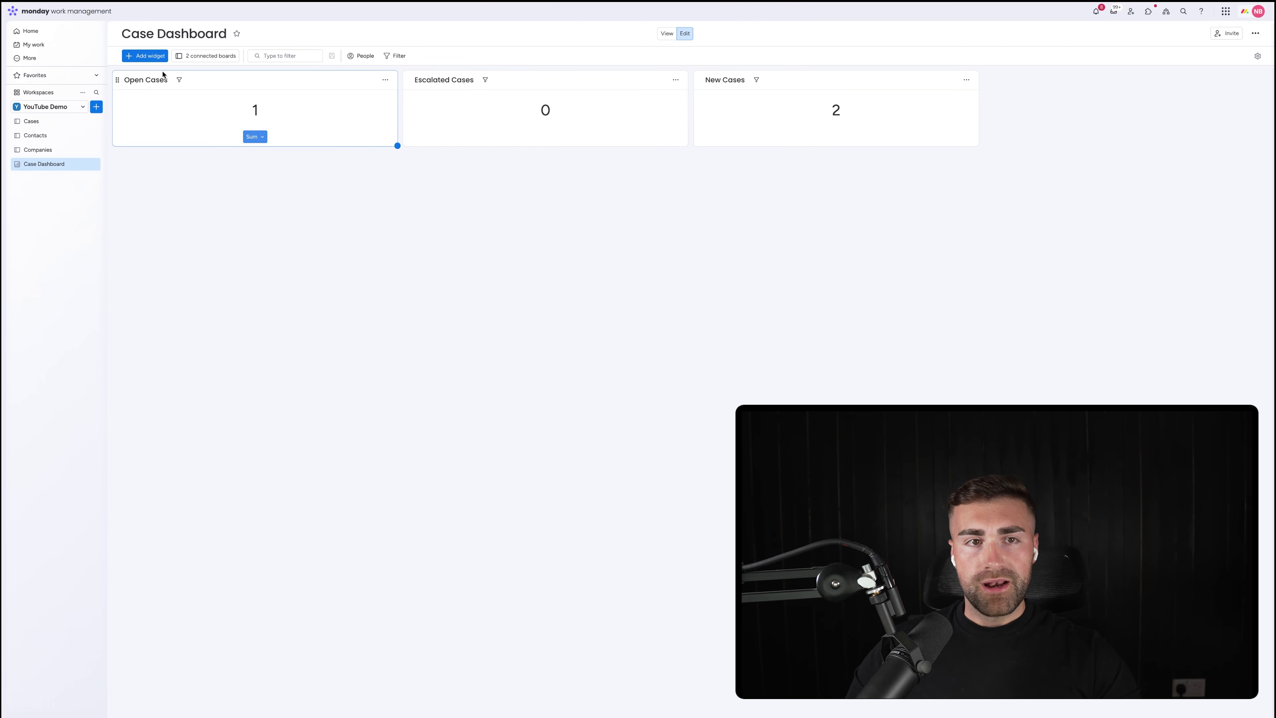
Add a fourth Numbers widget to the Case Dashboard and open its settings
click(154, 56)
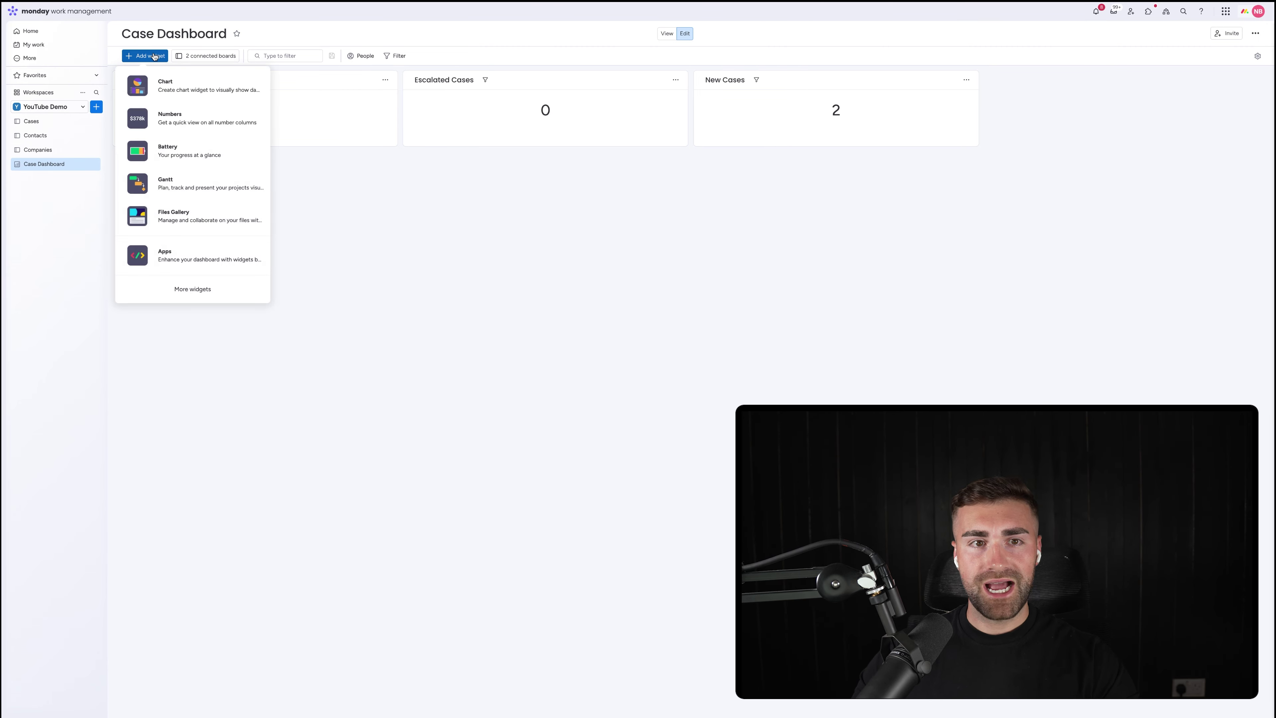
click(169, 118)
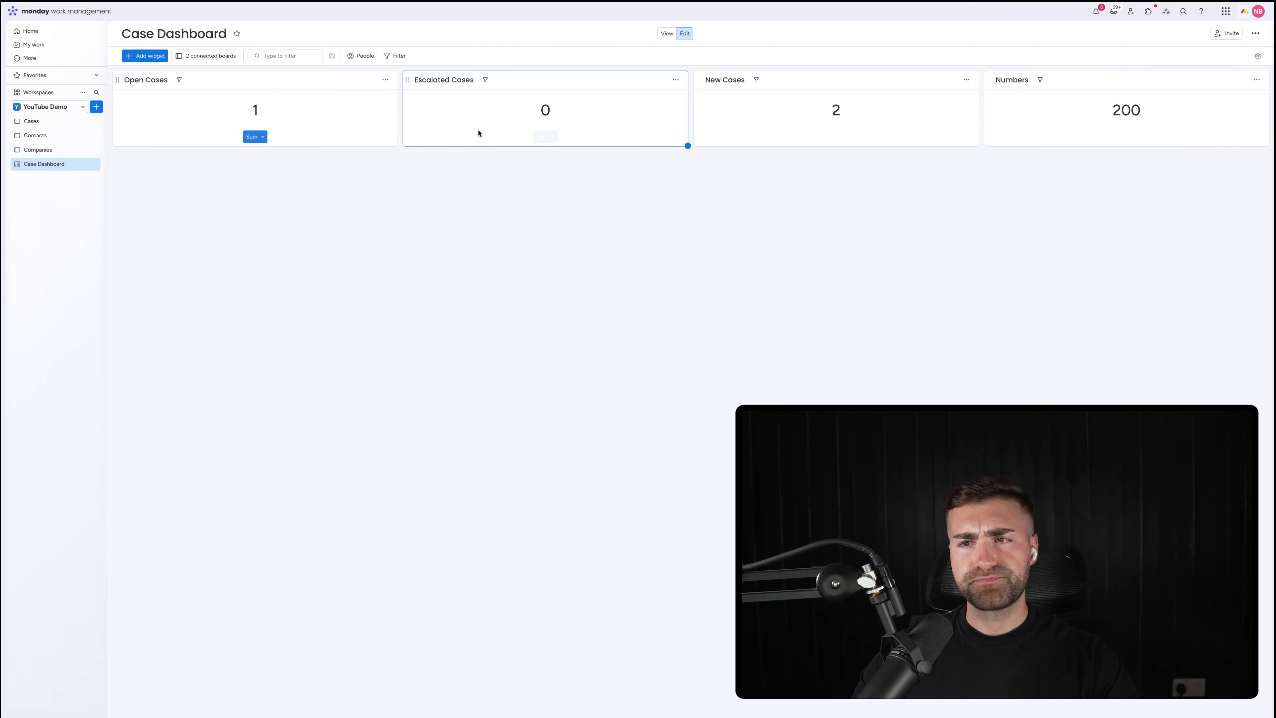
click(1257, 80)
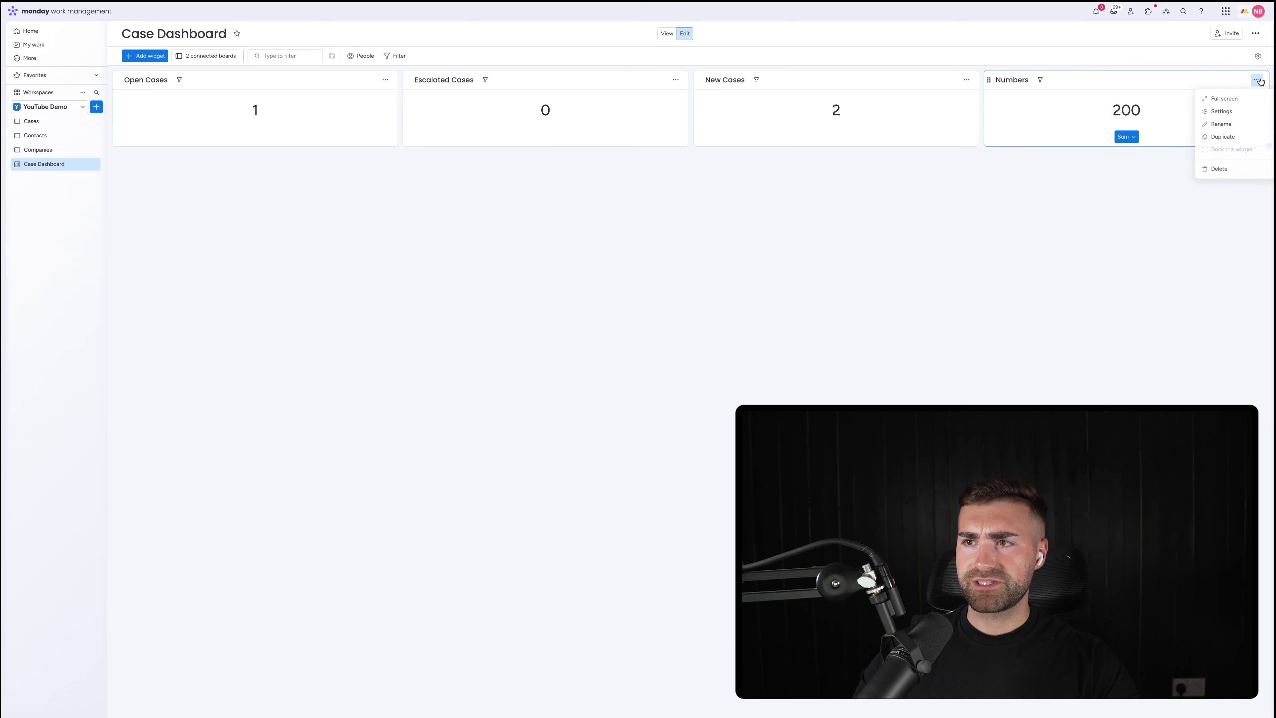
click(1240, 111)
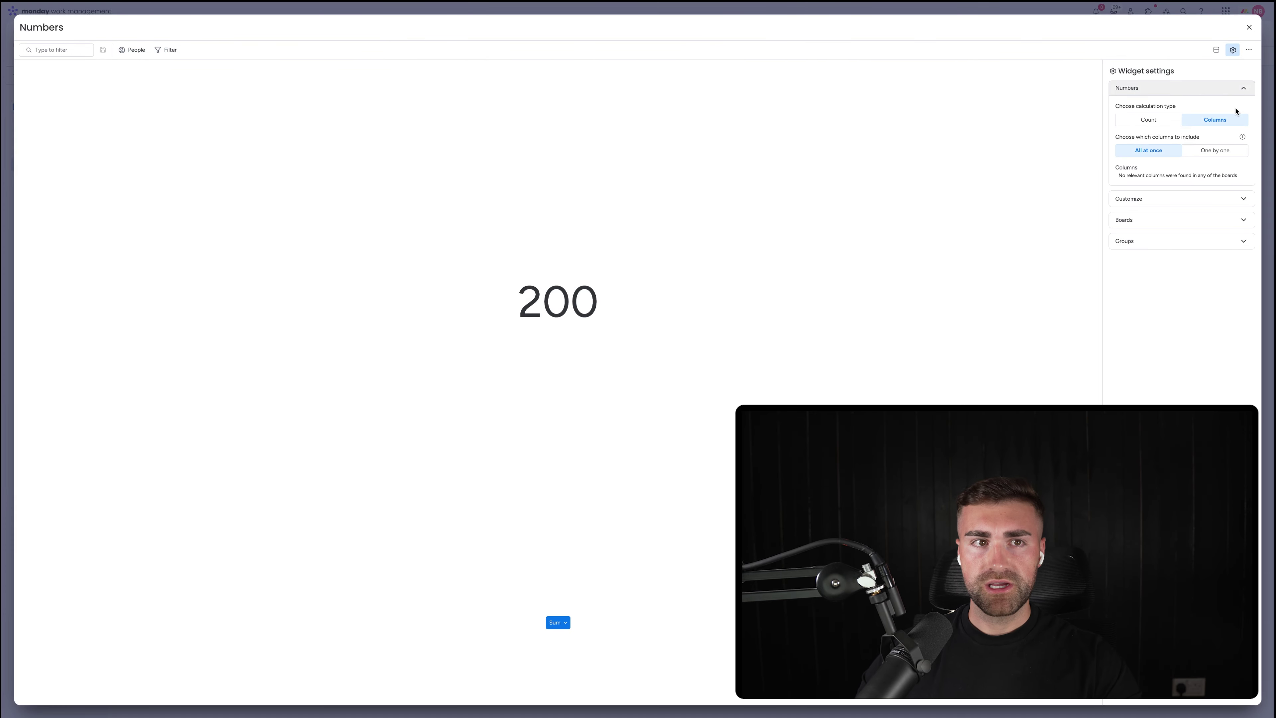
Title the widget 'Avg. Time To Close A Case' and base it only on the TTC column
click(36, 30)
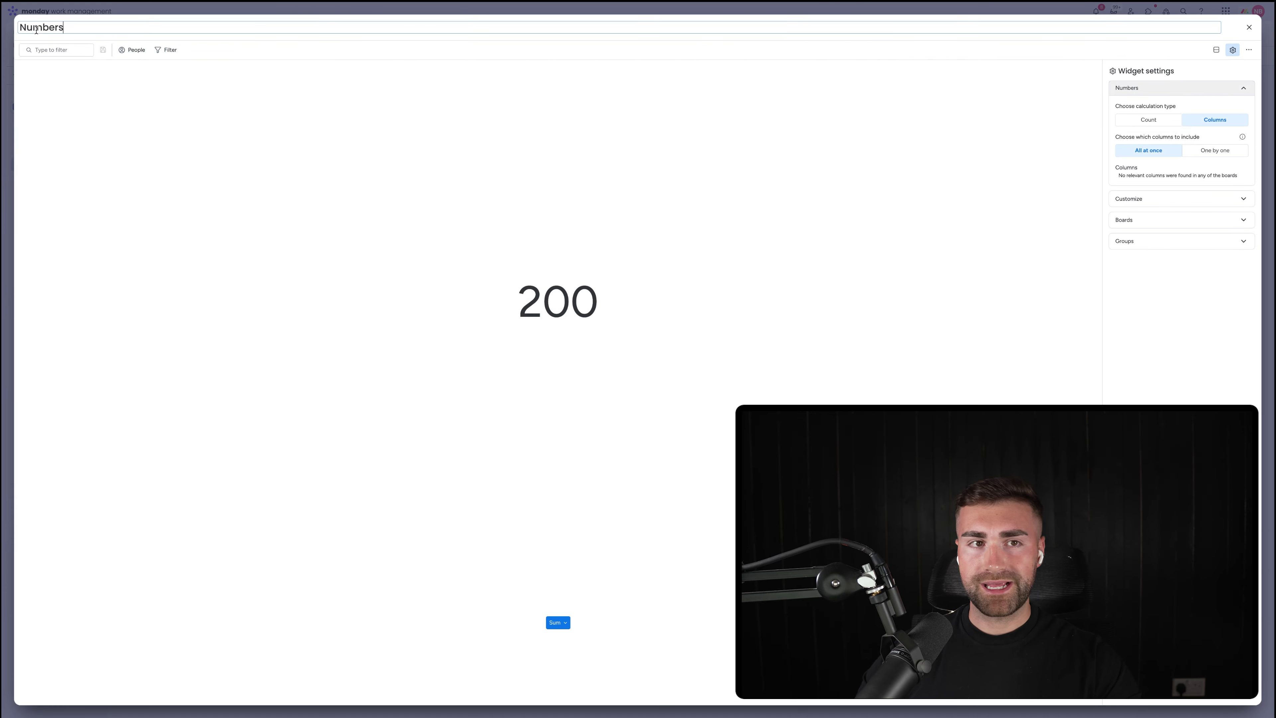
text(Avg.)
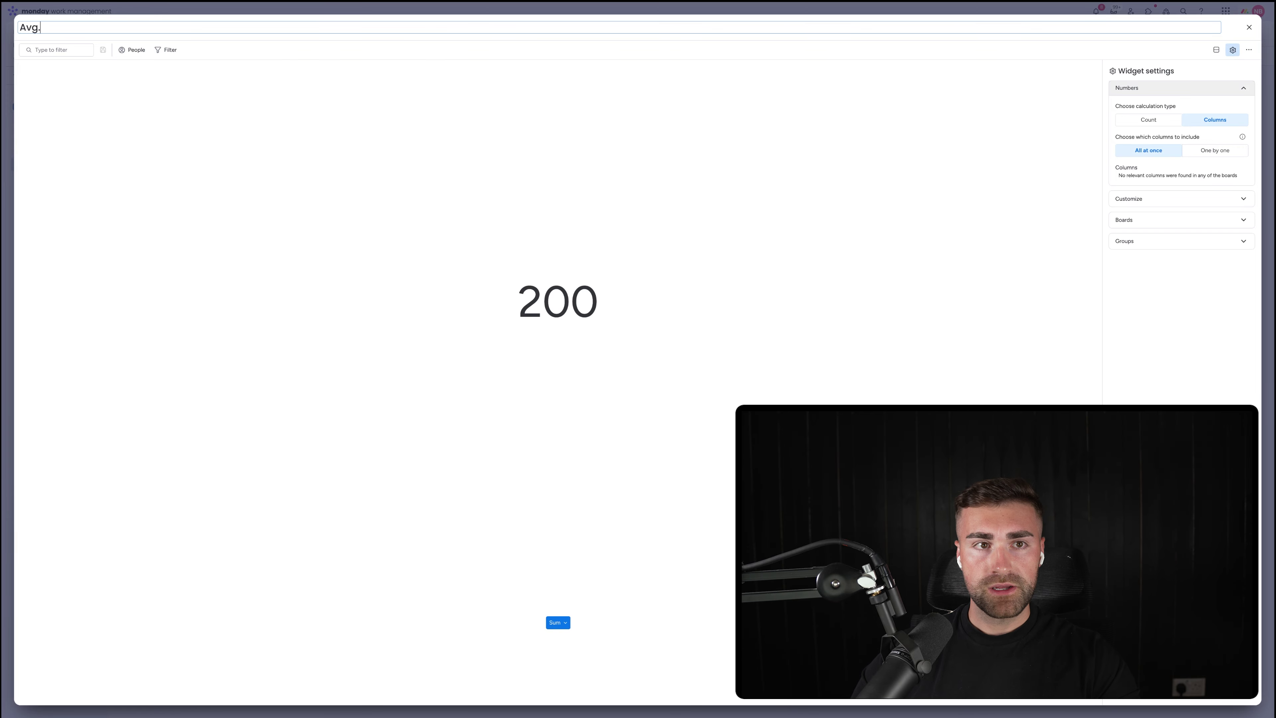
text( Time To Close A Ca)
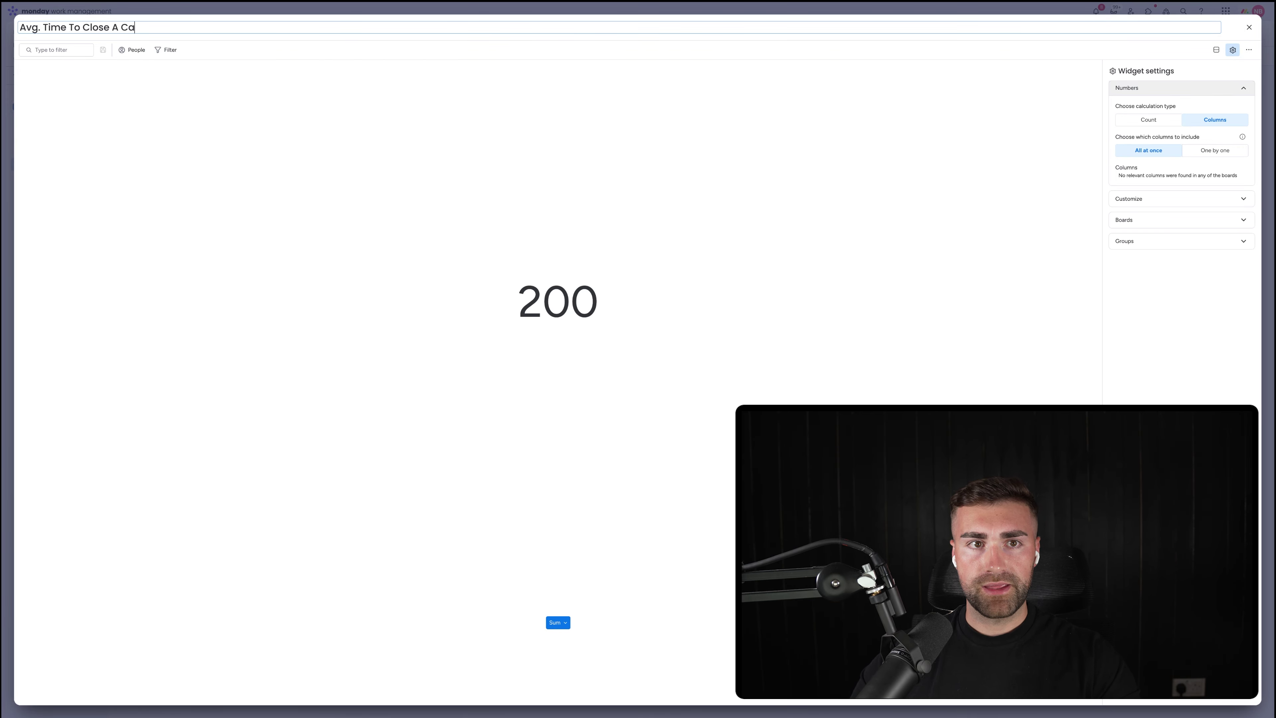
text(se)
key(Return)
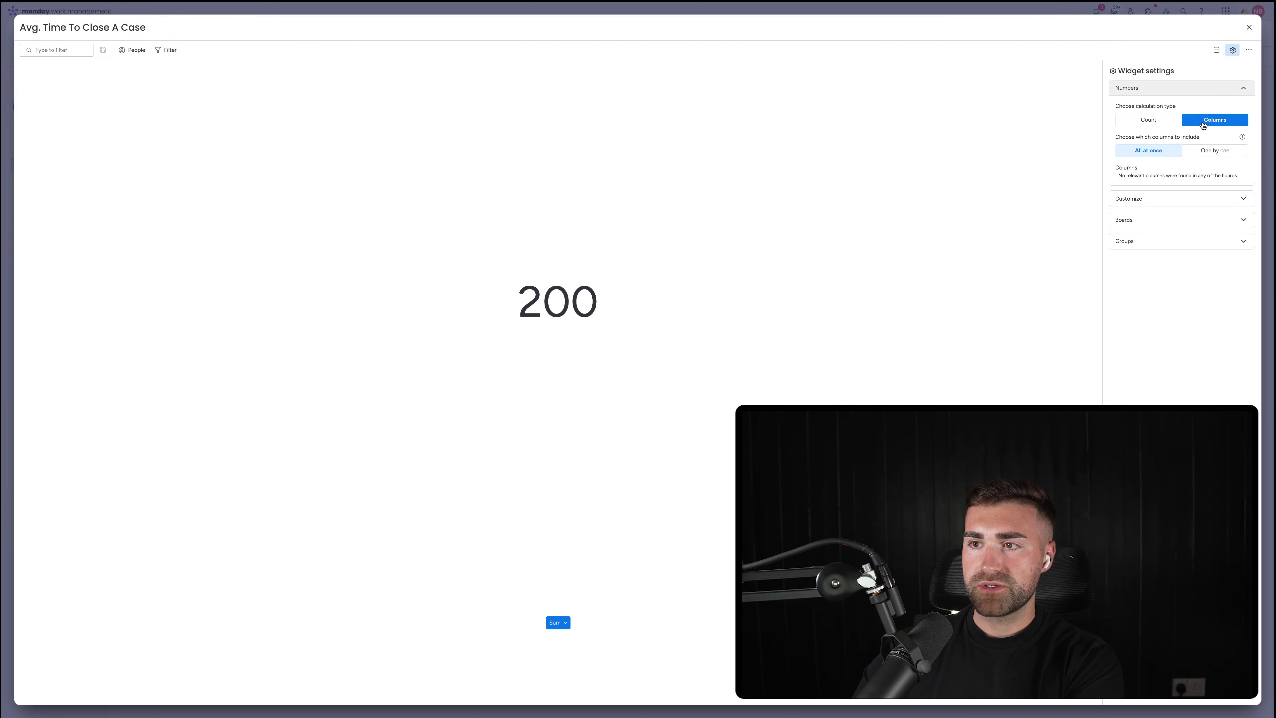
click(1204, 153)
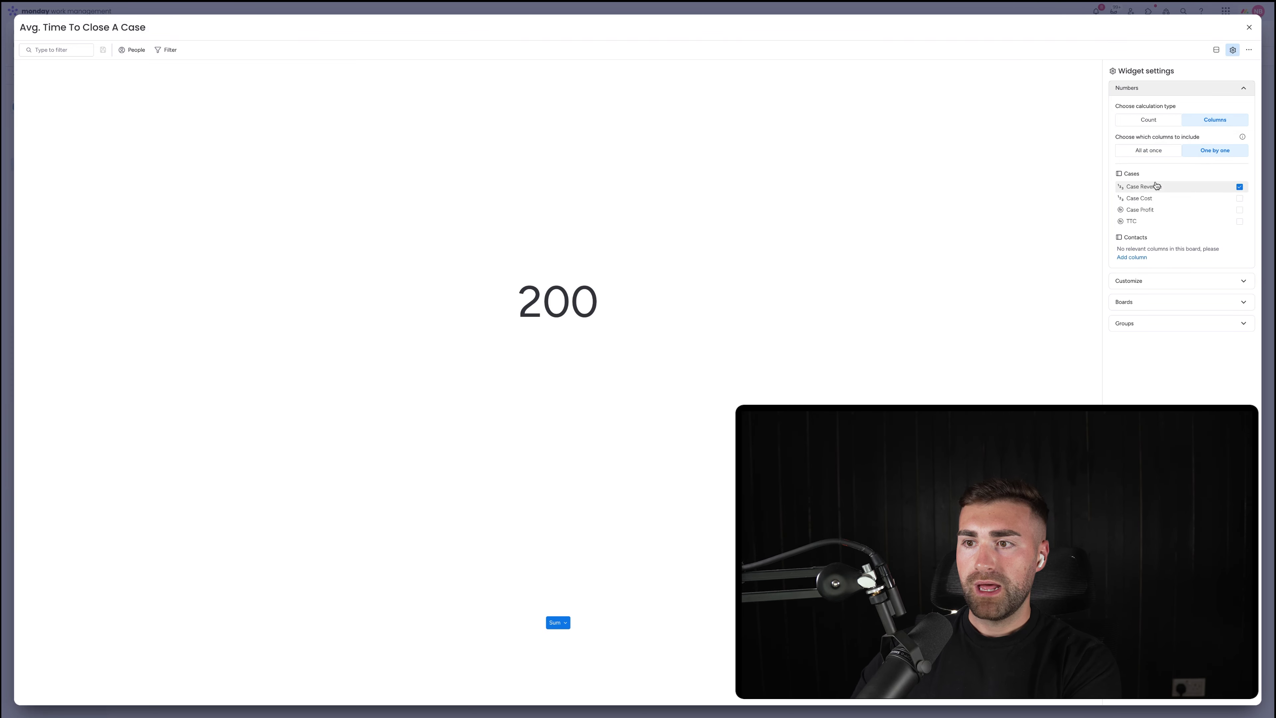
click(1151, 187)
click(1153, 222)
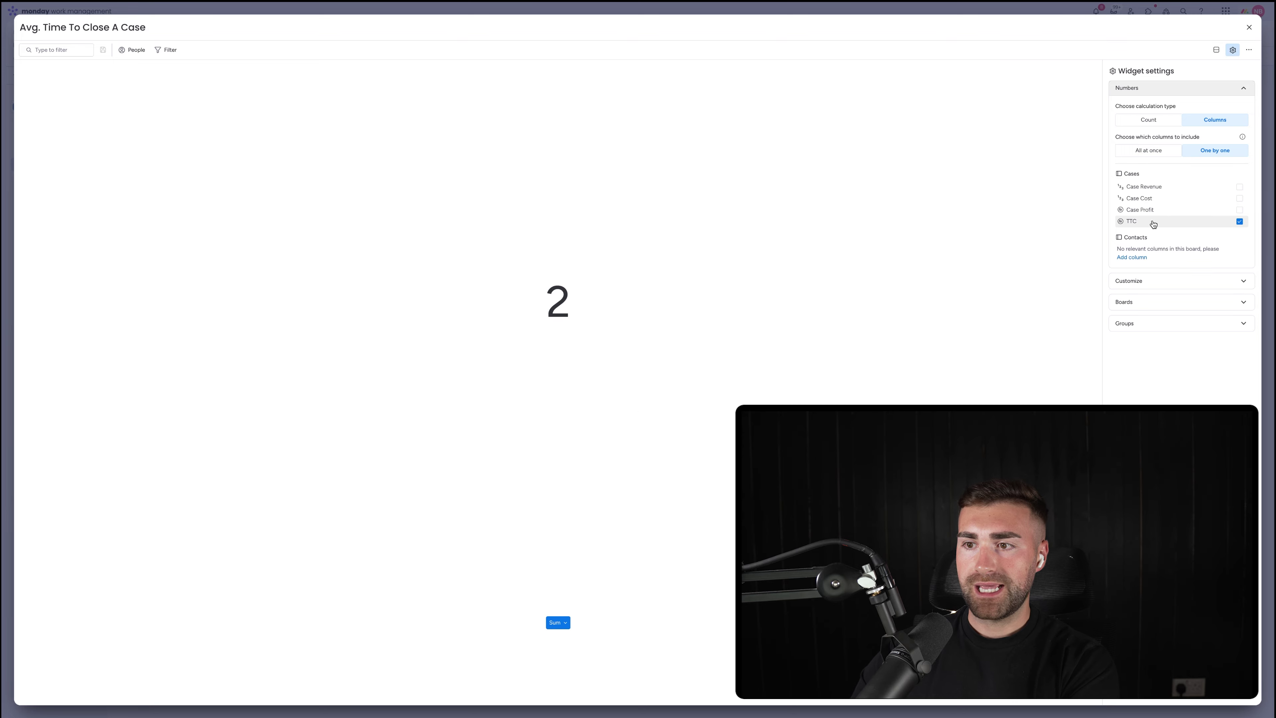
Average the values with 0 decimals and add 'Days' as a right-side unit
click(1146, 281)
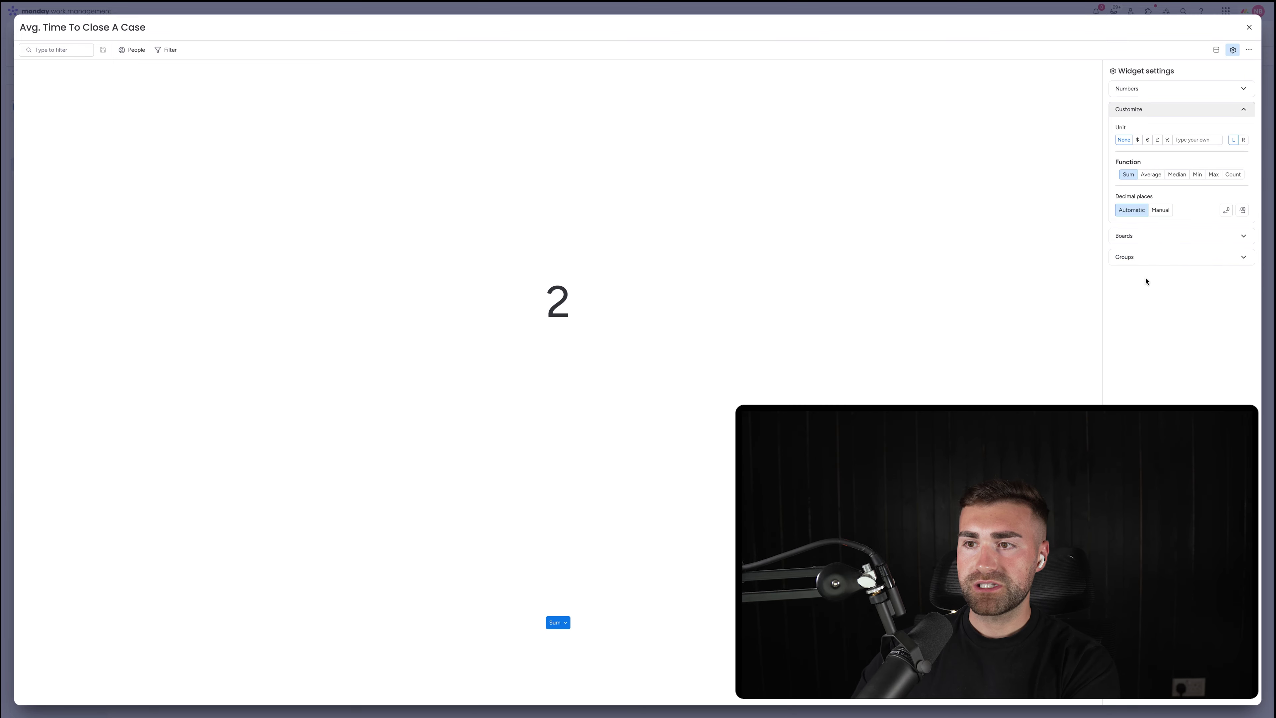
click(1147, 180)
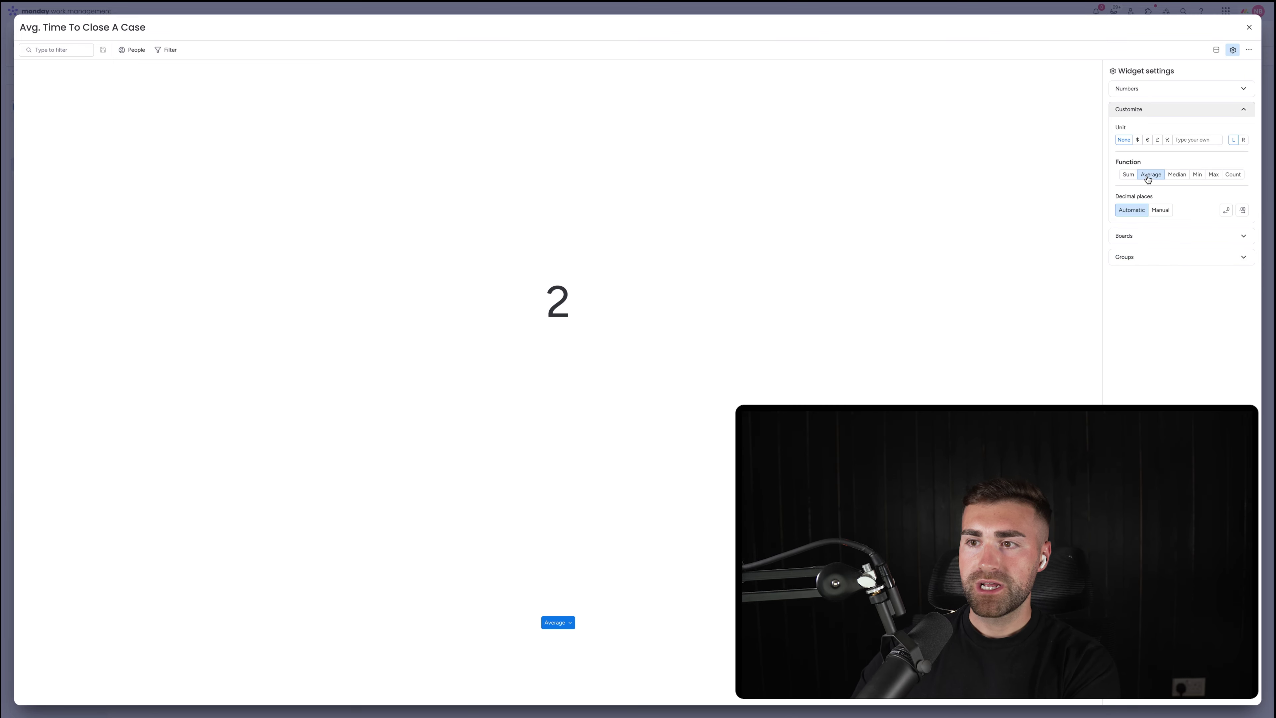
click(1161, 211)
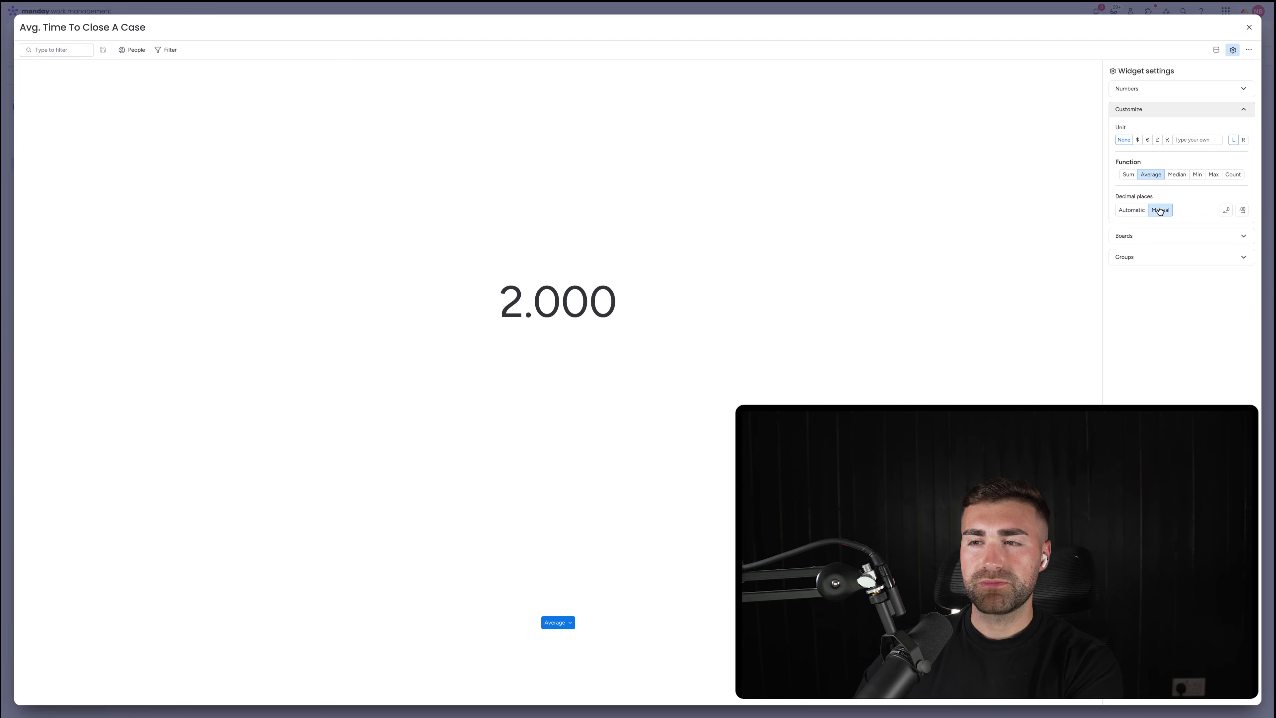
click(1226, 211)
click(1226, 211)
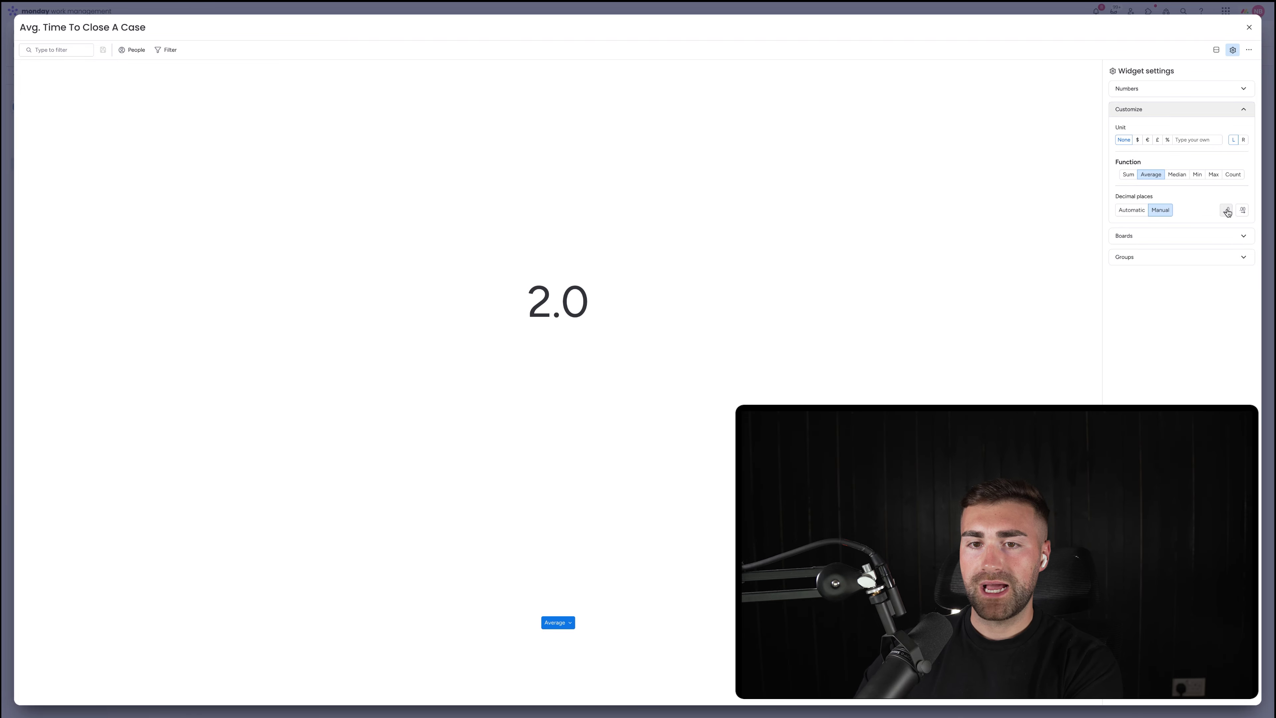
click(1226, 211)
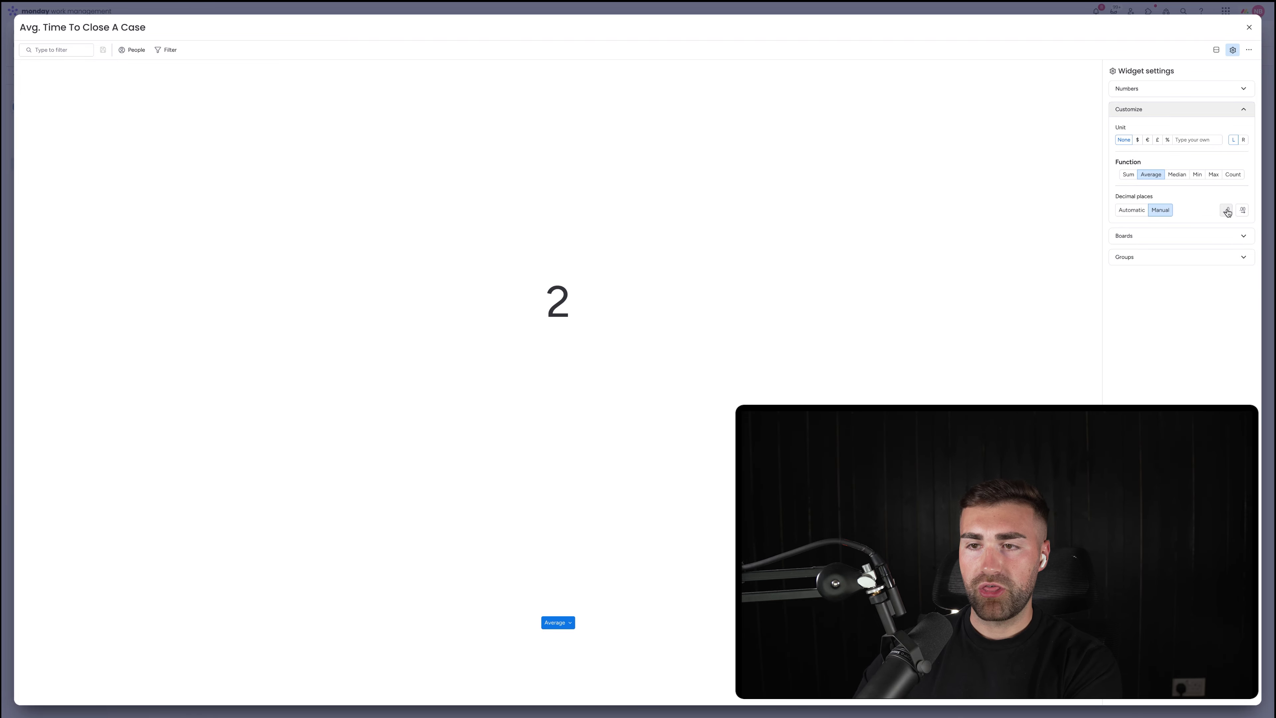
click(1244, 141)
click(1213, 138)
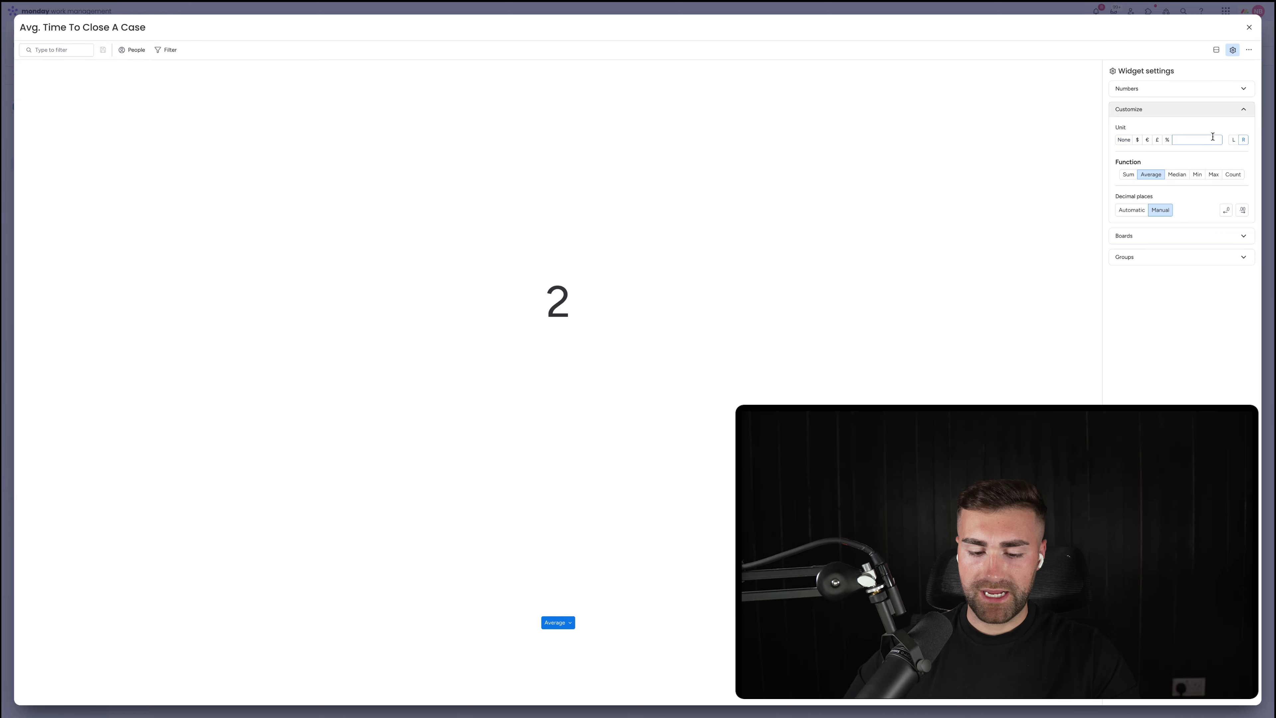
text(Days)
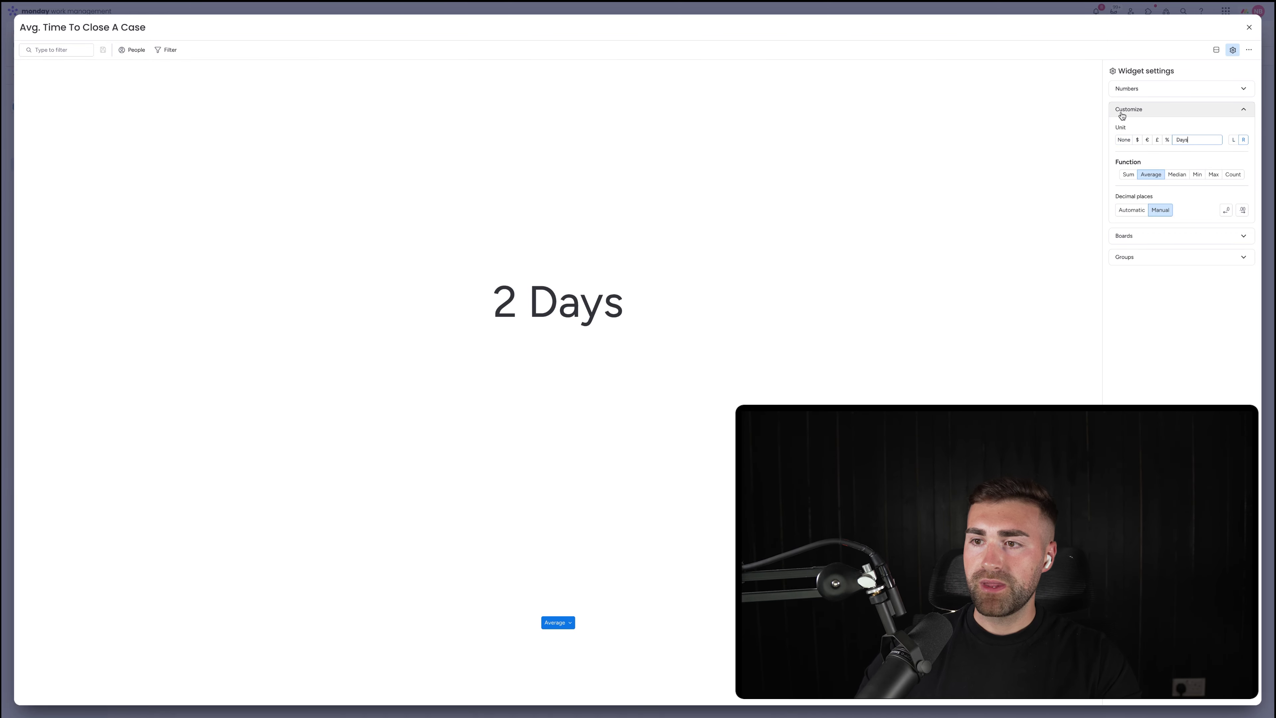
click(1153, 236)
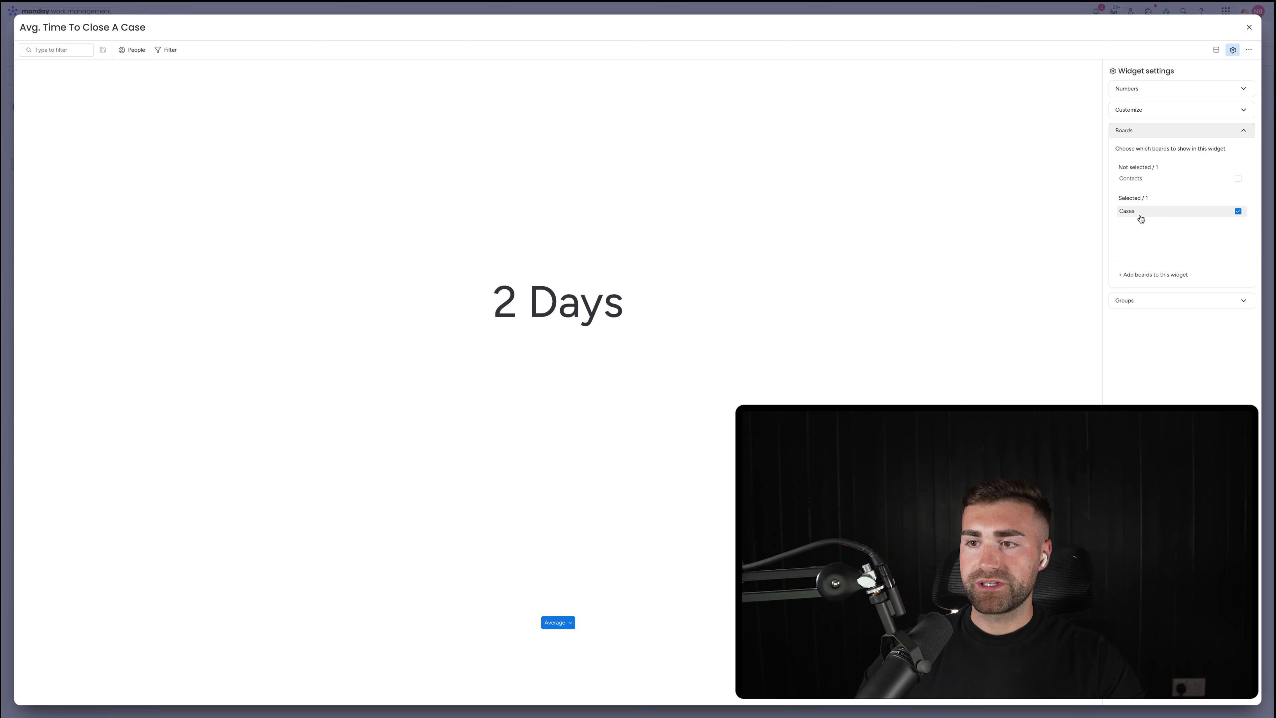
Limit the widget to the Closed Cases group and return to the dashboard
click(1143, 301)
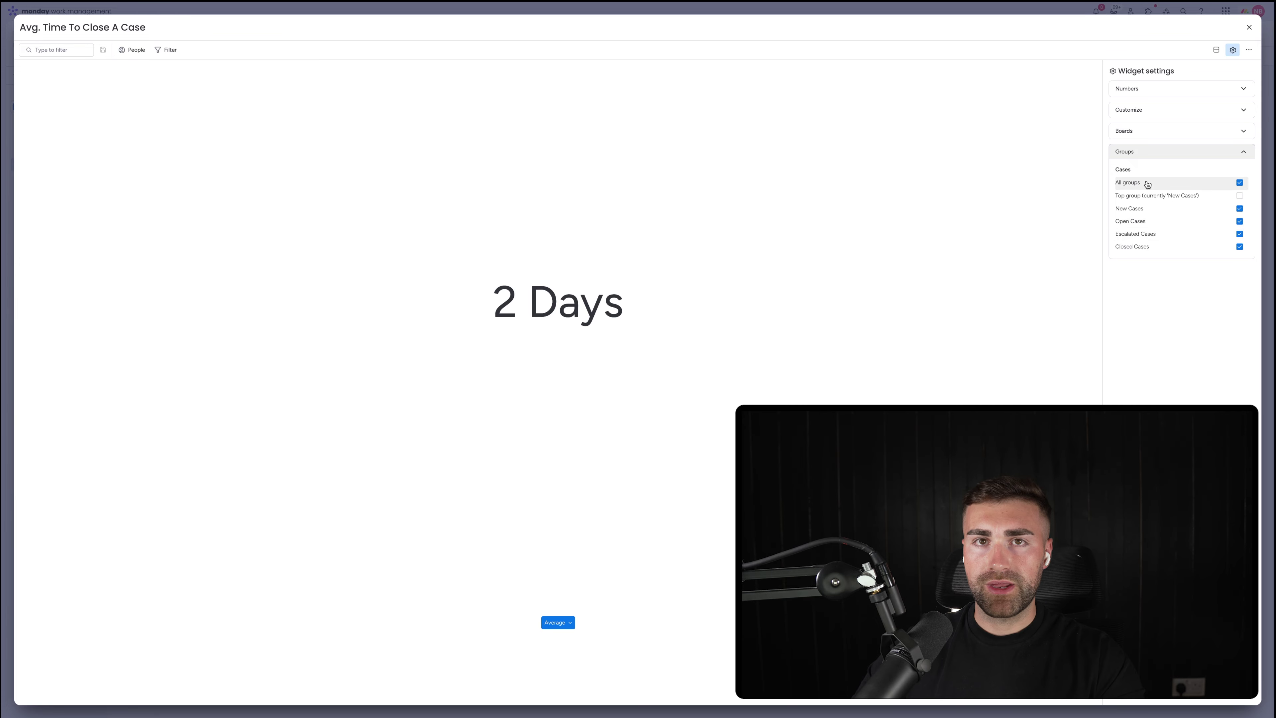
click(1147, 221)
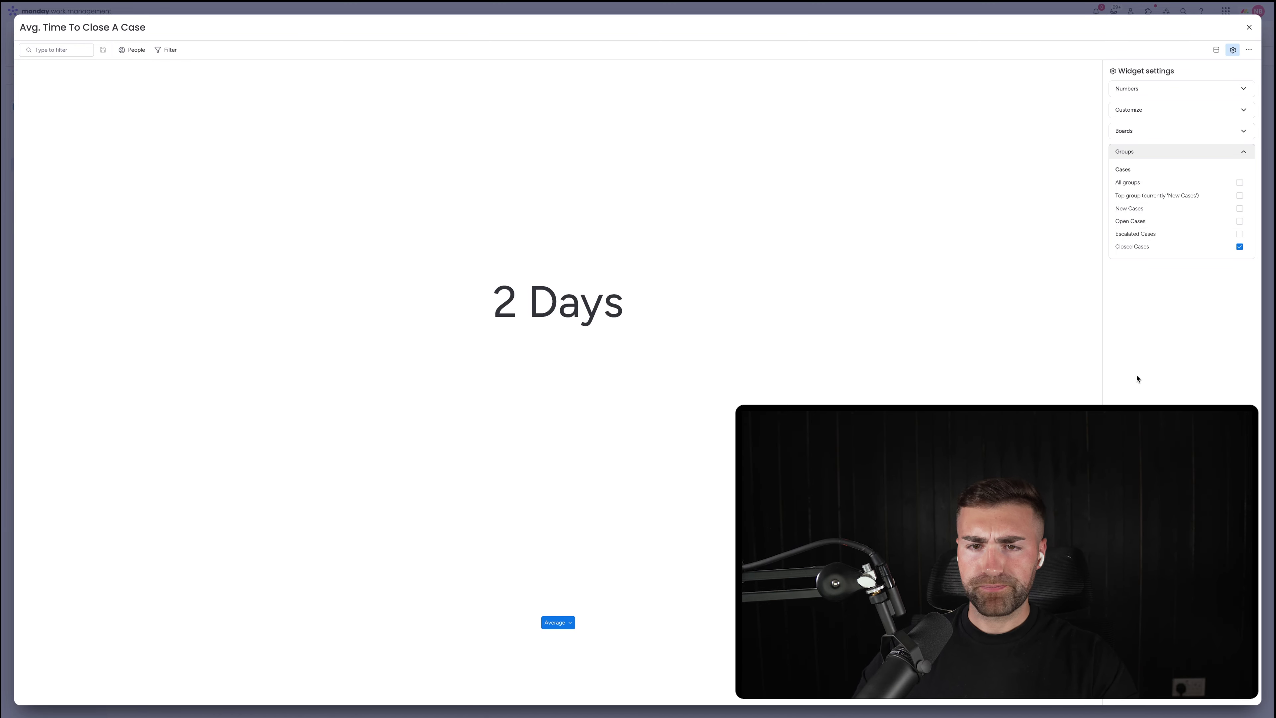
click(1249, 27)
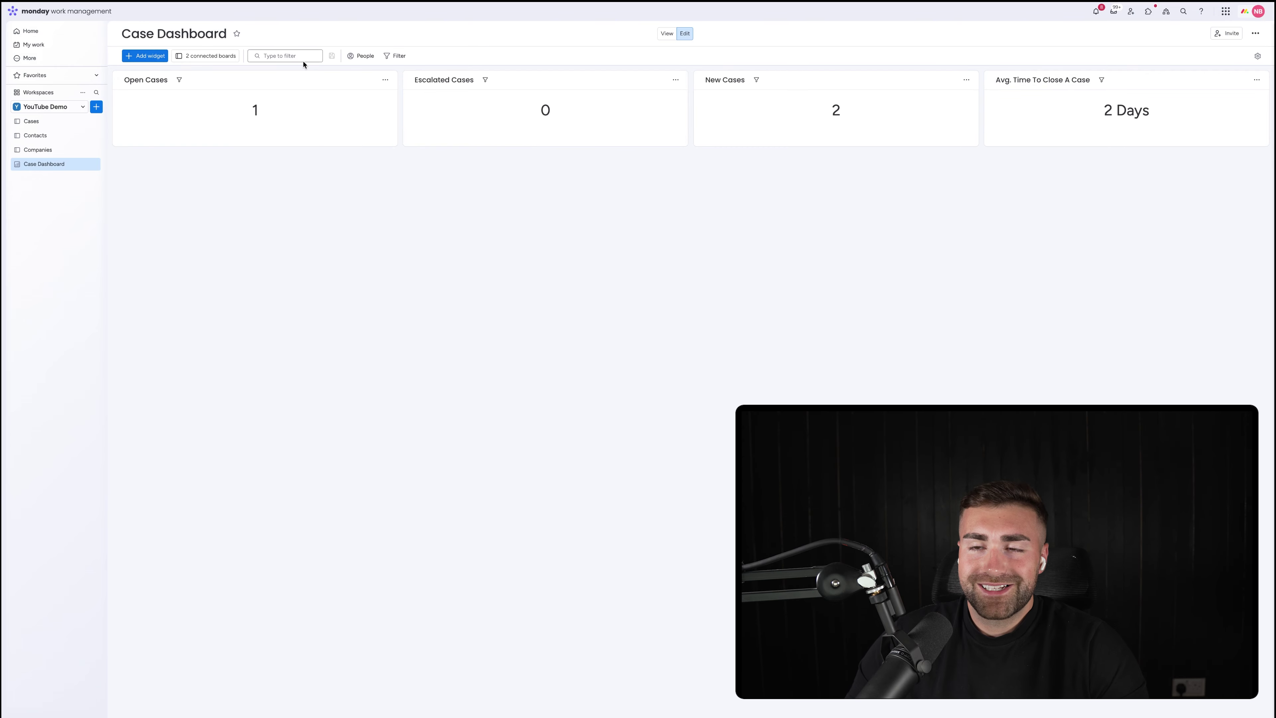
Add a fifth Numbers widget and title it 'Avg. Revenue Per Case'
click(144, 57)
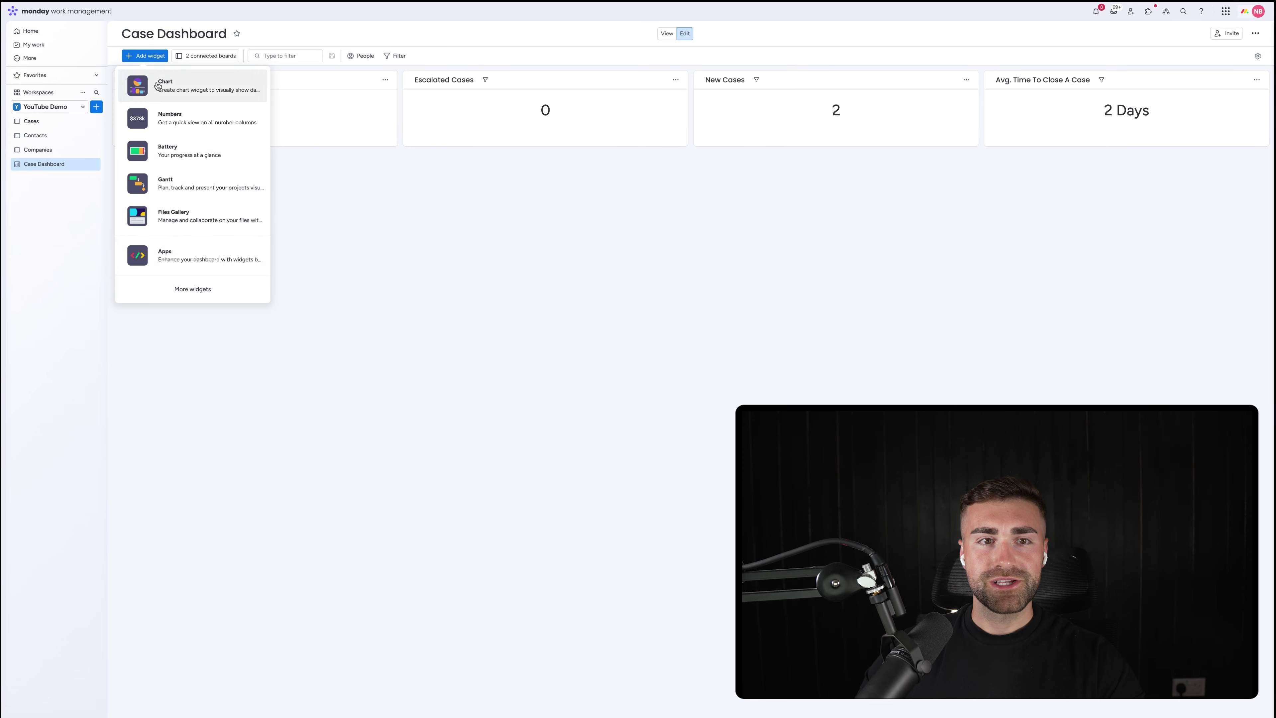
click(161, 119)
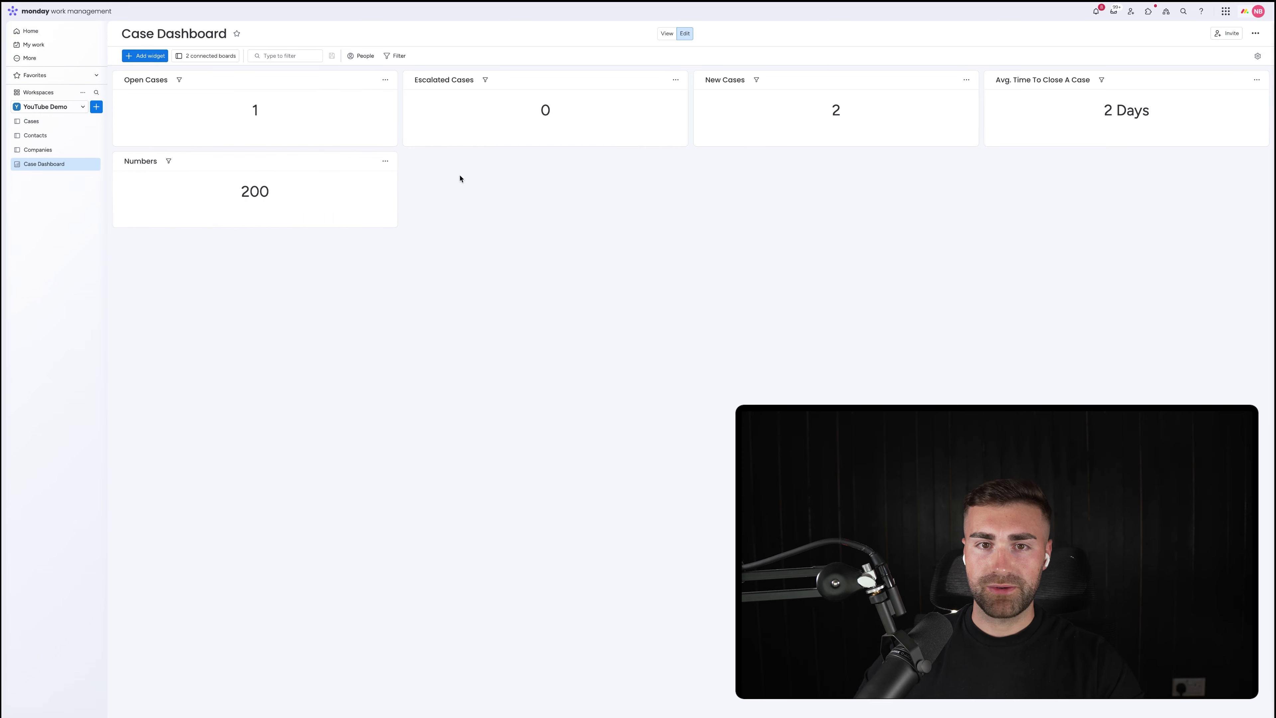
click(386, 161)
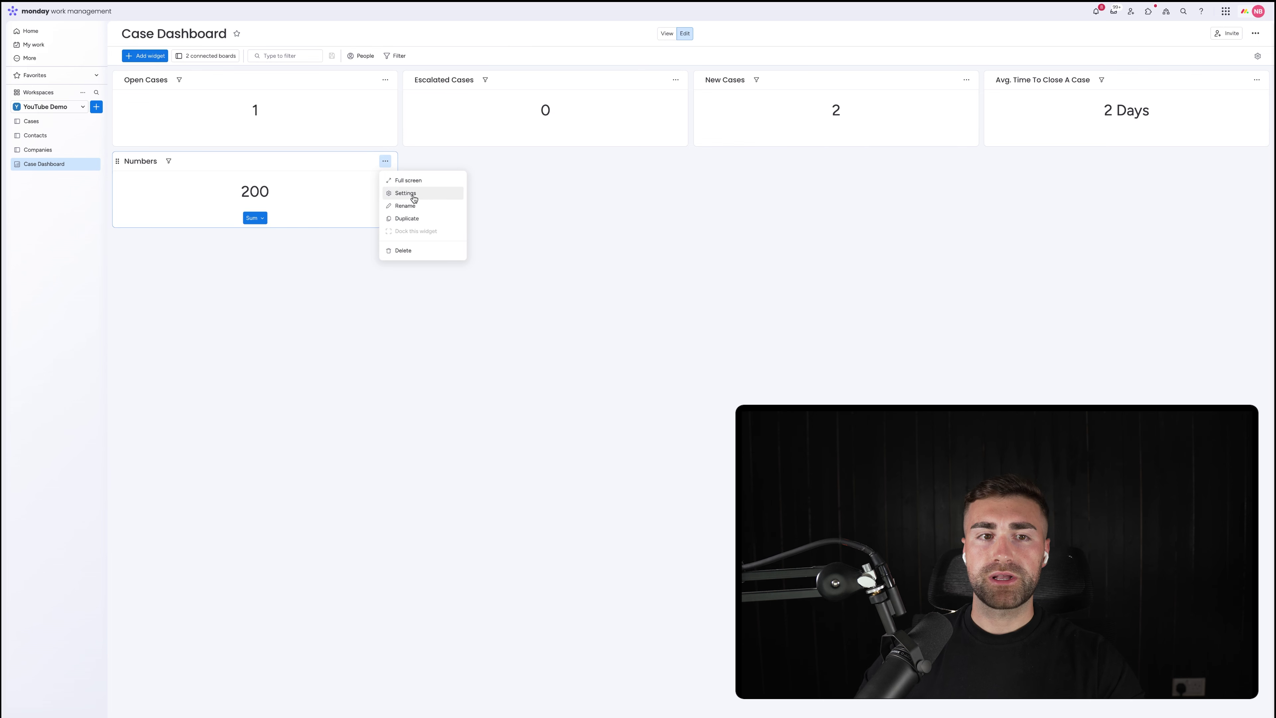
click(405, 206)
text(Av)
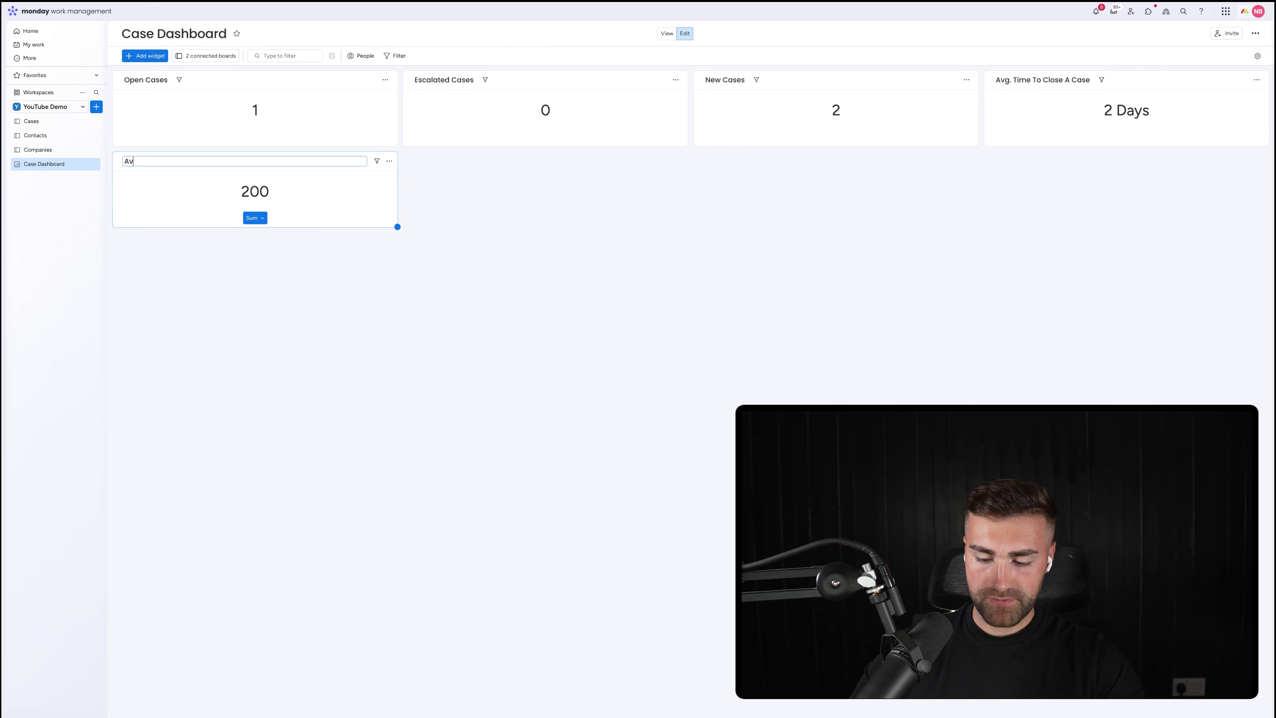
text(g. Revenue Per)
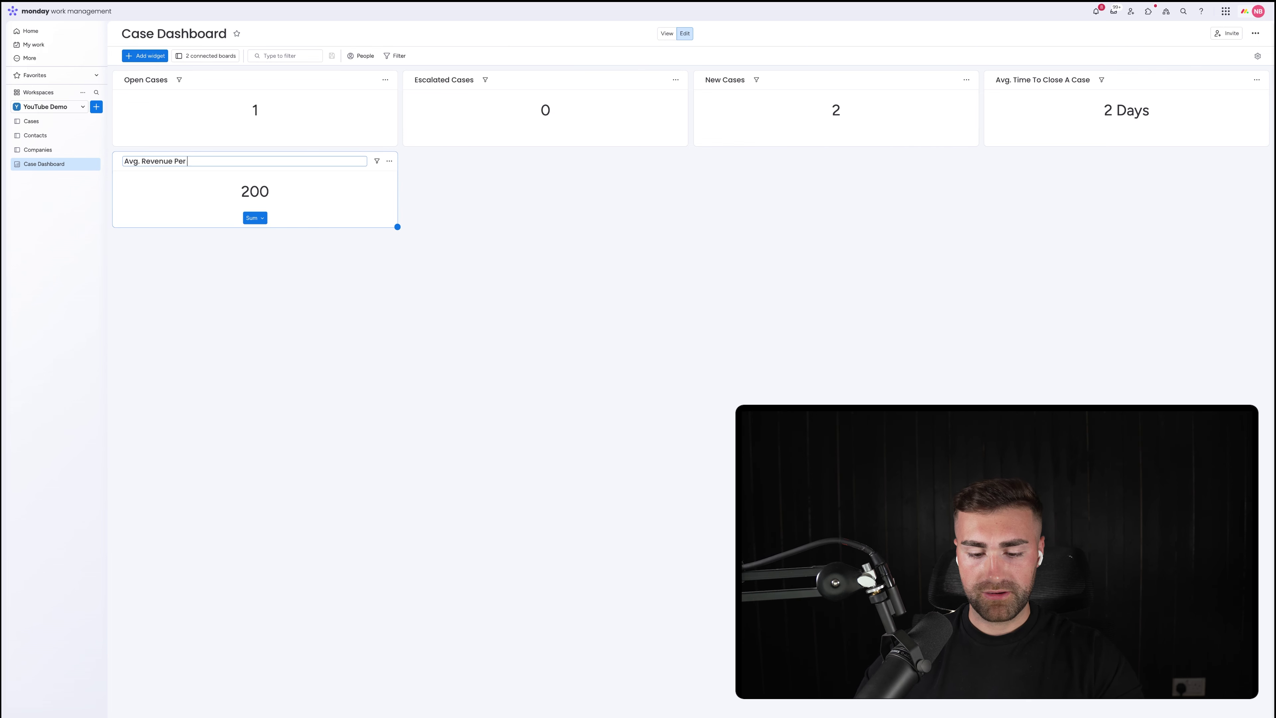
text( Case)
key(Return)
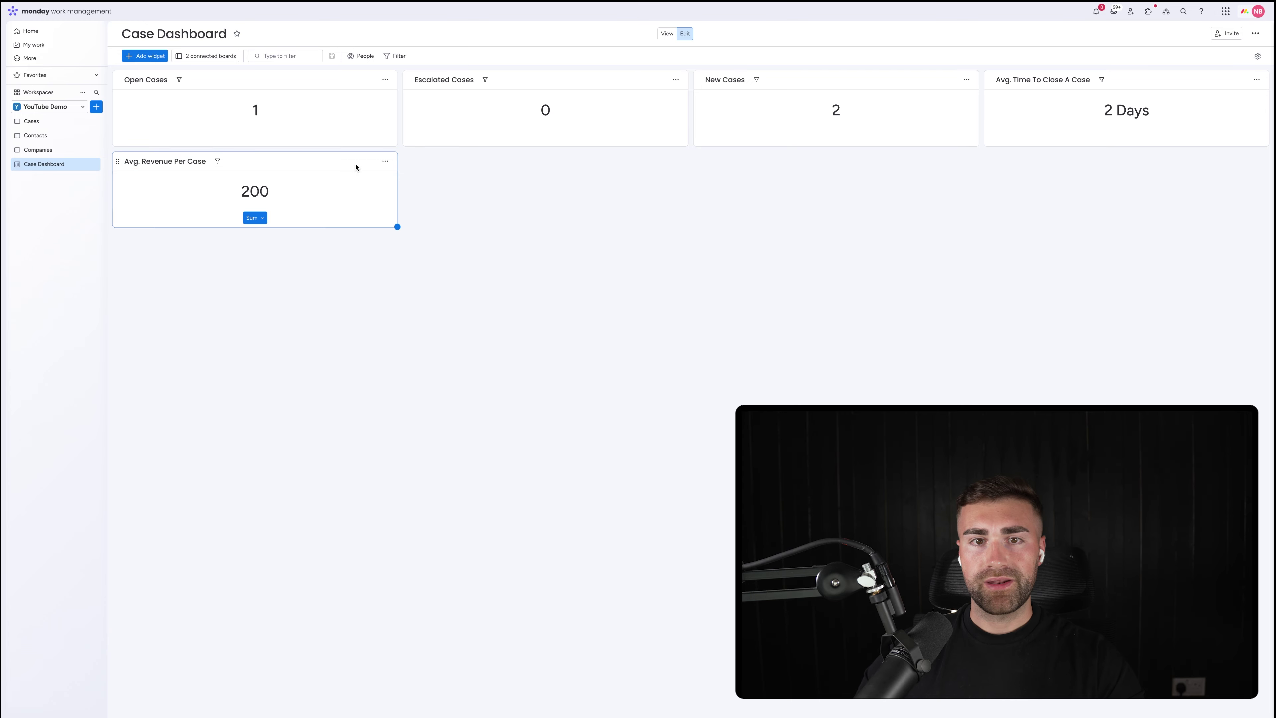
click(386, 166)
Make the widget average Case Revenue in dollars with two decimal places
click(417, 194)
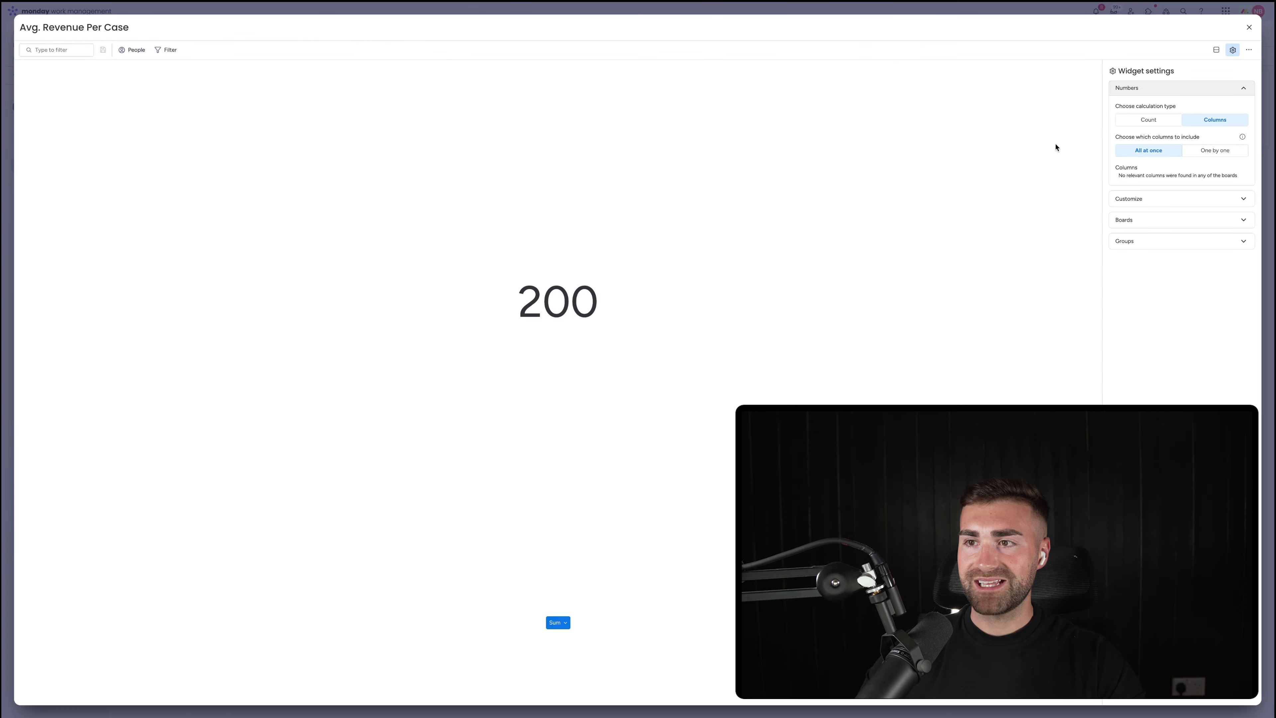
click(1201, 119)
click(1209, 150)
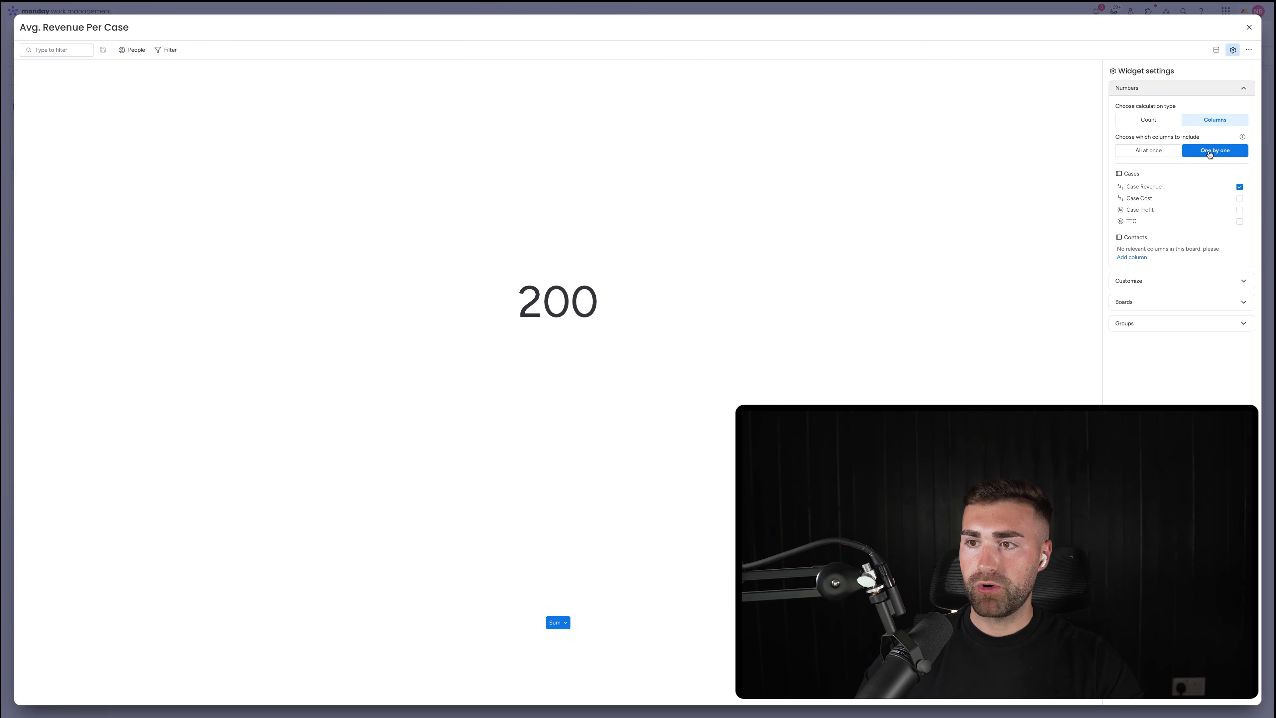
click(1163, 281)
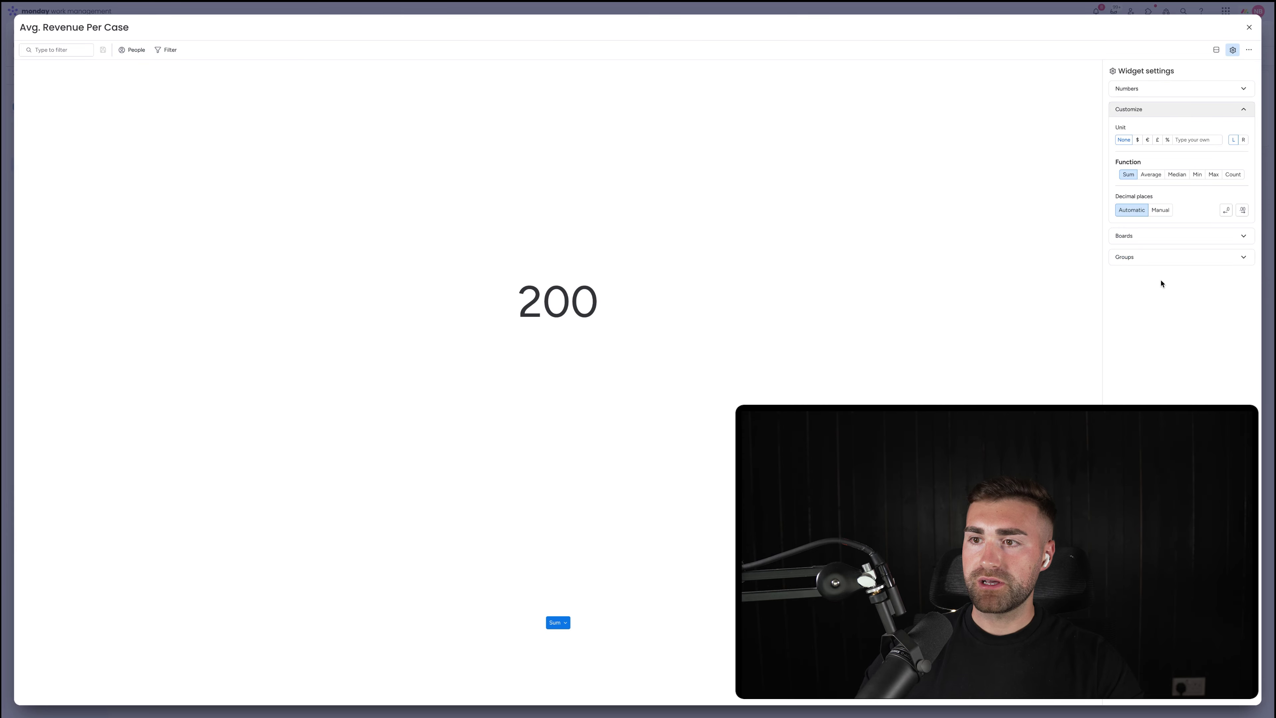
click(1138, 141)
click(1148, 175)
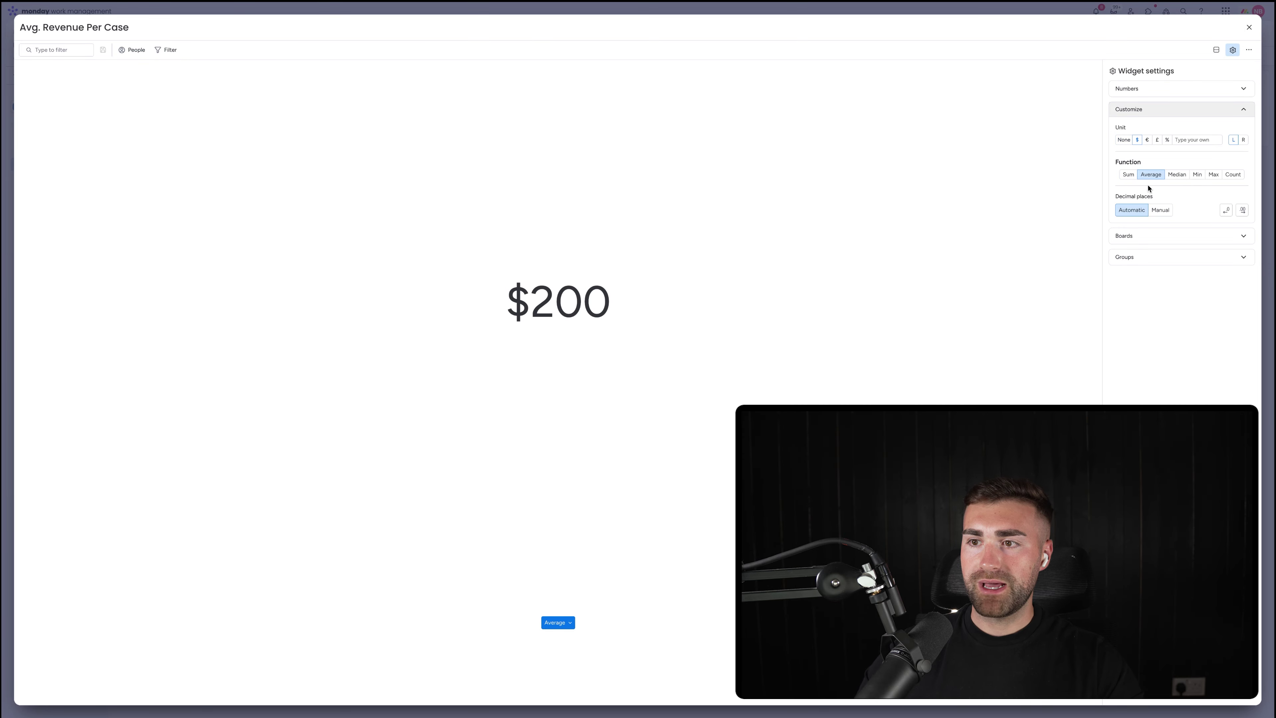
click(1158, 211)
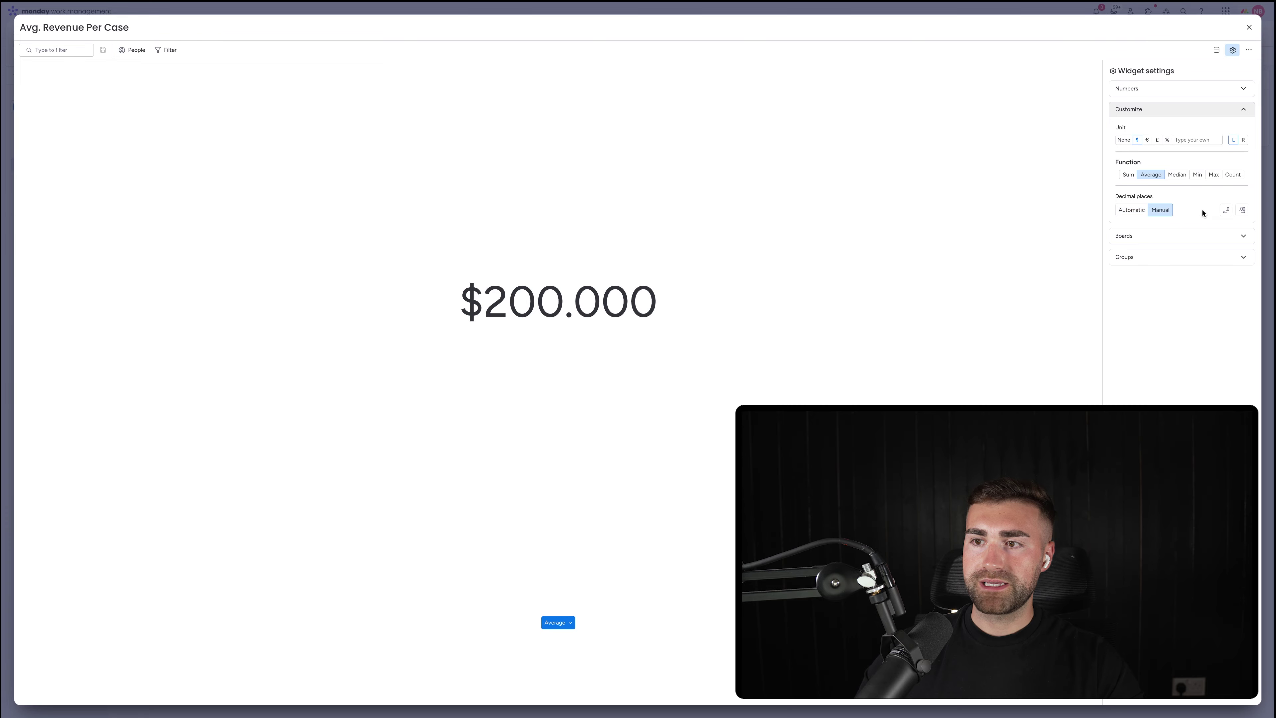
click(1225, 211)
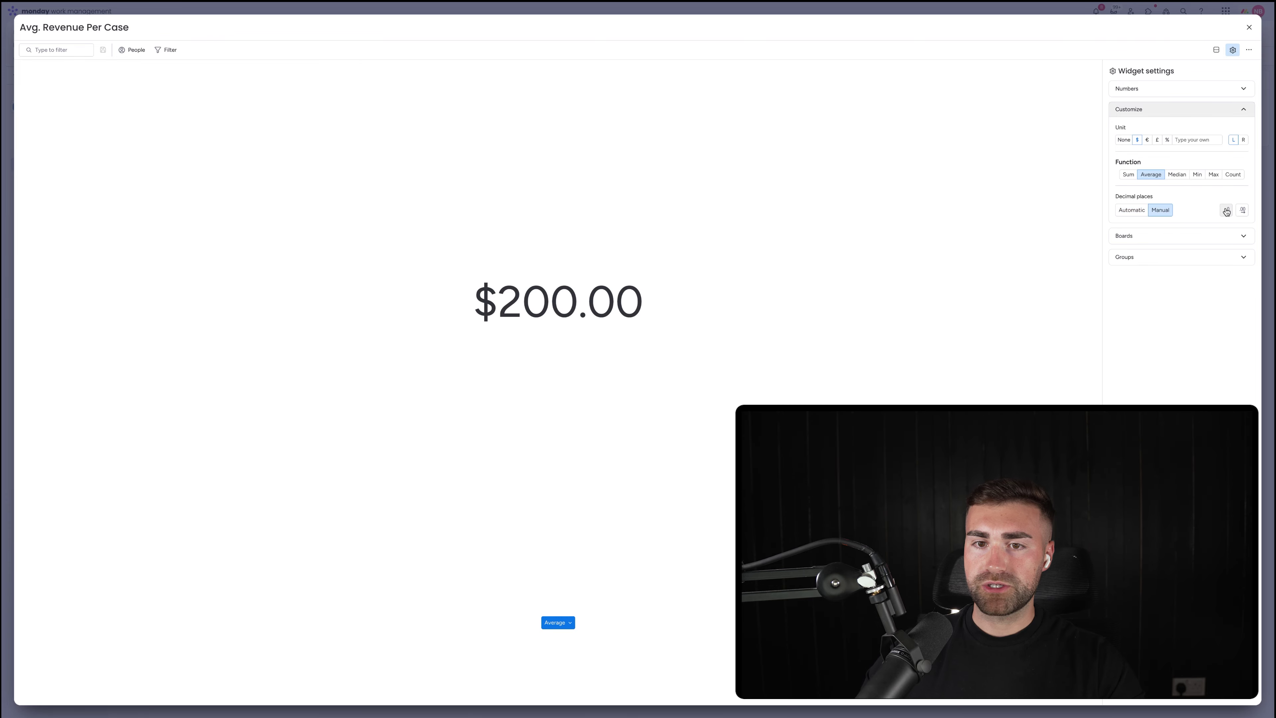
Check the boards and groups feeding the revenue widget, then return to the dashboard
click(1172, 236)
click(1145, 300)
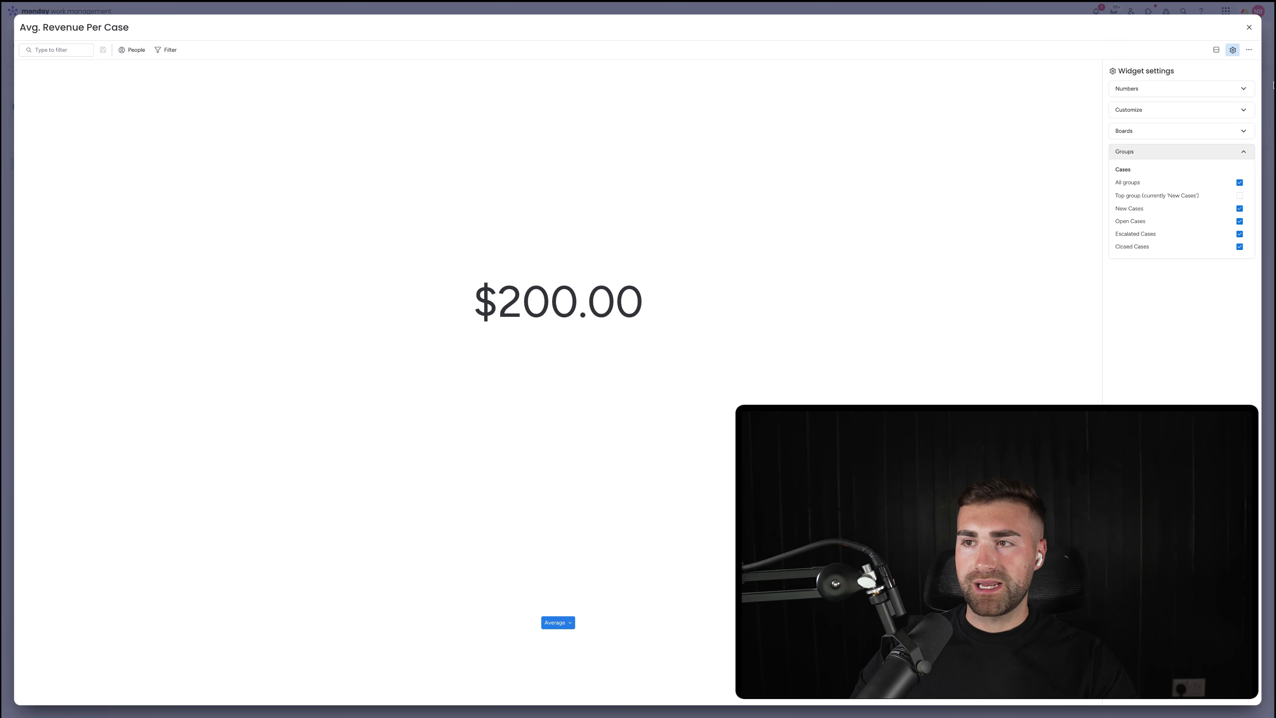
click(1249, 27)
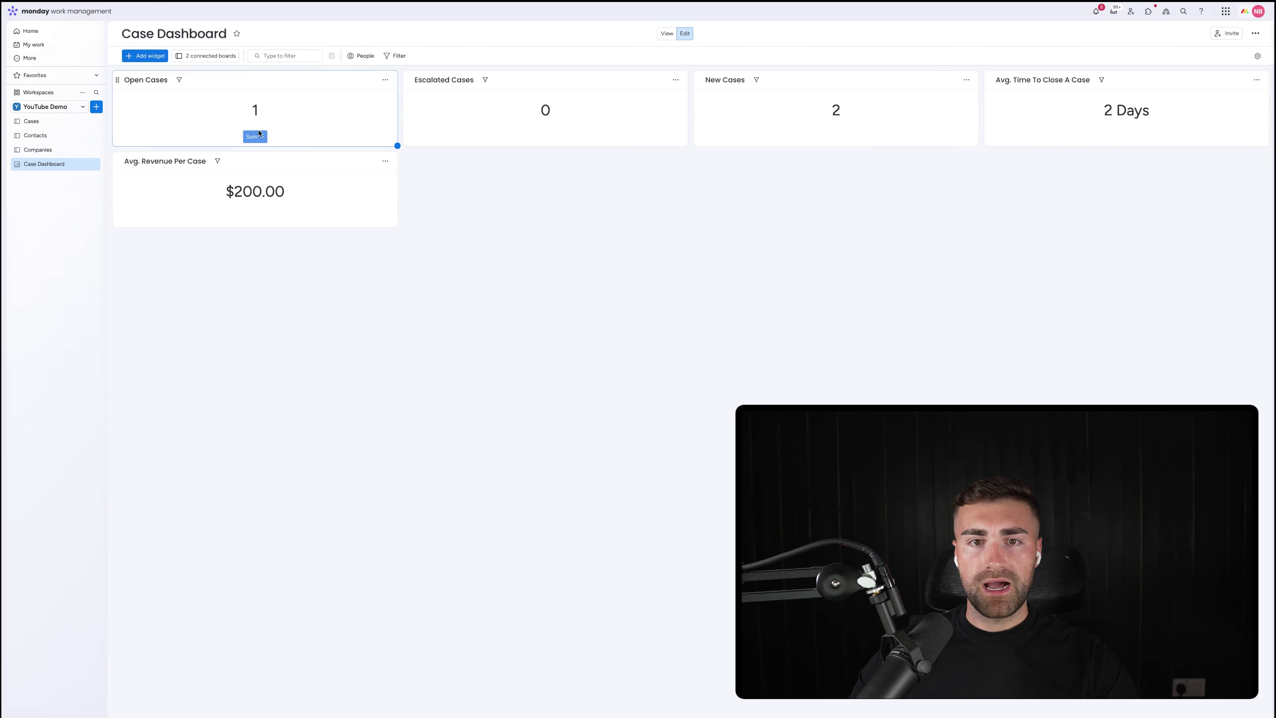
click(385, 161)
click(445, 195)
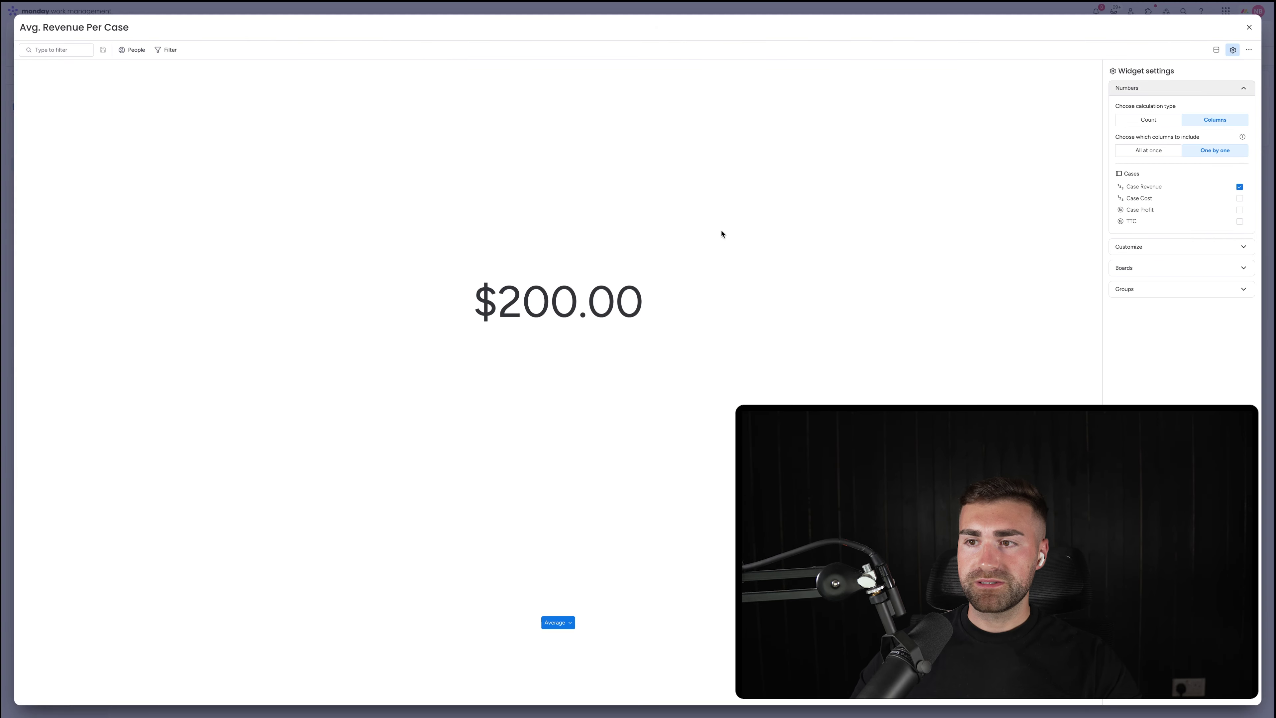
click(1249, 27)
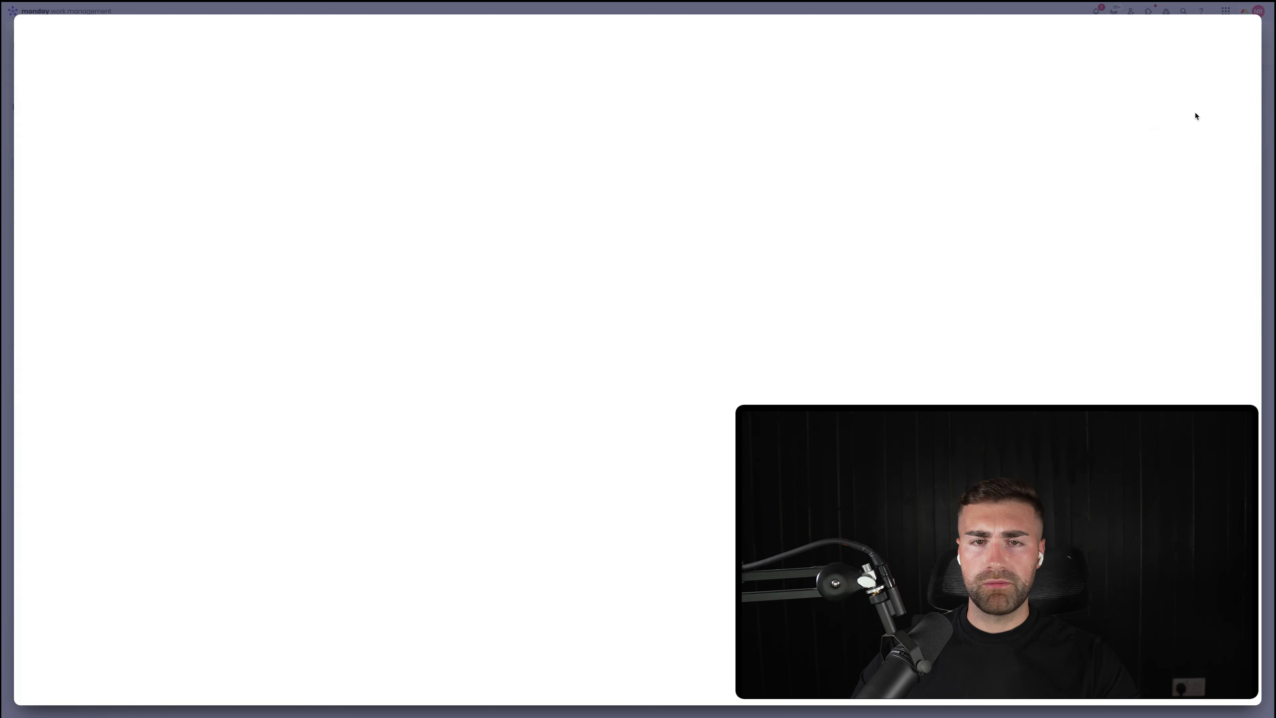
click(385, 160)
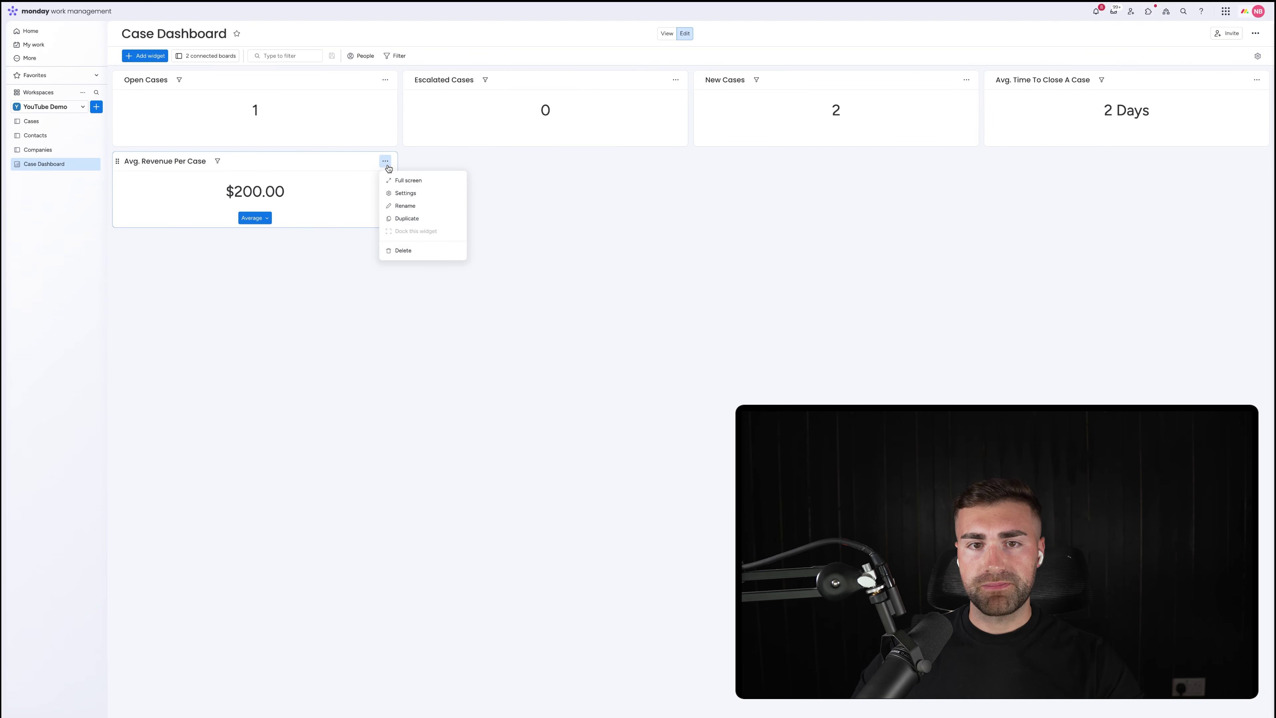
Duplicate the revenue widget and rename the copy 'Avg. Cost Per Case'
click(403, 219)
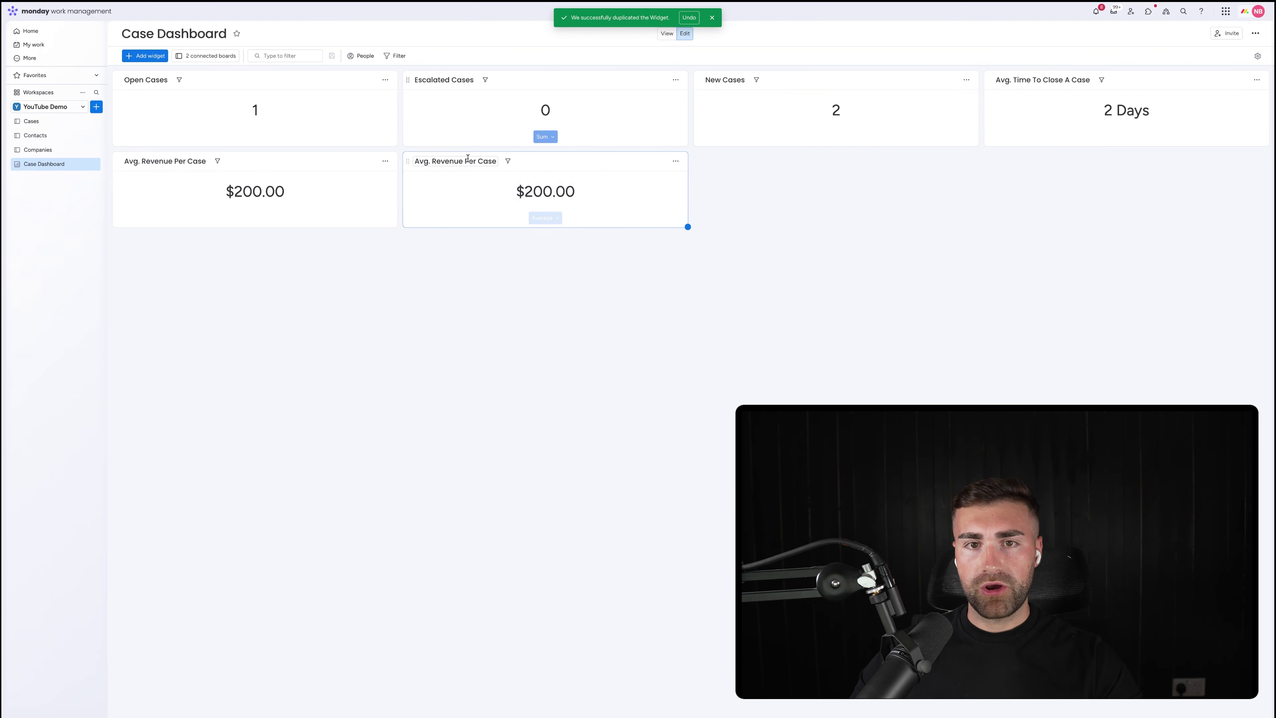
click(433, 161)
double_click(432, 163)
text(Cost)
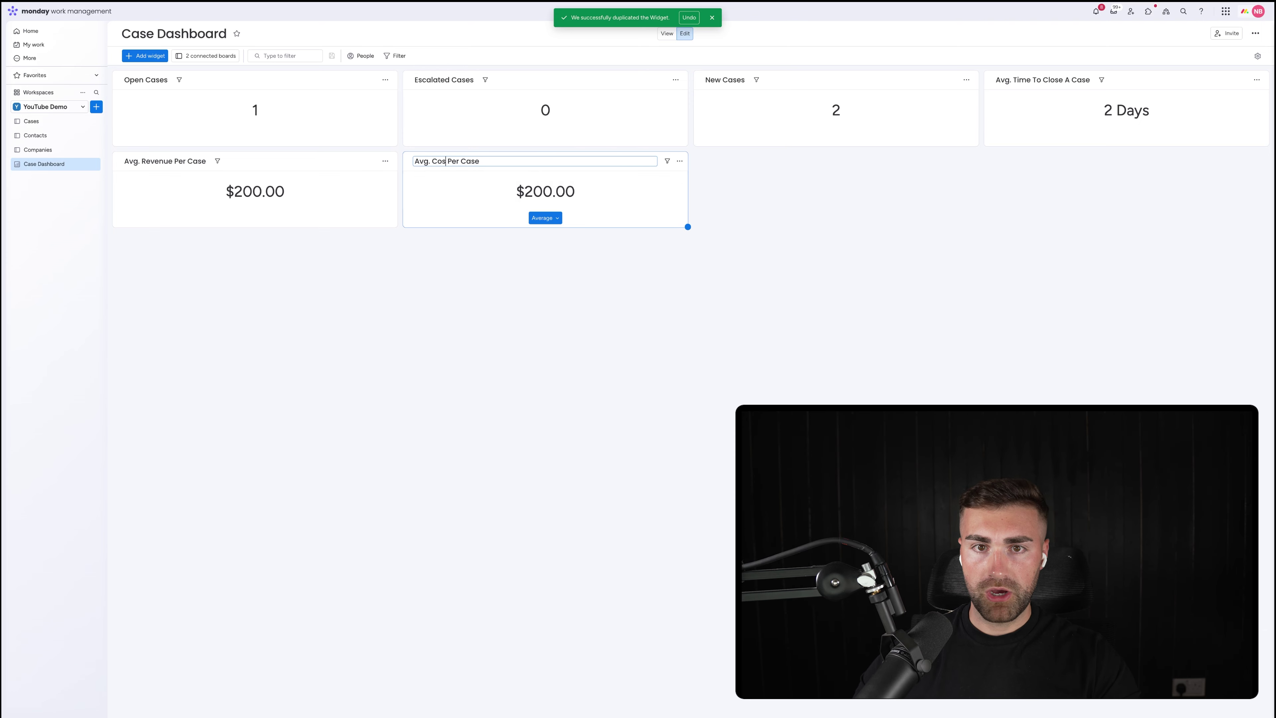
click(606, 276)
Base the Avg. Cost Per Case widget on Case Cost instead of Case Revenue
click(680, 160)
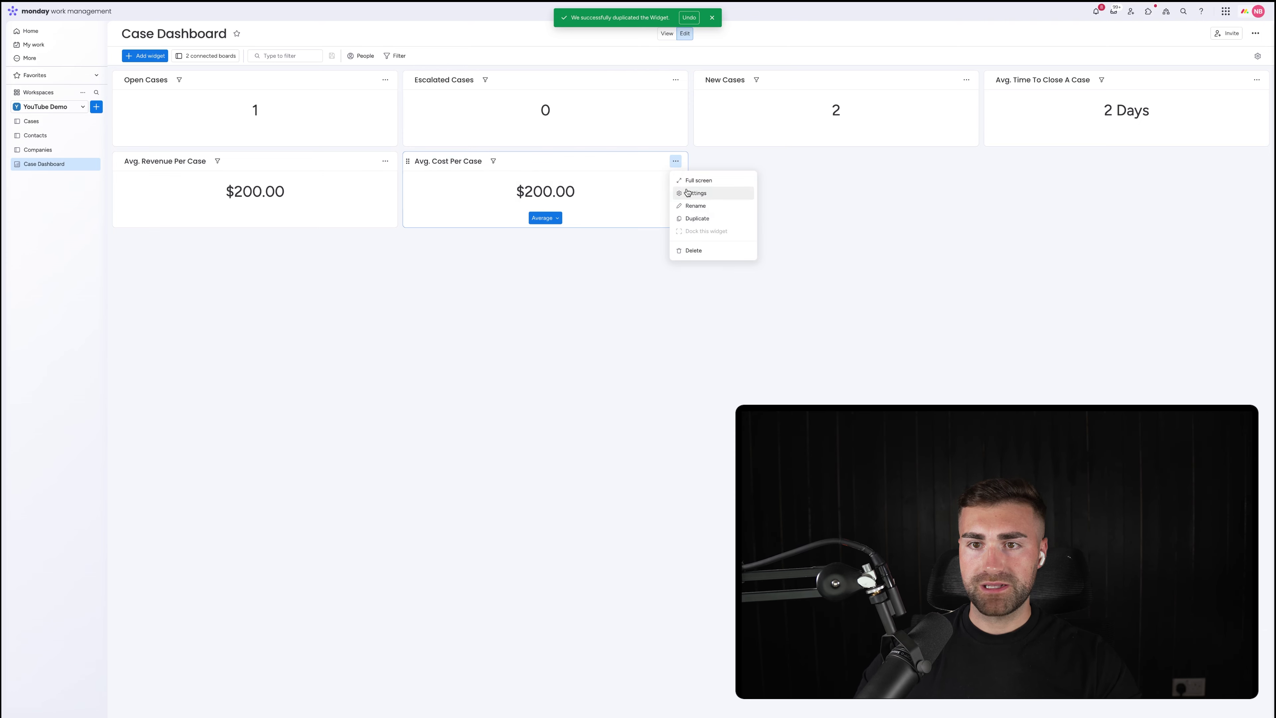
click(691, 190)
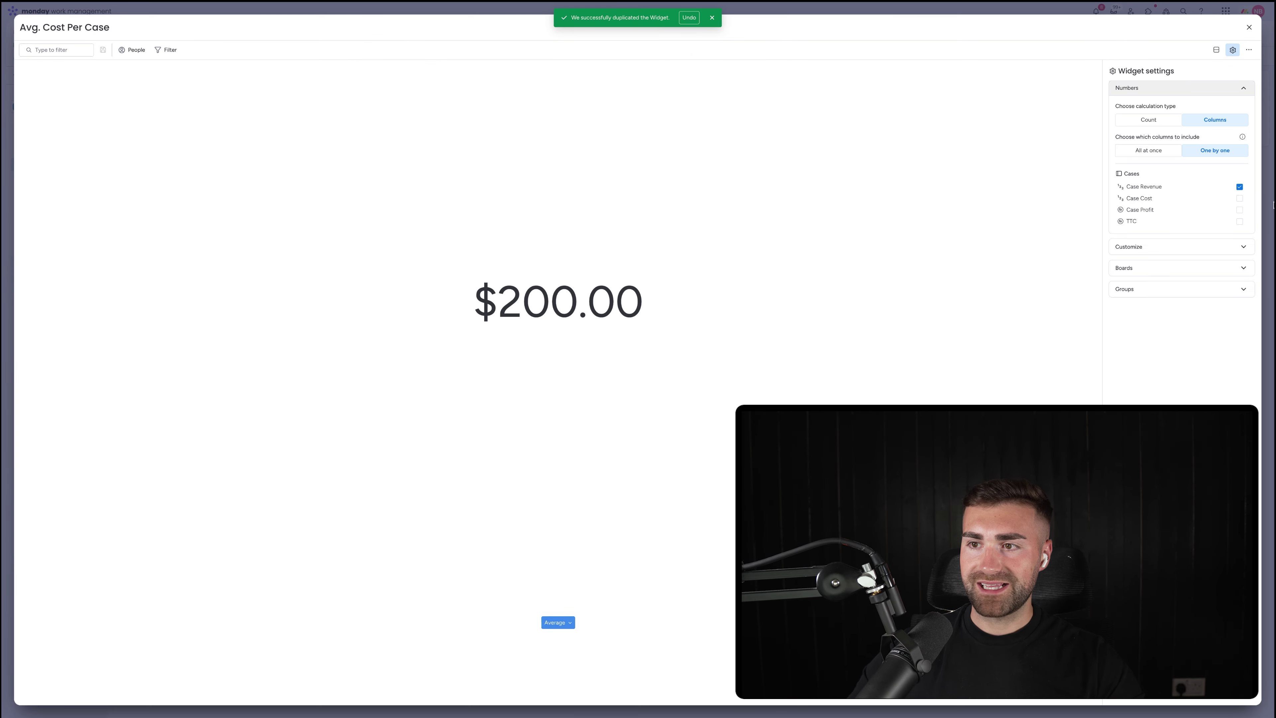
click(1161, 189)
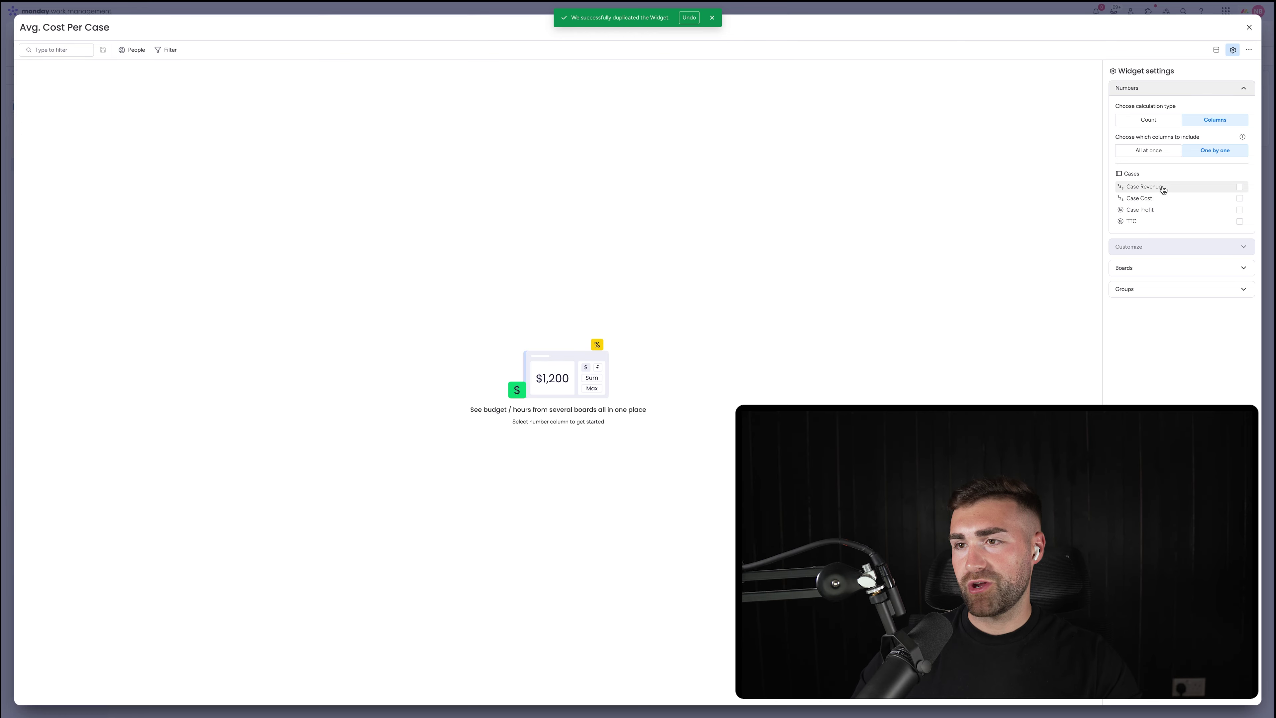
click(1148, 200)
click(1145, 247)
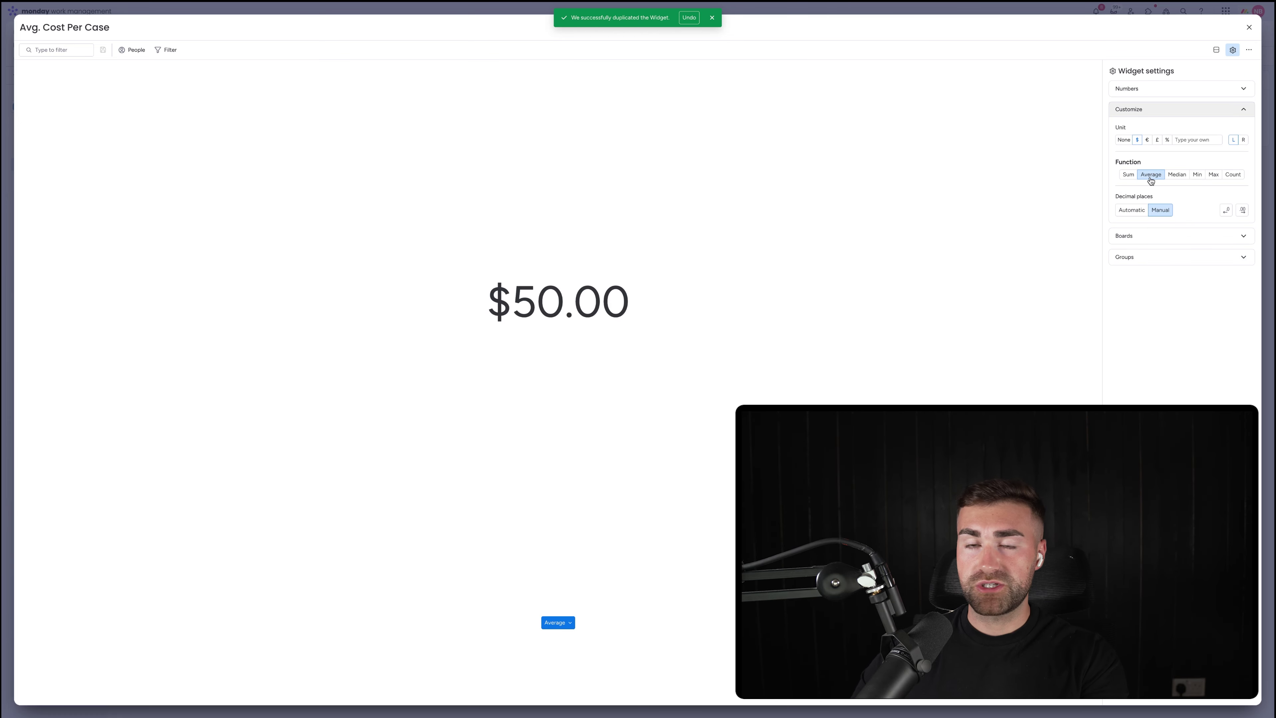
click(1148, 237)
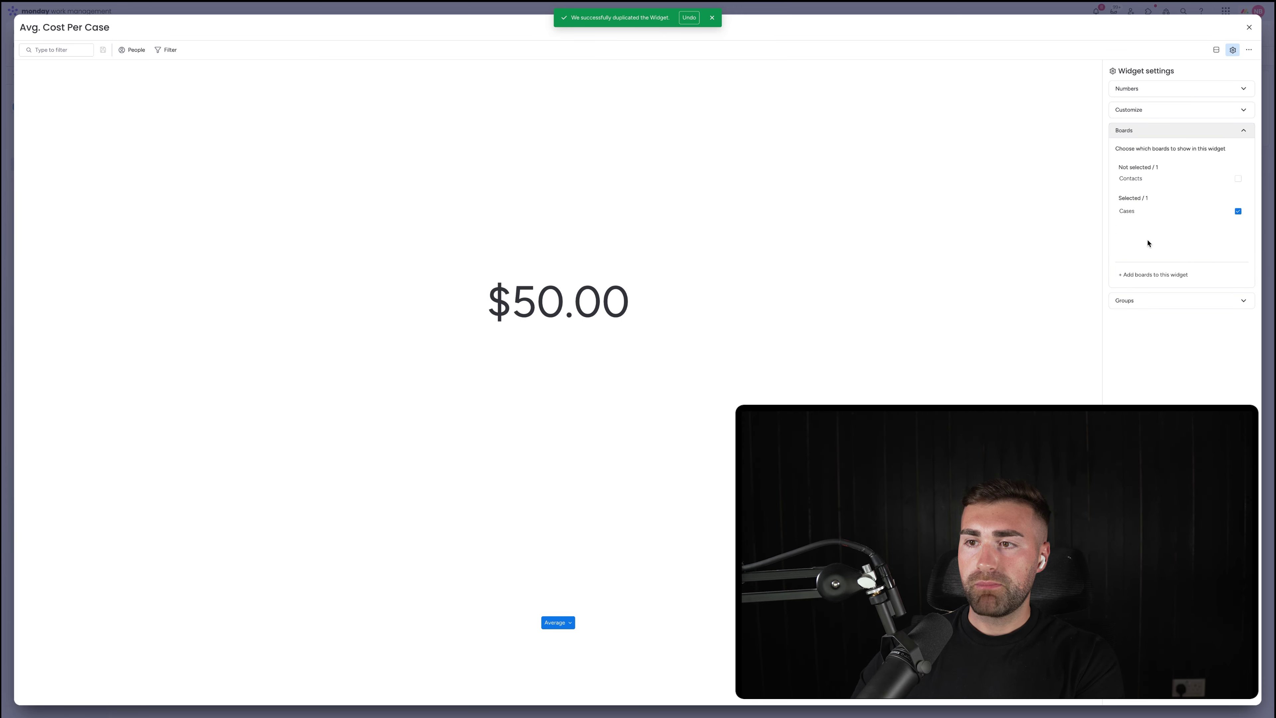
click(1153, 300)
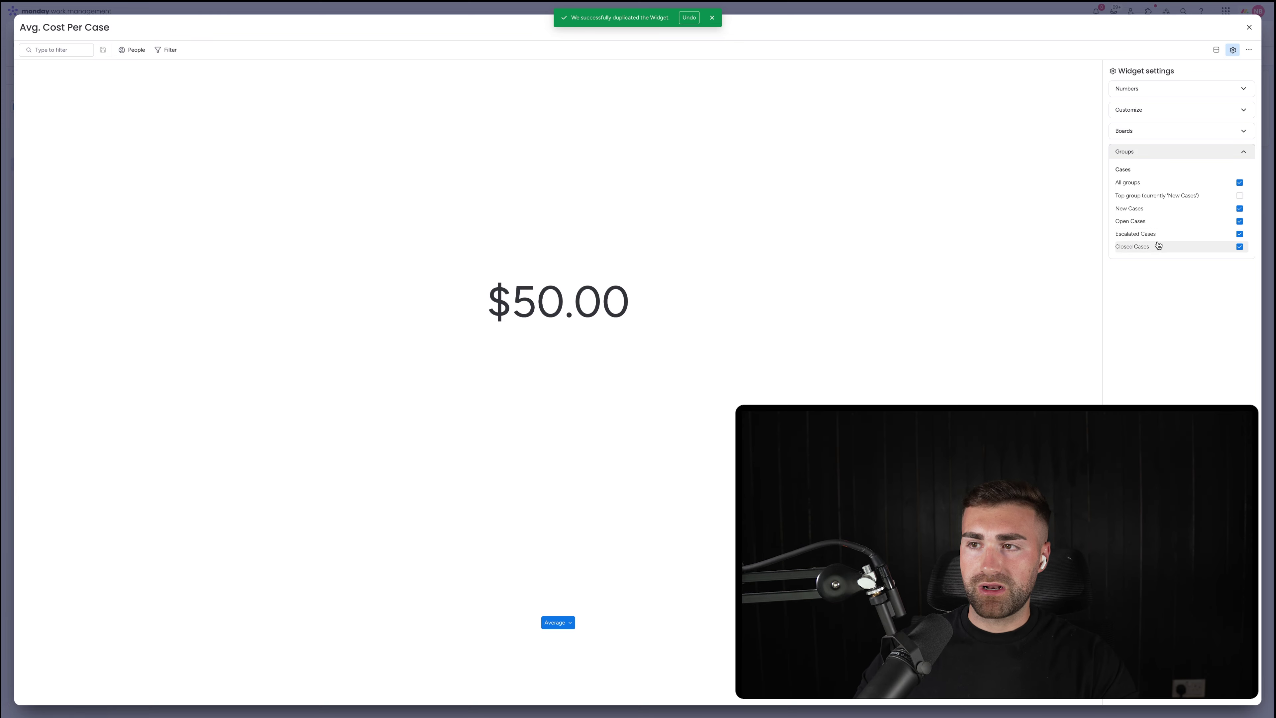
click(1247, 27)
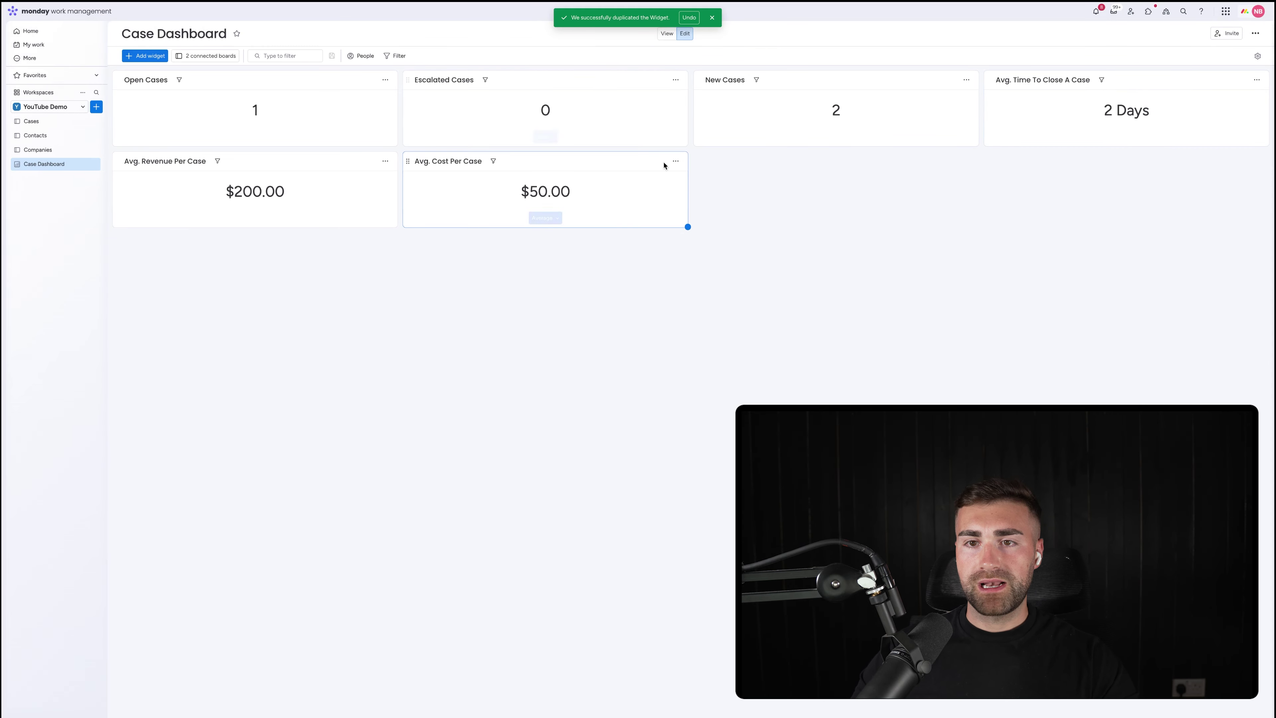
Duplicate the cost widget and rename the copy 'Avg. Profit Per Case'
click(675, 161)
click(697, 218)
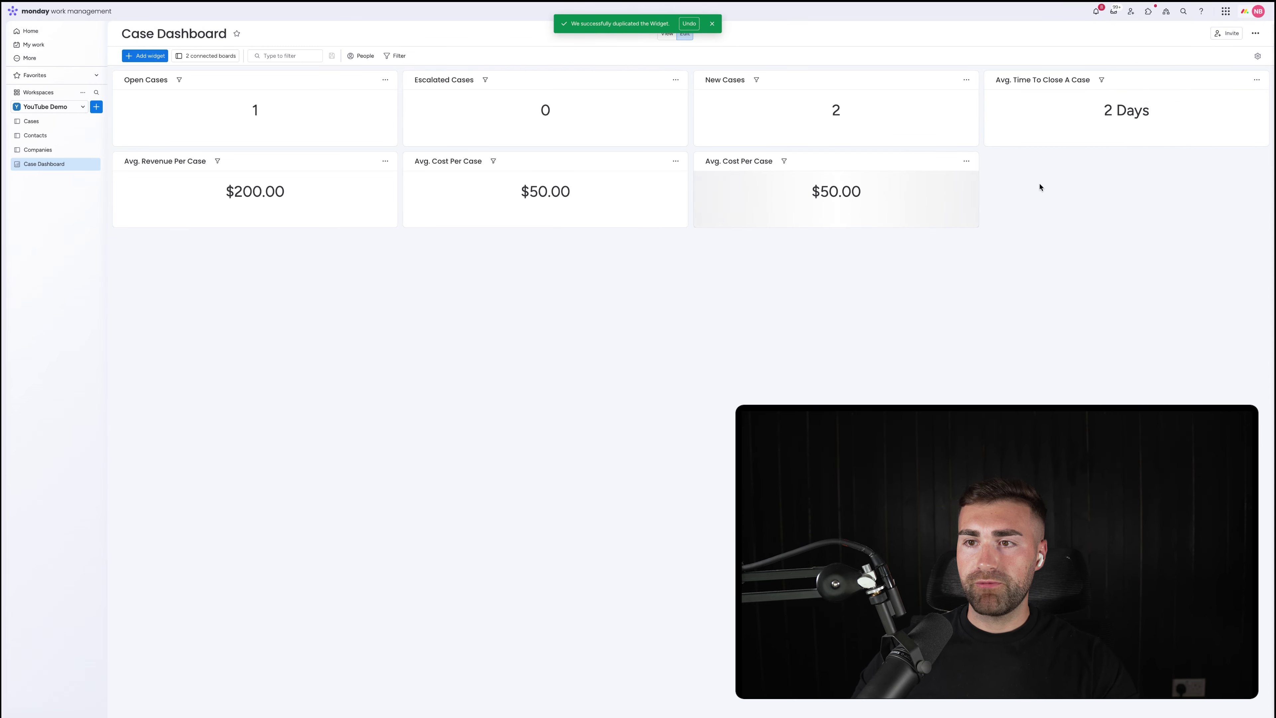
double_click(731, 161)
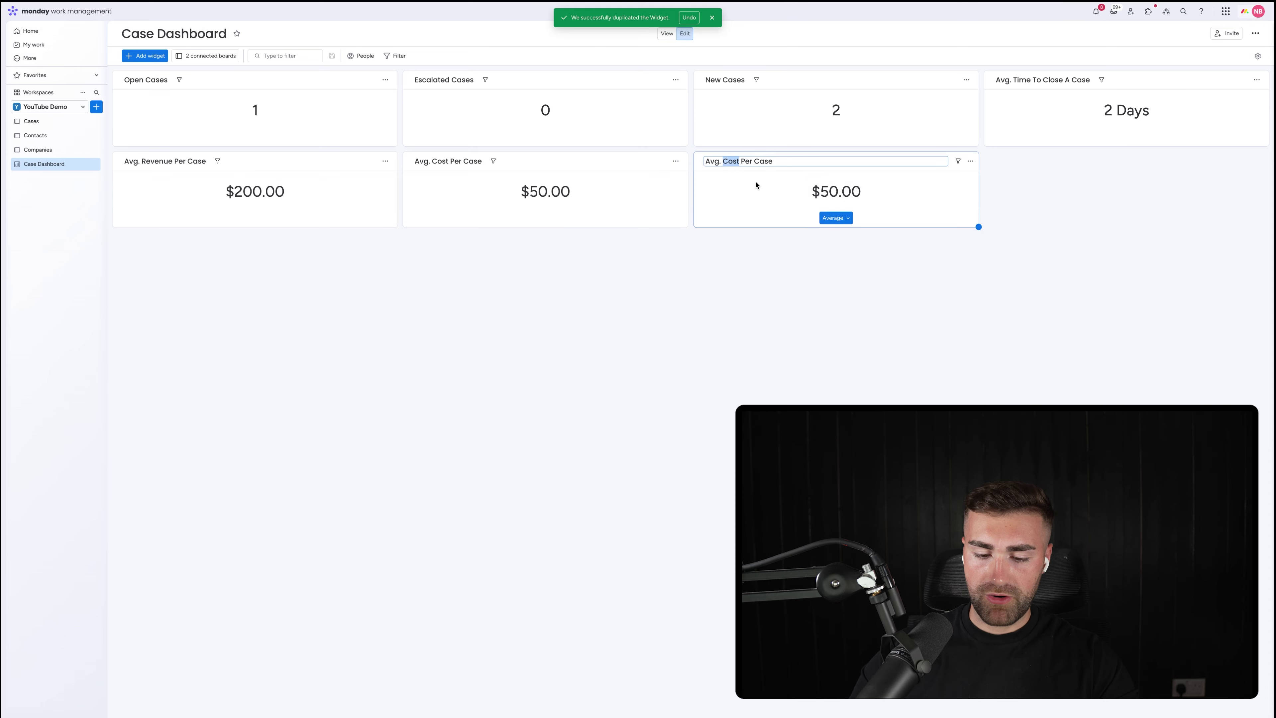
text(Profit)
key(Return)
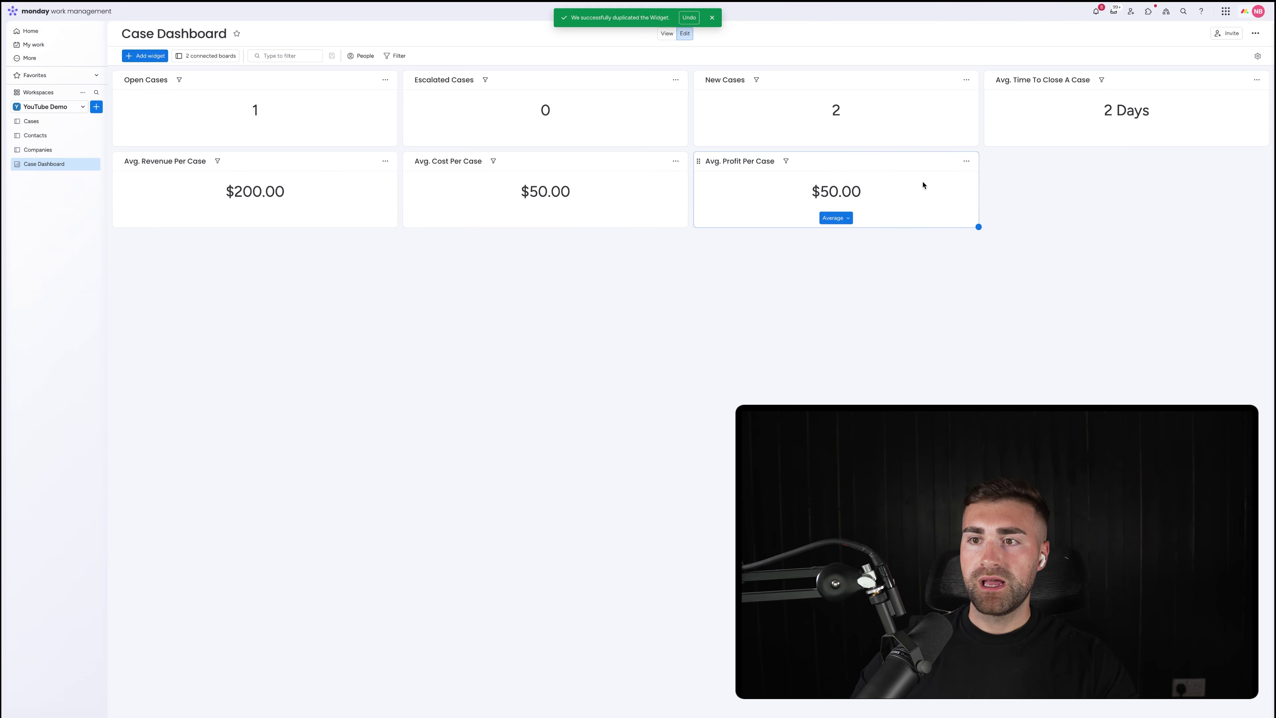
Switch the Avg. Profit Per Case widget's column from Case Cost to Case Profit
click(967, 161)
click(997, 194)
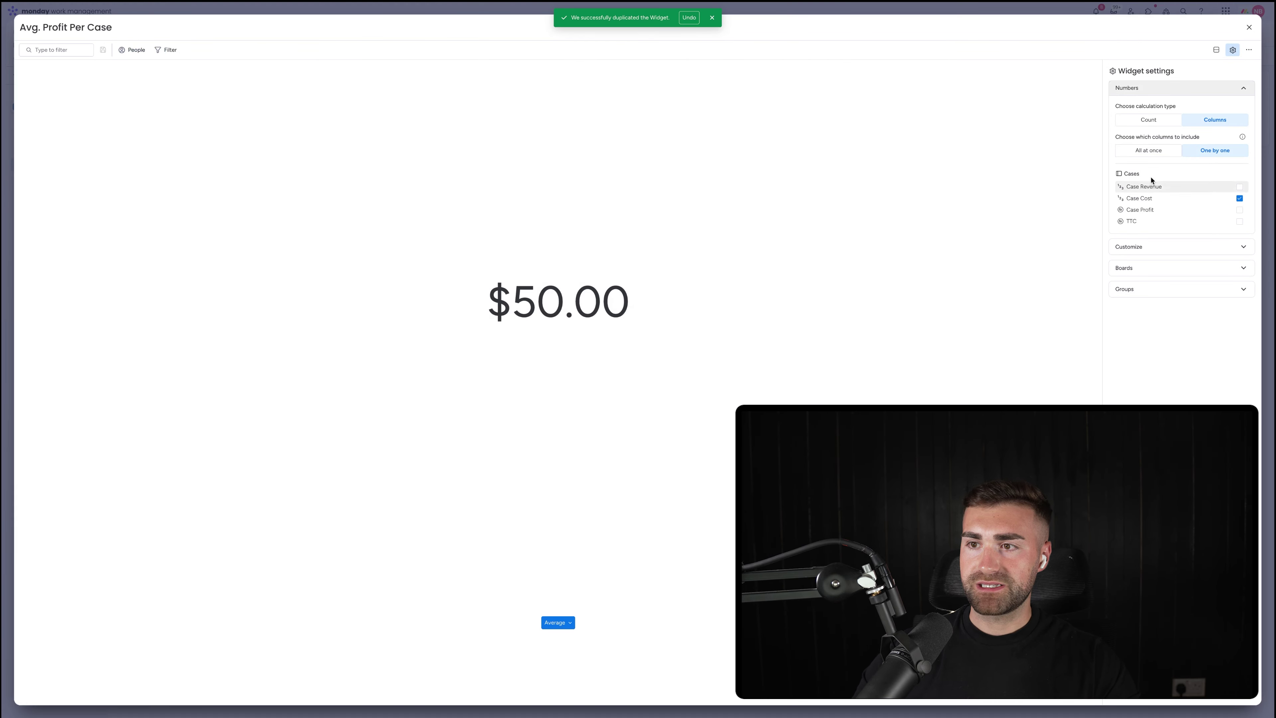
click(1151, 210)
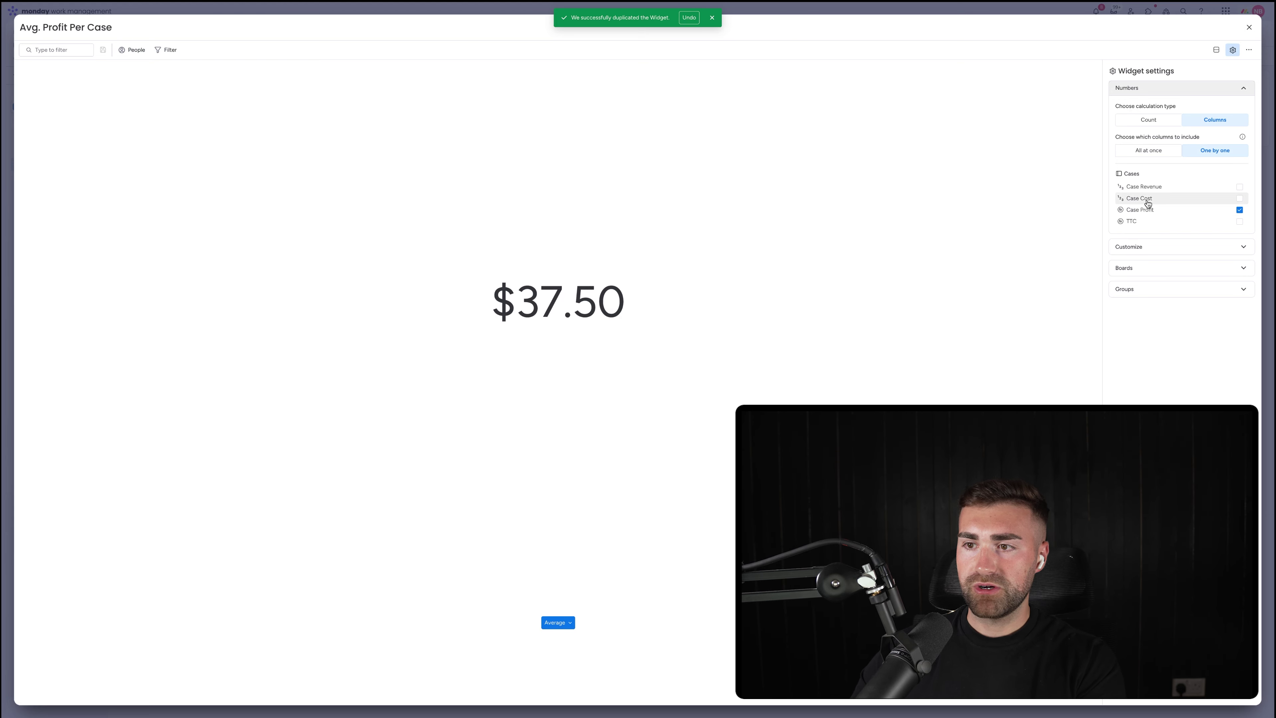
click(1149, 247)
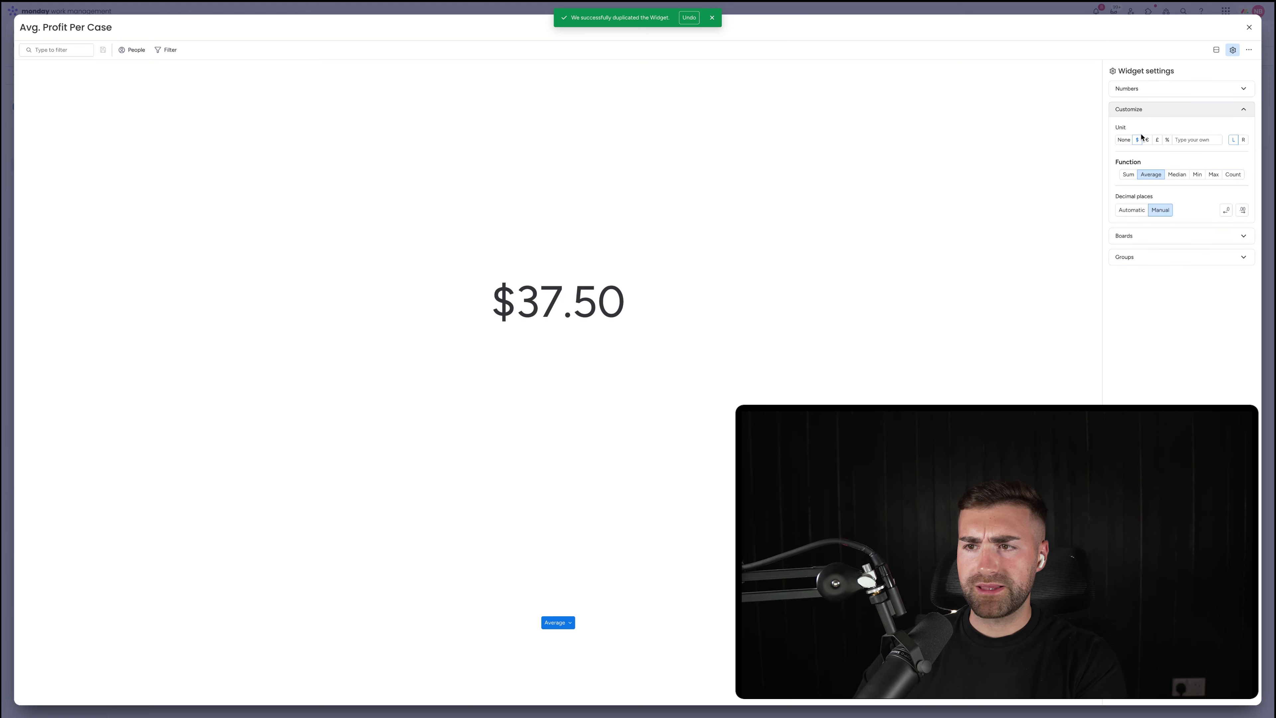
click(1151, 235)
click(1156, 300)
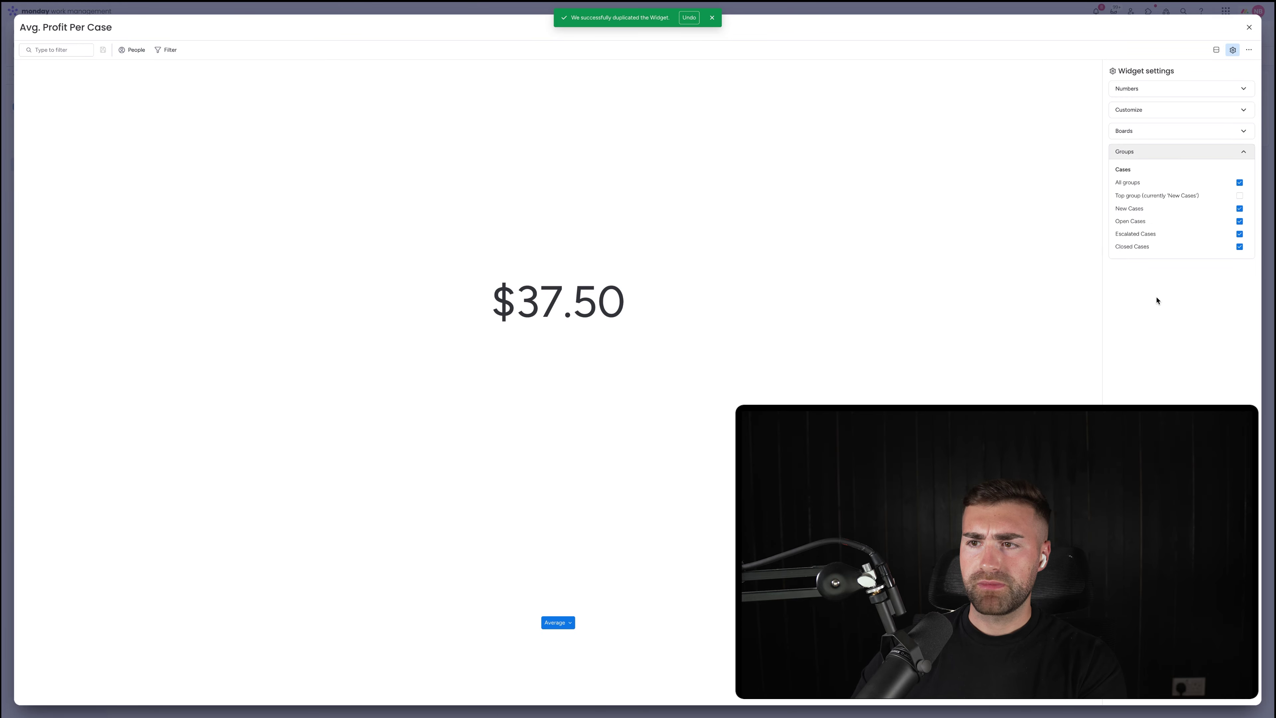
click(1249, 27)
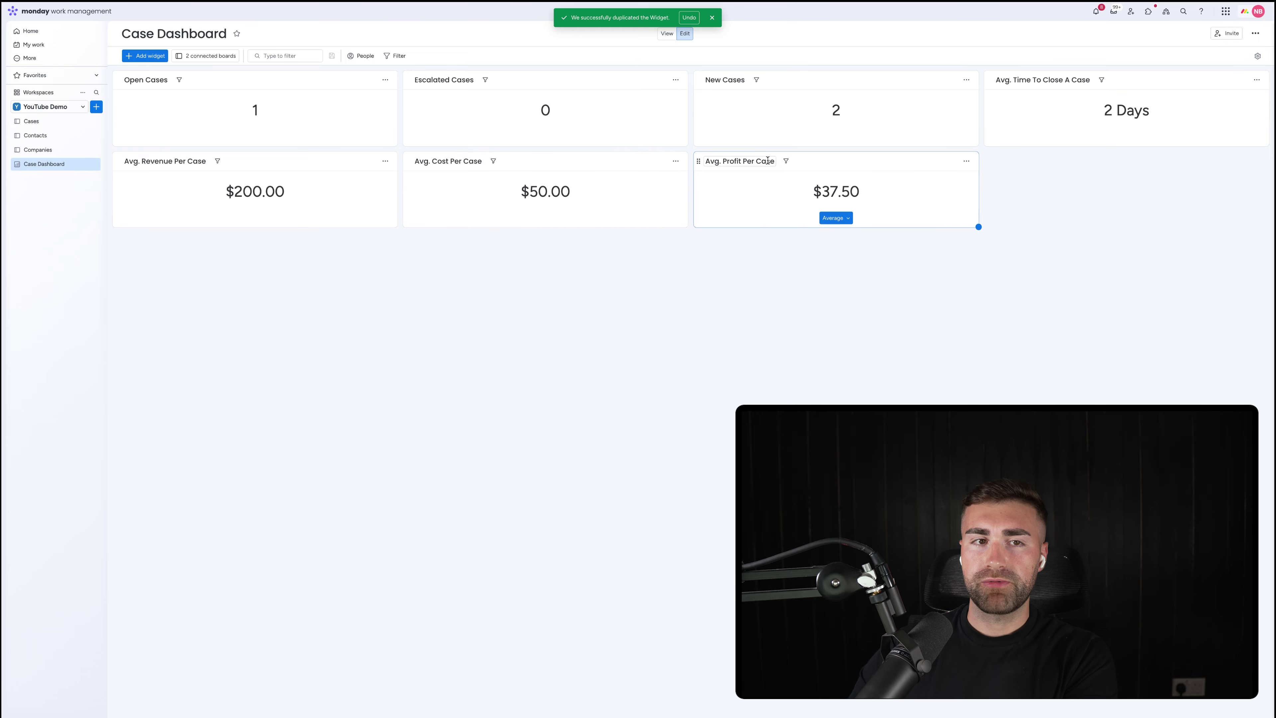
Give the second case 5000 Case Revenue and 2500 Case Cost on the Cases board
click(36, 123)
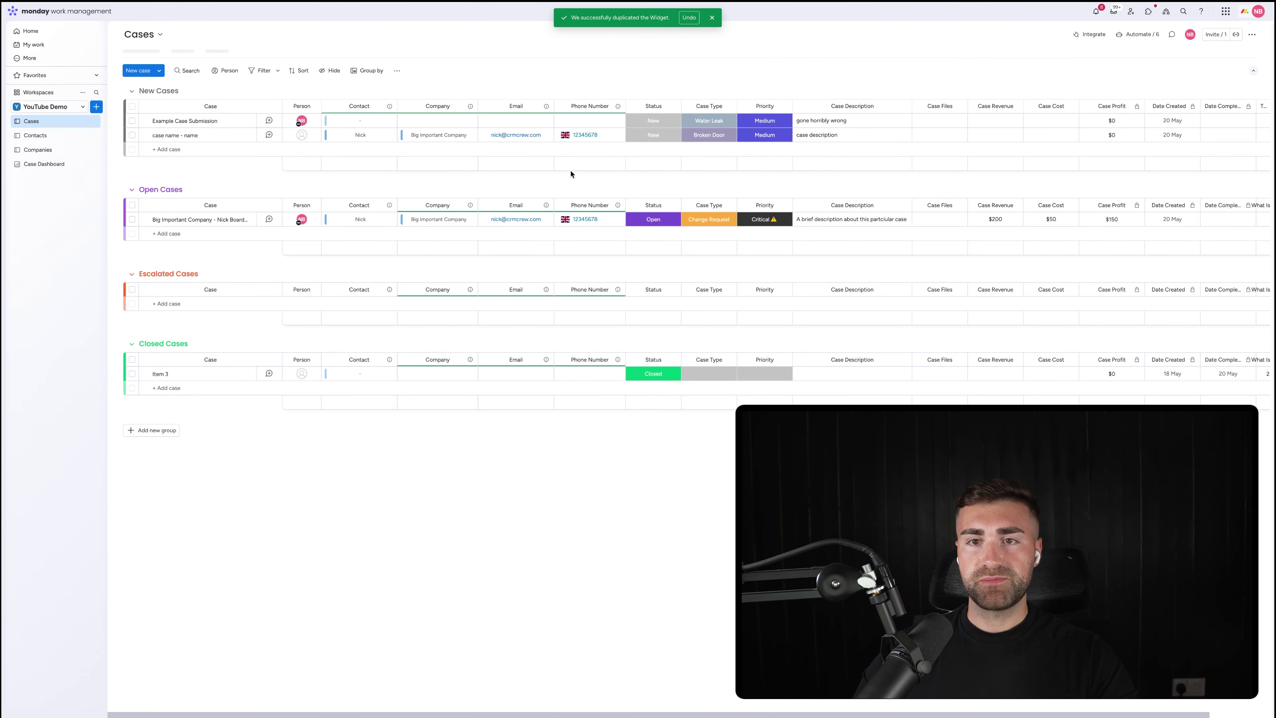
click(992, 133)
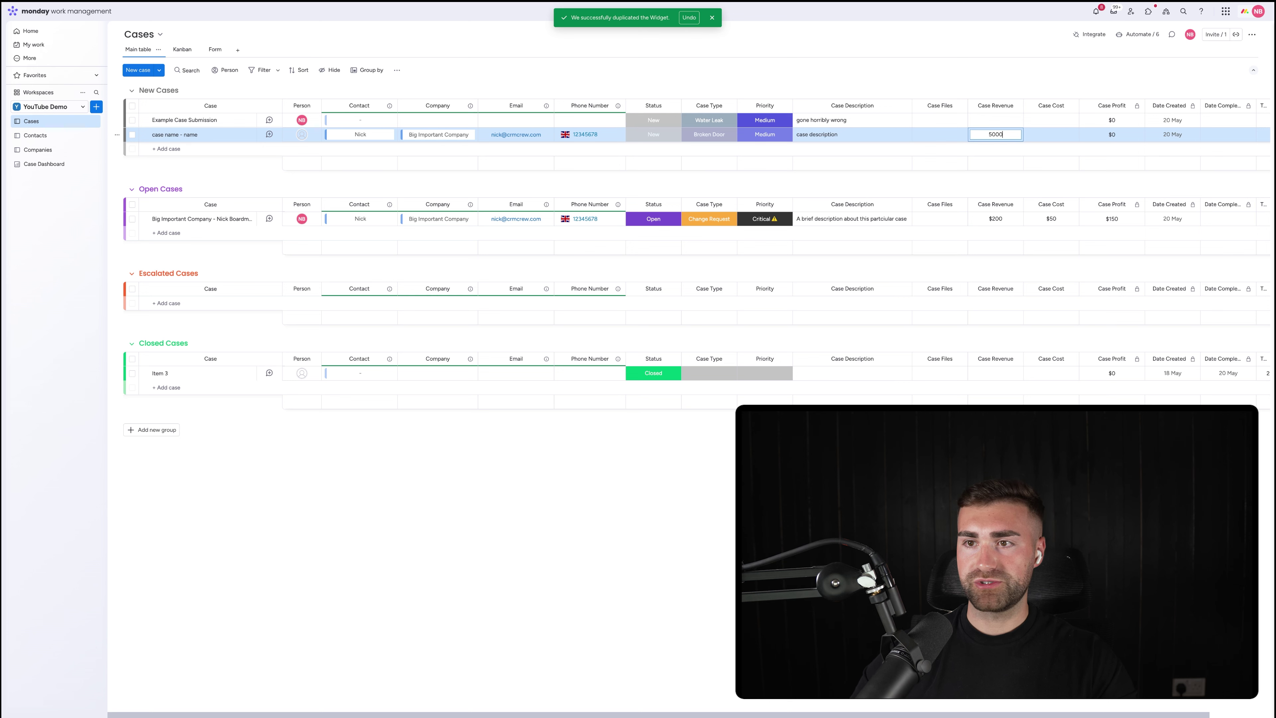
click(1057, 135)
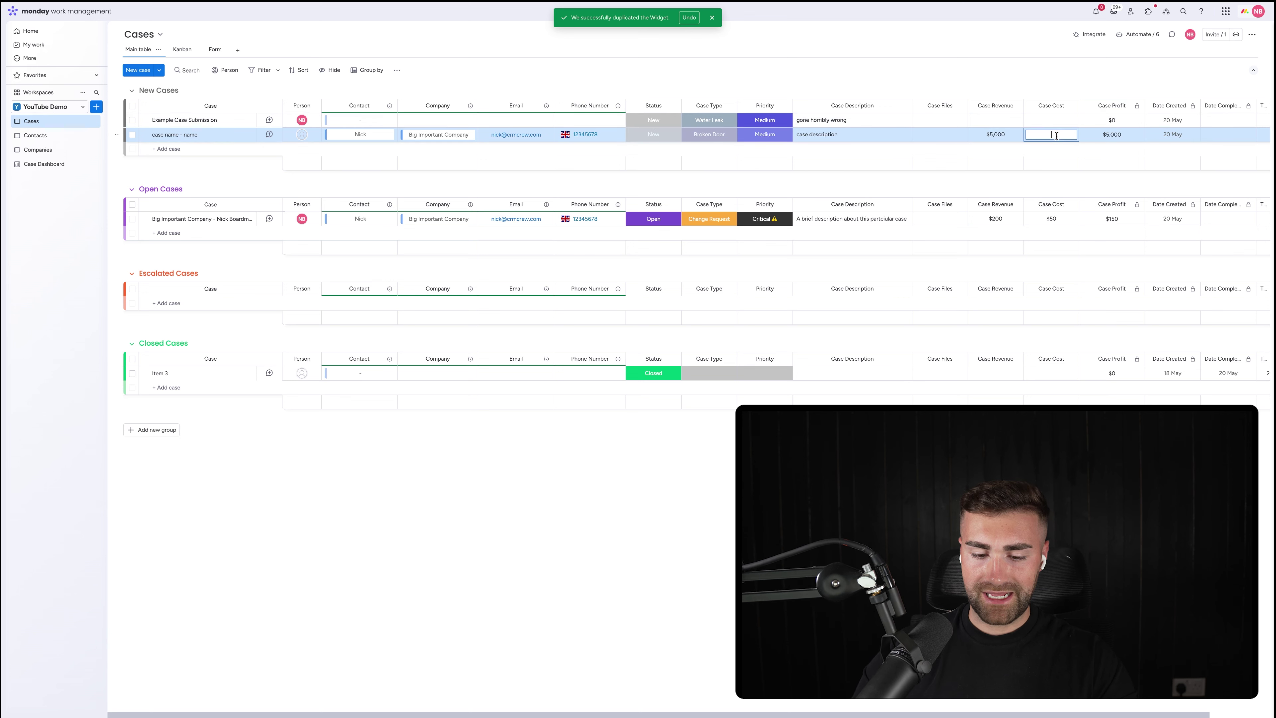
click(42, 170)
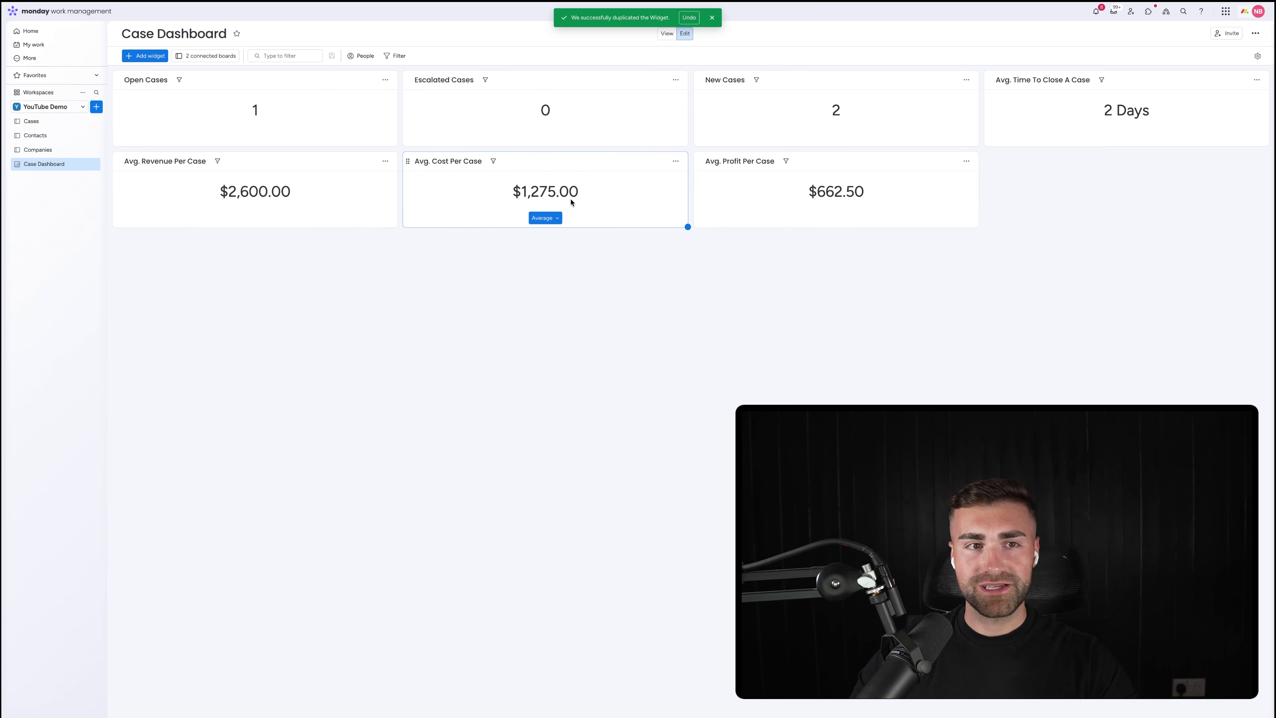
Look over the Cases and Contacts boards, then go back to the Case Dashboard
click(32, 122)
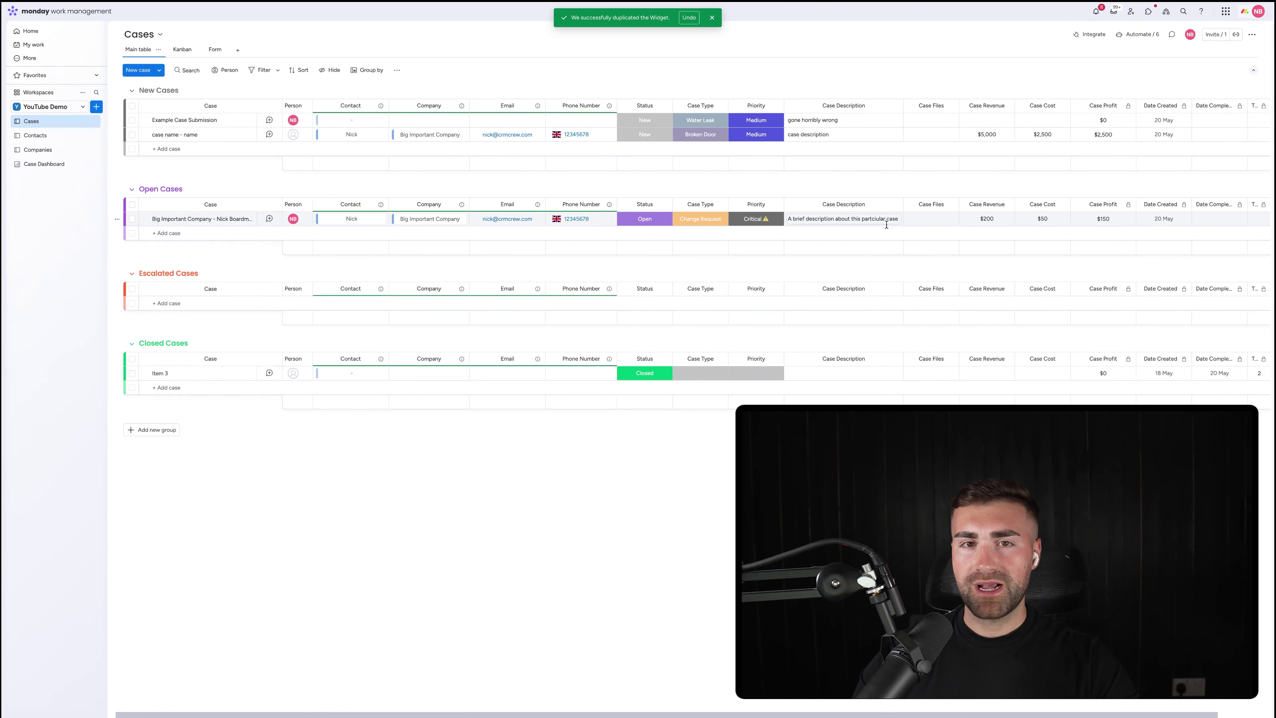
scroll(886, 222, right, 3)
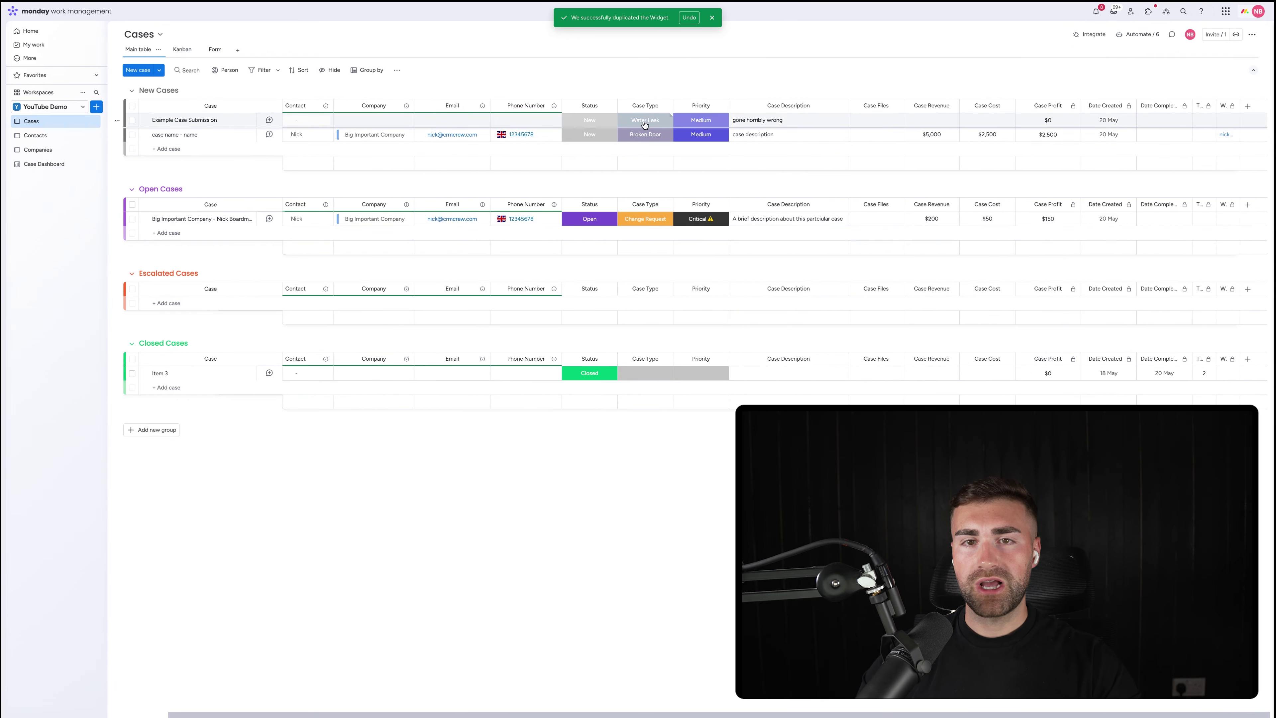
click(40, 150)
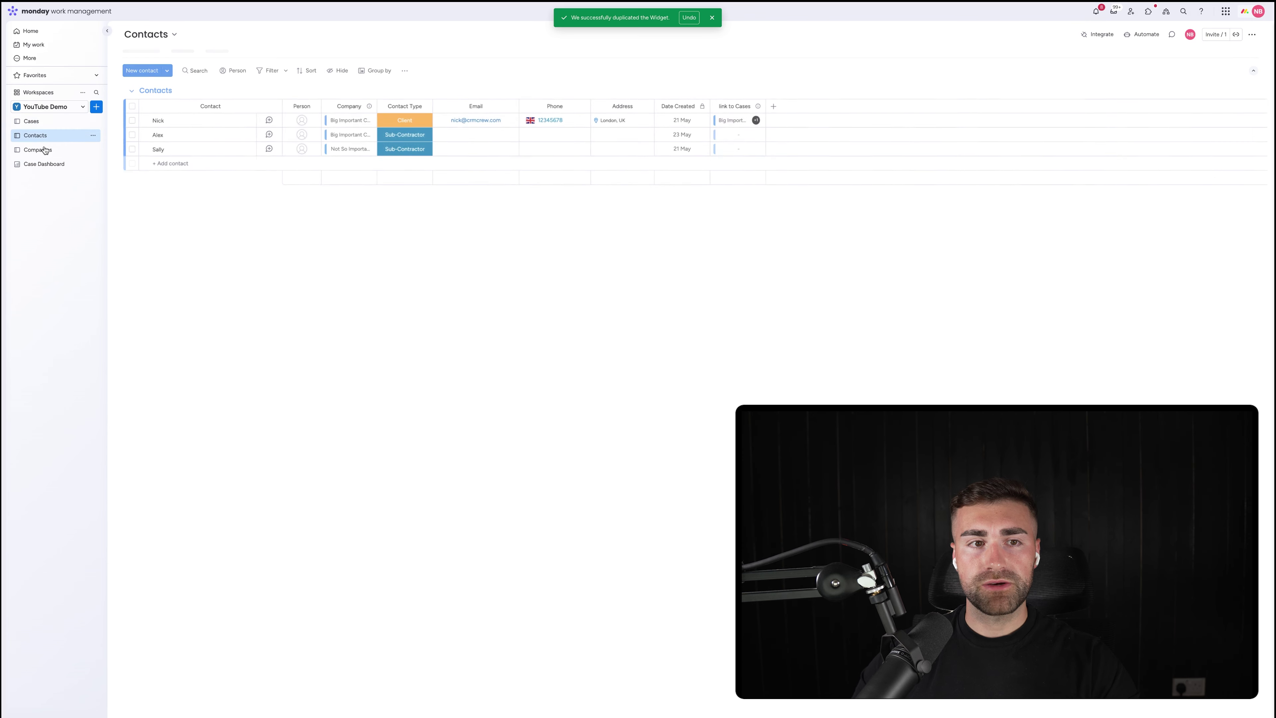
click(43, 164)
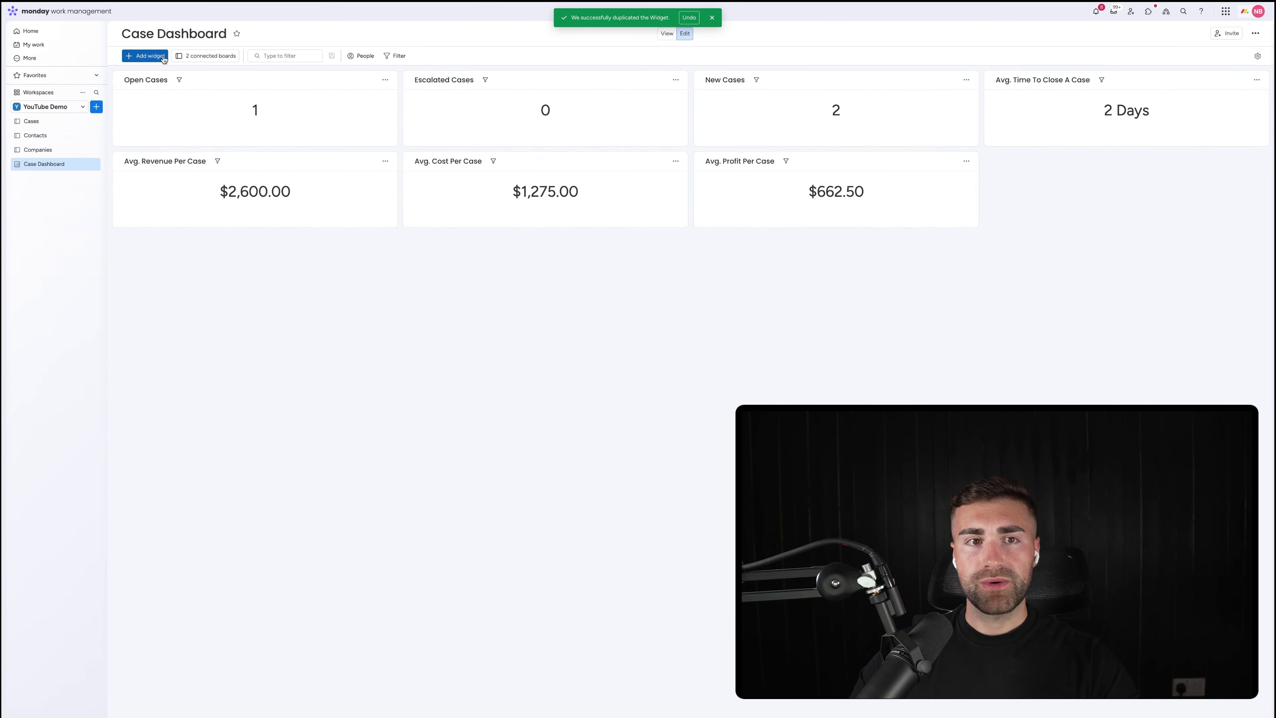
Add a chart widget and change its chart type to Pie
click(151, 56)
click(174, 86)
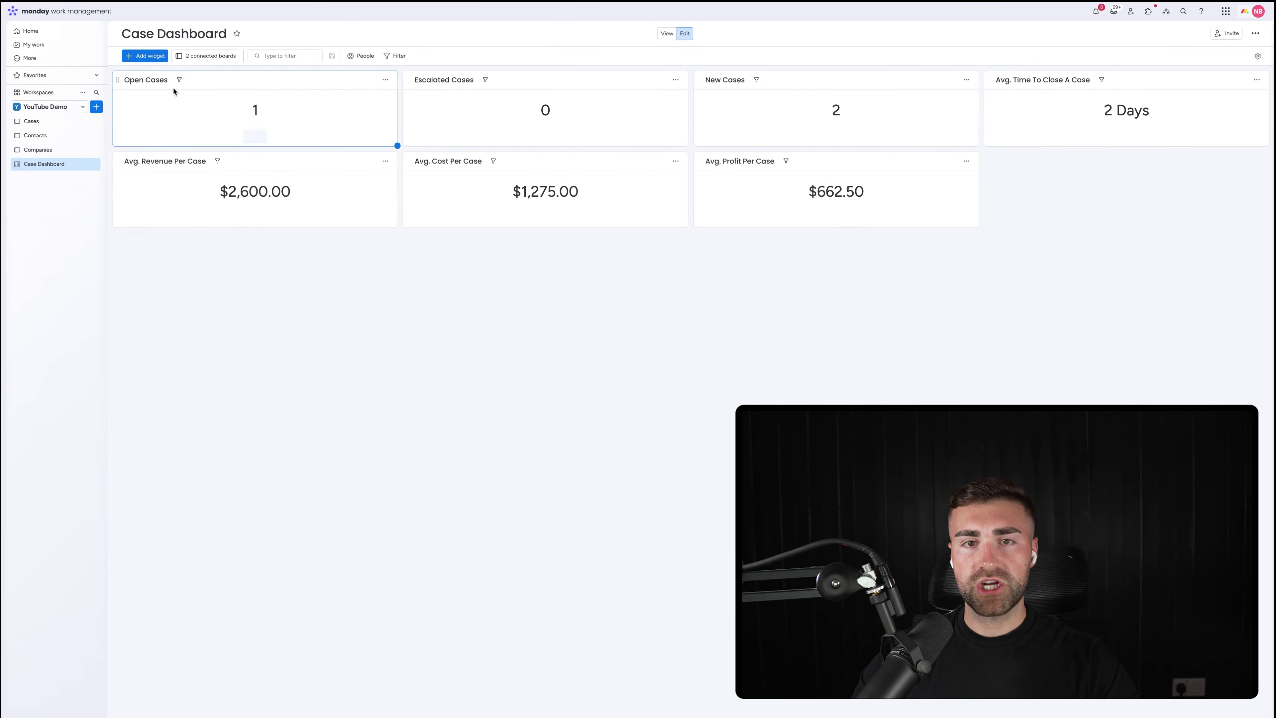
click(676, 242)
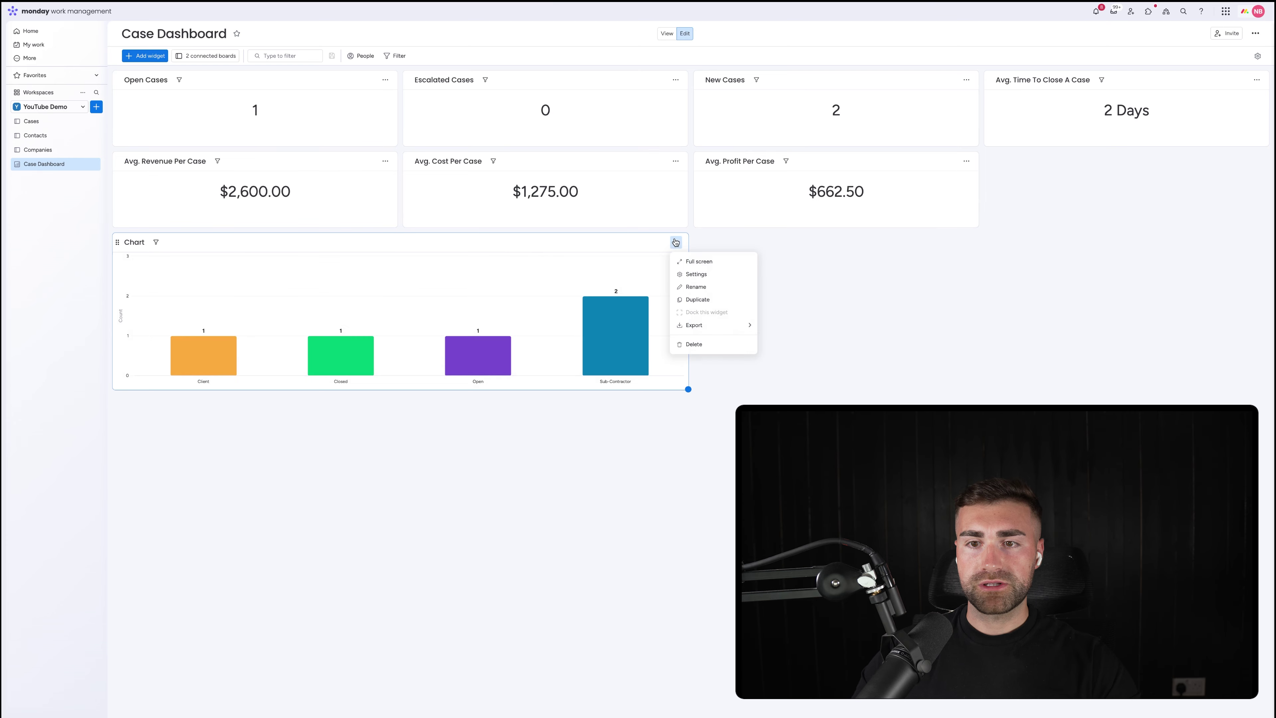
click(693, 273)
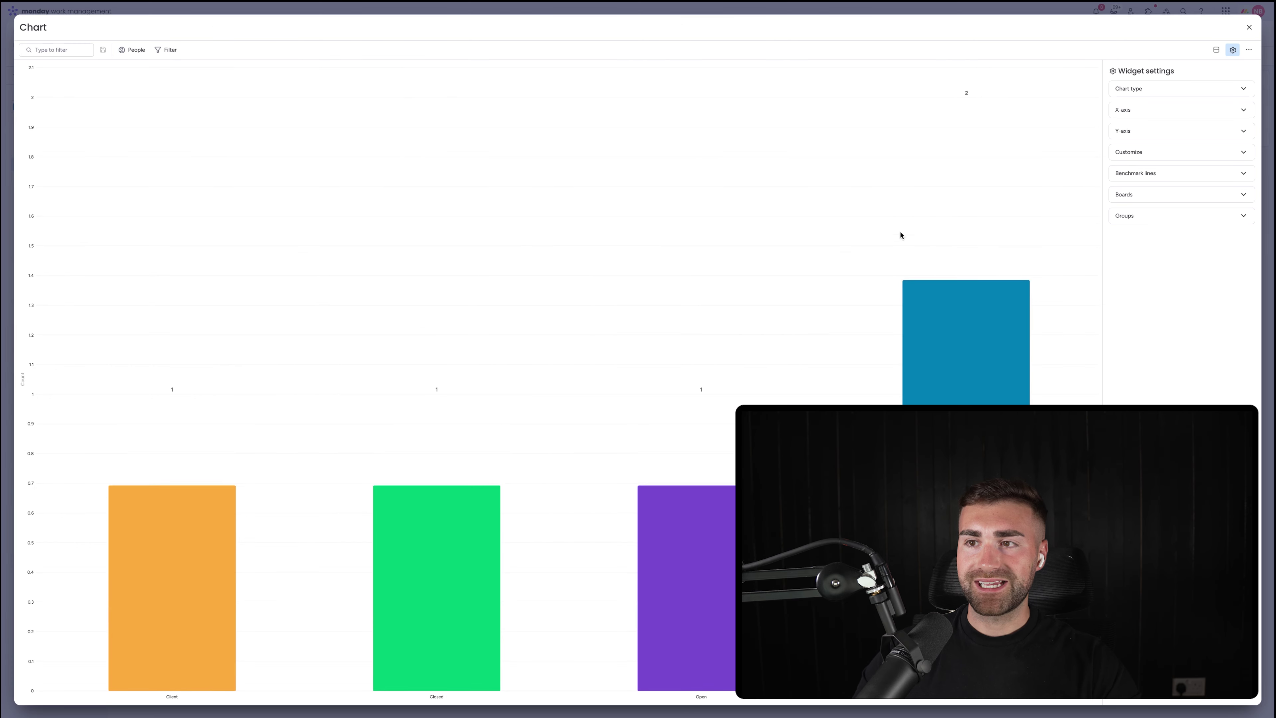
click(1196, 88)
click(1128, 121)
click(1132, 90)
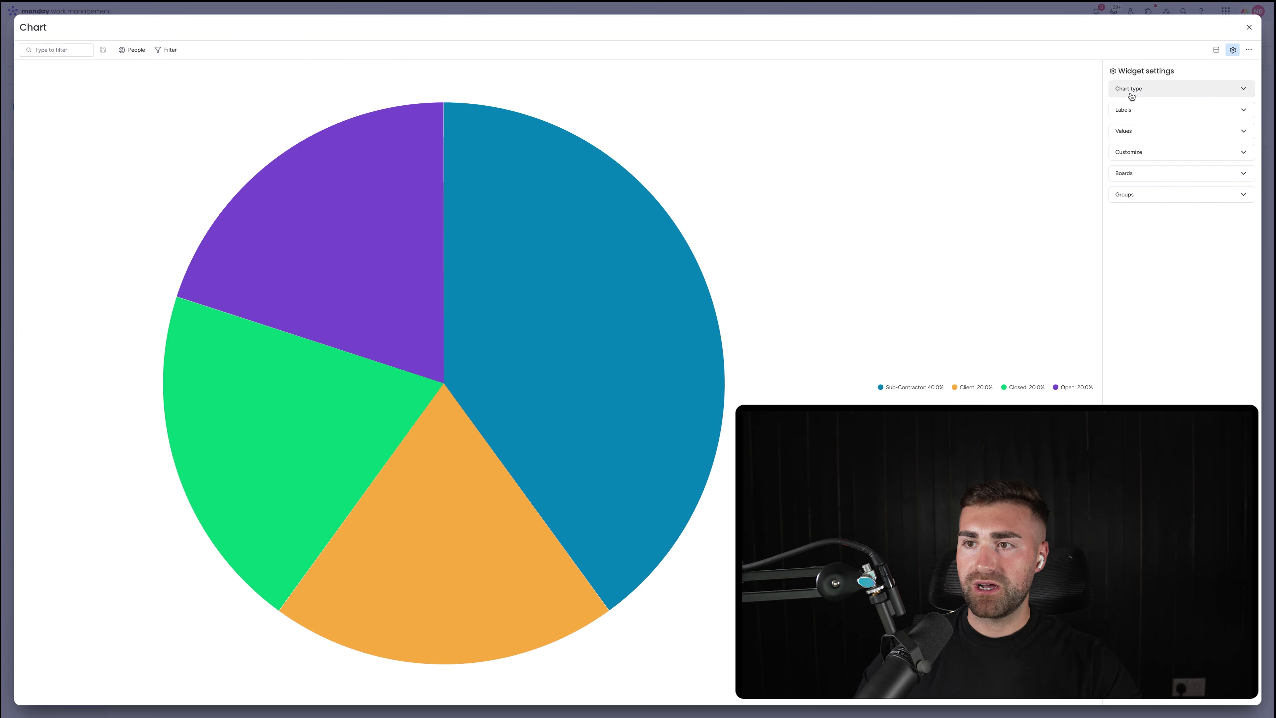
Split the pie slices by the Cases board's Case Type column
click(1129, 110)
click(1215, 130)
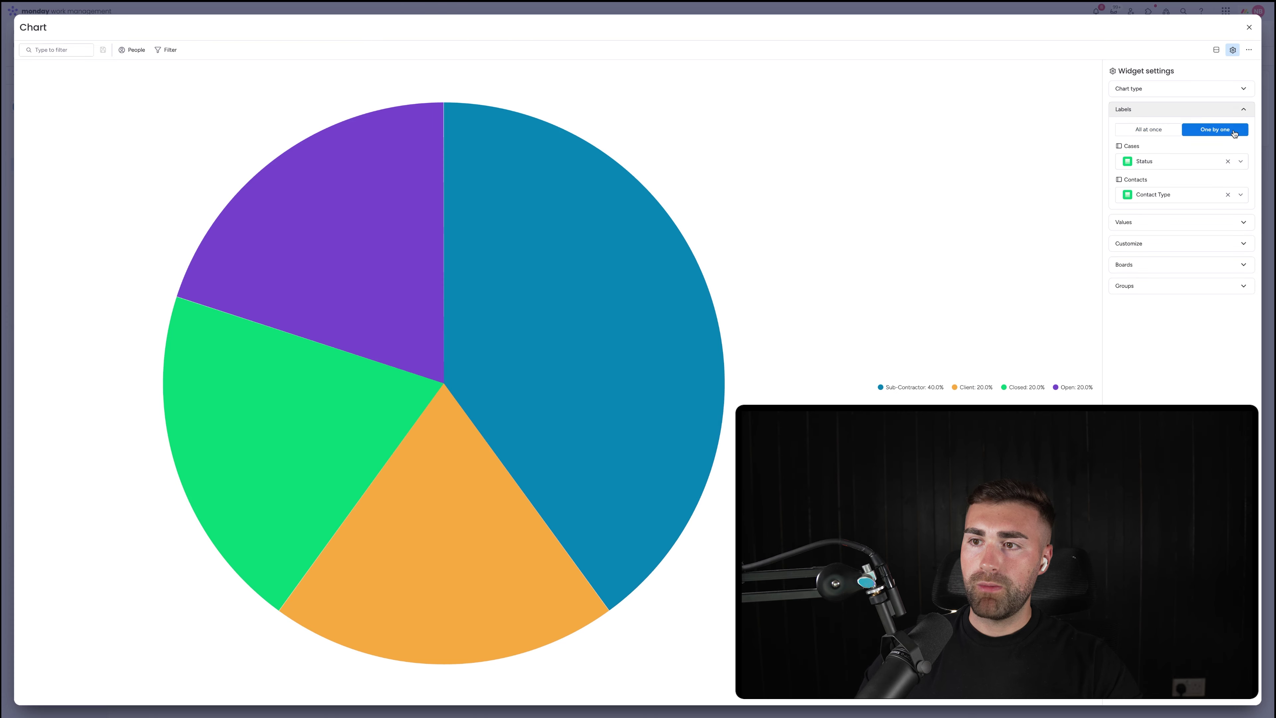
click(1166, 165)
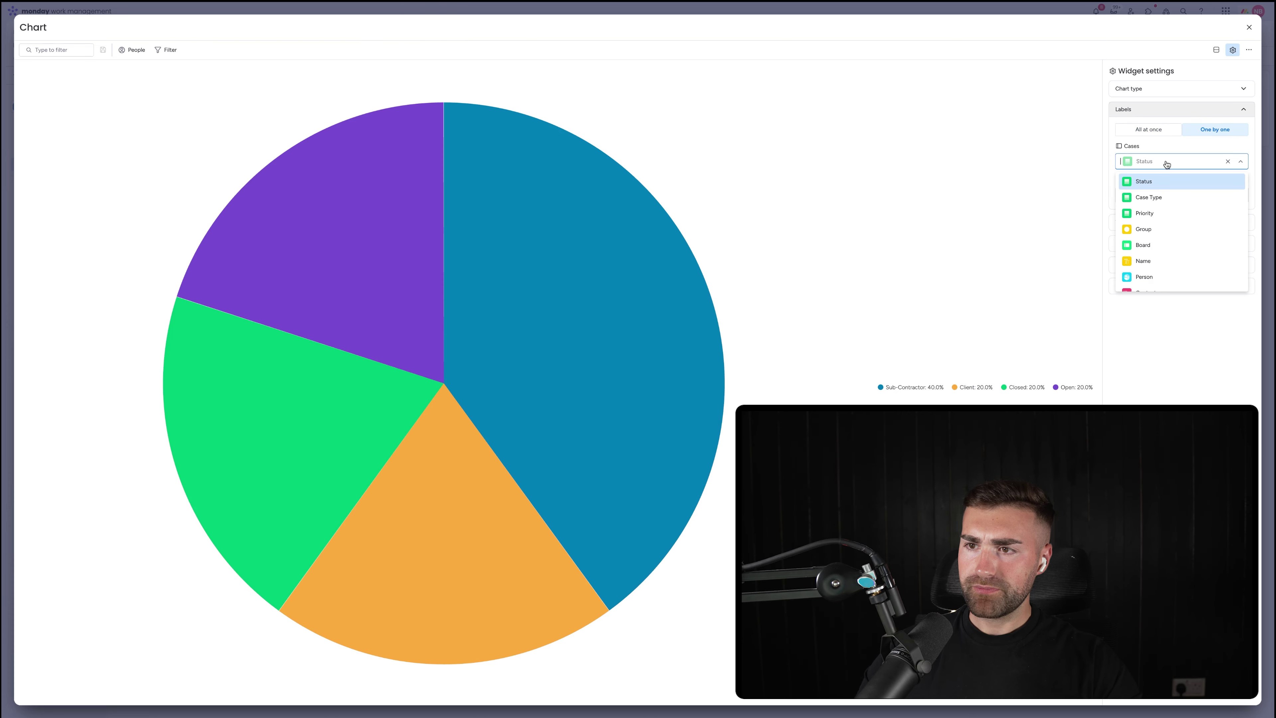
click(1161, 199)
click(1146, 109)
Keep slice sizes as percentages and exclude the Contacts board from the pie
click(1146, 131)
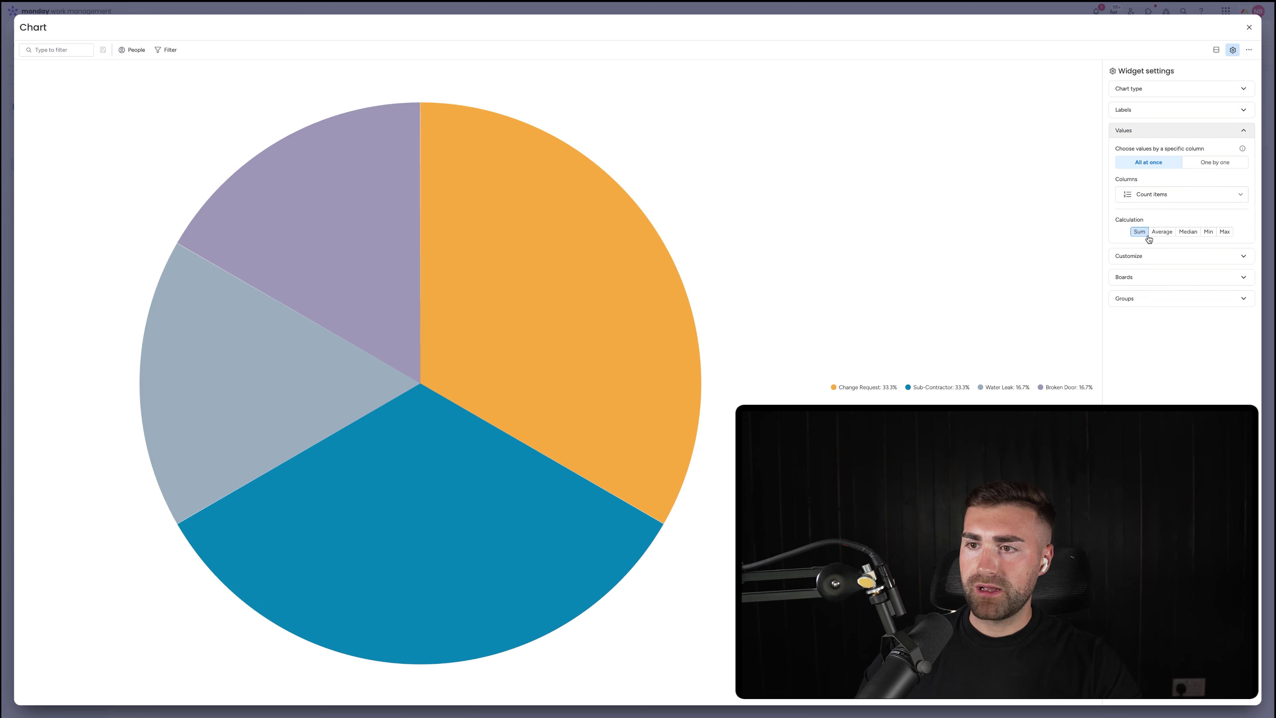
click(1148, 256)
click(1149, 224)
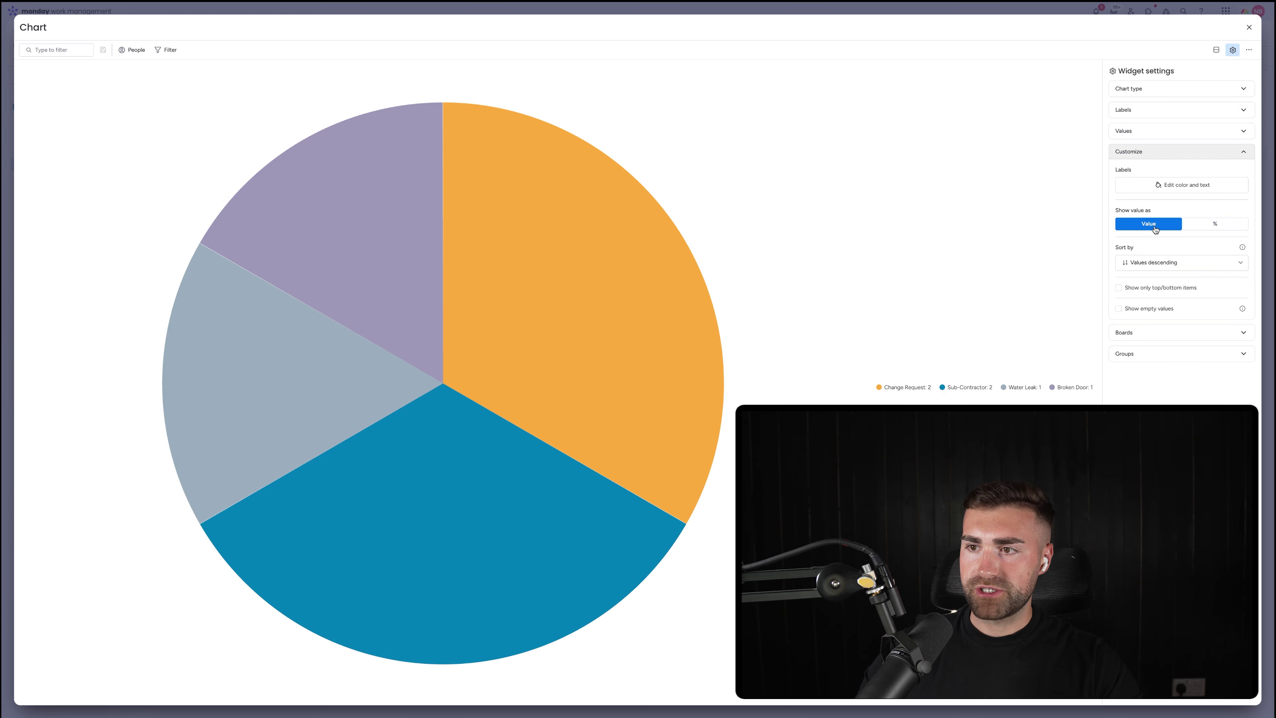
click(1215, 224)
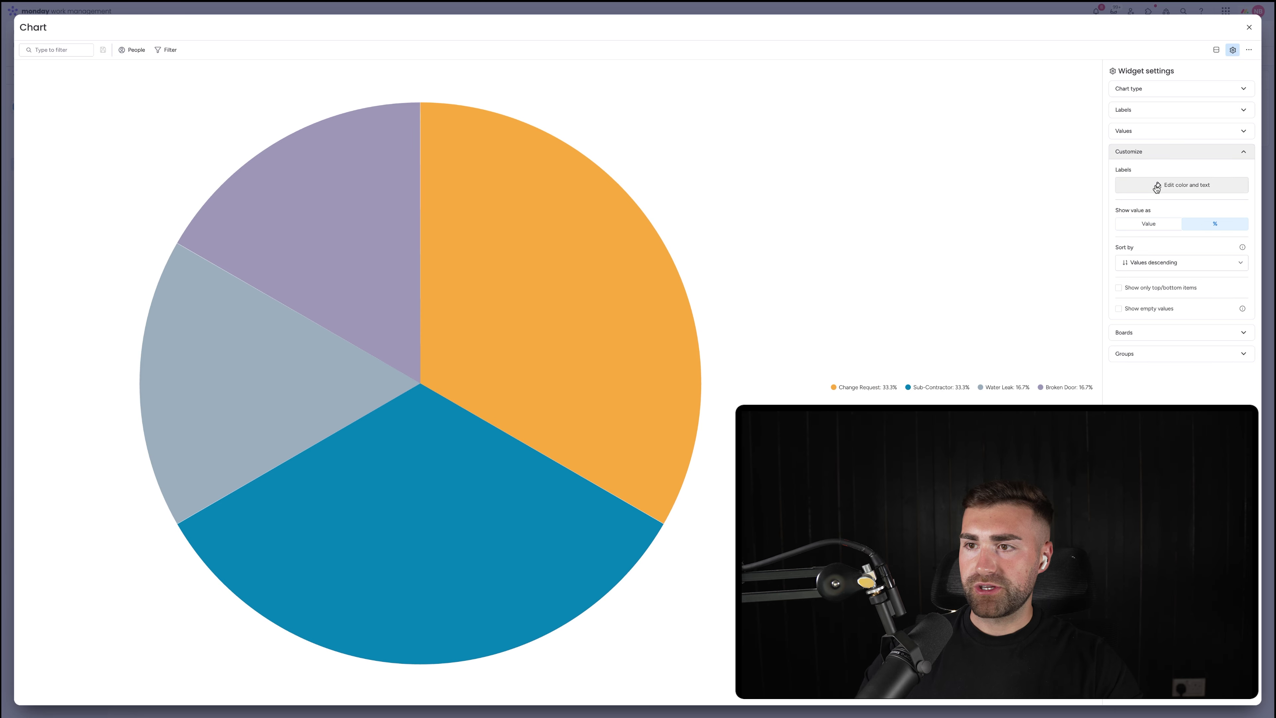
click(1128, 332)
click(1148, 260)
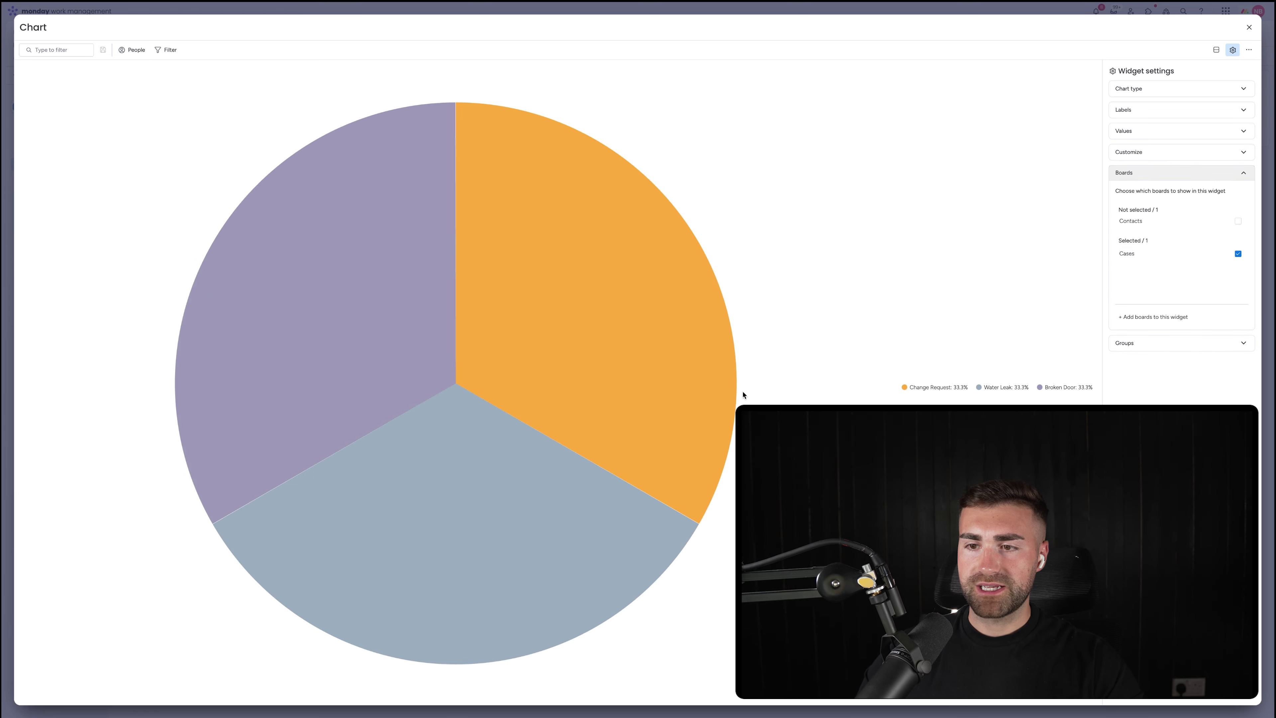
Title the pie chart 'Cases By Type As %' and review its groups, labels and values
click(35, 29)
text(Cases By Type)
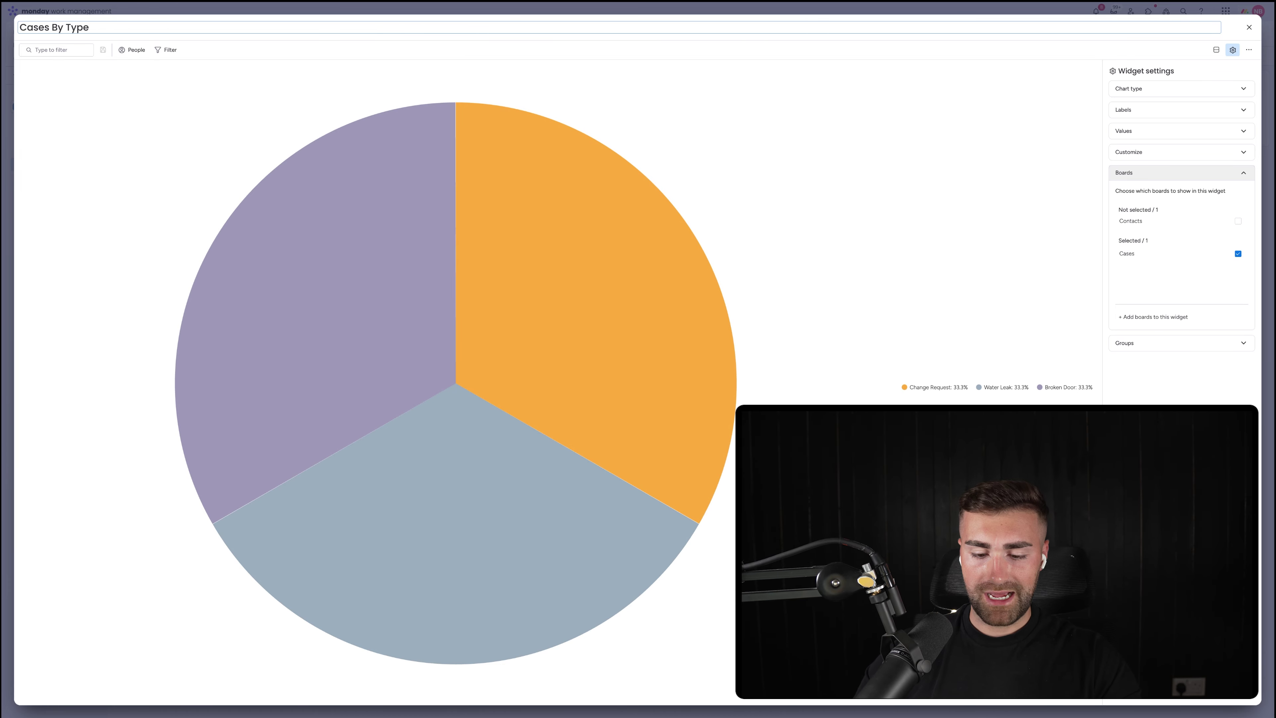
text( As %)
key(Return)
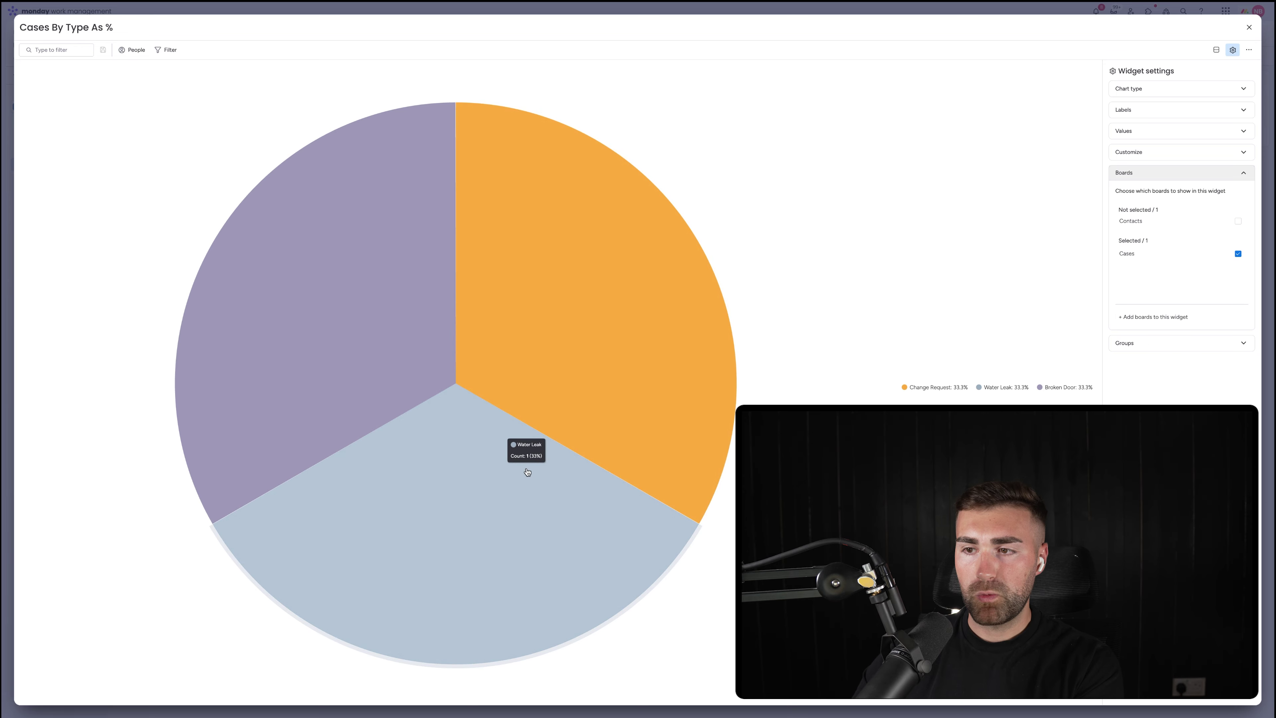
click(1126, 343)
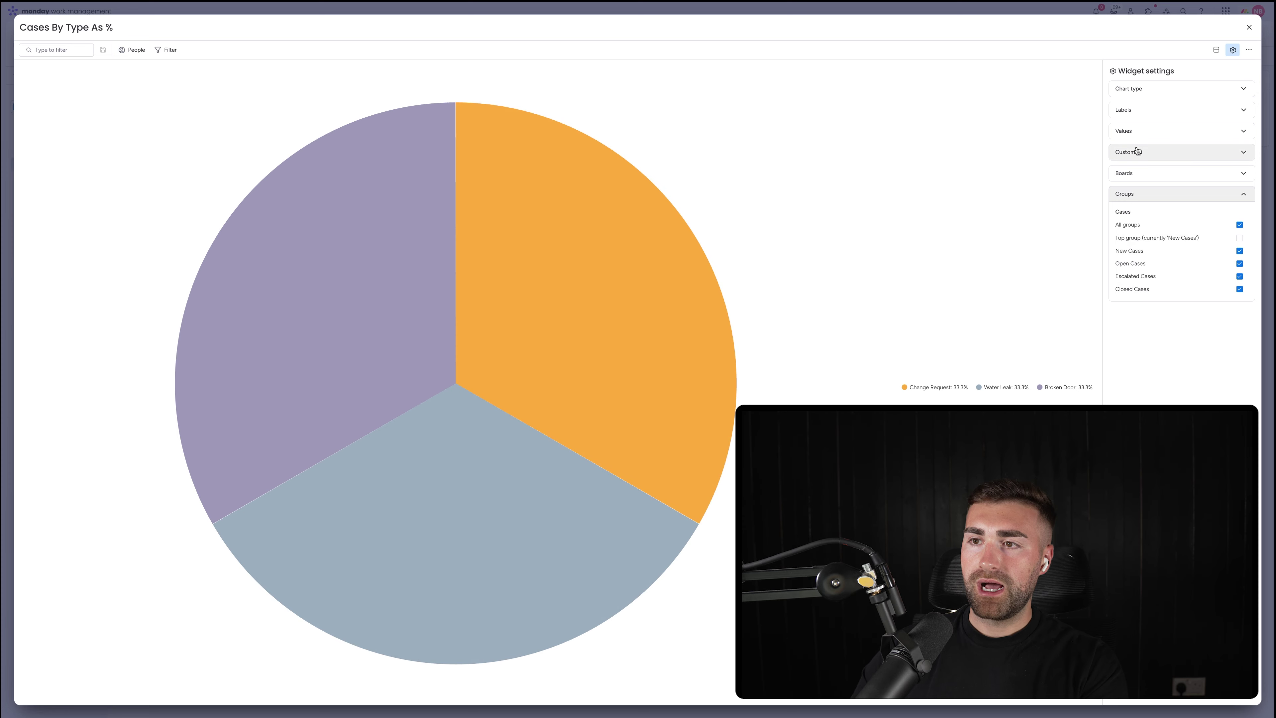
click(1135, 113)
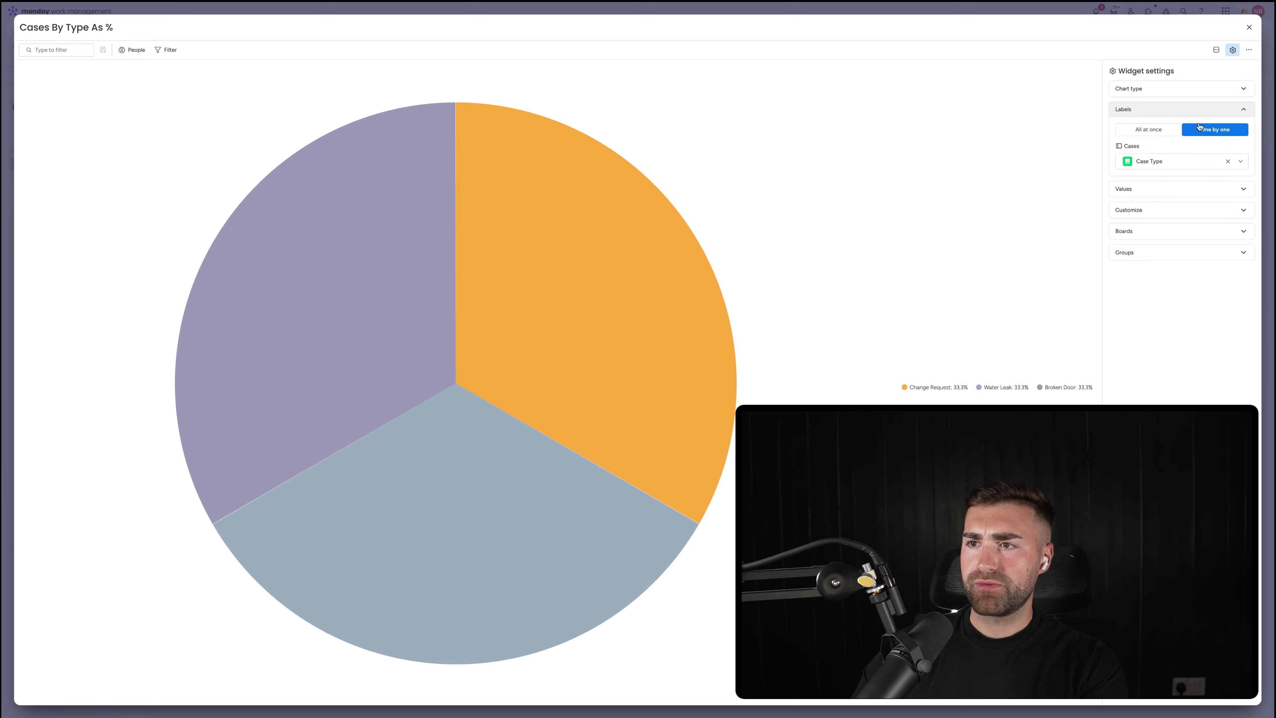
click(1154, 188)
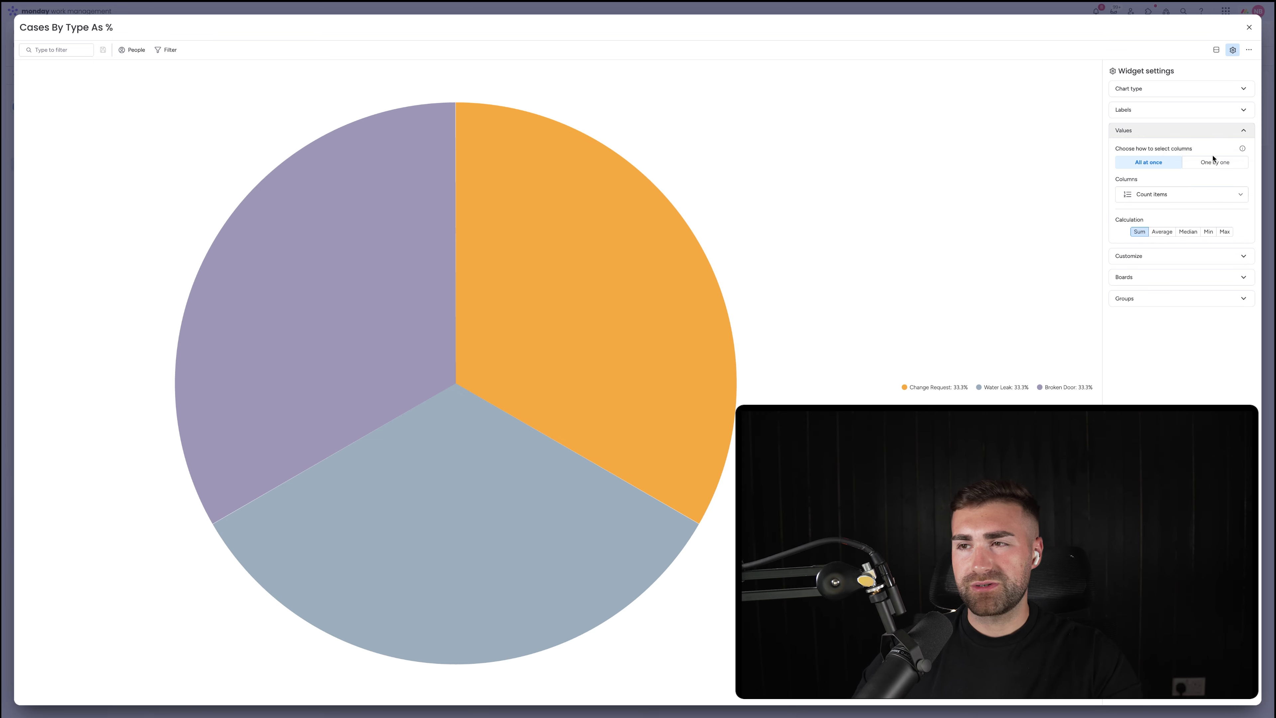
click(1249, 30)
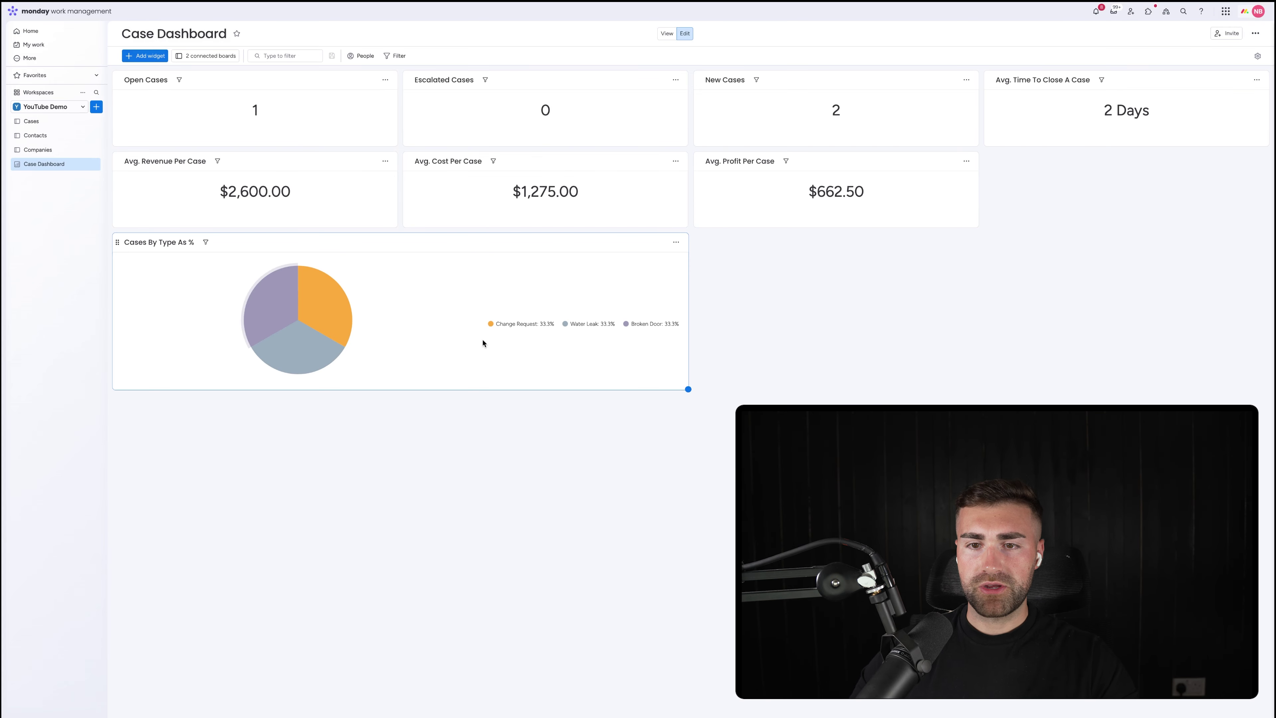
Shrink the Cases By Type As % pie and place it beside Avg. Profit Per Case, then open Item 3's Case Type cell
drag(687, 389, 349, 335)
drag(119, 242, 997, 166)
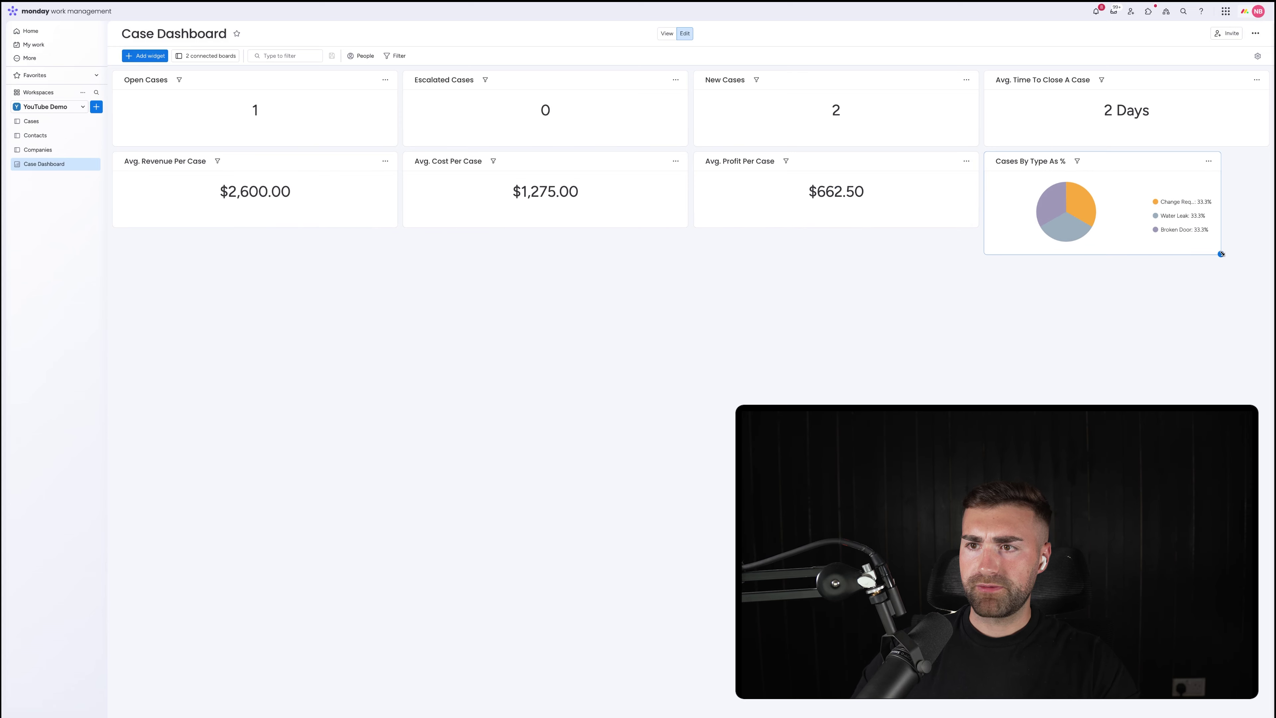
drag(1222, 251, 1250, 227)
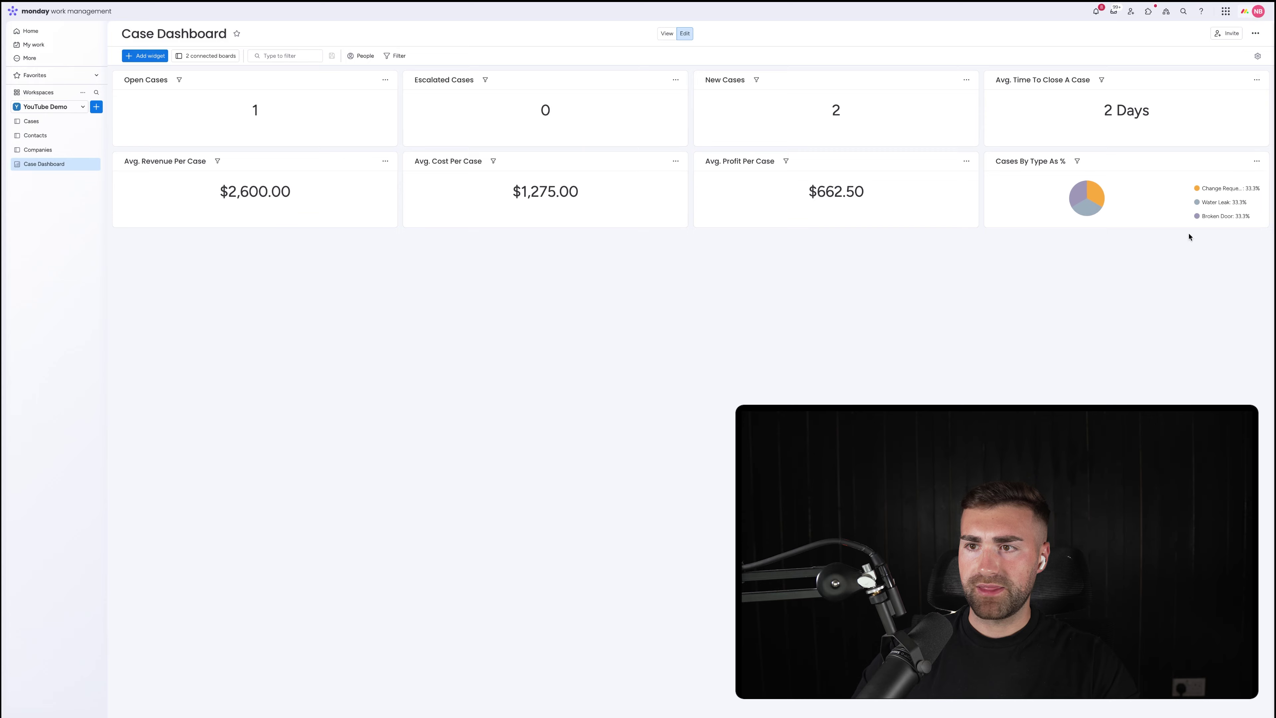
click(49, 124)
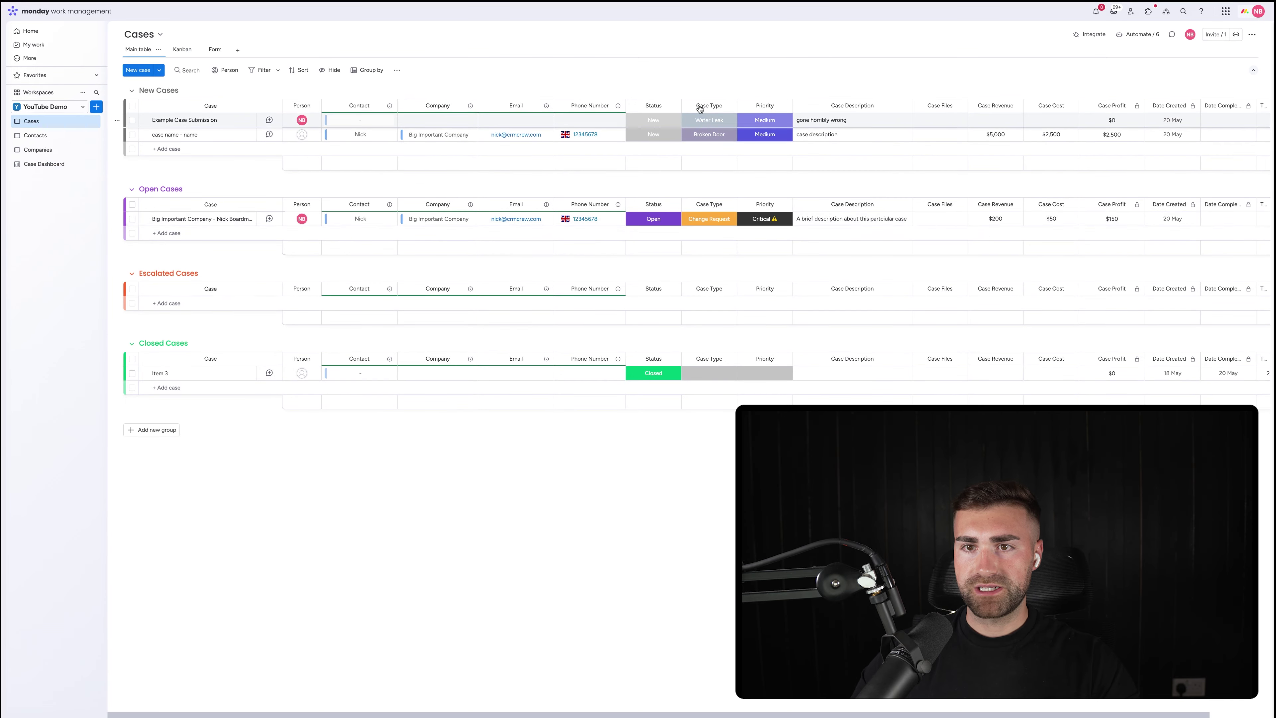
click(716, 373)
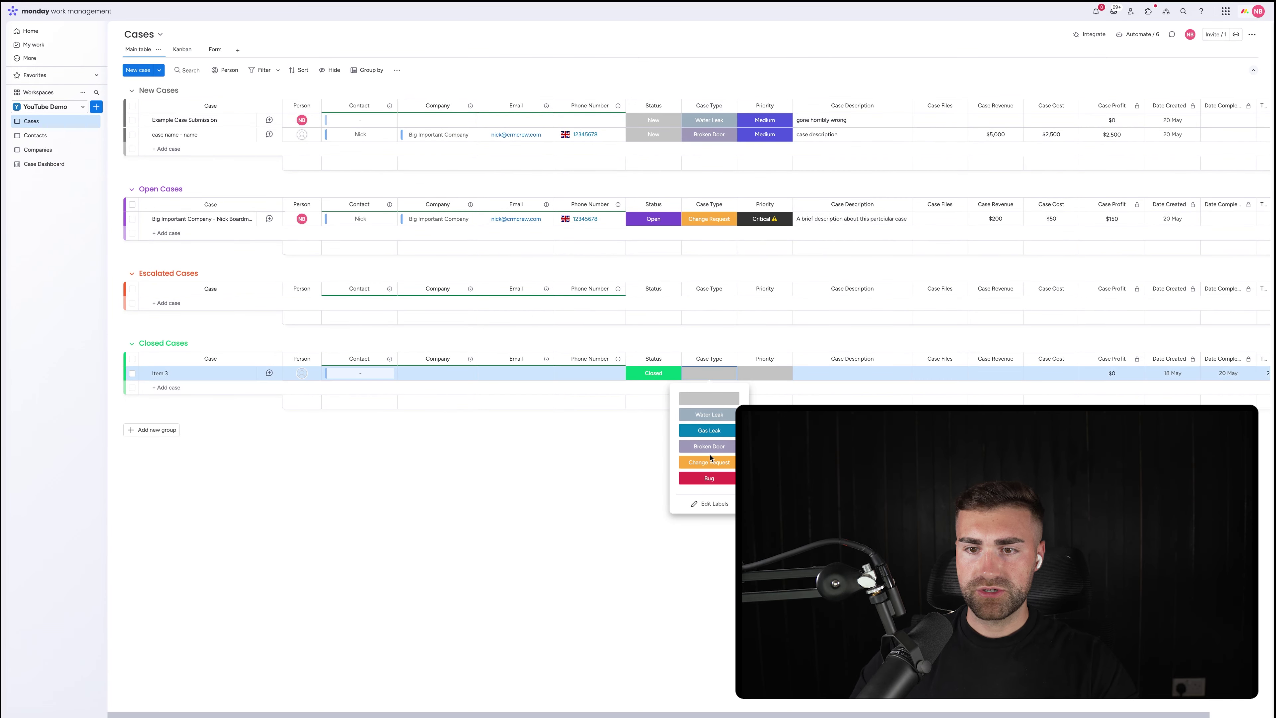
Set Item 3's case type to Bug and go back to the Case Dashboard
click(708, 478)
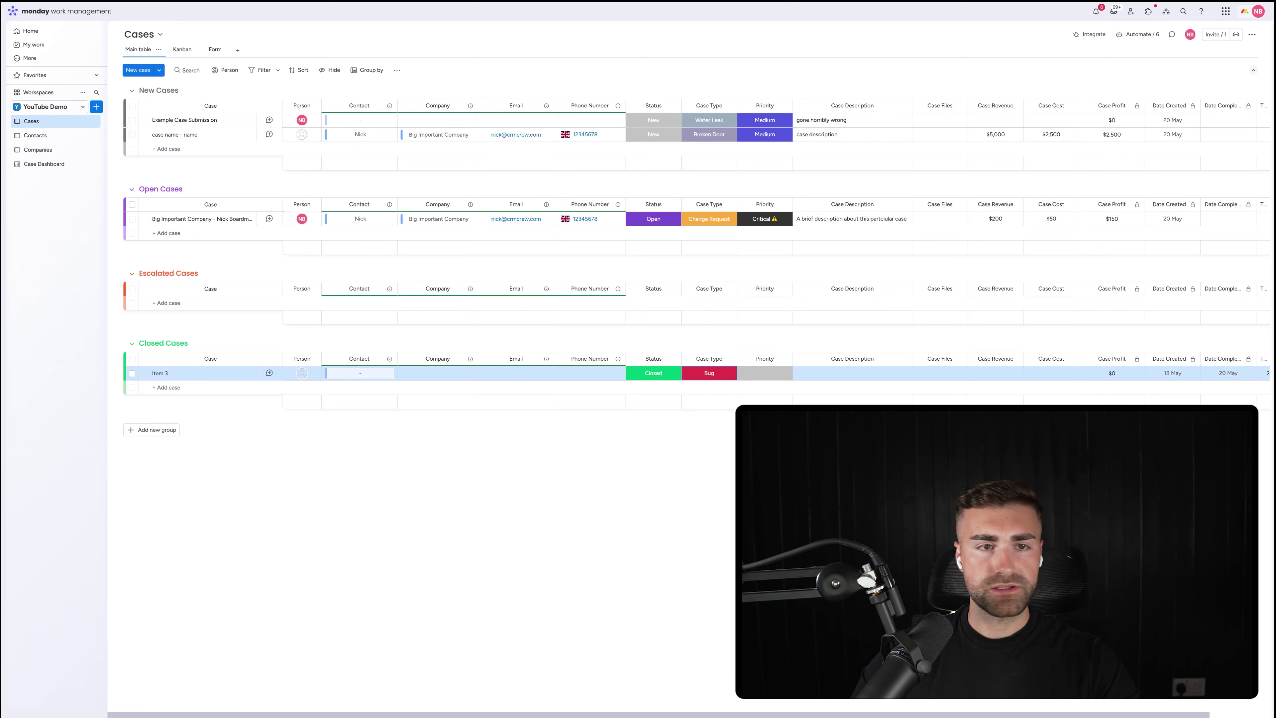
click(44, 164)
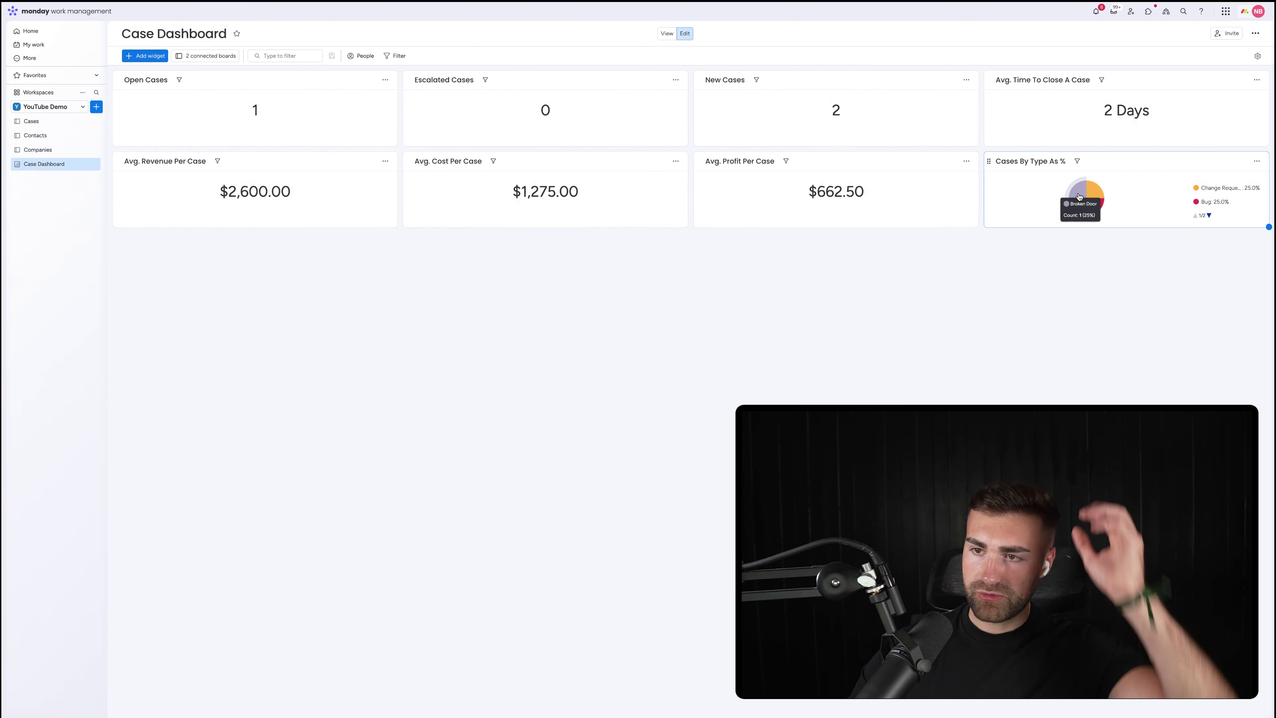
mouse_move(1100, 213)
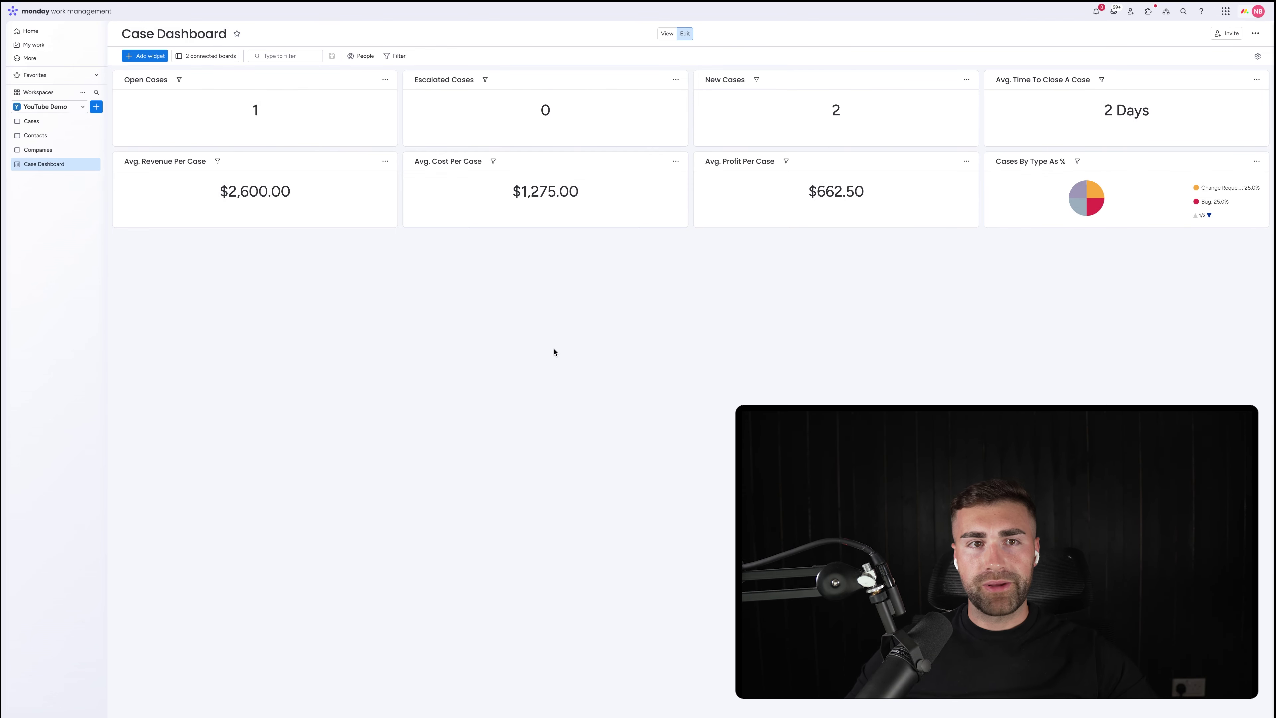
Add a chart widget titled 'No. Cases Created Per Month' and open it full screen
click(137, 56)
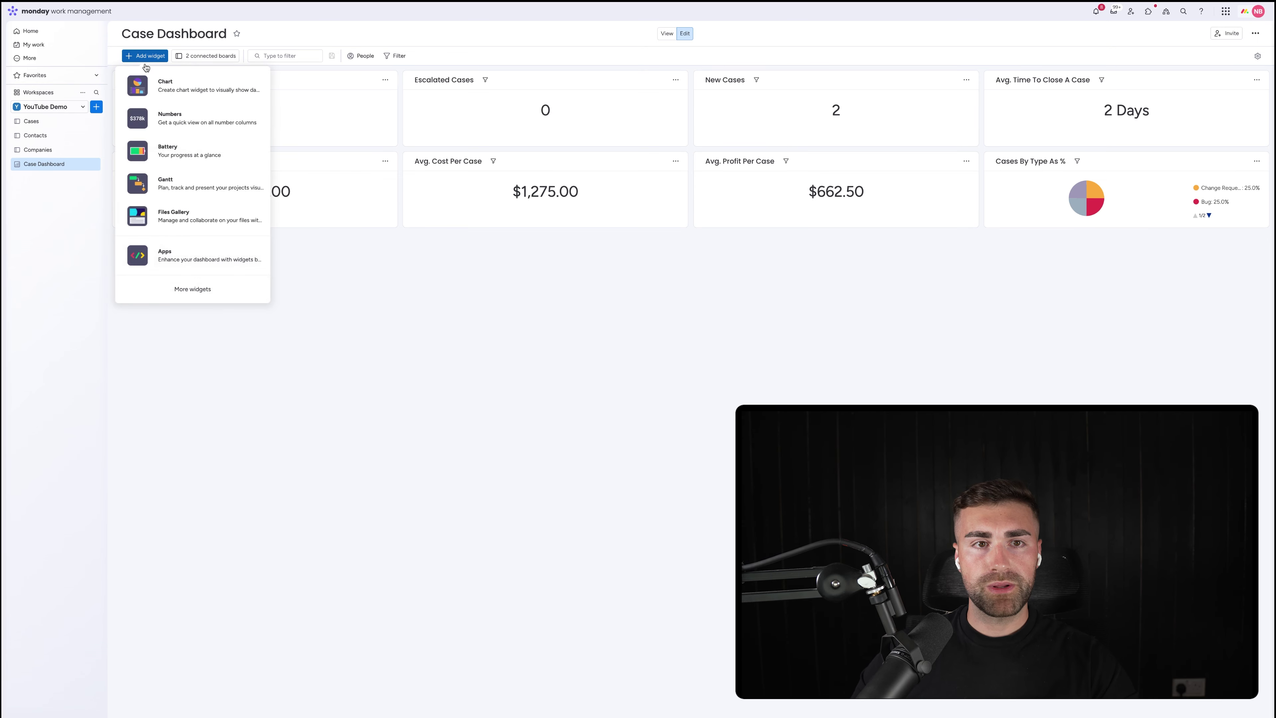
click(171, 91)
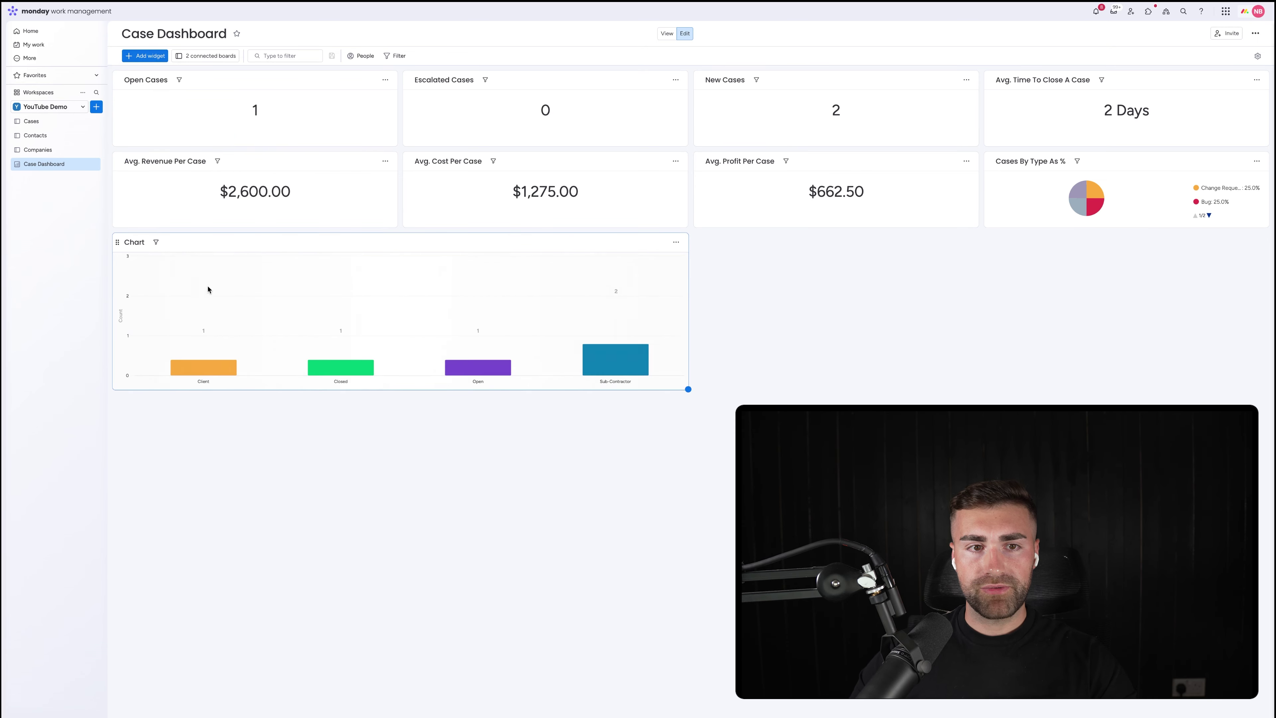
click(133, 243)
key(ctrl+a)
text(N)
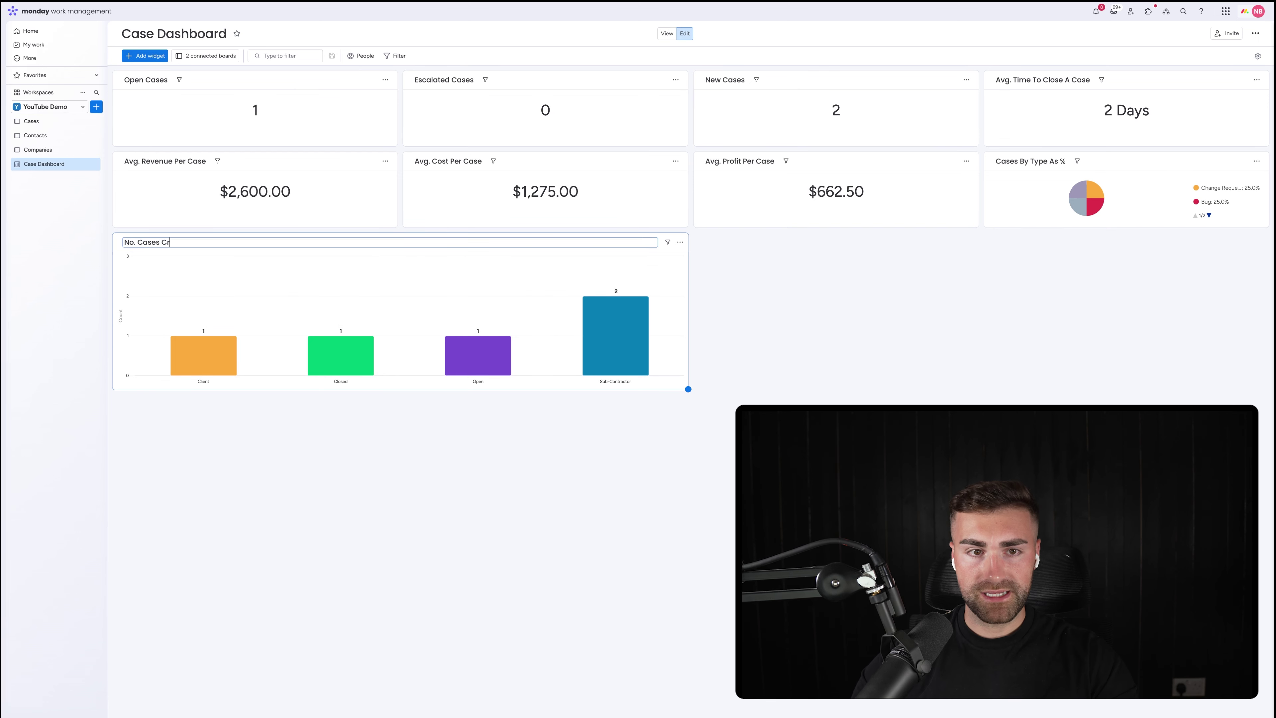
text(o. Cases Created Per Month)
key(Return)
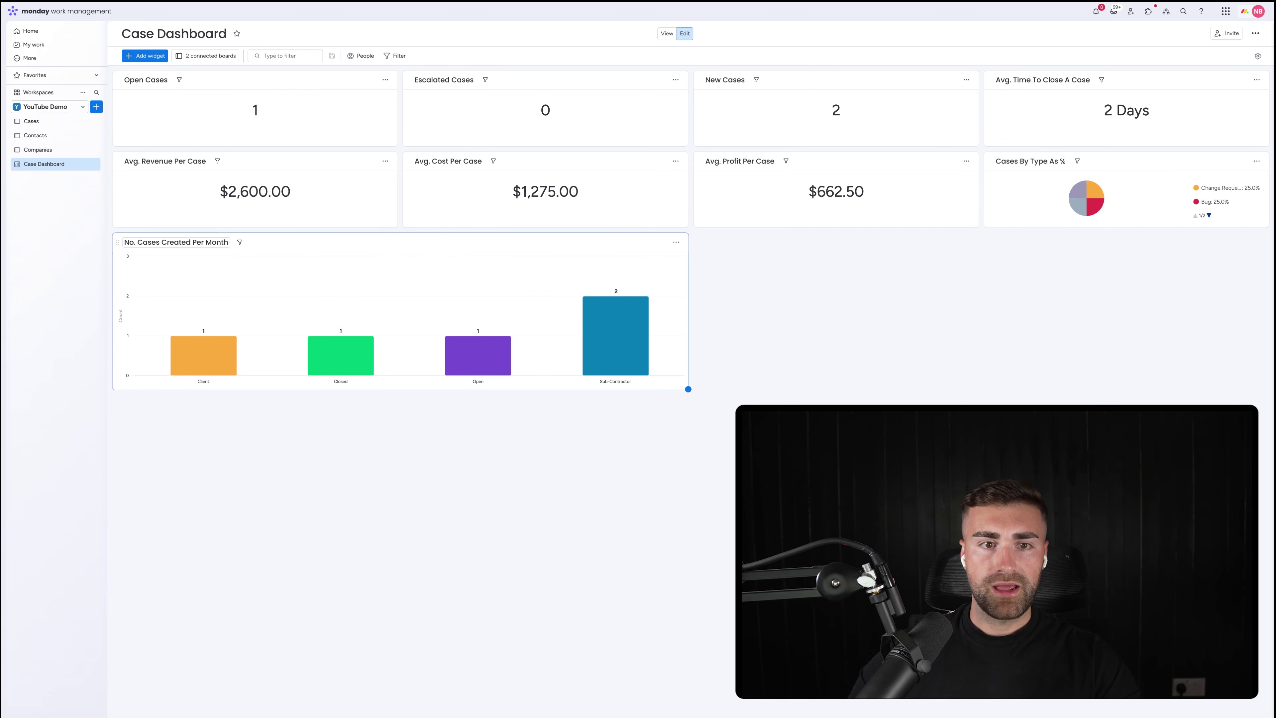
click(676, 242)
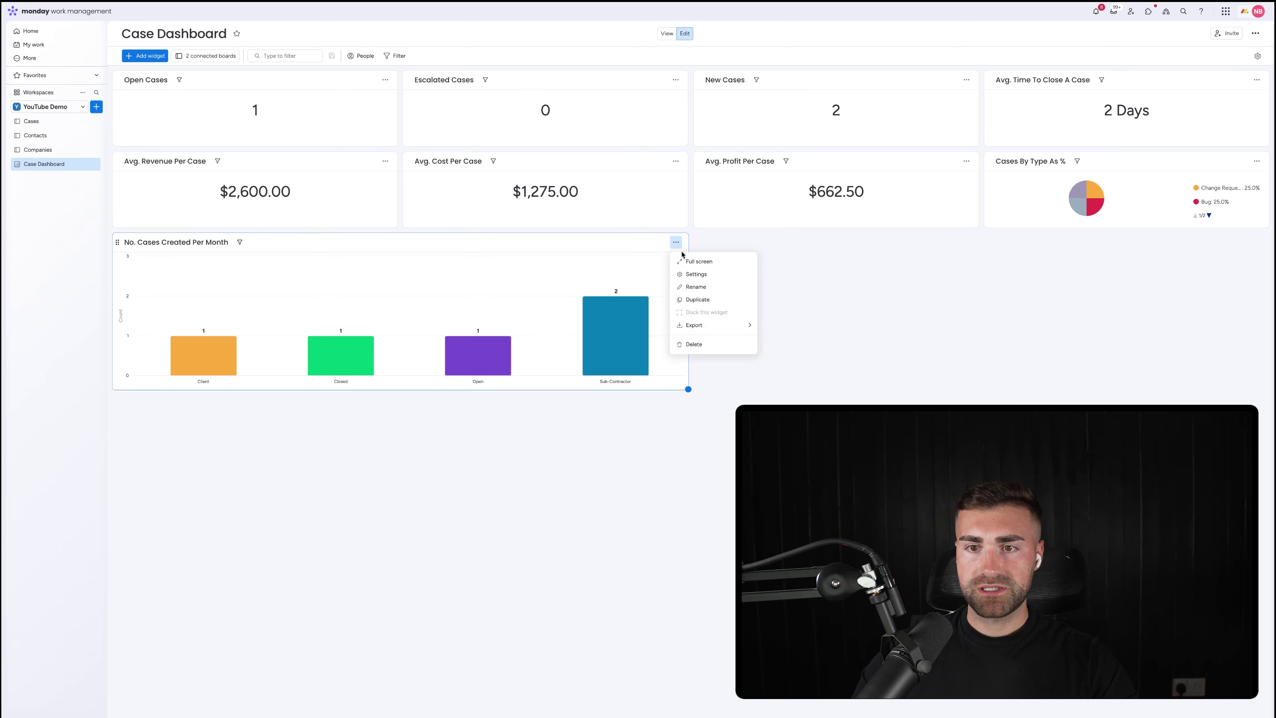
click(693, 278)
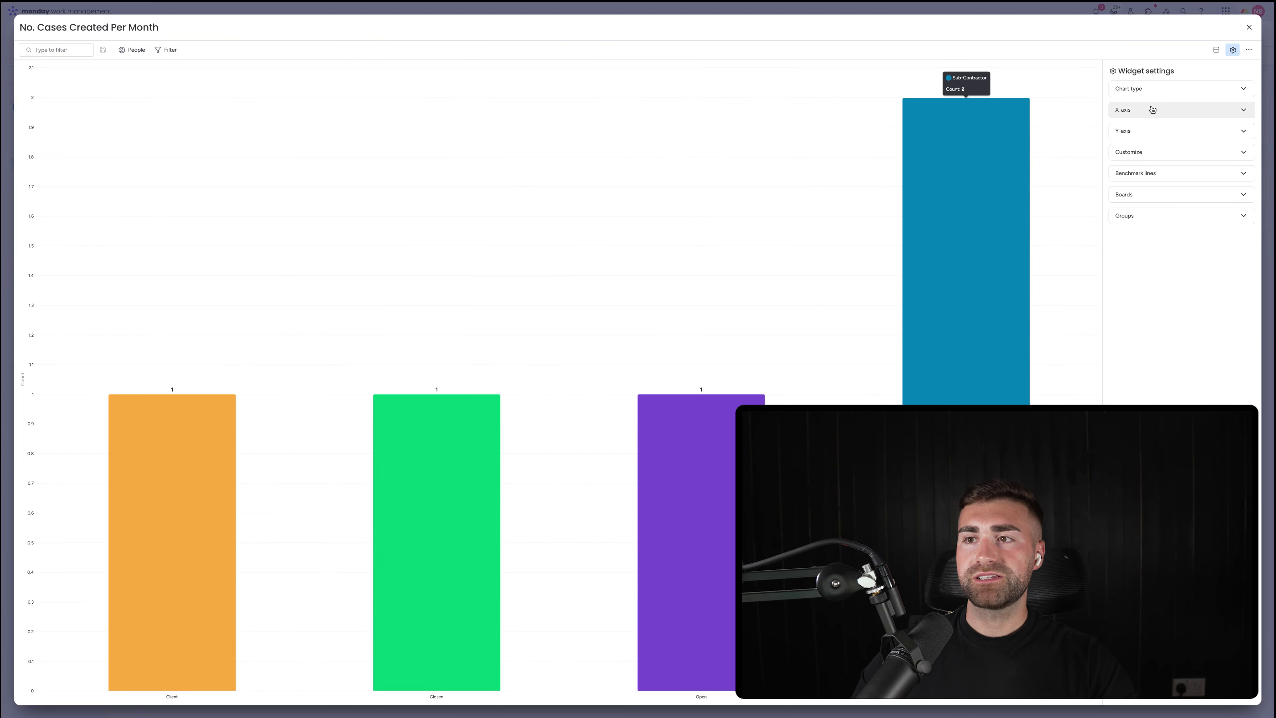
Restrict the chart's data to the Cases board by unchecking Contacts
click(1147, 89)
click(1148, 90)
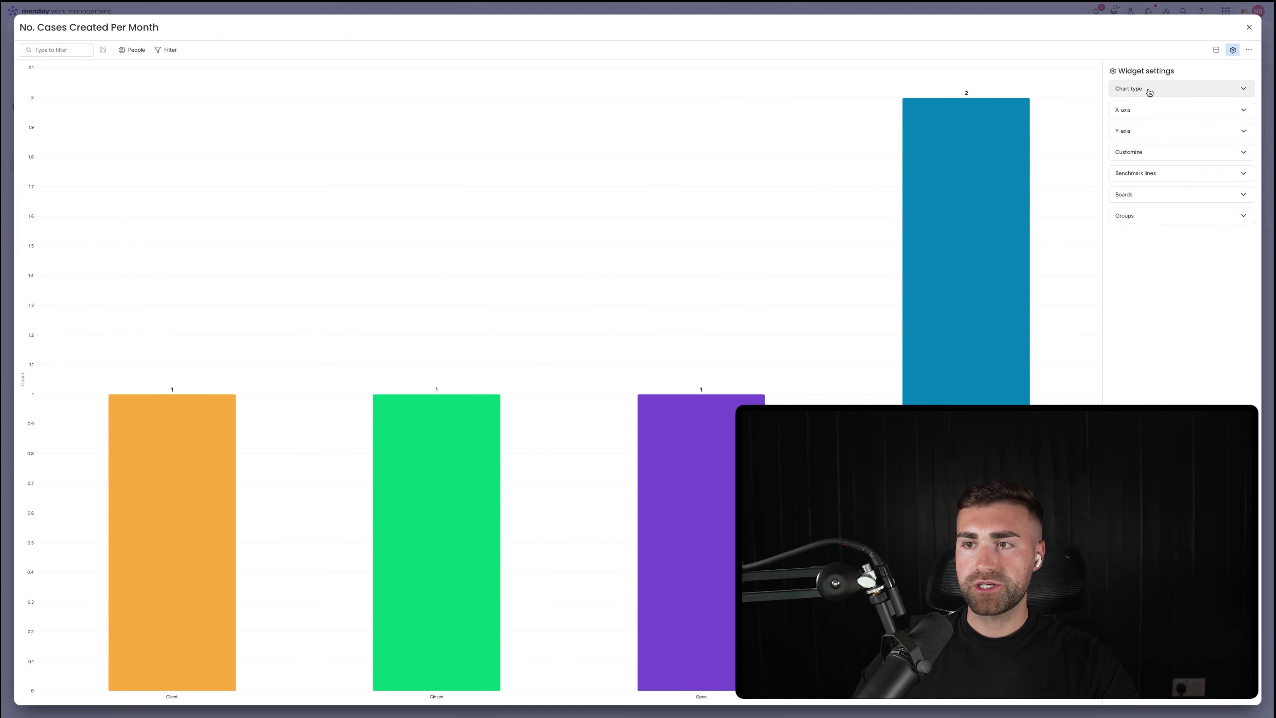
click(1147, 112)
click(1204, 131)
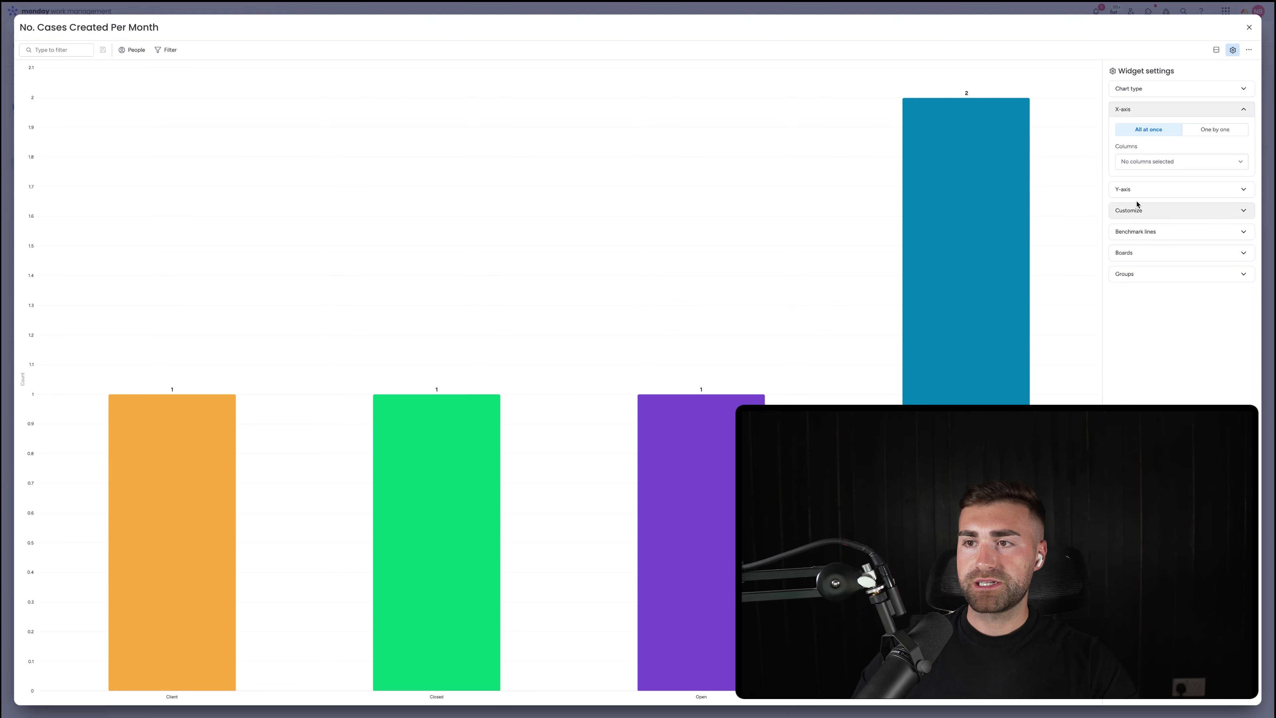
click(1135, 111)
click(1133, 194)
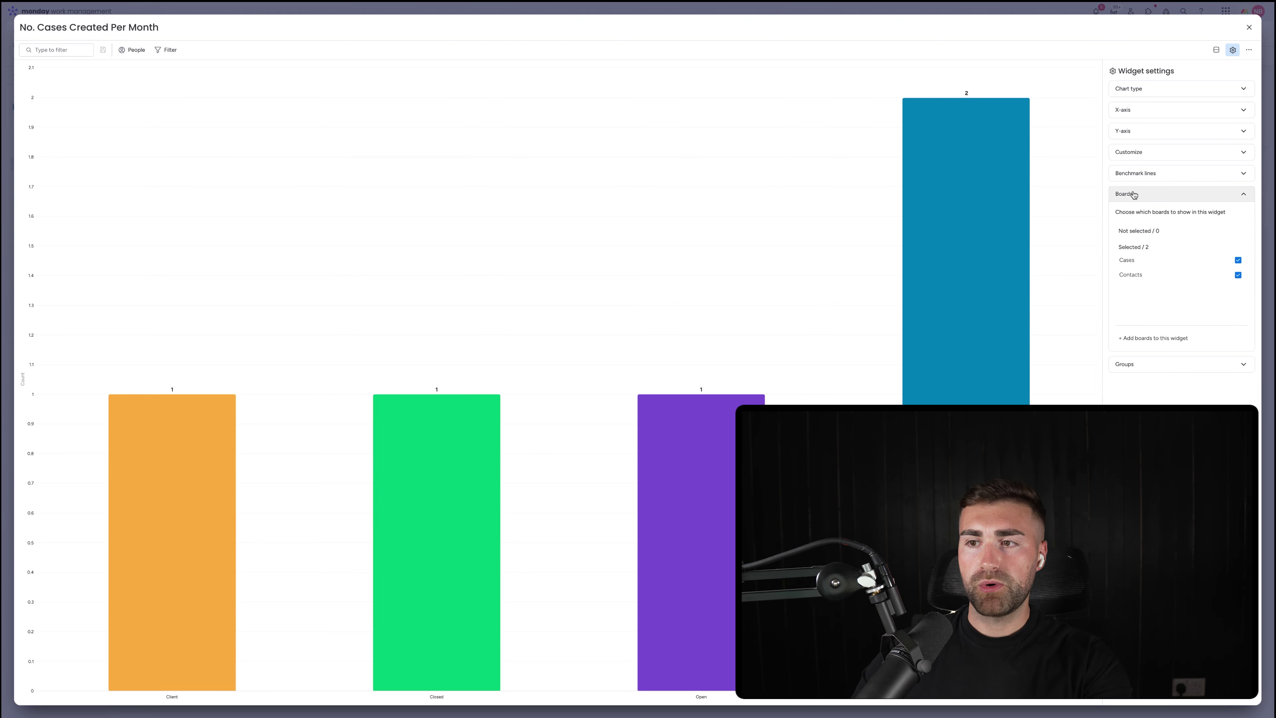
click(1143, 275)
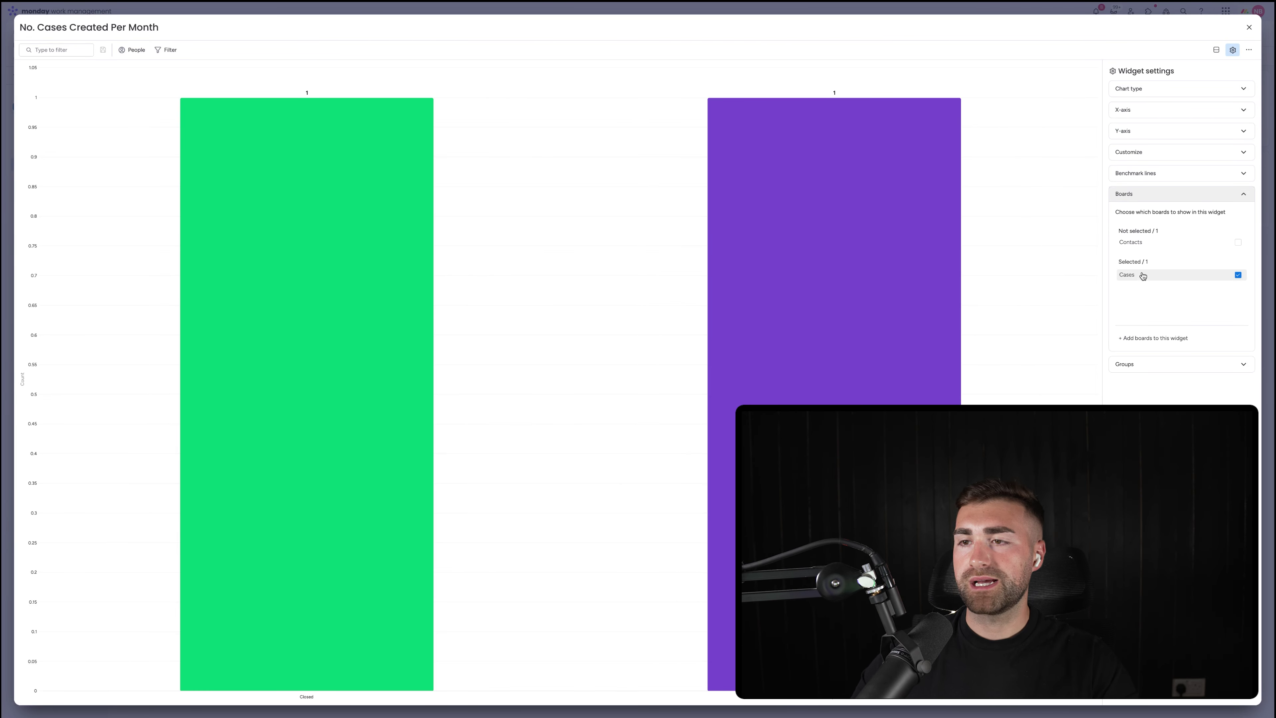
Plot cases by Date Created on the X-axis, keeping the Y-axis as Count items
click(1144, 195)
click(1130, 111)
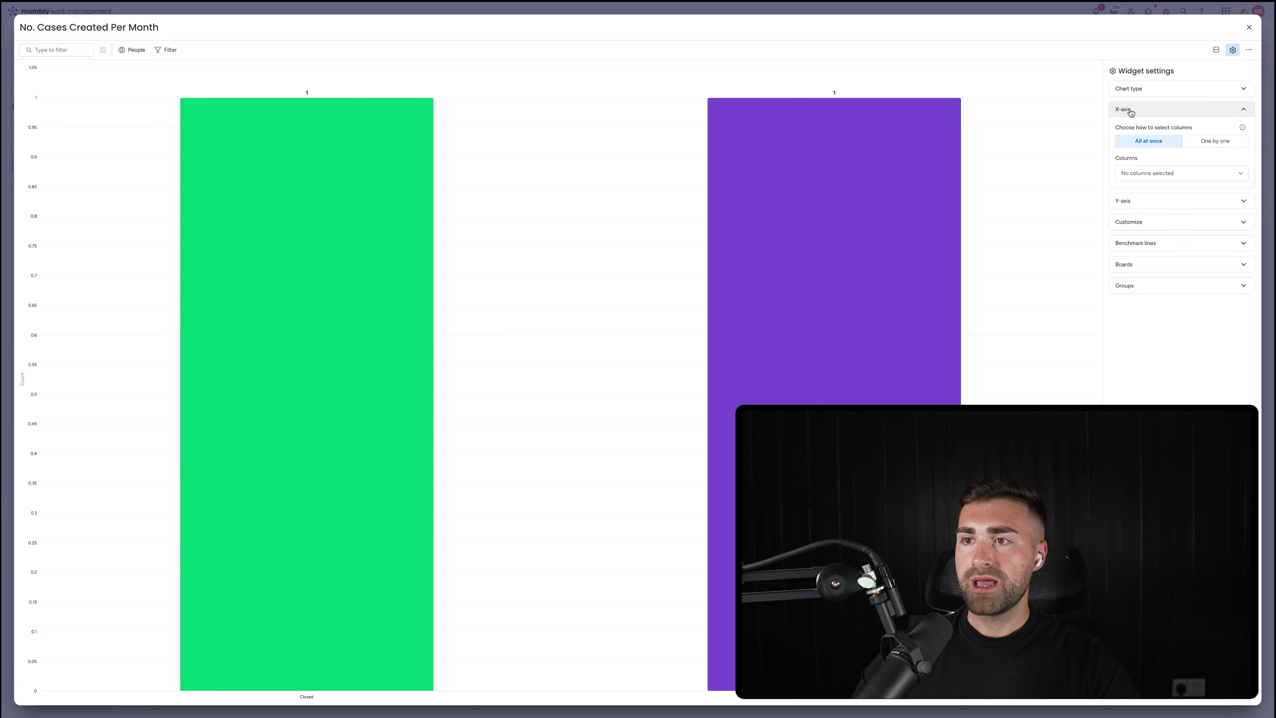
click(1215, 141)
click(1164, 165)
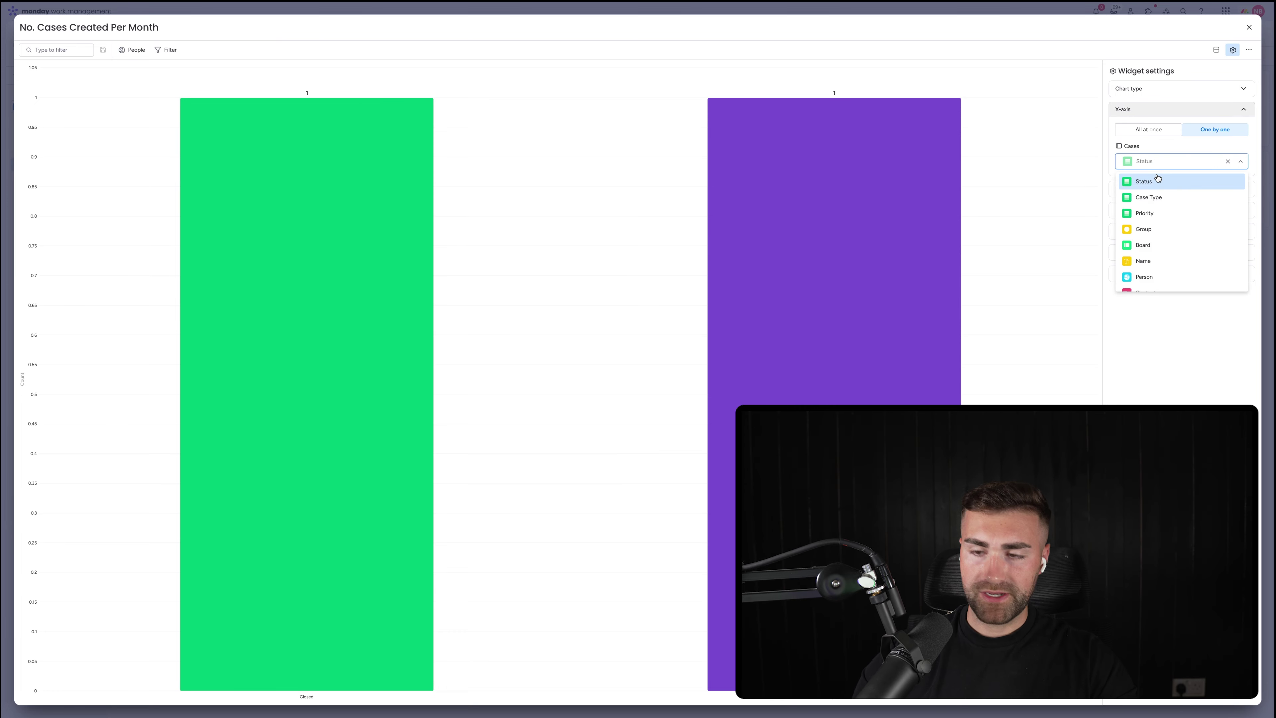
text(date)
click(1142, 183)
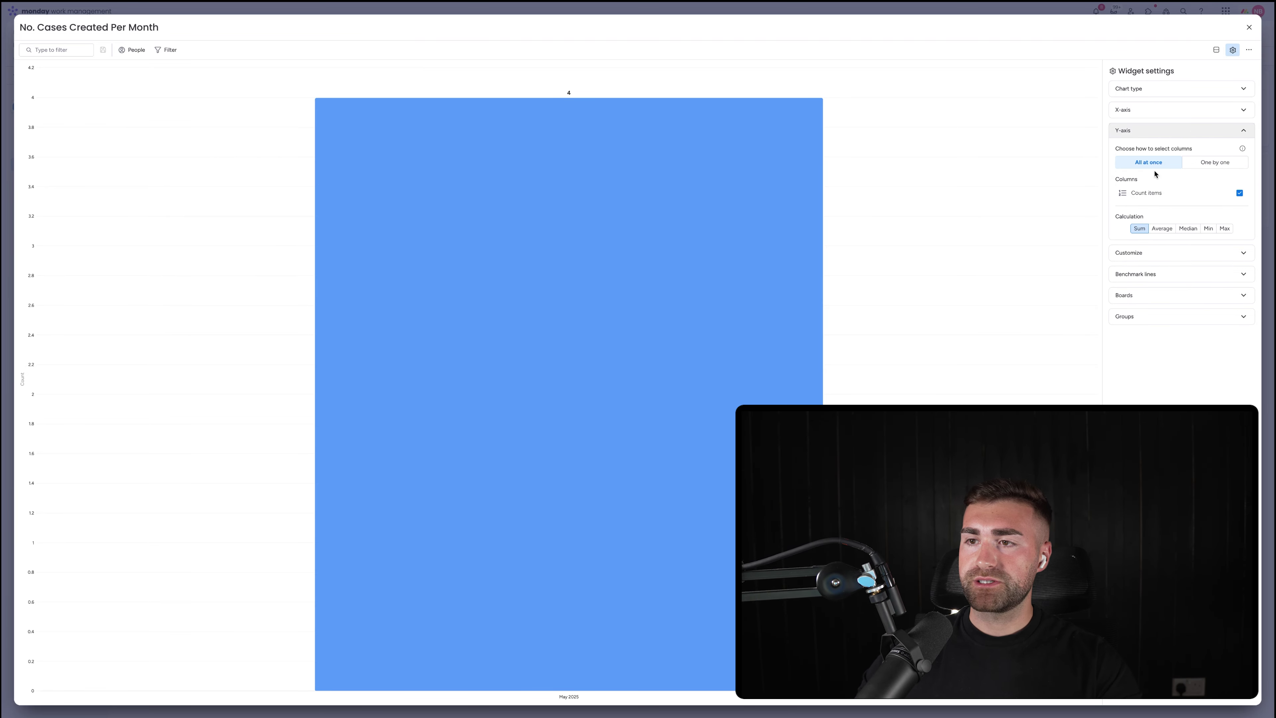
click(1208, 163)
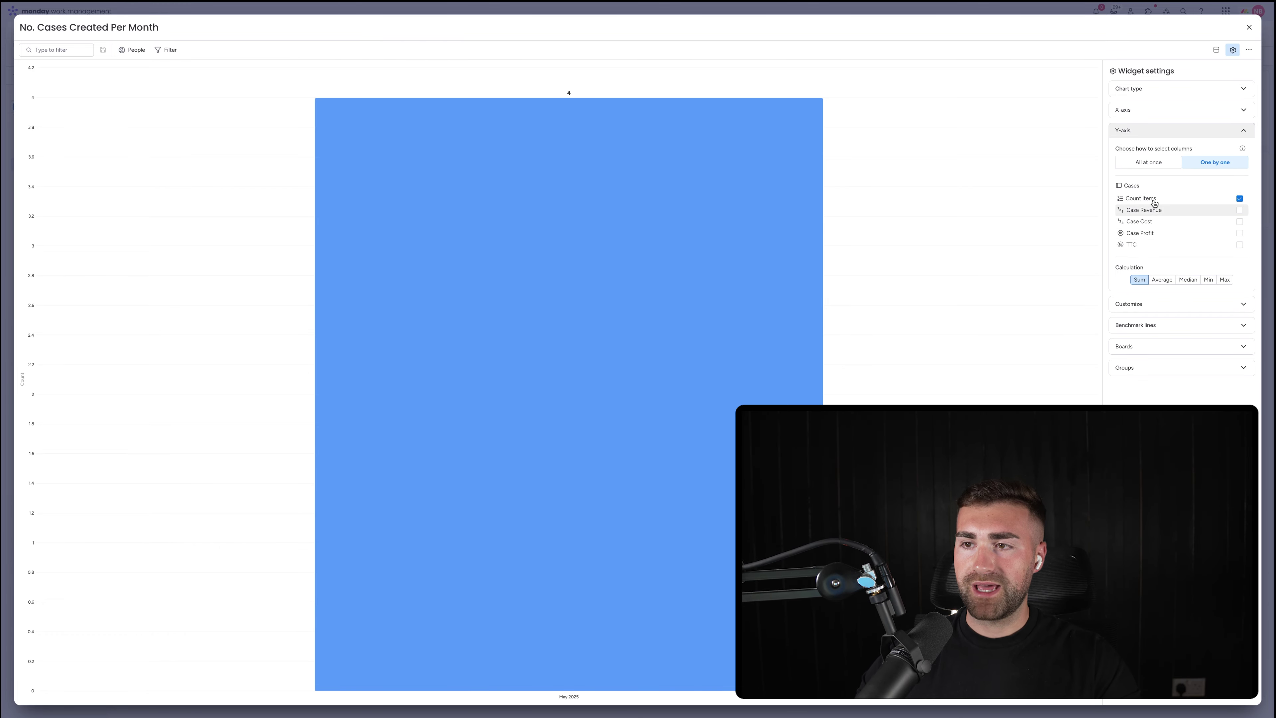
click(1145, 160)
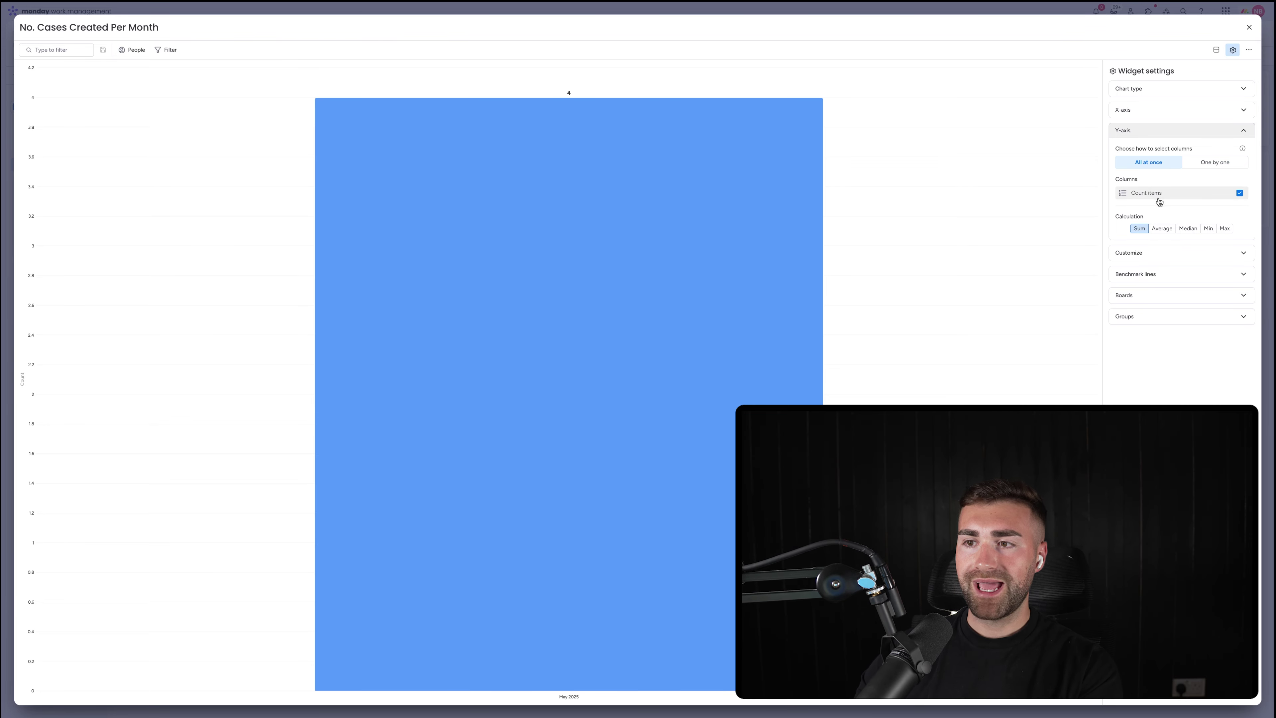
click(1145, 258)
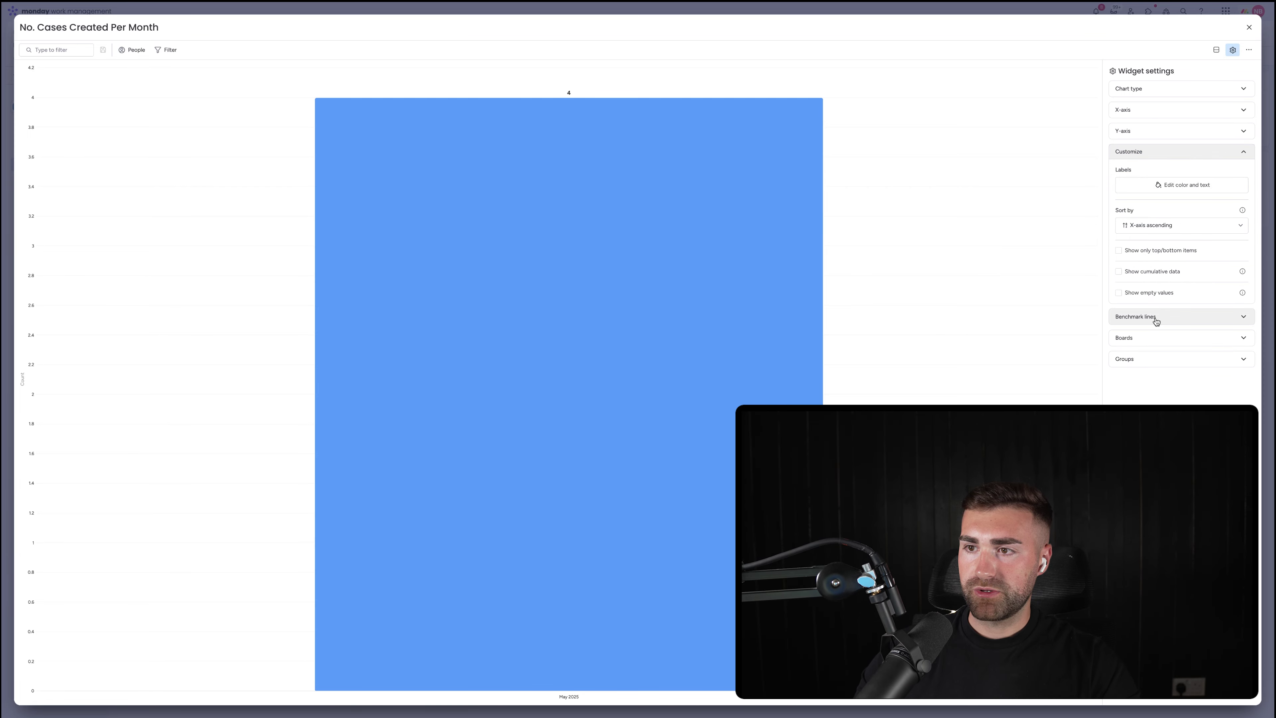
Add a benchmark line at 20 labelled Minimum
click(1142, 316)
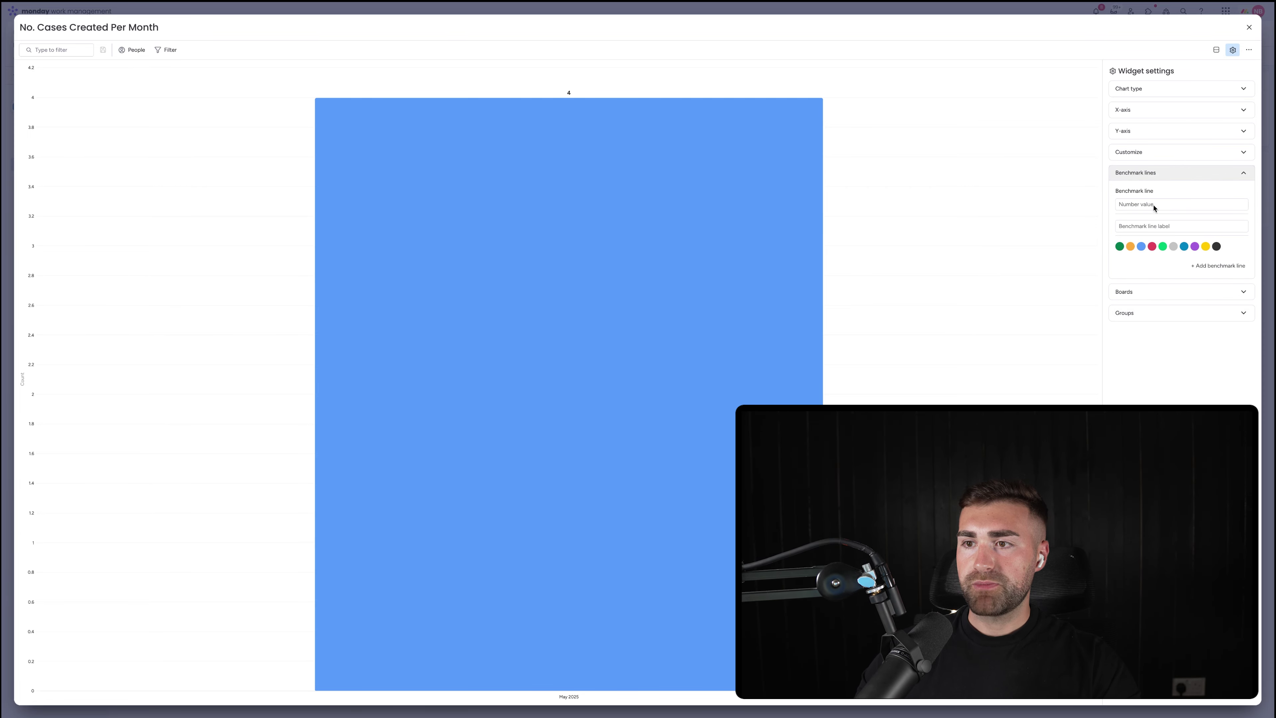
click(1147, 204)
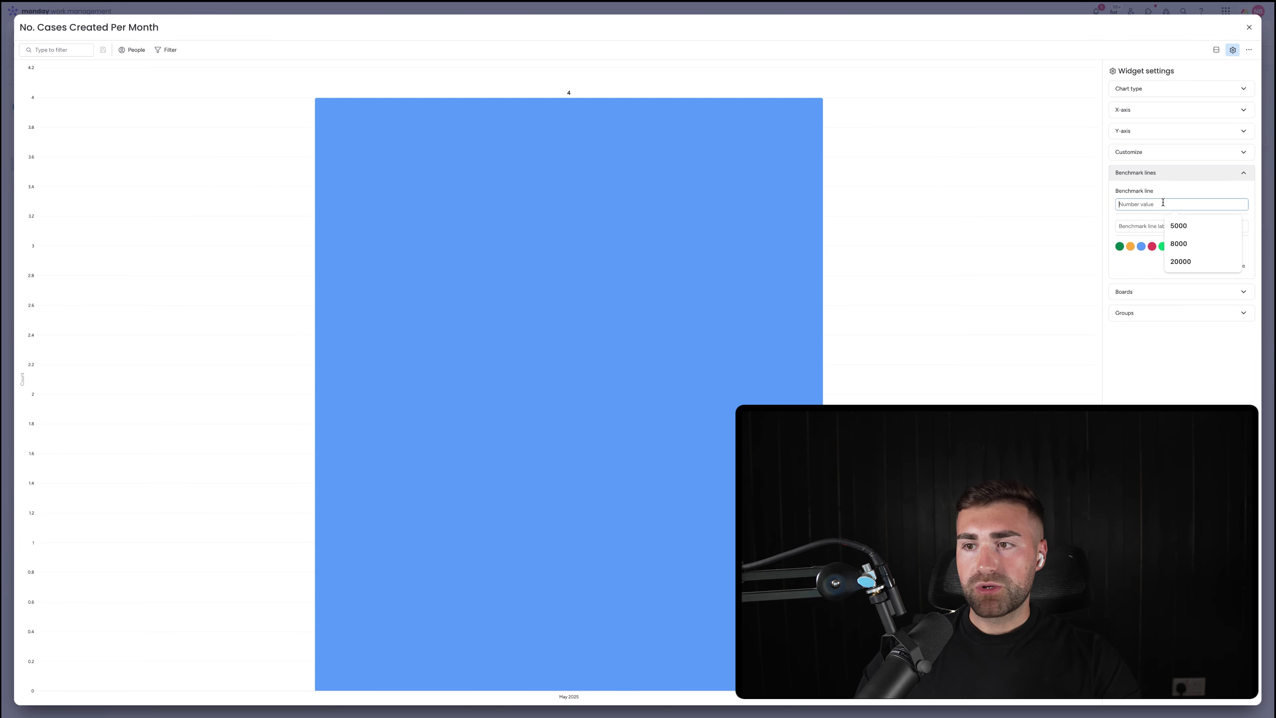
text(20)
click(1143, 226)
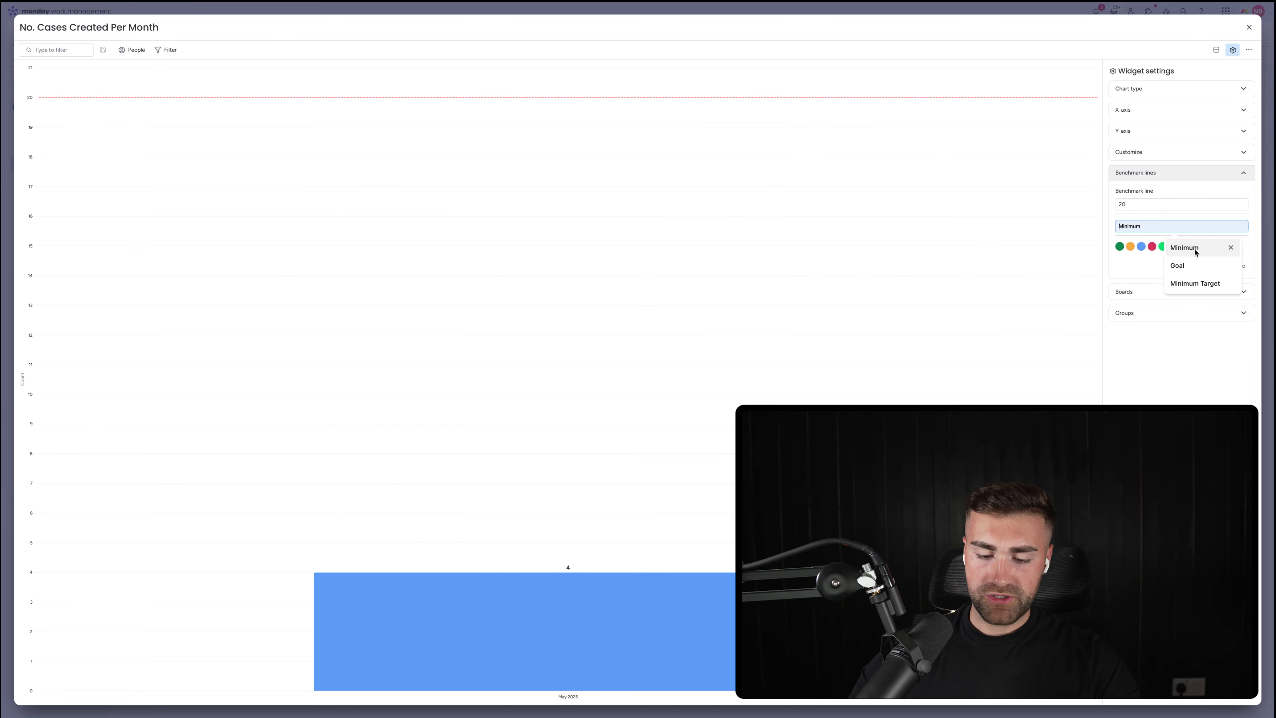
click(1194, 248)
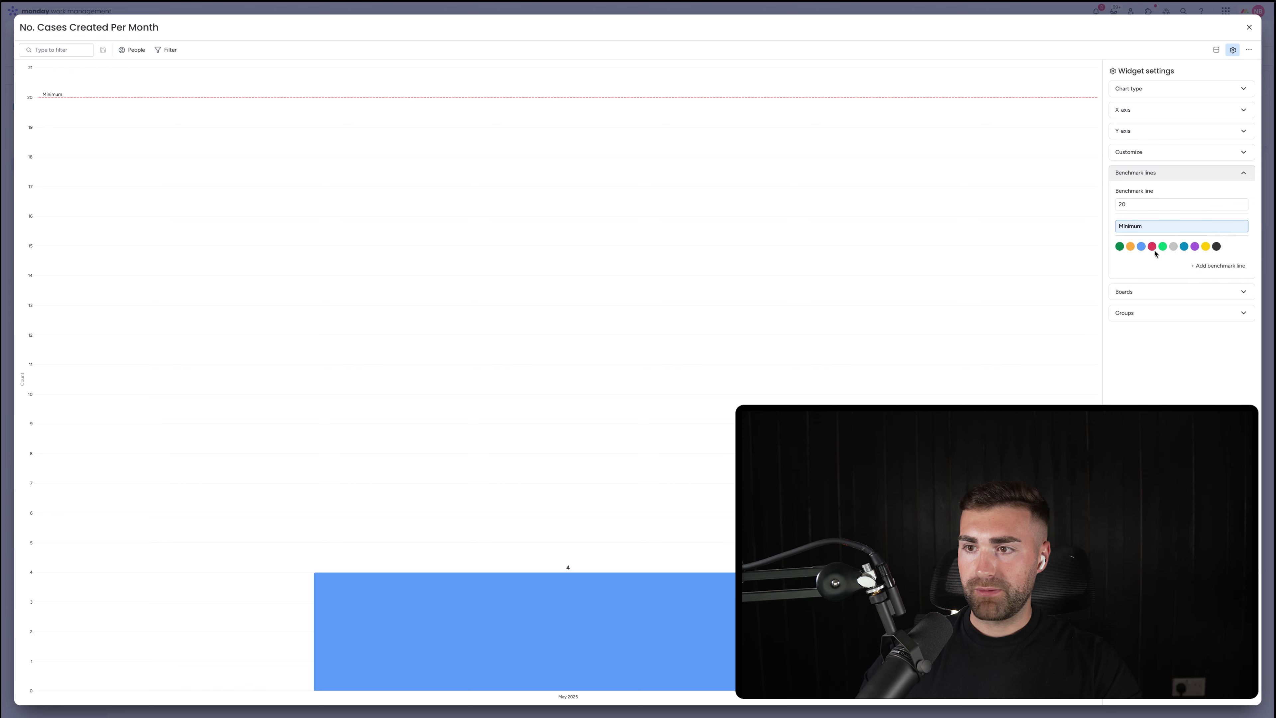
Add a second, green benchmark line at 50 labelled Optimal
click(1206, 266)
click(1146, 278)
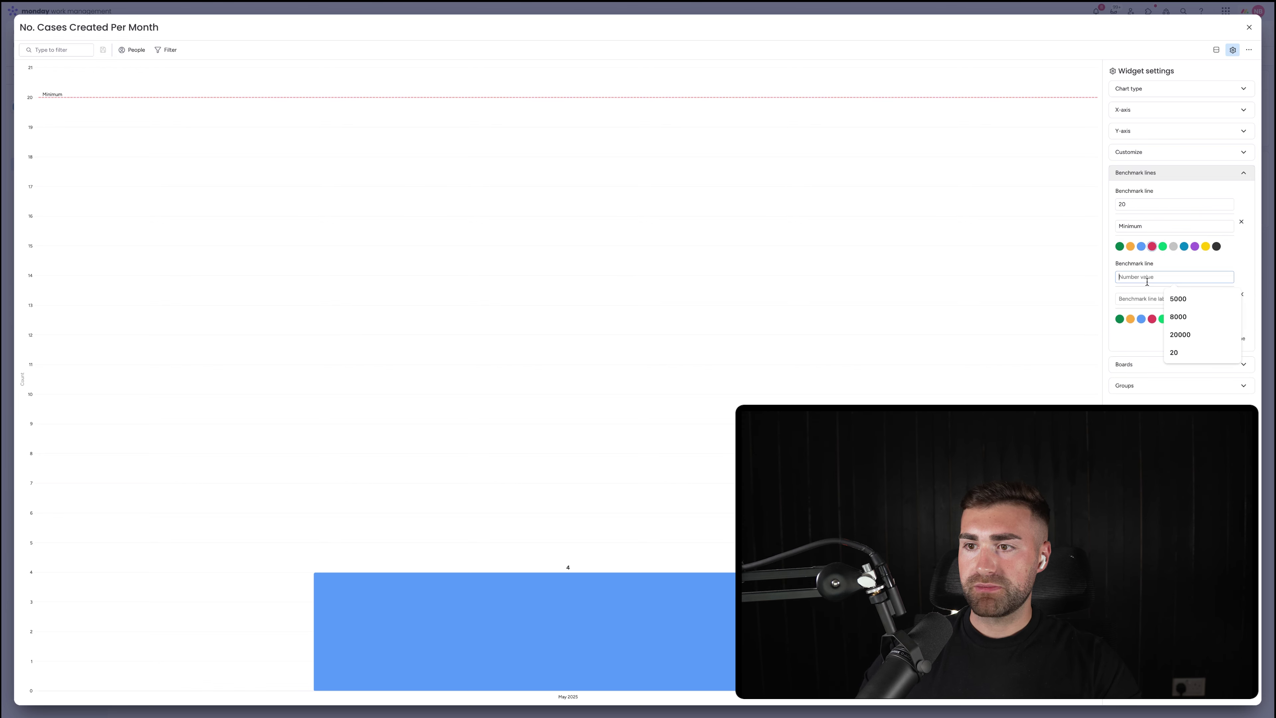
text(Optimal)
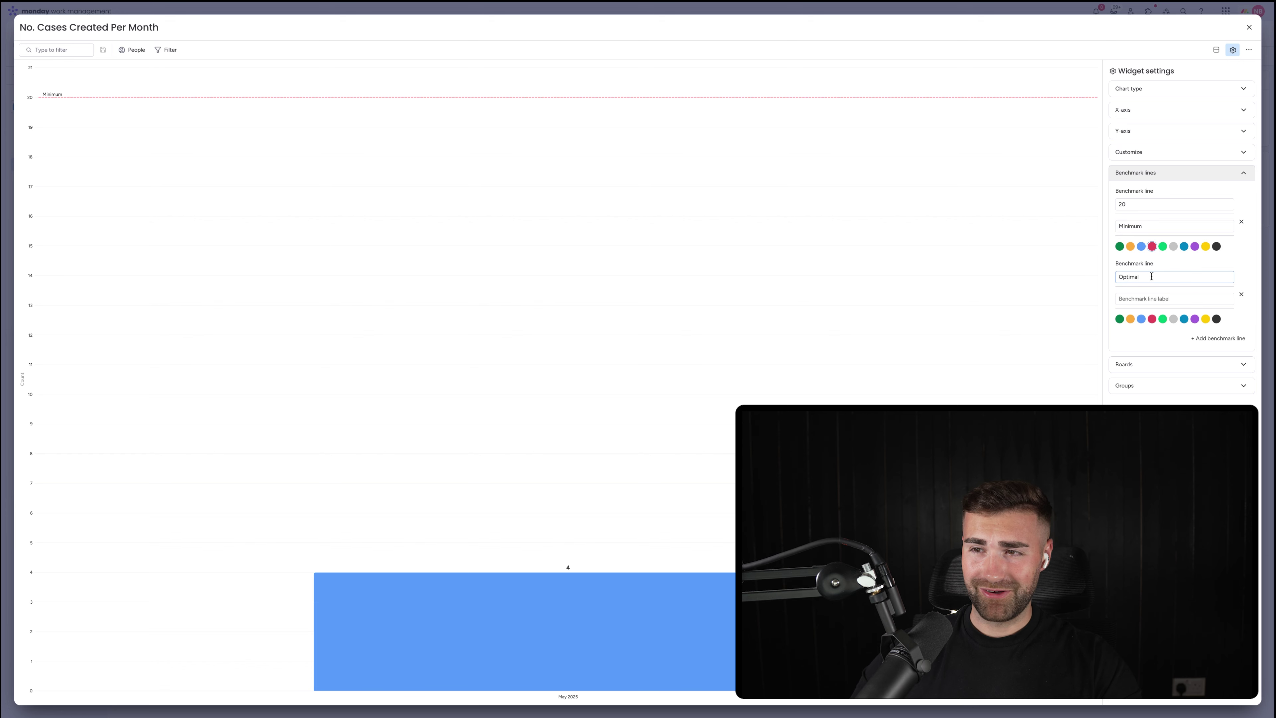
key(Tab)
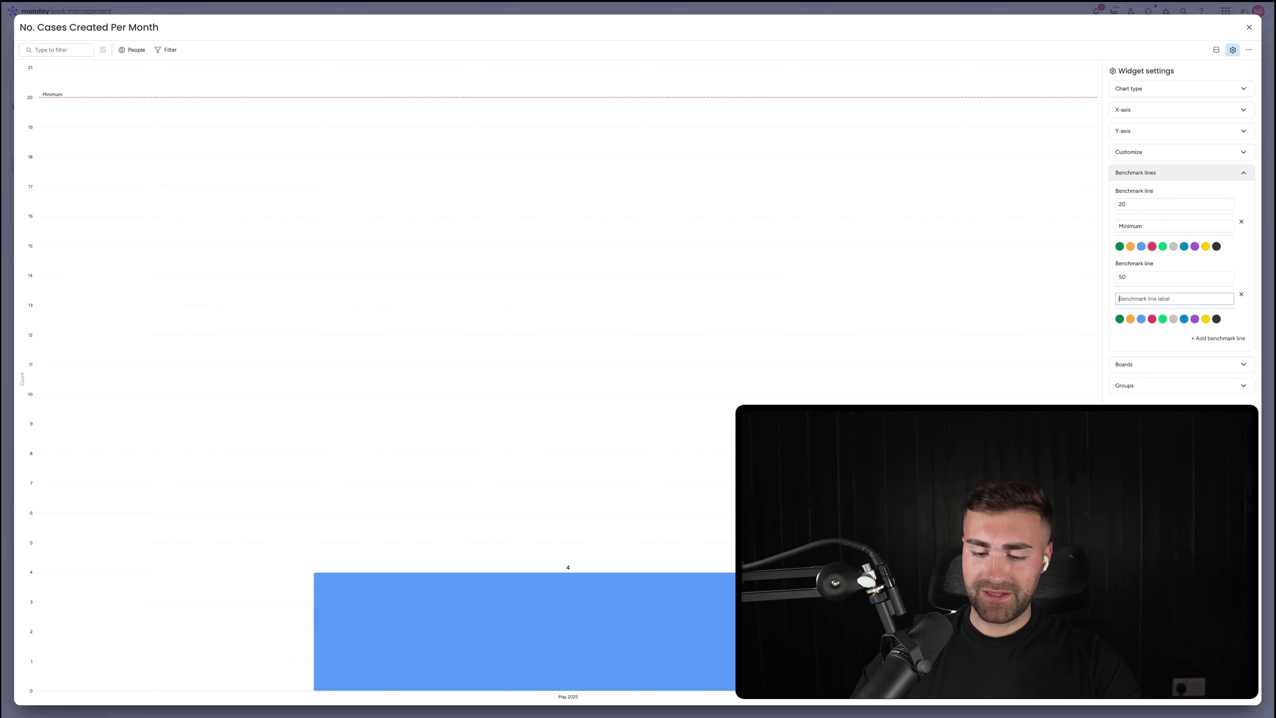
text(Optimal)
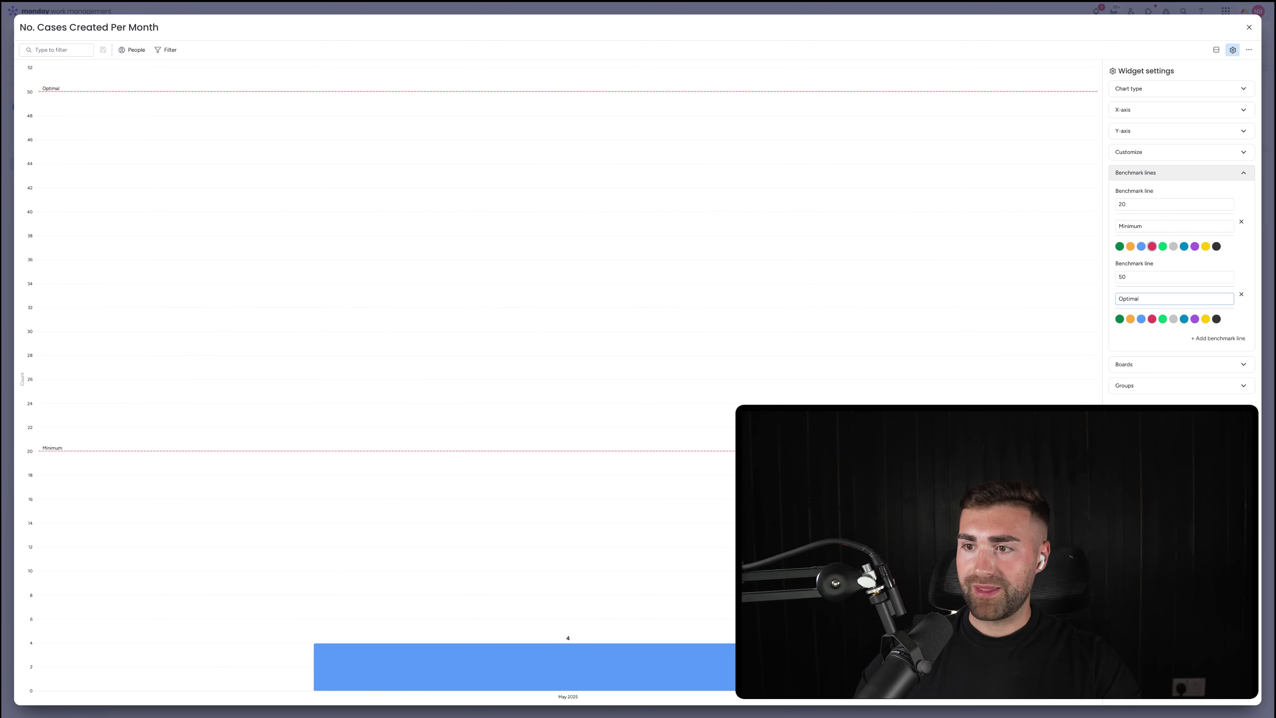
click(1163, 319)
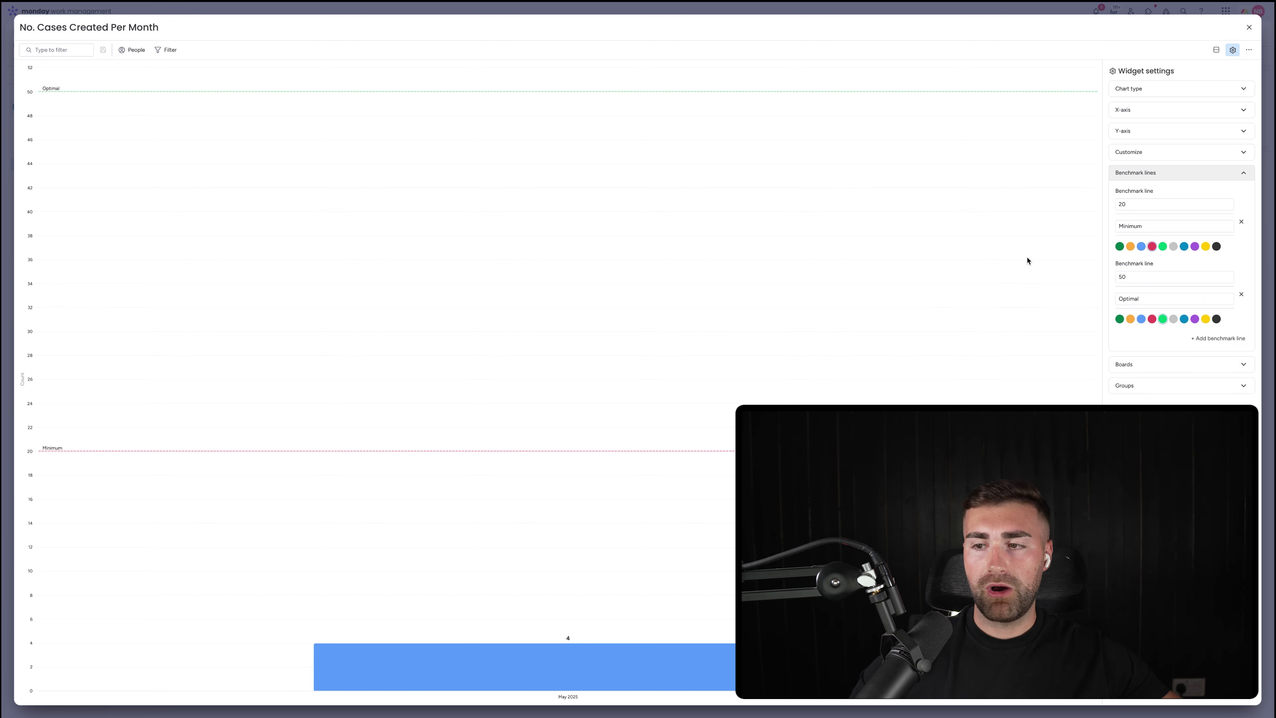
Review the chart's Boards and Groups sources, then close the full-screen view
click(1172, 364)
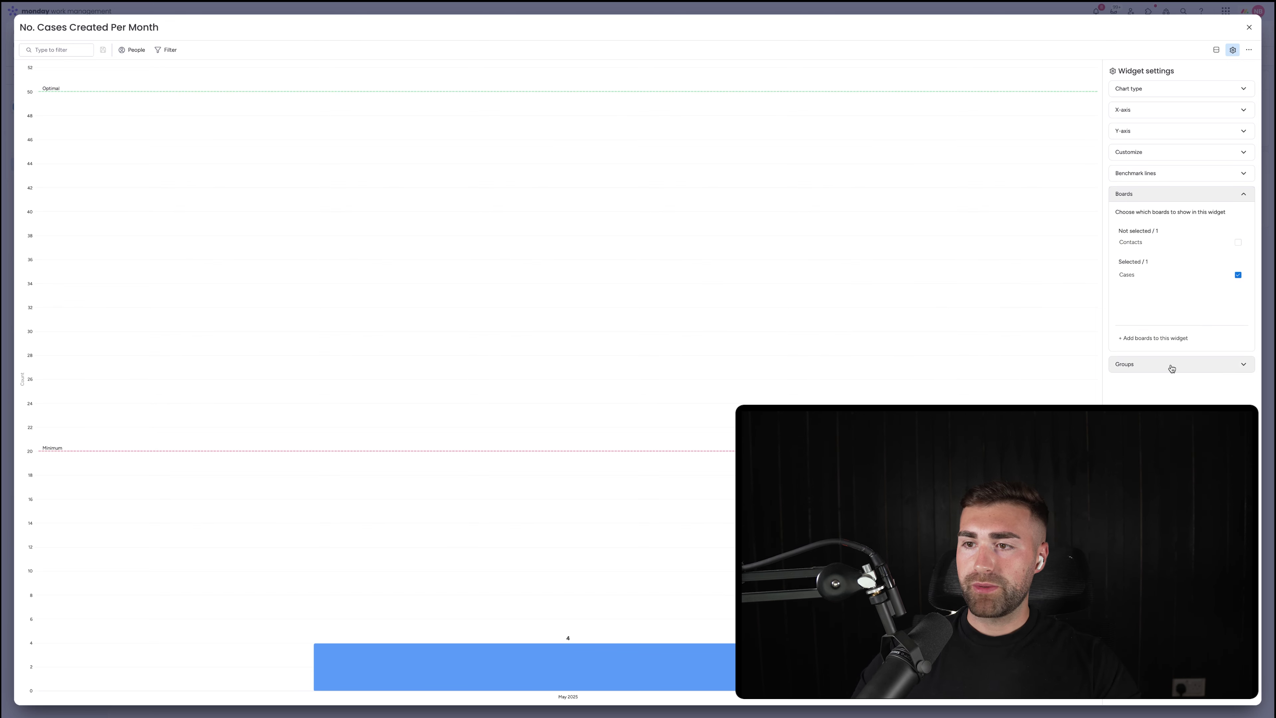
click(1133, 365)
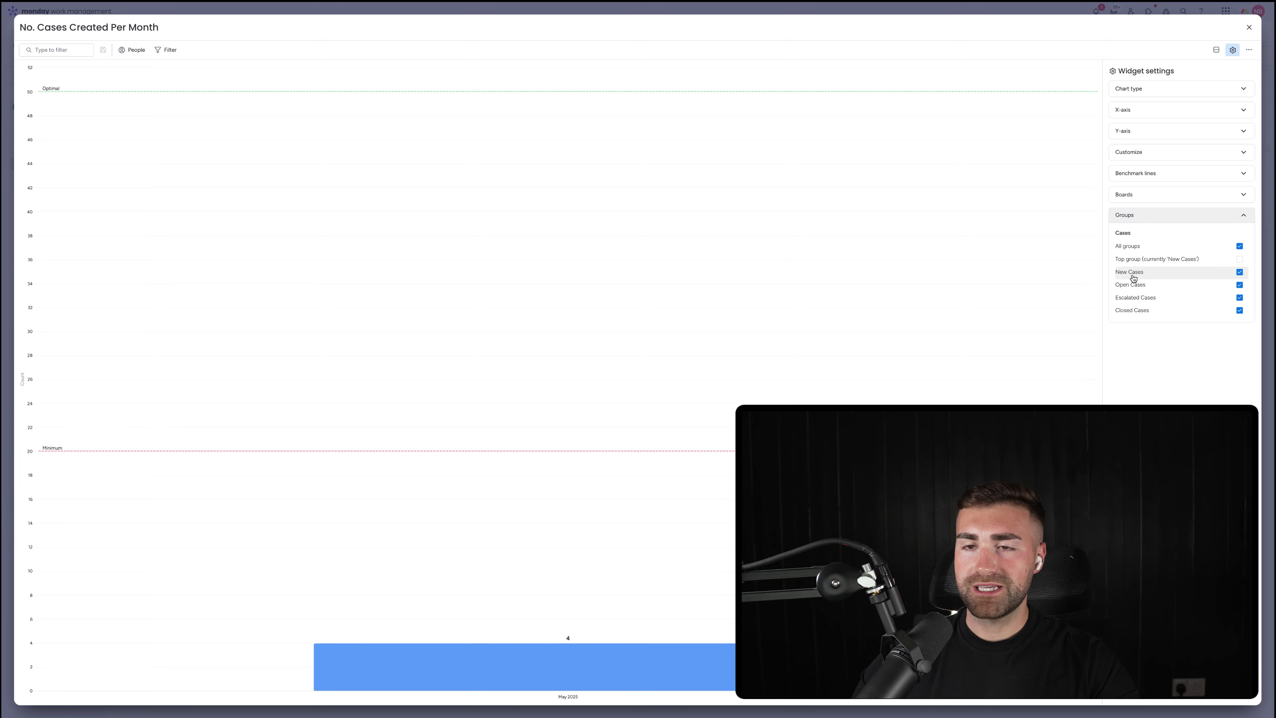
click(1250, 27)
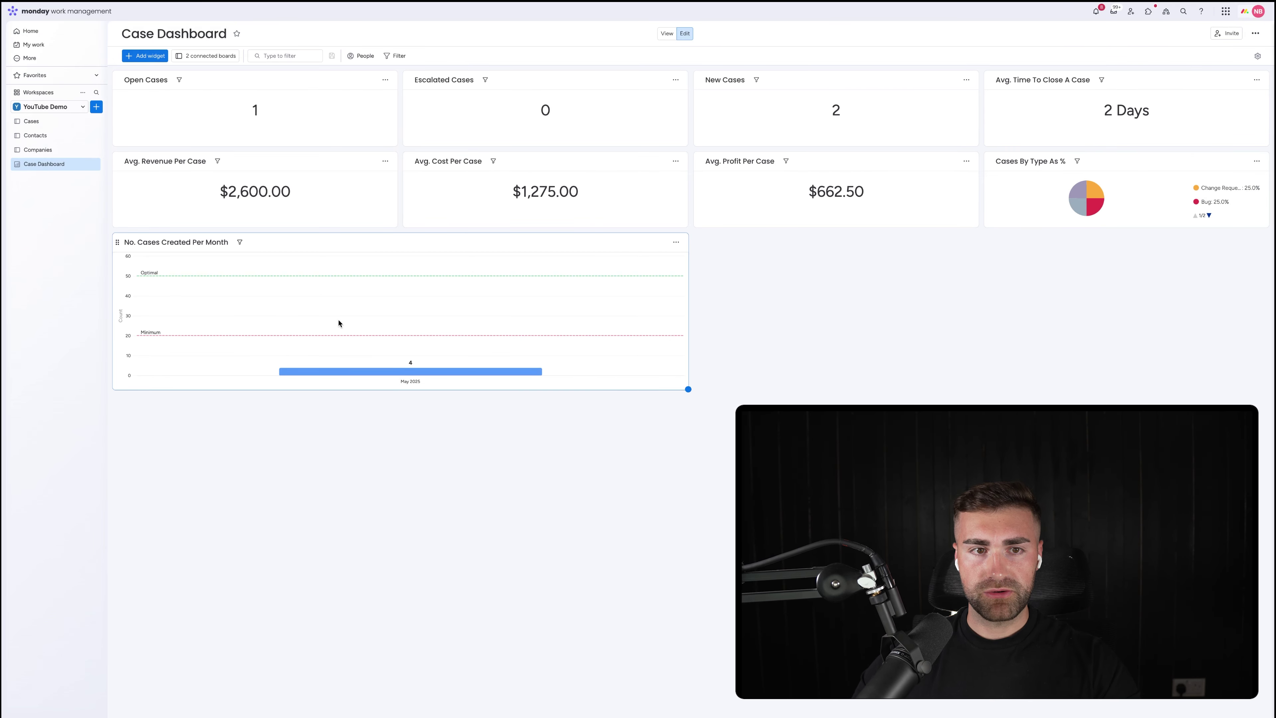
Duplicate the No. Cases Created Per Month chart and open the copy's settings
click(676, 243)
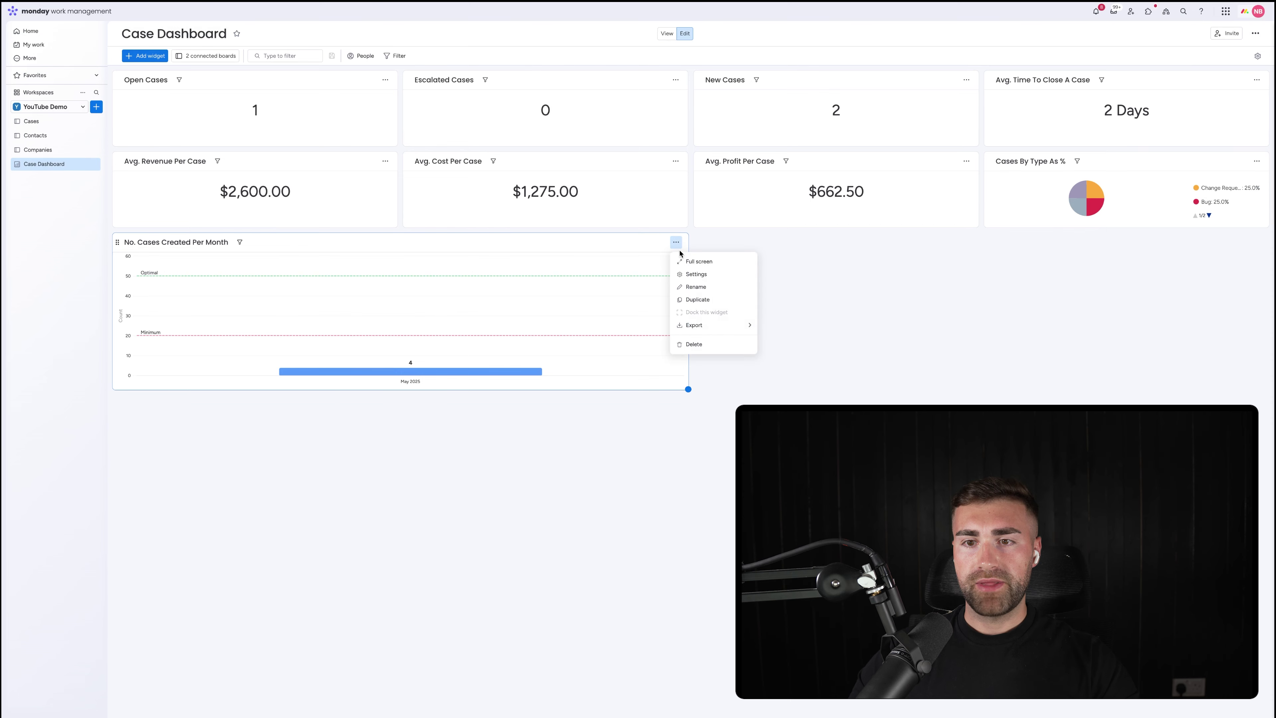
click(697, 300)
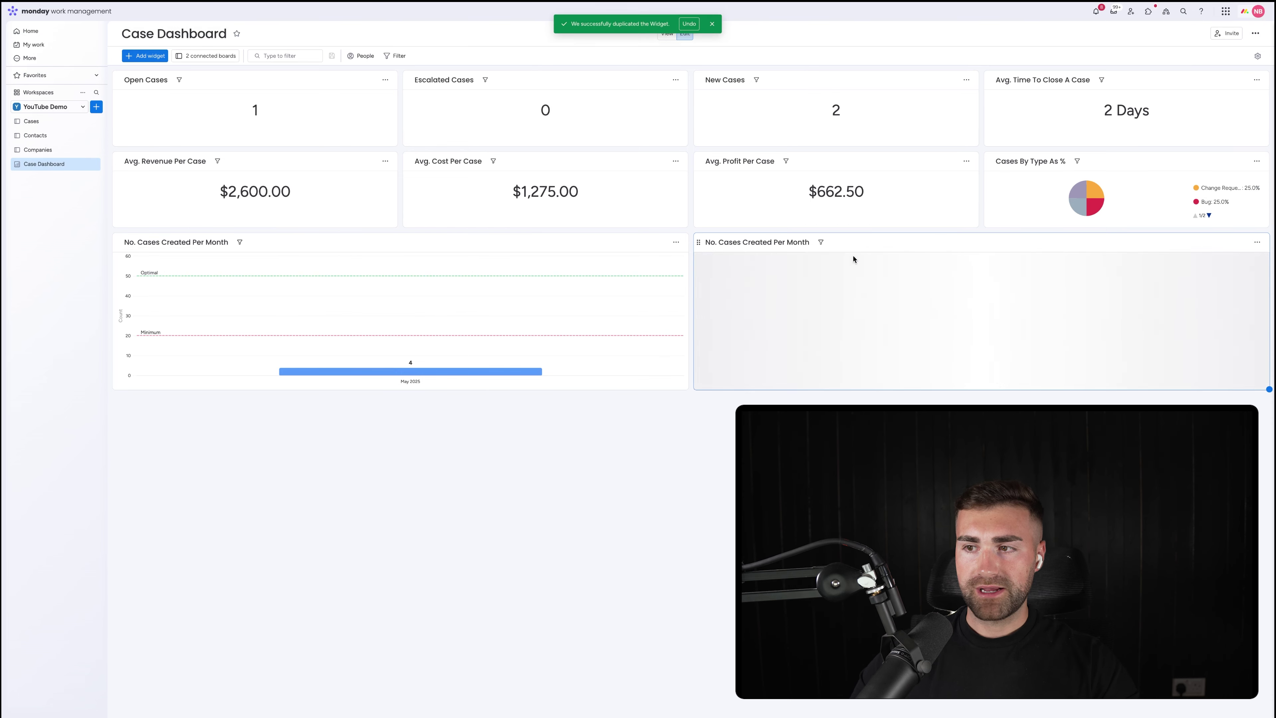
click(1260, 242)
click(1224, 271)
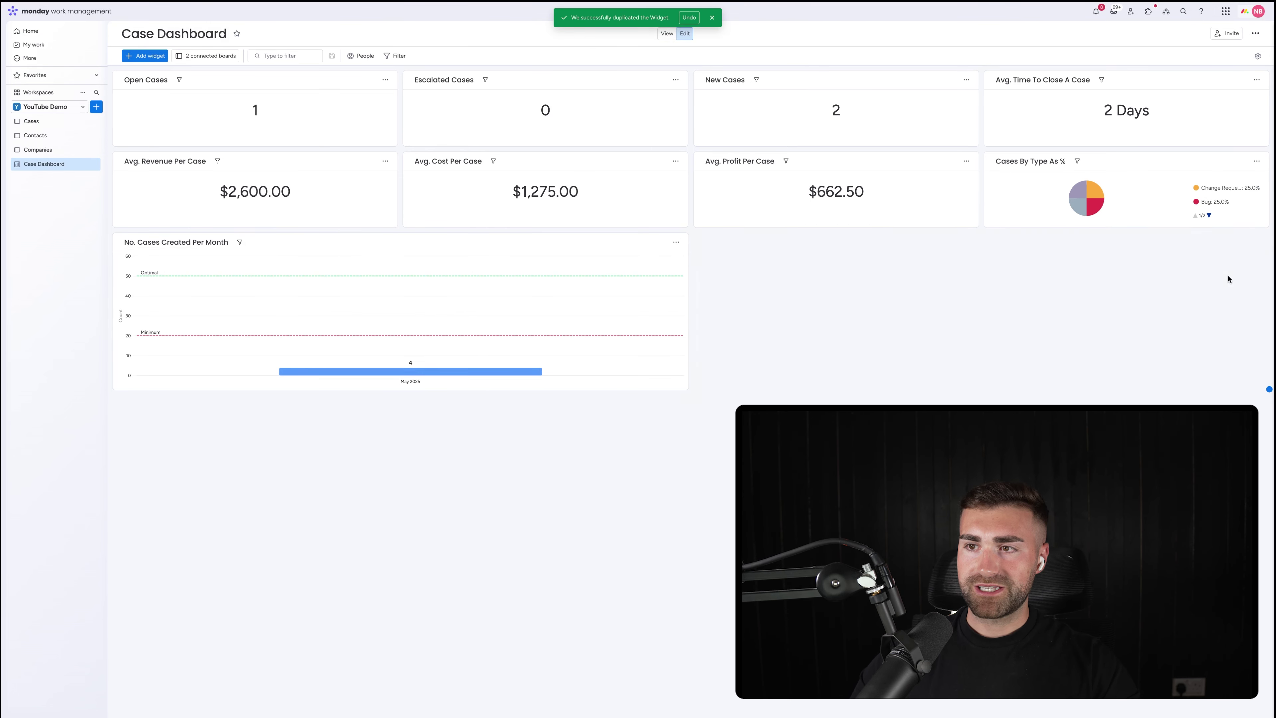
click(1158, 110)
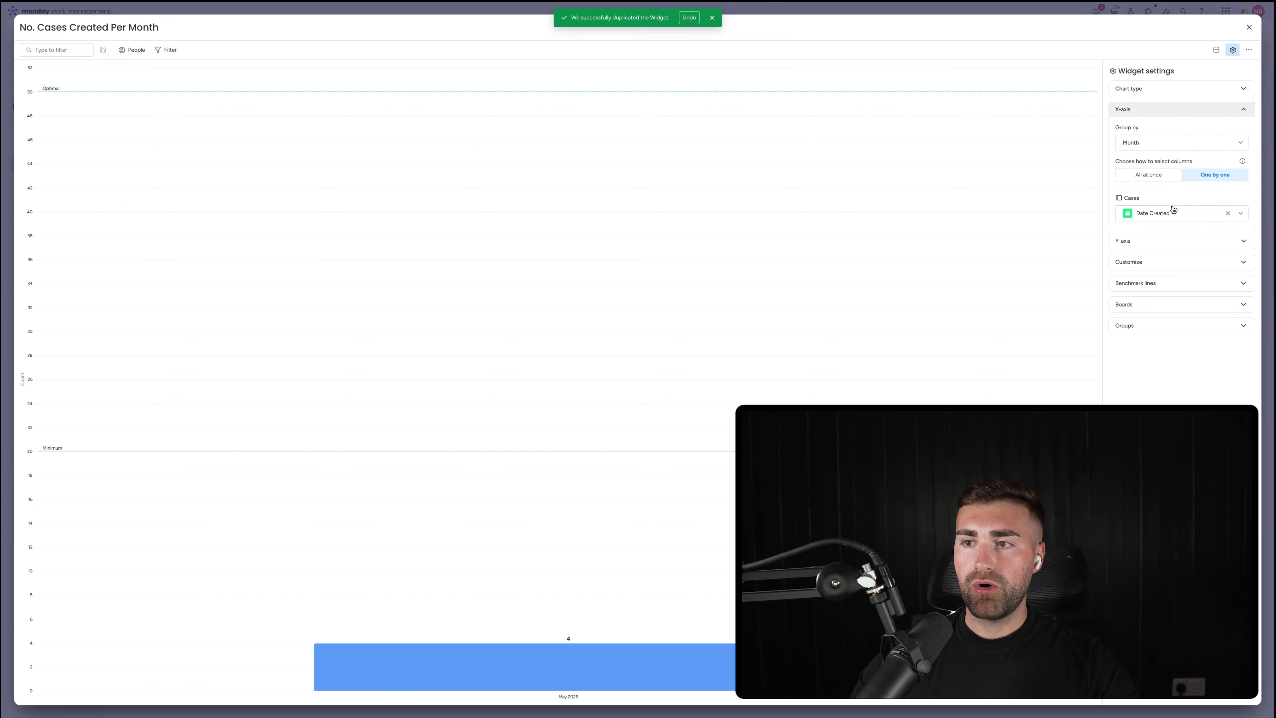
Add Case Revenue to the copy's Y-axis values
click(1153, 111)
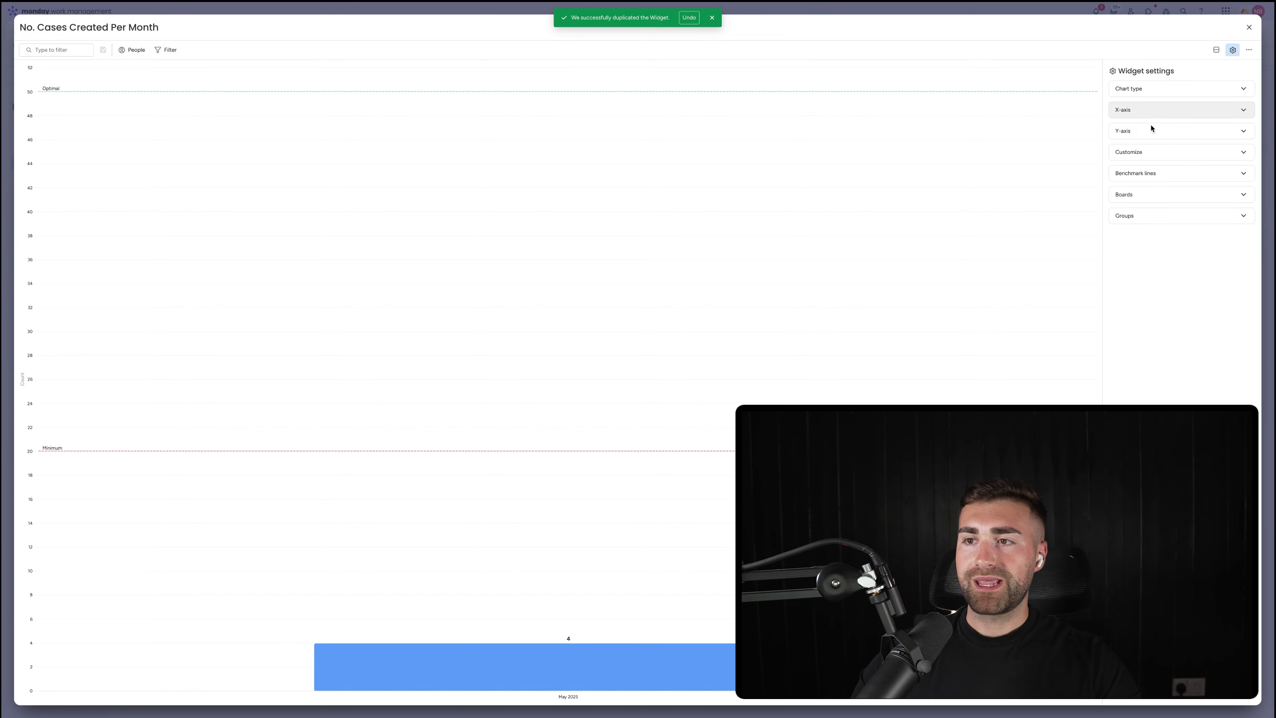
click(1151, 131)
click(1216, 163)
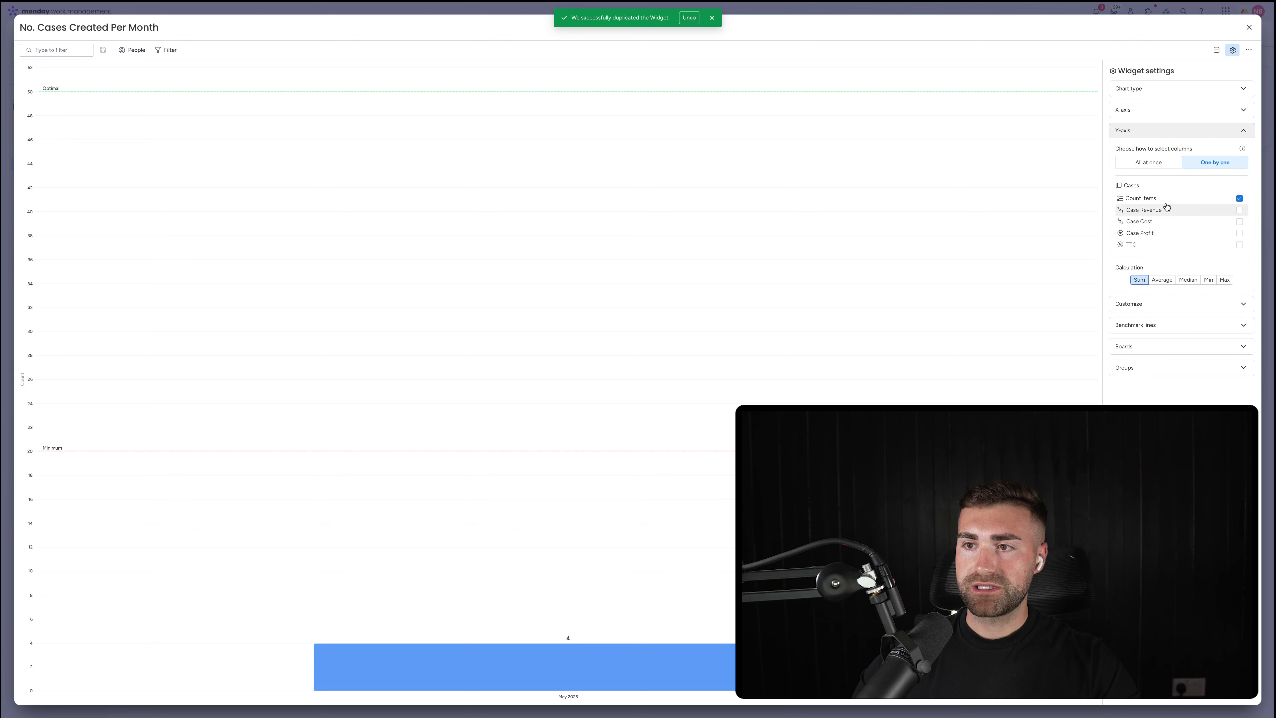
click(1161, 211)
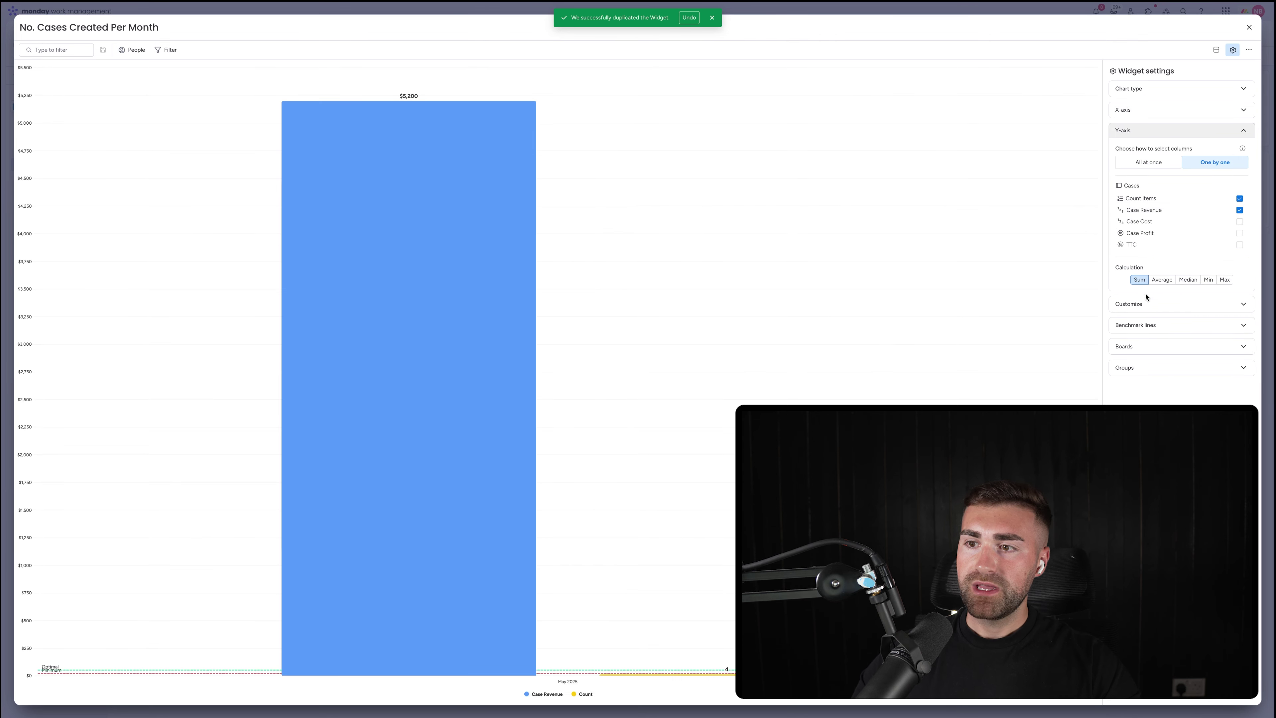
Remove the Optimal benchmark line and clear the Minimum benchmark's value and label
click(1148, 303)
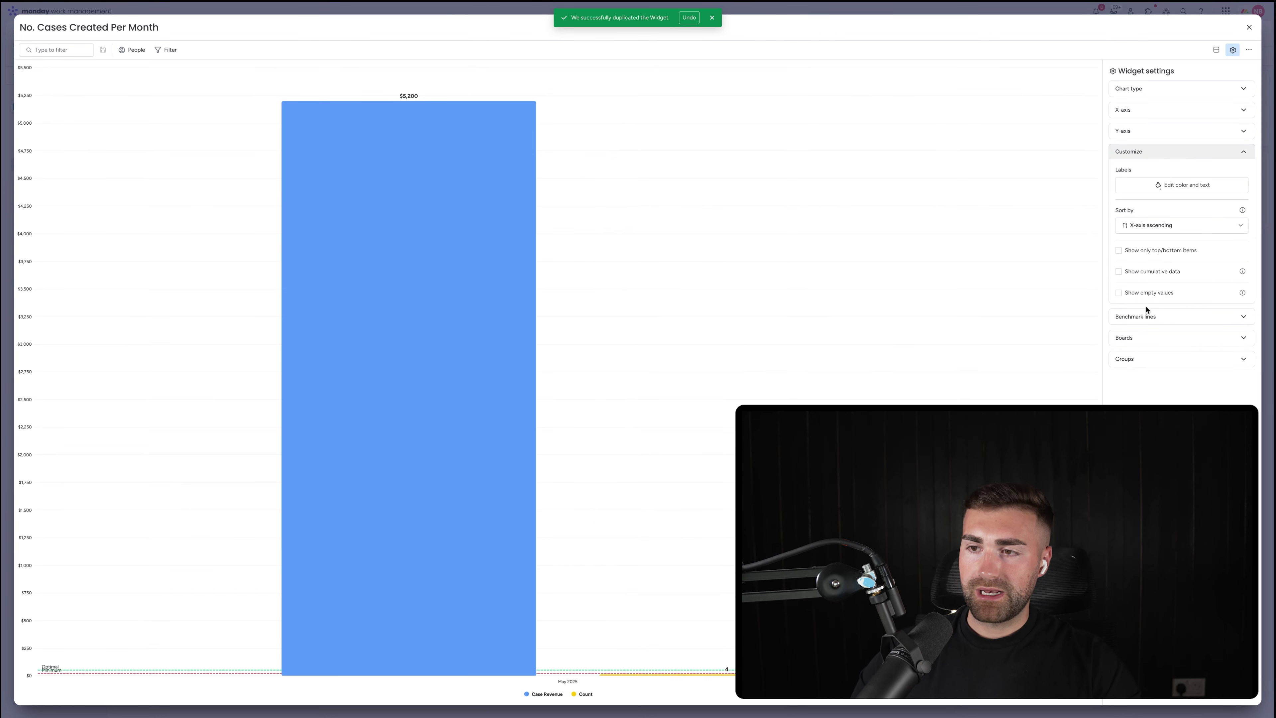
click(1226, 316)
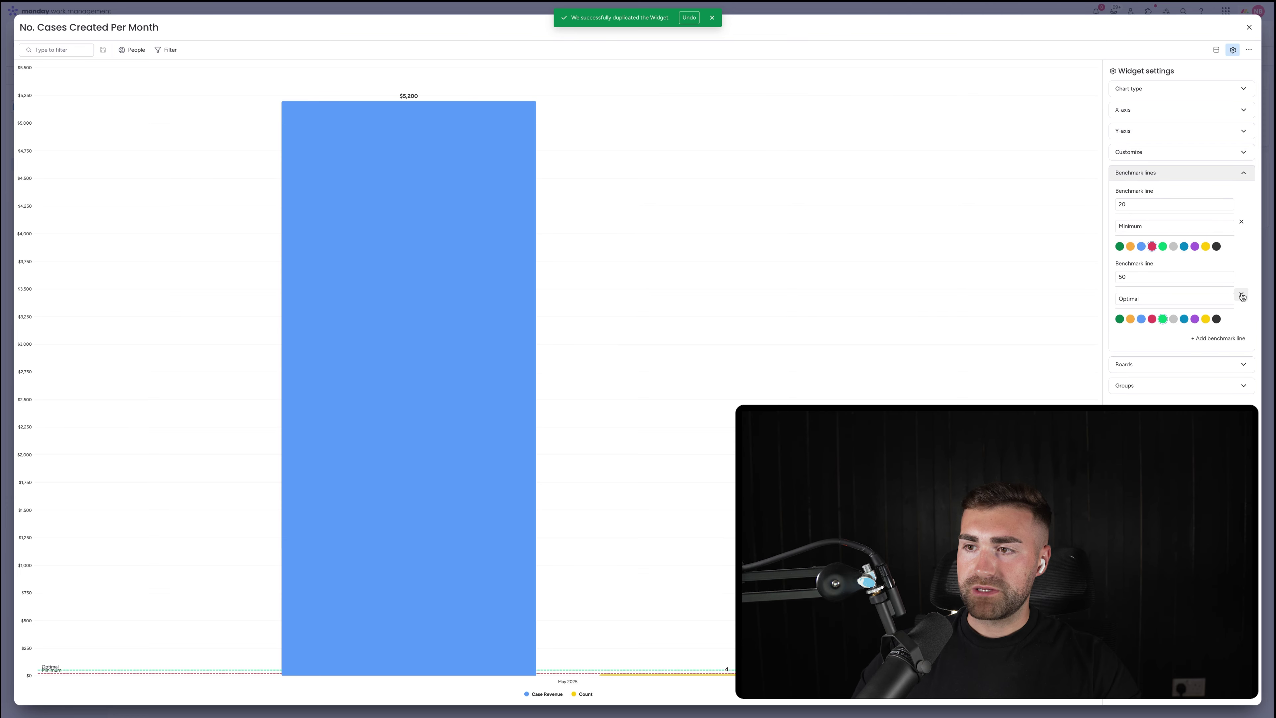
click(1241, 295)
click(1174, 208)
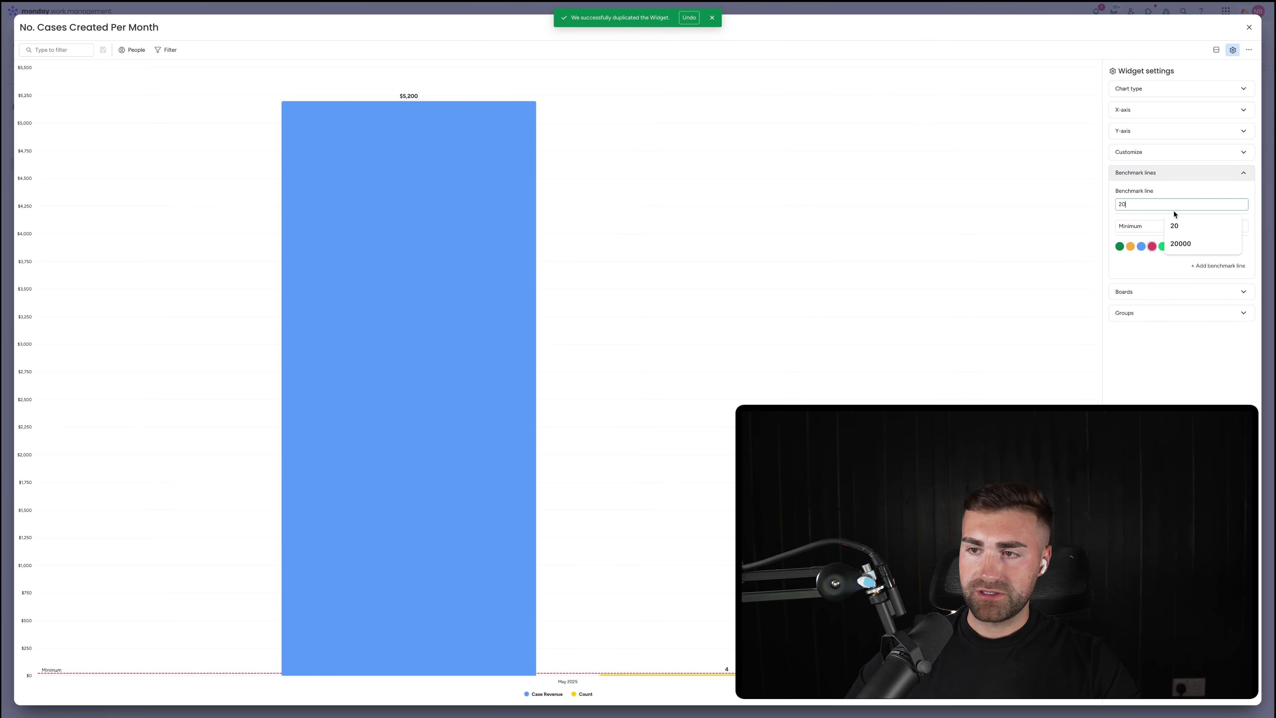
key(BackSpace)
key(BackSpace)
key(Tab)
key(BackSpace)
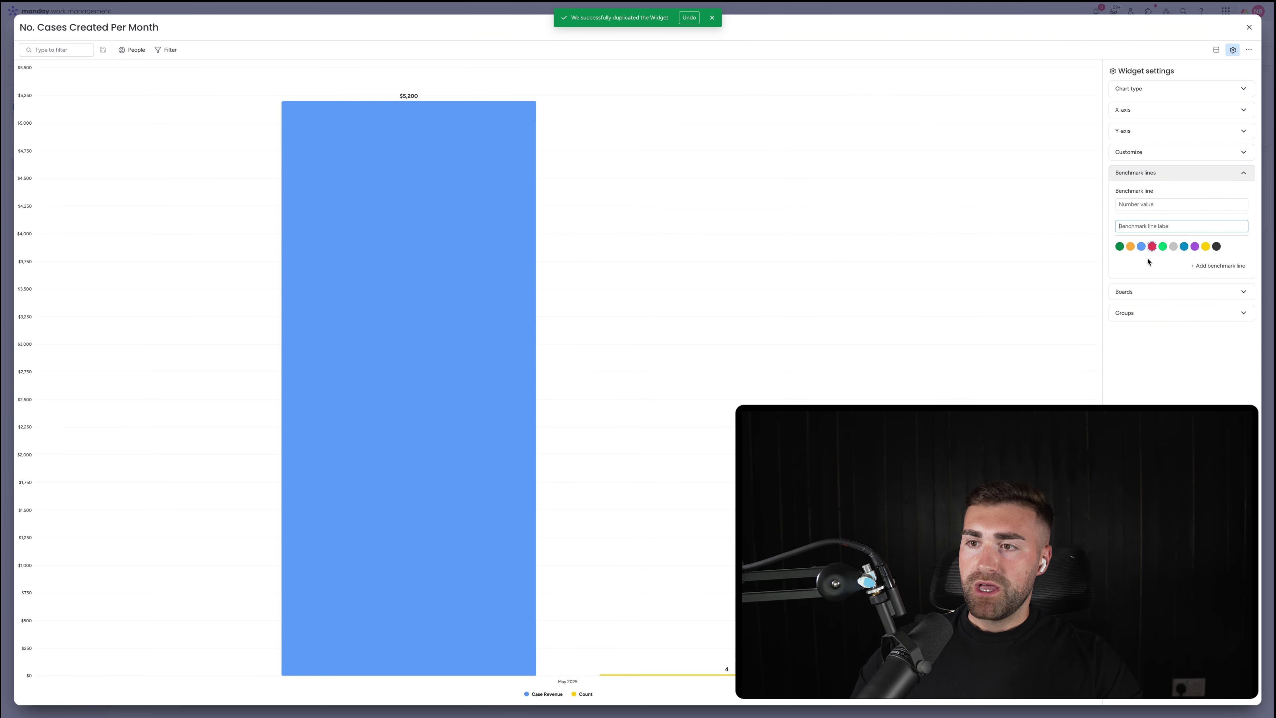
click(1148, 261)
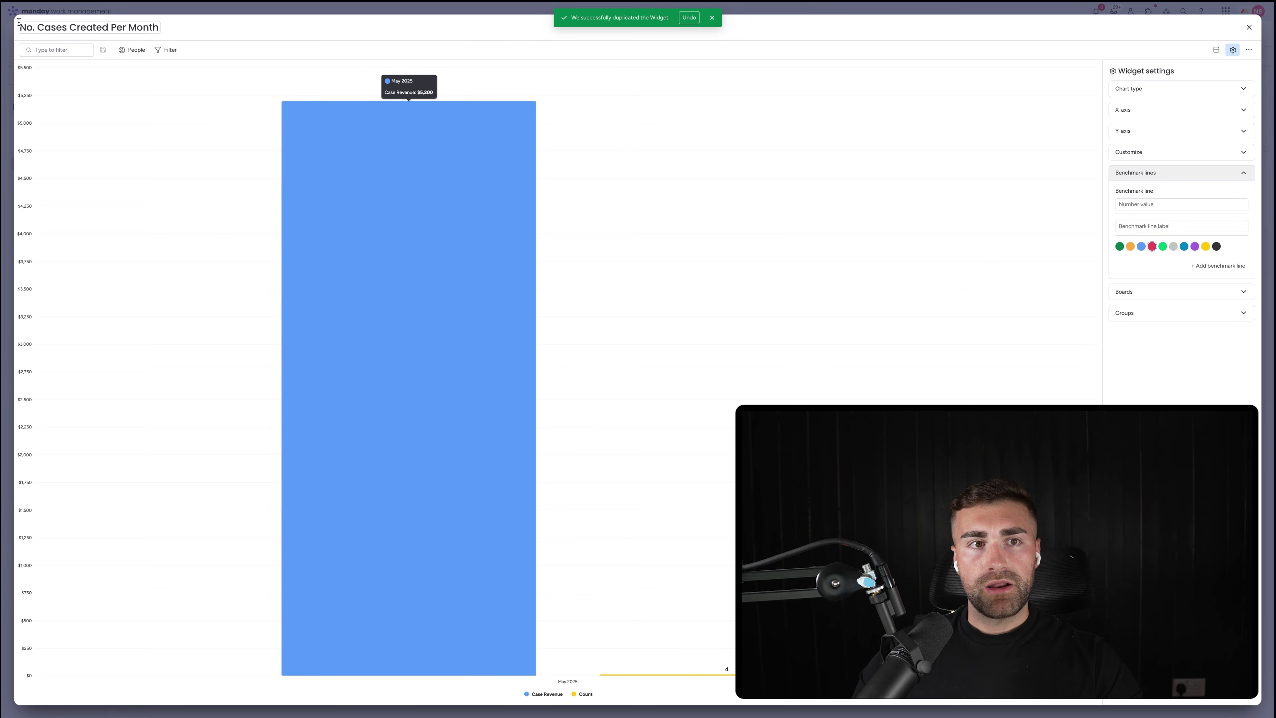
Retitle the copy 'Case Revenue Per Month'
click(66, 26)
double_click(76, 27)
drag(77, 26, 21, 26)
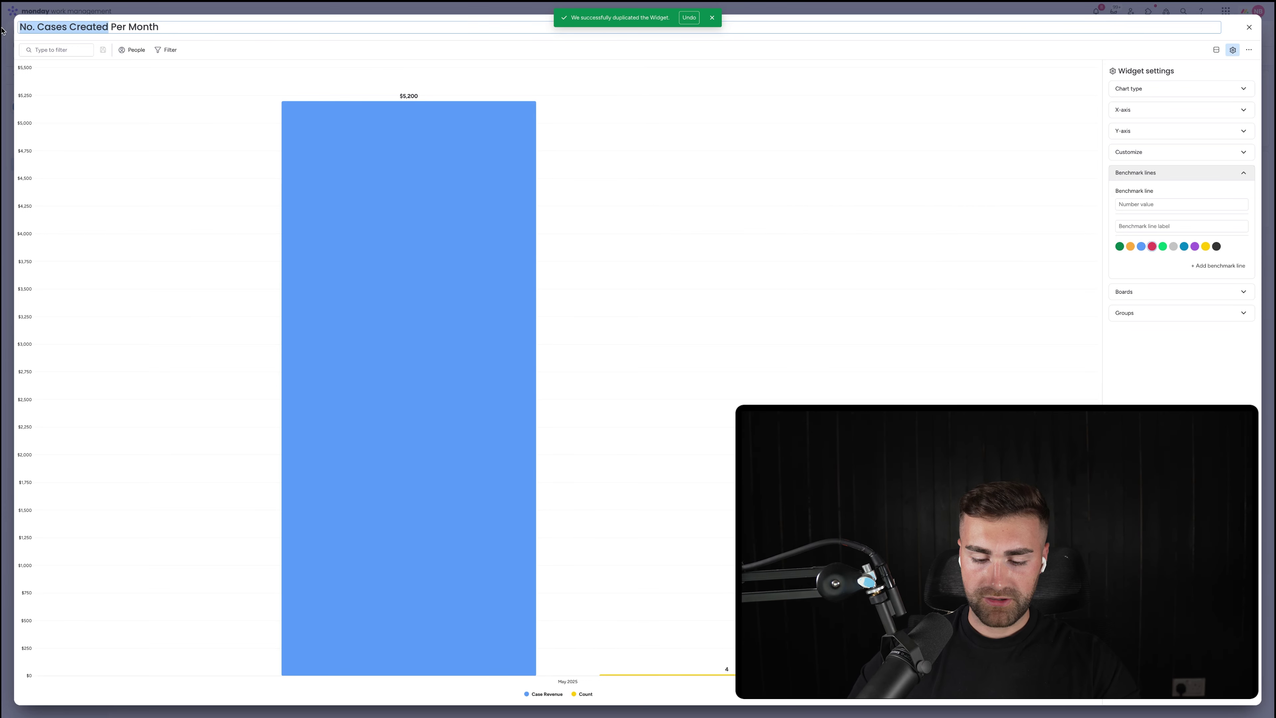
text(Case Revn)
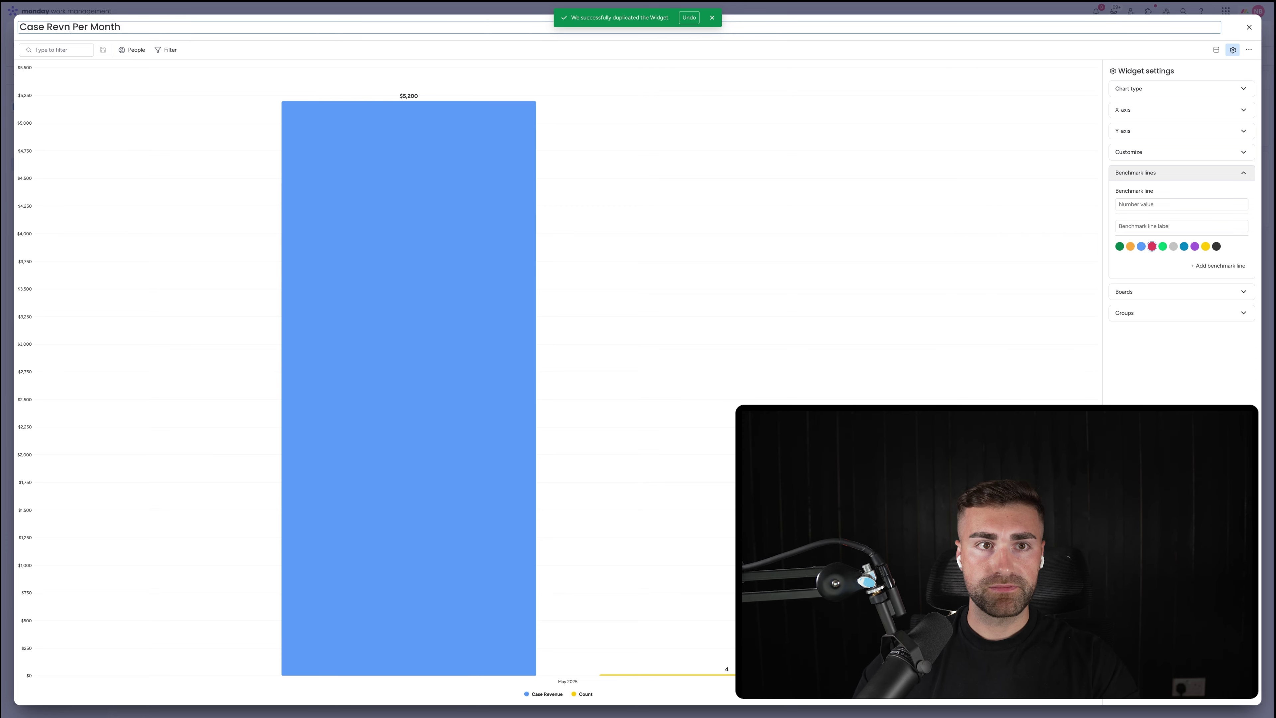
key(BackSpace)
text(enue)
key(Return)
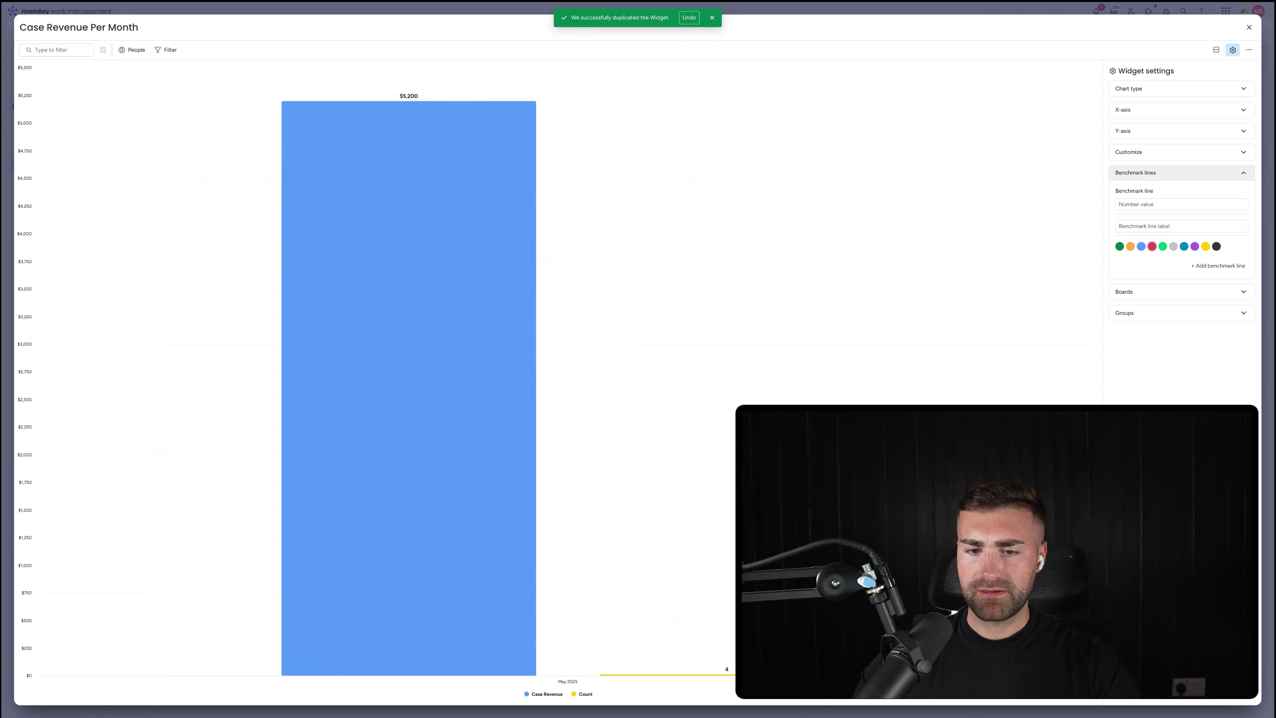
Uncheck Count items so Case Revenue Per Month plots only the $5,200 Case Revenue bar
key(Escape)
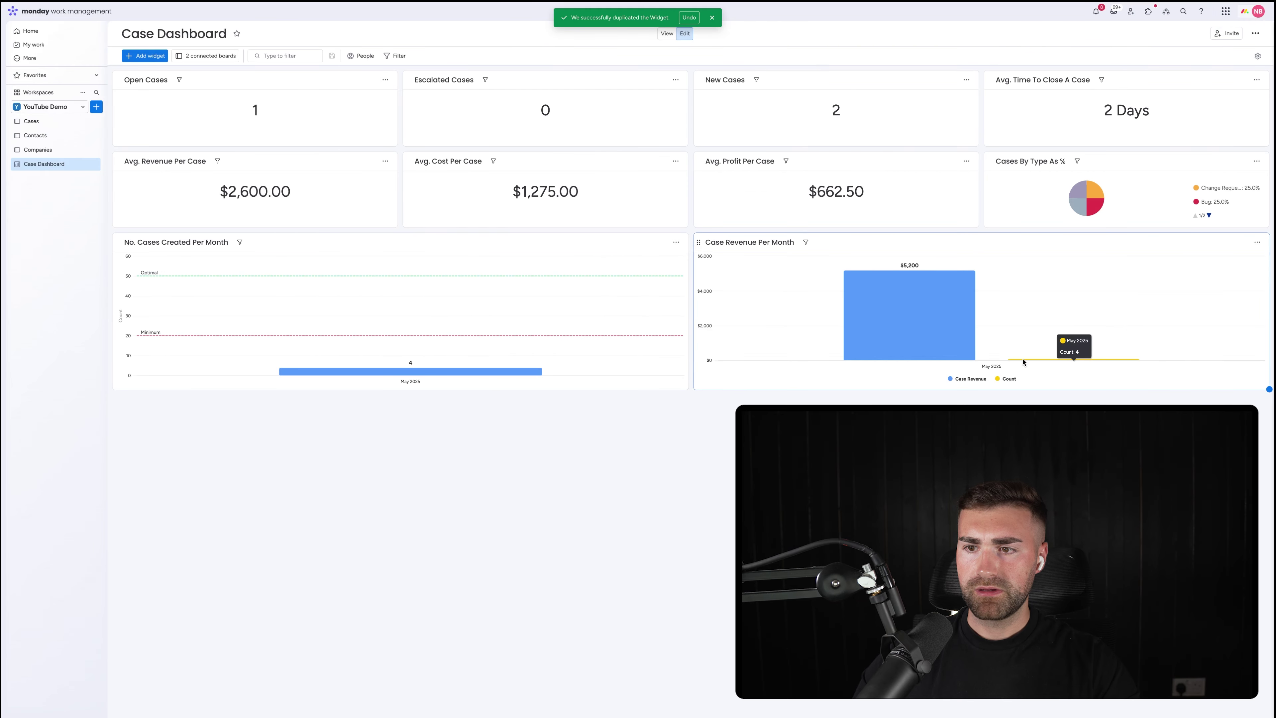
click(1257, 242)
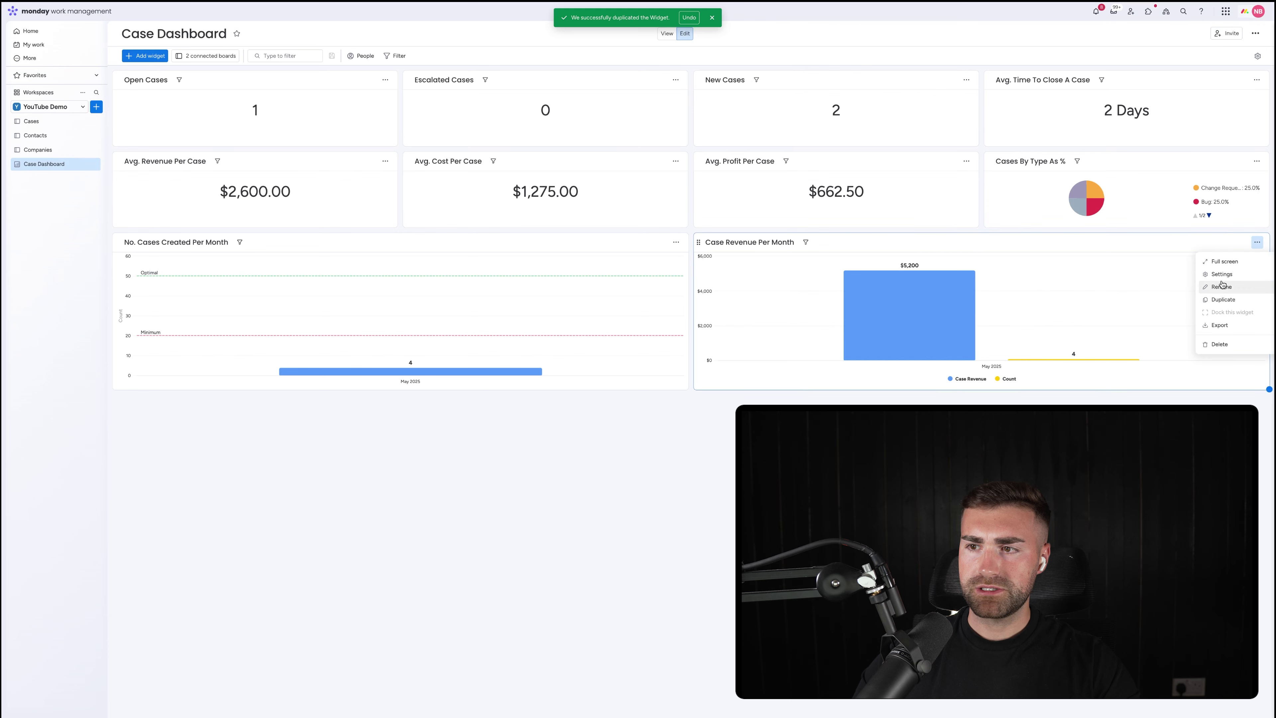
key(super+r)
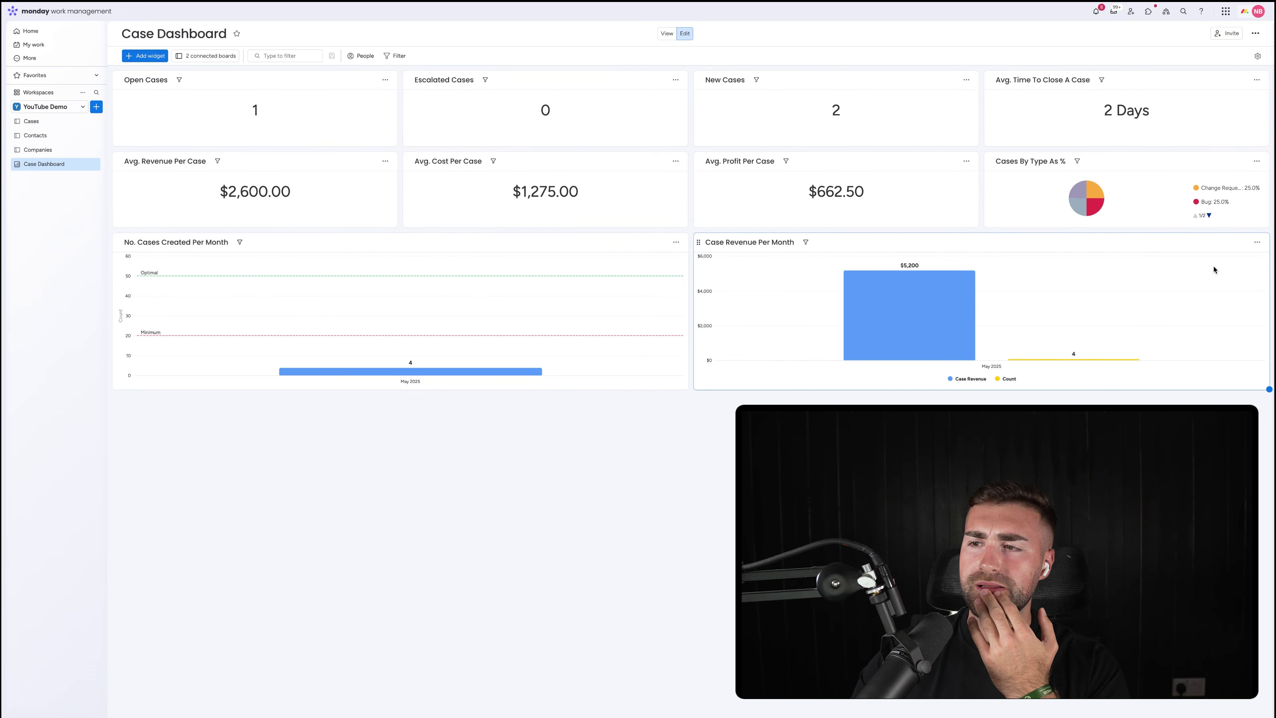
click(1257, 243)
click(1225, 277)
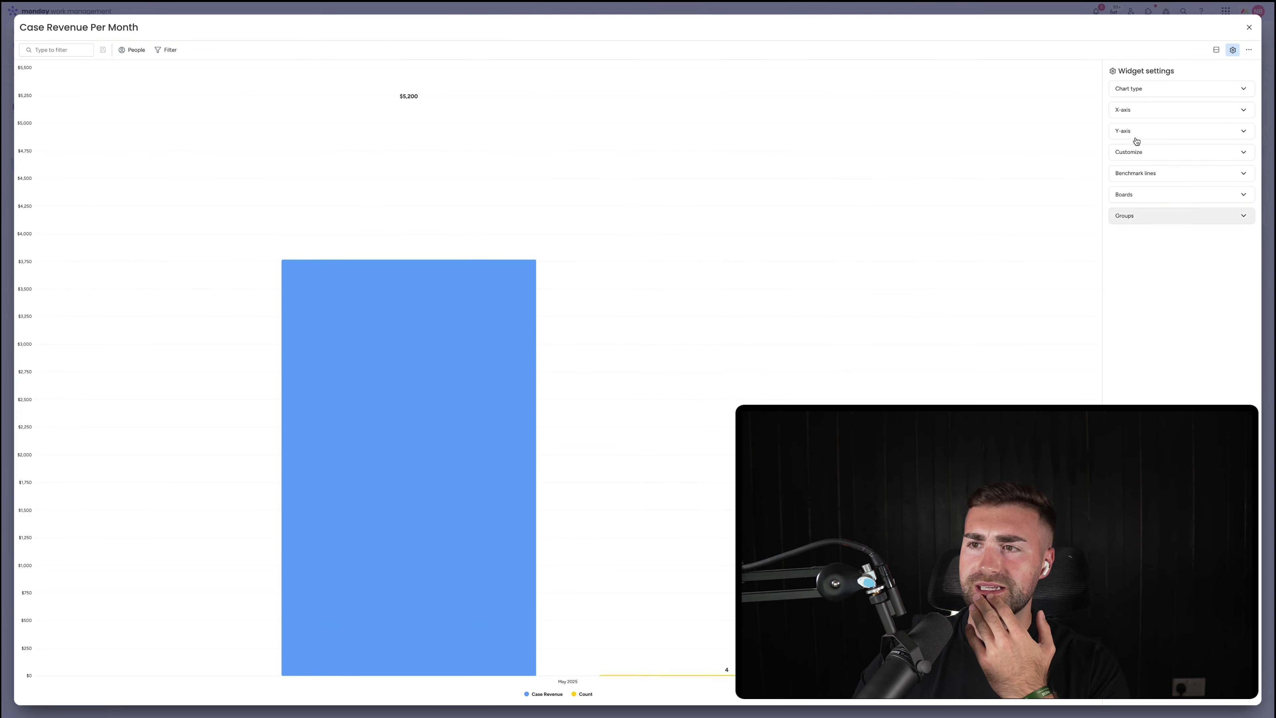
click(1137, 93)
click(1135, 110)
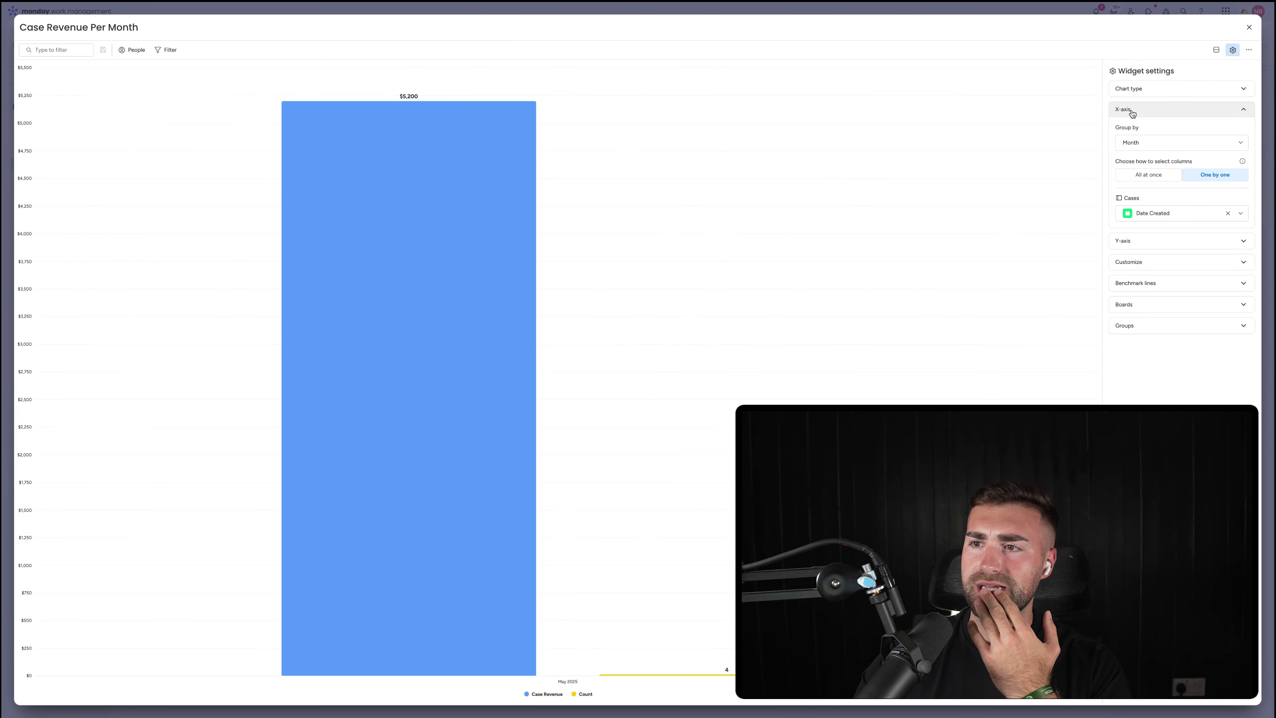
click(1129, 242)
click(1159, 199)
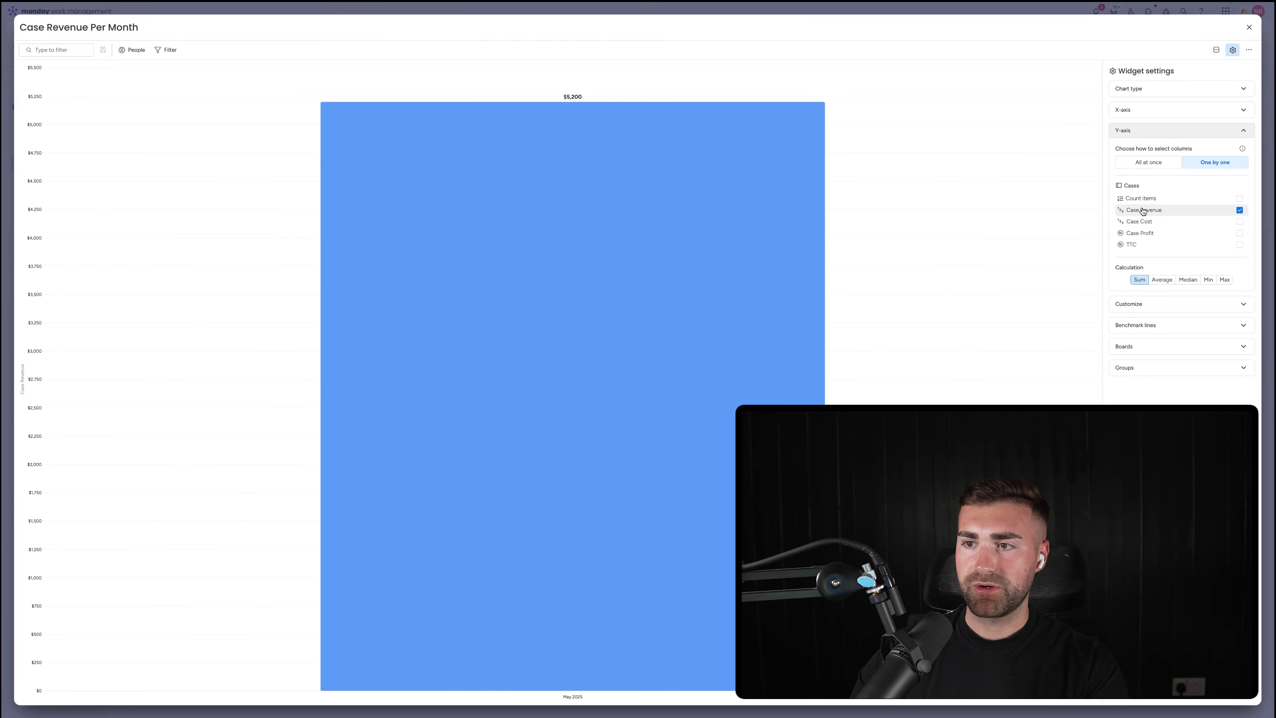
click(1249, 28)
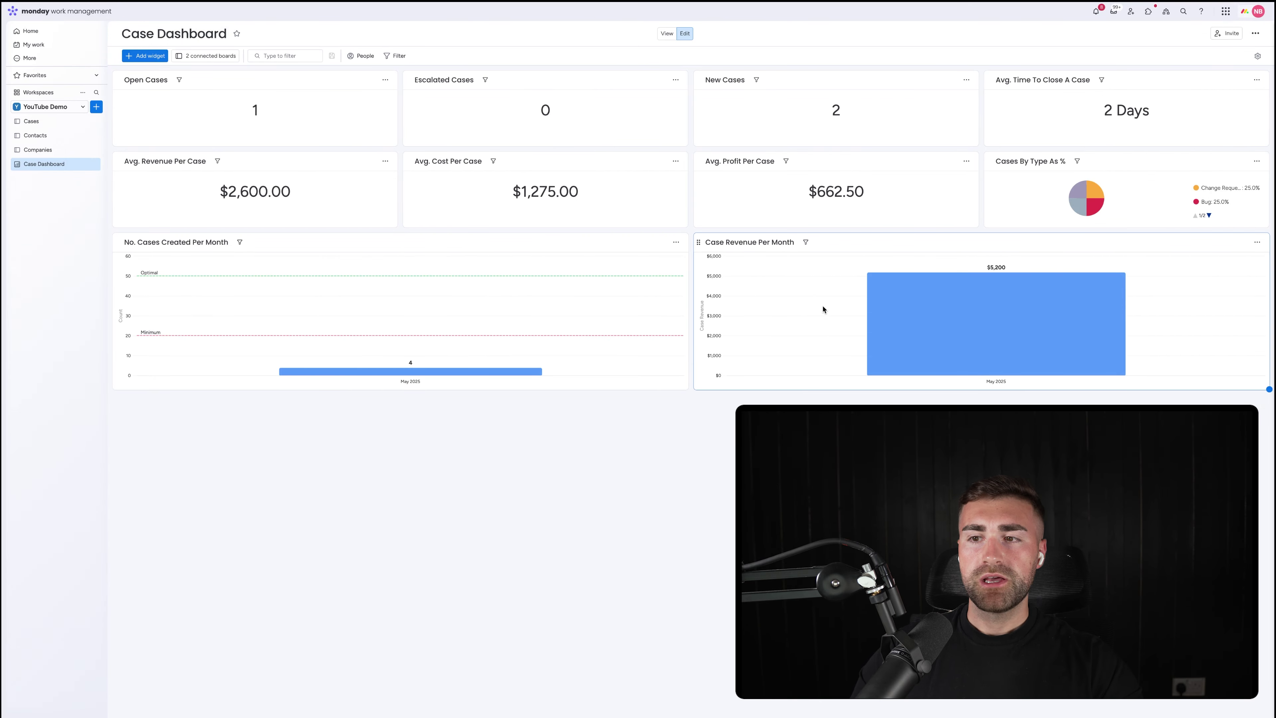
Duplicate the Case Revenue Per Month chart and retitle the copy 'Case Profit Per Month'
click(1255, 243)
click(1234, 300)
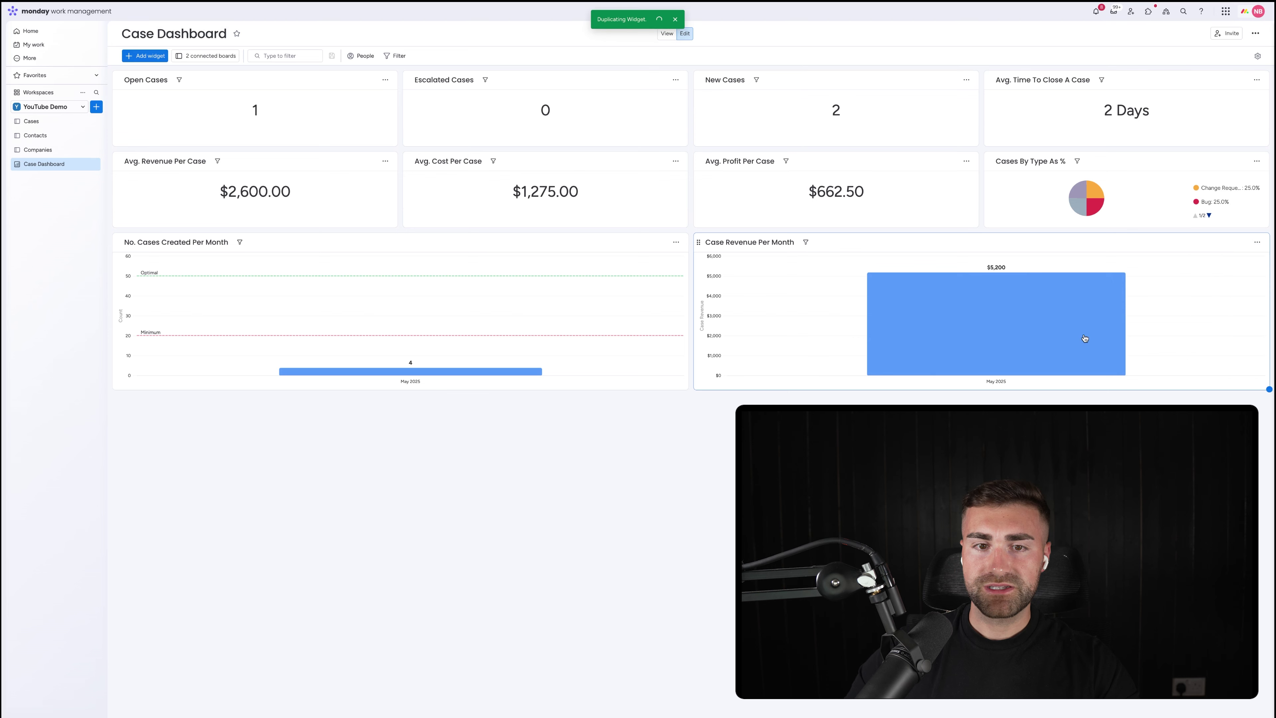
click(154, 405)
double_click(153, 405)
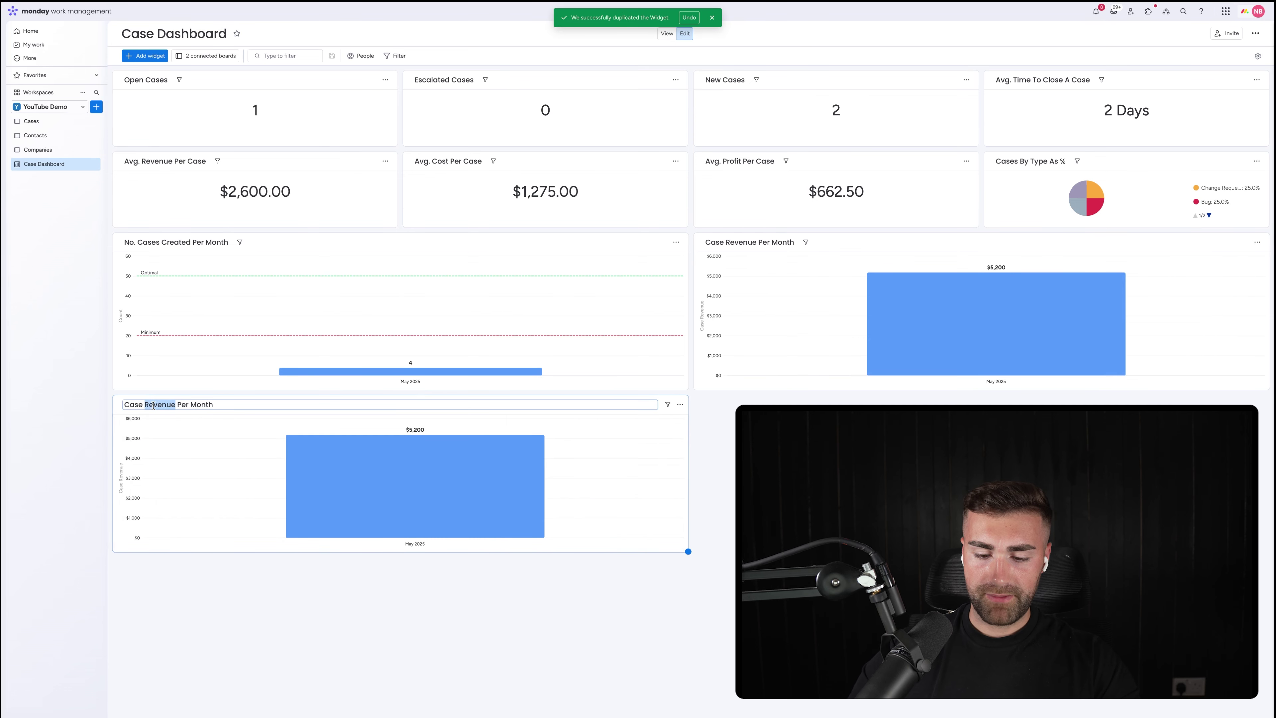
text(Profit)
key(Return)
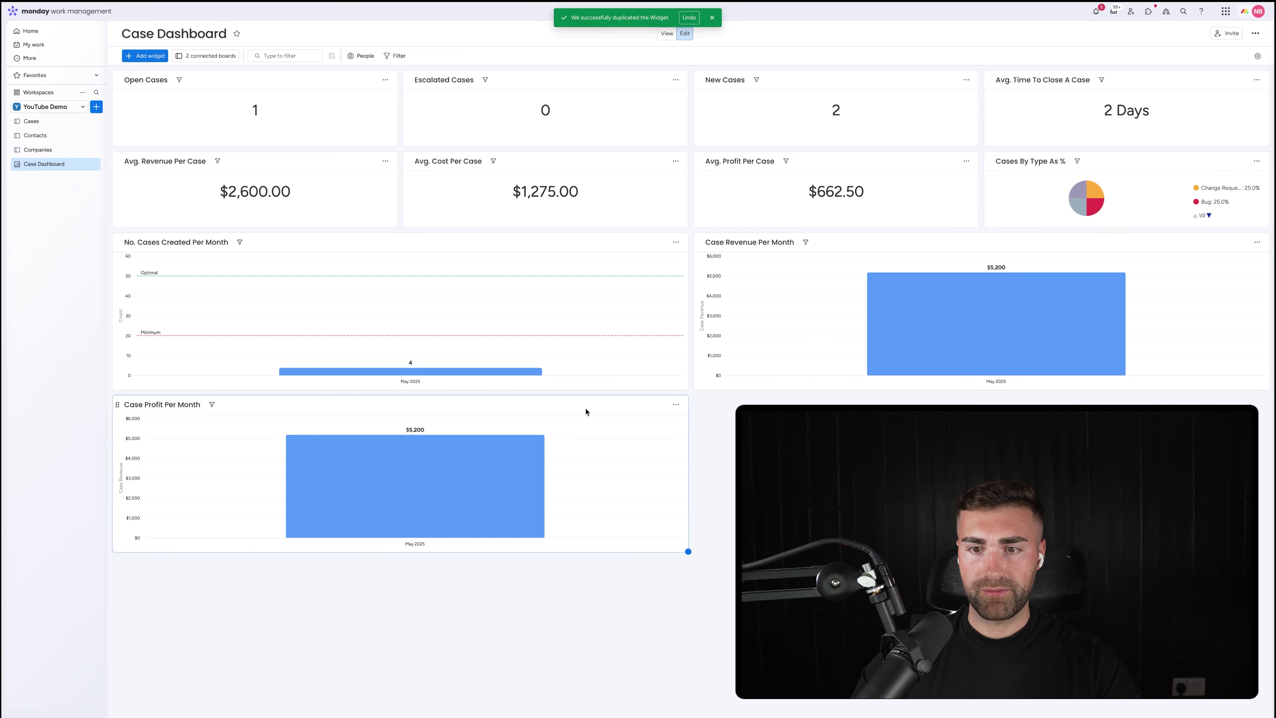
Switch the copy's Y-axis from Case Revenue to Case Profit, showing $2,650 for May 2025
click(675, 405)
click(712, 435)
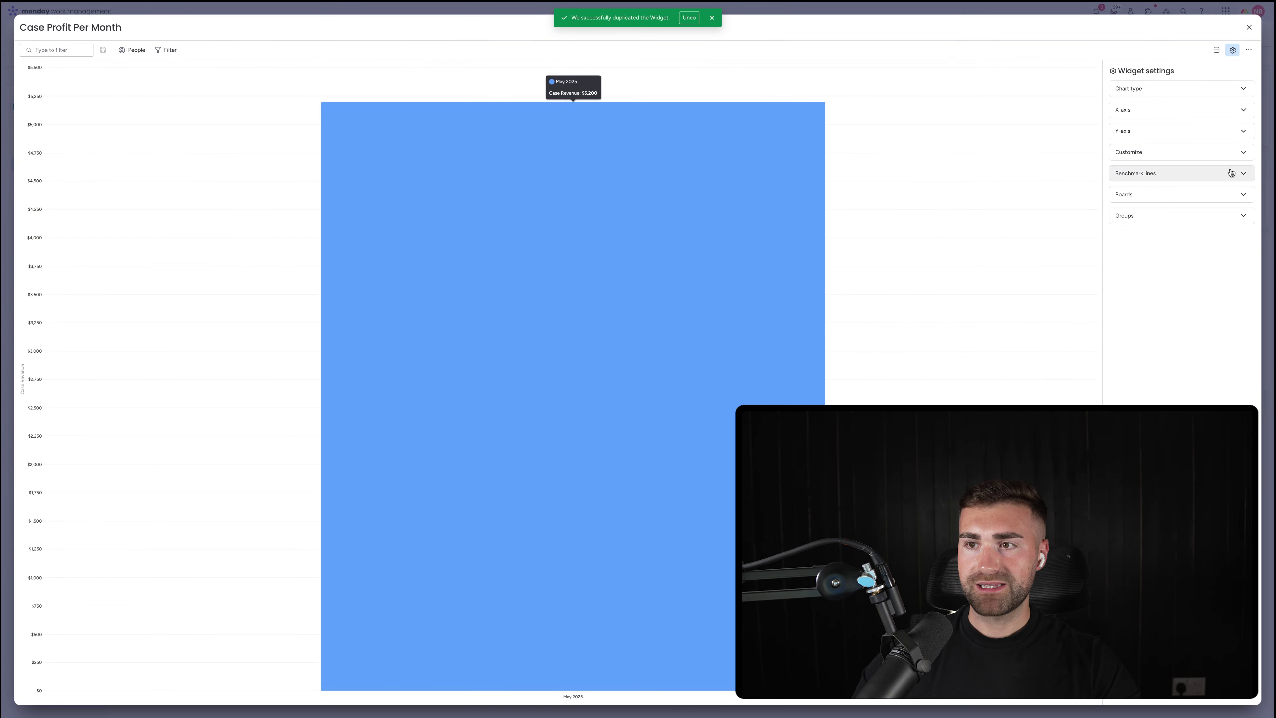
click(1168, 95)
click(1166, 92)
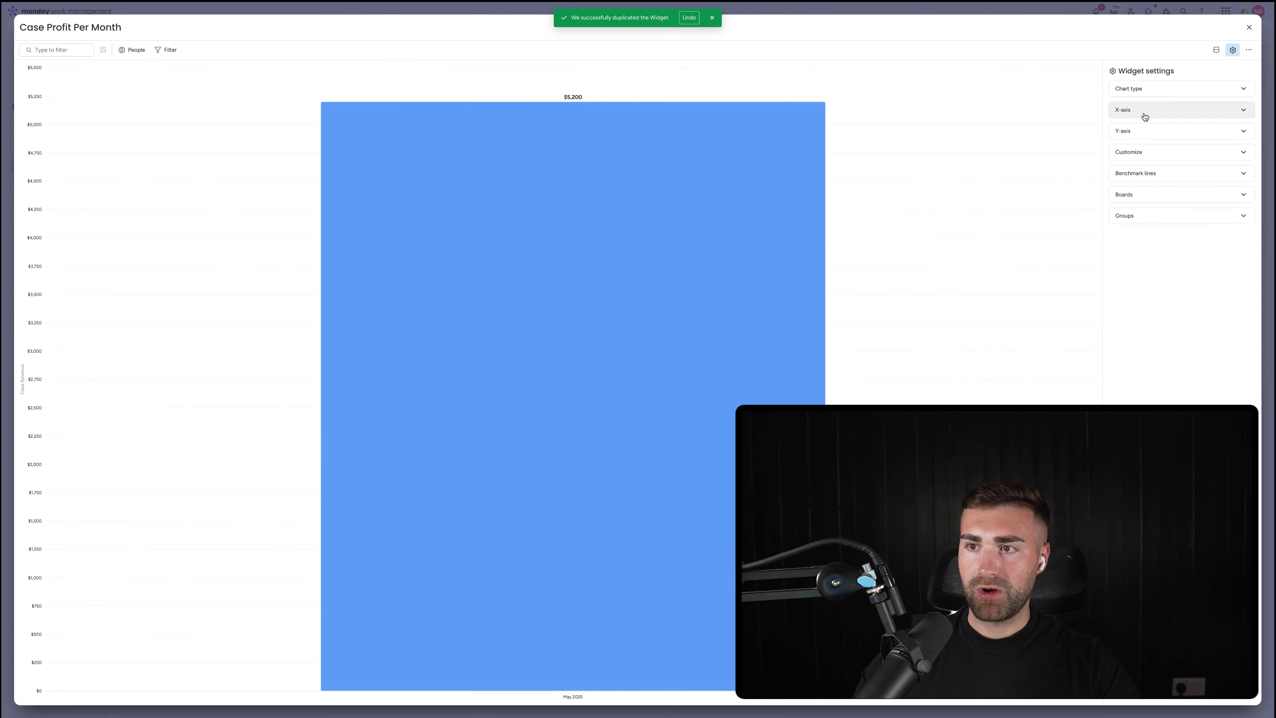
click(1146, 130)
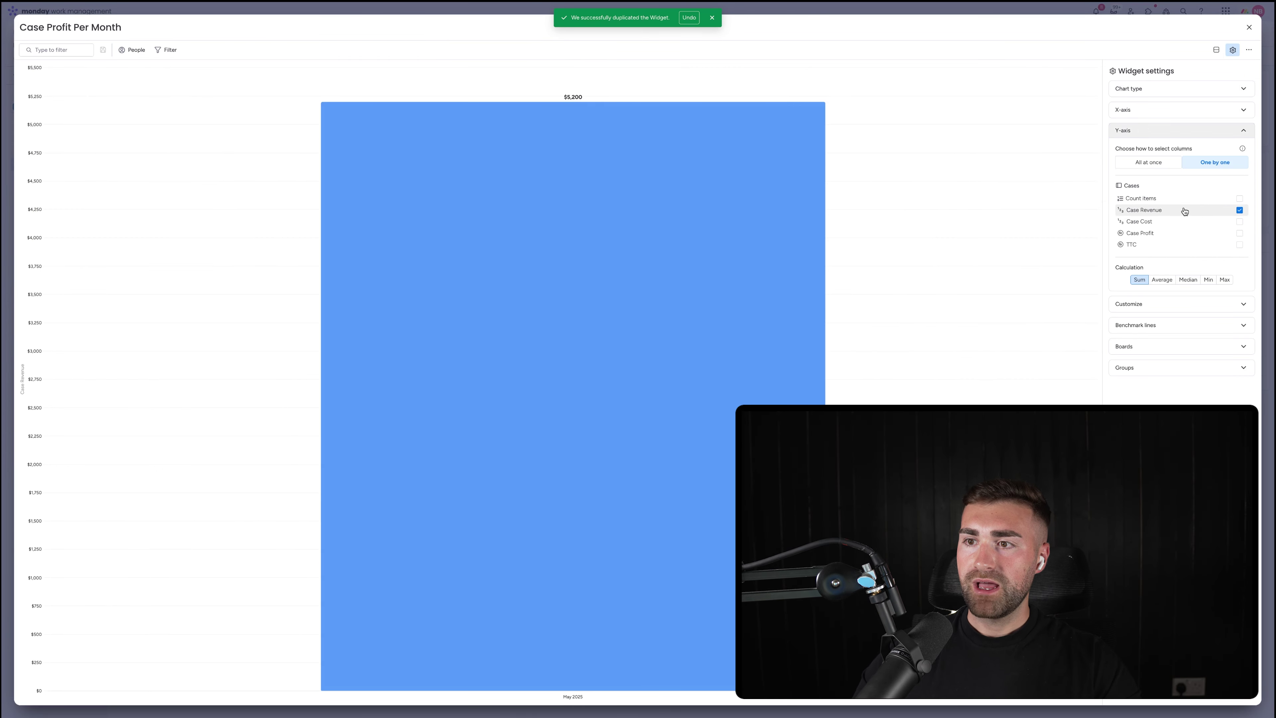
click(1150, 232)
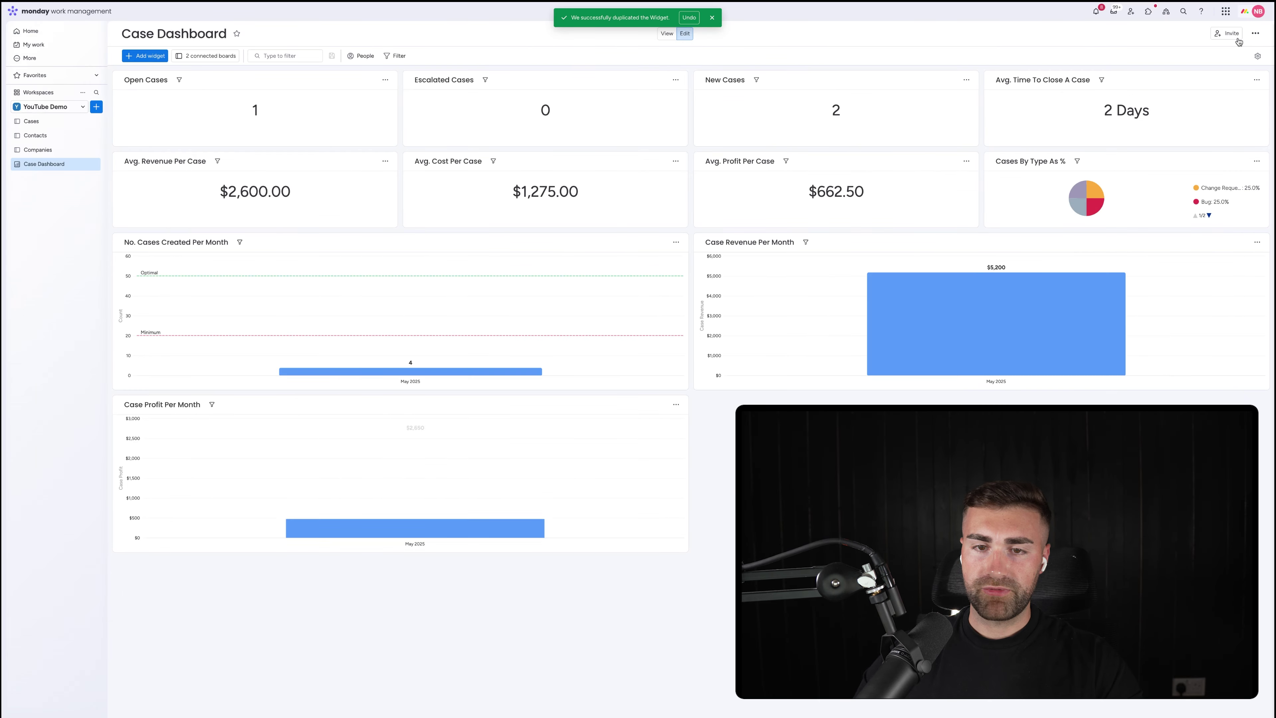
click(1249, 27)
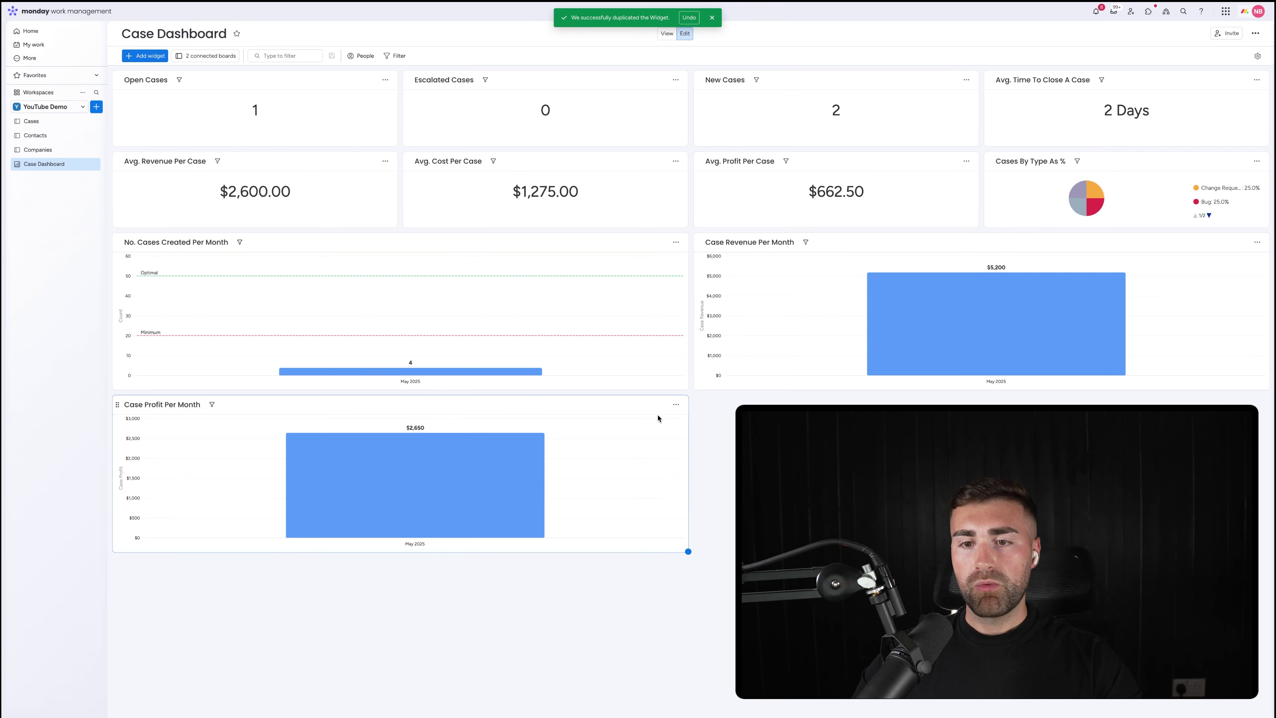
Duplicate the Case Profit Per Month chart and retitle the copy 'Case Profit Per Case Type Per Month'
click(676, 405)
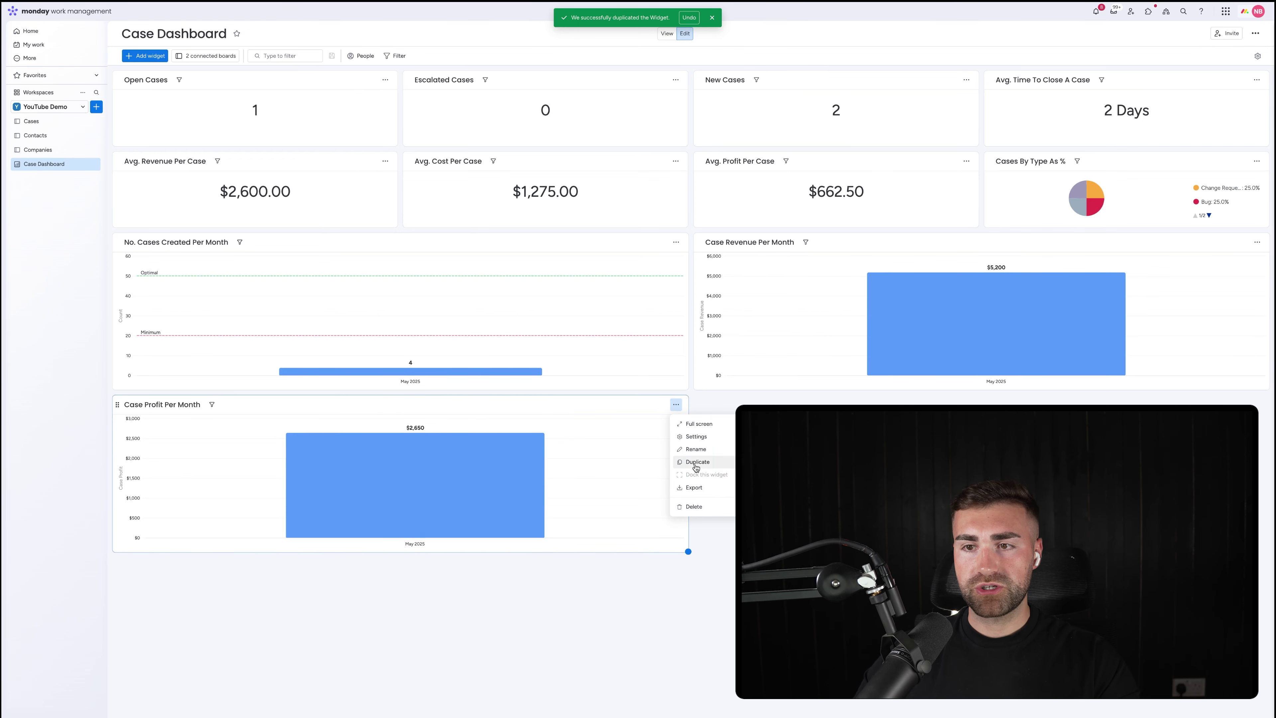
click(695, 462)
click(1257, 405)
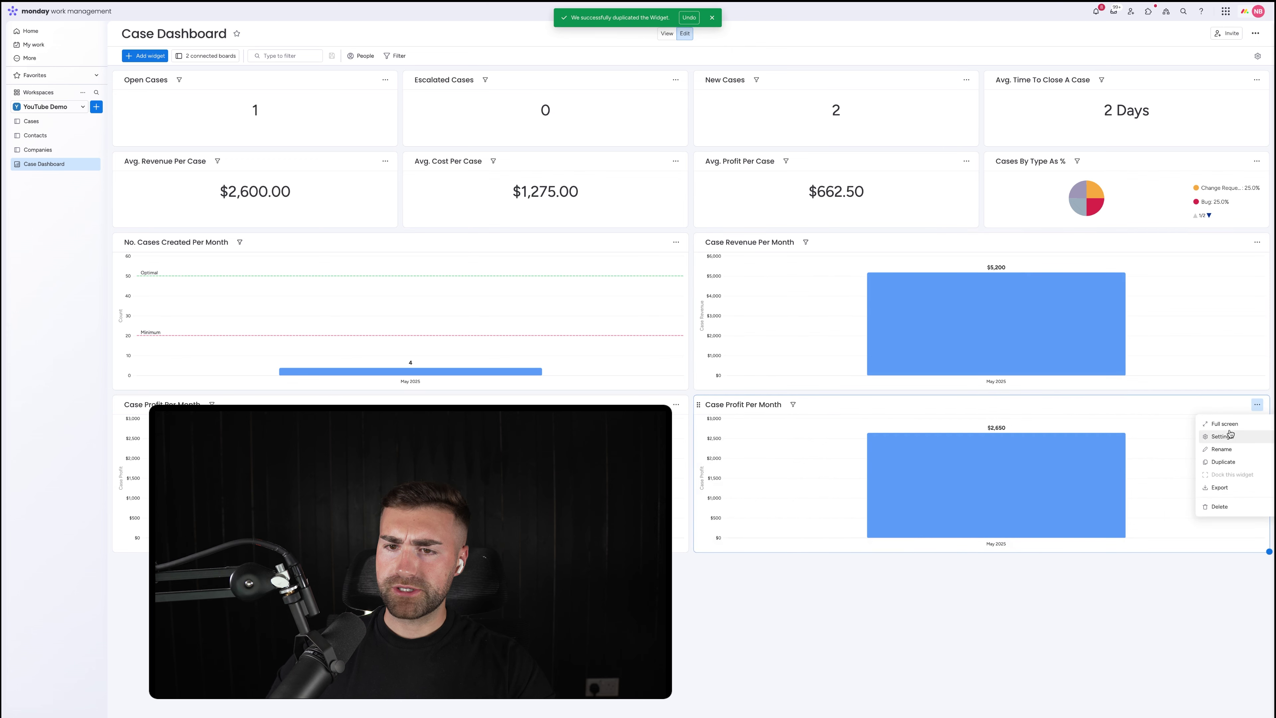
click(736, 404)
double_click(736, 404)
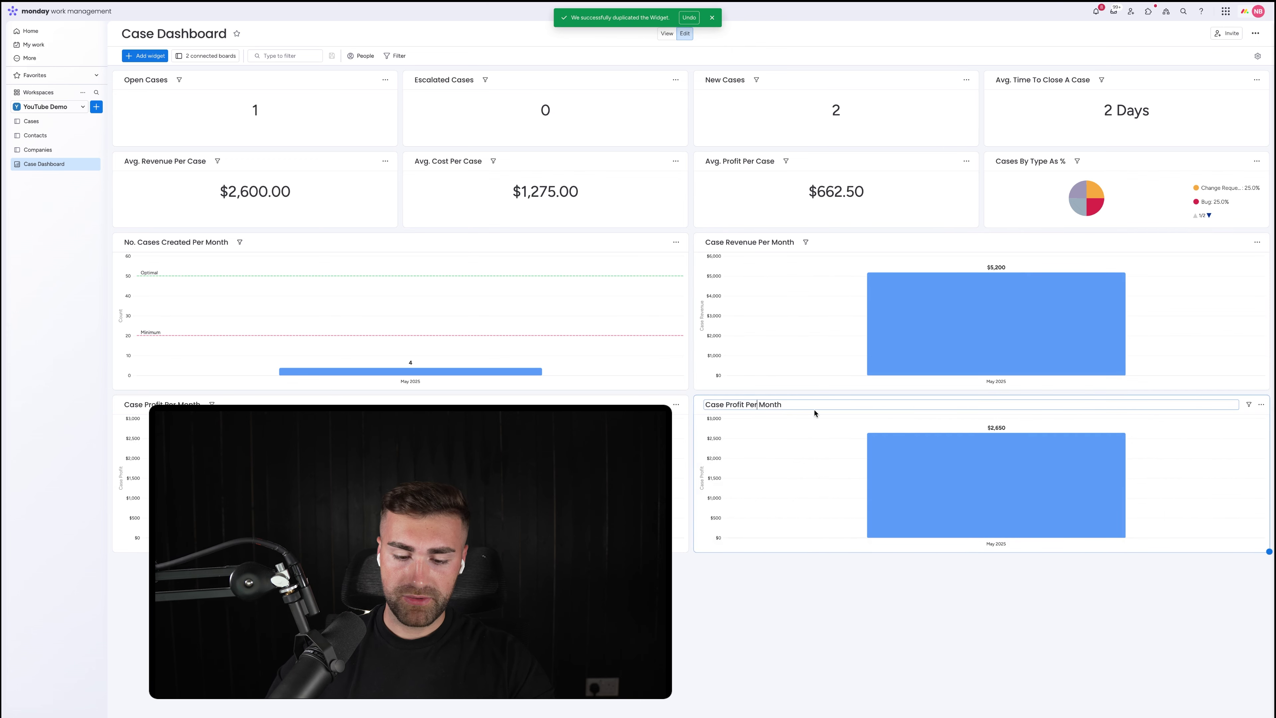
text(Case Type )
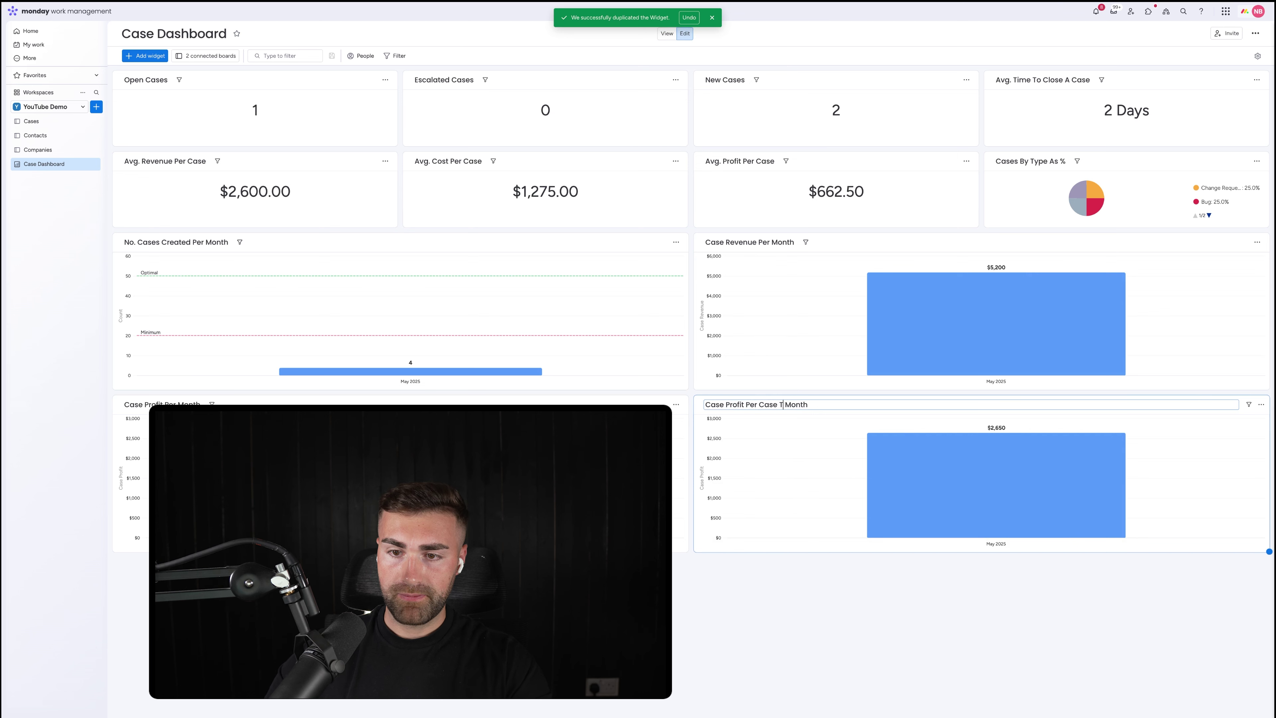
text(Per)
key(Return)
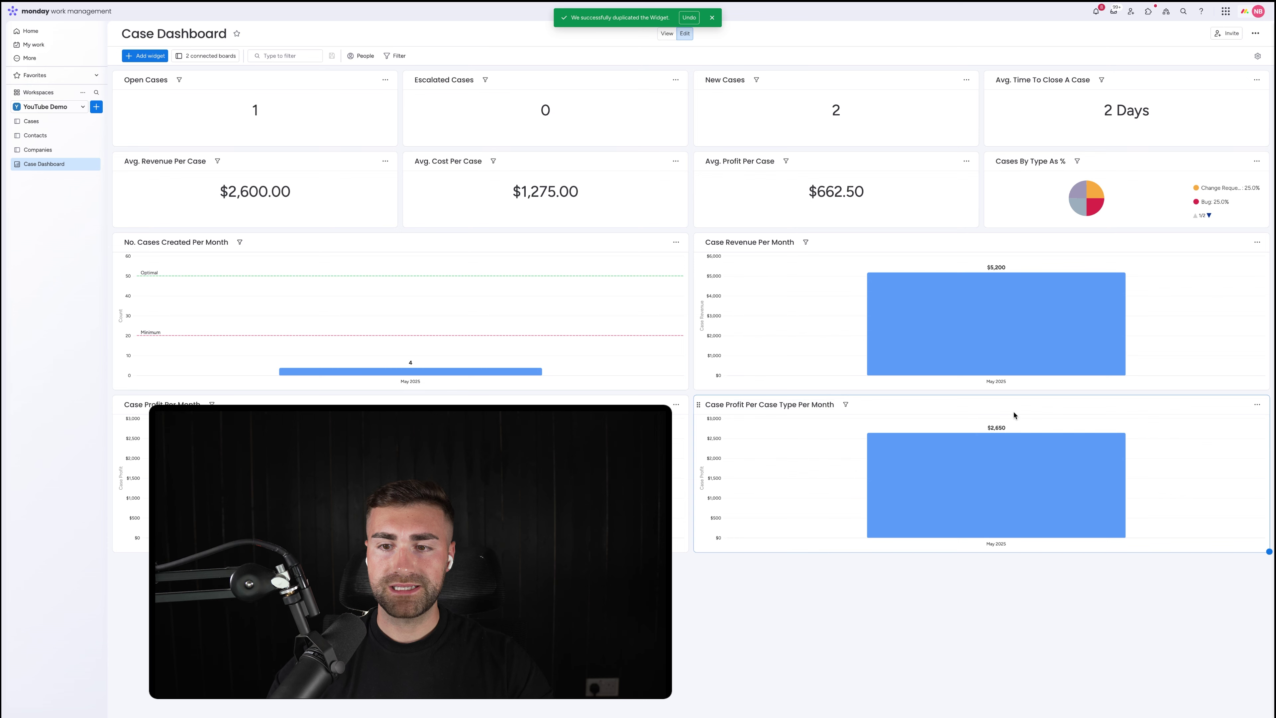
click(1257, 405)
Switch the profit chart to a stacked bar, stacked by Case Type
click(1232, 436)
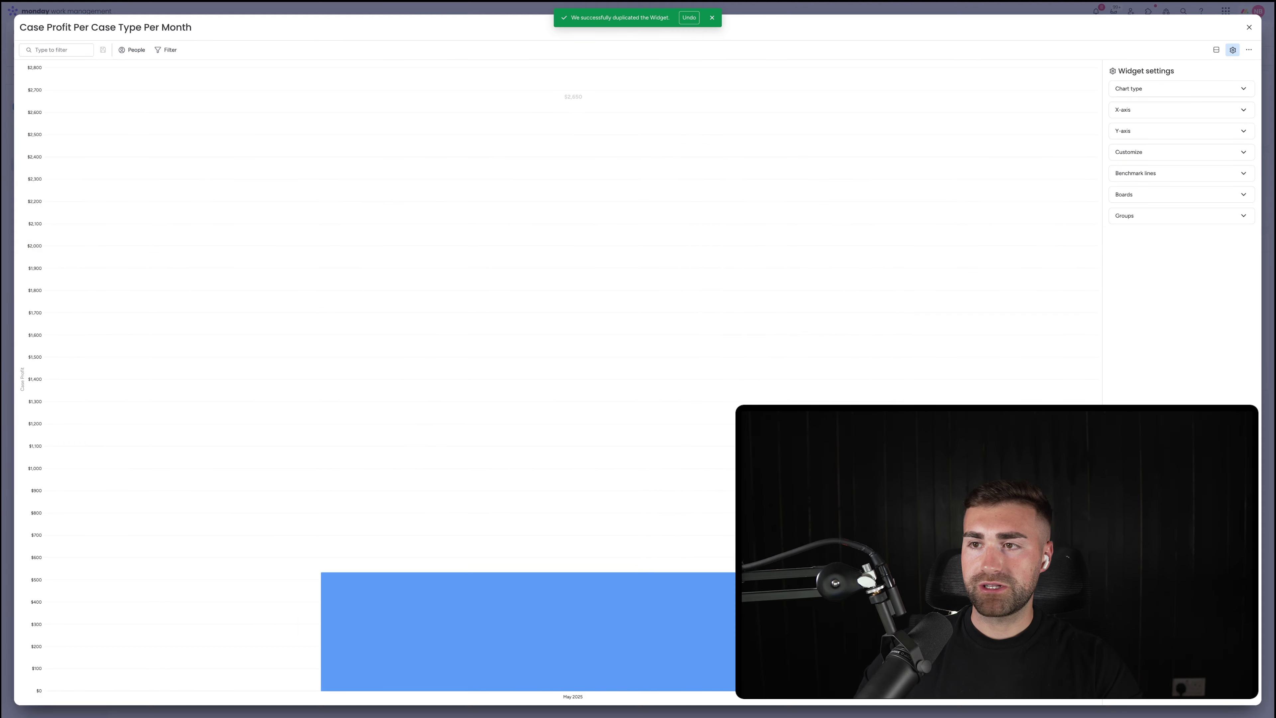
click(1165, 88)
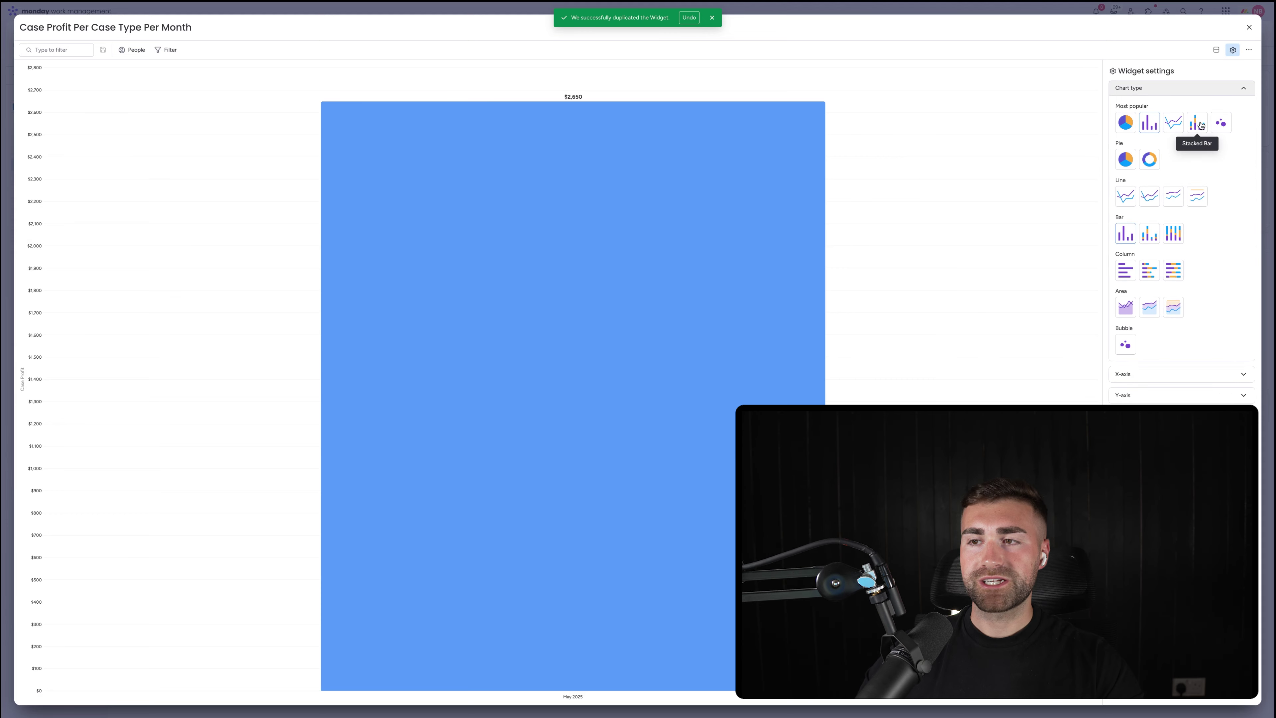
click(1199, 124)
click(1162, 88)
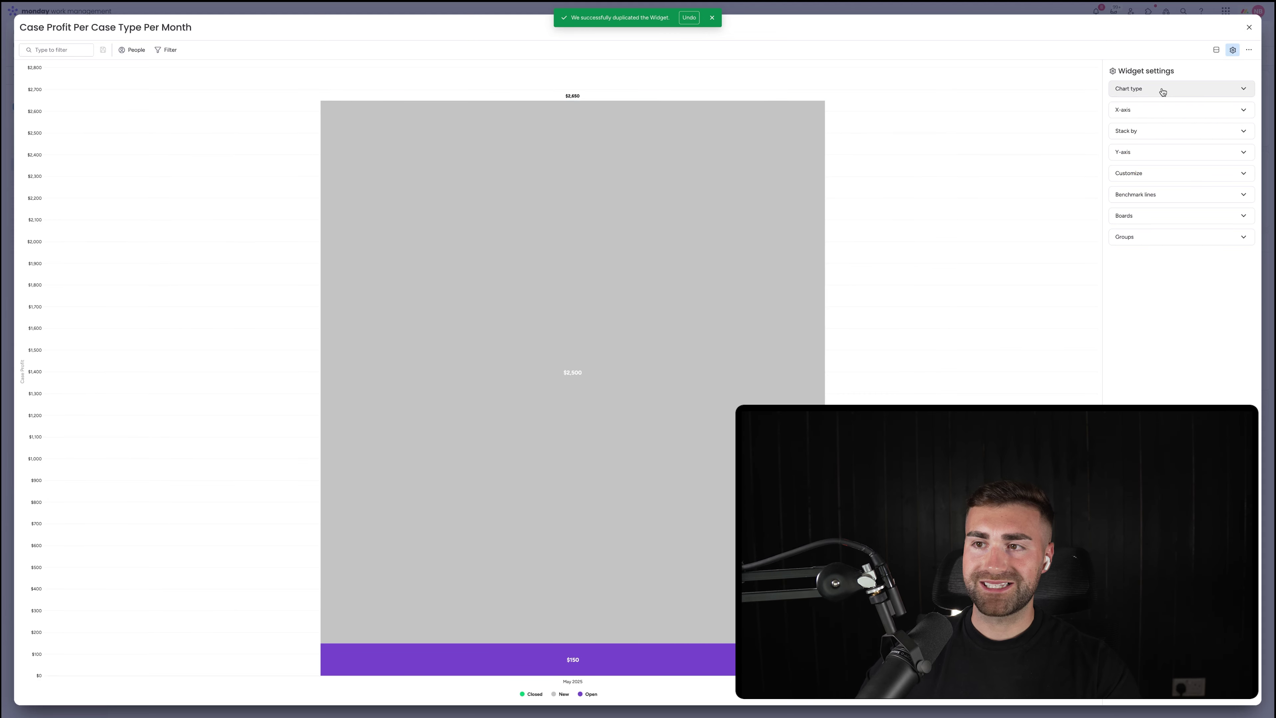
click(1147, 111)
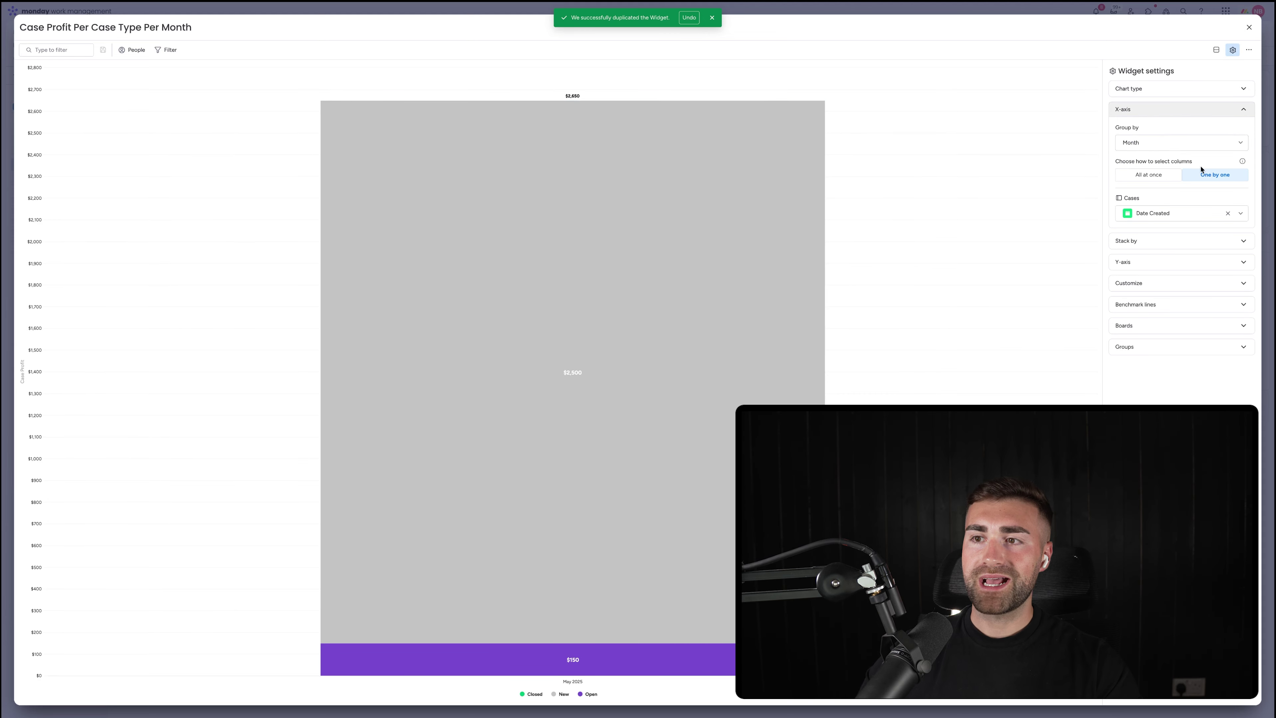
click(1168, 111)
click(1160, 130)
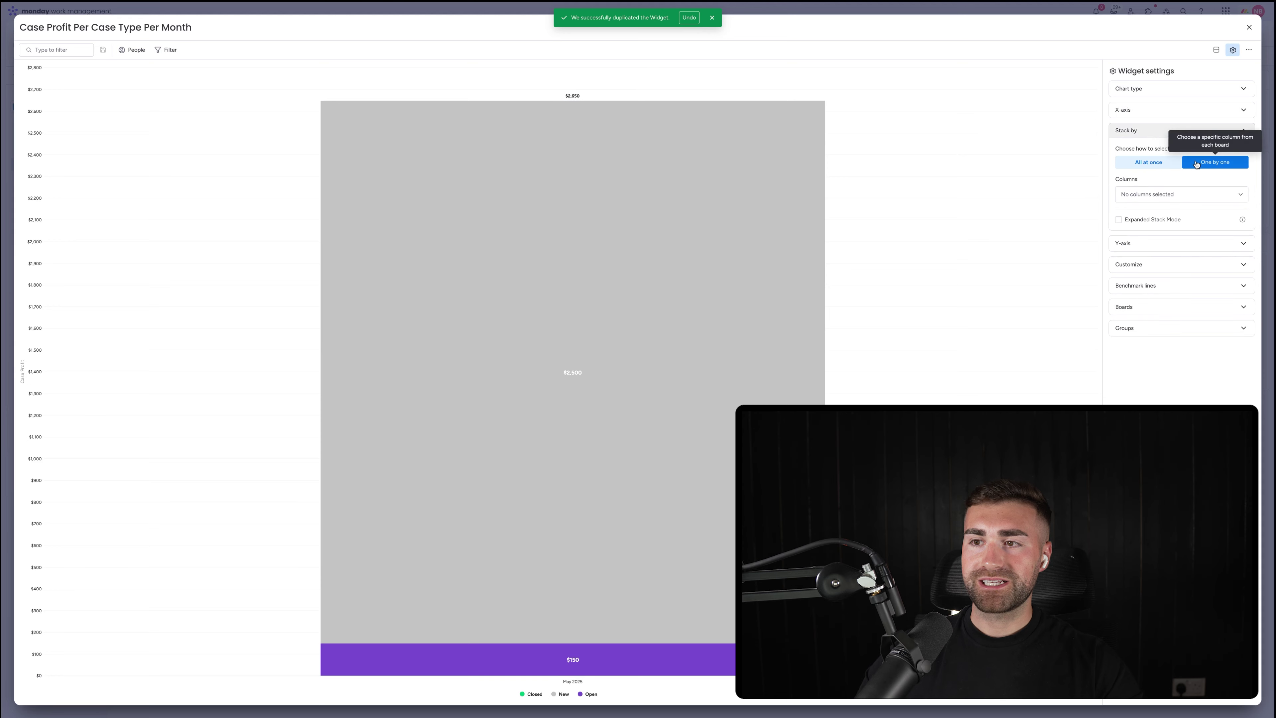
click(1144, 201)
click(1158, 243)
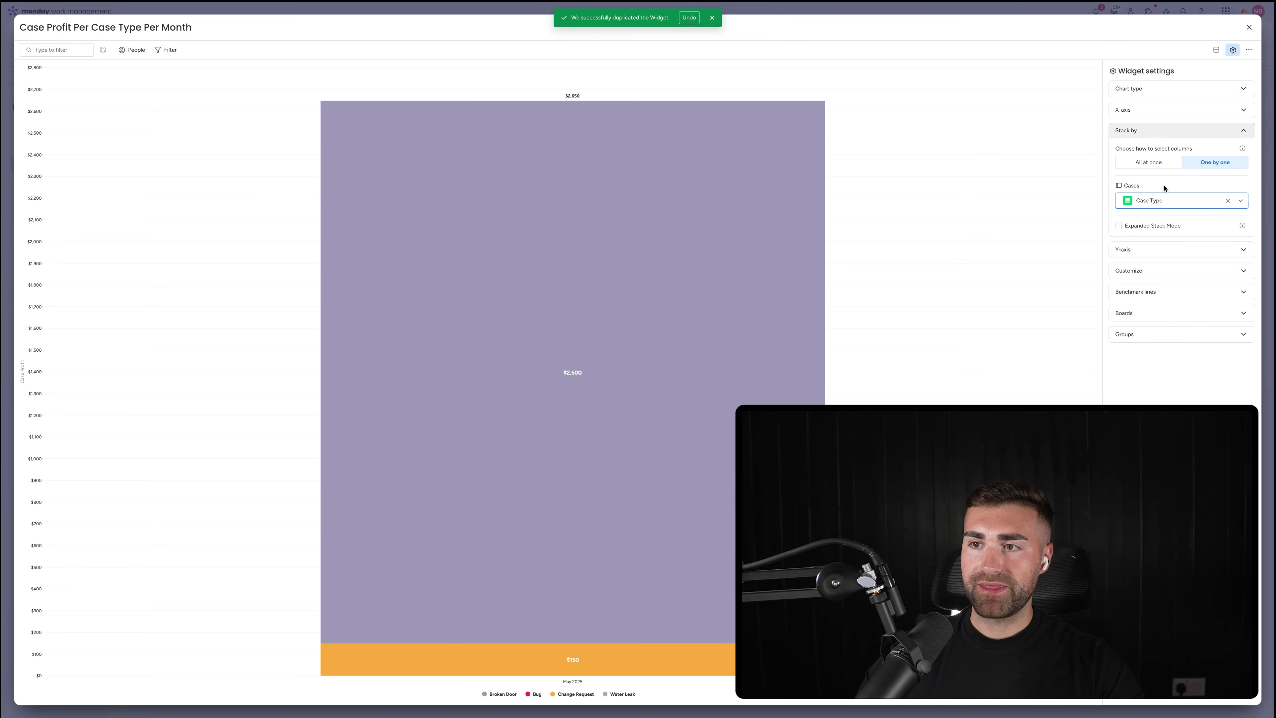
click(1154, 131)
click(1154, 131)
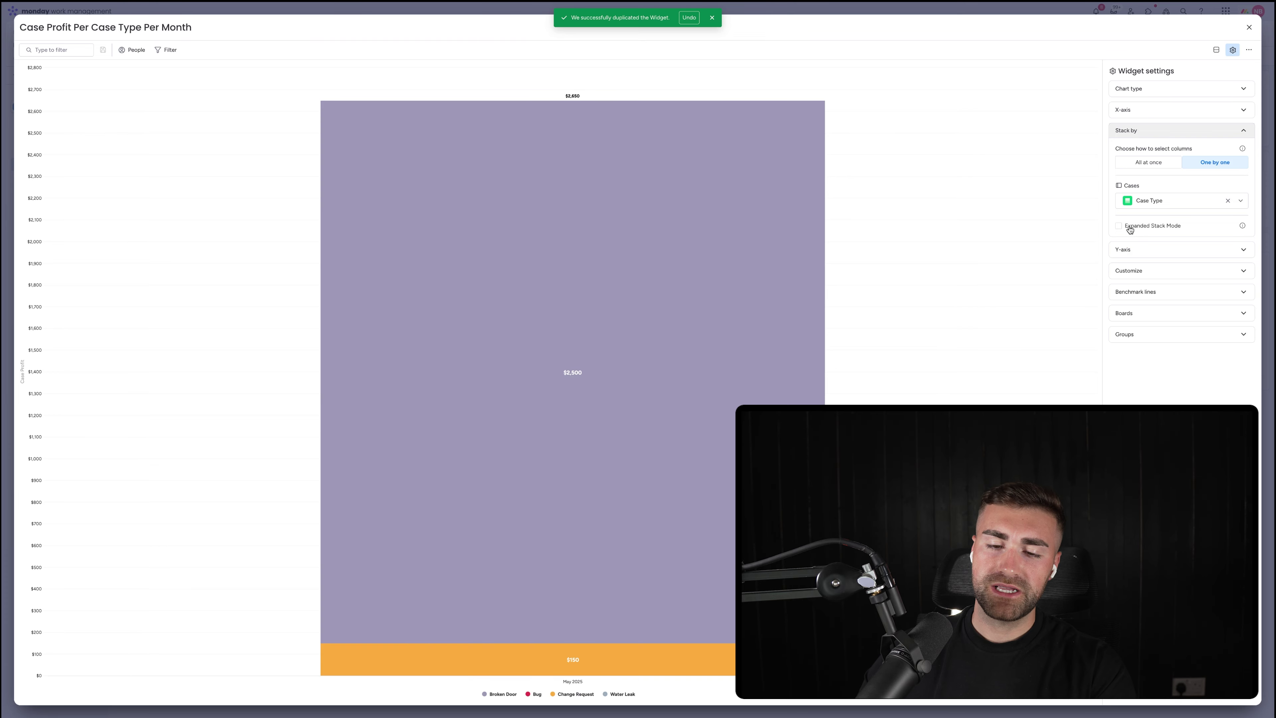
Tick Expanded Stack Mode so each case type gets its own bar, keeping Case Profit as the value
mouse_move(624, 359)
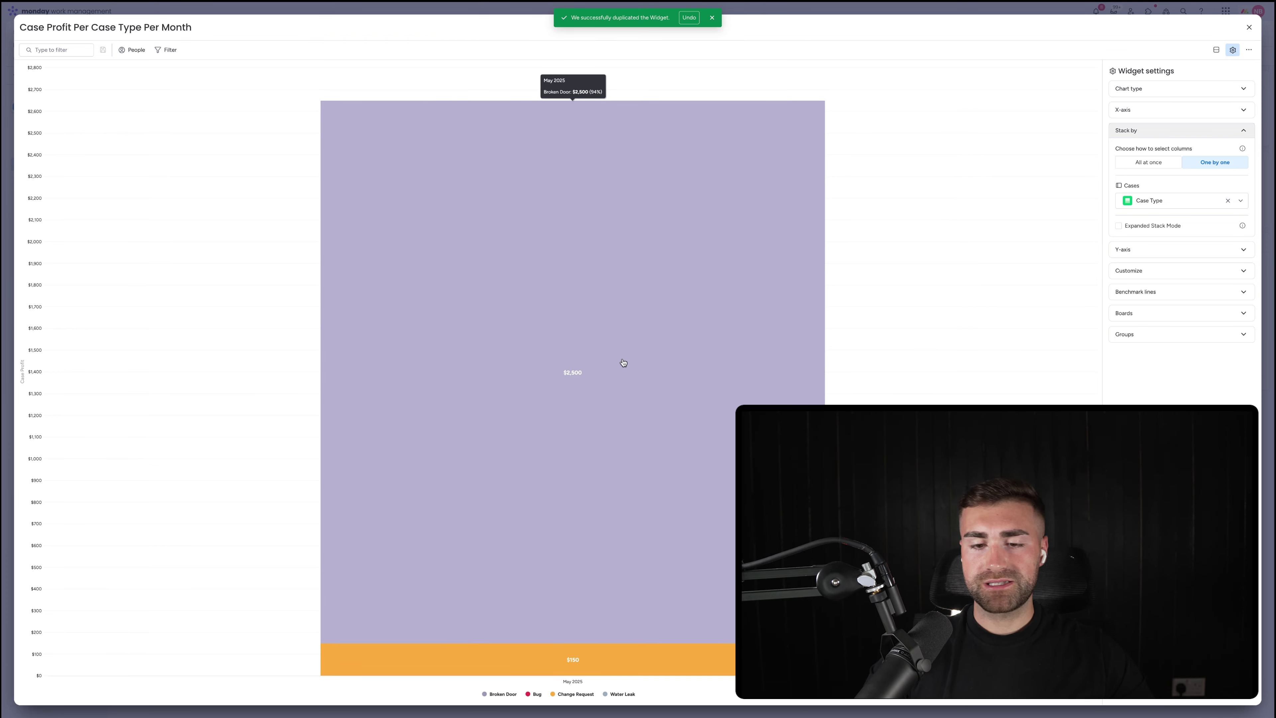
click(1147, 227)
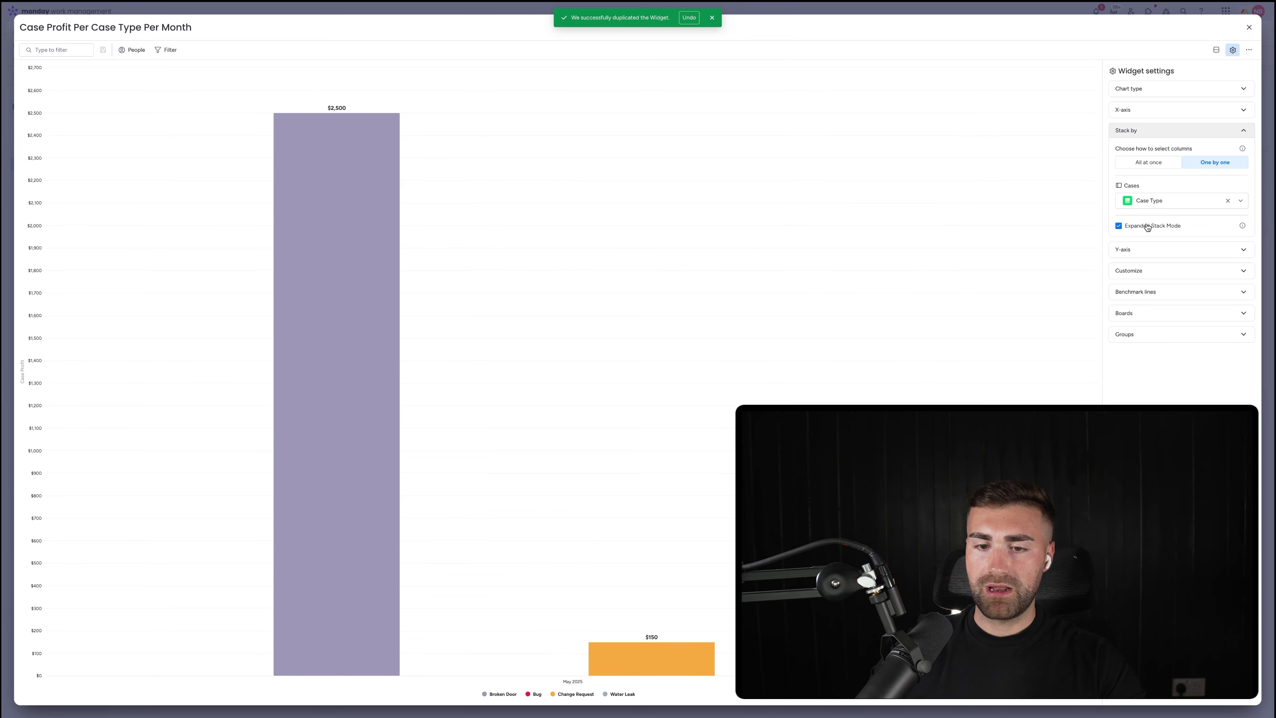
mouse_move(373, 473)
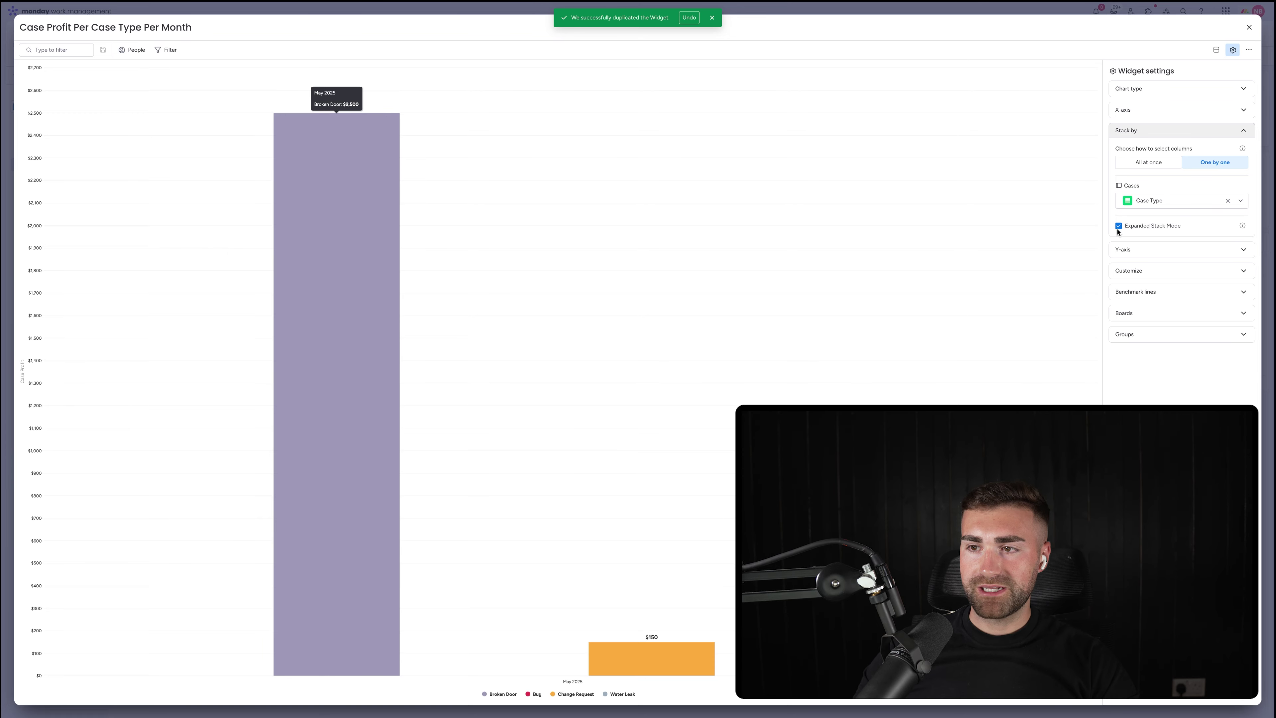
click(1126, 258)
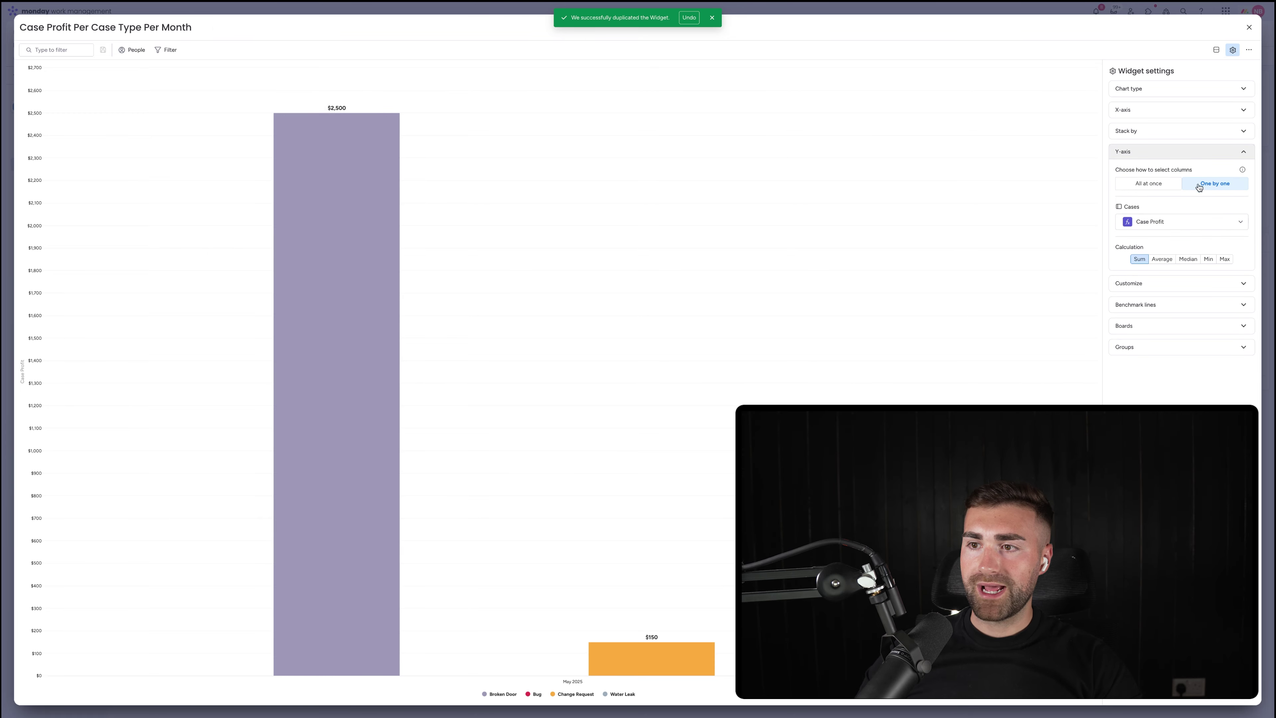
click(1182, 221)
click(1181, 222)
click(1181, 223)
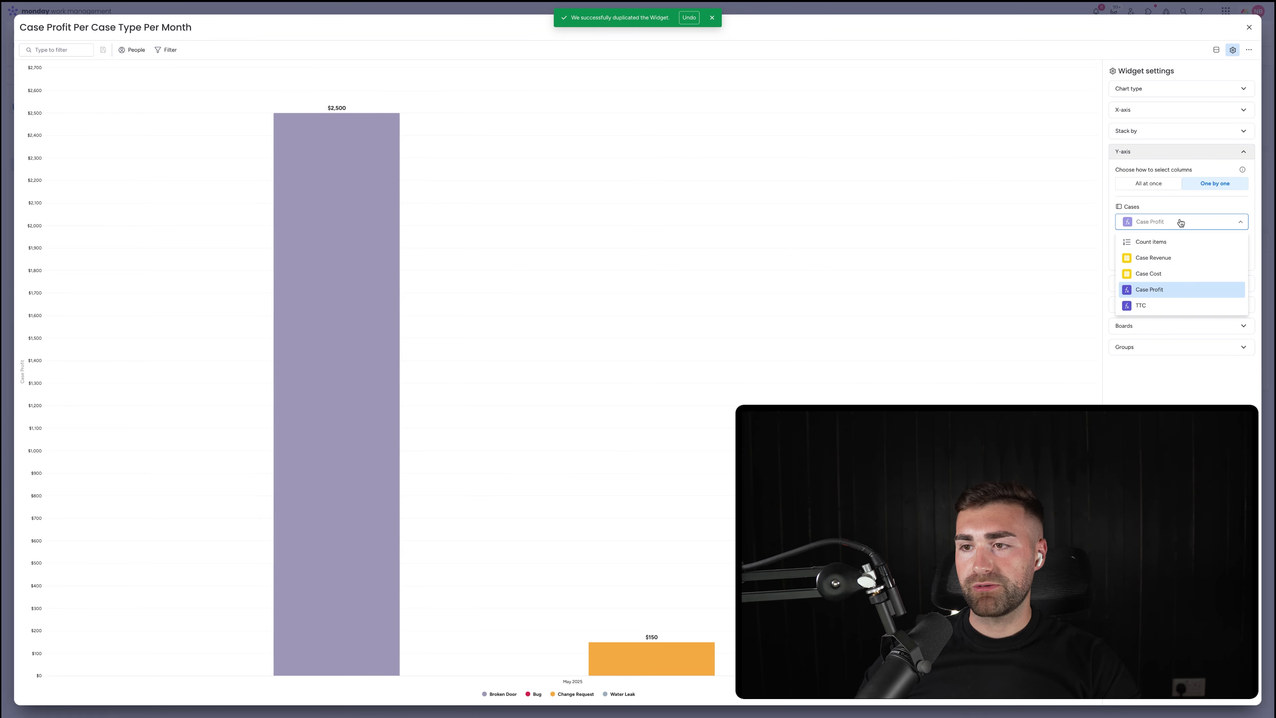
click(1179, 220)
Review the customization, benchmark, boards and group settings, then close the full-screen widget
click(1133, 284)
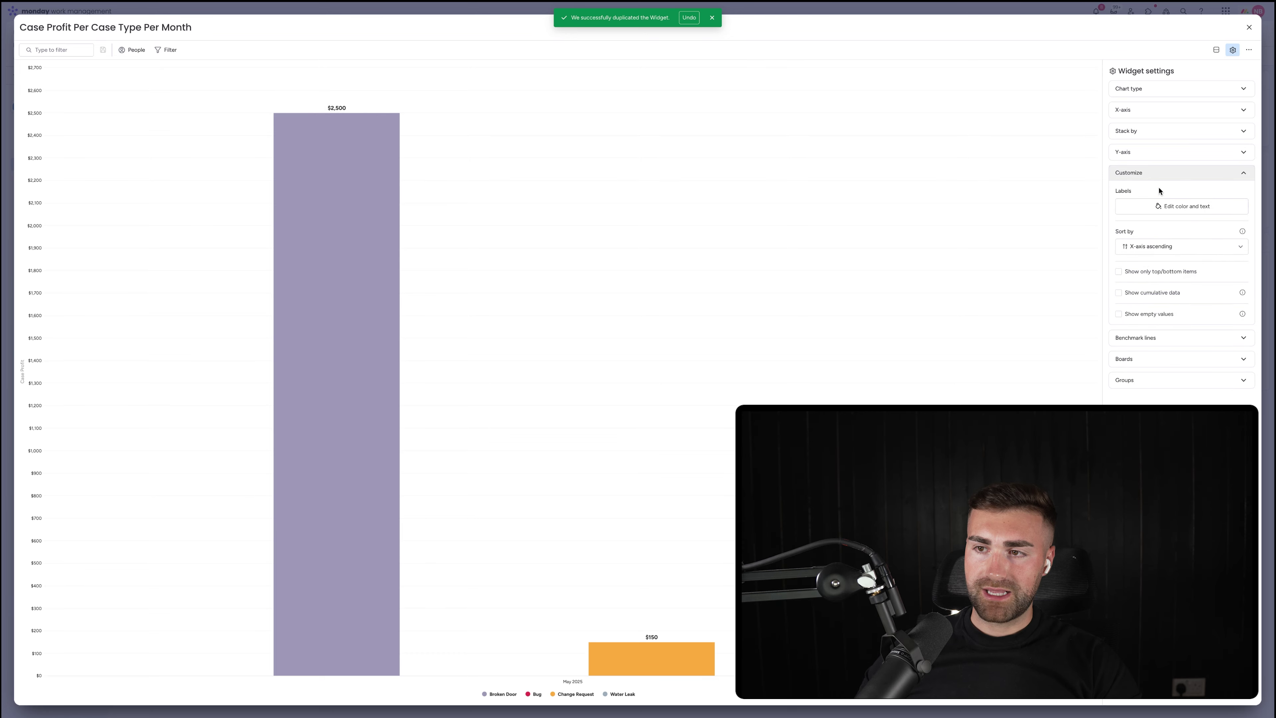
click(1156, 176)
click(1145, 197)
click(1147, 199)
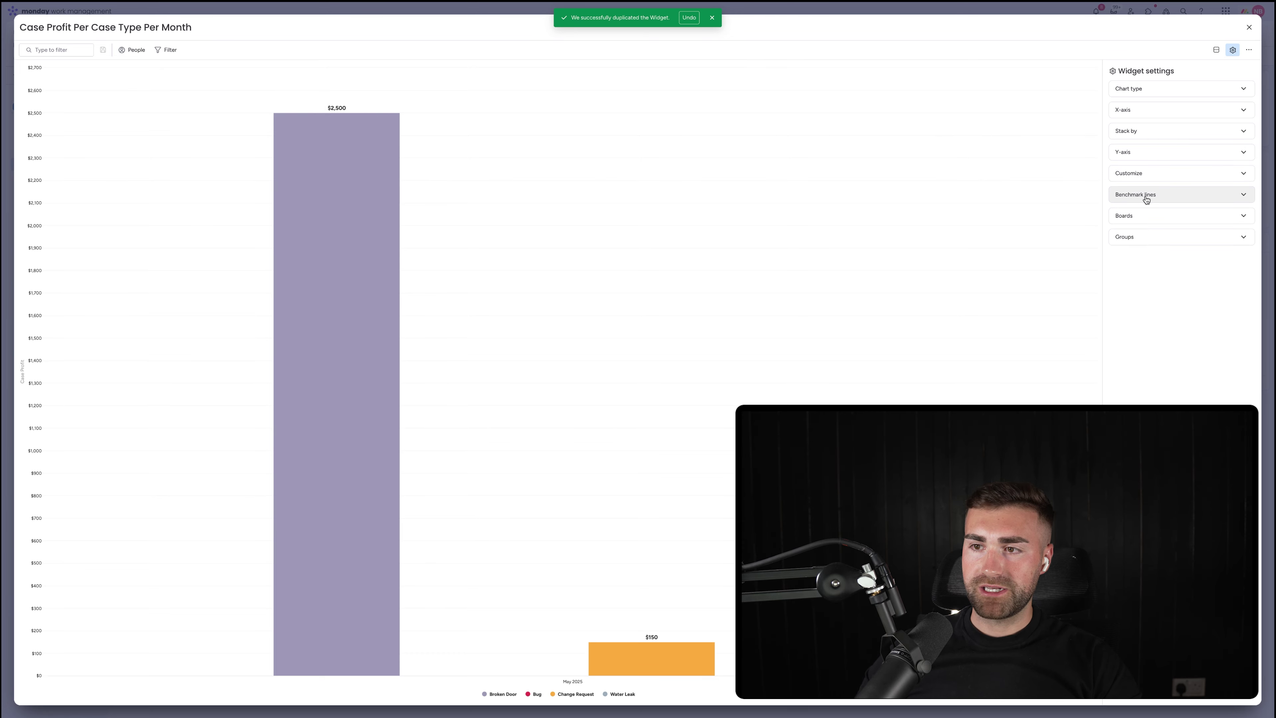
click(1141, 219)
click(1140, 219)
double_click(1140, 245)
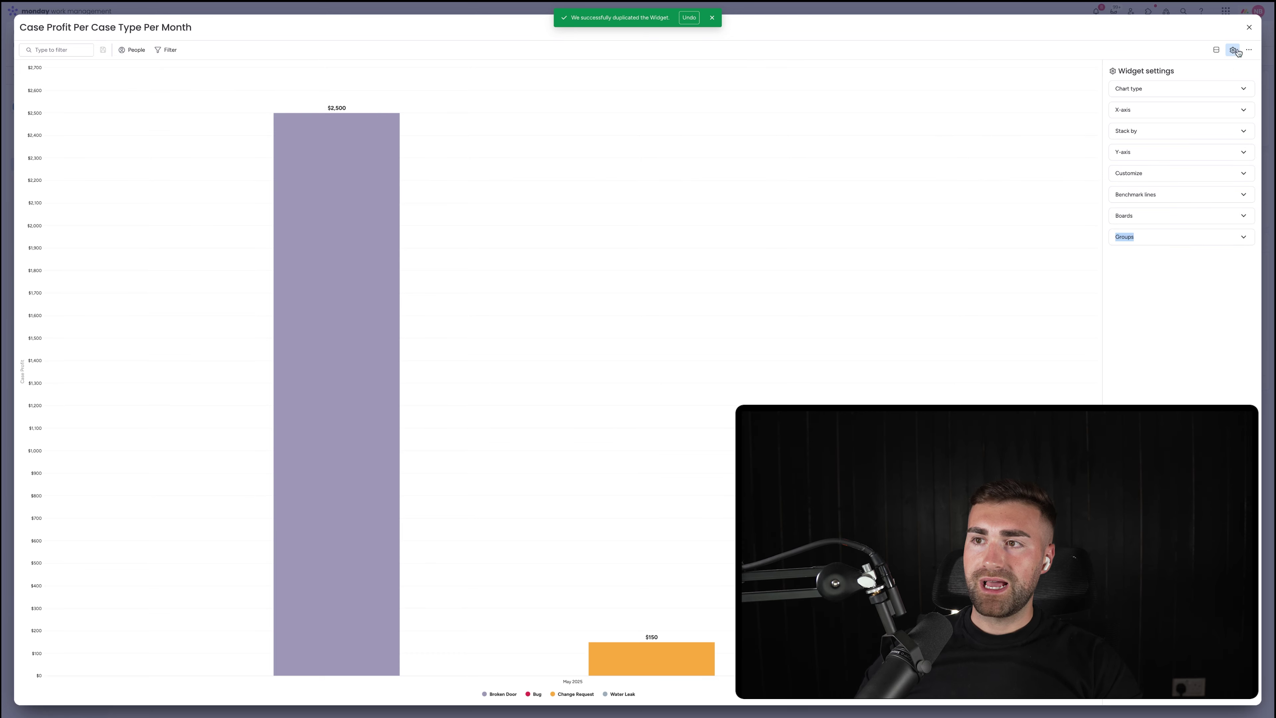
click(1249, 27)
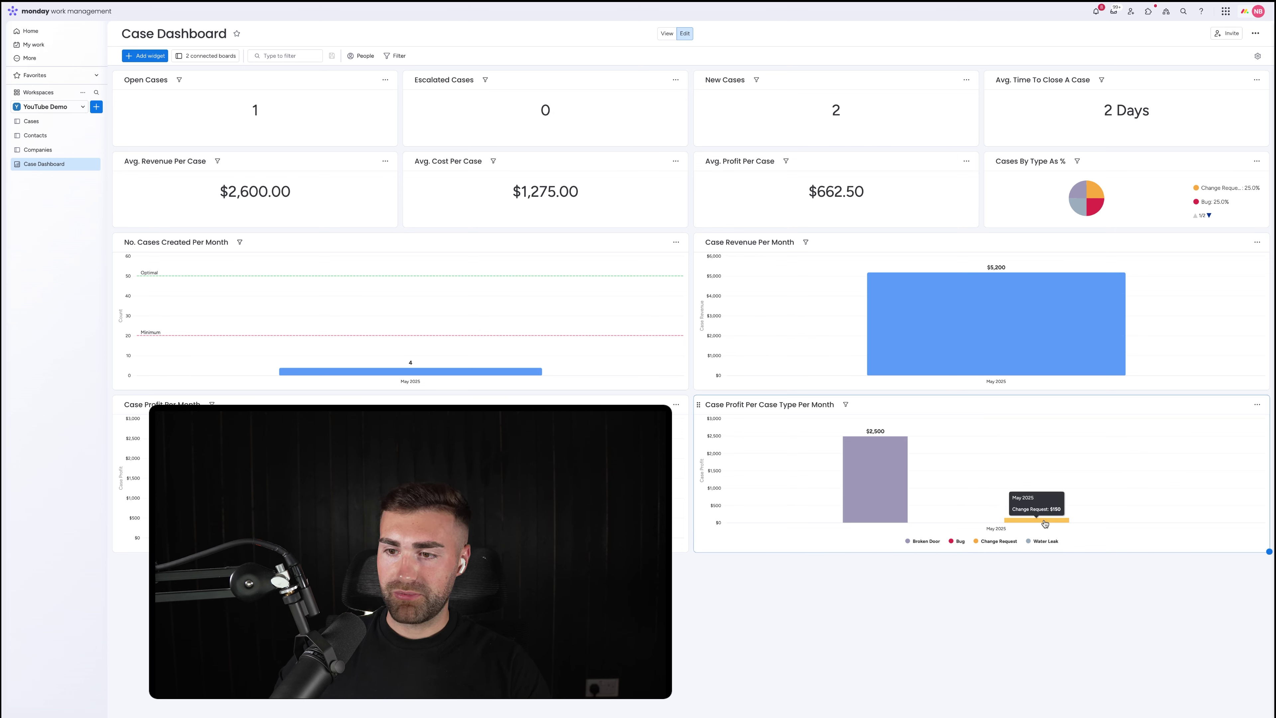
Go to the Cases board from the left sidebar
click(43, 121)
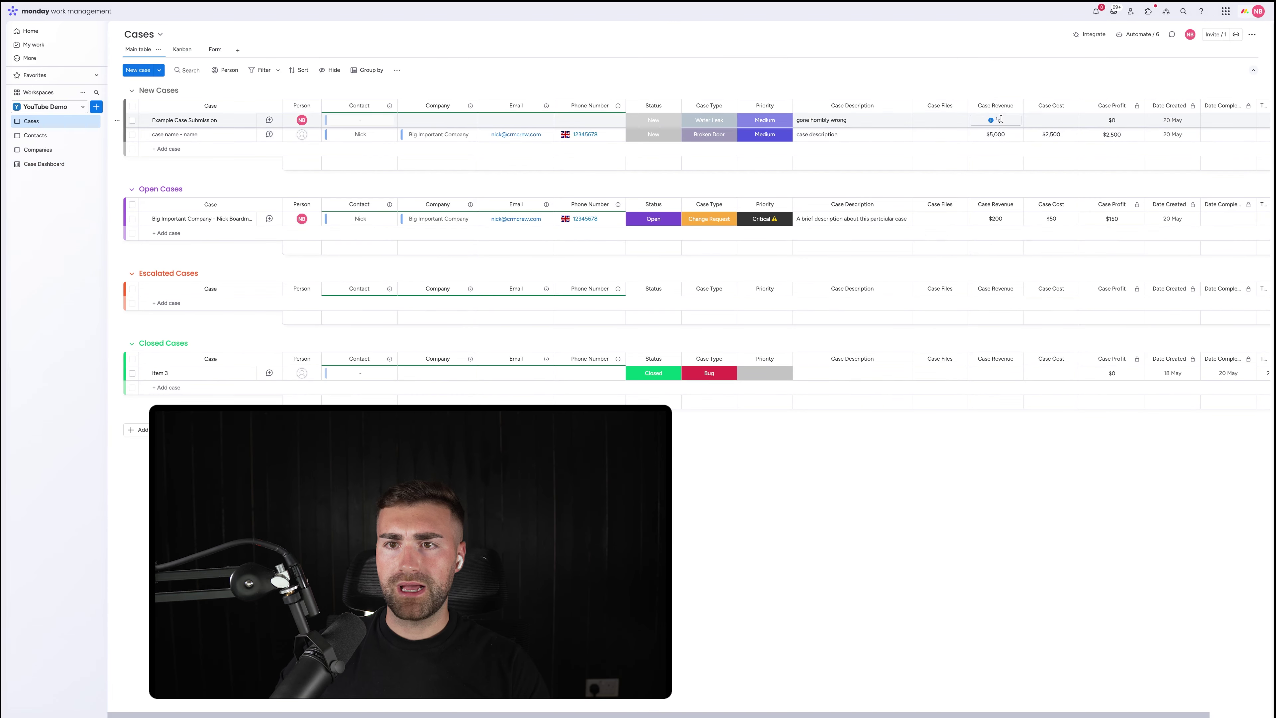
Give Example Case Submission $200 Case Revenue and $10 Case Cost
click(1000, 119)
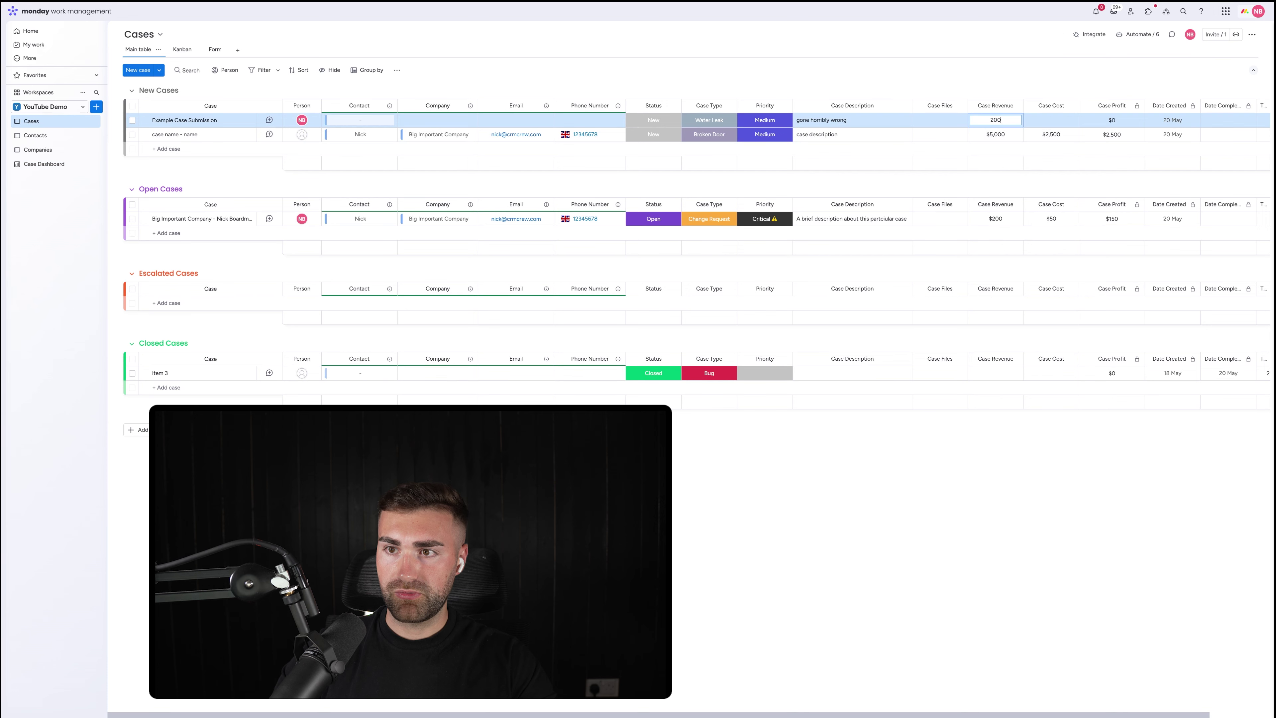
key(Return)
click(1051, 120)
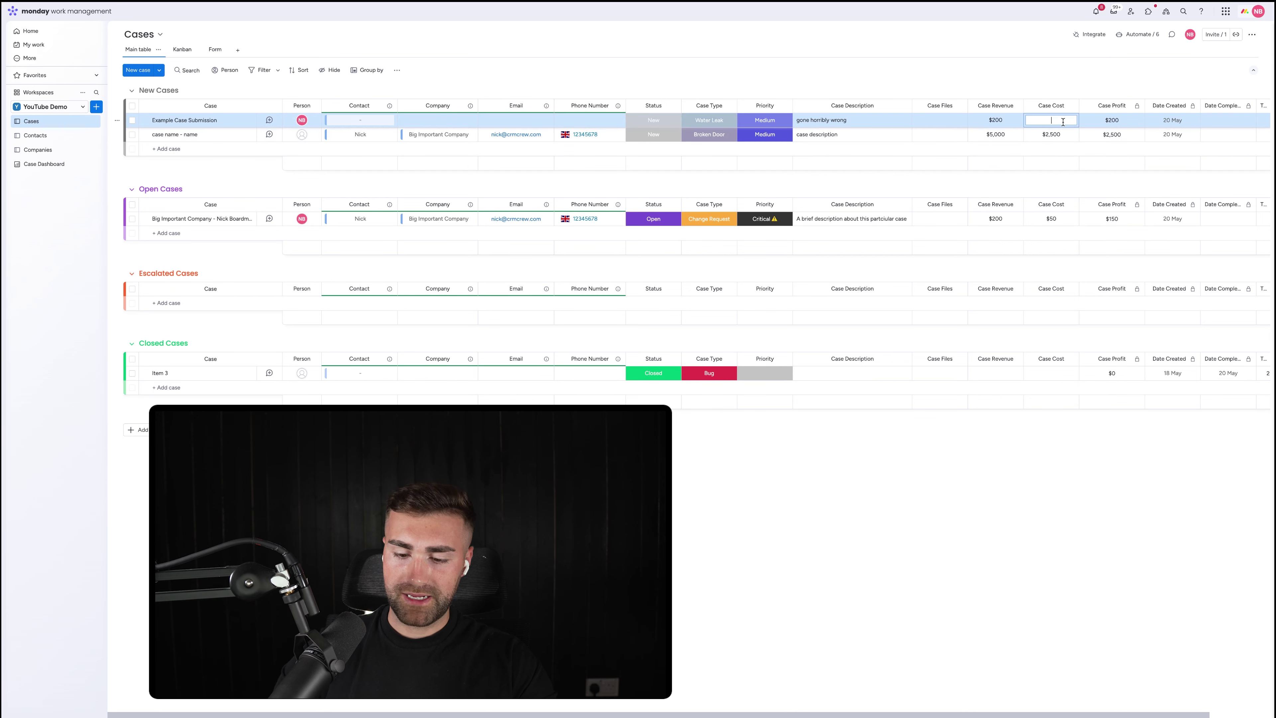
text(10)
key(Return)
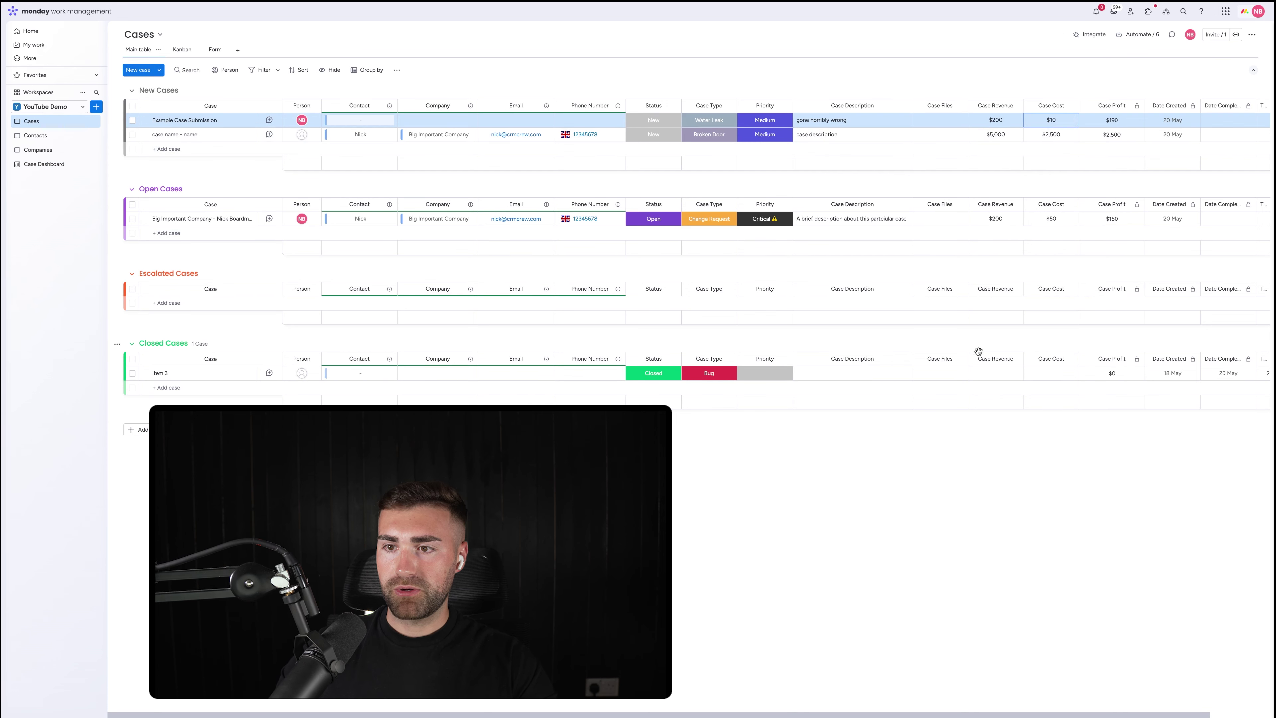
Give Item 3 $7,000 Case Revenue and $100 Case Cost, then return to the Case Dashboard
click(993, 372)
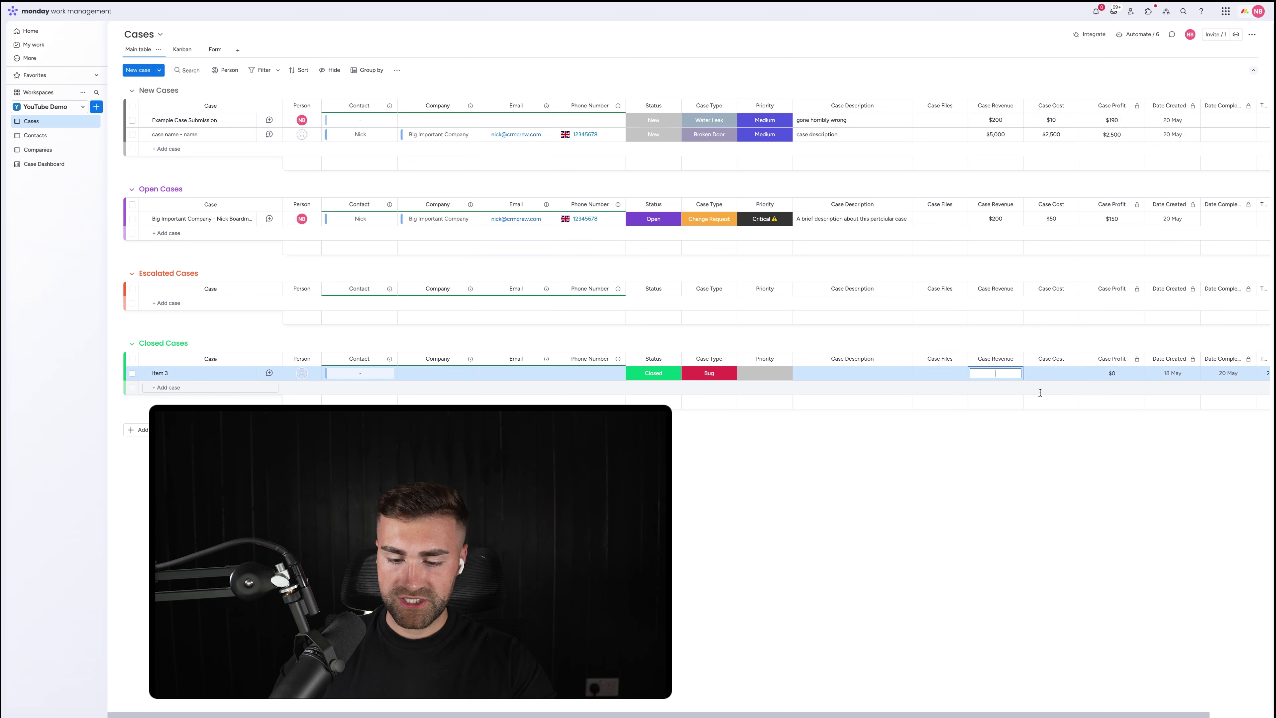
text(7,000)
key(Return)
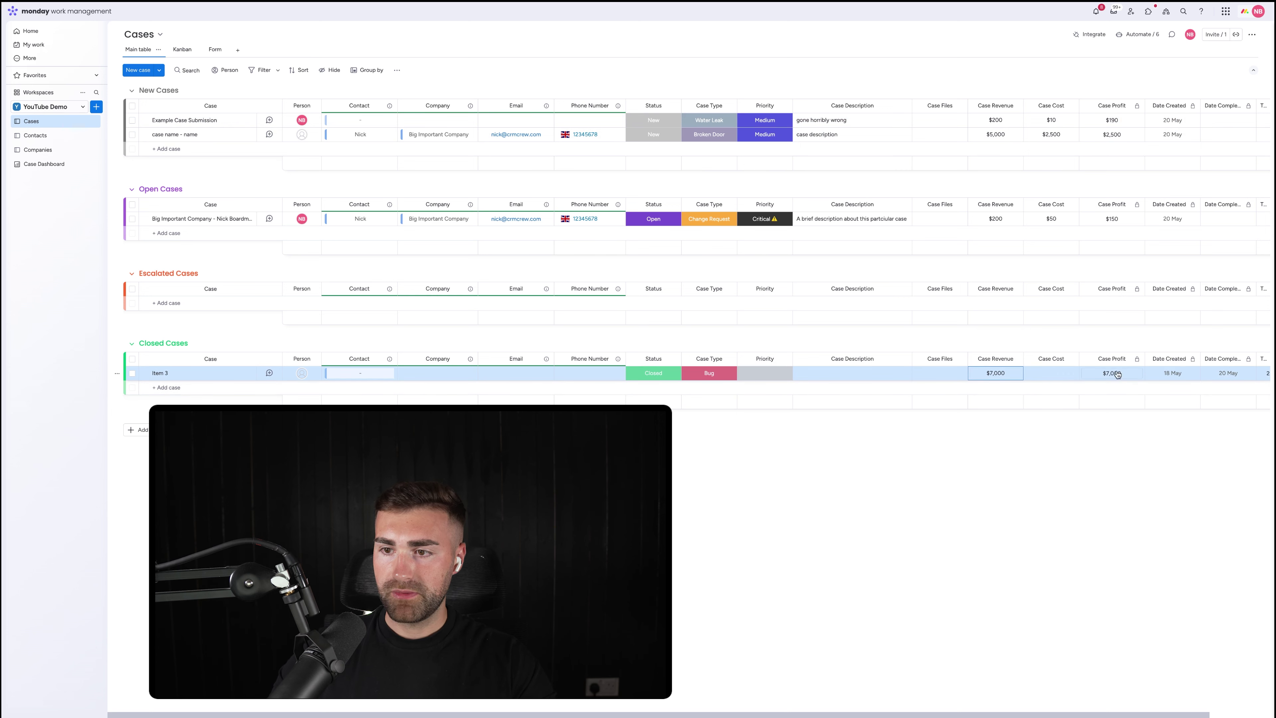
click(1038, 374)
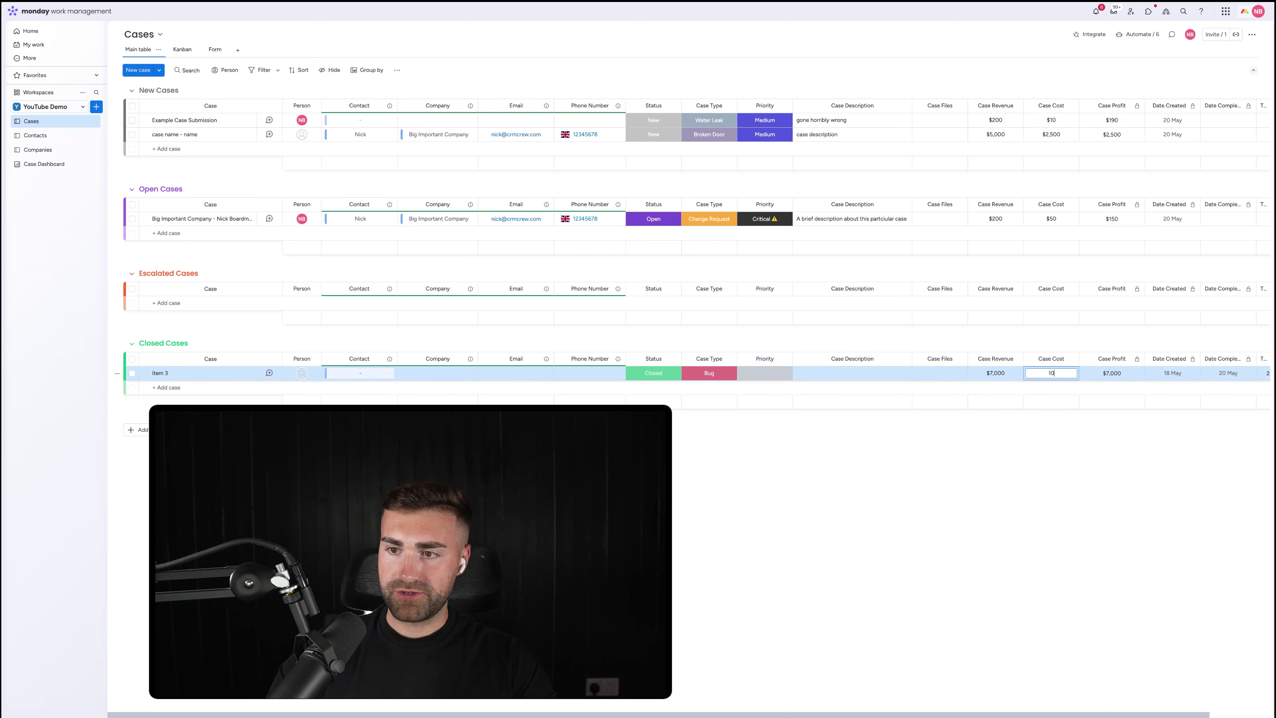
key(Return)
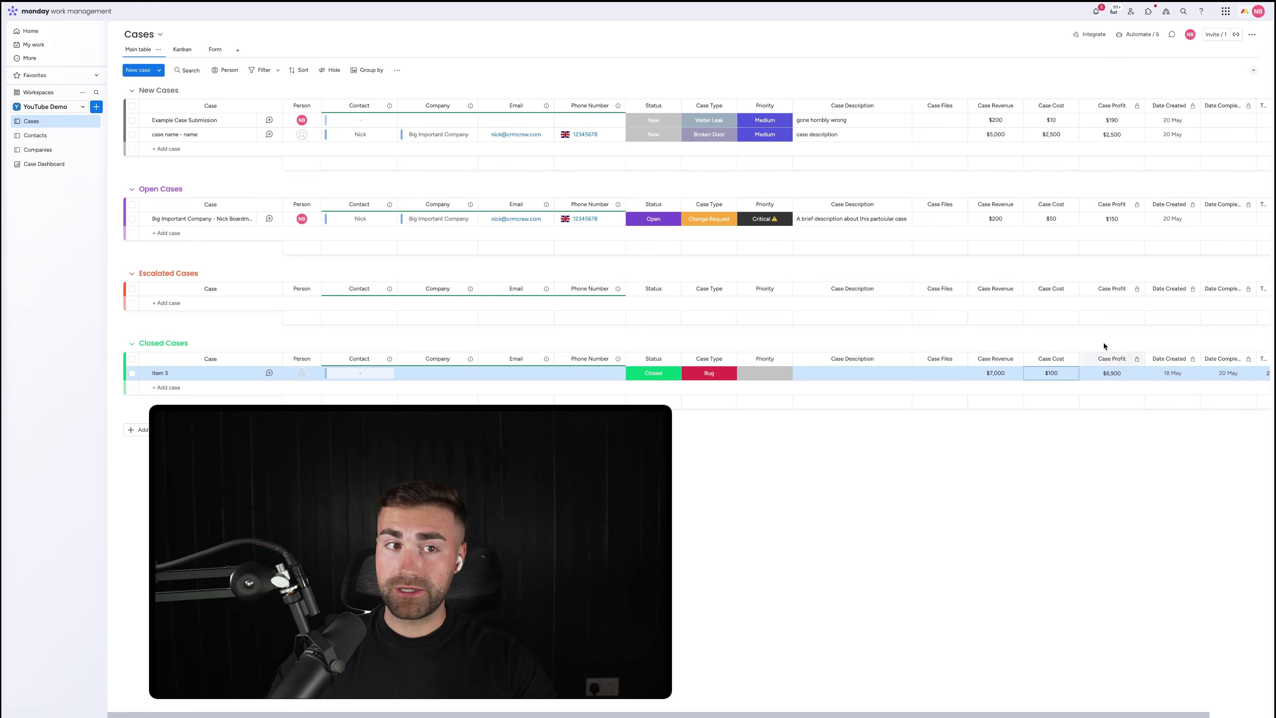
click(43, 164)
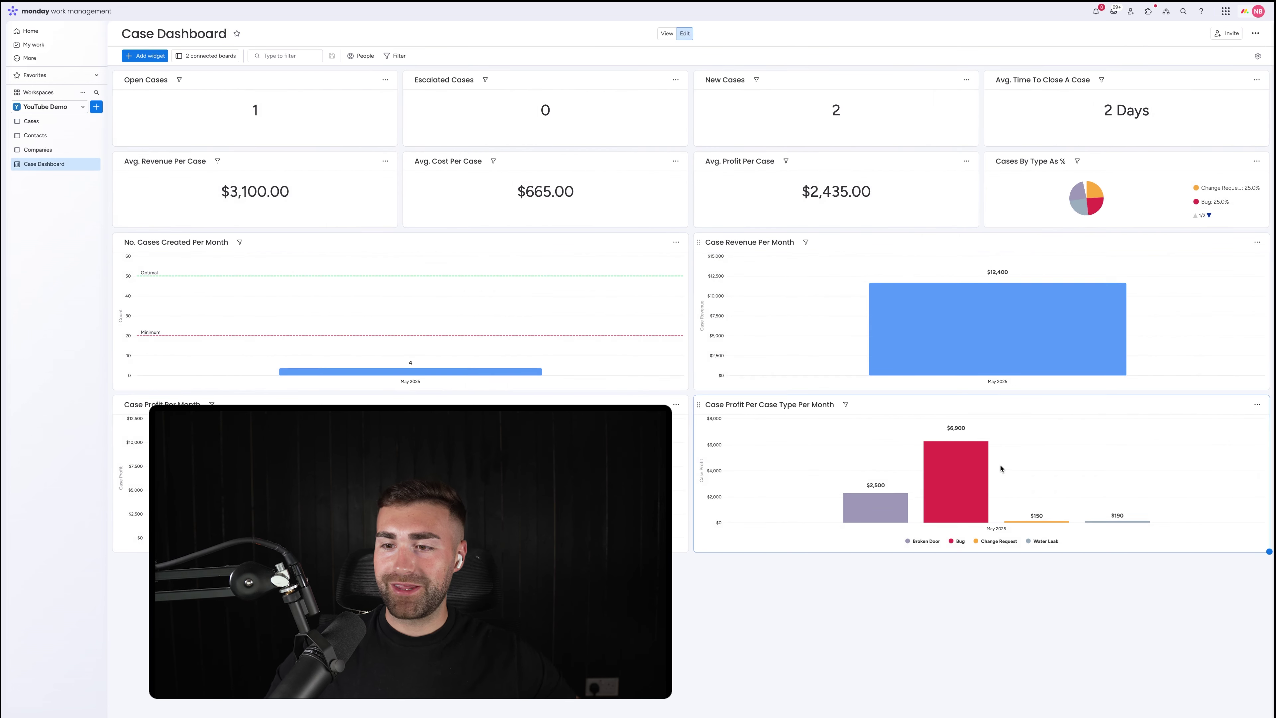
Untick Expanded Stack Mode so case types merge into one $9,740 May 2025 bar
click(1257, 405)
click(1226, 439)
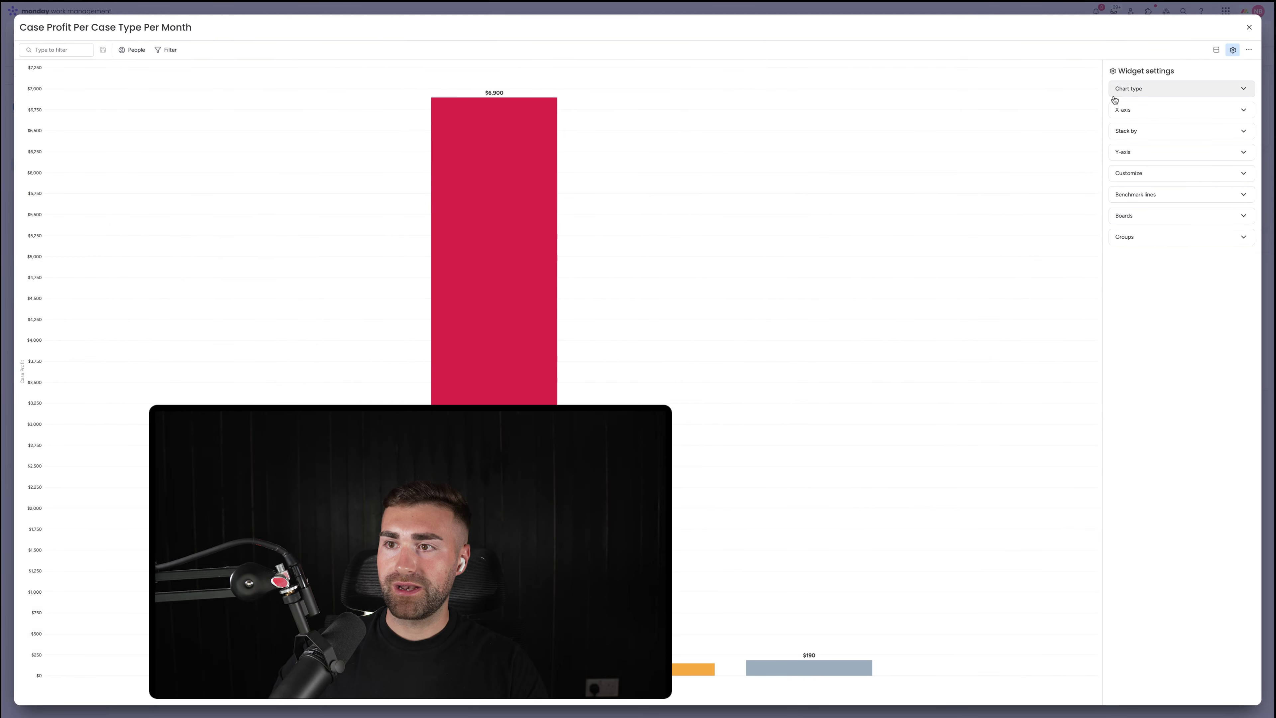
click(1135, 132)
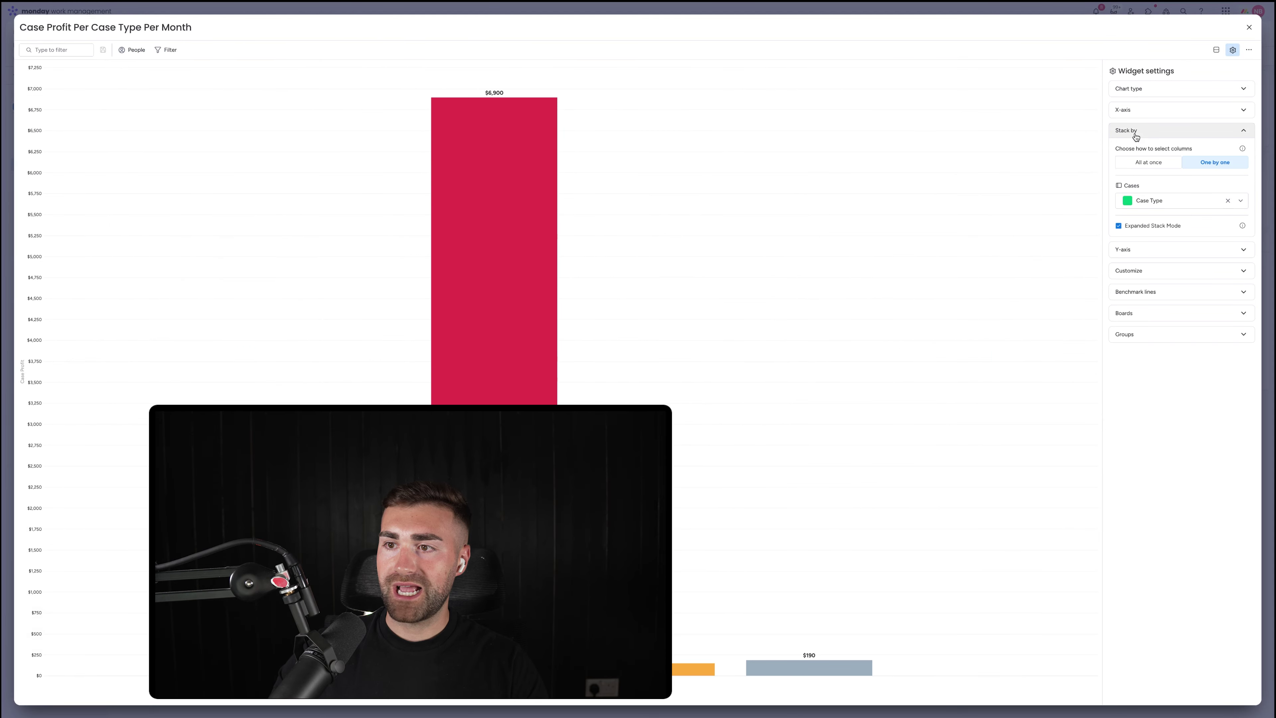
click(1138, 228)
click(1249, 27)
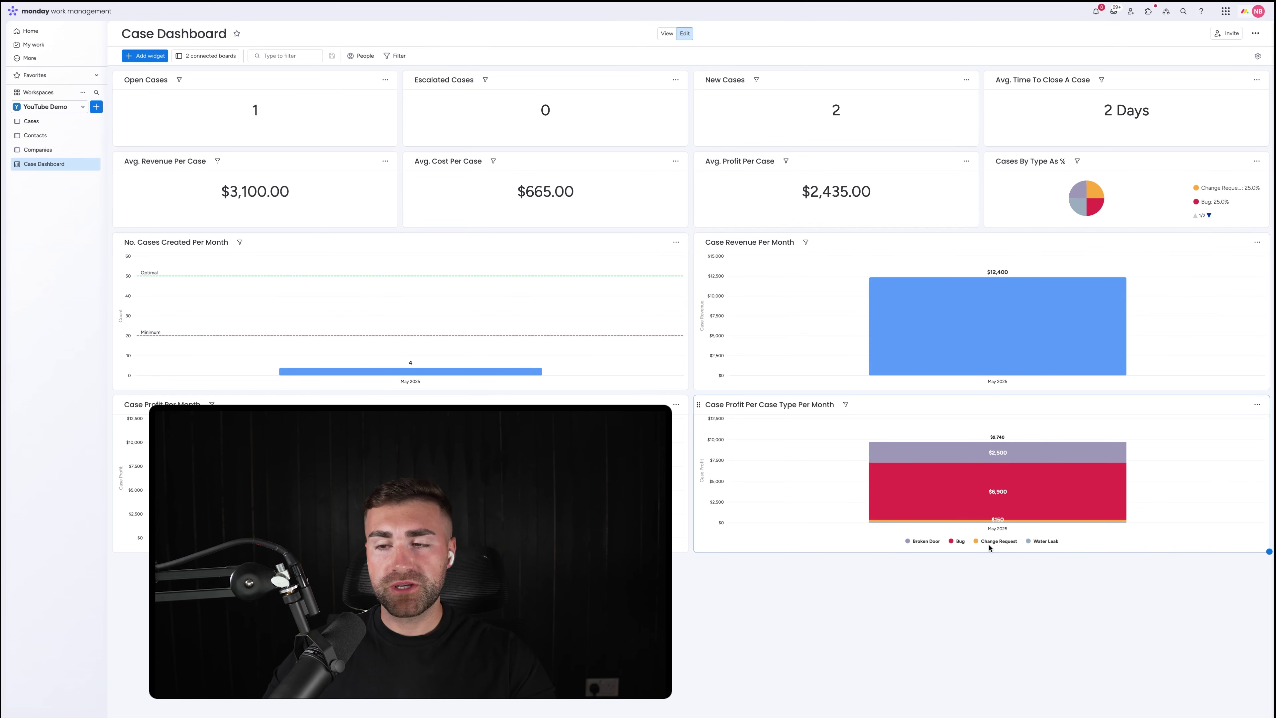
click(1256, 405)
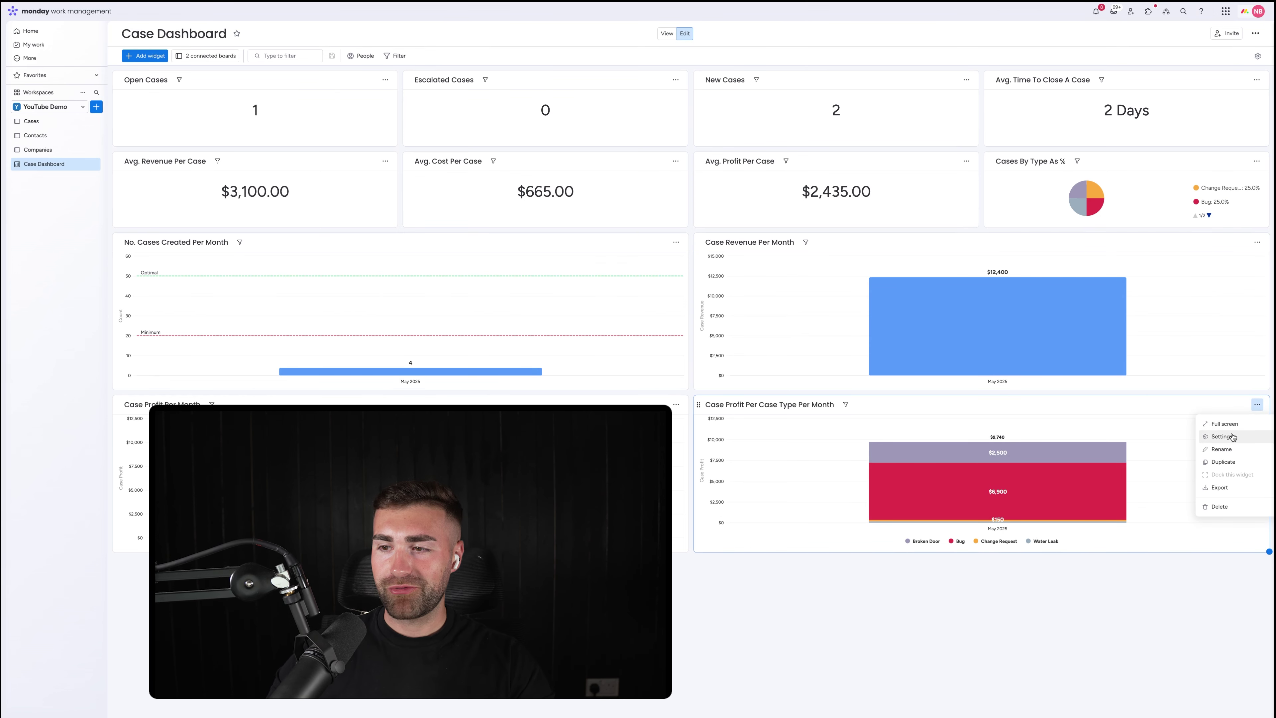
Duplicate the stacked profit widget and retitle the copy 'Cases Created By Contact Per Month'
click(1223, 461)
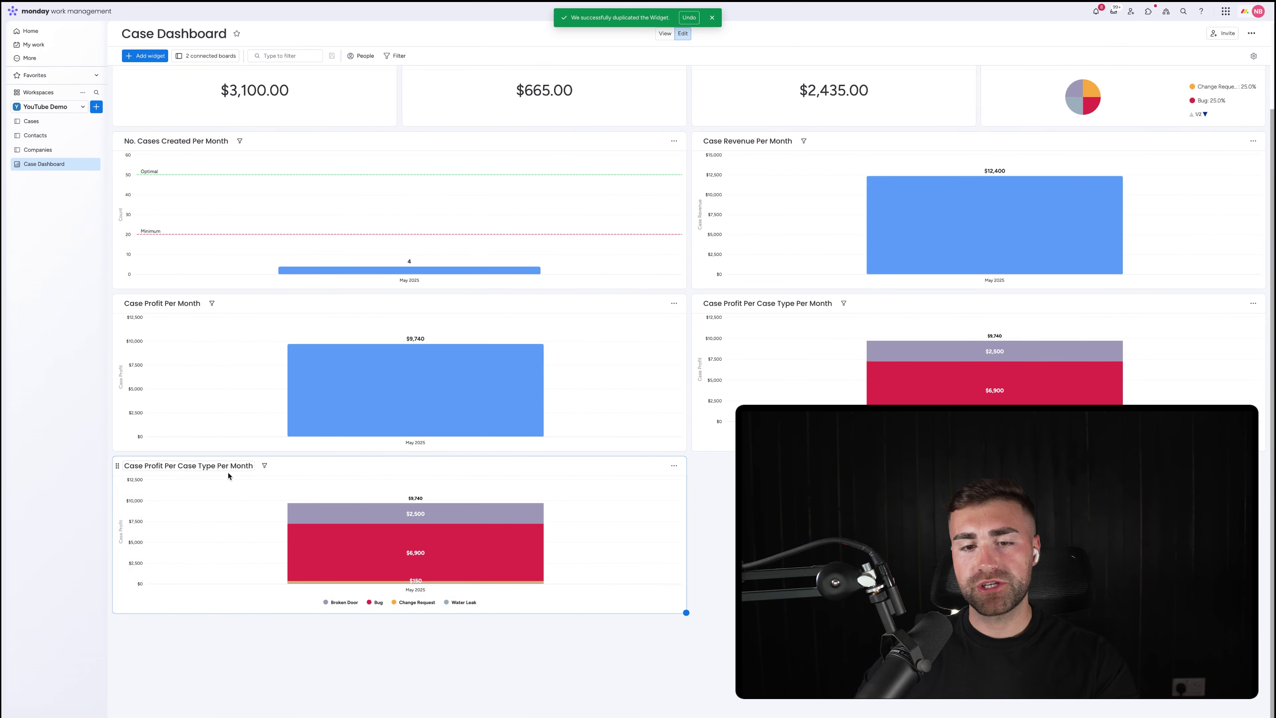
triple_click(195, 474)
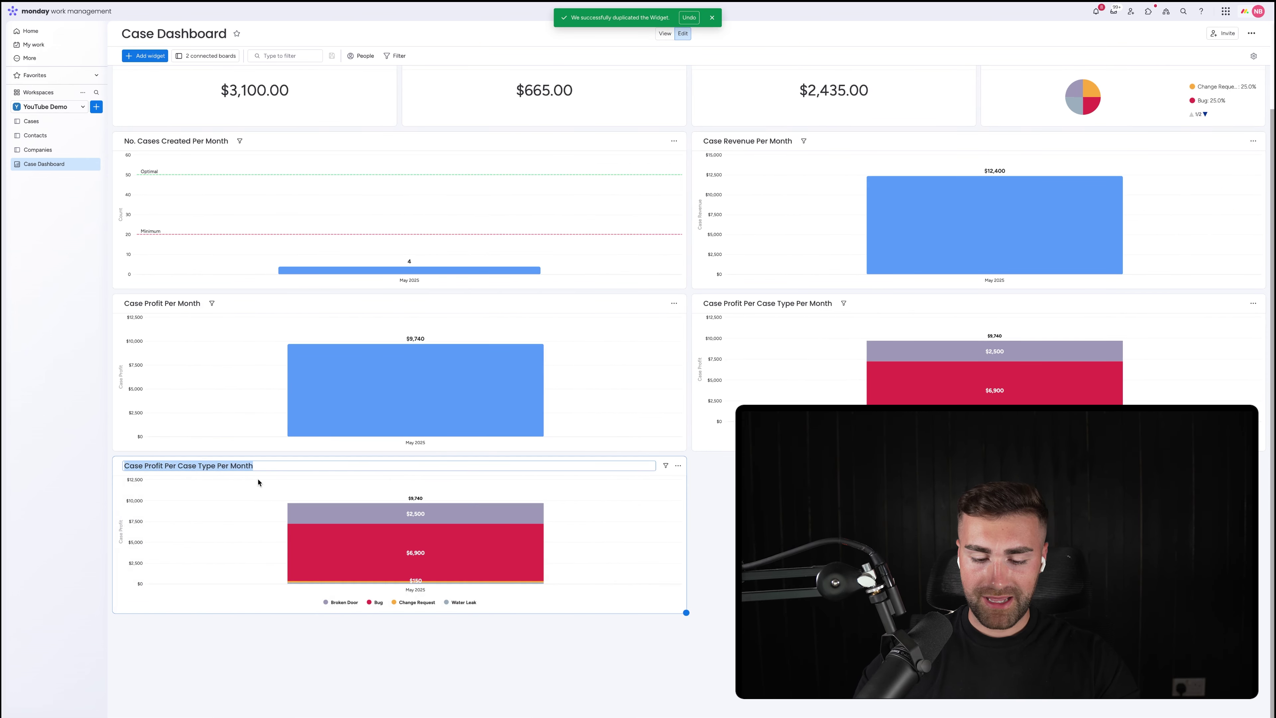
text(Cases)
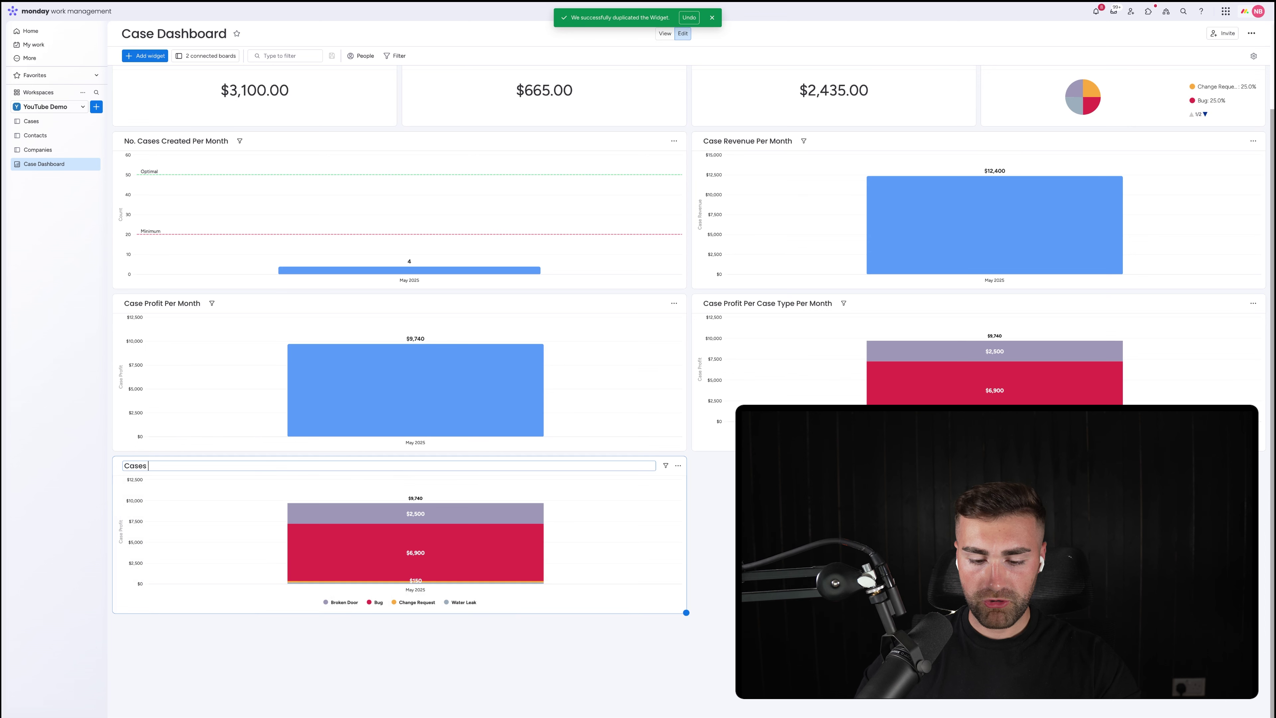
text( Created )
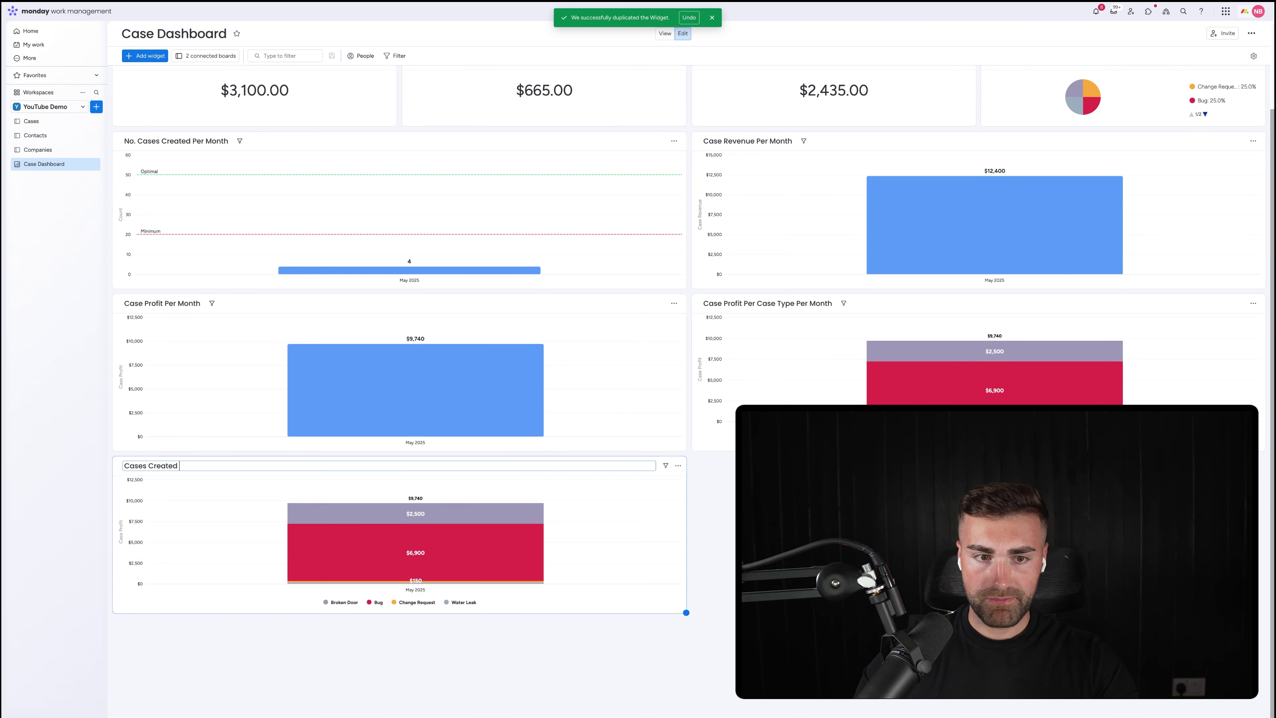
text(PerBy Contact Per MOnth)
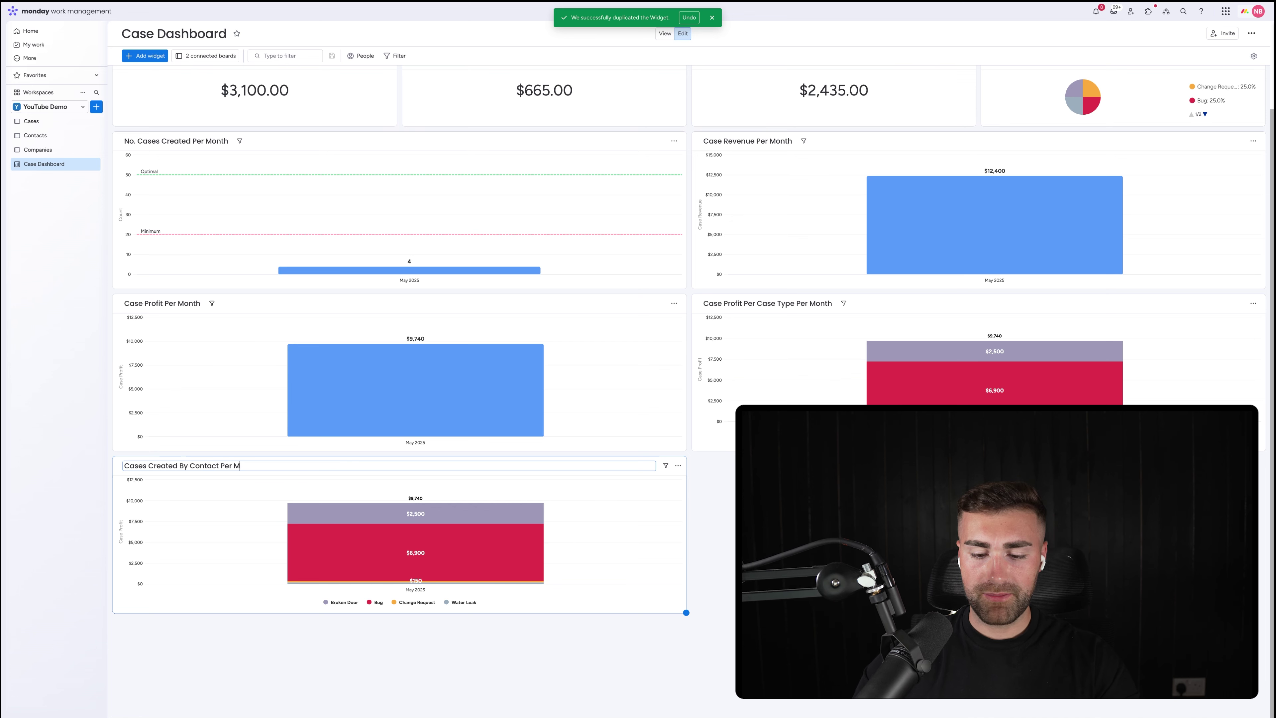
key(Return)
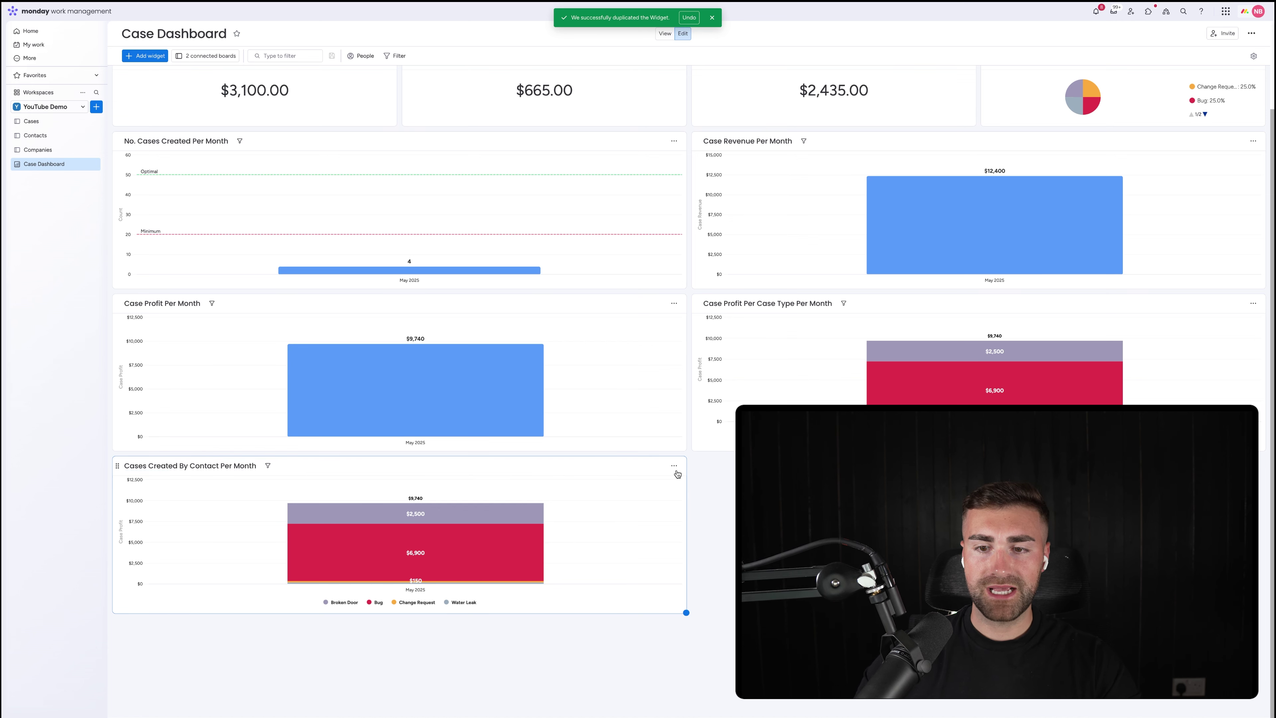
click(674, 467)
Set the new chart's Stack by column to Contact
click(693, 498)
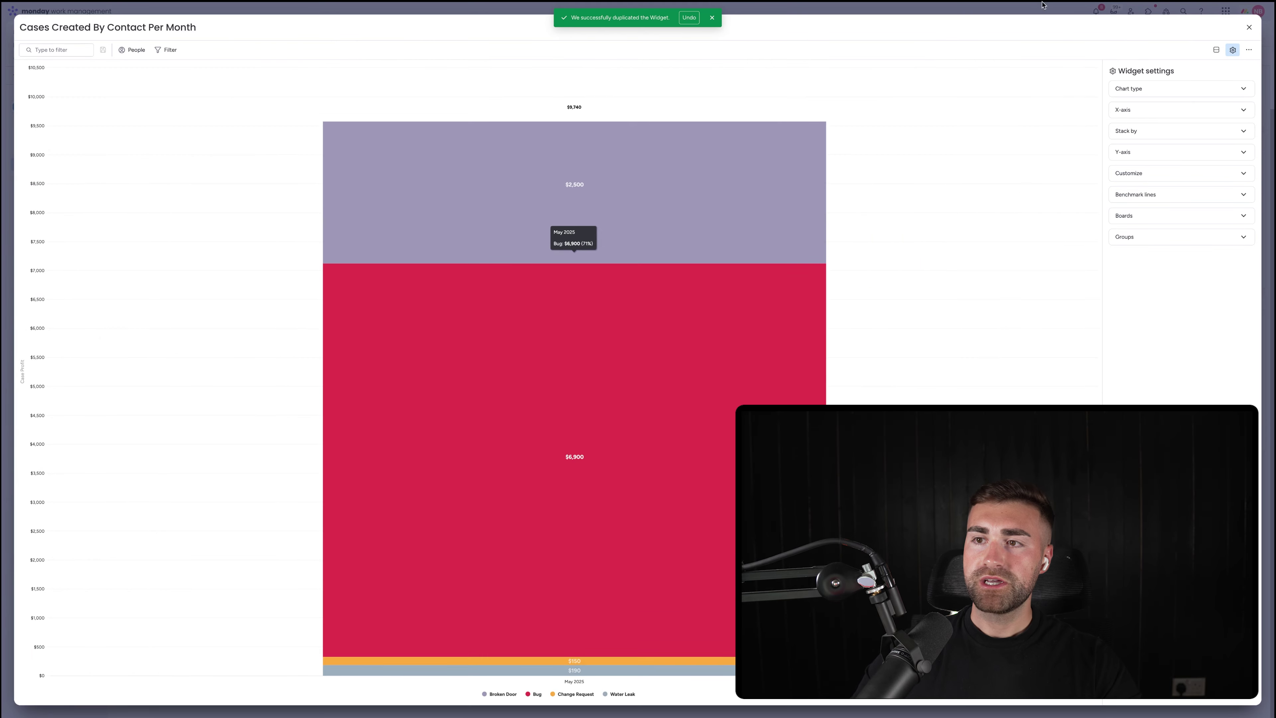
click(1184, 93)
click(1188, 90)
click(1161, 113)
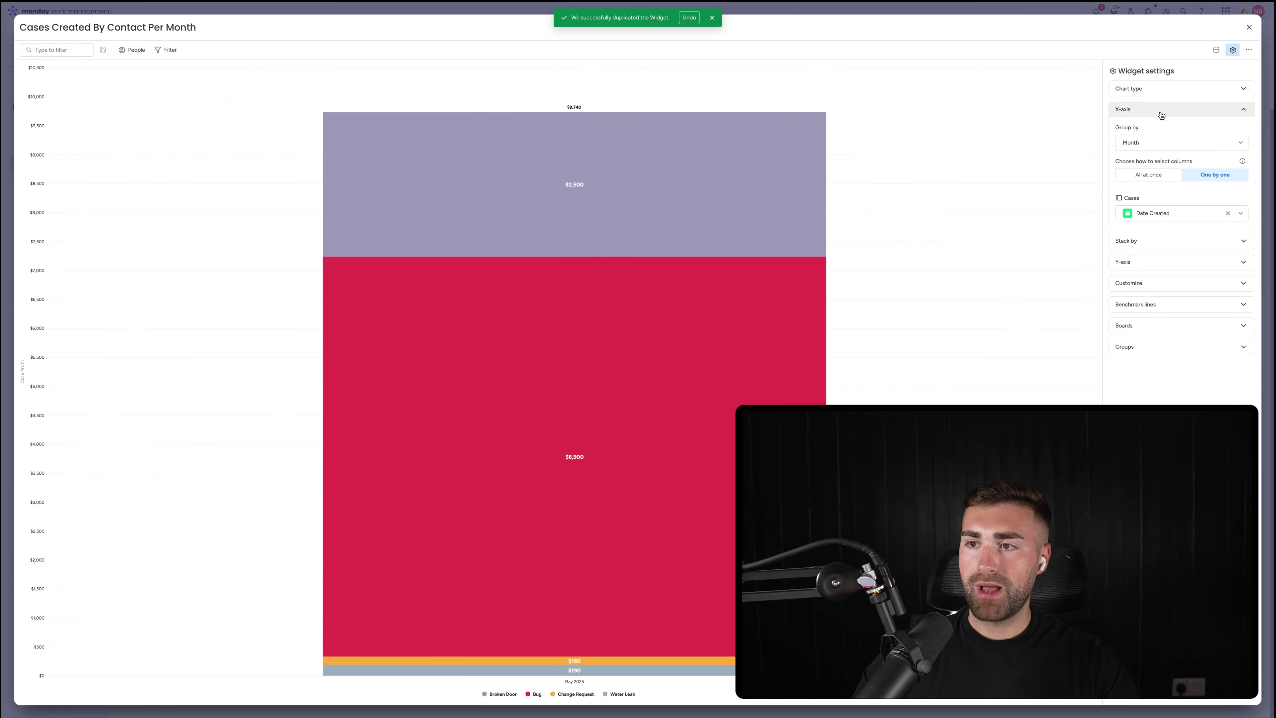
click(1158, 109)
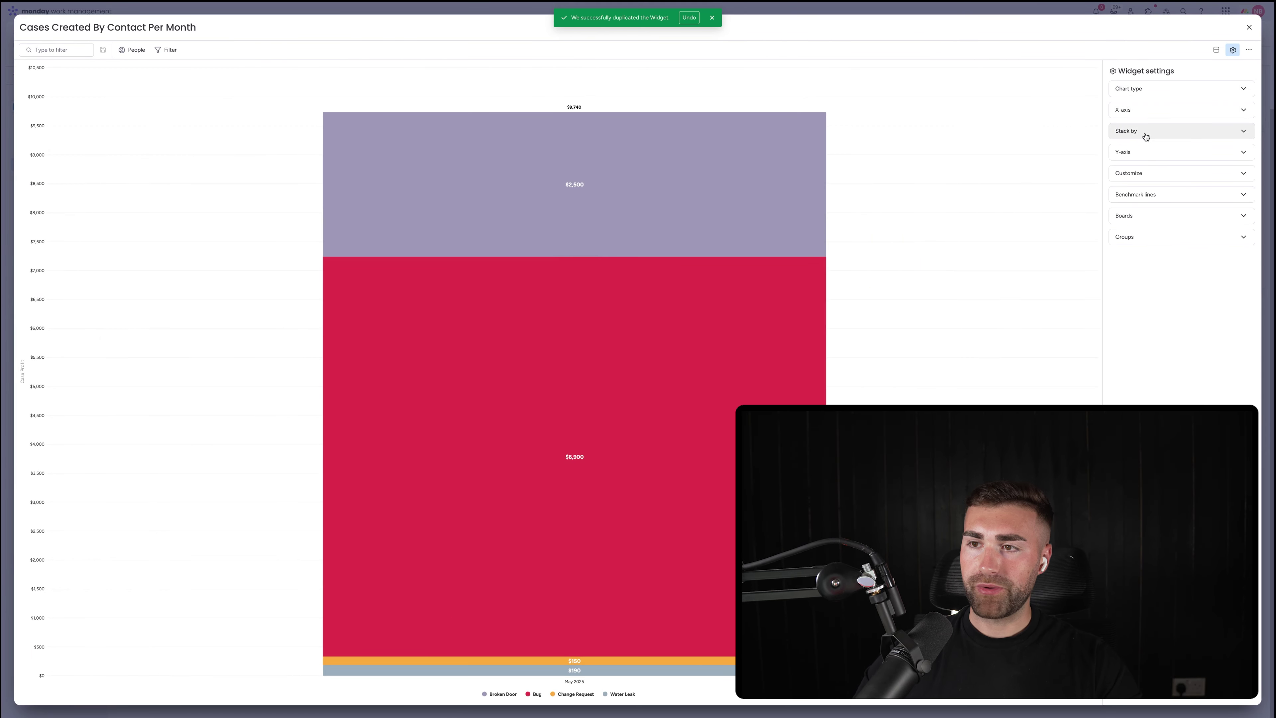
click(1148, 131)
click(1168, 202)
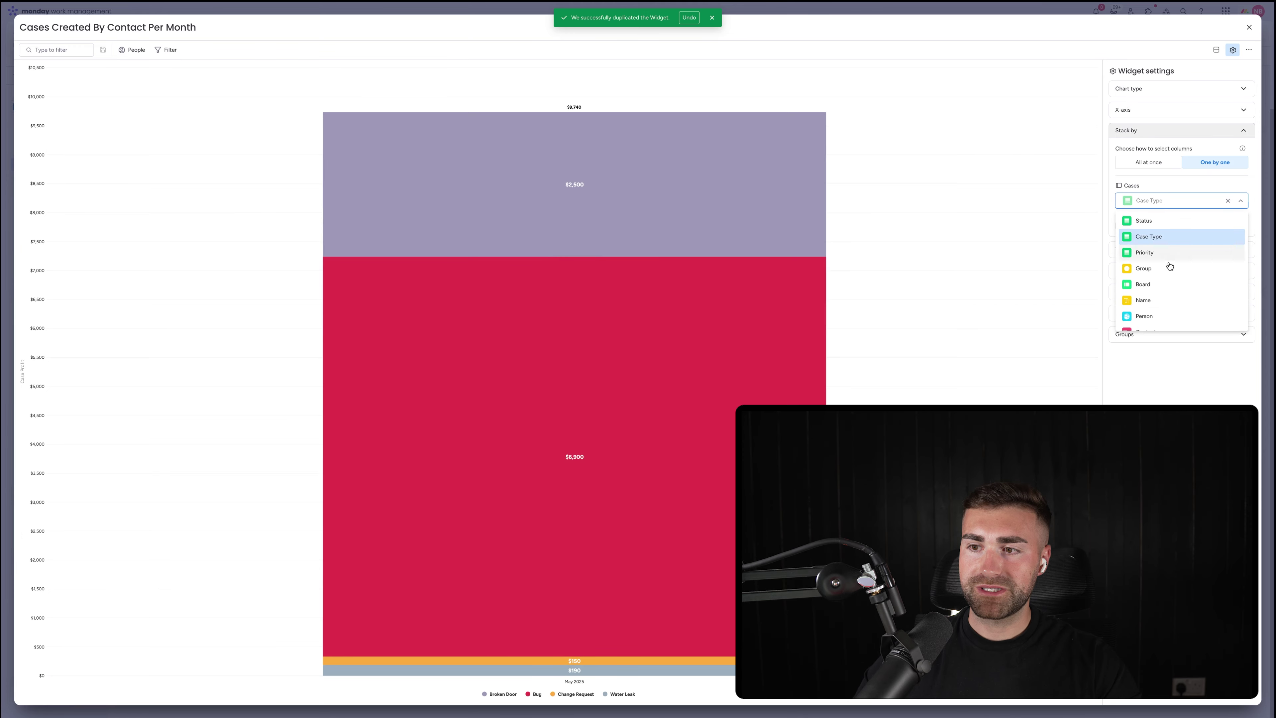
scroll(1169, 264, down, 1)
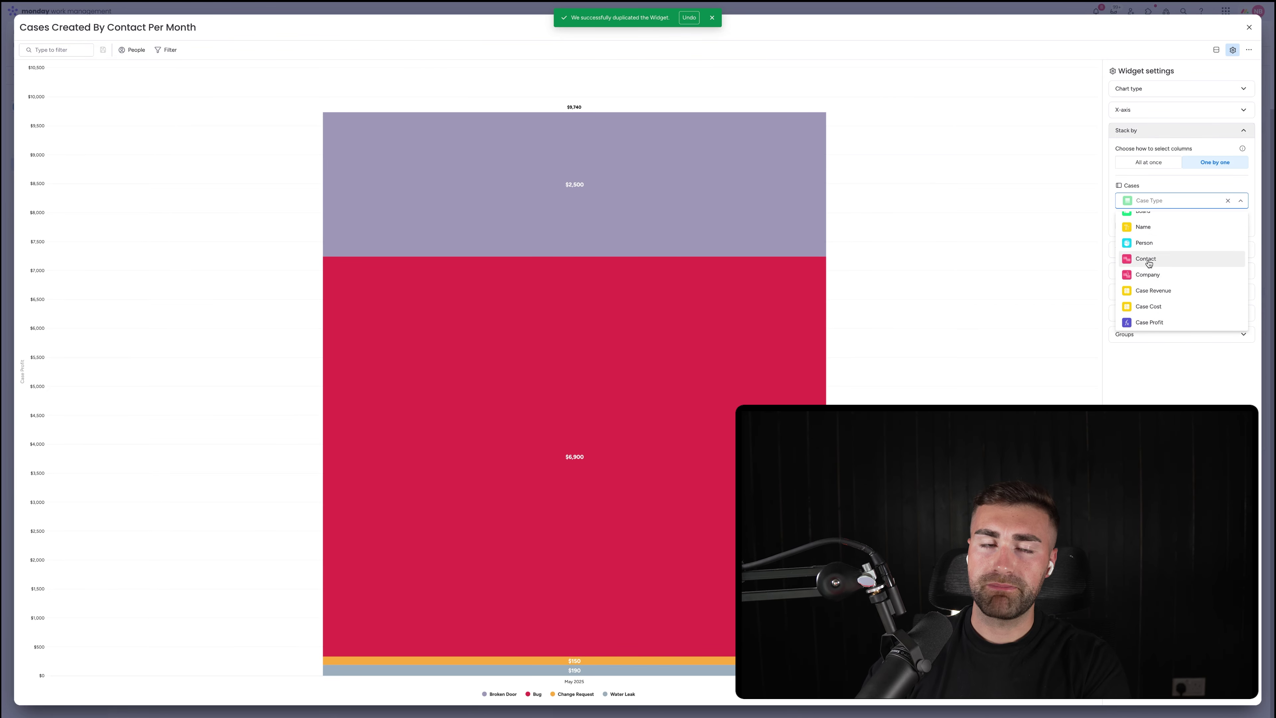
click(1147, 260)
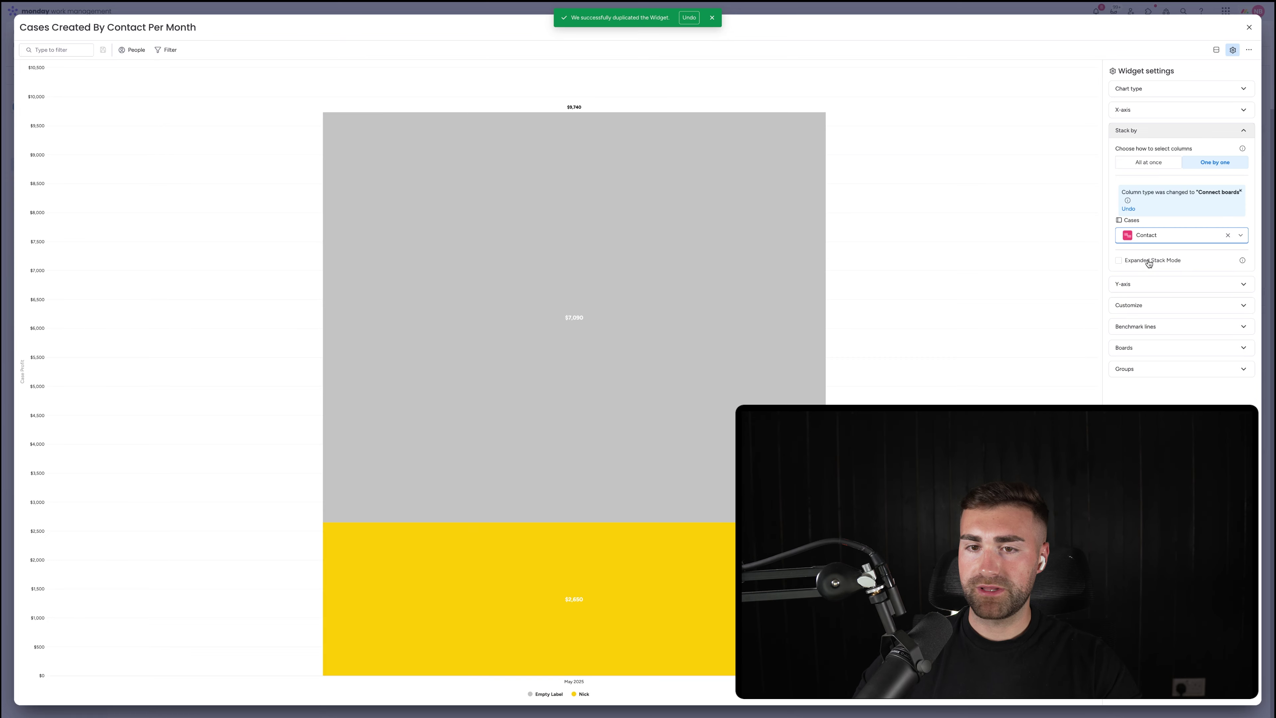
click(1140, 131)
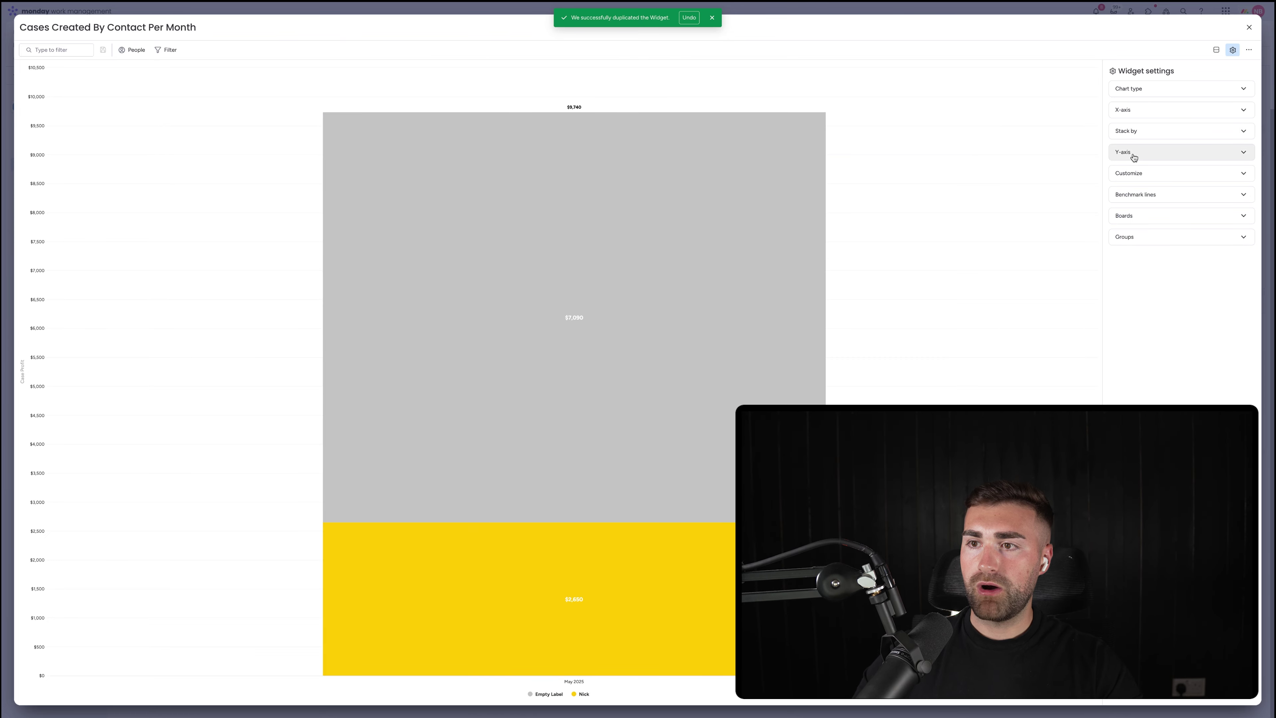
Make the y-axis Count items instead of Case Profit, then go to the Cases board
click(1136, 151)
click(1161, 184)
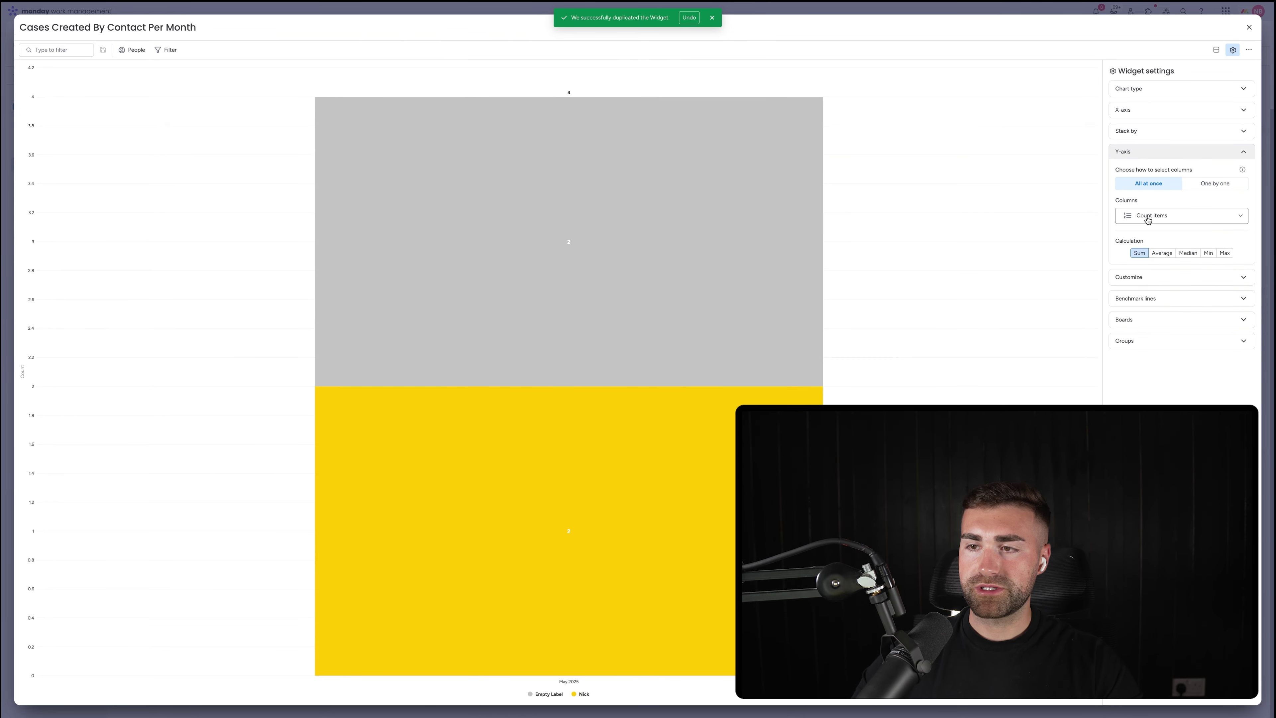
click(1122, 341)
click(1249, 28)
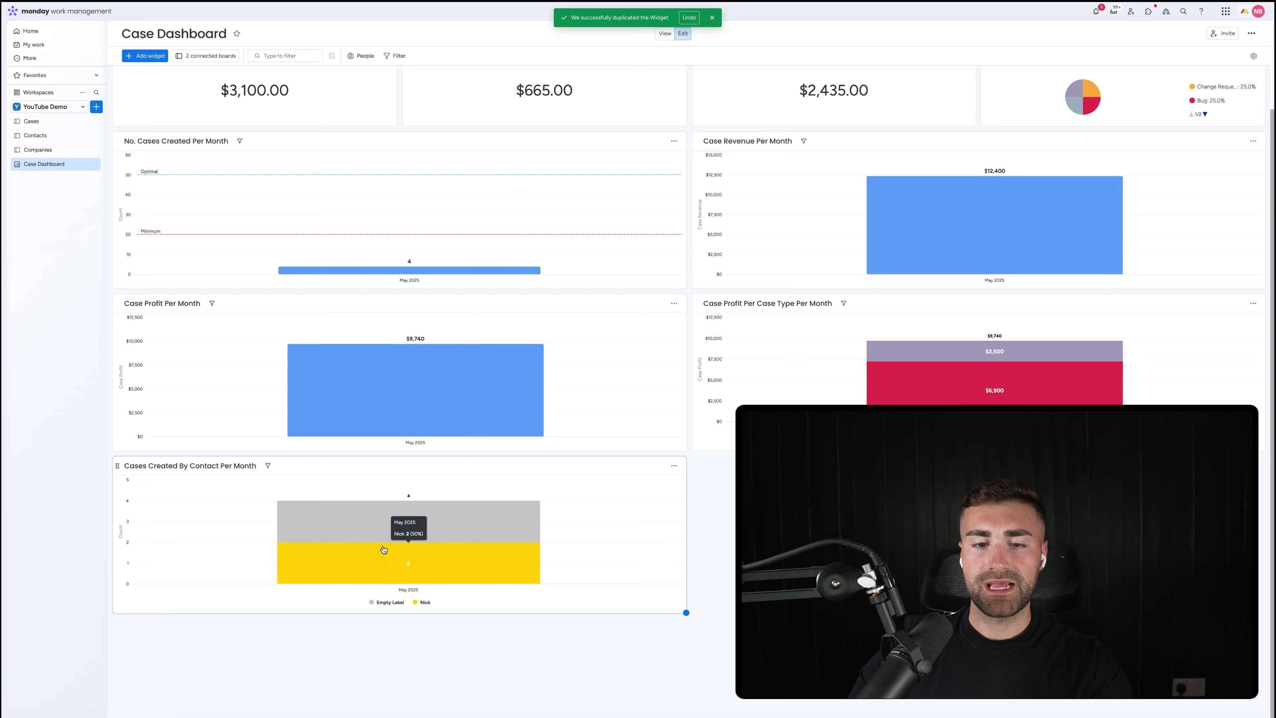
click(32, 122)
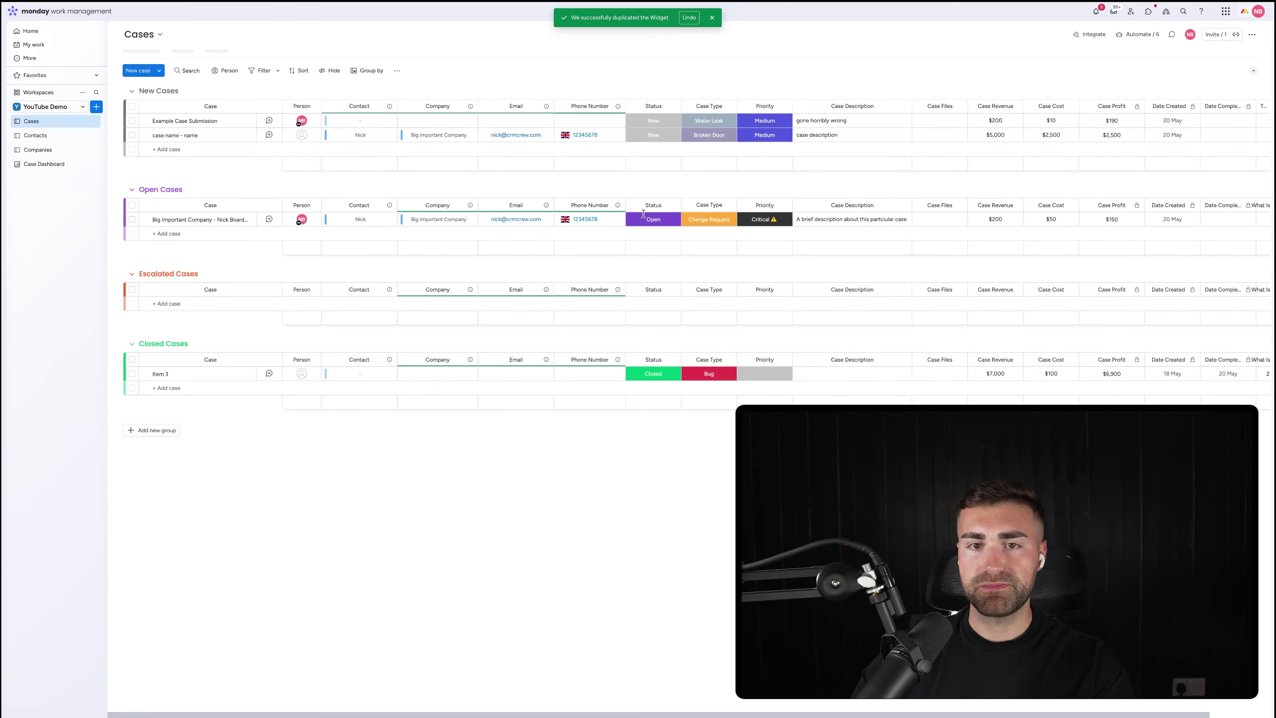
Assign contacts to Example Case Submission and Item 3, then return to the Case Dashboard
click(326, 119)
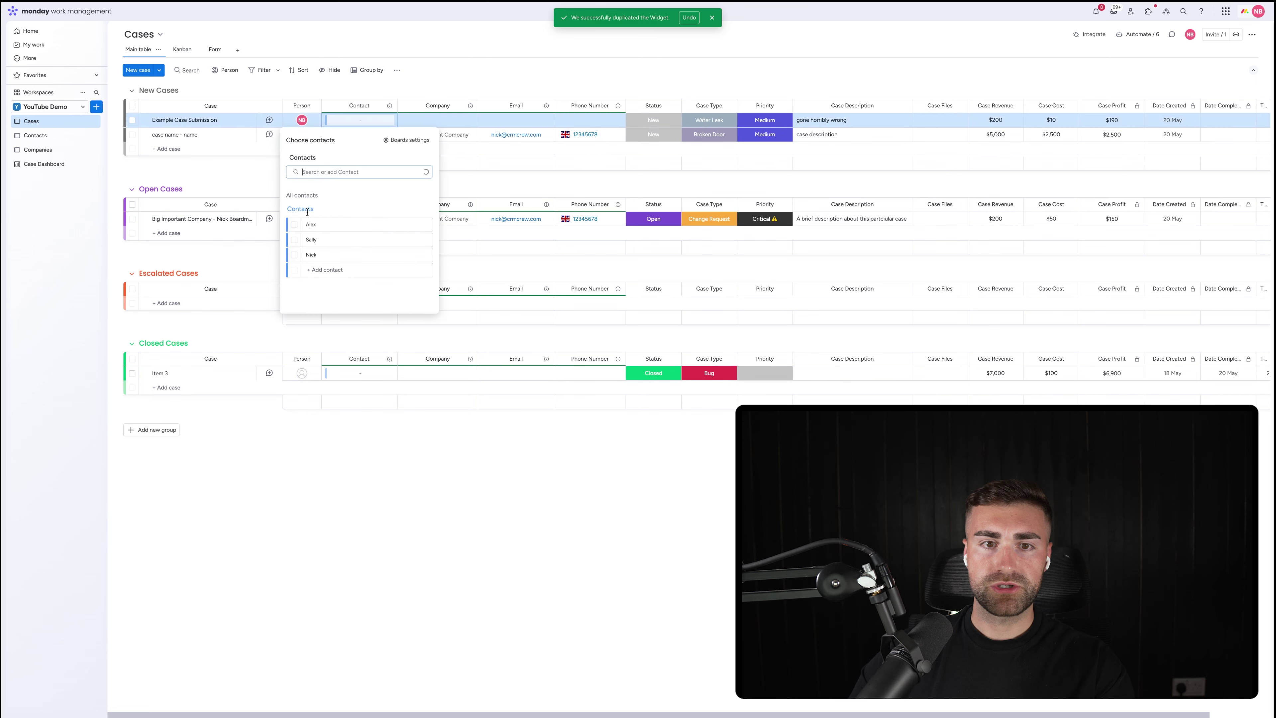
click(292, 240)
click(330, 373)
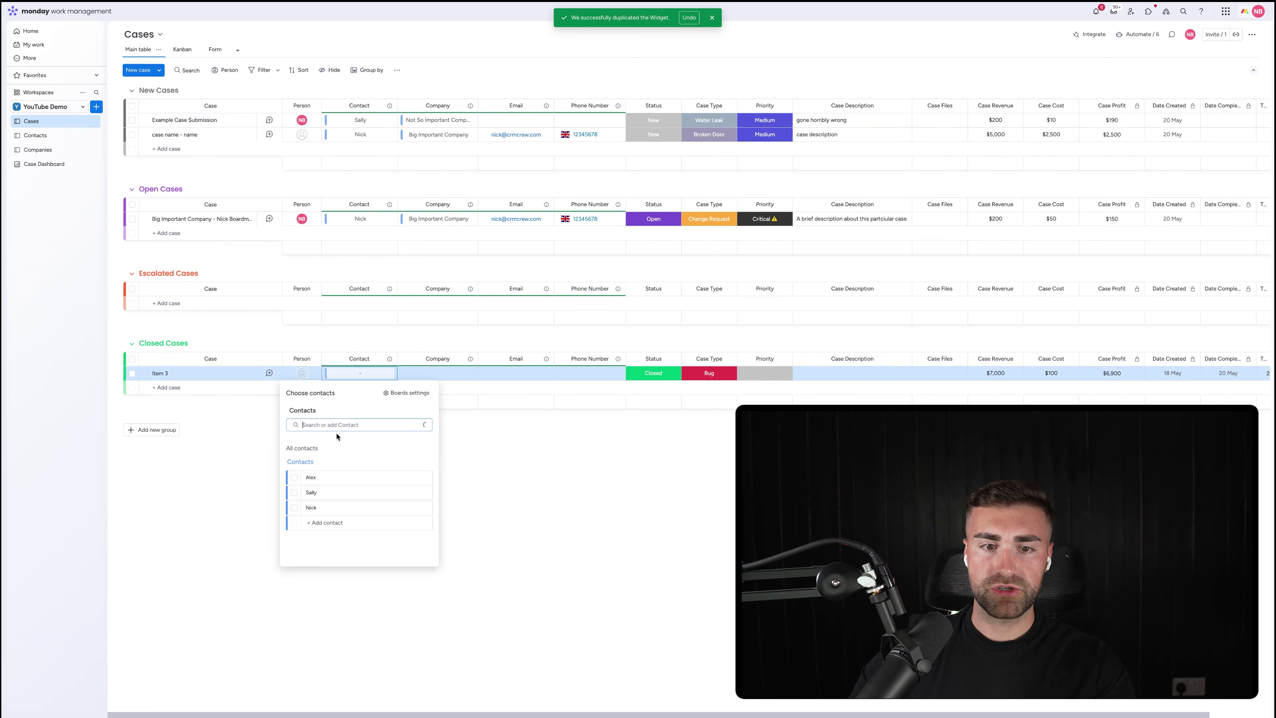
click(295, 478)
click(211, 516)
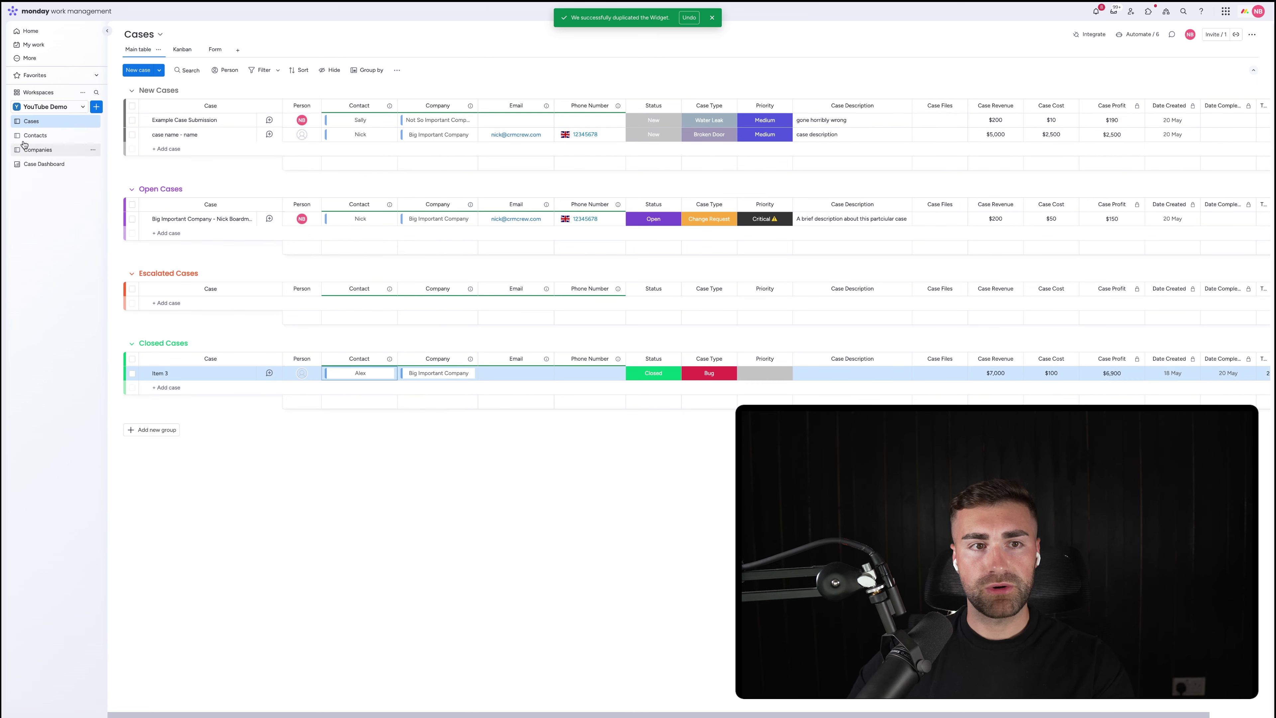
click(44, 163)
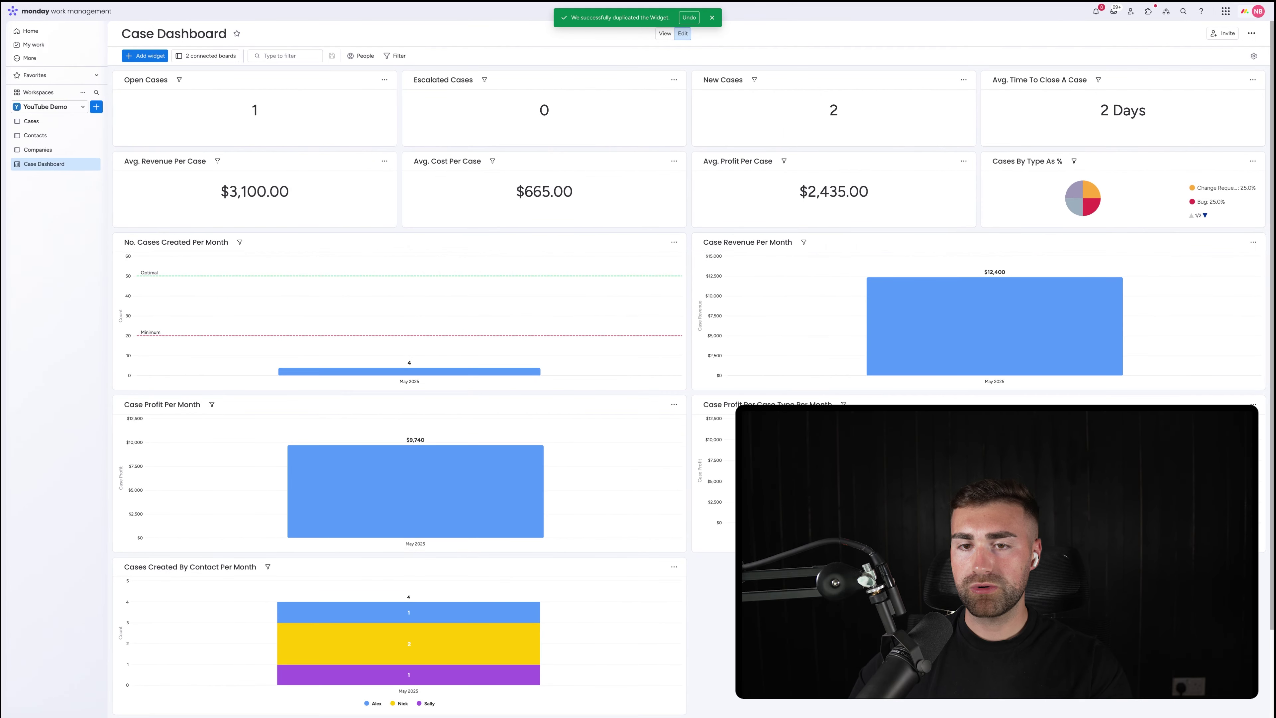
Tick Expanded Stack Mode so the contact chart shows separate May 2025 bars of 1, 2 and 1 cases
scroll(179, 550, down, 2)
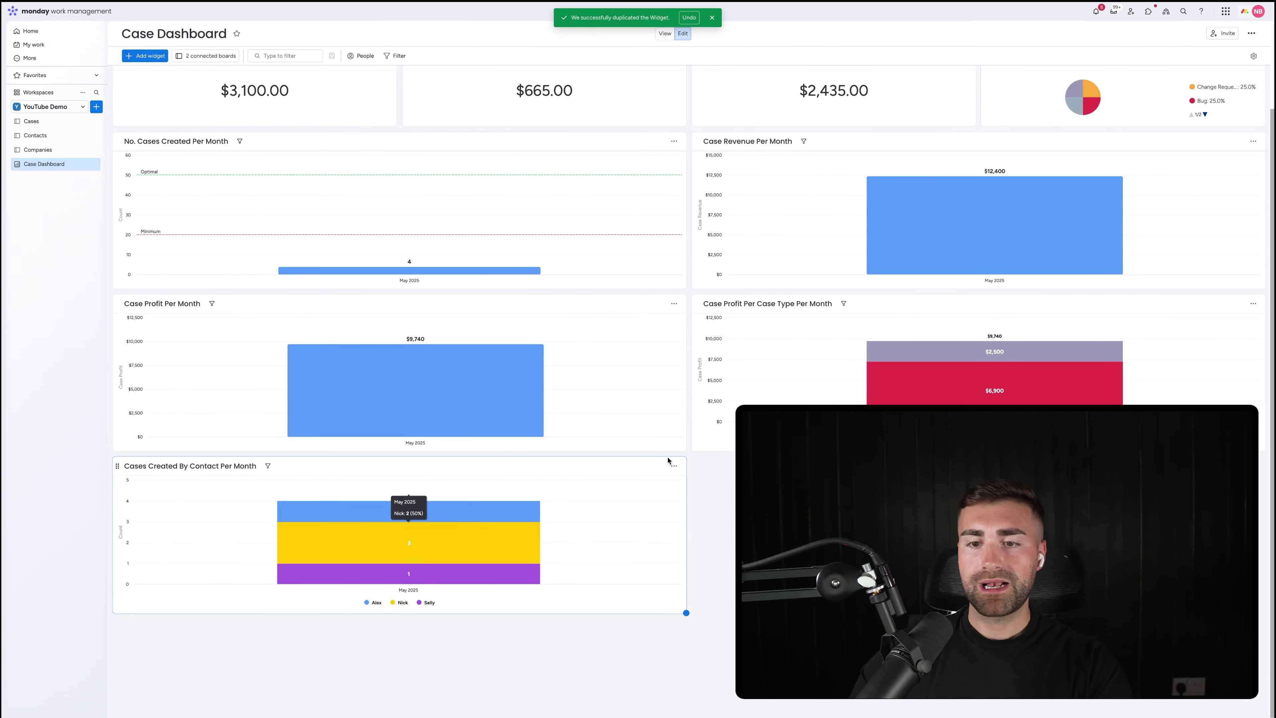
click(673, 465)
click(692, 498)
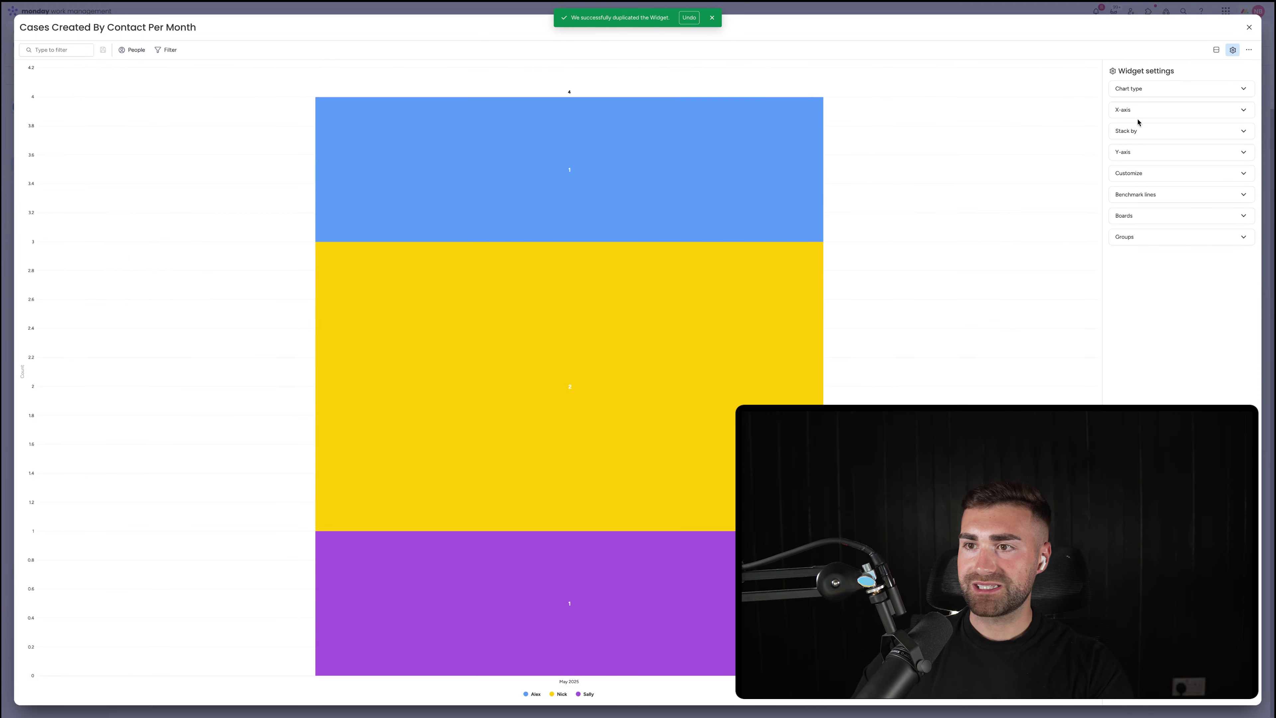
click(1136, 126)
click(1119, 227)
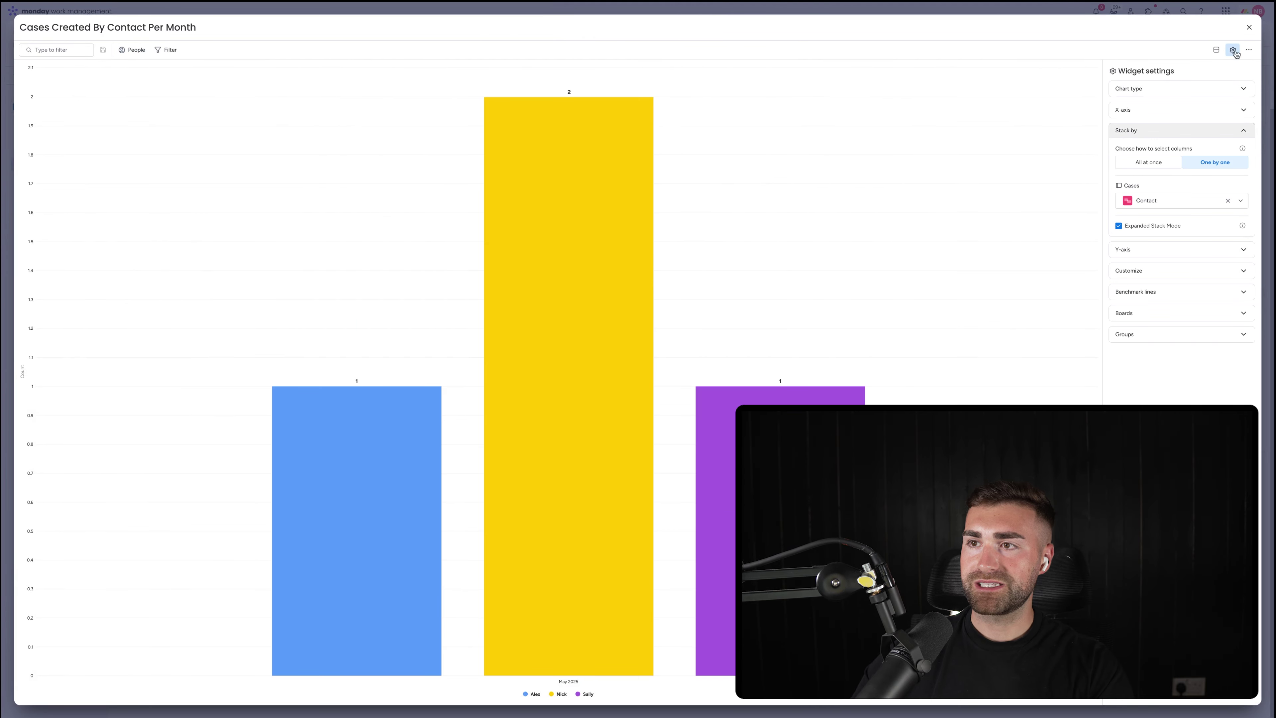
click(1247, 28)
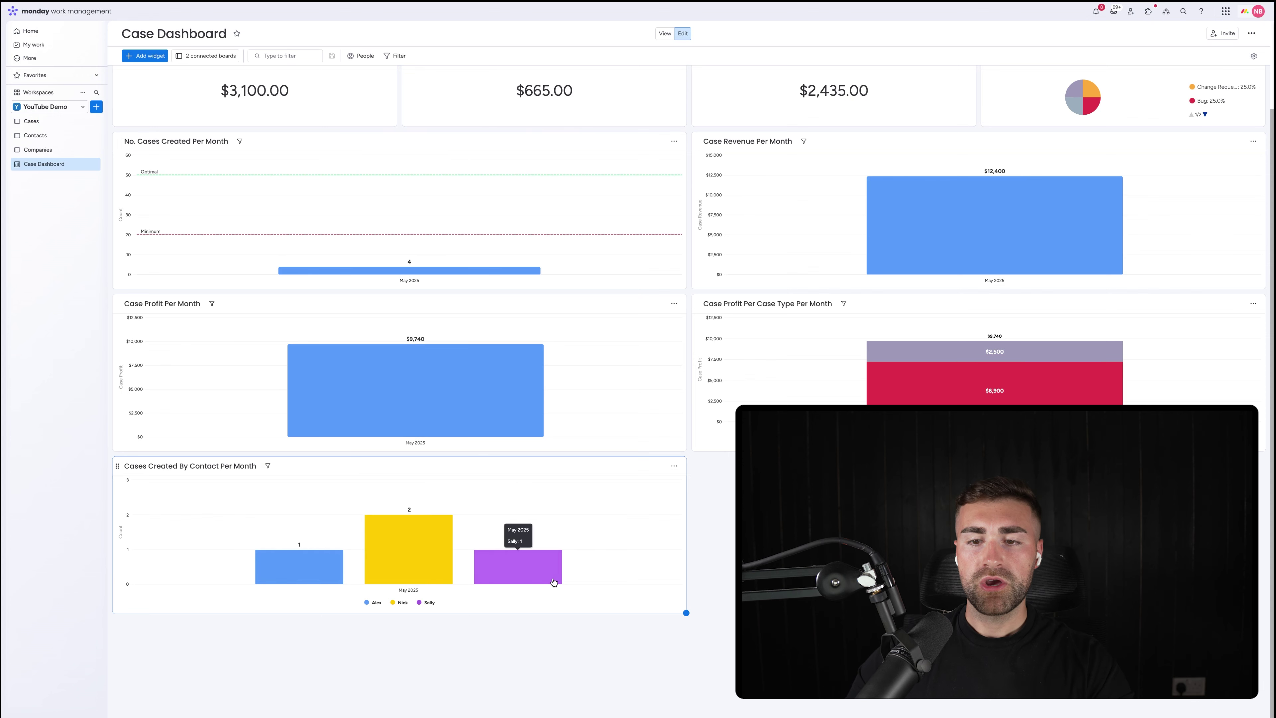
click(674, 465)
click(691, 499)
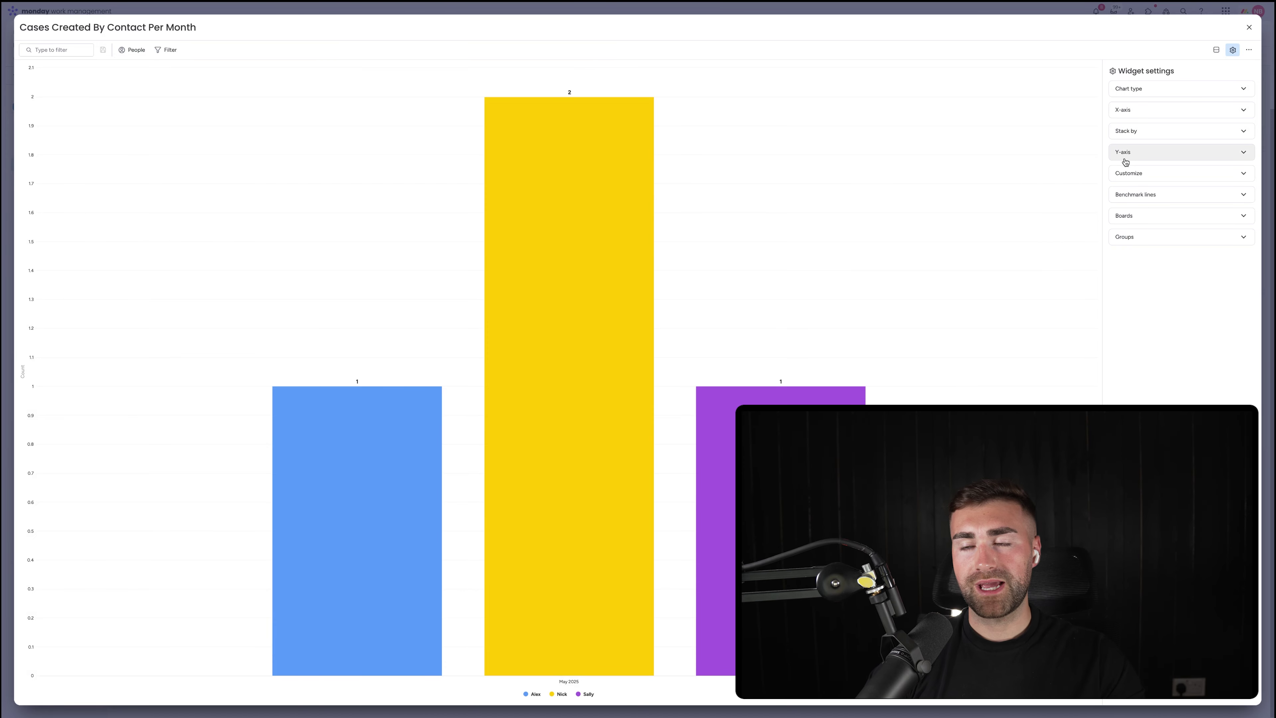
key(Escape)
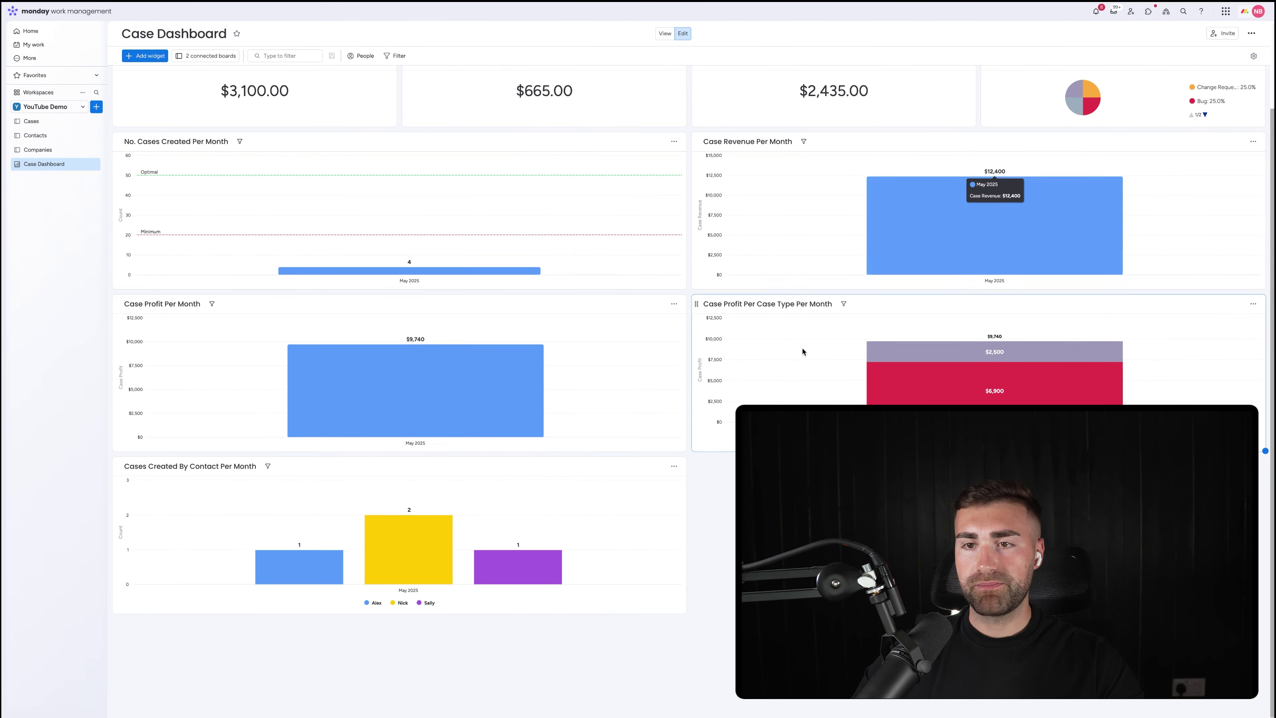
scroll(799, 360, up, 2)
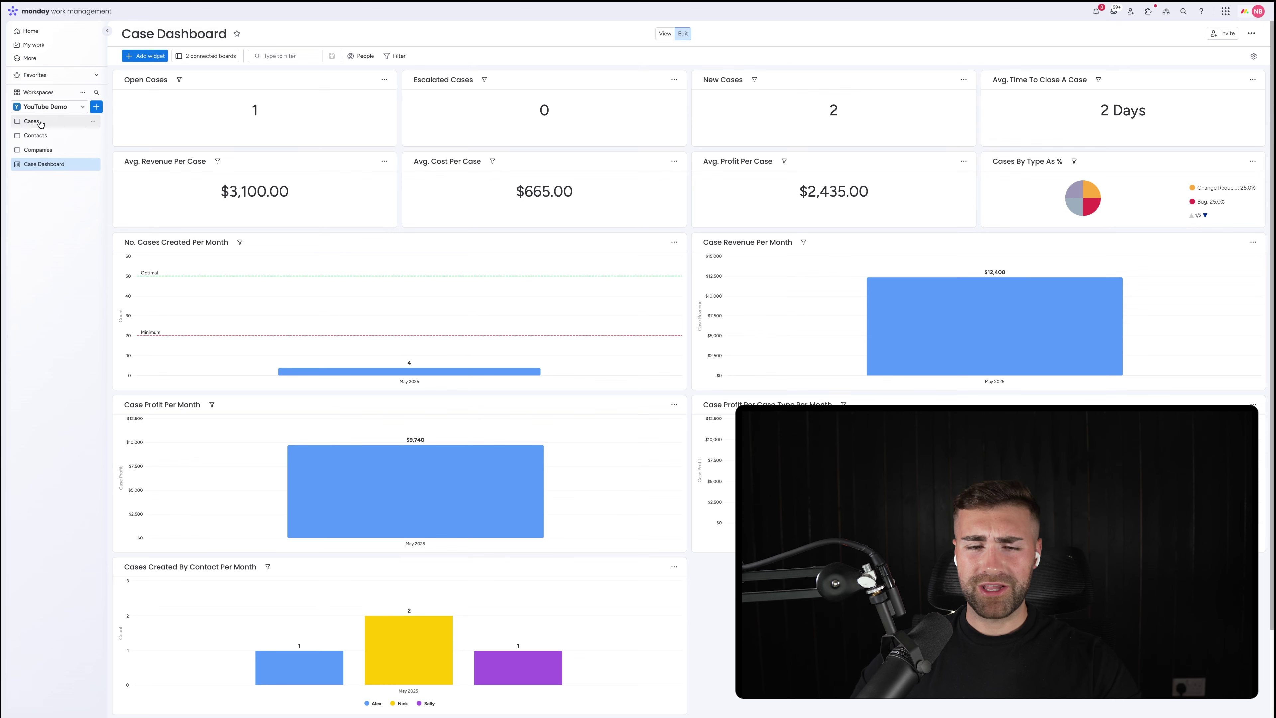
scroll(413, 405, down, 2)
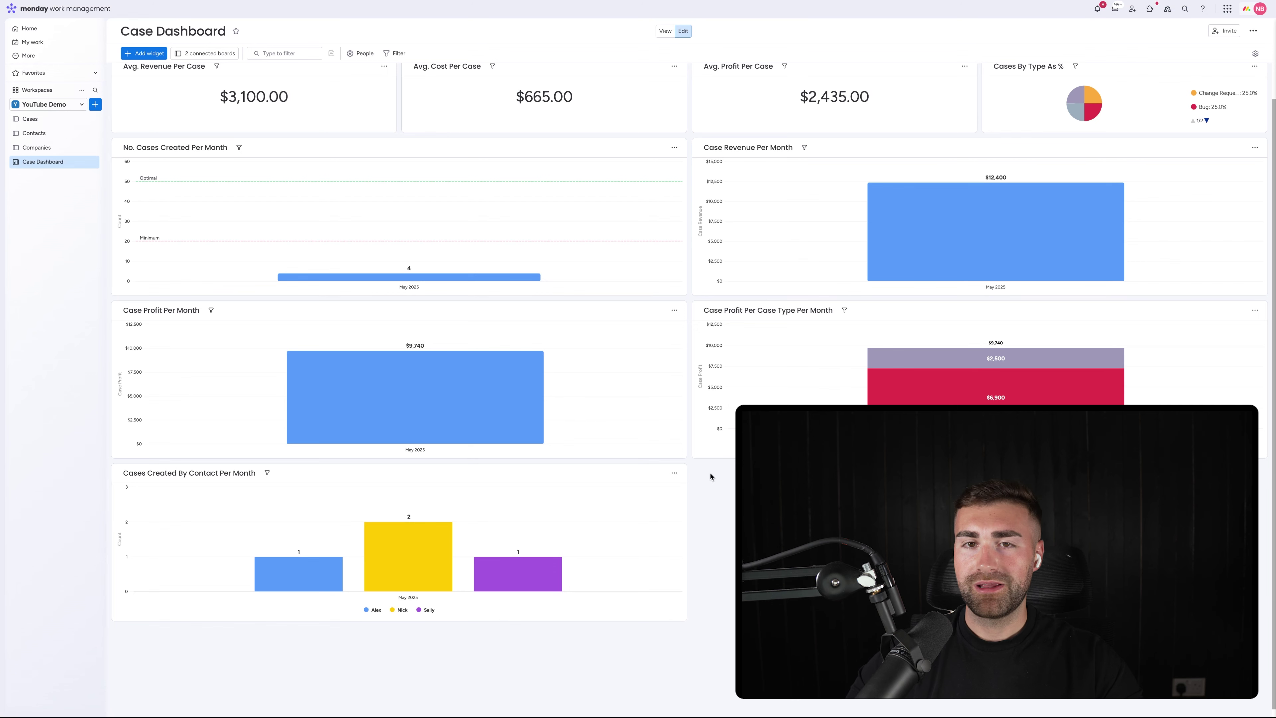
scroll(711, 476, up, 2)
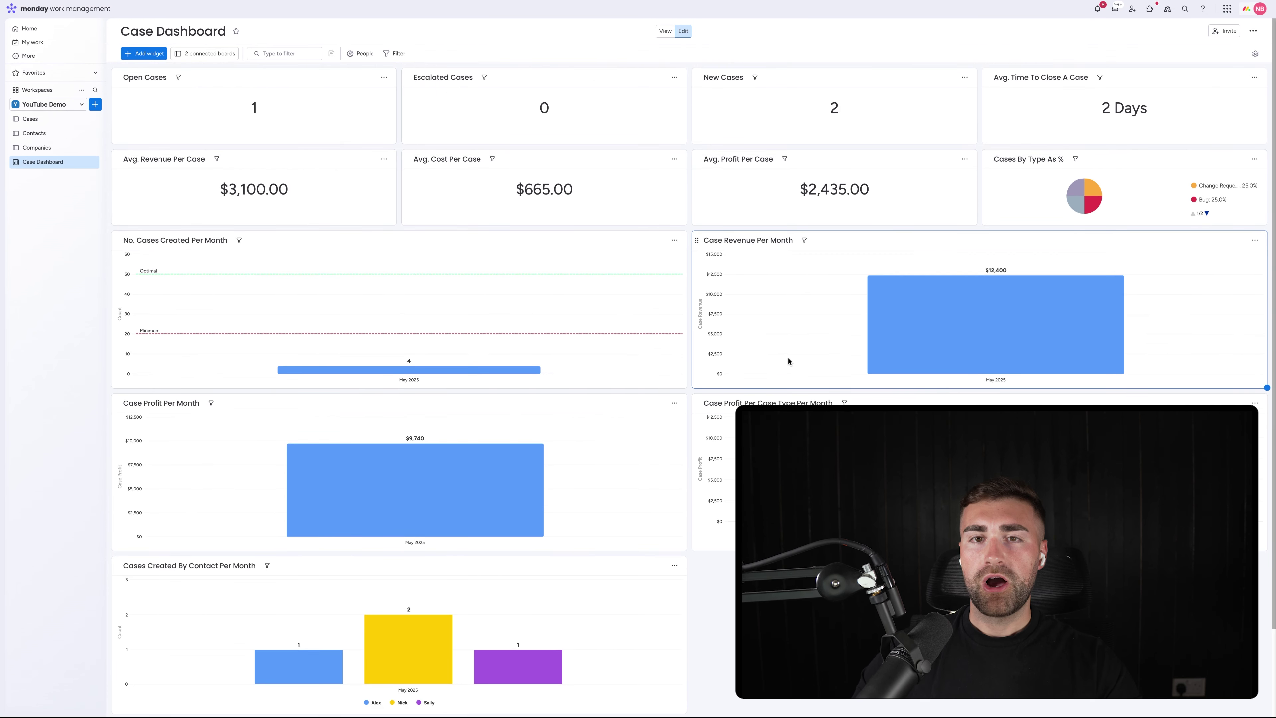